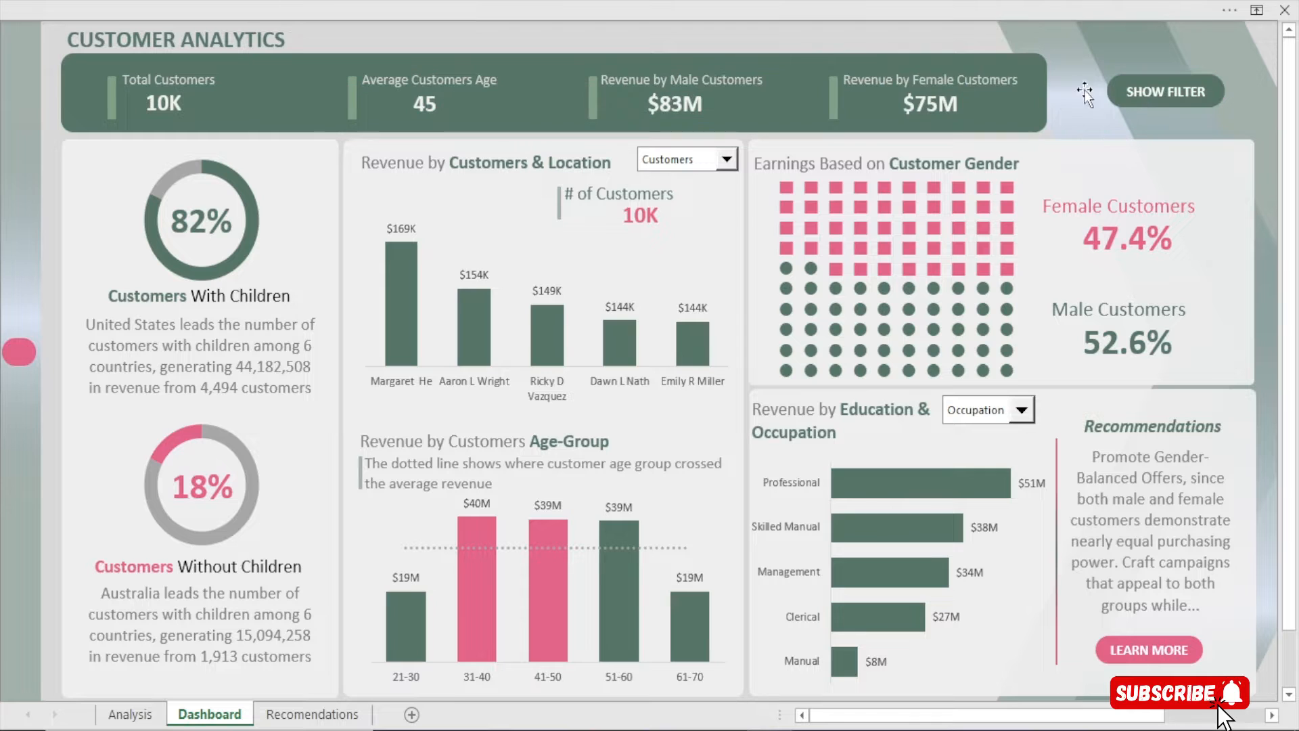
Switch the charts to revenue by location and by education, then back to top customers and occupation
left_click(723, 158)
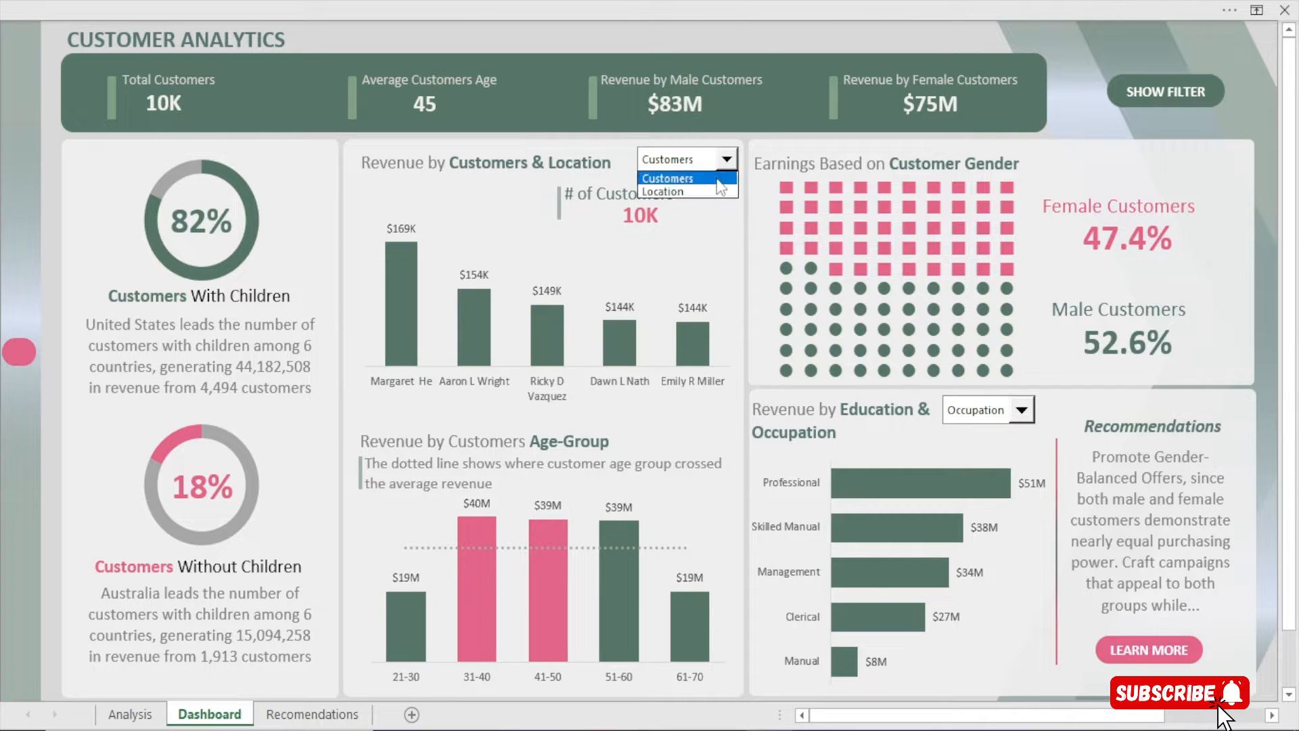
left_click(708, 189)
left_click(729, 164)
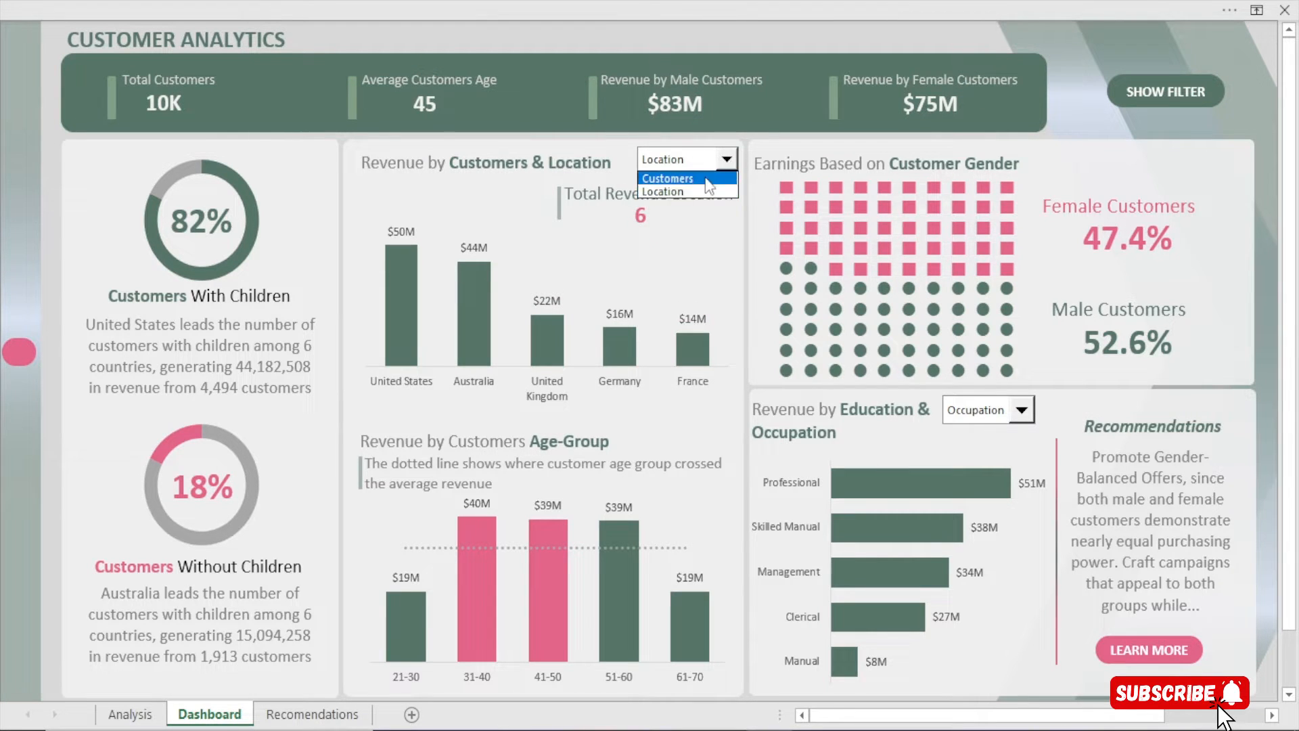
left_click(667, 178)
left_click(1015, 414)
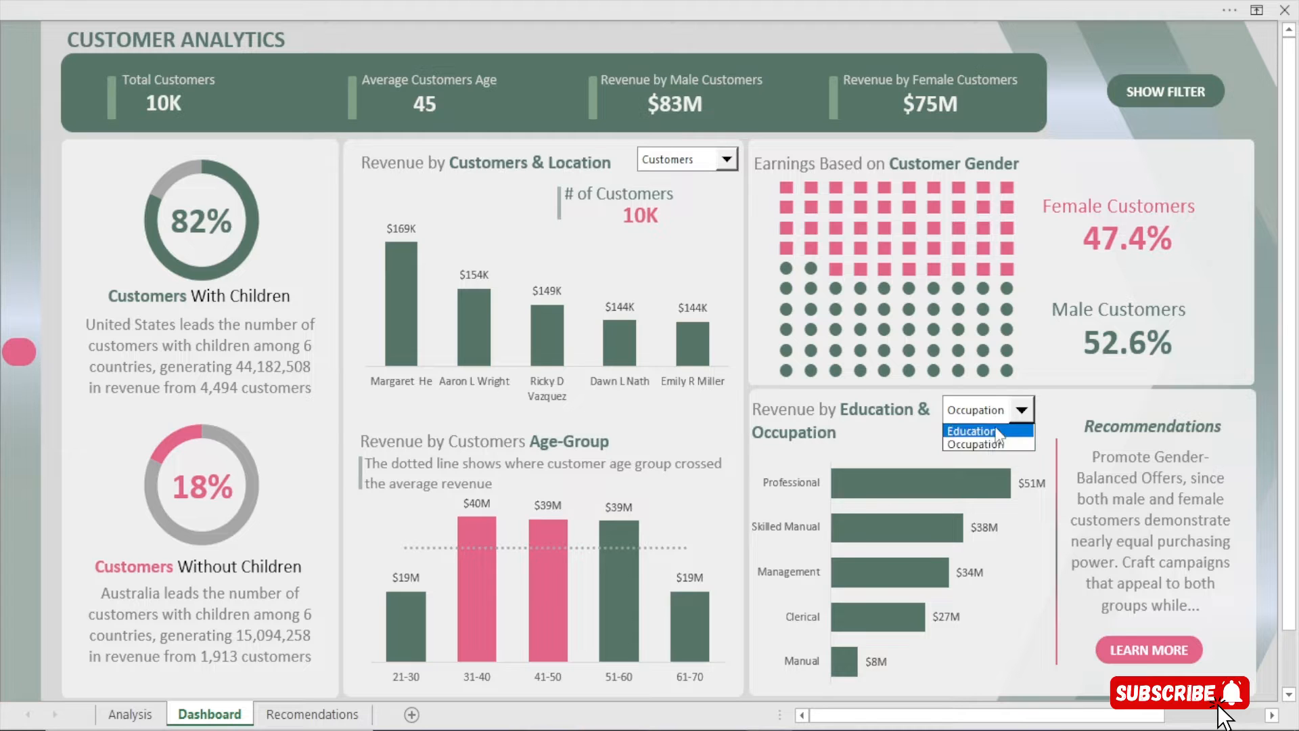
left_click(1012, 430)
left_click(1019, 411)
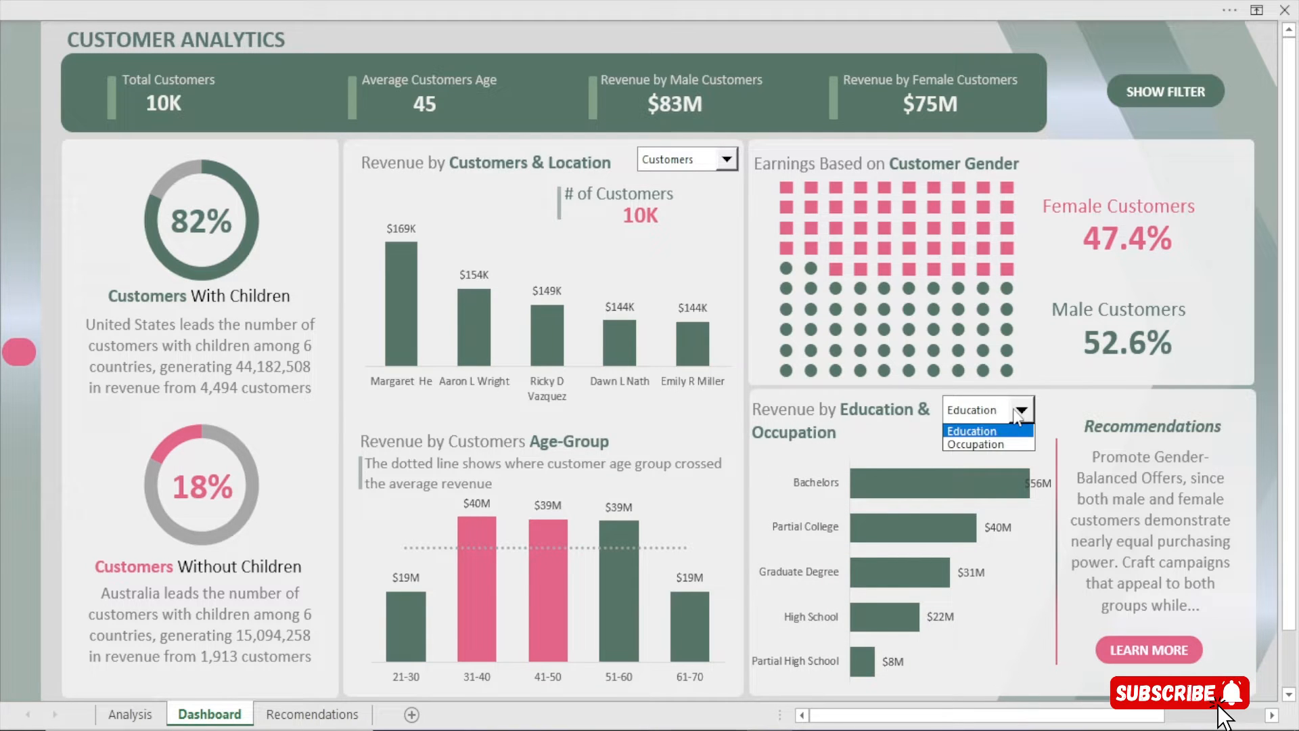
left_click(976, 443)
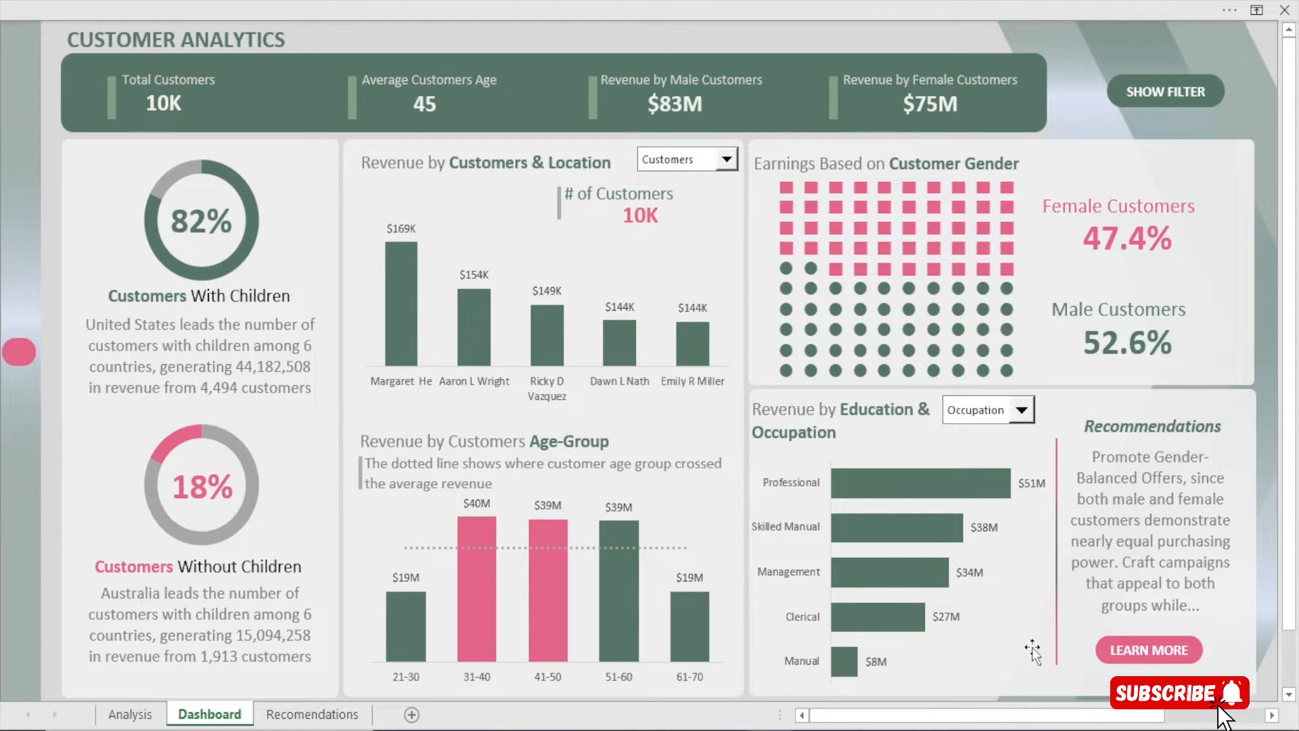
Visit the recommendations page, return to the dashboard and reveal its slicer filters
left_click(1165, 655)
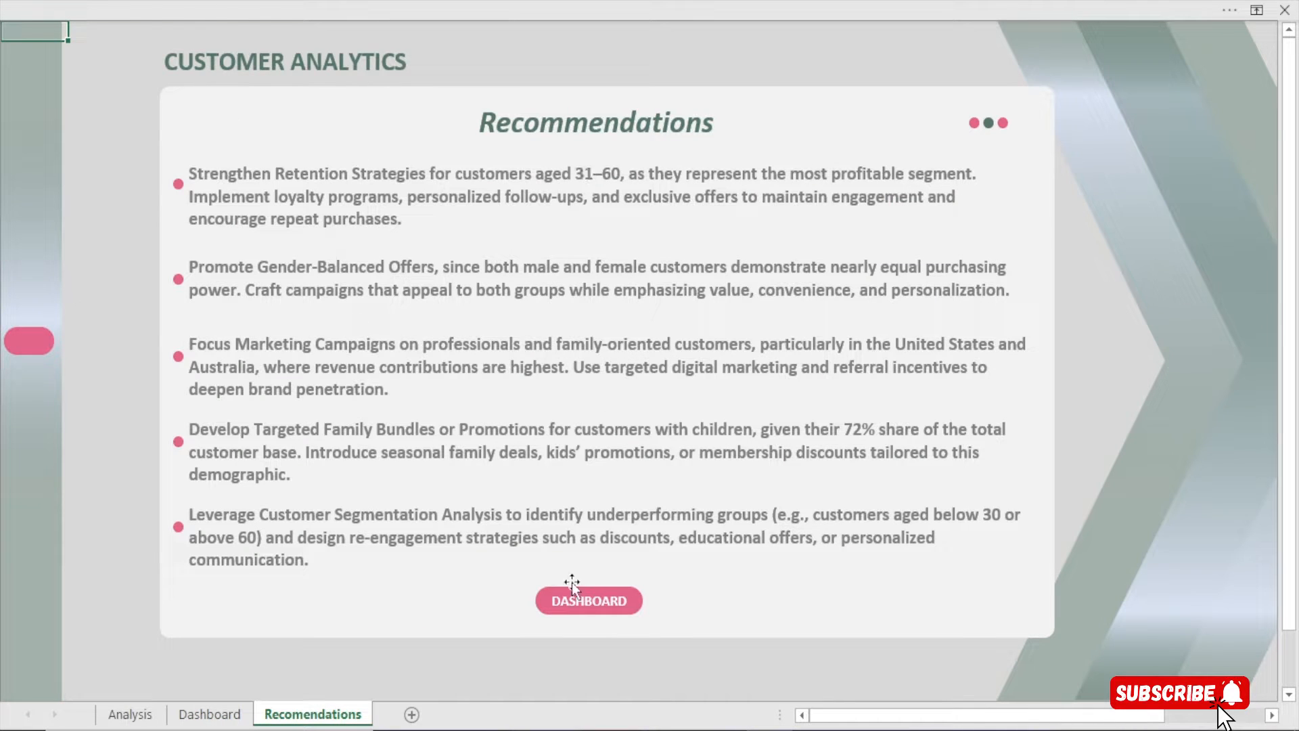
left_click(588, 600)
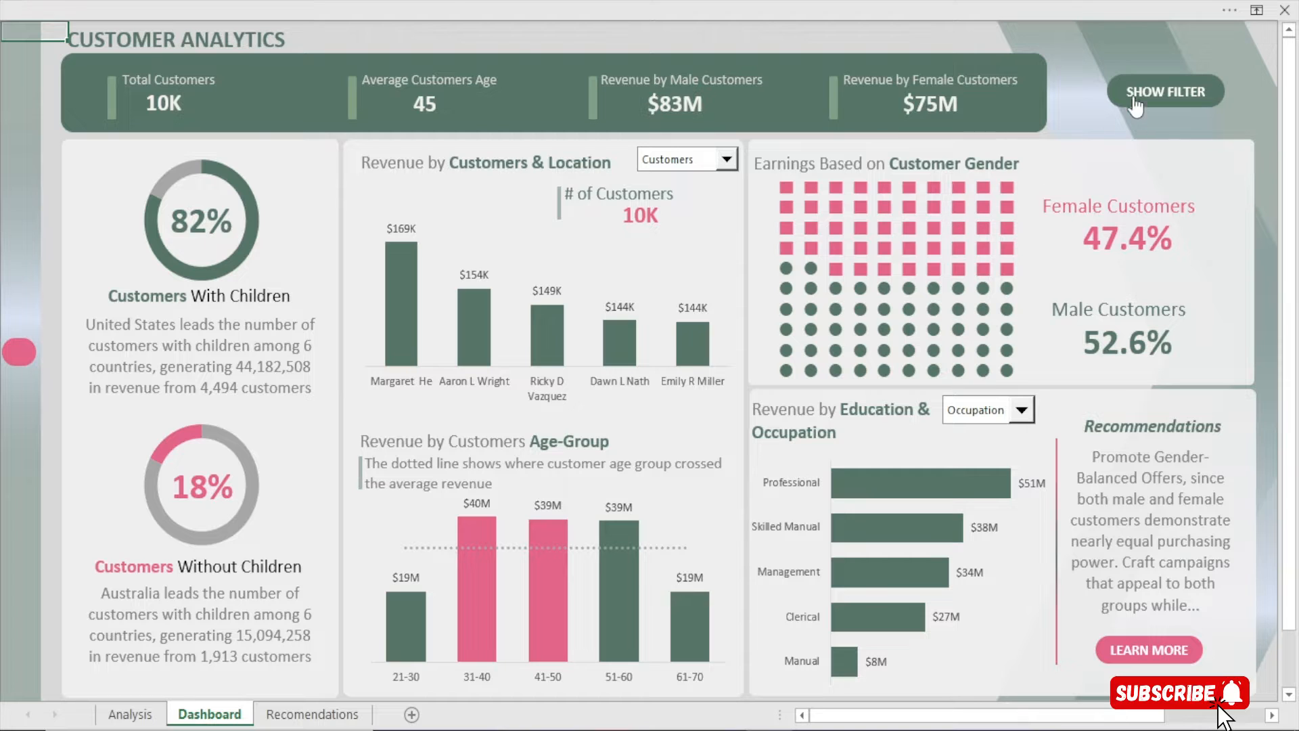
left_click(1135, 105)
Try the Single, Australia, Canada, France, Southwest and Married filters, then clear the region filter
left_click(982, 104)
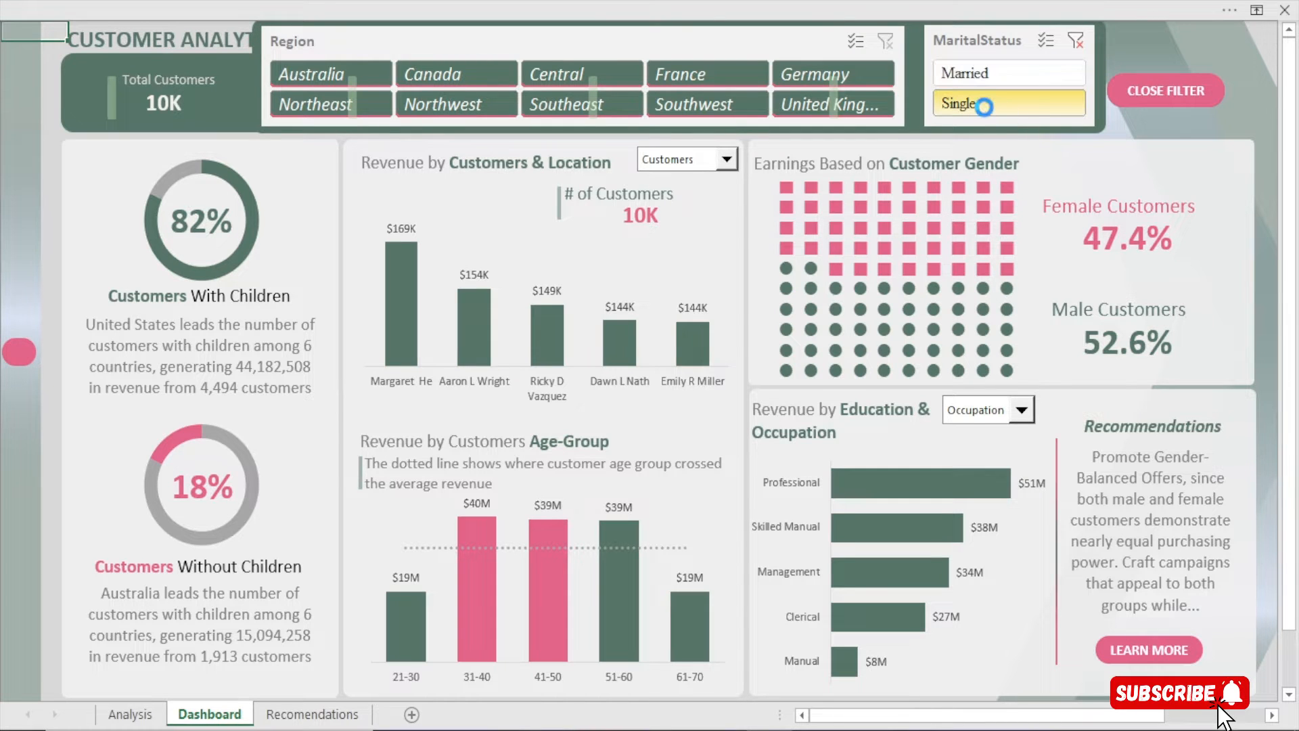
left_click(317, 77)
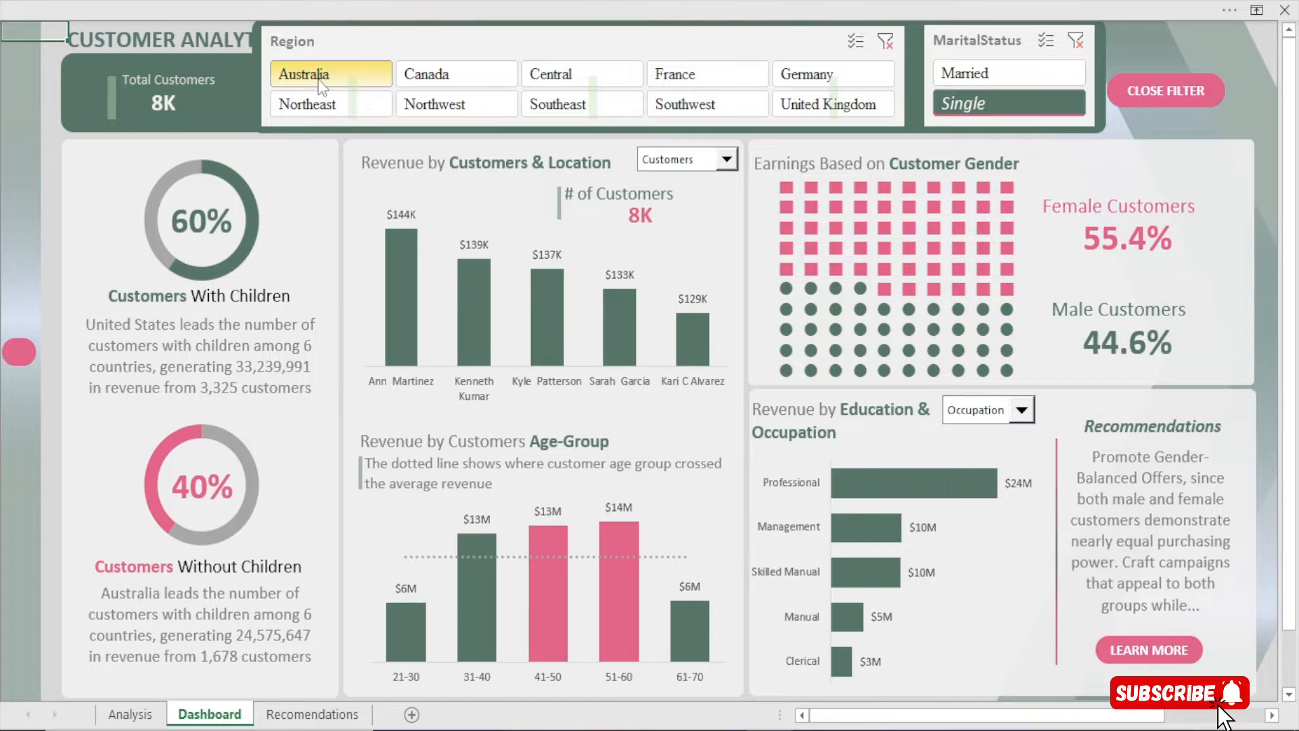
left_click(447, 73)
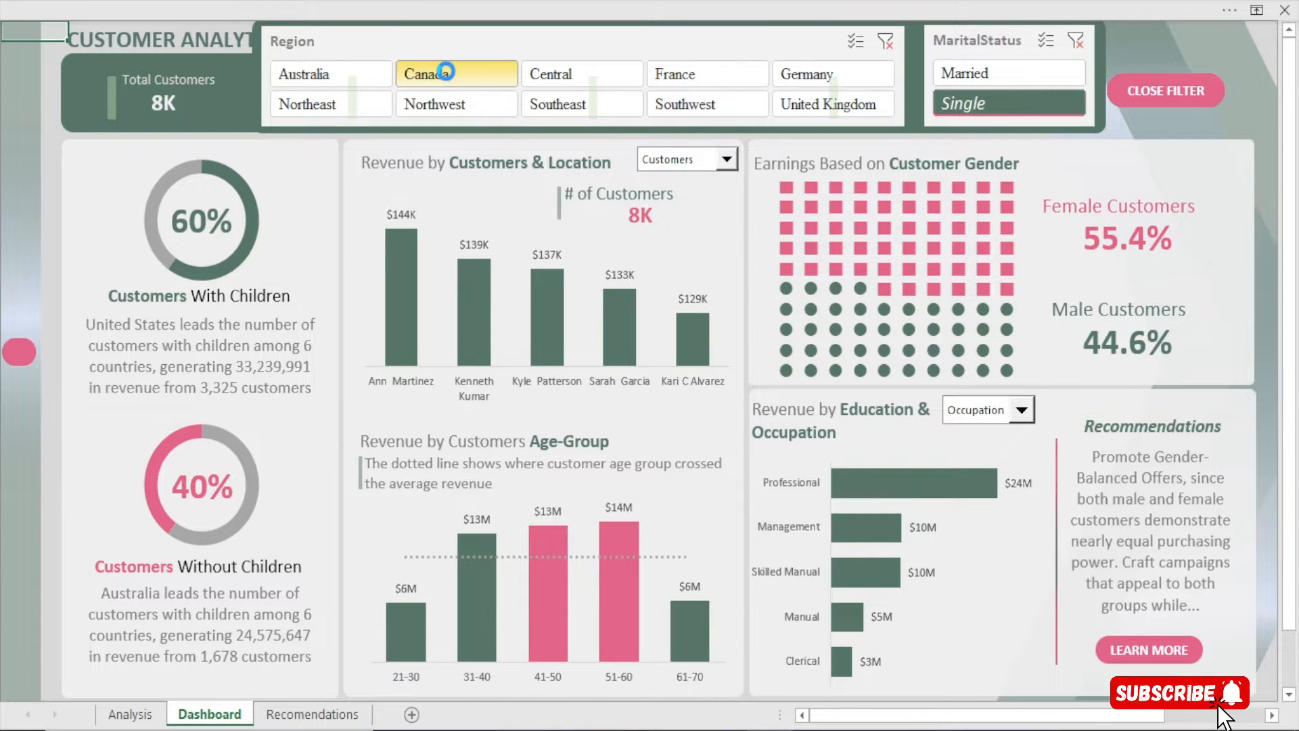
left_click(723, 75)
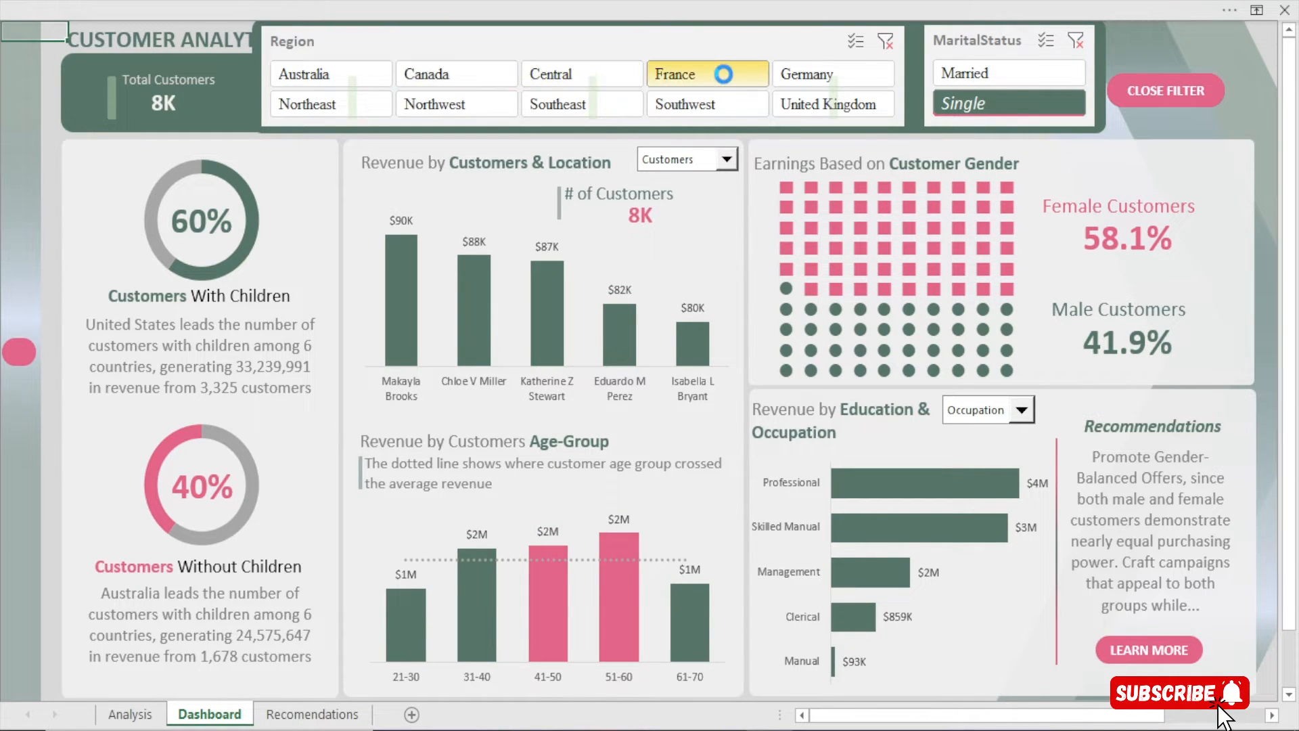
left_click(708, 100)
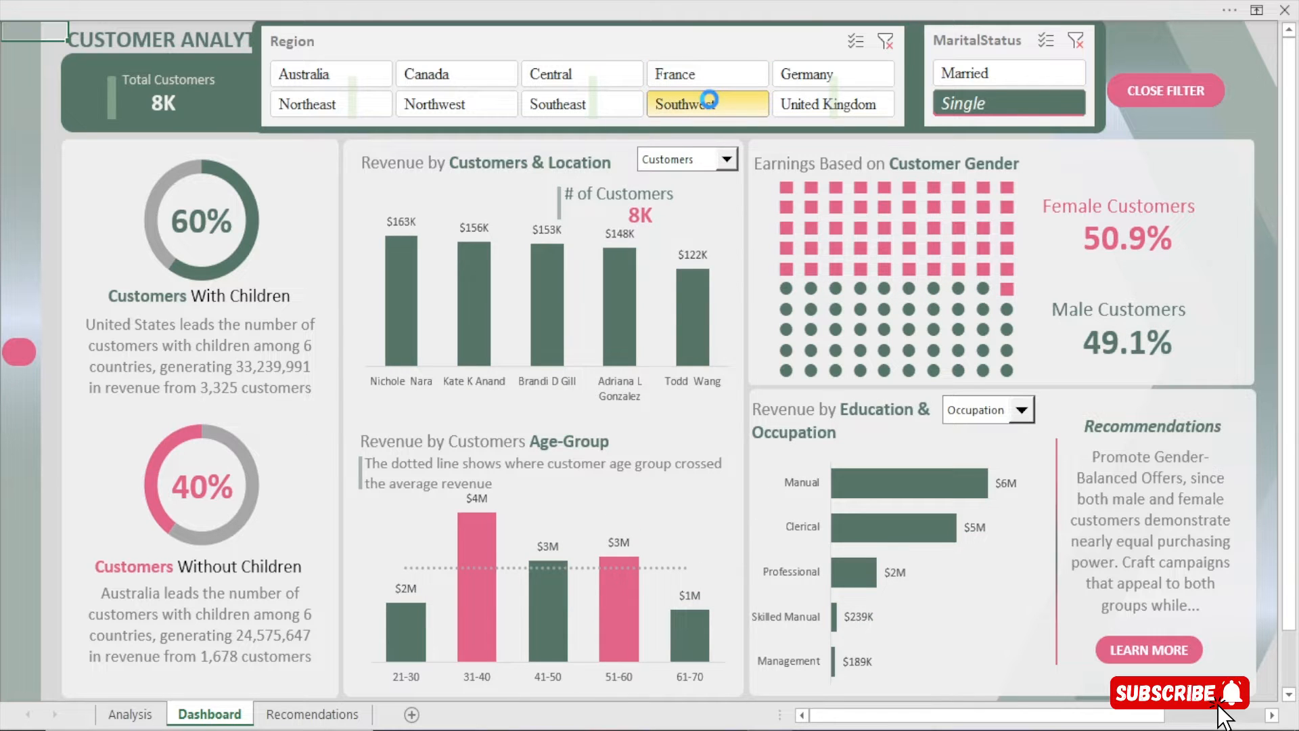
left_click(943, 73)
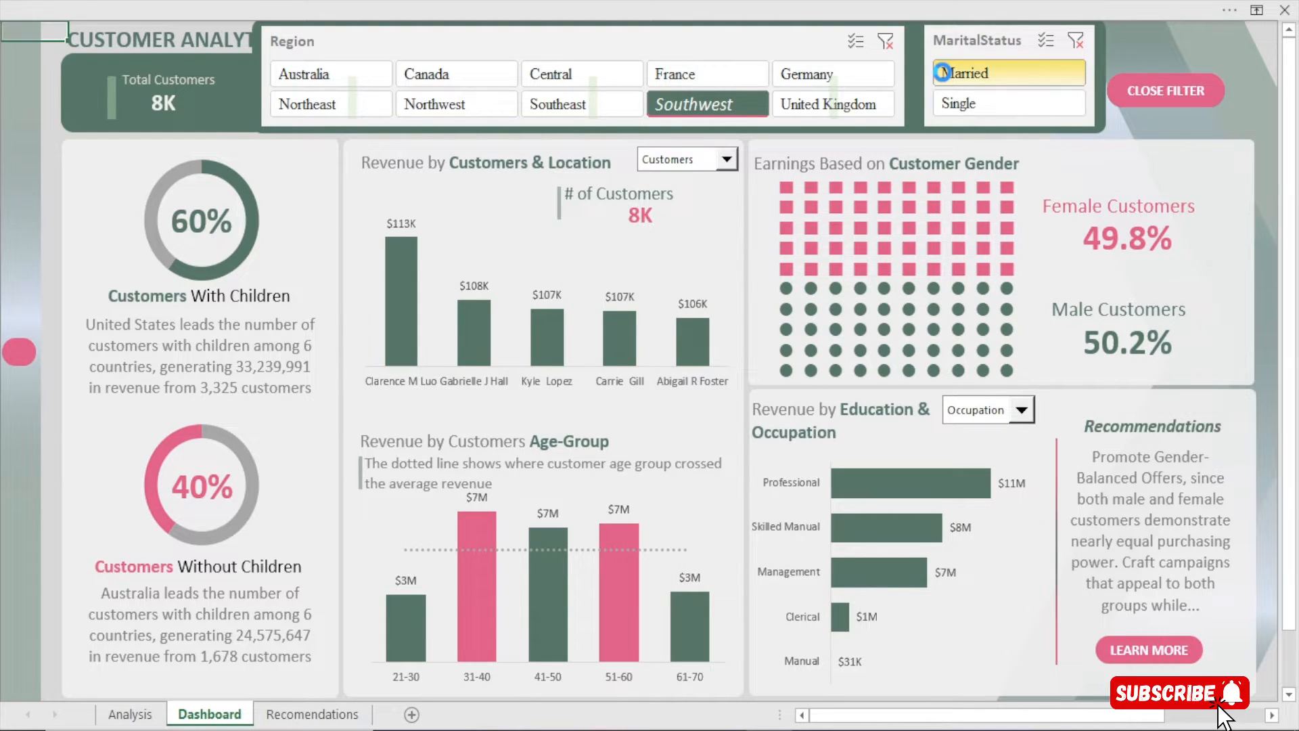
left_click(889, 51)
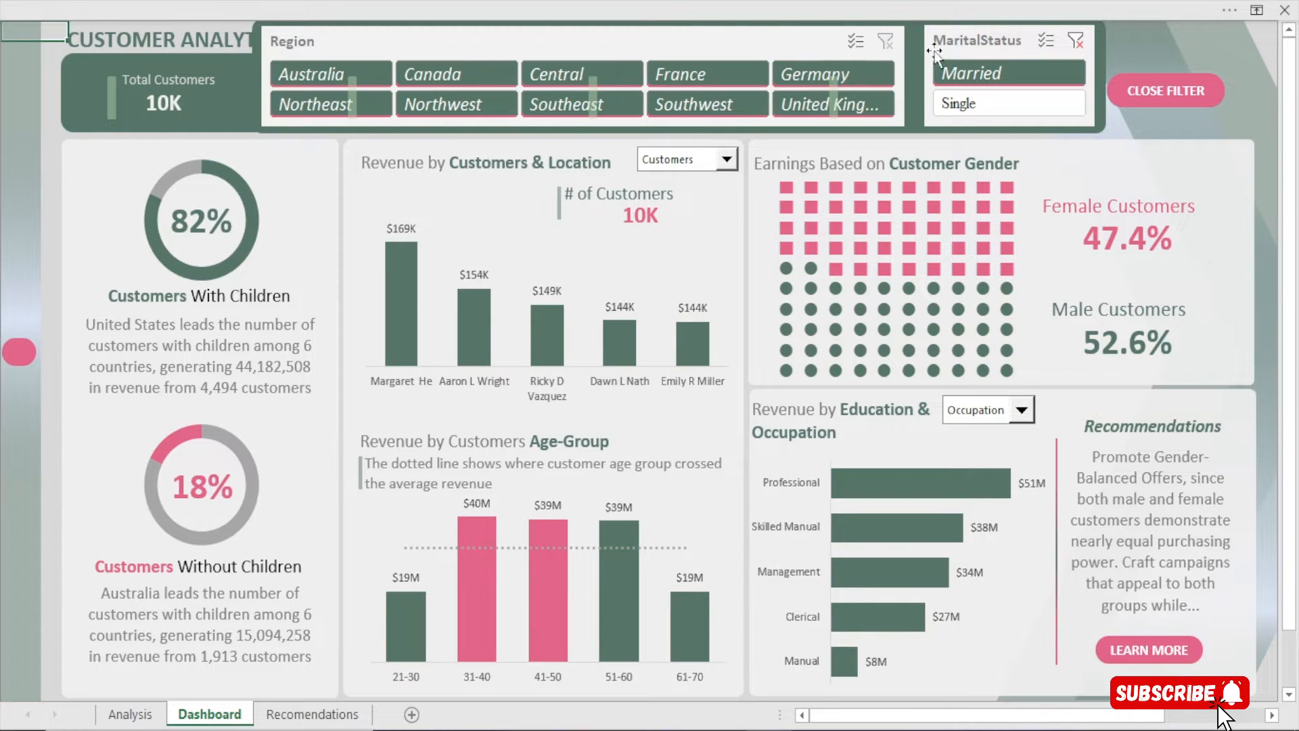
Clear the marital status filter and narrow the Region slicer to United Kingdom
left_click(962, 103)
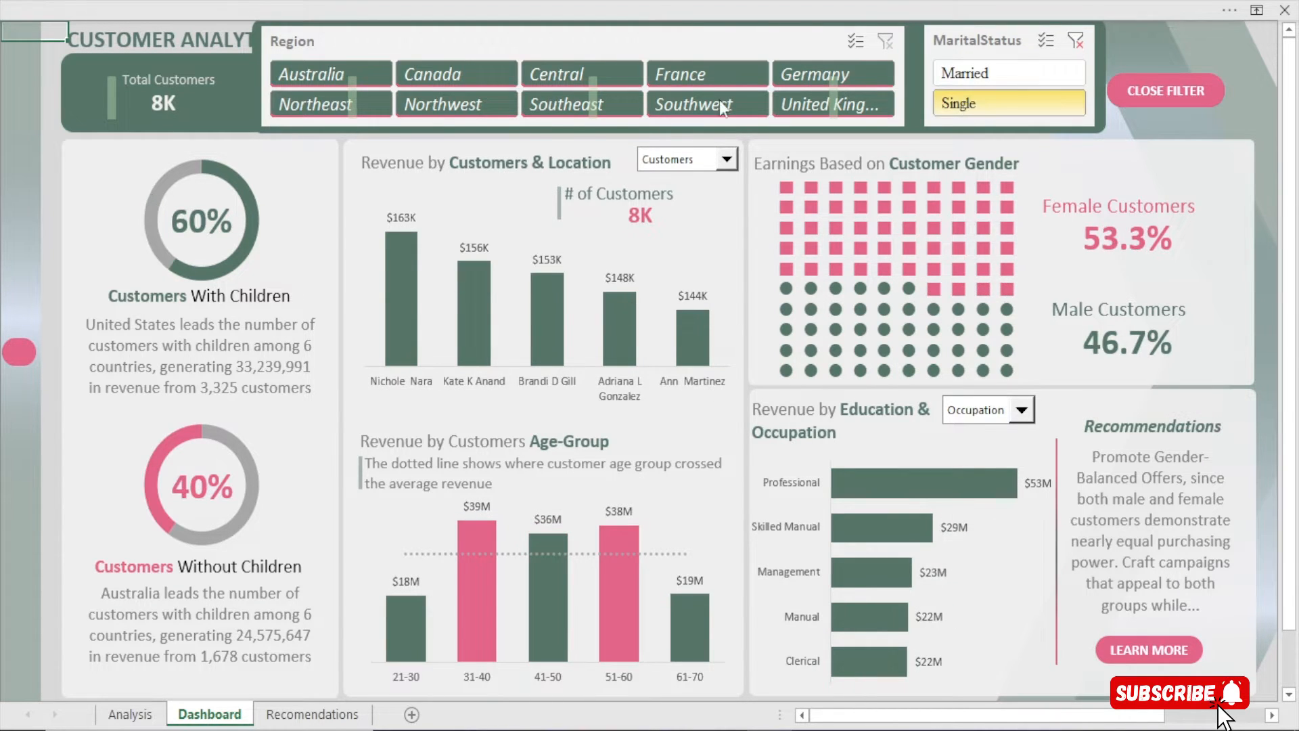
left_click(326, 71)
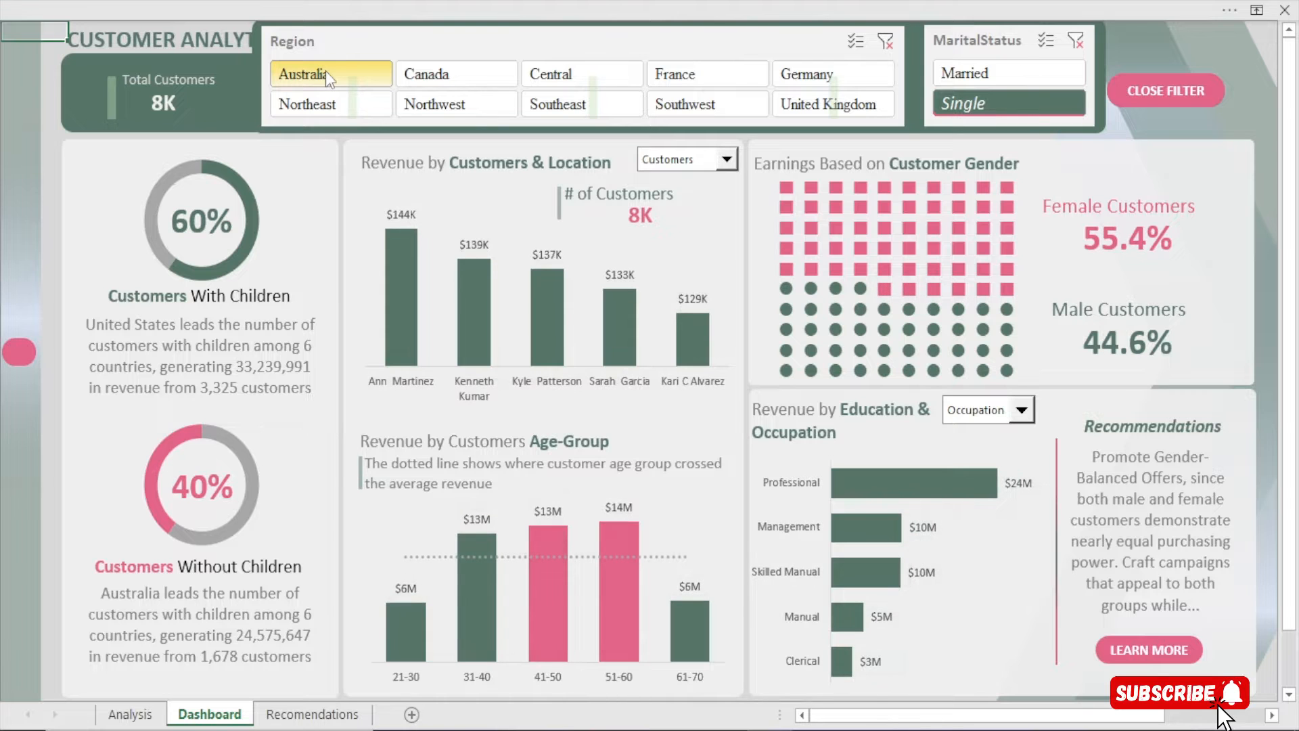
left_click(446, 74)
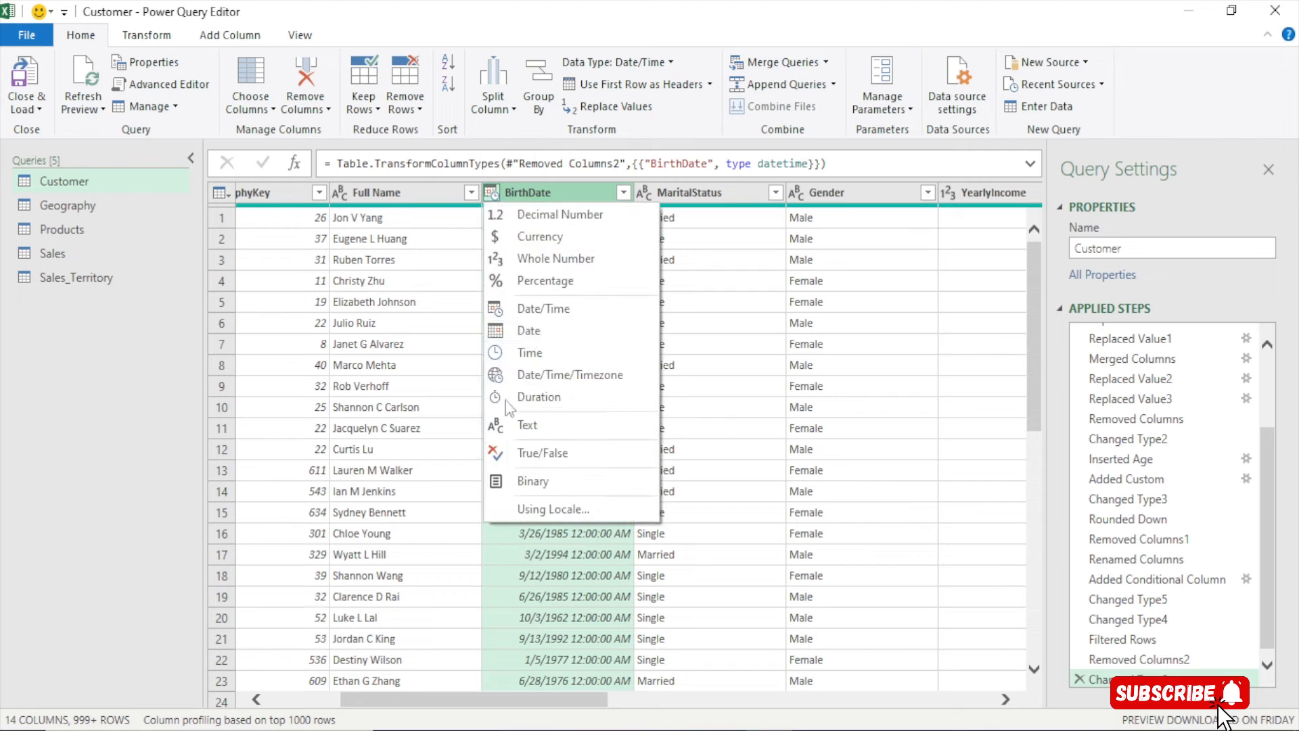
left_click(535, 335)
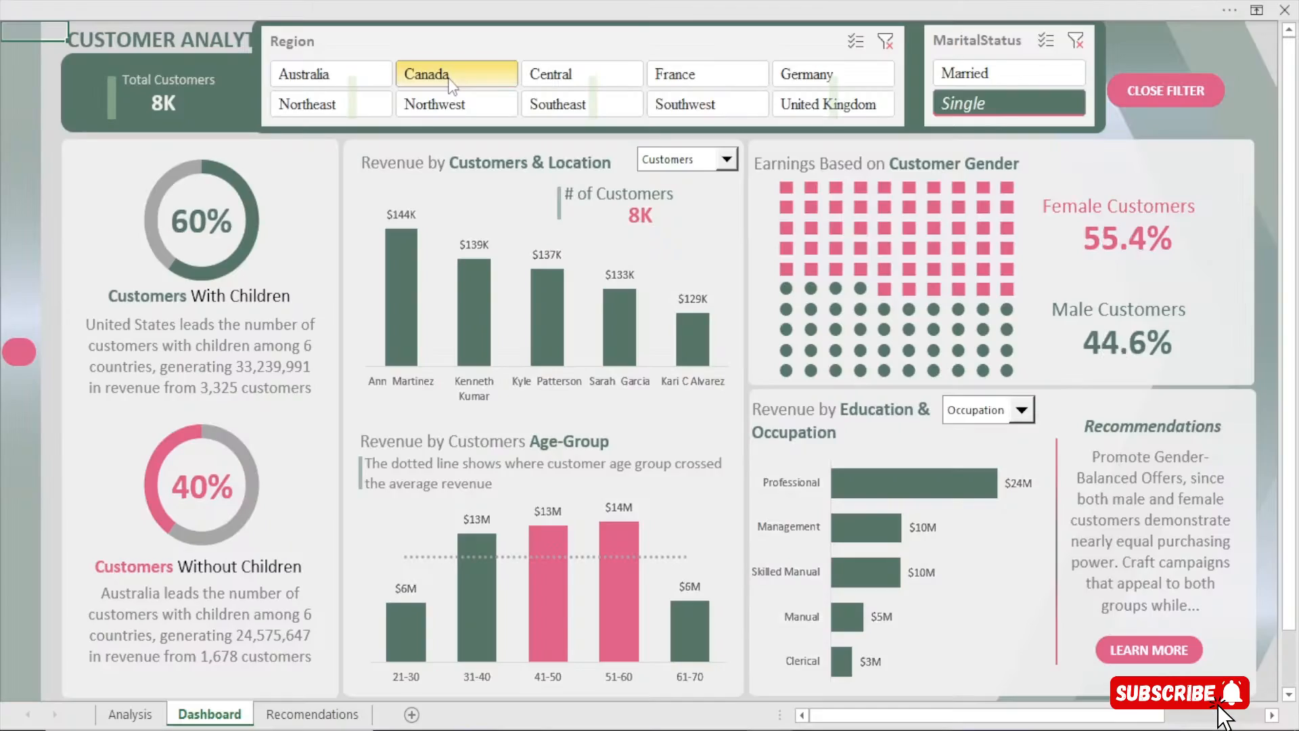
left_click(1075, 41)
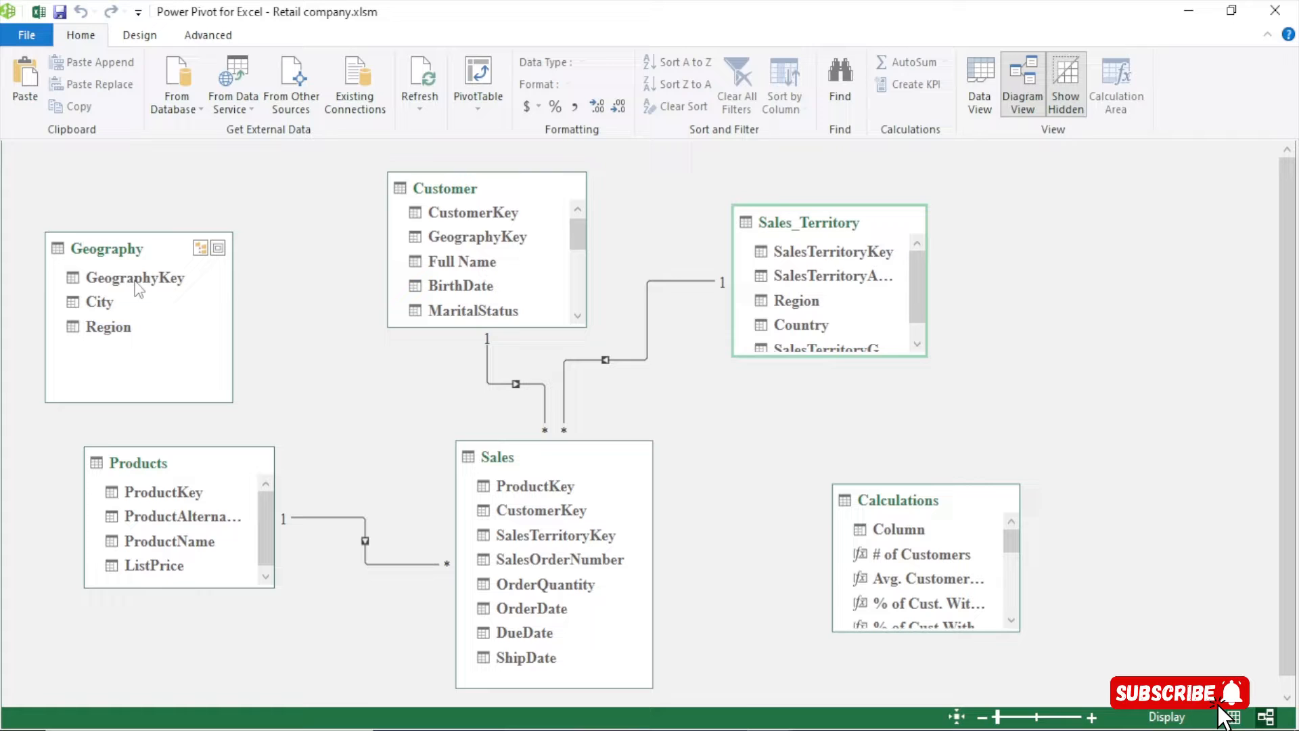
left_click_drag(139, 287, 474, 237)
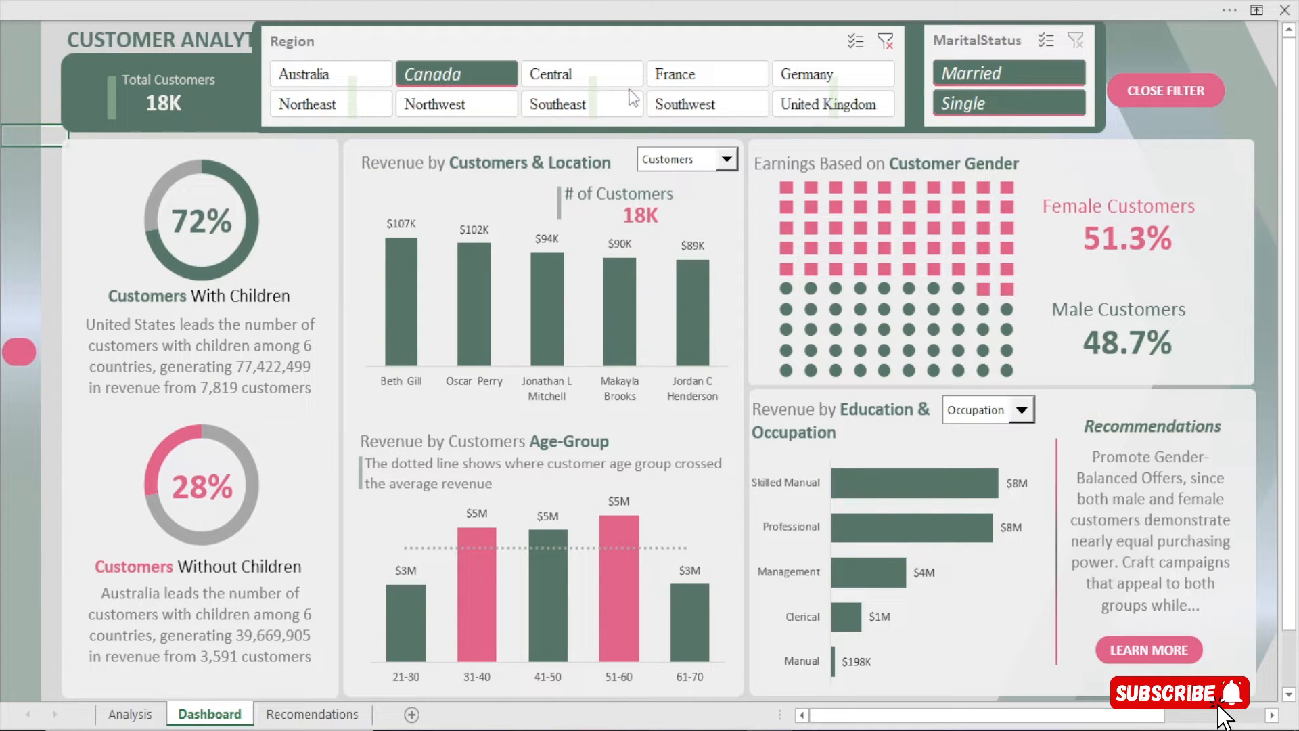
left_click(336, 77)
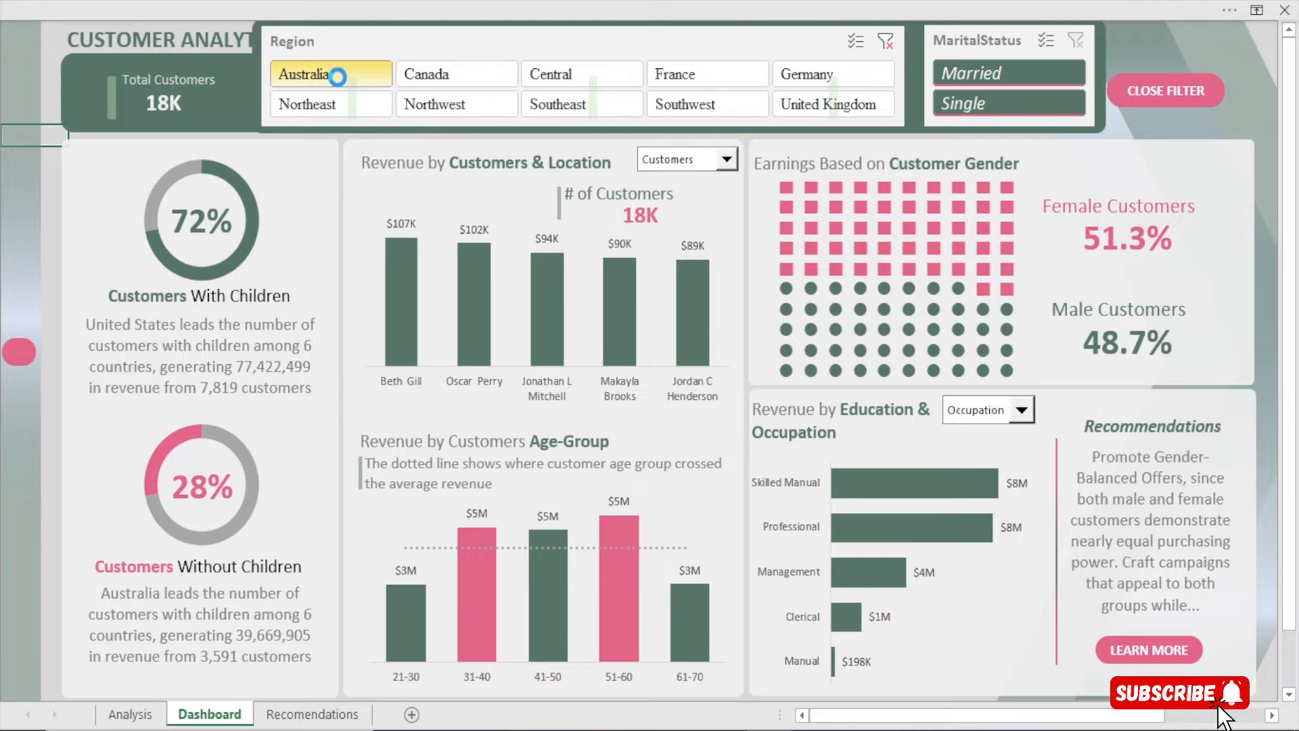
left_click(822, 107)
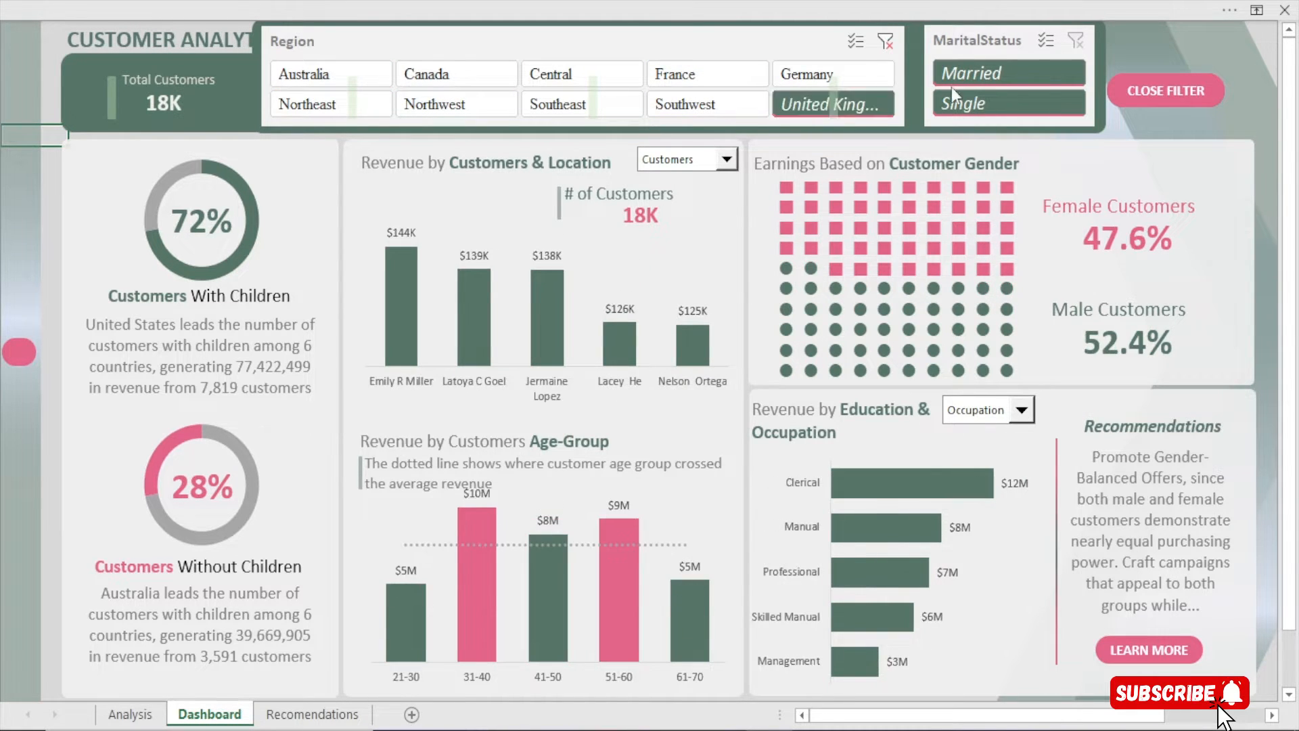
left_click(969, 75)
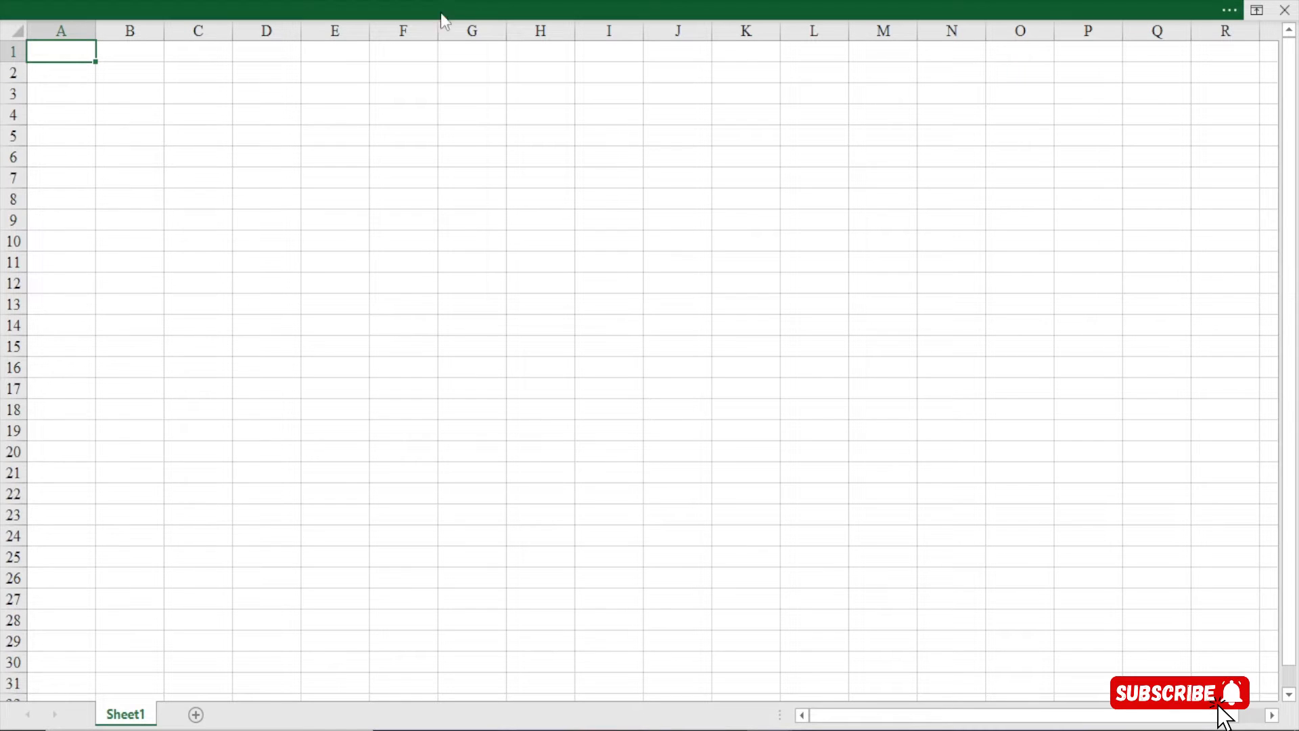
Start an Excel workbook import from the Data tab's Get Data > From File menu
left_click(440, 13)
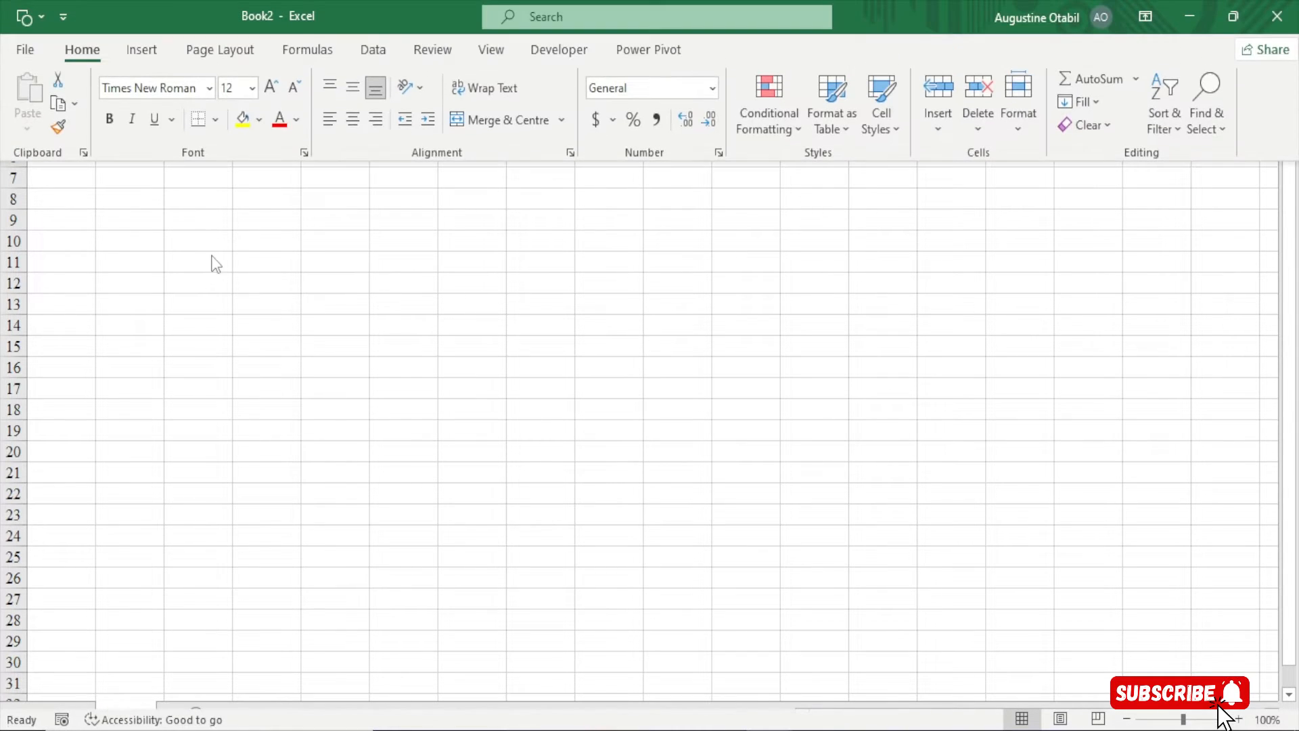
left_click(372, 50)
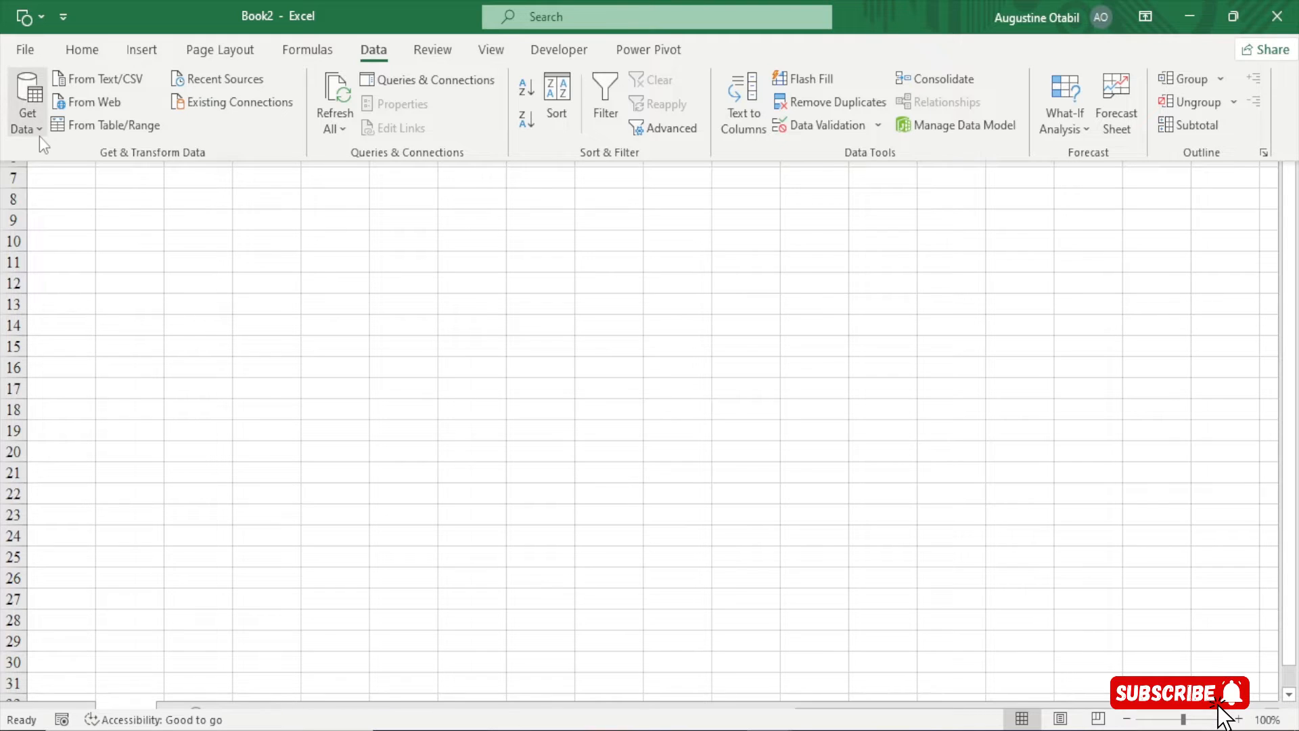
left_click(39, 130)
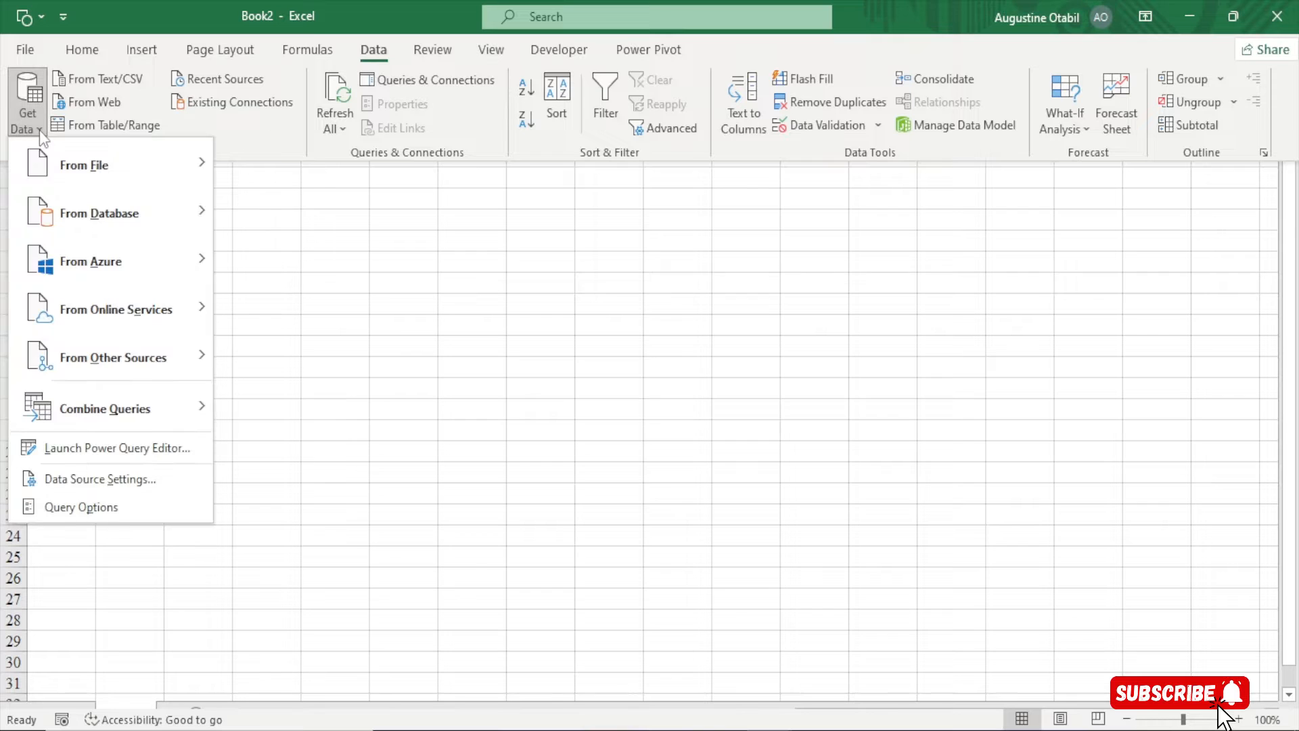
mouse_move(87, 158)
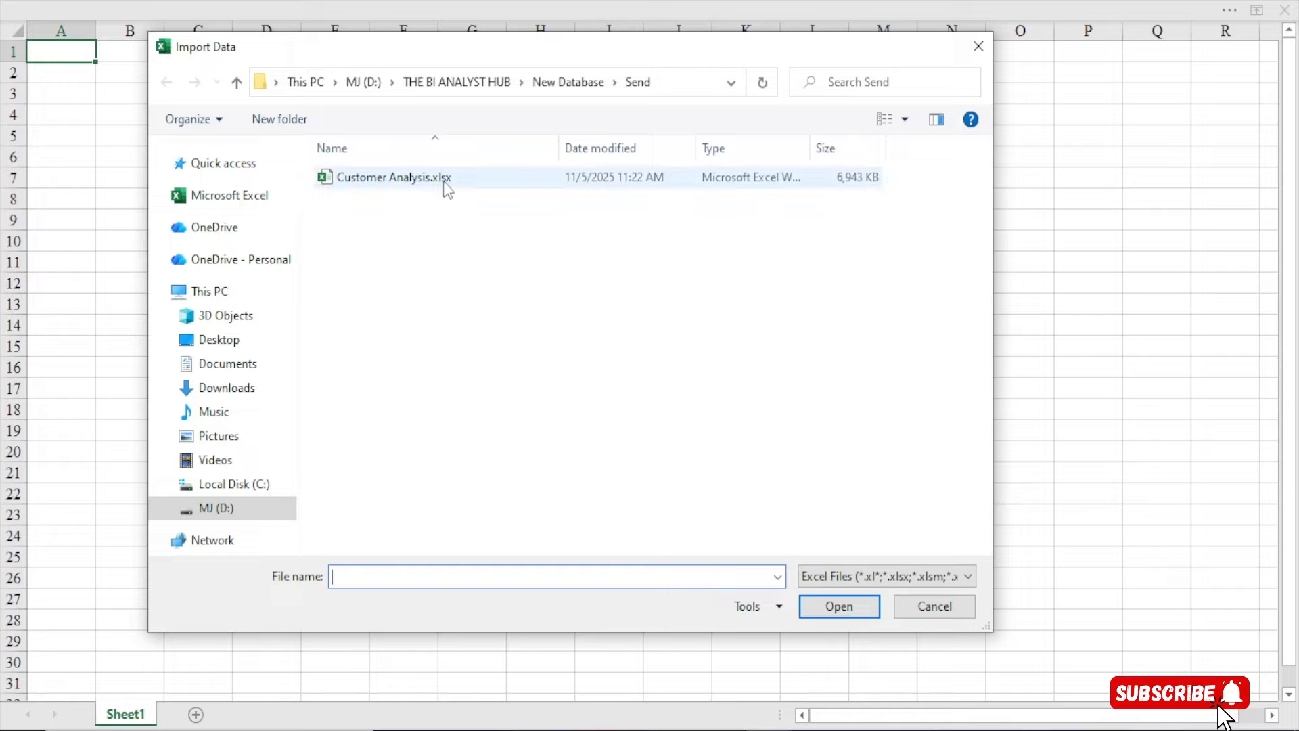
Import Customer Analysis.xlsx with Customer, Geography, Products, Sales and Sales_Territory selected for Power Query transformation
left_click(407, 180)
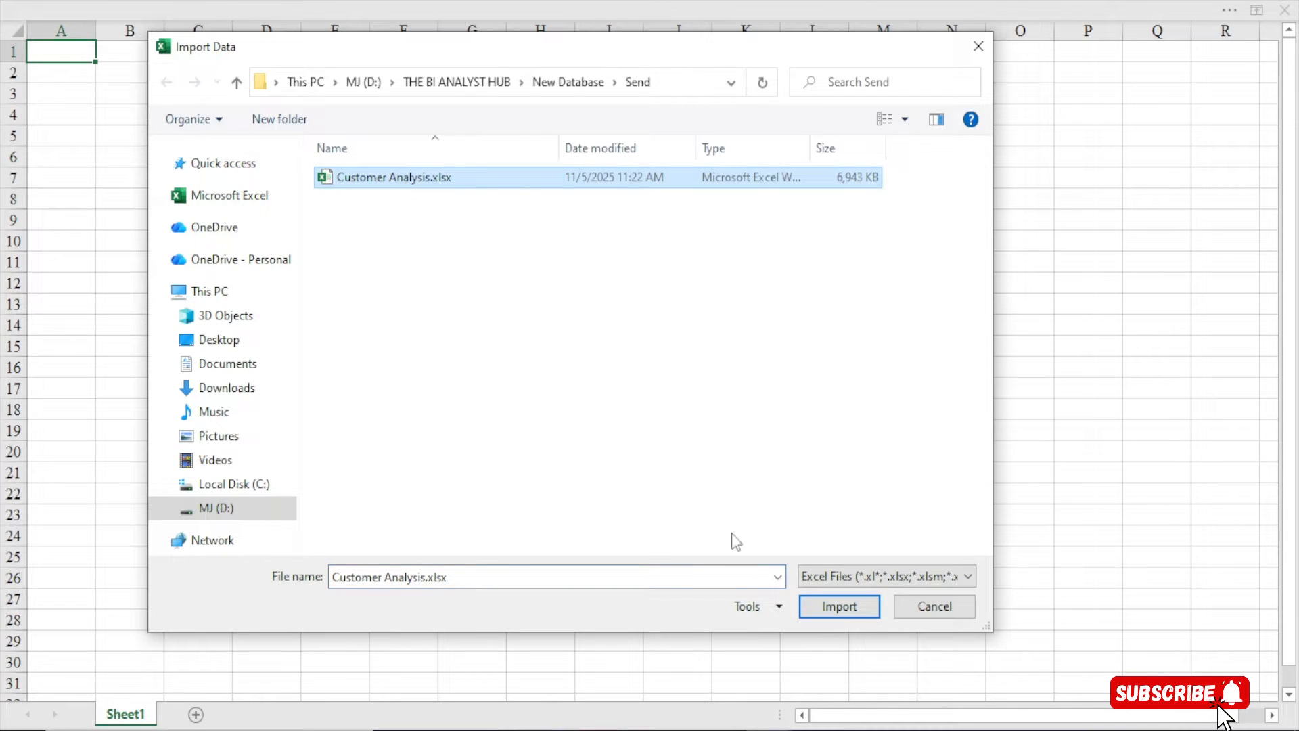
left_click(839, 607)
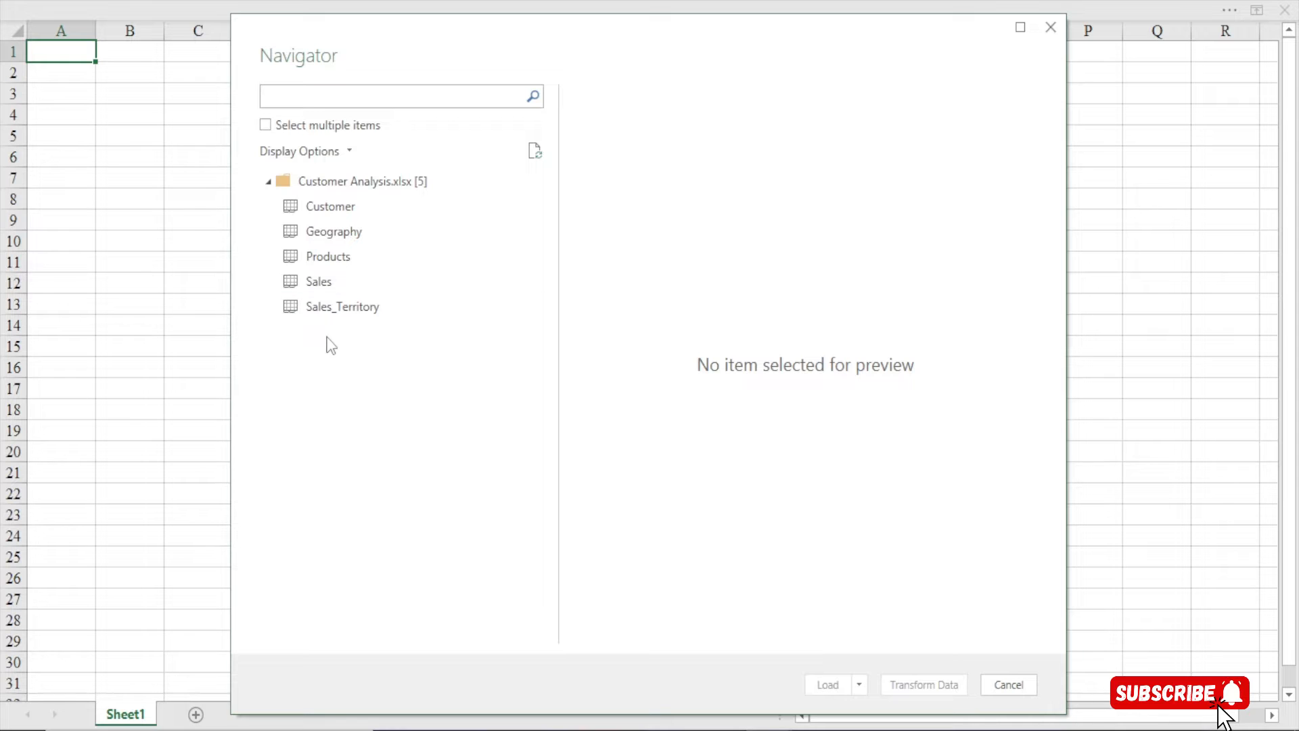
left_click(265, 126)
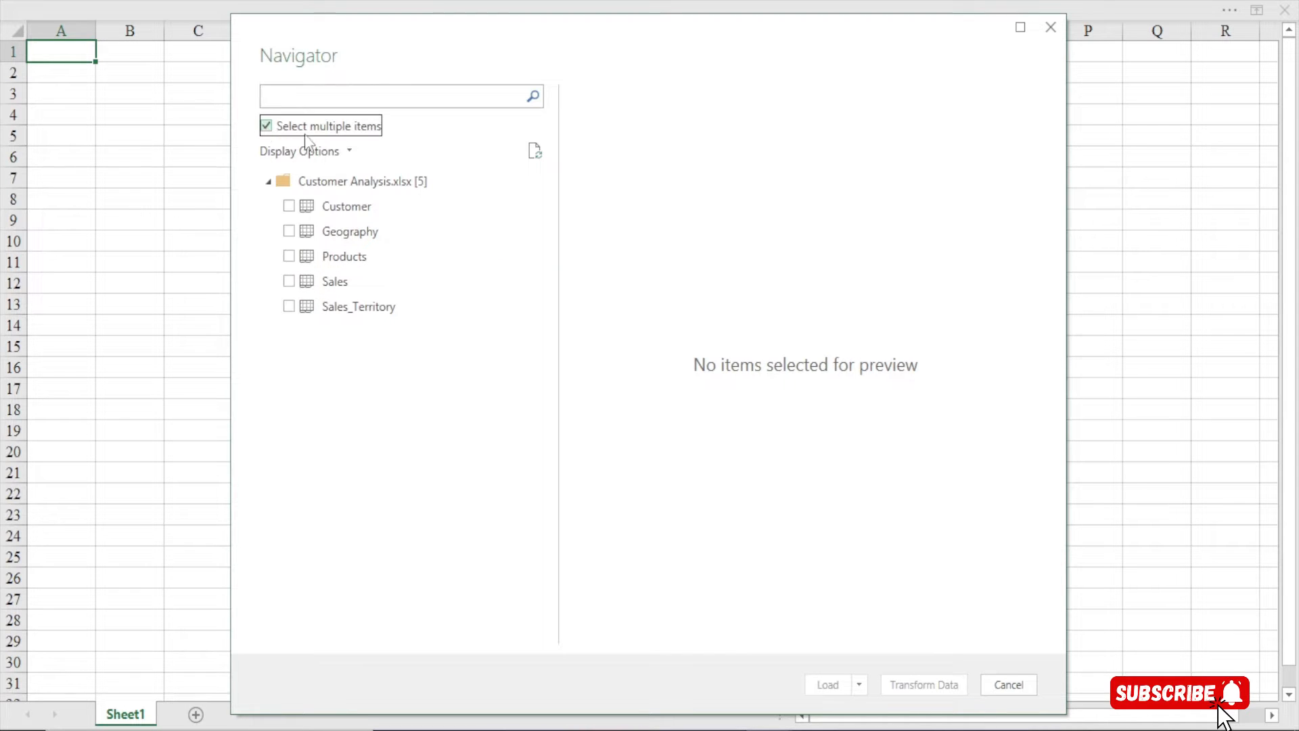
left_click(289, 206)
left_click(289, 232)
left_click(289, 256)
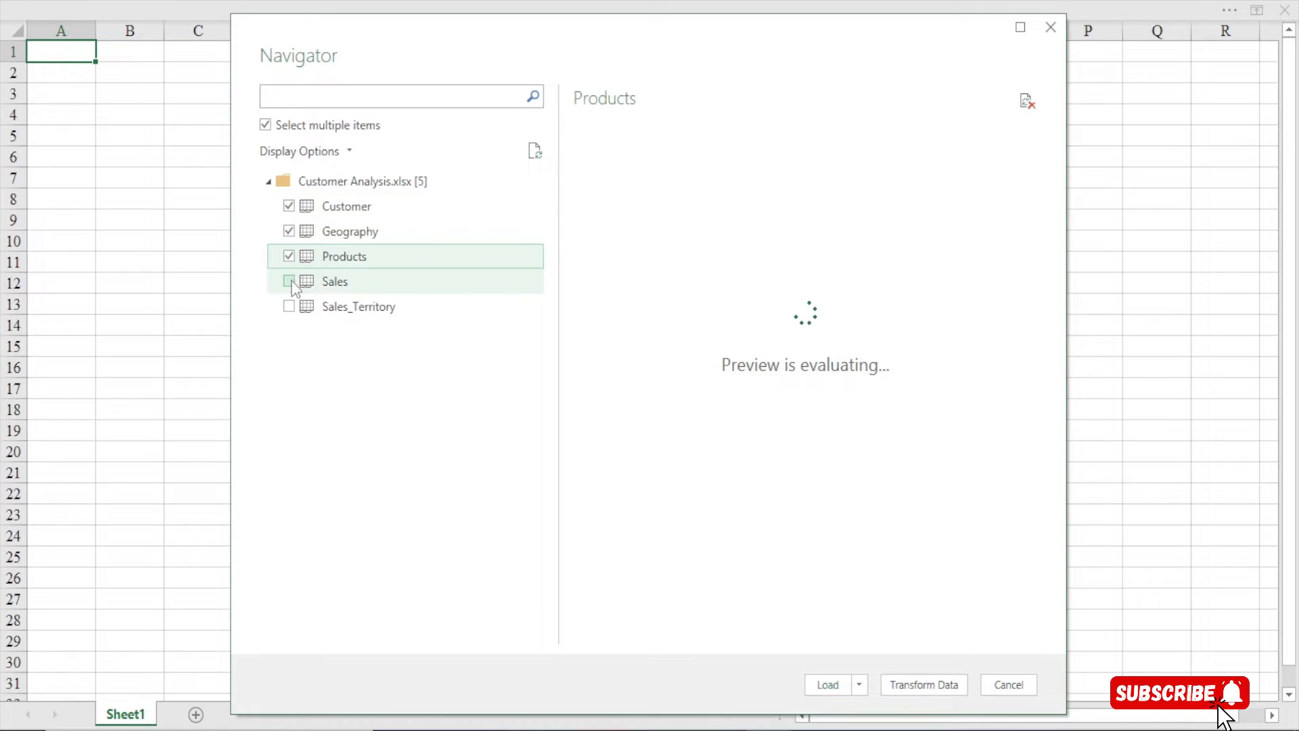
left_click(289, 282)
left_click(288, 307)
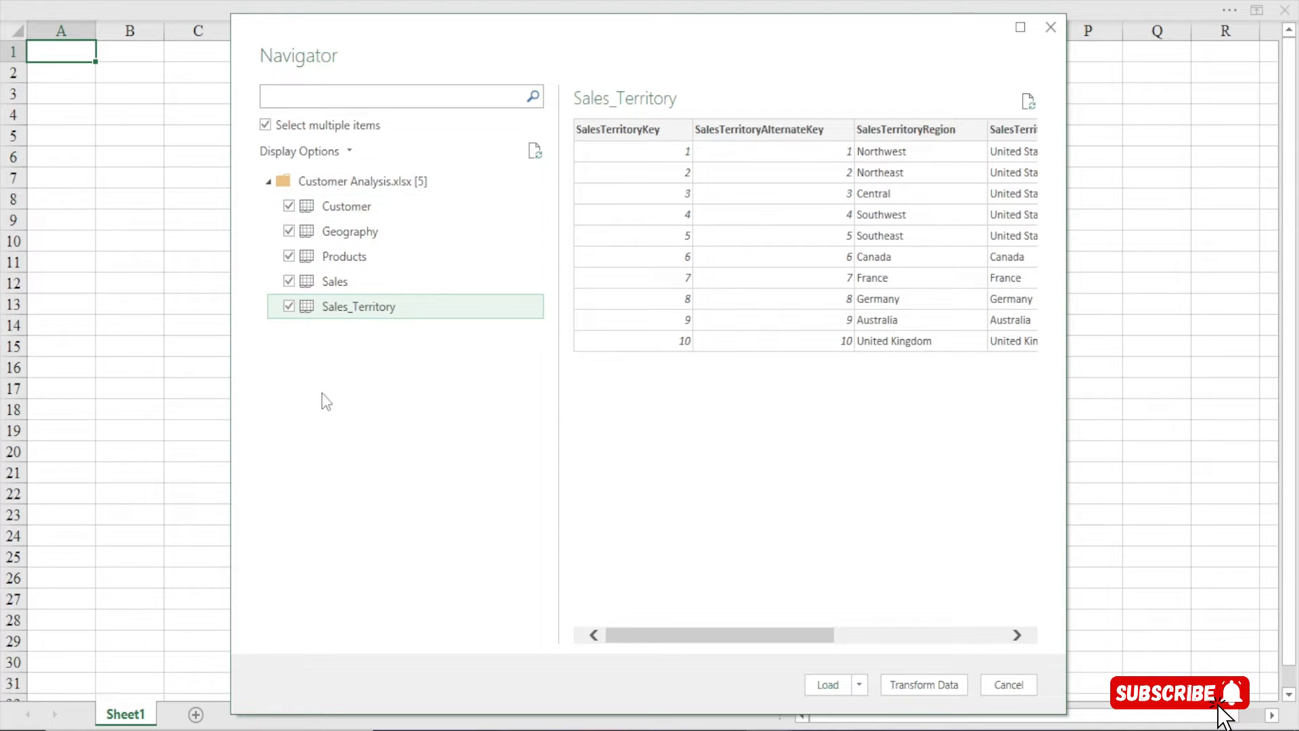
left_click(924, 684)
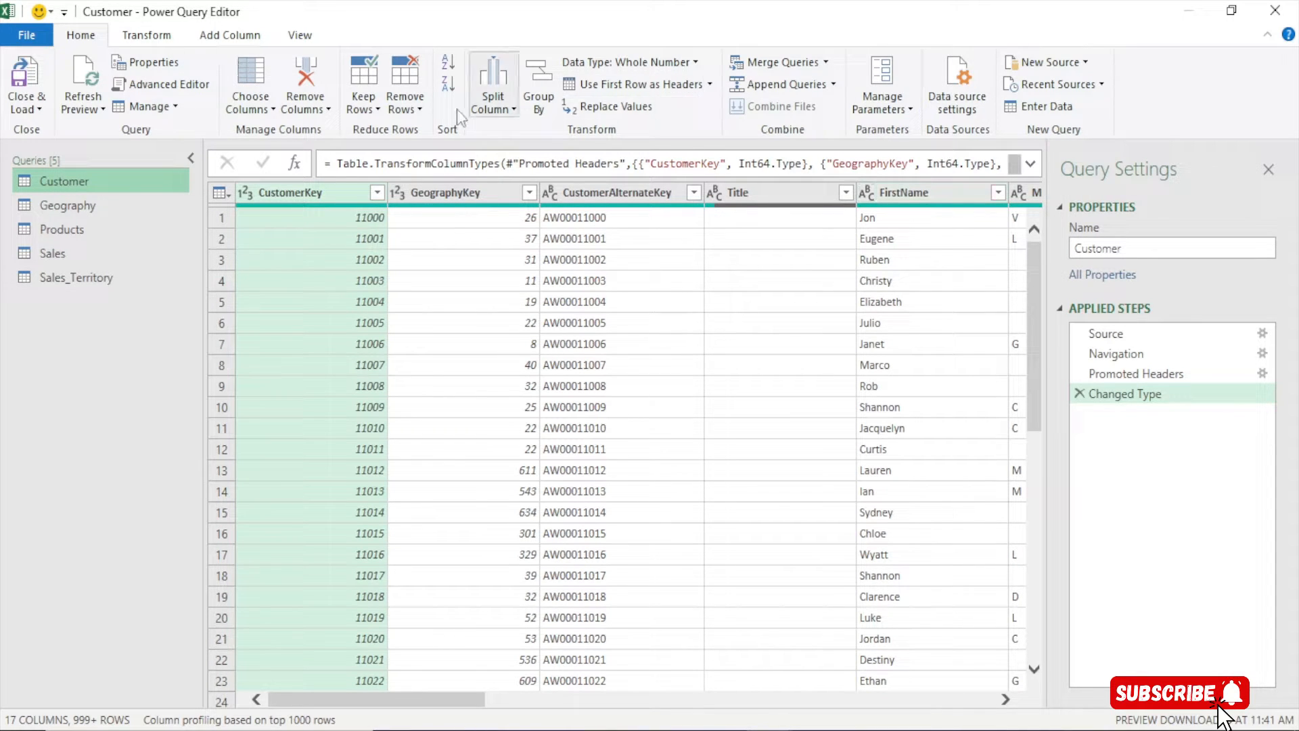
left_click(144, 38)
left_click(244, 40)
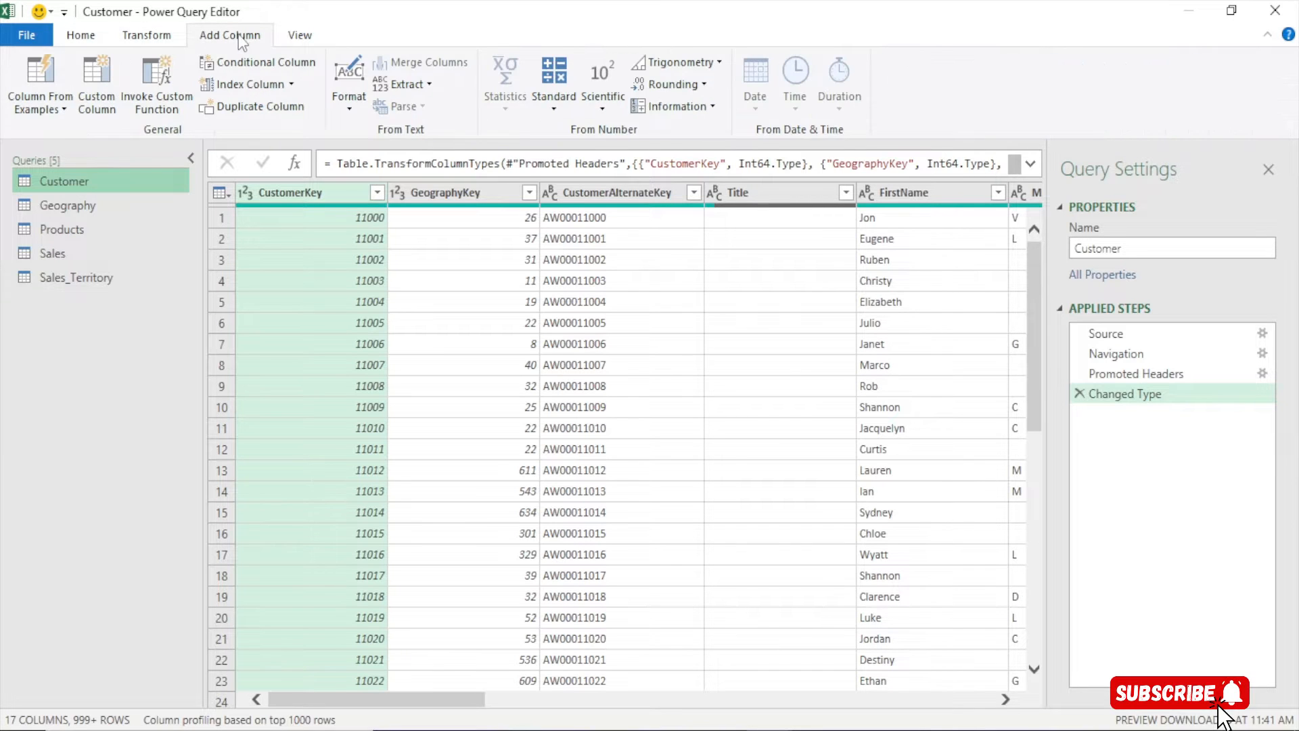
left_click(147, 39)
left_click(94, 40)
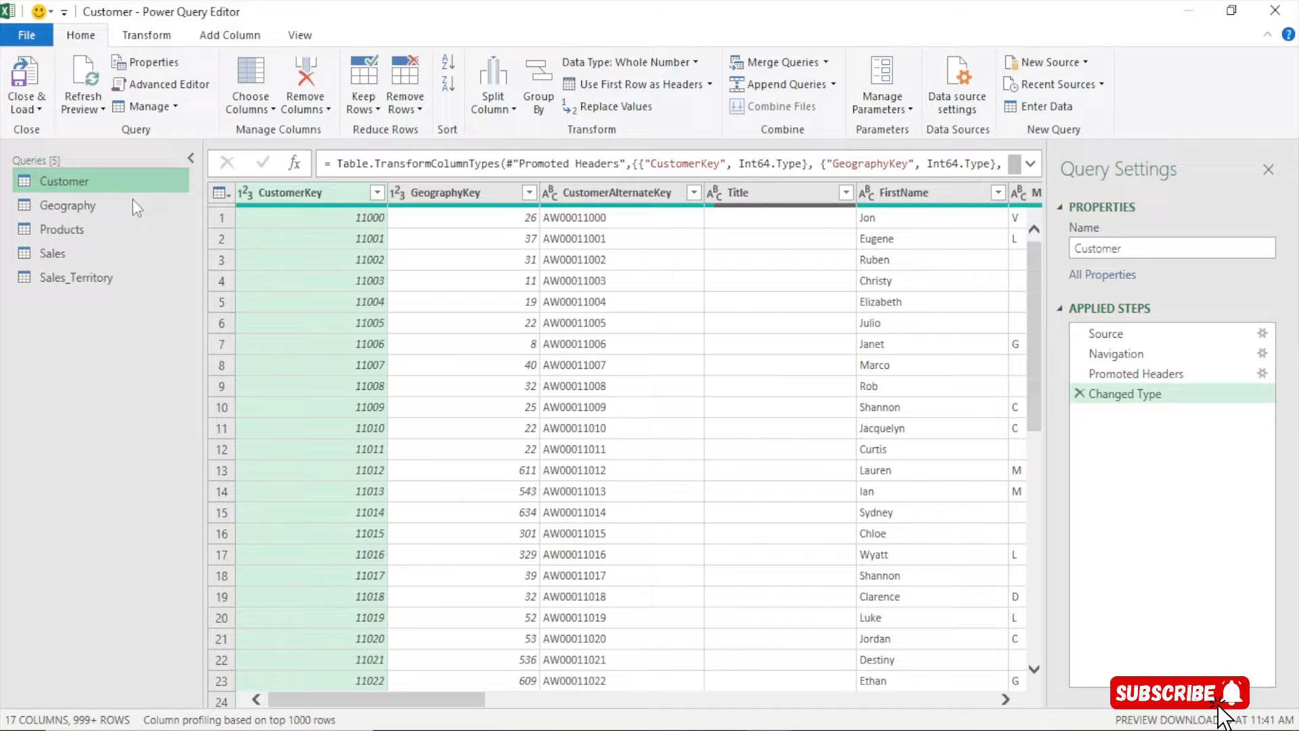
left_click(75, 180)
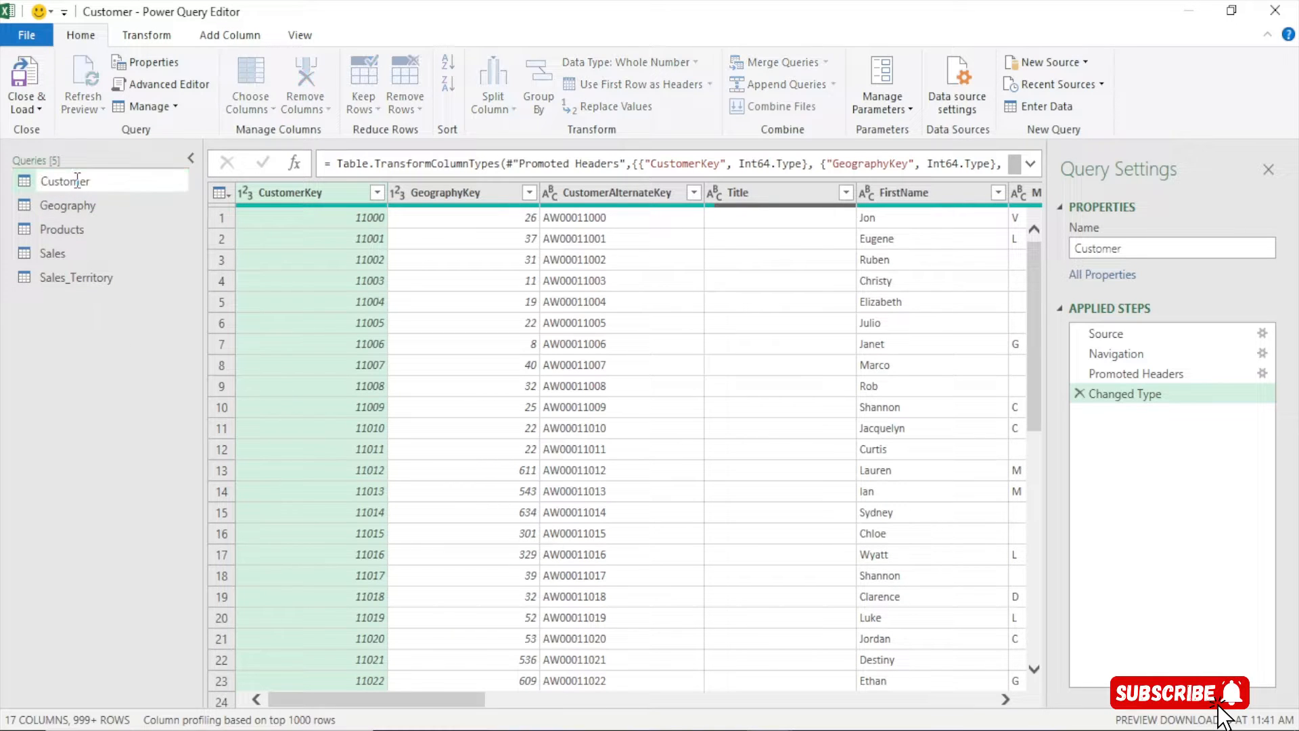
left_click(77, 423)
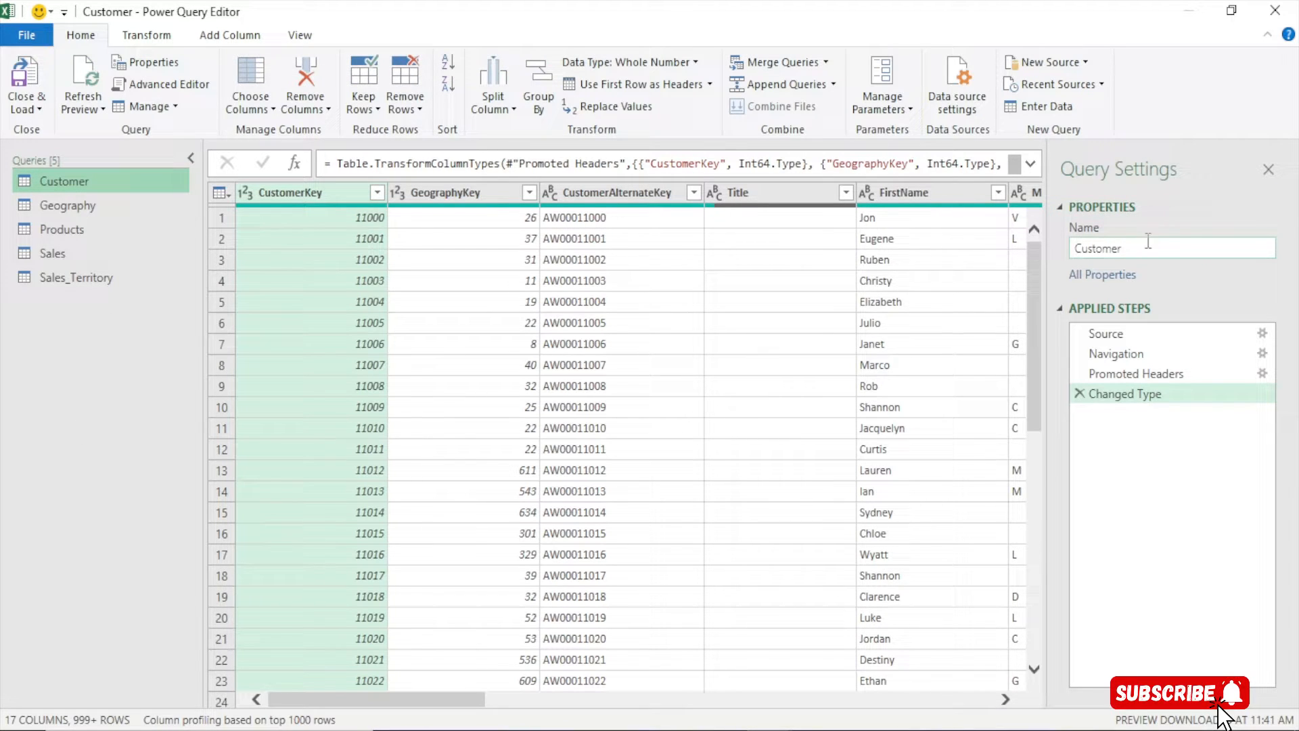
left_click(1074, 249)
left_click(1139, 250)
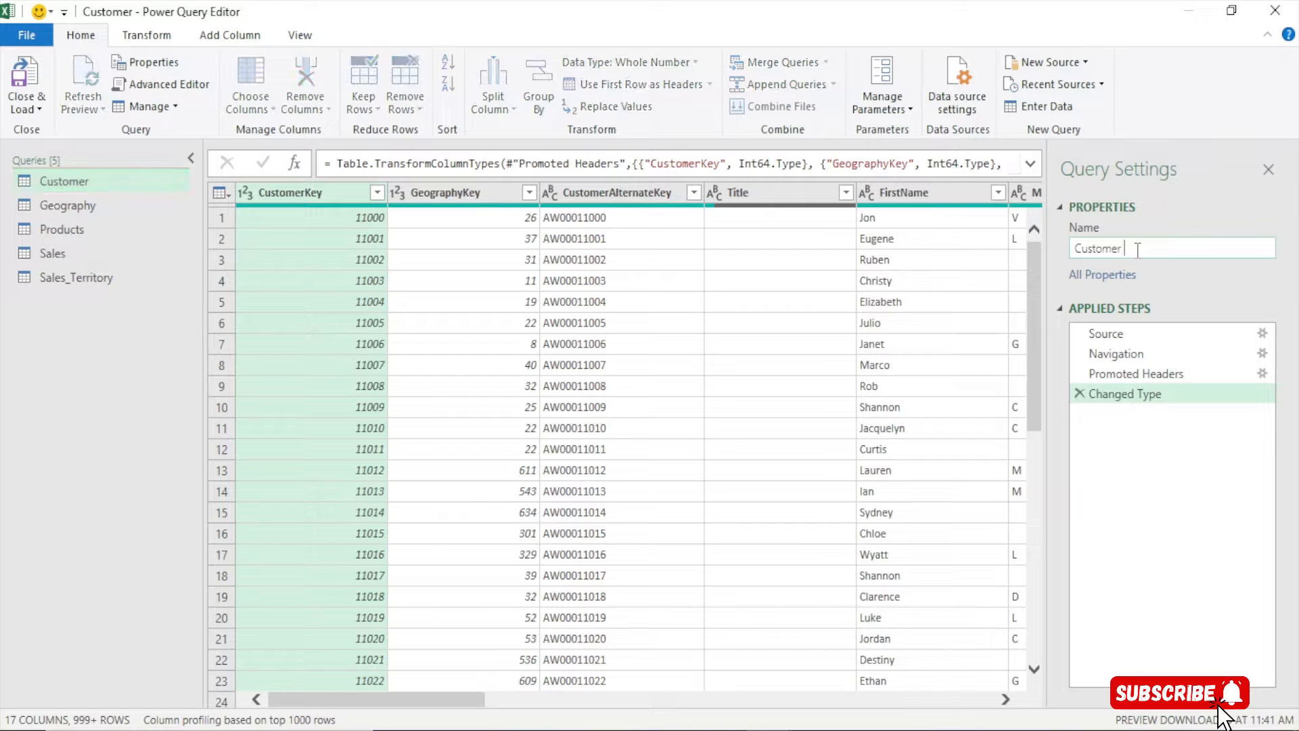
type("Analysis")
key("Return")
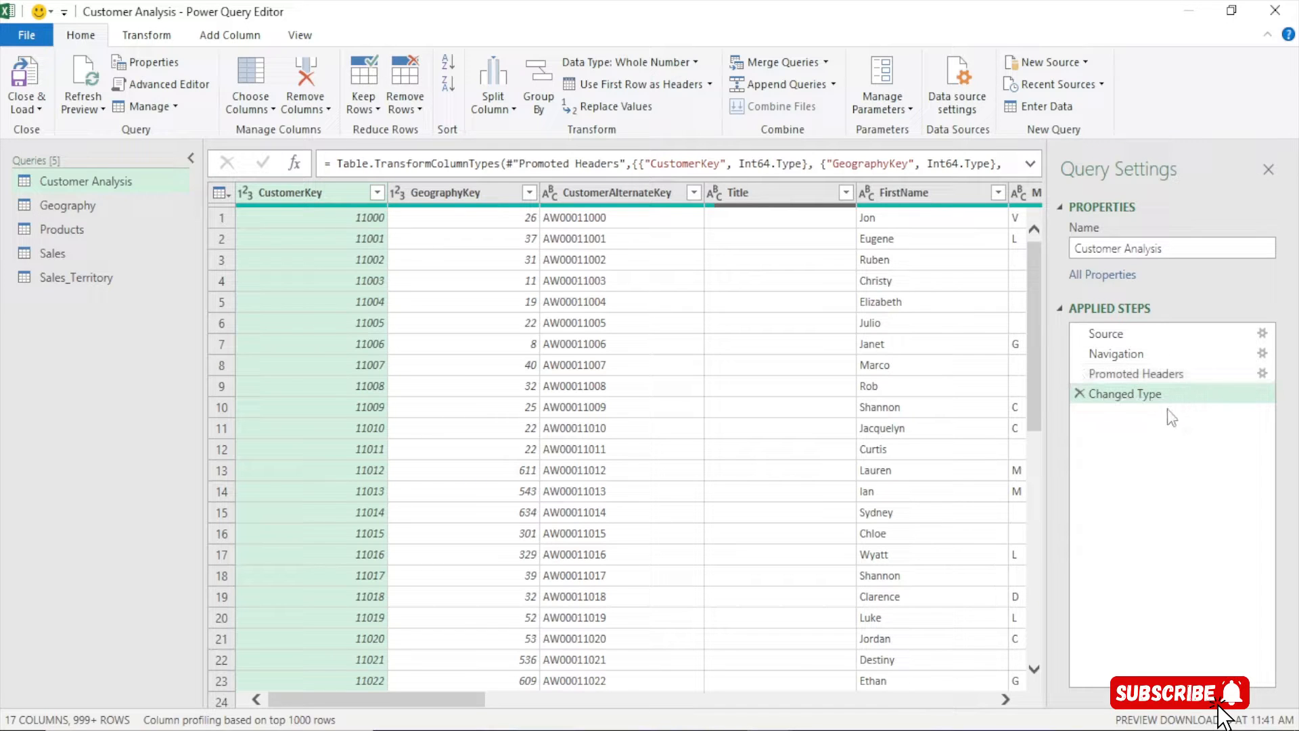
left_click(1191, 250)
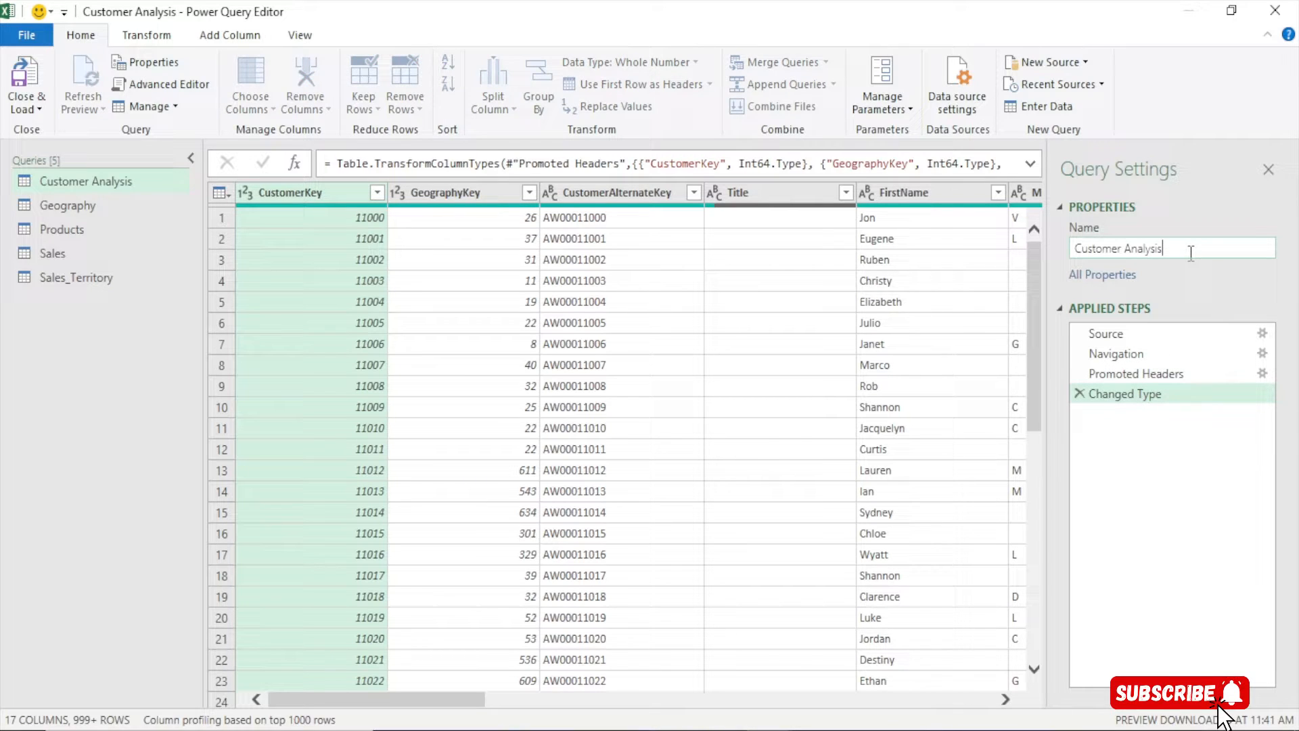
key("BackSpace")
key("BackSpace")
key("BackSpace")
key("BackSpace")
key("BackSpace")
key("BackSpace")
key("Return")
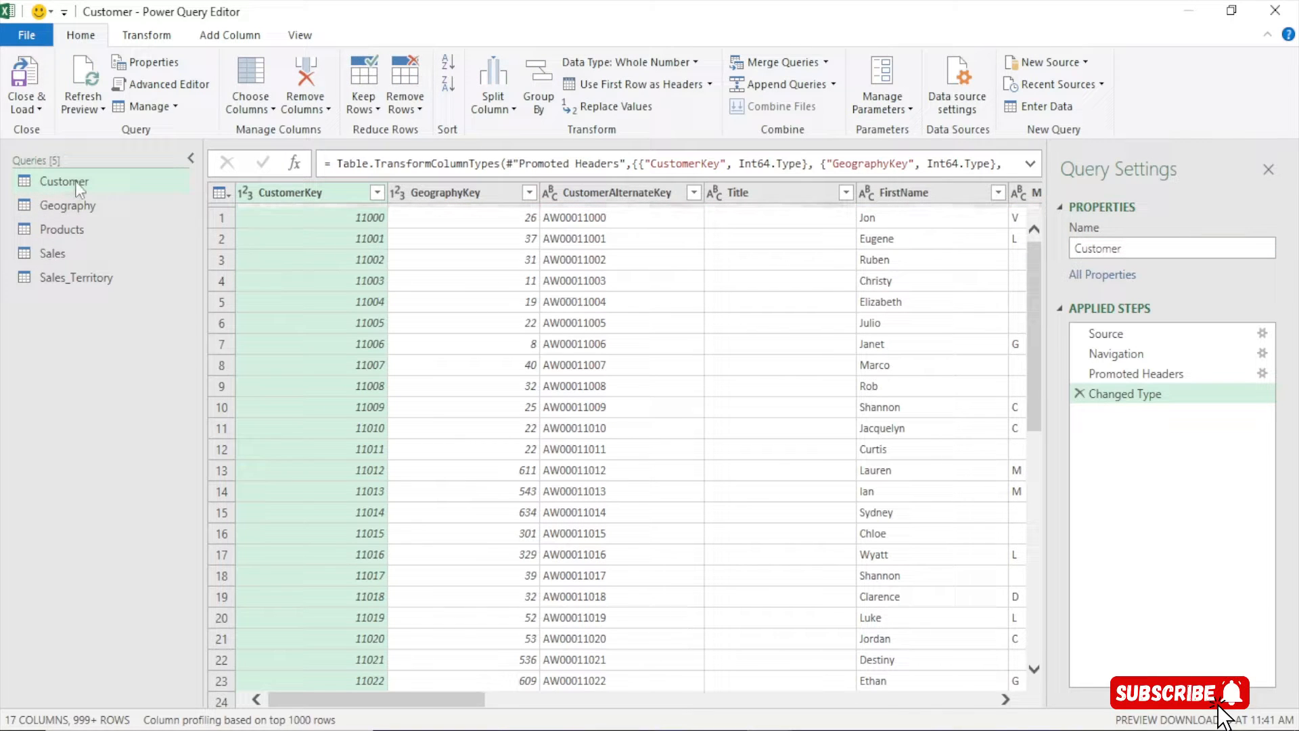
double_click(78, 182)
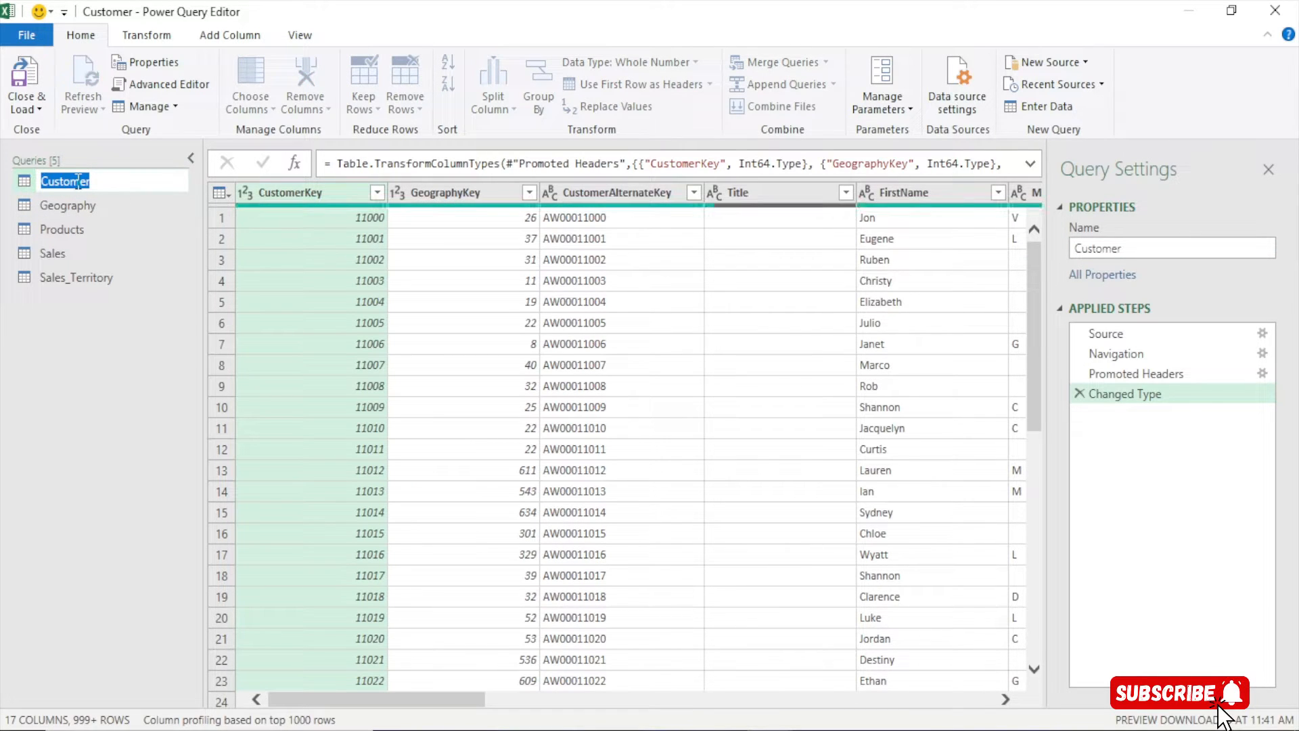
type("cus")
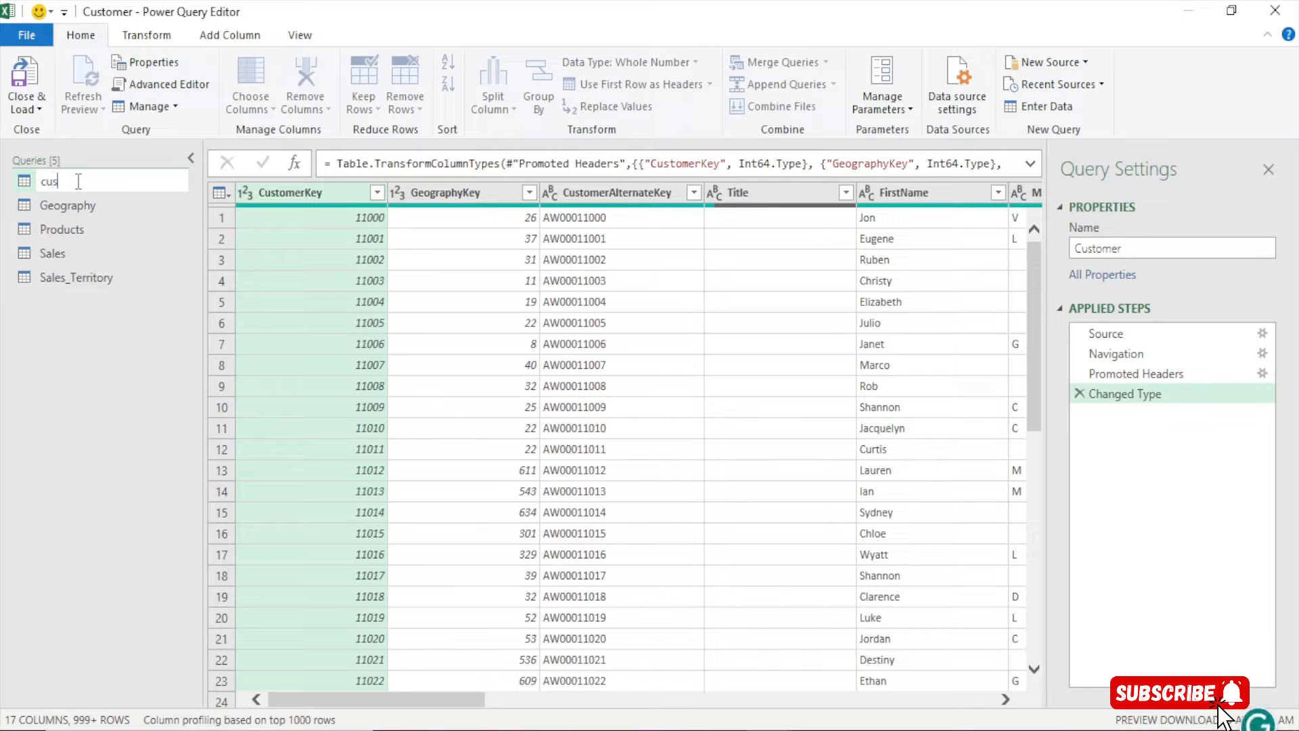
key("Return")
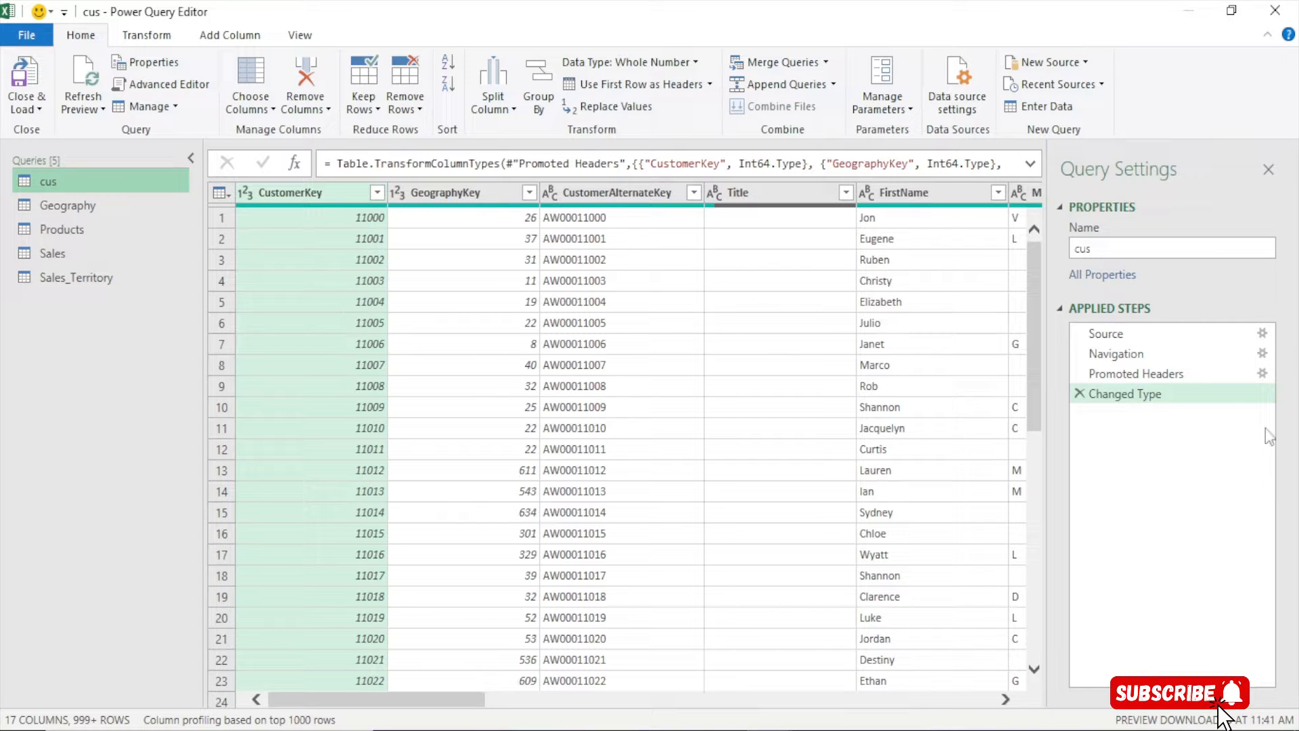
double_click(72, 177)
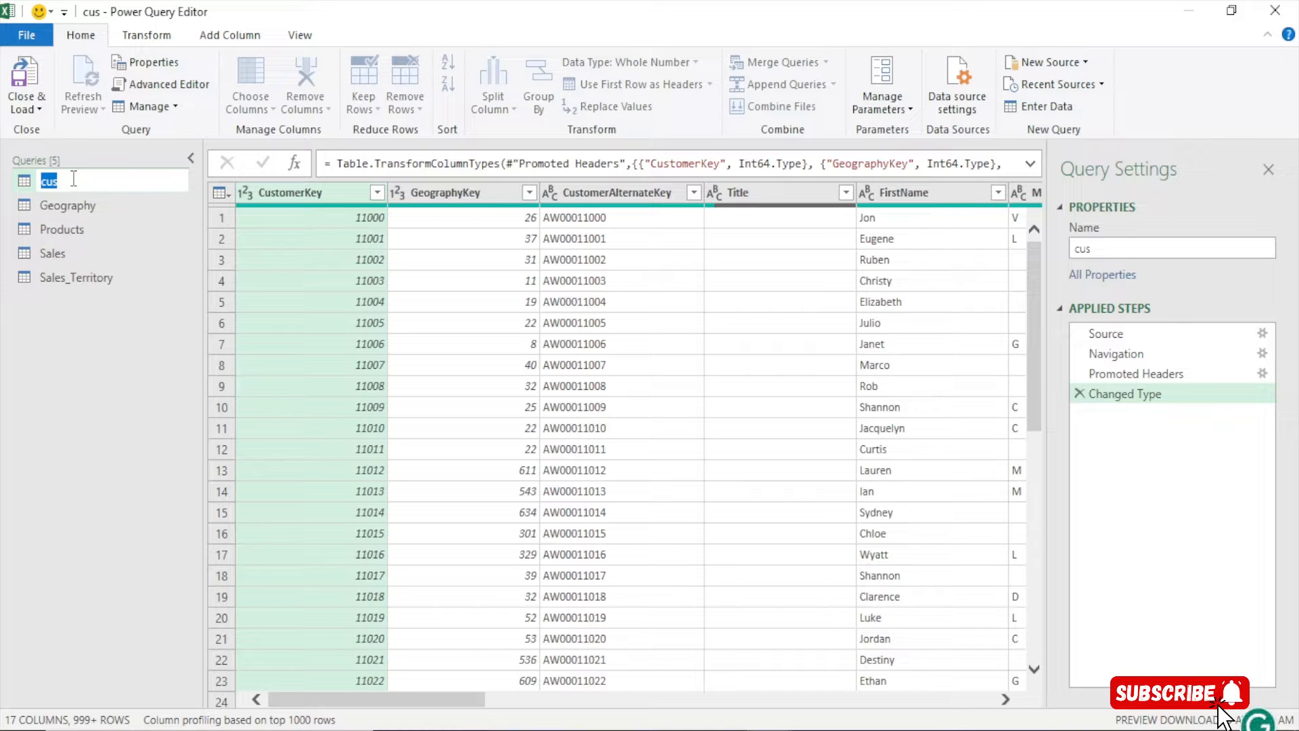
type("Customer")
key("Return")
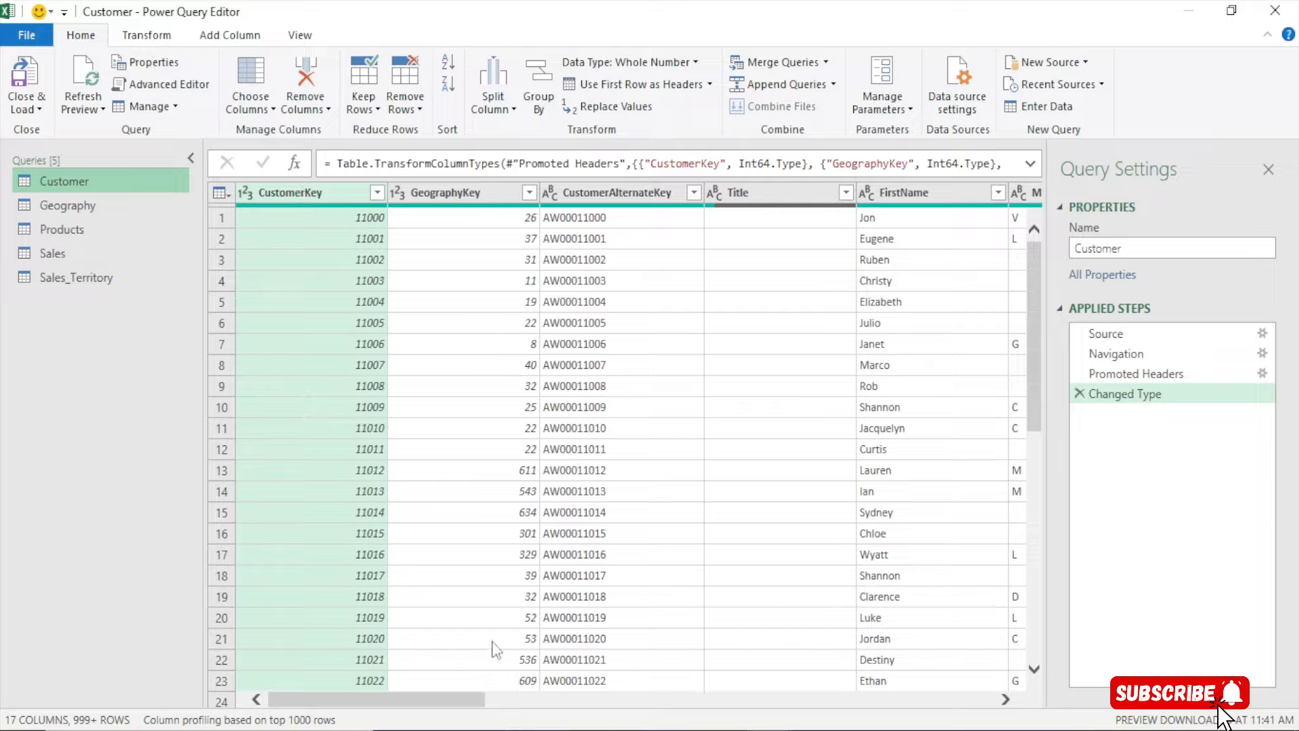
Inspect the Customer query's columns, briefly checking the Geography query
left_click_drag(444, 698, 405, 710)
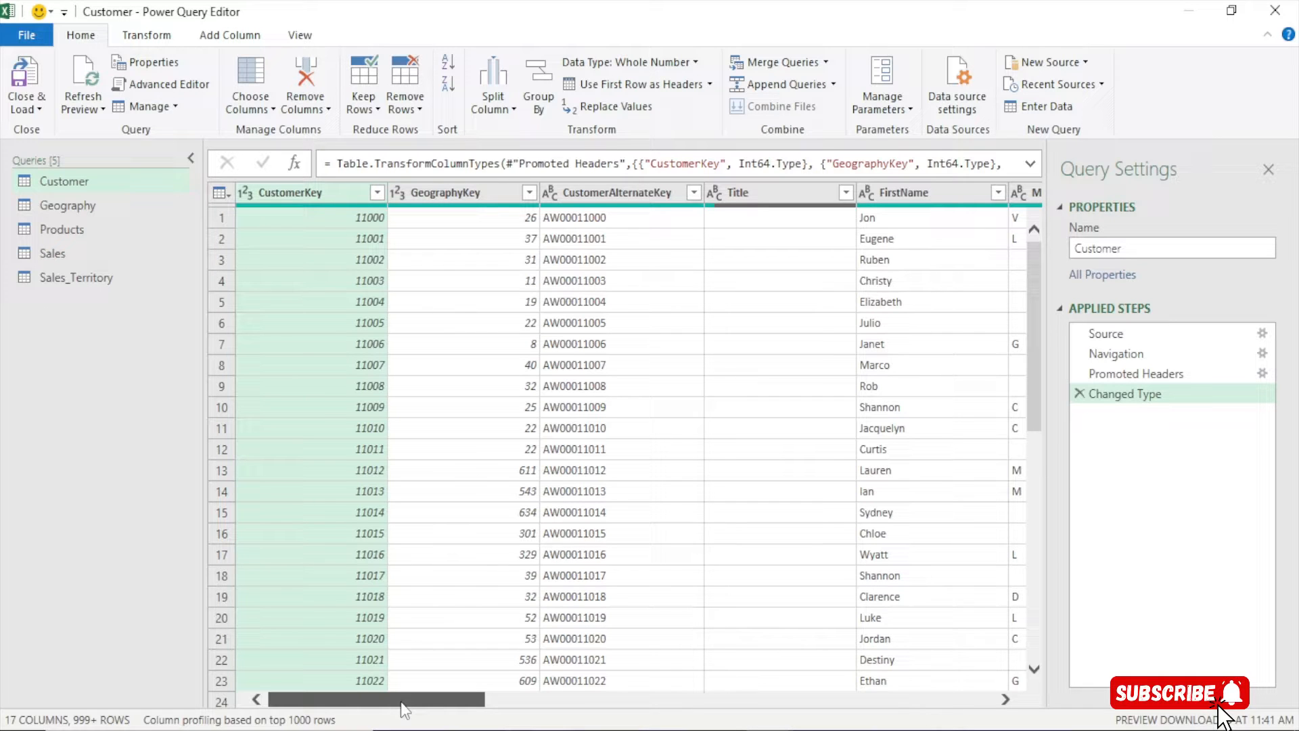
left_click_drag(443, 706, 499, 706)
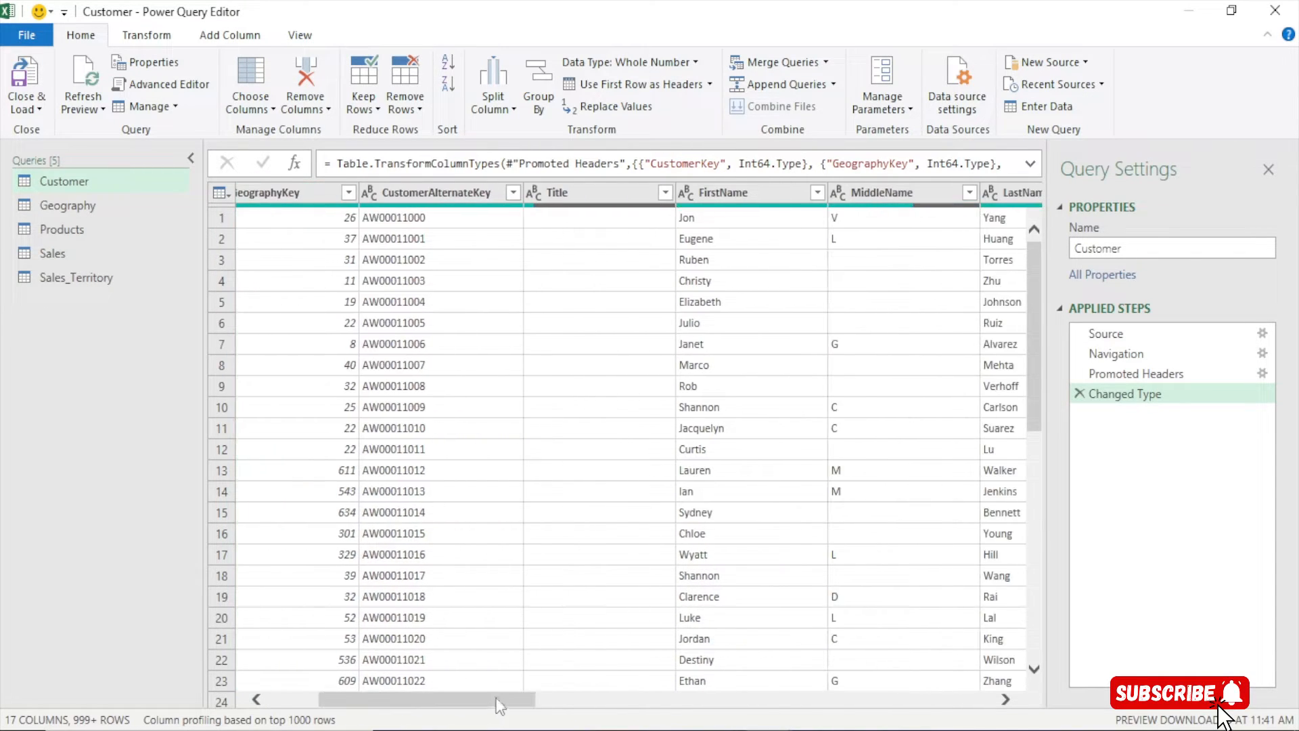
left_click(414, 195)
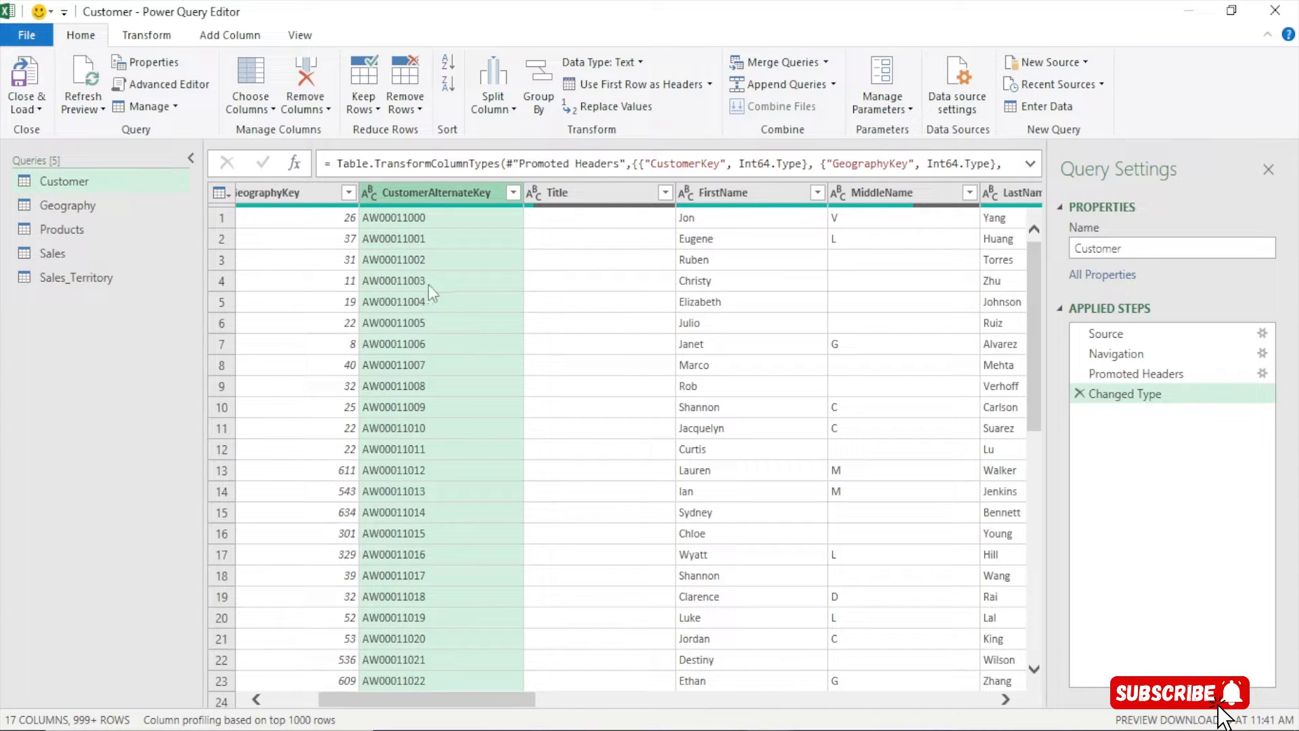
right_click(424, 192)
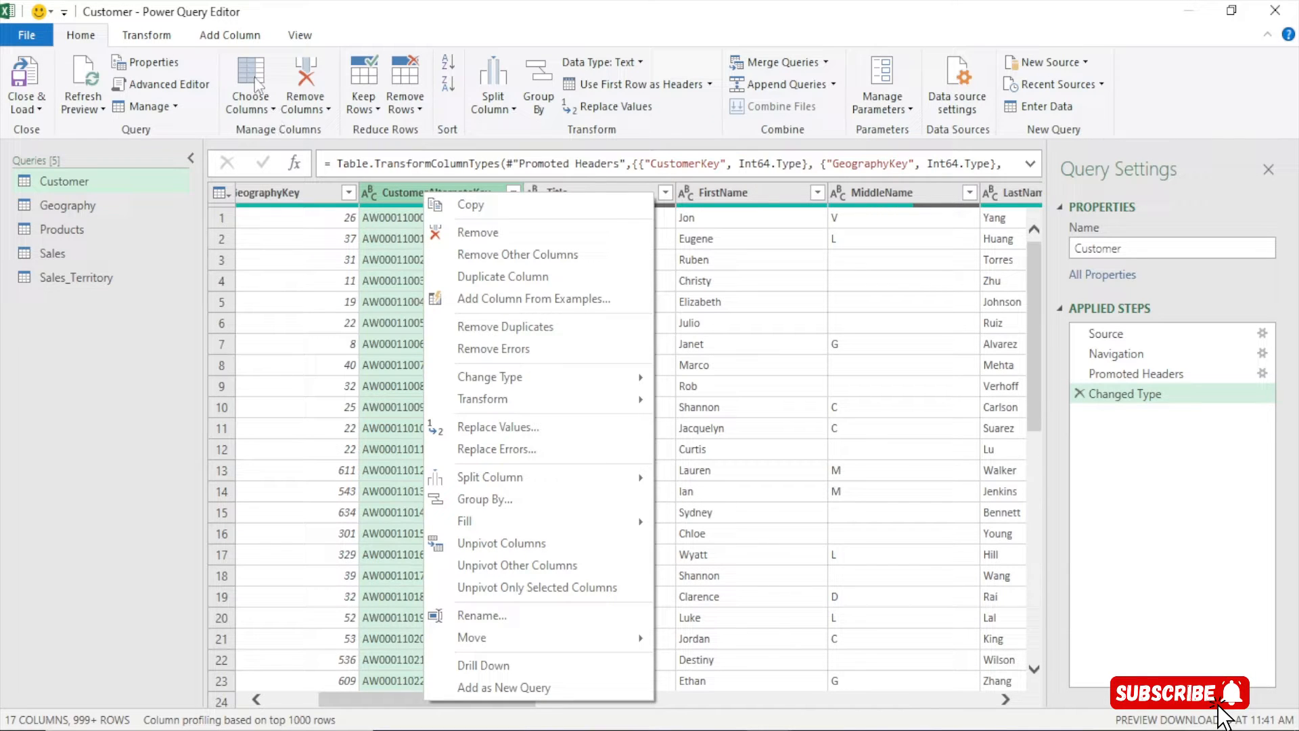
left_click(149, 205)
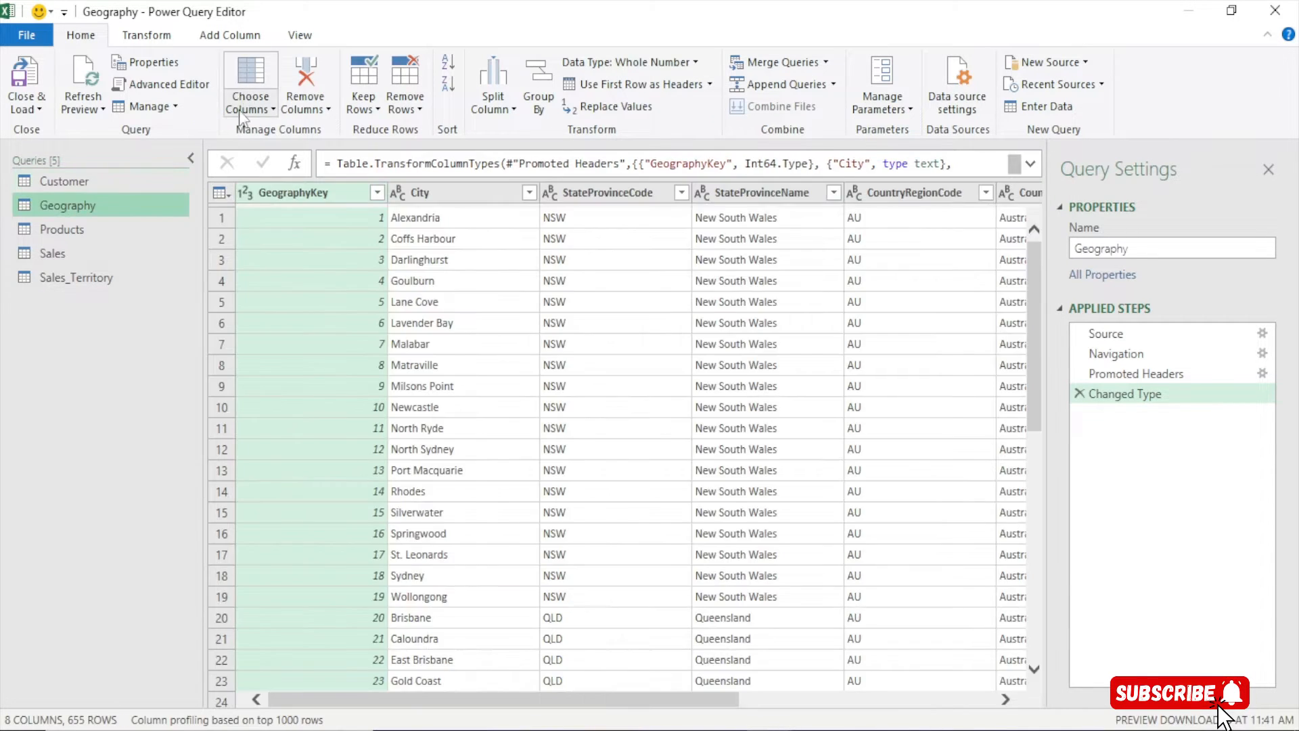
left_click(55, 183, "ctrl")
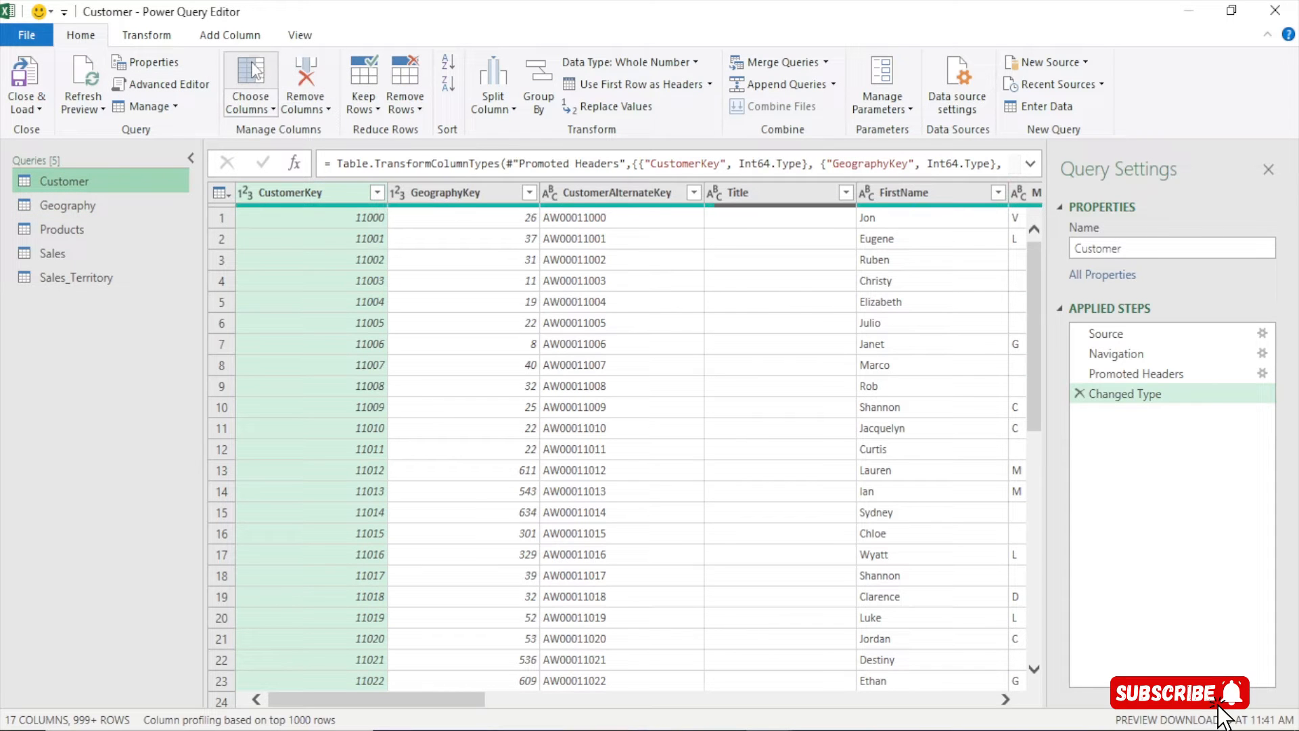
Keep only CustomerKey, GeographyKey, name, BirthDate, MaritalStatus, Gender, # of Children, Education and Occupation columns
left_click(251, 74)
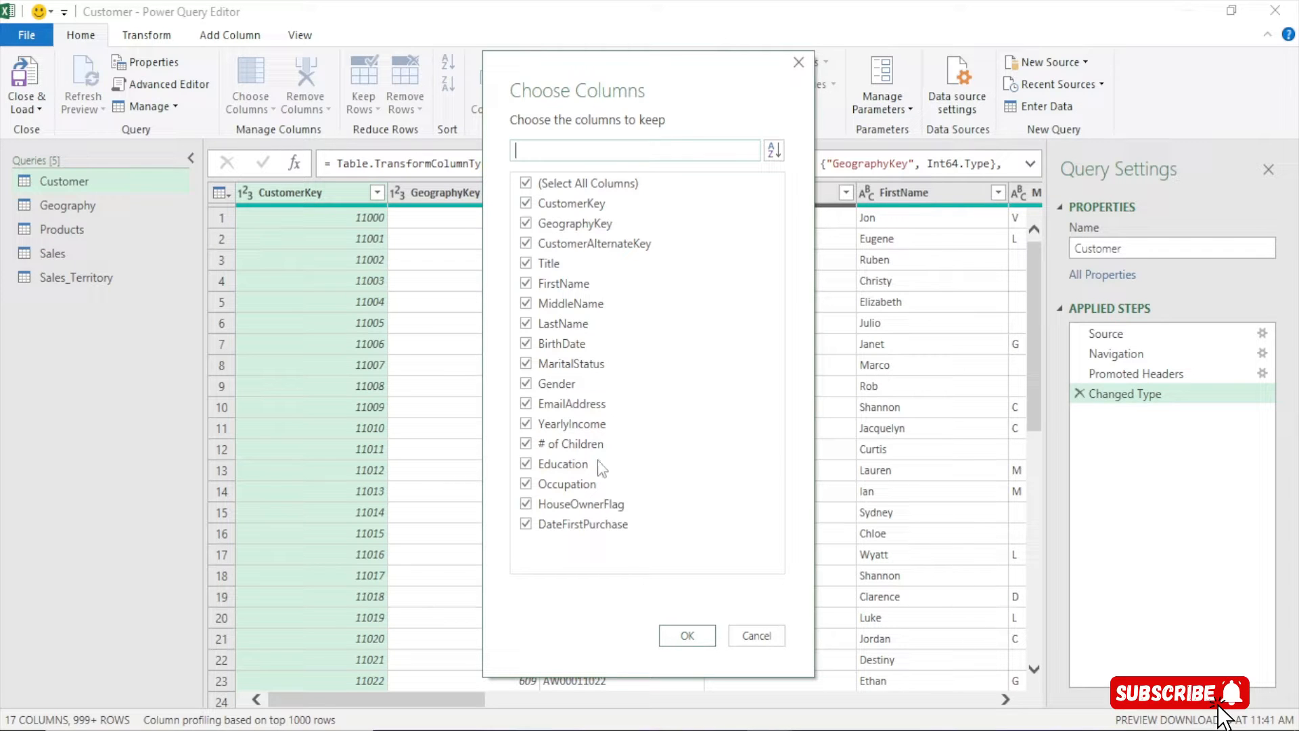
left_click(568, 188)
left_click(526, 203)
left_click(527, 229)
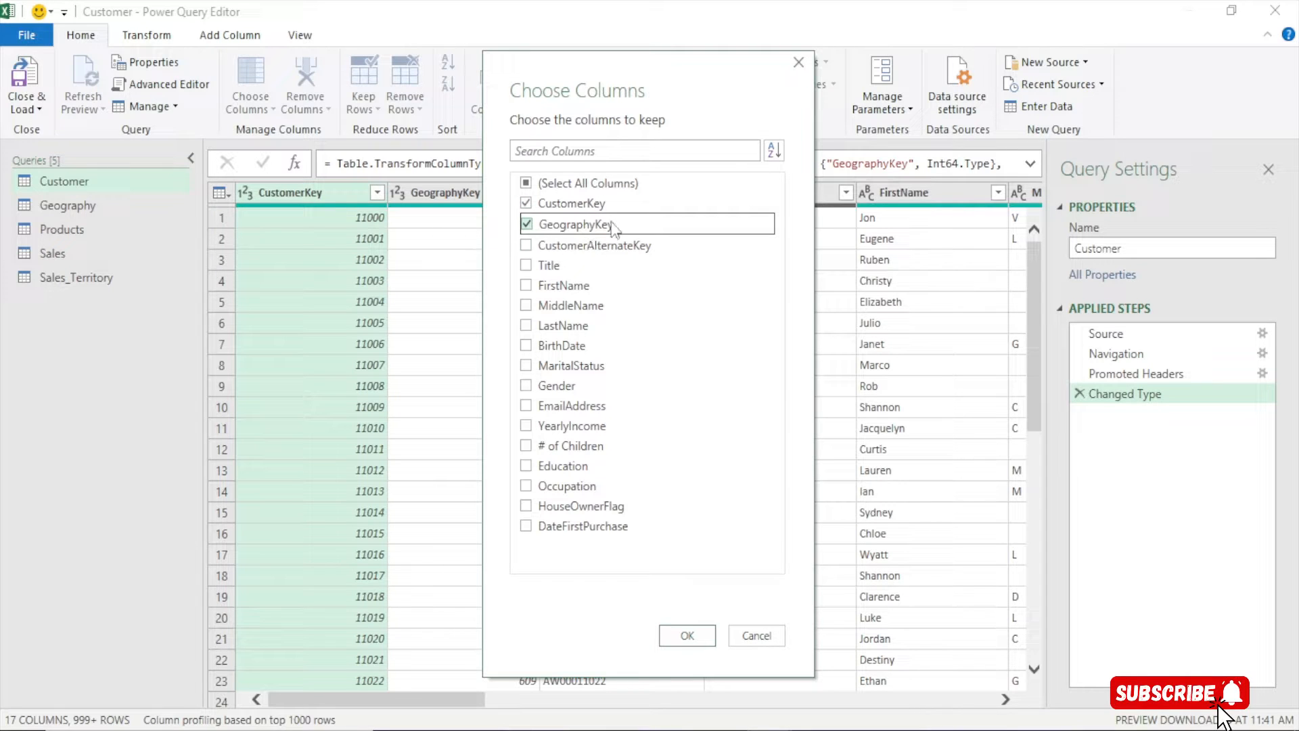
left_click(526, 304)
left_click(526, 324)
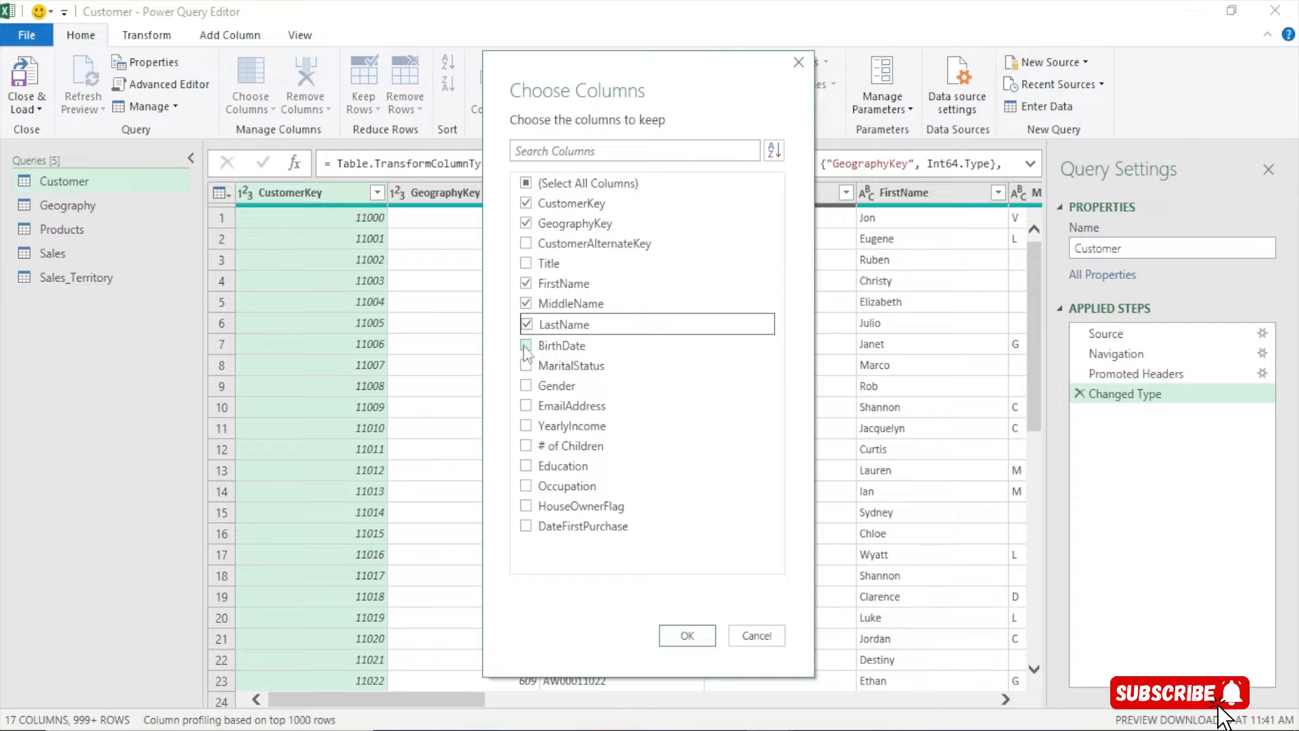
left_click(525, 346)
left_click(526, 366)
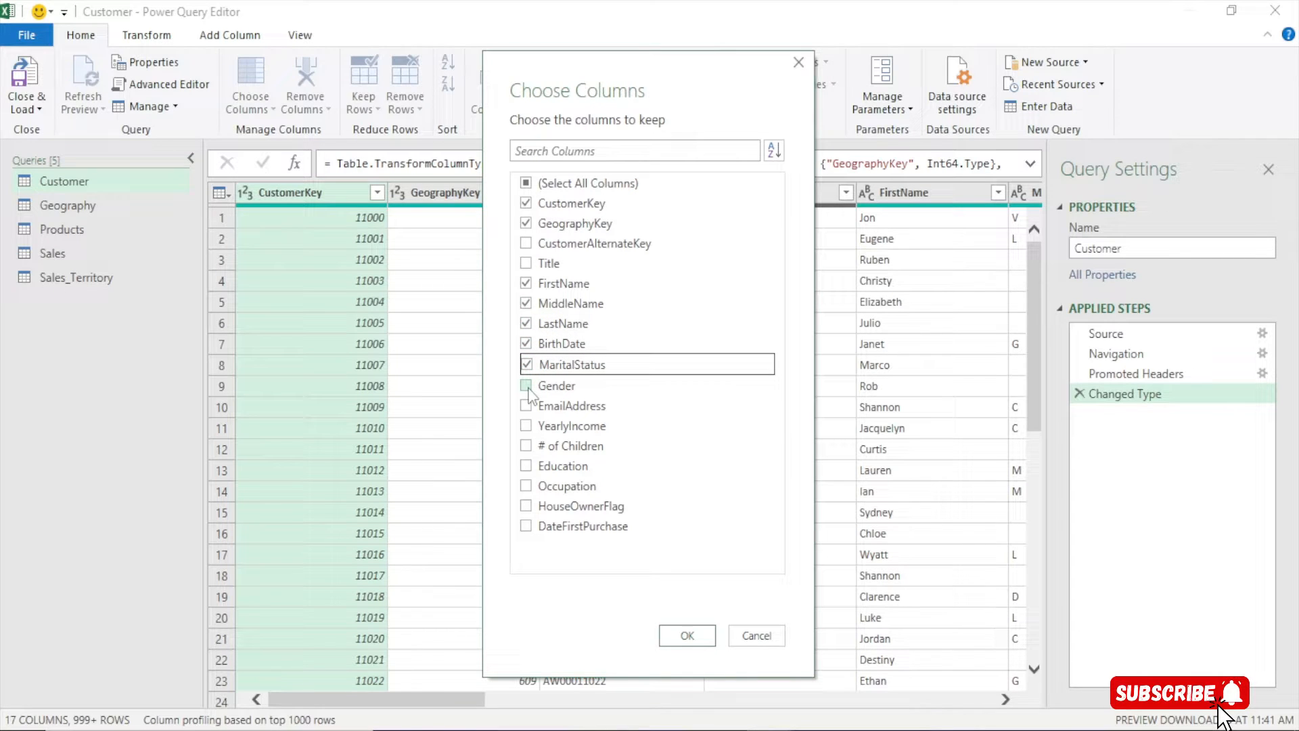
left_click(527, 385)
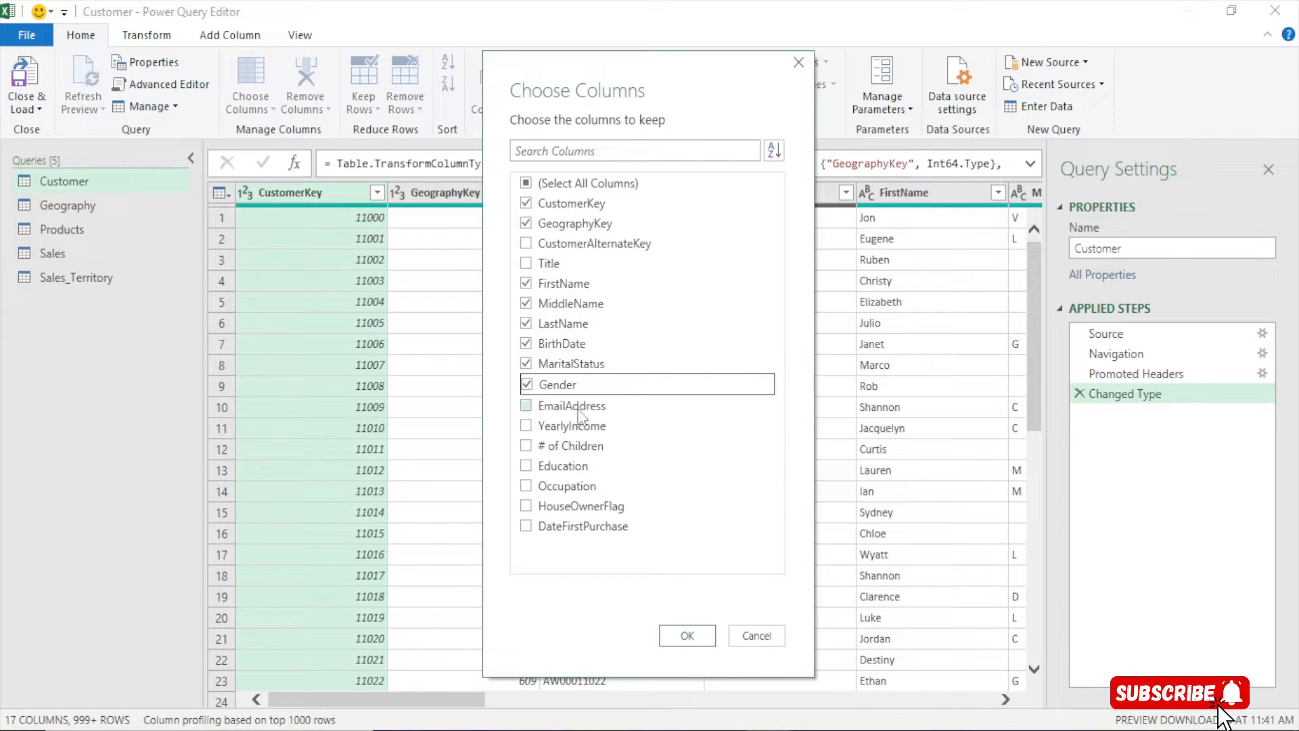
left_click(526, 446)
left_click(526, 466)
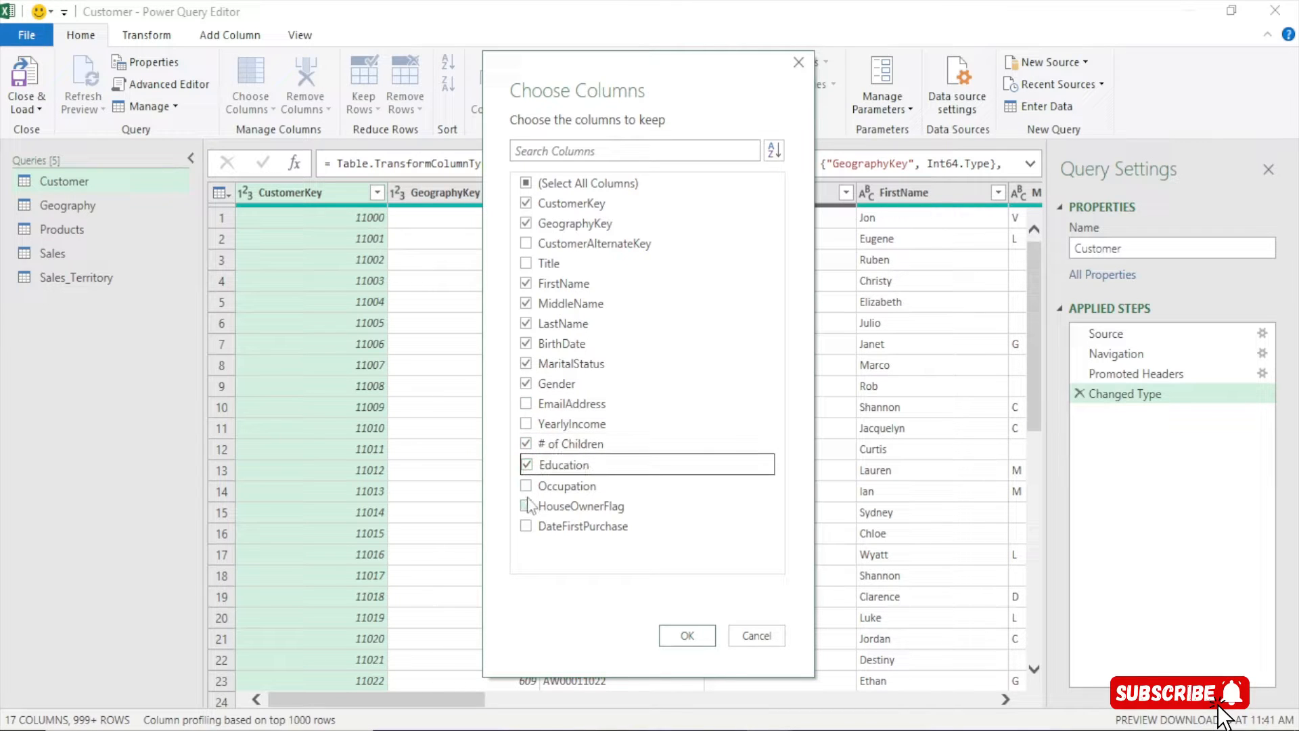
left_click(526, 486)
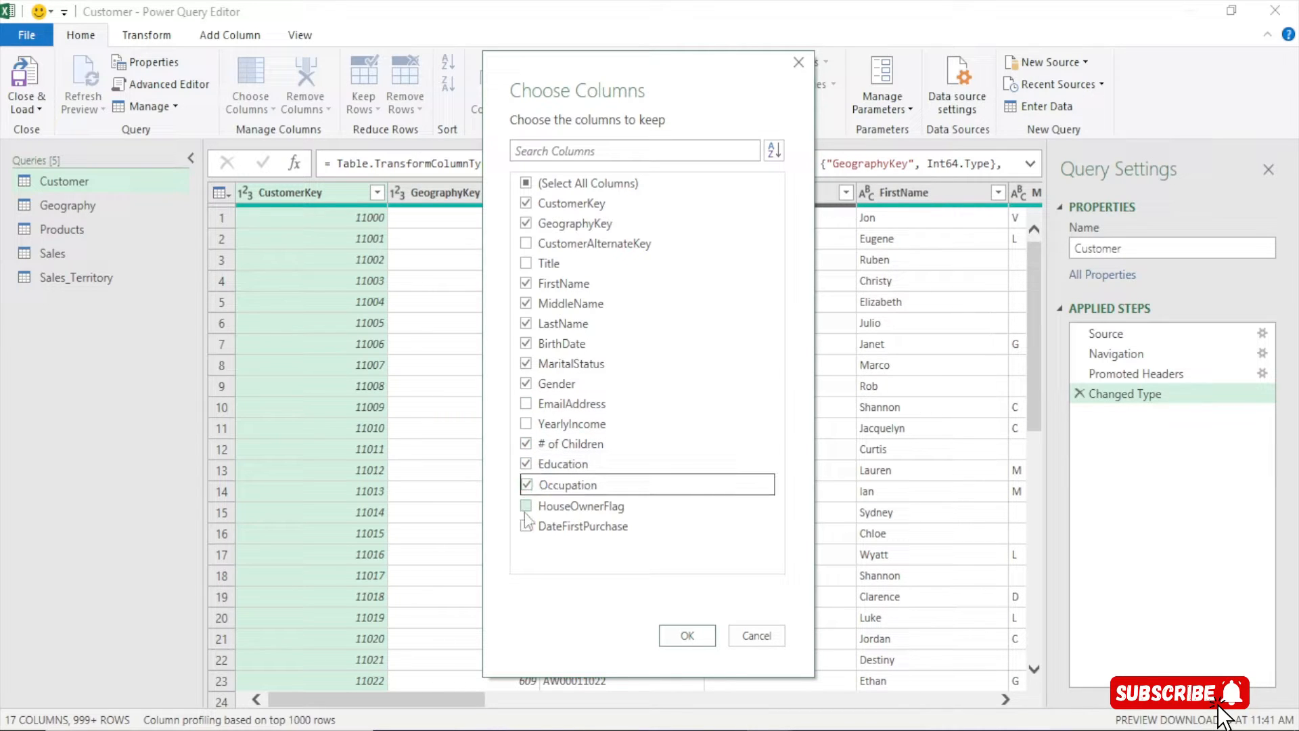
left_click(685, 643)
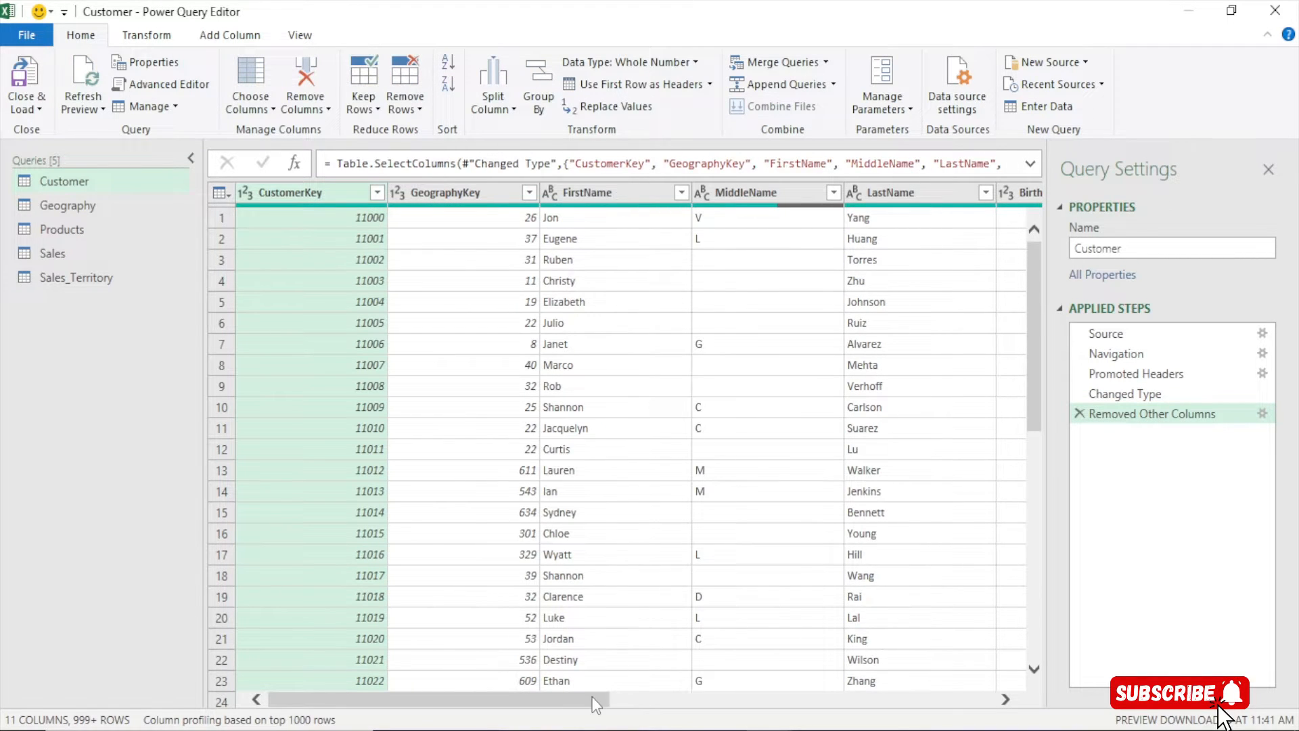
Select the FirstName, MiddleName and LastName columns together in the Customer query
left_click_drag(592, 696, 389, 705)
left_click_drag(578, 697, 648, 692)
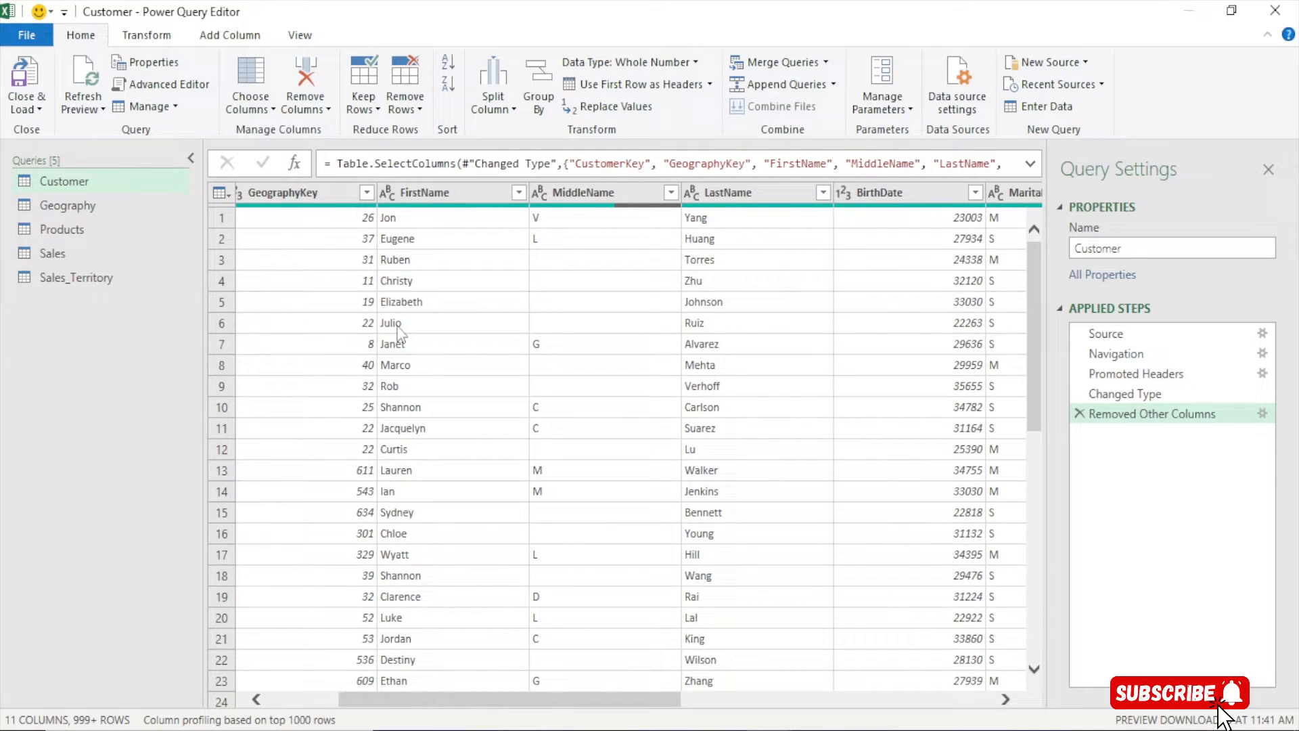
left_click(427, 195)
left_click(604, 195)
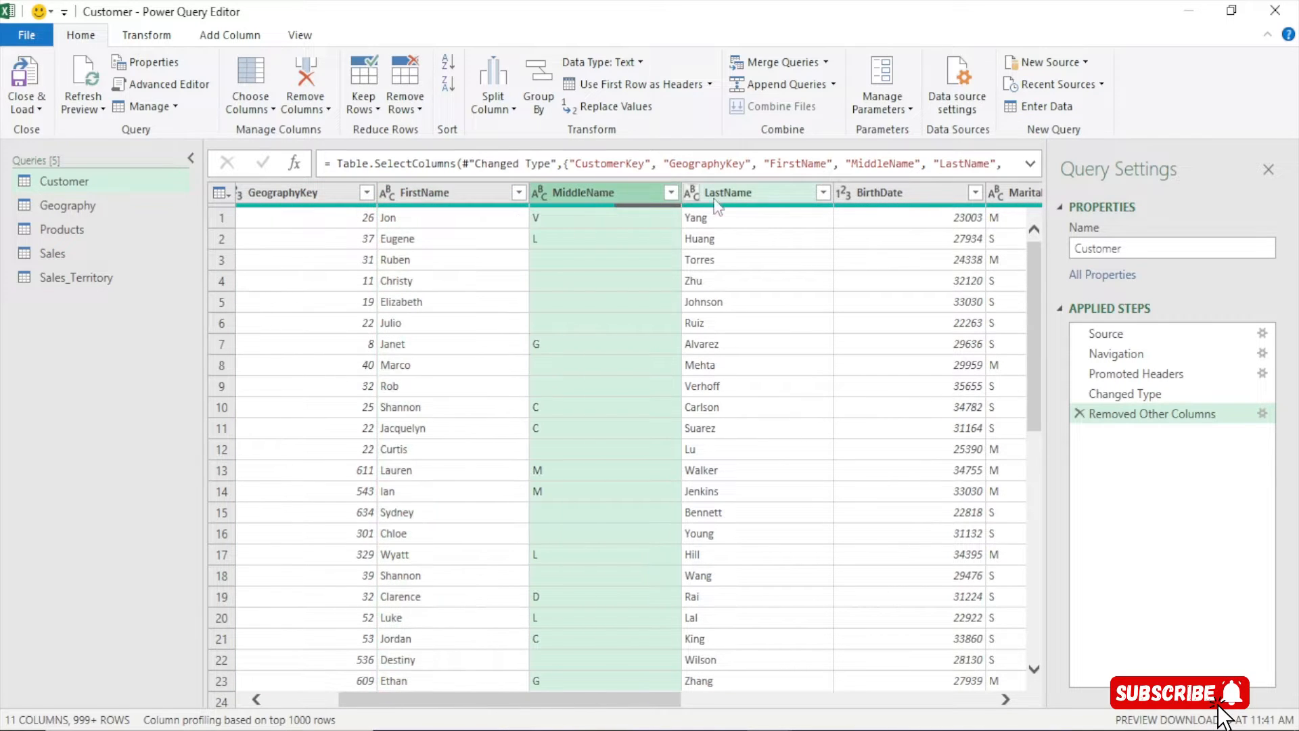
left_click(735, 195)
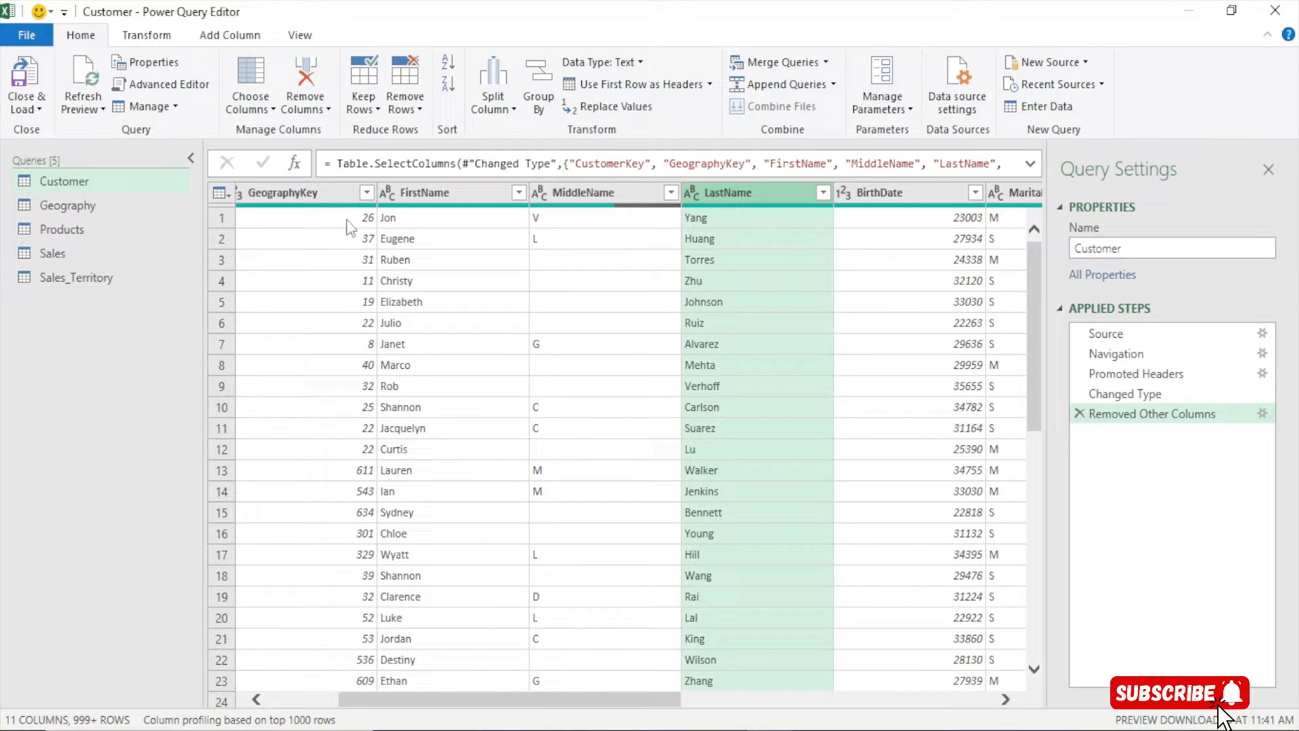
left_click(445, 193)
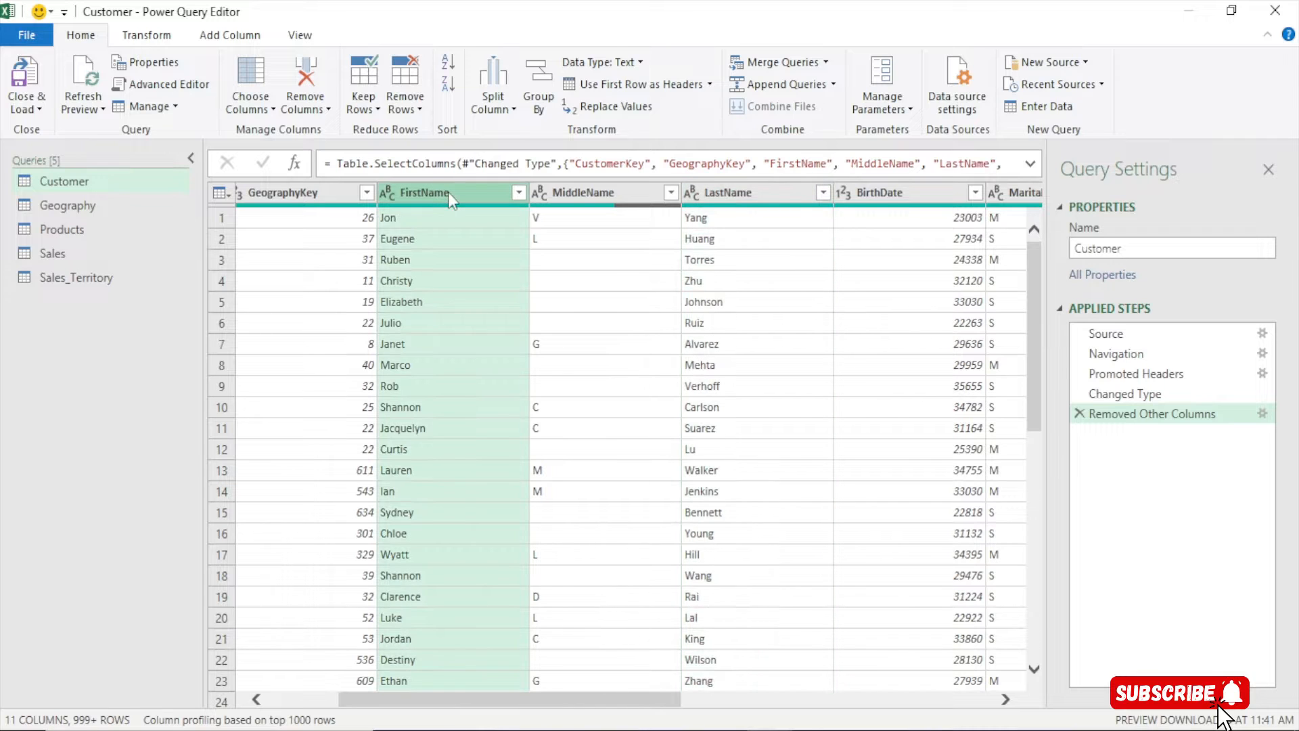
left_click(580, 192, "ctrl")
left_click(718, 193, "ctrl")
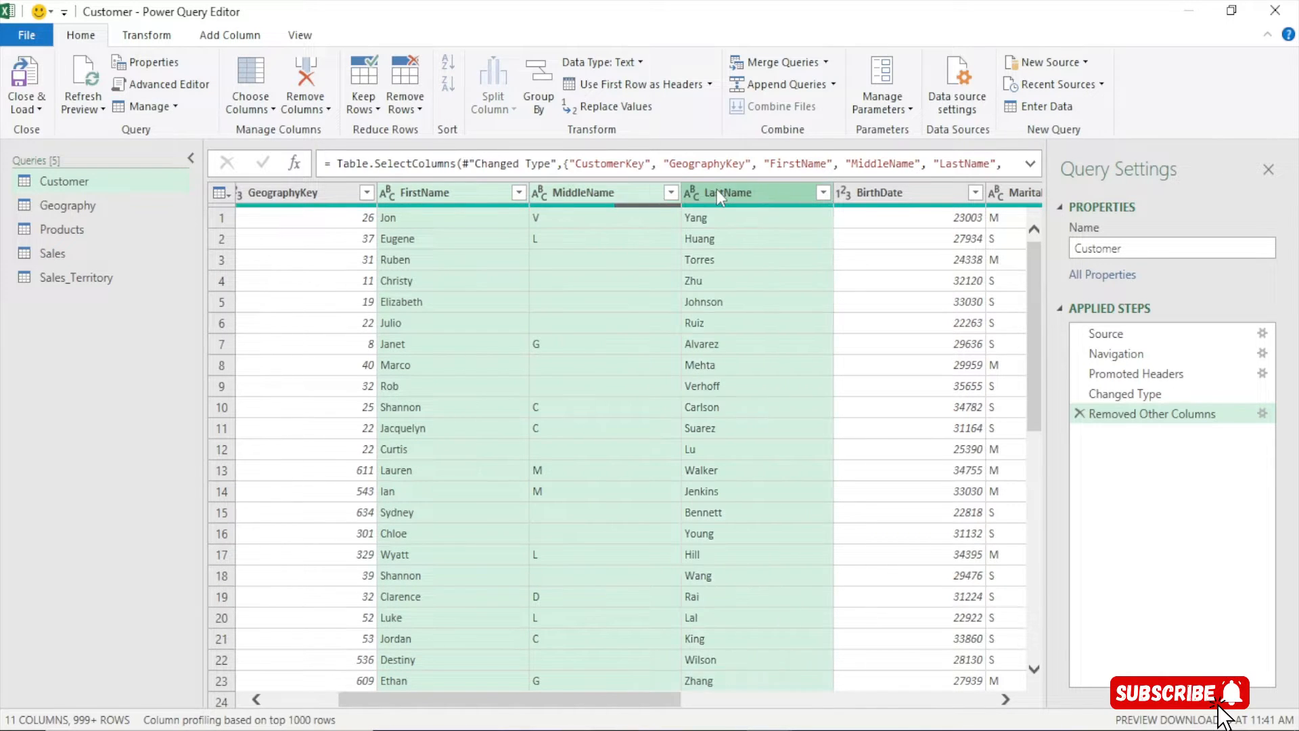
left_click(146, 35)
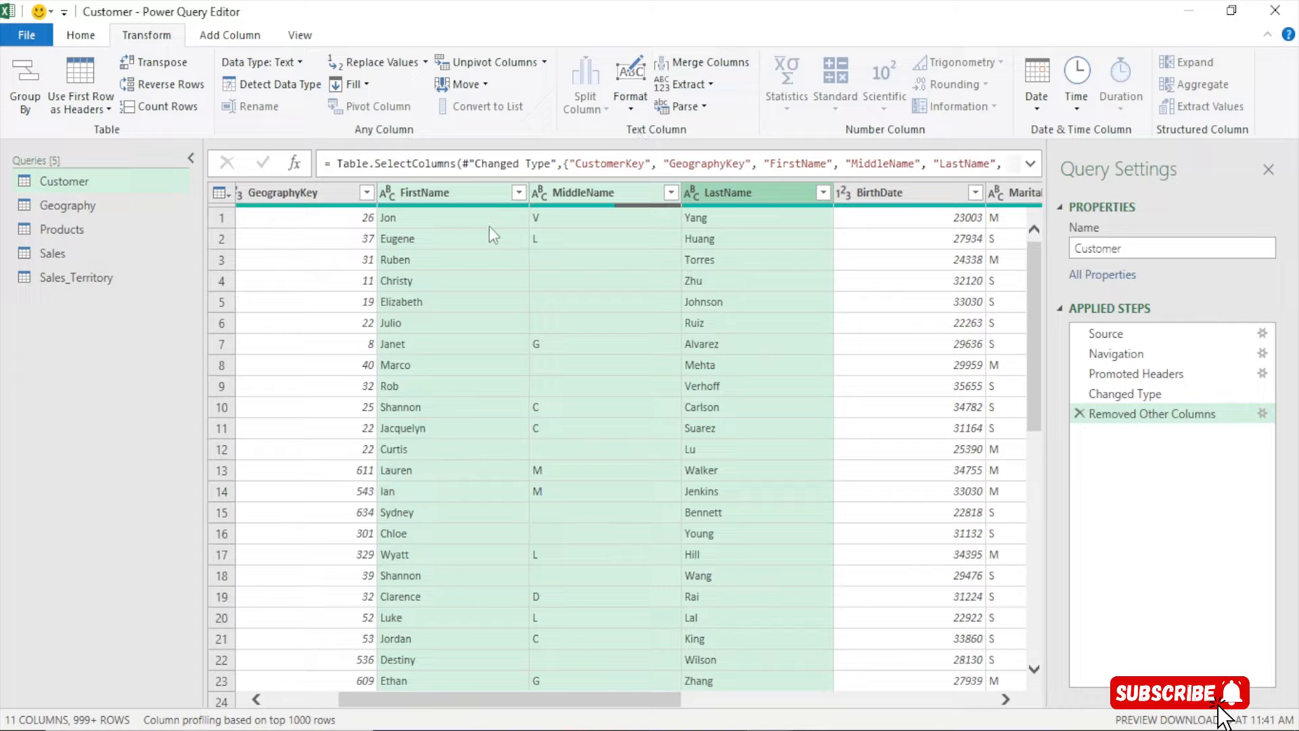
Merge the three name columns with a Space separator into a new column named 'Full Name'
right_click(491, 187)
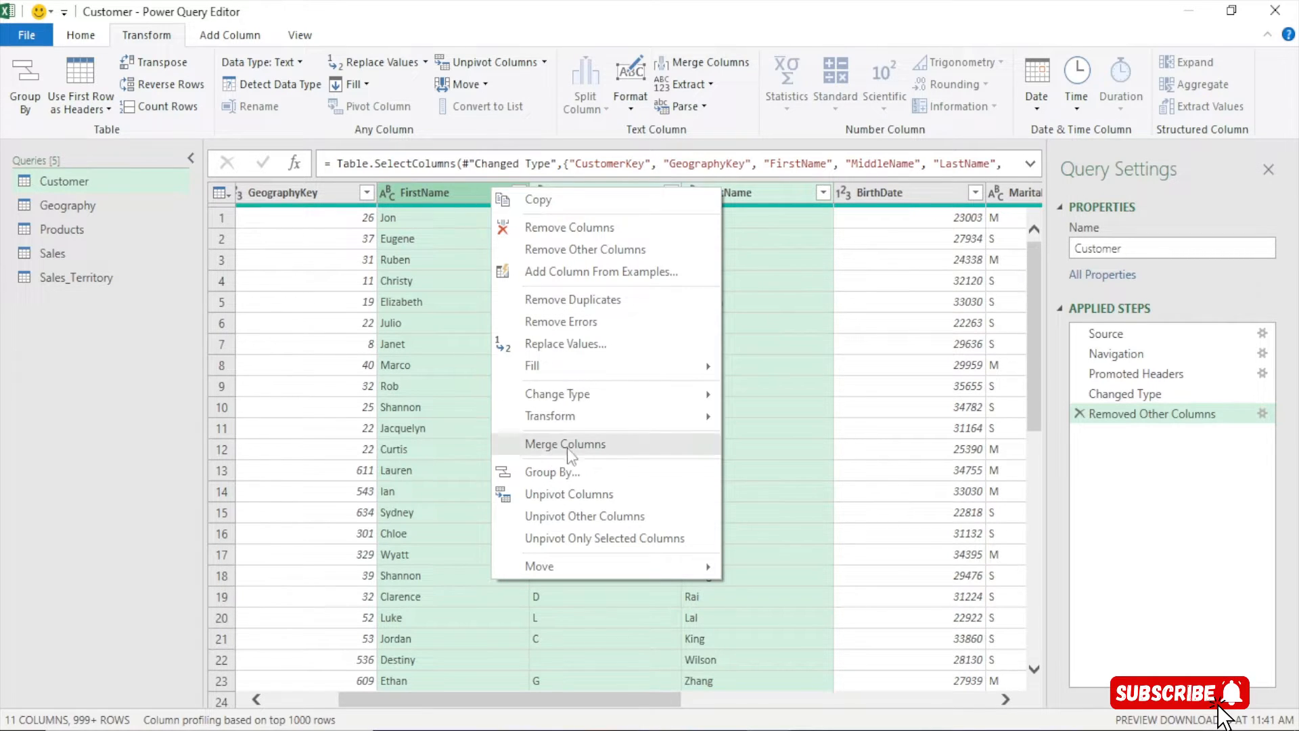
left_click(576, 445)
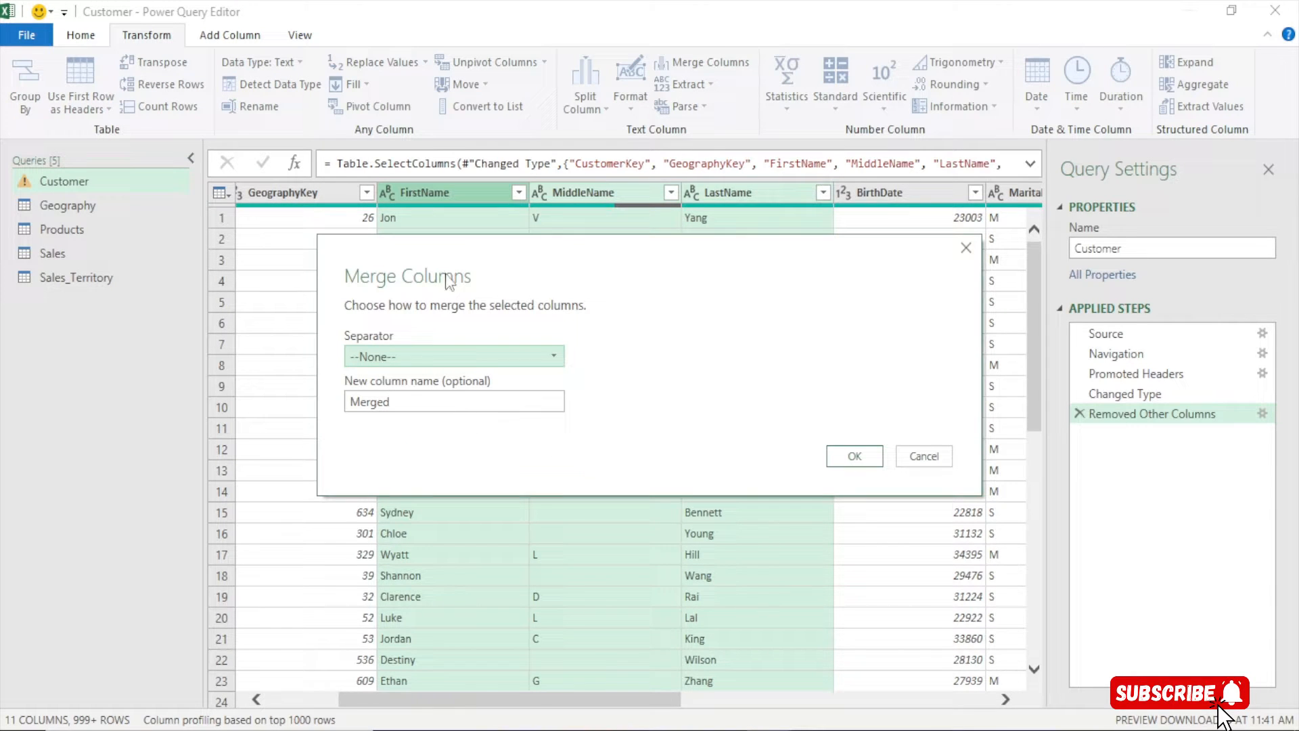
left_click_drag(448, 281, 364, 146)
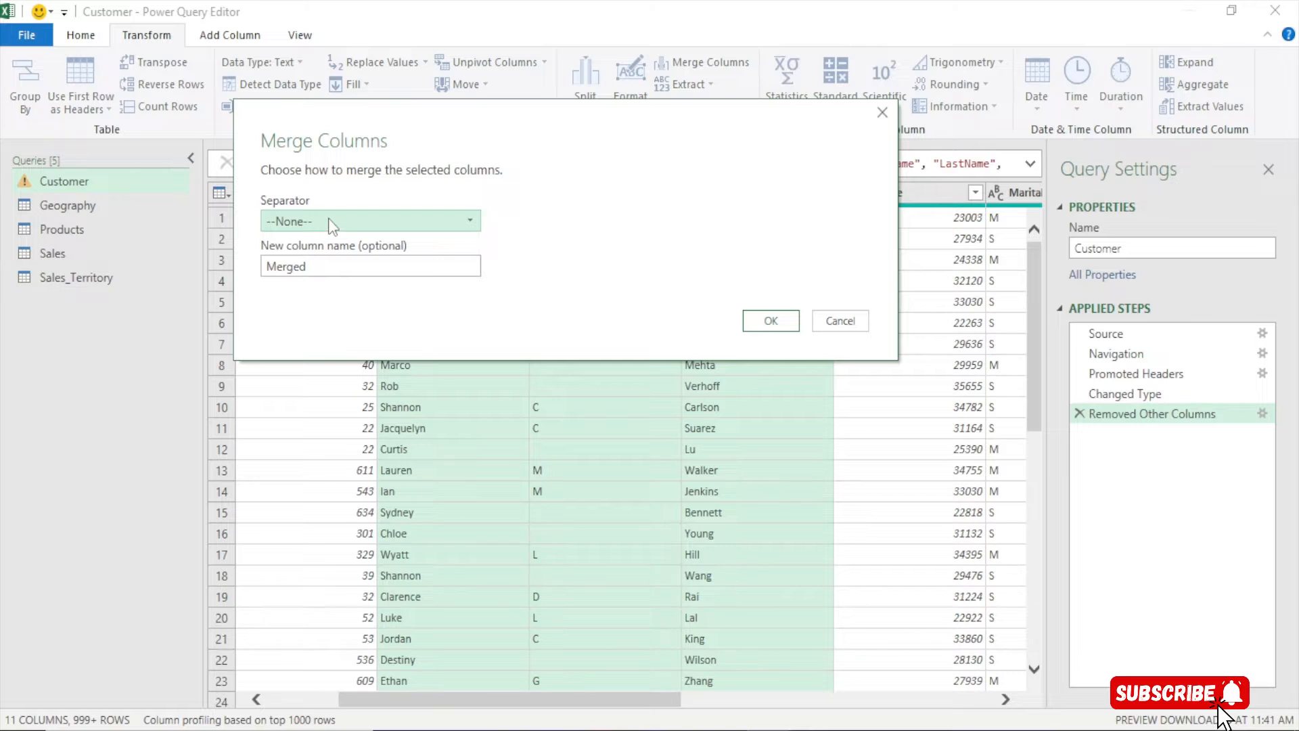
left_click(327, 218)
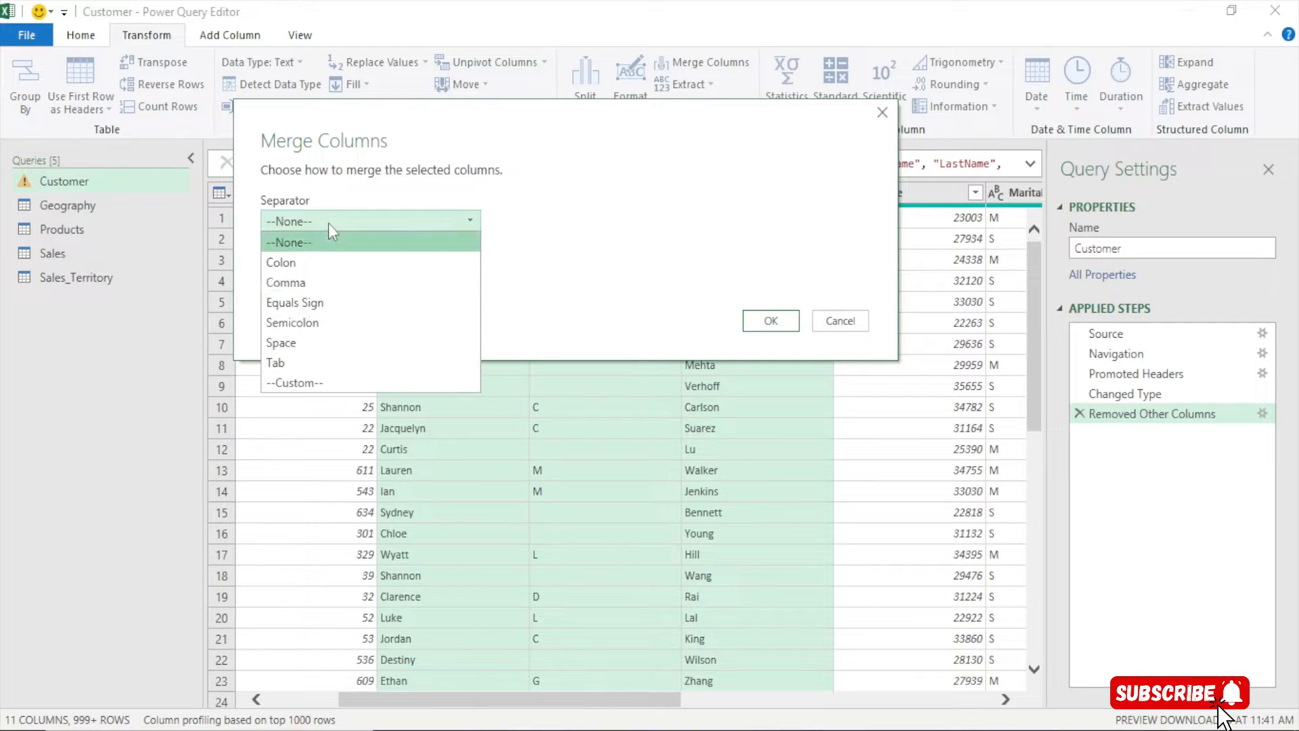
left_click(299, 341)
double_click(313, 265)
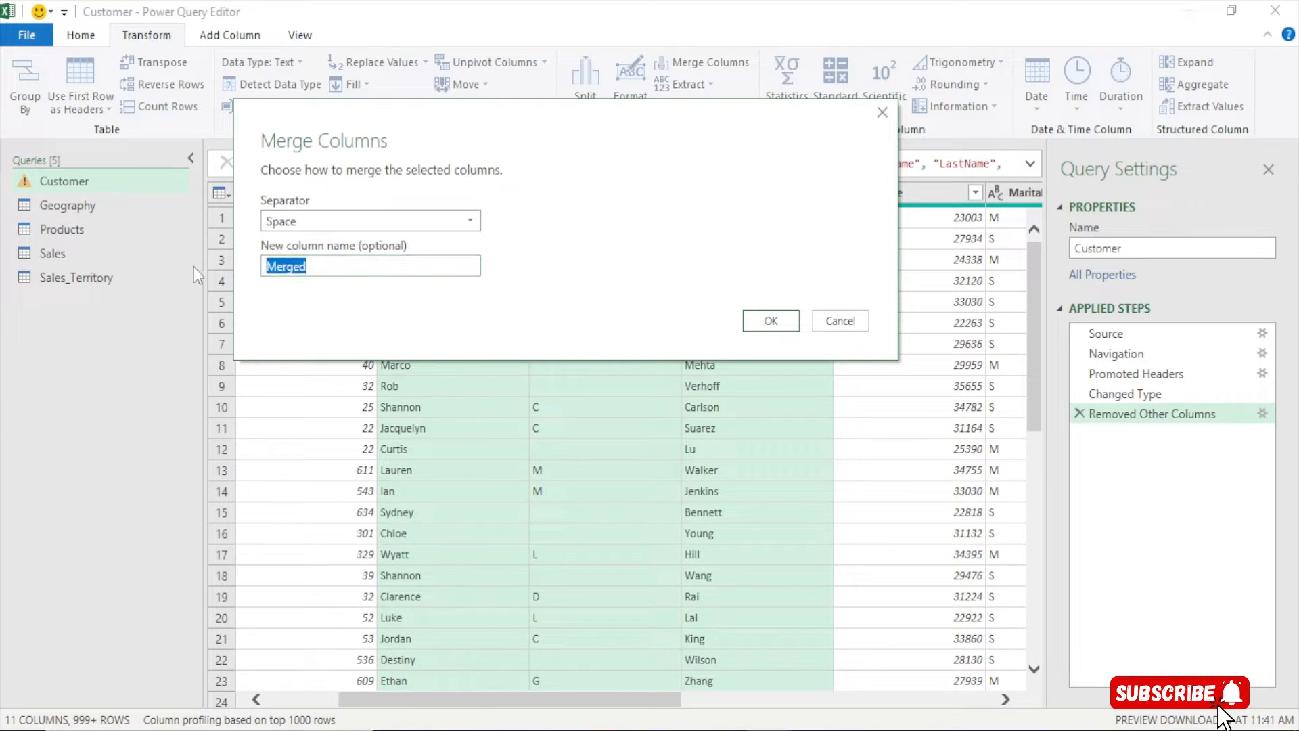
type("Full Name")
left_click(754, 319)
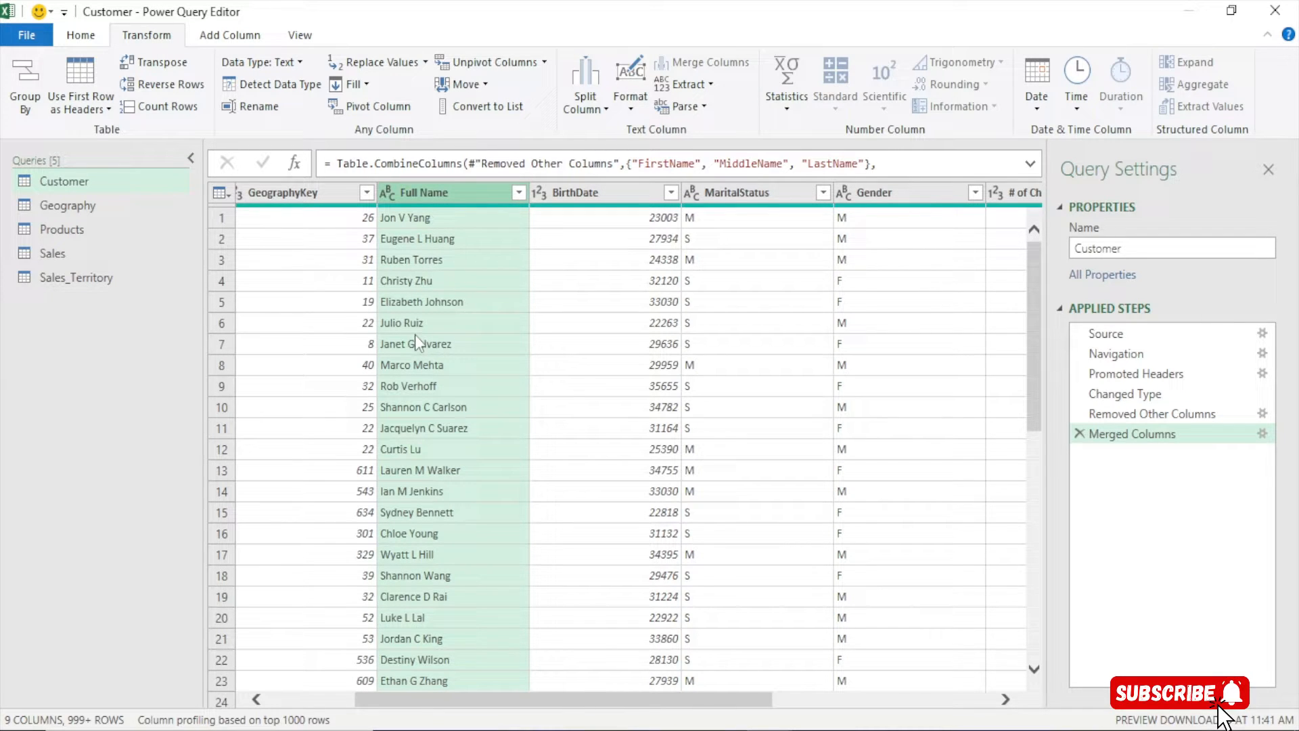
Change the BirthDate column's data type to Date
left_click_drag(676, 699, 746, 705)
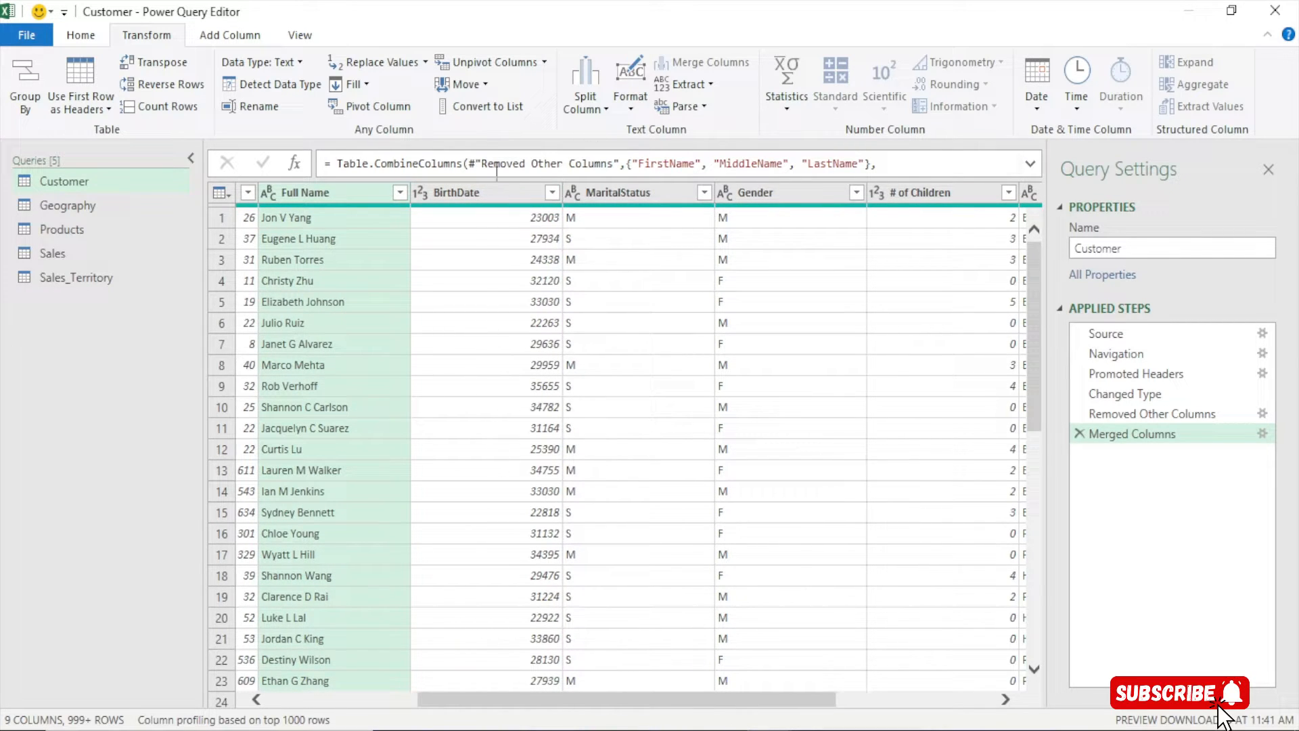
left_click(420, 193)
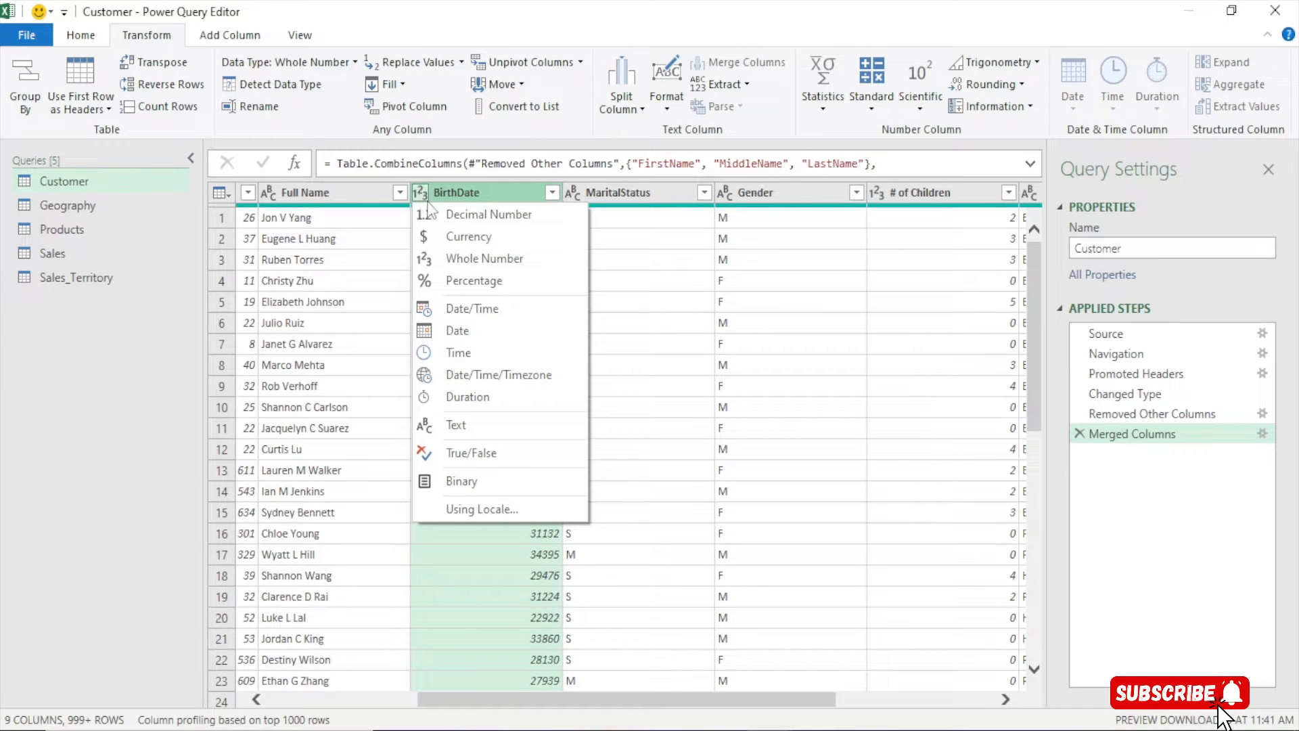
left_click(421, 193)
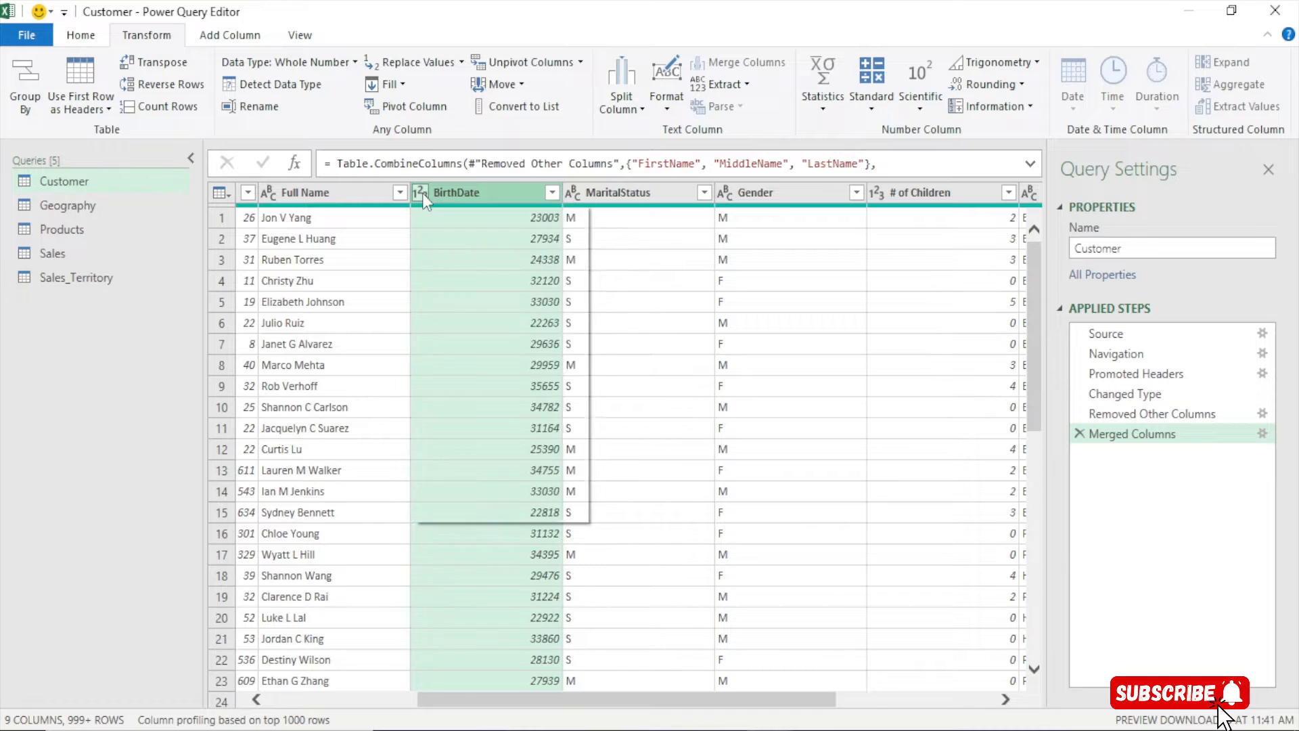
left_click(421, 194)
left_click(418, 193)
left_click(420, 194)
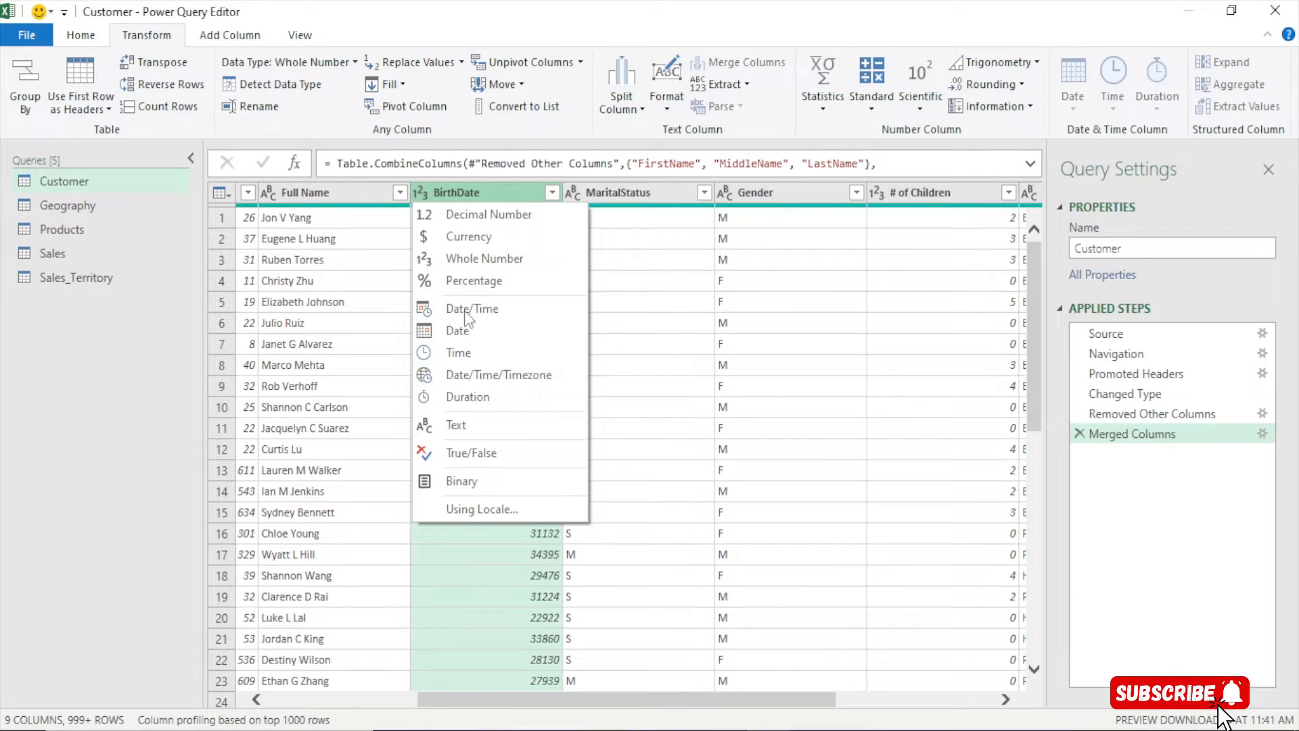
left_click(460, 331)
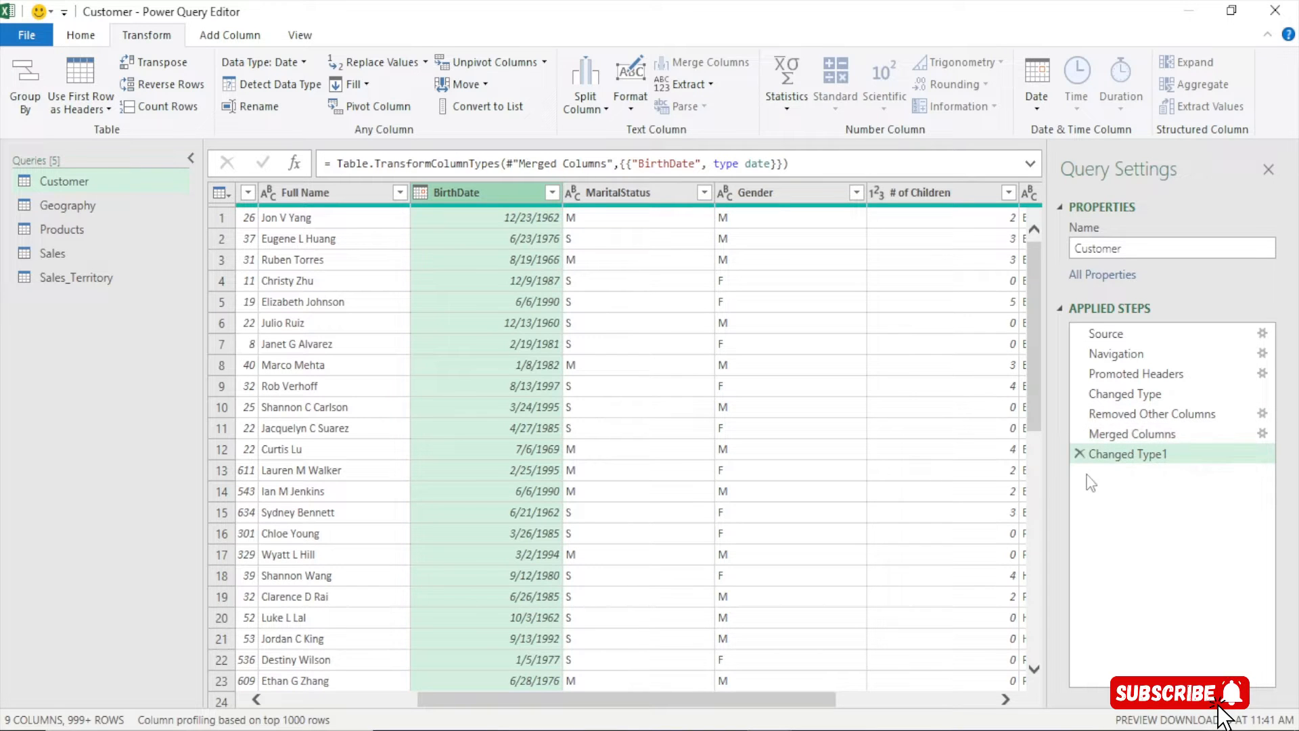
Insert the BirthDate Date type step right after Merged Columns and delete the duplicate later step
double_click(1122, 425)
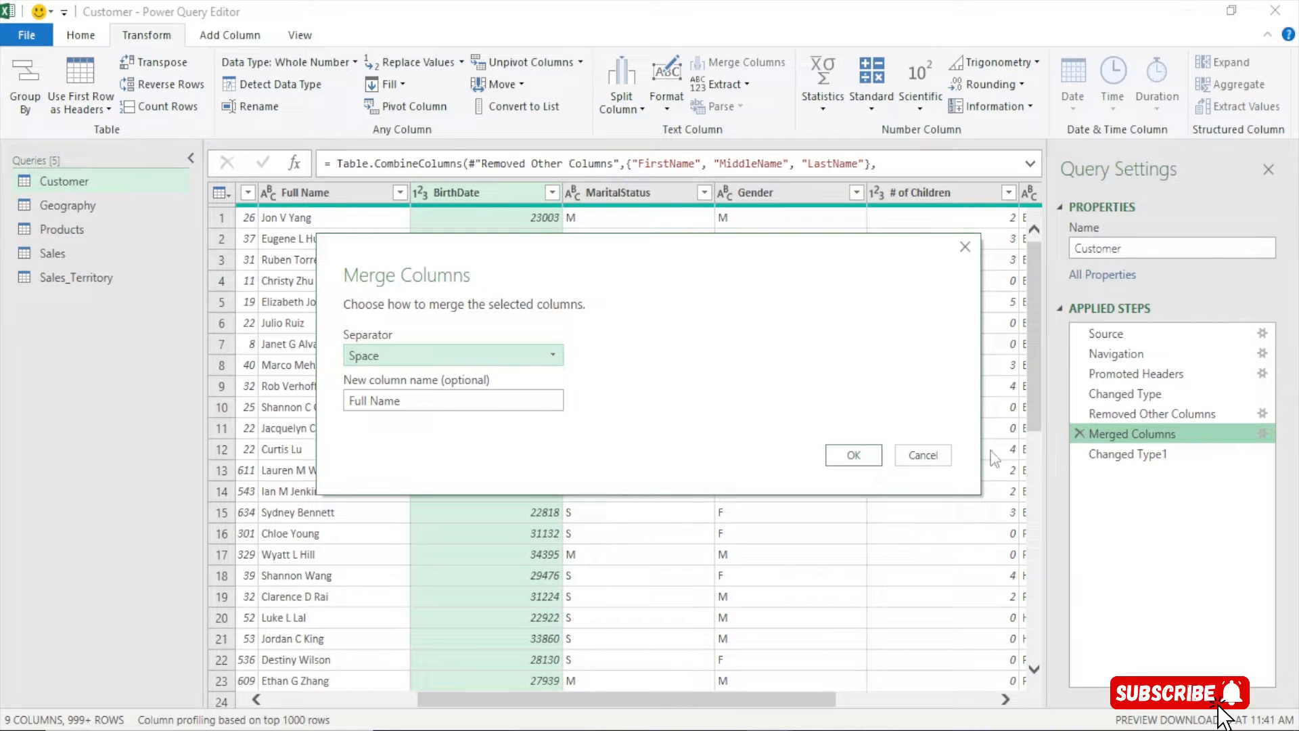
left_click(910, 456)
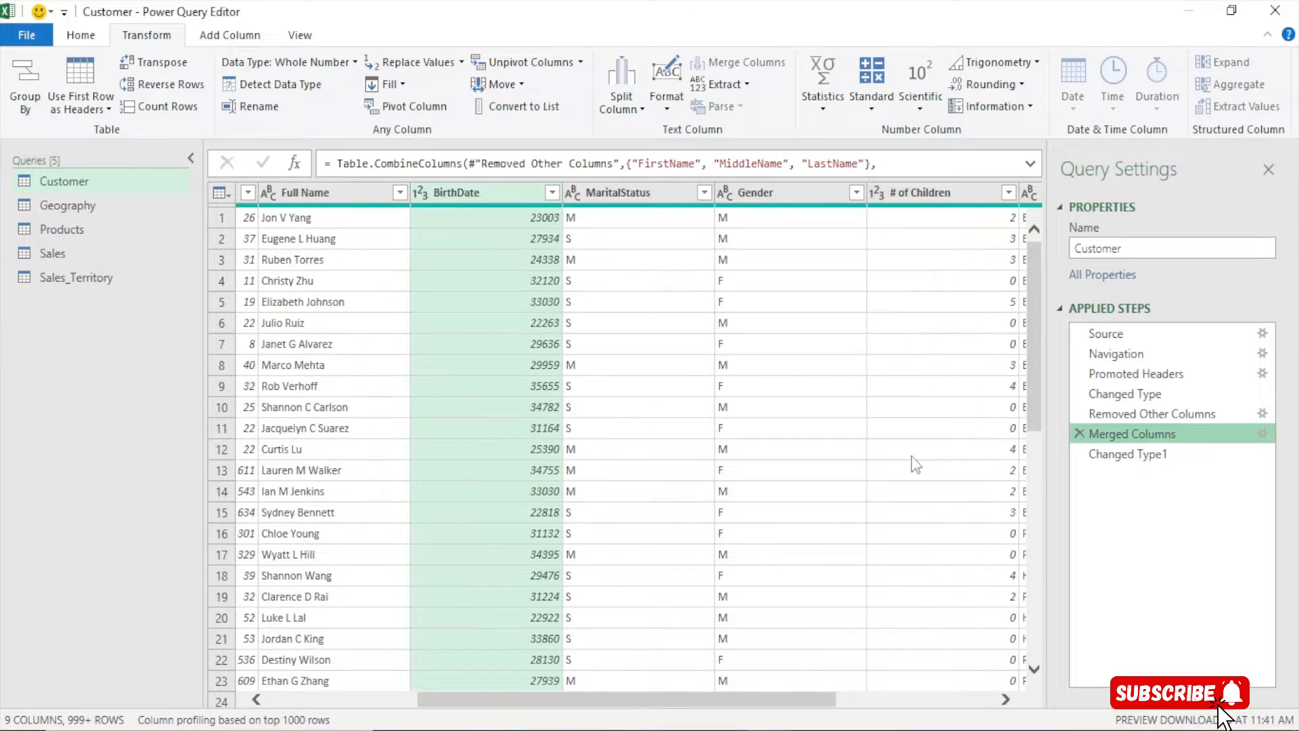
right_click(1111, 435)
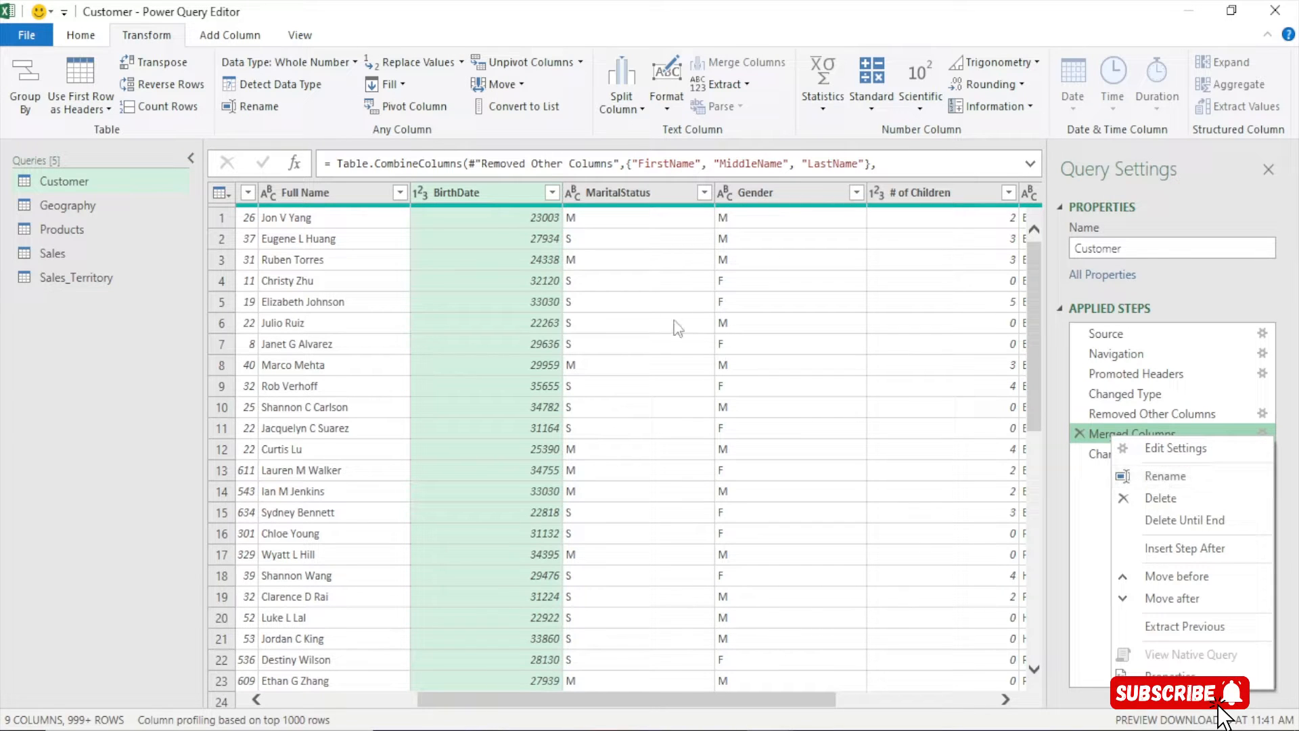
left_click(485, 201)
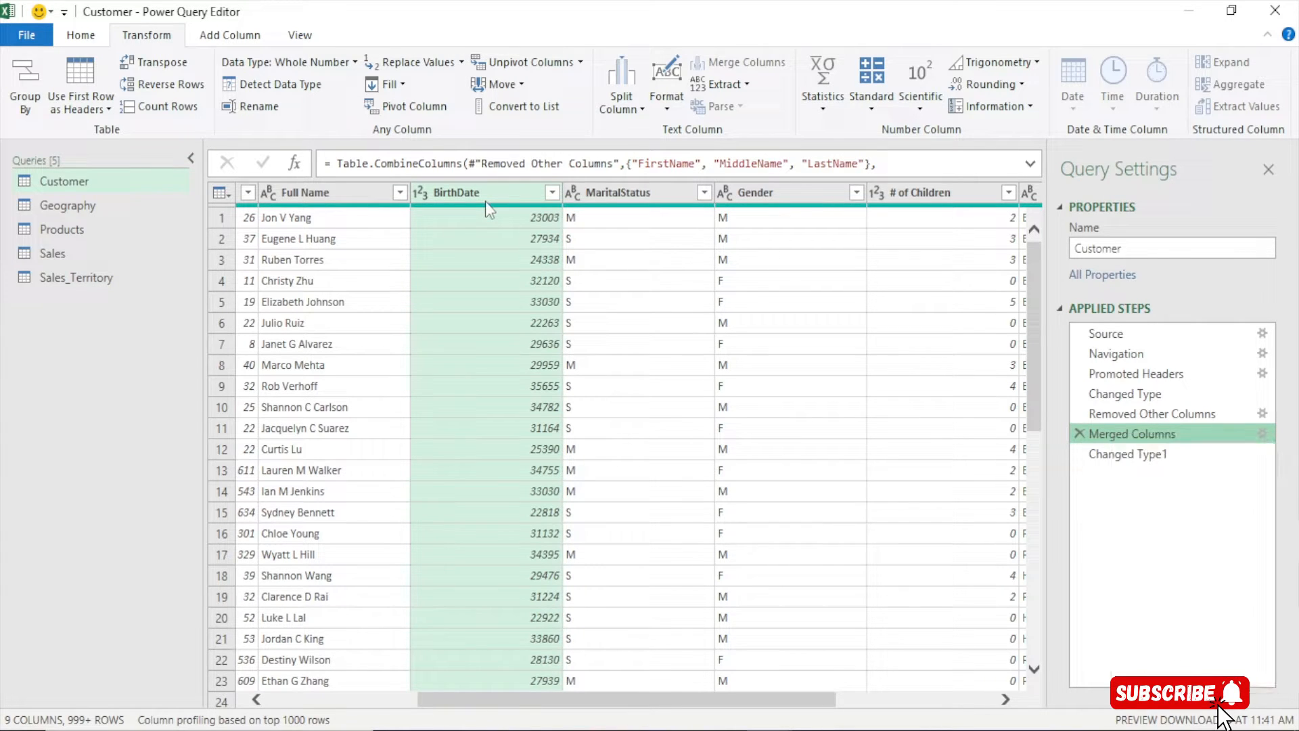
left_click(420, 192)
left_click(459, 335)
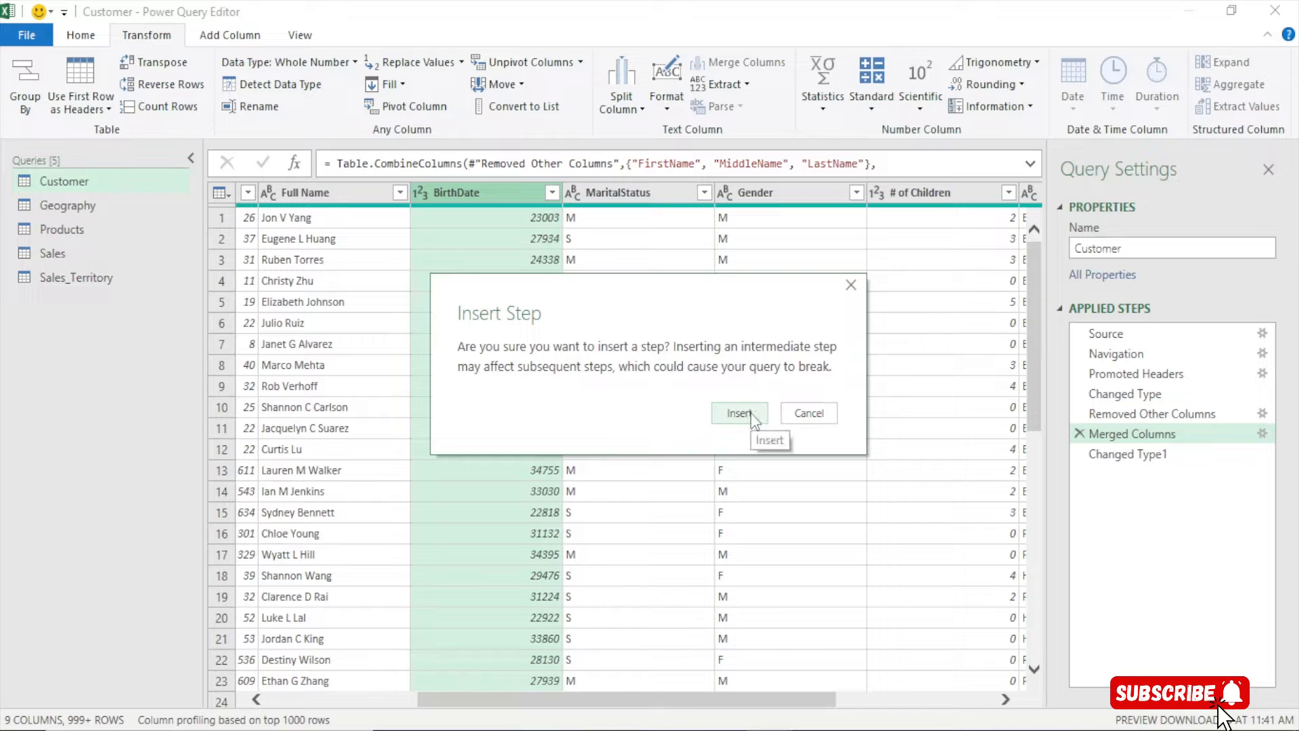
left_click(739, 413)
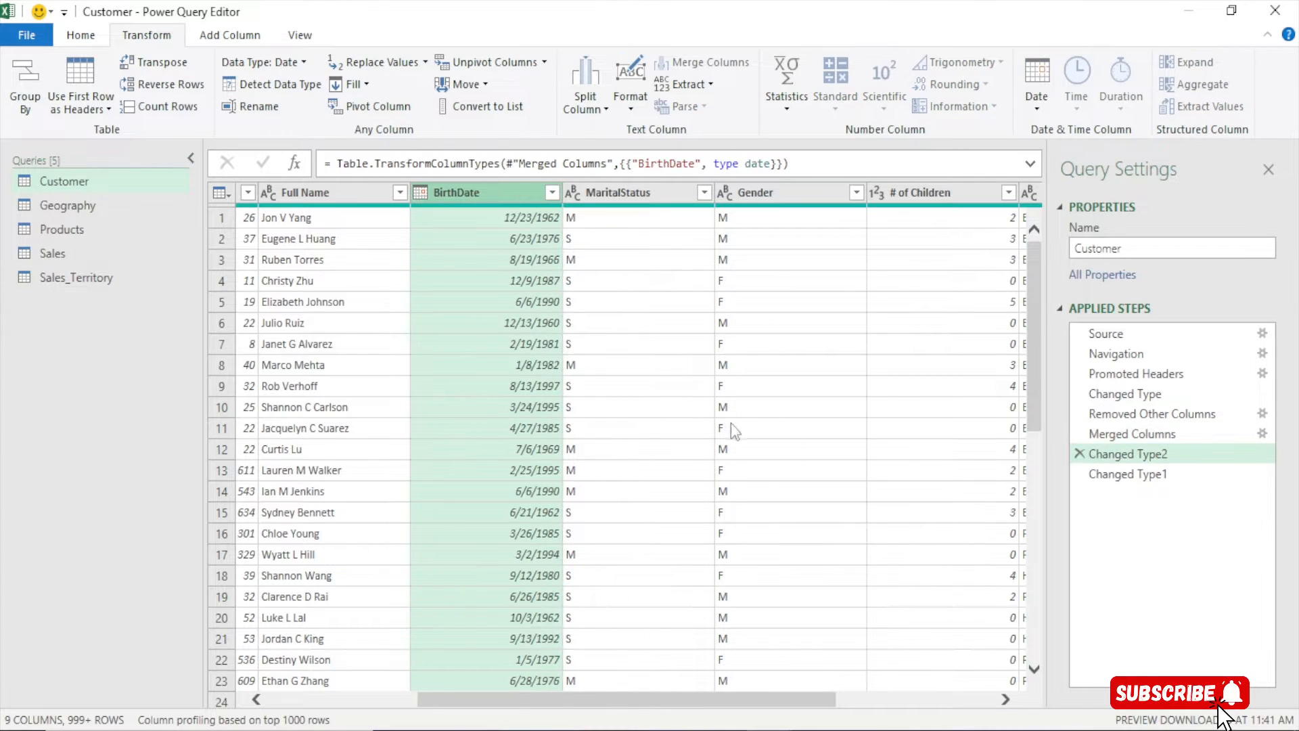
left_click(1161, 492)
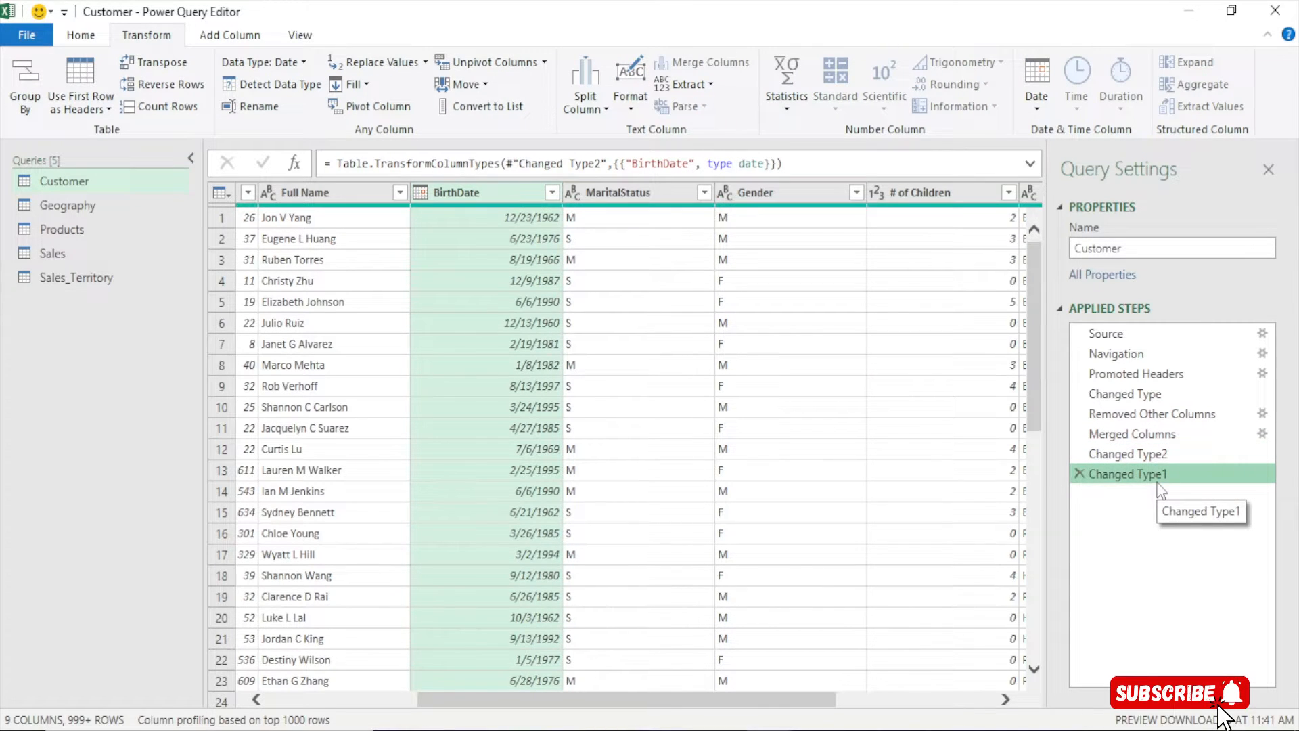
left_click(1115, 457)
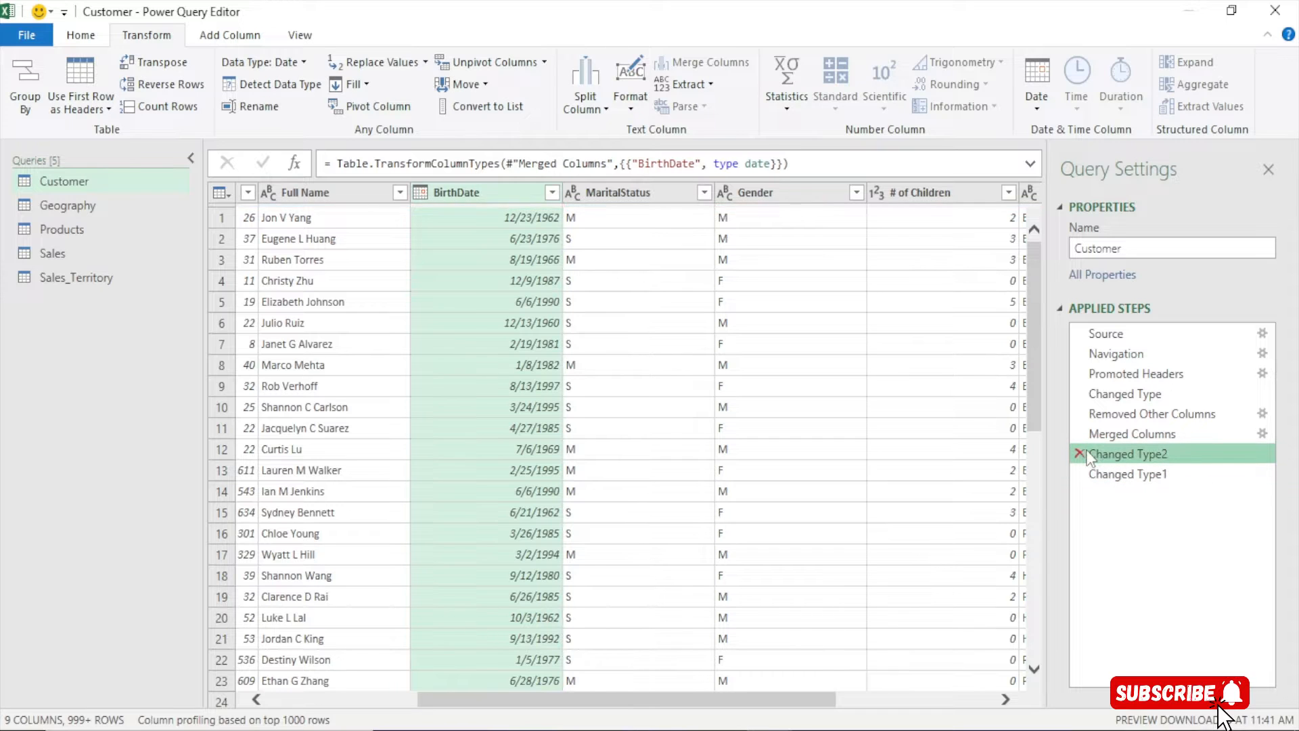
left_click(1079, 454)
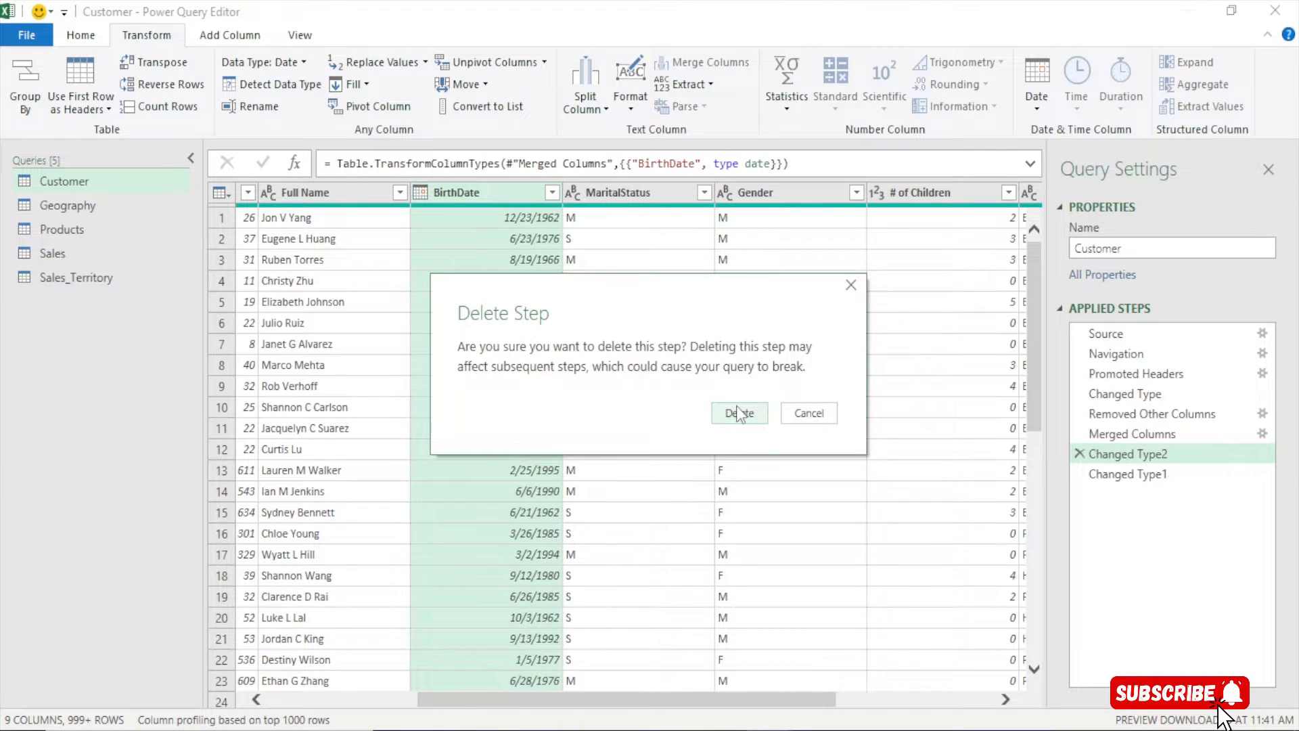
left_click(739, 412)
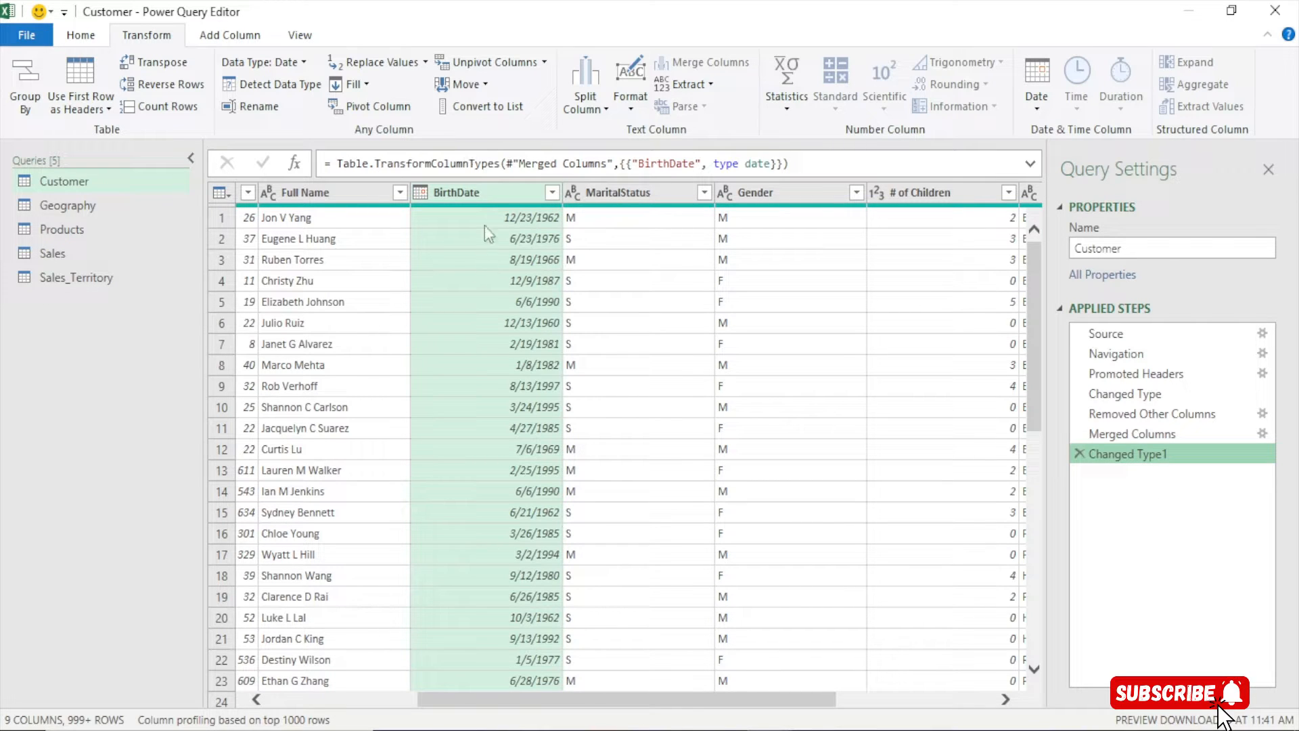
Check the MaritalStatus values and replace M with Married
left_click(655, 195)
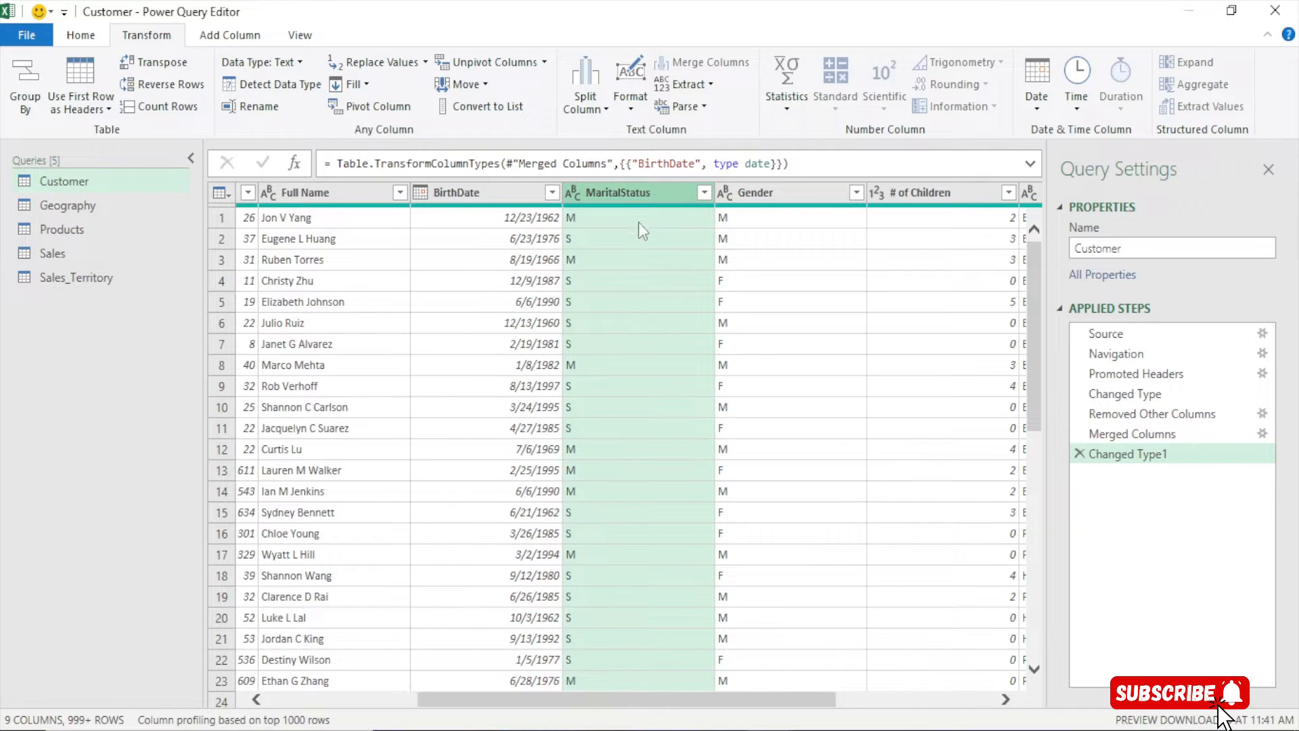
left_click(704, 193)
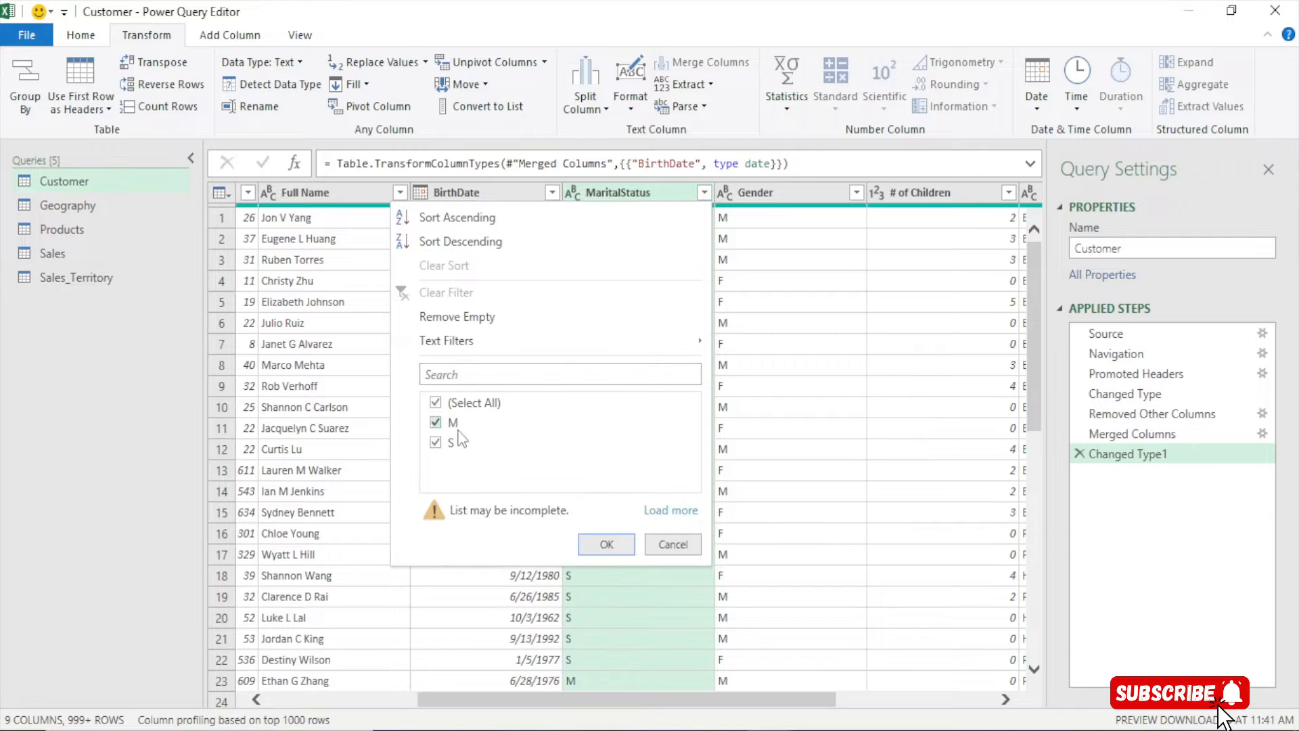
left_click(670, 544)
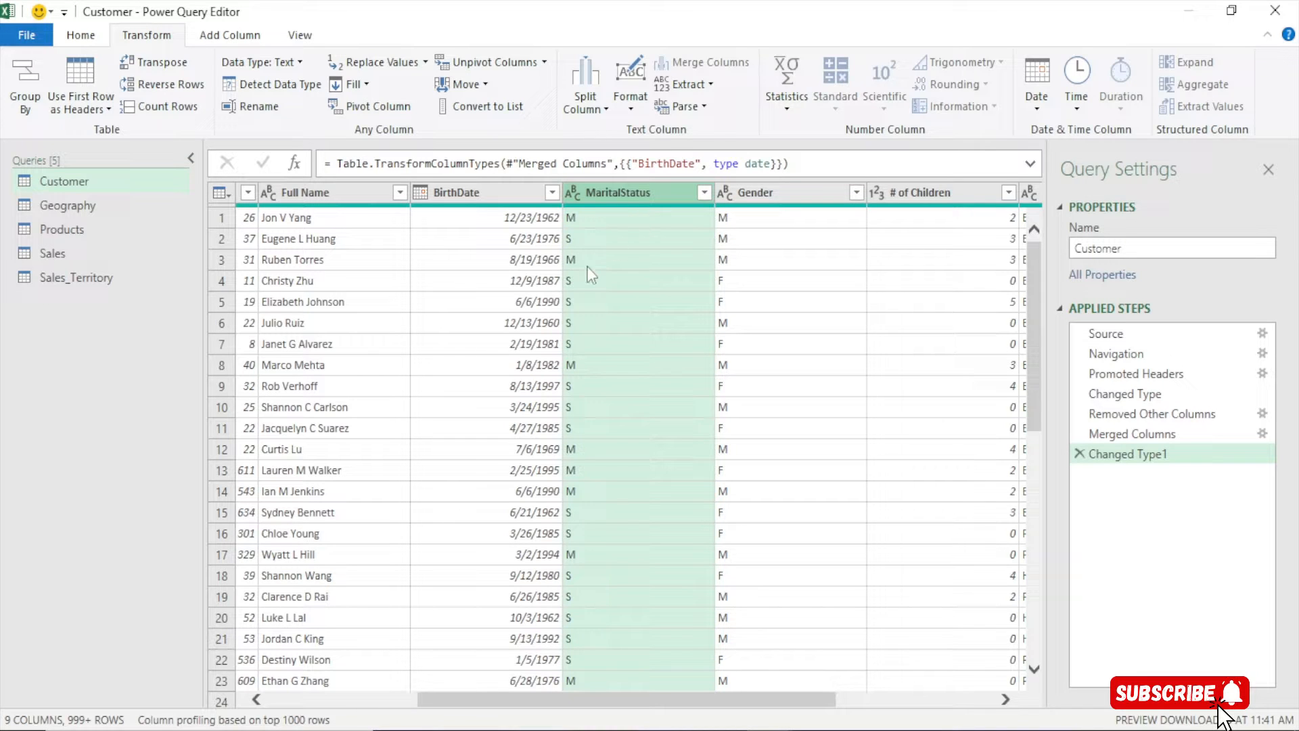
right_click(626, 194)
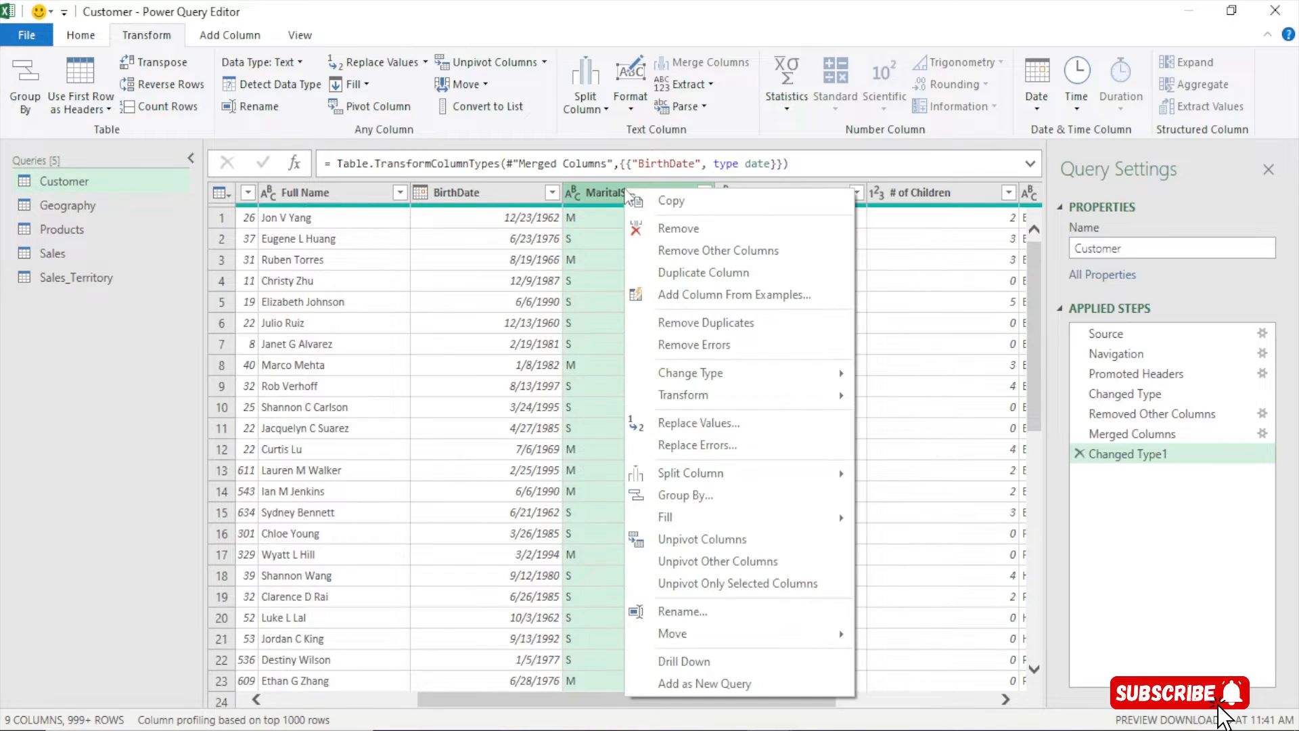
left_click(699, 424)
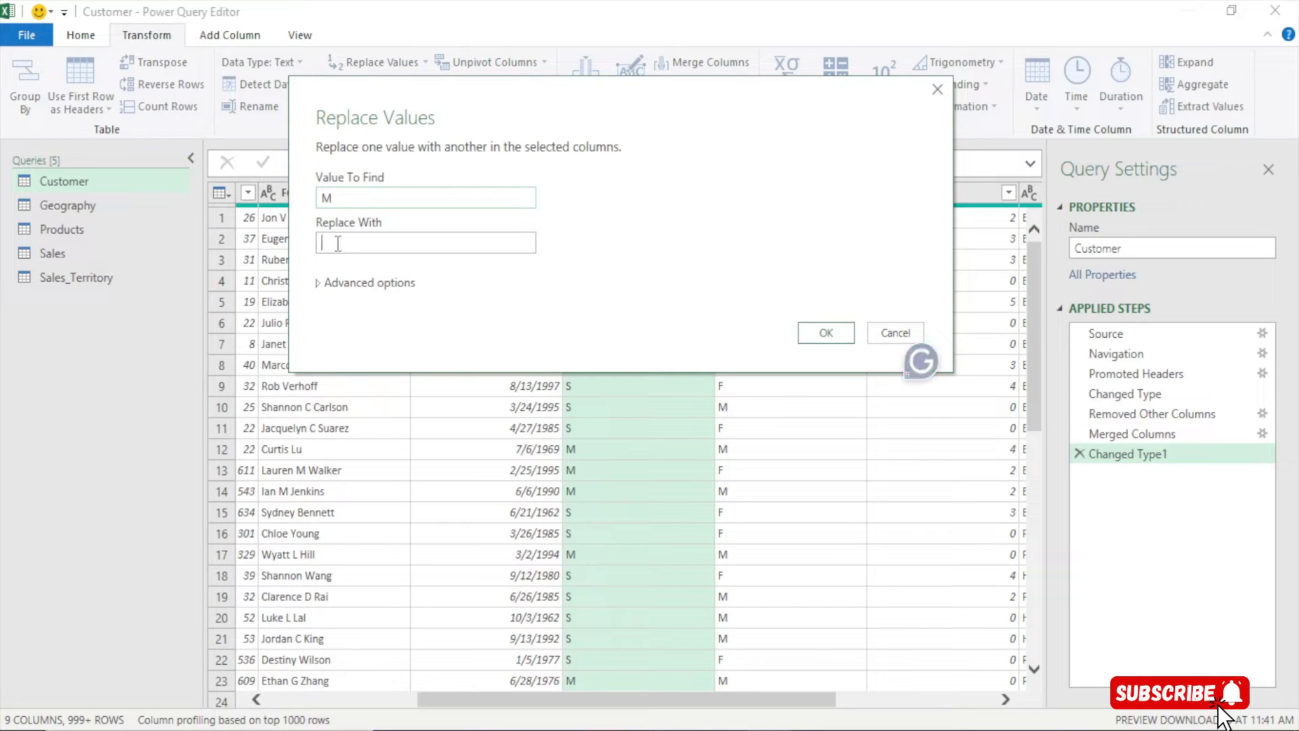
type("Ma")
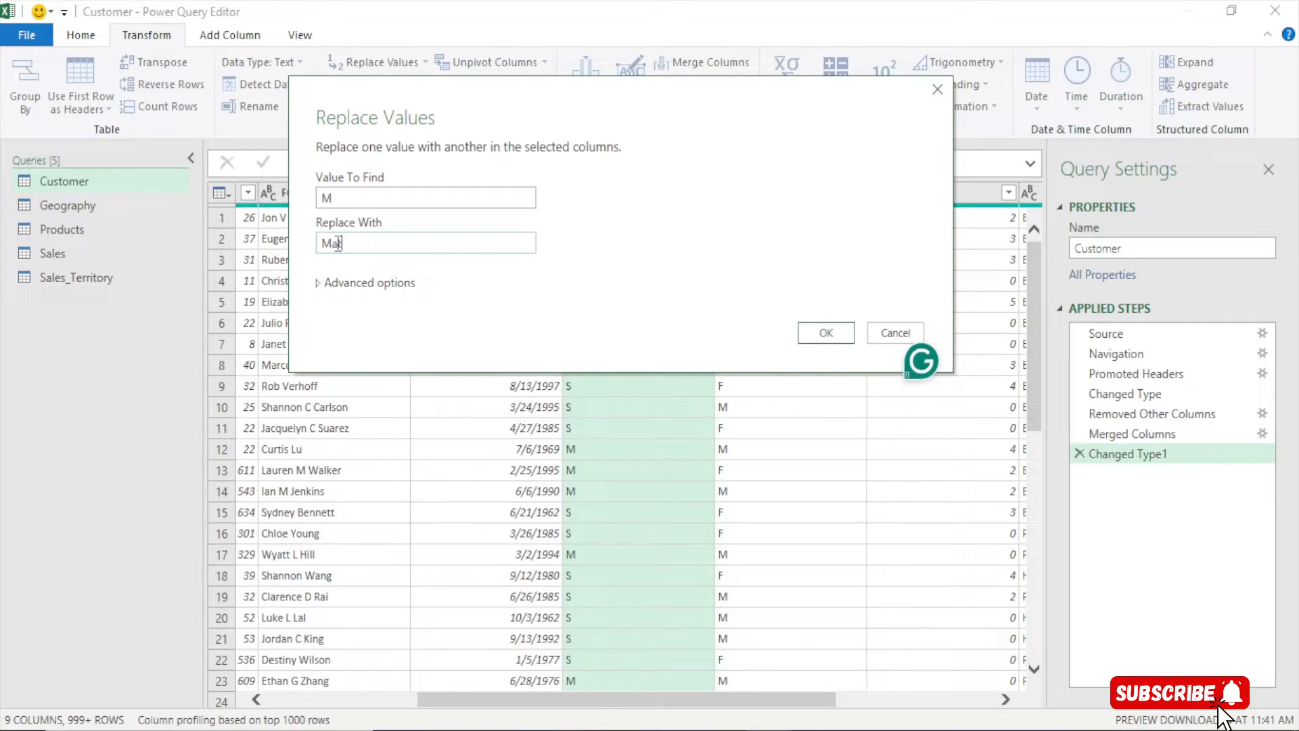
type("rried")
left_click(828, 334)
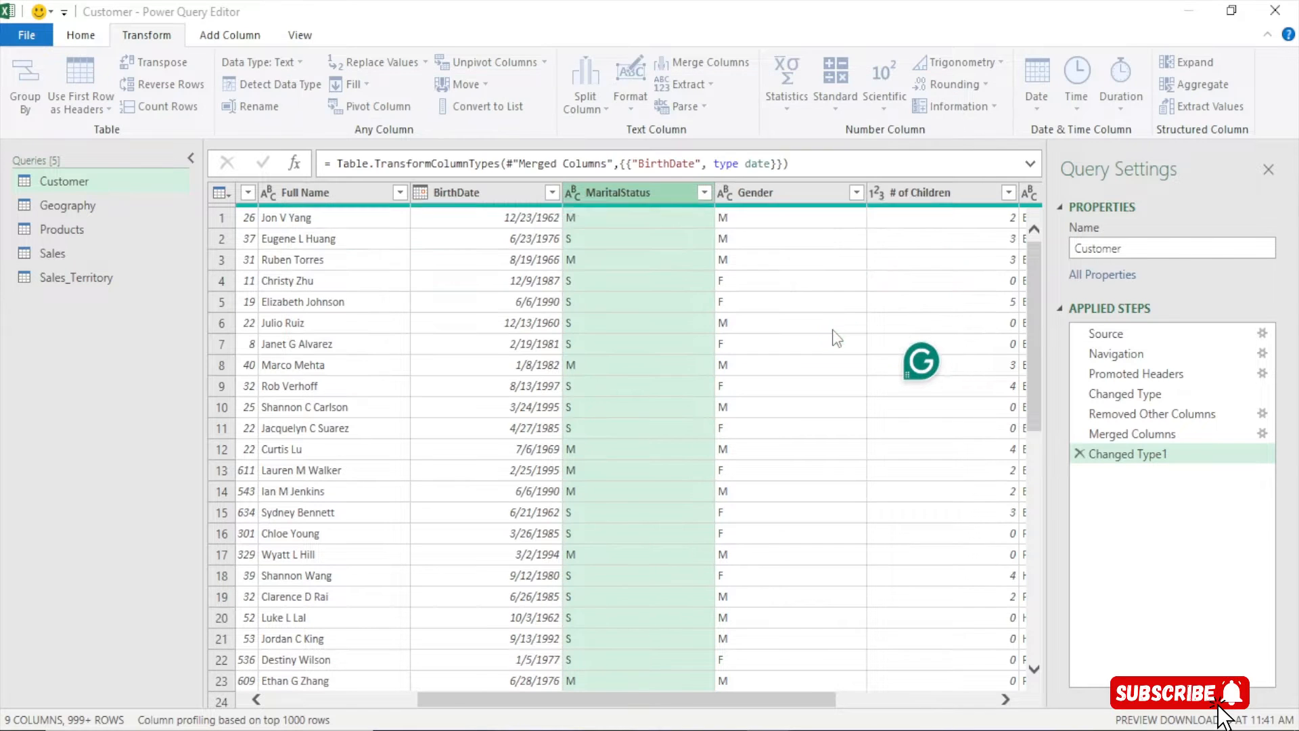
Replace S with Single in MaritalStatus and verify the remaining values
right_click(647, 195)
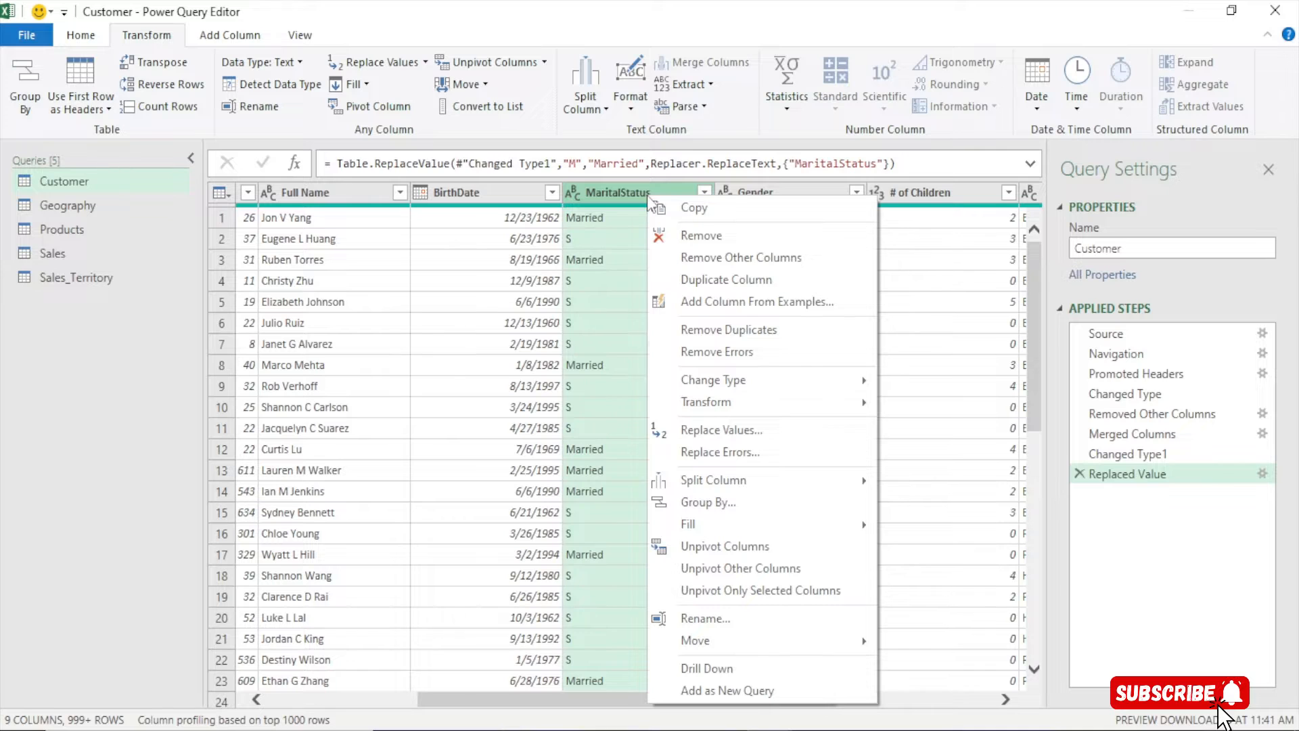
left_click(727, 430)
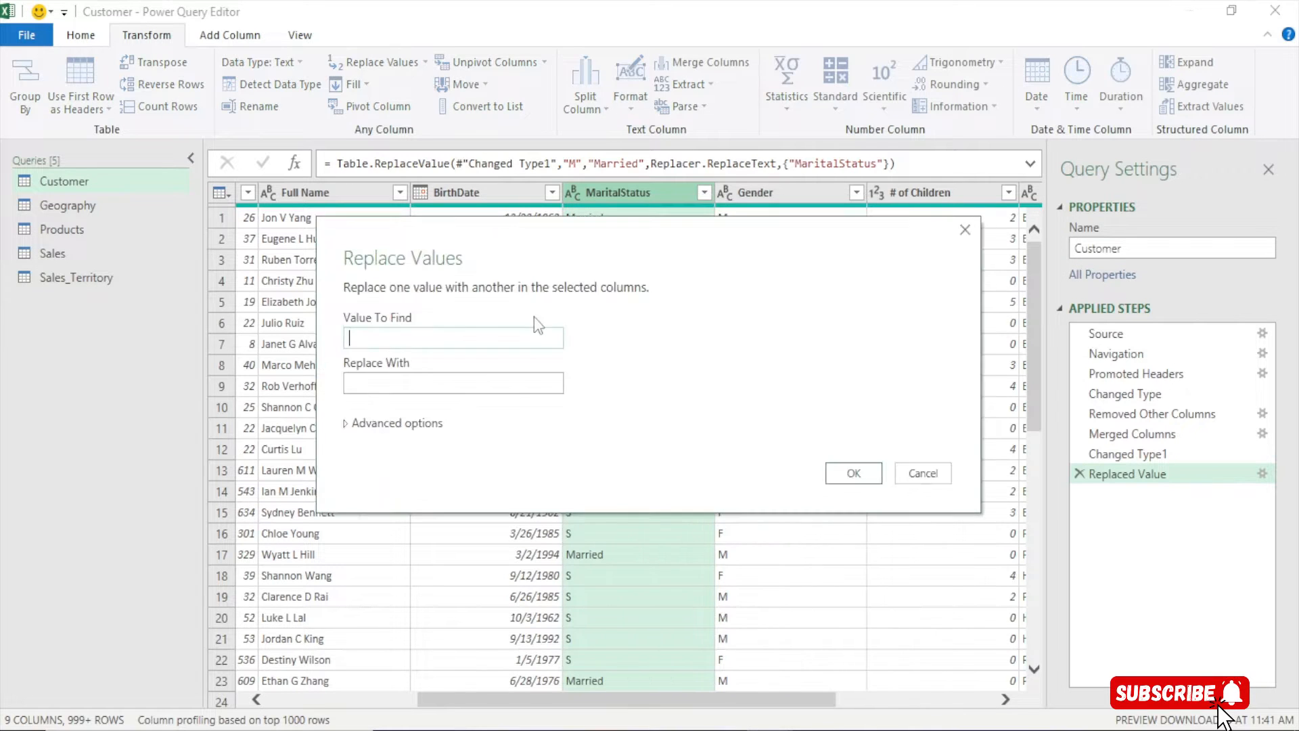
type("S")
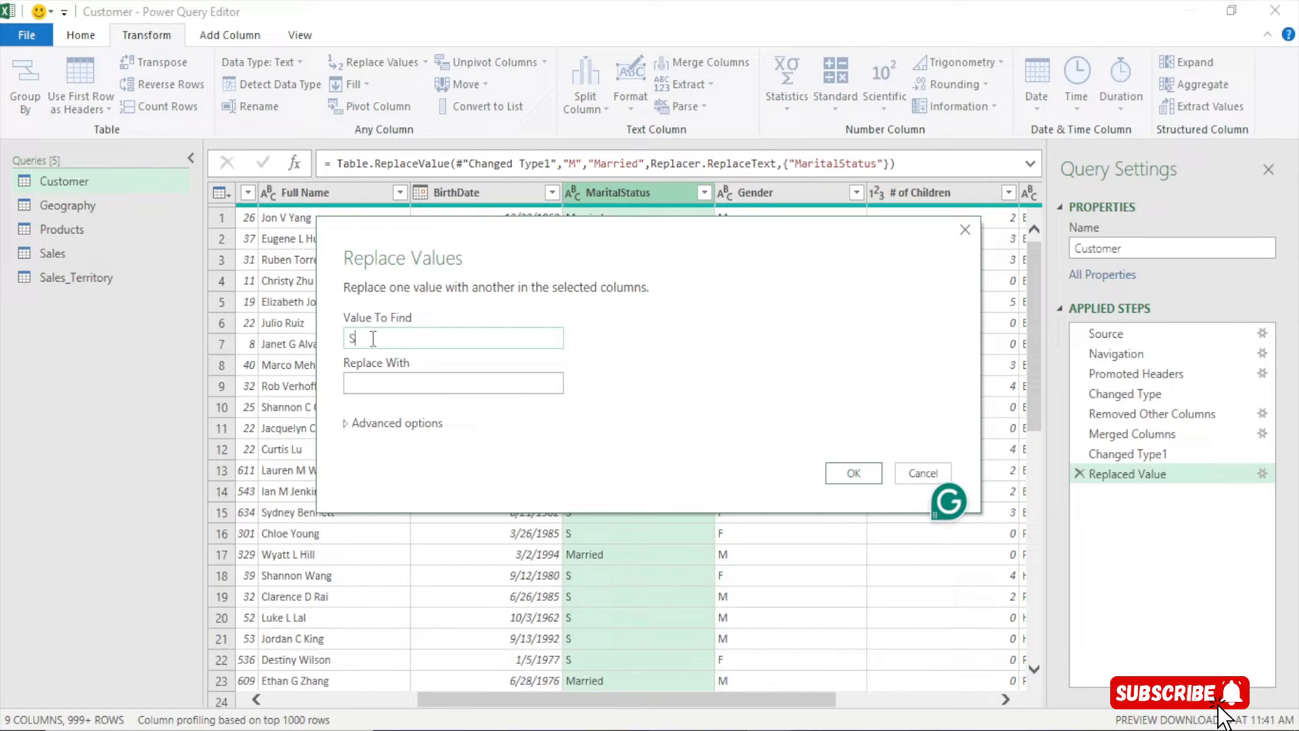
left_click(405, 380)
type("Single")
left_click(851, 473)
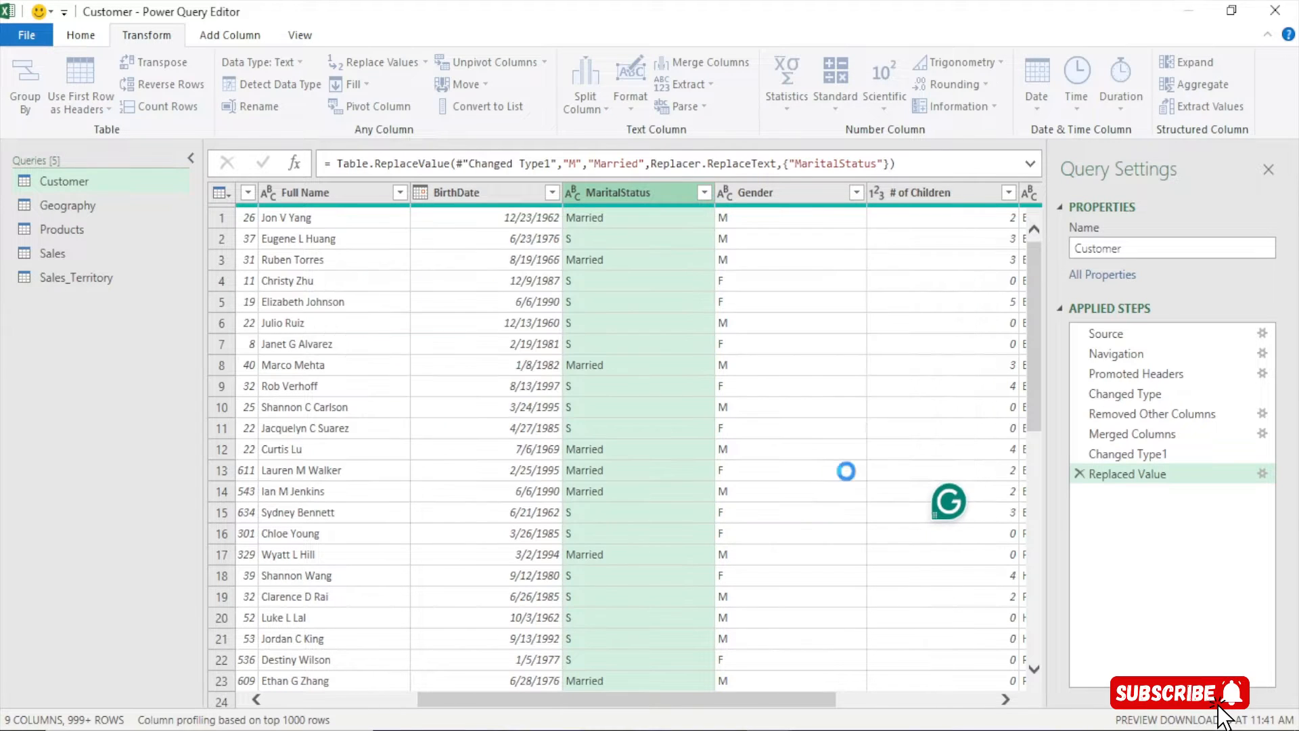
left_click(704, 193)
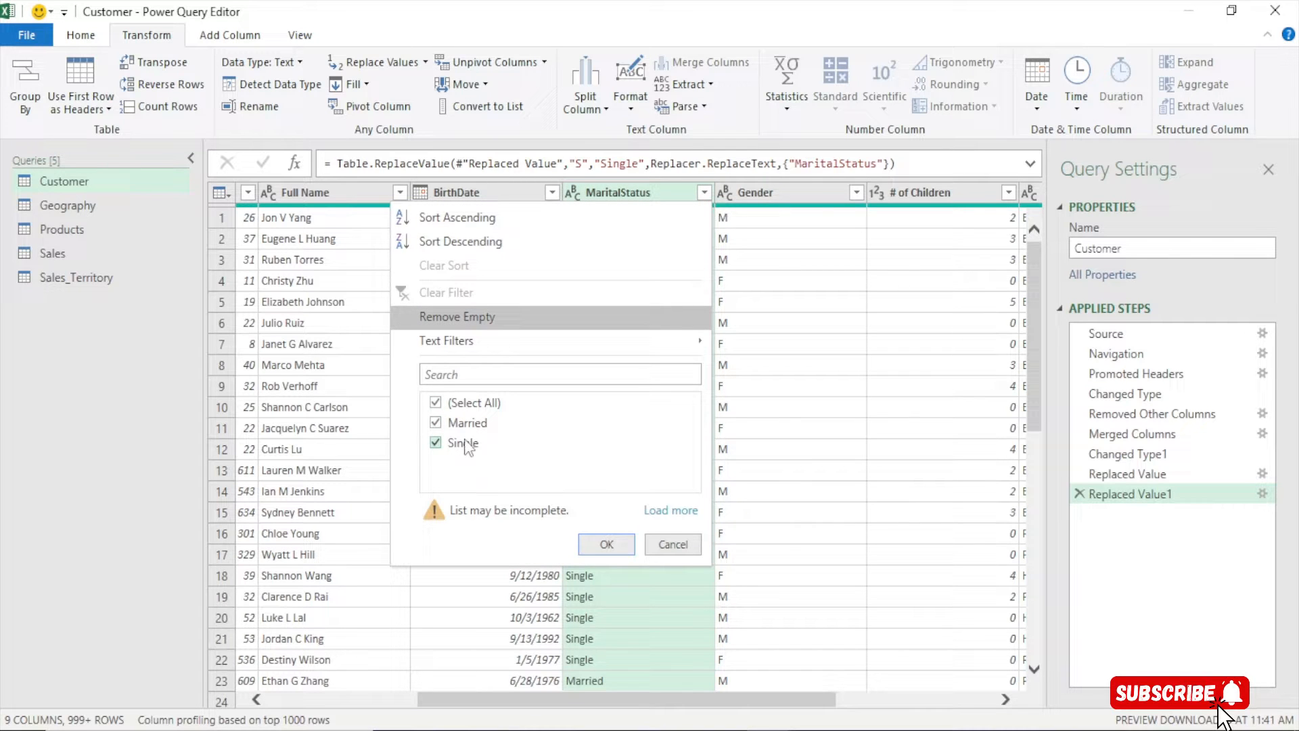
left_click(671, 548)
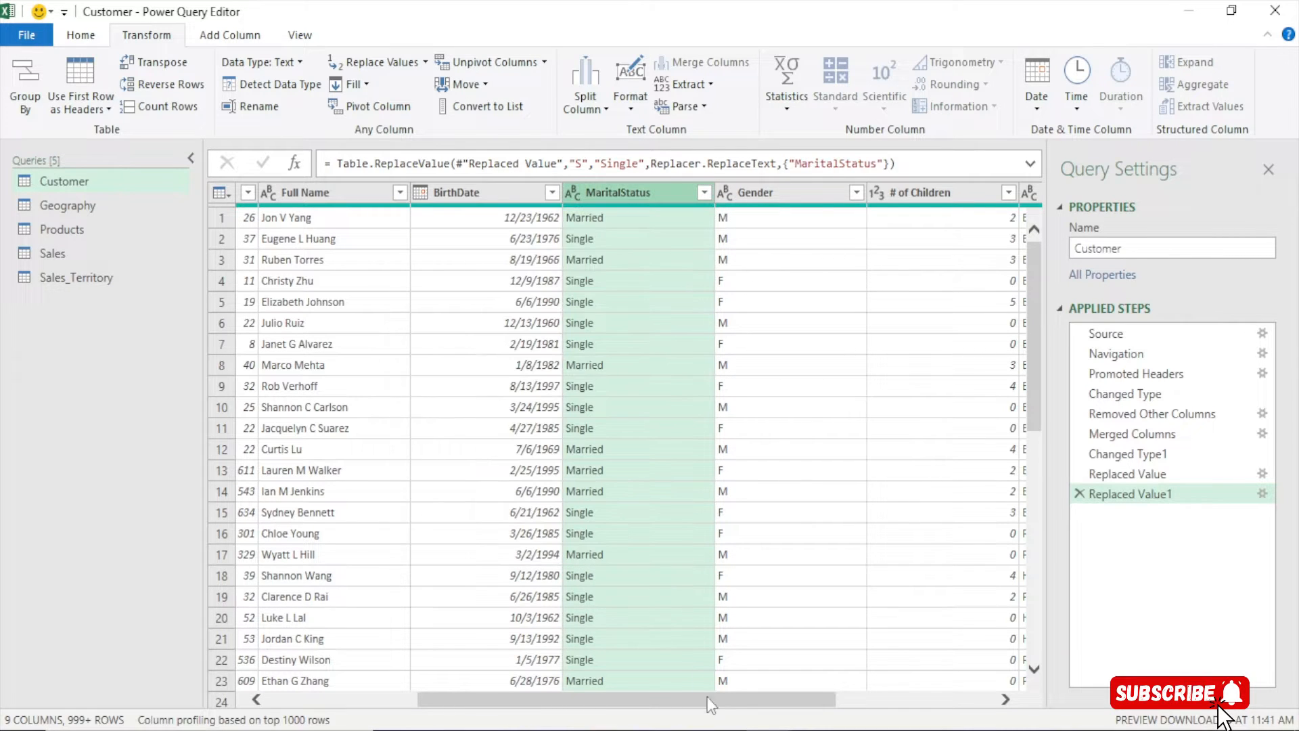
left_click_drag(708, 697, 782, 688)
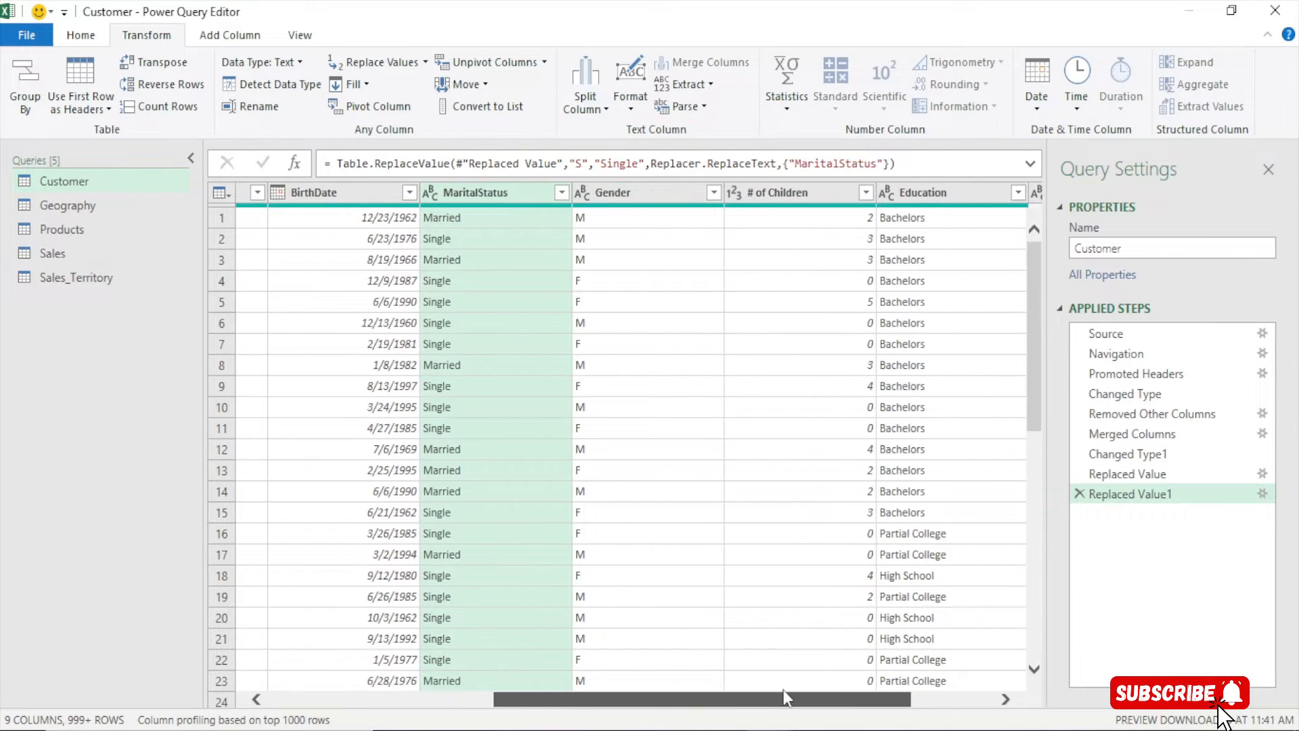
left_click(640, 192)
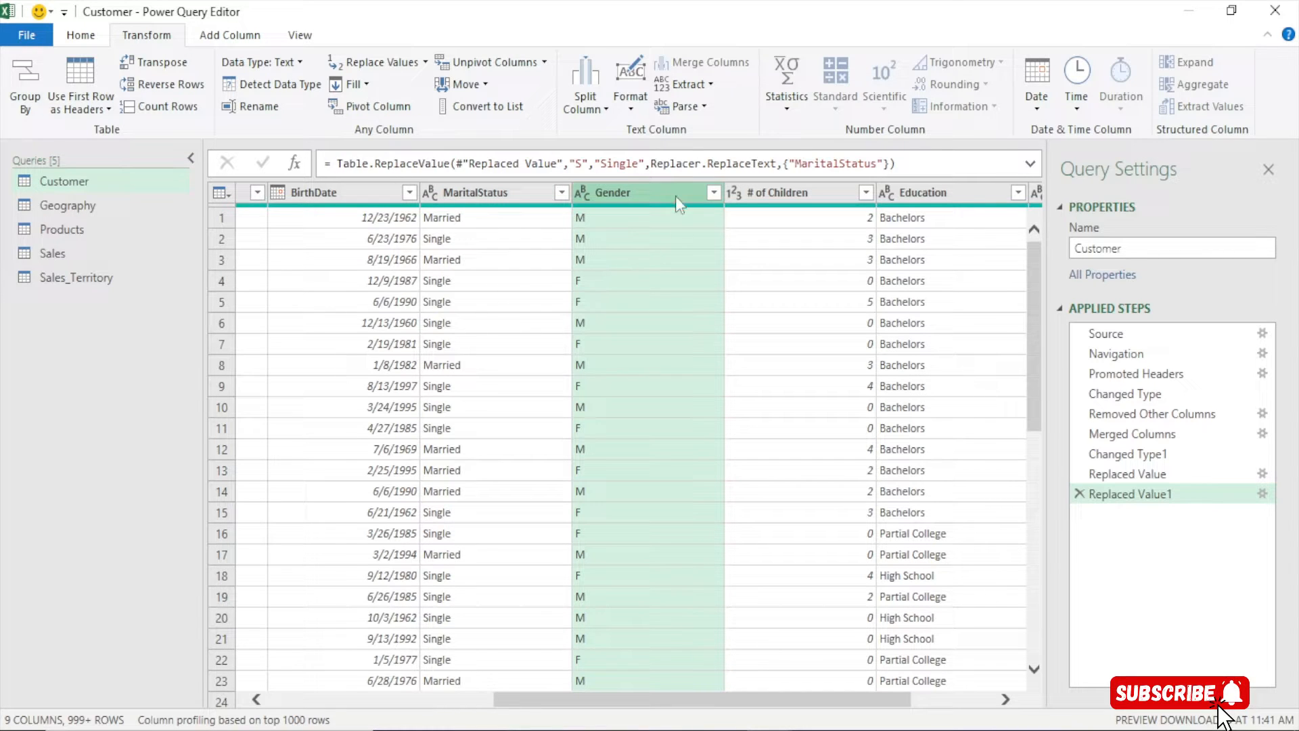
Replace M with Male in the Gender column
right_click(634, 188)
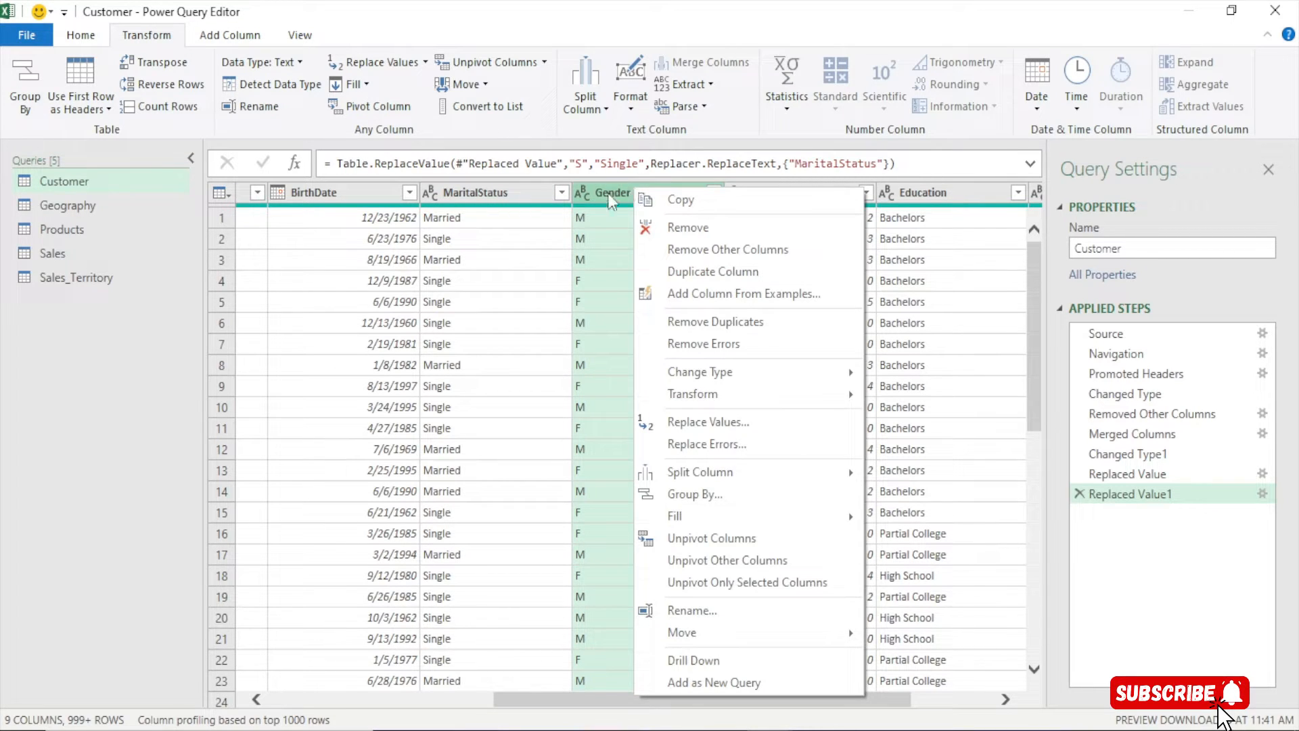
left_click(709, 425)
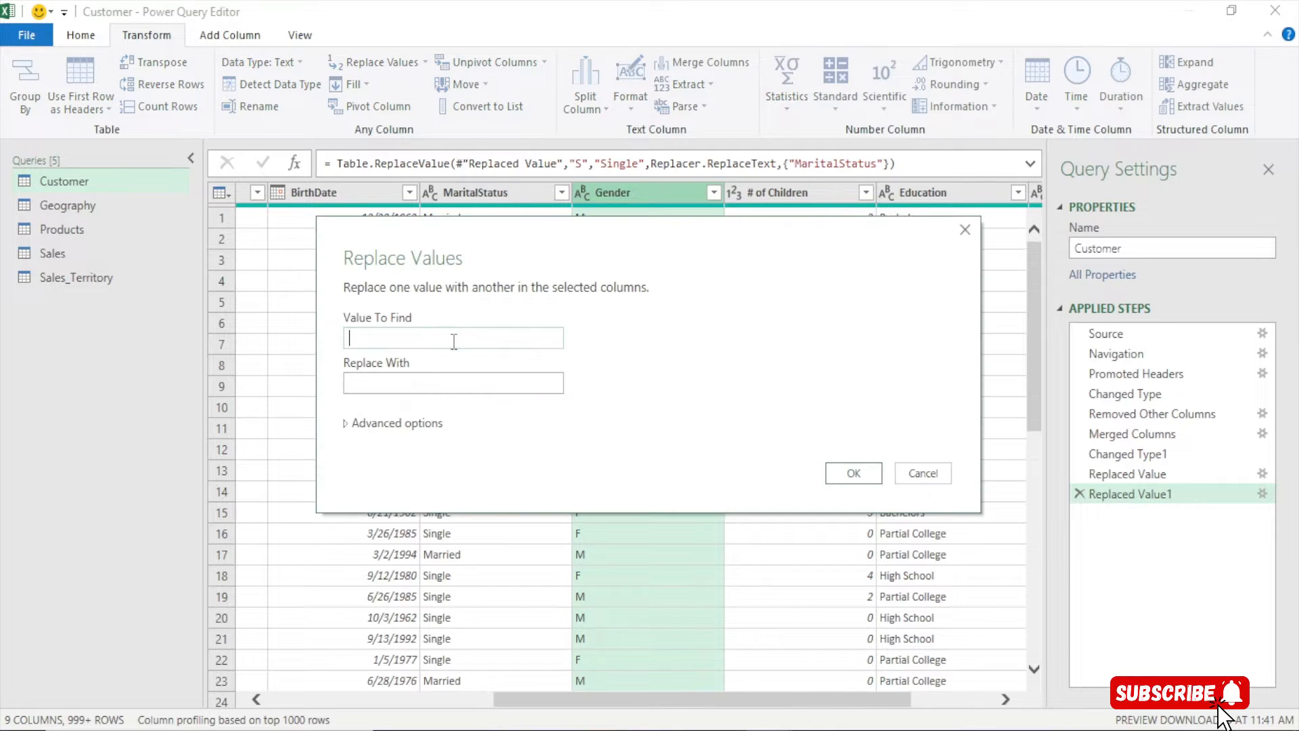
type("M")
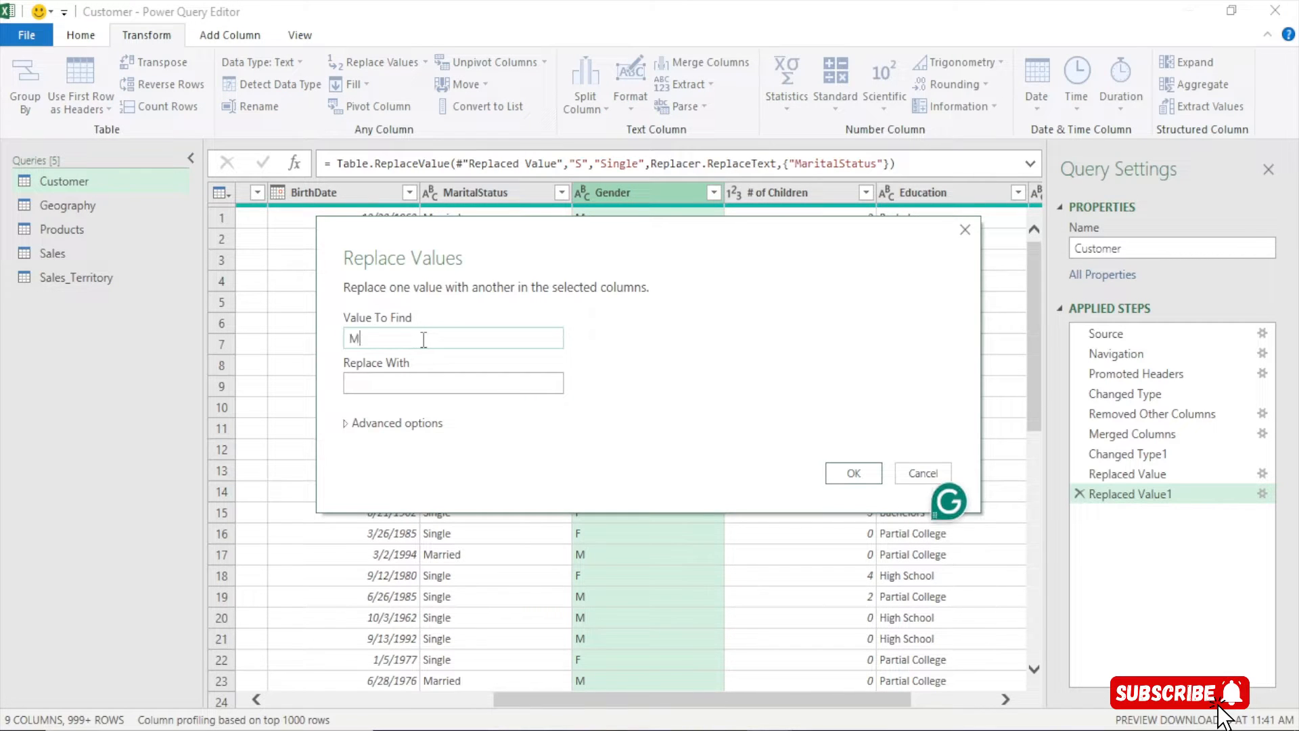
left_click(412, 383)
type("M")
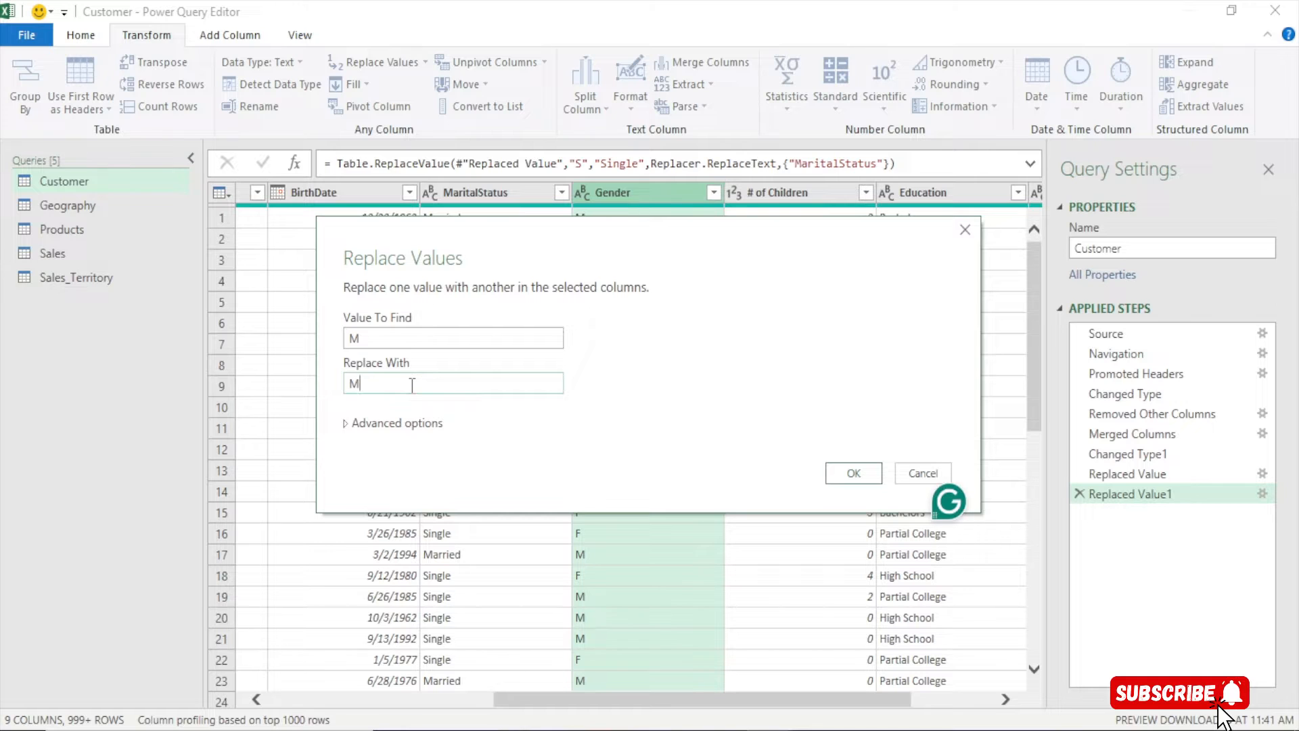
type("ale")
left_click(839, 473)
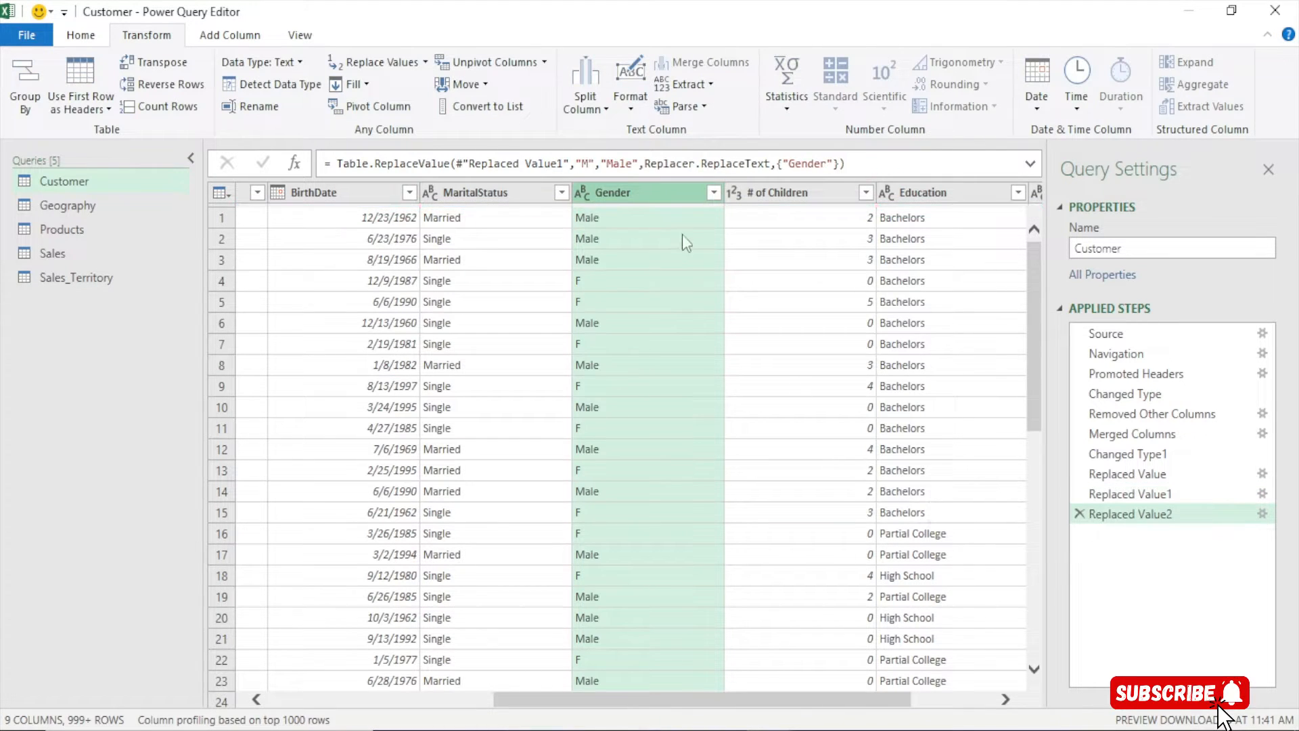
Replace F with Female in Gender and verify the remaining values
right_click(635, 192)
left_click(676, 421)
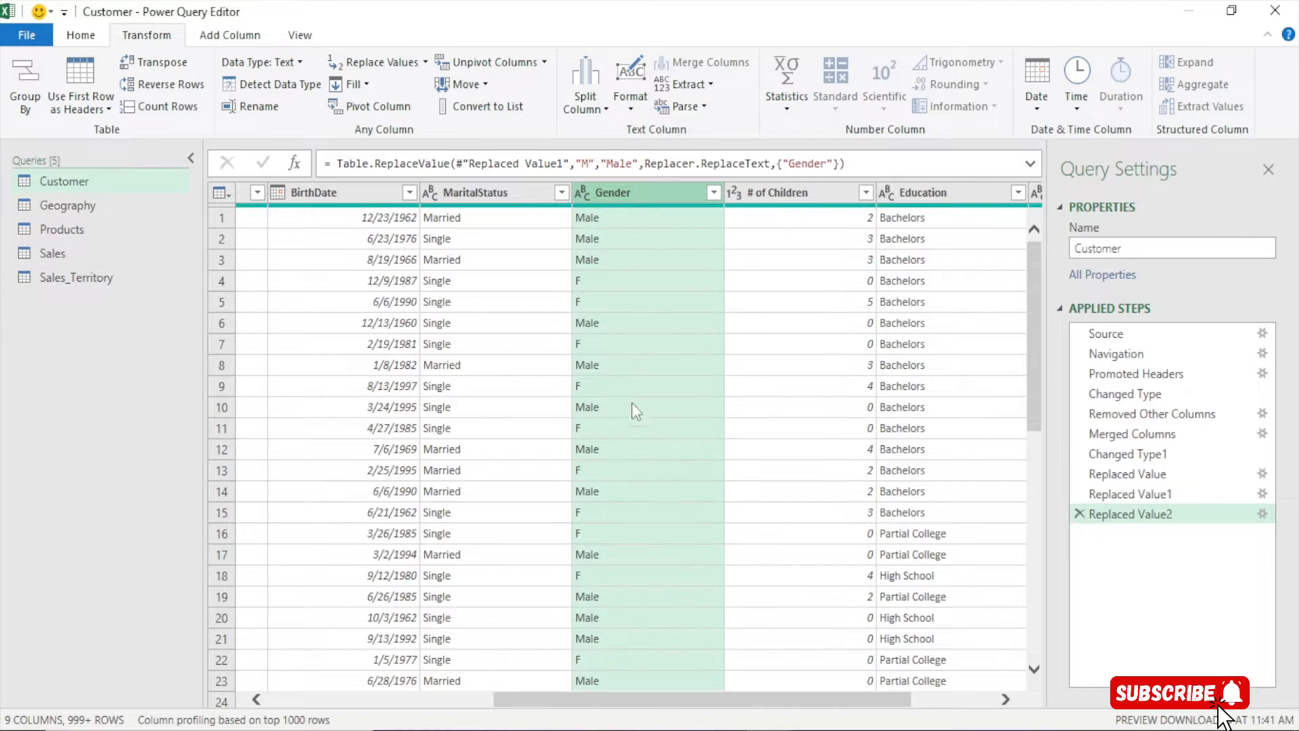
type("F")
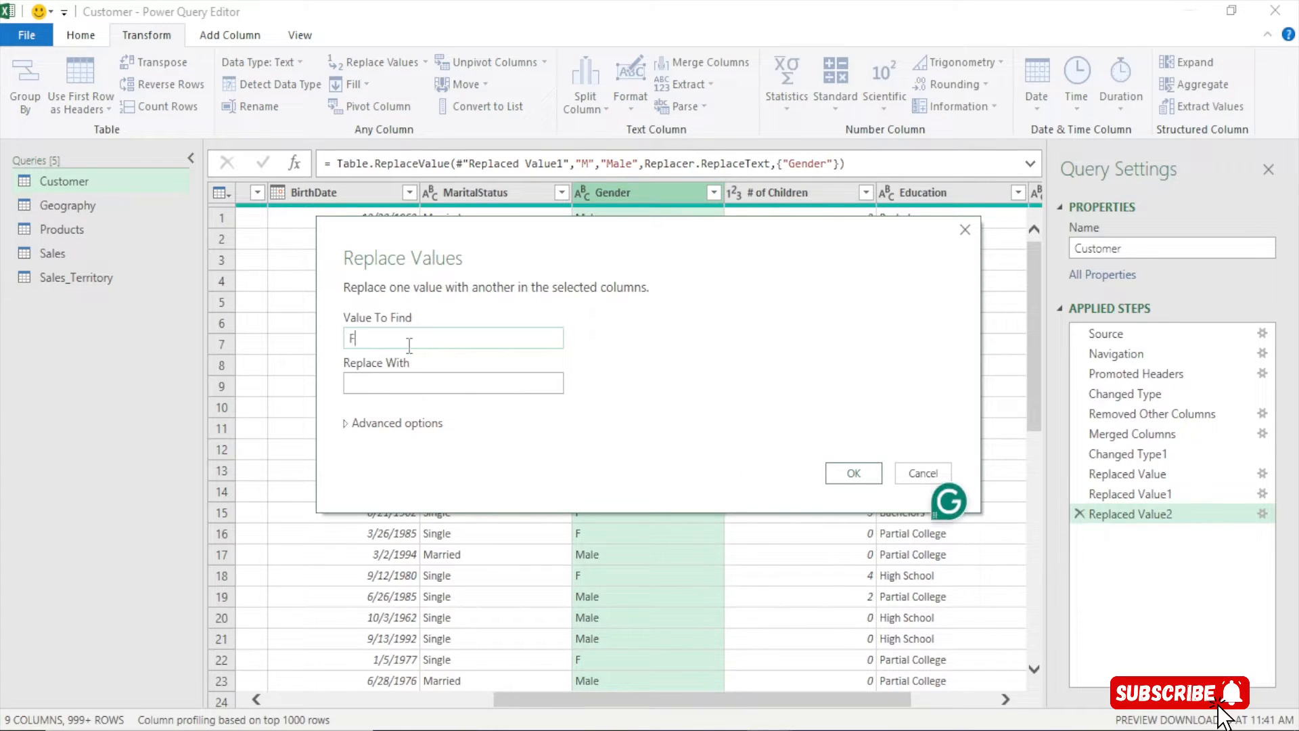
left_click(374, 384)
type("F")
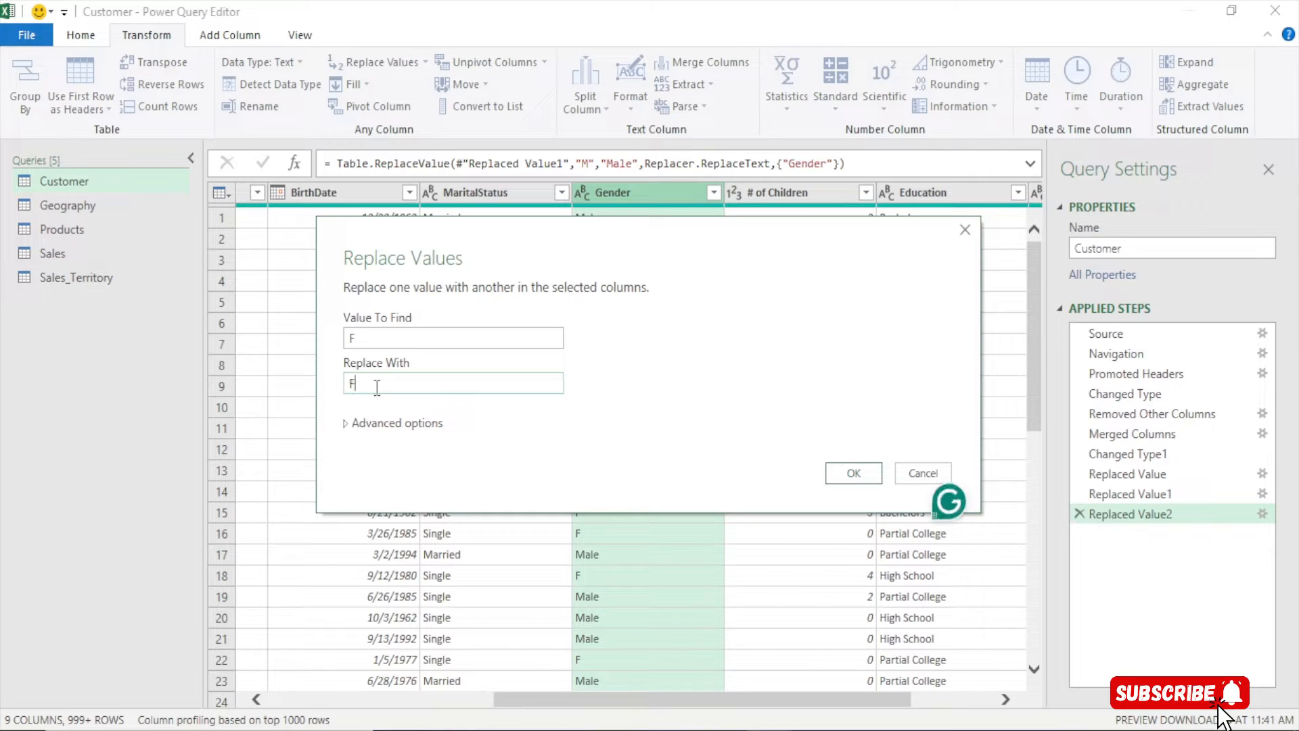
type("emale")
double_click(352, 338)
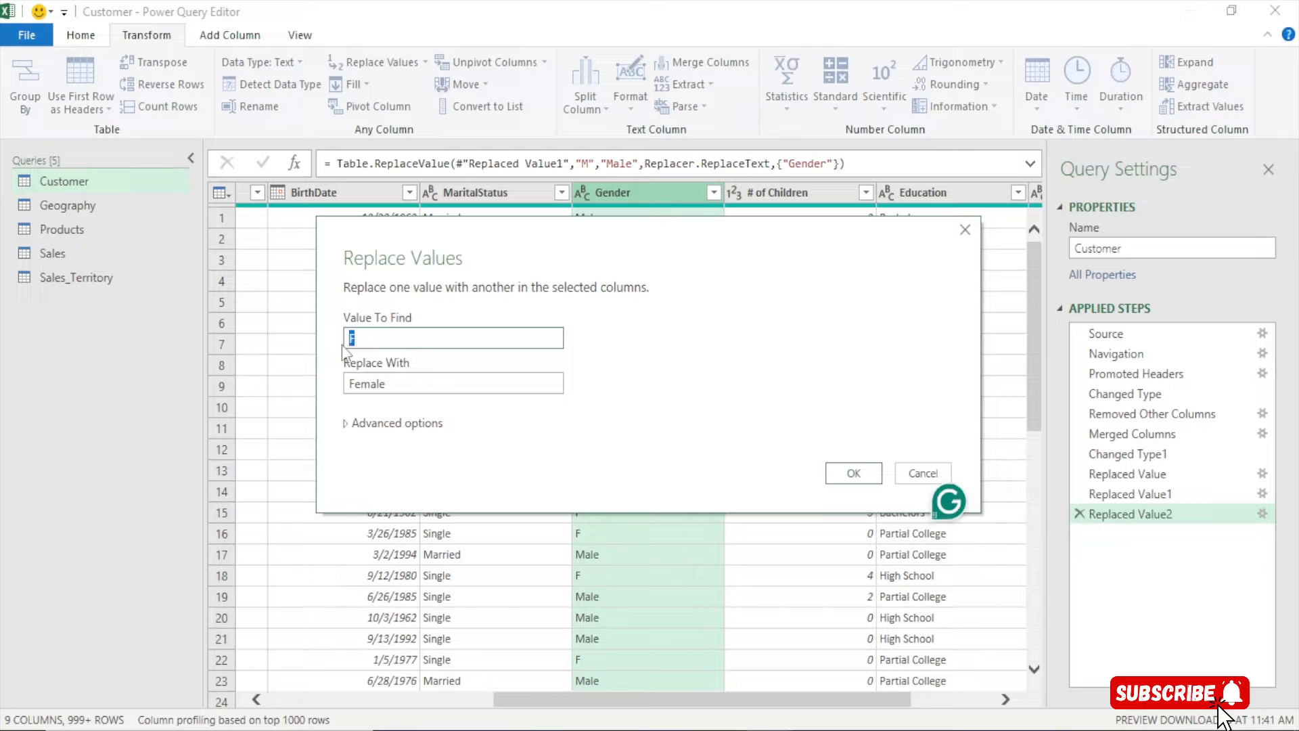
left_click(854, 474)
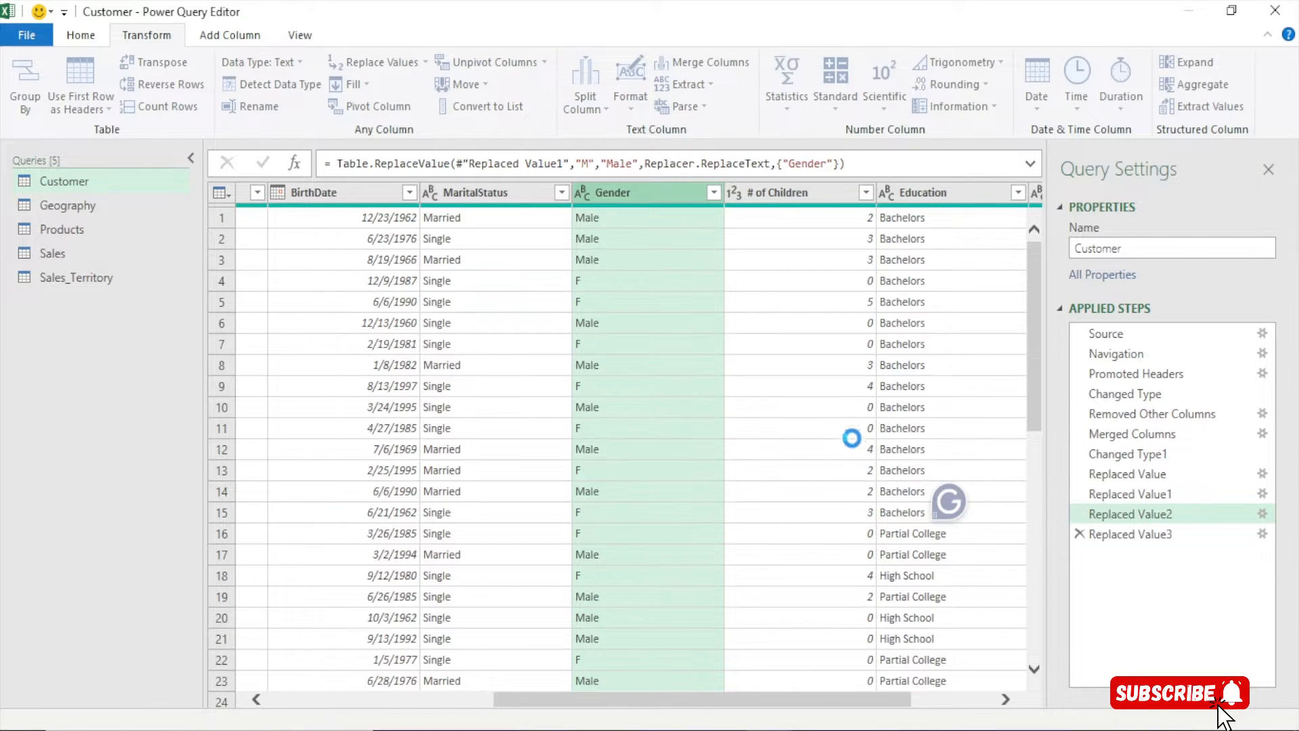
left_click(713, 192)
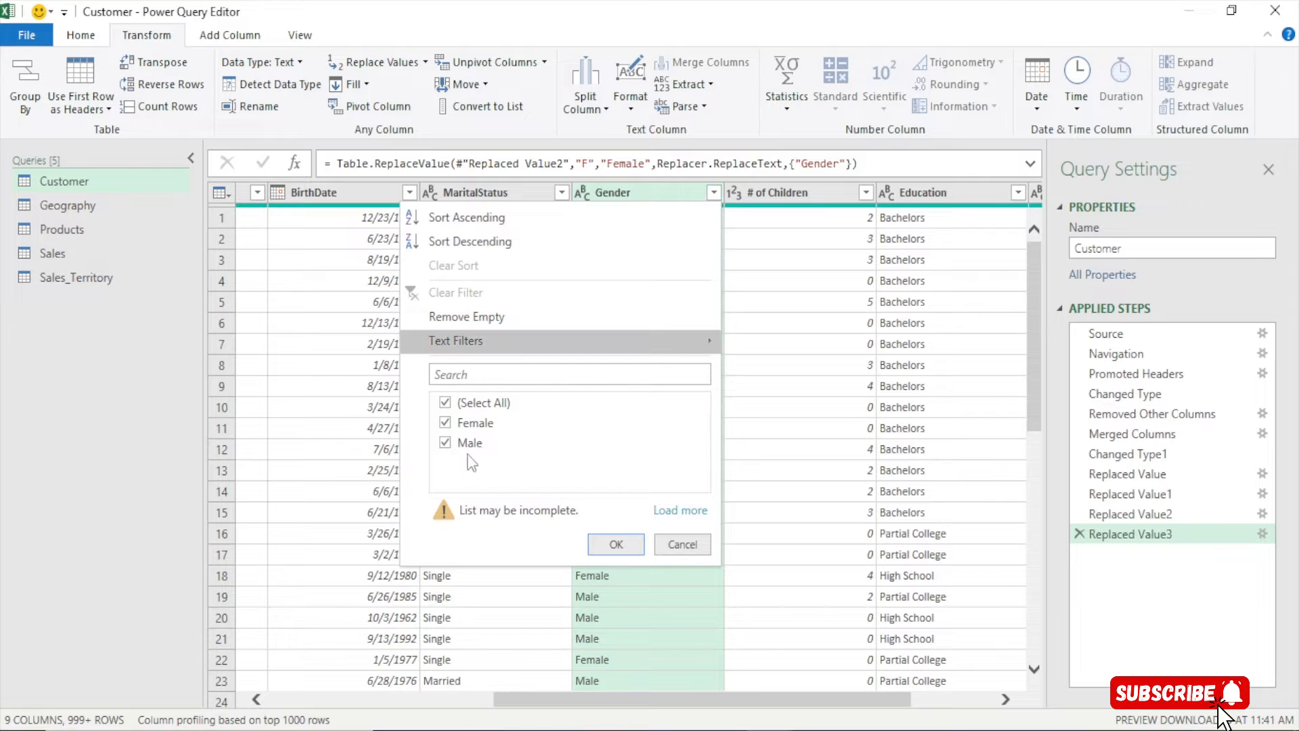
left_click(685, 544)
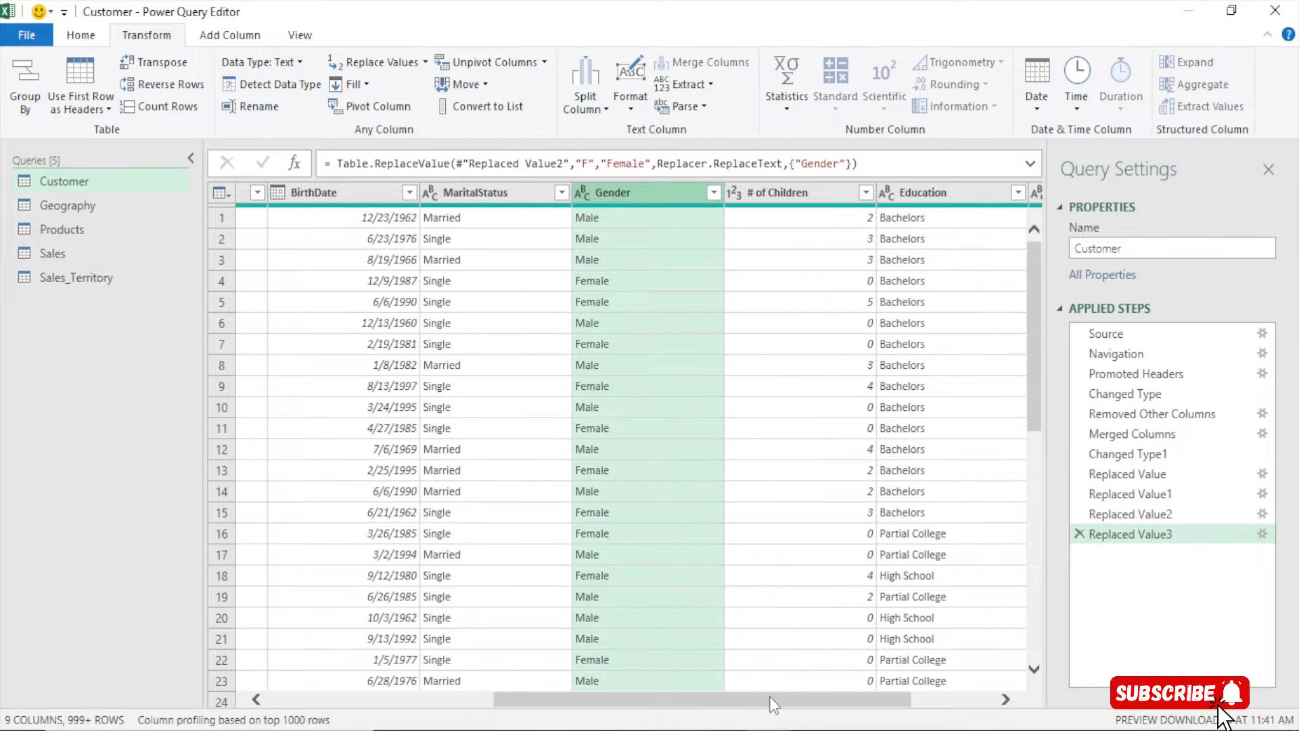
left_click_drag(769, 696, 492, 684)
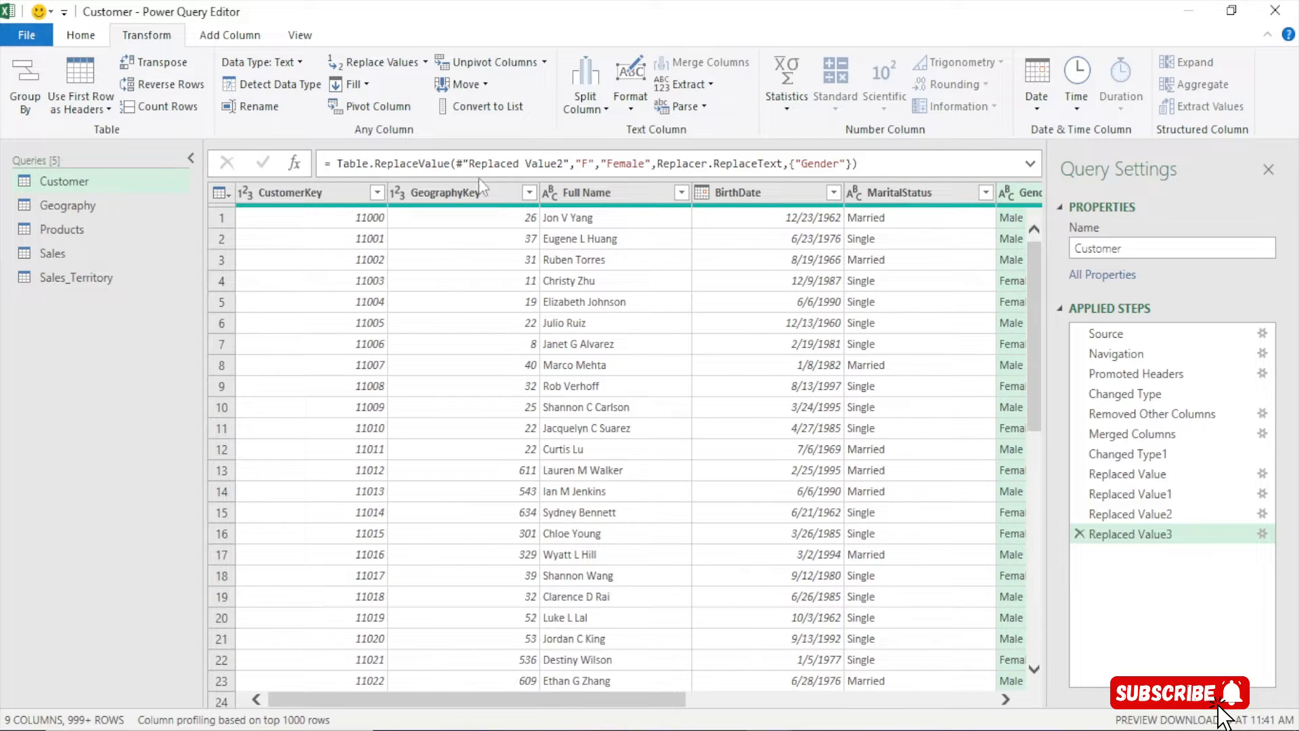
left_click(738, 191)
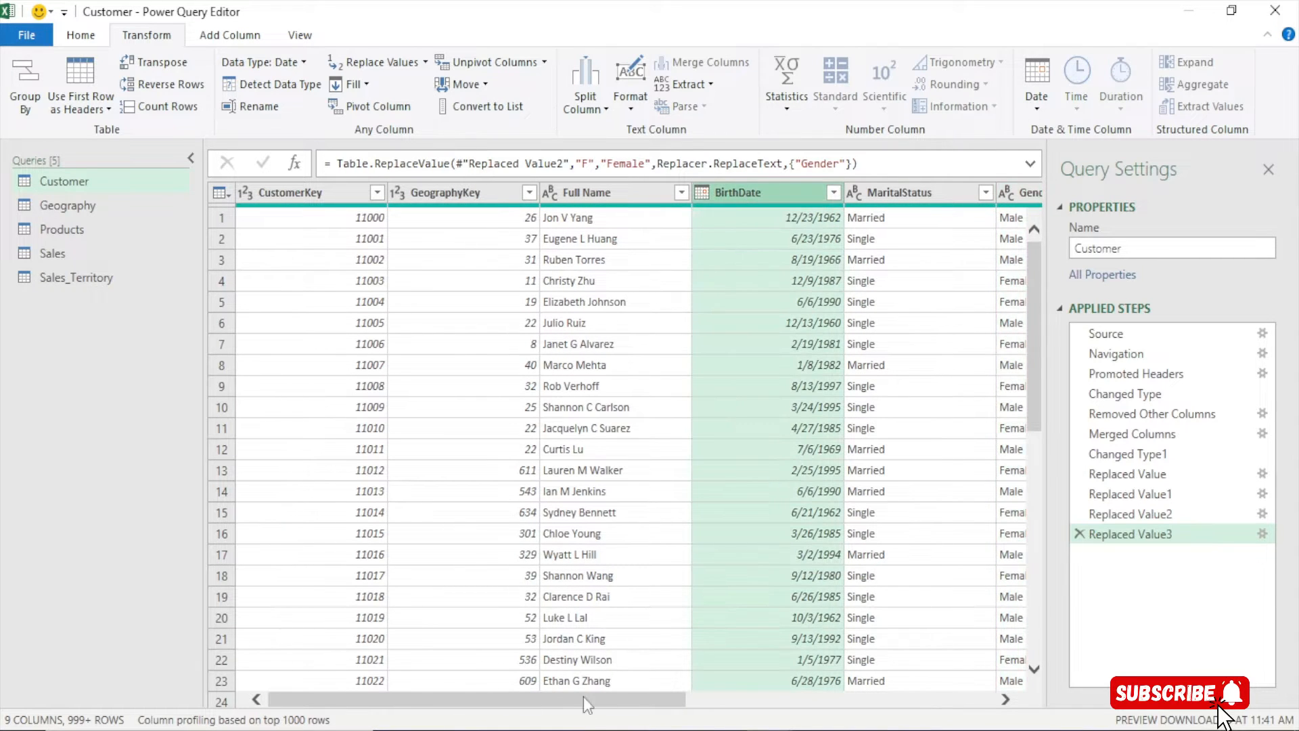
scroll(583, 696, "right", 3)
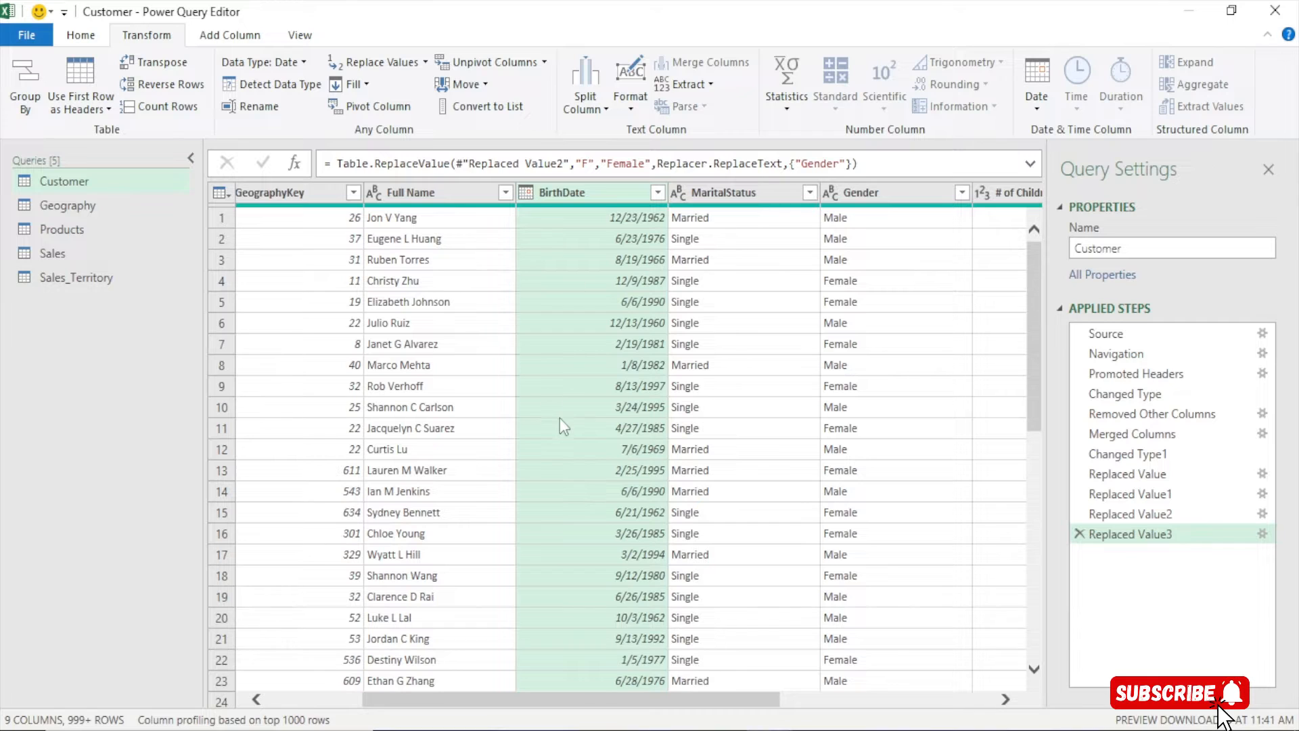
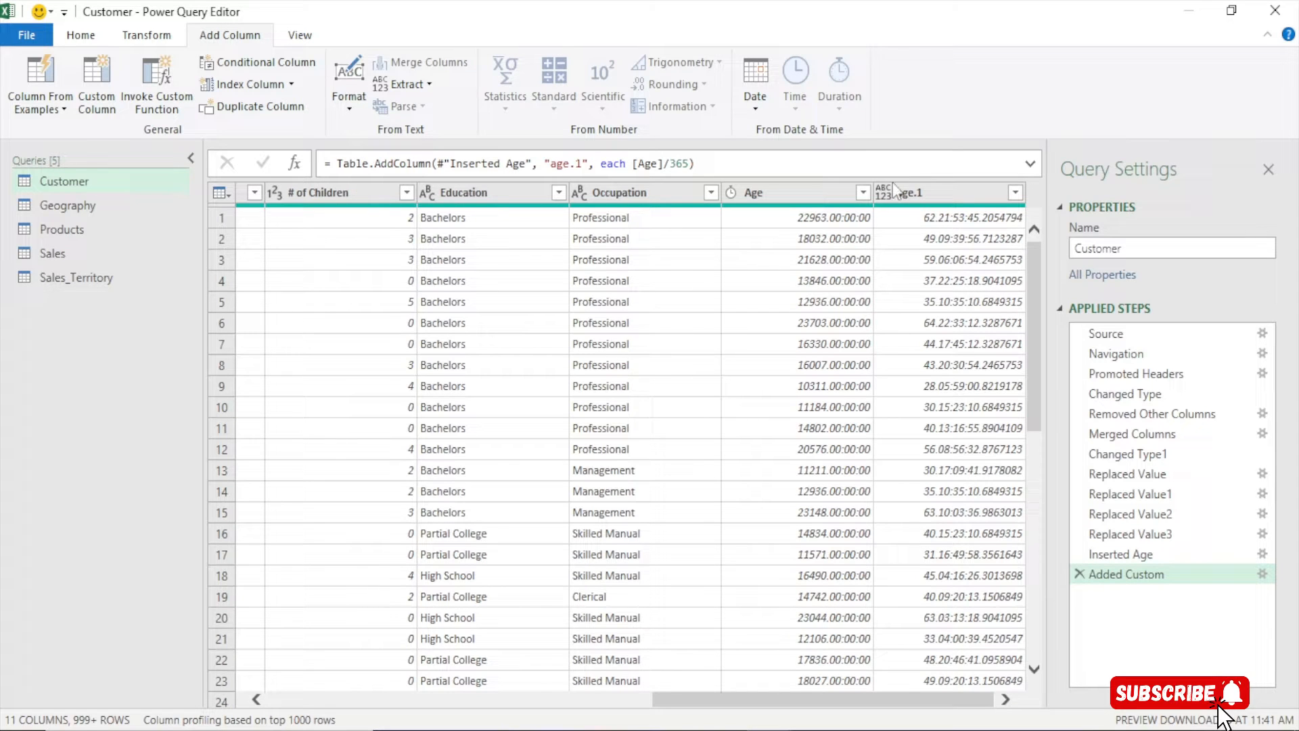
Review the data type choices for the new age.1 column, leaving its type unchanged
left_click(883, 193)
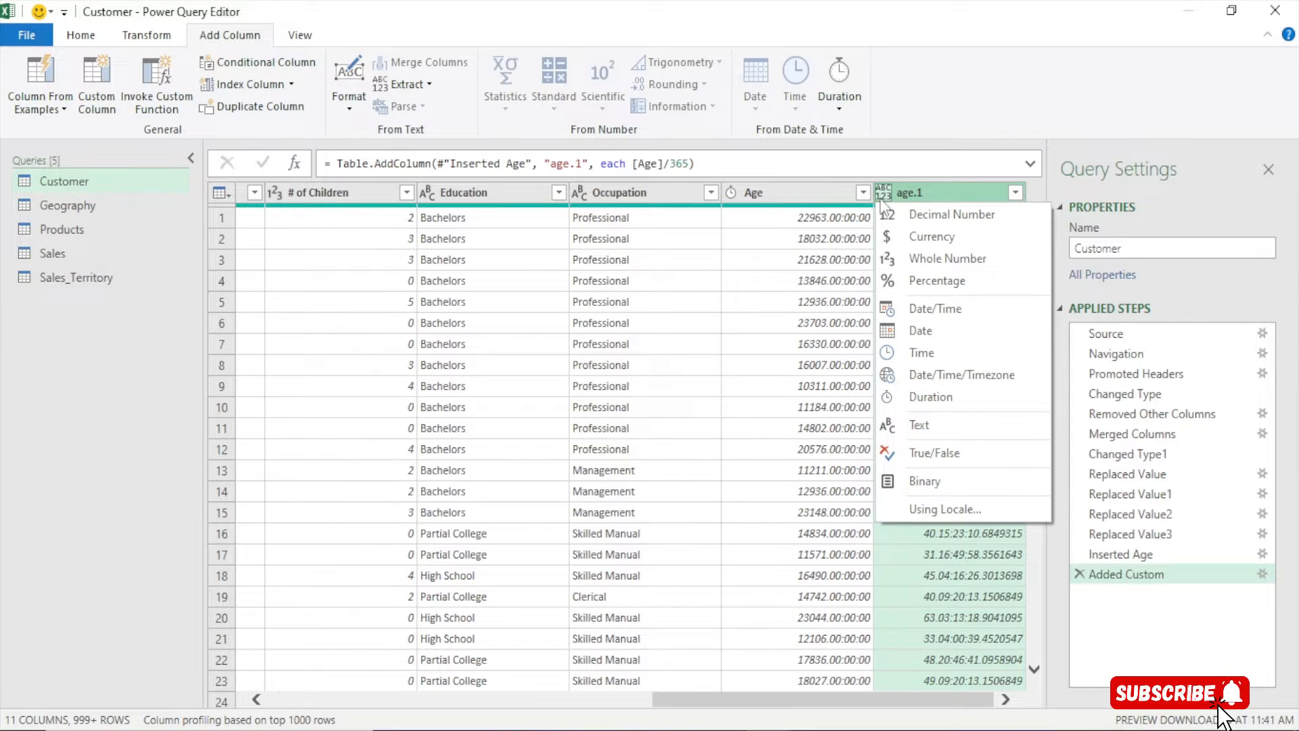
left_click(904, 197)
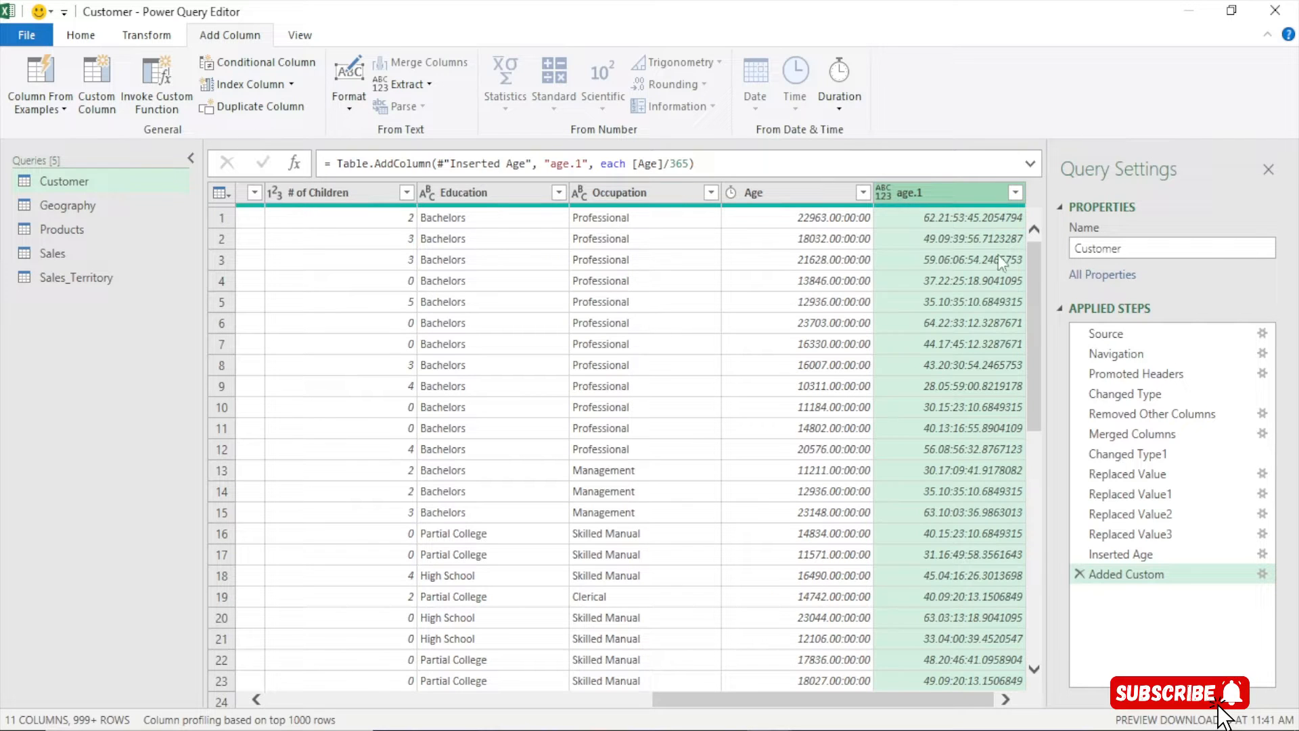
left_click(145, 38)
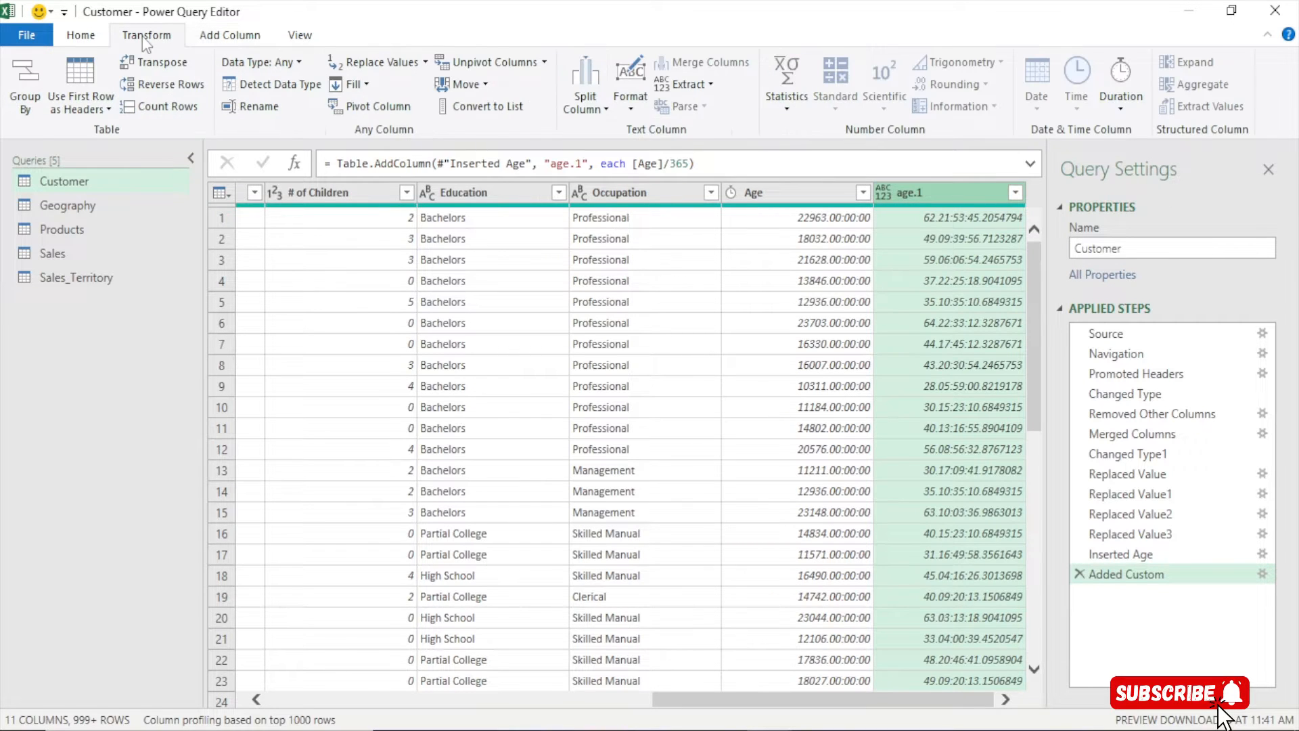
Compare the Age, BirthDate and age.1 columns and preview the first age.1 value
left_click(794, 193)
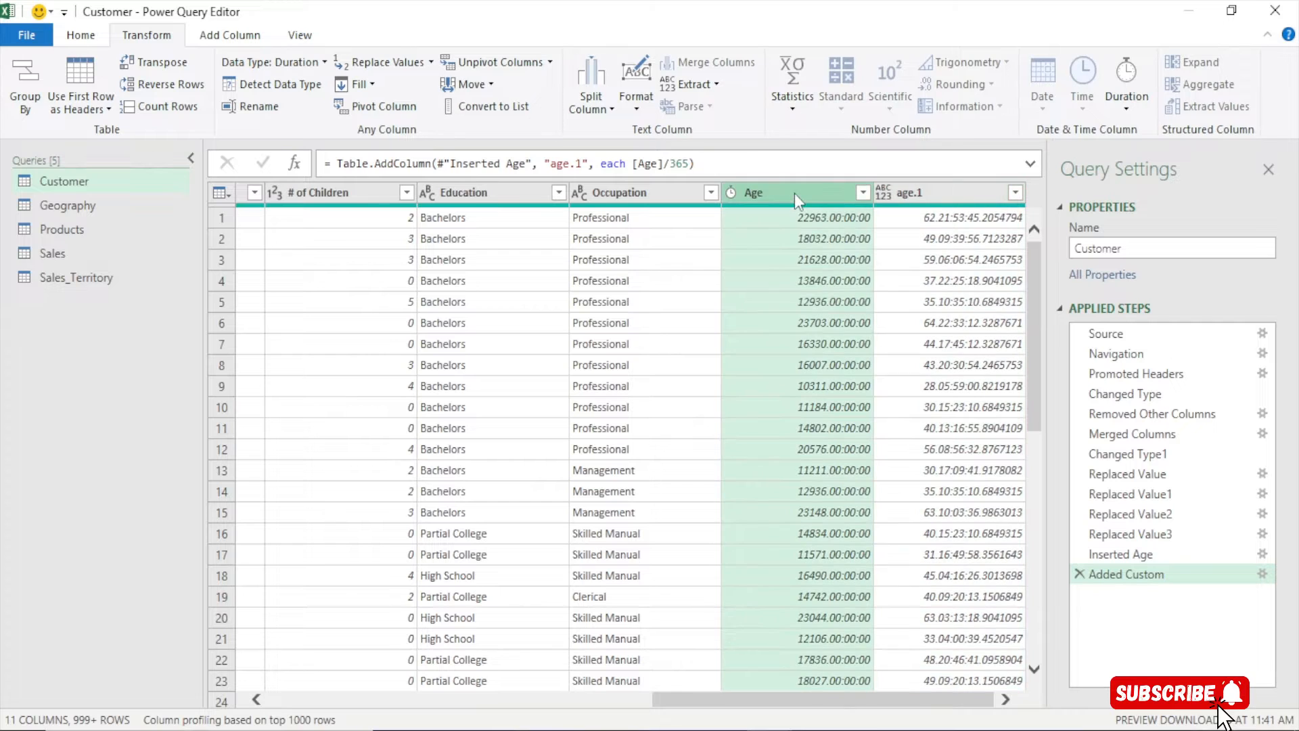
left_click(903, 196)
left_click_drag(834, 701, 624, 704)
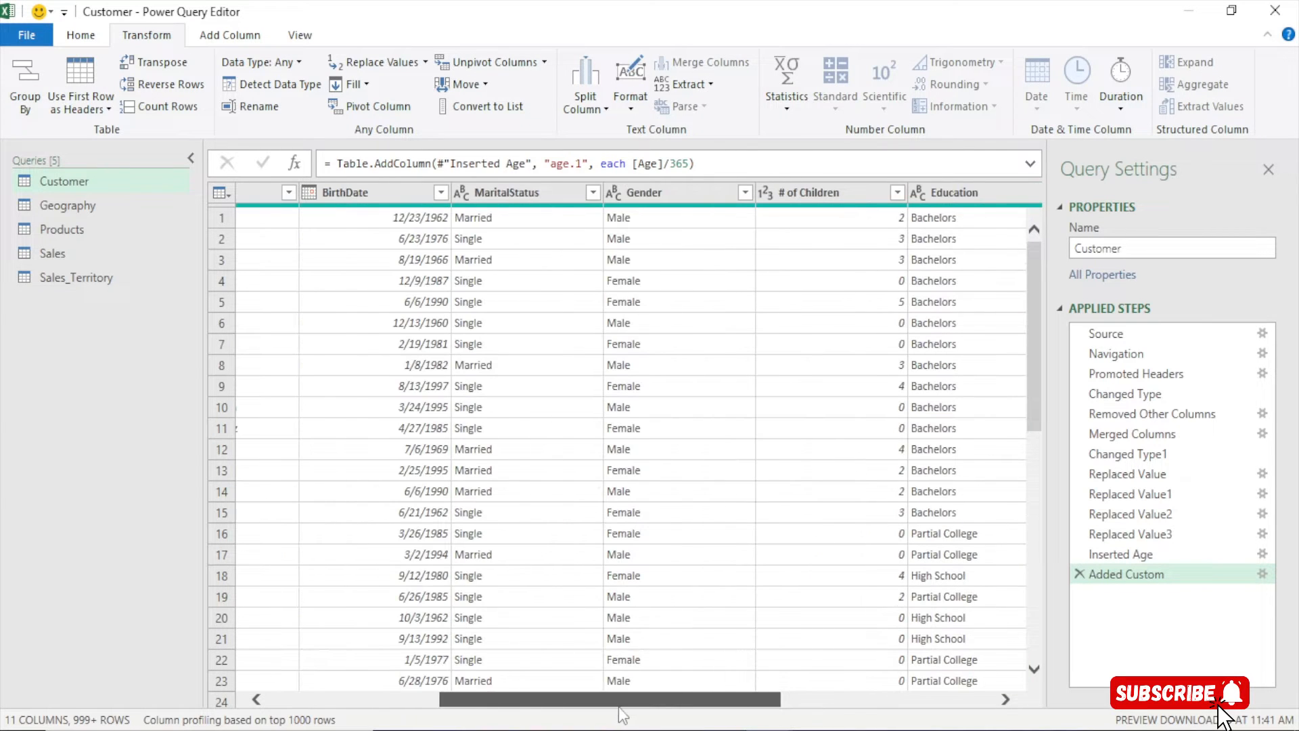
left_click(377, 192)
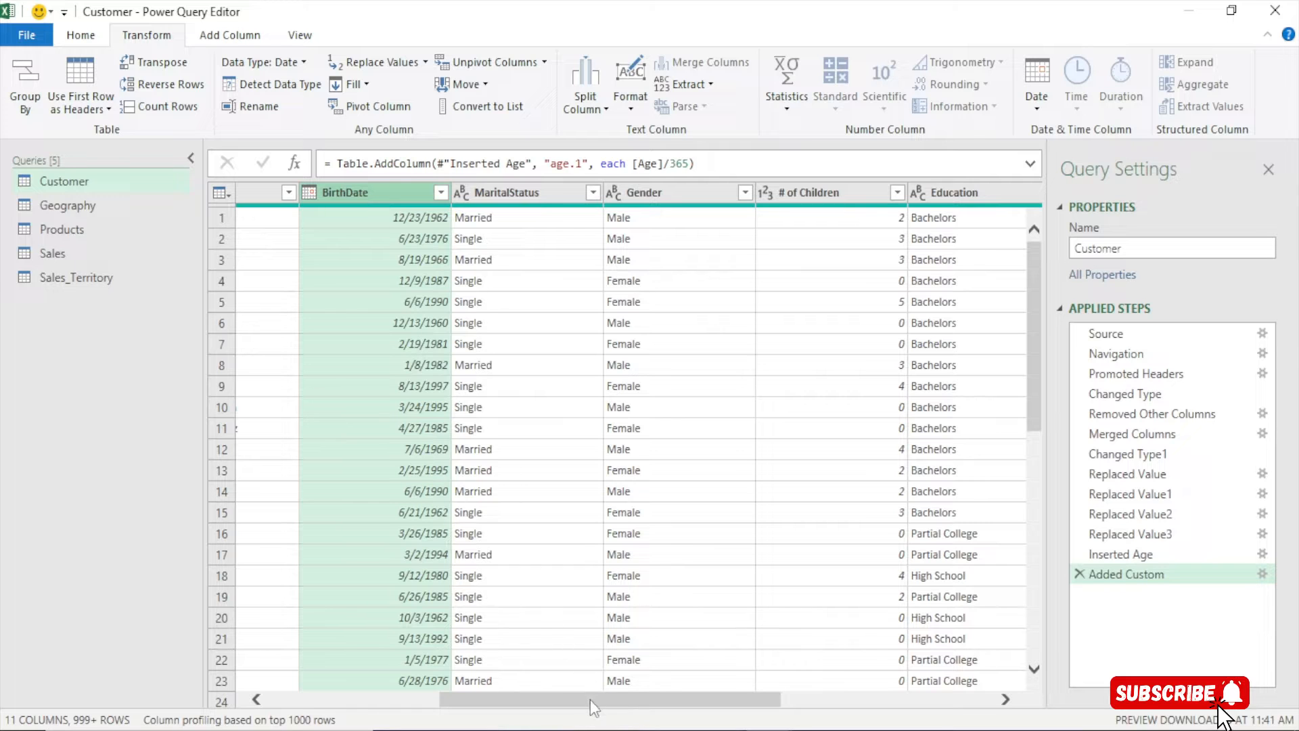
left_click_drag(590, 700, 928, 689)
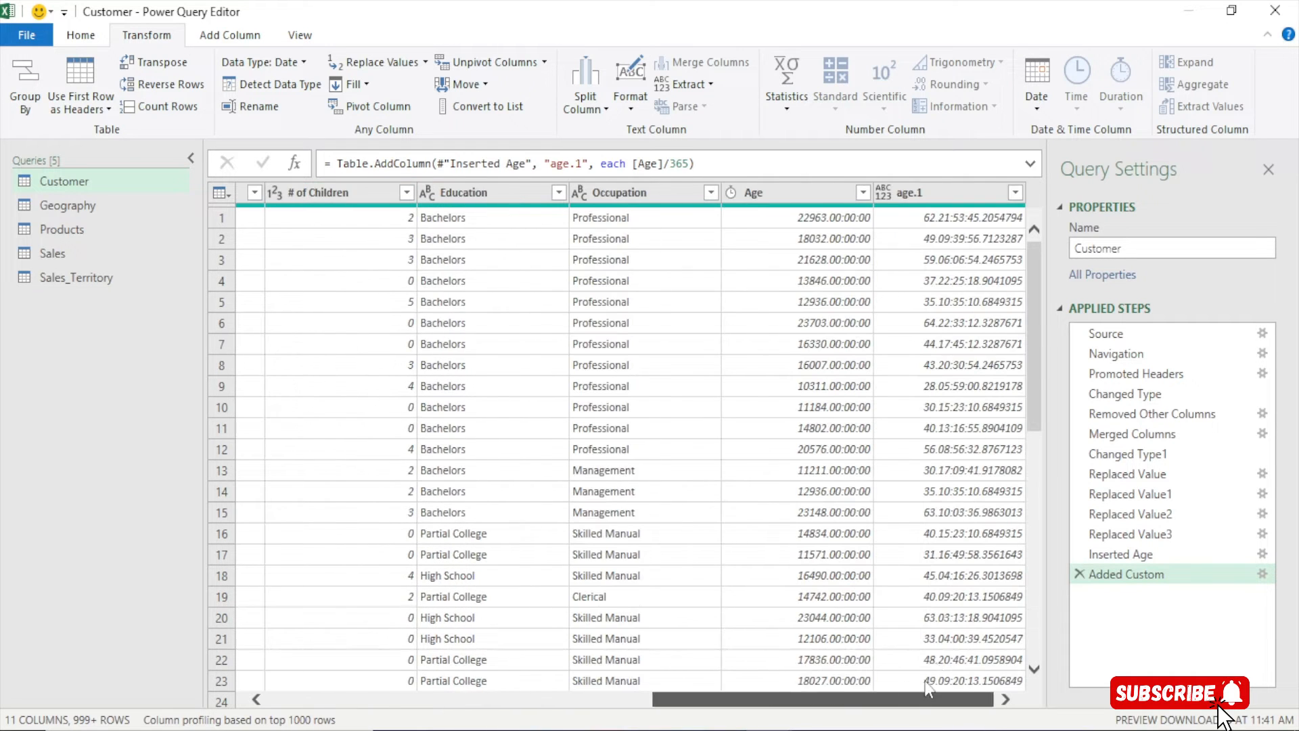
left_click(935, 196)
left_click(935, 213)
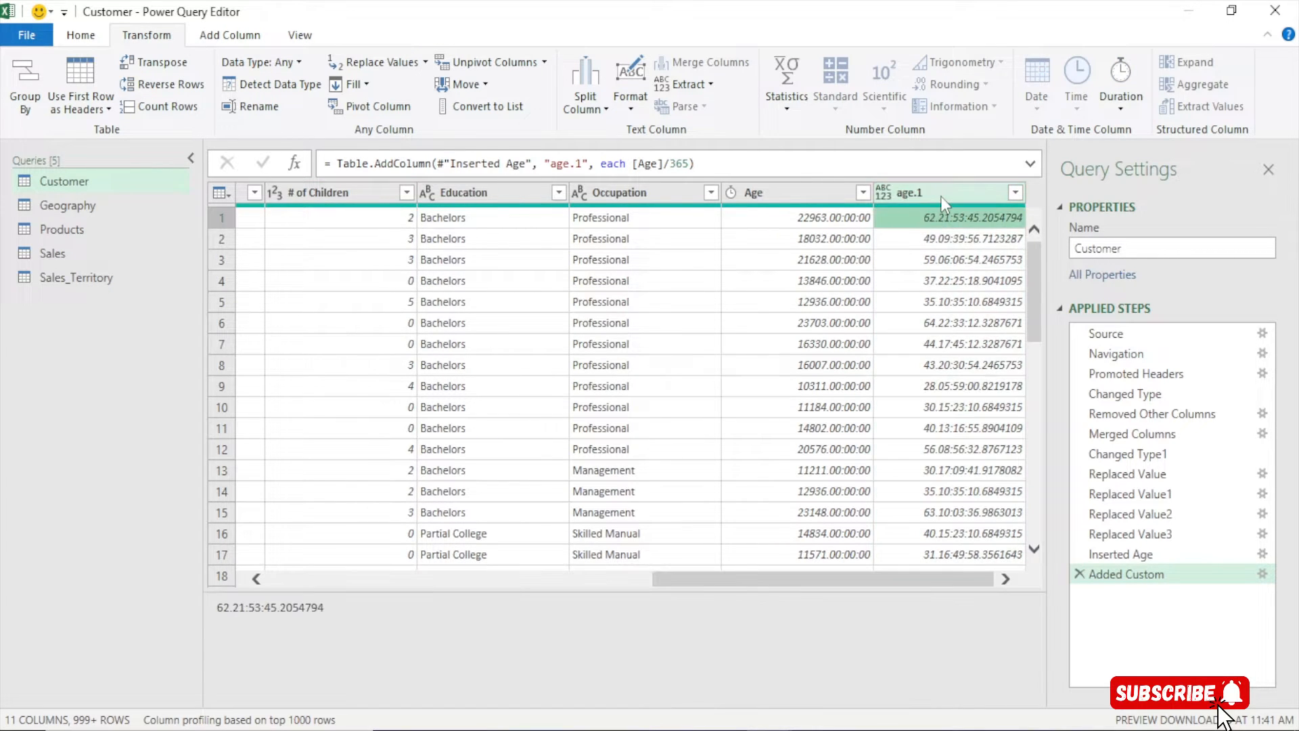
left_click(777, 188)
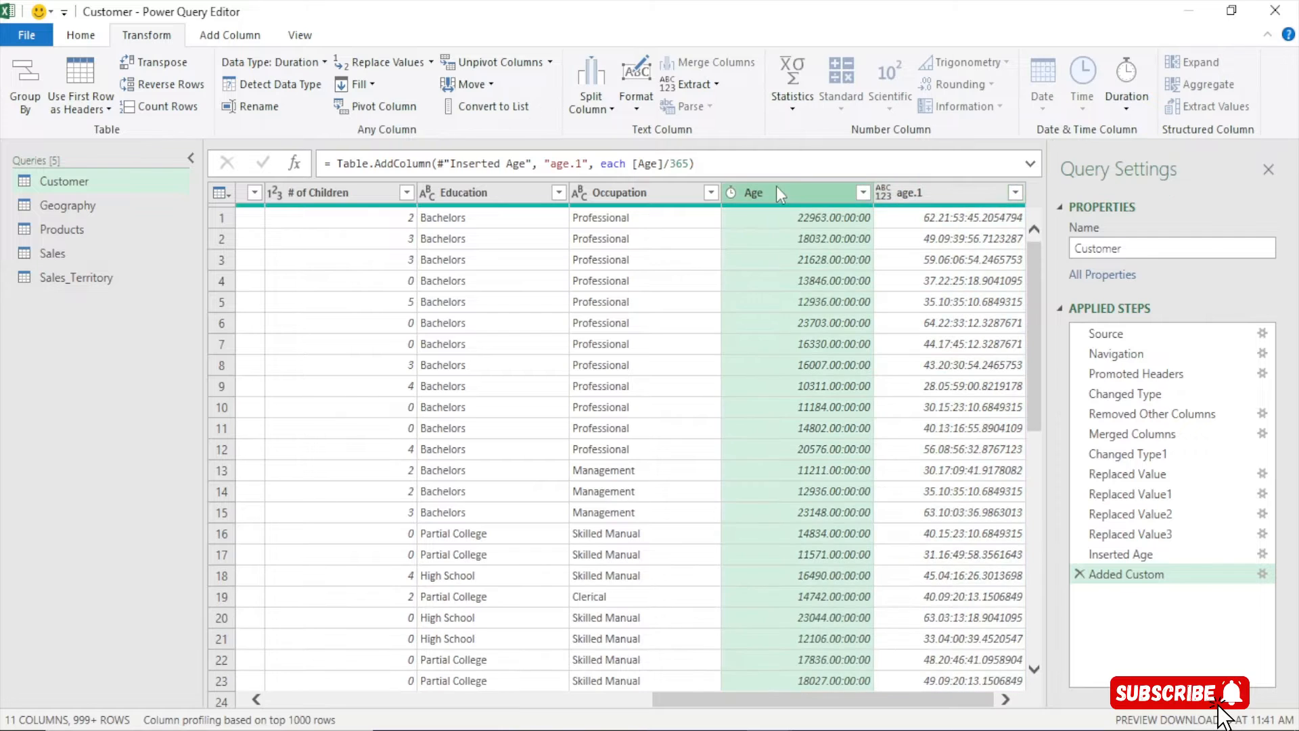
left_click(910, 195)
Change the age.1 column's data type to Decimal Number
right_click(916, 197)
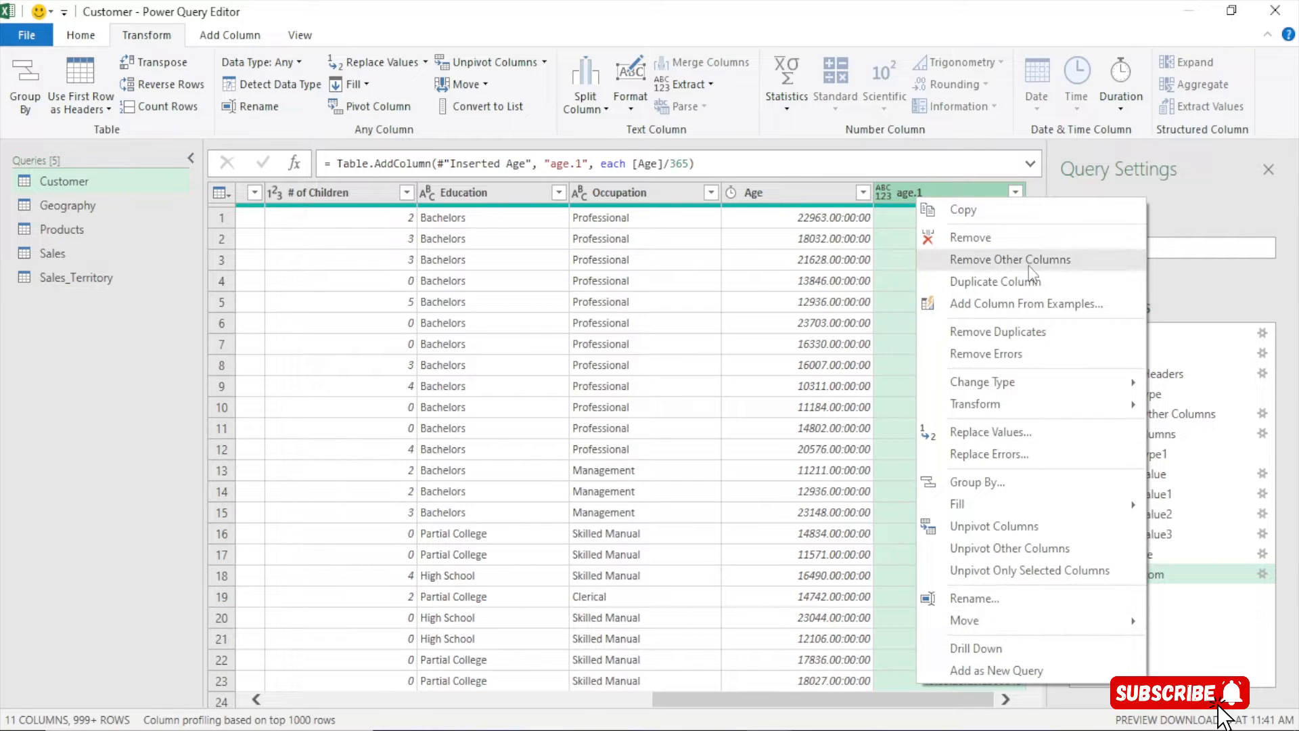
left_click(891, 188)
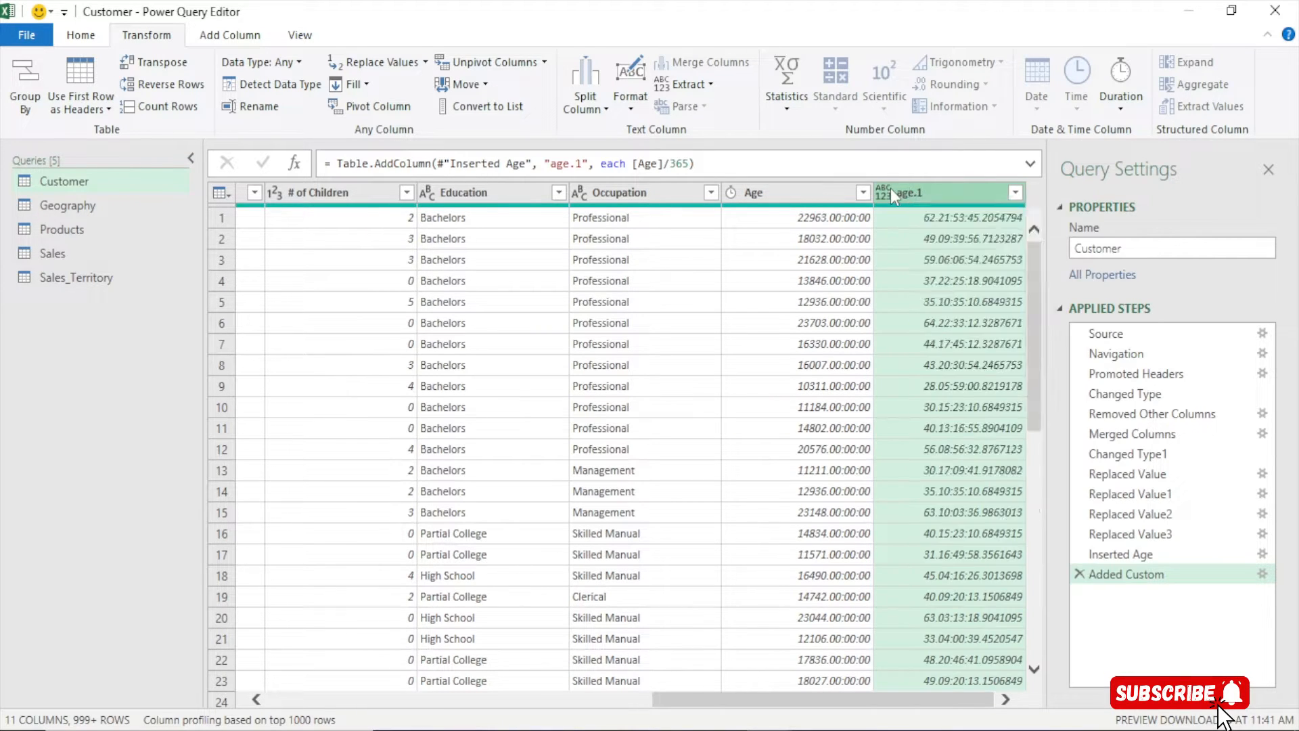
left_click(890, 188)
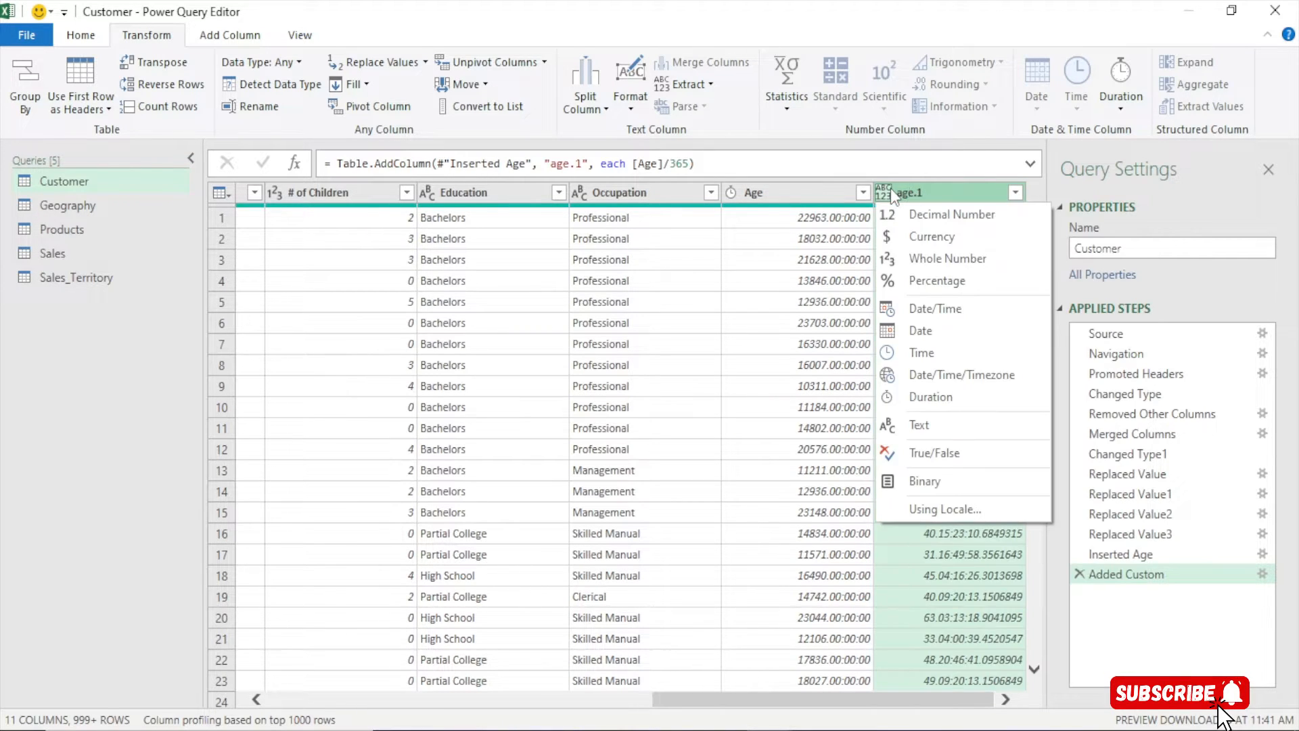
left_click(956, 215)
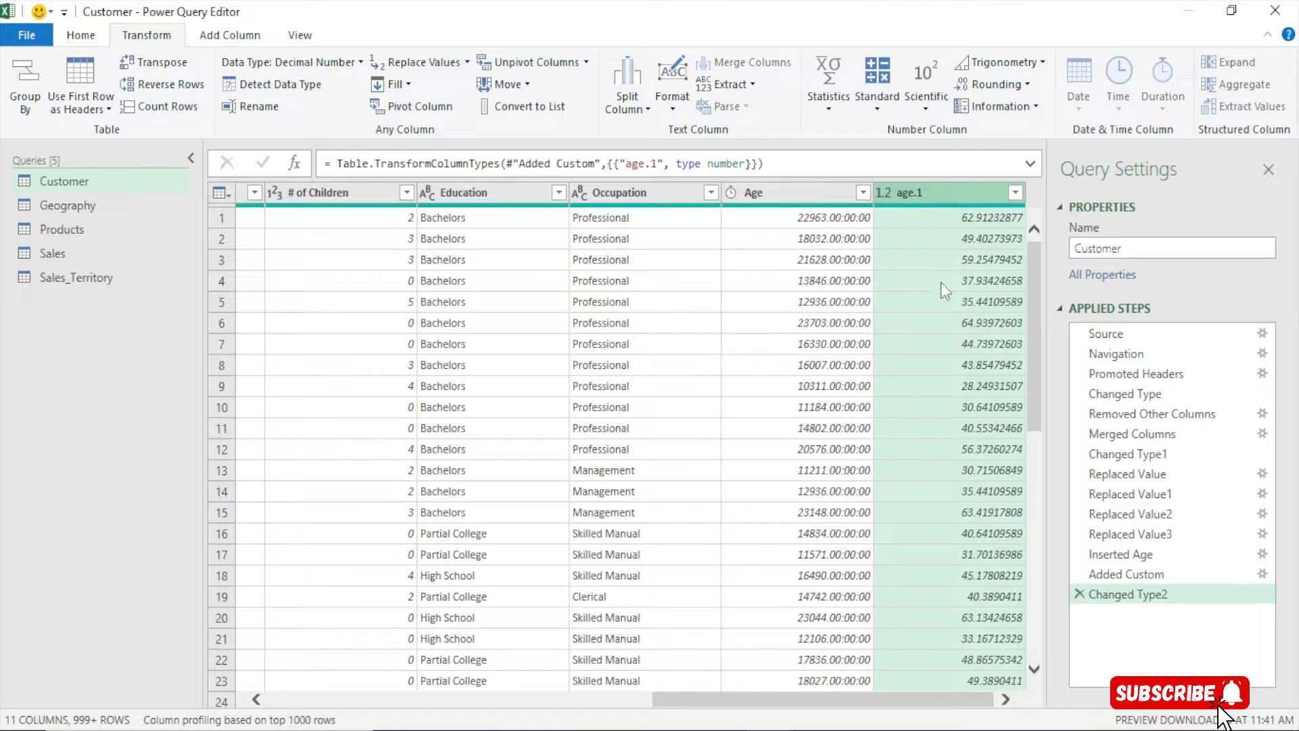
left_click(882, 193)
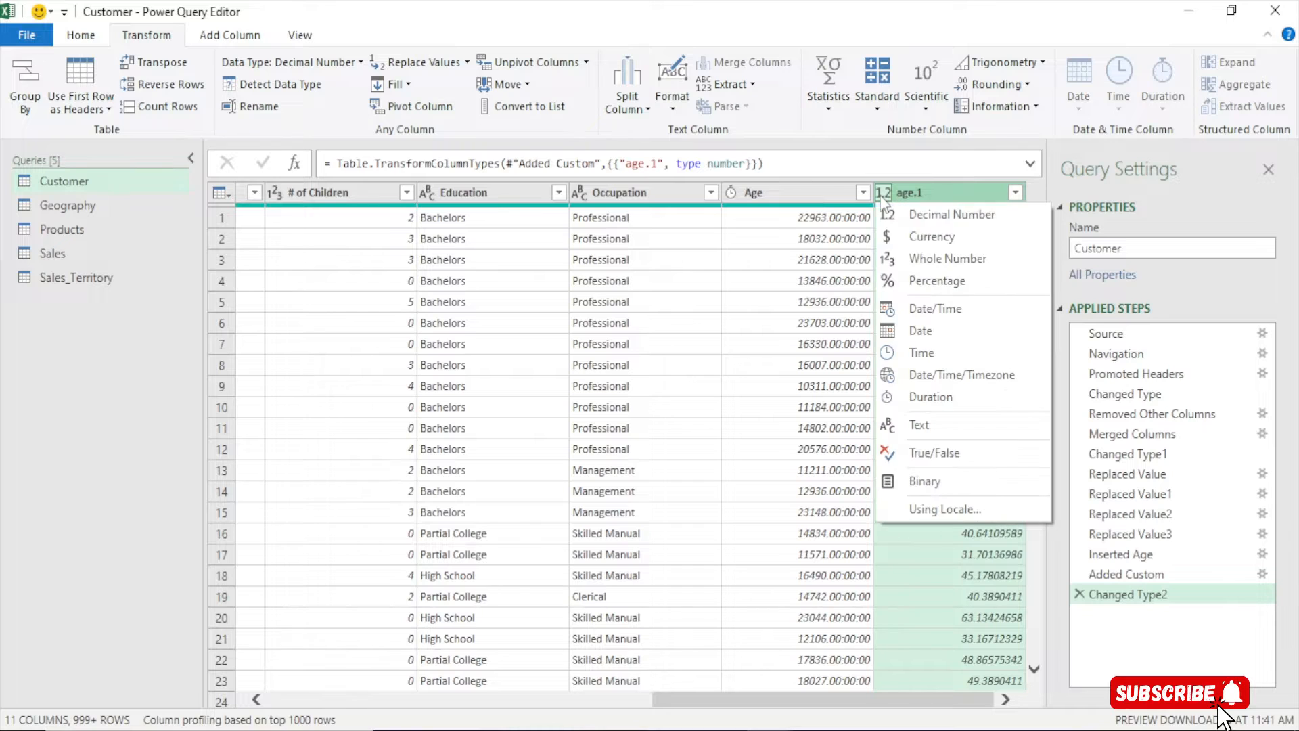
left_click(957, 207)
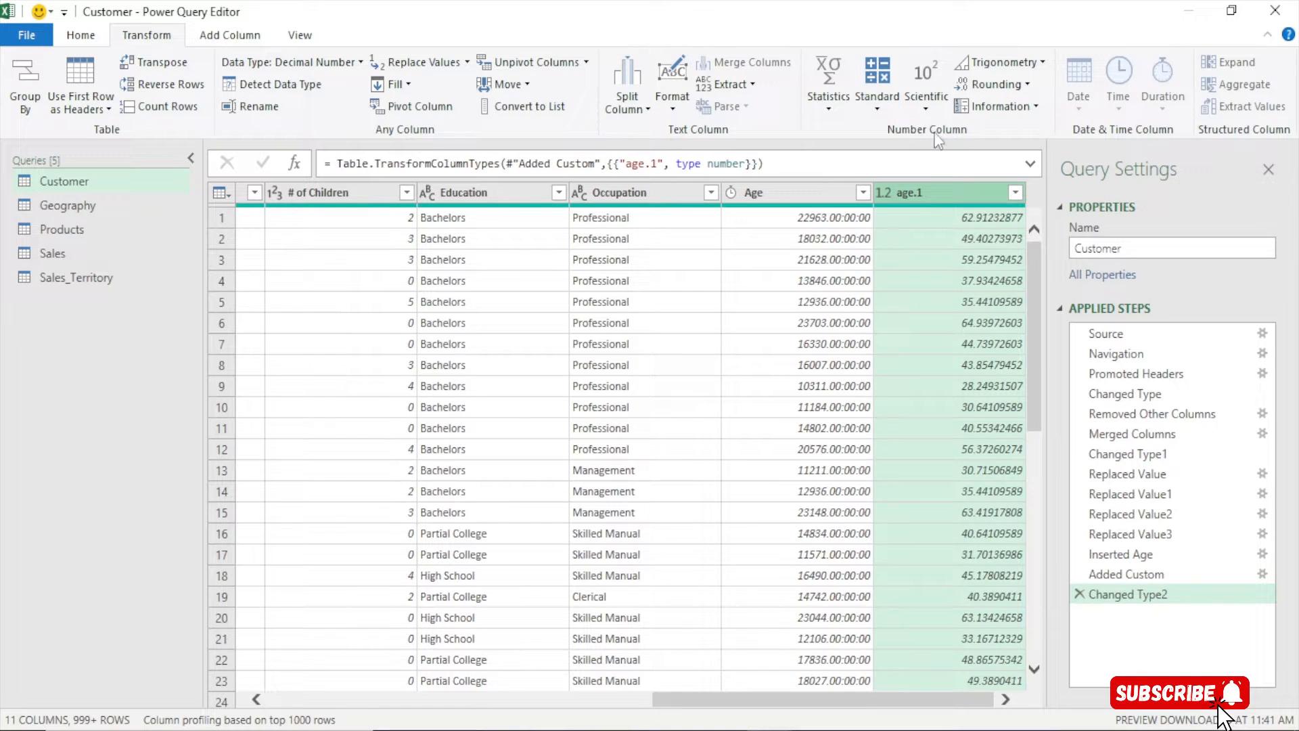
left_click(1028, 86)
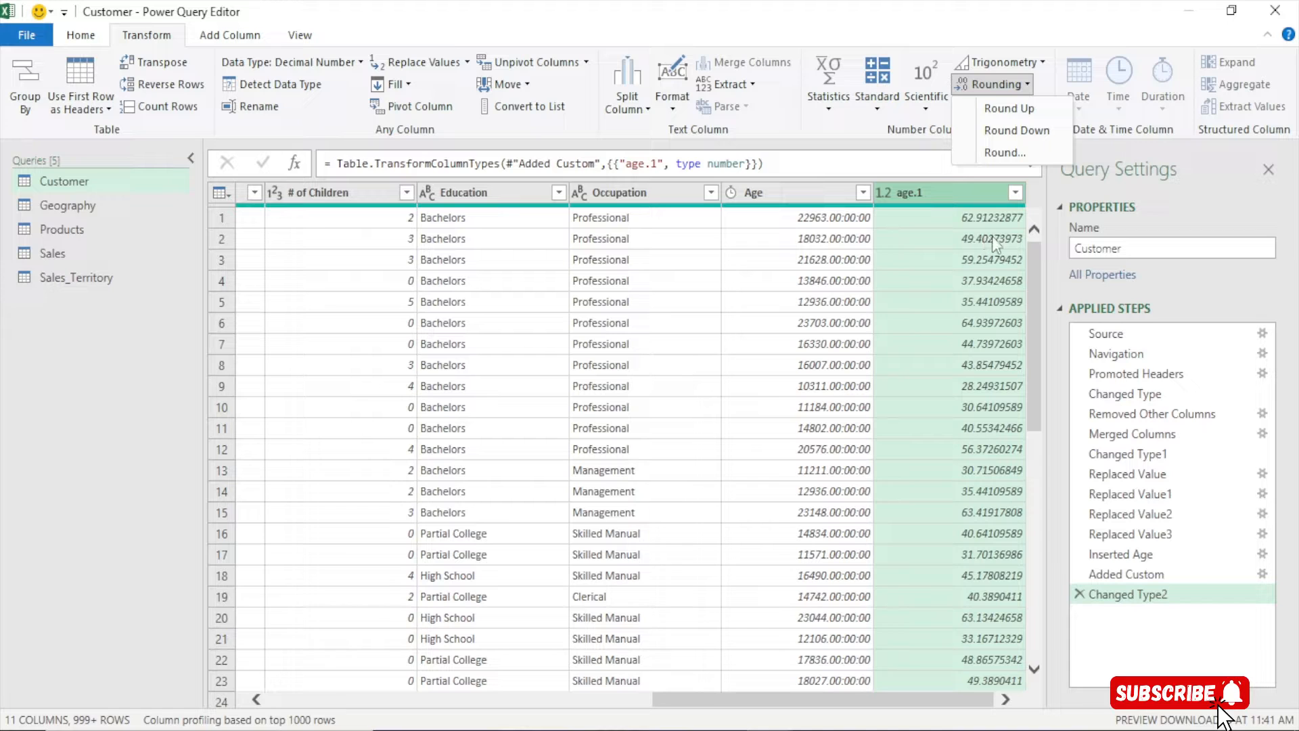
Round age.1 down to whole years and rename it 'Customer Age'
left_click(1016, 132)
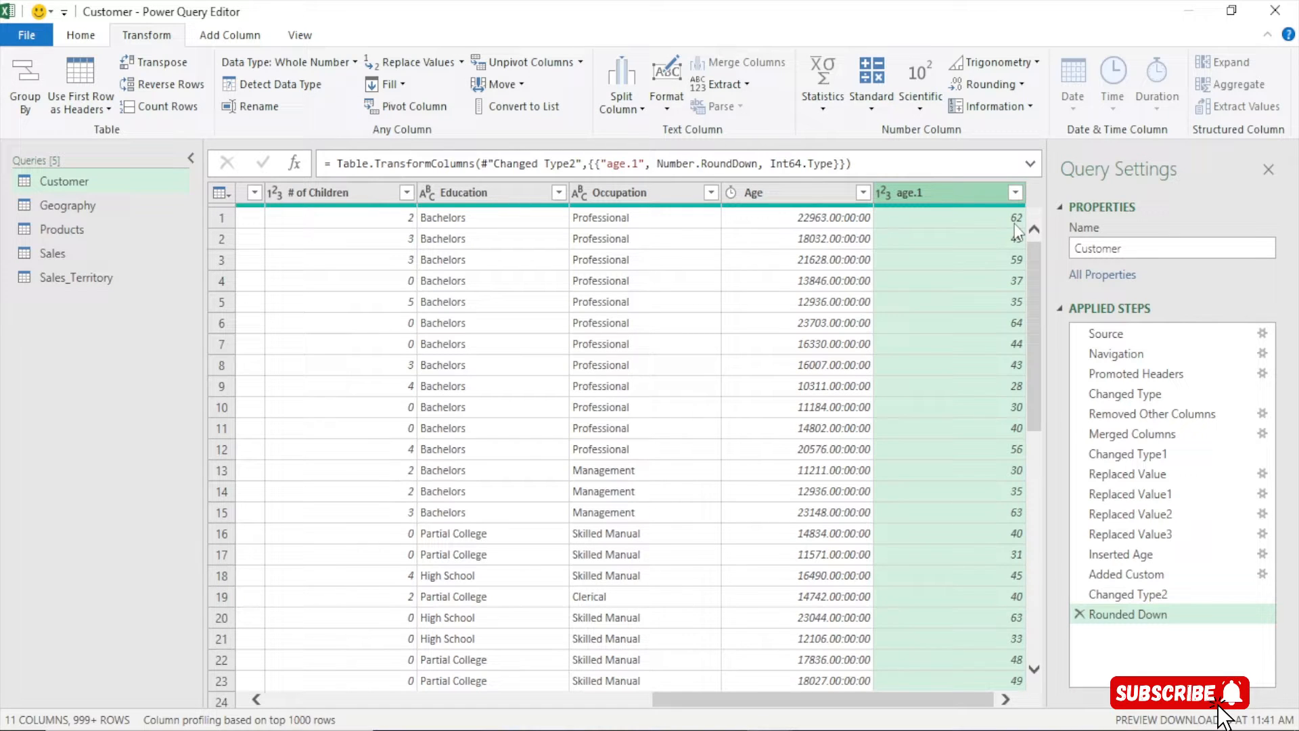
double_click(936, 193)
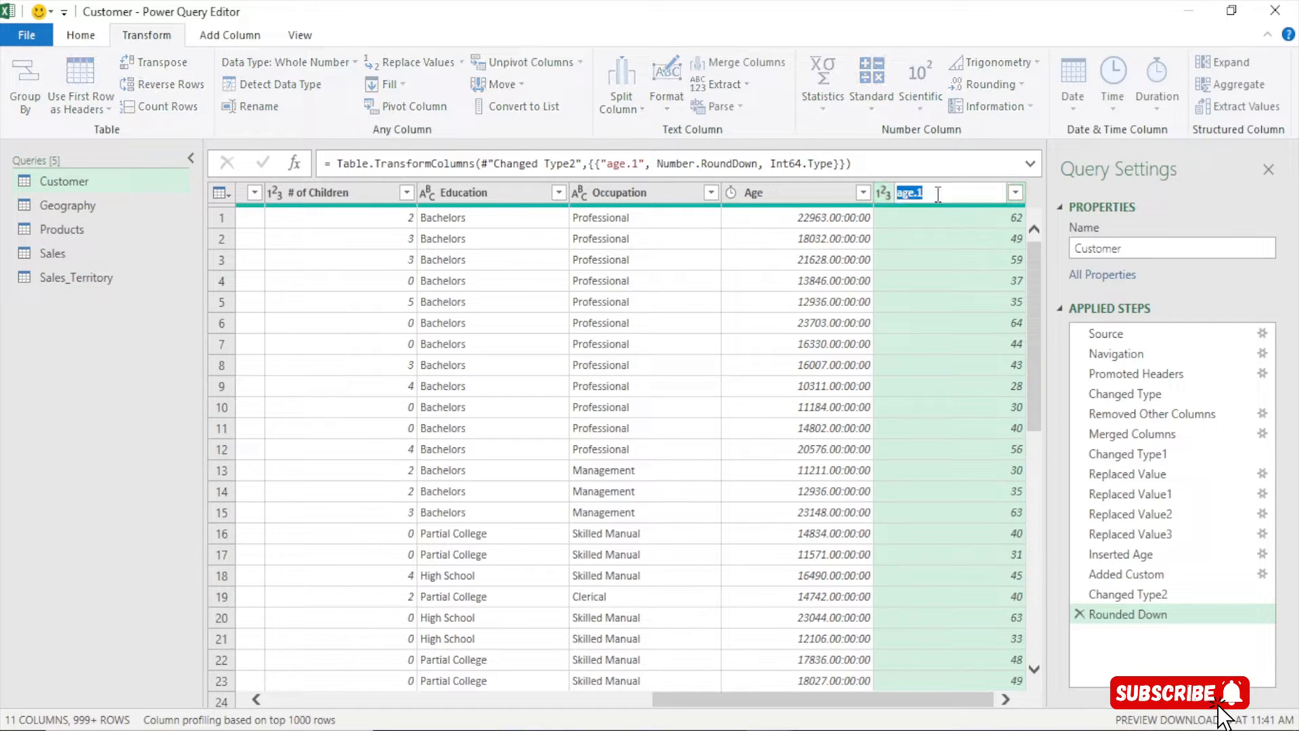
type("Customer Age")
key("Return")
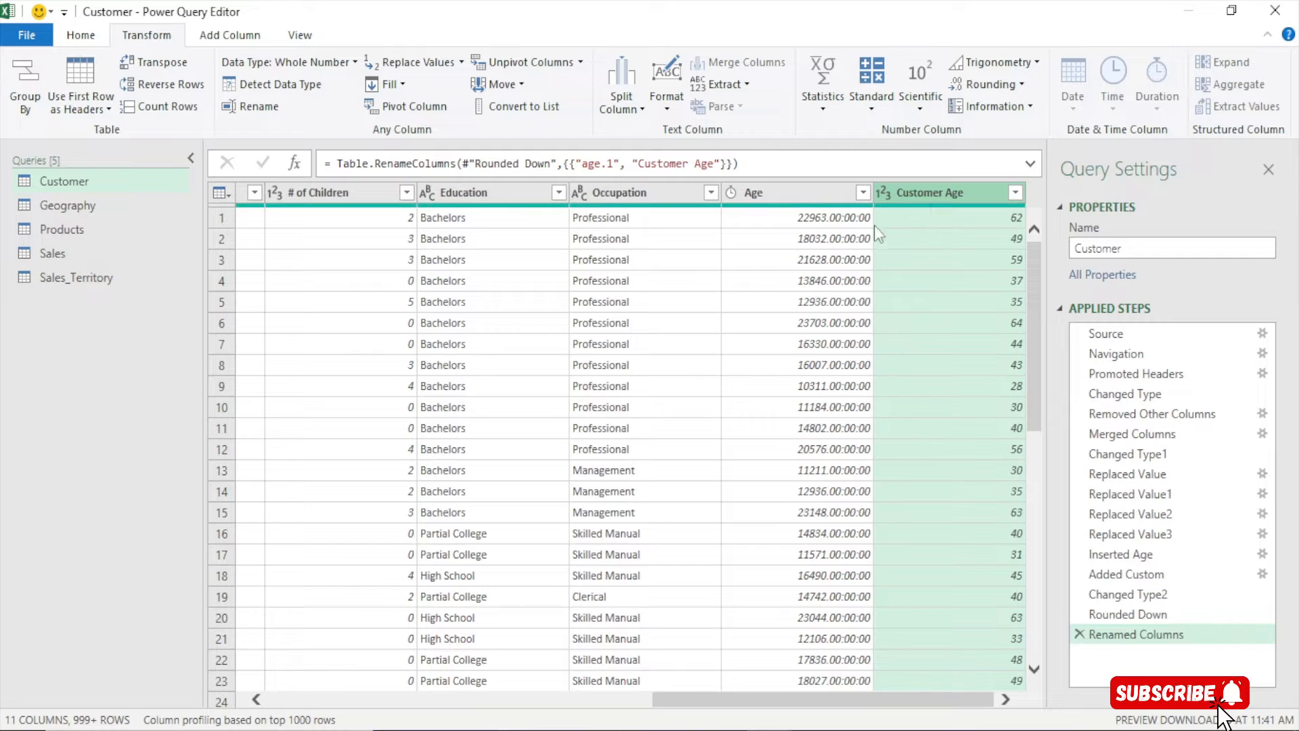
Remove the original Age column from the Customer query
left_click(800, 198)
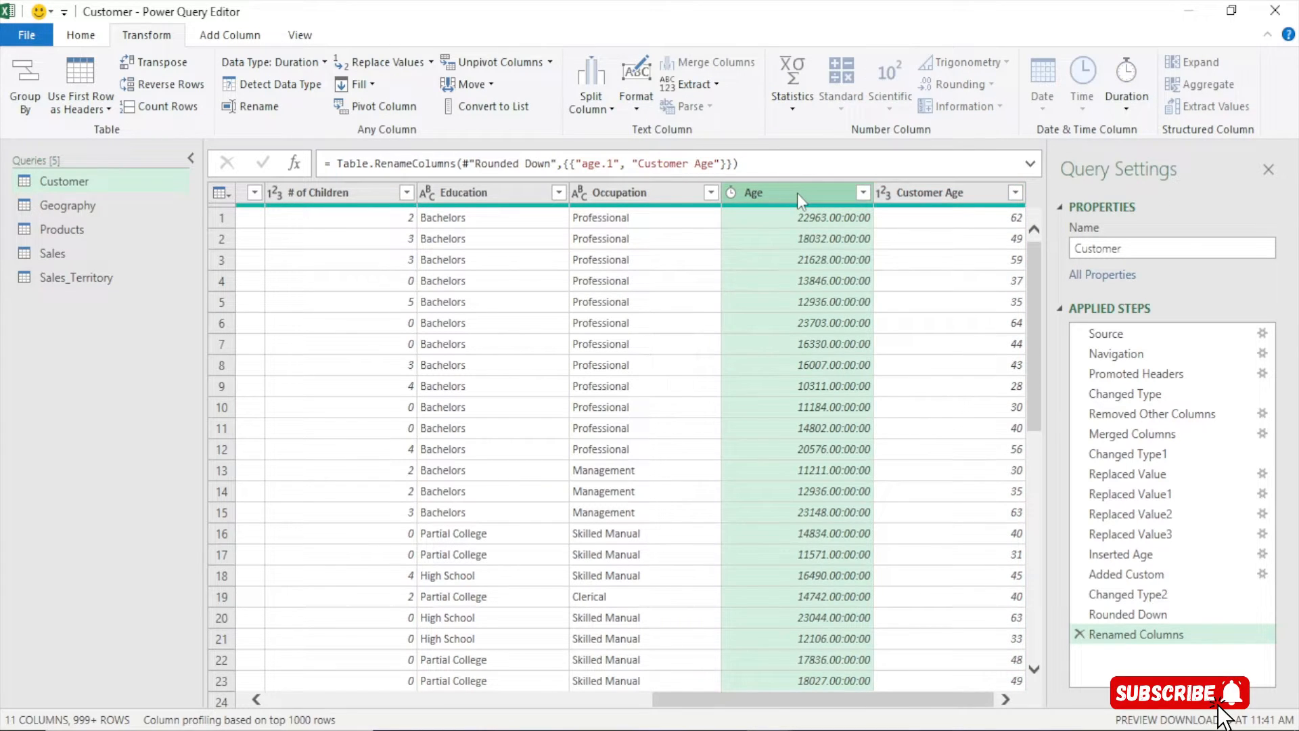
right_click(797, 193)
left_click(828, 230)
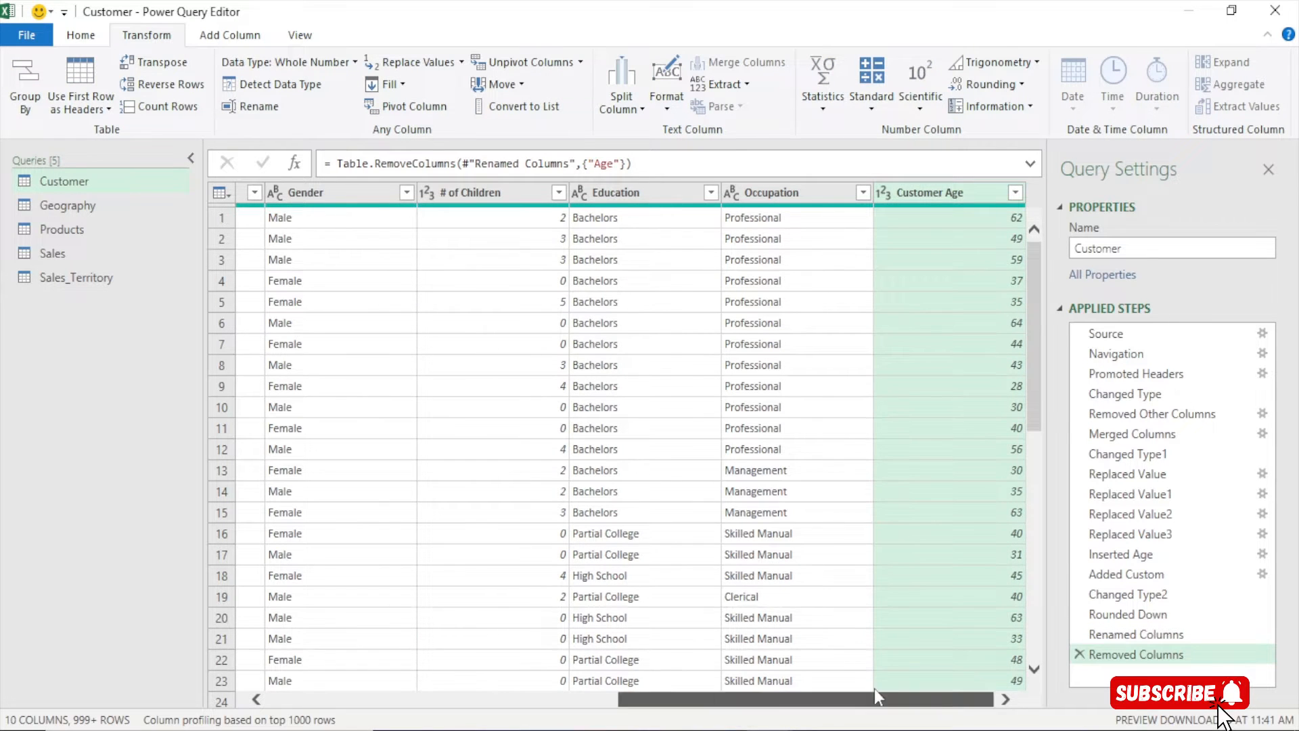
left_click_drag(874, 696, 920, 680)
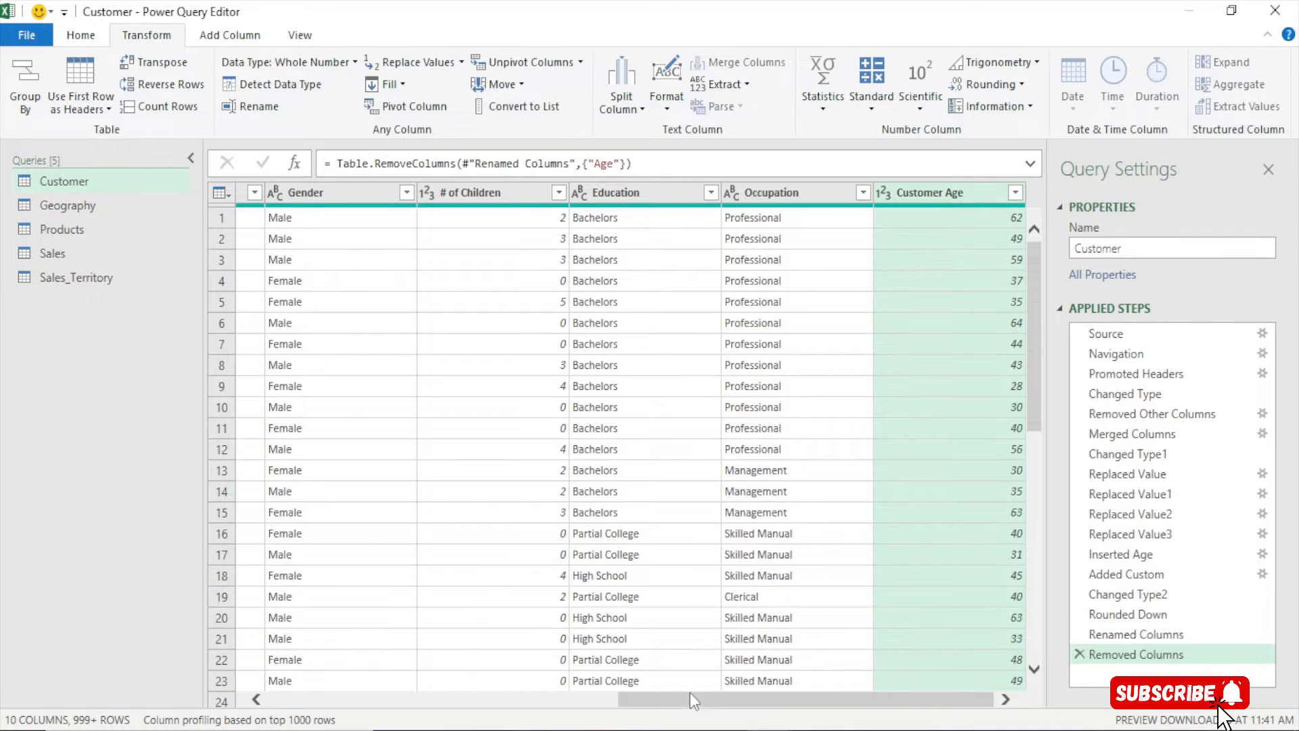
left_click_drag(689, 692, 278, 660)
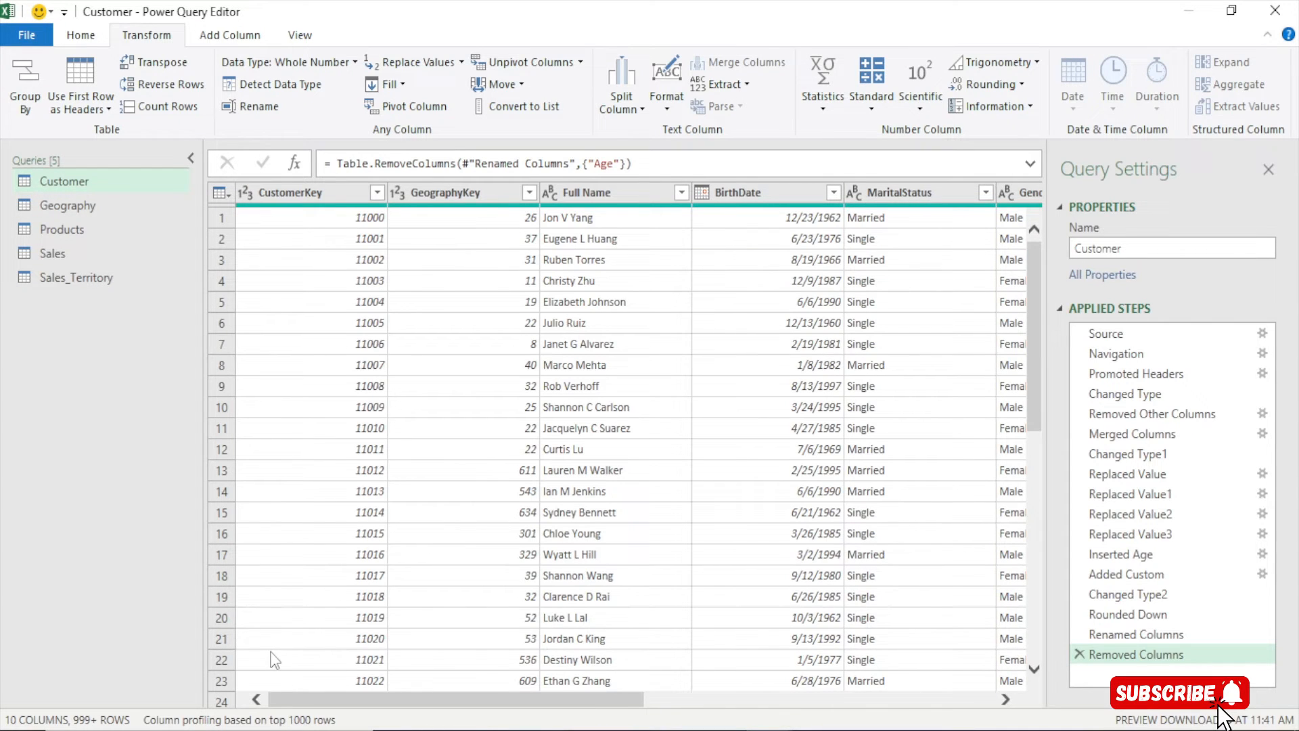
Keep only GeographyKey, City, CountryRegionName and SalesTerritoryKey in the Geography query
left_click(44, 213)
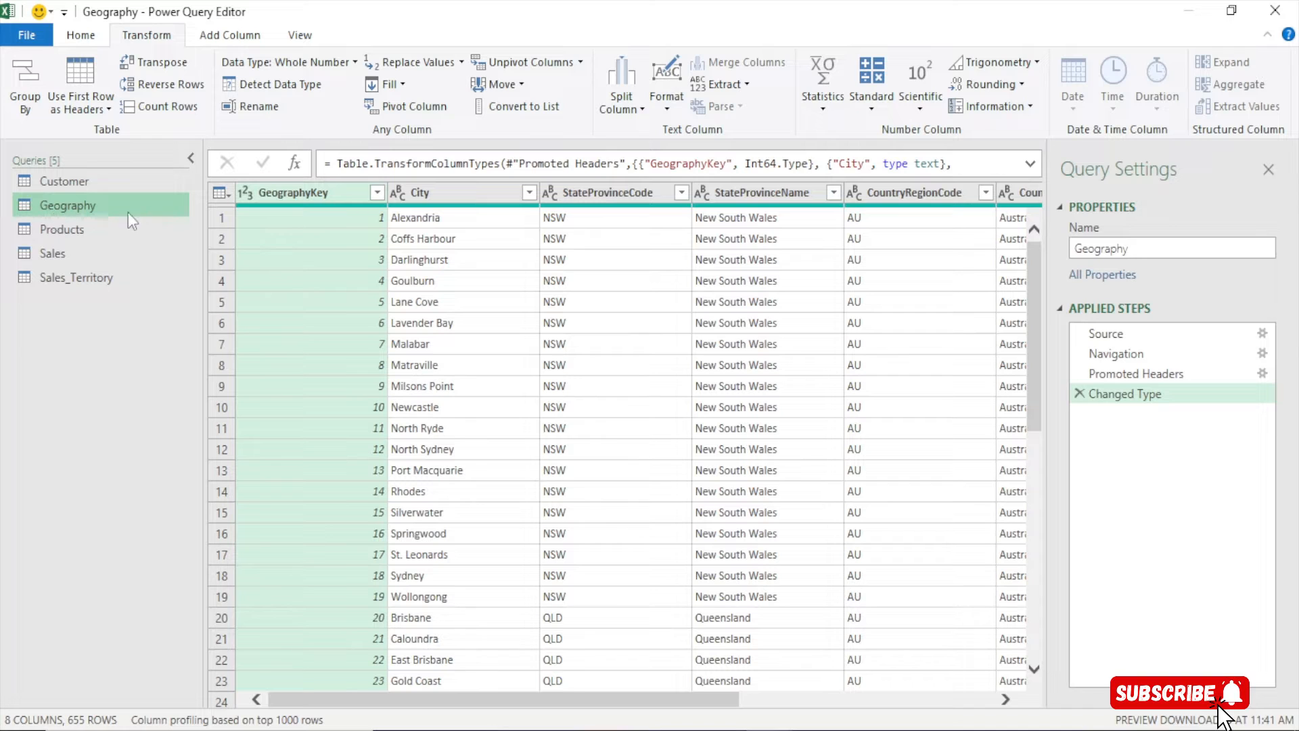
left_click(87, 31)
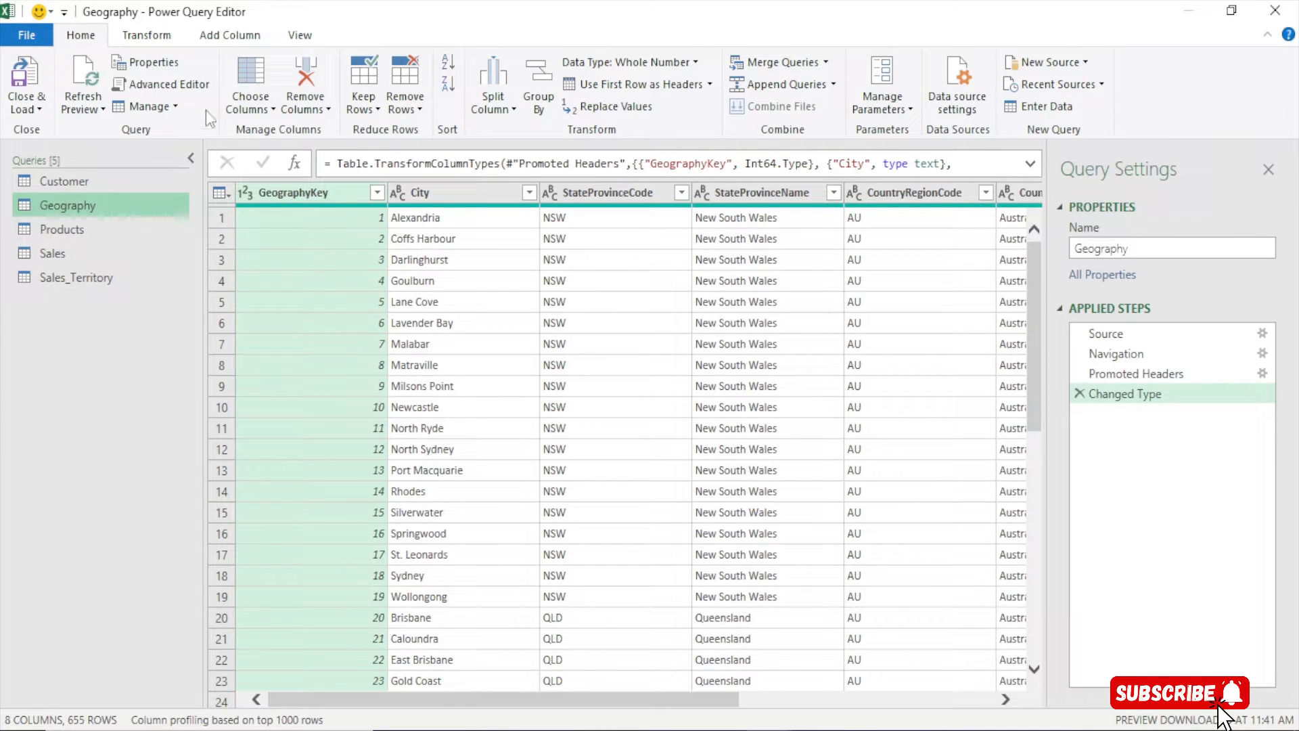
left_click(252, 88)
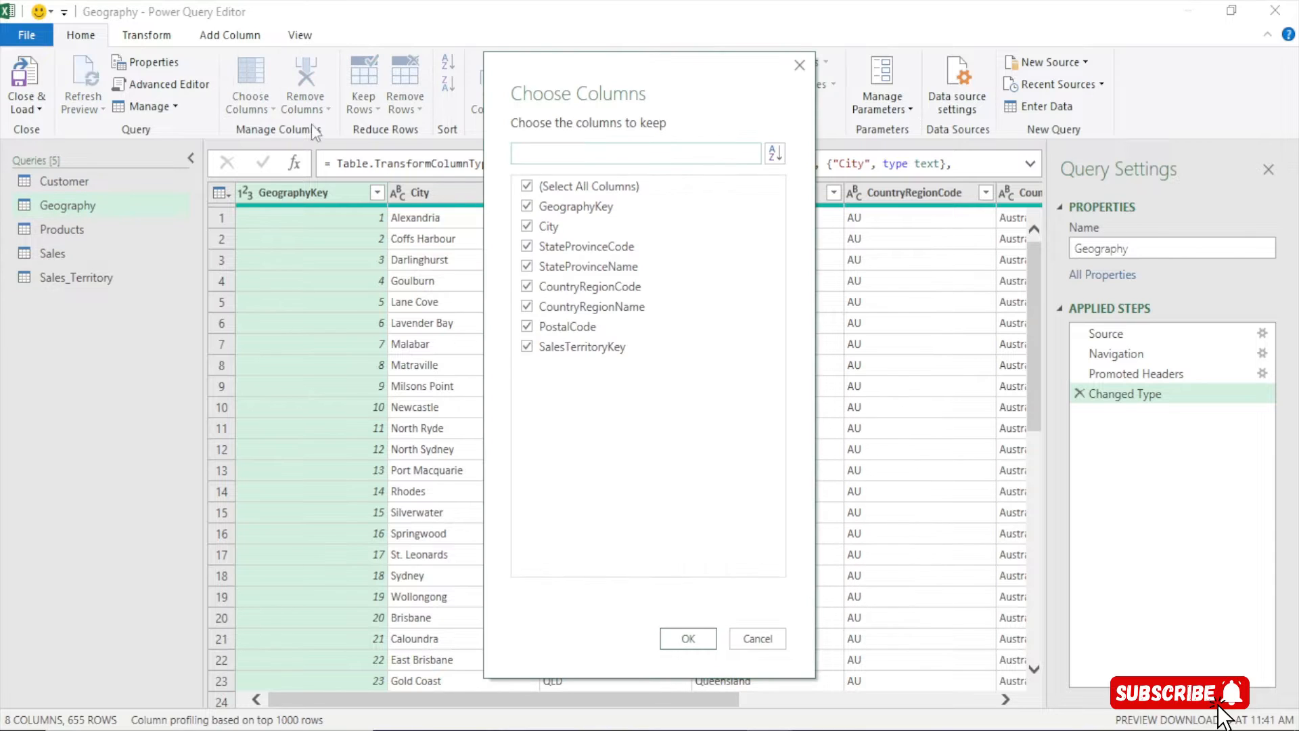
left_click(574, 186)
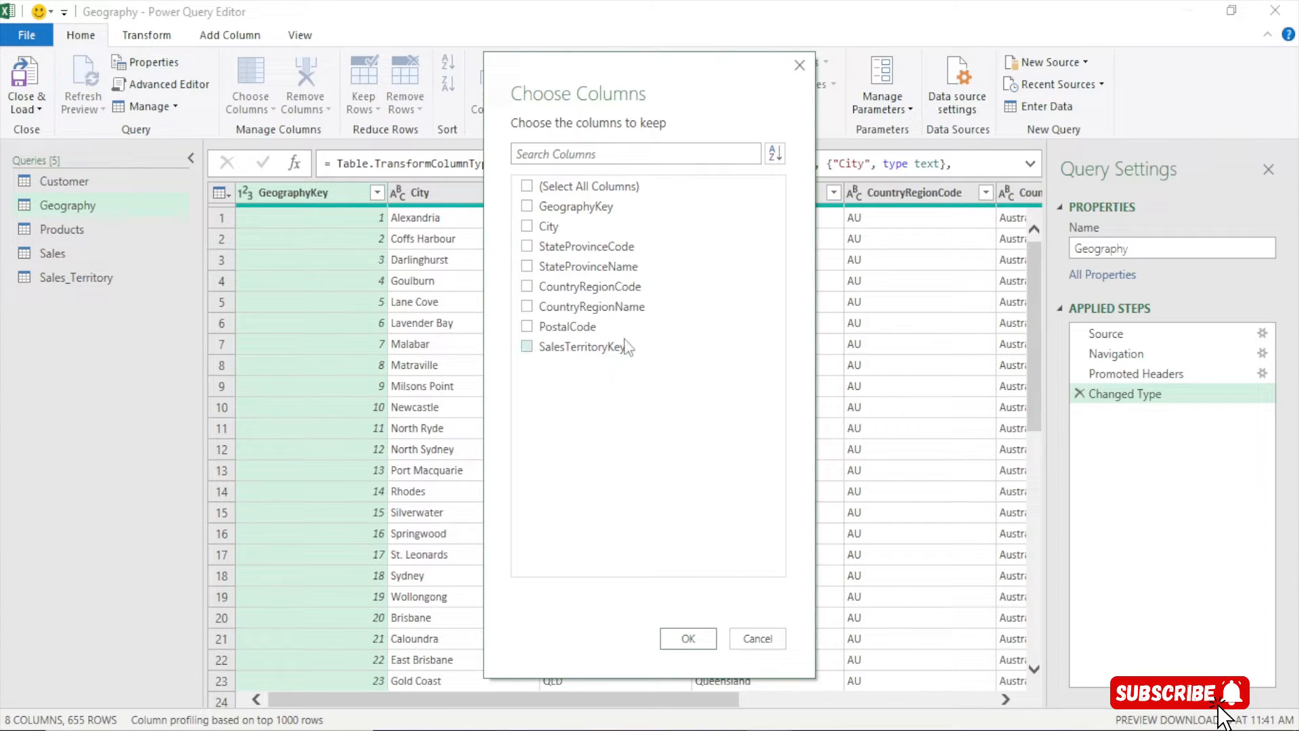
left_click(527, 207)
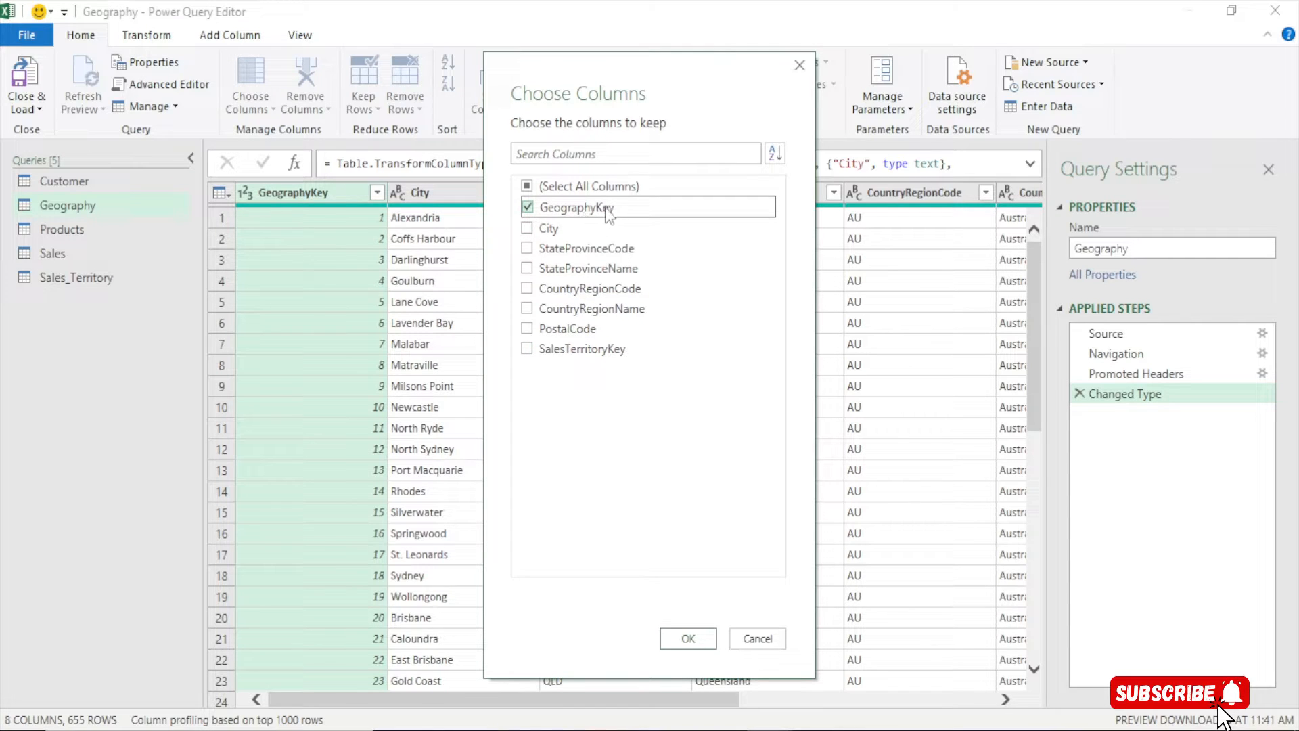
left_click(527, 228)
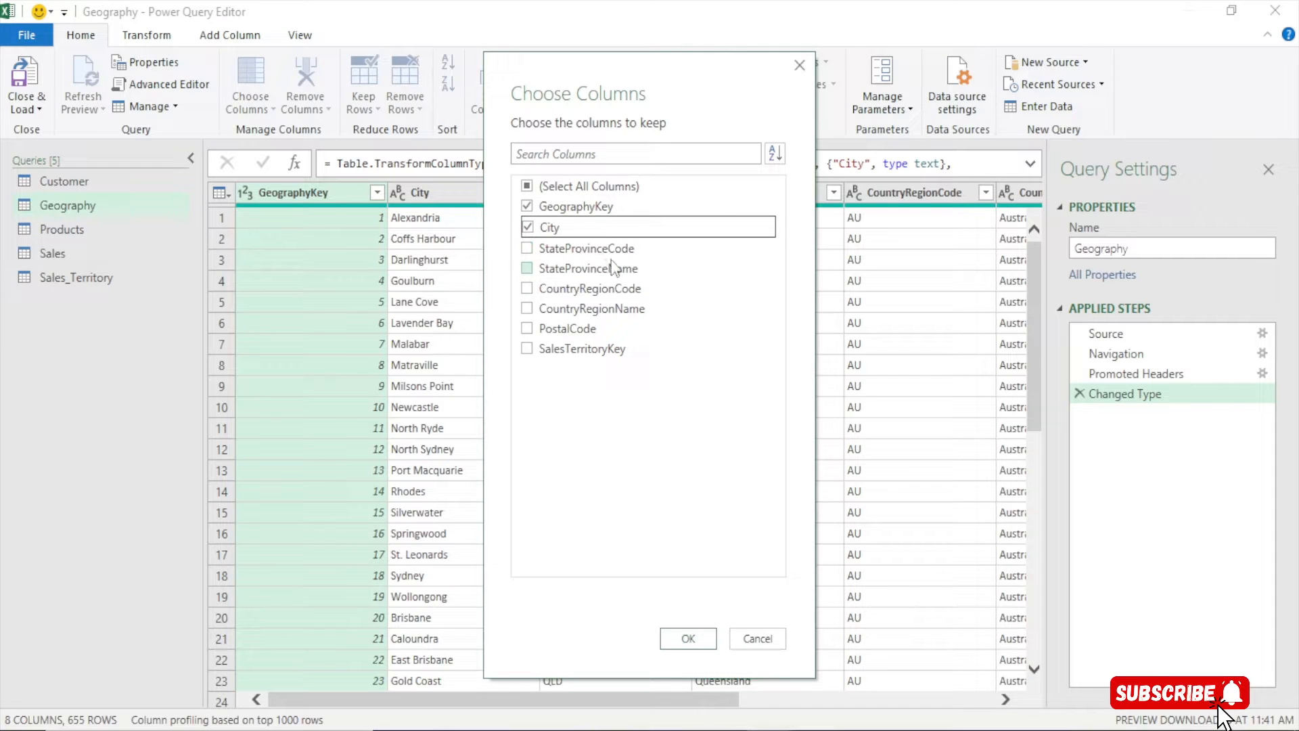
left_click(527, 309)
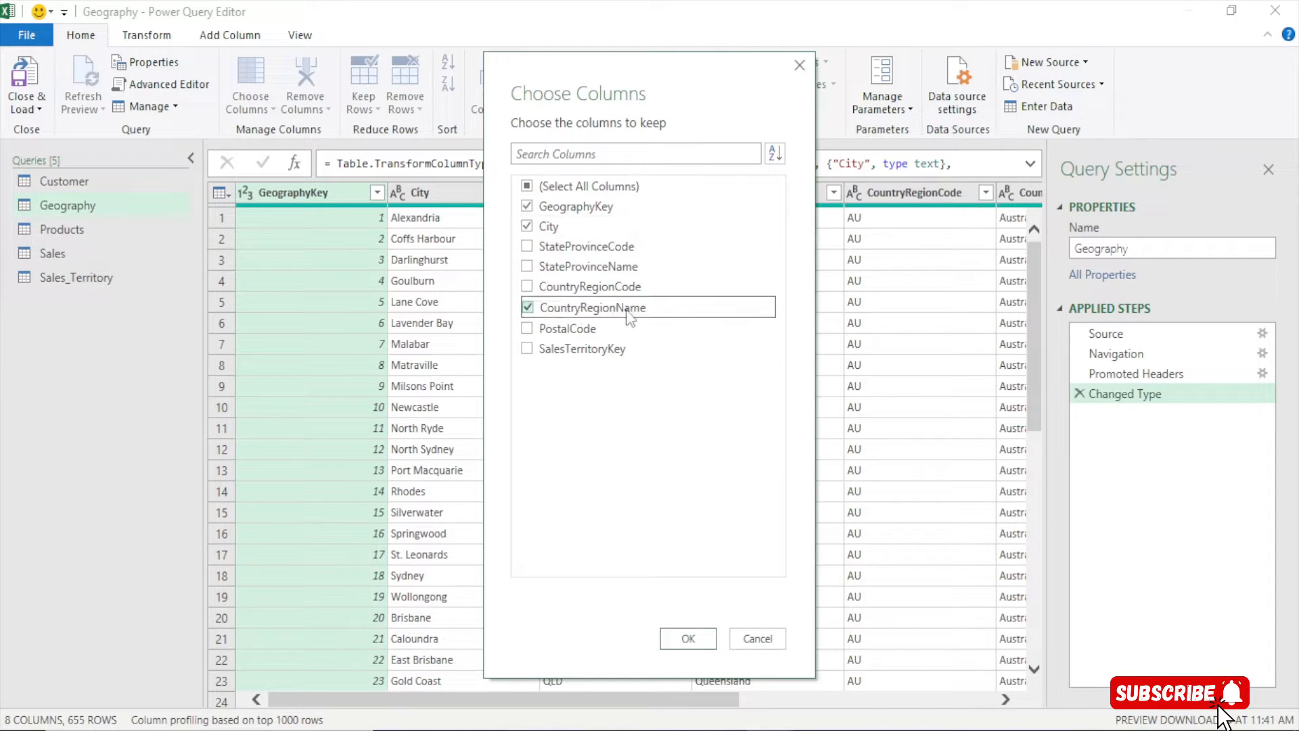
left_click(527, 349)
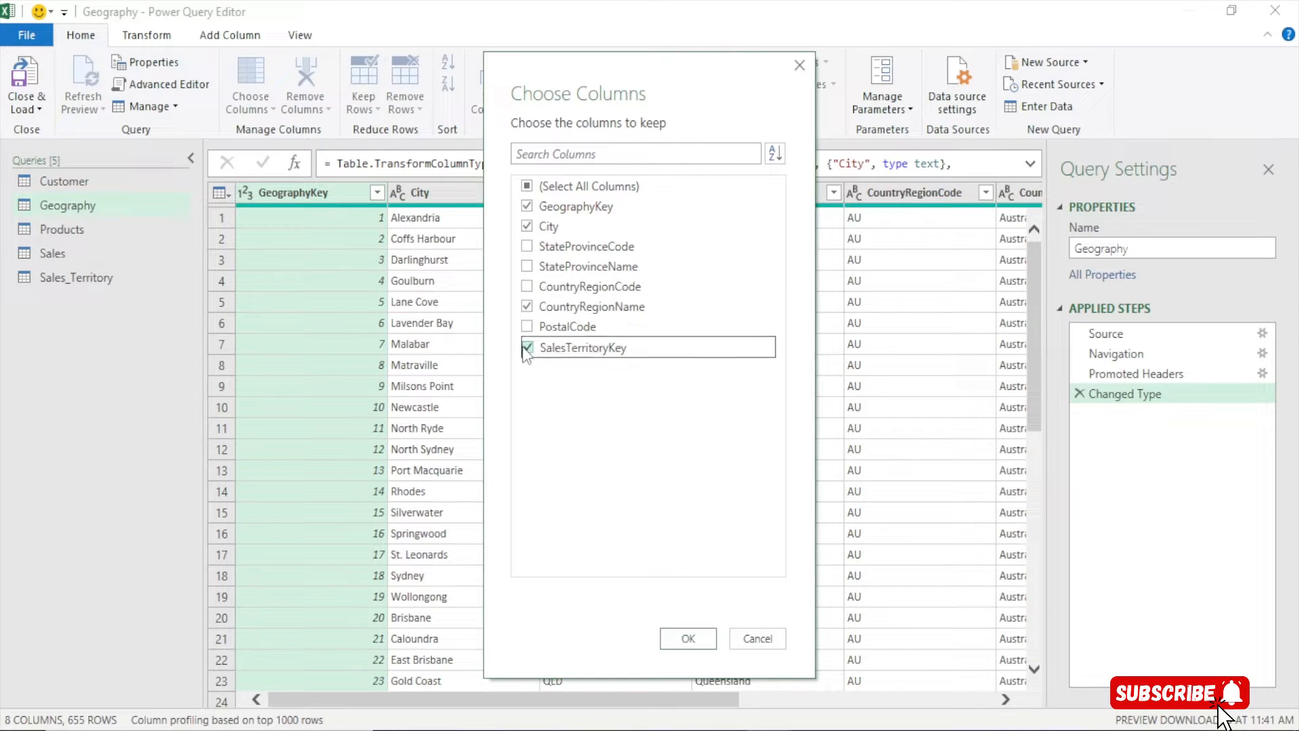
left_click(679, 643)
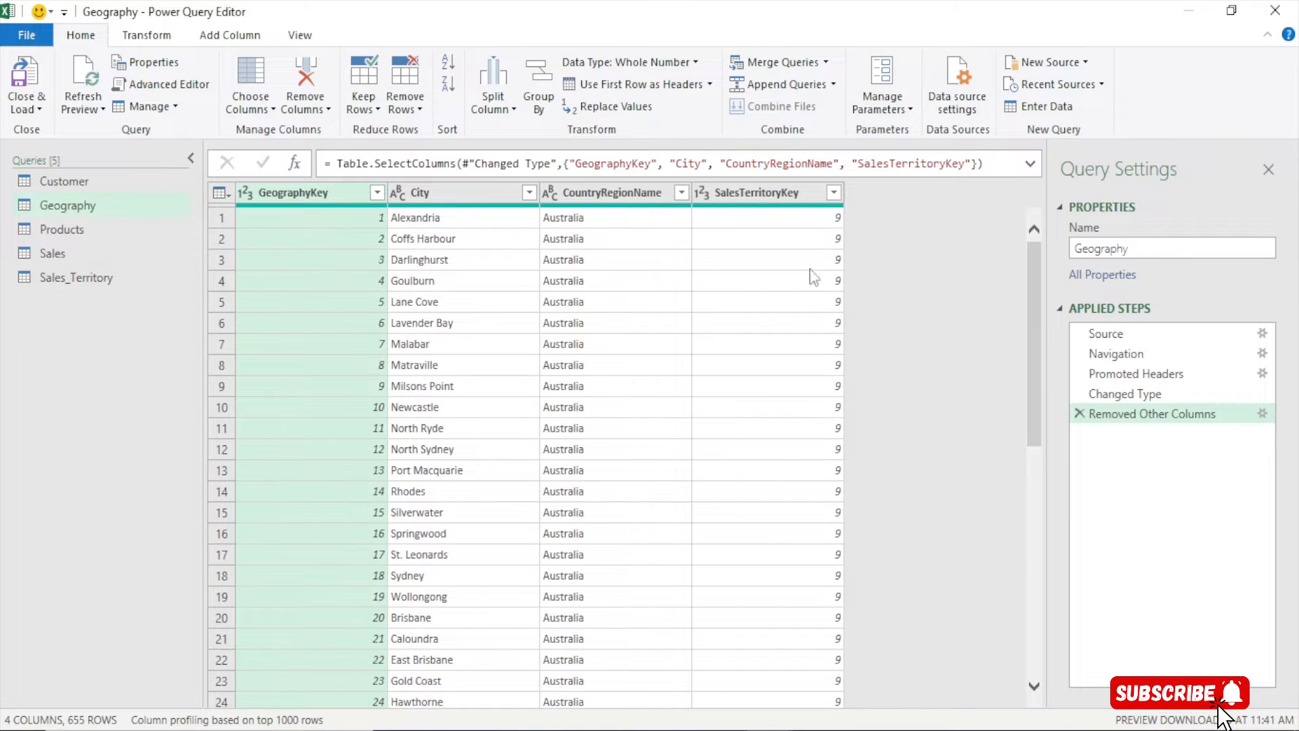
Rename the CountryRegionName column to 'Country'
double_click(622, 193)
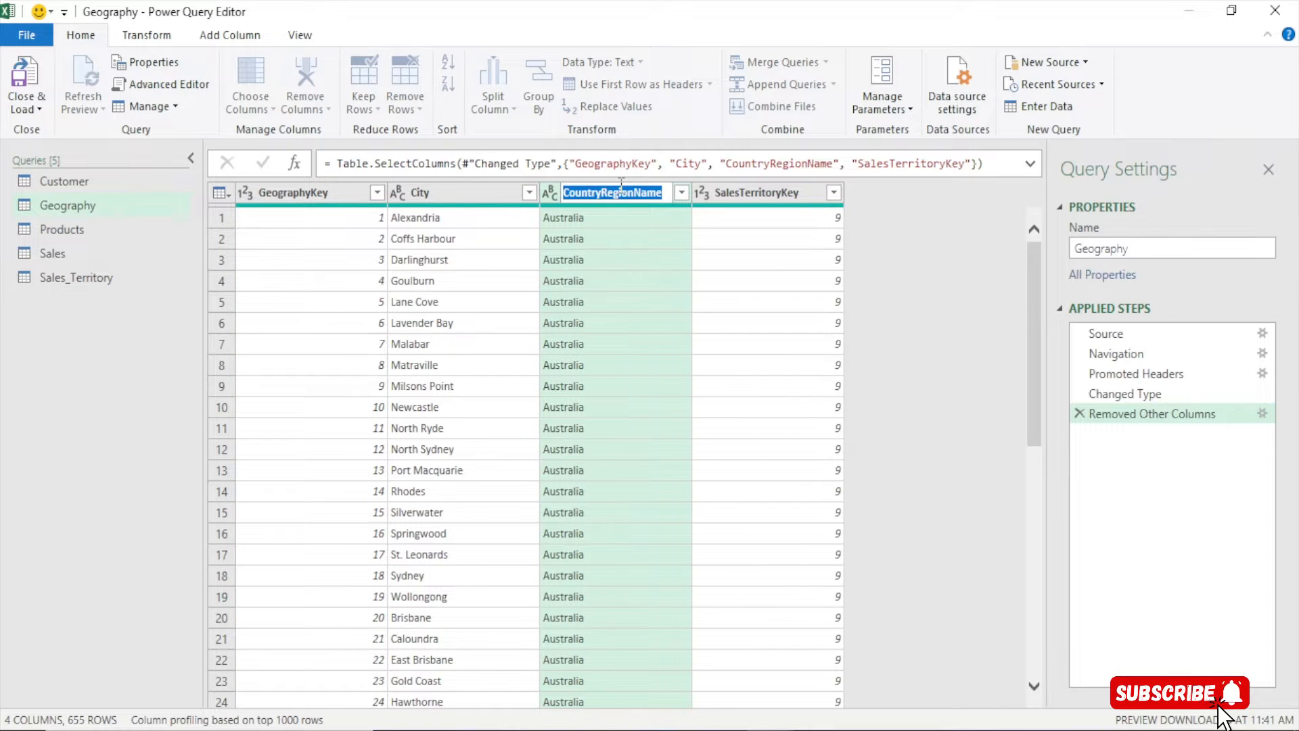
type("Country")
key("Return")
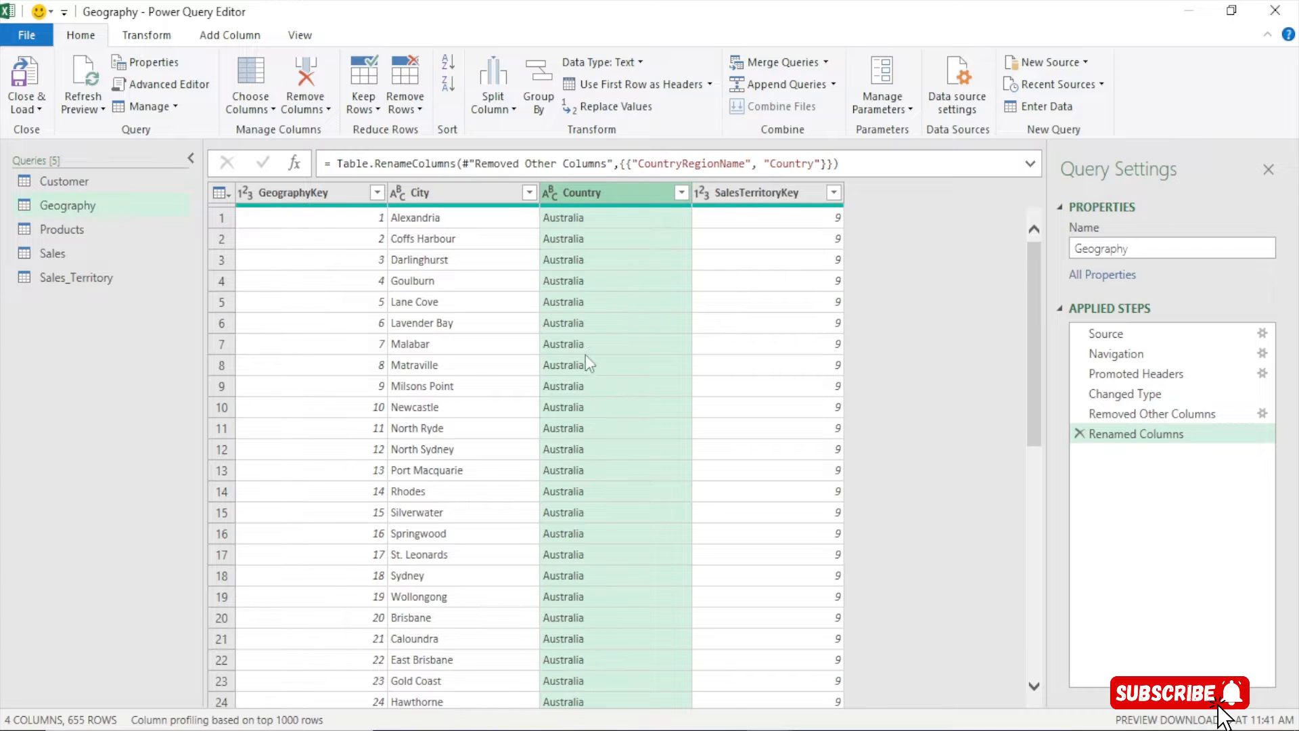
left_click(54, 245)
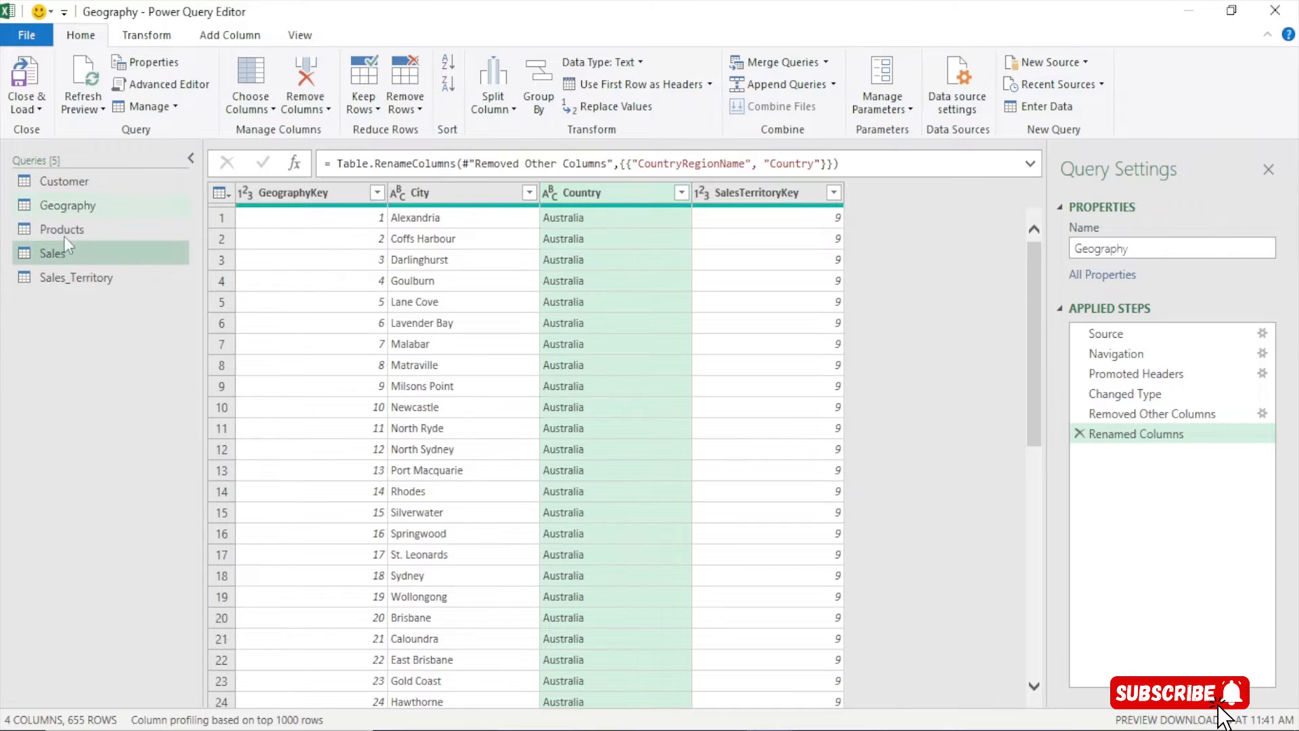
Remove the ProductAlternateKey column from the Products query
left_click(80, 230)
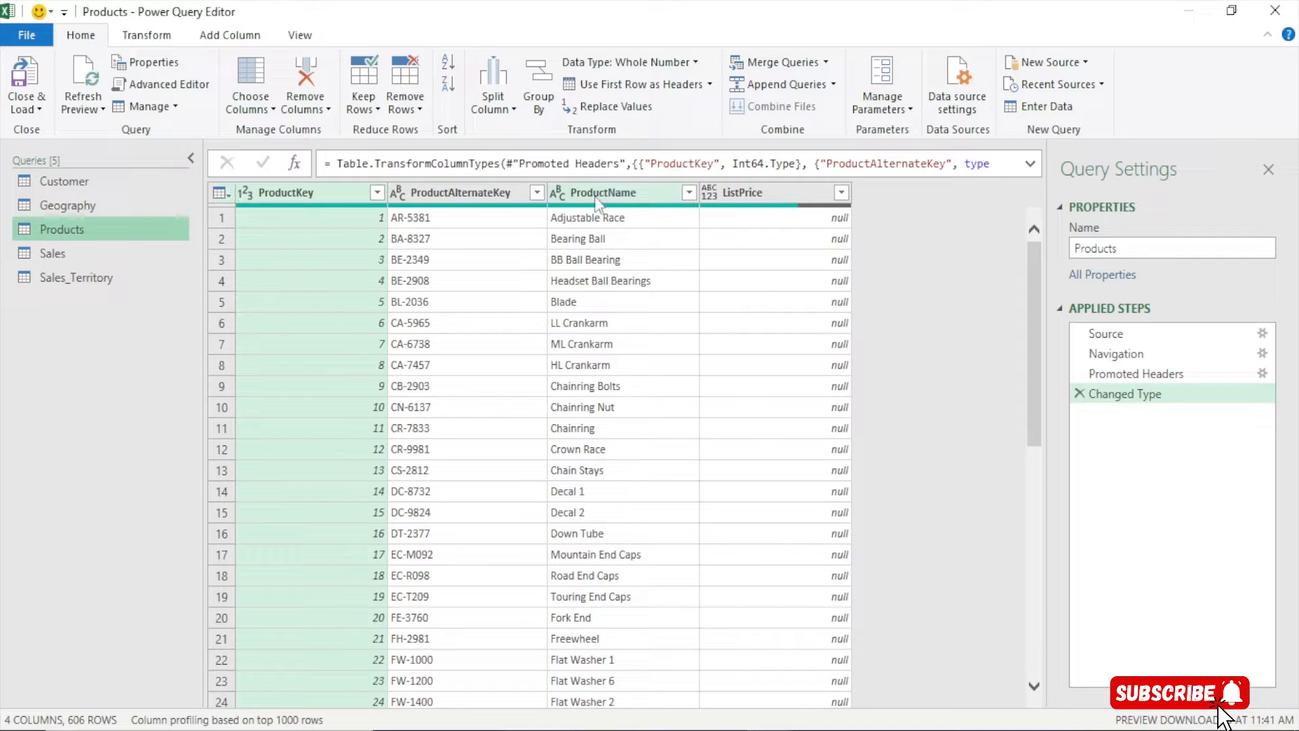
left_click(465, 193)
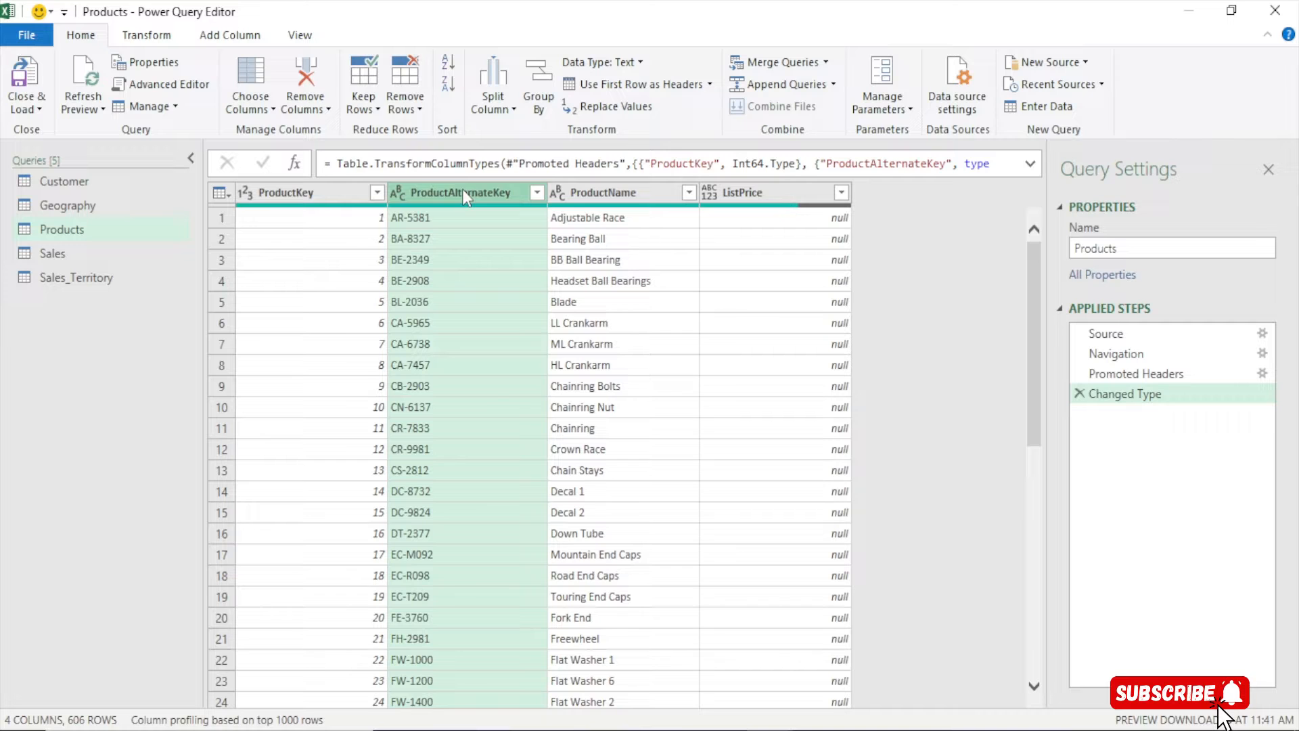
right_click(463, 193)
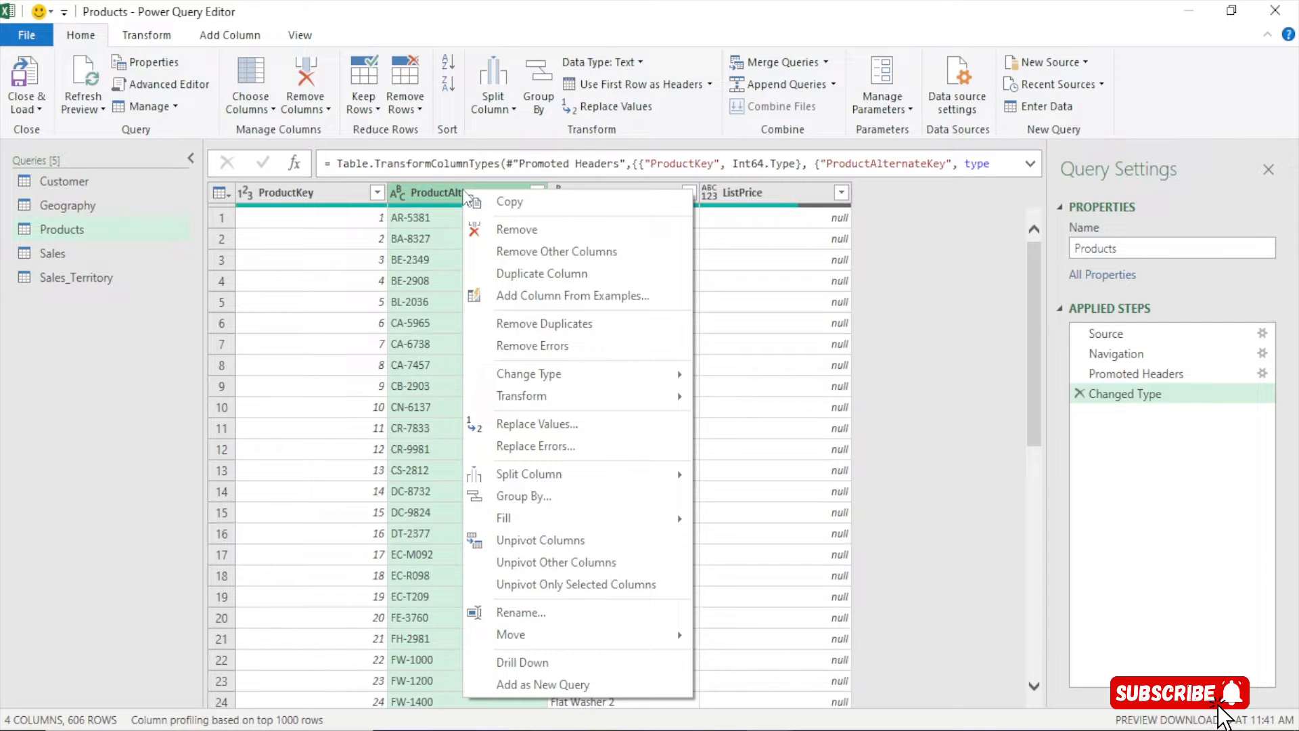
left_click(534, 233)
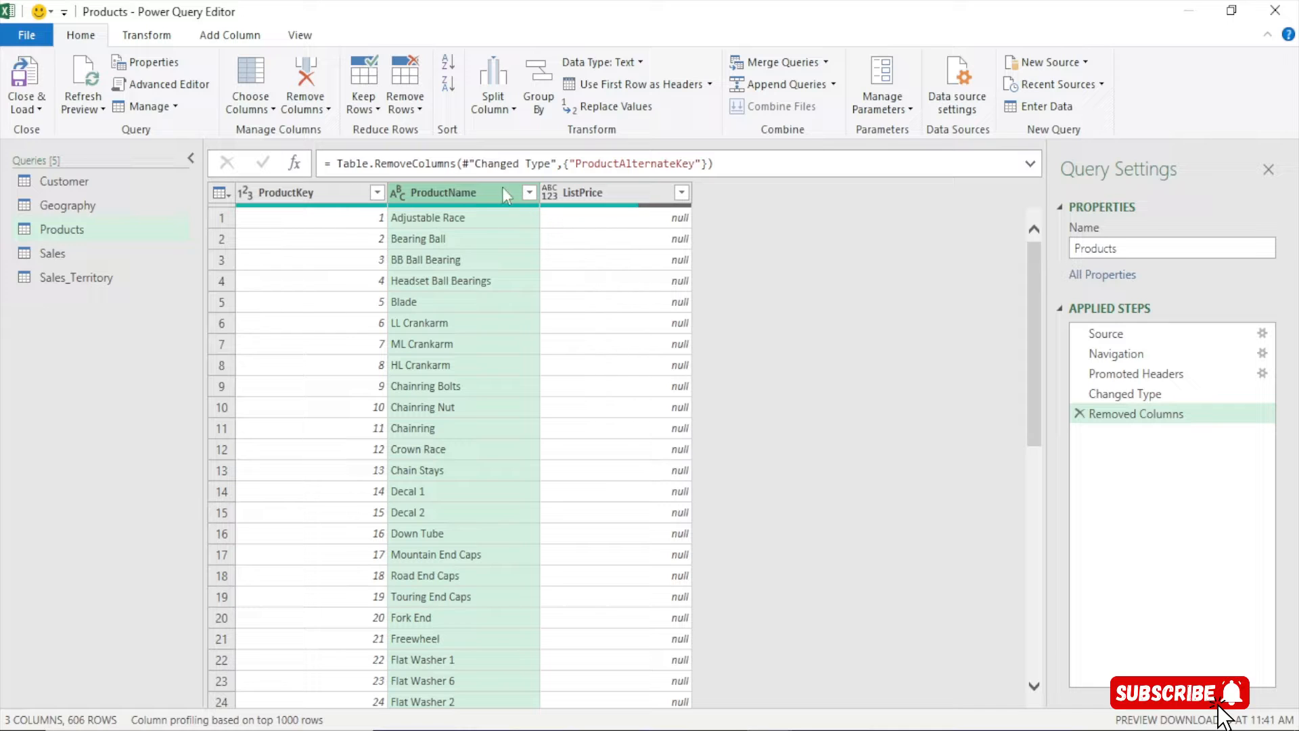
Set ListPrice to Decimal Number, then switch to the Sales query
left_click(549, 196)
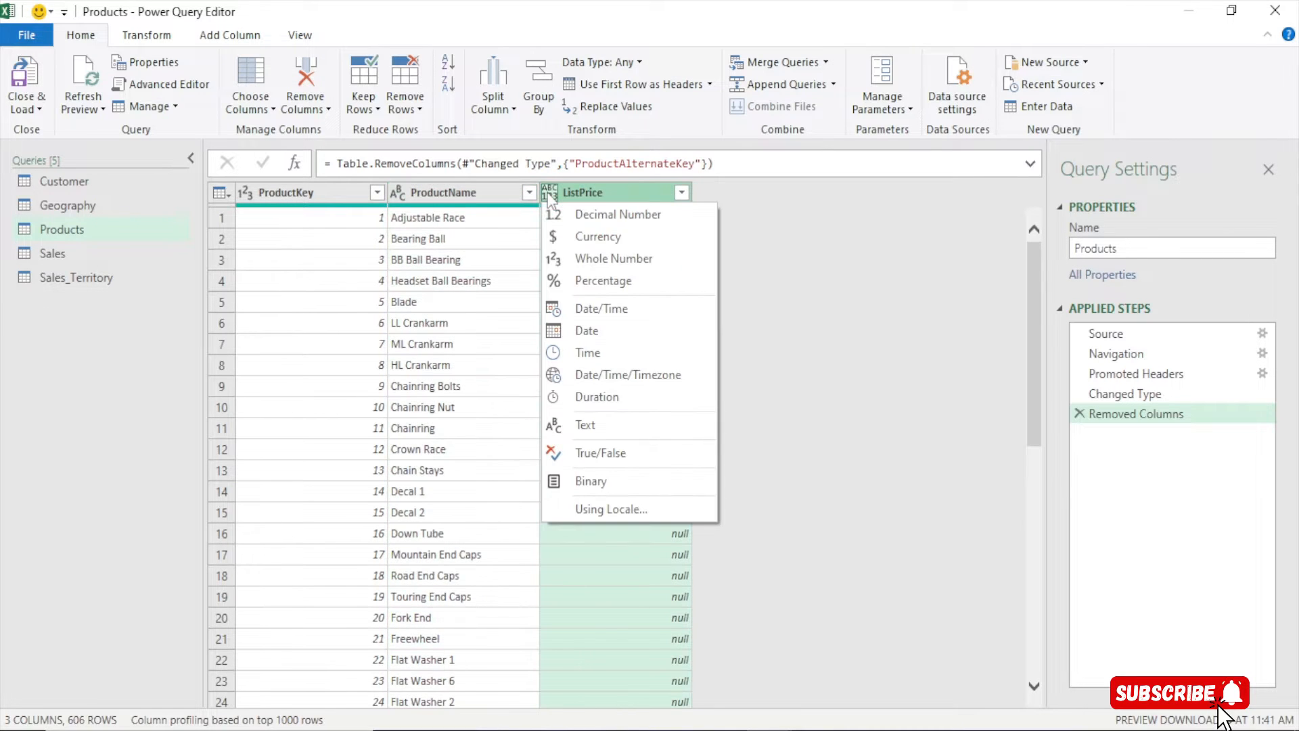
left_click(618, 222)
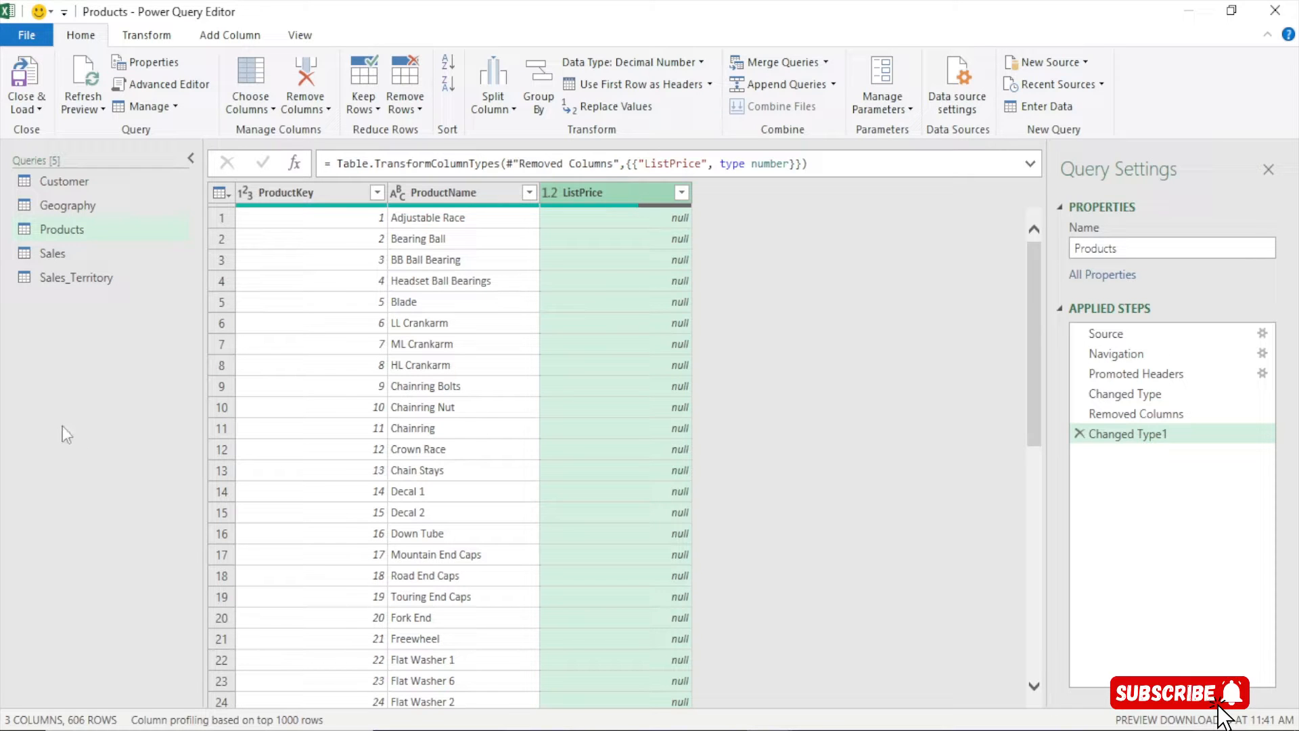
left_click(81, 257)
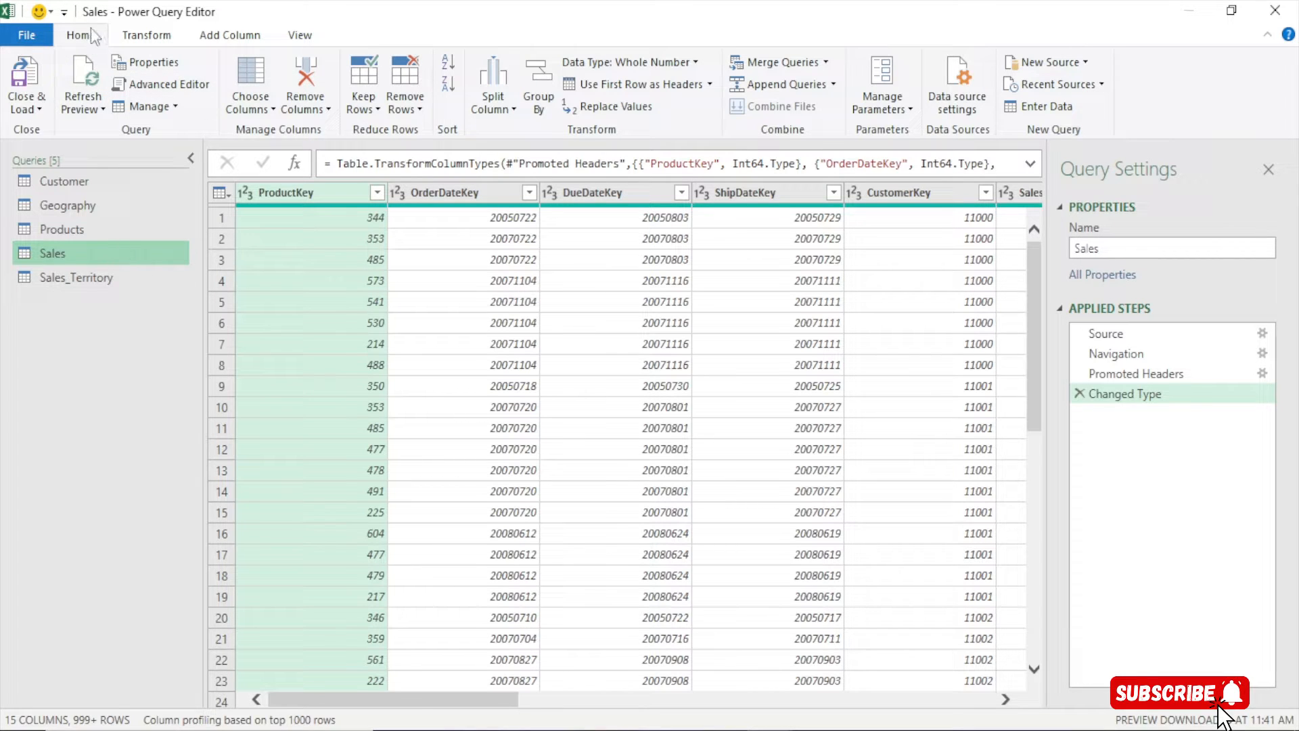
With Choose Columns, keep only ProductKey, CustomerKey, SalesTerritoryKey, OrderQuantity, UnitPrice and OrderDate in Sales
left_click(251, 75)
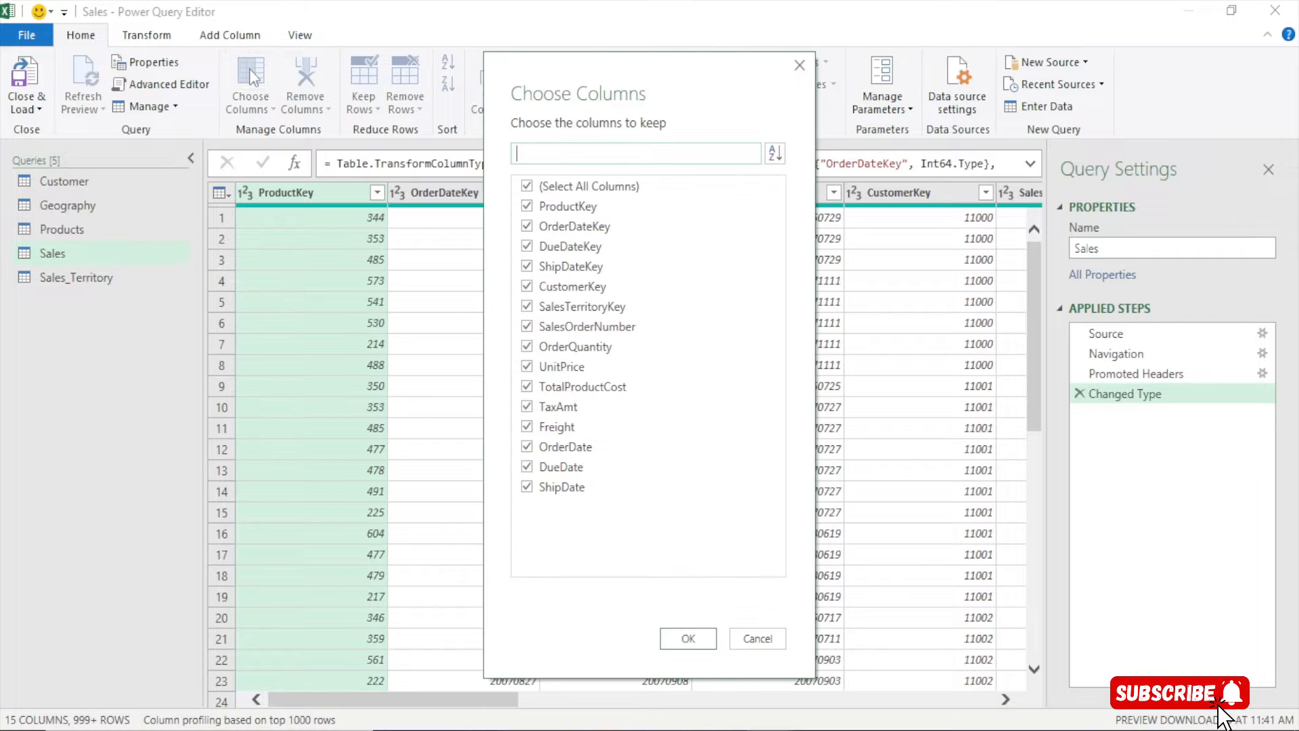
left_click(561, 185)
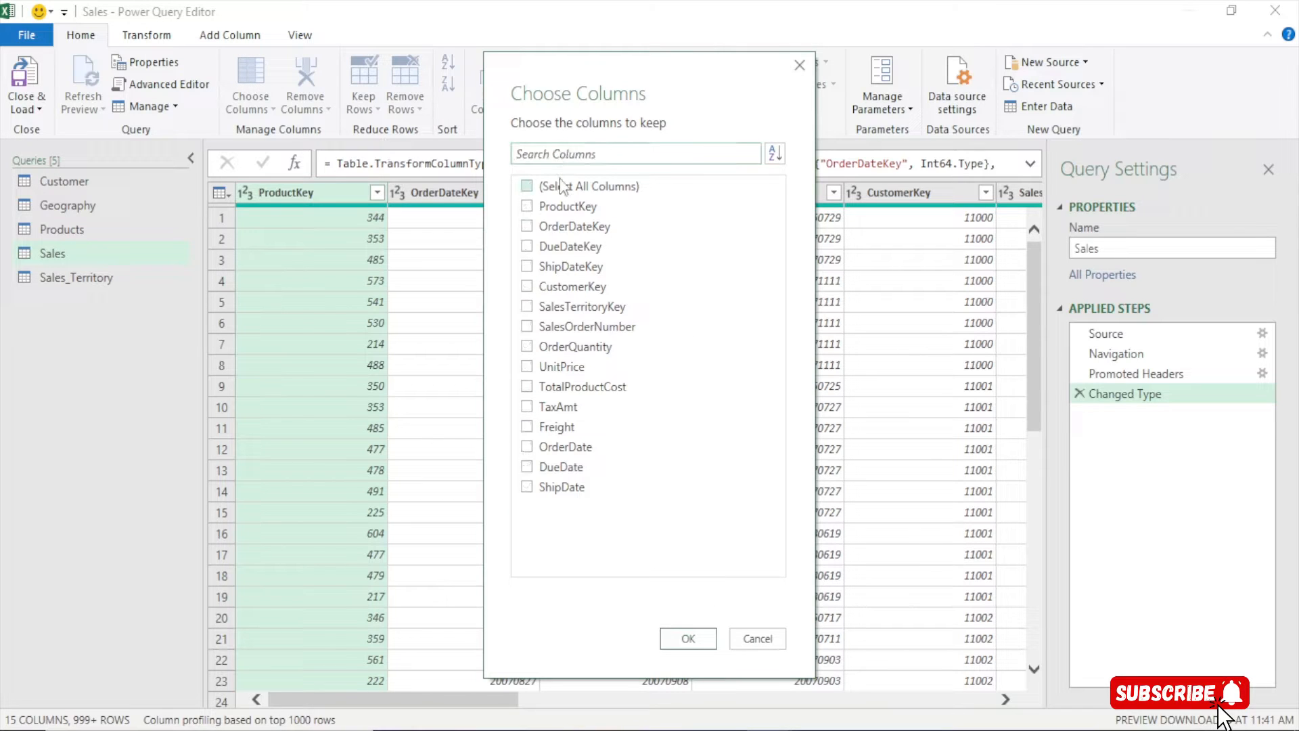
left_click(527, 207)
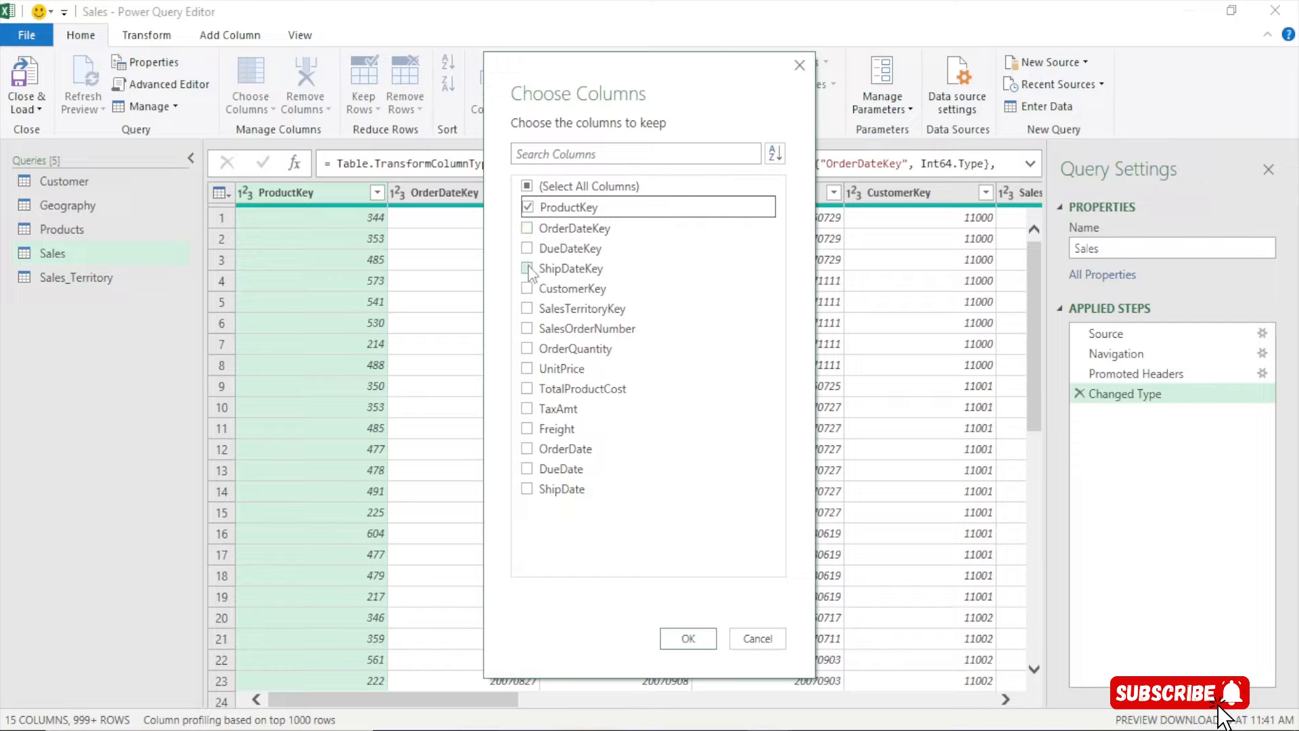
left_click(527, 289)
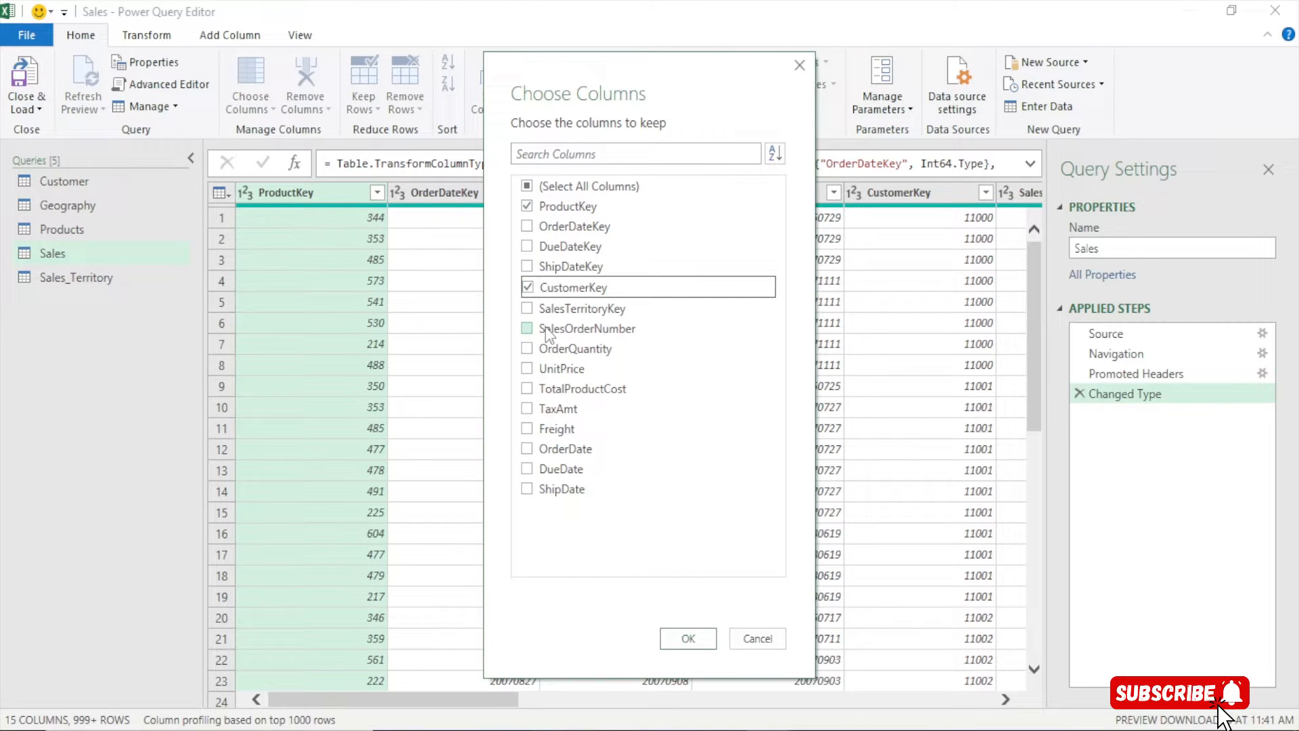
left_click(527, 308)
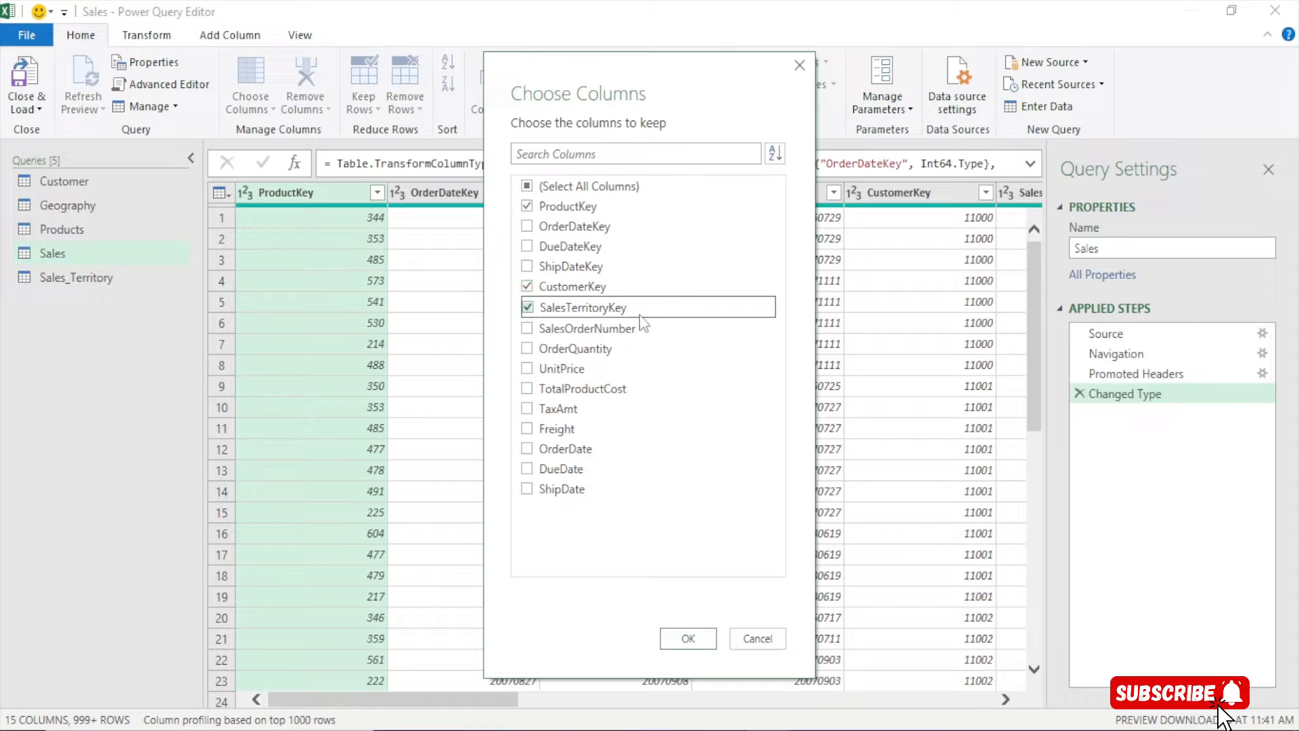
left_click(529, 352)
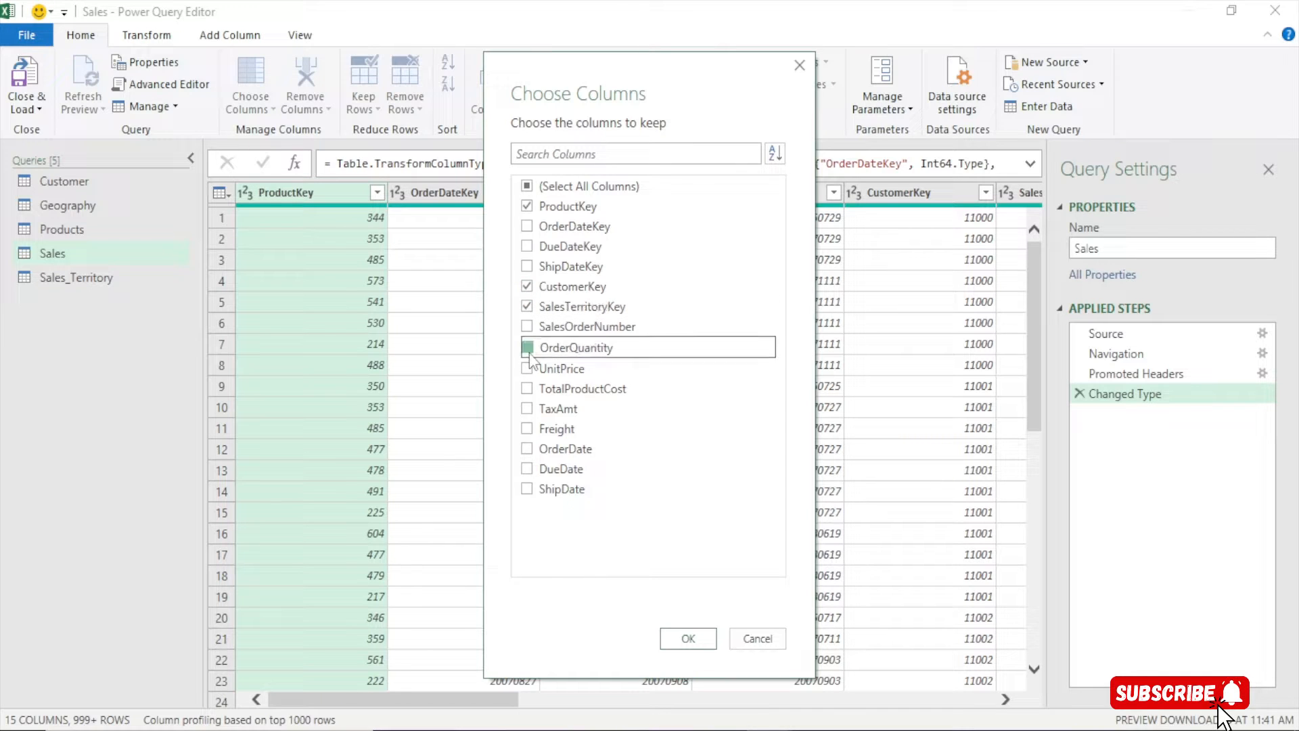
left_click(531, 369)
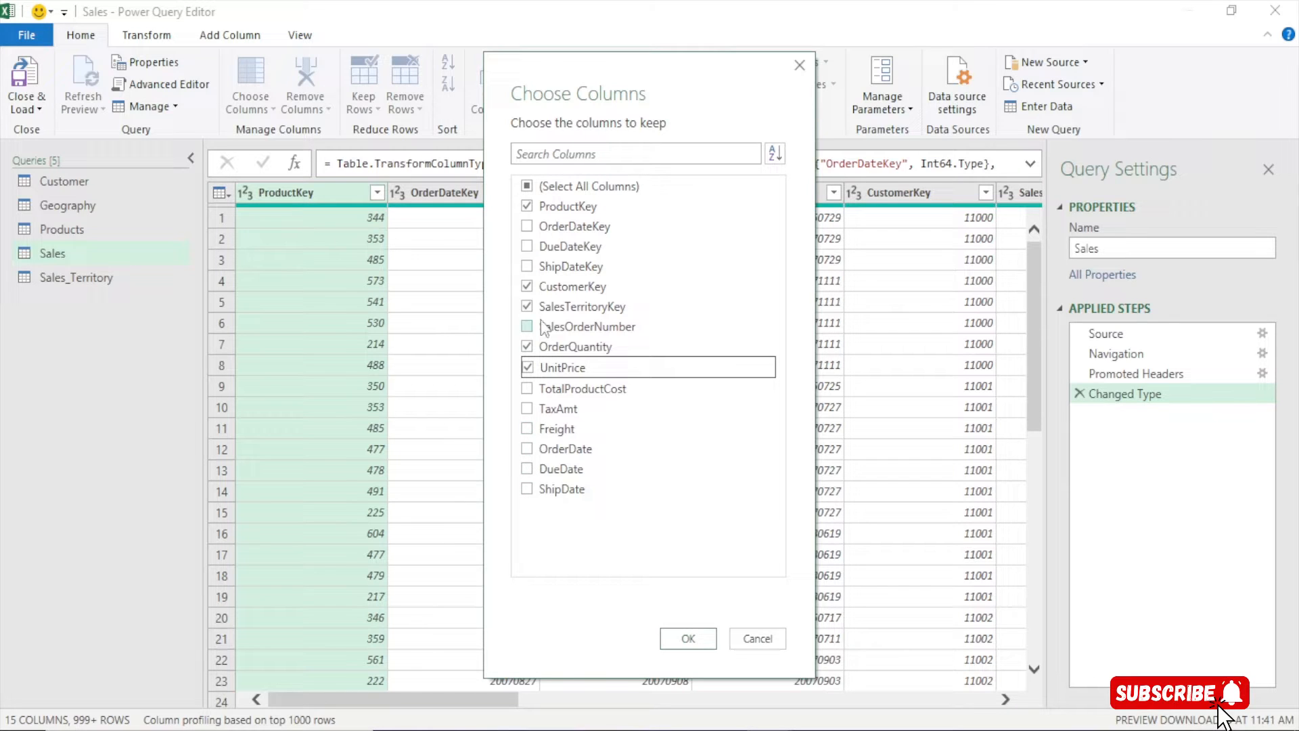
left_click(527, 450)
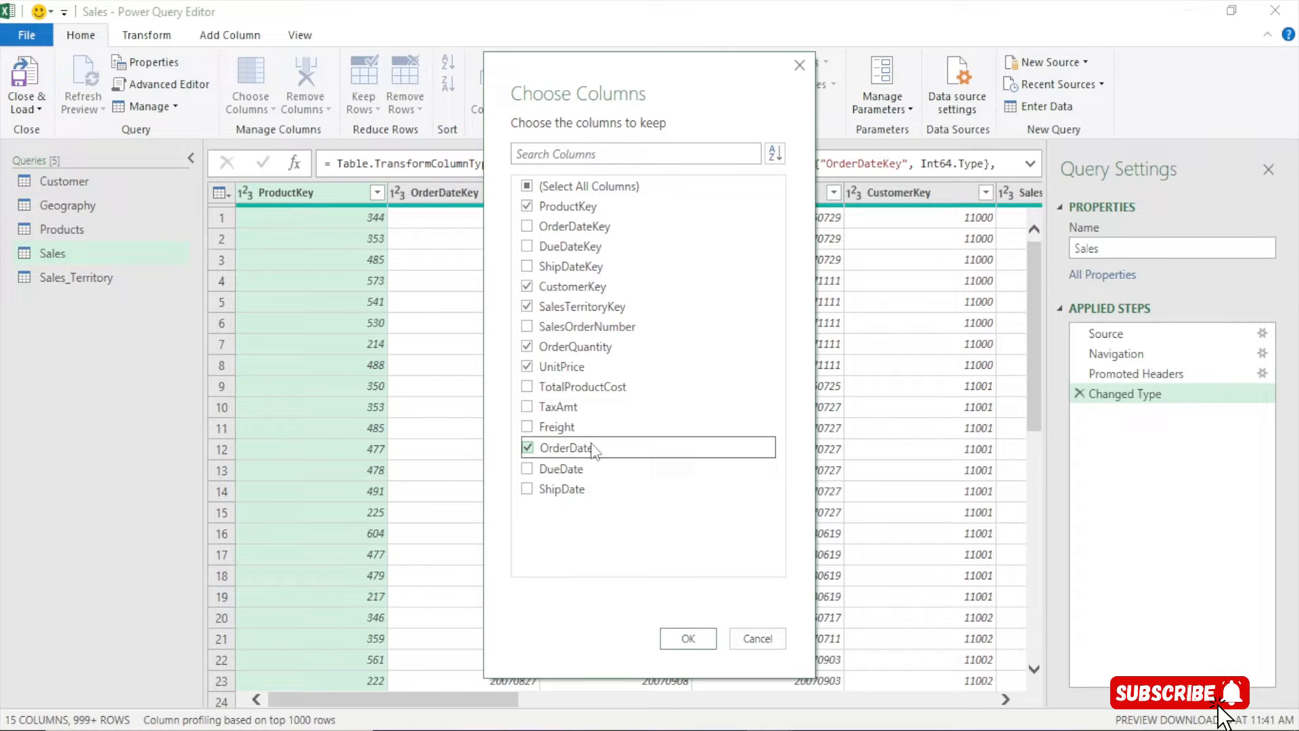
left_click(687, 636)
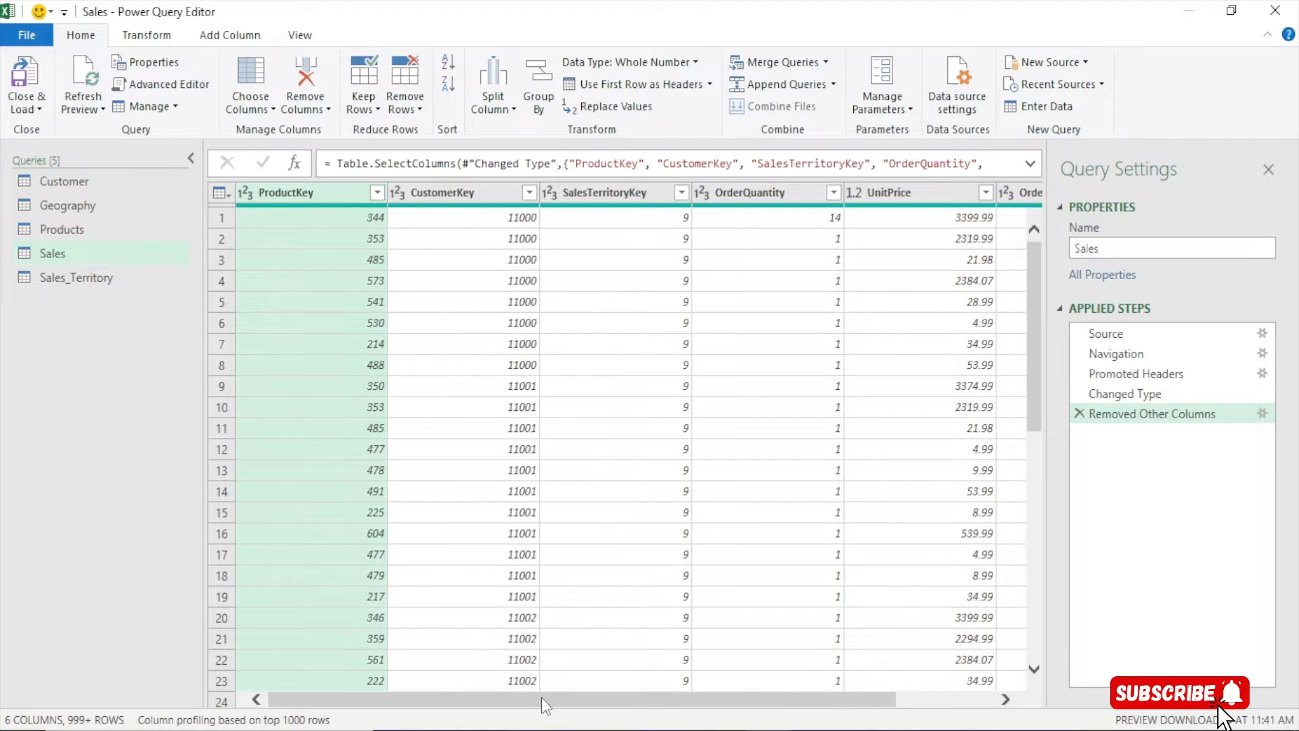
left_click_drag(541, 699, 799, 696)
Delete the SalesTerritoryAlternateKey and SalesTerritoryImage columns from Sales_Territory, then switch to Customer
left_click_drag(126, 276, 80, 284)
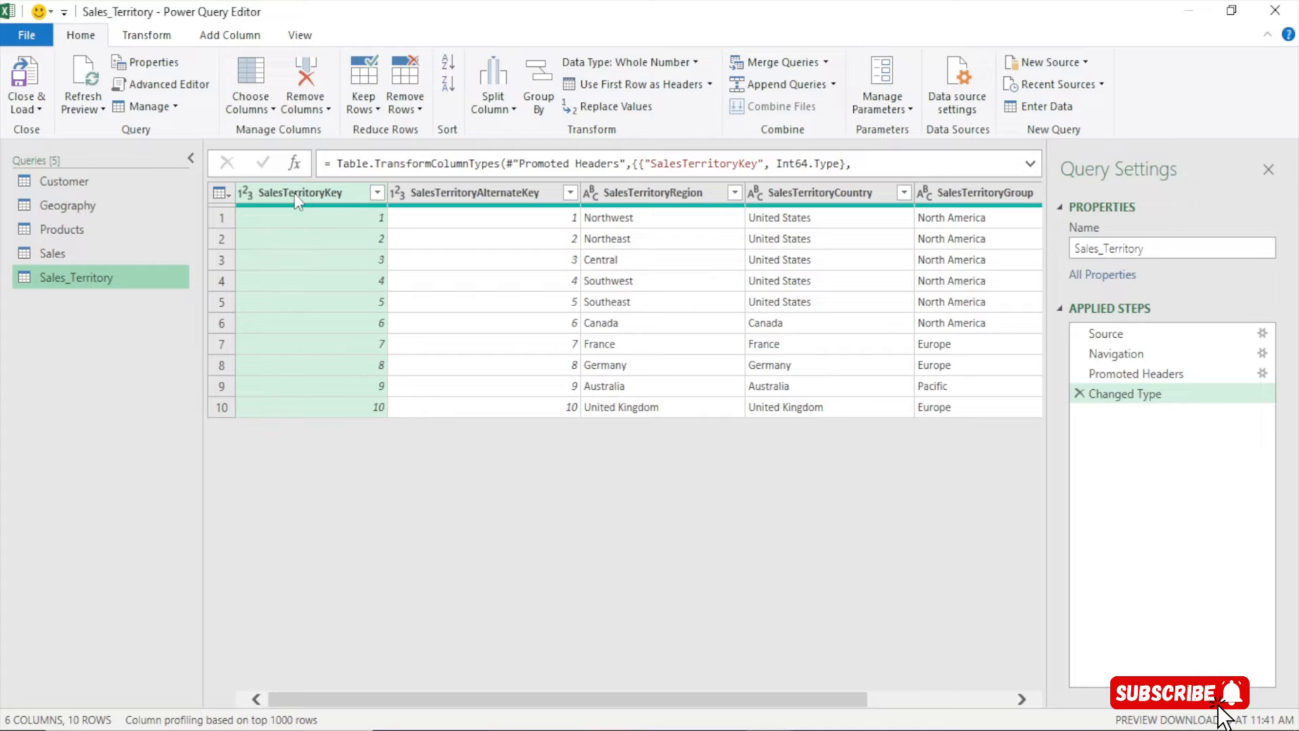
left_click_drag(793, 707, 797, 707)
right_click(464, 188)
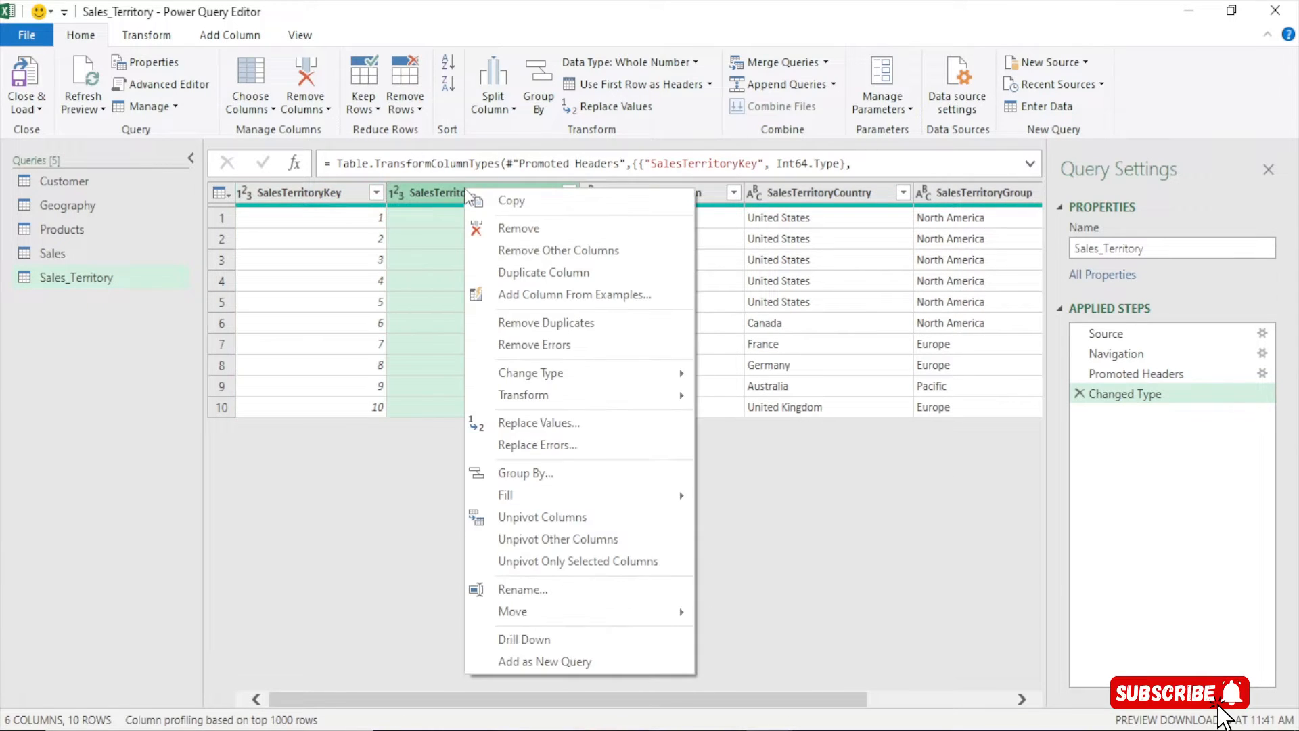
left_click(424, 193)
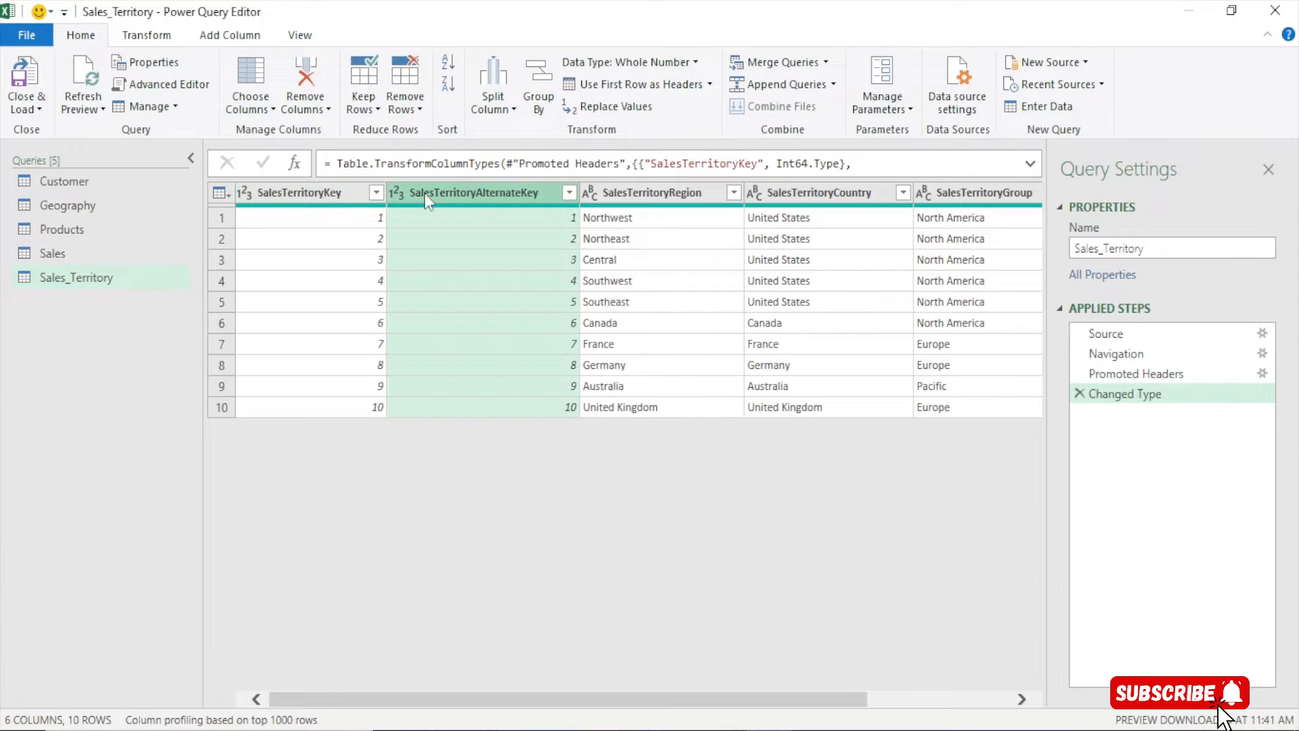
right_click(463, 192)
left_click(527, 235)
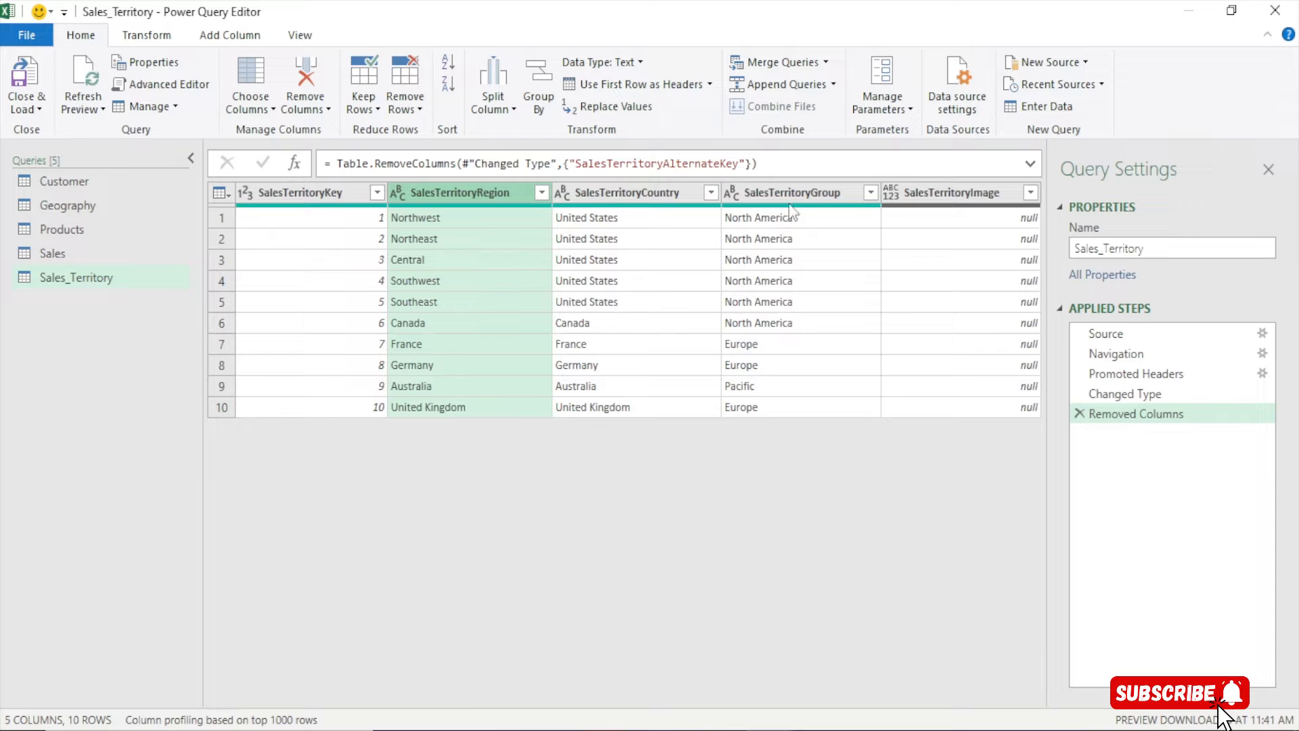
right_click(939, 193)
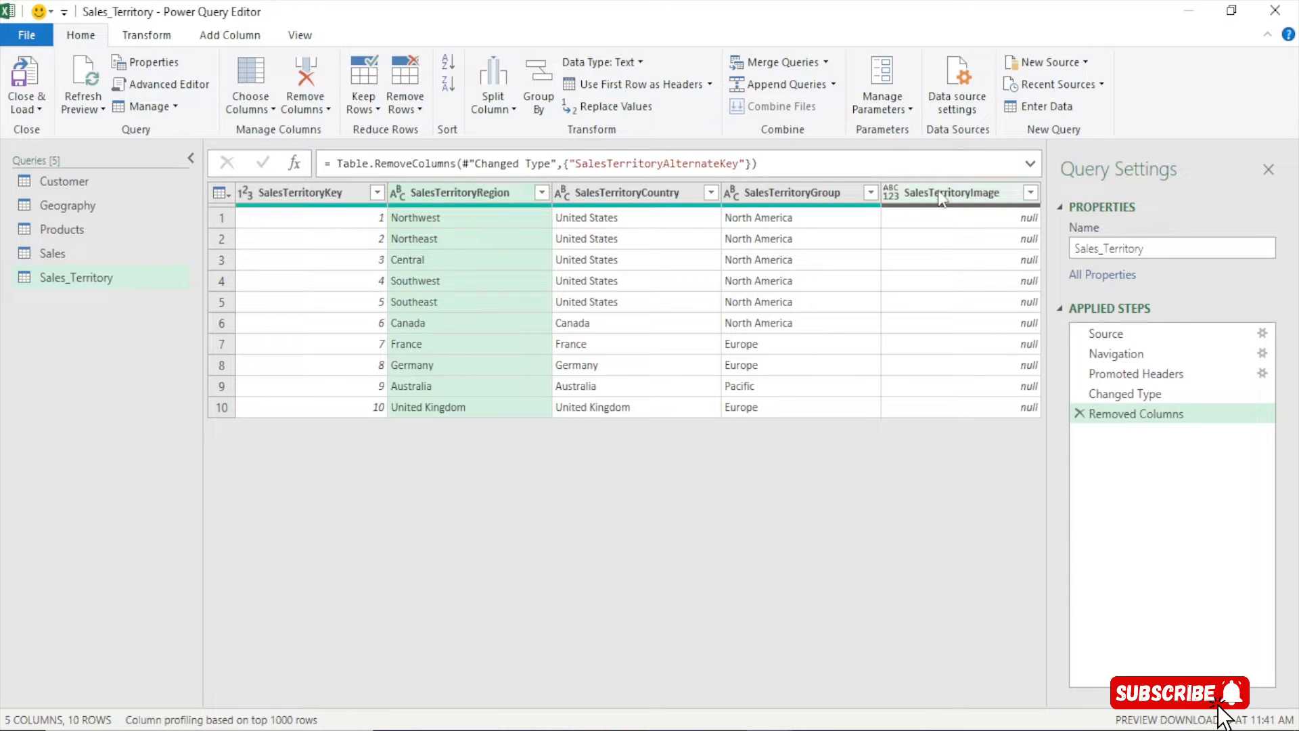
left_click(986, 230)
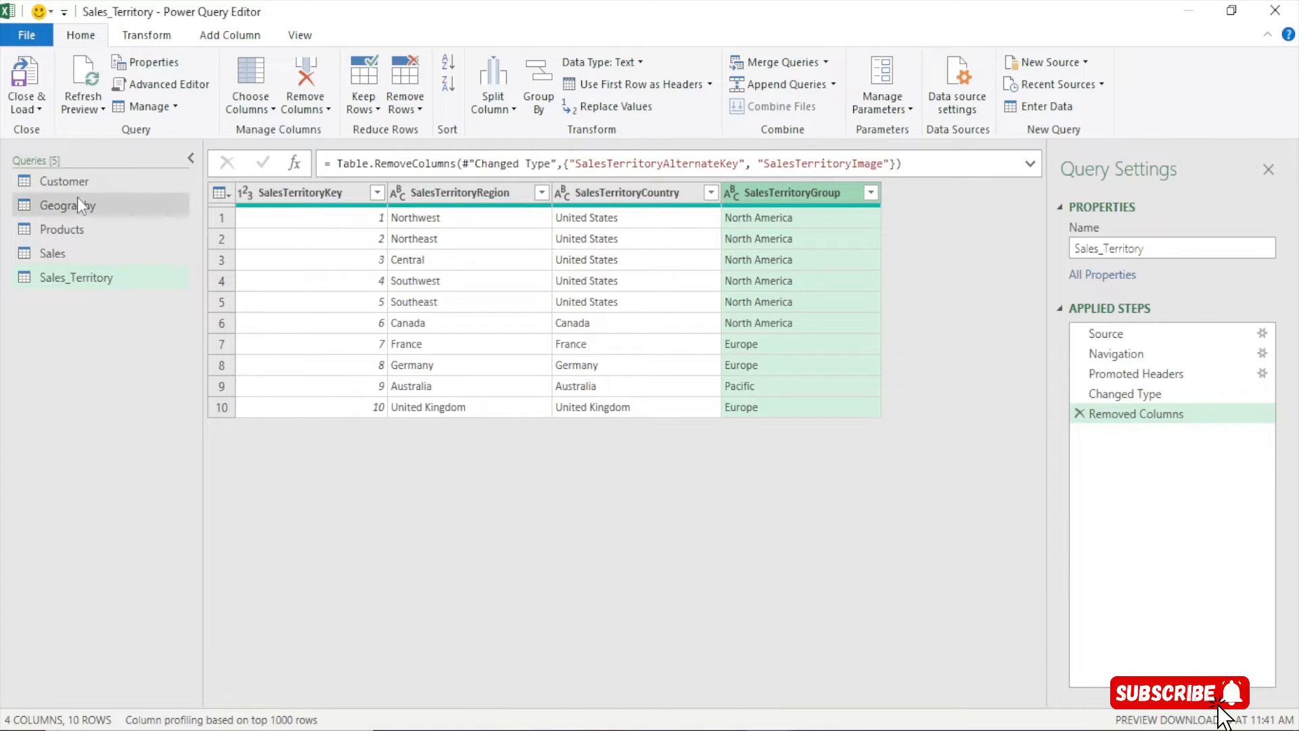
left_click(85, 178)
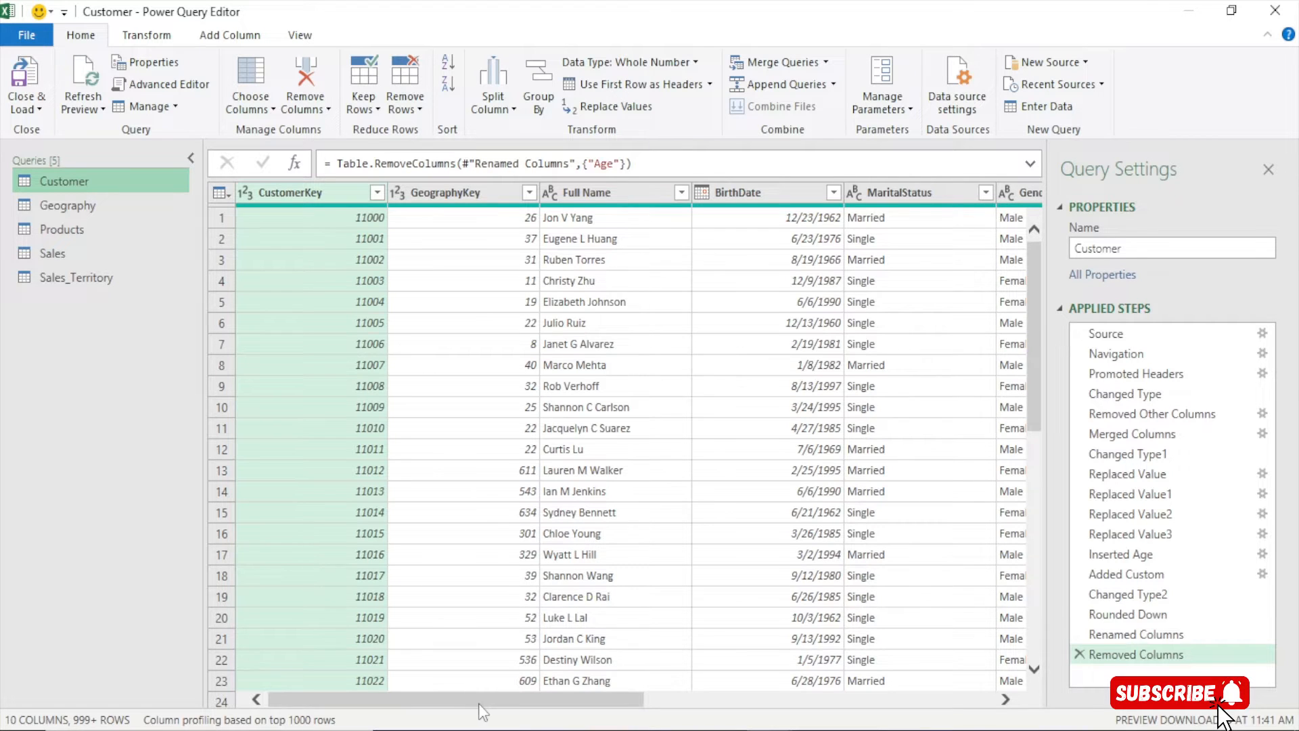
Look through the Customer Age values to confirm whole-year ages such as 62 and 49
left_click_drag(478, 704, 952, 690)
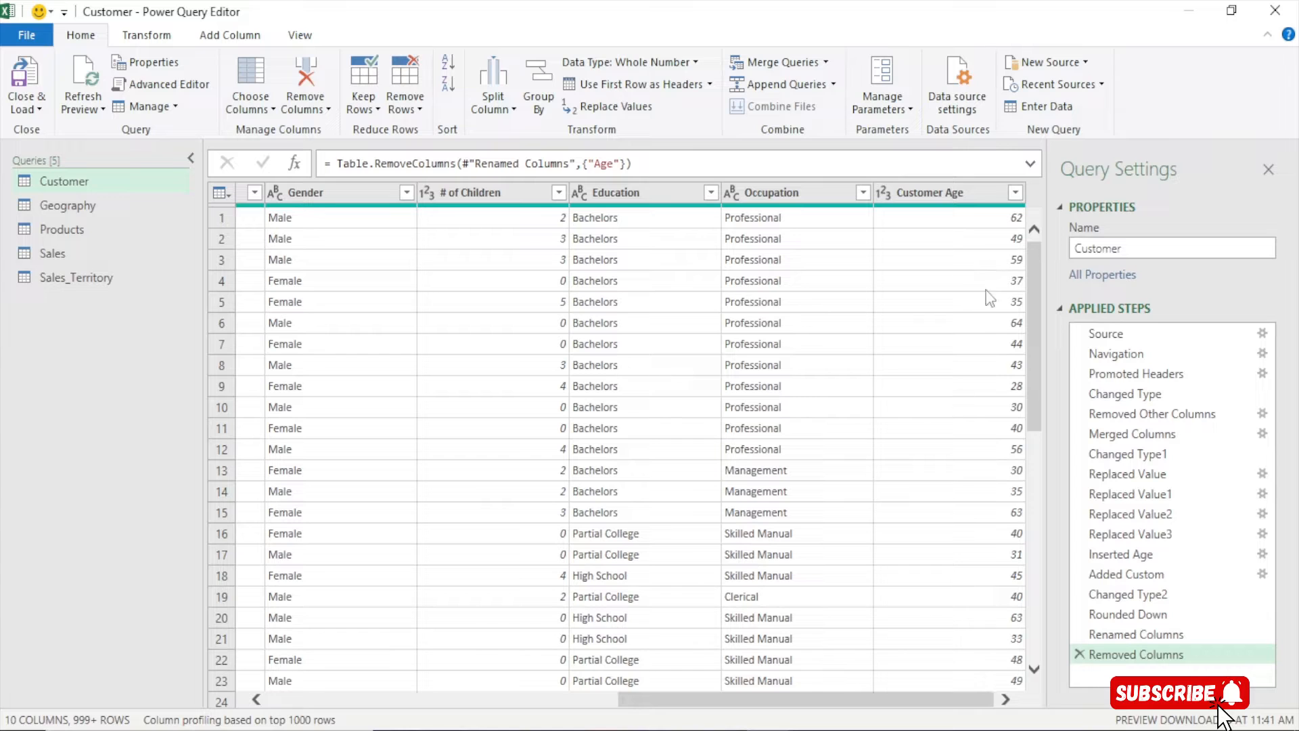
left_click(946, 196)
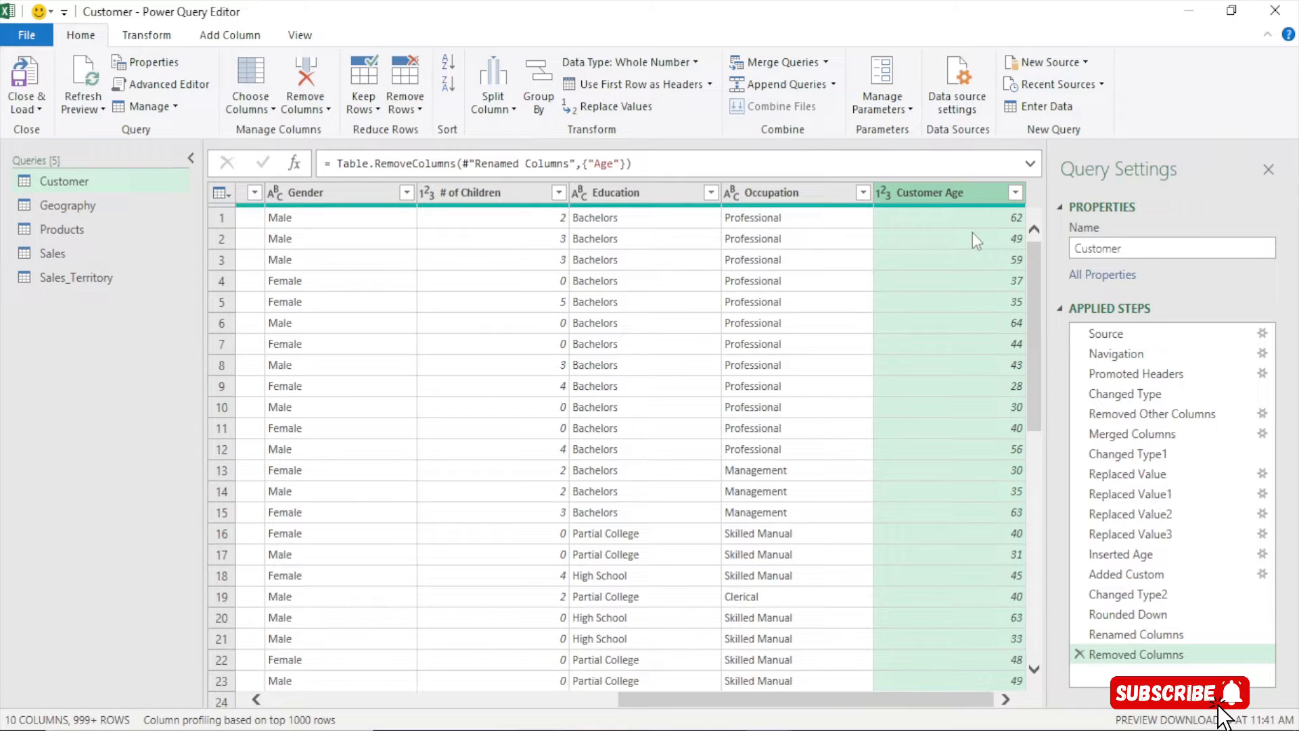
left_click(1014, 194)
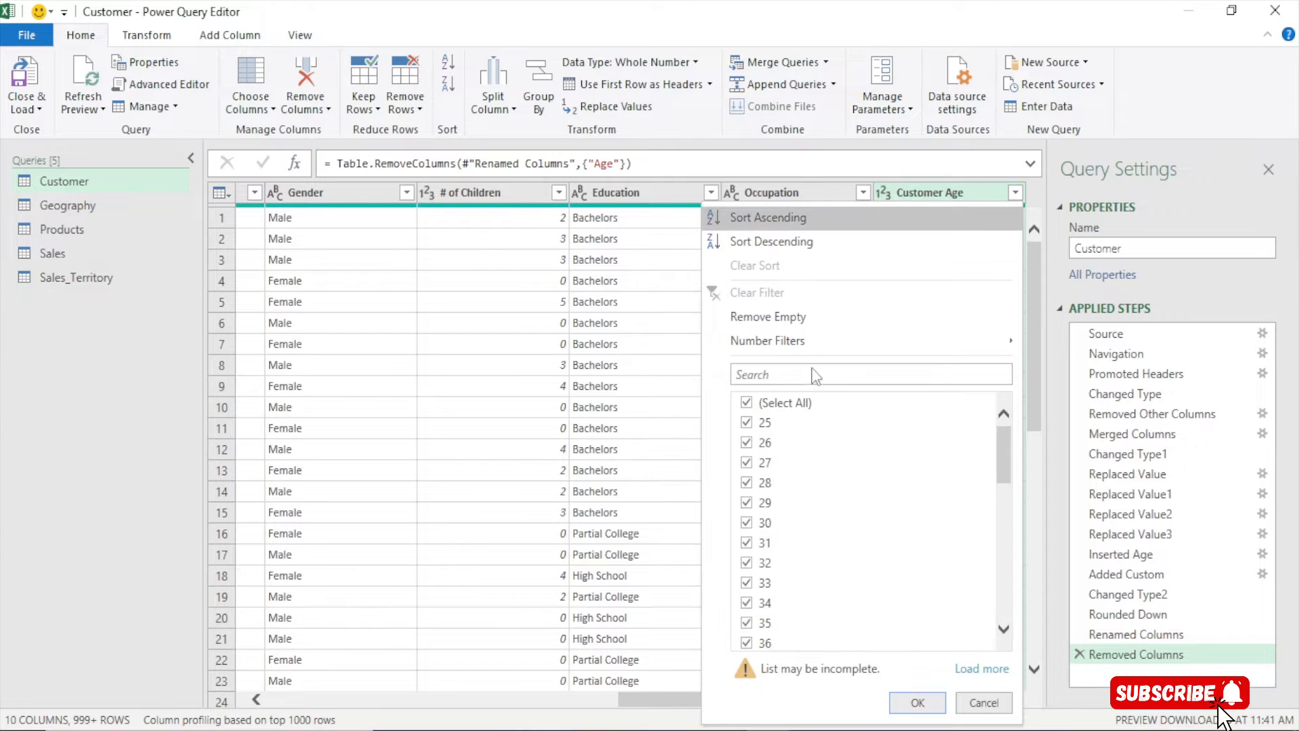
scroll(795, 641, "down", 5)
scroll(804, 587, "up", 5)
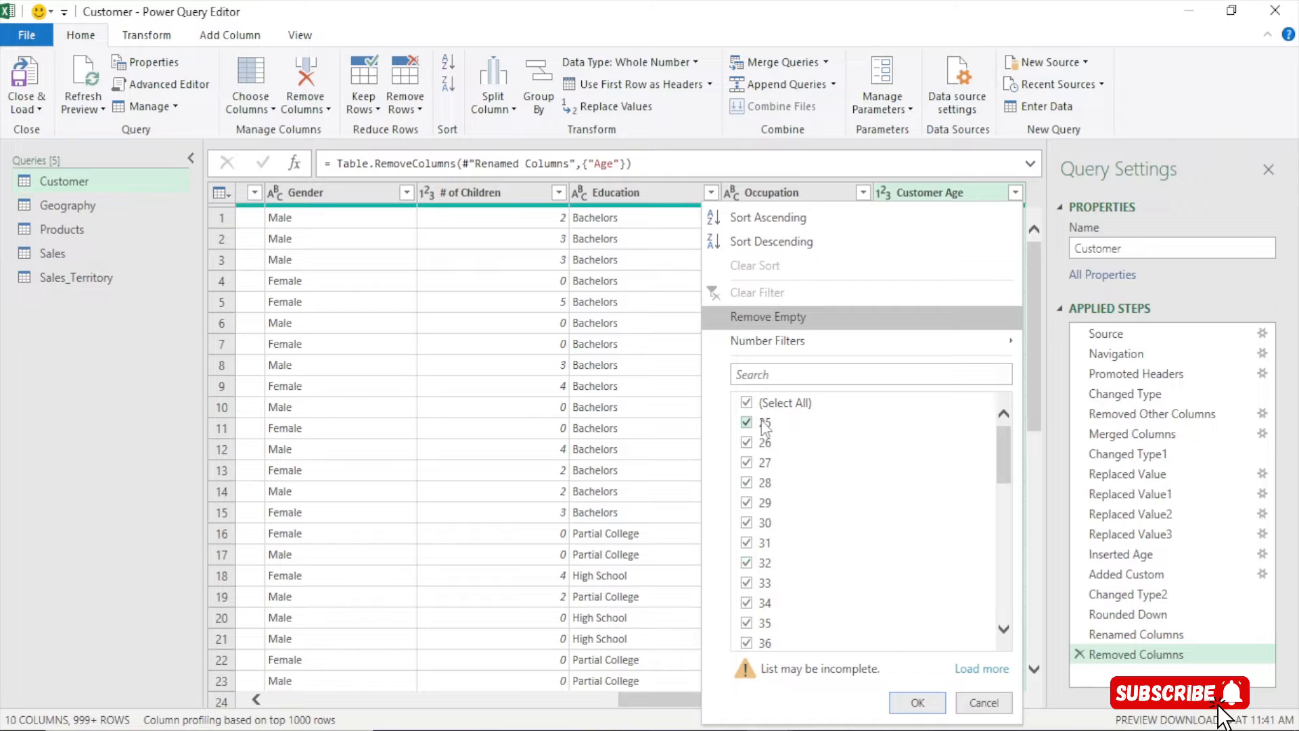
scroll(764, 420, "down", 5)
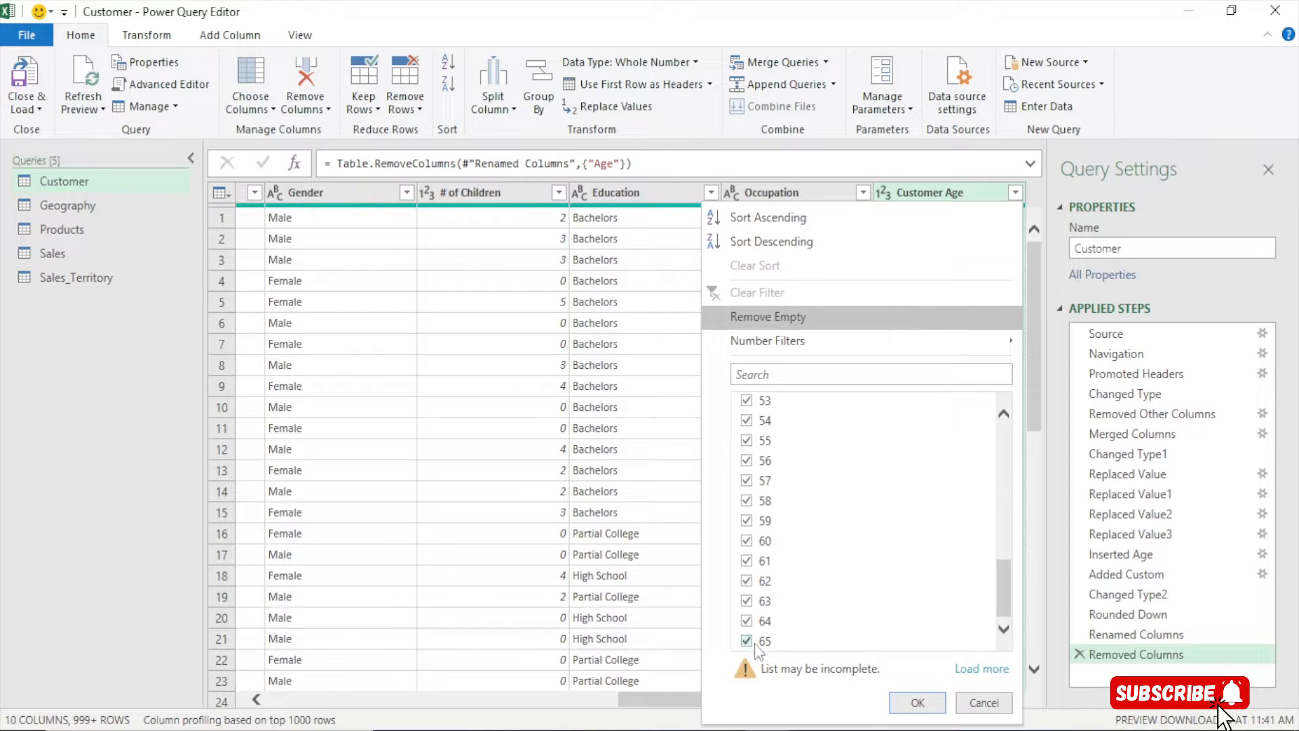
left_click(984, 703)
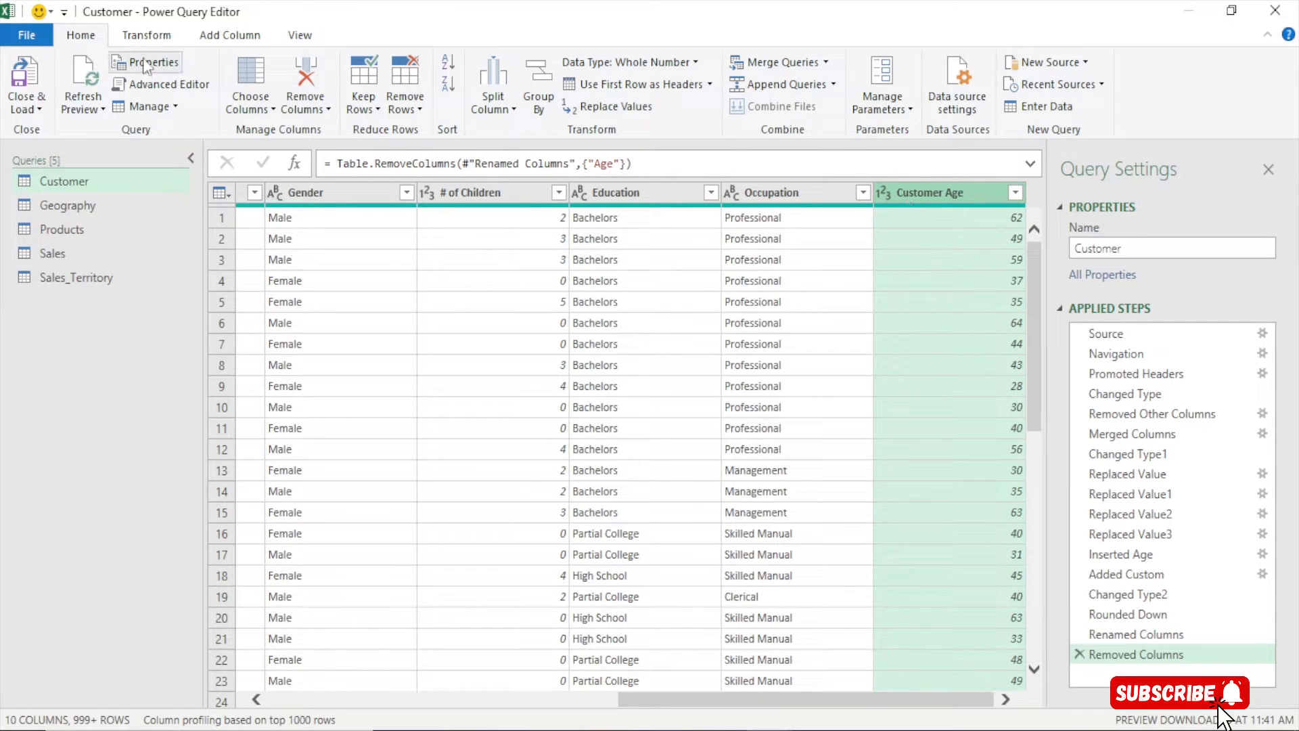
left_click(229, 37)
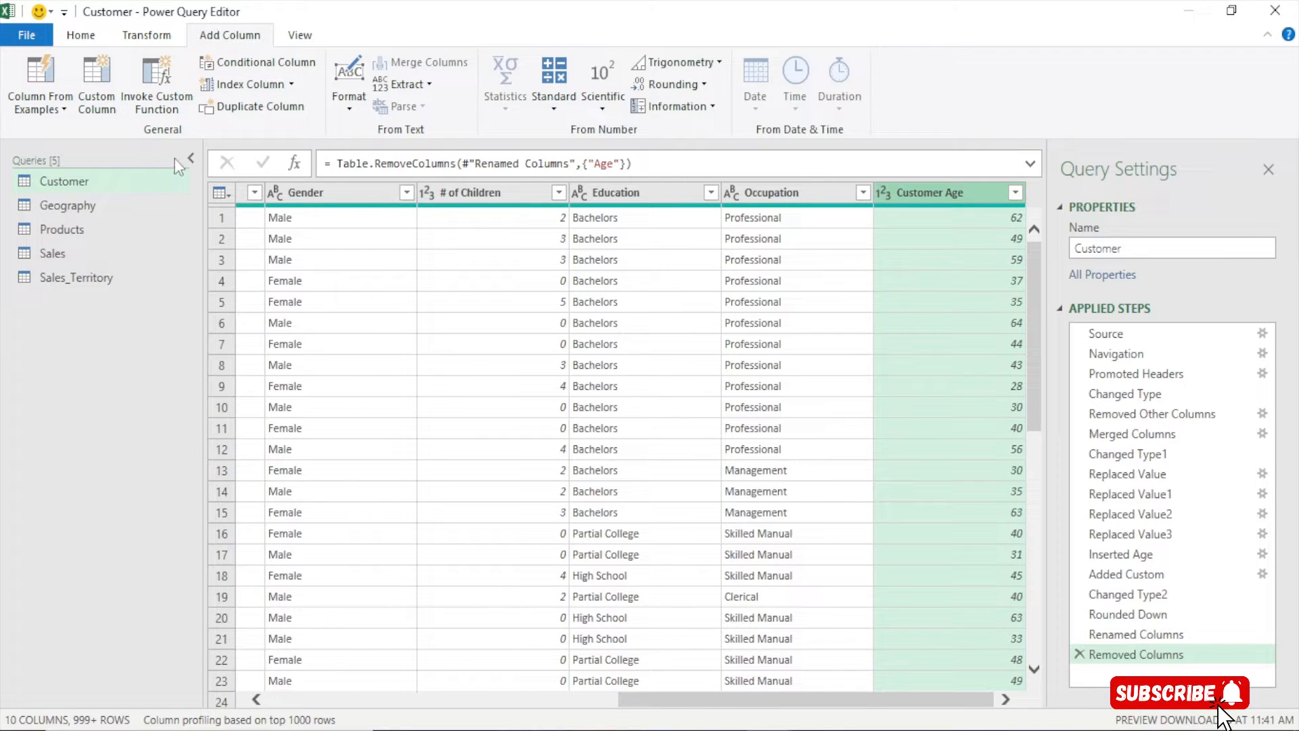
Open a new conditional column and replace the default name Custom with 'Age Group'
left_click(249, 66)
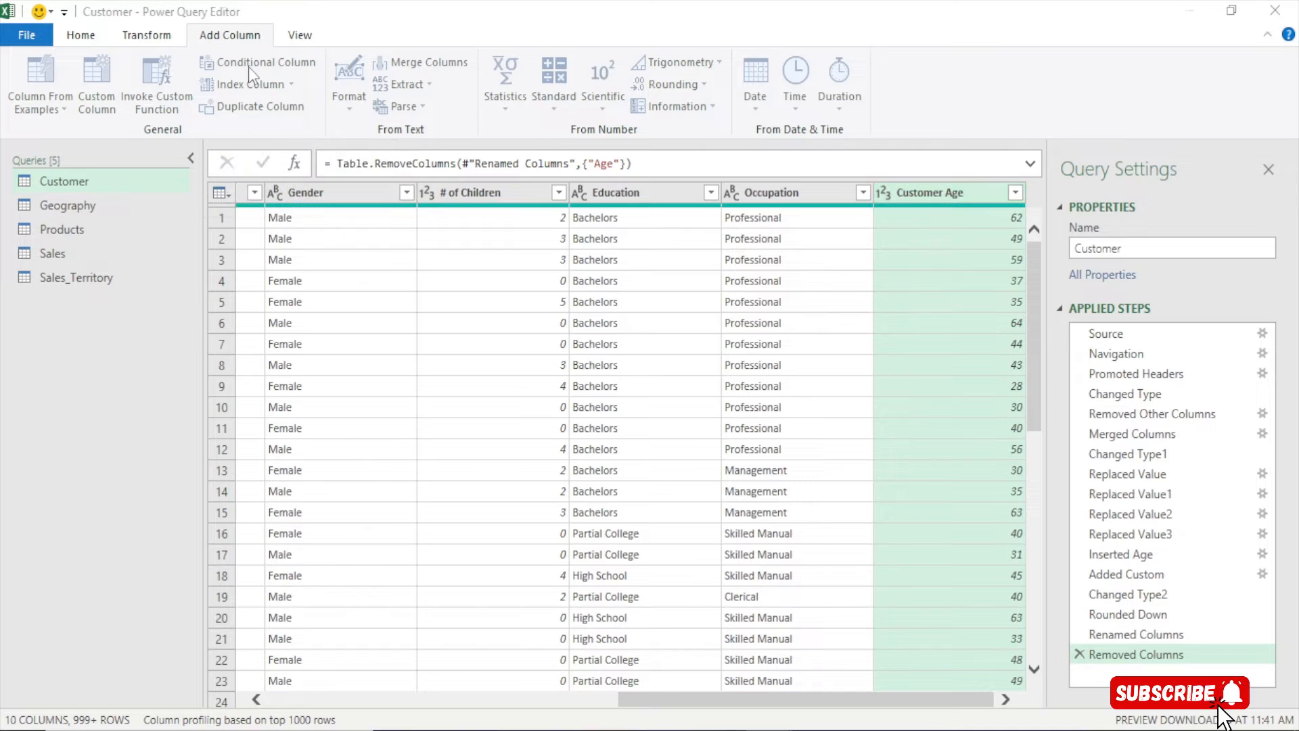
left_click_drag(523, 205, 503, 84)
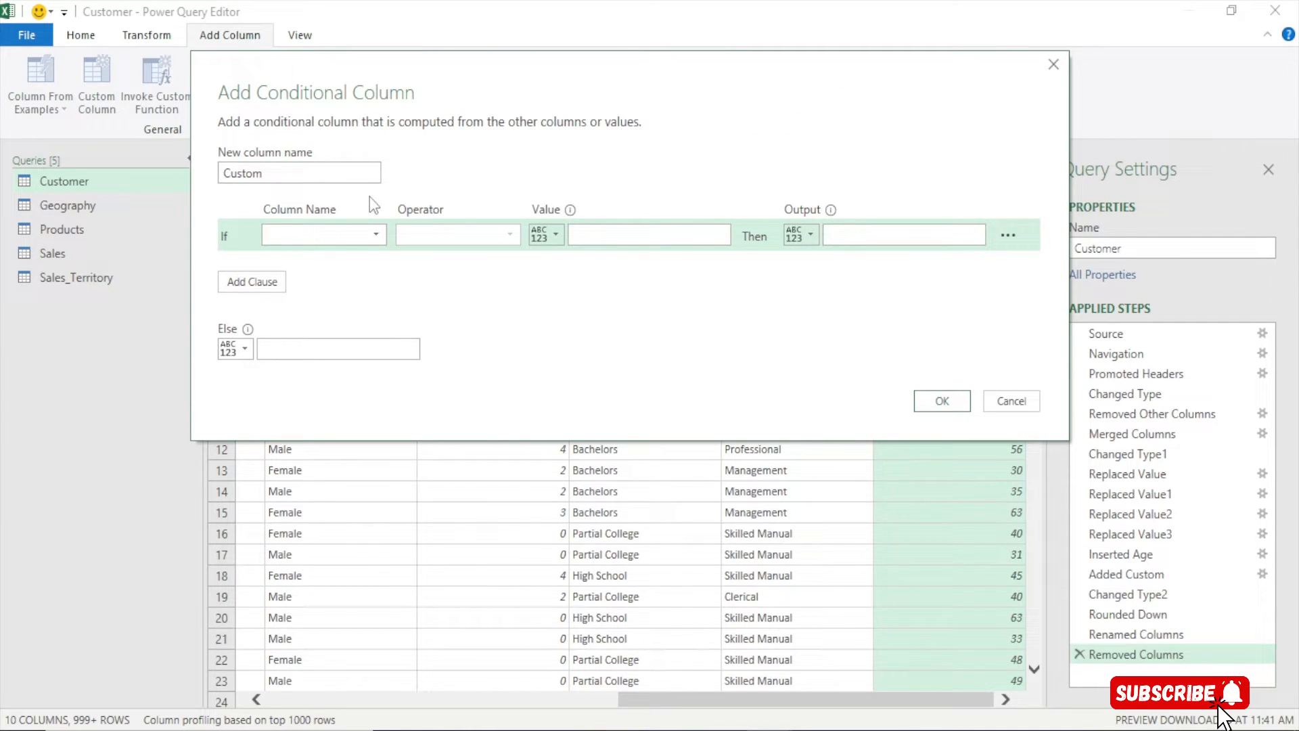
left_click_drag(273, 169, 109, 182)
type("age")
key("BackSpace")
key("BackSpace")
key("BackSpace")
type("Age ")
type("C")
key("BackSpace")
type("Groujp")
key("BackSpace")
key("BackSpace")
type("p")
left_click_drag(420, 112, 417, 78)
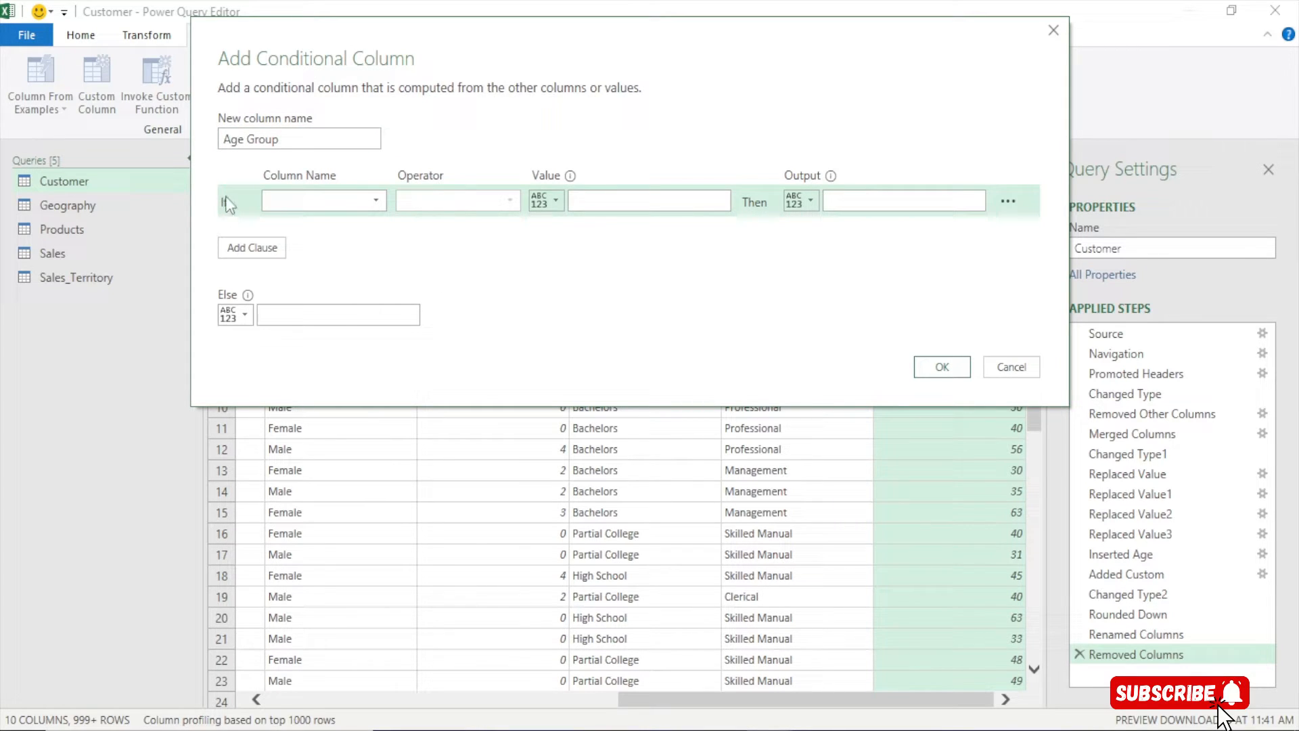
Add rules: Customer Age ≤ 10 gives 0-10, and ≤ 20 gives 11-20
left_click(345, 198)
left_click(313, 404)
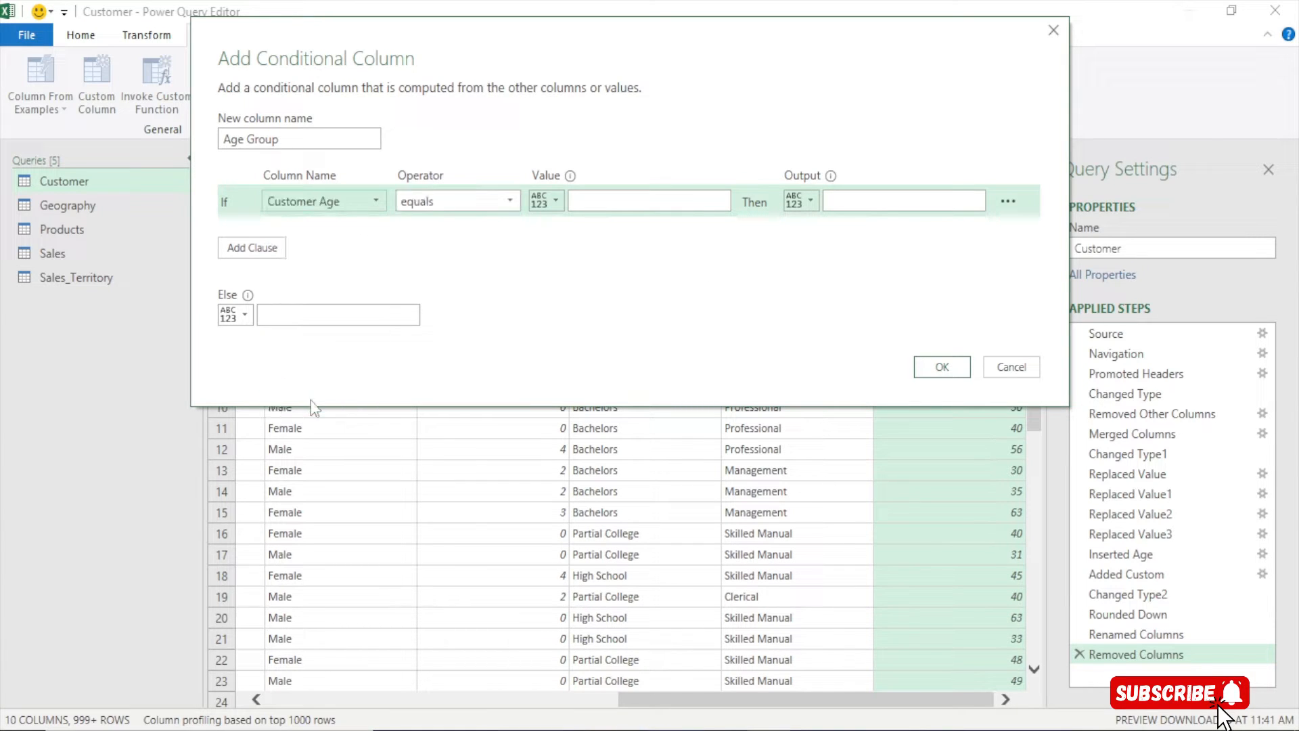
left_click(453, 201)
left_click(440, 323)
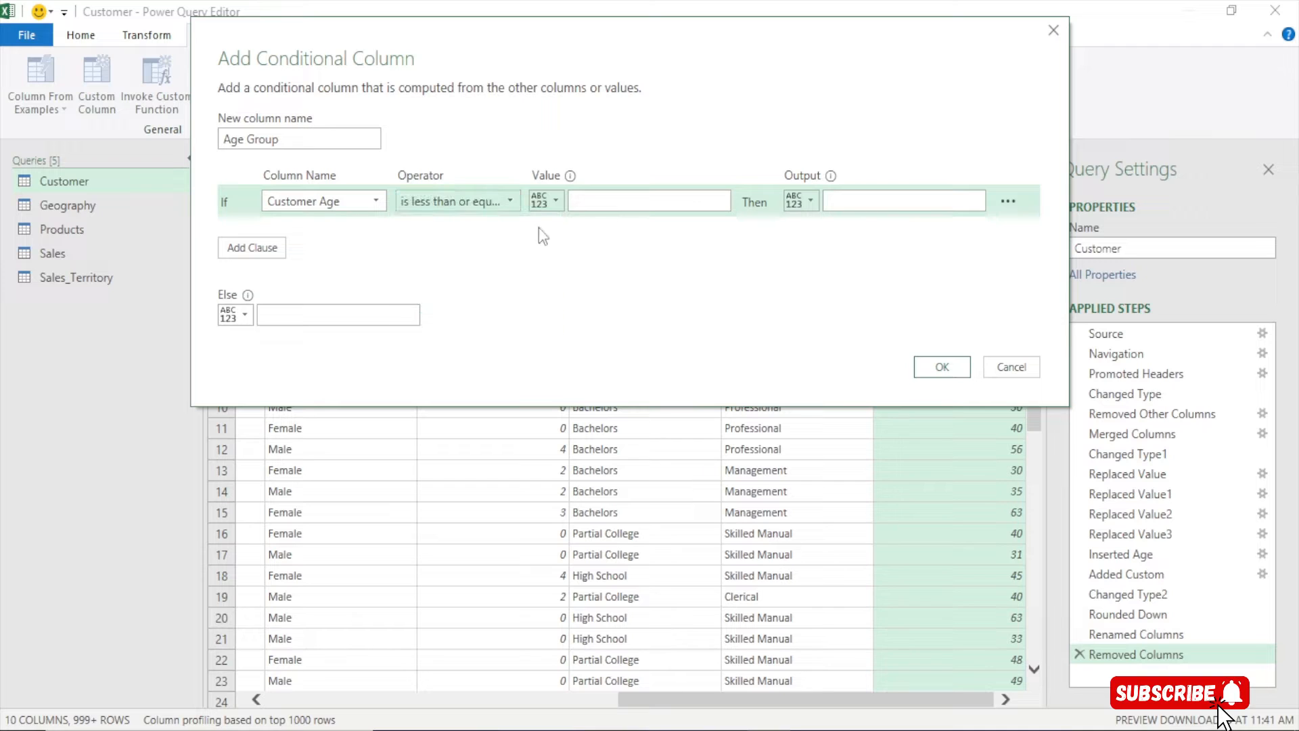
left_click(586, 202)
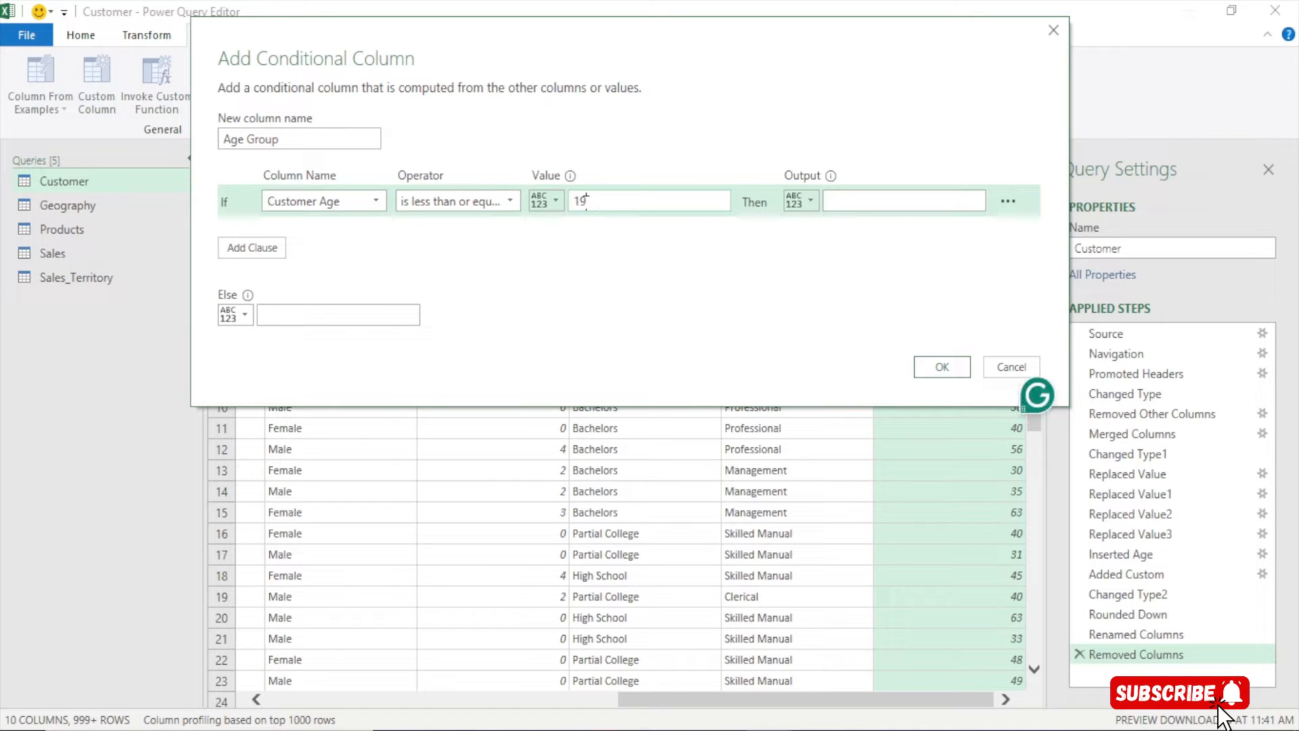
left_click(859, 204)
type("0-10")
left_click(250, 247)
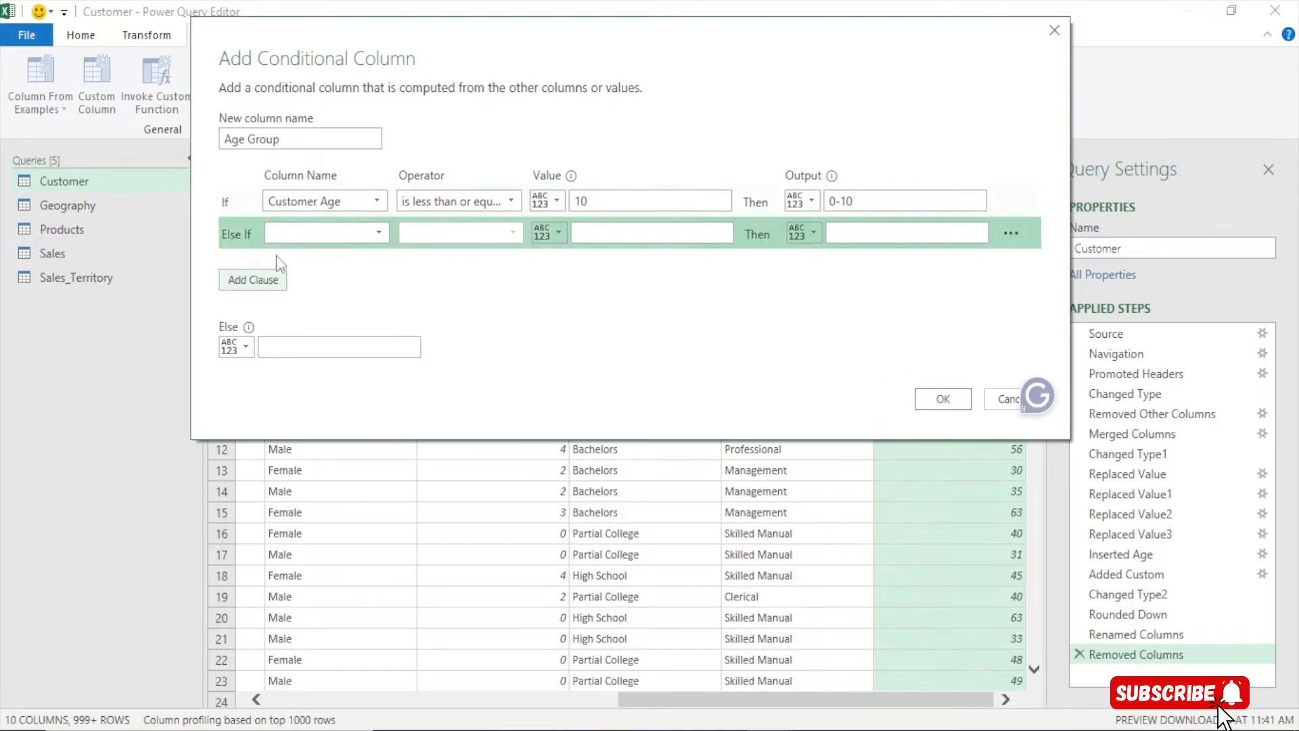
left_click(318, 229)
left_click(306, 435)
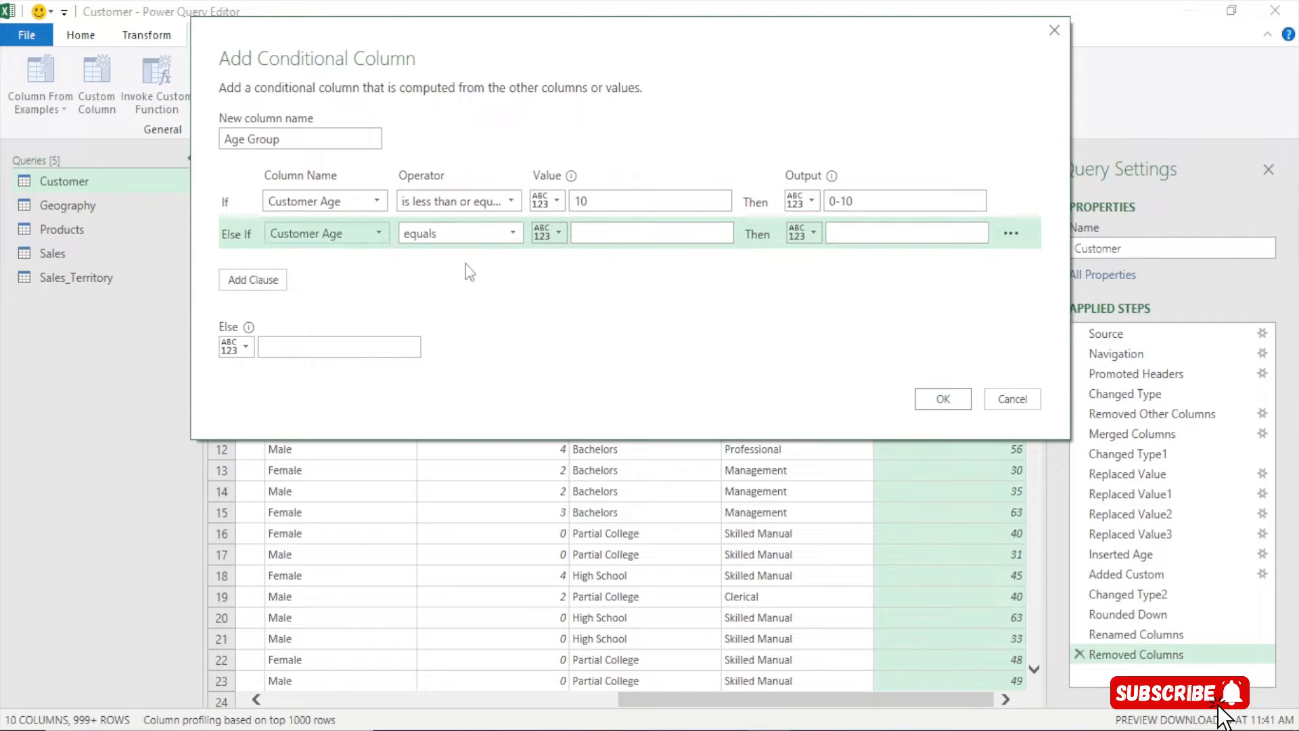
left_click(480, 234)
left_click(448, 360)
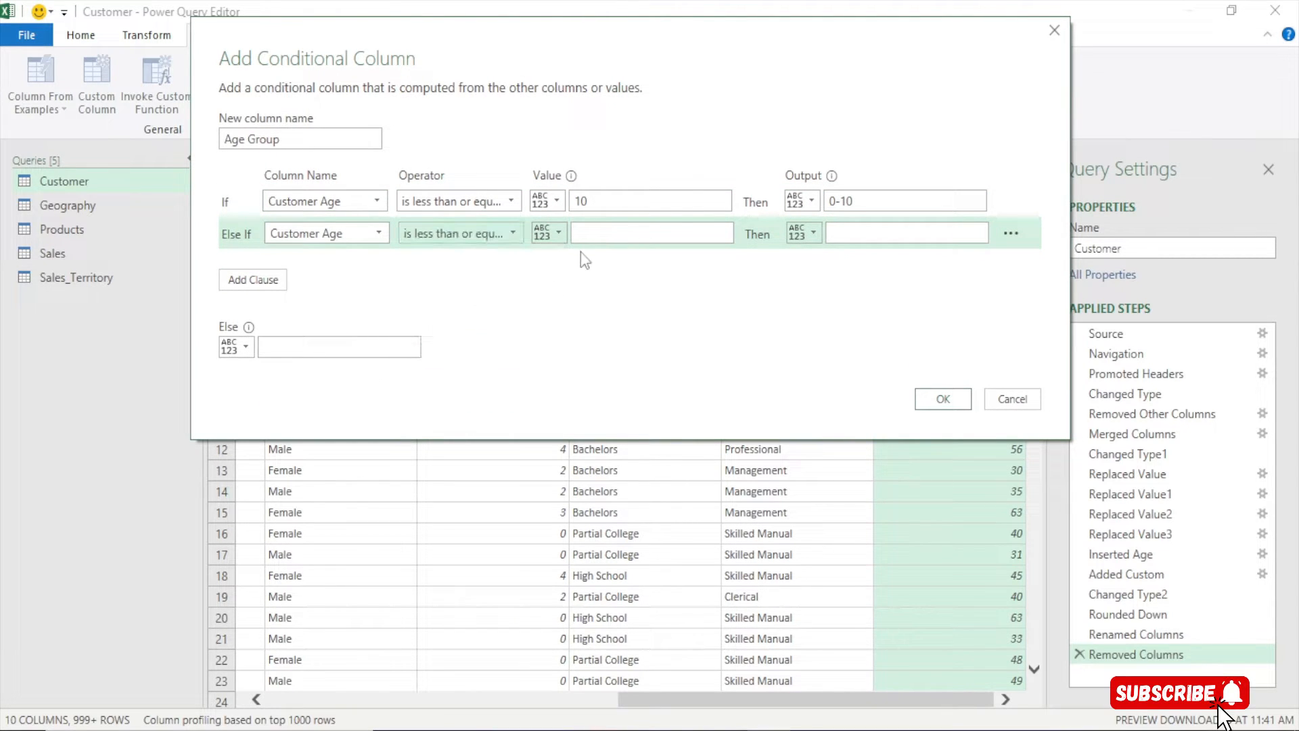
left_click(590, 234)
type("20")
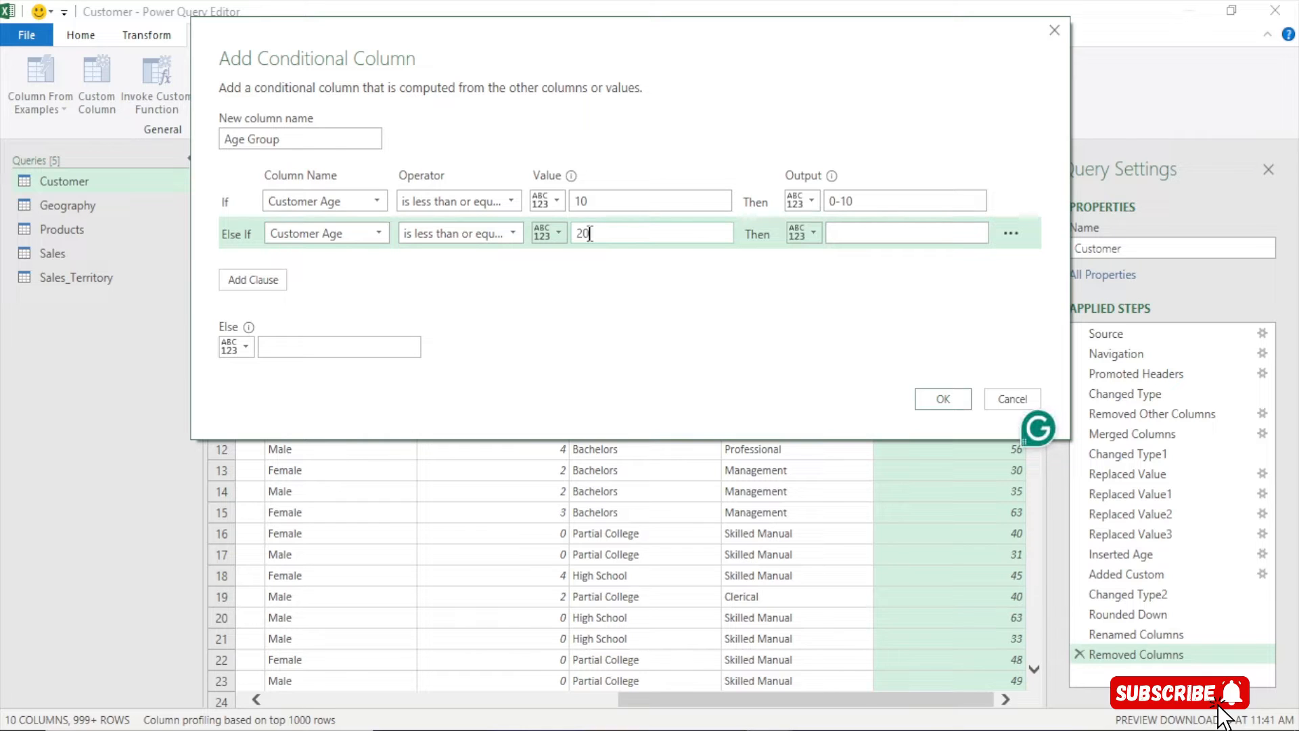
left_click(841, 227)
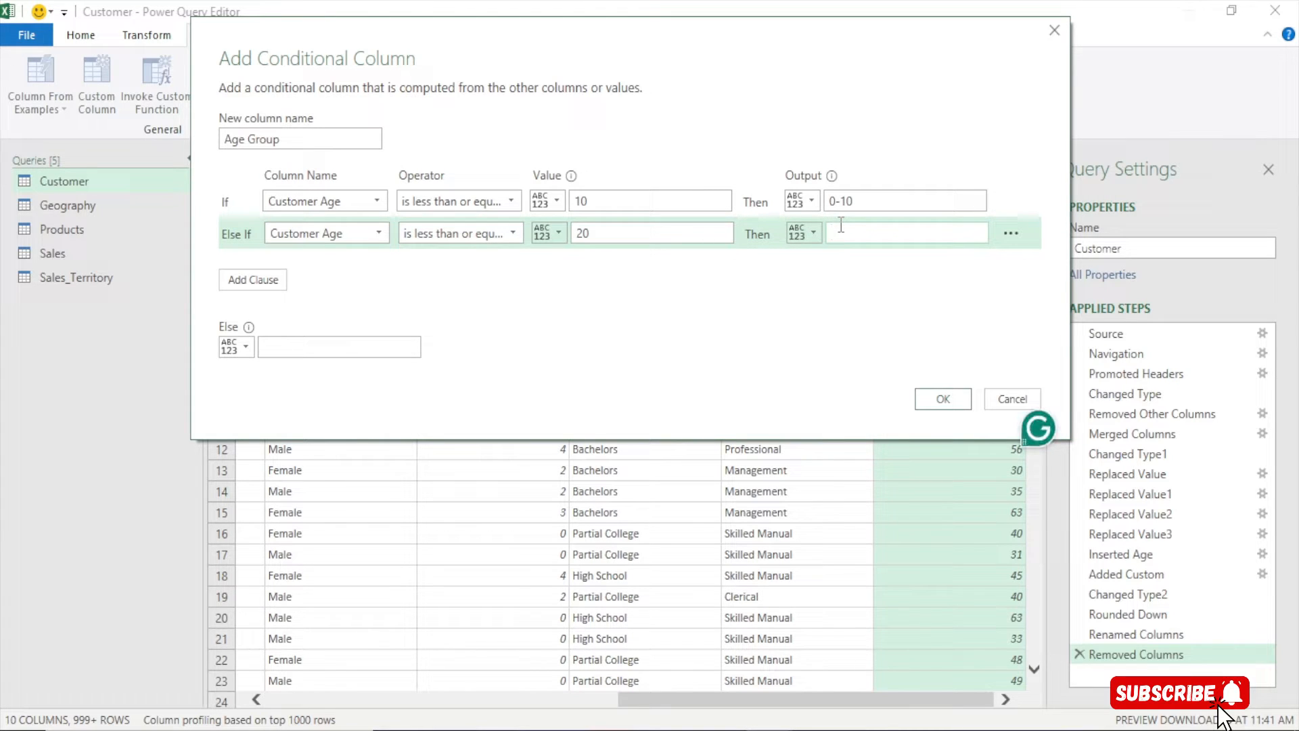
type("11-20")
Add clauses: Customer Age ≤ 30 gives 21-30, and ≤ 40 gives 31-40
left_click(249, 280)
left_click(376, 264)
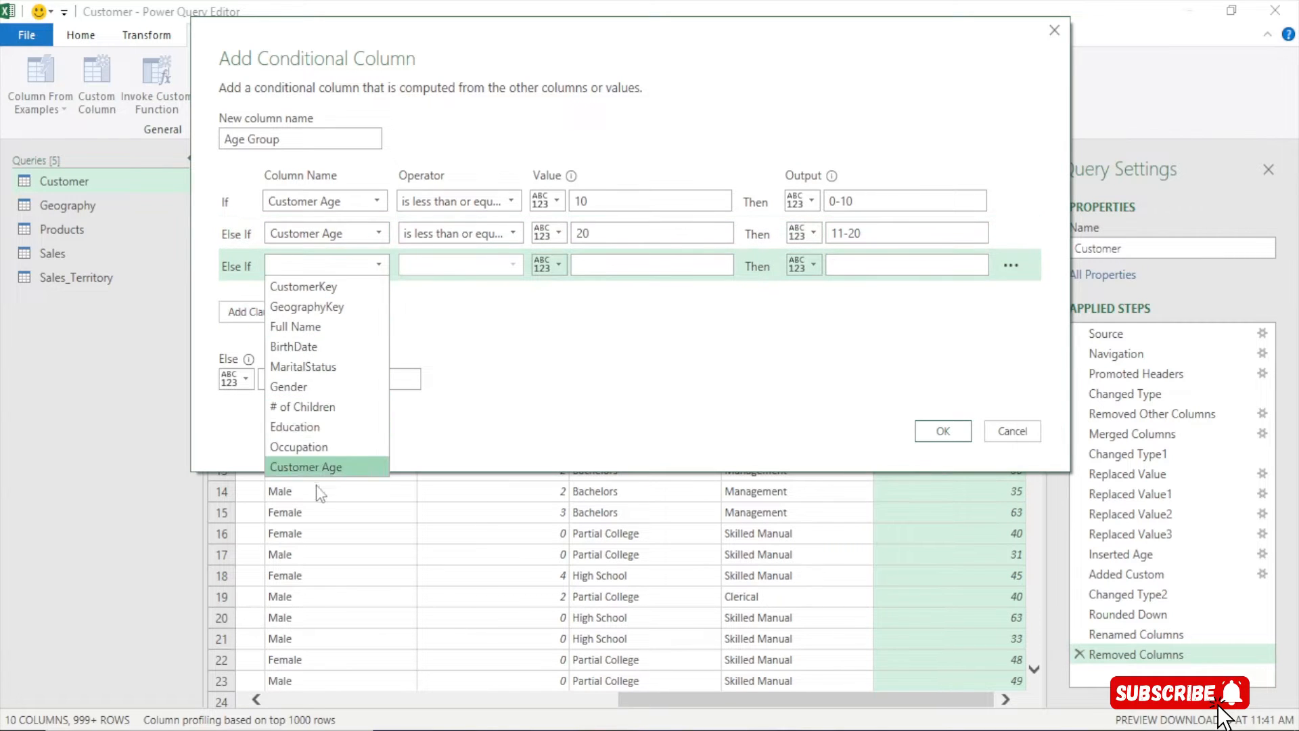
left_click(306, 467)
left_click(467, 265)
left_click(457, 388)
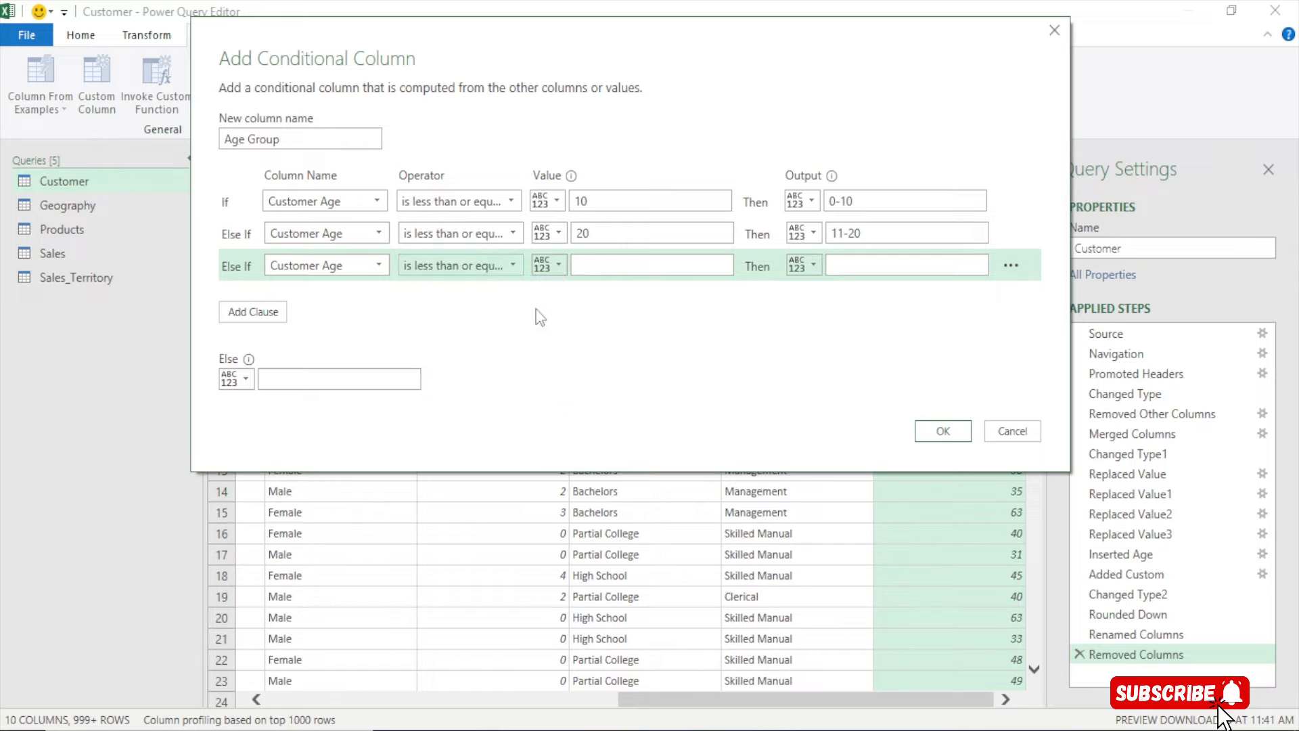
left_click(594, 268)
type("30")
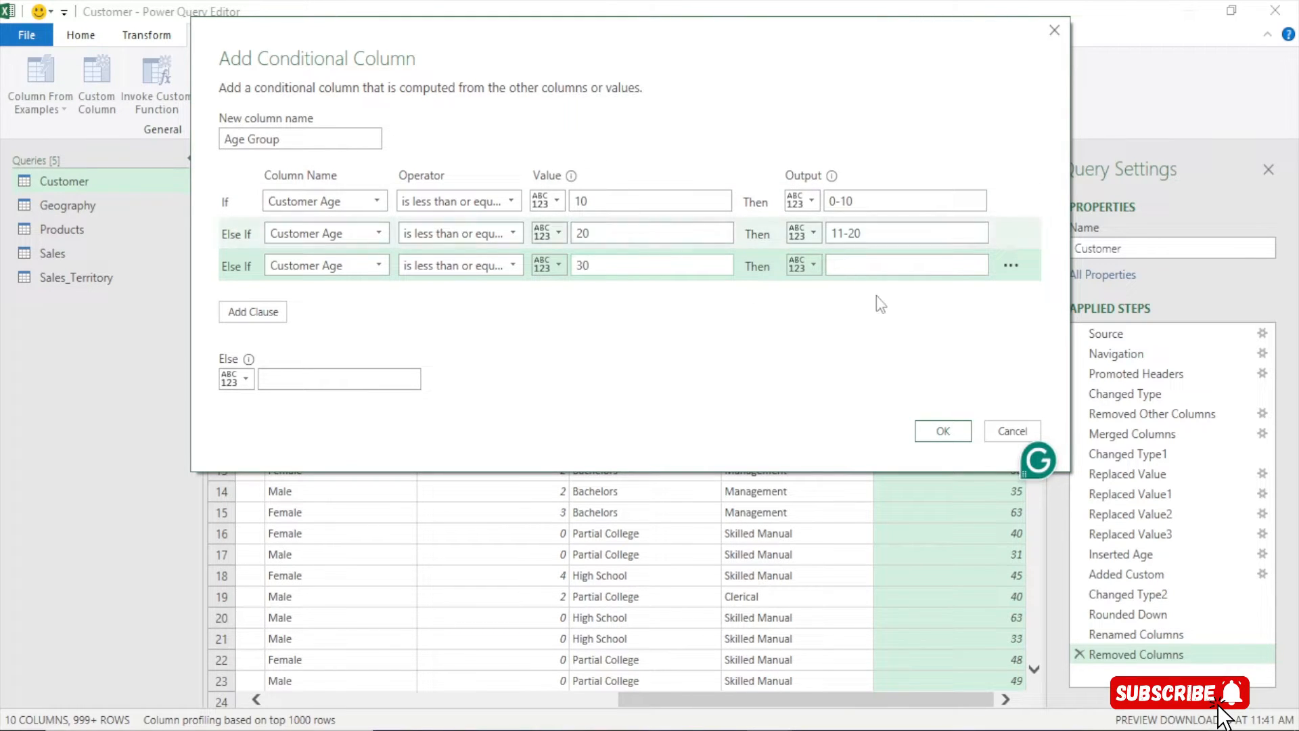
left_click(862, 265)
type("21-30")
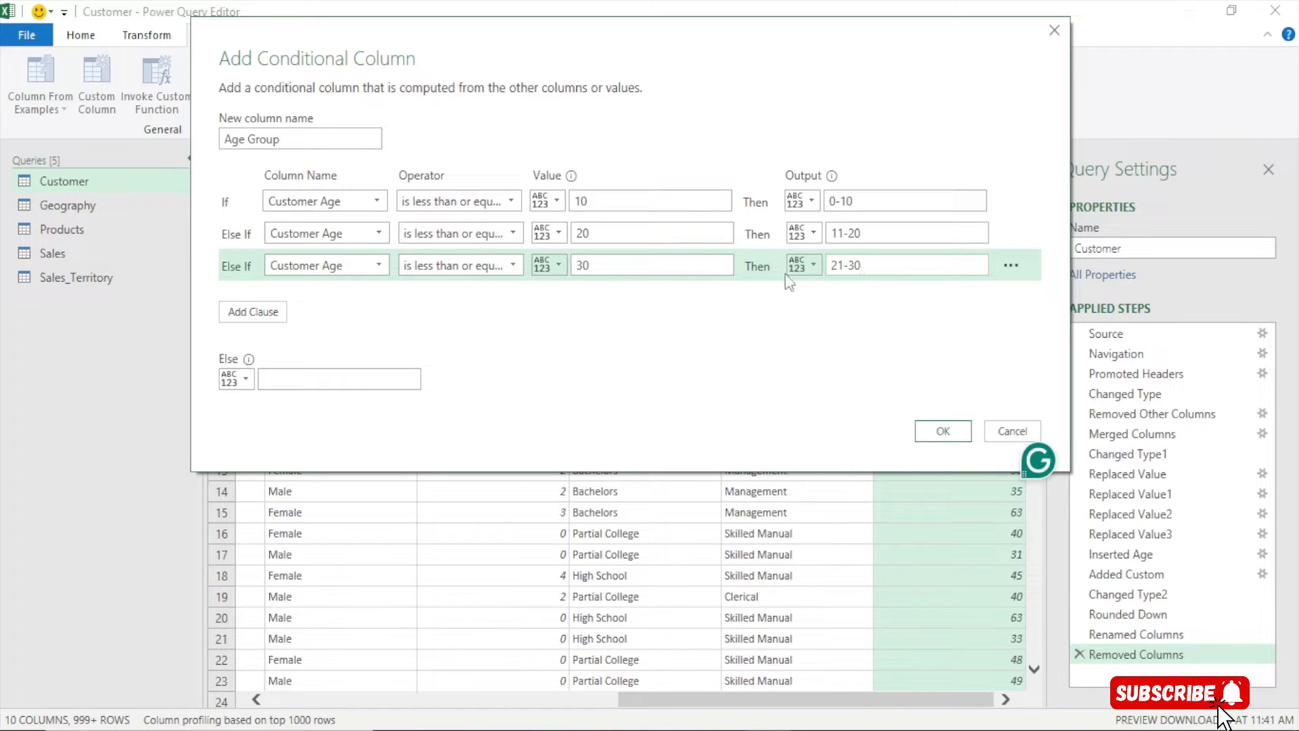
left_click(256, 312)
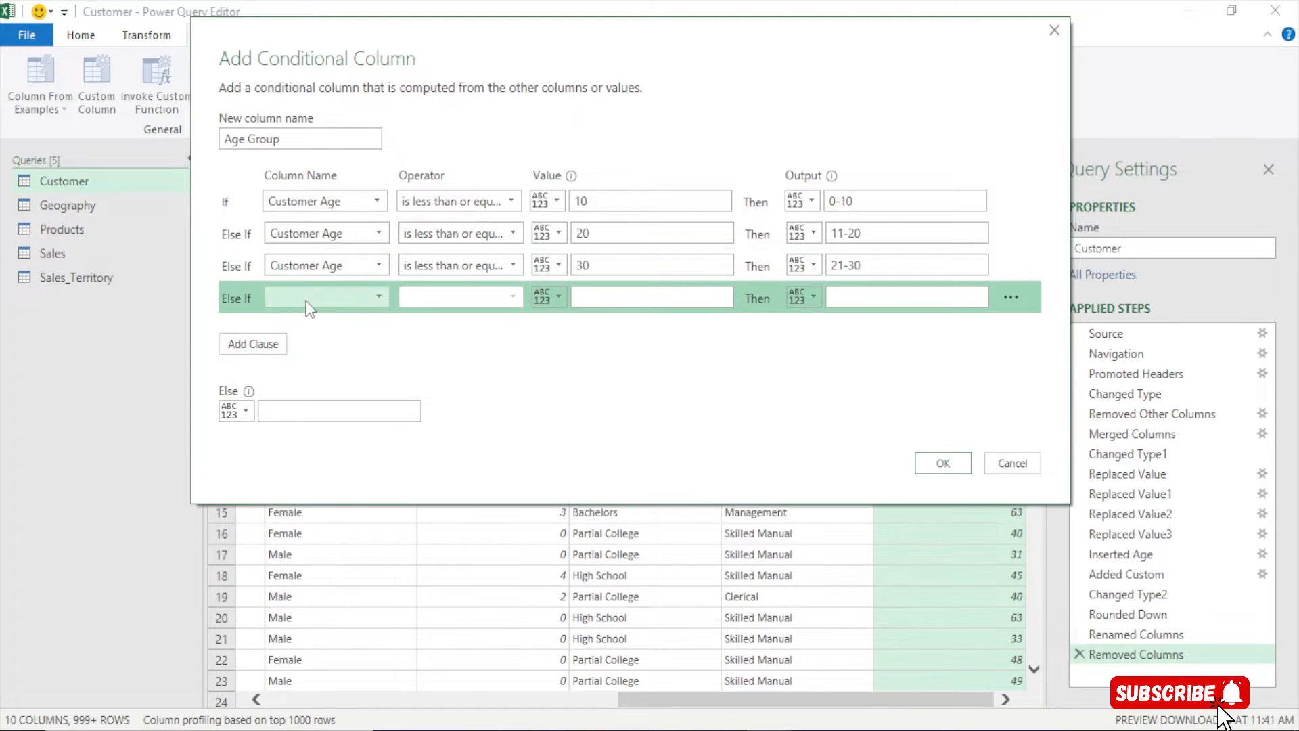
left_click(314, 295)
left_click(314, 497)
left_click(445, 293)
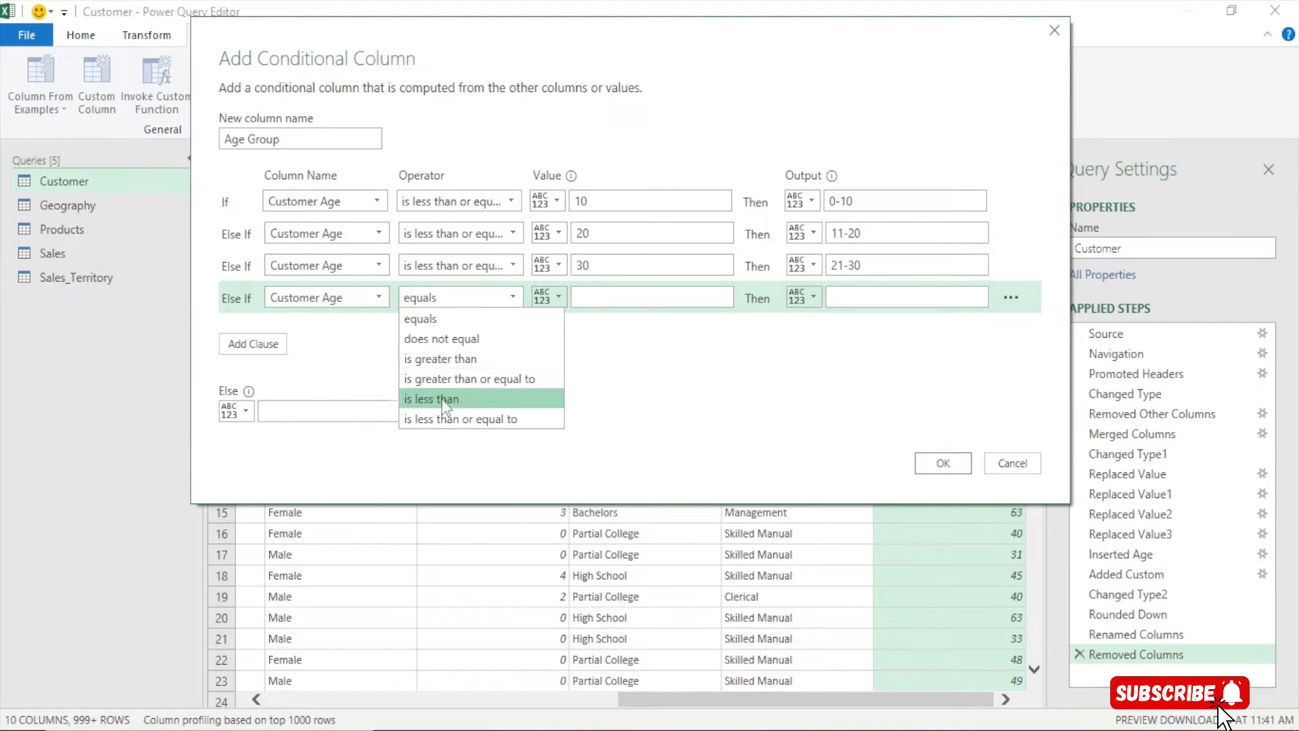
left_click(445, 417)
left_click(600, 299)
type("40")
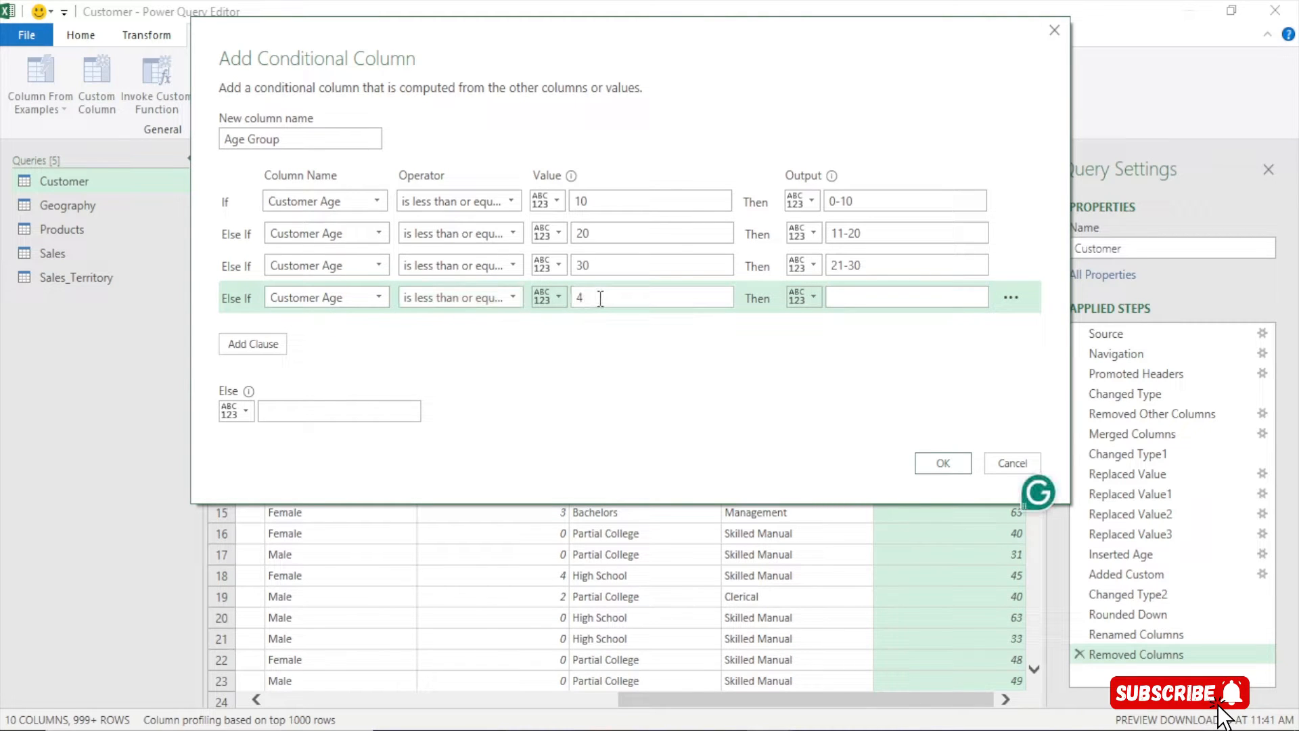
left_click(835, 298)
type("31-40")
Add clauses: Customer Age ≤ 50 gives 41-50, and ≤ 60 gives 51-60
left_click(255, 344)
left_click(311, 326)
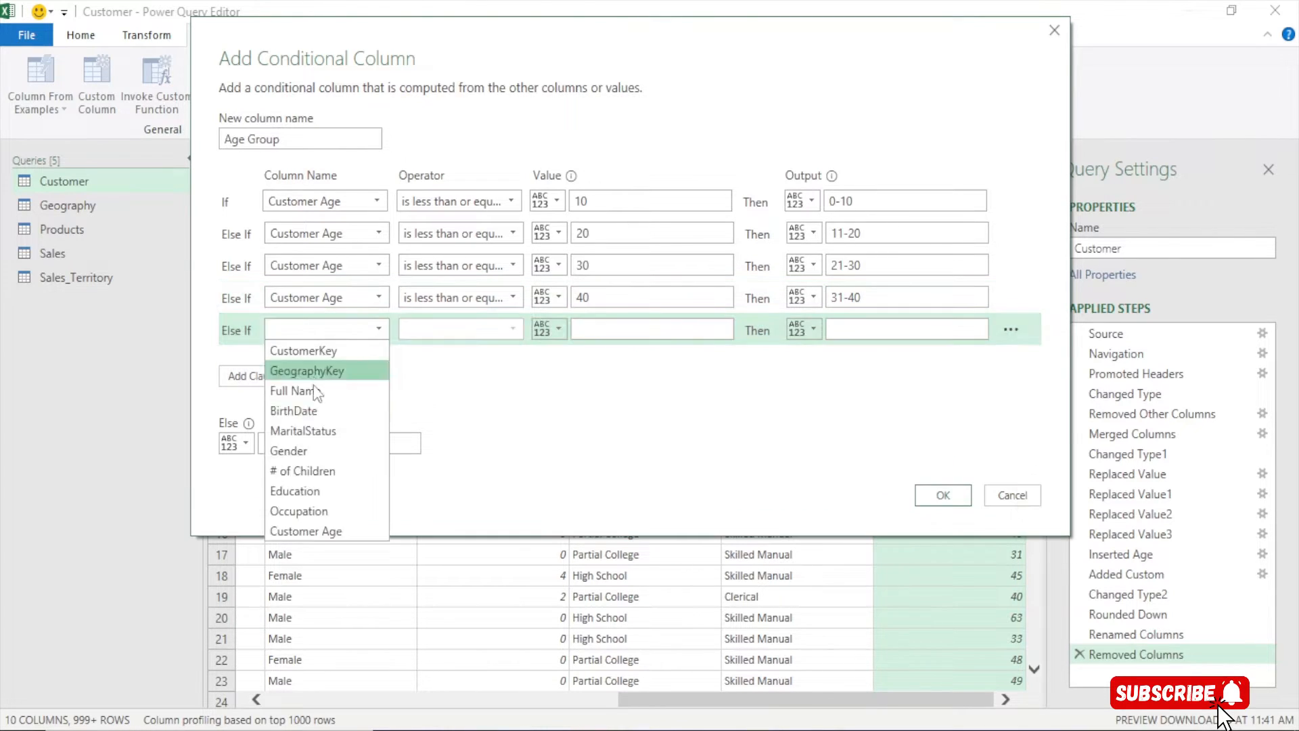
left_click(304, 530)
left_click(444, 329)
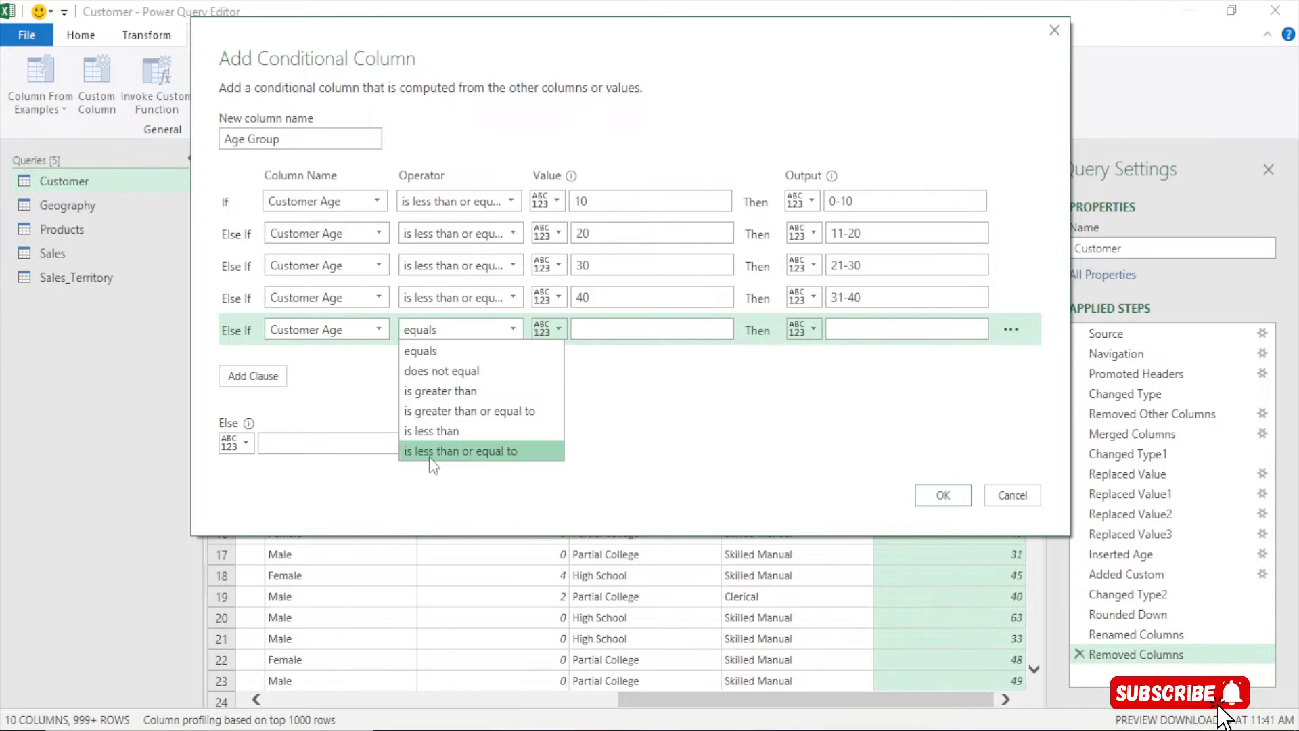
left_click(432, 452)
left_click(588, 330)
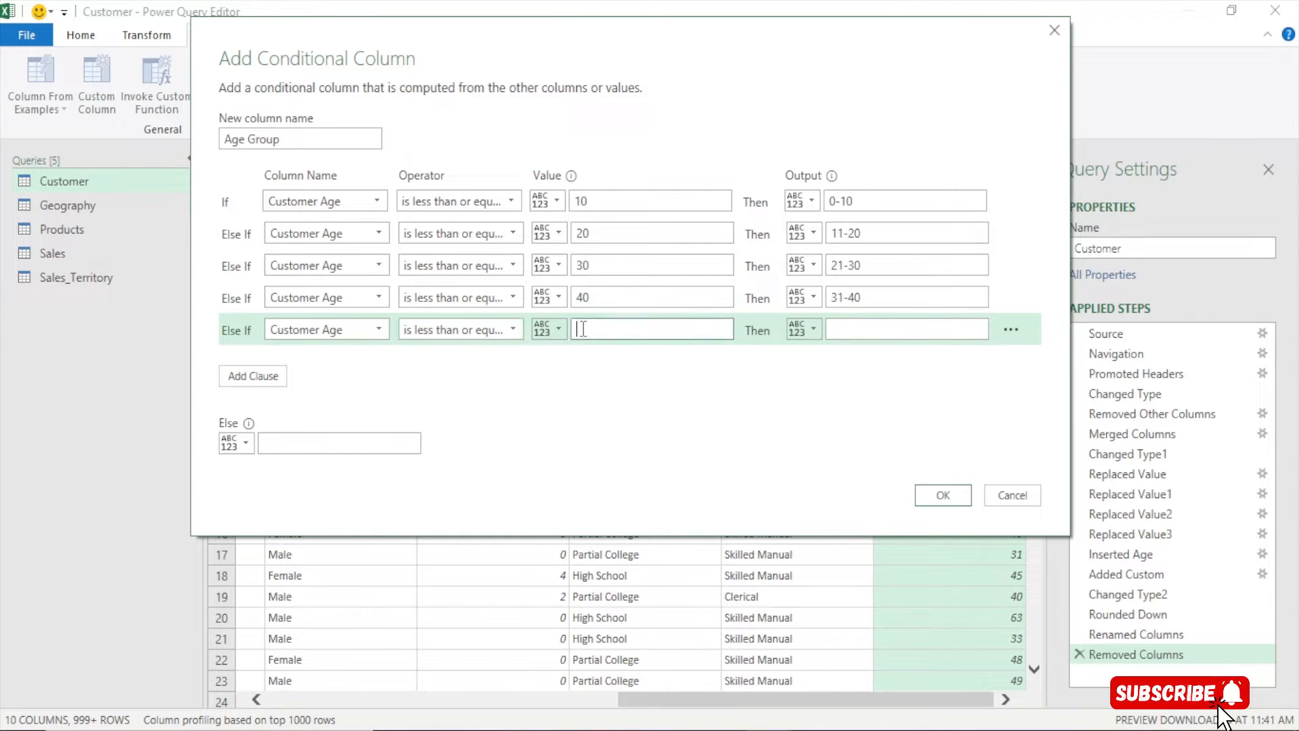
type("50")
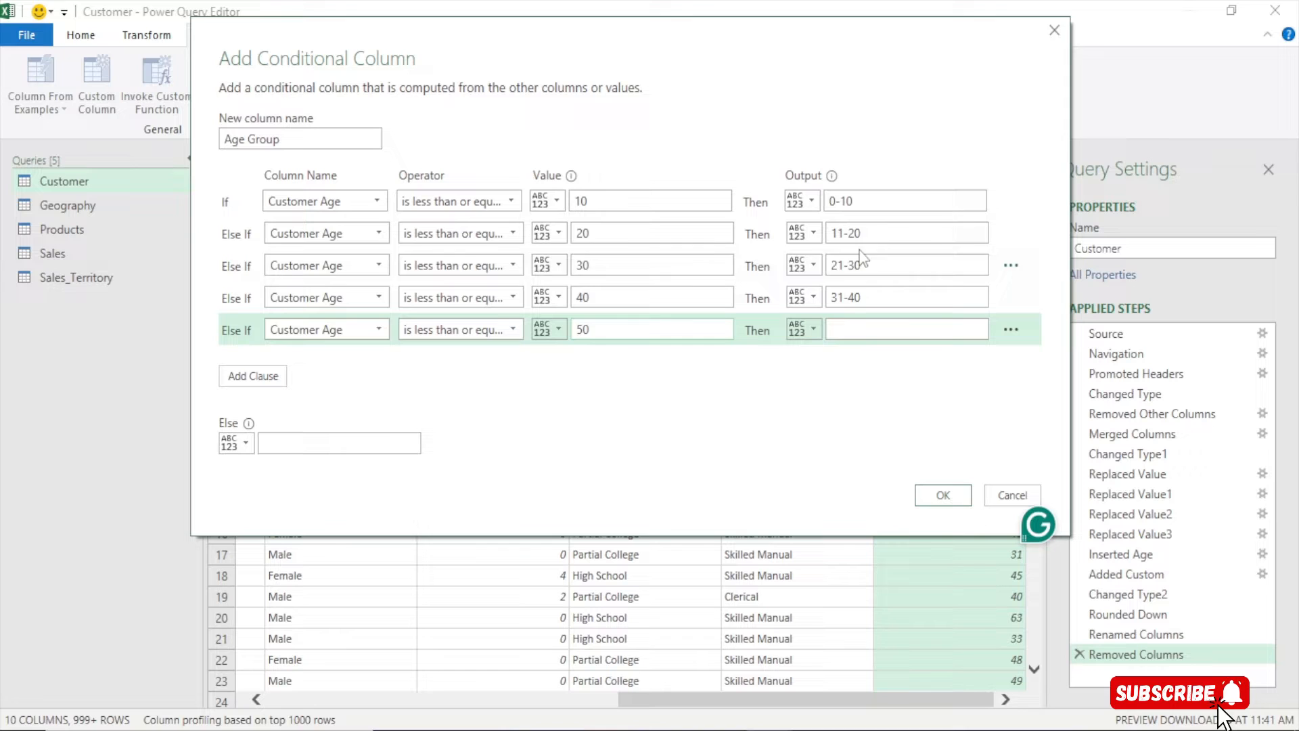
left_click(843, 329)
type("41-")
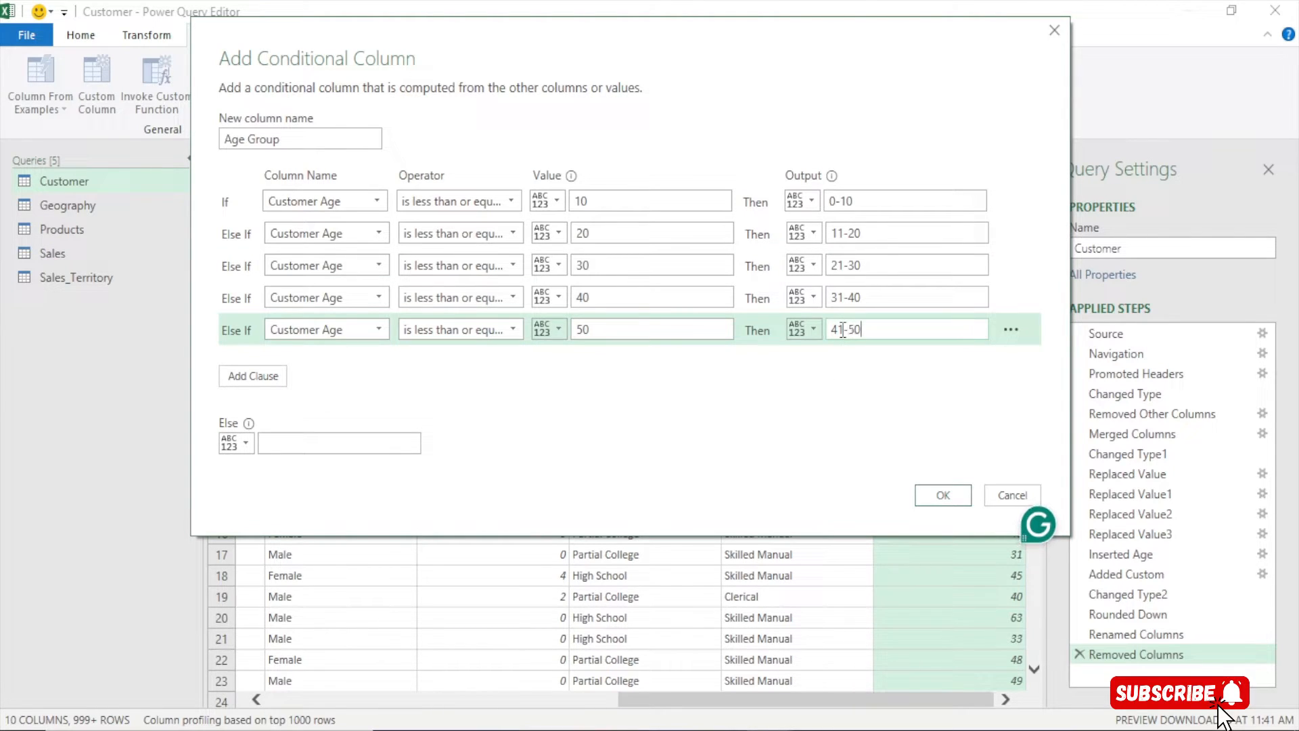
type("50")
left_click(253, 375)
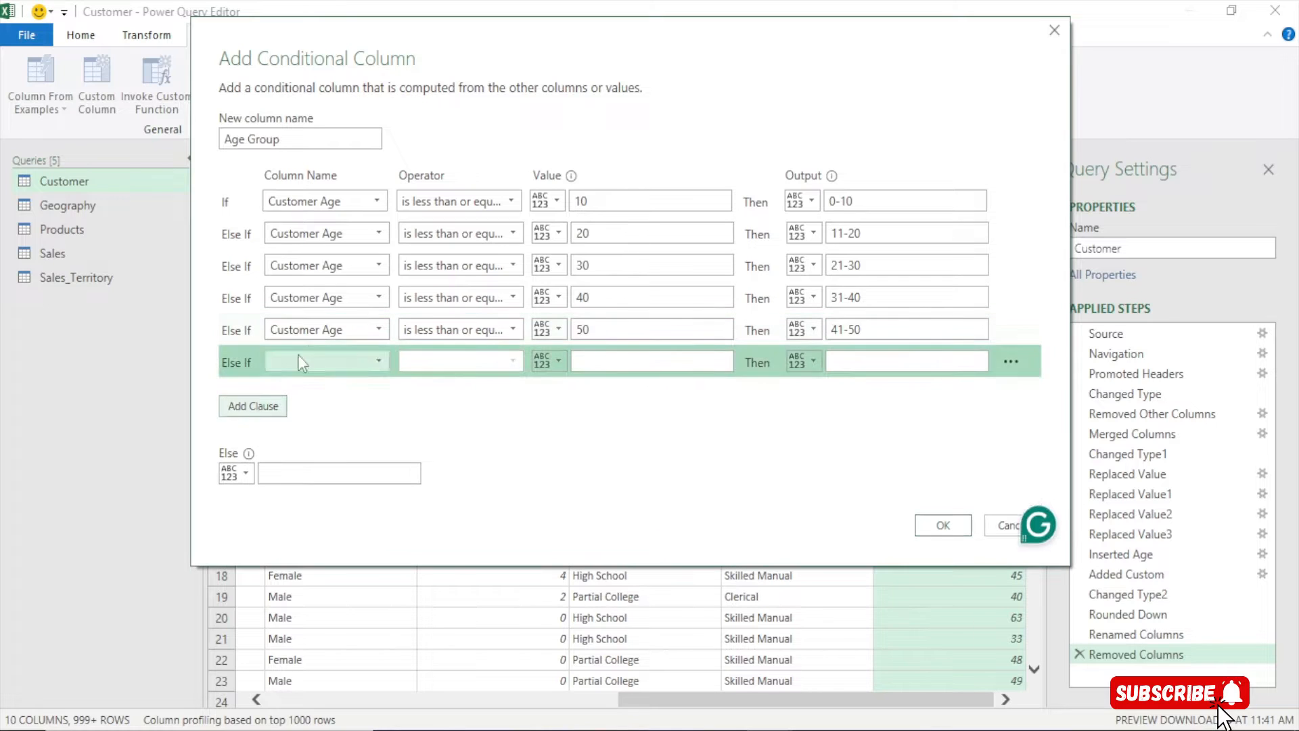
left_click(310, 361)
left_click(305, 561)
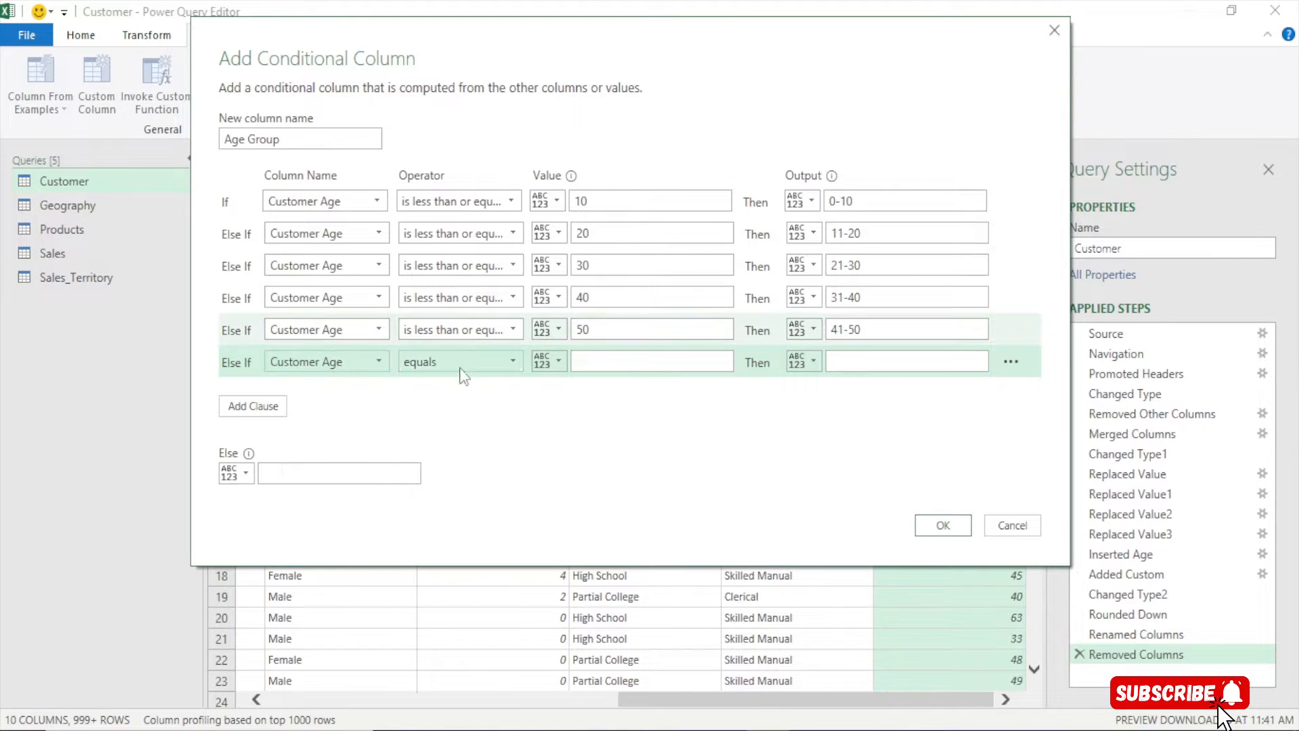
left_click(460, 362)
left_click(449, 483)
left_click(588, 357)
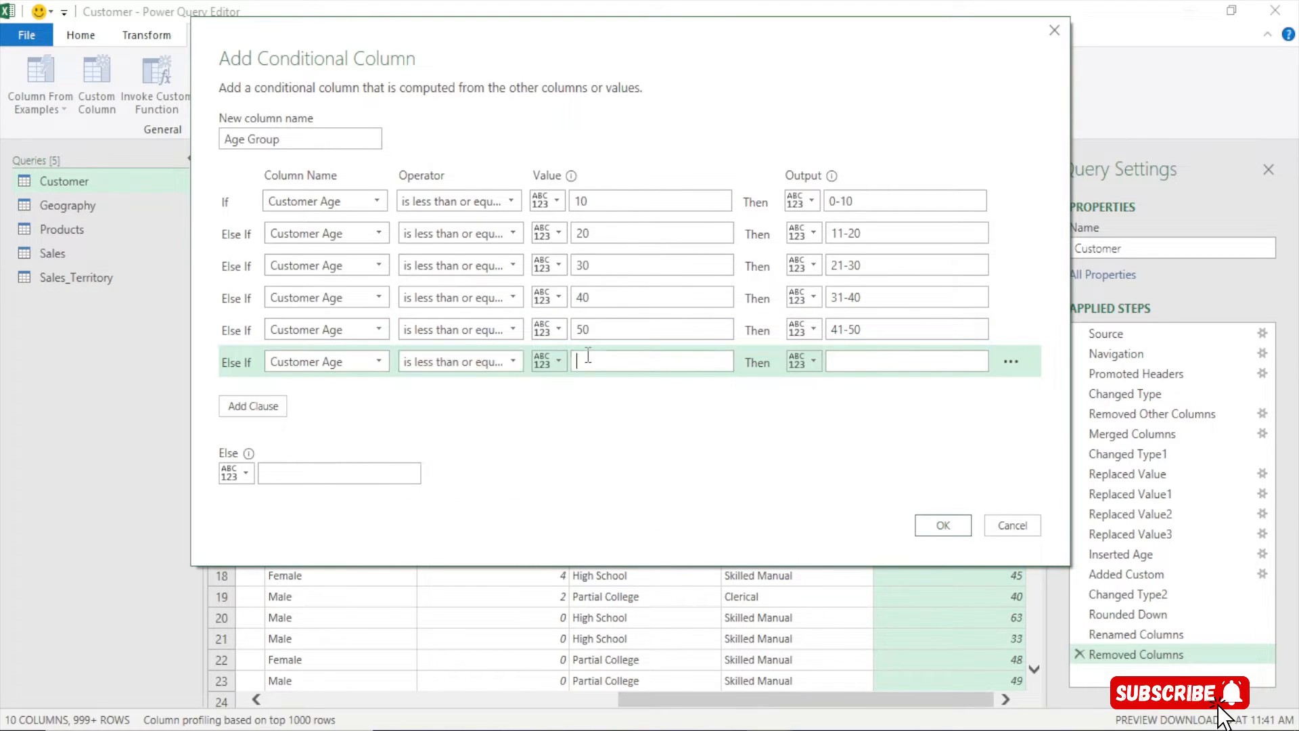
type("60")
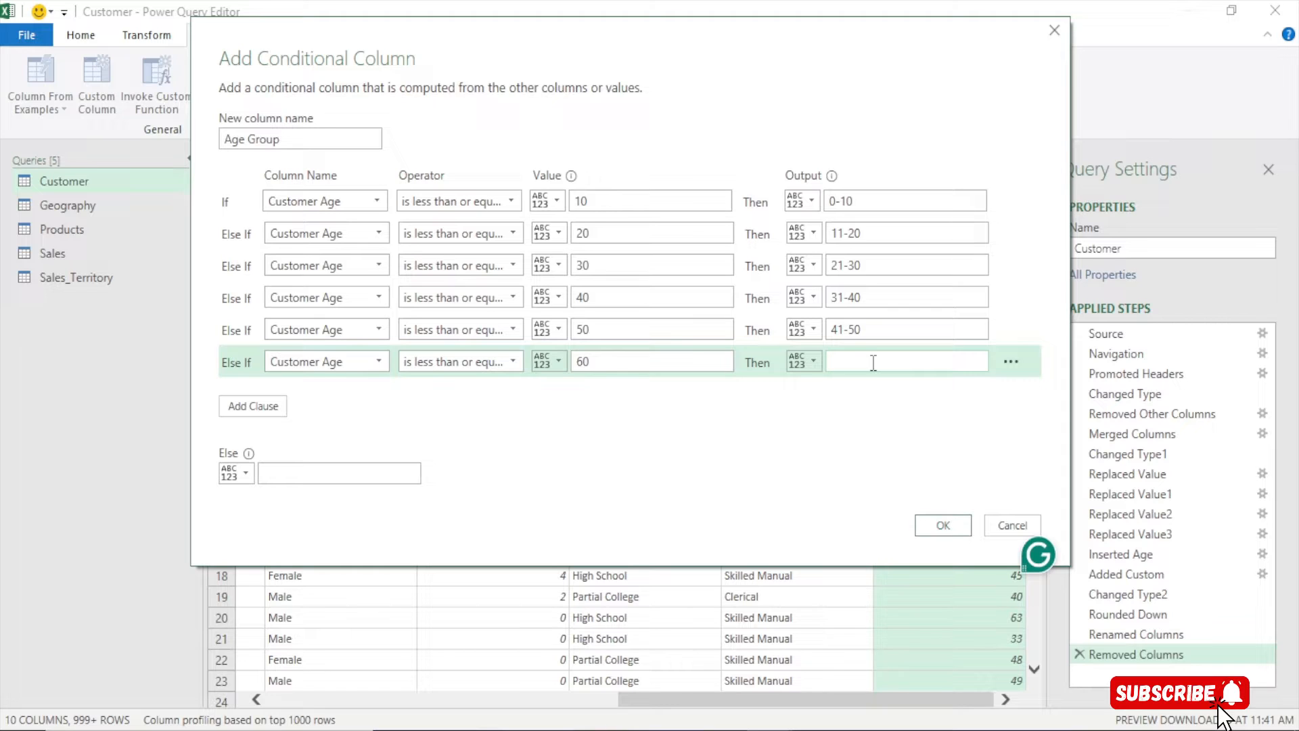
type("51-60")
Add a seventh rule: Customer Age less than or equal to 70 outputs '61-70'
left_click(267, 404)
left_click(320, 376)
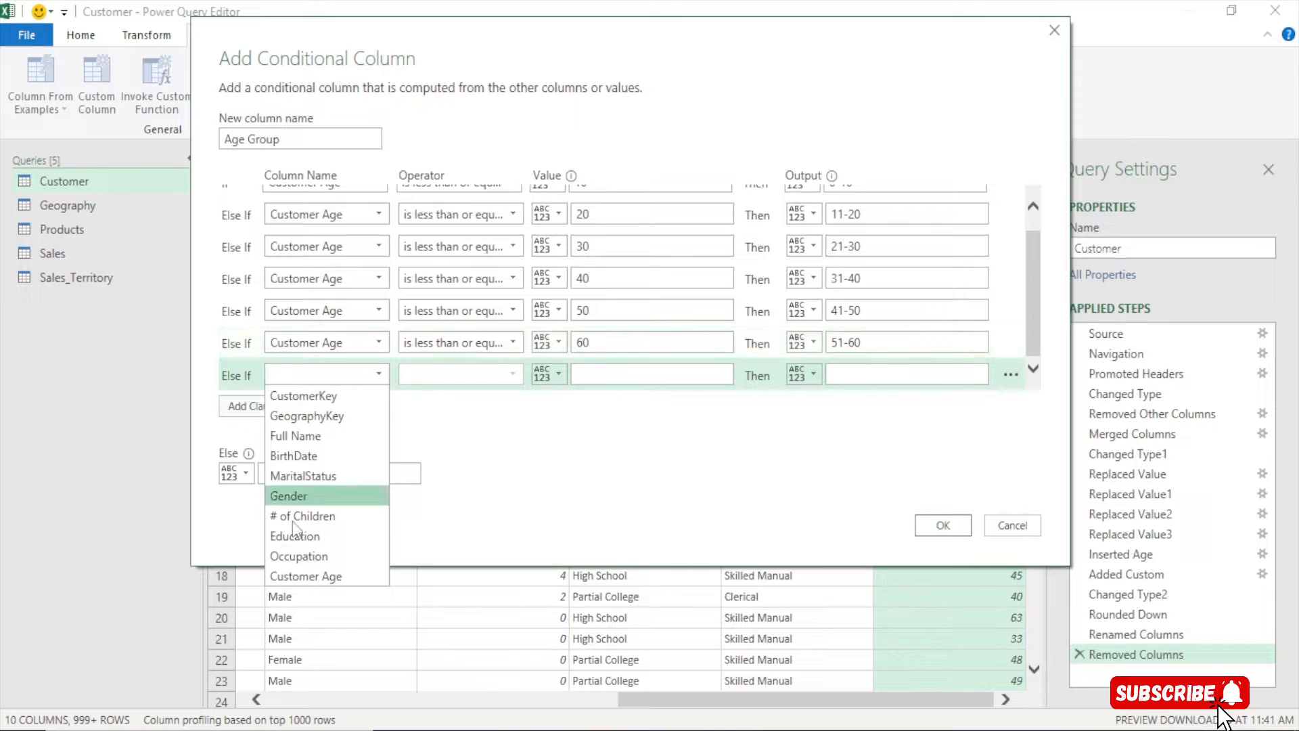
left_click(304, 576)
left_click(448, 375)
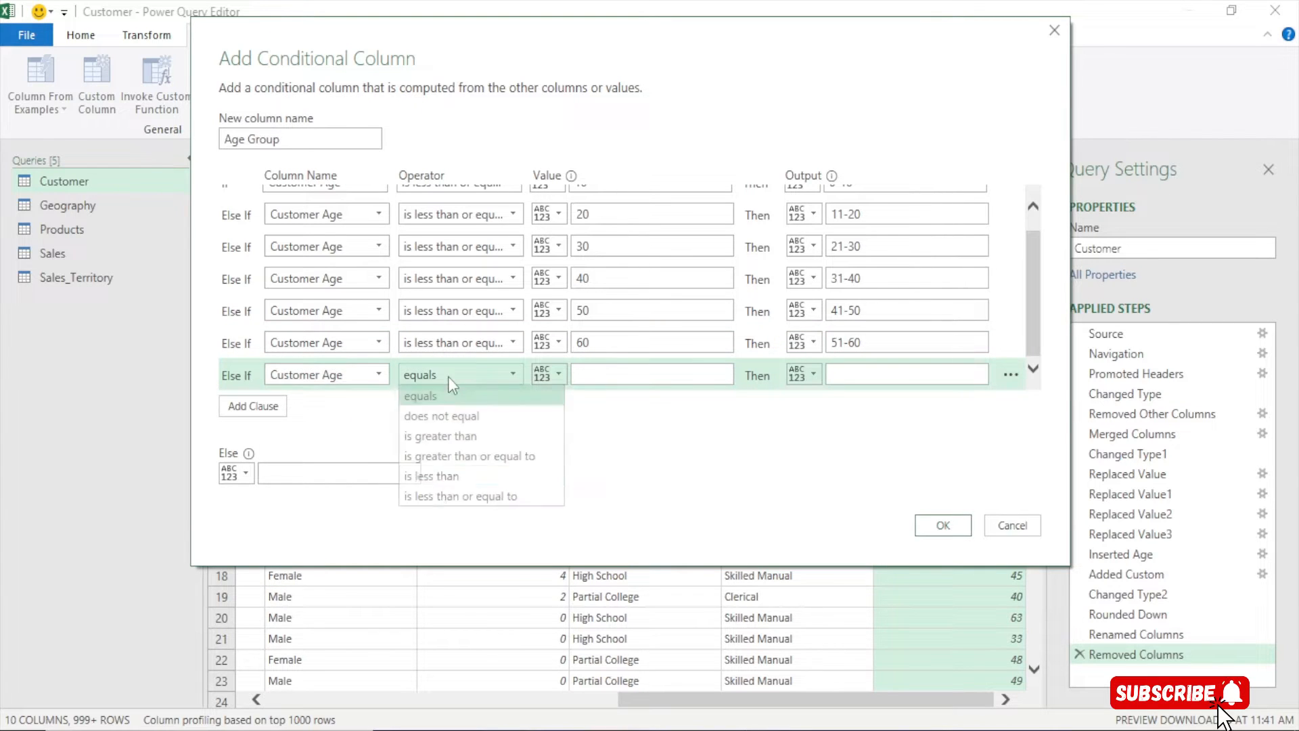
left_click(447, 498)
left_click(592, 379)
type("7")
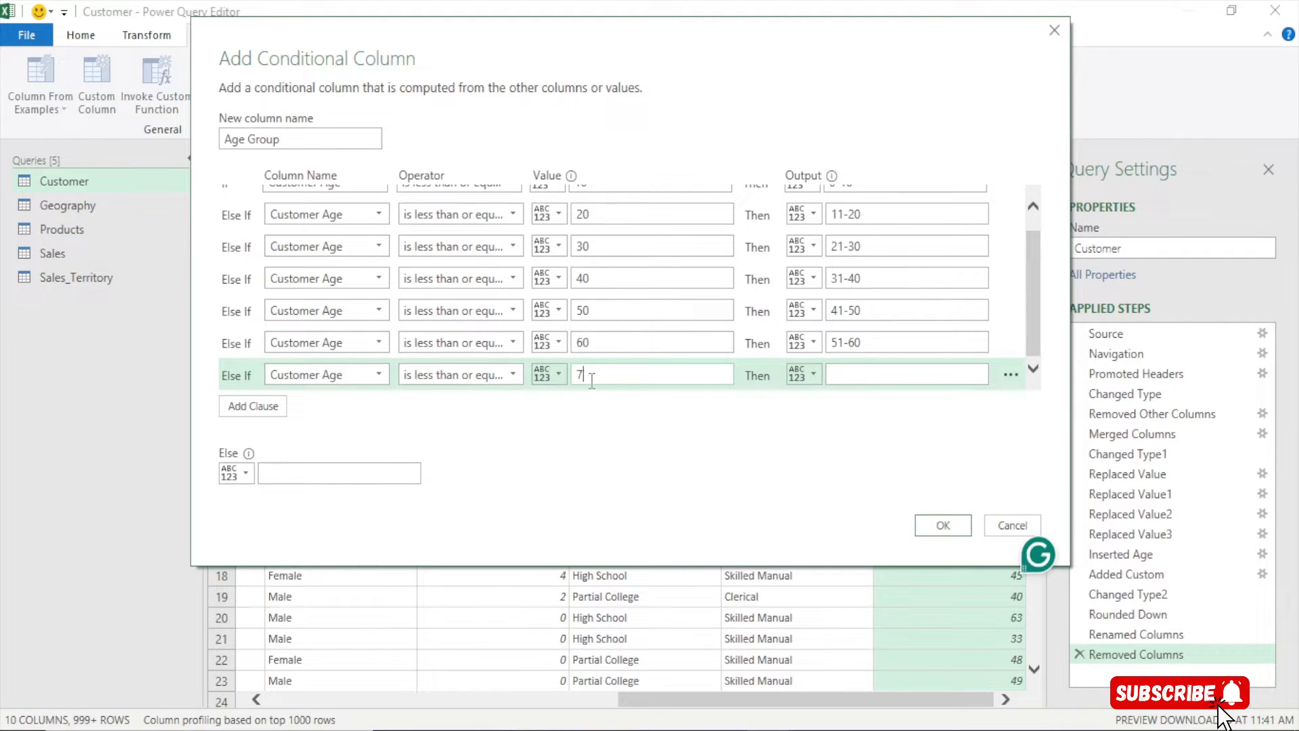
type("0")
left_click(850, 373)
type("61-70")
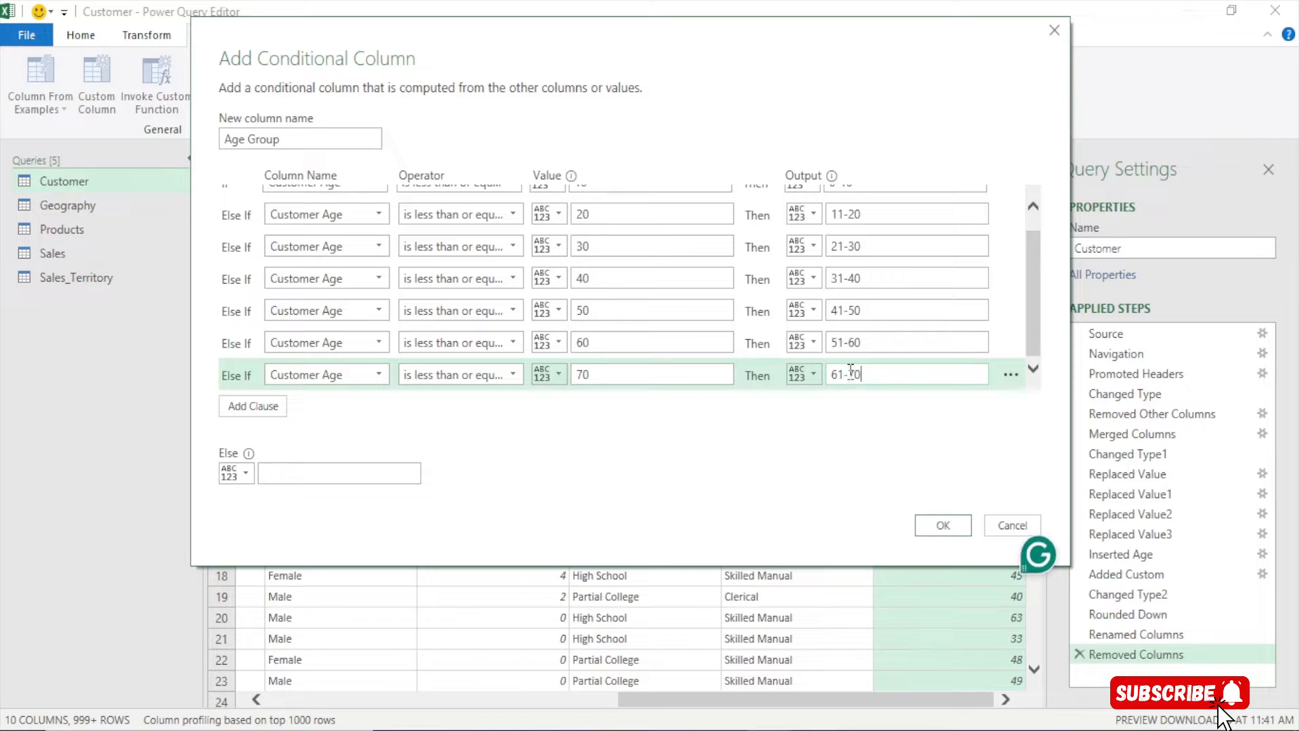
Set the Else output to '70 plus' and create the Age Group column
left_click(292, 471)
type("70")
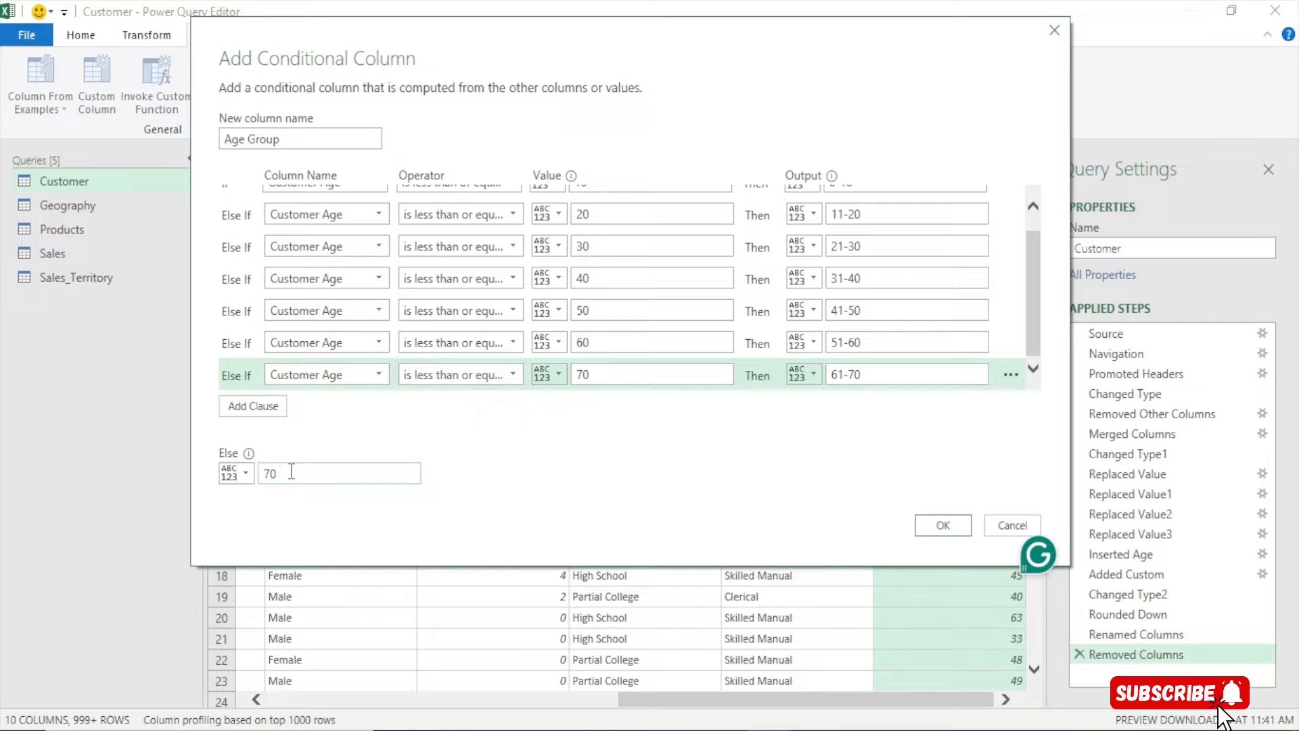
type(" plus")
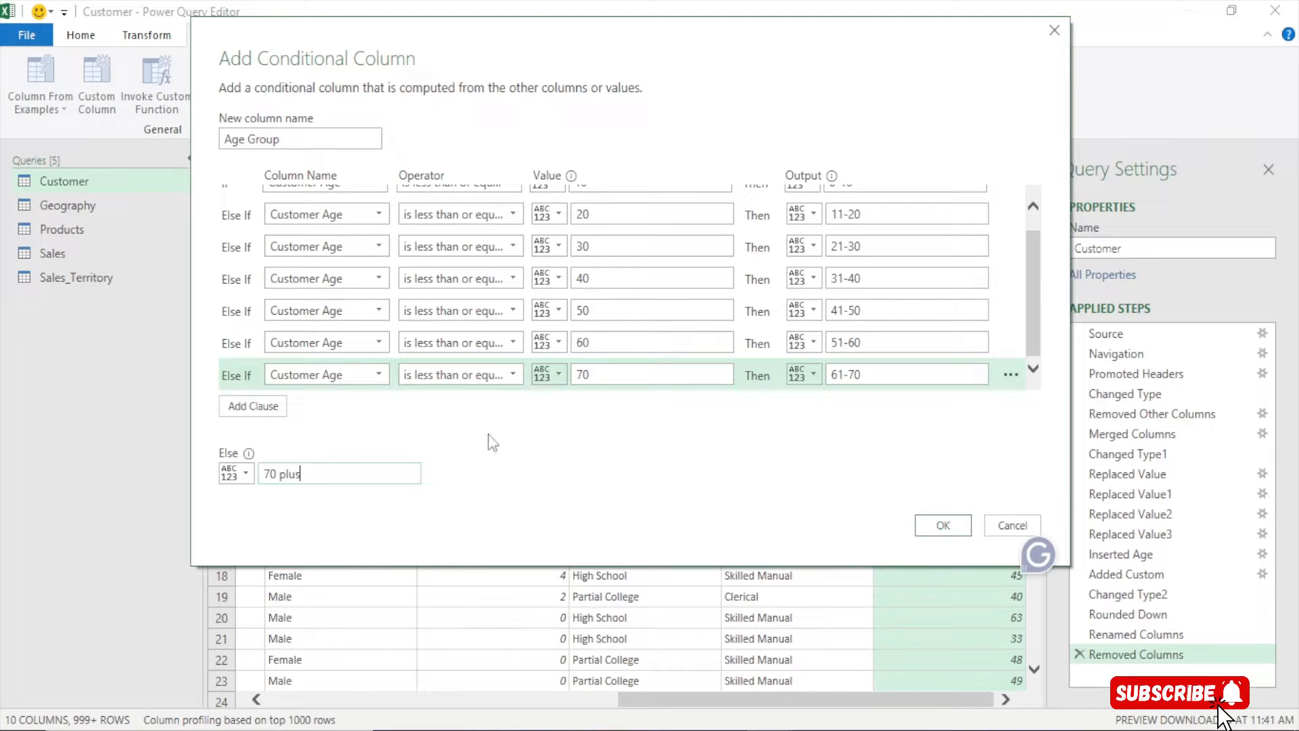
scroll(589, 305, "up", 1)
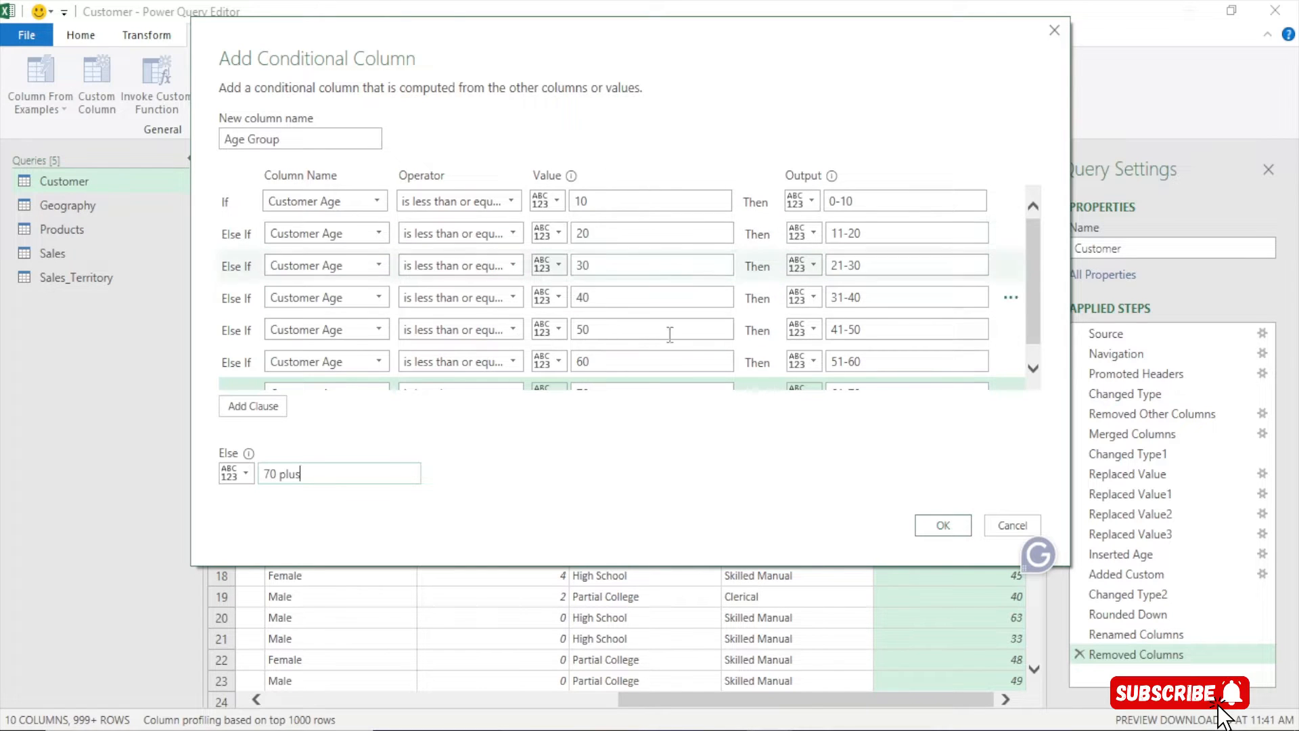
scroll(729, 320, "down", 1)
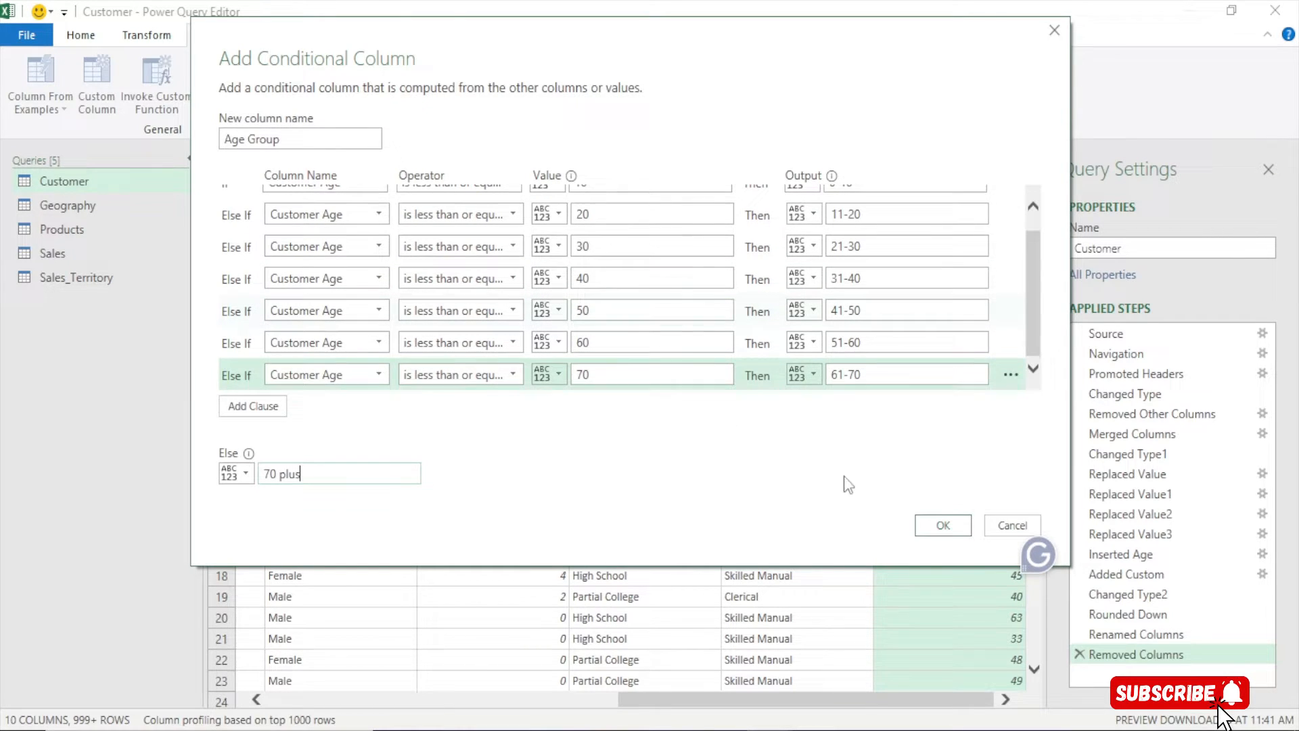
left_click(948, 526)
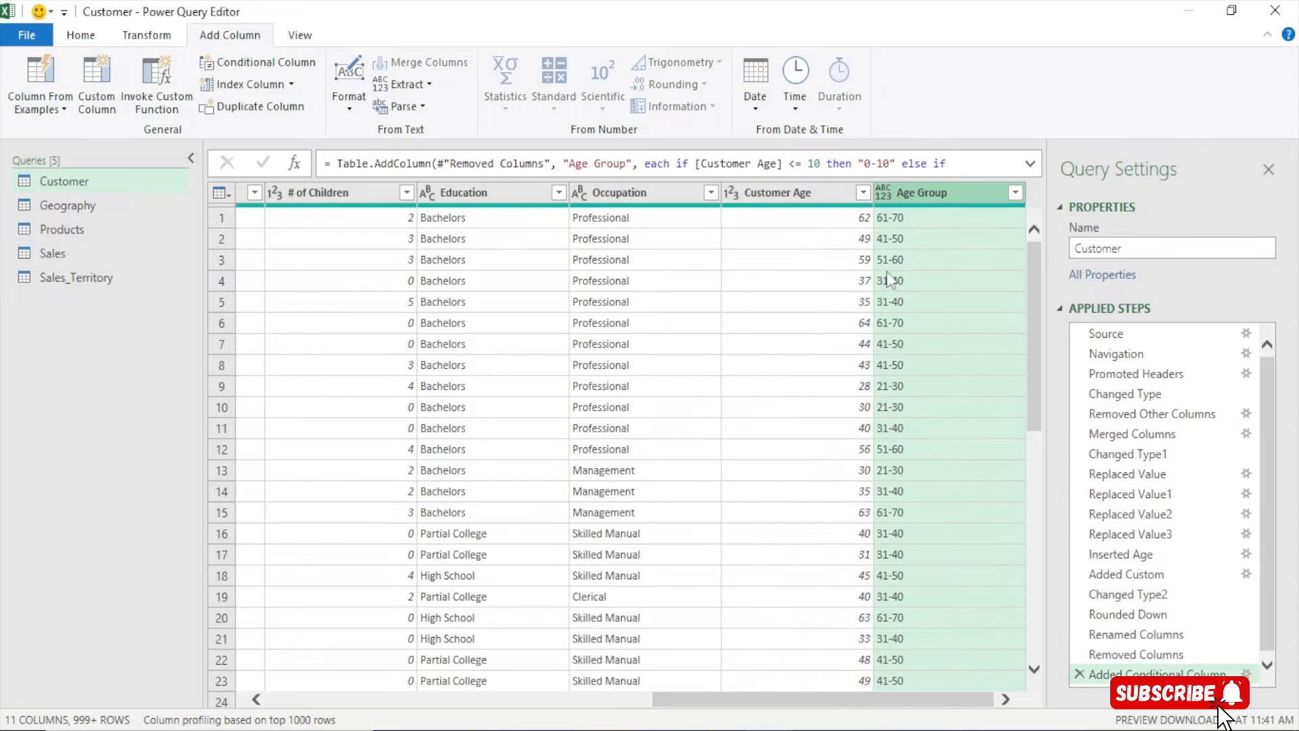
Review the Age Group values, then change the column's data type to Text
left_click(1016, 193)
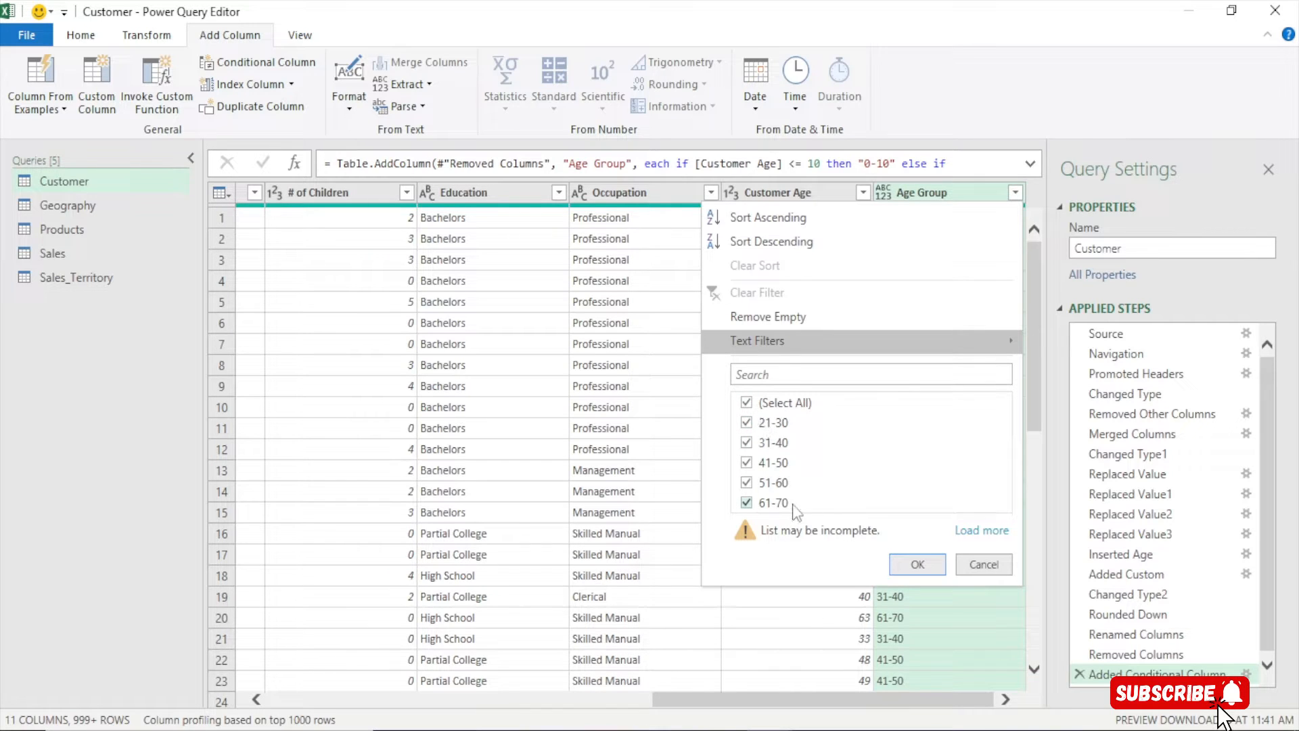
left_click(984, 564)
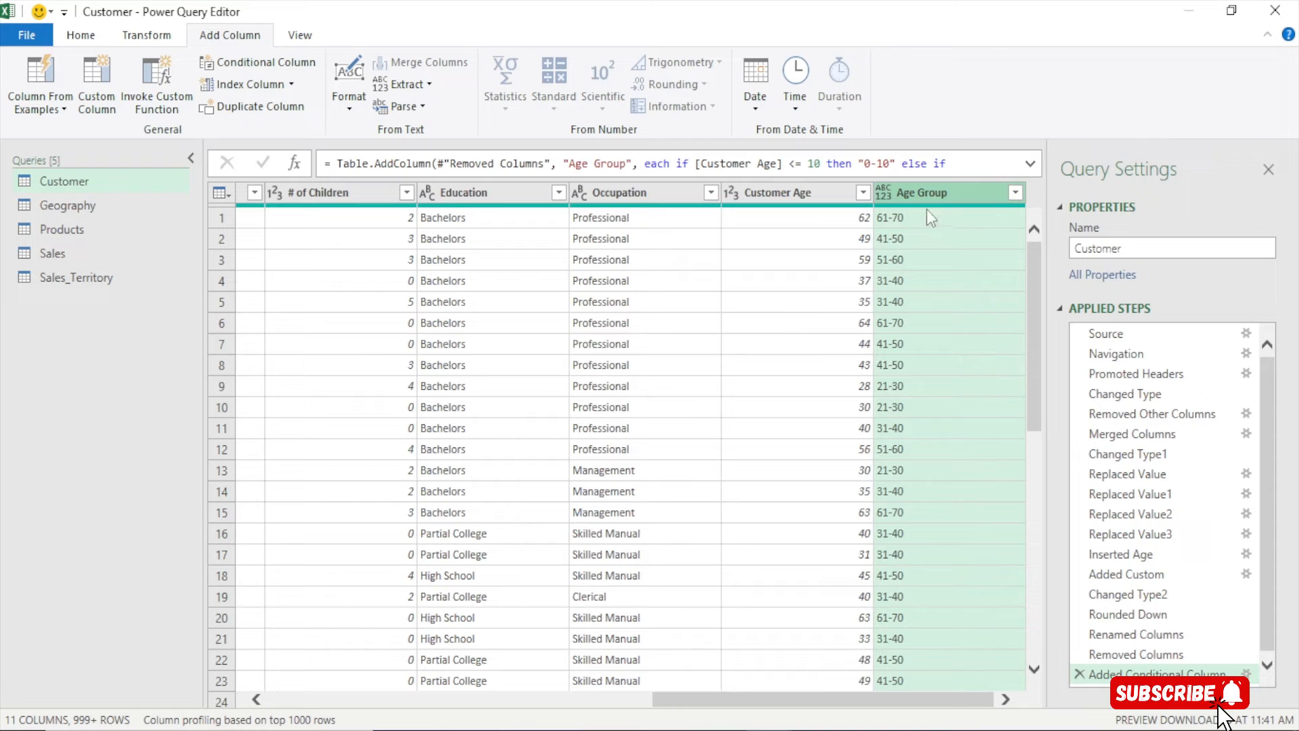
left_click(891, 198)
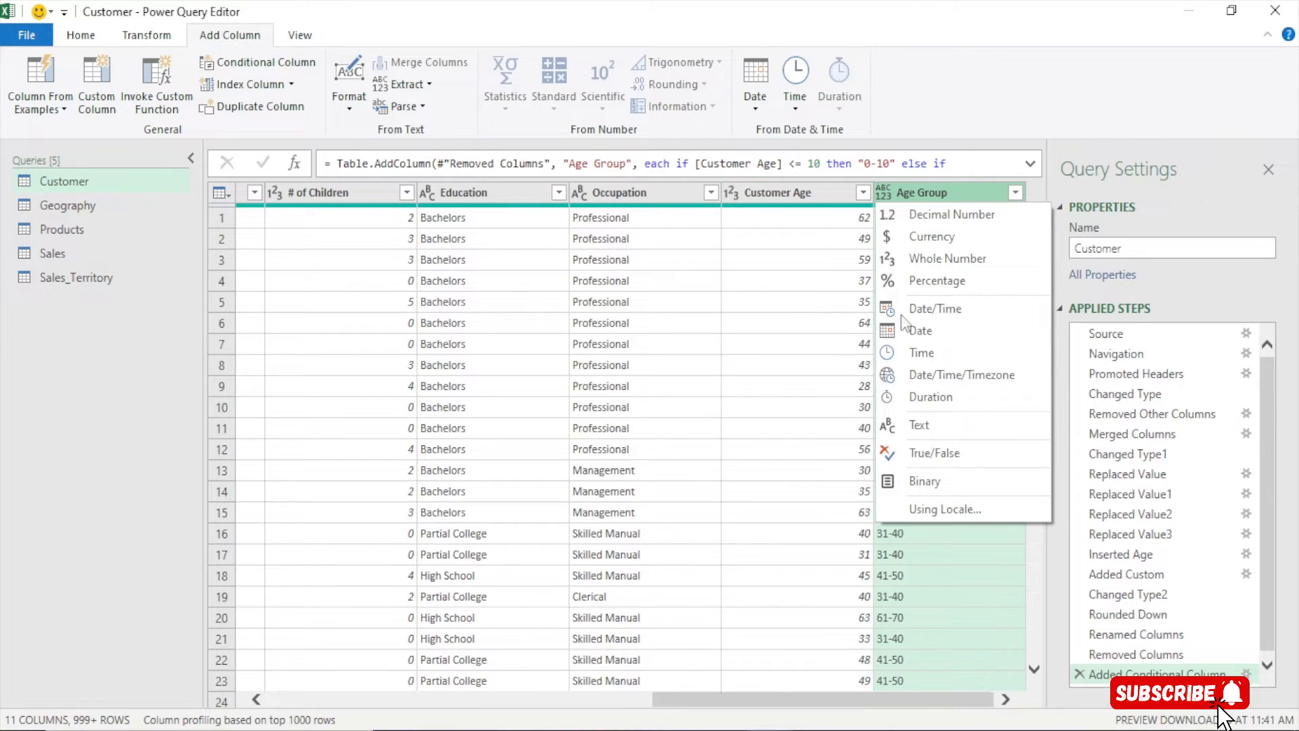
left_click(909, 423)
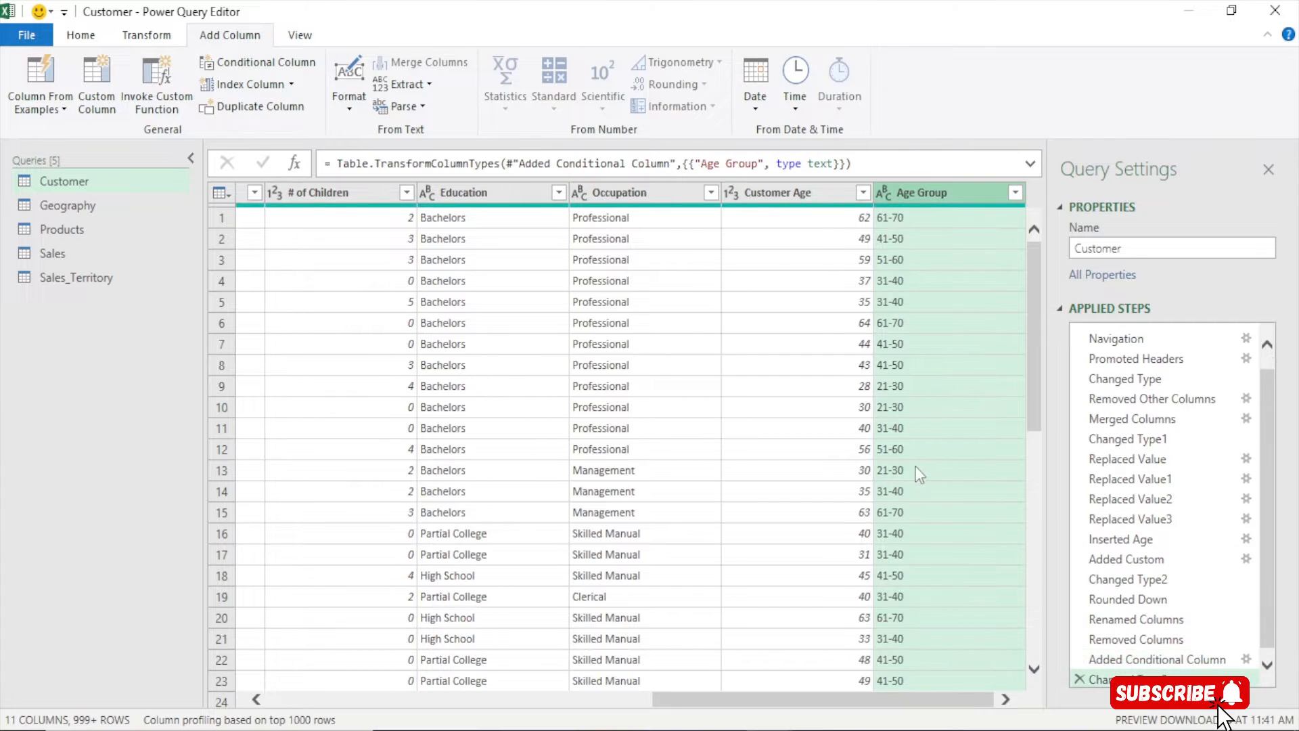
Filter Customer Age to 25 and confirm Age Group shows only 21-30
left_click(863, 192)
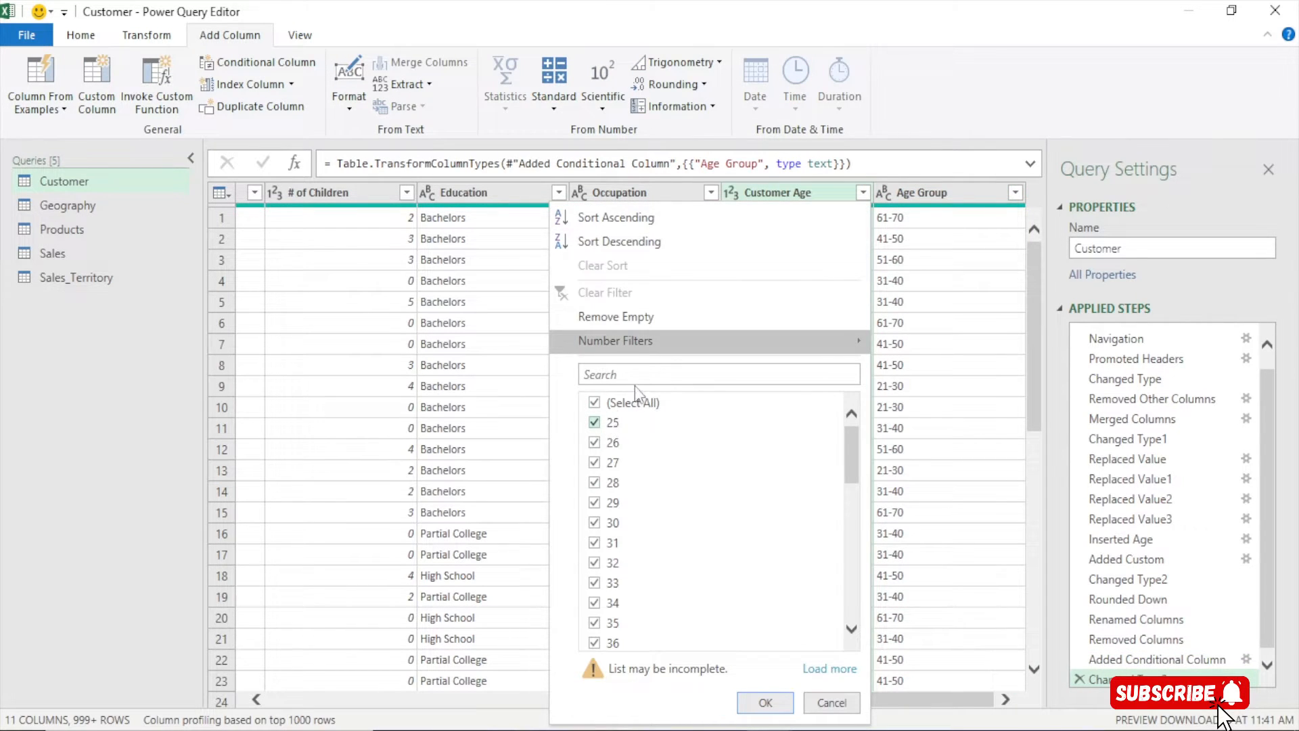
left_click(623, 407)
left_click(593, 422)
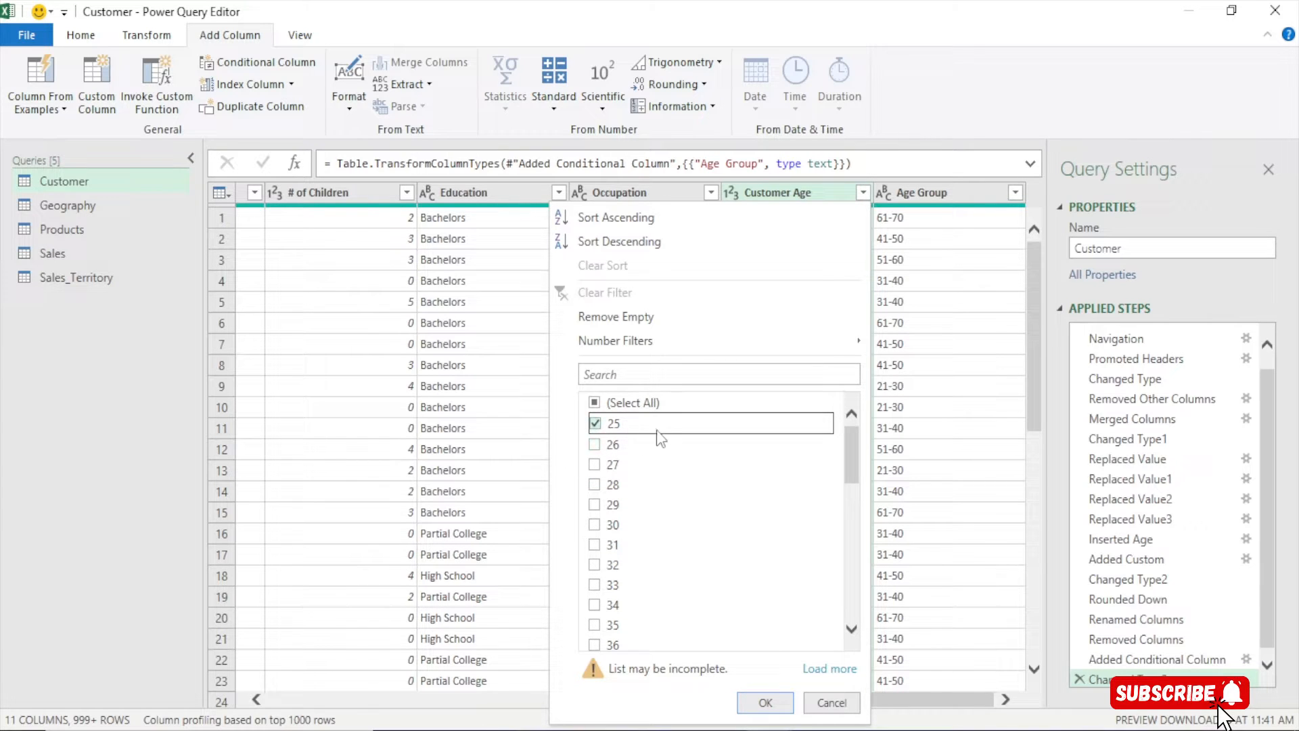
left_click(763, 704)
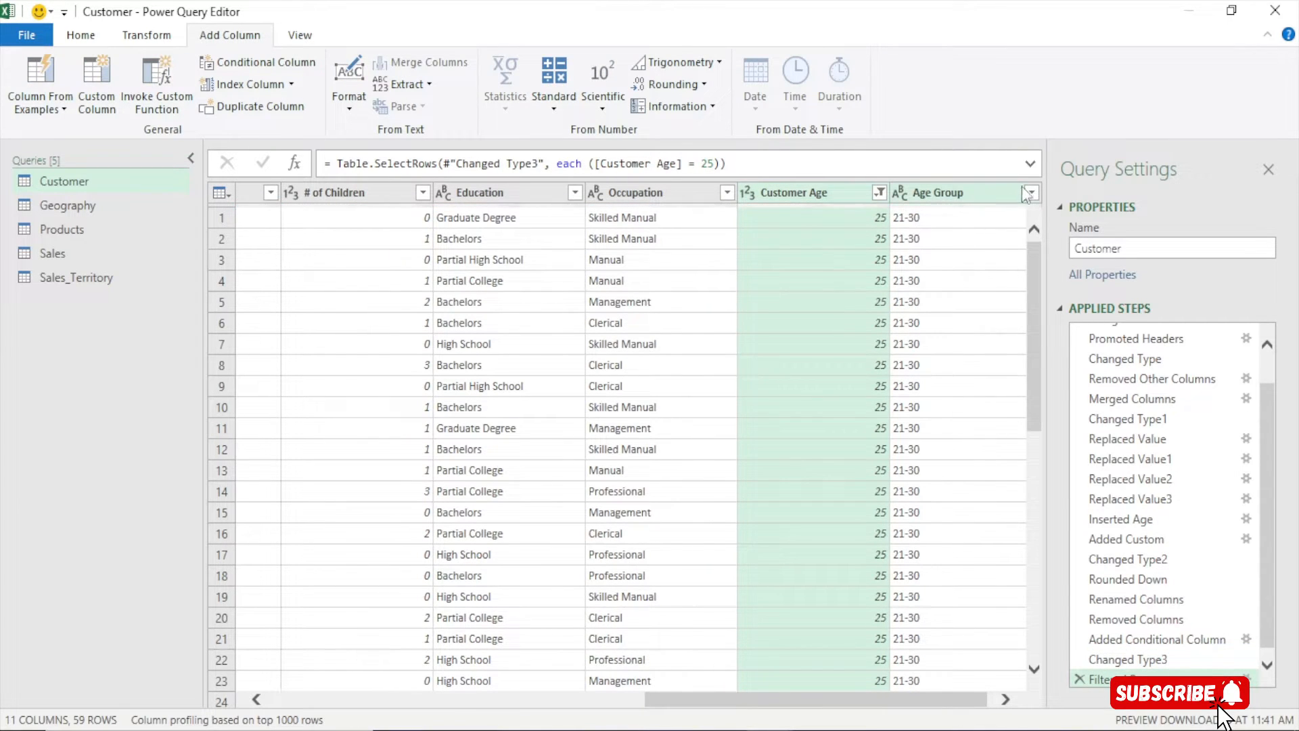
left_click(1029, 194)
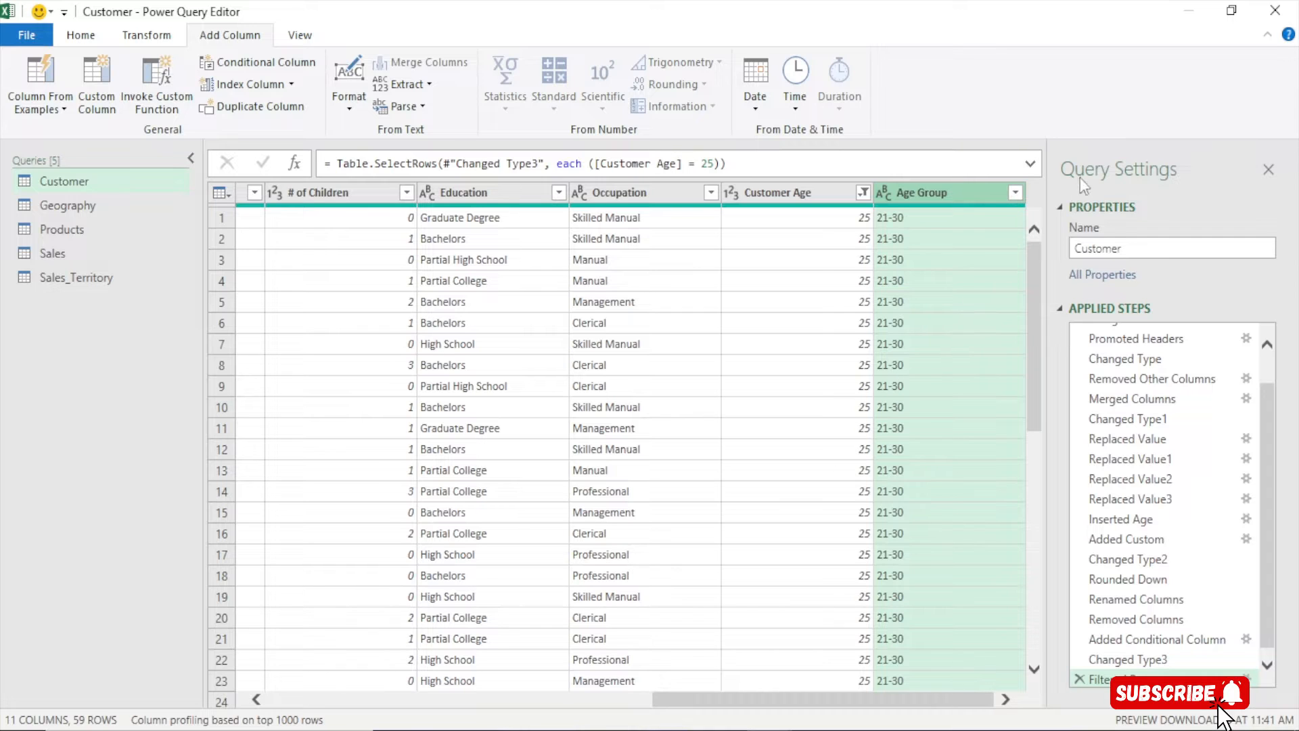
left_click(1016, 192)
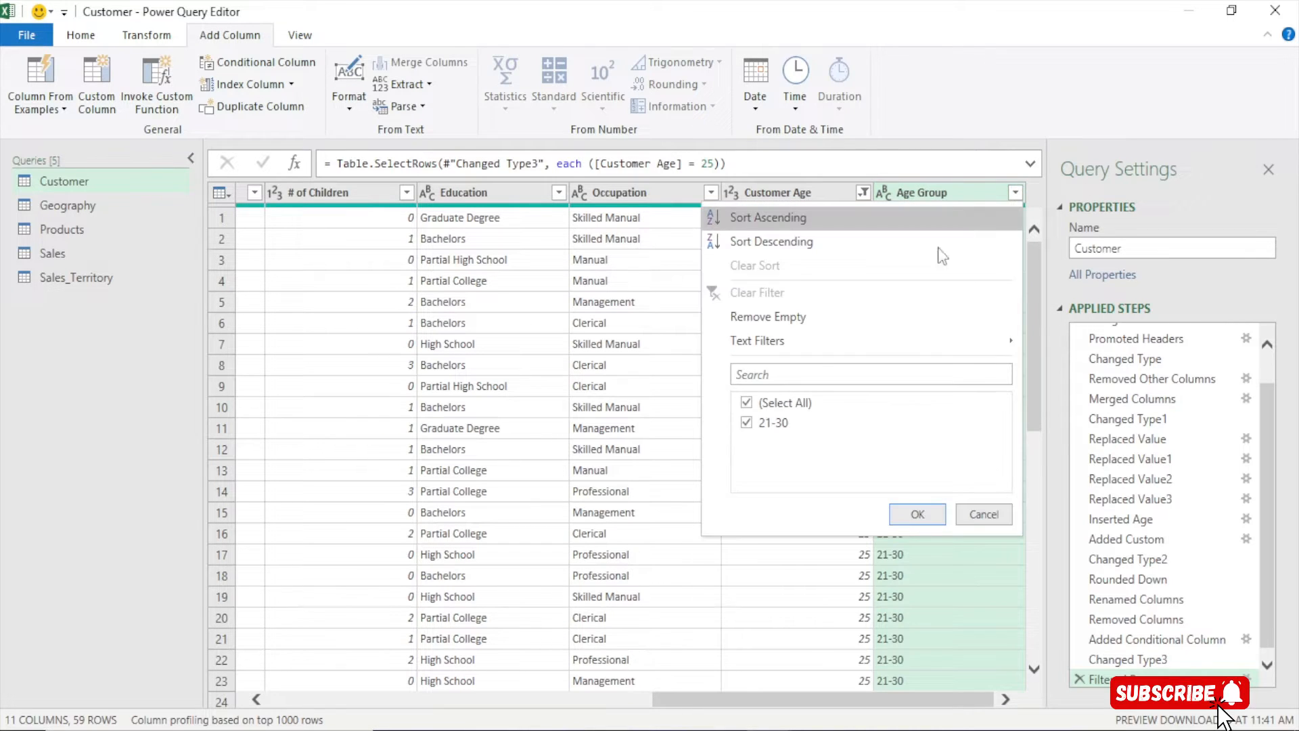
left_click(983, 514)
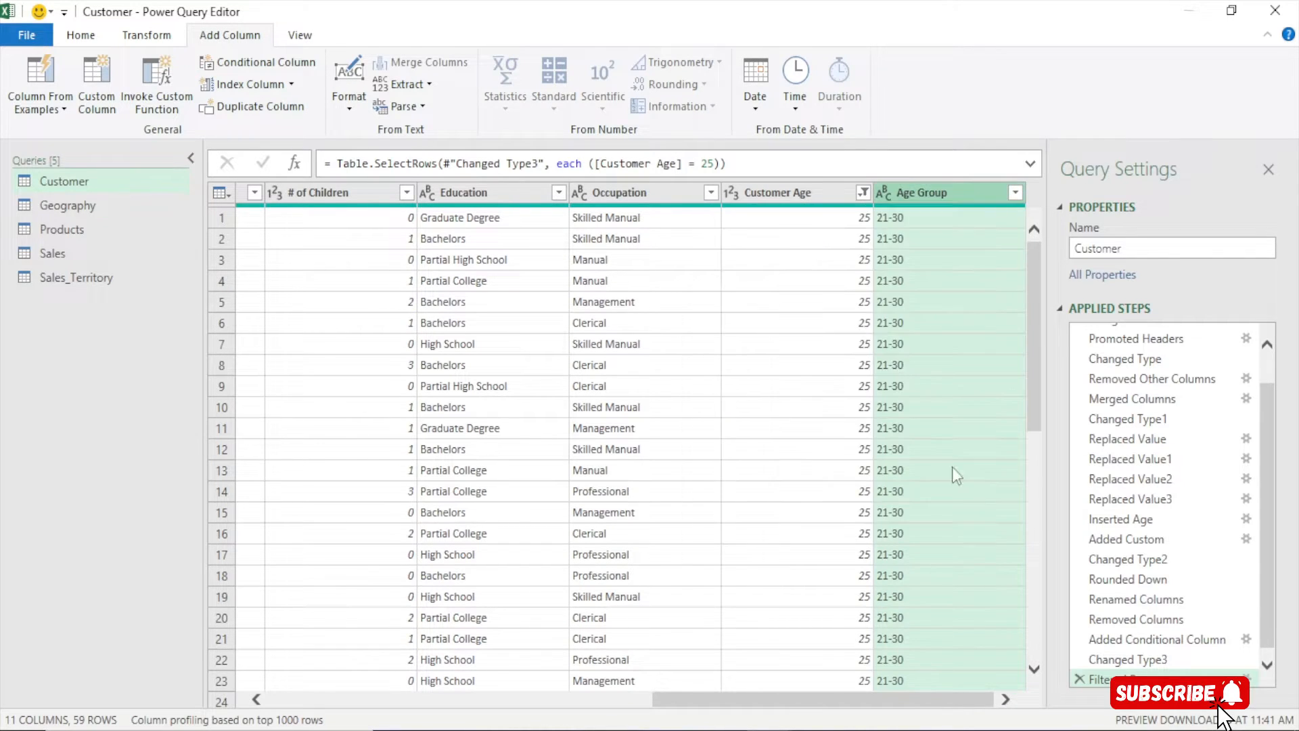
Reset the Customer Age filter to Select All so every age shows again
left_click(864, 193)
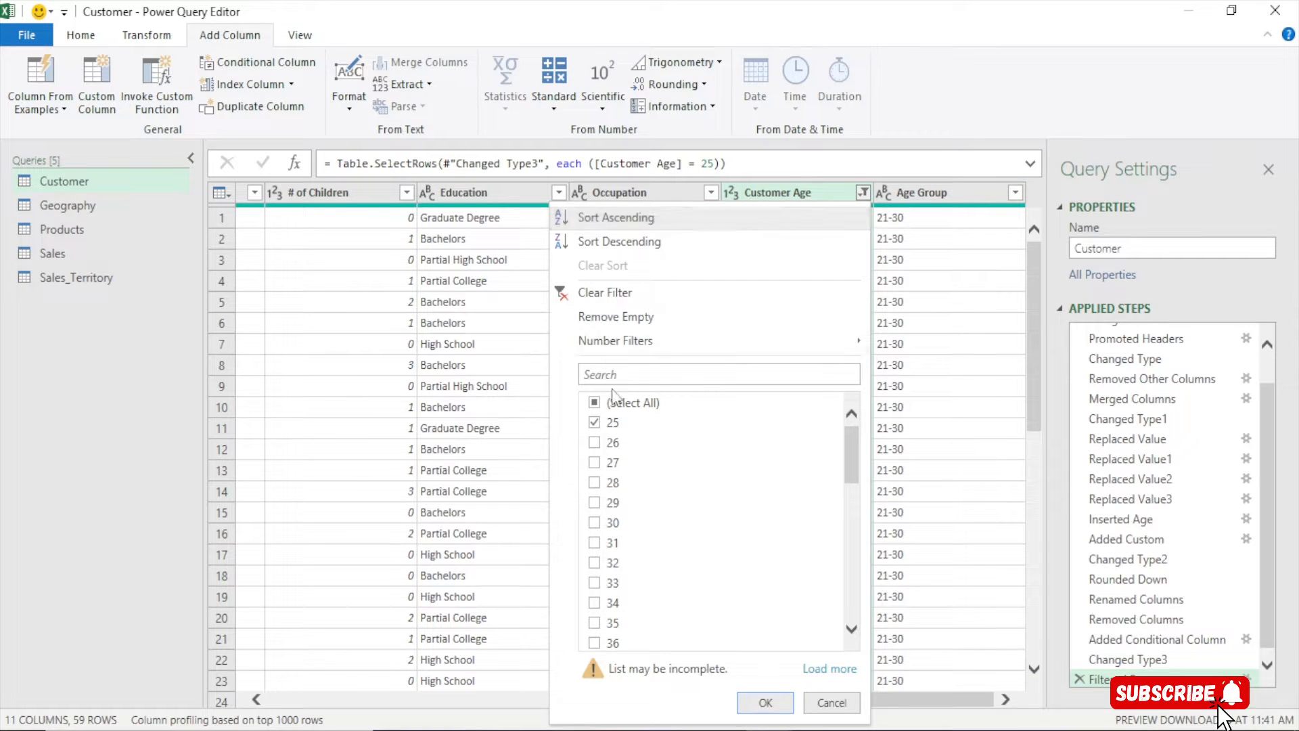
left_click(624, 406)
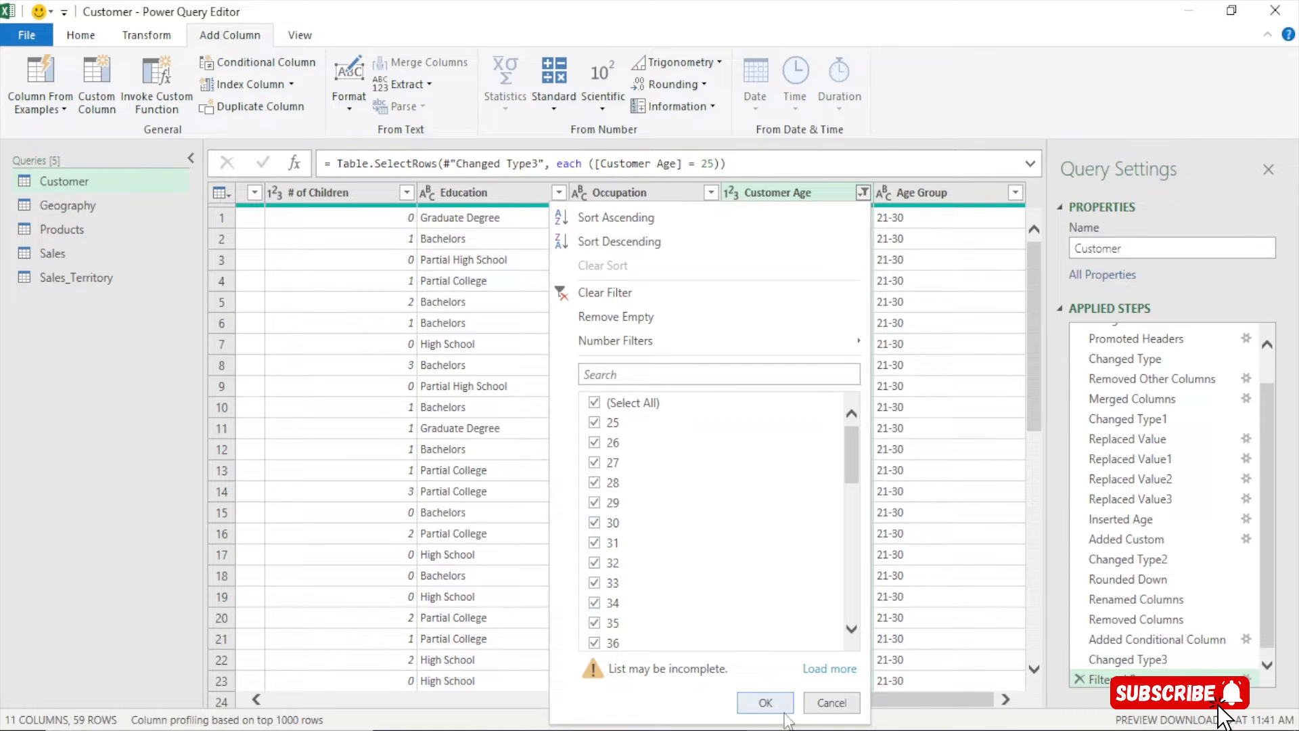
left_click(767, 704)
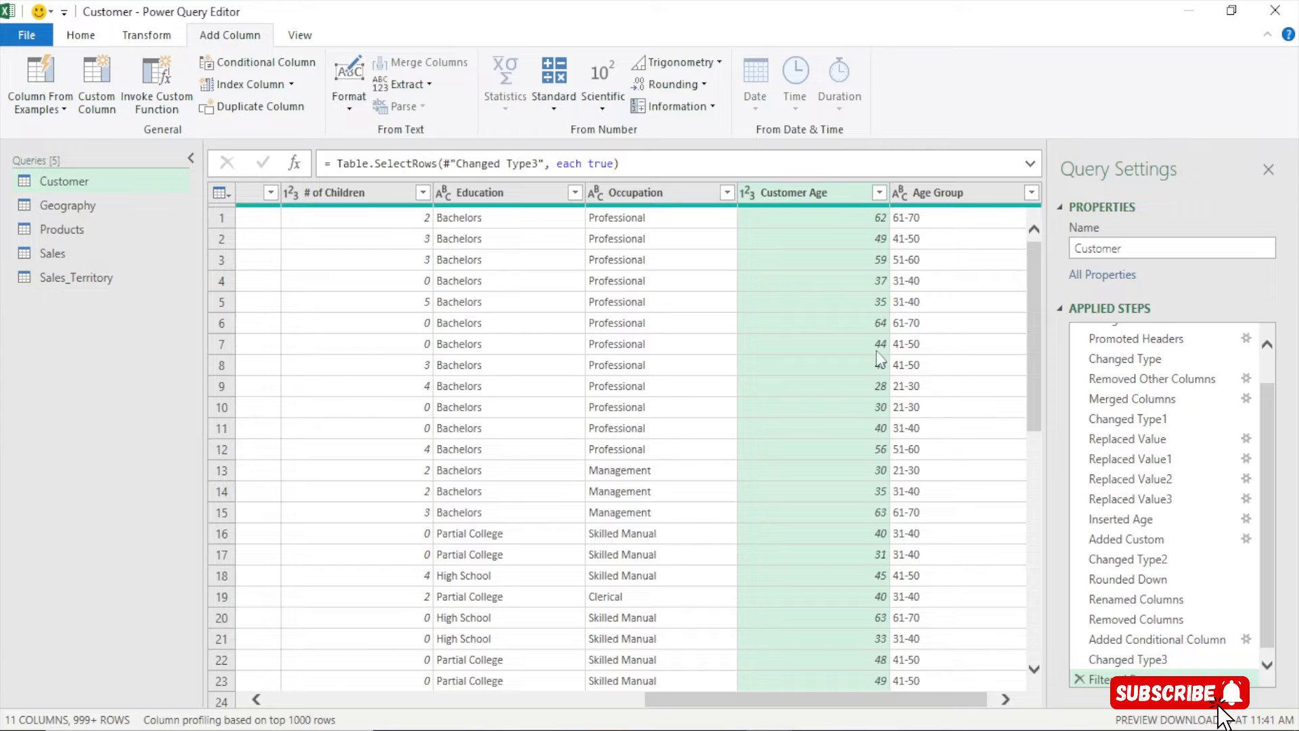
left_click_drag(795, 699, 376, 639)
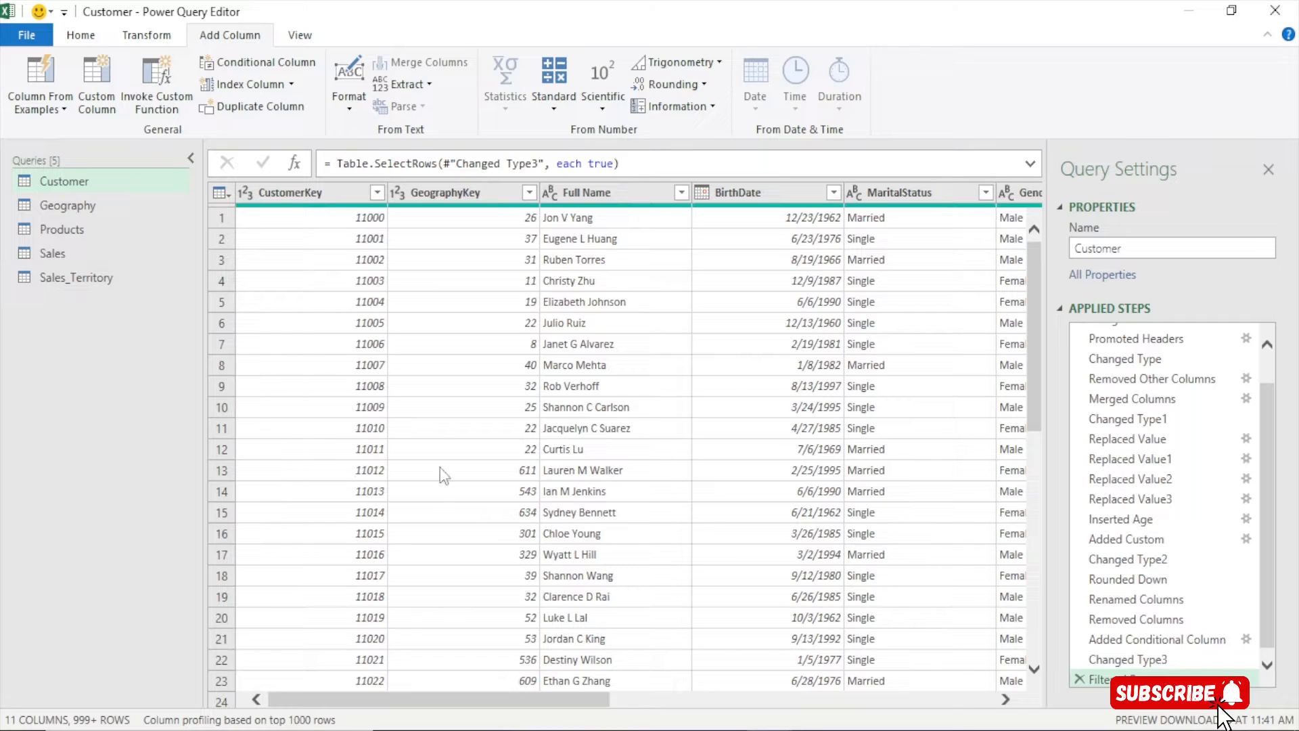
Open the Close & Load dropdown on the Home ribbon
left_click(75, 37)
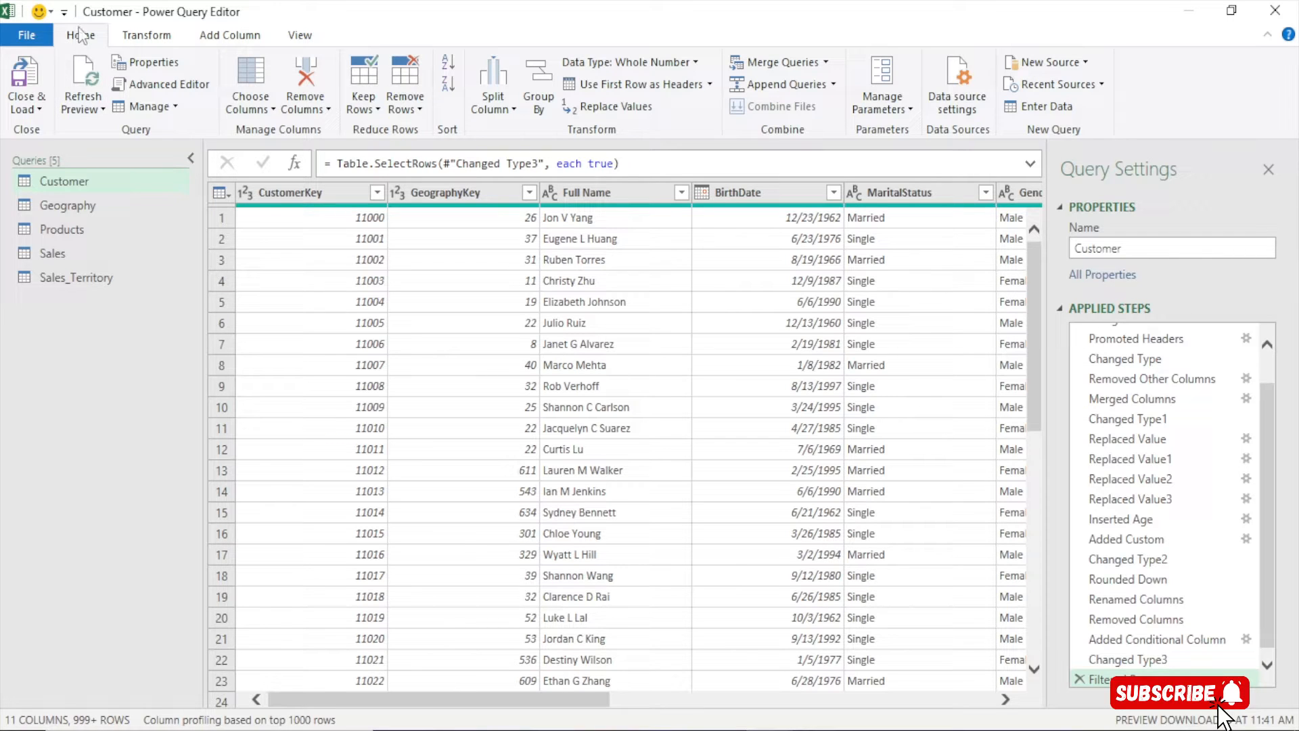
left_click(39, 112)
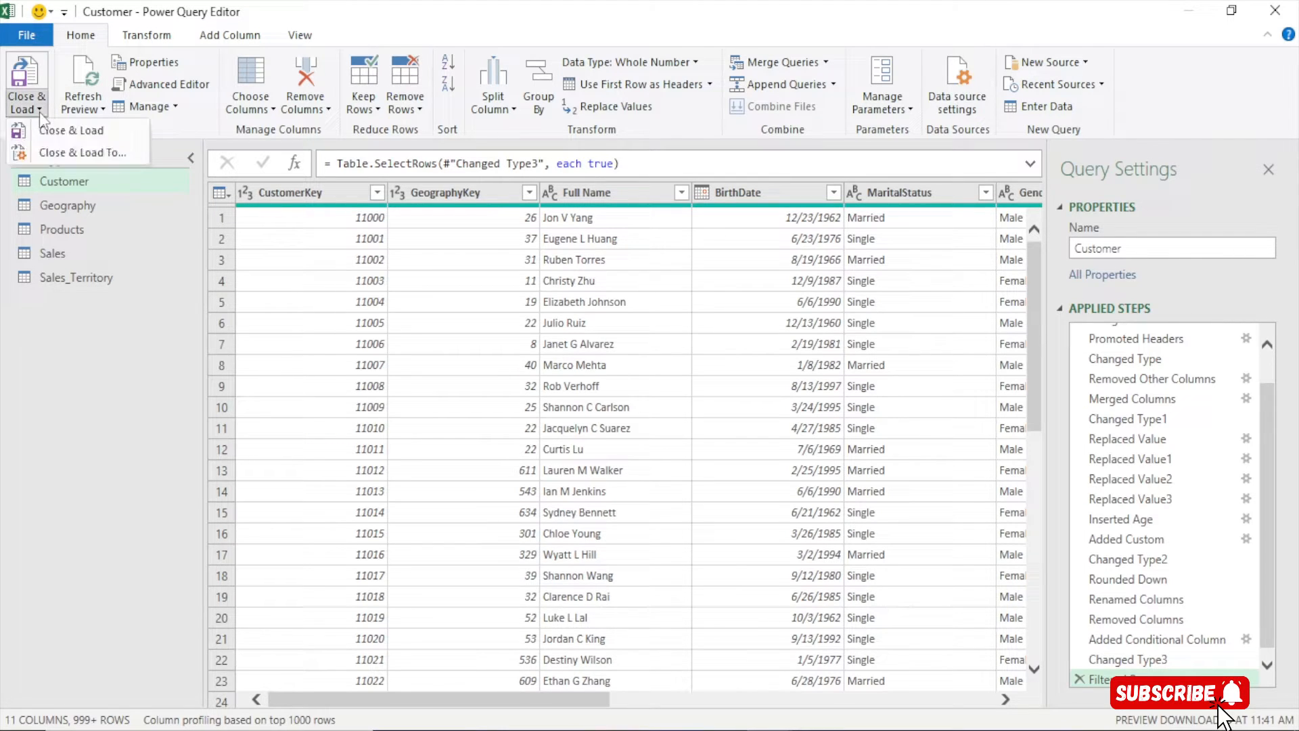
Use Close & Load To, choosing Only Create Connection with Add this data to the data model
left_click(86, 151)
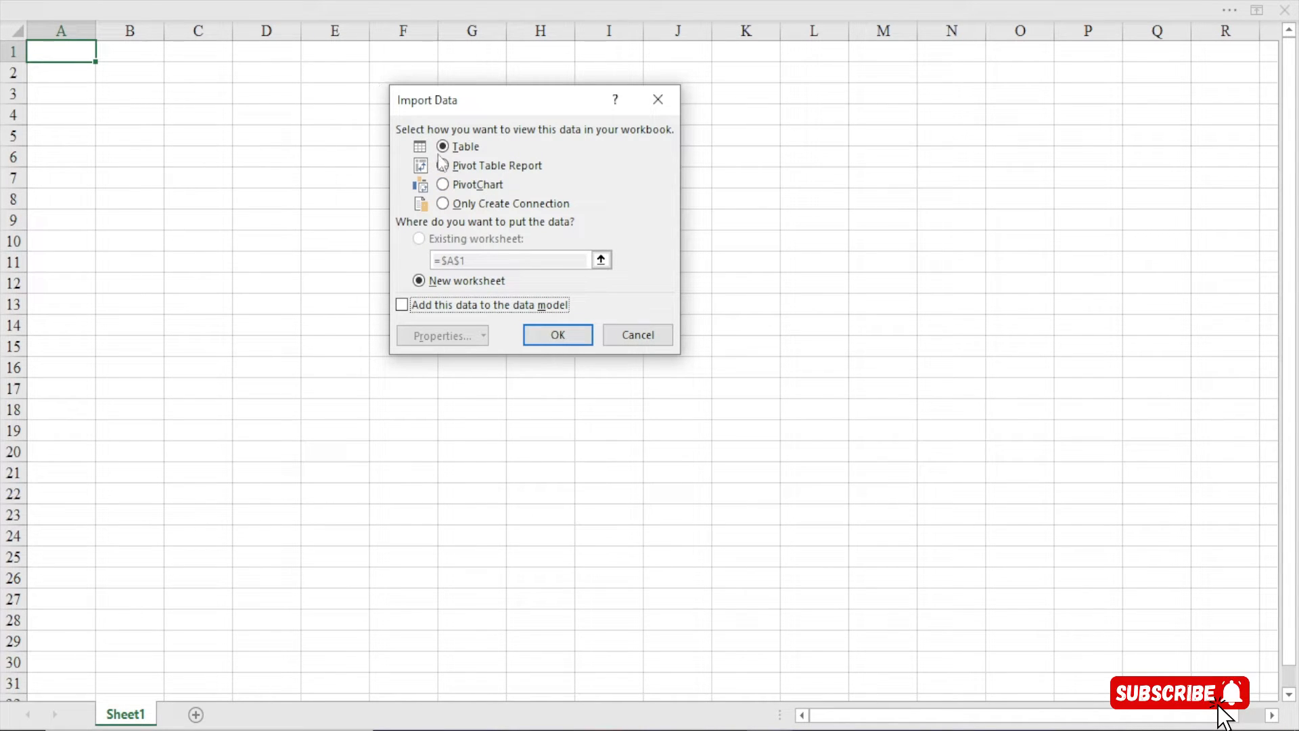
left_click_drag(500, 98, 490, 121)
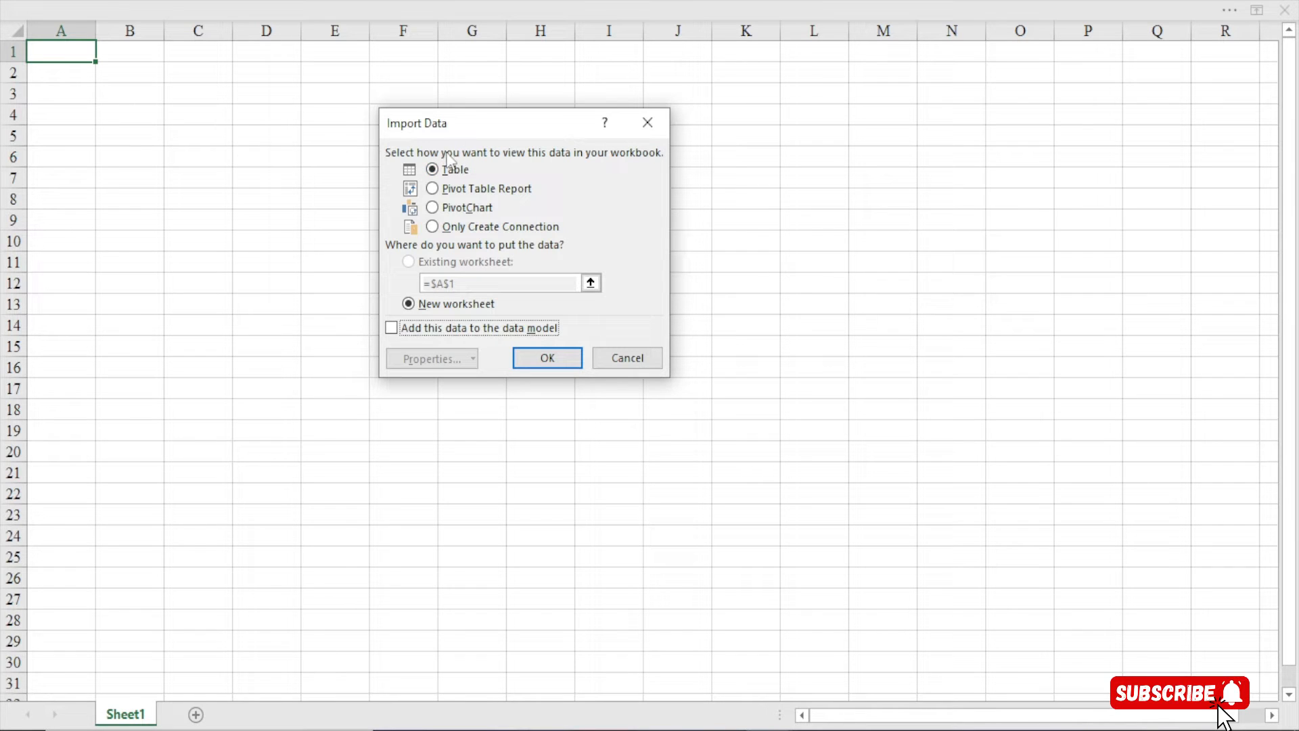
left_click(497, 227)
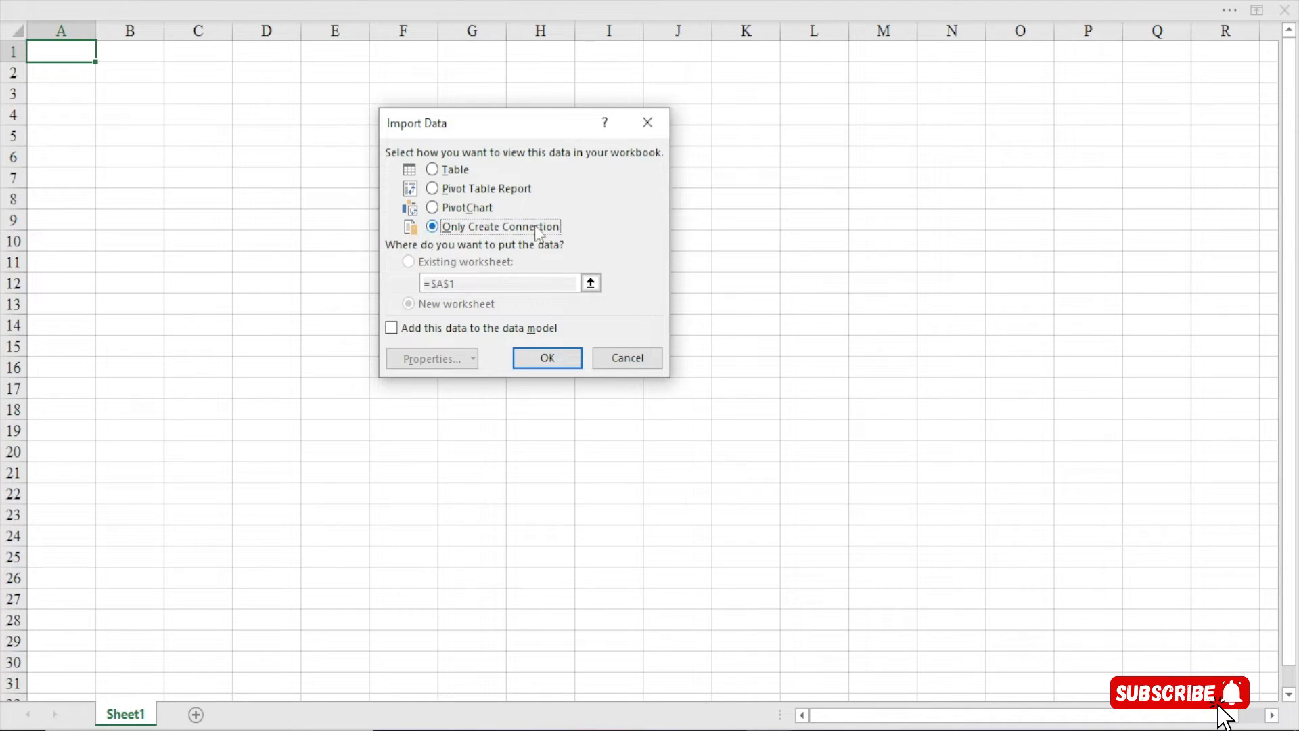
left_click(391, 328)
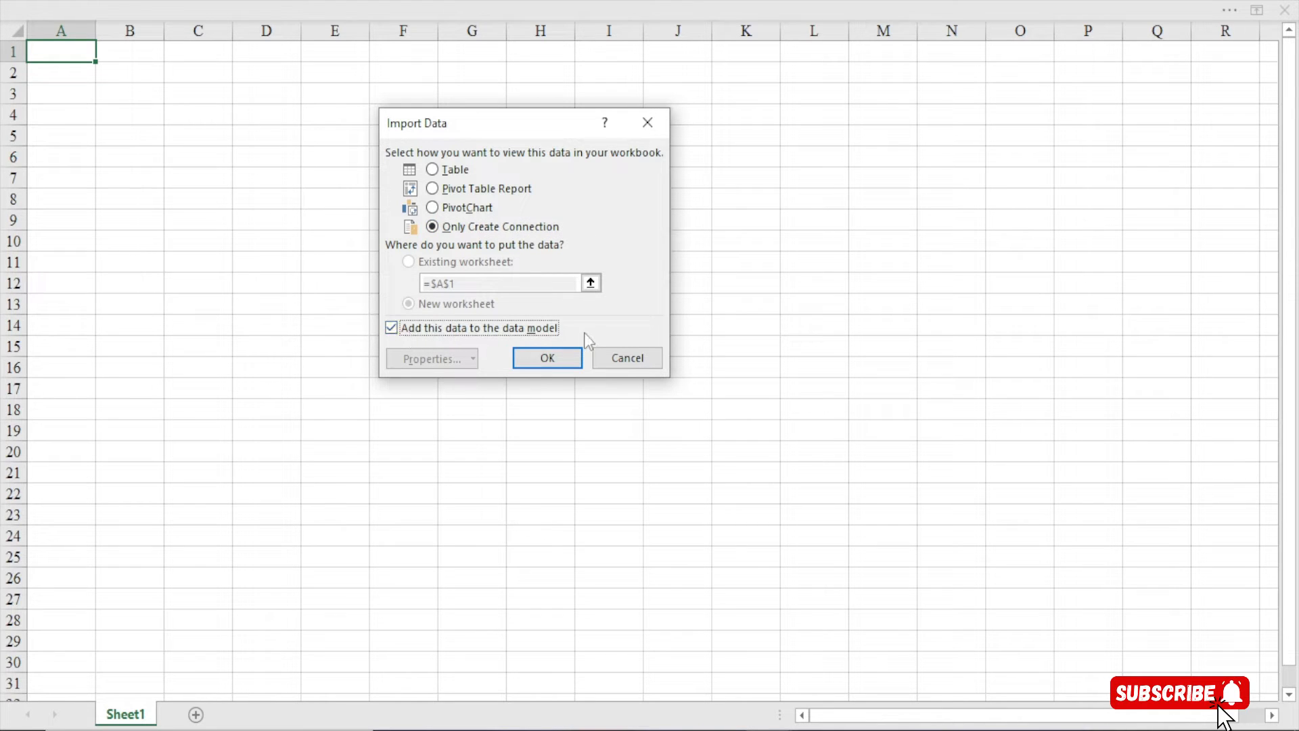
left_click(547, 359)
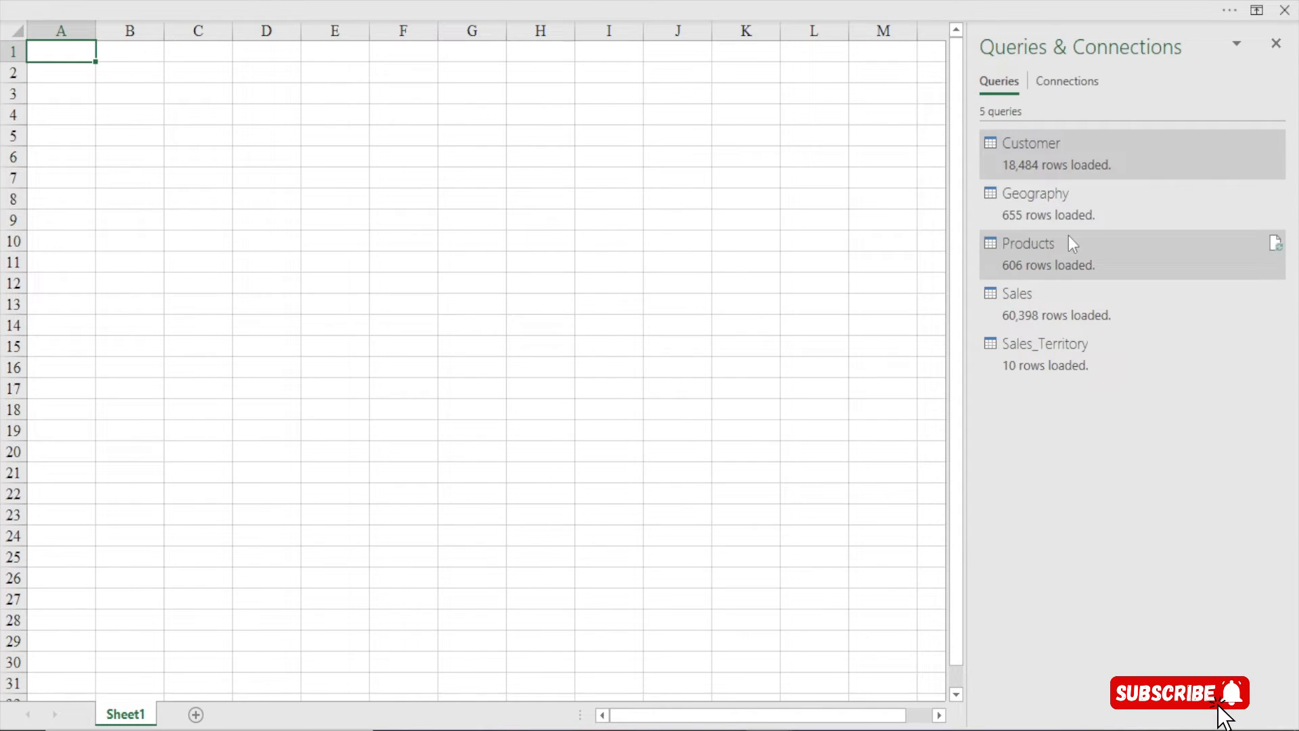
mouse_move(1028, 302)
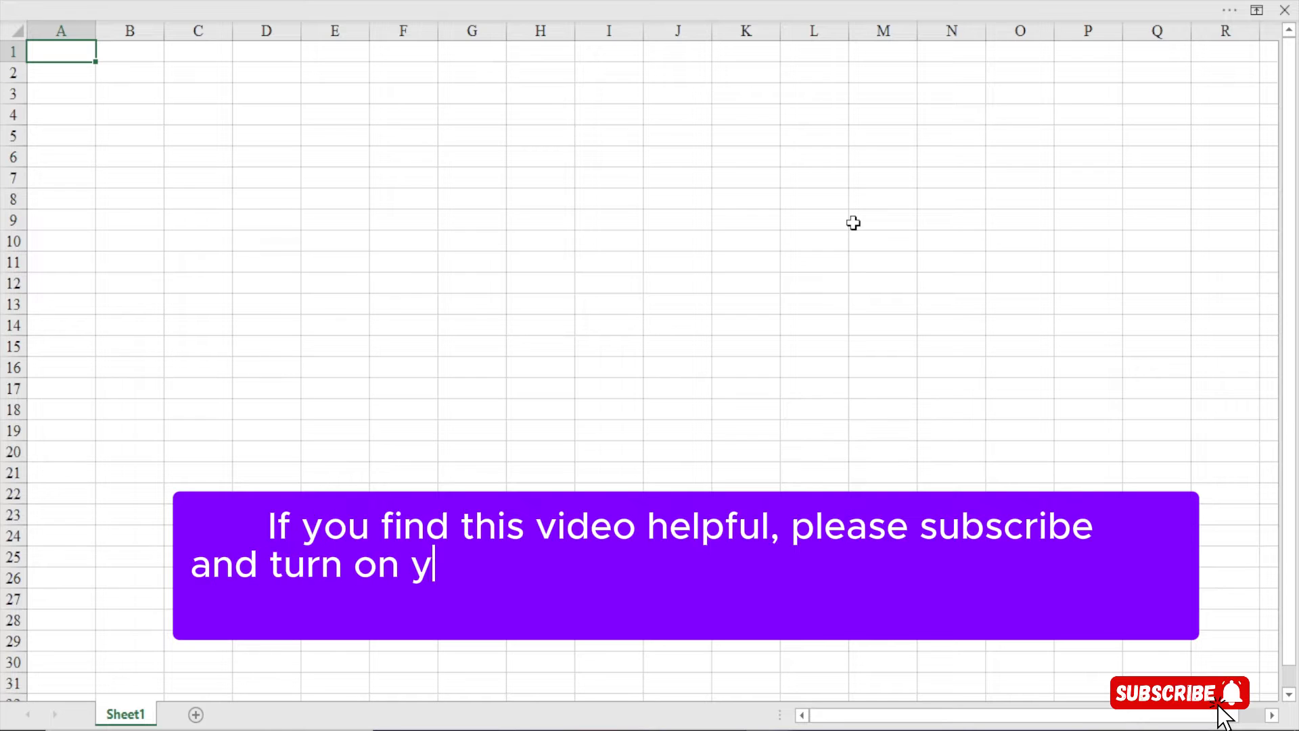
Bring the Excel window into focus and show the Power Pivot ribbon tab
left_click(513, 8)
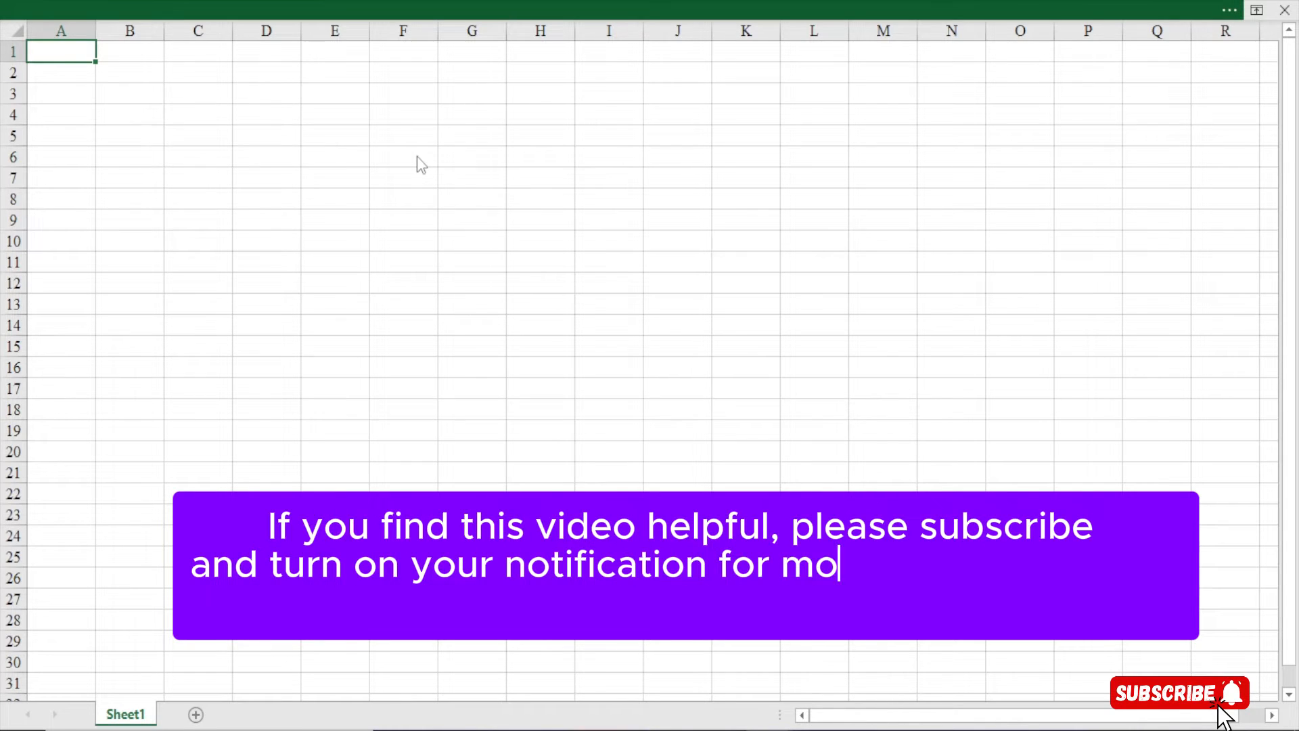
left_click(628, 57)
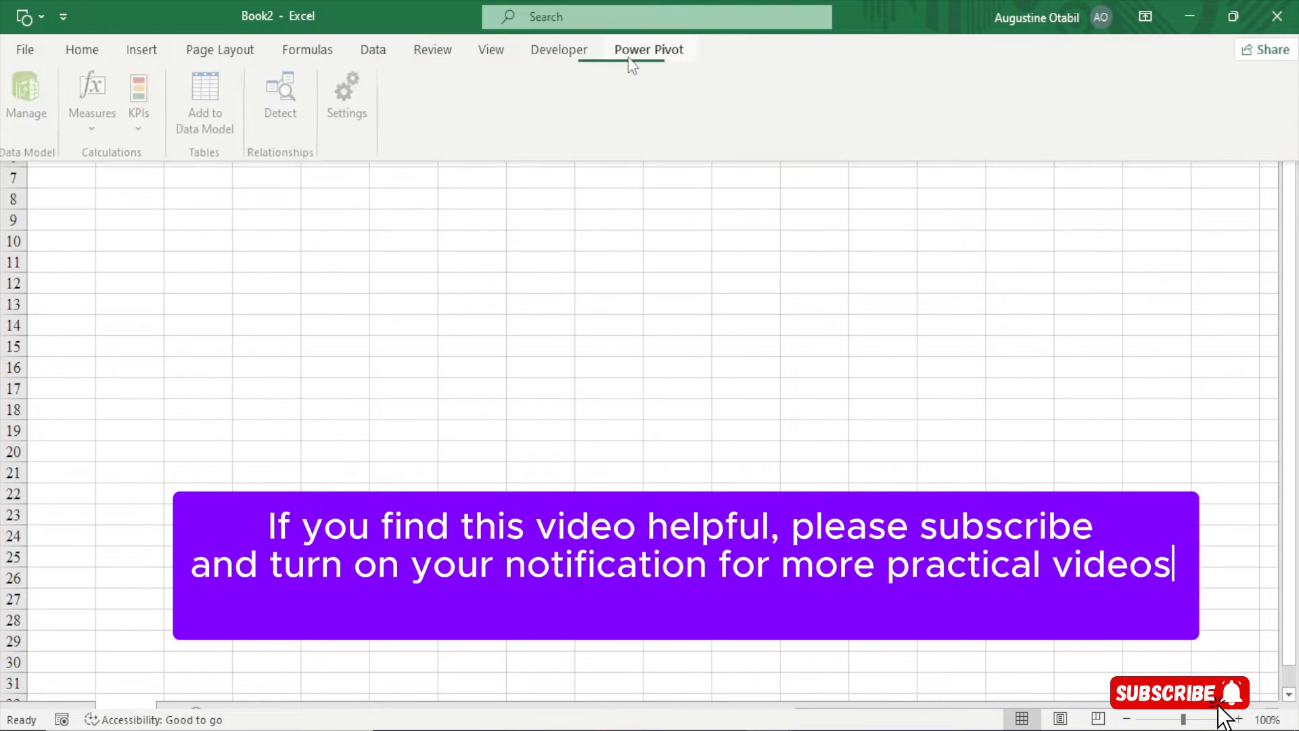
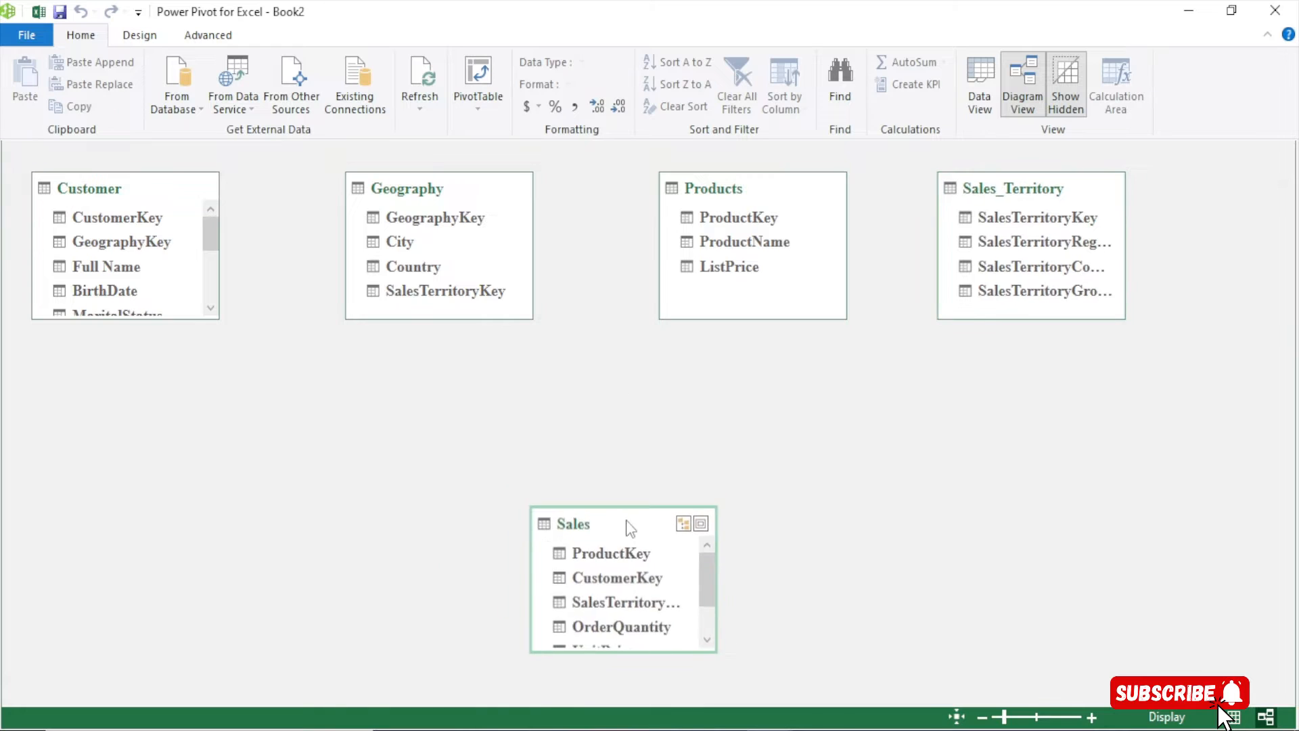
Move Sales_Territory and Customer lower, and lengthen Sales and Customer so every column shows
left_click_drag(990, 193, 941, 452)
left_click_drag(122, 198, 174, 456)
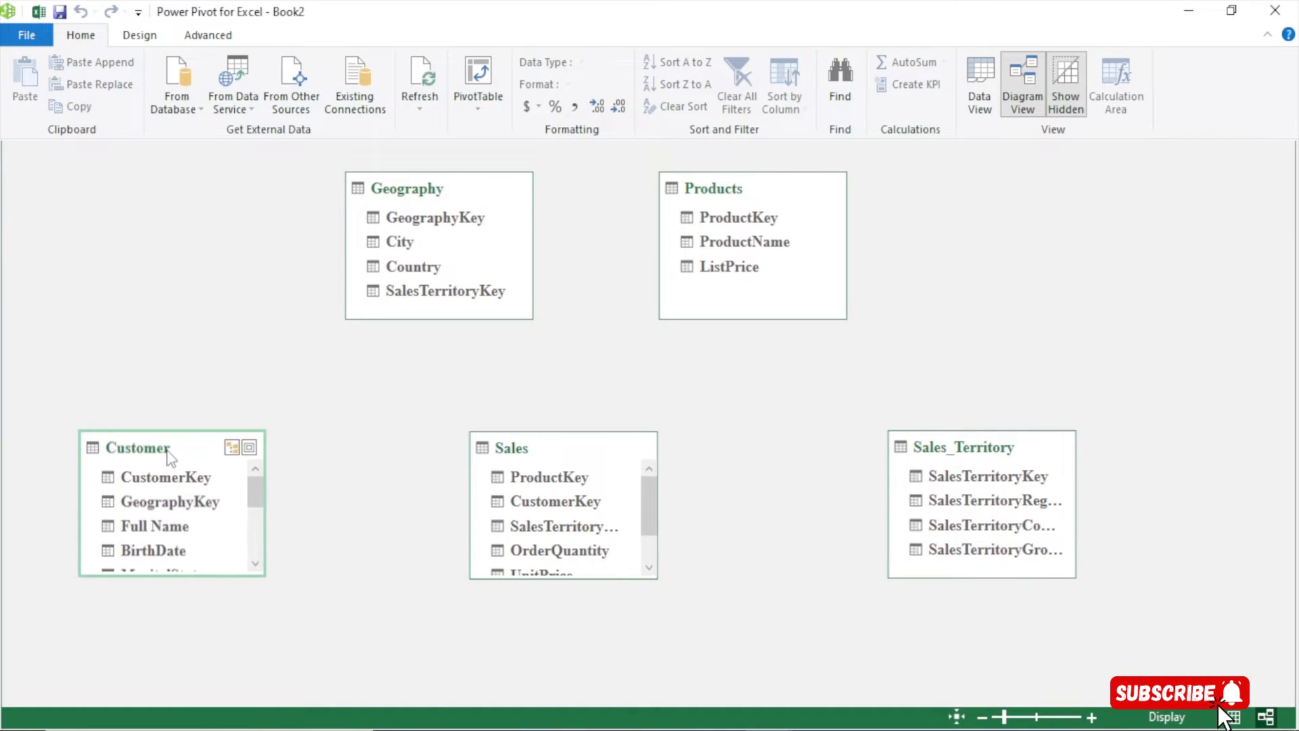
mouse_move(559, 577)
left_mouse_down()
mouse_move(555, 682)
mouse_move(566, 553)
left_mouse_up()
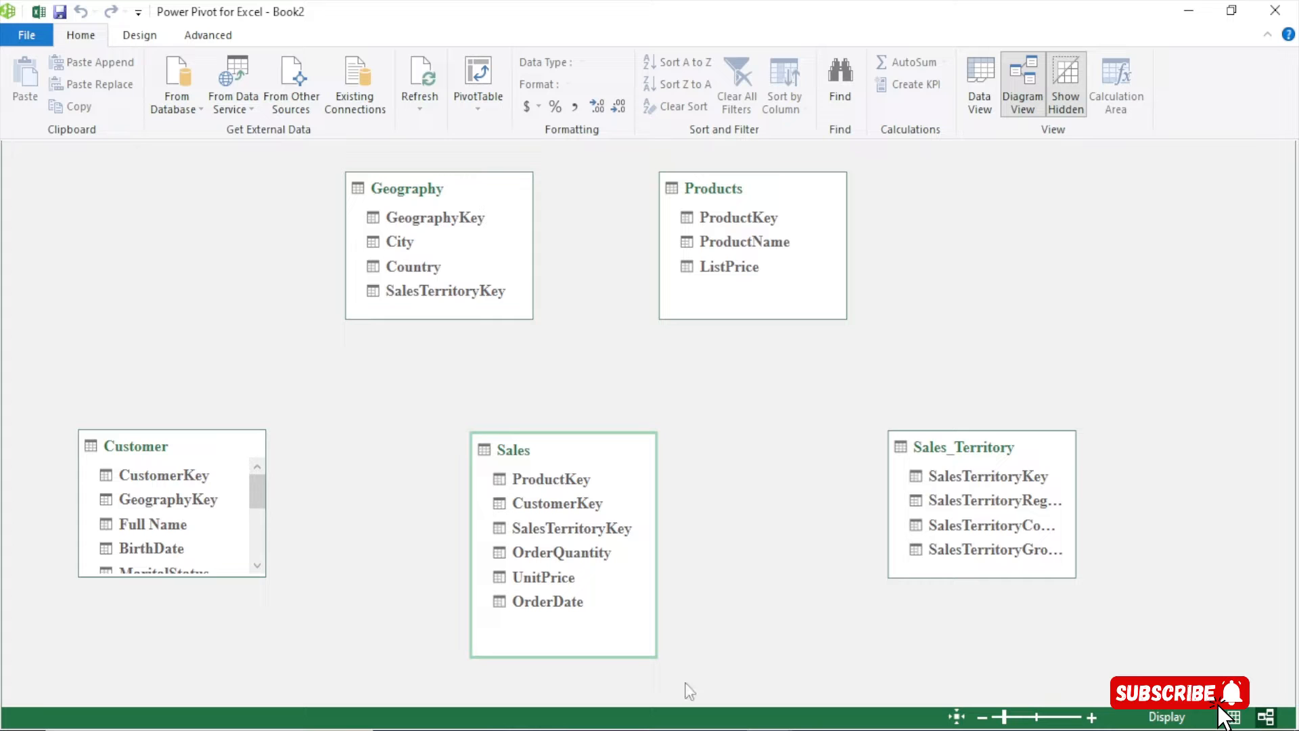
left_click_drag(128, 444, 159, 353)
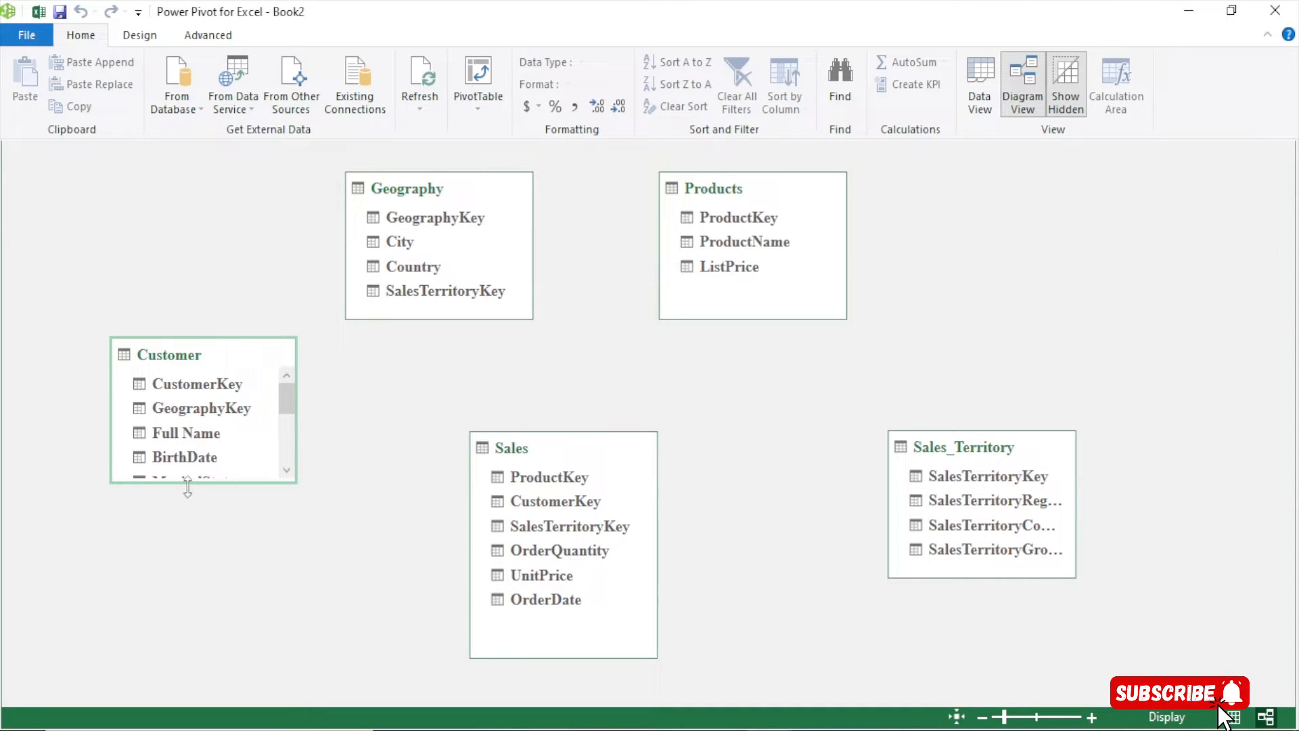
left_click_drag(187, 486, 187, 582)
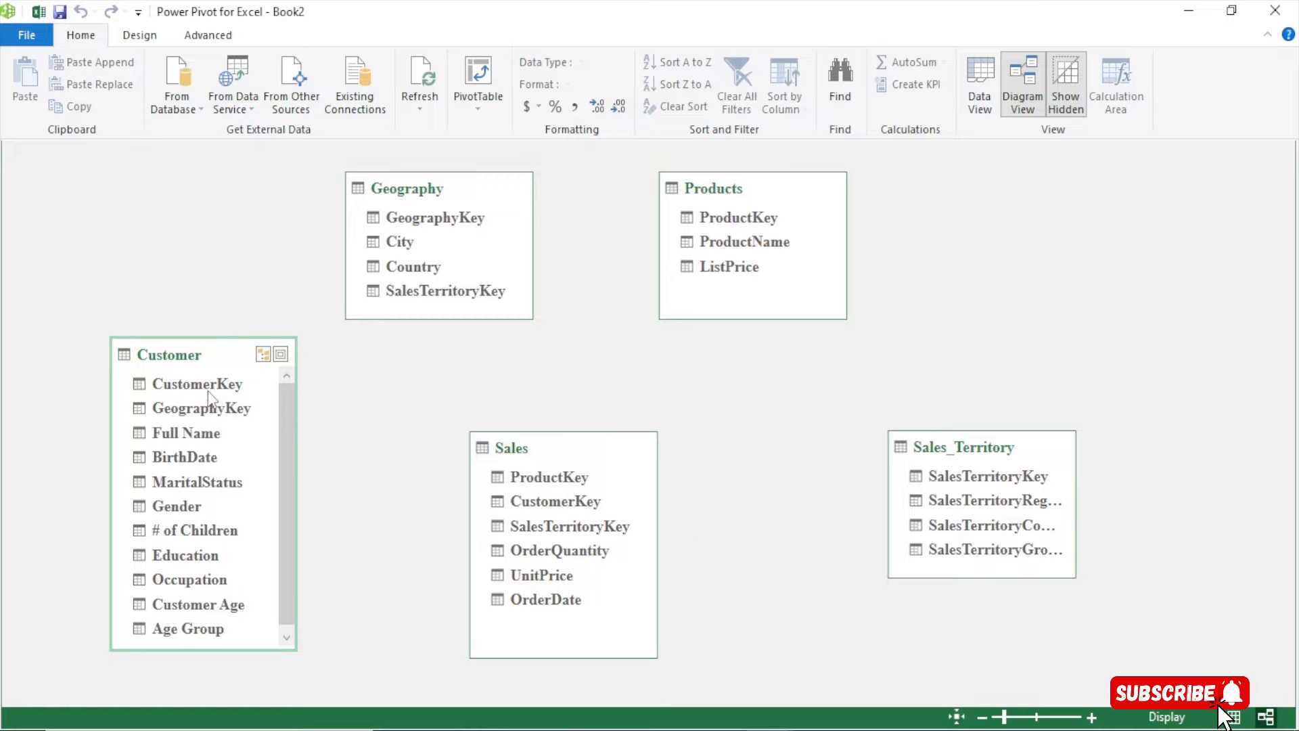
Link Customer's CustomerKey to CustomerKey in Sales, then shift the Sales table right
left_click(190, 386)
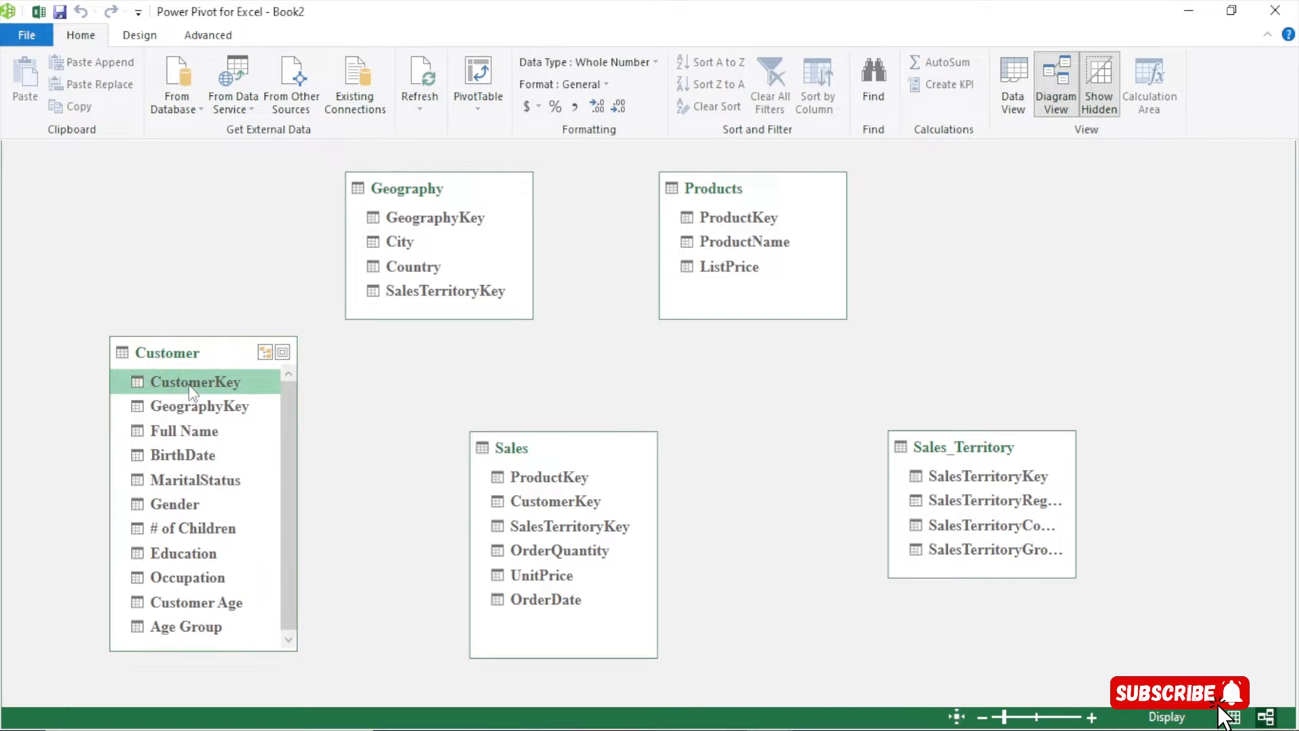
left_click_drag(196, 387, 541, 497)
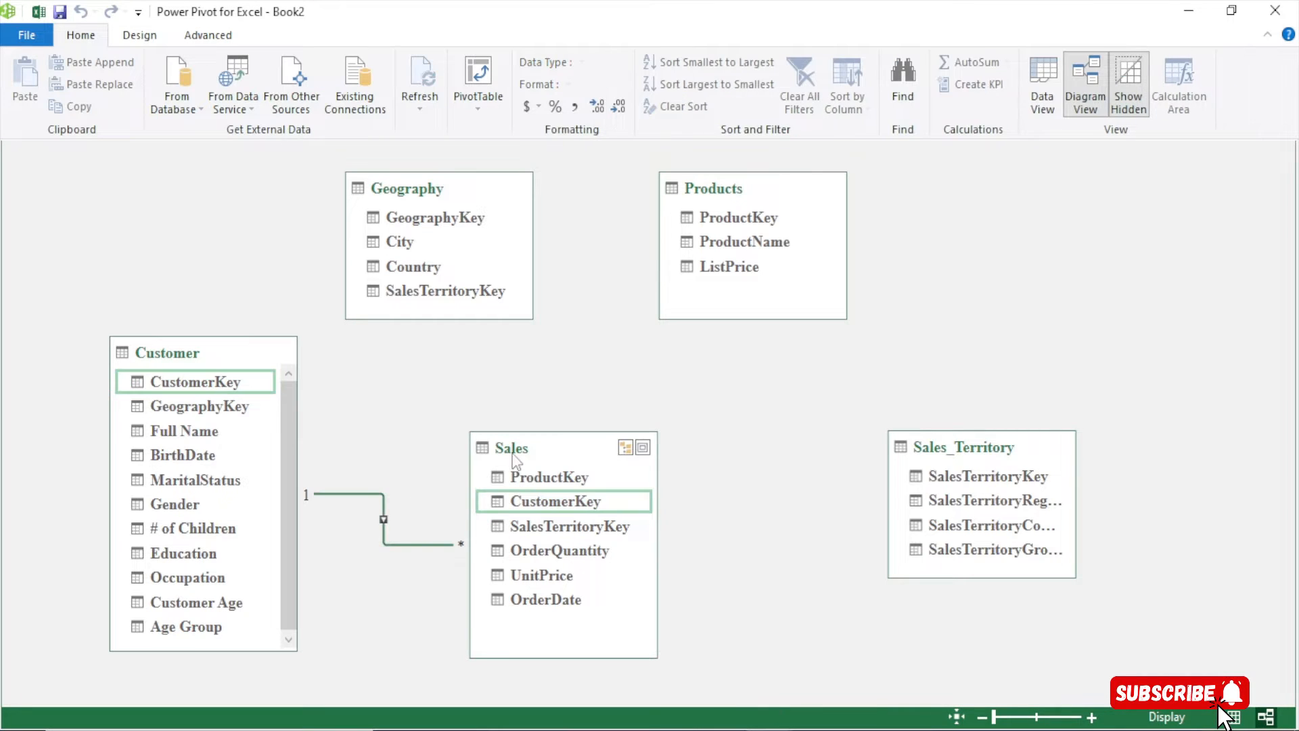
left_click_drag(521, 451, 571, 492)
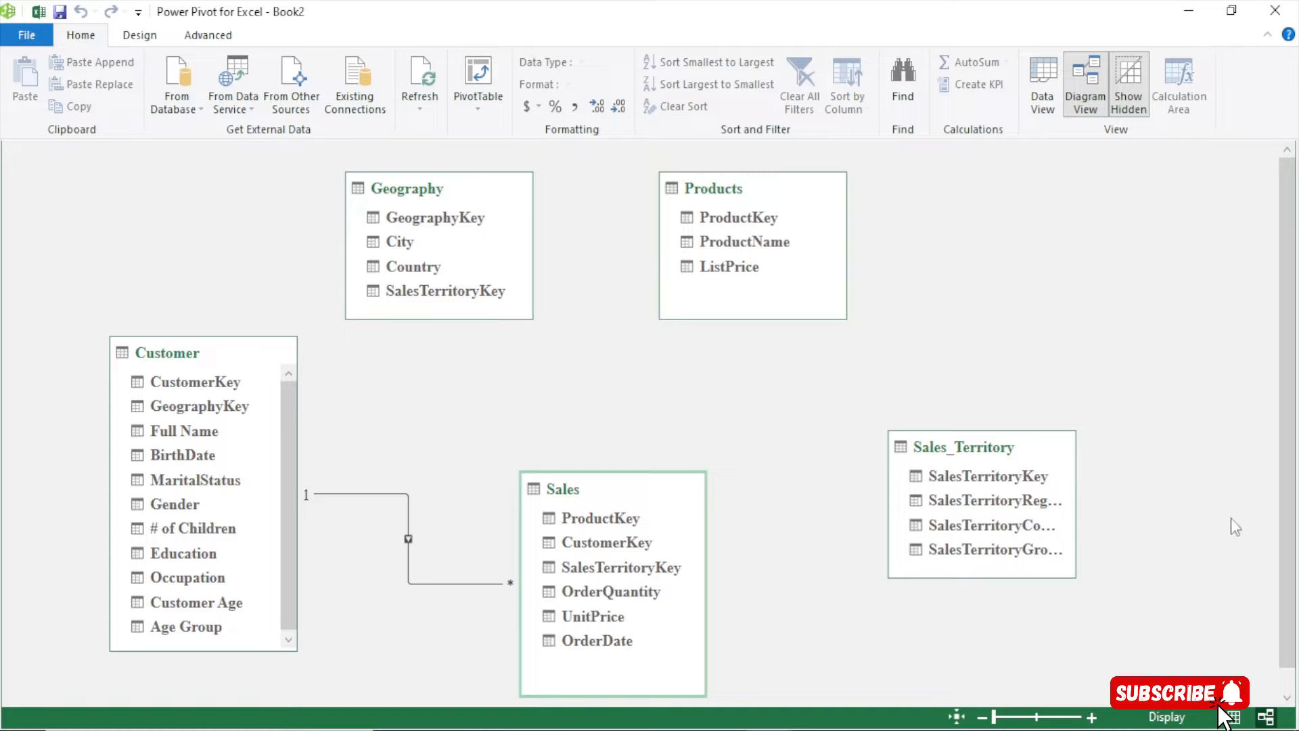
left_click(1079, 504)
Widen Sales_Territory and swap the positions of the Products and Geography tables
left_click_drag(1079, 504, 1134, 505)
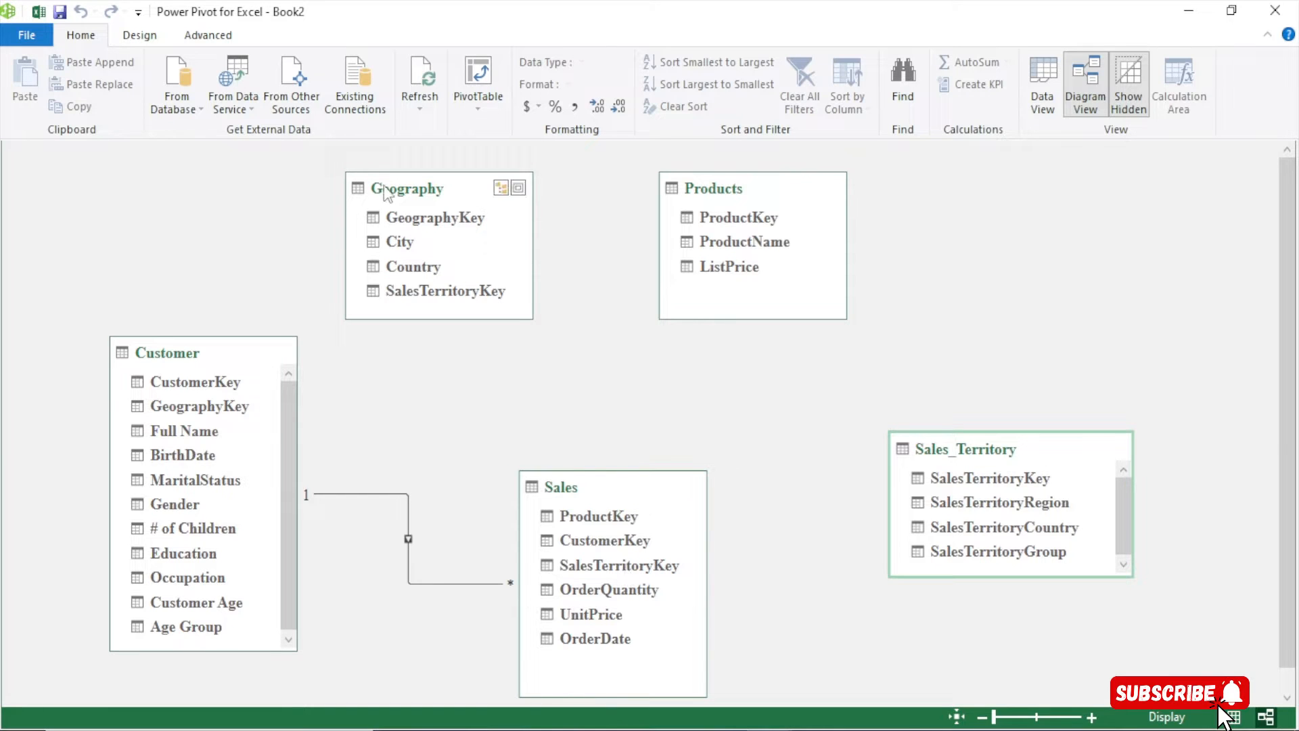
left_click_drag(386, 193, 968, 231)
left_click_drag(740, 194, 450, 196)
left_click_drag(999, 230, 778, 195)
Link Products' ProductKey to ProductKey in Sales, then move Sales and Sales_Territory closer together
left_click(448, 228)
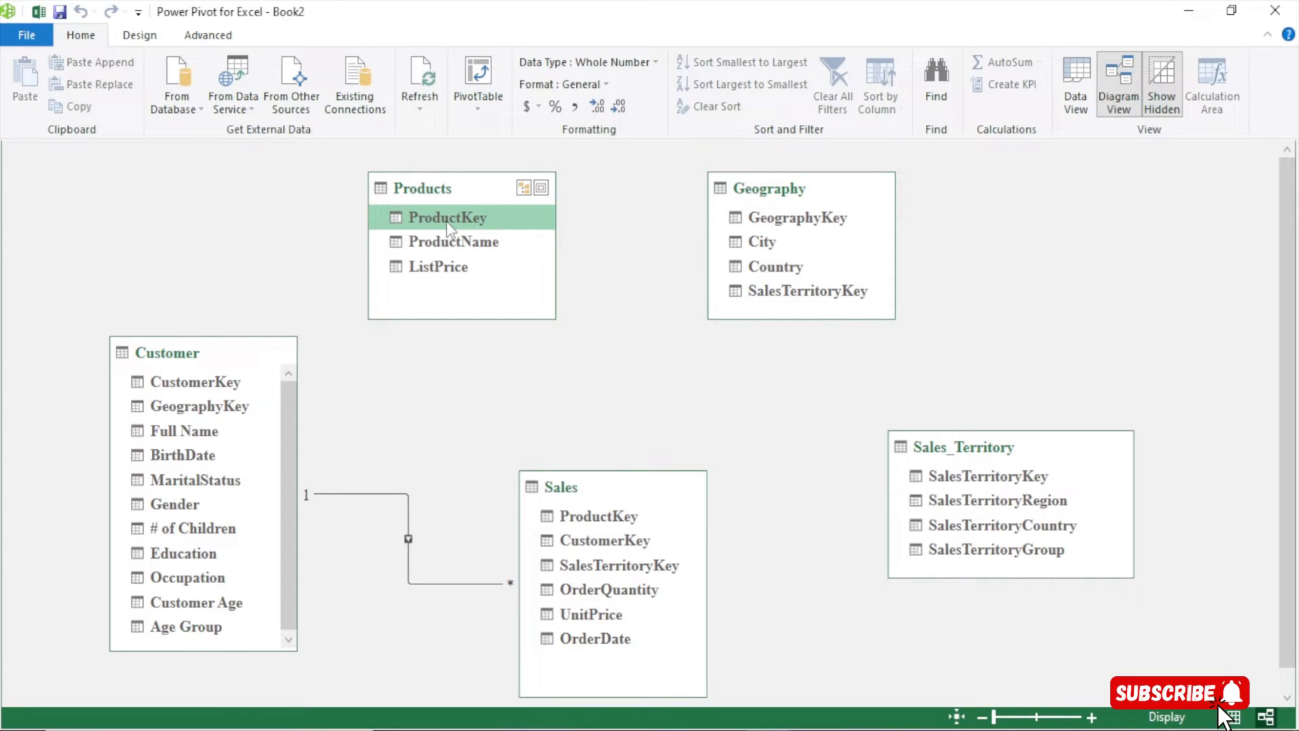
left_click_drag(447, 226, 611, 516)
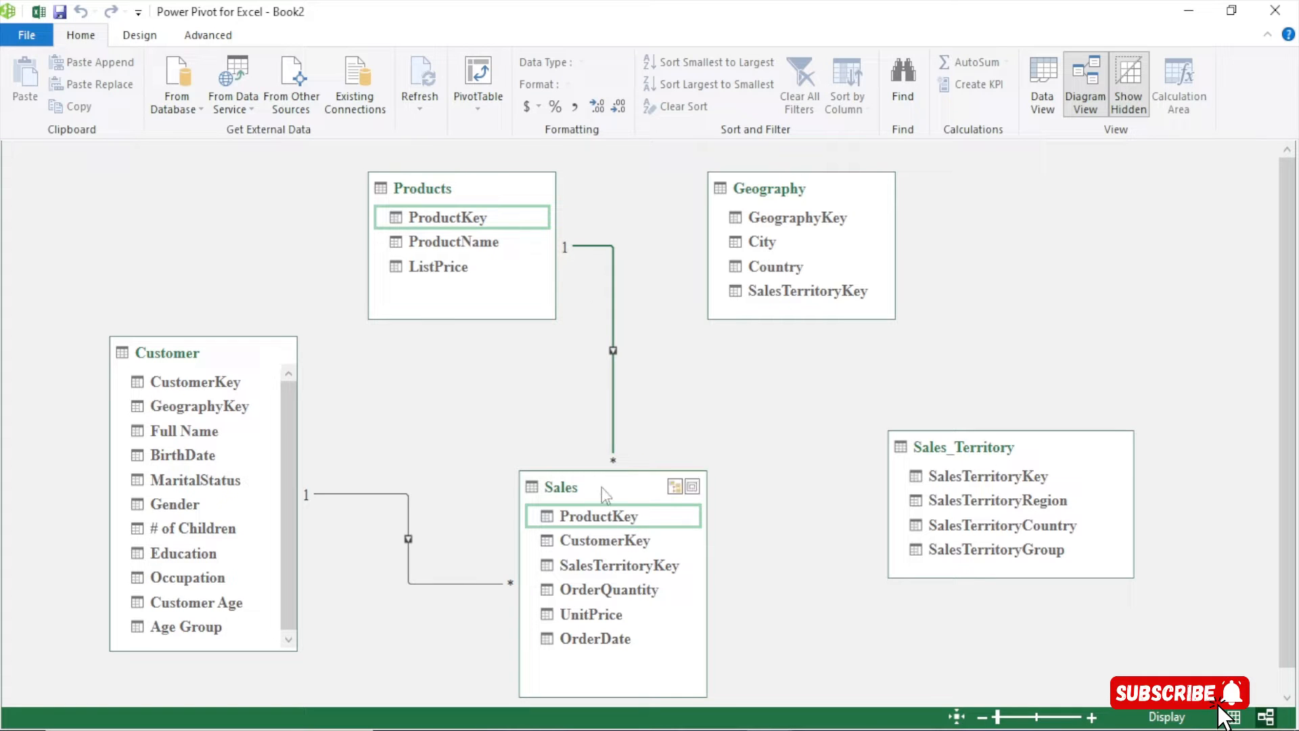
left_click_drag(602, 489, 514, 481)
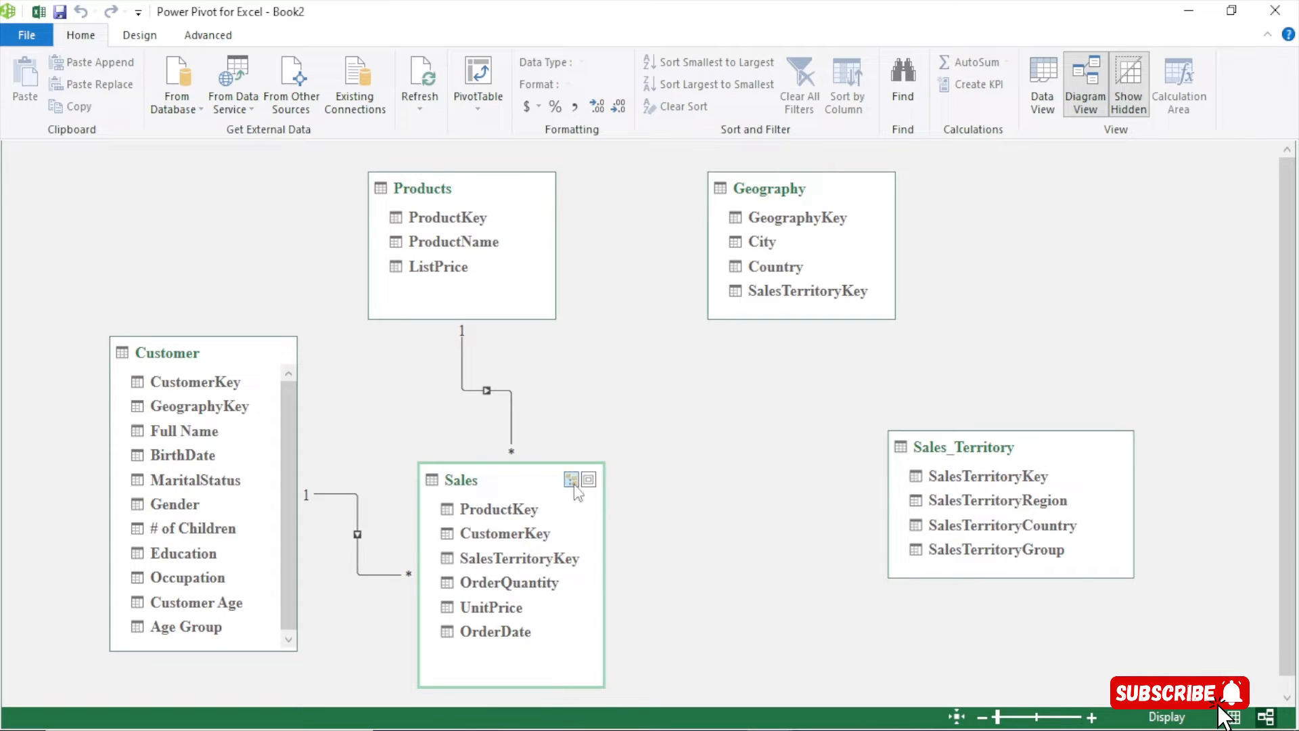
left_click_drag(904, 478, 833, 488)
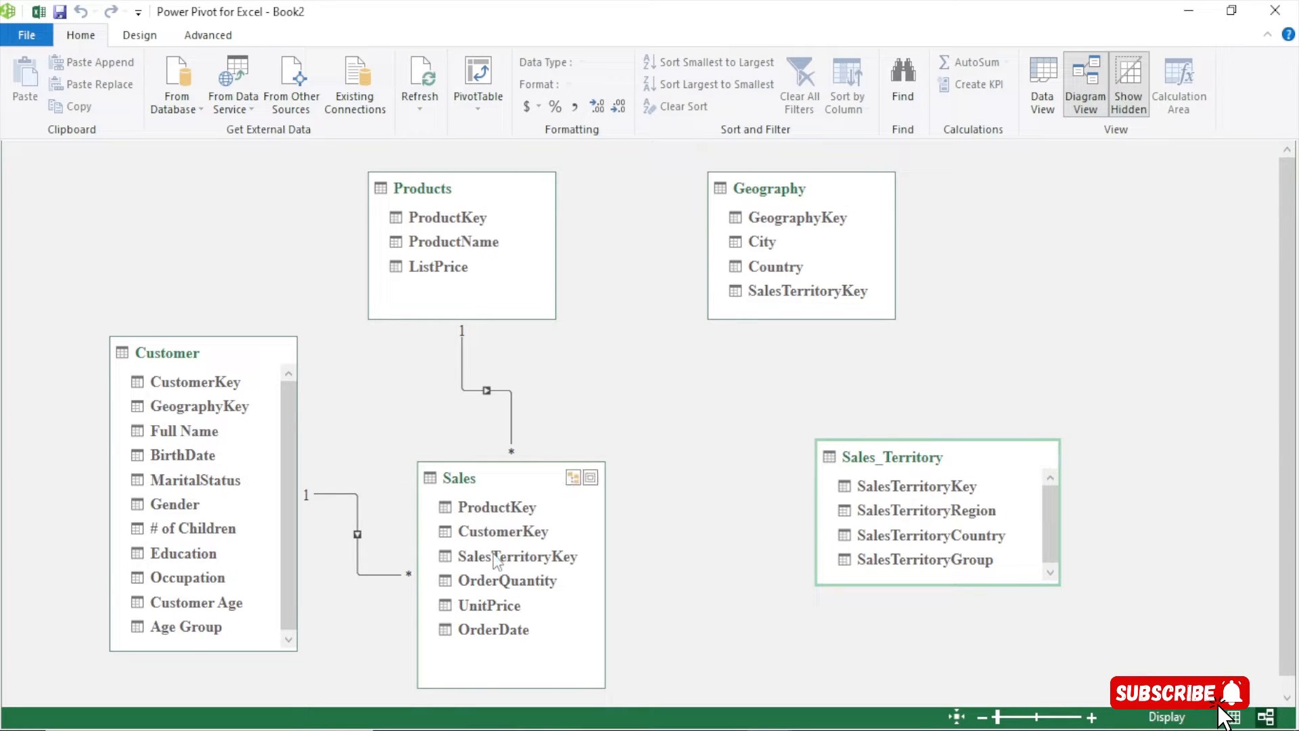
Link SalesTerritoryKey from Sales_Territory to Sales, nudge the tables, and inspect the new relationship
left_click(892, 489)
left_click_drag(891, 490, 527, 555)
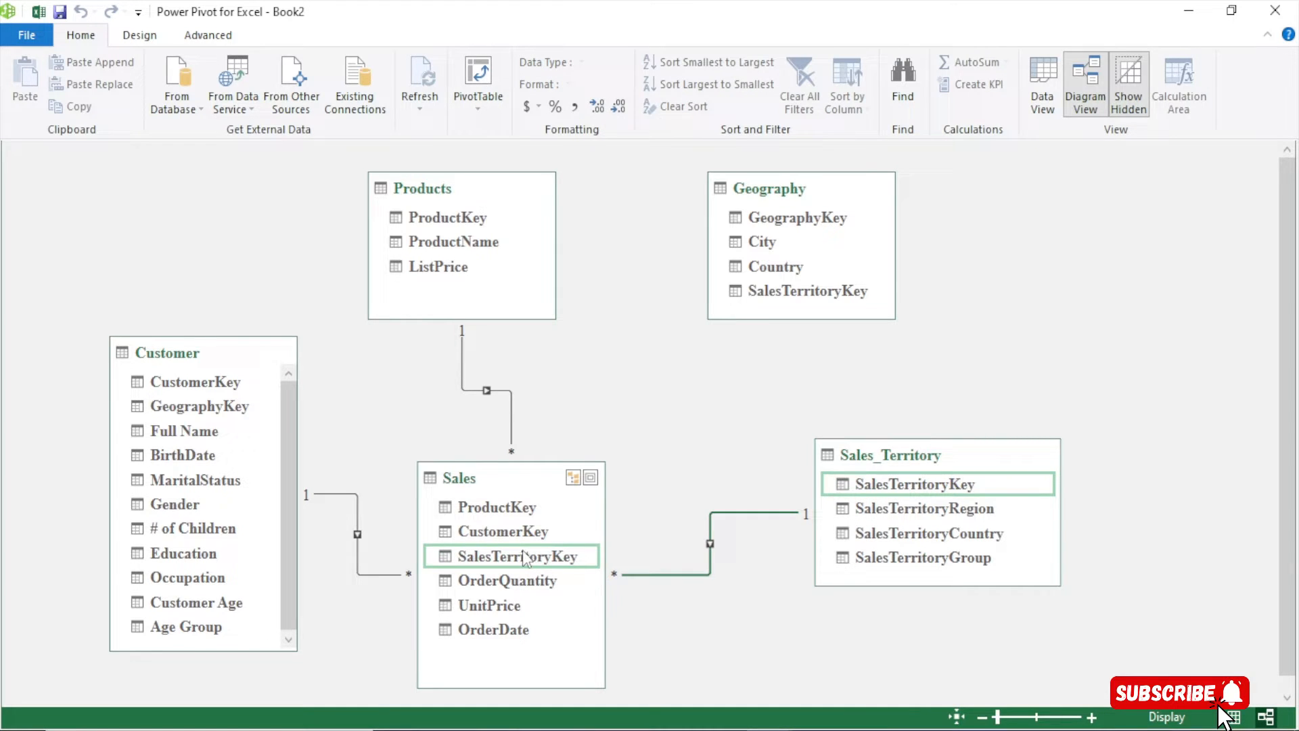
left_click_drag(873, 450, 955, 425)
left_click_drag(556, 478, 570, 439)
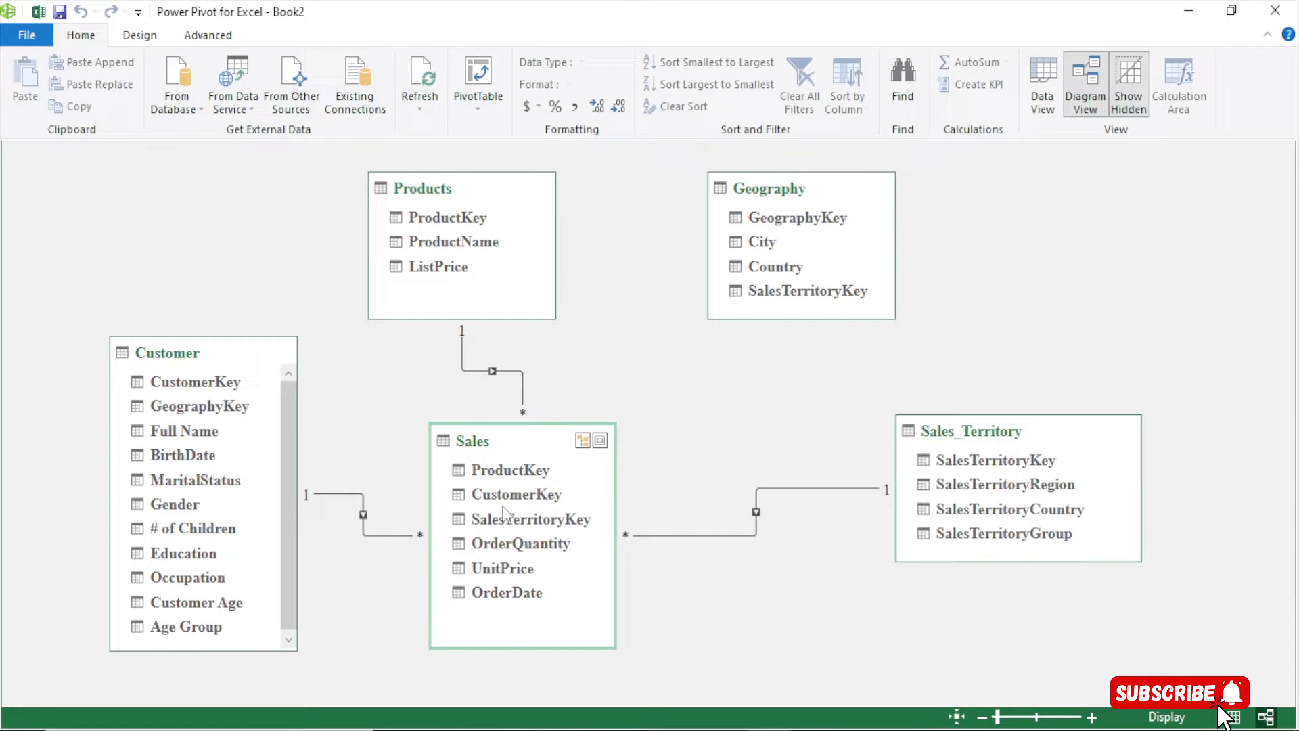
left_click(756, 512)
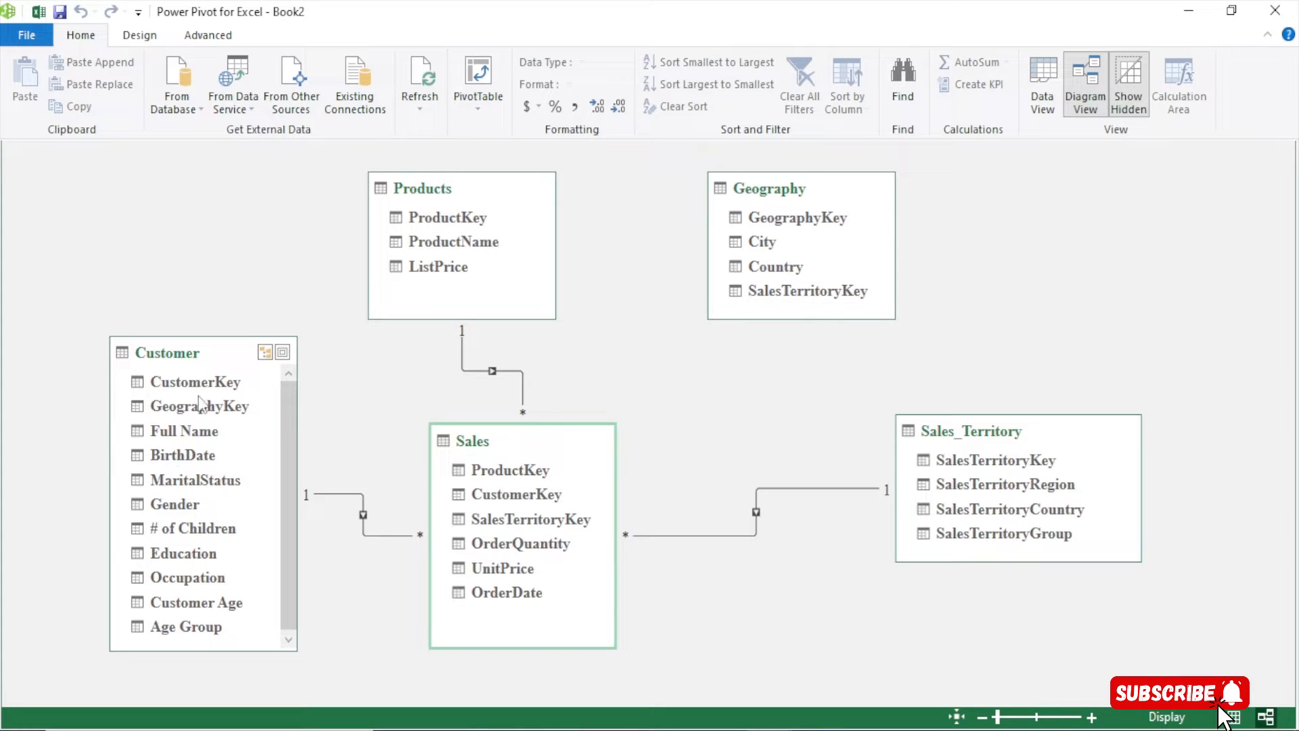
Rearrange Geography and Products, then link Customer's GeographyKey to GeographyKey in Geography
left_click_drag(762, 186, 274, 170)
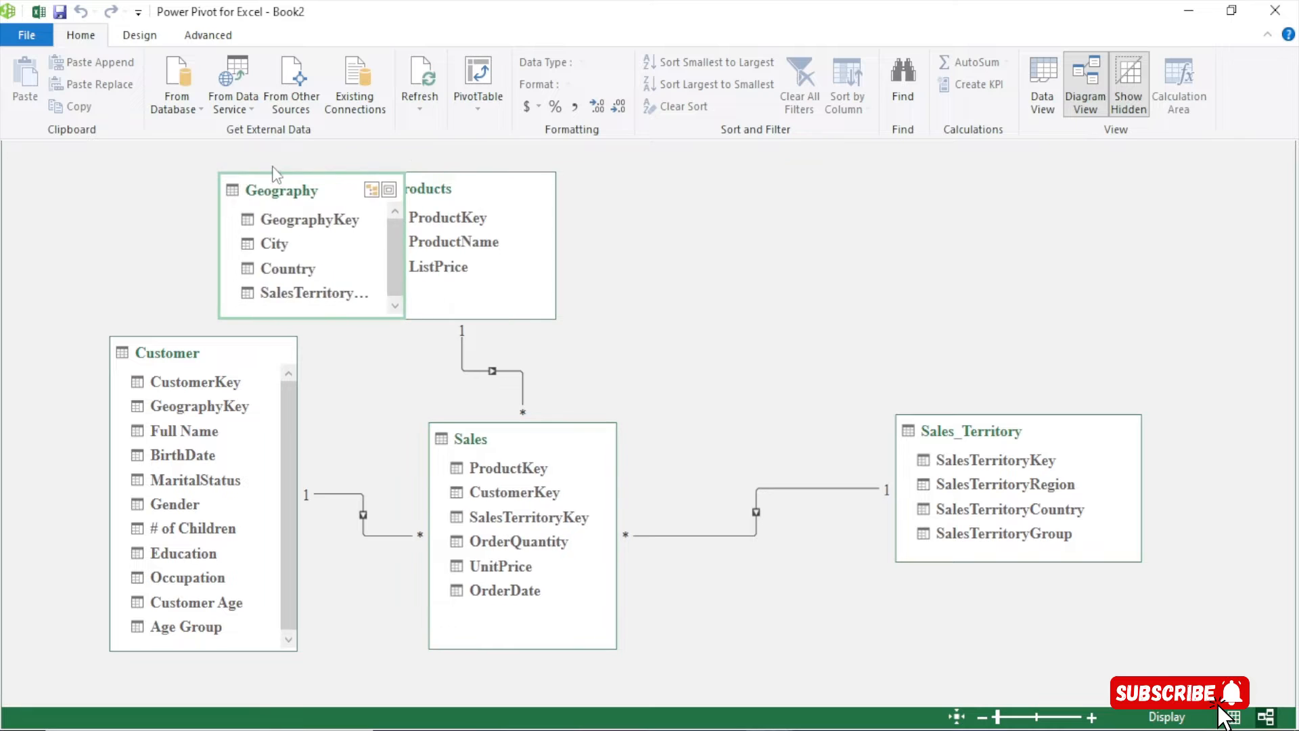
left_click_drag(449, 181, 825, 179)
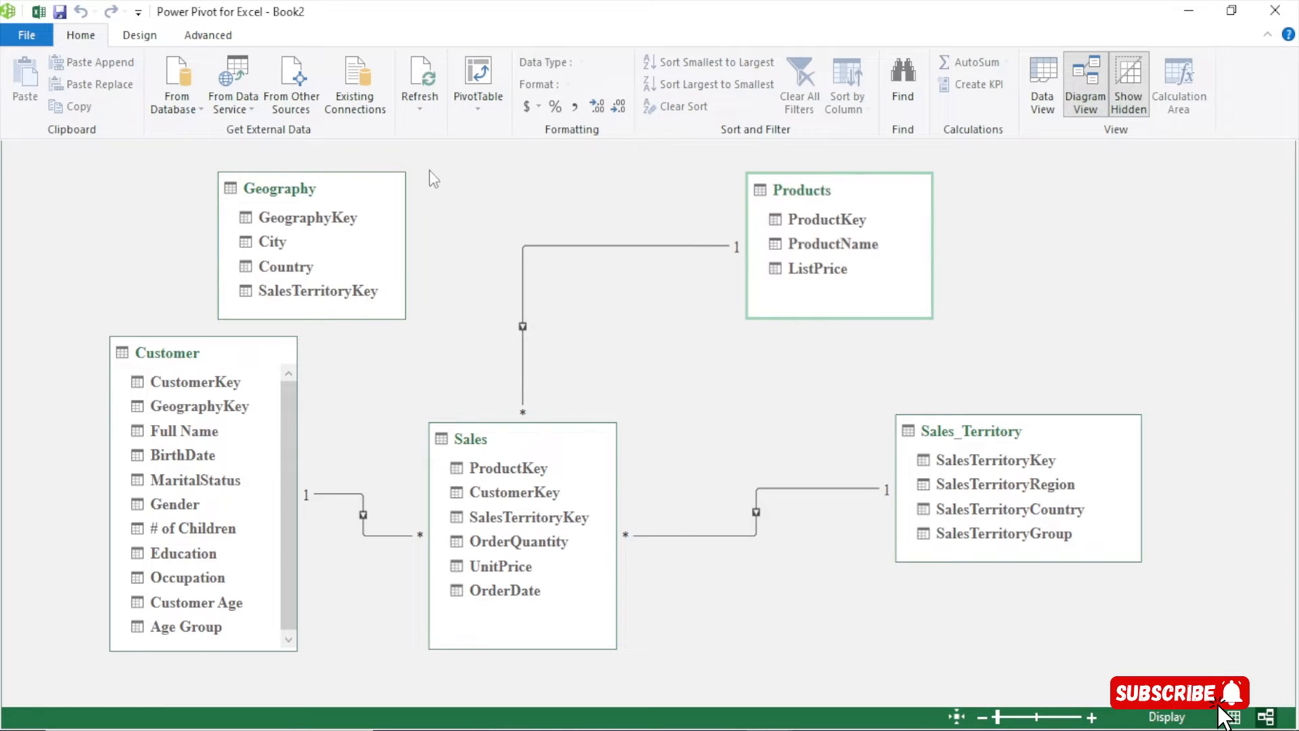
left_click_drag(304, 192, 467, 182)
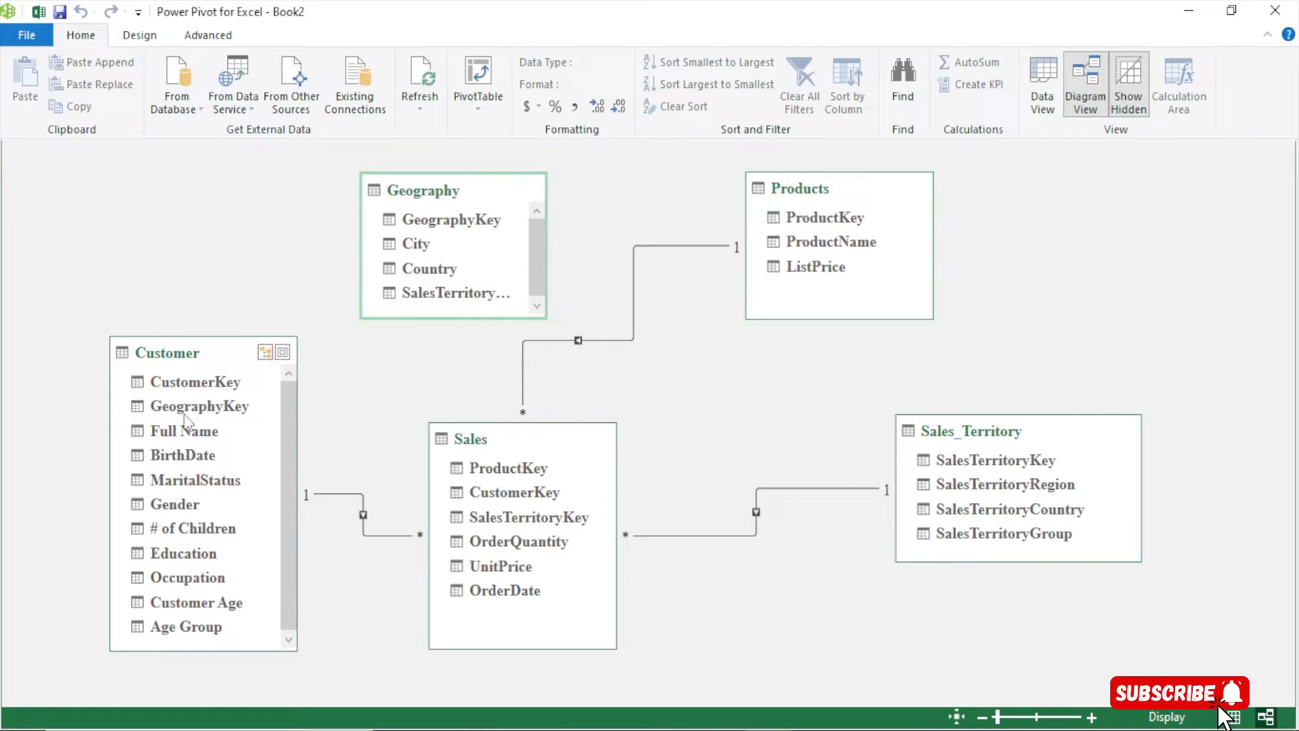
left_click_drag(185, 414, 428, 217)
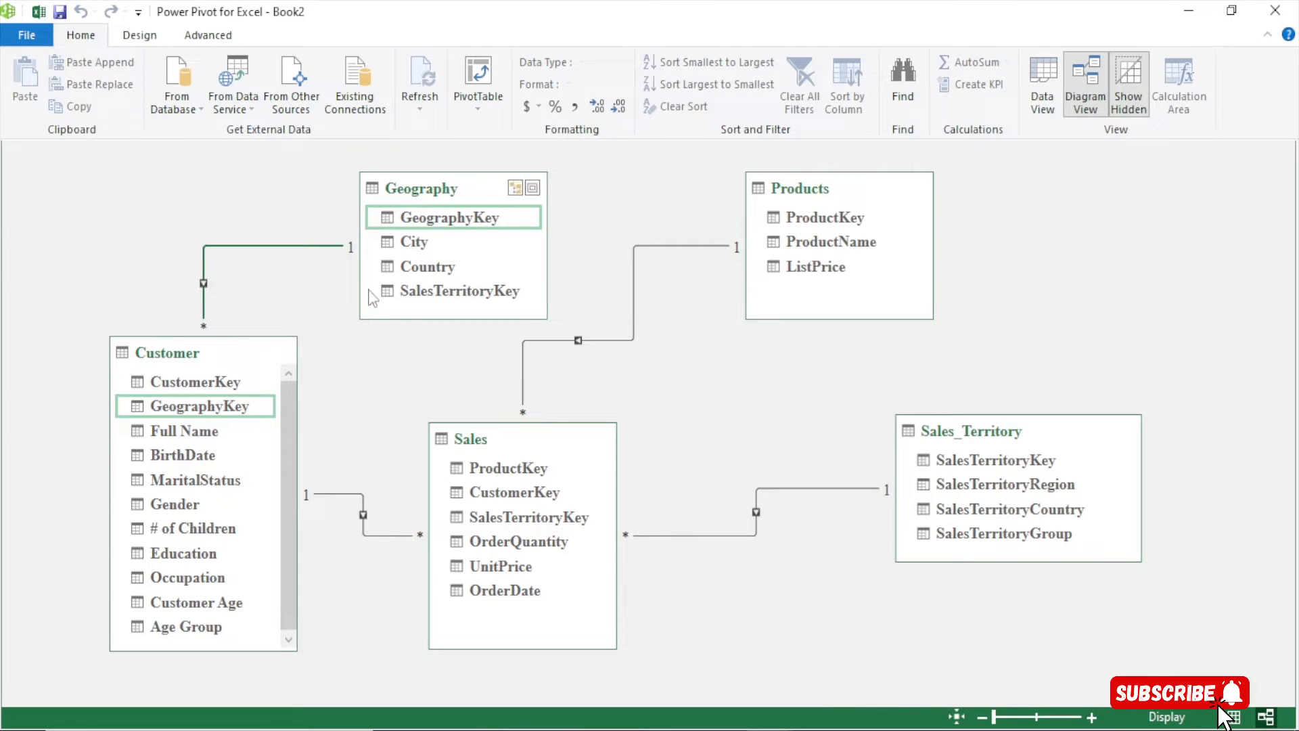
left_click_drag(425, 195, 552, 197)
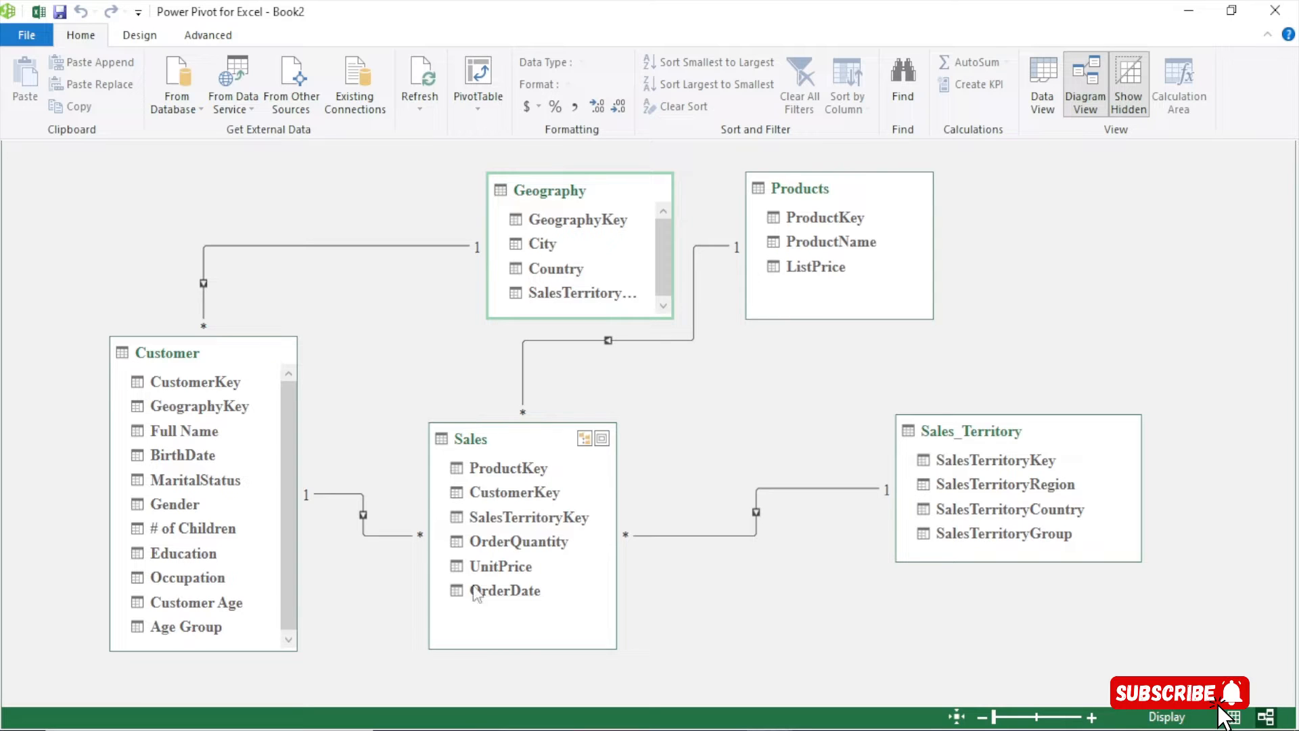
left_click_drag(526, 223, 341, 193)
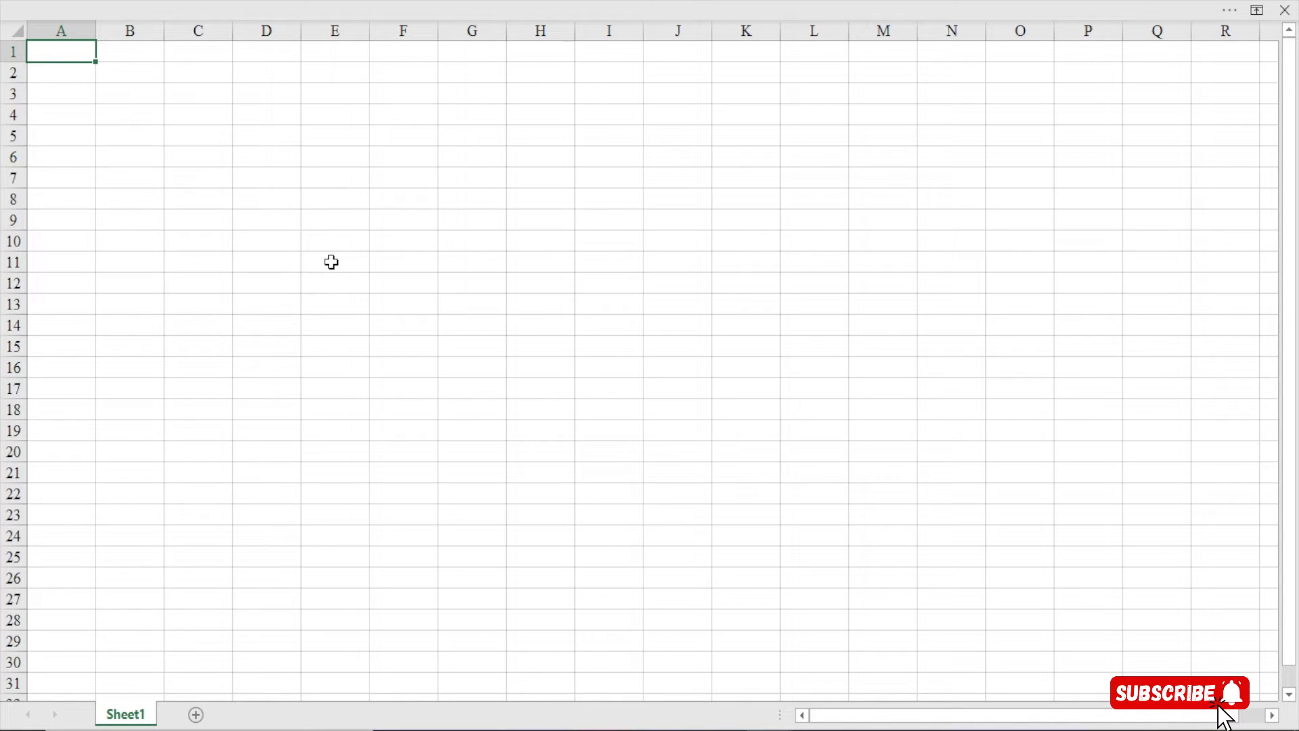
Copy the empty cell C4 and open the Power Pivot Manage window
left_click(174, 115)
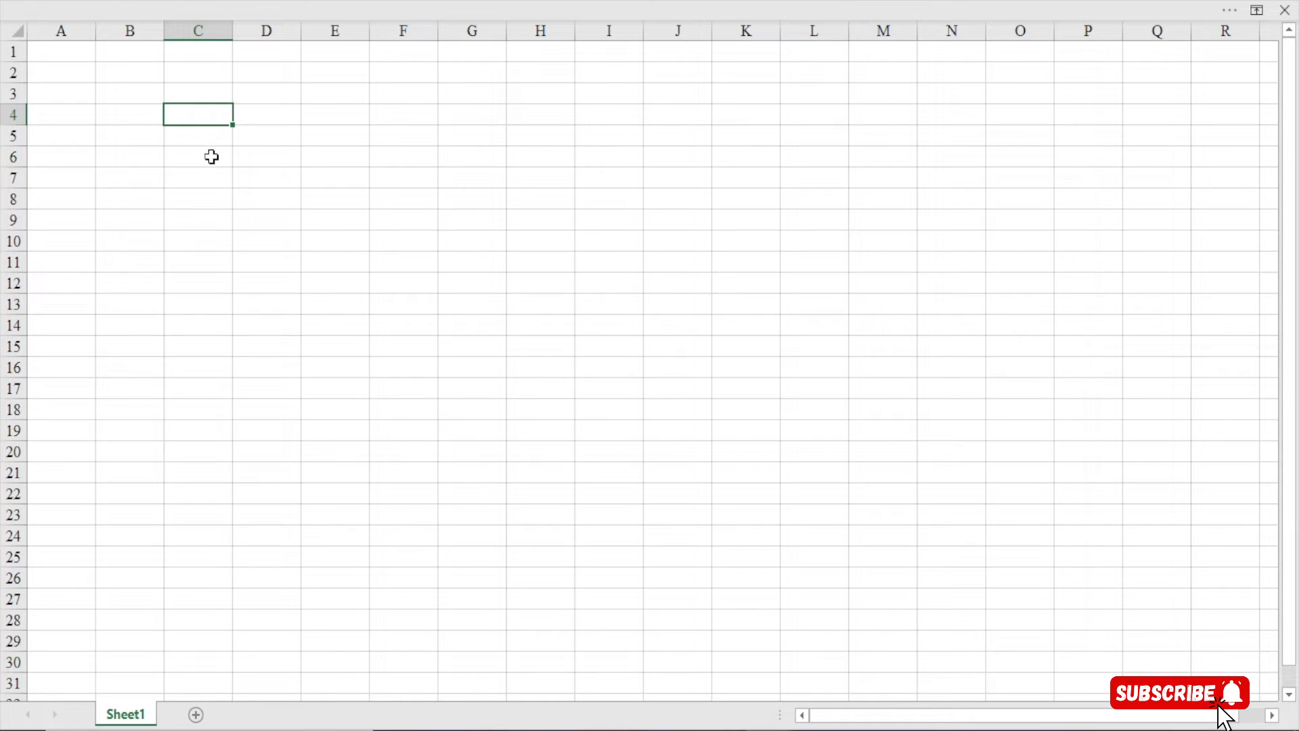
key("ctrl+c")
left_click(336, 2)
left_click(648, 49)
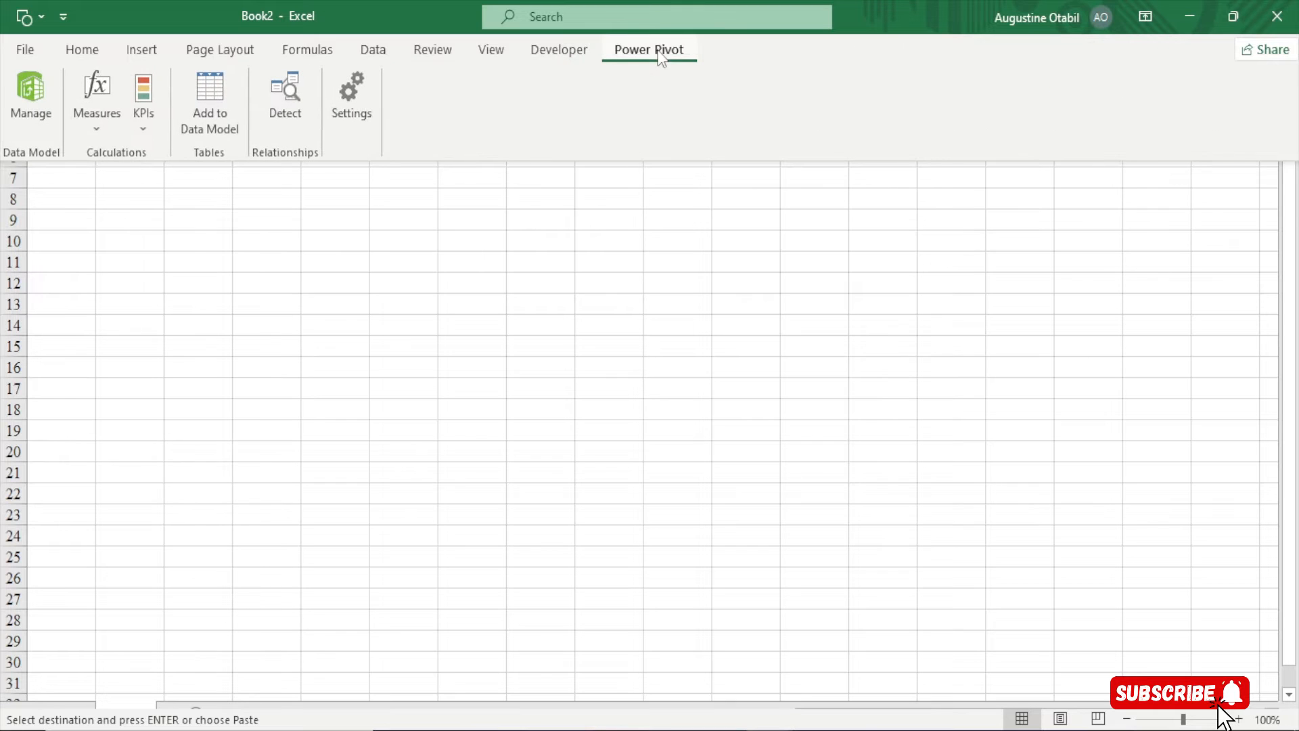
left_click(39, 104)
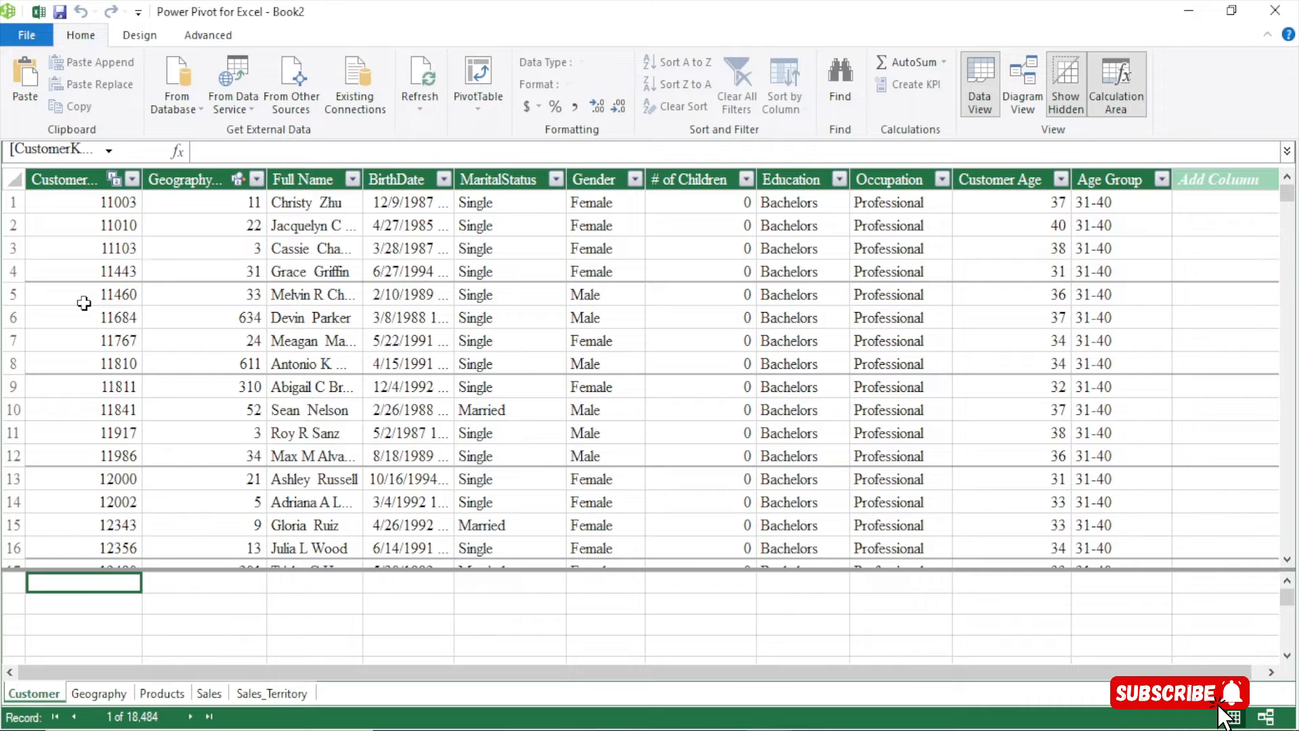
Paste the copied cell as a new table named Calculations
left_click(17, 83)
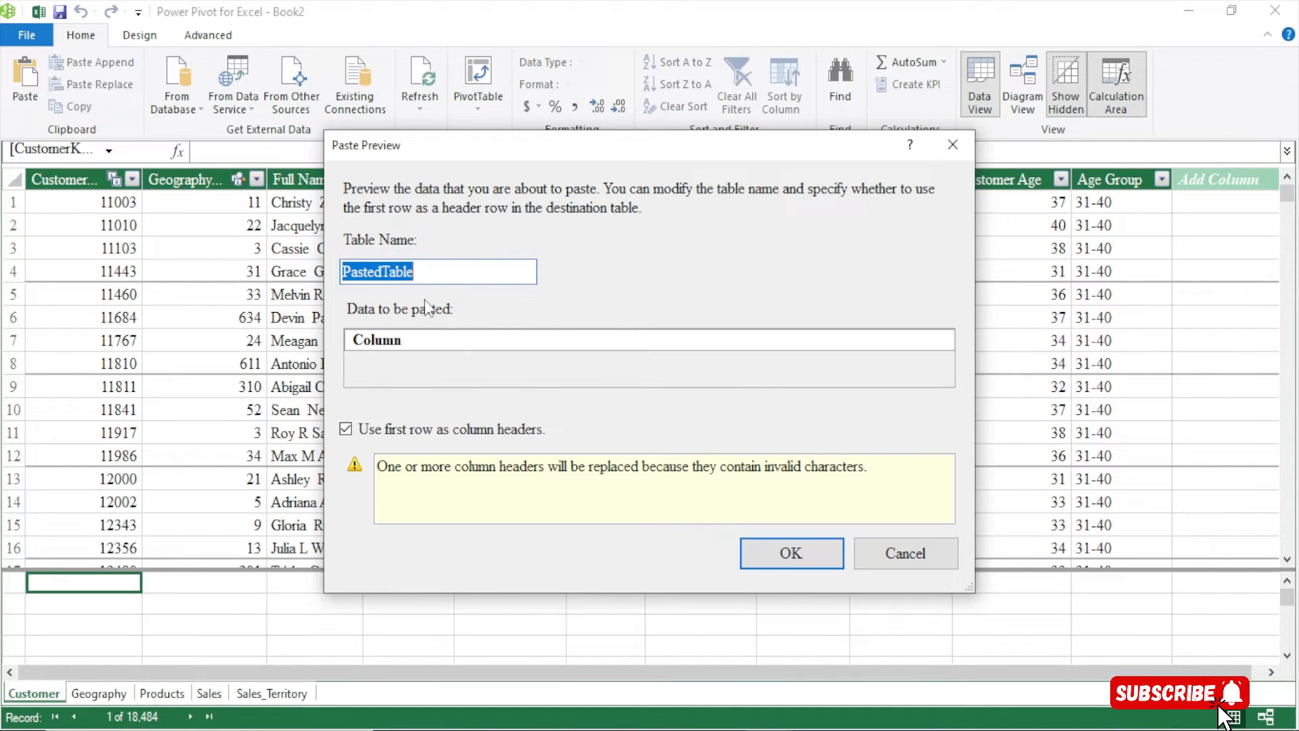
type("Cf")
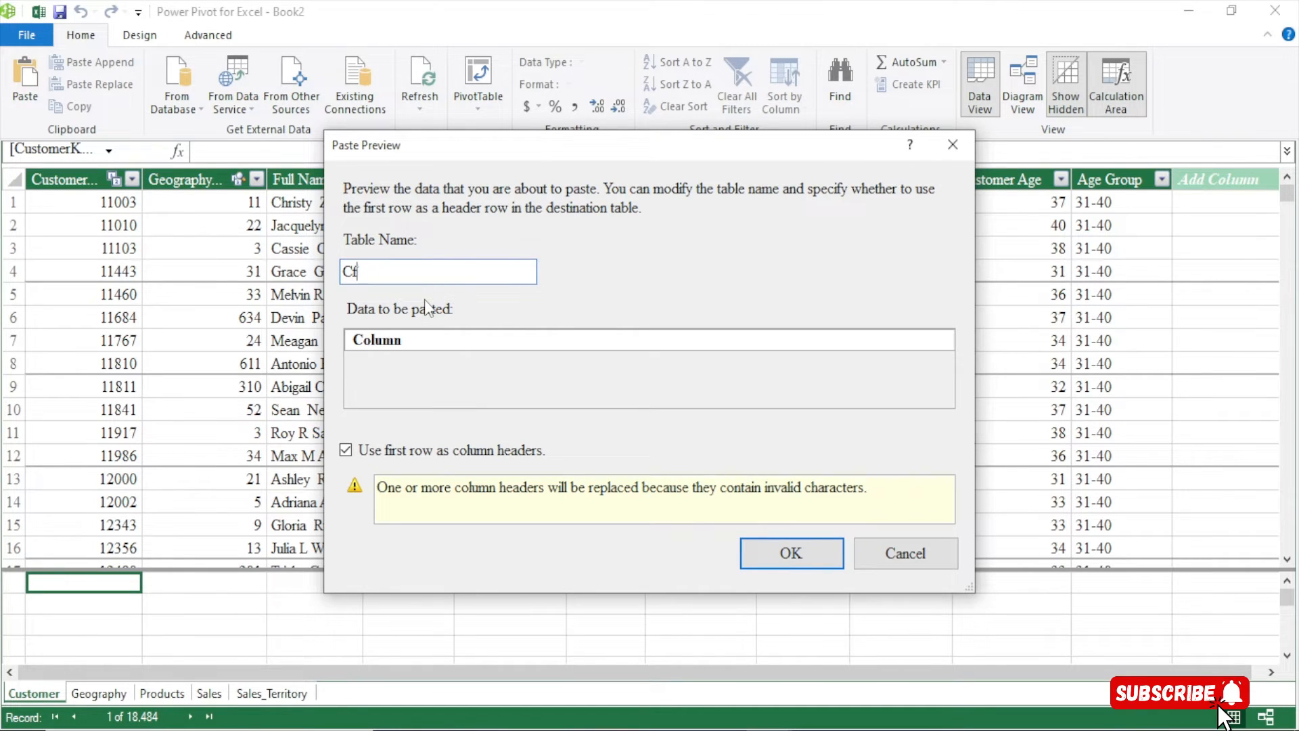
key("BackSpace")
type("alcual")
key("BackSpace")
key("BackSpace")
type("lations")
left_click(791, 553)
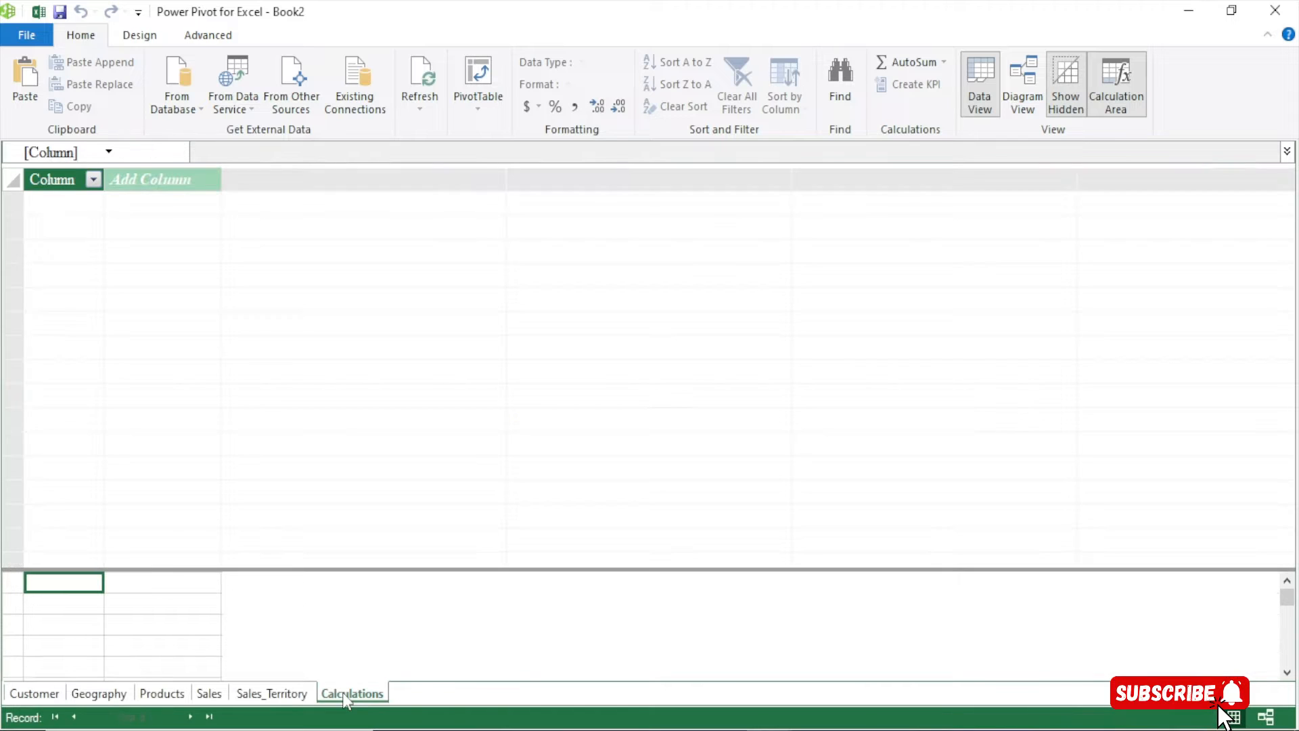
Look through the Customer, Geography, Products, Sales, Sales_Territory and Calculations tables
left_click(34, 693)
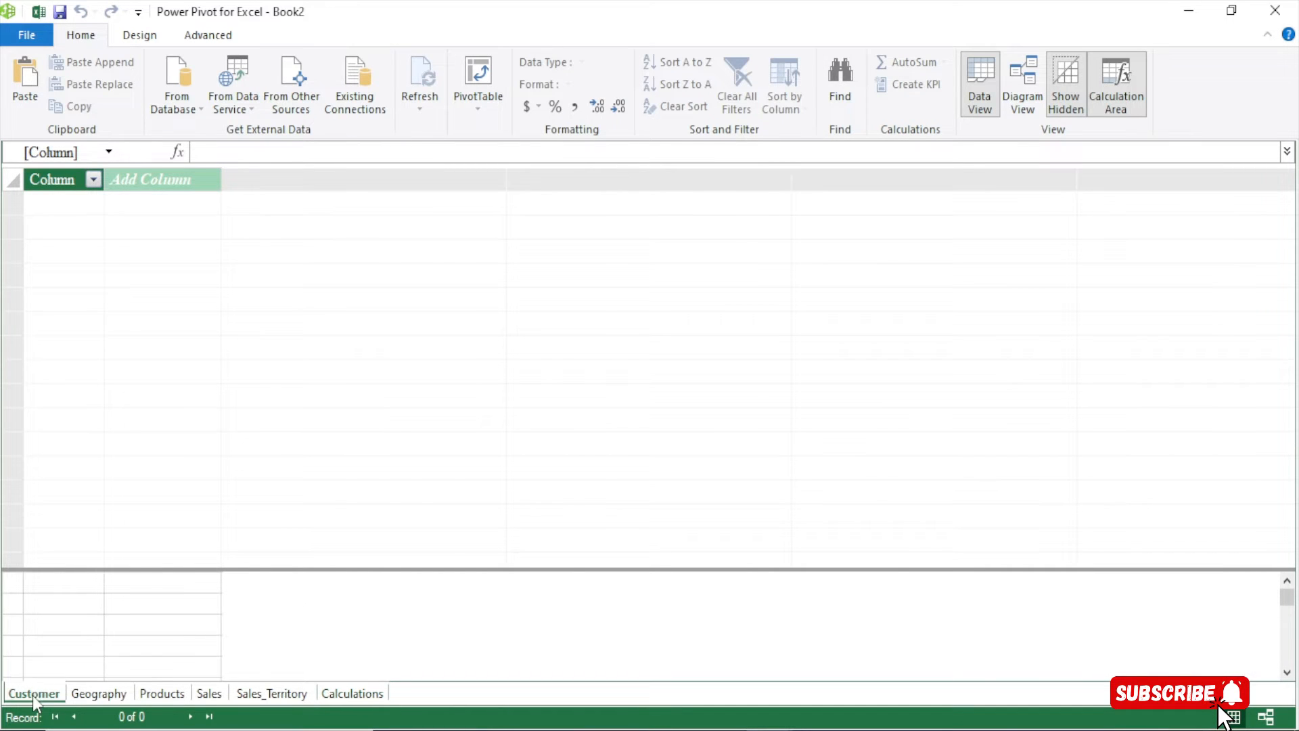
left_click(99, 694)
left_click(162, 693)
left_click(209, 693)
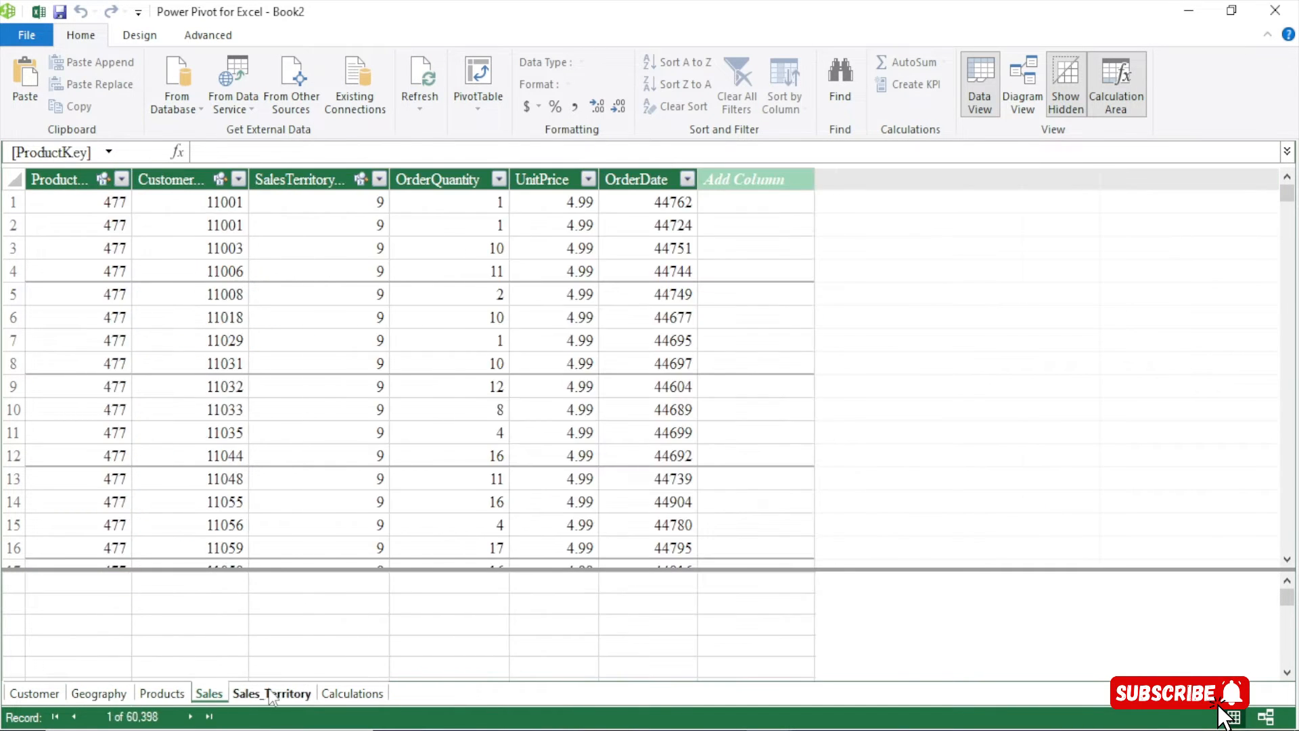
left_click(271, 694)
left_click(352, 694)
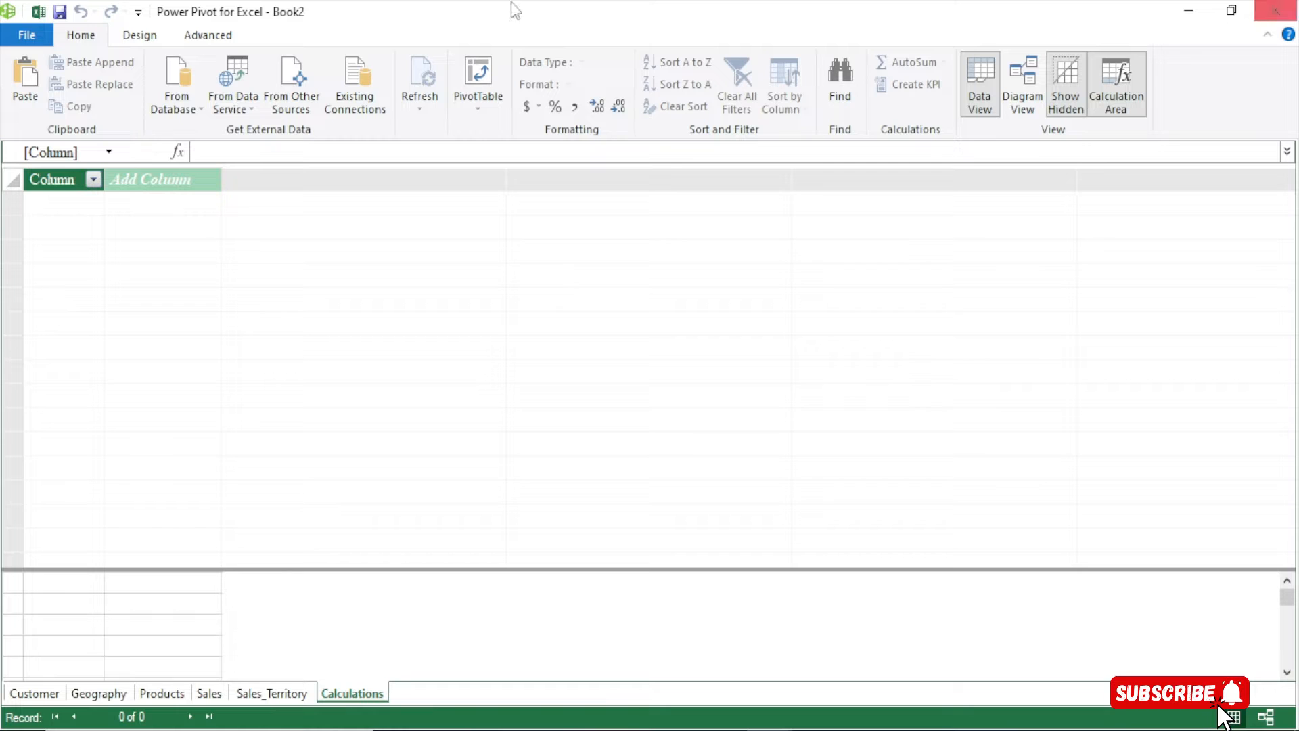
Return to the workbook, cancel the C4 copy, select C5 and show the Insert commands
left_click(38, 11)
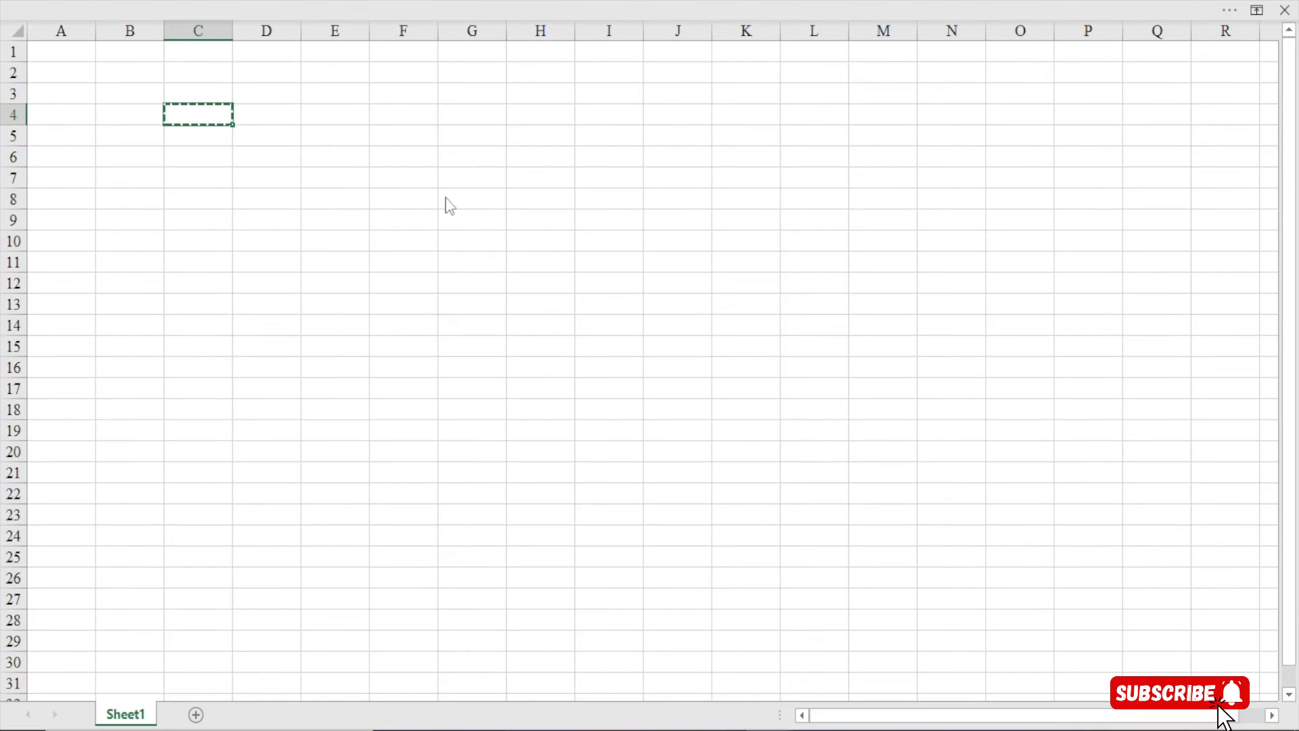
key("Escape")
left_click(216, 141)
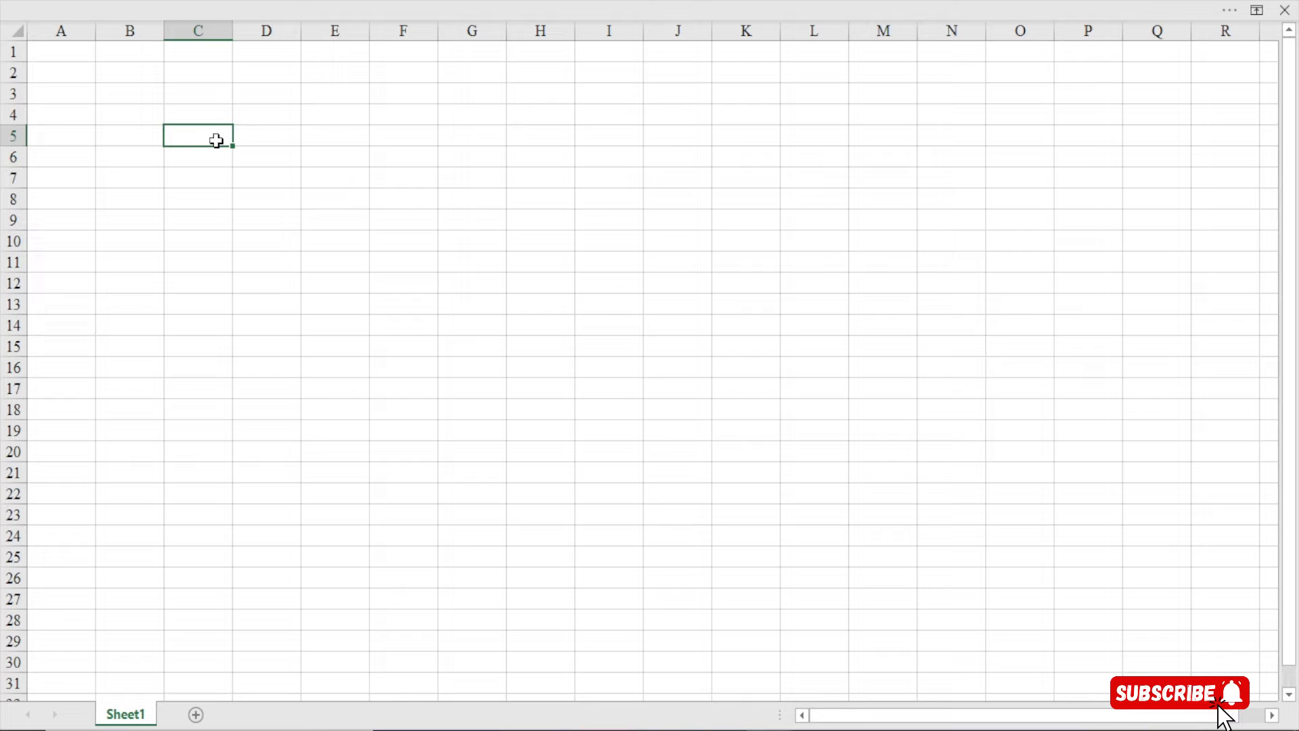
left_click(349, 1)
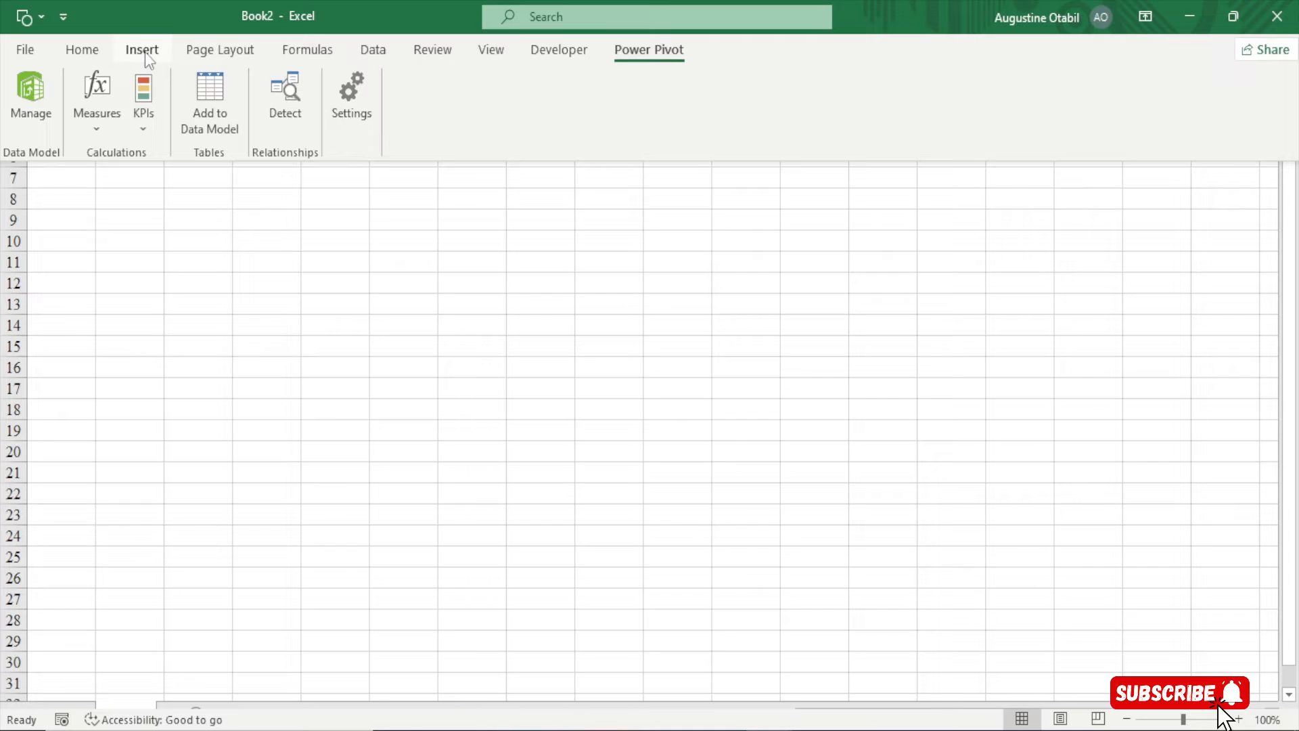
left_click(143, 51)
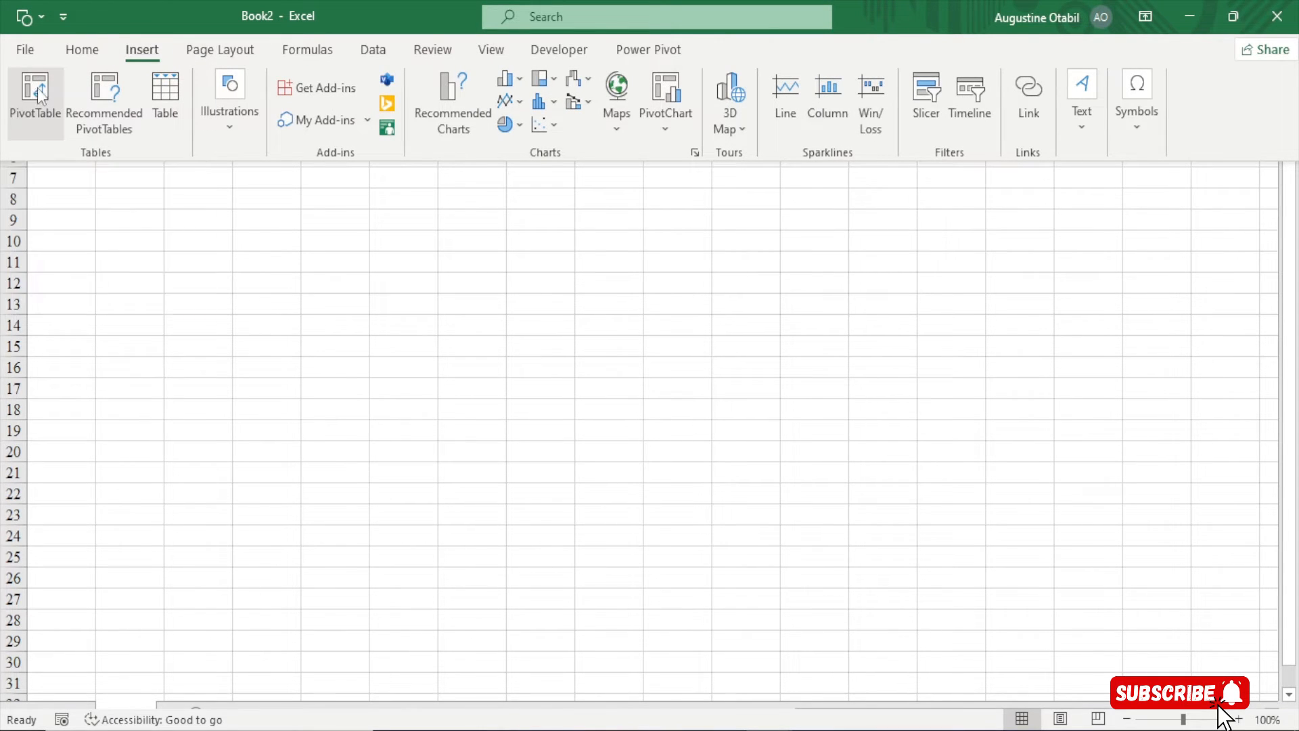
Insert a PivotTable from the workbook's Data Model at Sheet1!$C$5
left_click(38, 88)
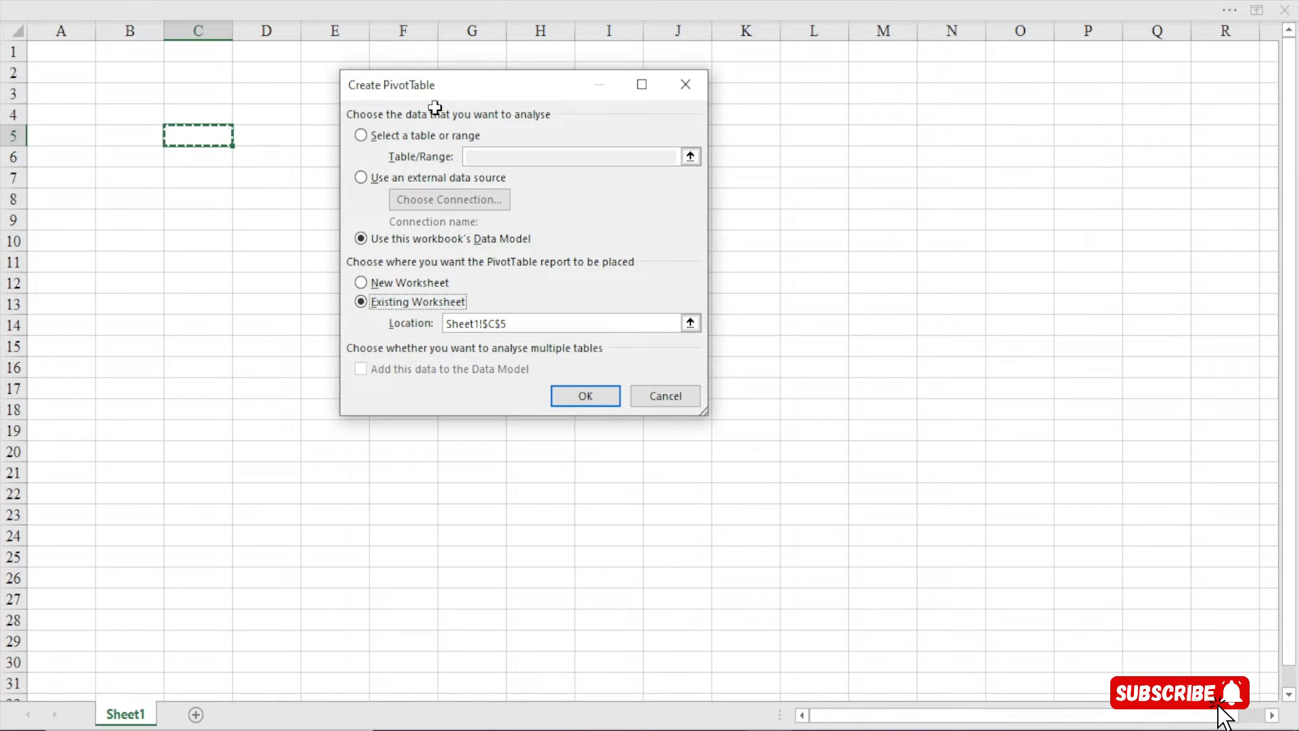
left_click_drag(437, 87, 407, 98)
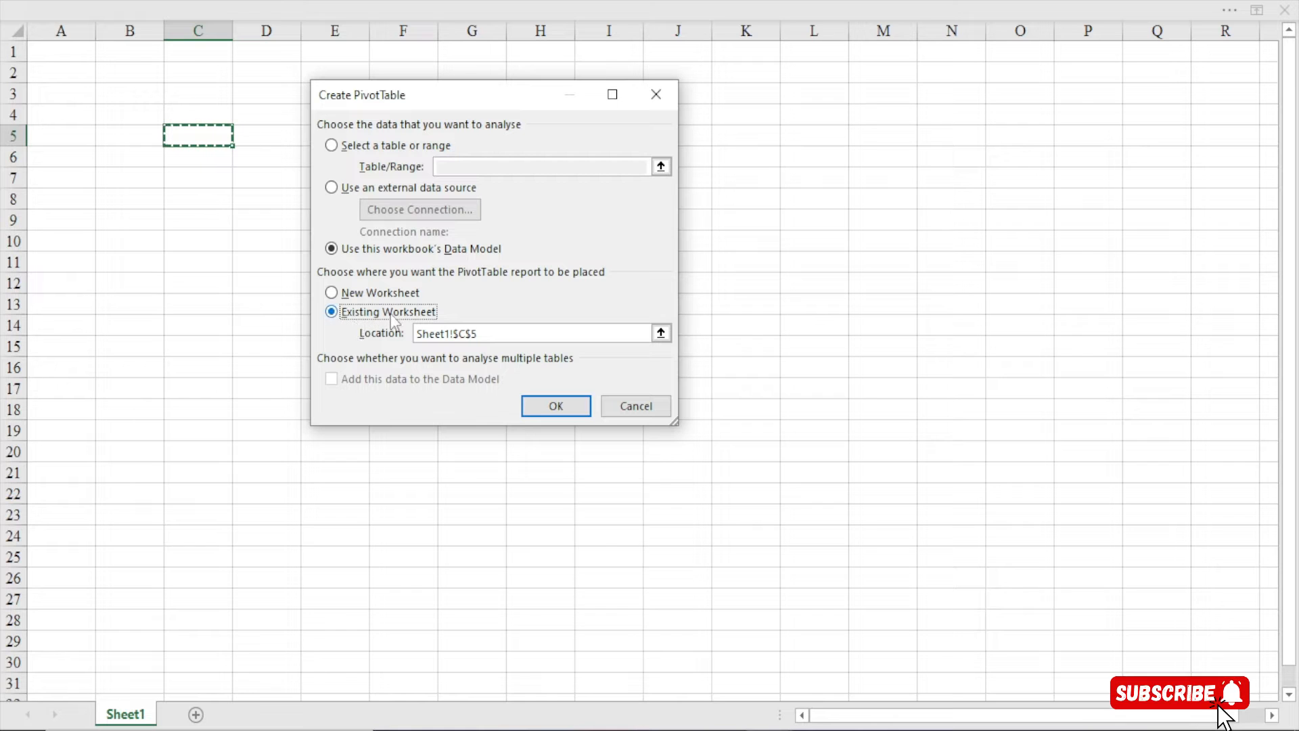
left_click(553, 404)
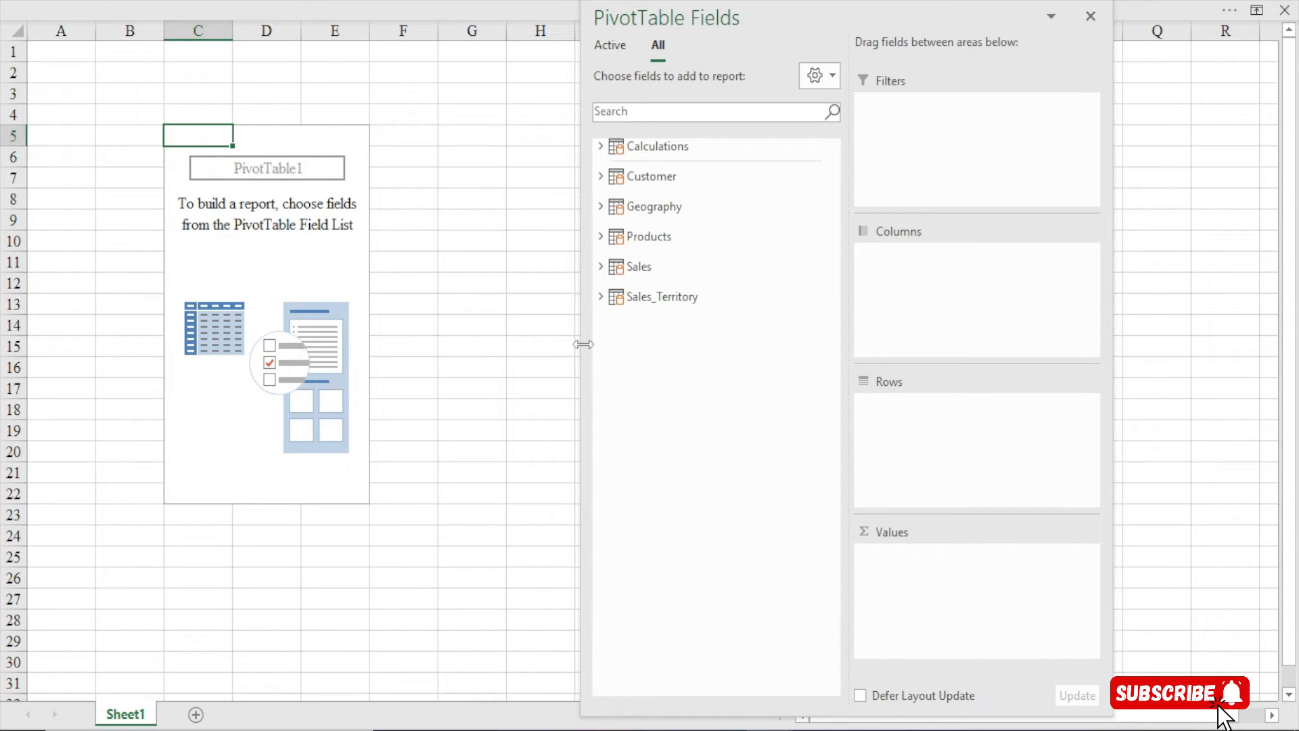
Narrow the PivotTable Fields pane and undock it as a floating panel
left_click_drag(583, 344, 793, 346)
left_click_drag(907, 24, 1085, 23)
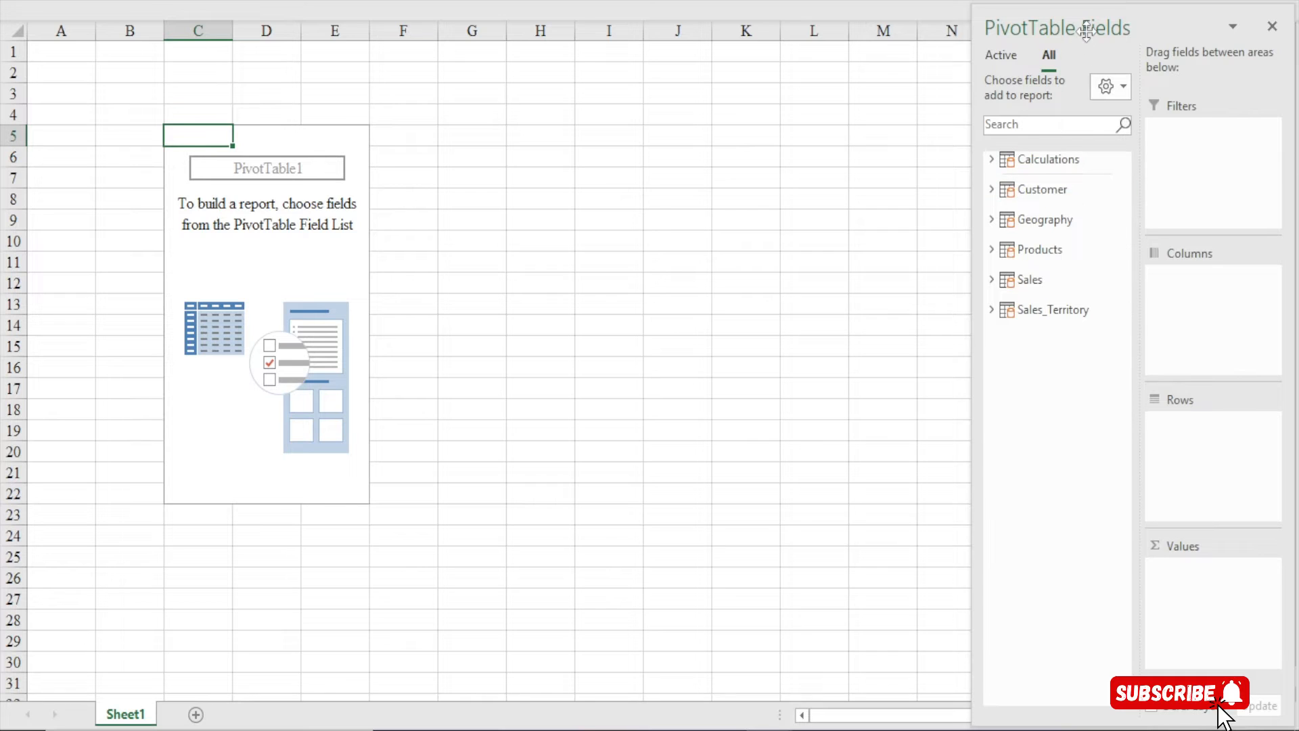
left_click_drag(1086, 30, 1048, 24)
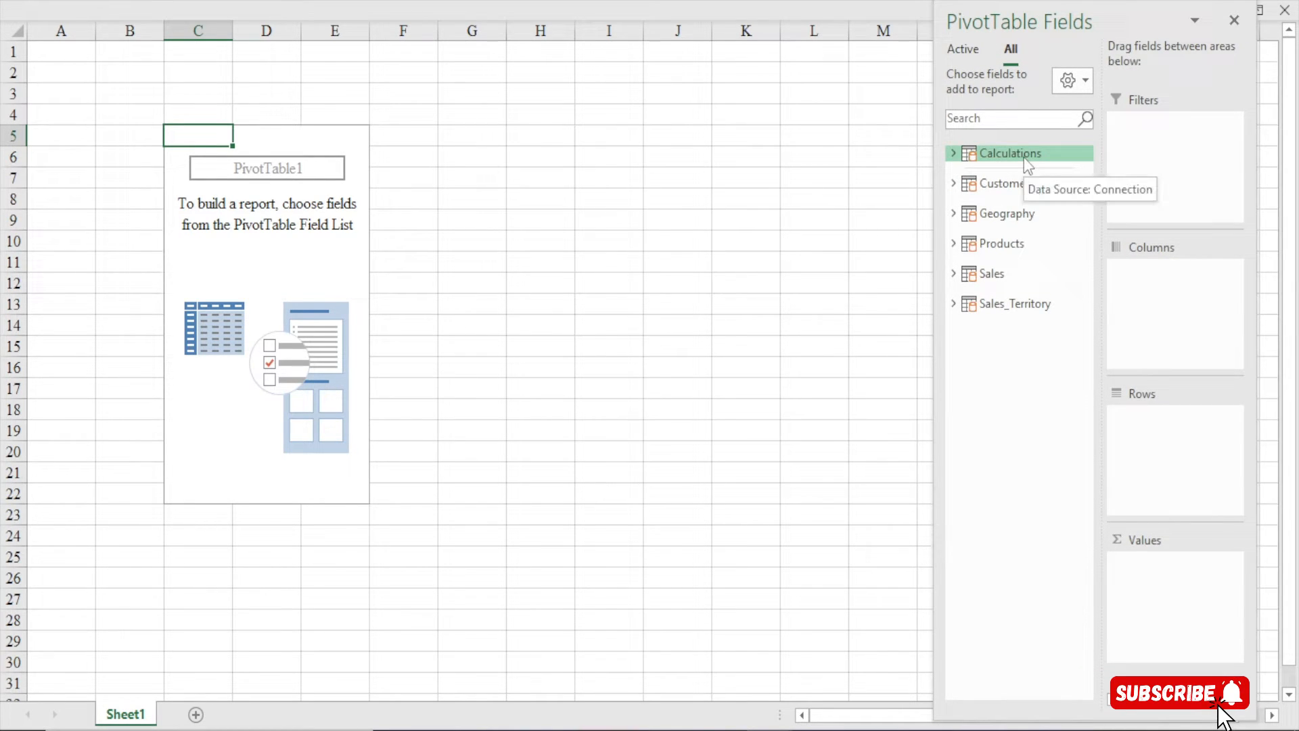
Expand and collapse Calculations, Customer, Products, Sales and Sales_Territory to review their fields
left_click(954, 152)
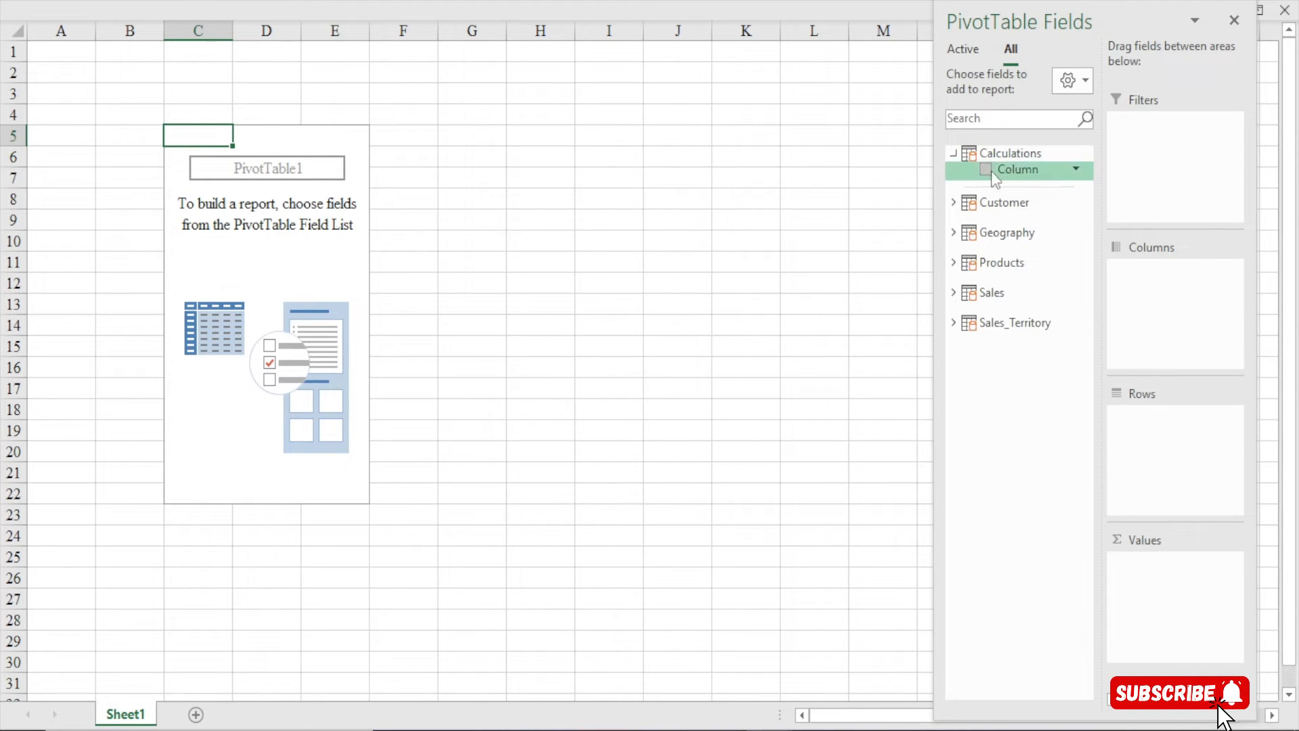
left_click(954, 153)
left_click(957, 183)
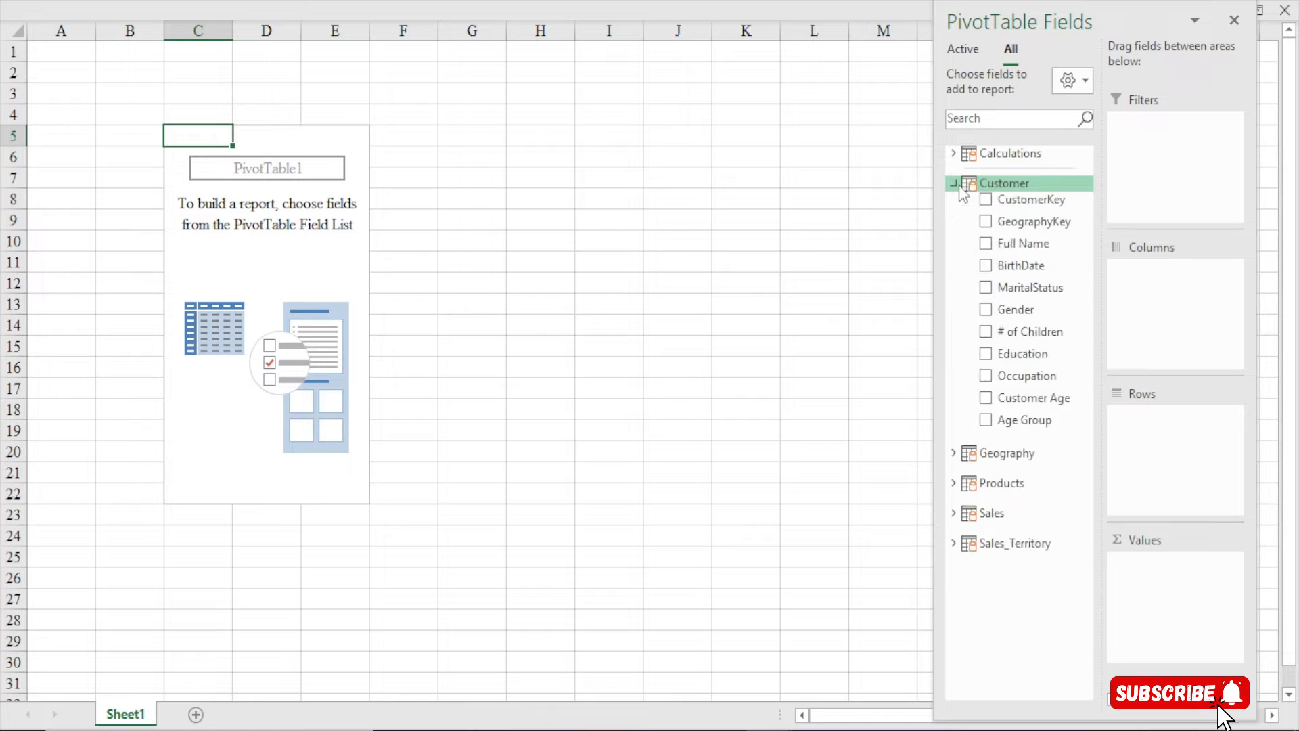
left_click(956, 183)
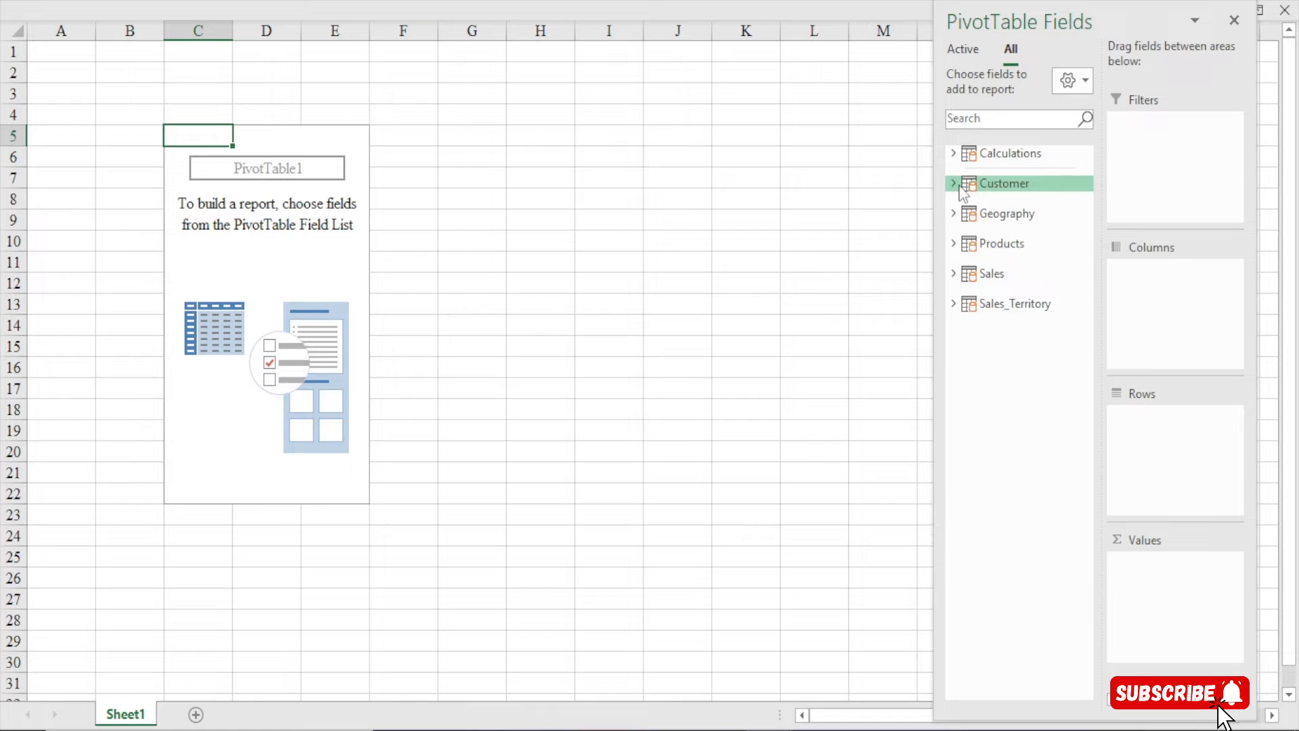
double_click(1012, 184)
double_click(1018, 188)
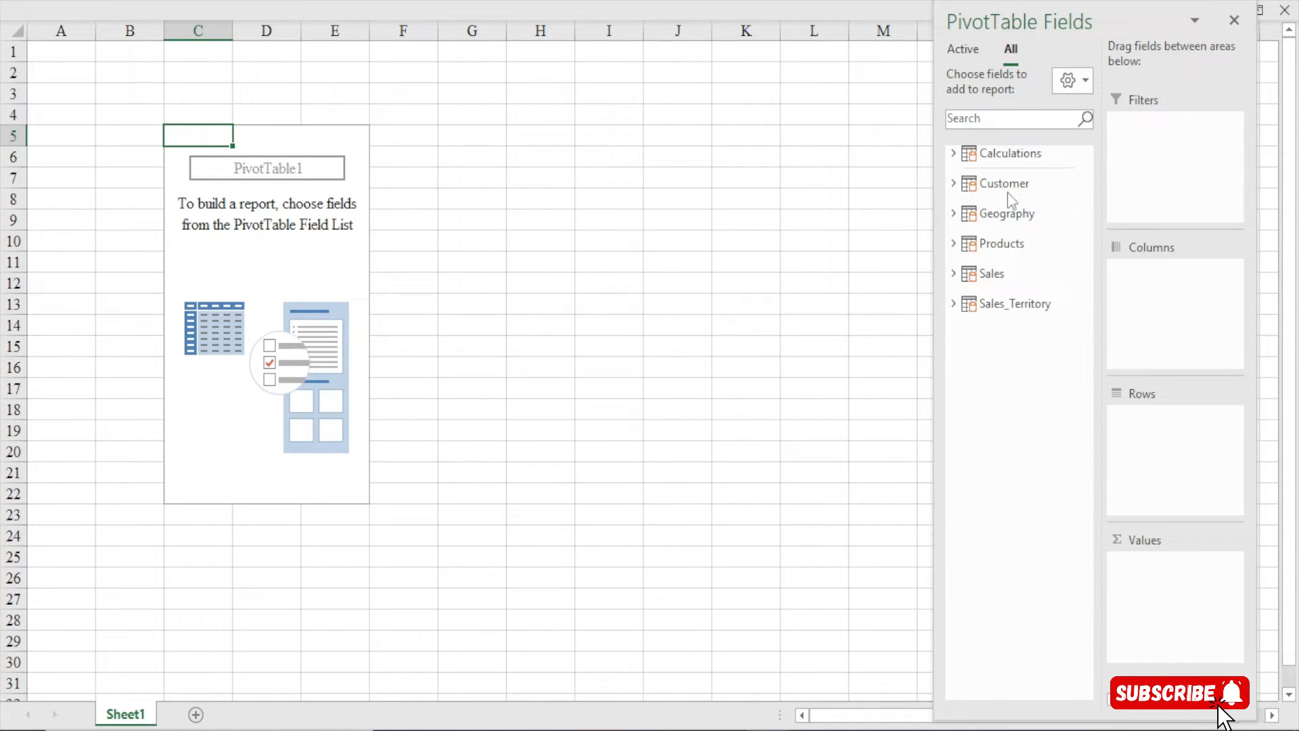
double_click(1000, 244)
double_click(1000, 243)
double_click(998, 274)
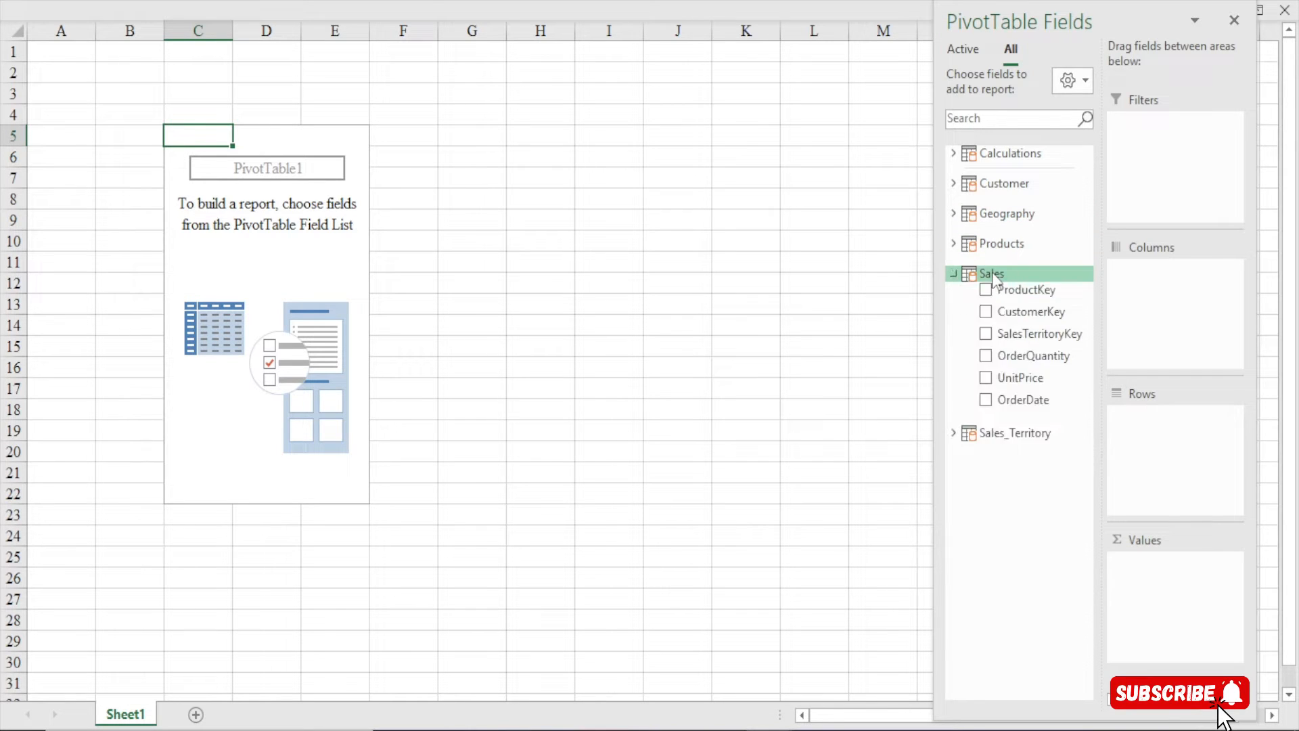
double_click(998, 274)
double_click(998, 304)
double_click(998, 304)
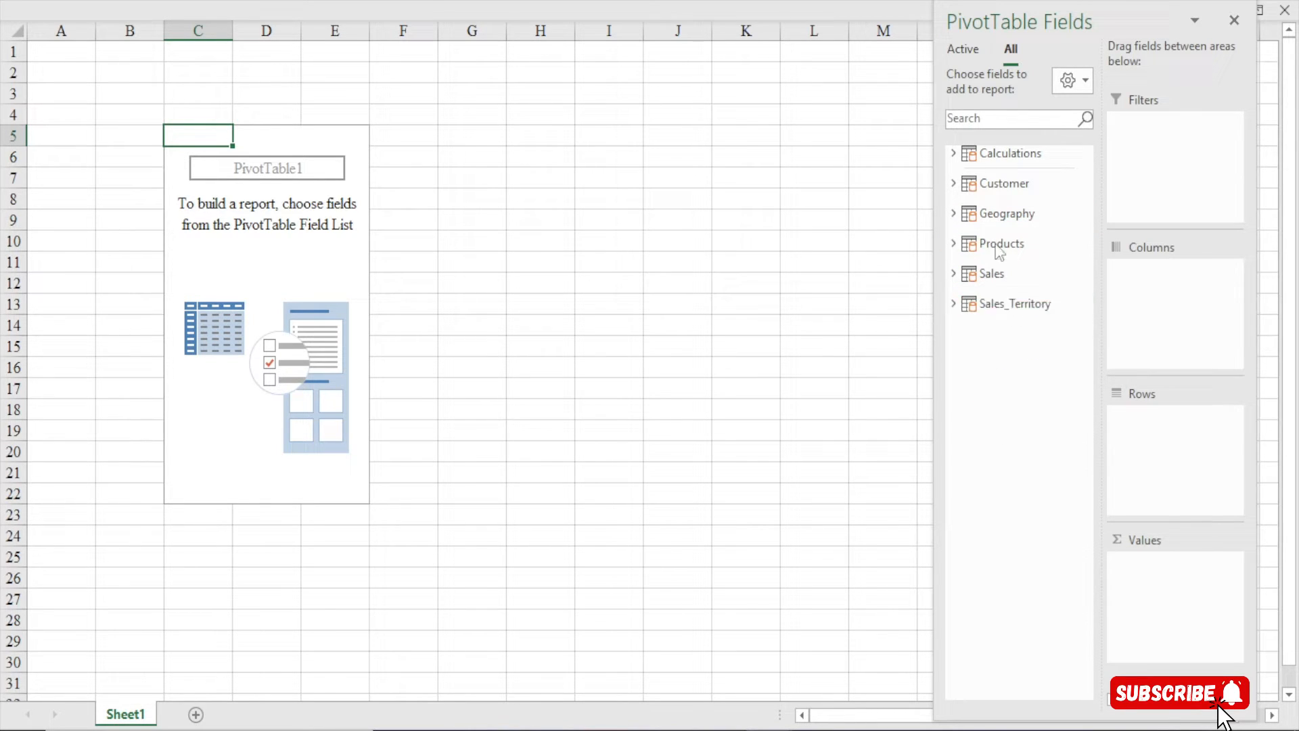
double_click(1004, 183)
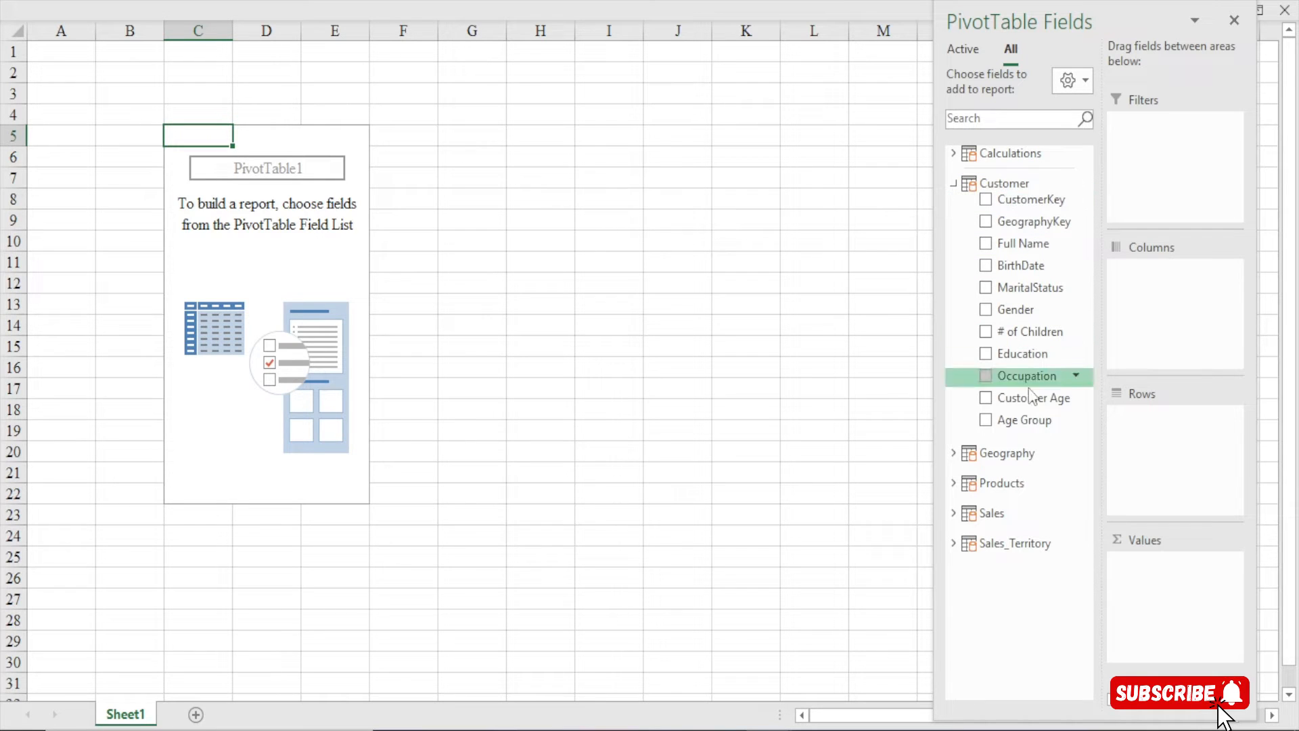
double_click(1018, 183)
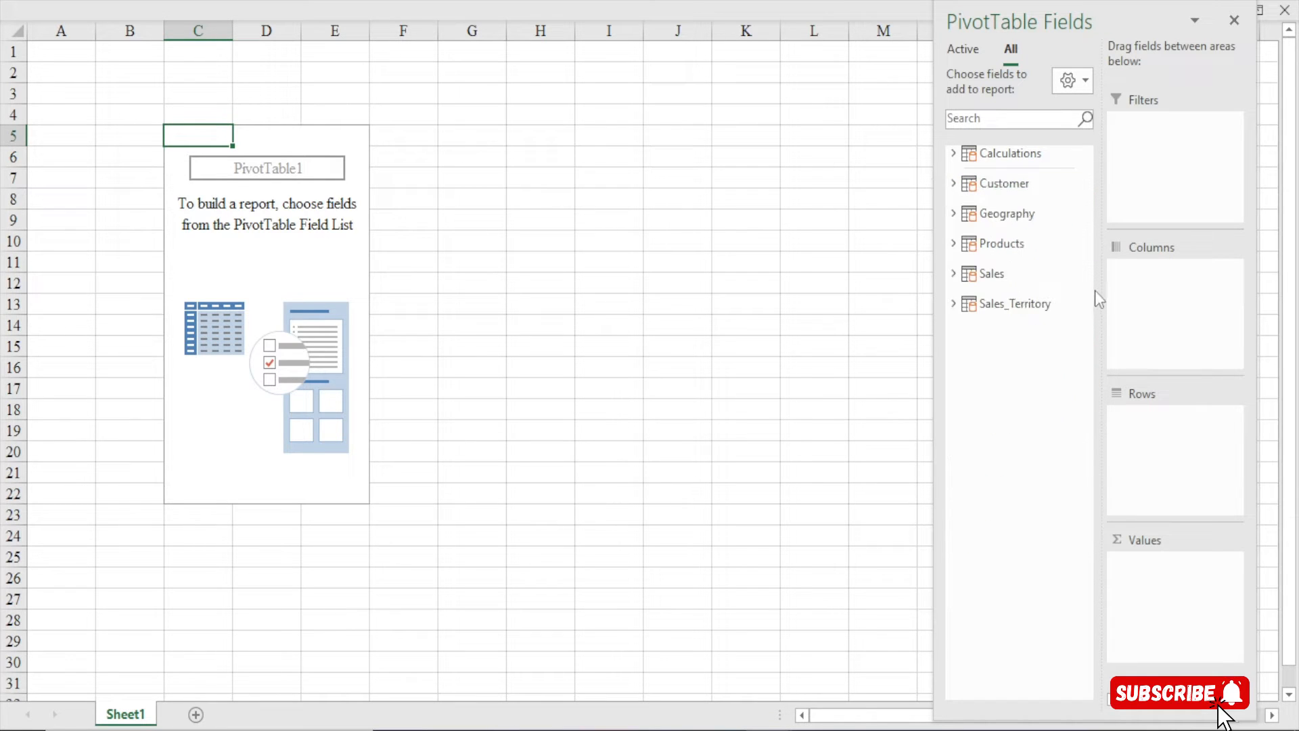
left_click_drag(1034, 20, 1056, 18)
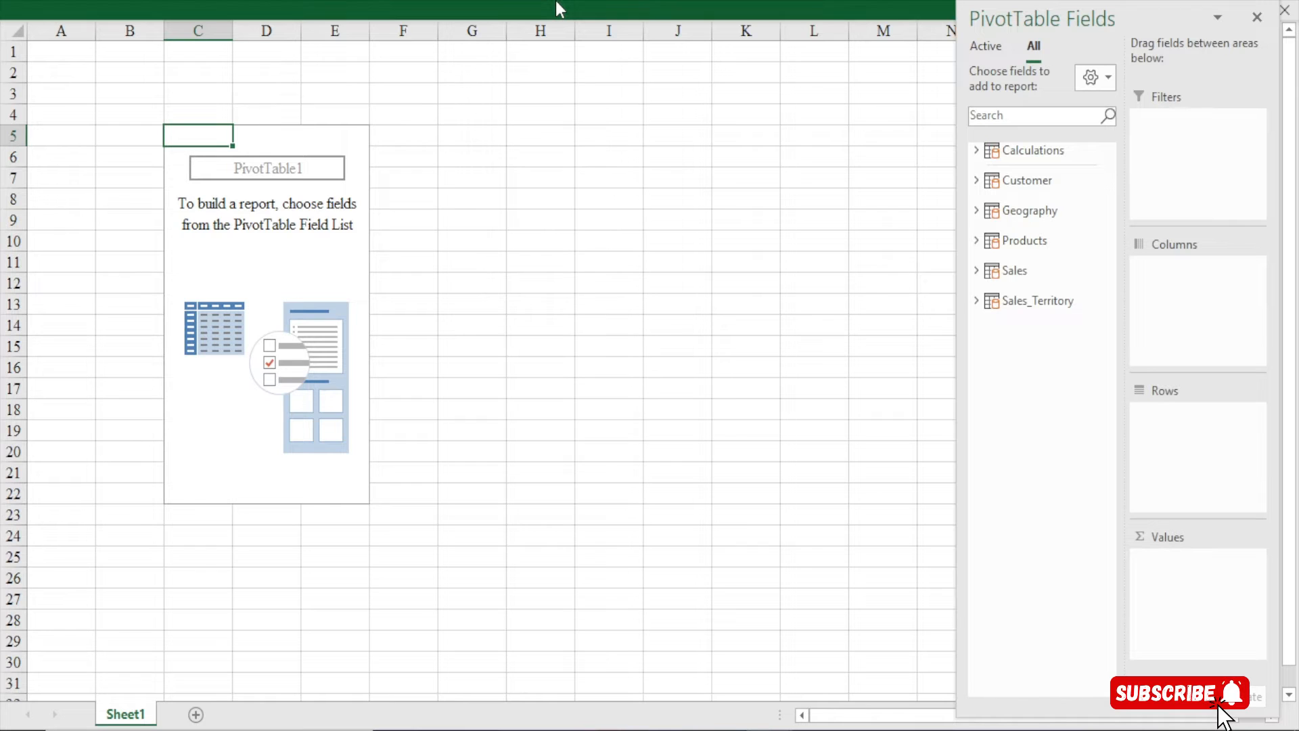
Close the PivotTable Fields pane and show the Power Pivot ribbon commands above PivotTable1
left_click(556, 4)
left_click(754, 252)
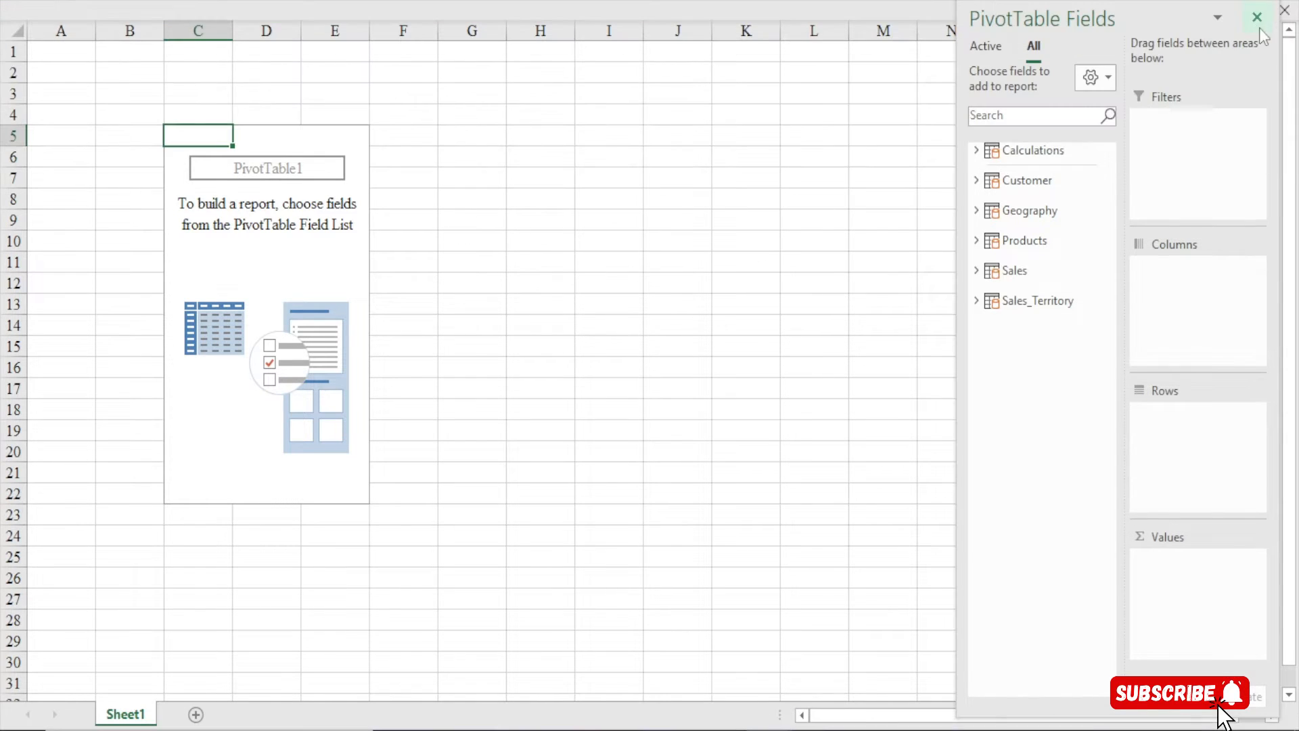
left_click(1257, 17)
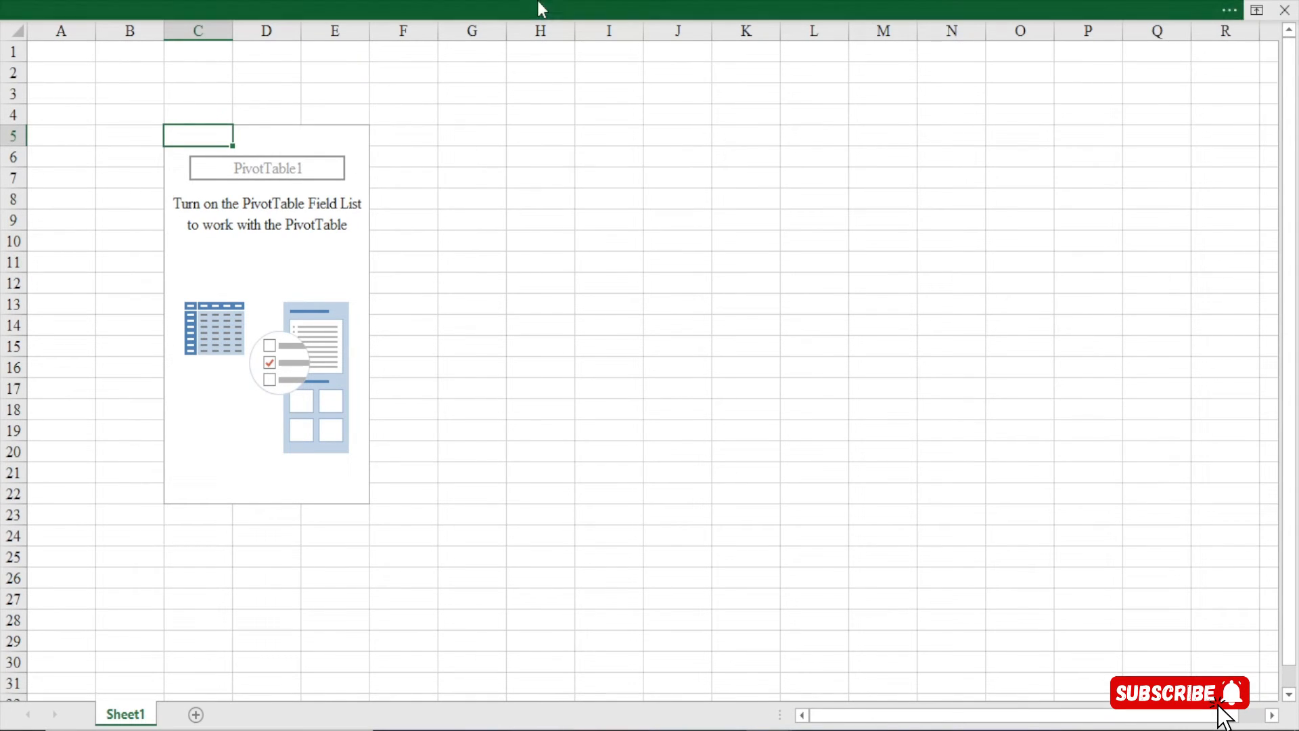
left_click(537, 2)
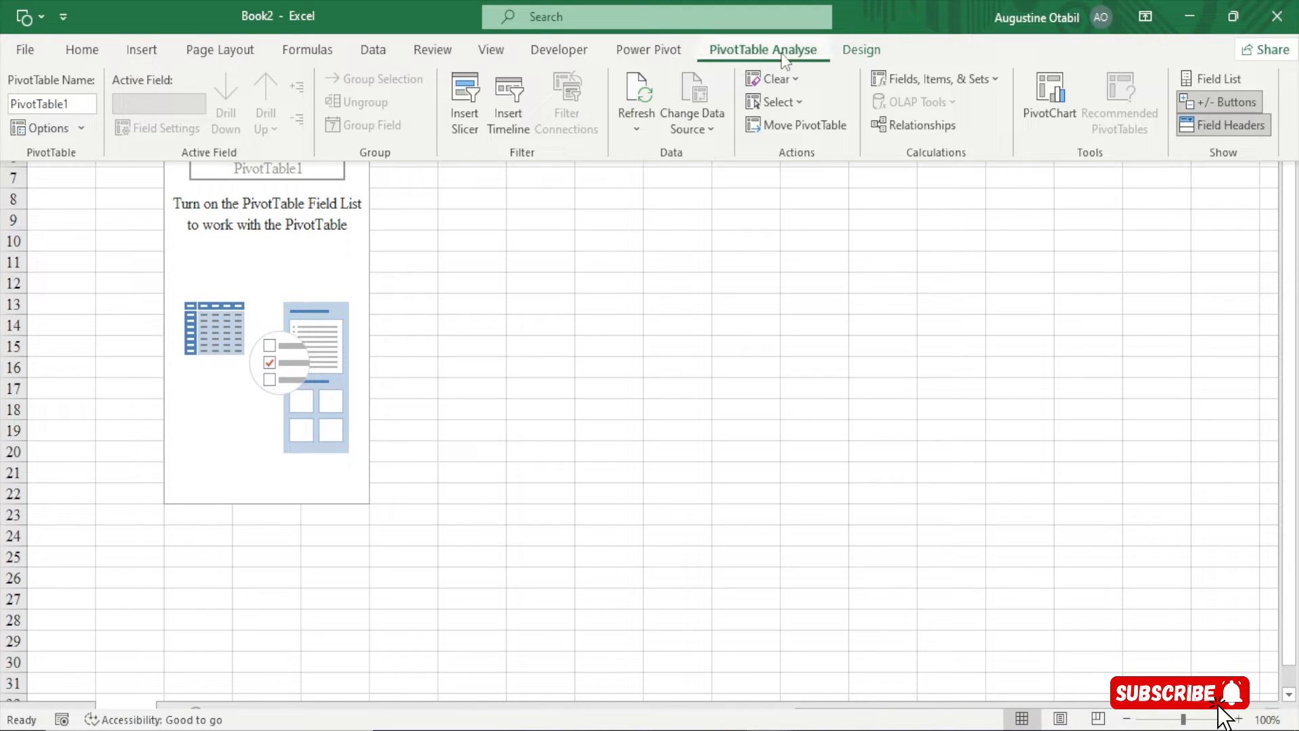
left_click(665, 57)
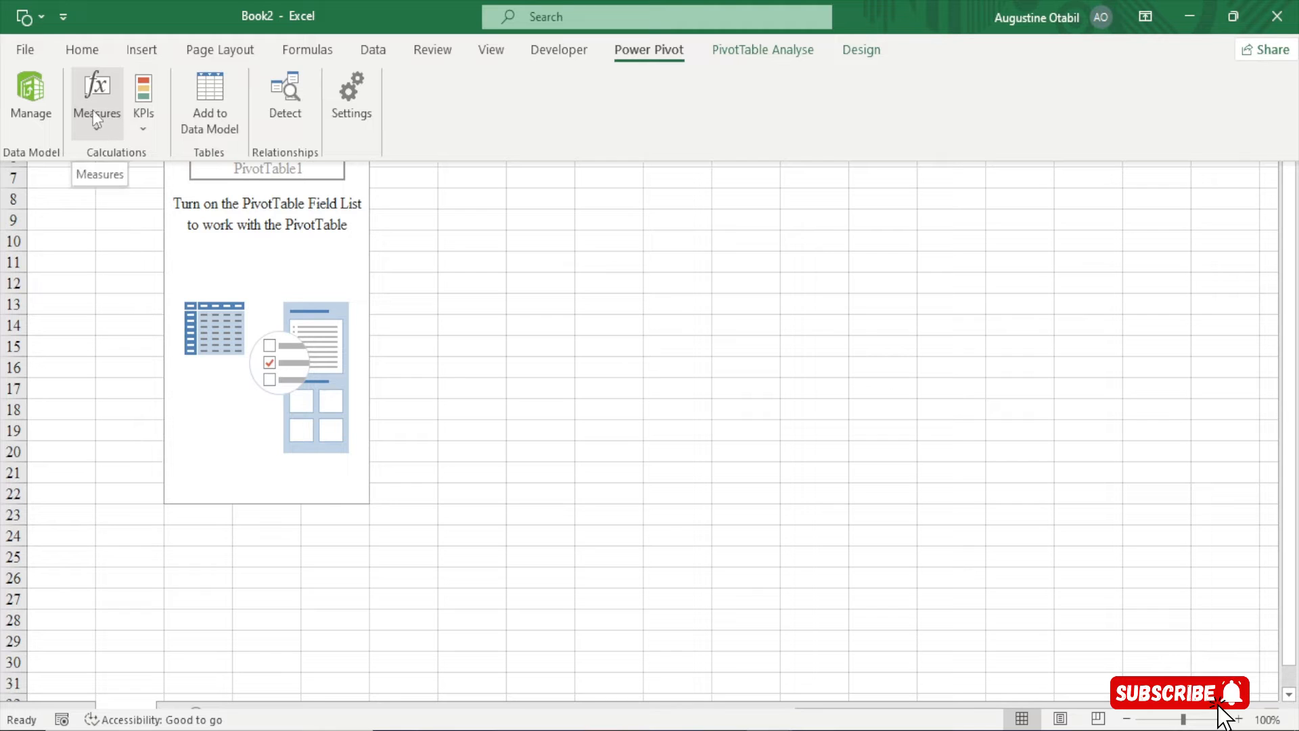
Start a new measure in an enlarged Measure dialog, stored in the Calculations table
left_click(89, 128)
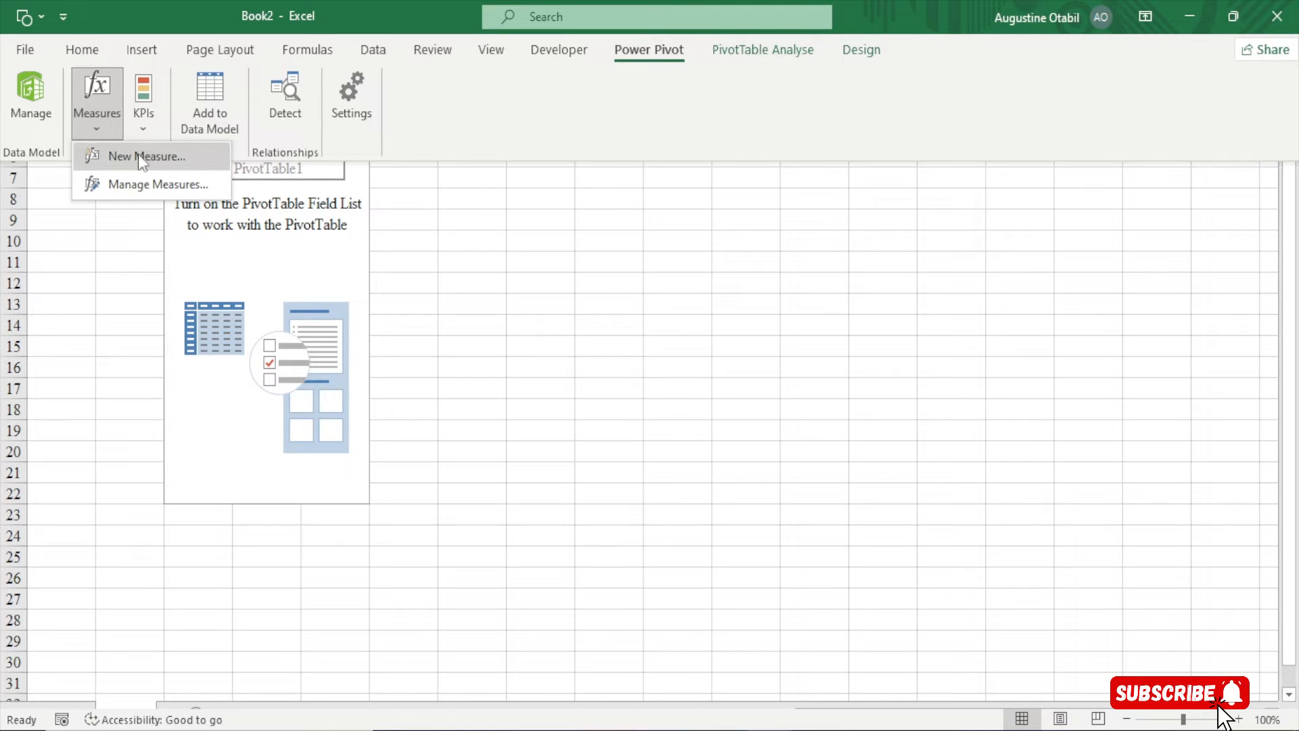
left_click(138, 153)
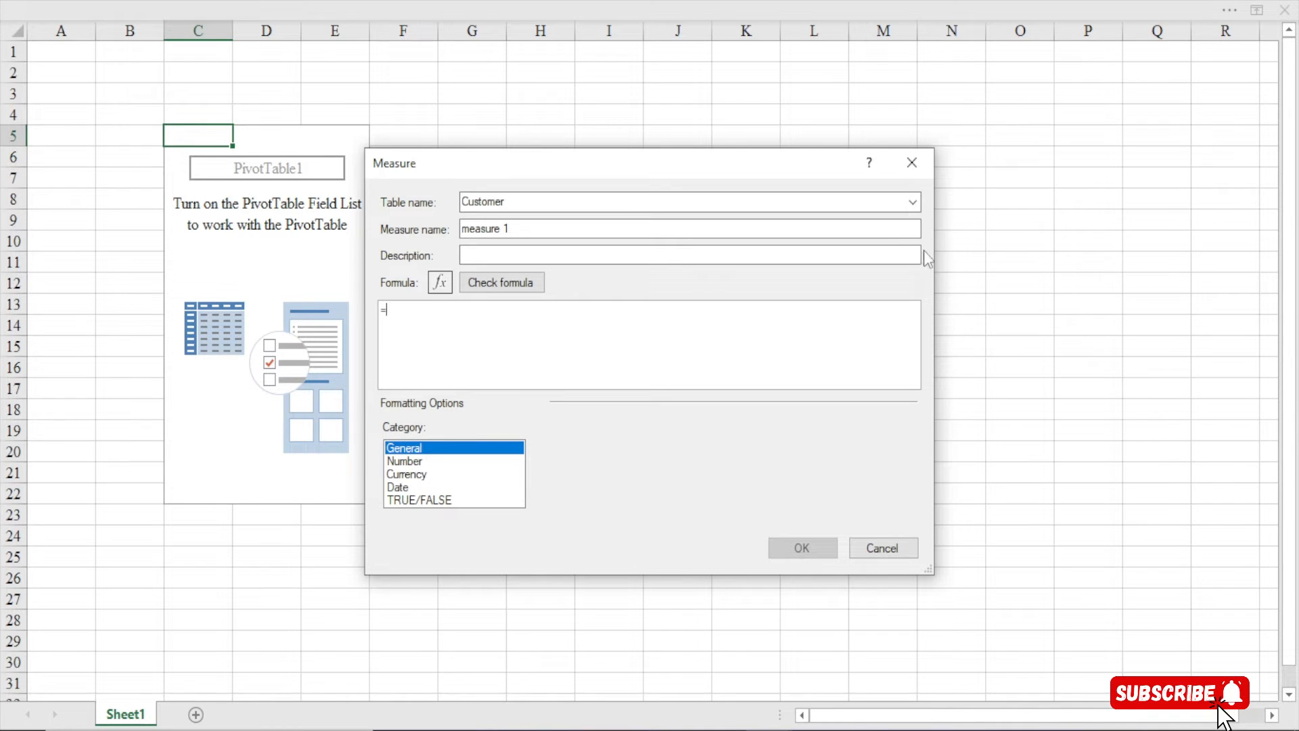
left_click_drag(673, 165, 584, 39)
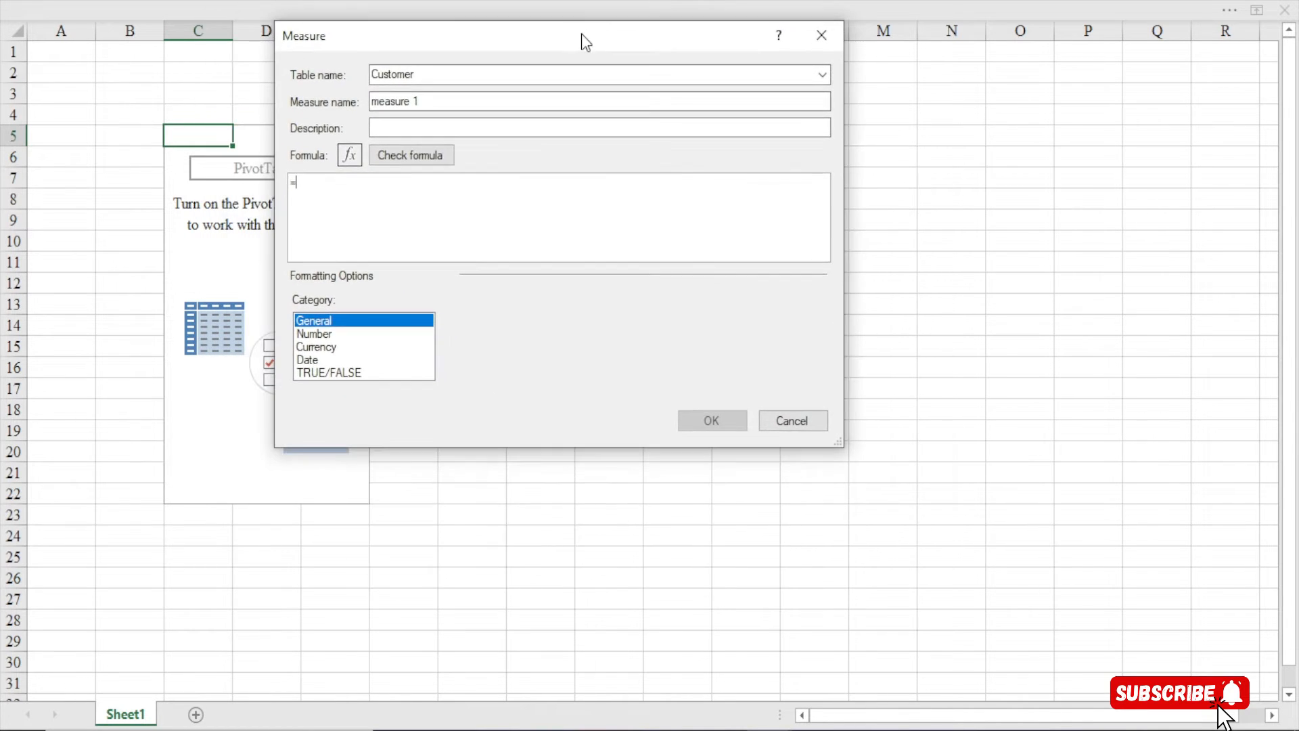
left_click_drag(838, 442, 1103, 723)
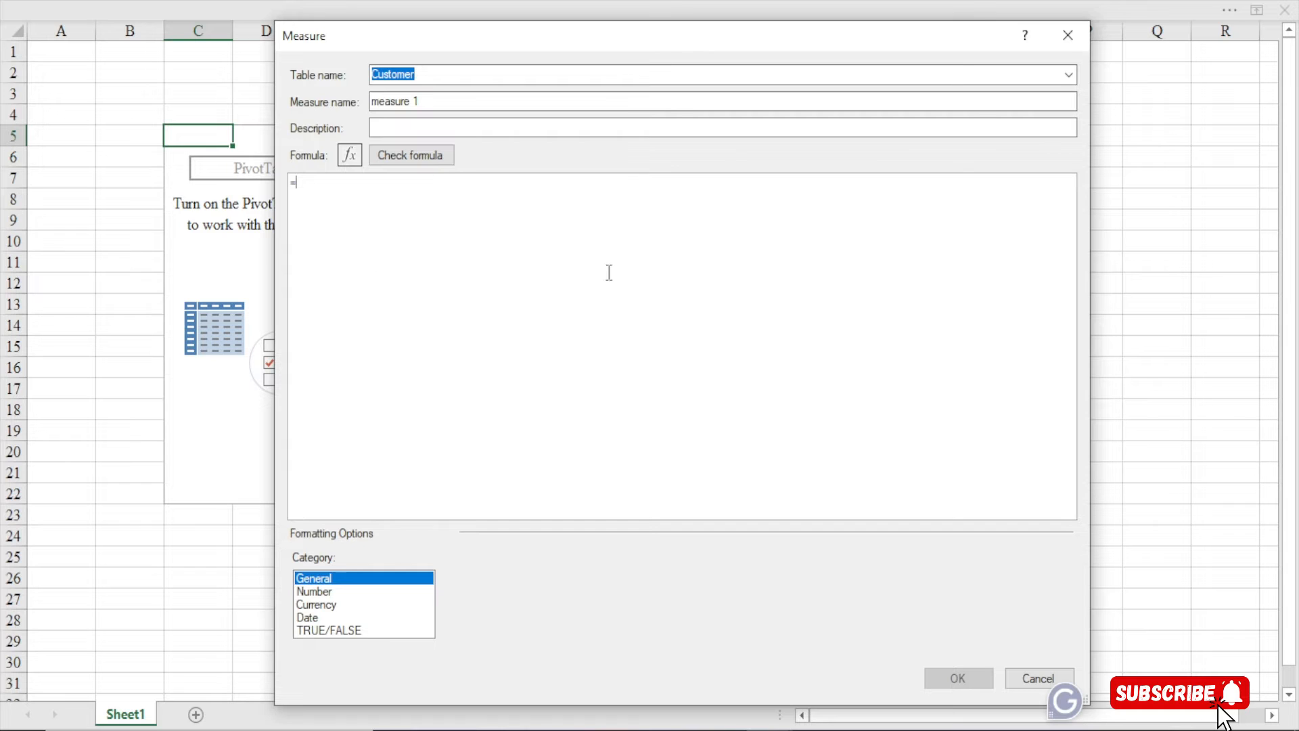
left_click(1069, 75)
left_click(595, 159)
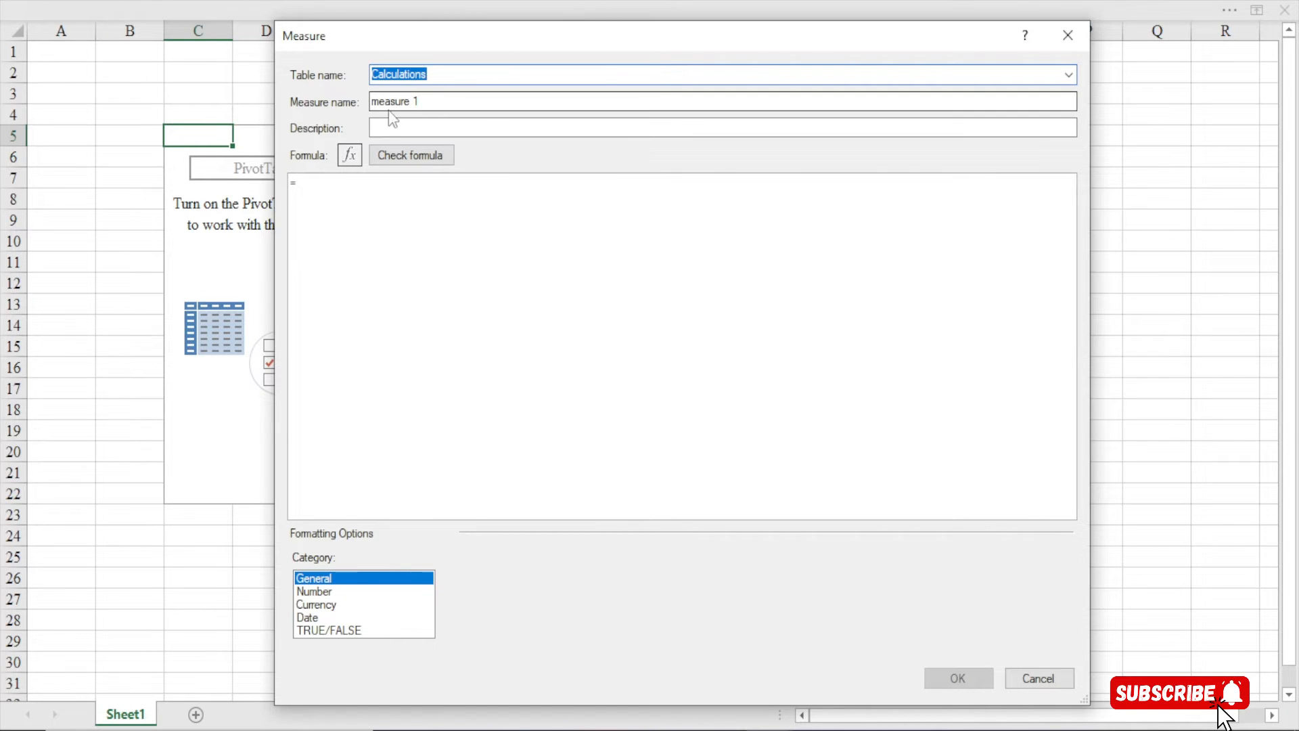
left_click_drag(435, 103, 314, 105)
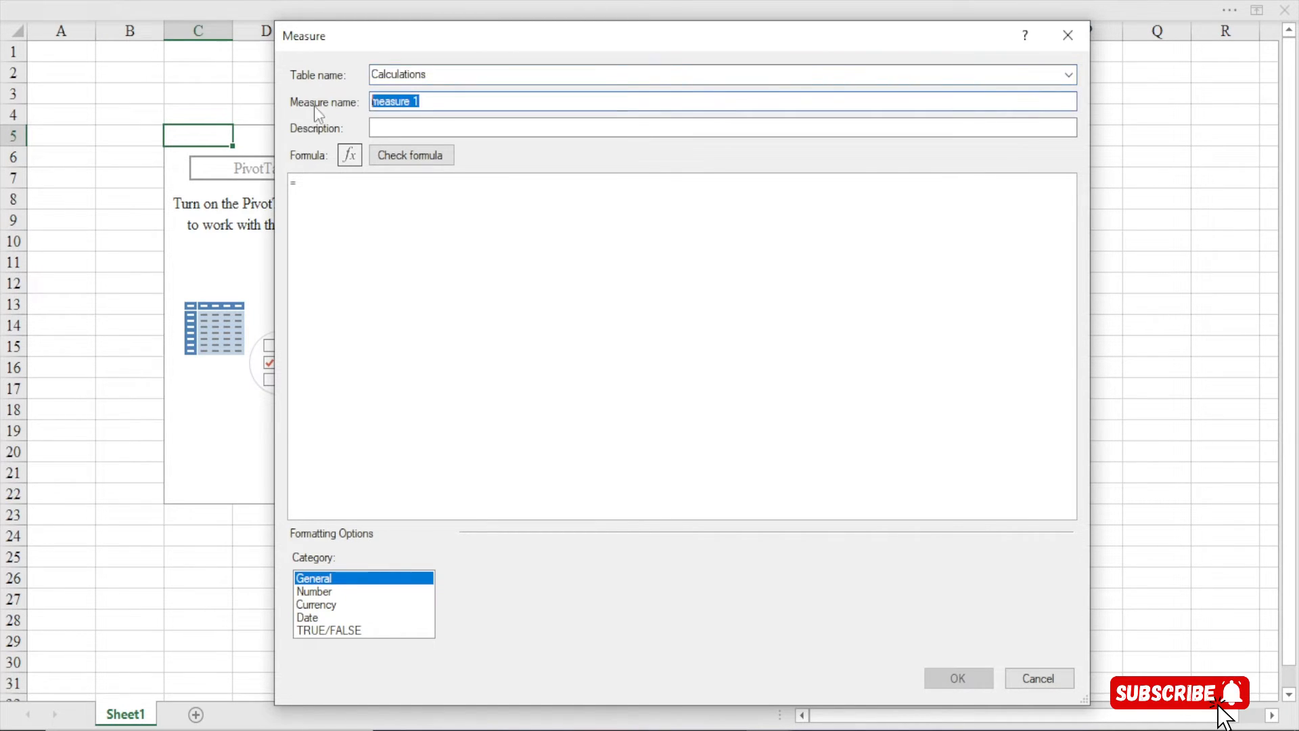
Rename the measure from 'measure 1' to '# of Customers' and start its formula with '='
key("BackSpace")
type("# of Customers")
left_click(353, 197)
type("=")
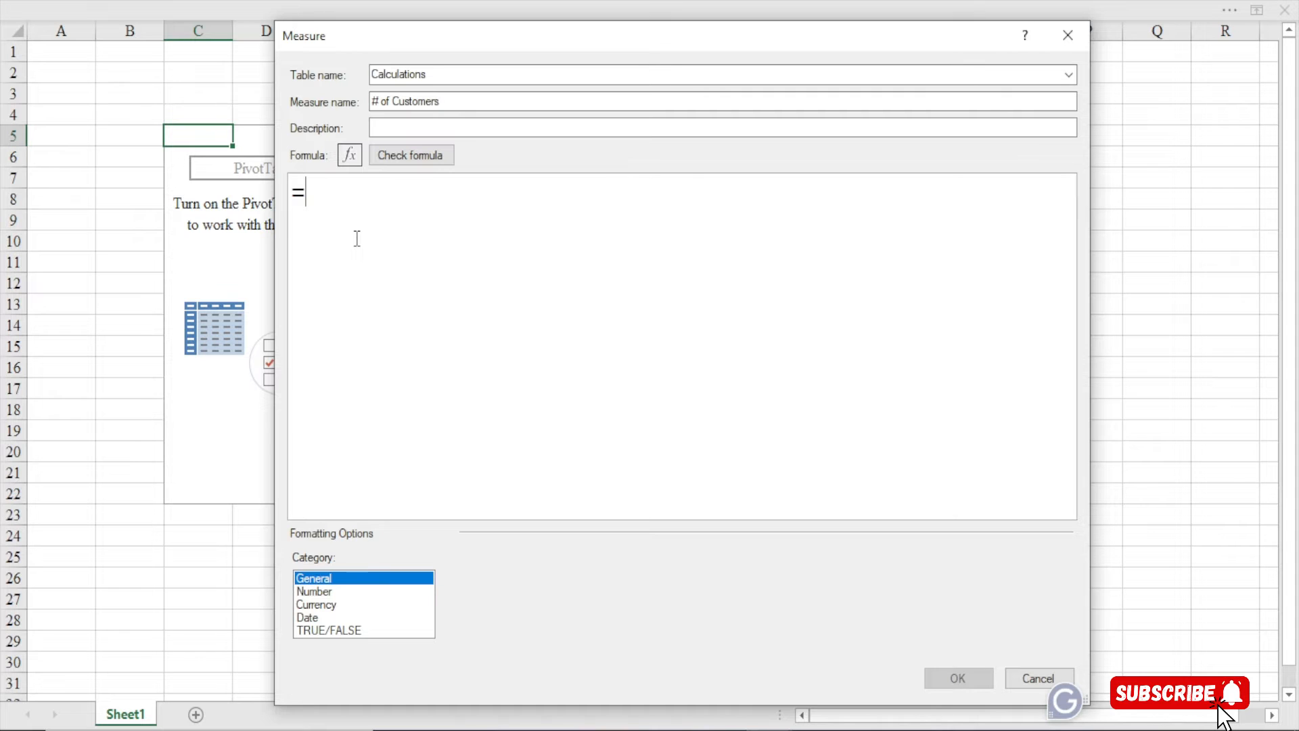
Enter the formula =COUNTROWS(Customer) using the autocomplete suggestions
type("countro")
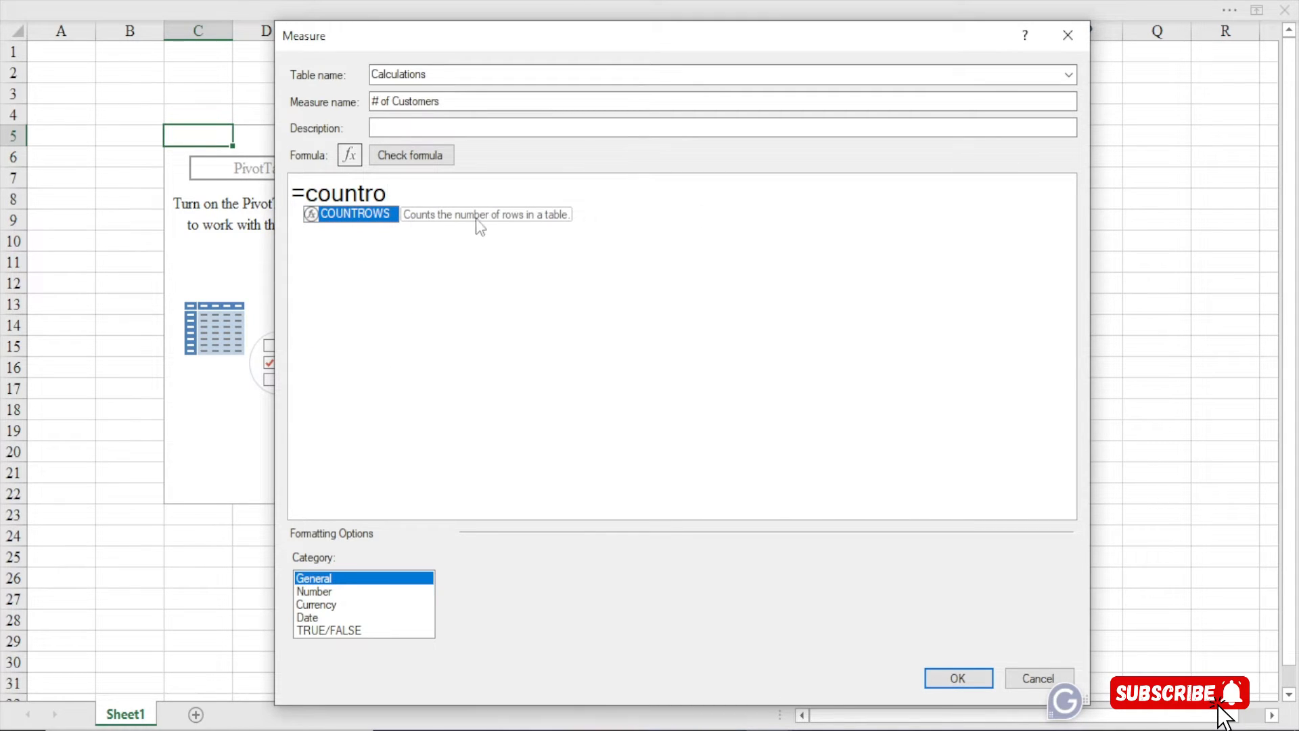
key("Tab")
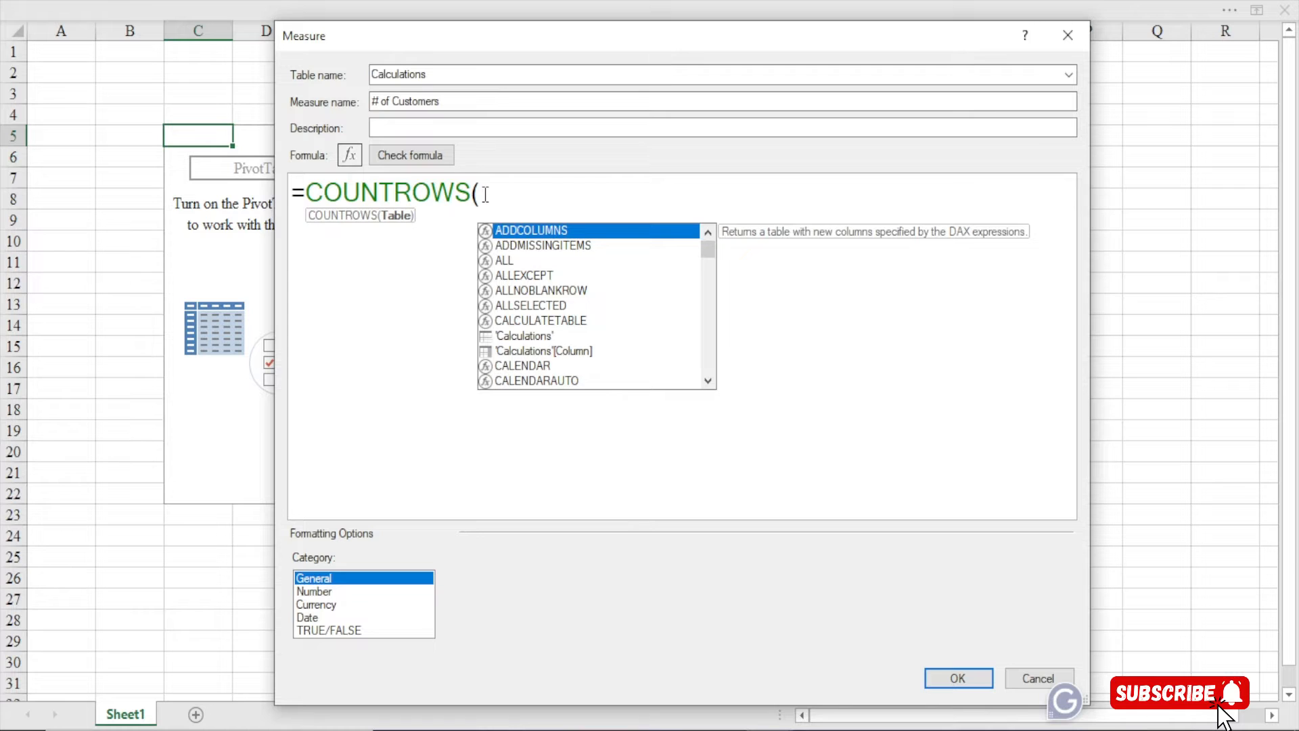
key("Escape")
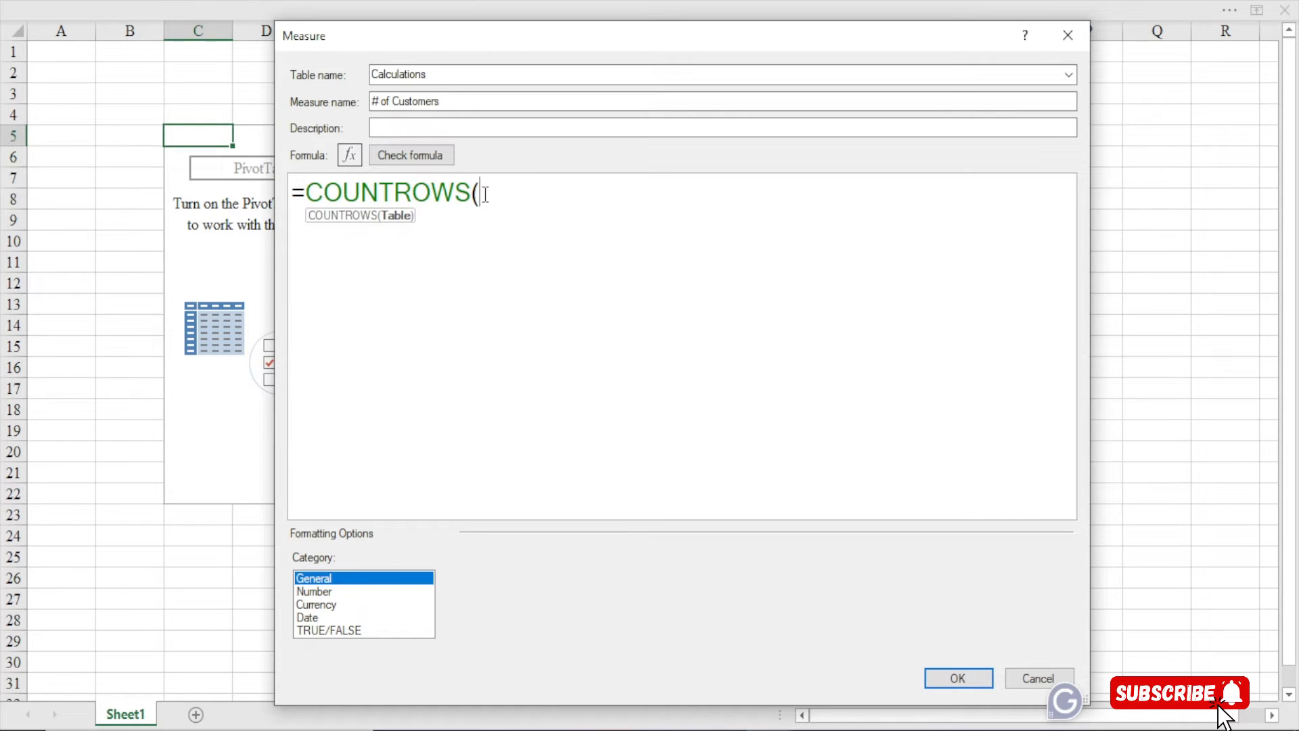
type("cus")
key("Tab")
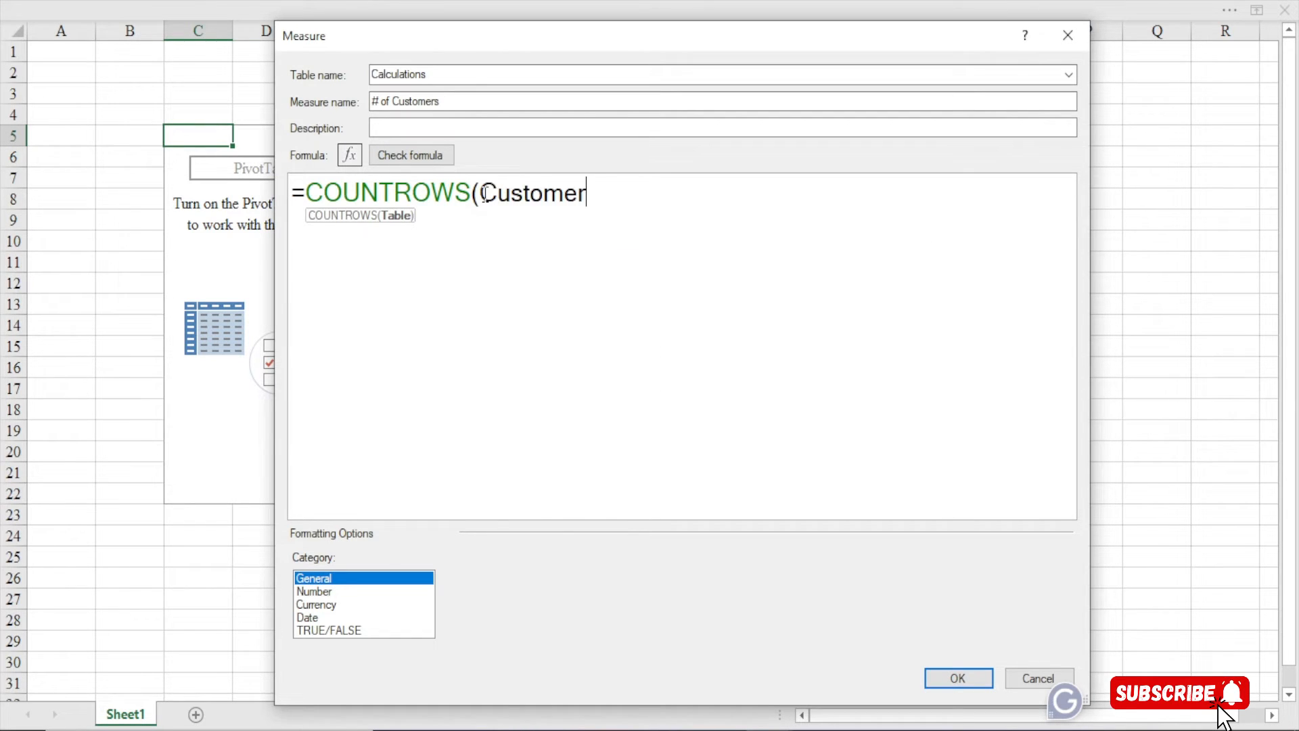
type(")")
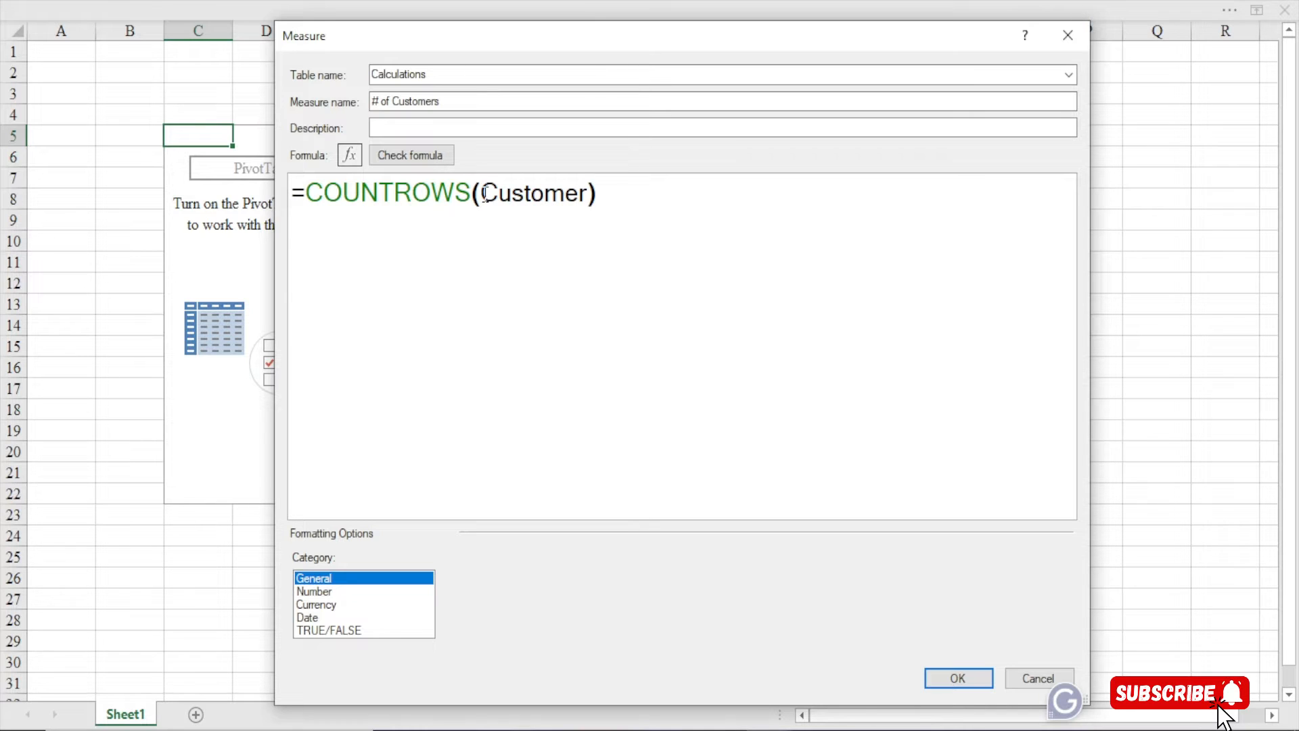
Check the formula, format it as a Number, Whole Number with 1000 separator, and save the measure
left_click(425, 165)
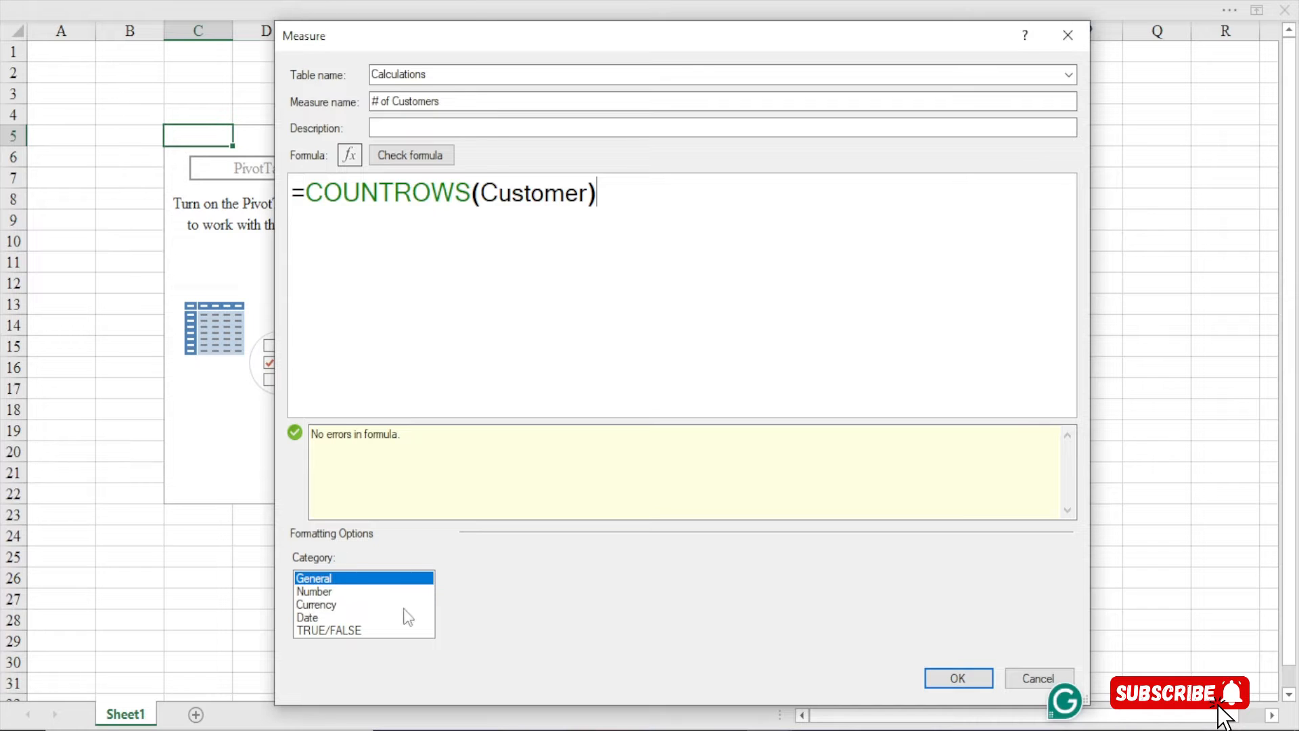
left_click(326, 591)
left_click(625, 586)
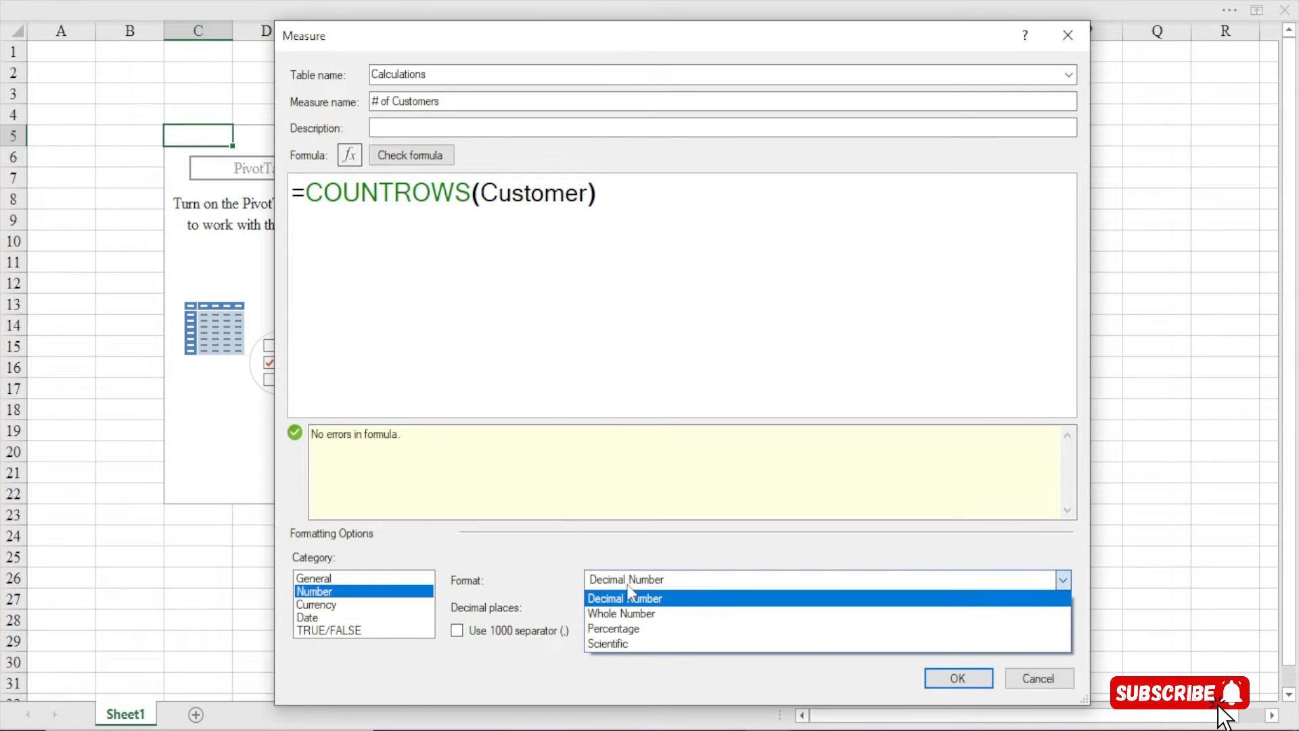
left_click(623, 613)
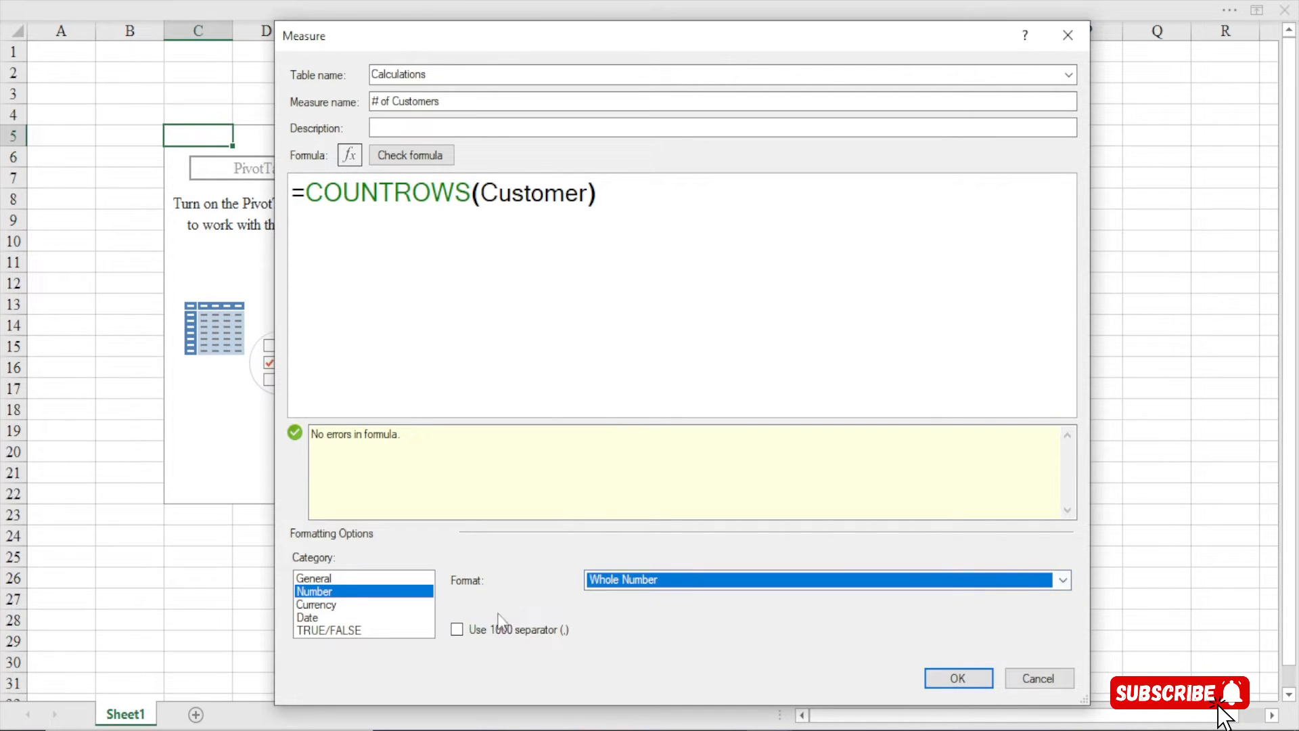
left_click(456, 630)
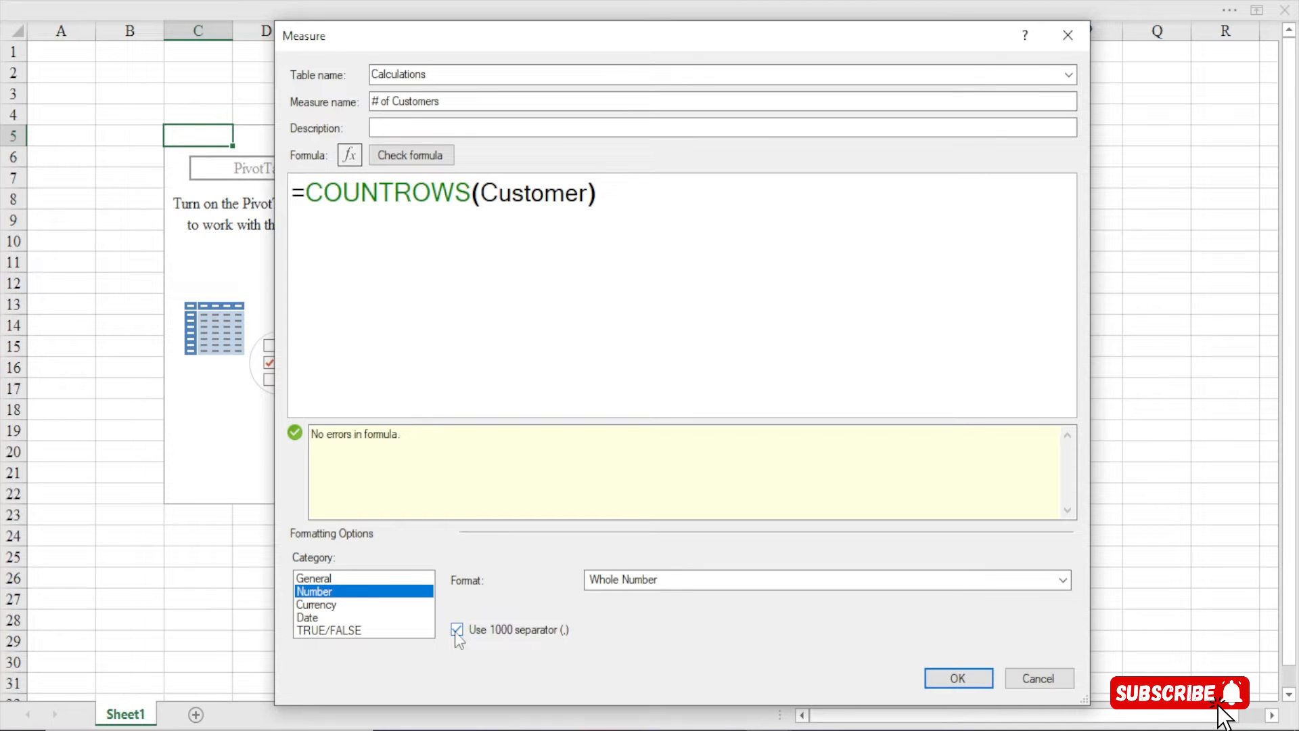
left_click(951, 683)
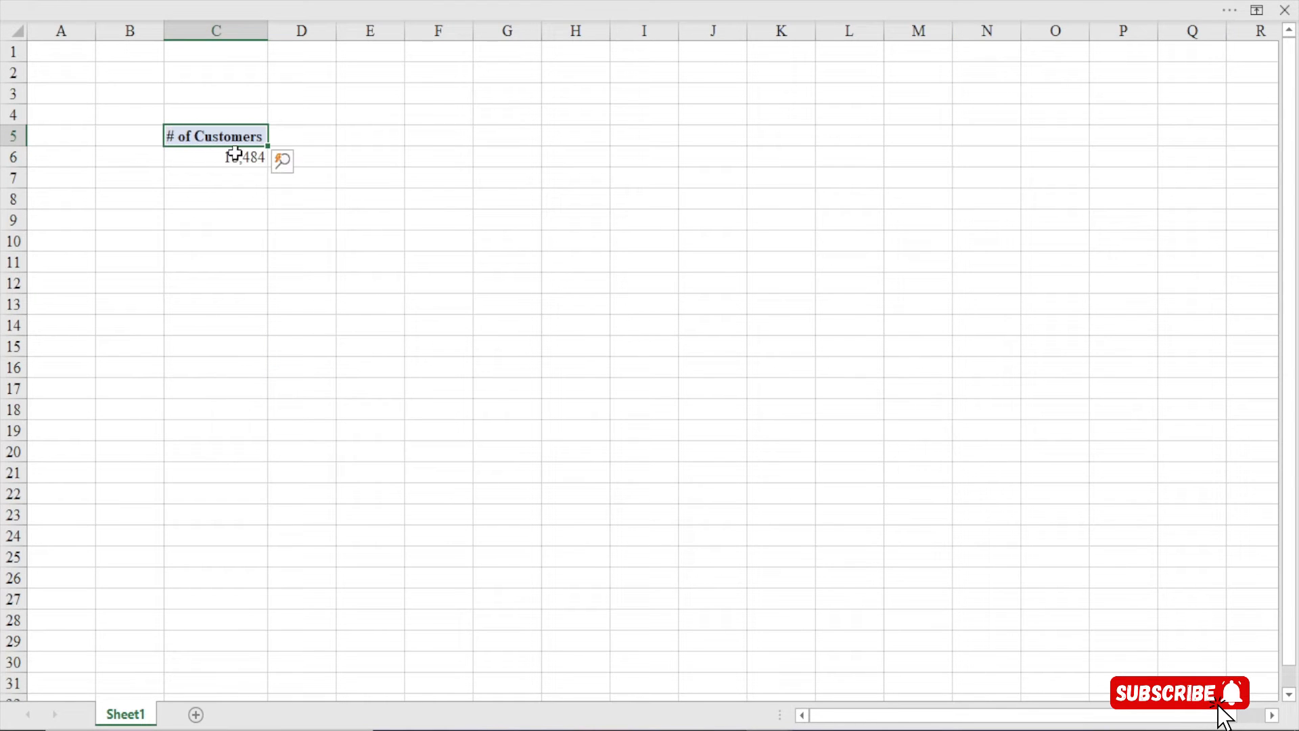
Show the field list and add the Customer table's CustomerKey to the PivotTable values
left_click(234, 154)
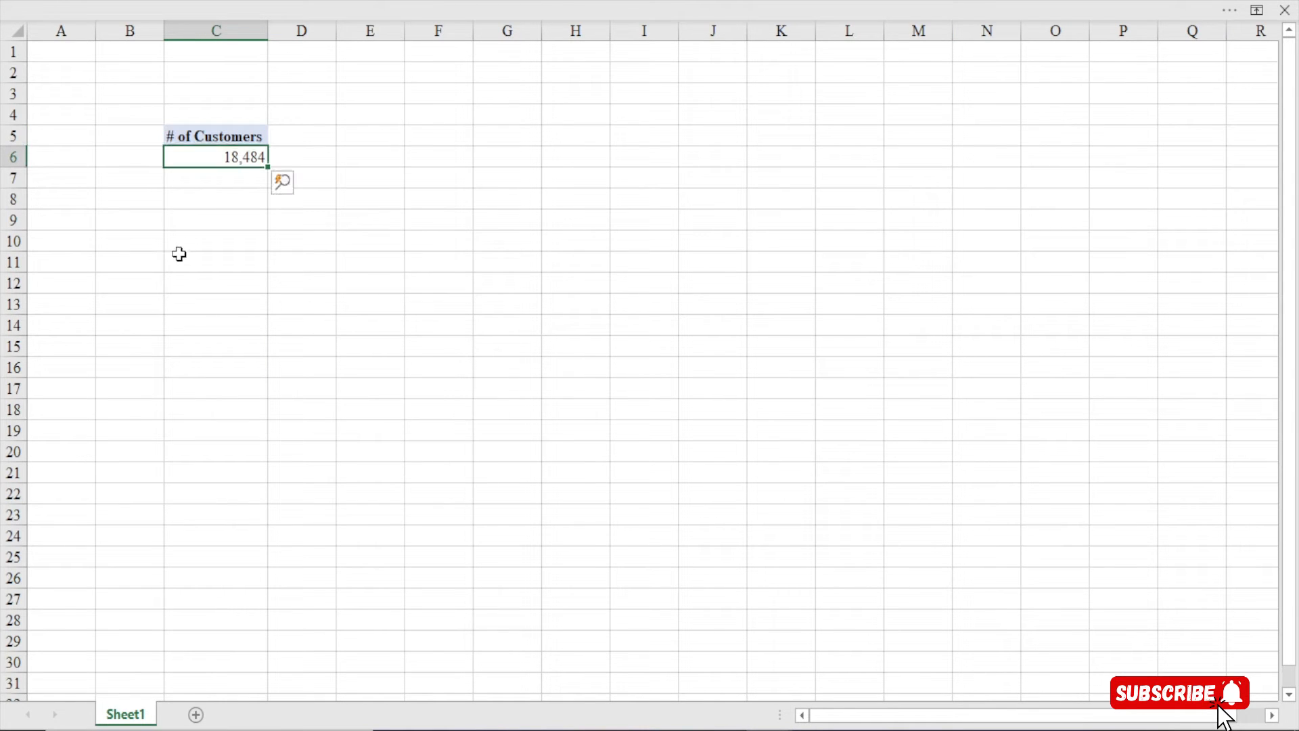
right_click(228, 159)
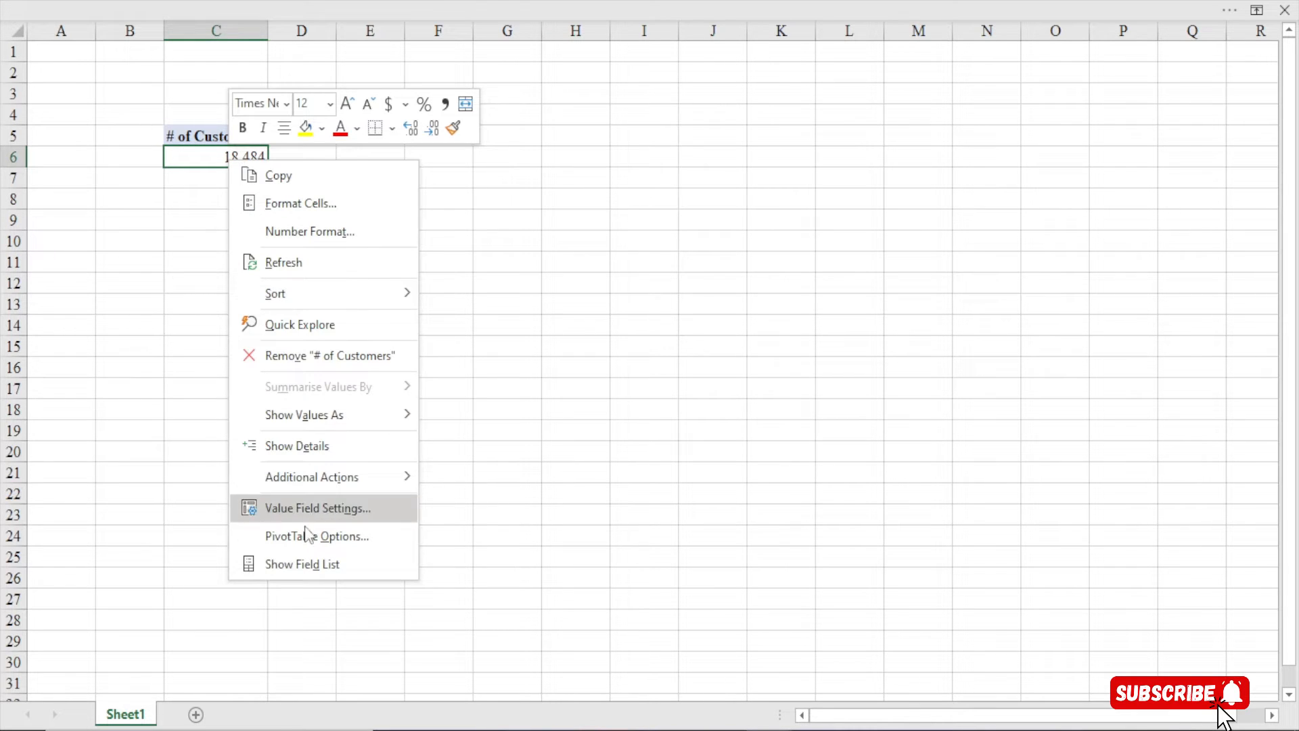
left_click(319, 567)
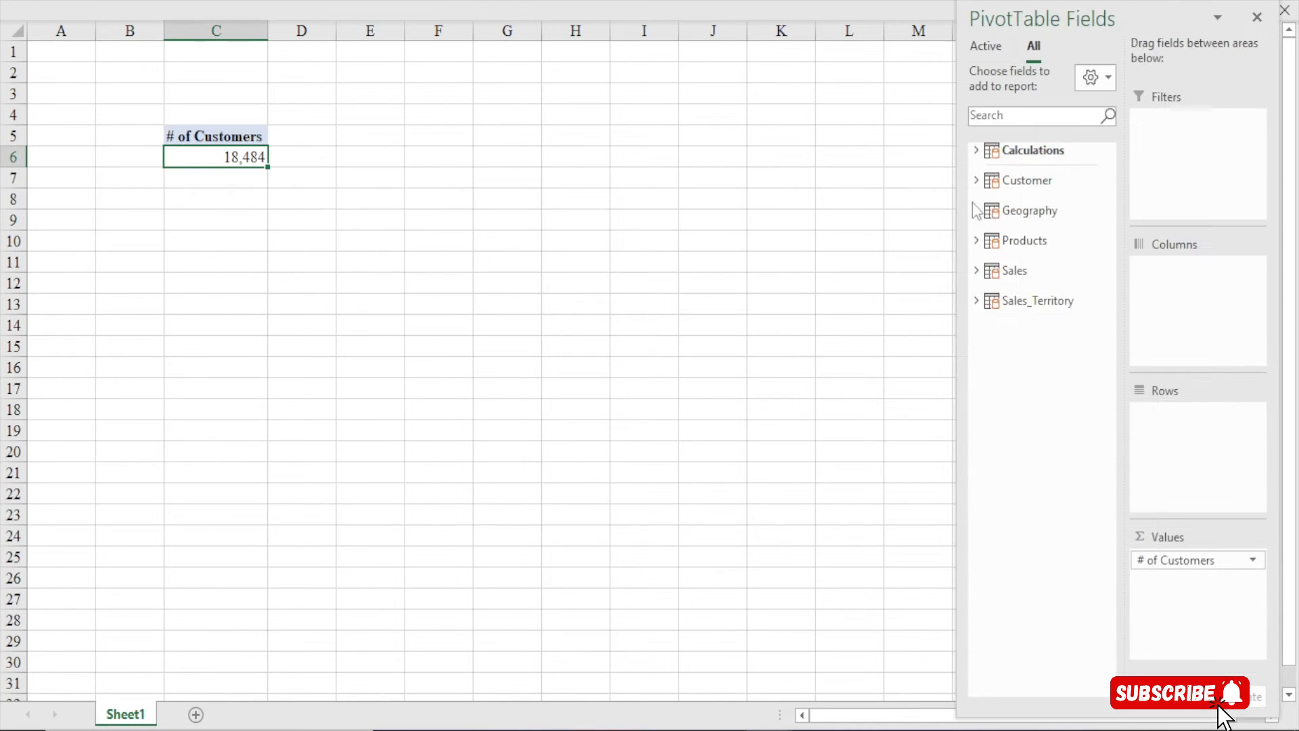
left_click(977, 180)
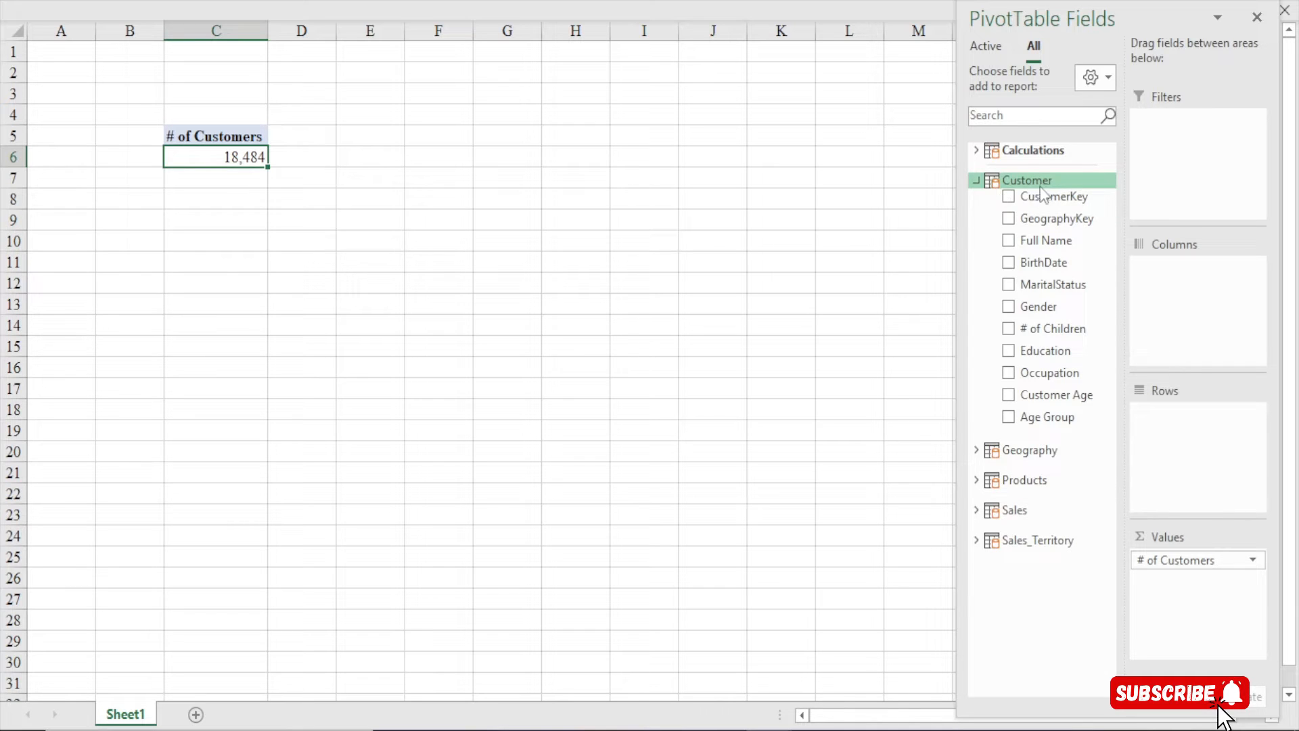
left_click_drag(1053, 199, 1186, 606)
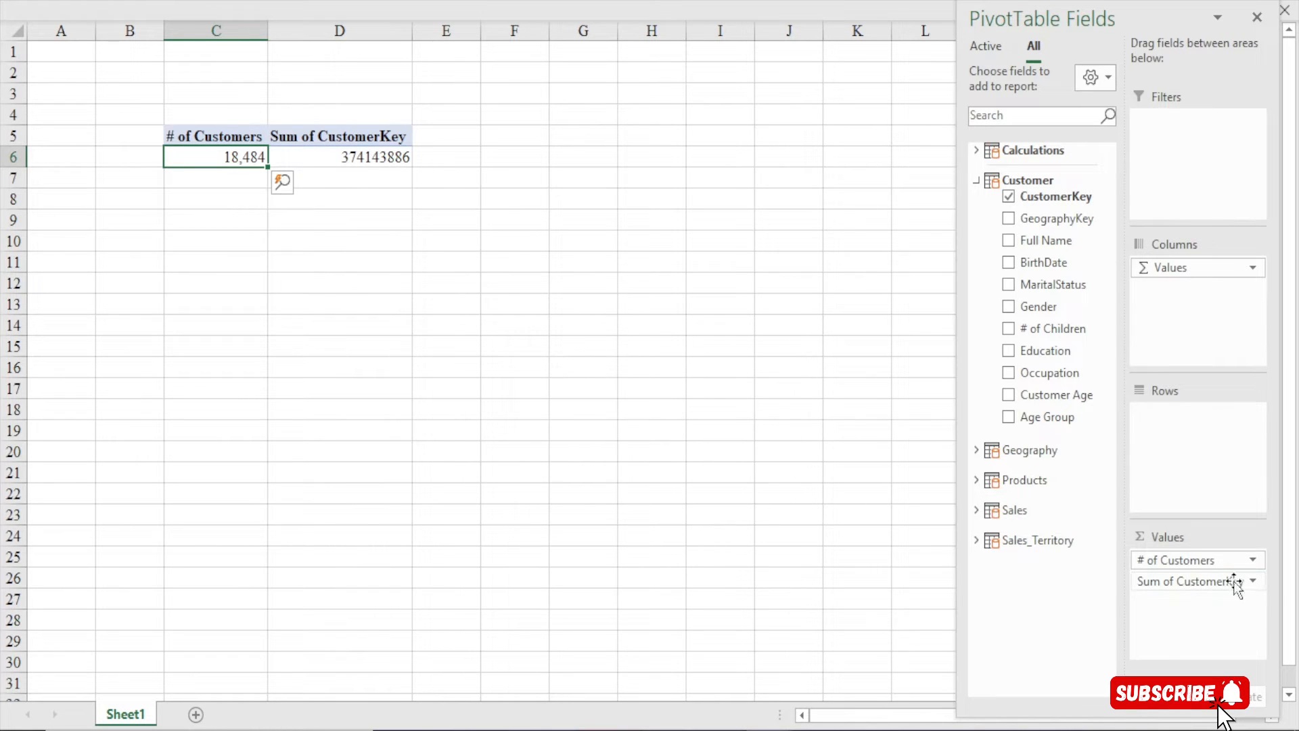
Summarise CustomerKey by Count and compare its 18484 with # of Customers' 18,484
left_click(1253, 582)
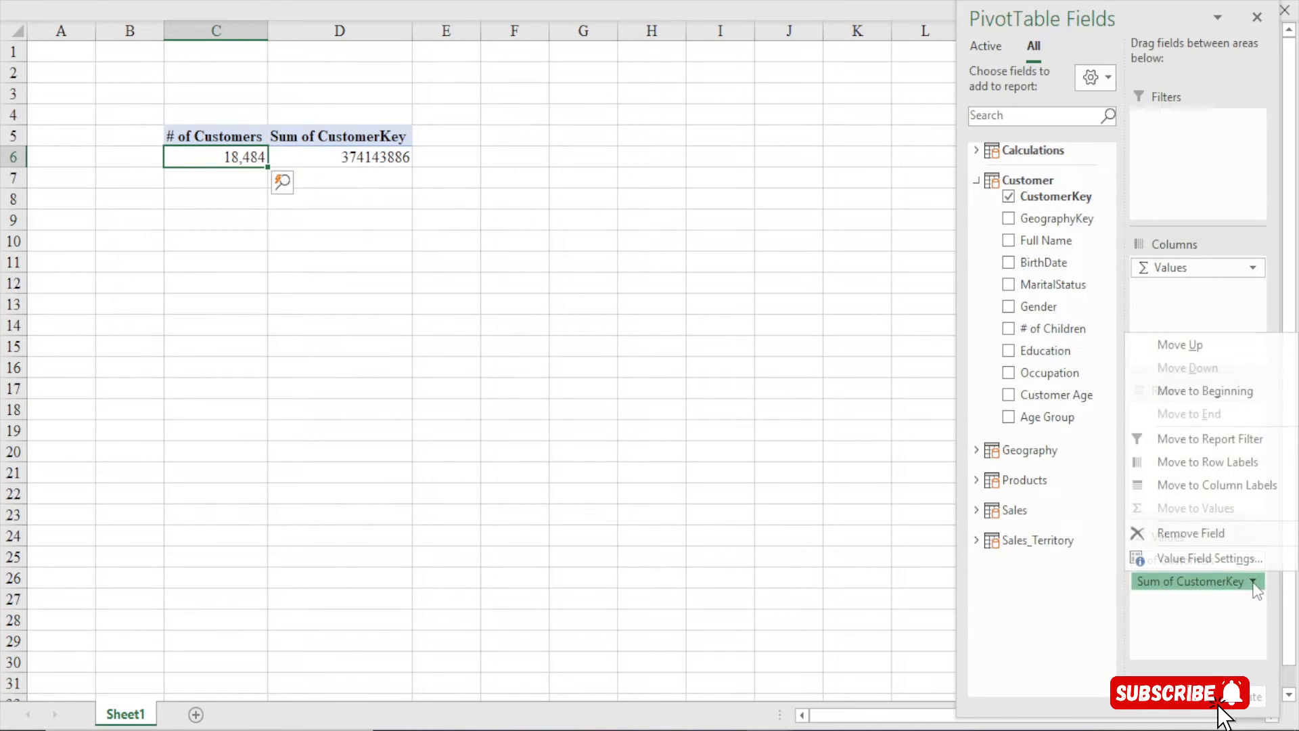
left_click(1218, 557)
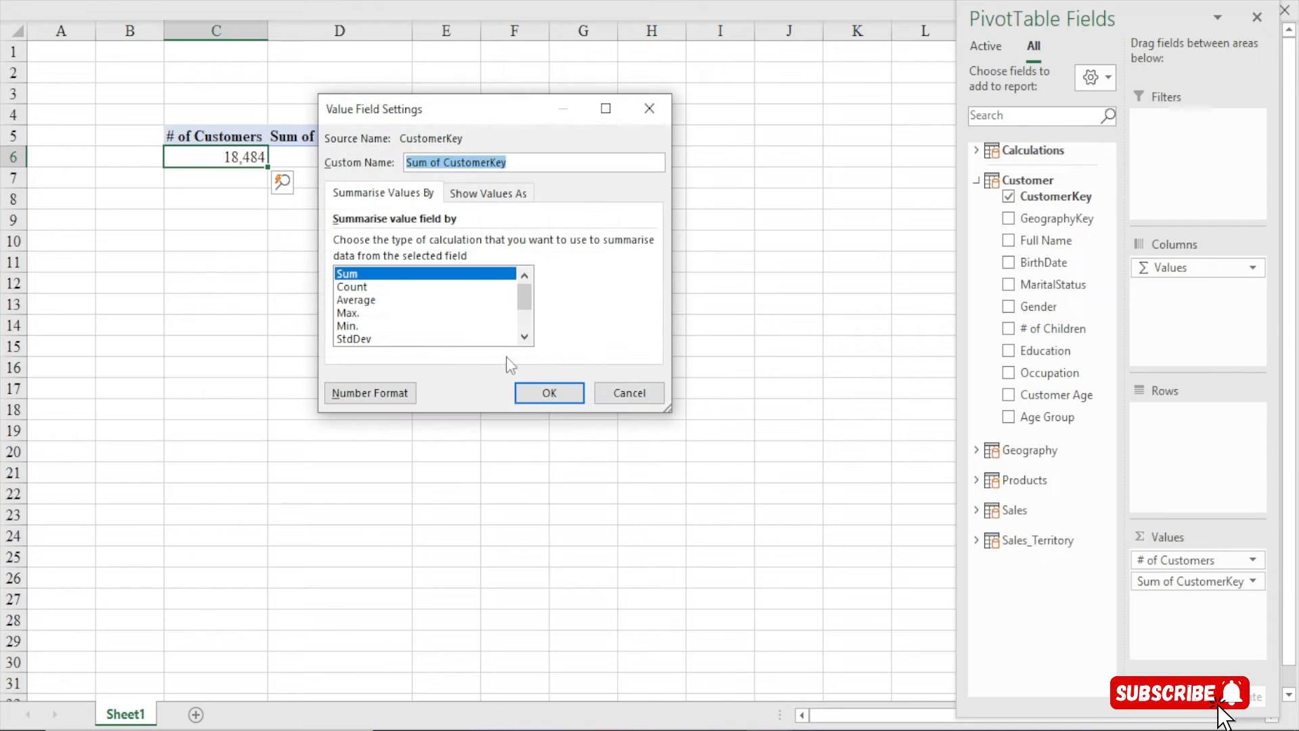
left_click(359, 287)
left_click(537, 392)
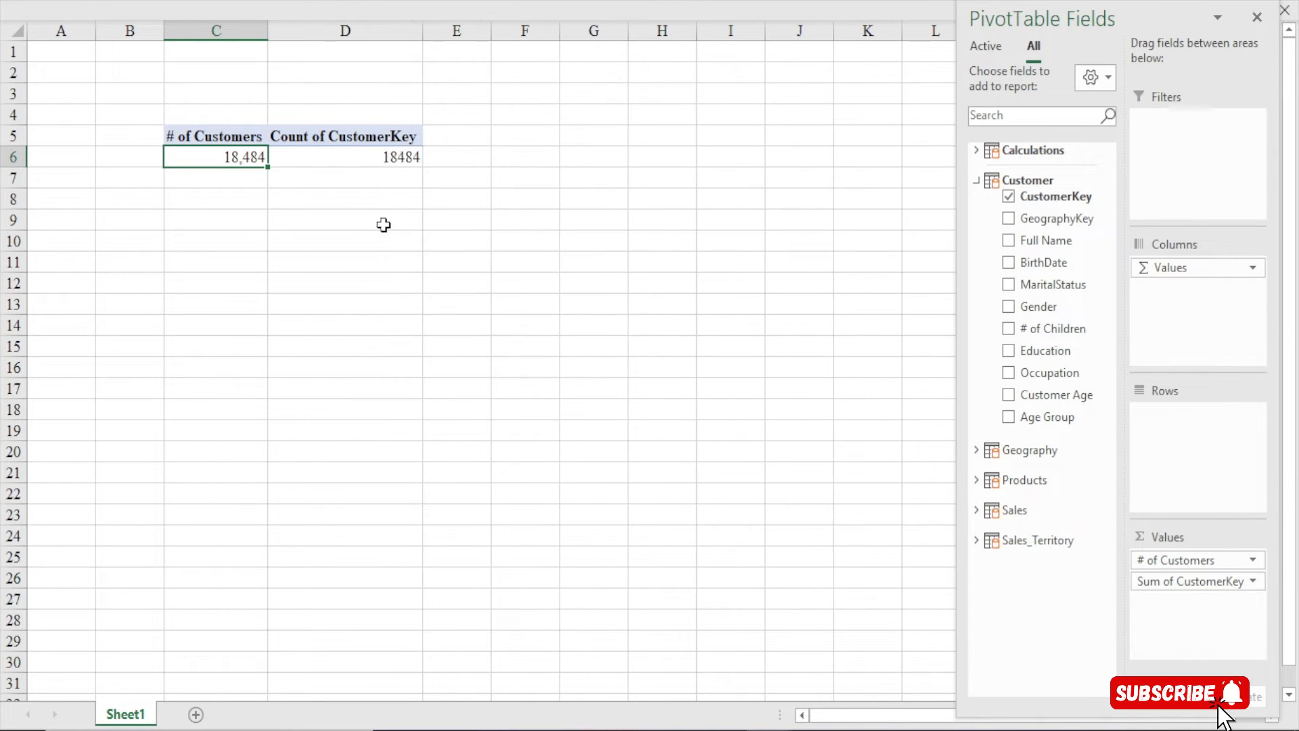
left_click(404, 159)
left_click(210, 164)
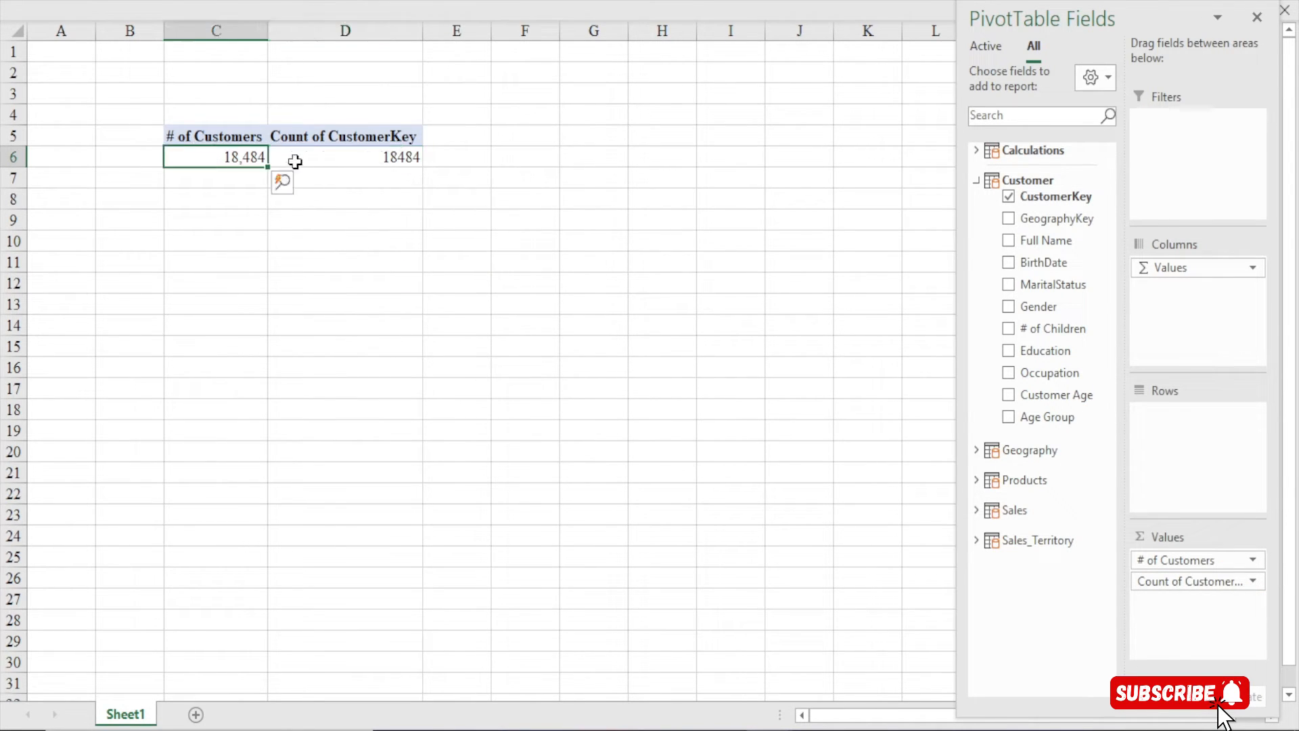
left_click(361, 160)
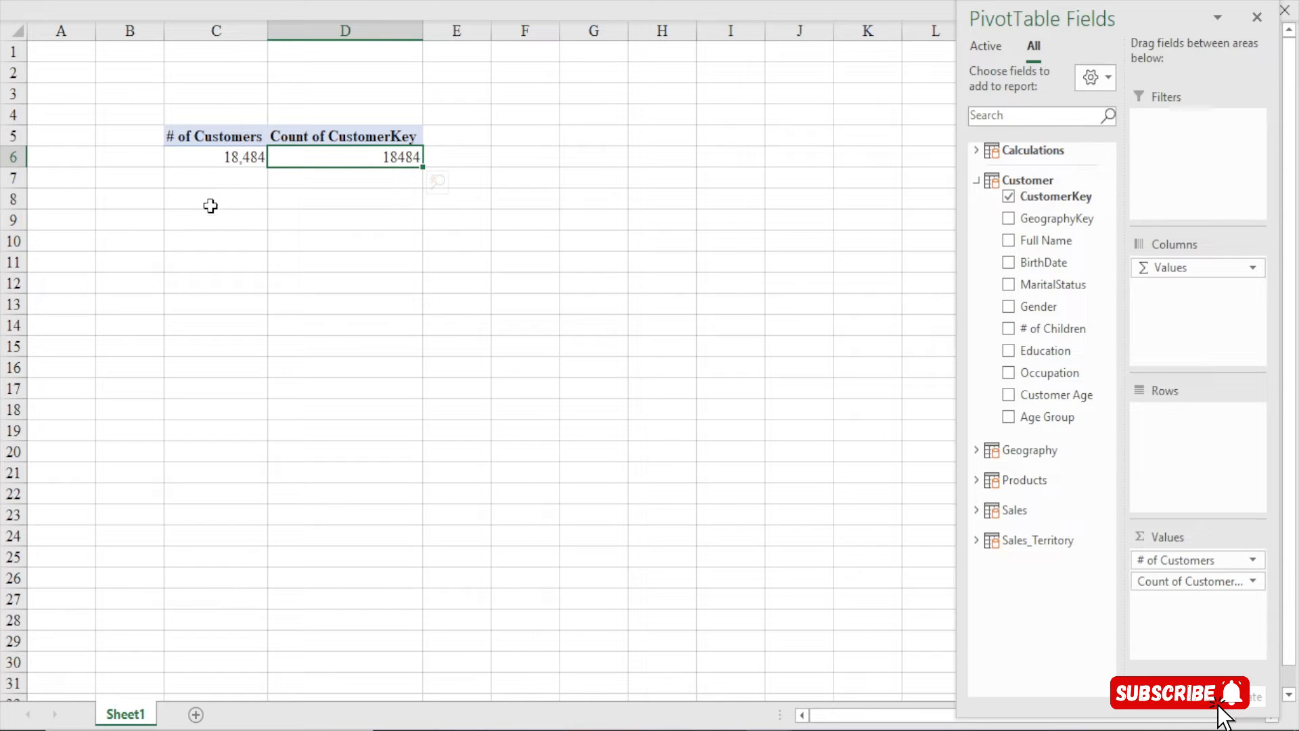
left_click(207, 158)
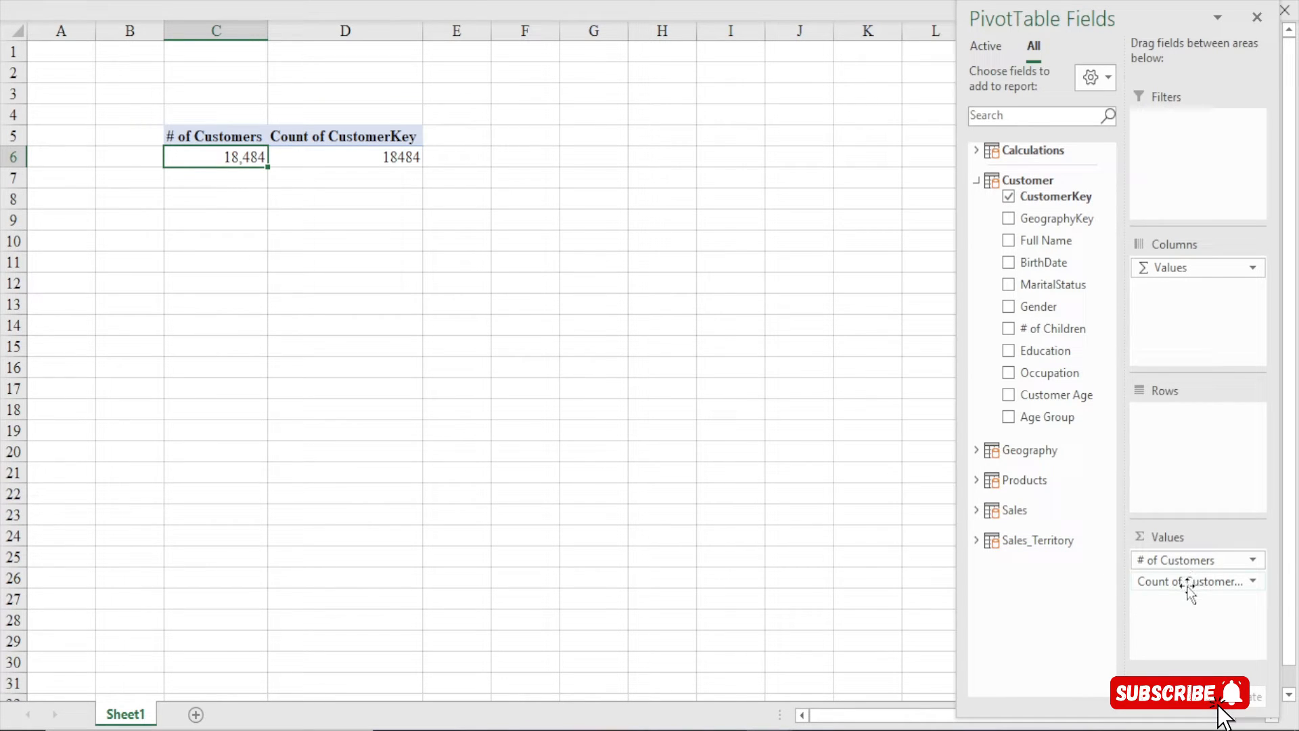
mouse_move(1184, 583)
left_mouse_down()
mouse_move(1186, 637)
mouse_move(1196, 589)
left_mouse_up()
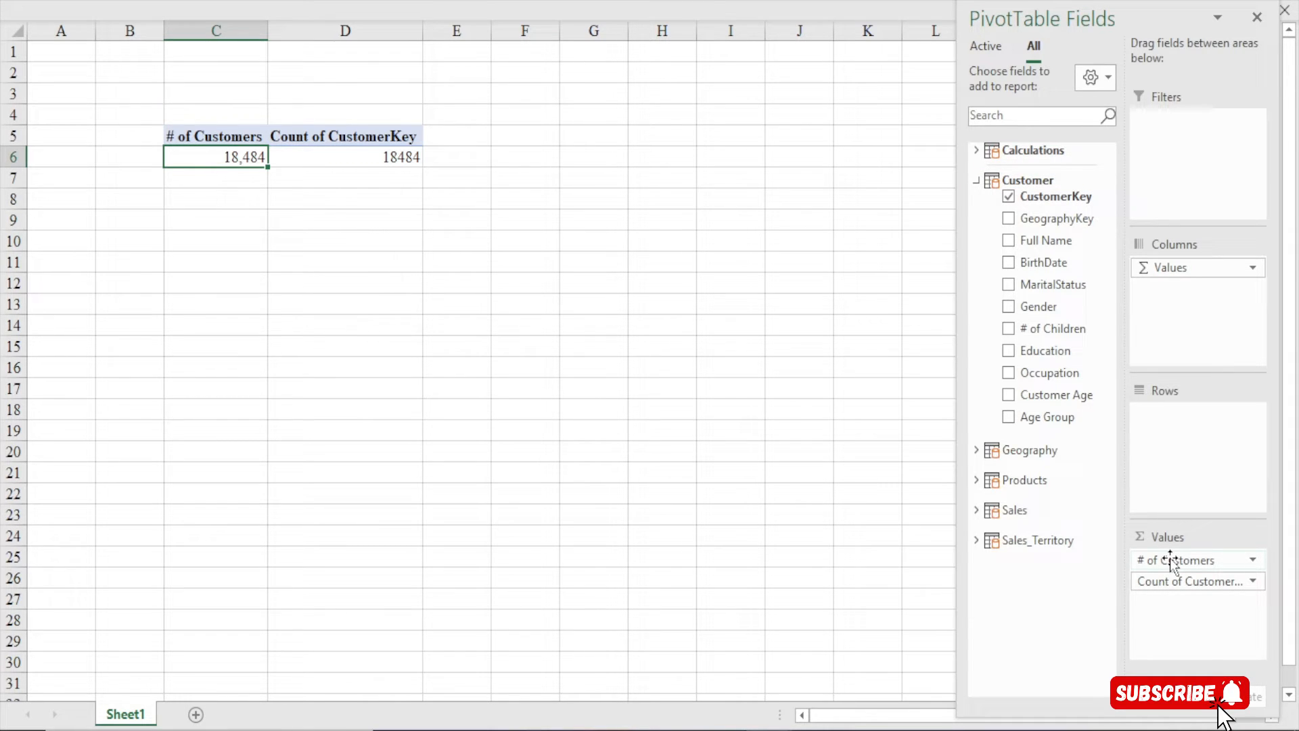
Remove Count of CustomerKey from Values, collapse the Customer table, and narrow column D to 12.88
left_click_drag(1155, 580, 977, 591)
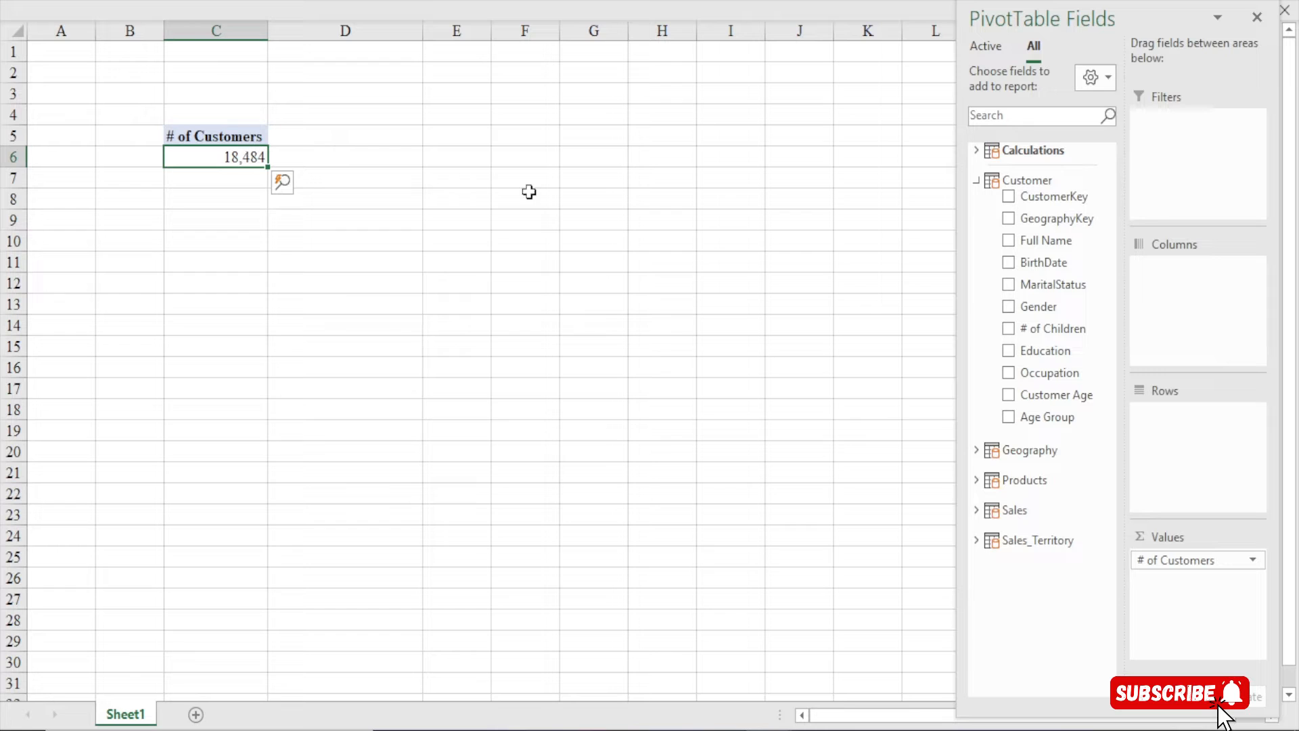
left_click(977, 180)
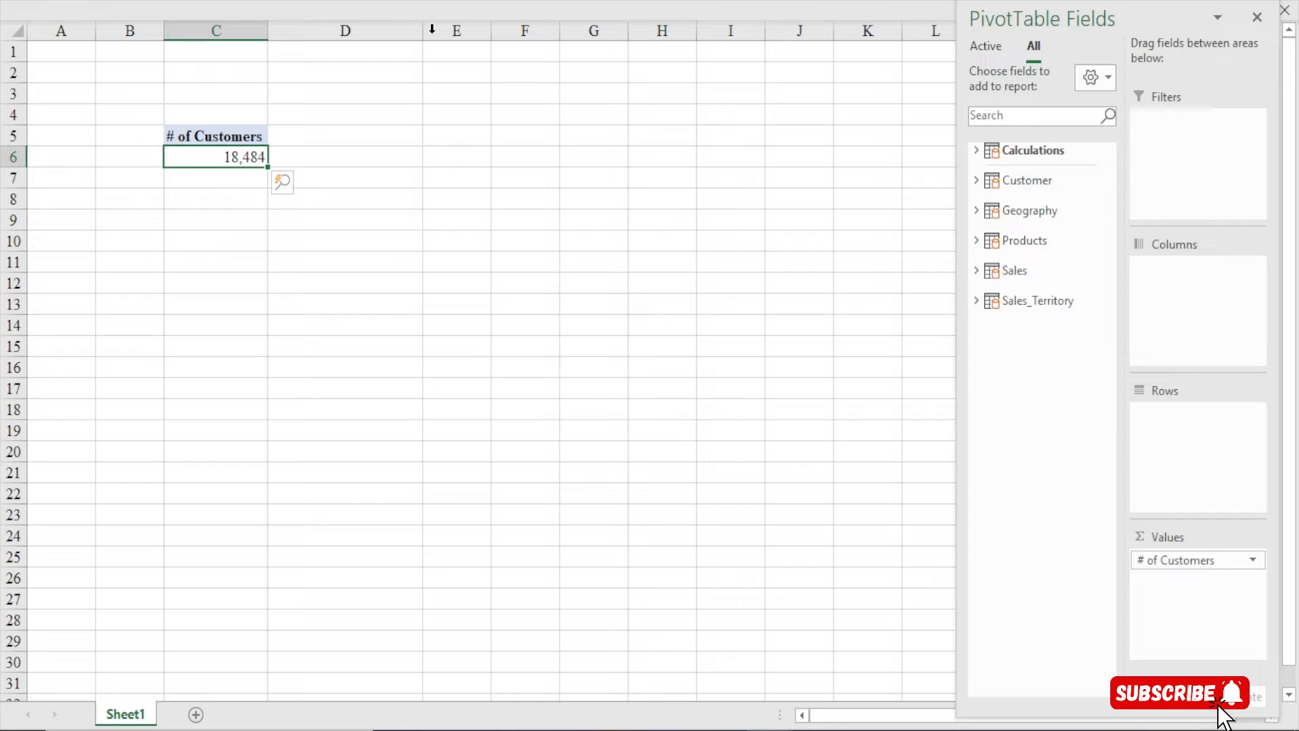
left_click_drag(423, 31, 380, 55)
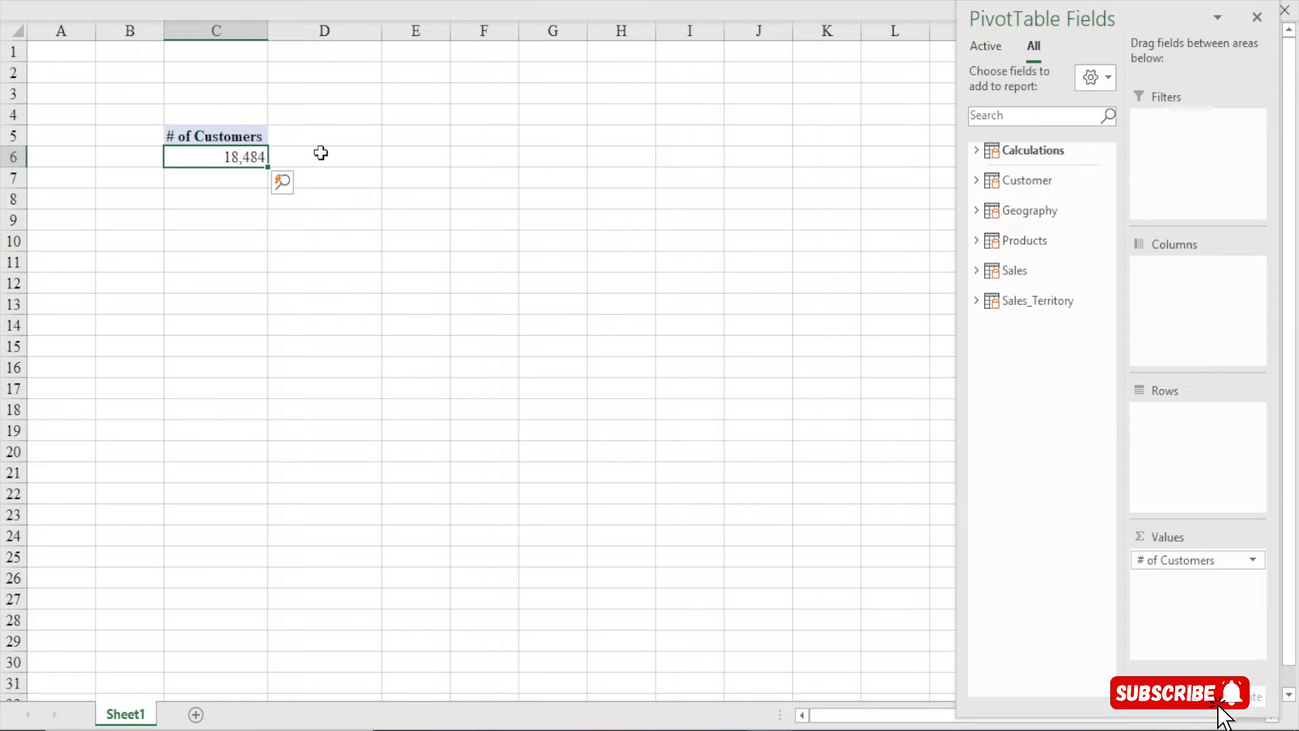
Open a new measure, close it unused, and hide the PivotTable field list
left_click(627, 2)
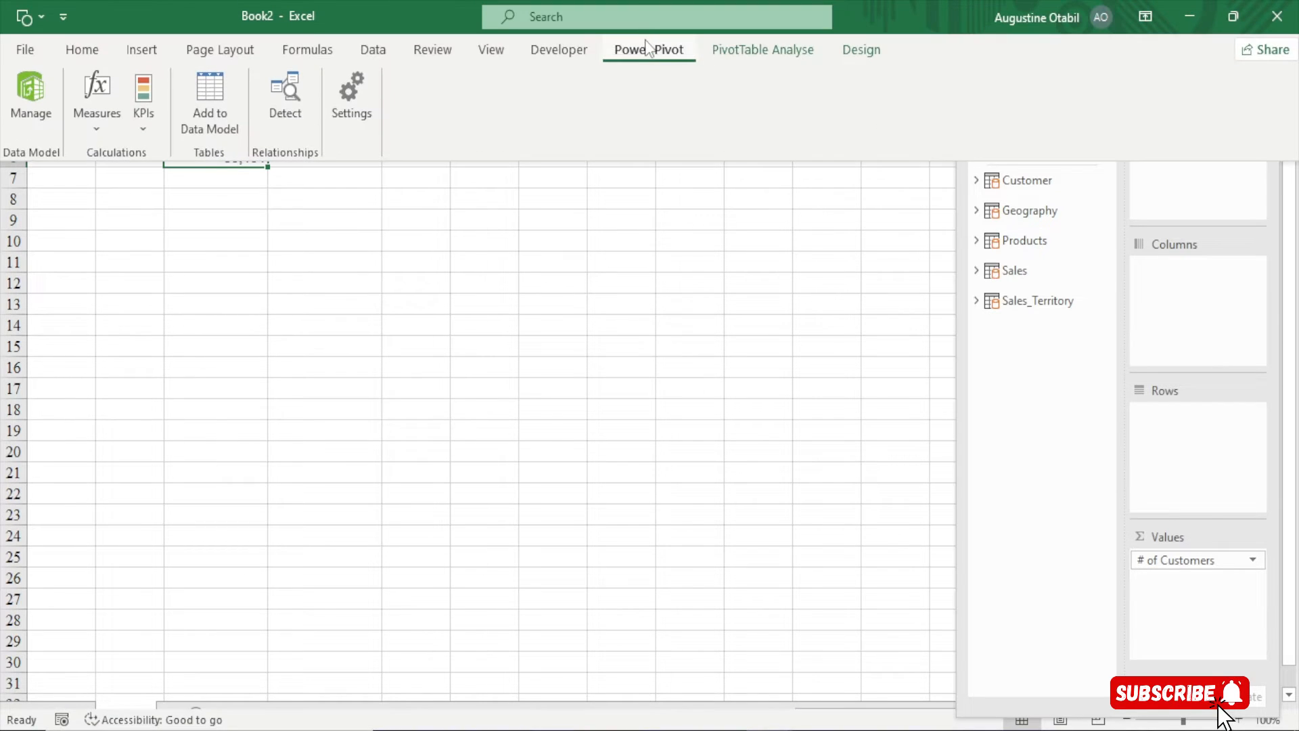
left_click(96, 129)
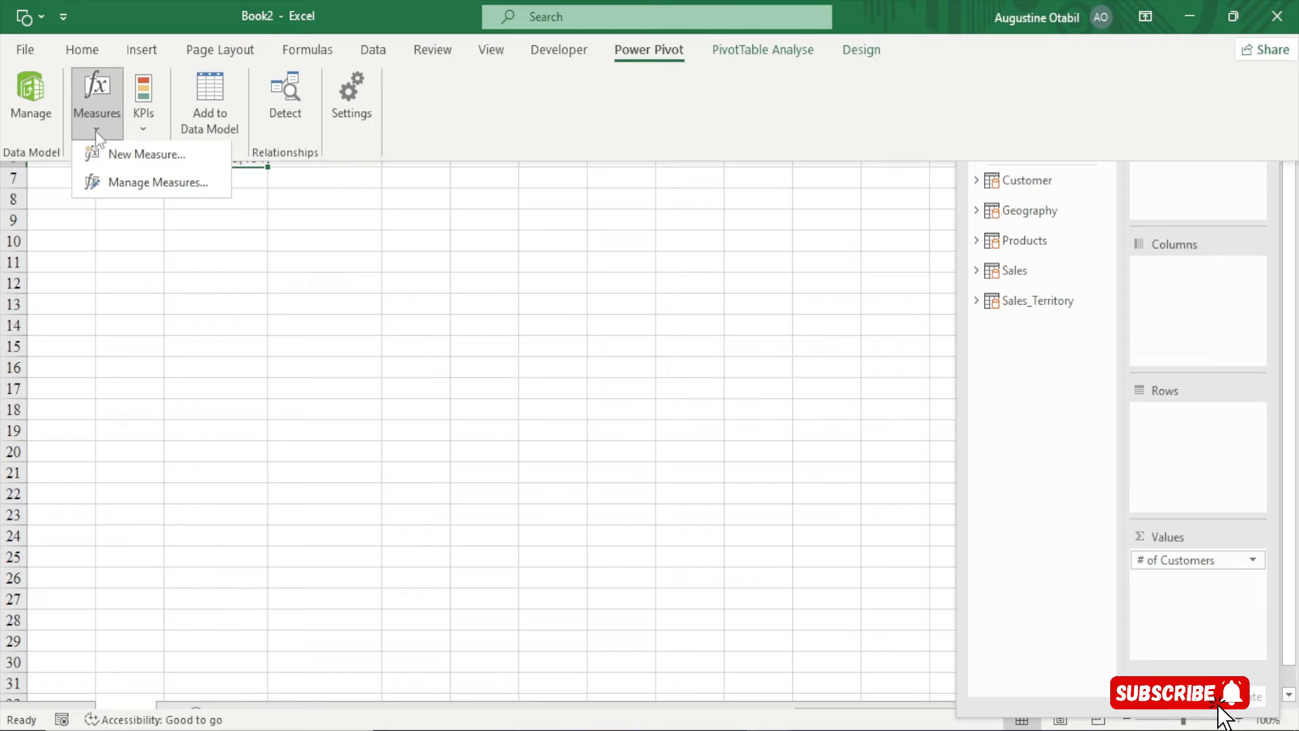
left_click(139, 161)
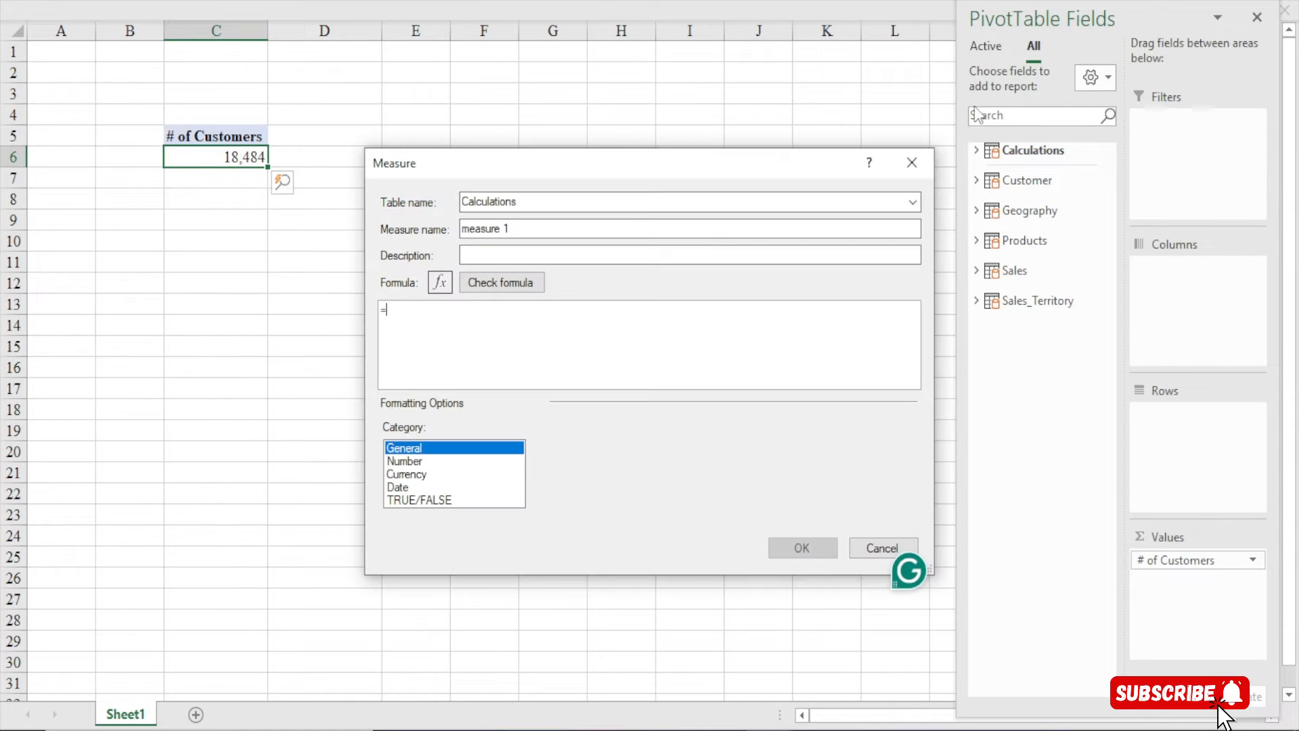
left_click(903, 166)
left_click(1258, 18)
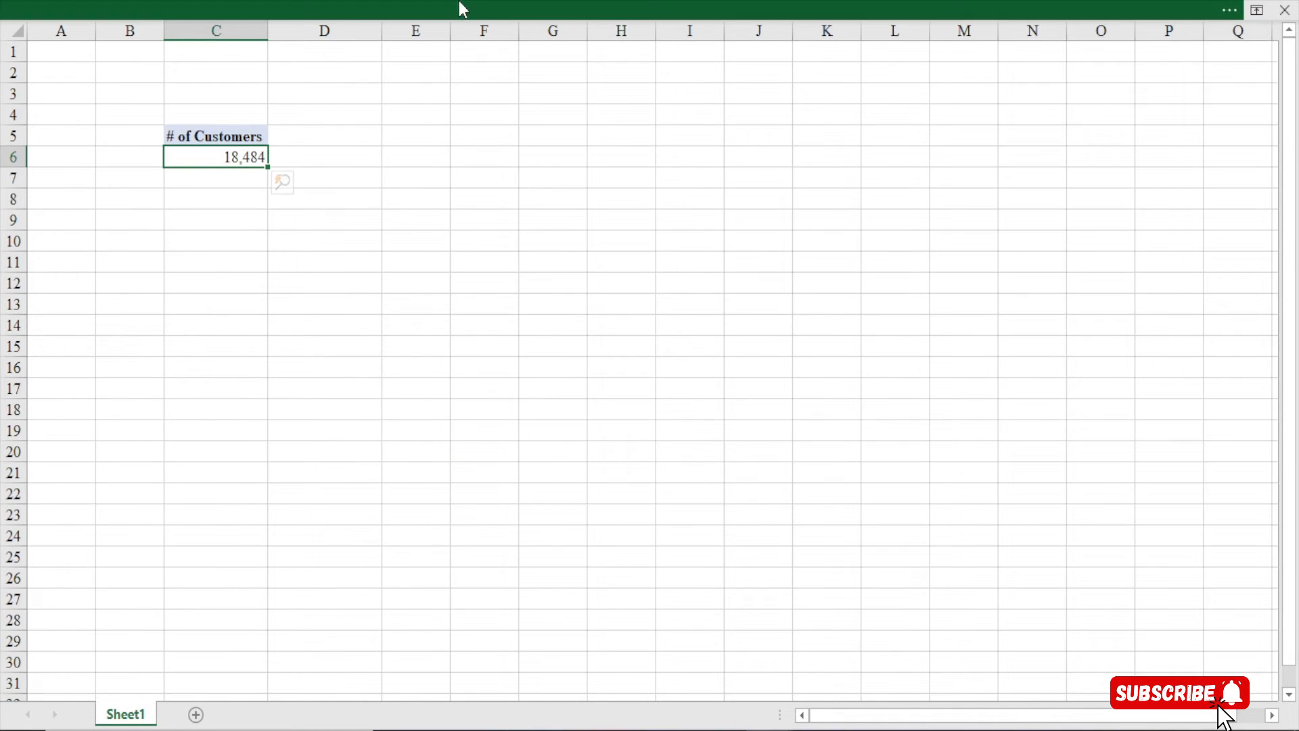
Start another new measure and move its dialog up while enlarging it
left_click(459, 1)
left_click(97, 125)
left_click(125, 156)
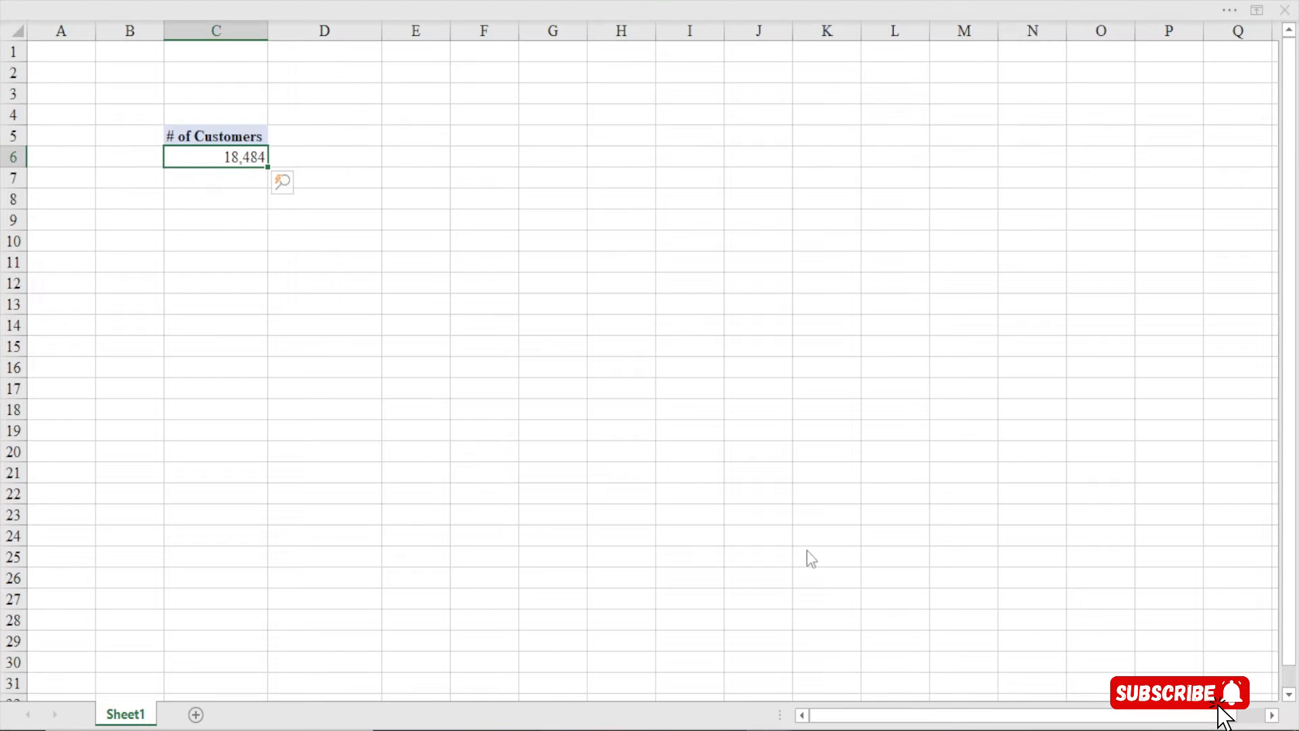
left_click_drag(596, 169, 527, 35)
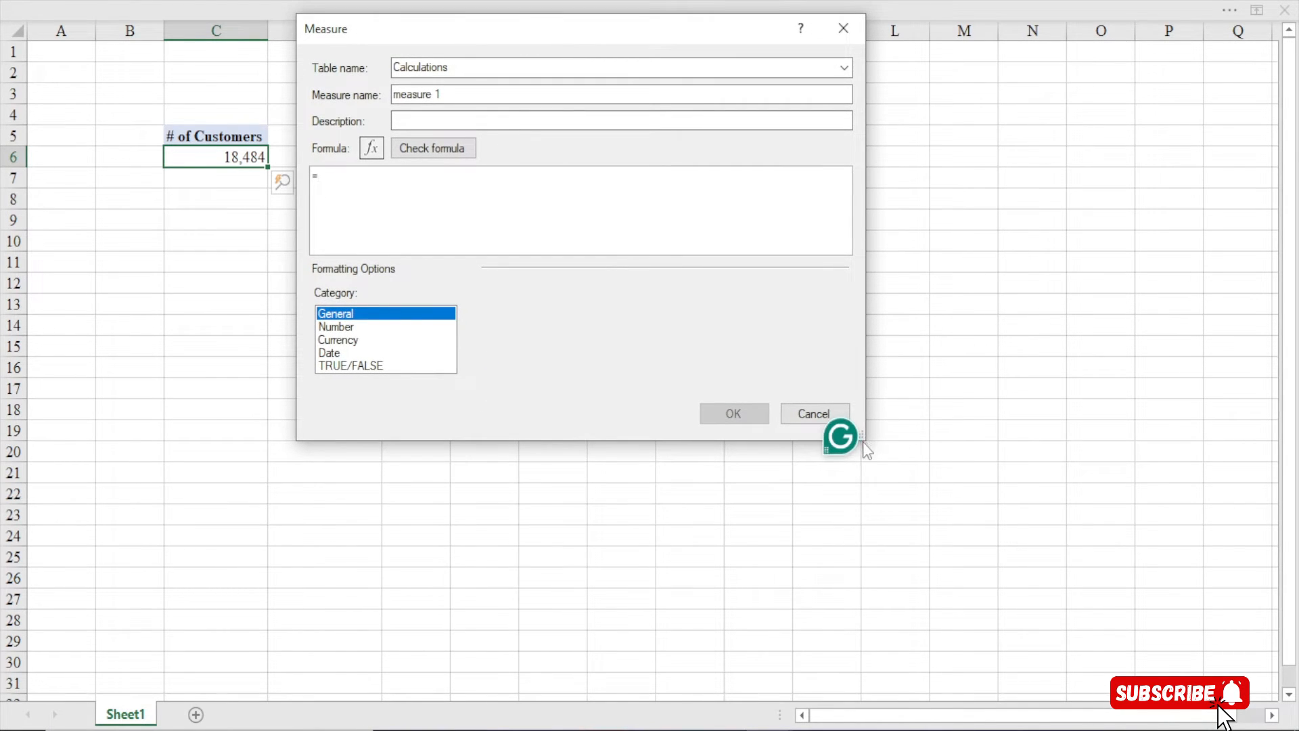
left_click_drag(868, 442, 1115, 689)
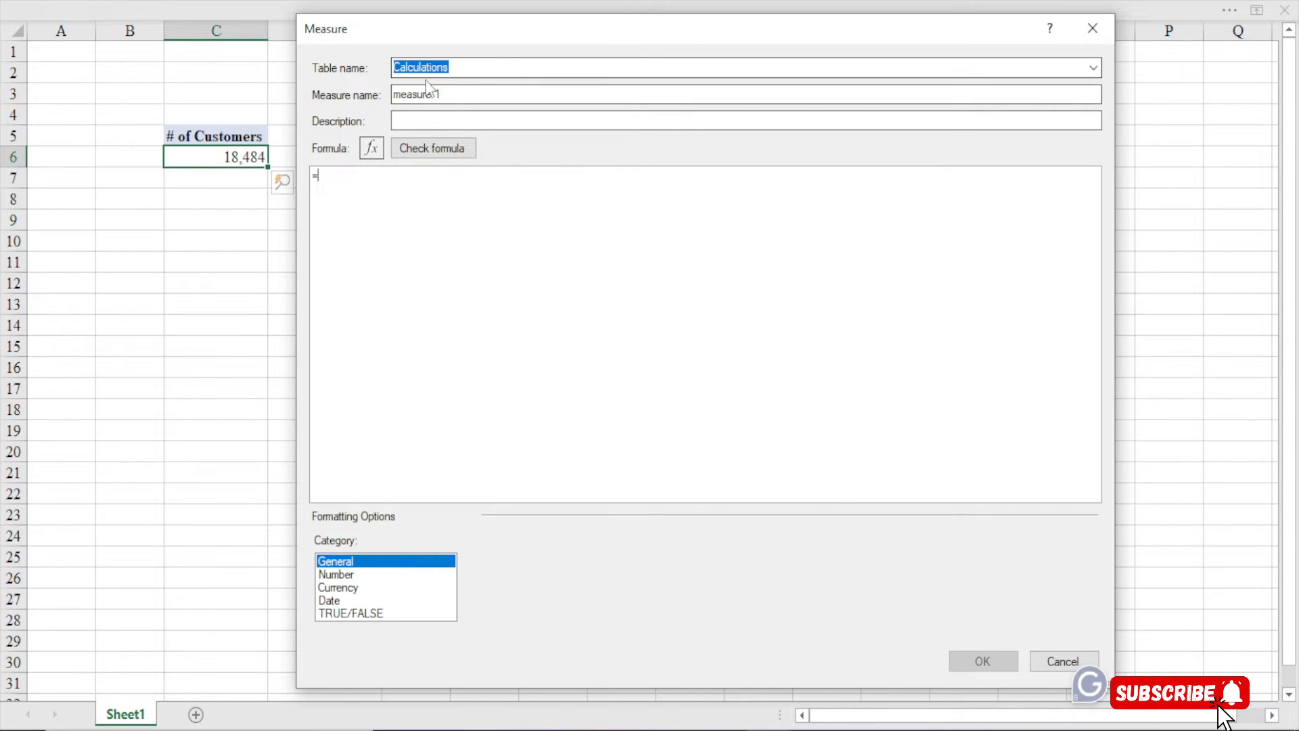
Replace the default measure name with 'Avg. Customer Age' and move to the formula box
left_click_drag(455, 92, 371, 105)
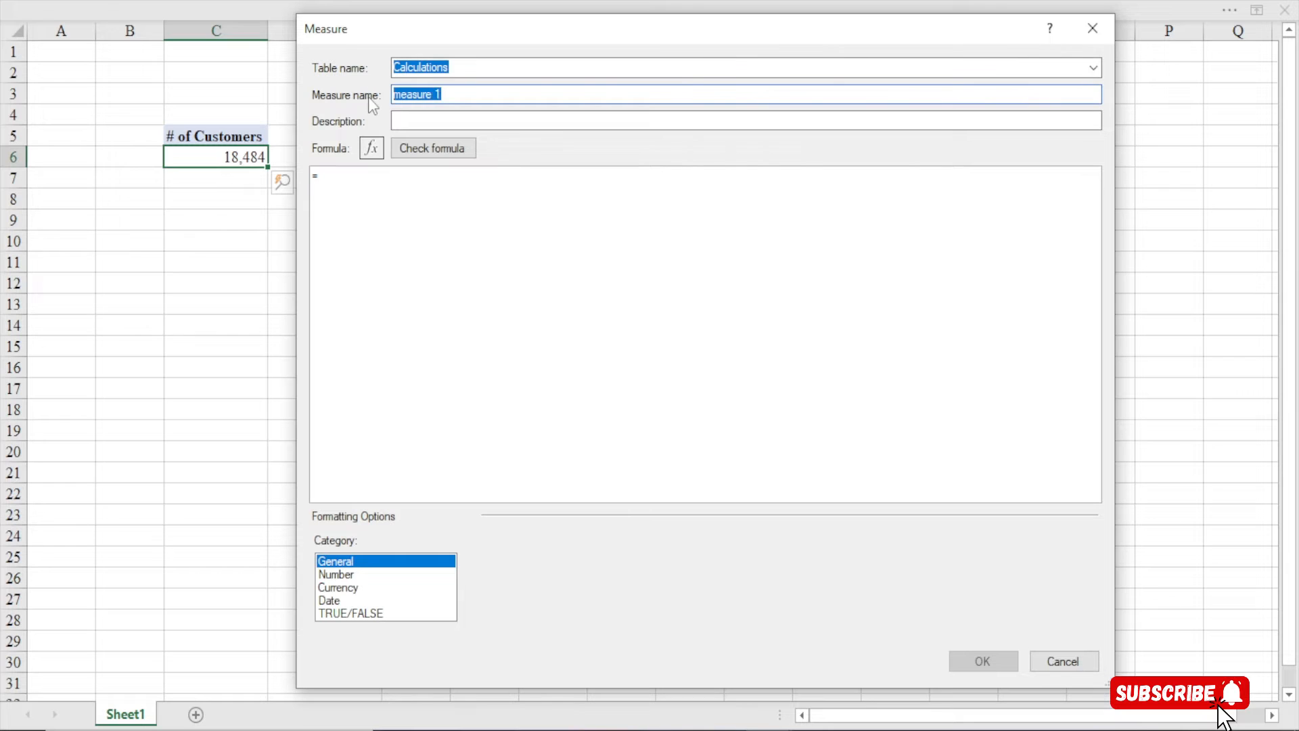
type("Avg. Customer Age")
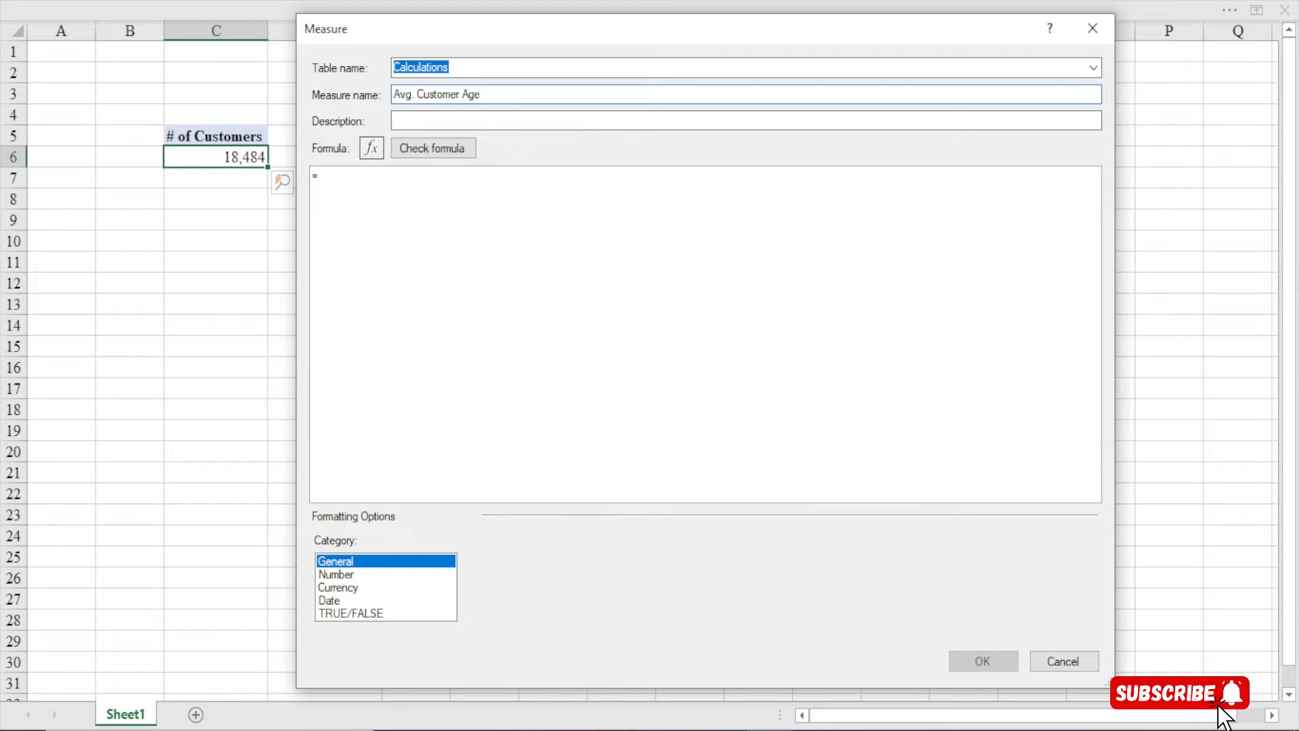
left_click(346, 172)
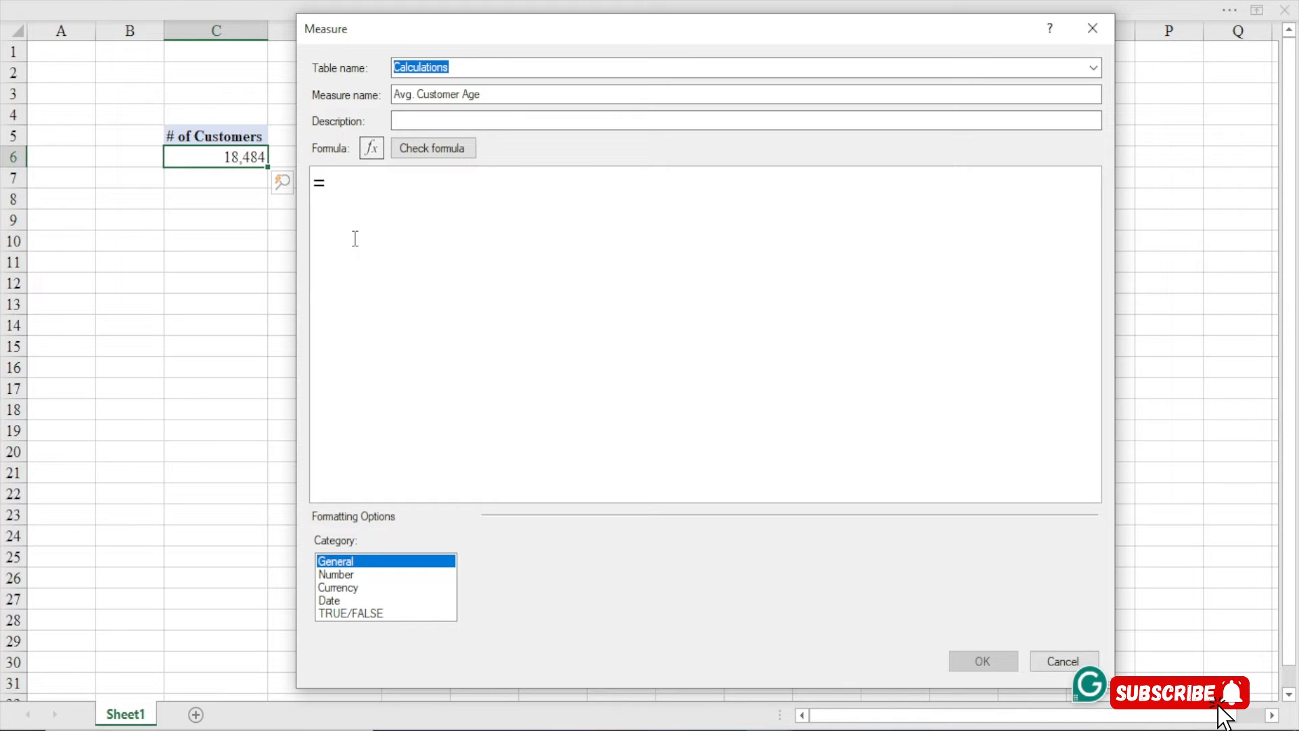
Enter =AVERAGE(Customer[Customer Age] by picking the function and column from suggestions
type("ave")
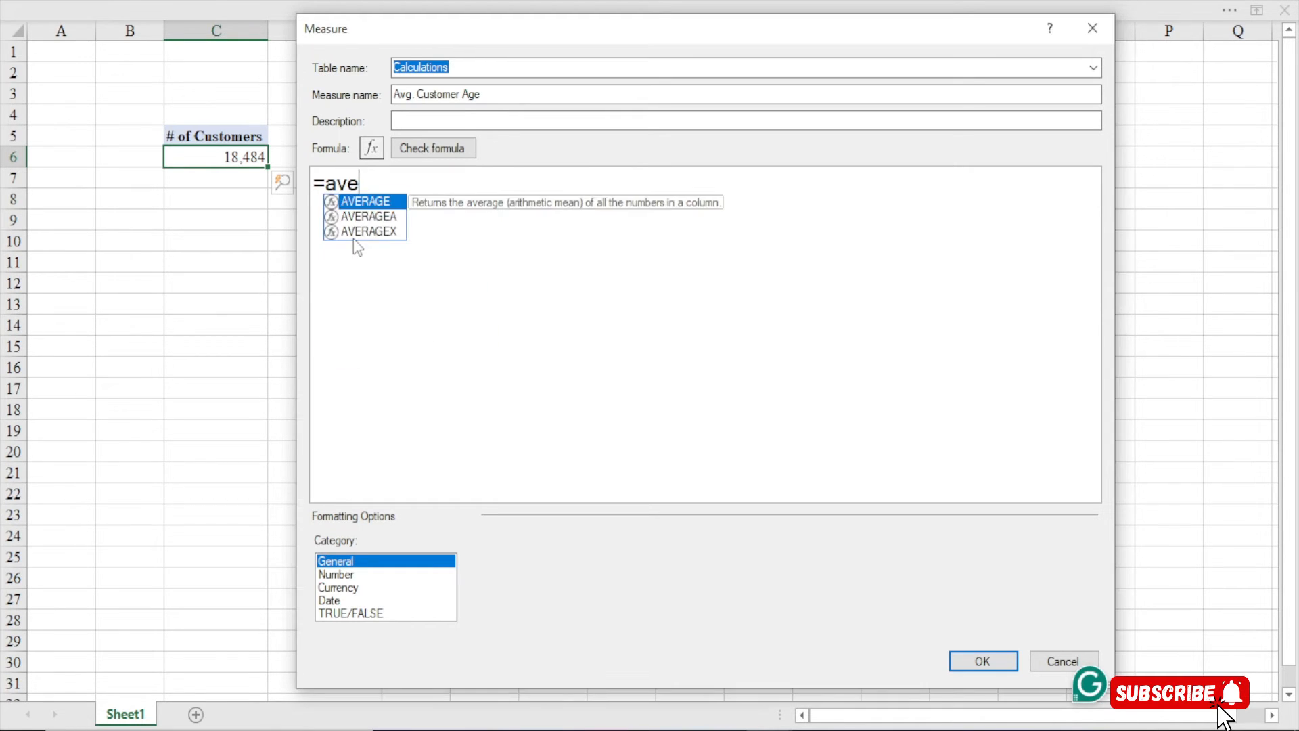
key("Tab")
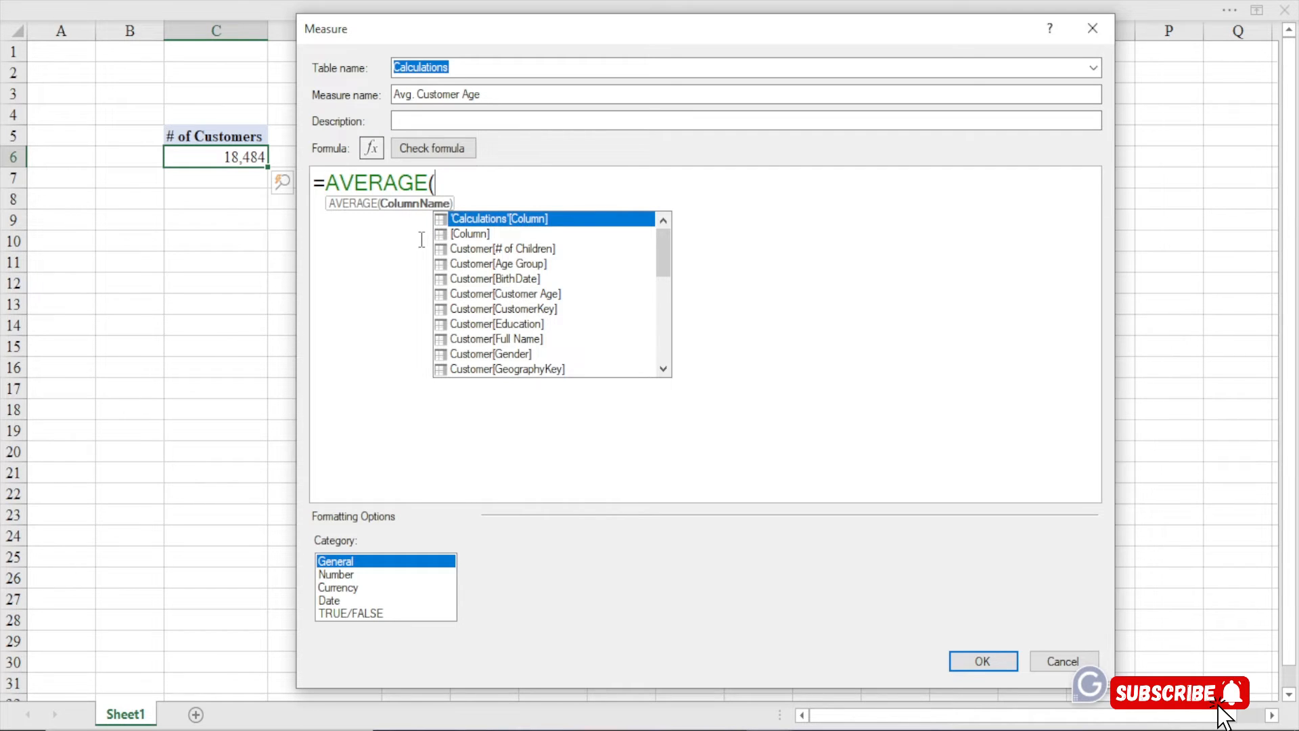
type("custo")
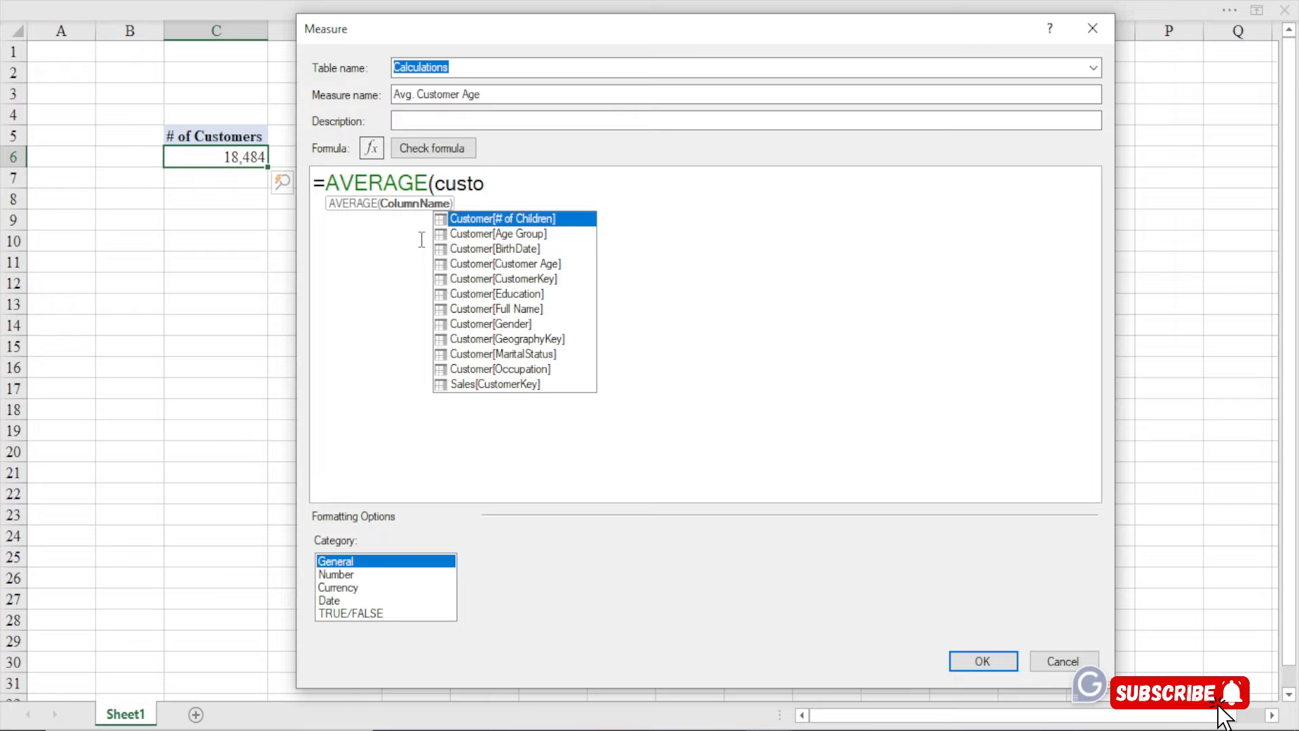
key("Down")
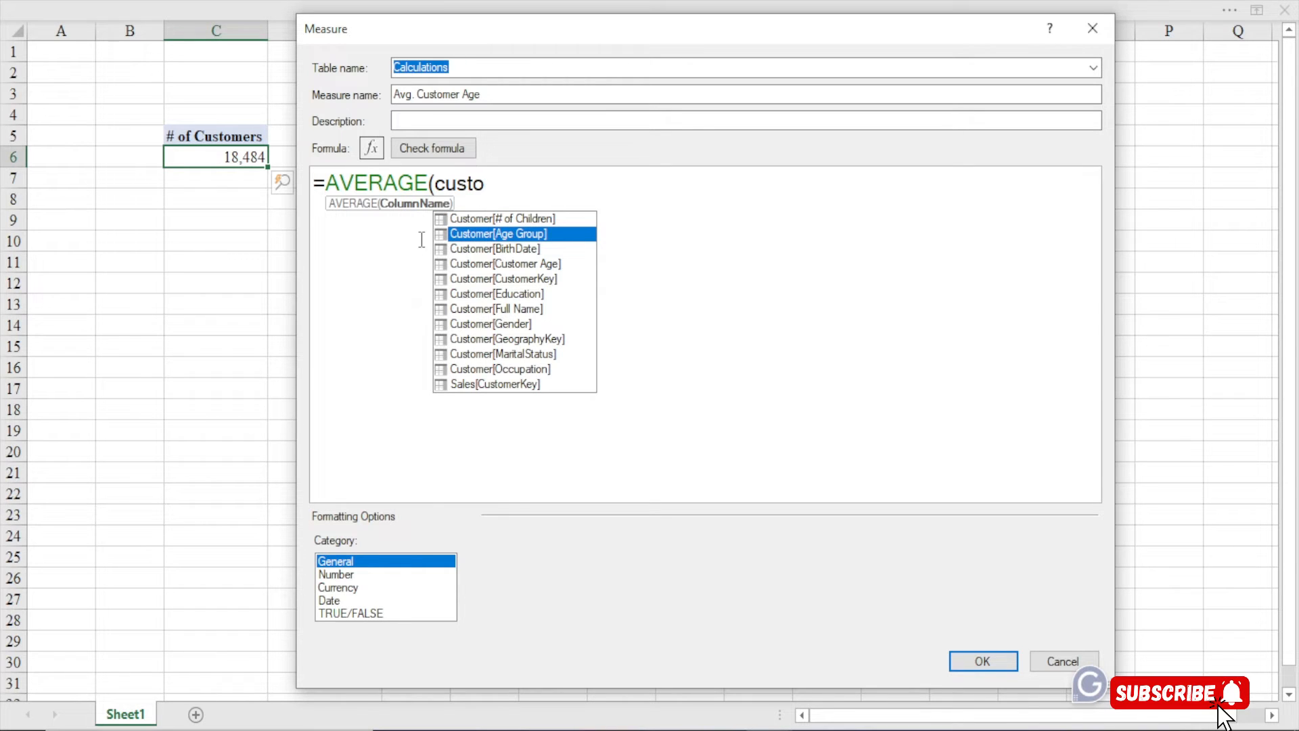
key("Down")
key("Down")
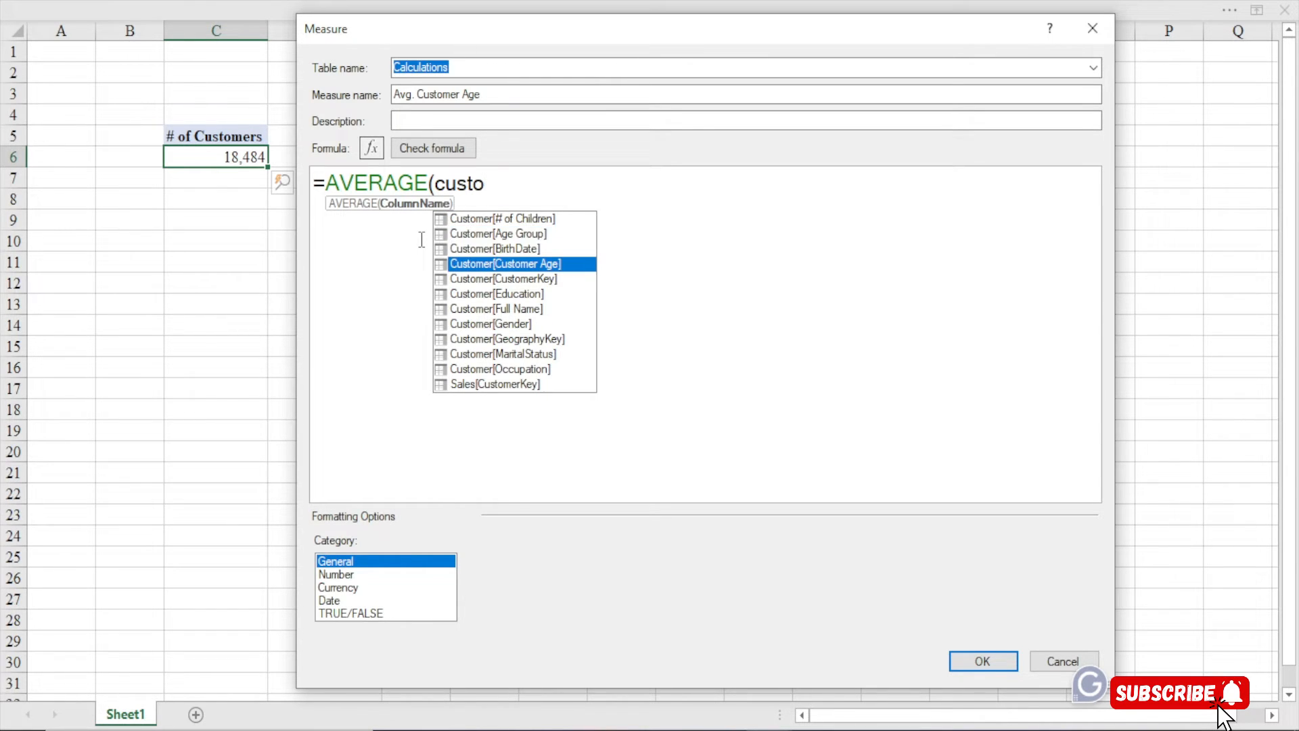
key("Tab")
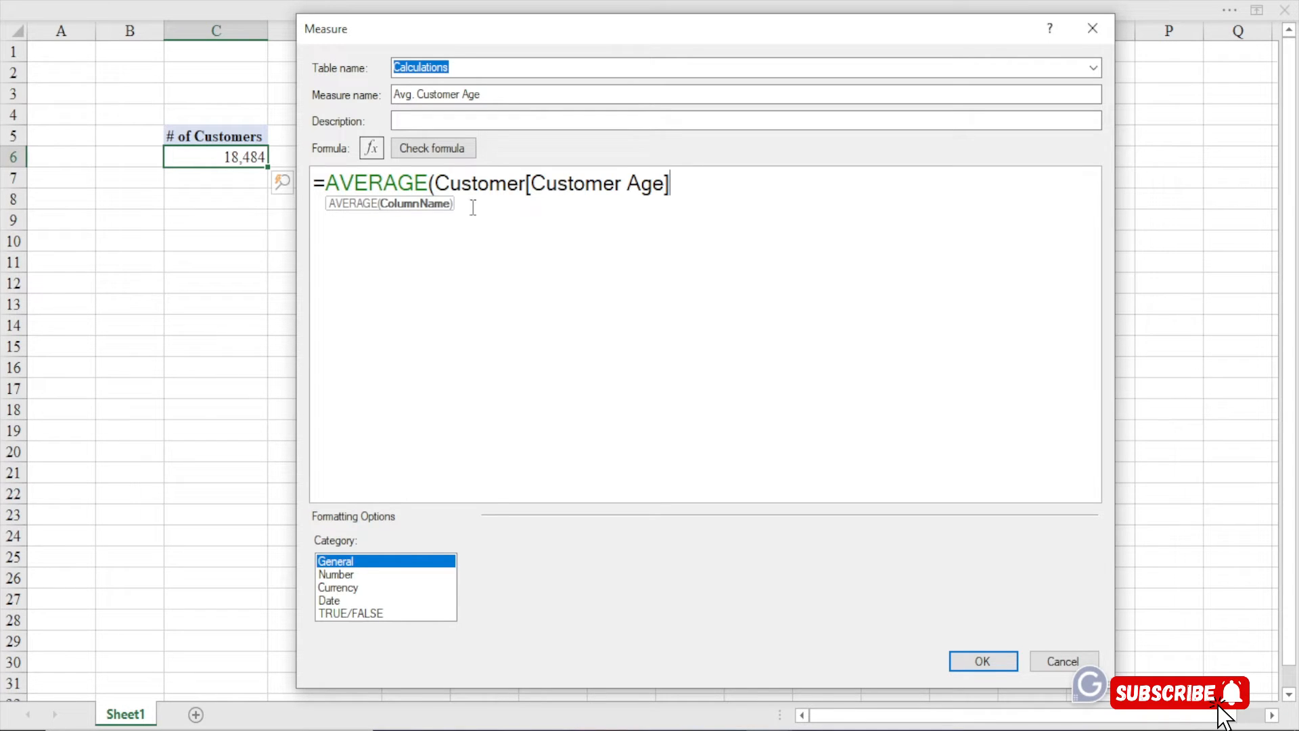
Highlight the table and column references, then add the closing parenthesis
left_click_drag(532, 183, 663, 183)
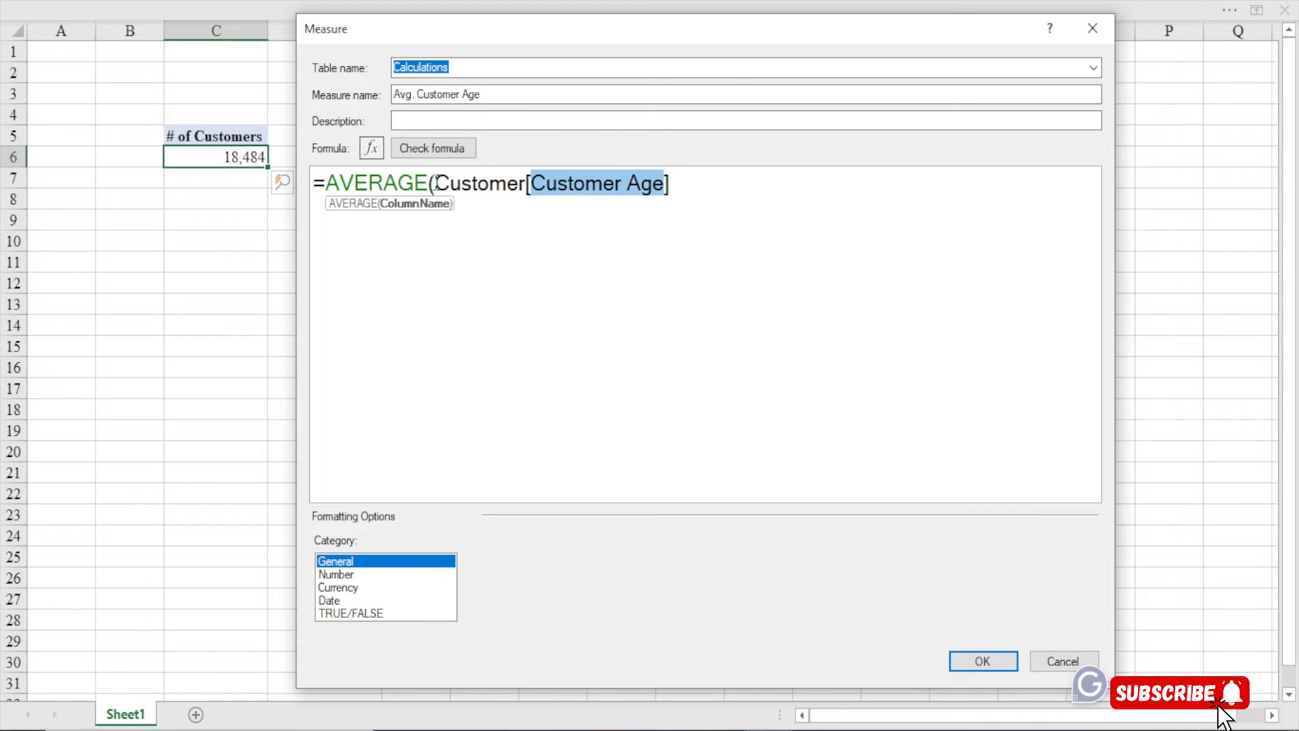
left_click_drag(434, 183, 667, 183)
left_click_drag(434, 182, 528, 188)
left_click(676, 187)
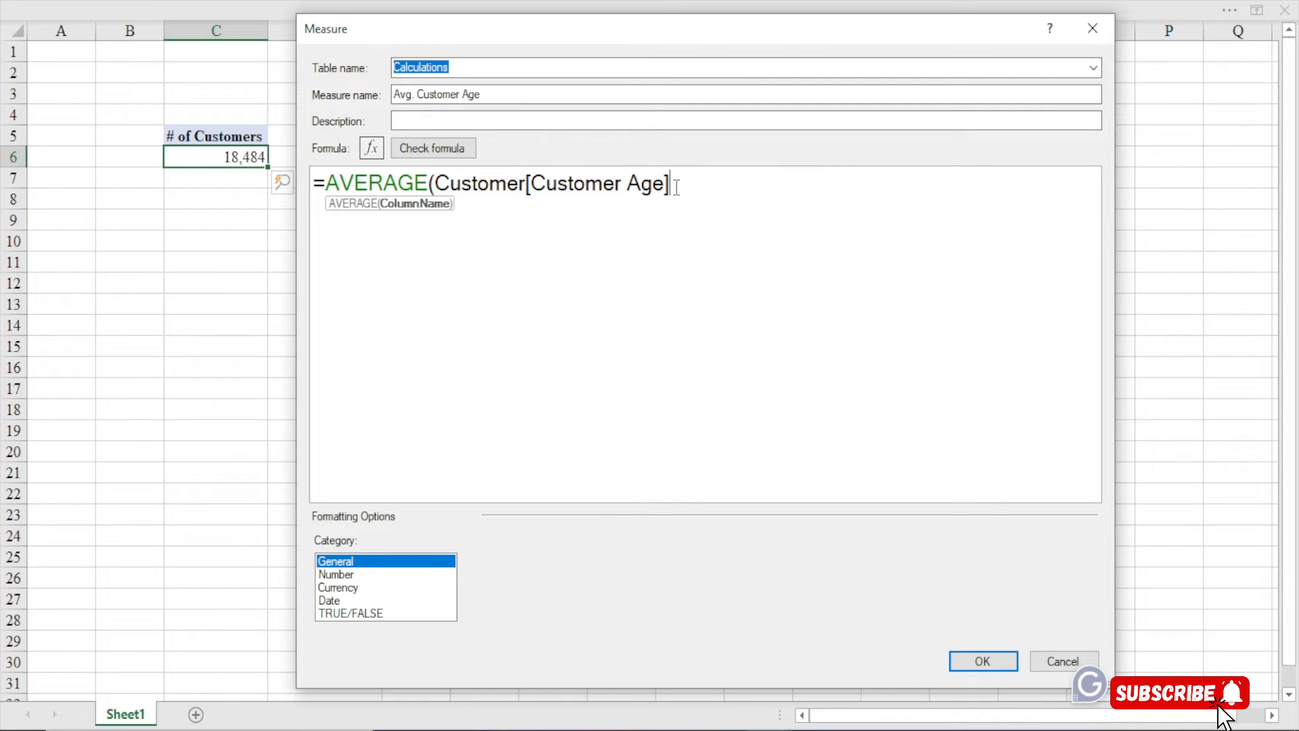
type(")")
key("BackSpace")
key("BackSpace")
key("BackSpace")
type(")")
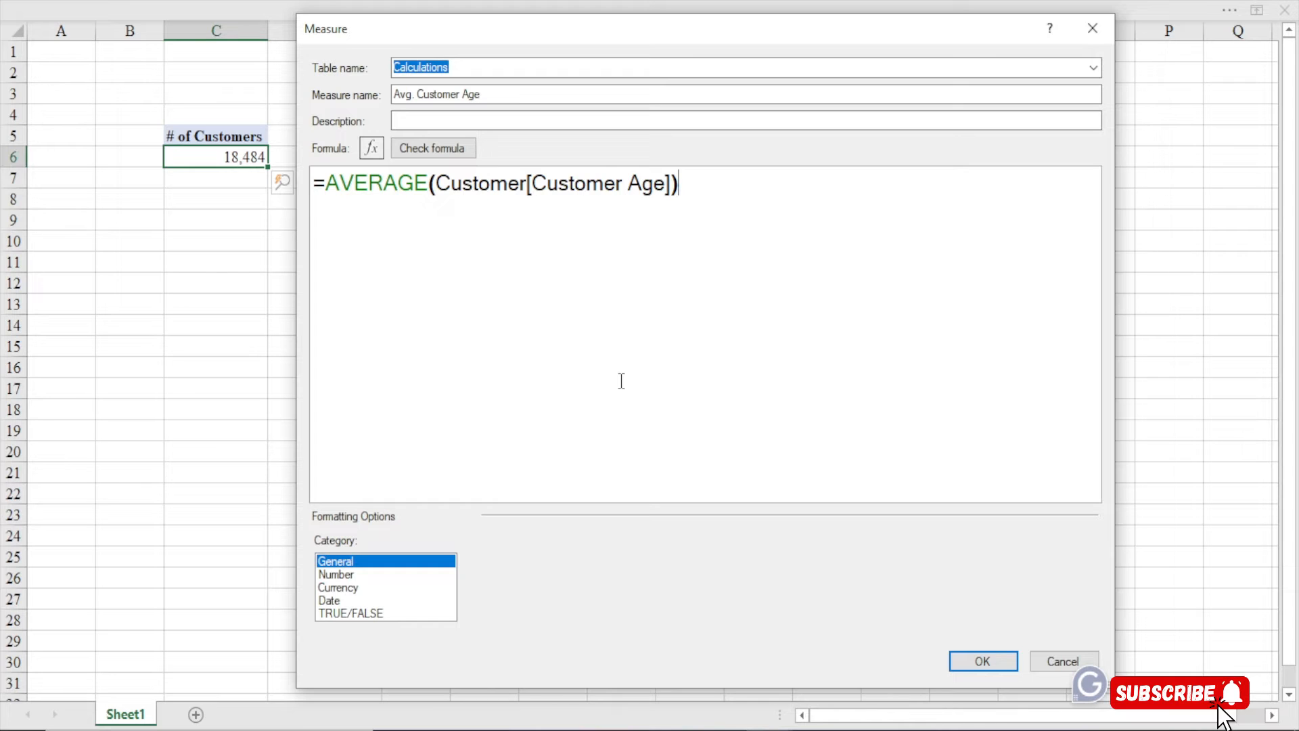
Highlight the Customer table name and Customer Age column again to explain the formula
left_click_drag(527, 184, 442, 191)
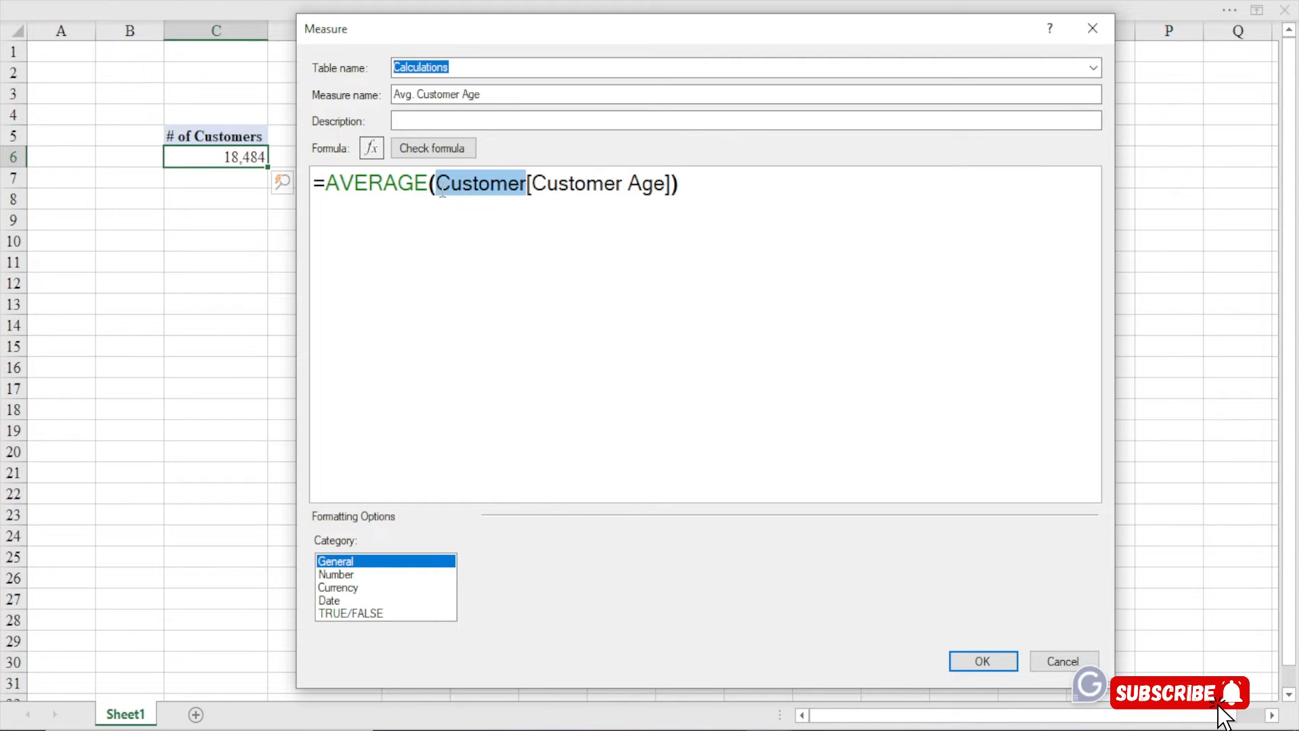
left_click_drag(532, 183, 664, 185)
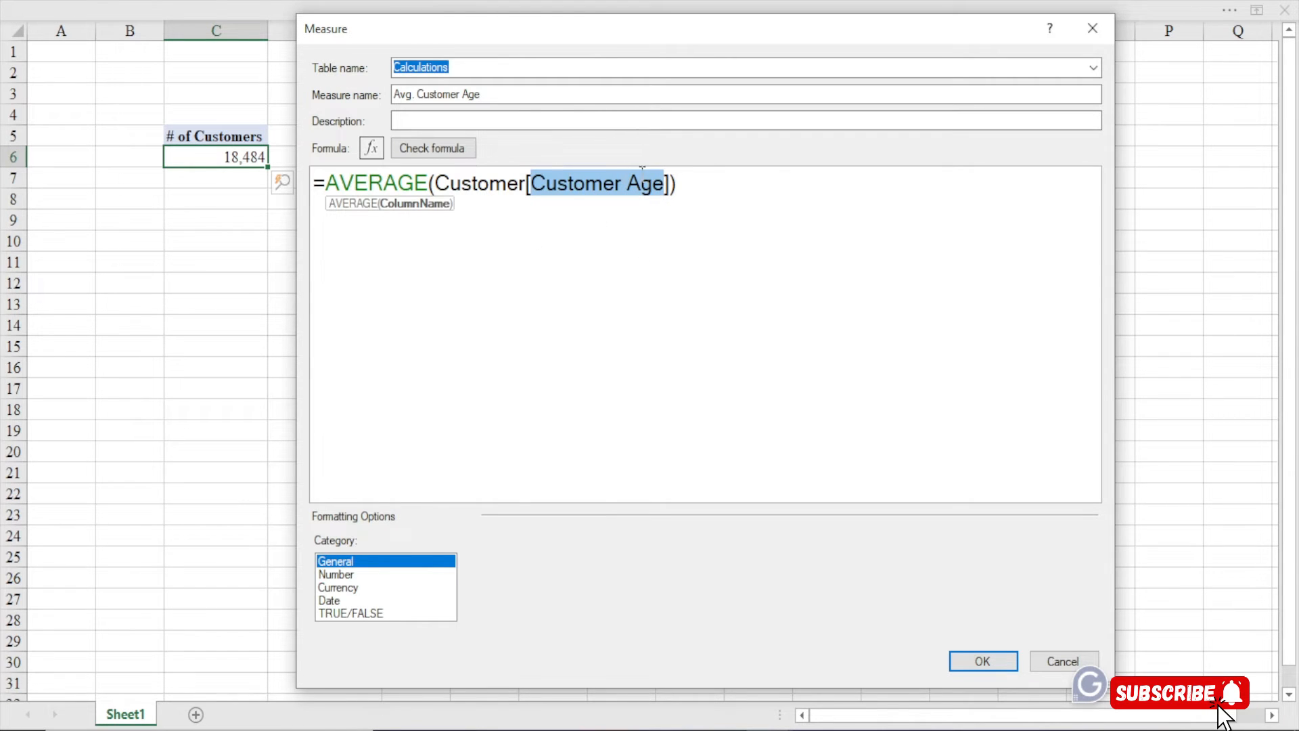
left_click(614, 194)
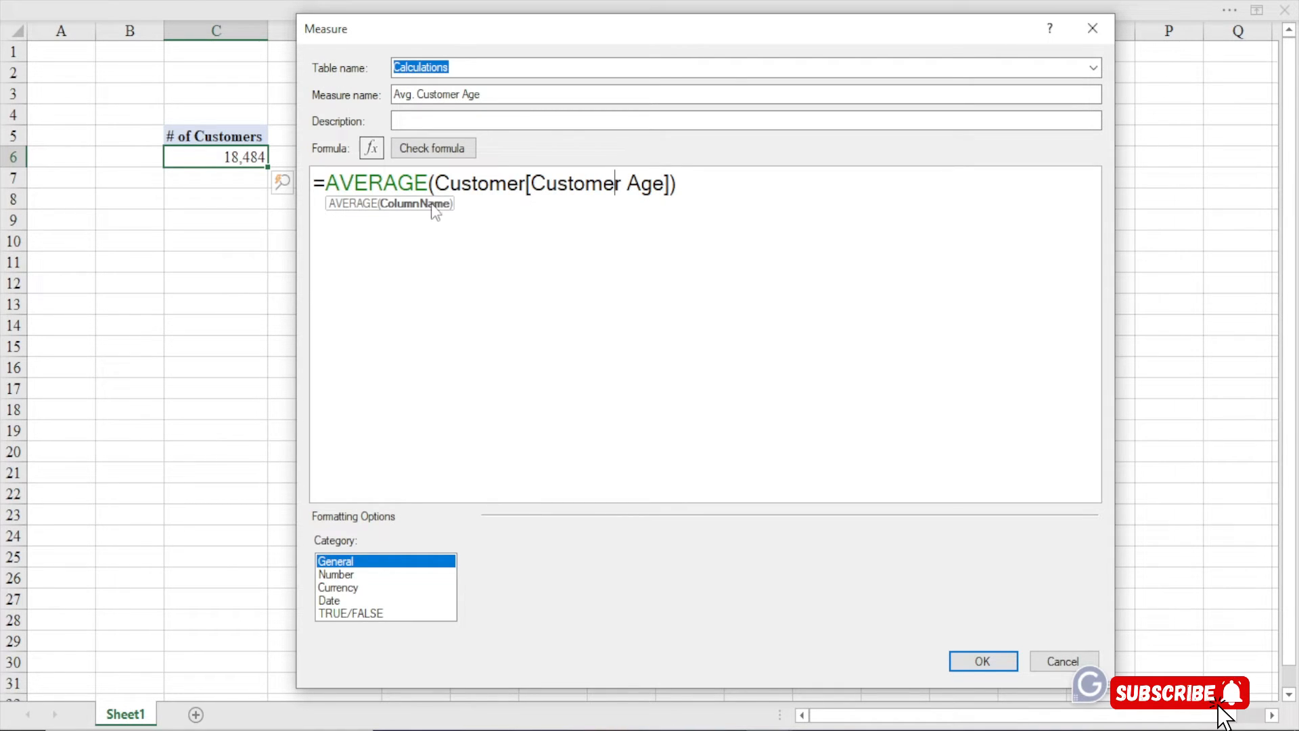
left_click_drag(531, 183, 677, 184)
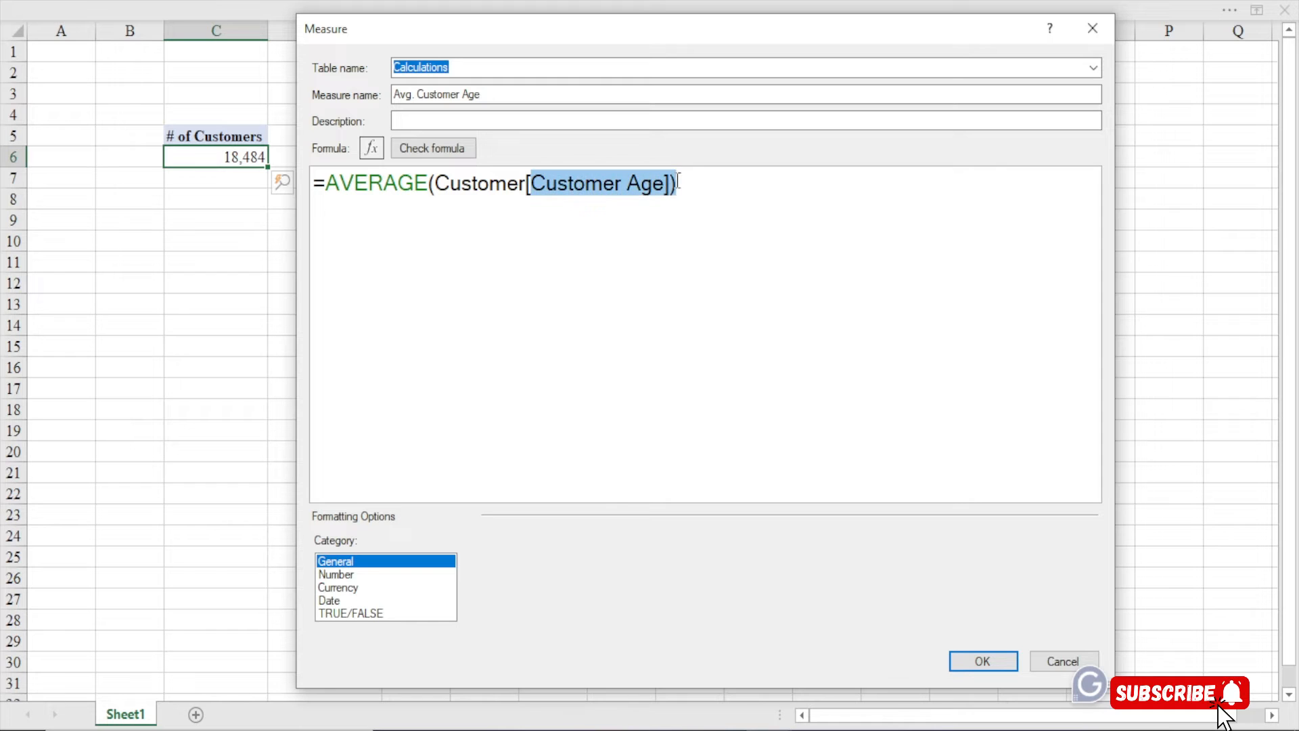
left_click_drag(437, 181, 526, 182)
left_click(692, 186)
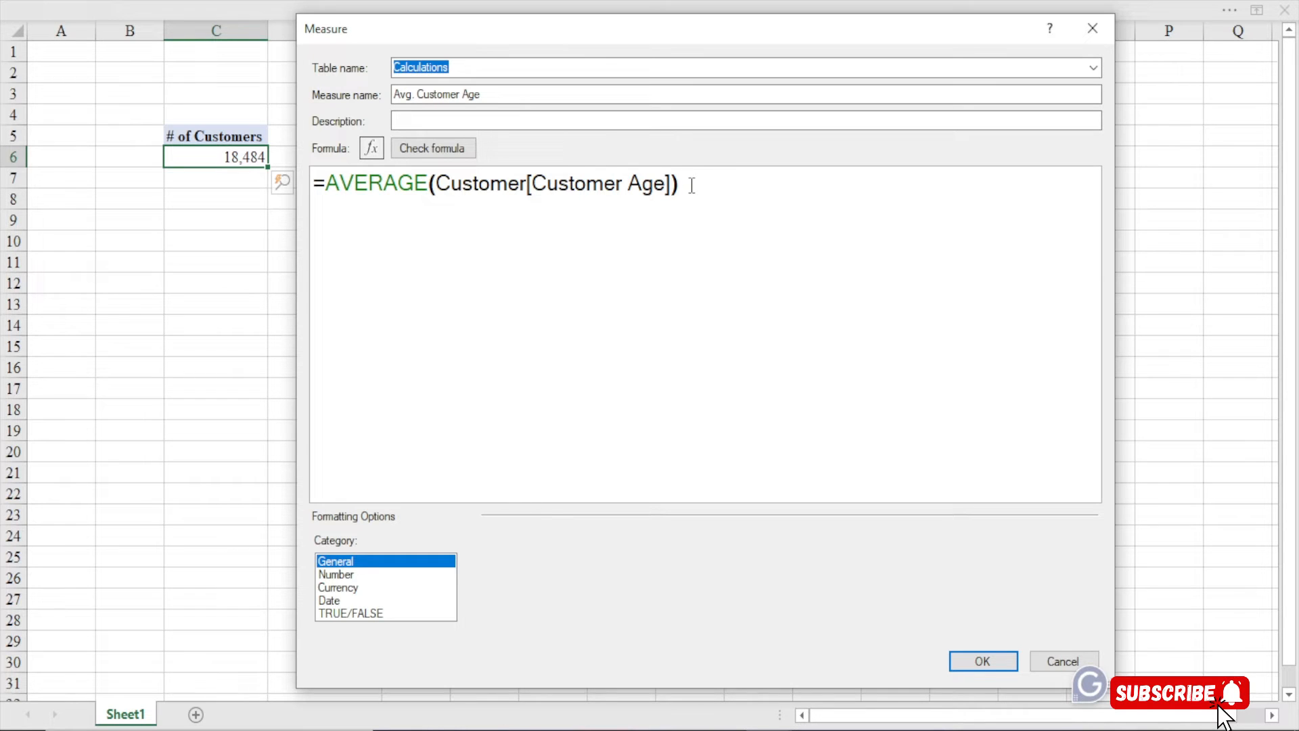
Check the Avg. Customer Age formula, format it as a Number/Whole Number, and save the measure
left_click(449, 153)
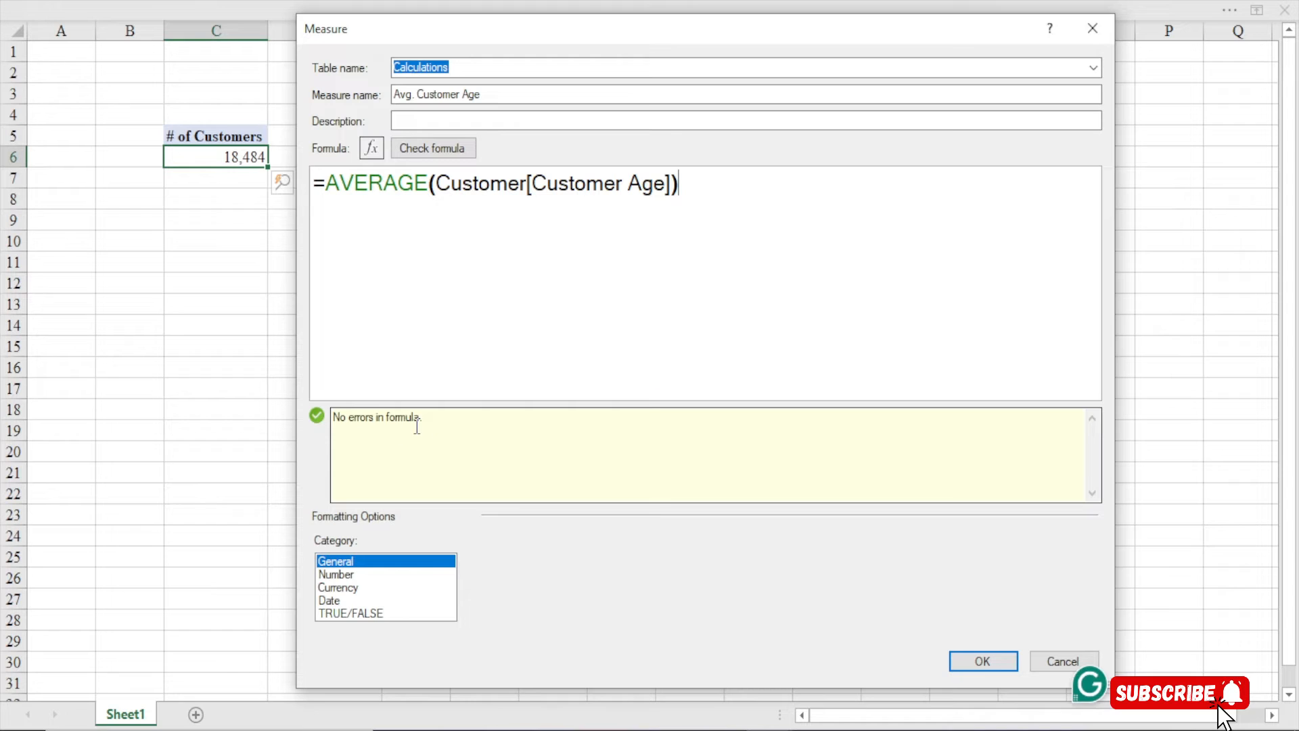
left_click(342, 574)
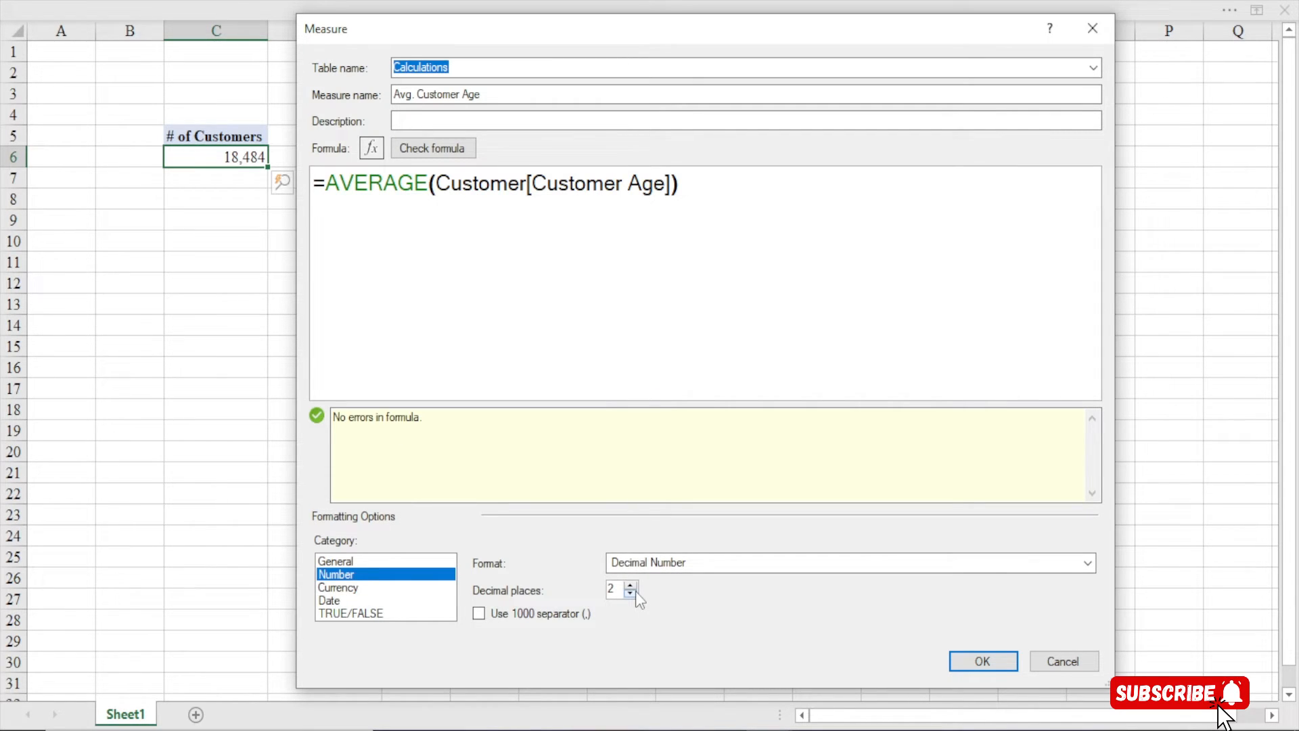
left_click(673, 566)
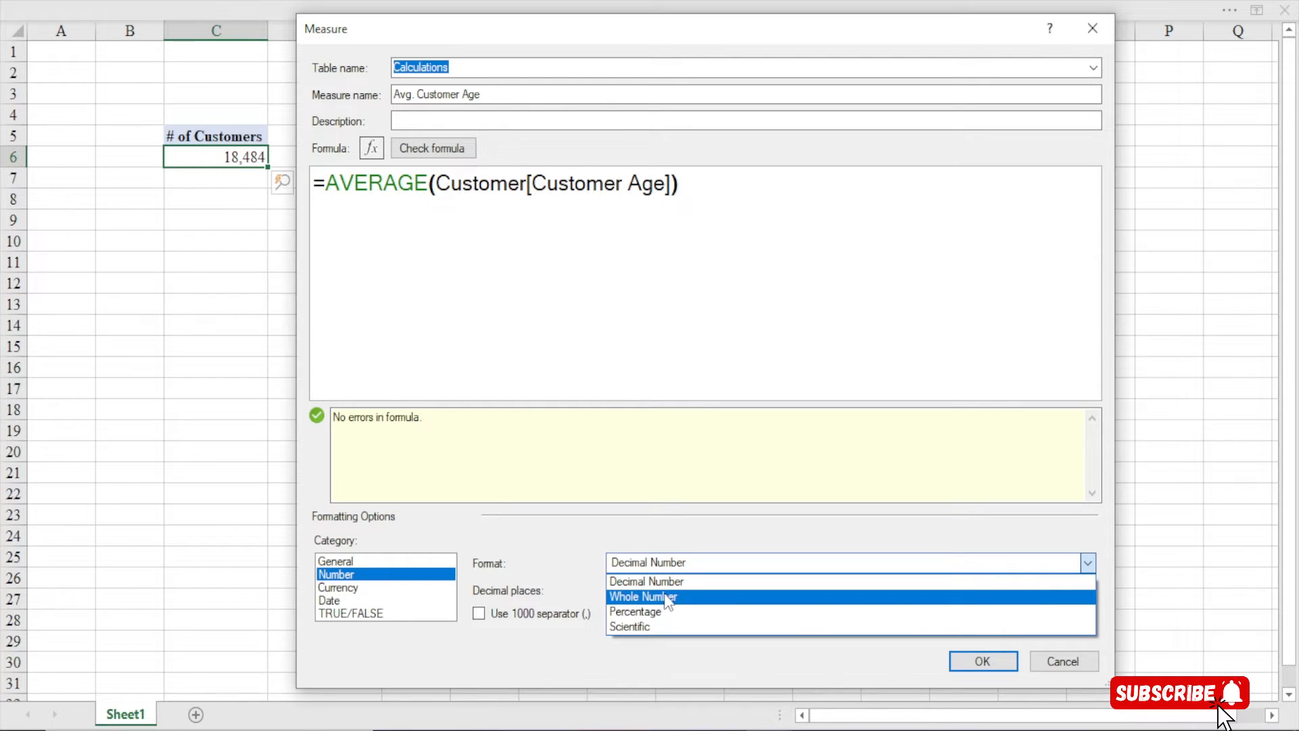
left_click(668, 597)
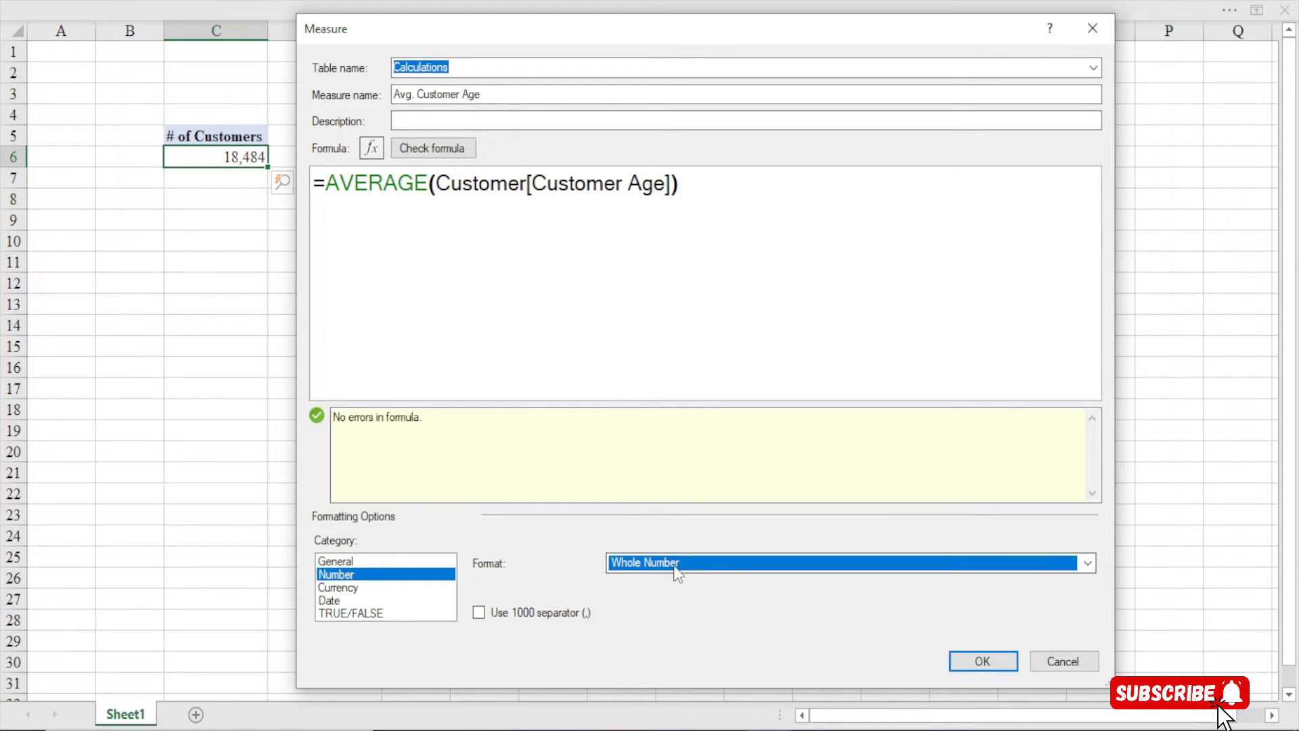
left_click(982, 660)
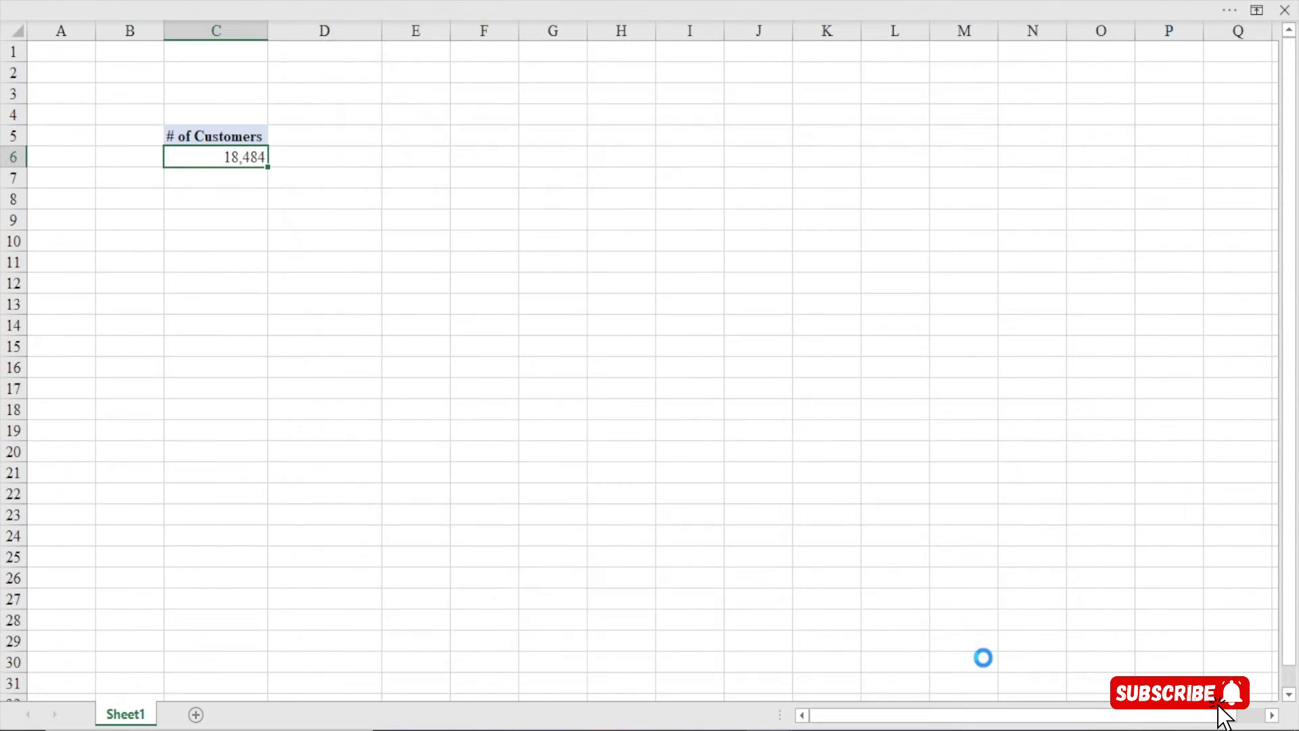
Select cell D6 showing Avg. Customer Age 45, then bring the ribbon back into view
left_click(350, 162)
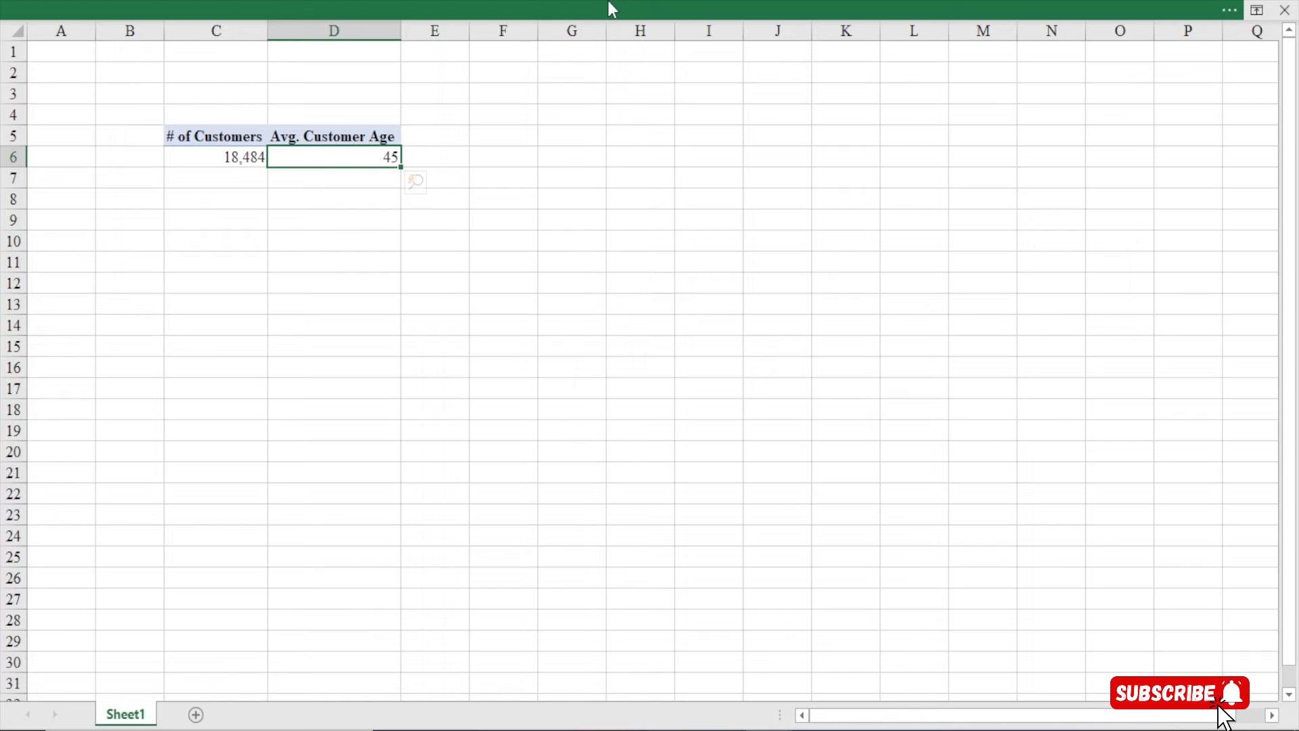
left_click(607, 6)
Start another new measure and move and enlarge its Measure dialog
left_click(86, 117)
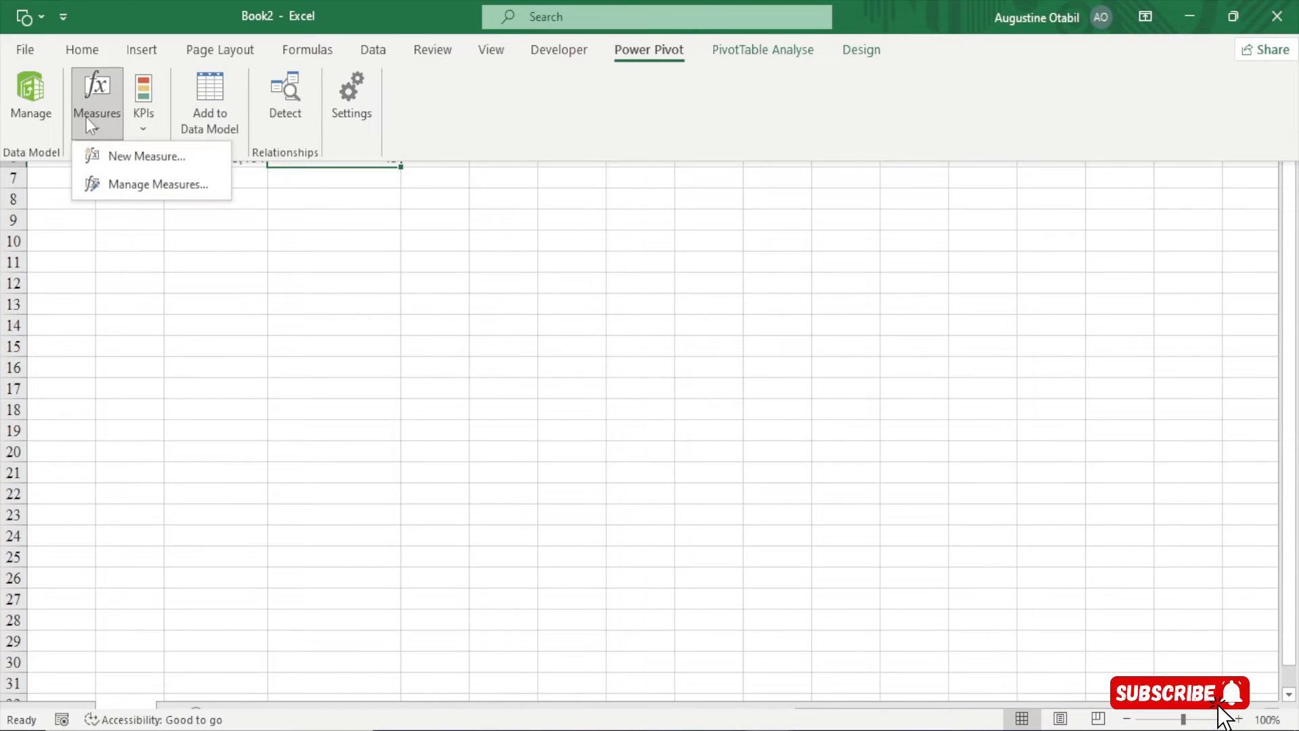
left_click(113, 150)
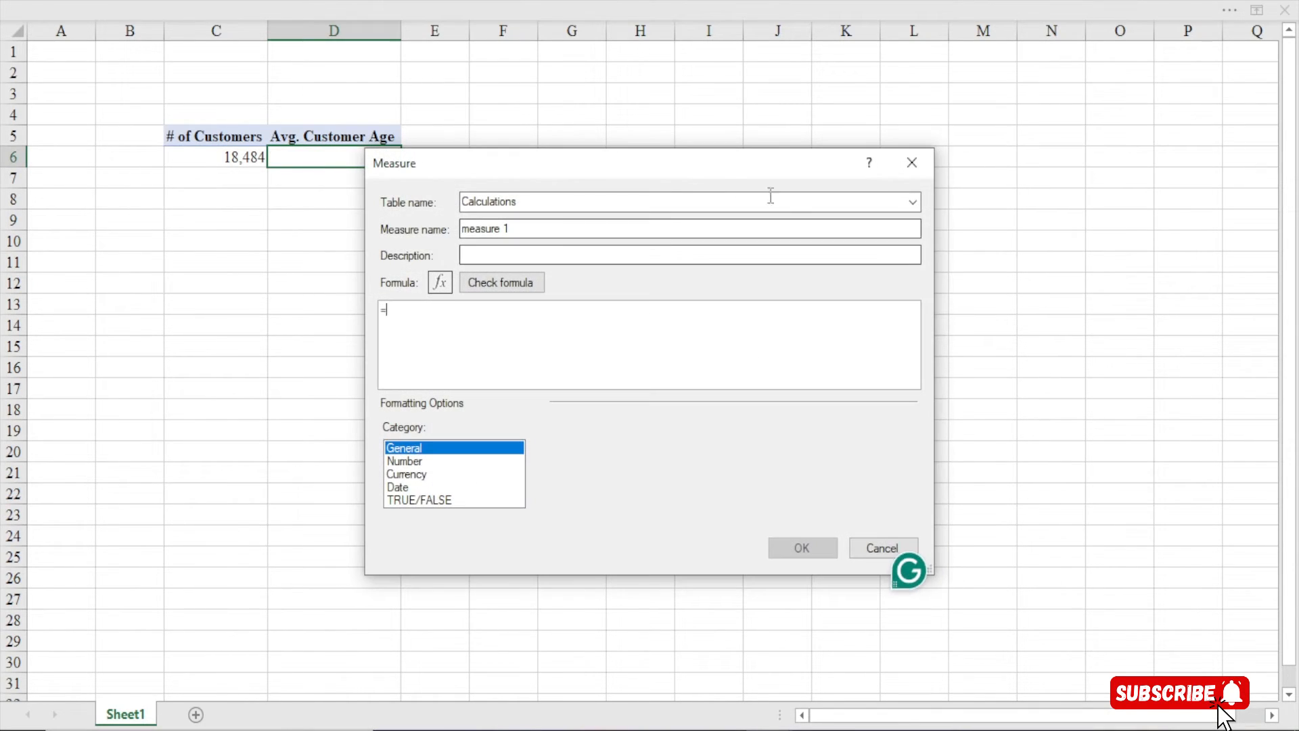
left_click_drag(739, 179, 664, 47)
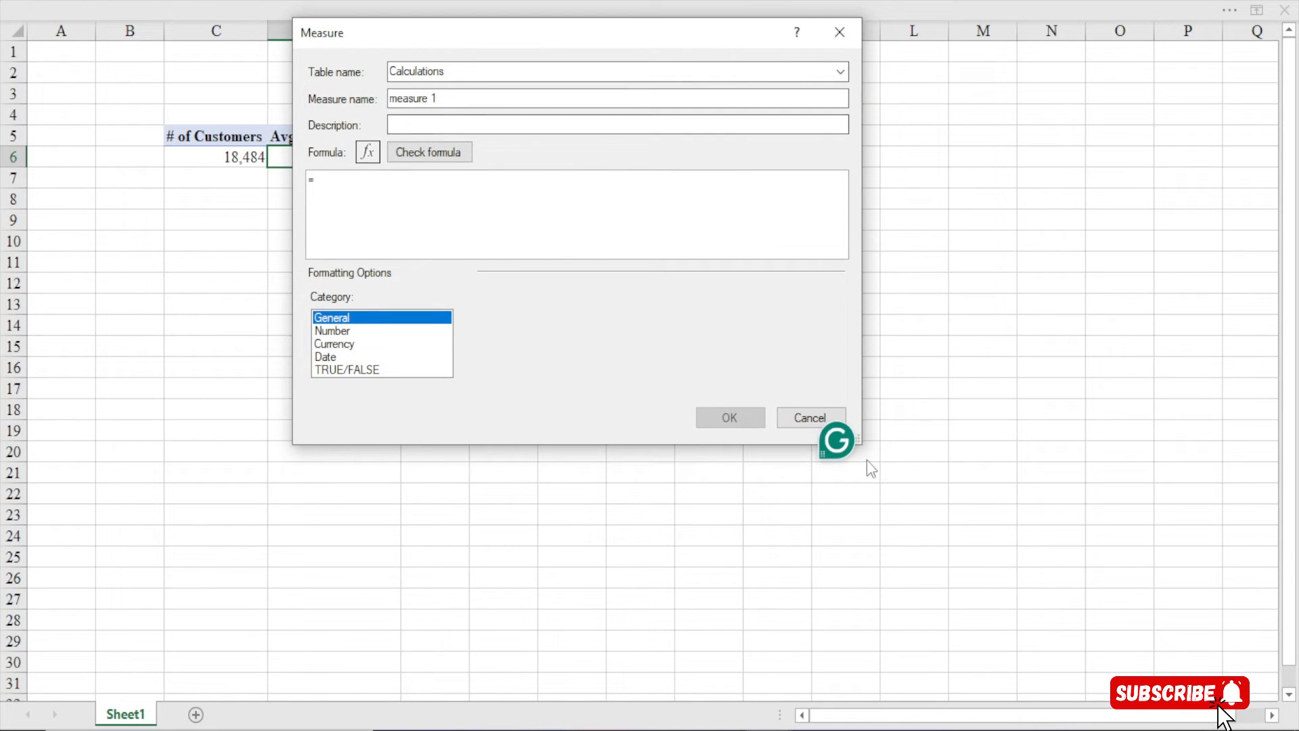
left_click_drag(855, 446, 1198, 698)
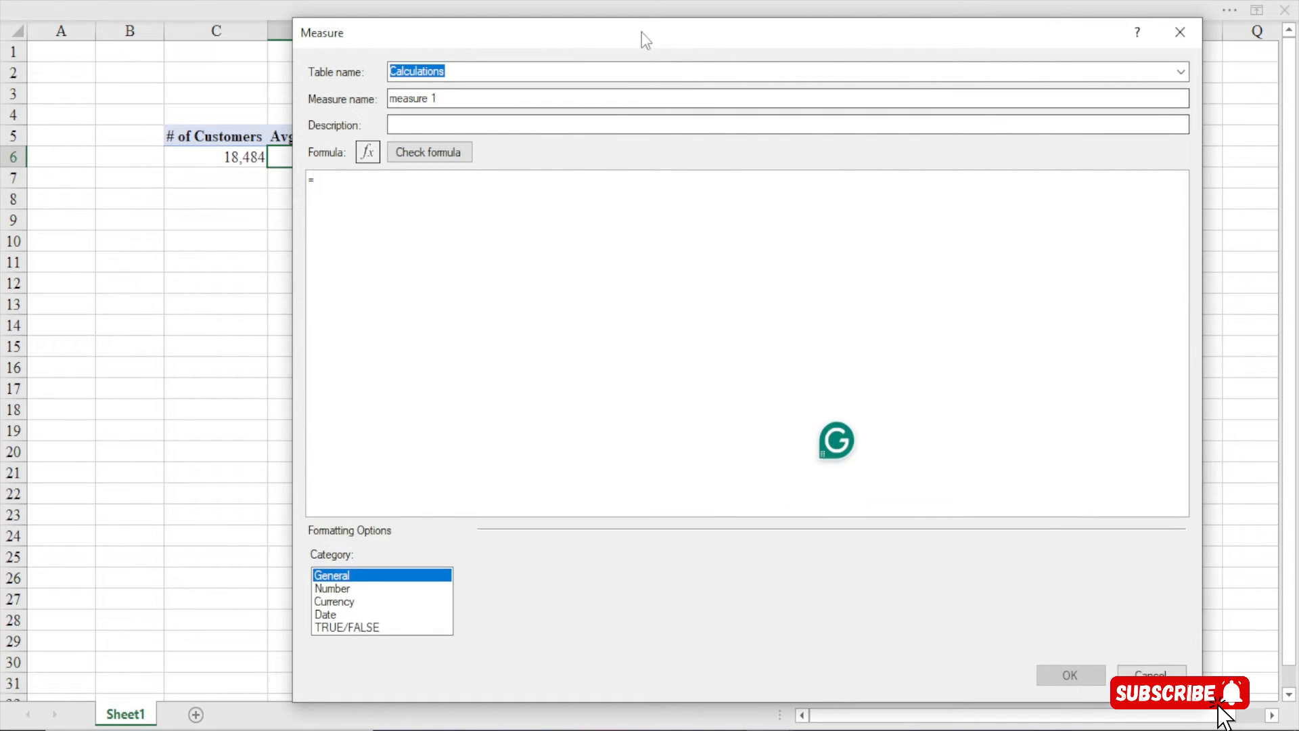
left_click_drag(641, 34, 548, 32)
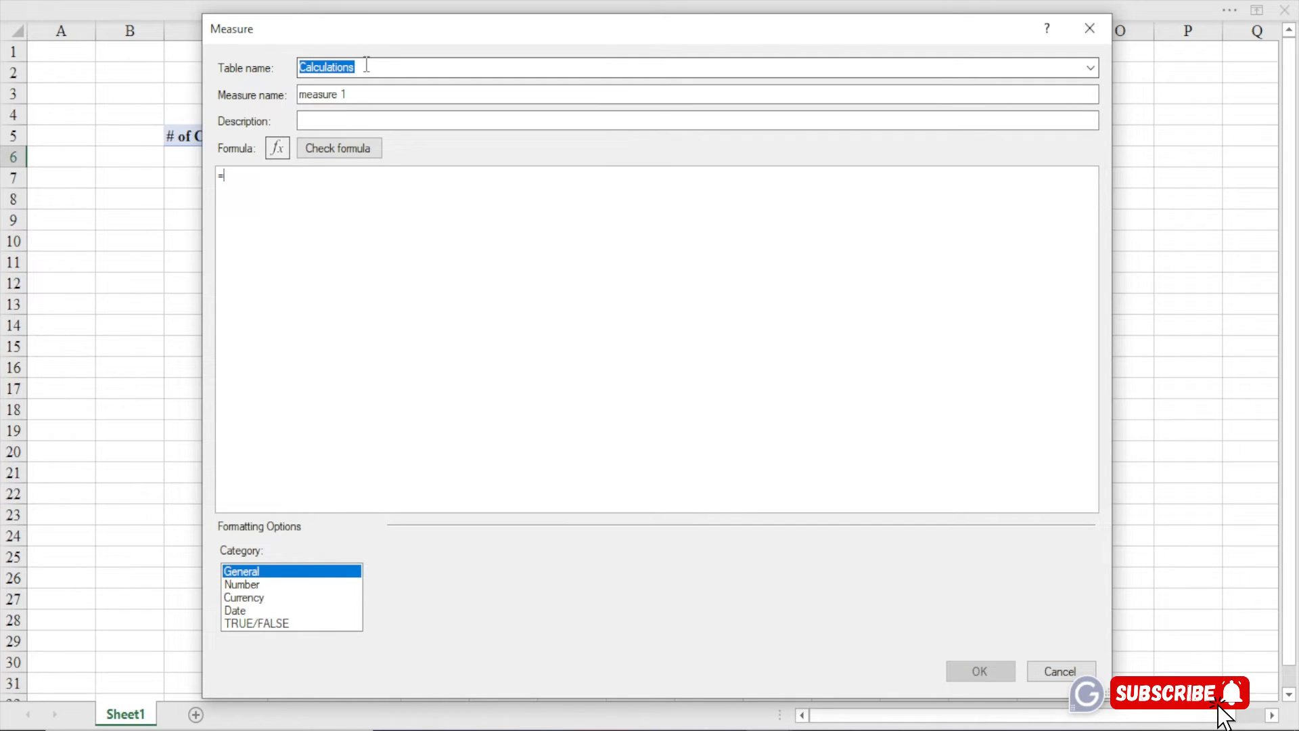
Name the measure Total Revenue, then close the dialog without saving
key("Tab")
type("T")
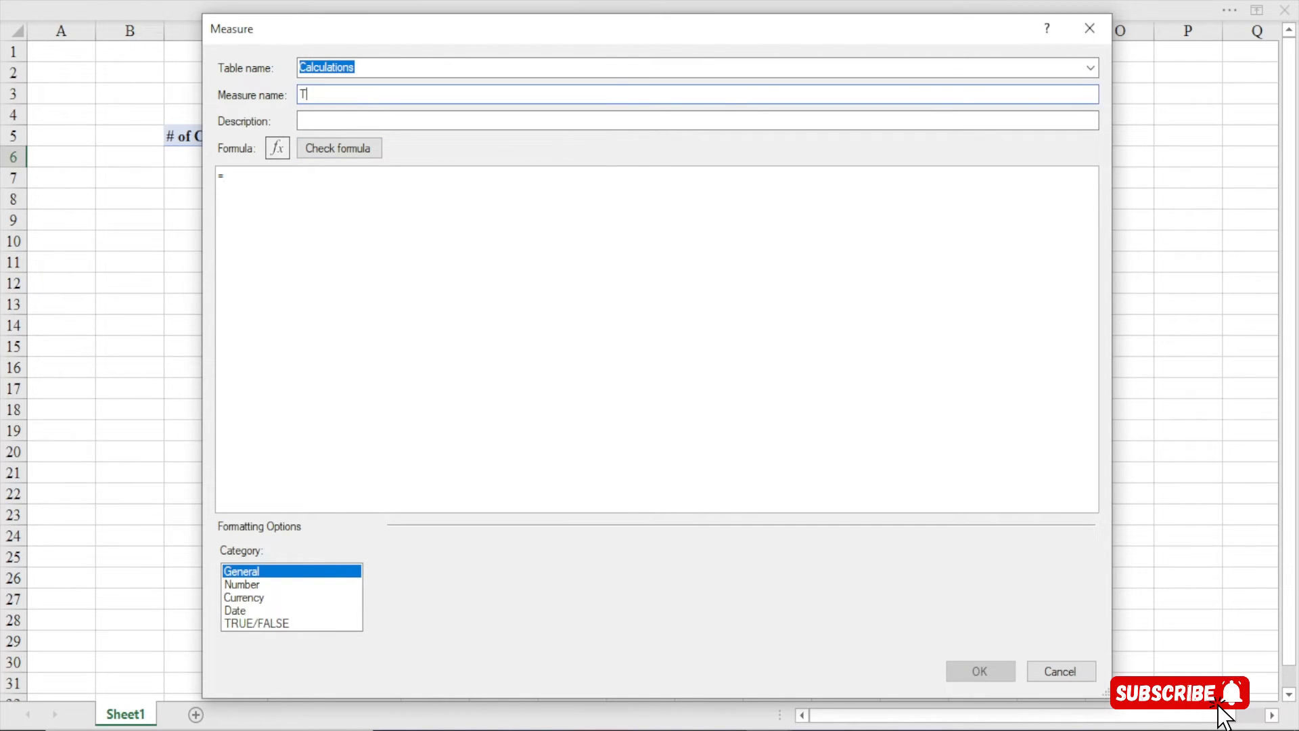
type("otal Revenue")
left_click(232, 184)
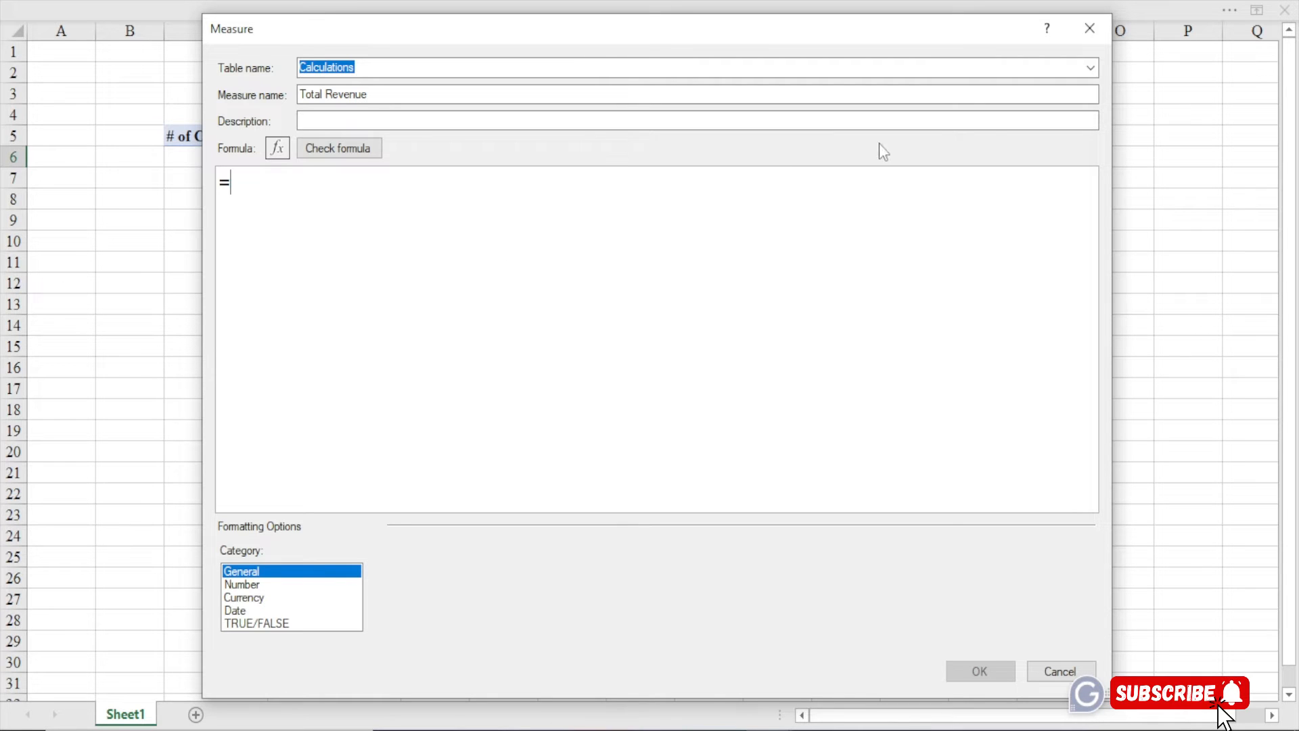
left_click(1090, 28)
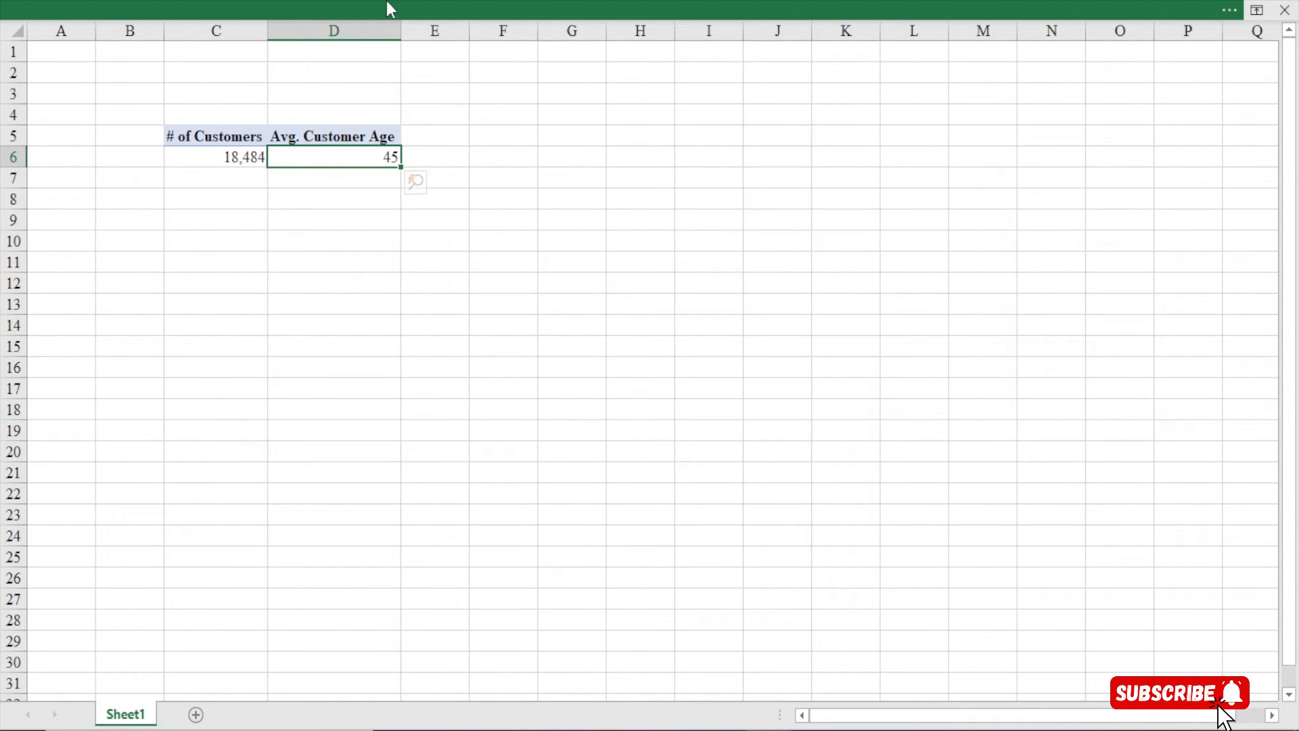
Reveal the ribbon and open Queries & Connections from the Data commands
left_click(387, 3)
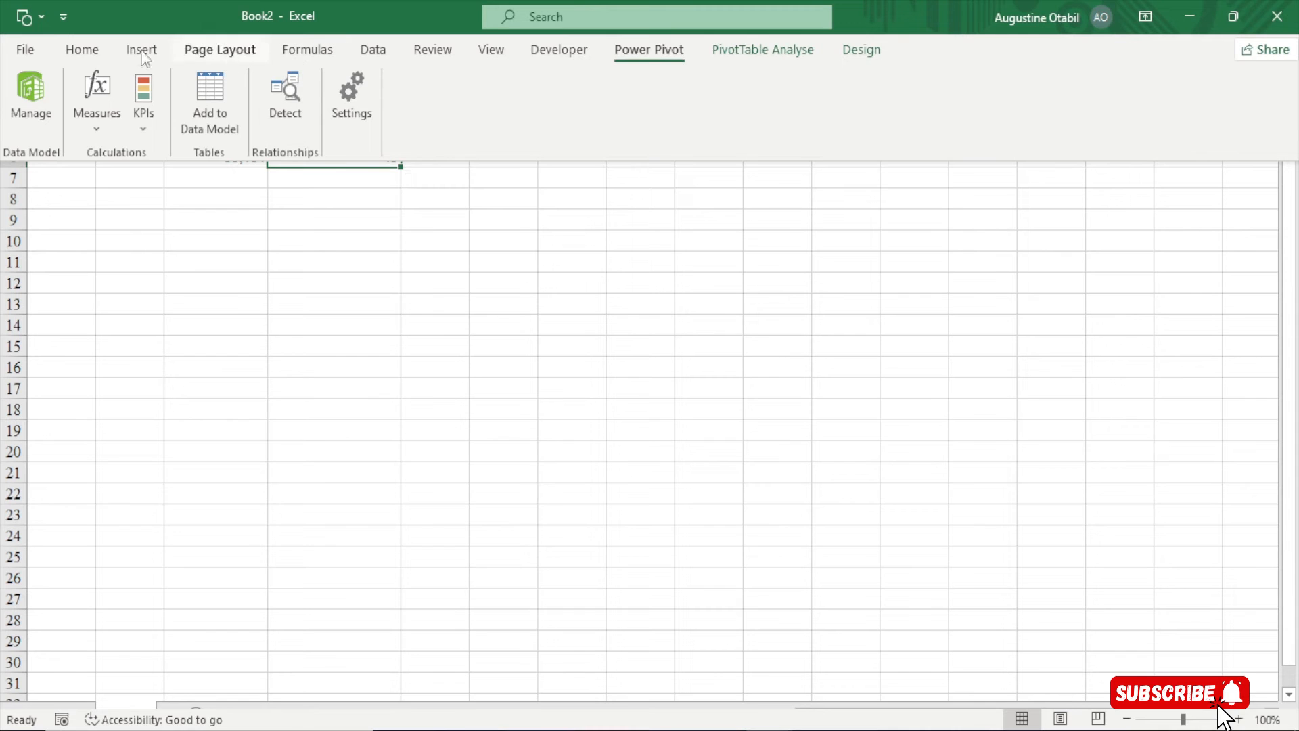
left_click(370, 53)
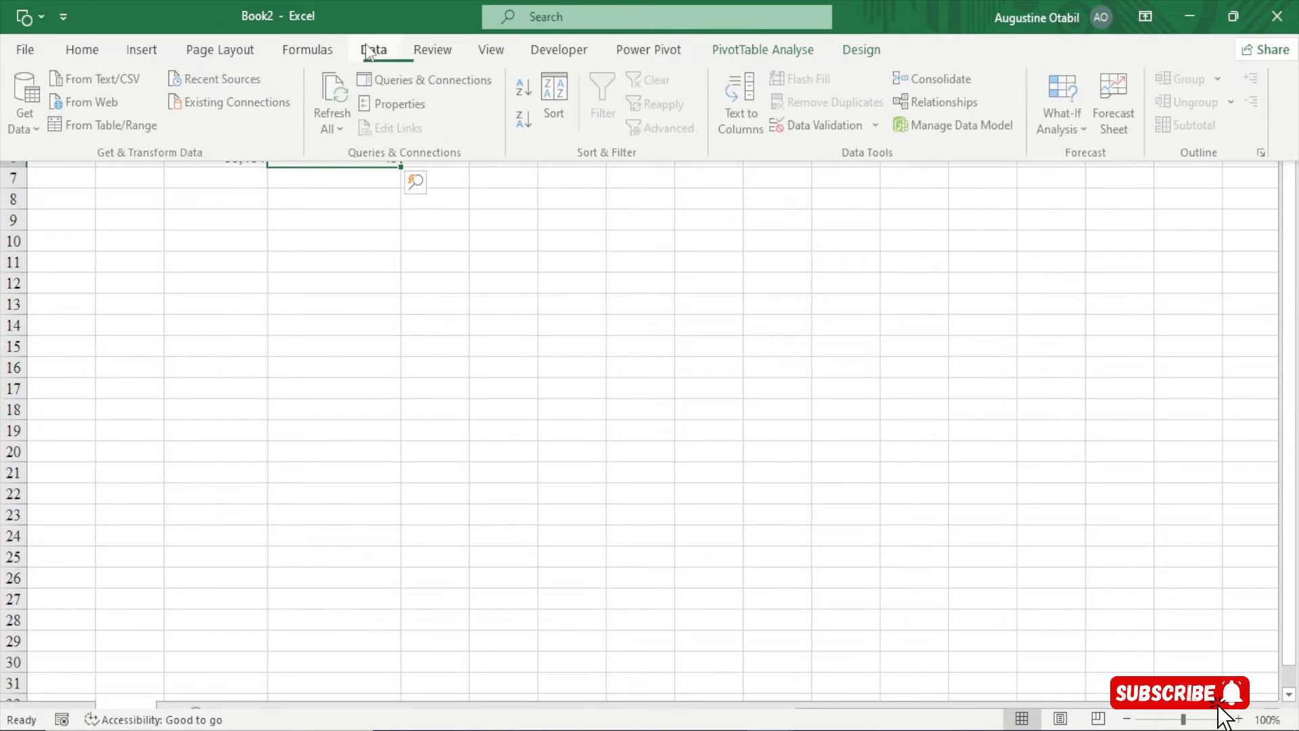
left_click(416, 79)
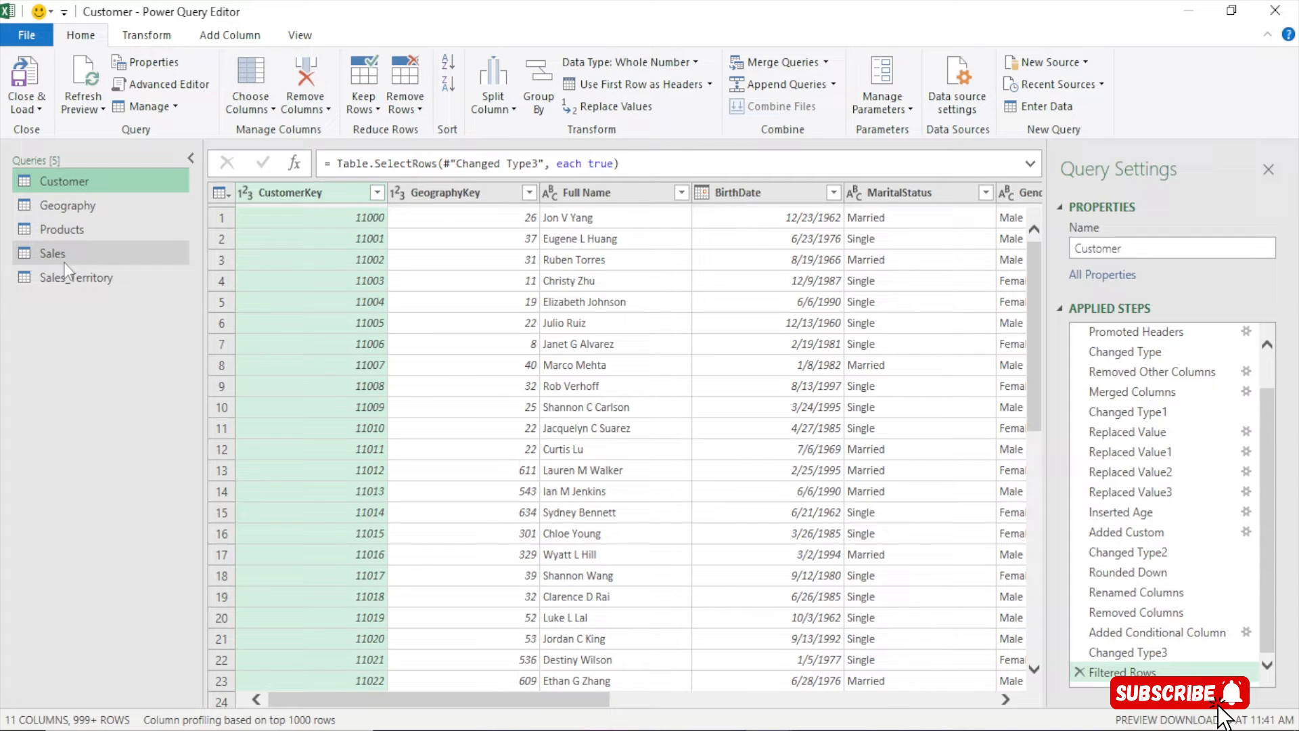
Inspect the Sales query's OrderQuantity and UnitPrice columns, then switch to the Products query
left_click(63, 255)
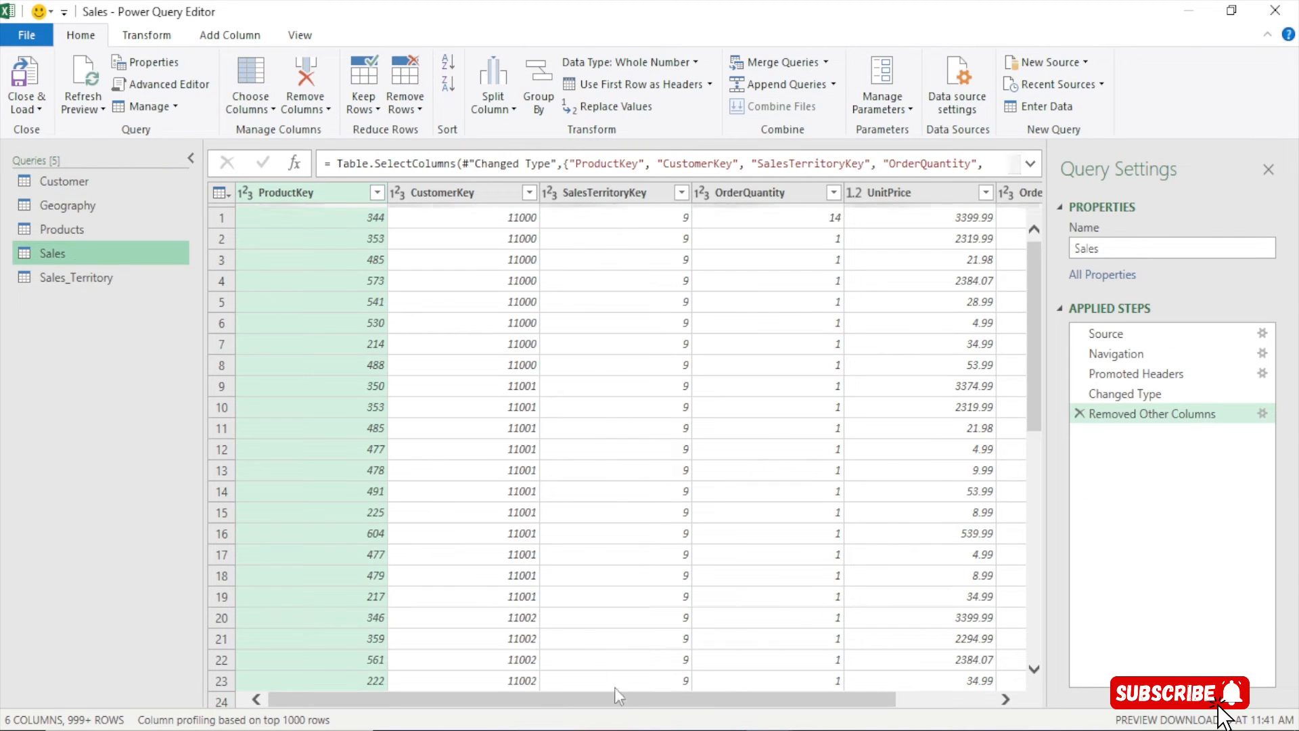
left_click_drag(630, 701, 779, 711)
left_click(628, 193)
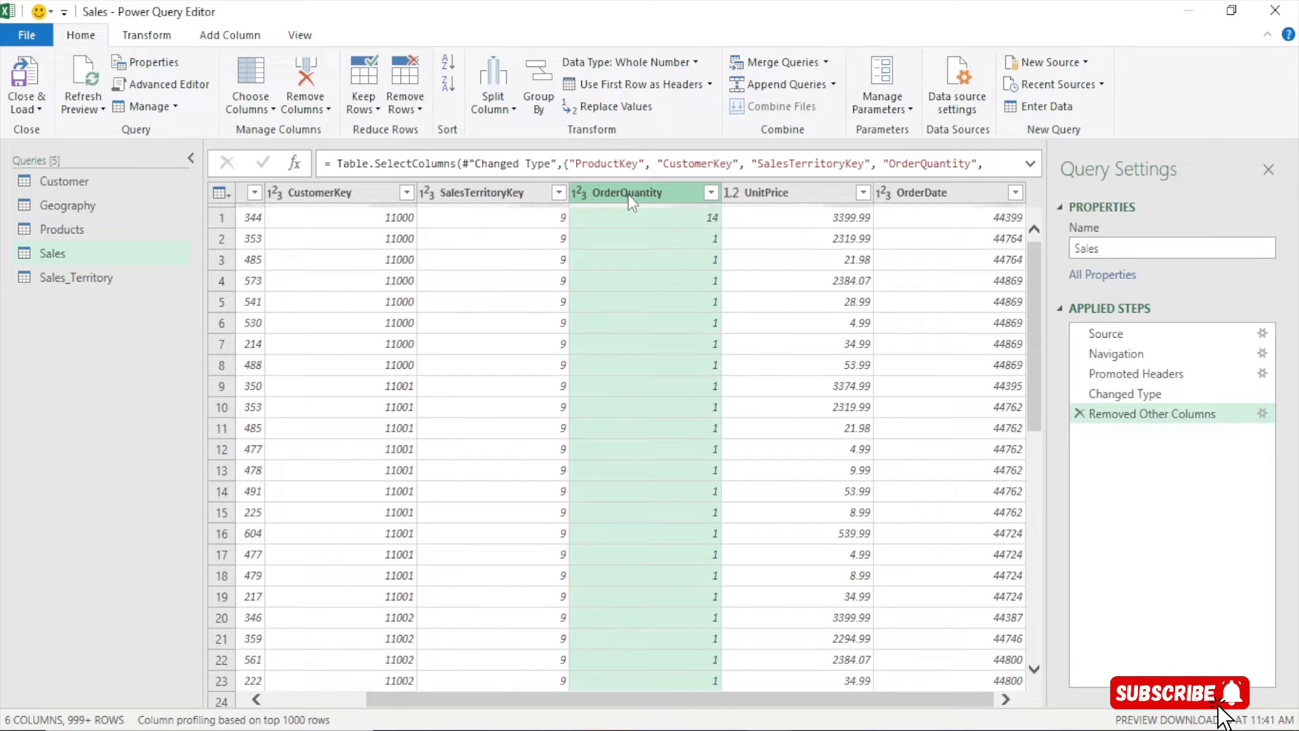
key("Right")
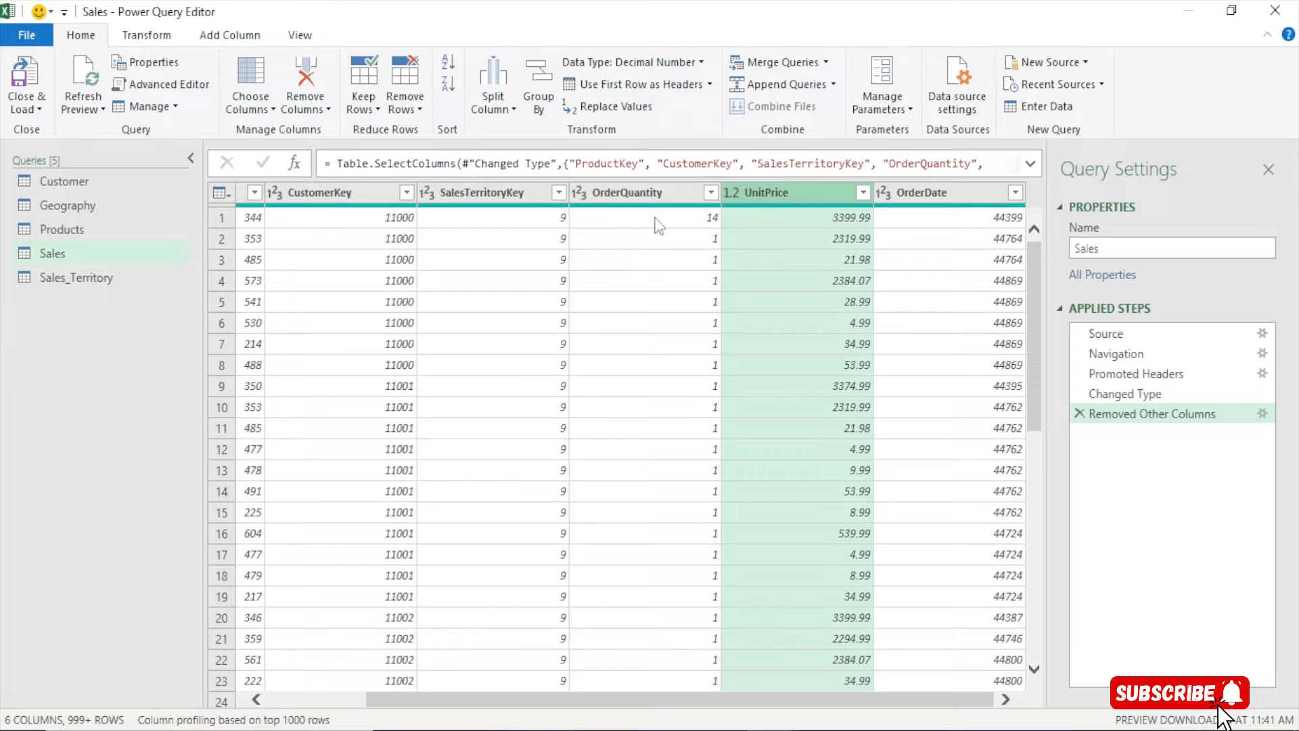
left_click(628, 192)
left_click(772, 198)
left_click(75, 229)
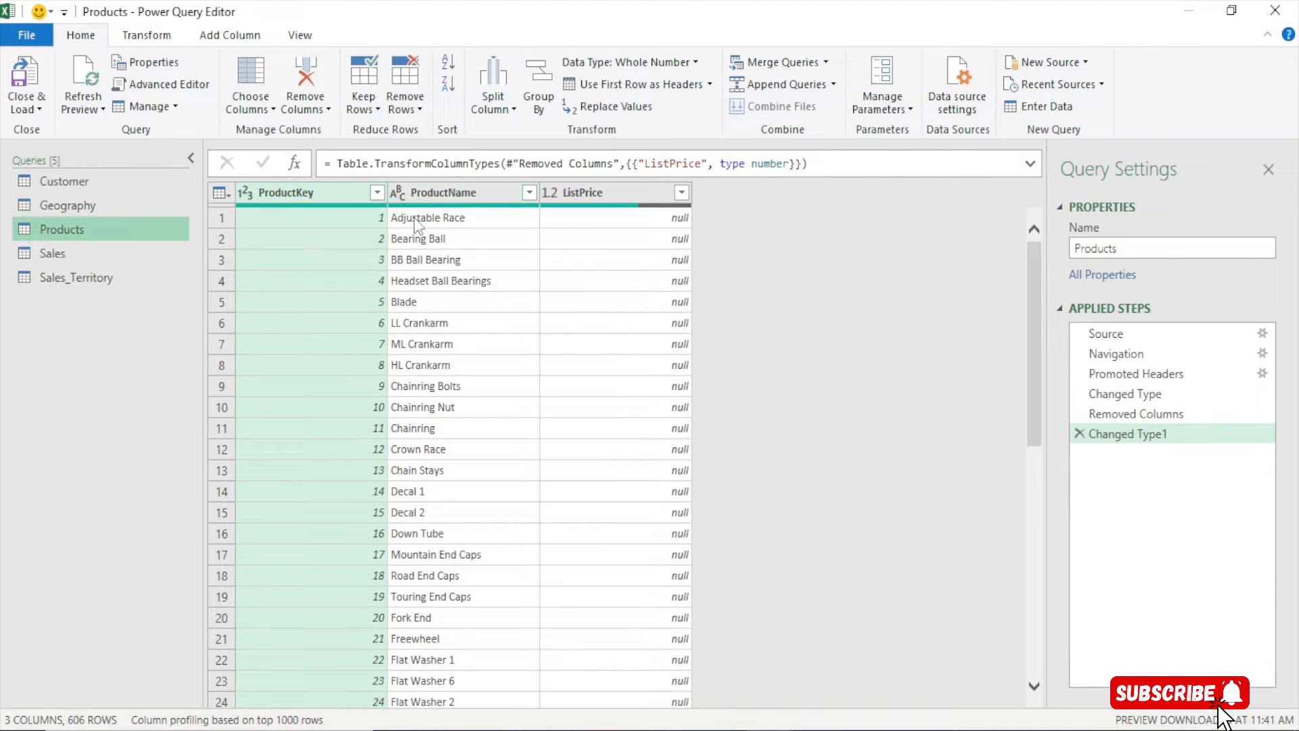
Inspect the Products ListPrice filter options and the ListPrice value in row 279
left_click(682, 193)
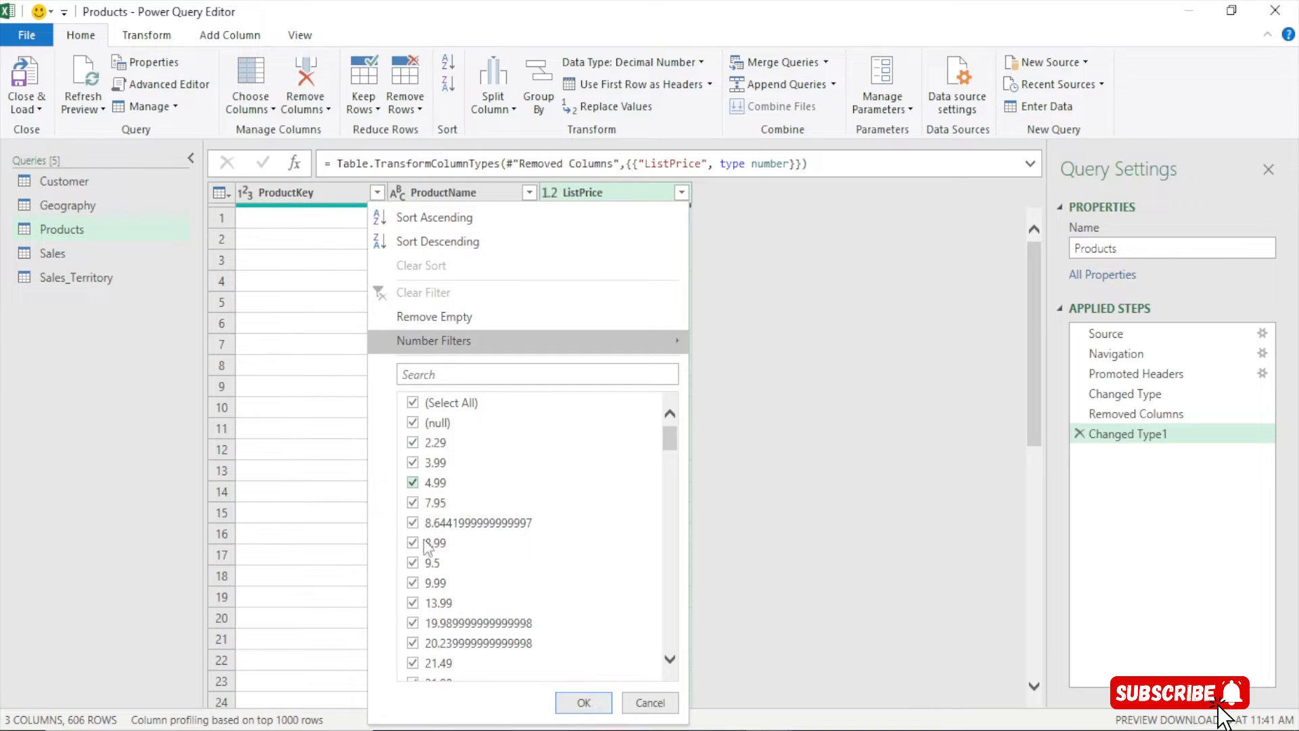
left_click(650, 702)
scroll(490, 406, "down", 20)
scroll(491, 405, "down", 20)
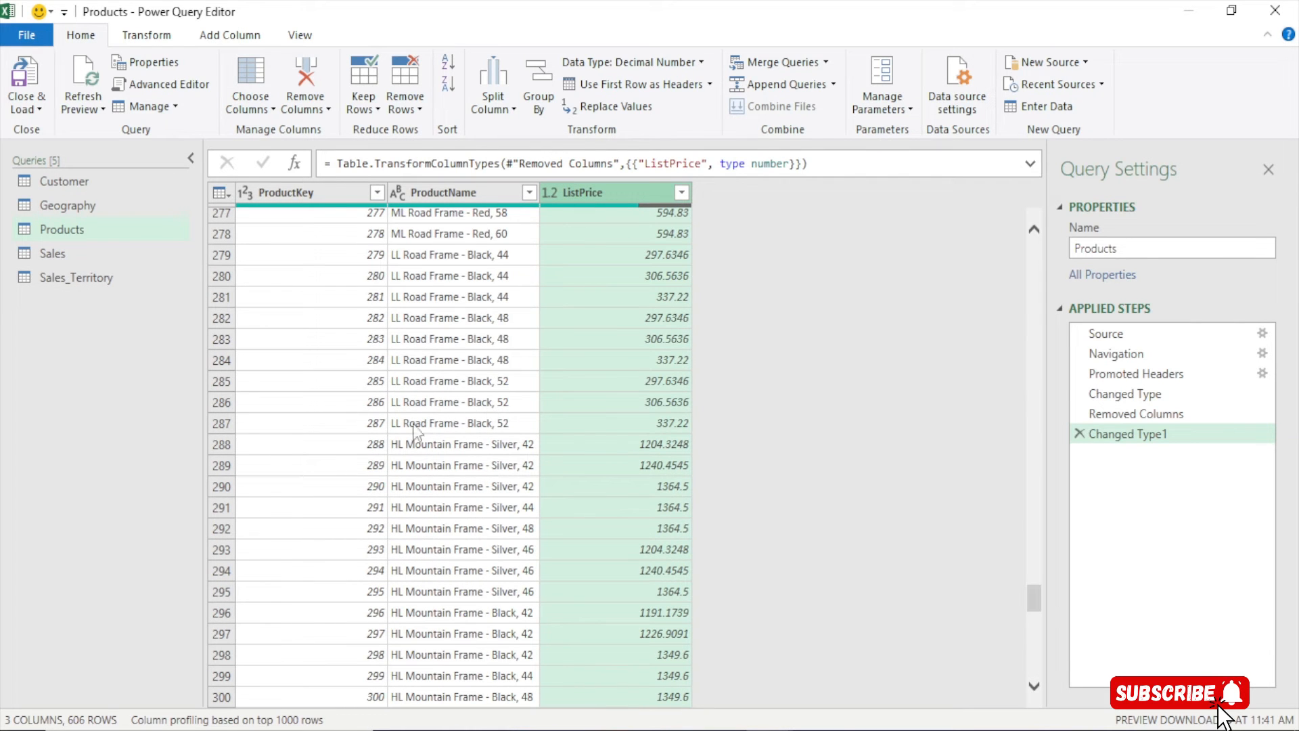
left_click(404, 261)
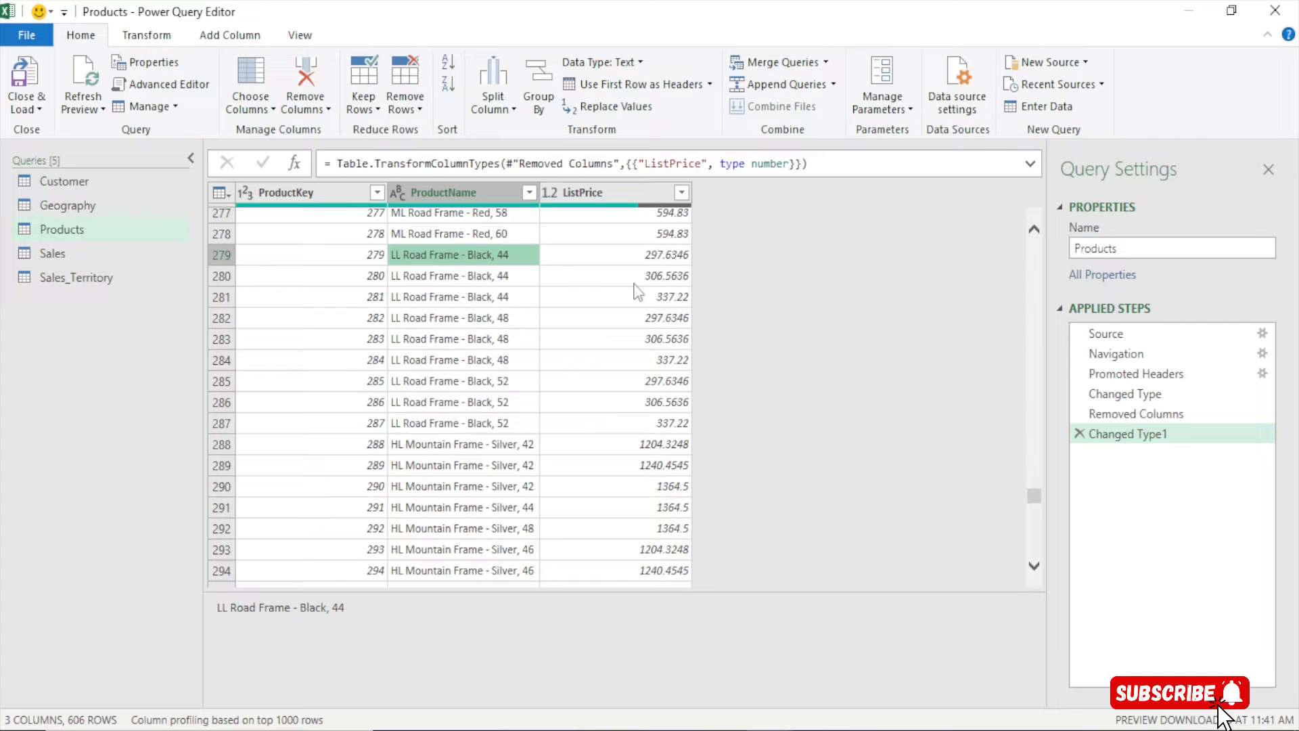
left_click(680, 254)
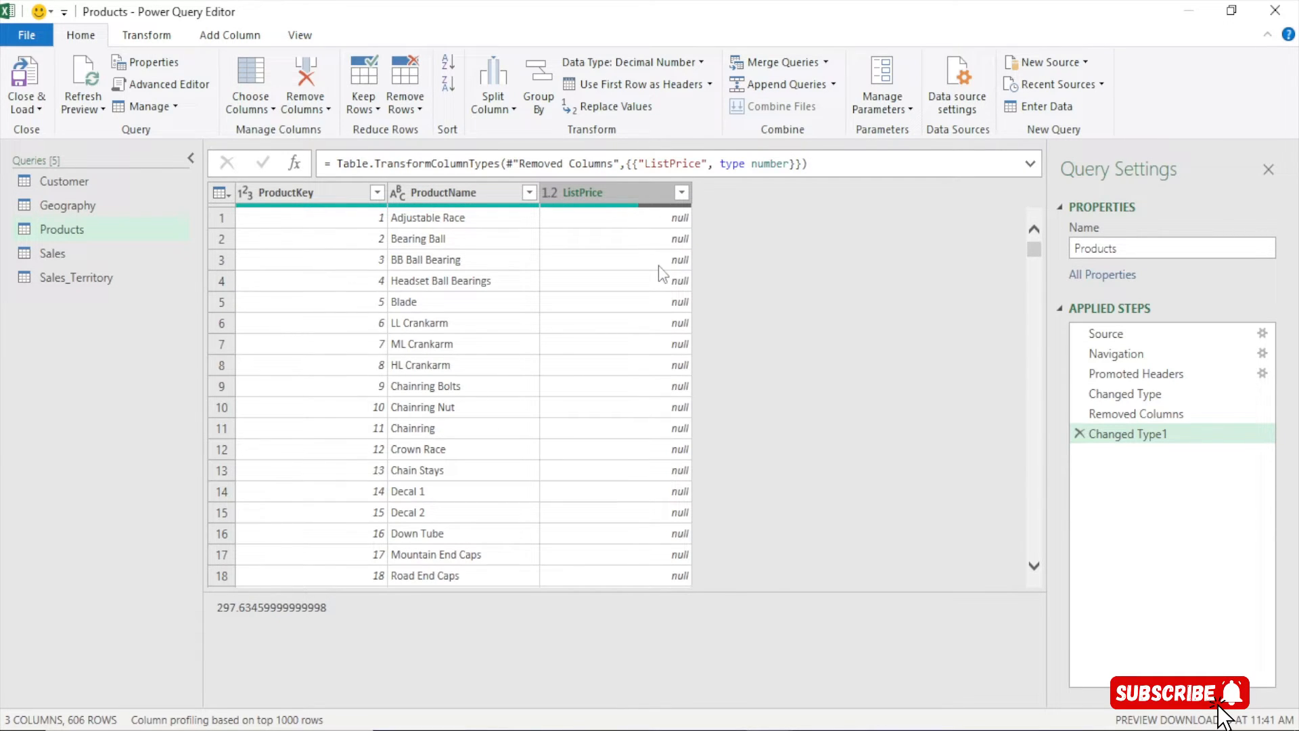
Filter ProductName down to only ML Mountain Front Wheel, then go to Sales_Territory
left_click(529, 192)
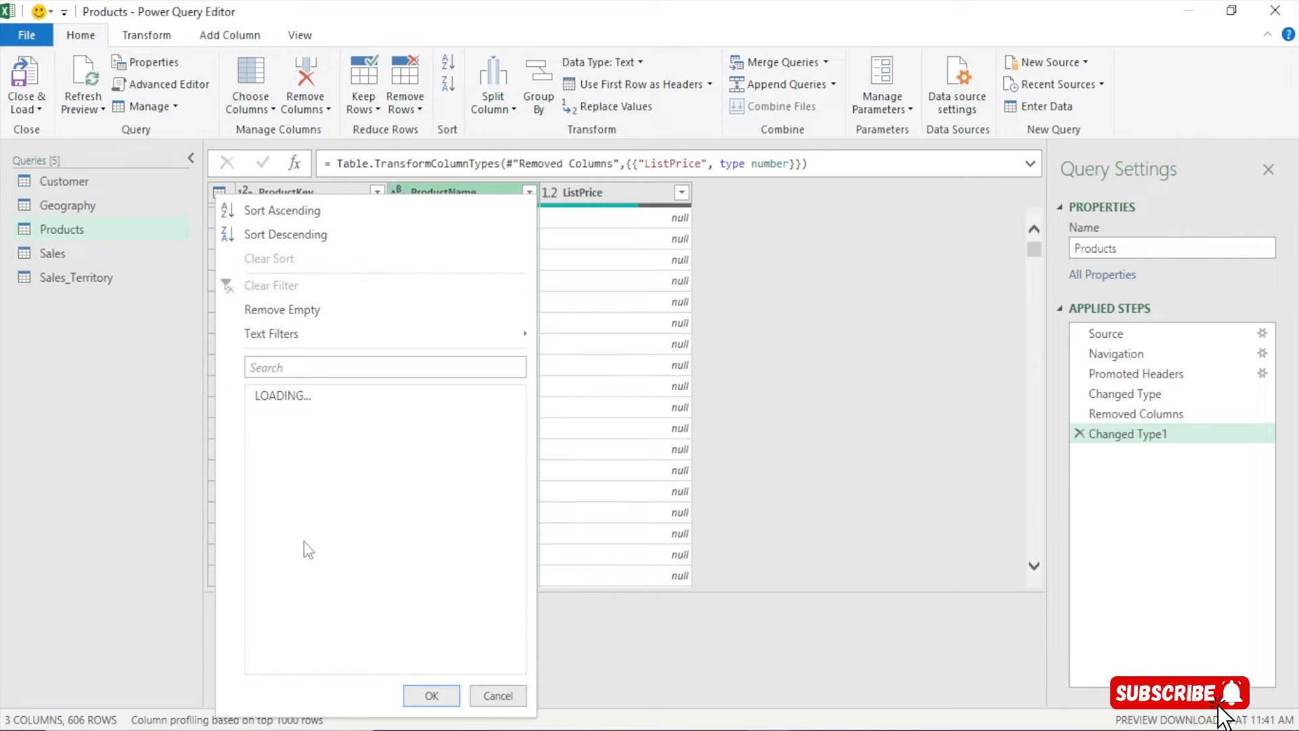
left_click(527, 193)
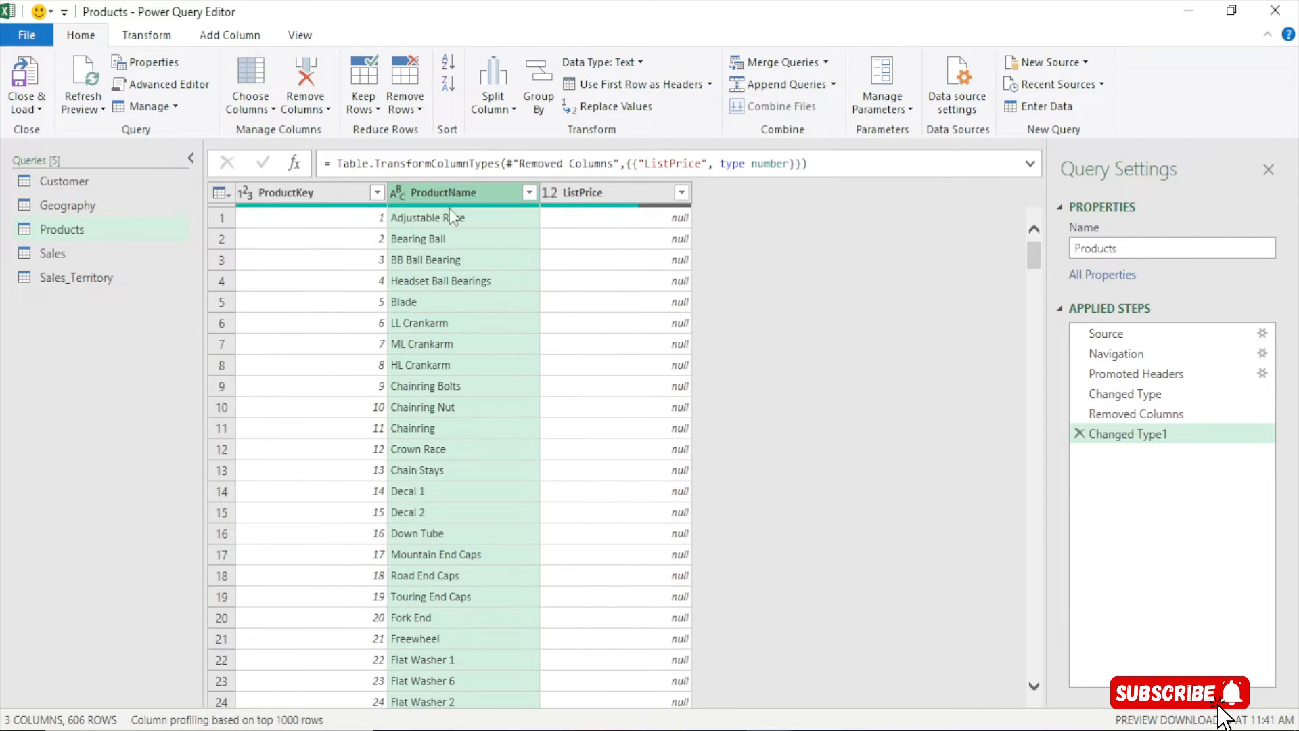
left_click(528, 193)
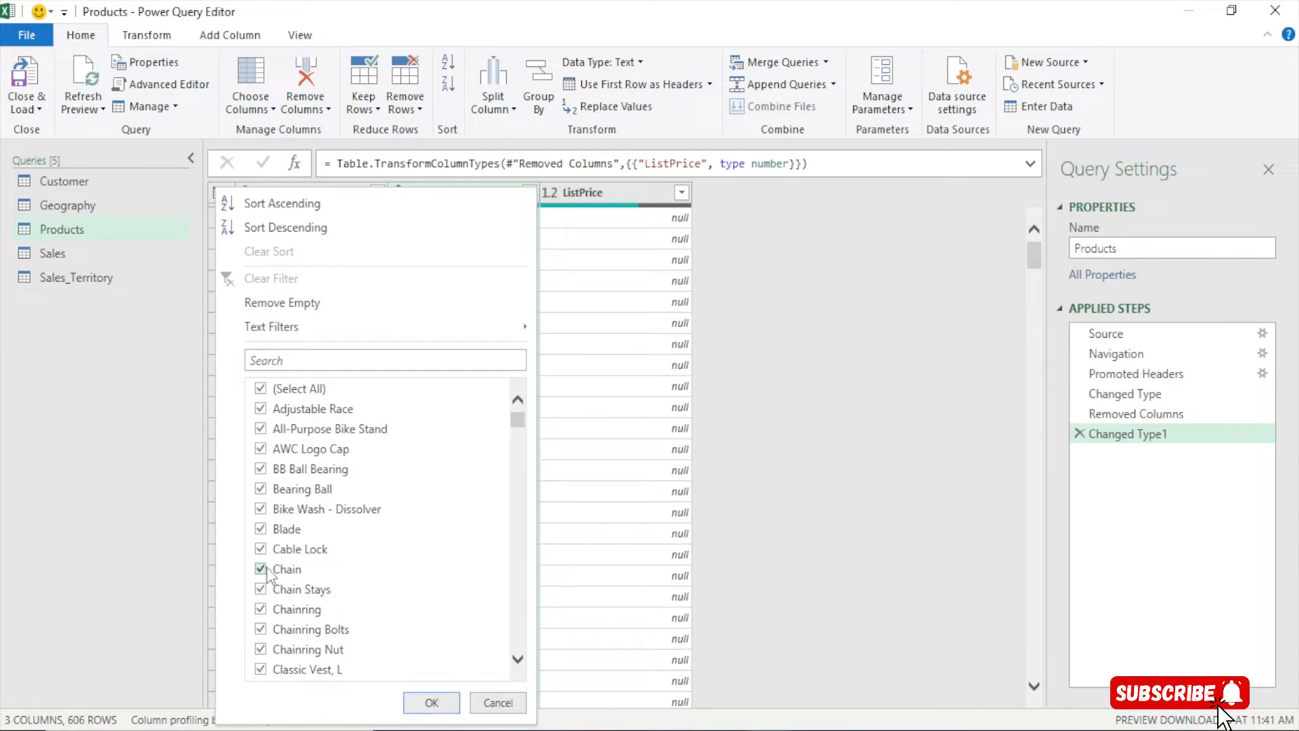
left_click_drag(518, 420, 517, 597)
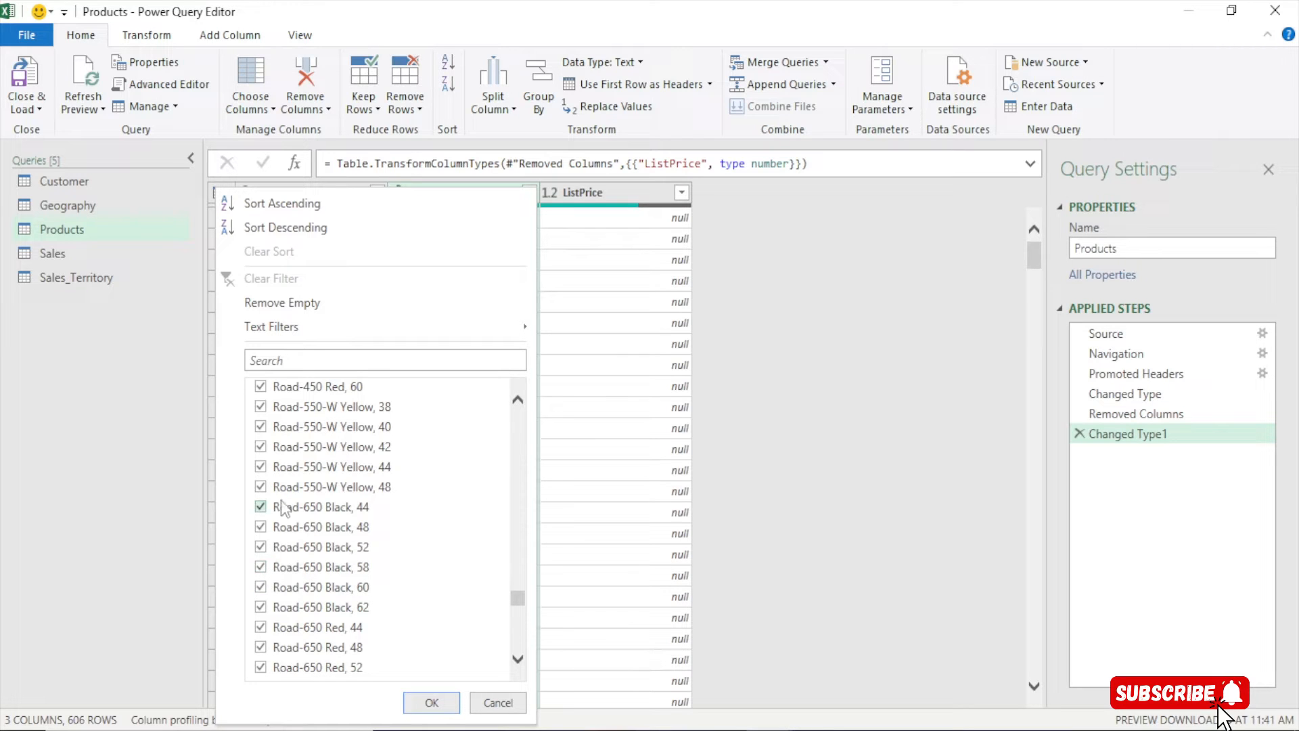
scroll(339, 511, "up", 20)
left_click(302, 391)
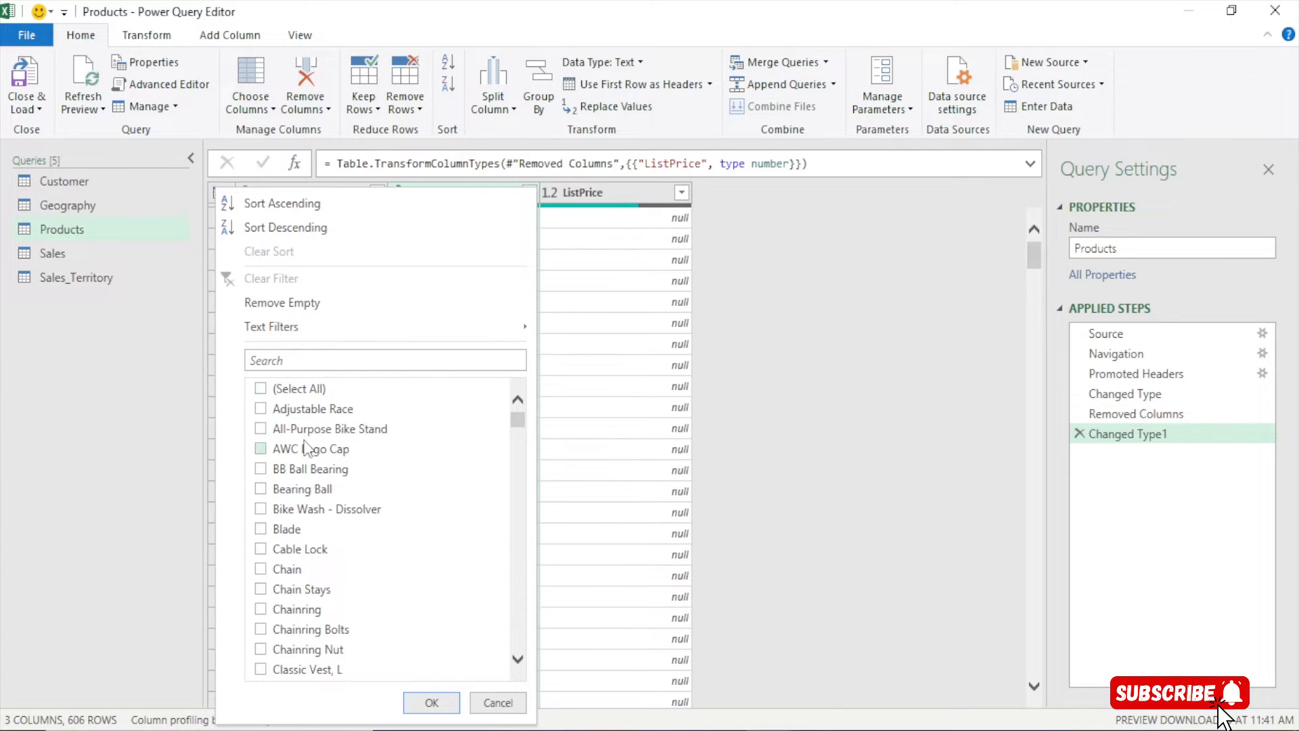
scroll(306, 448, "down", 18)
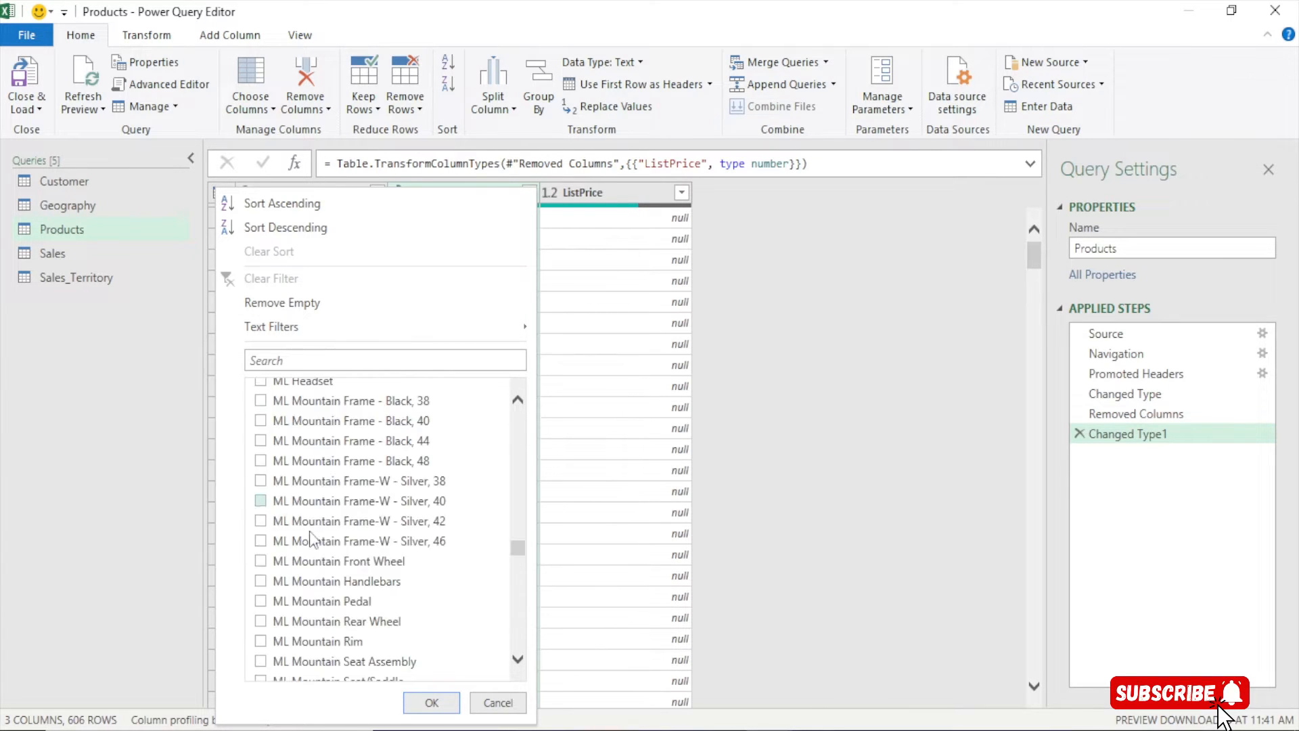
left_click(262, 562)
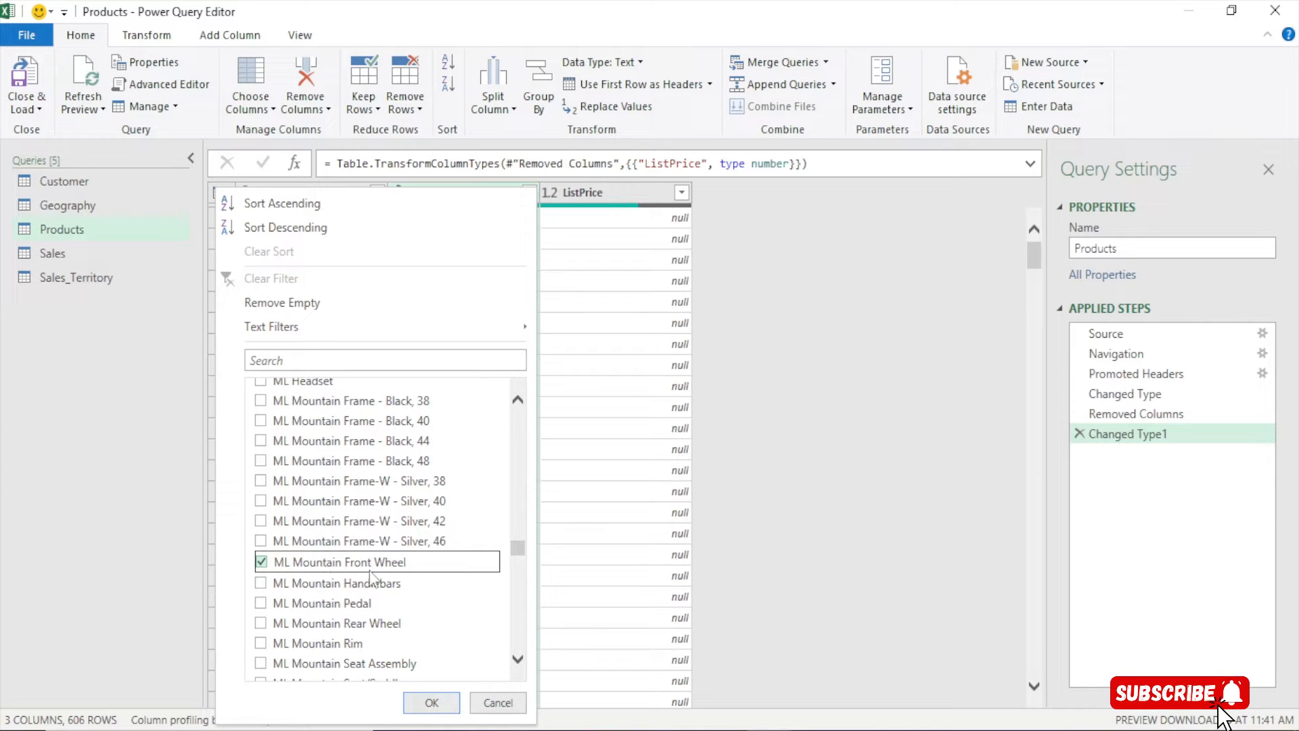
left_click(431, 702)
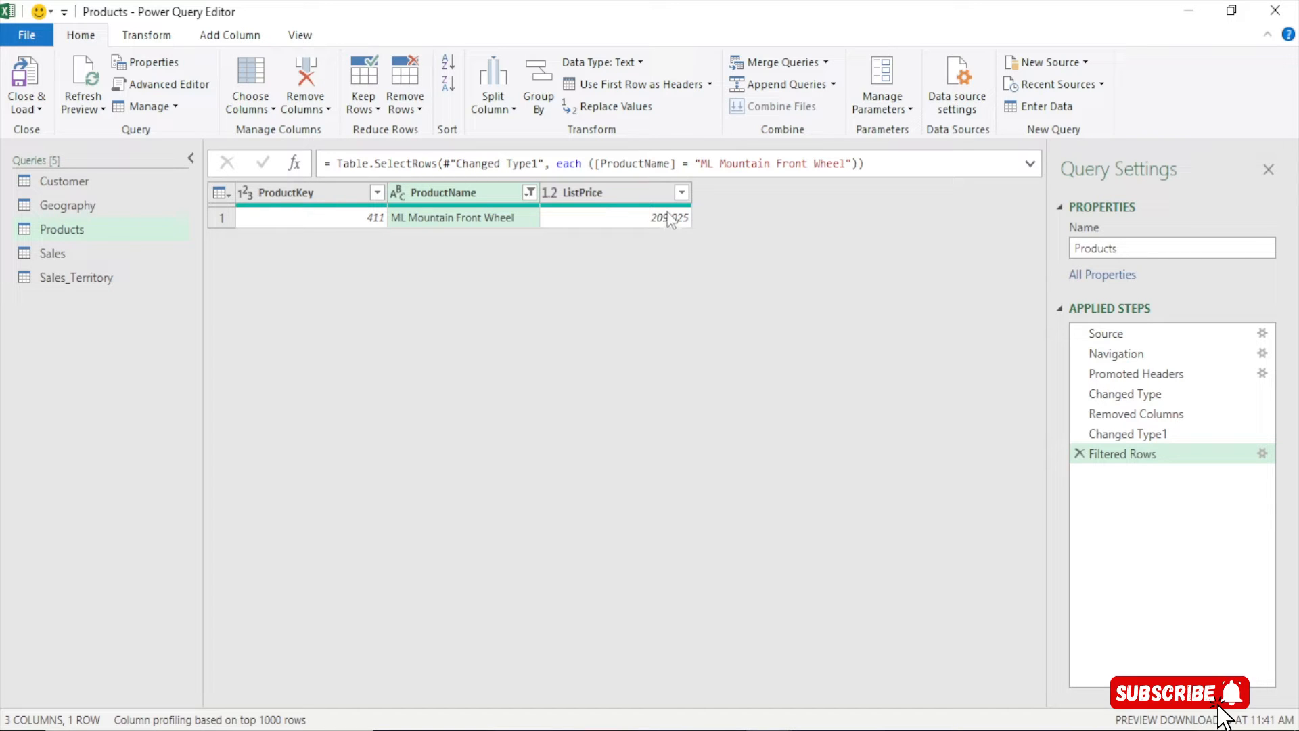
left_click(91, 274)
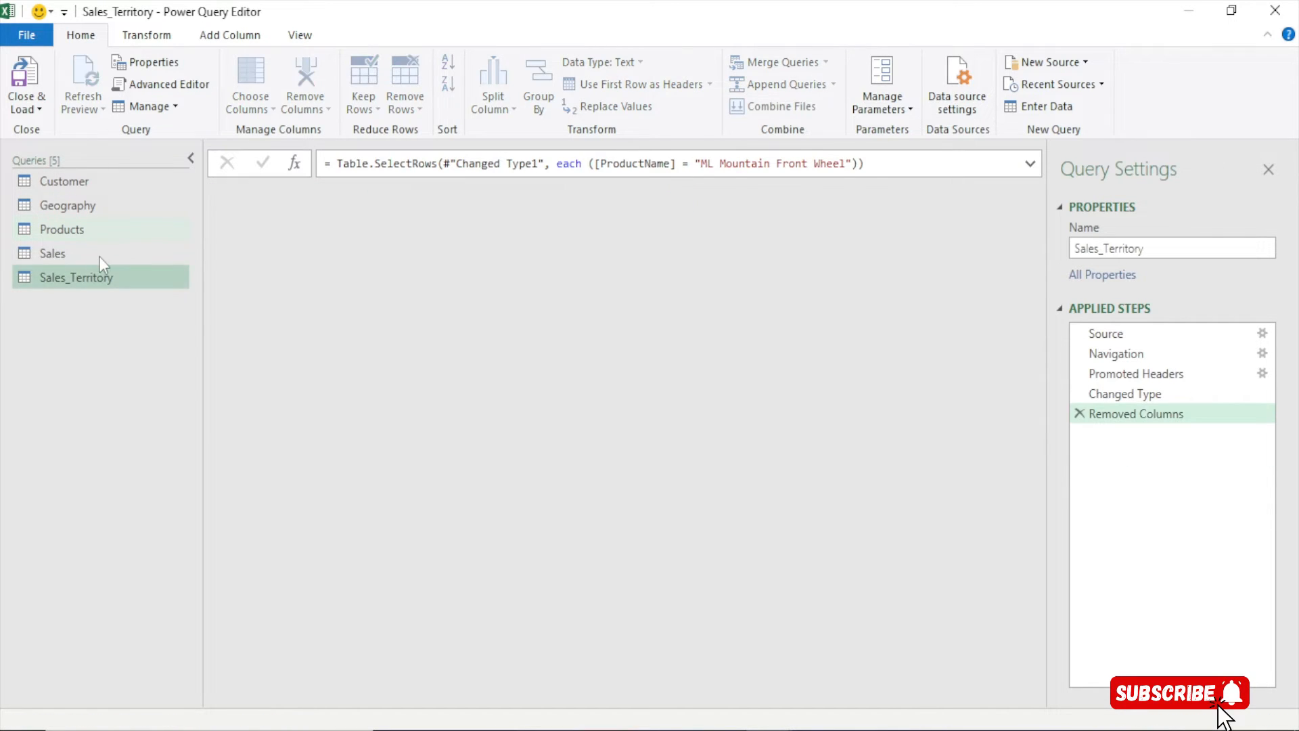
left_click(119, 256)
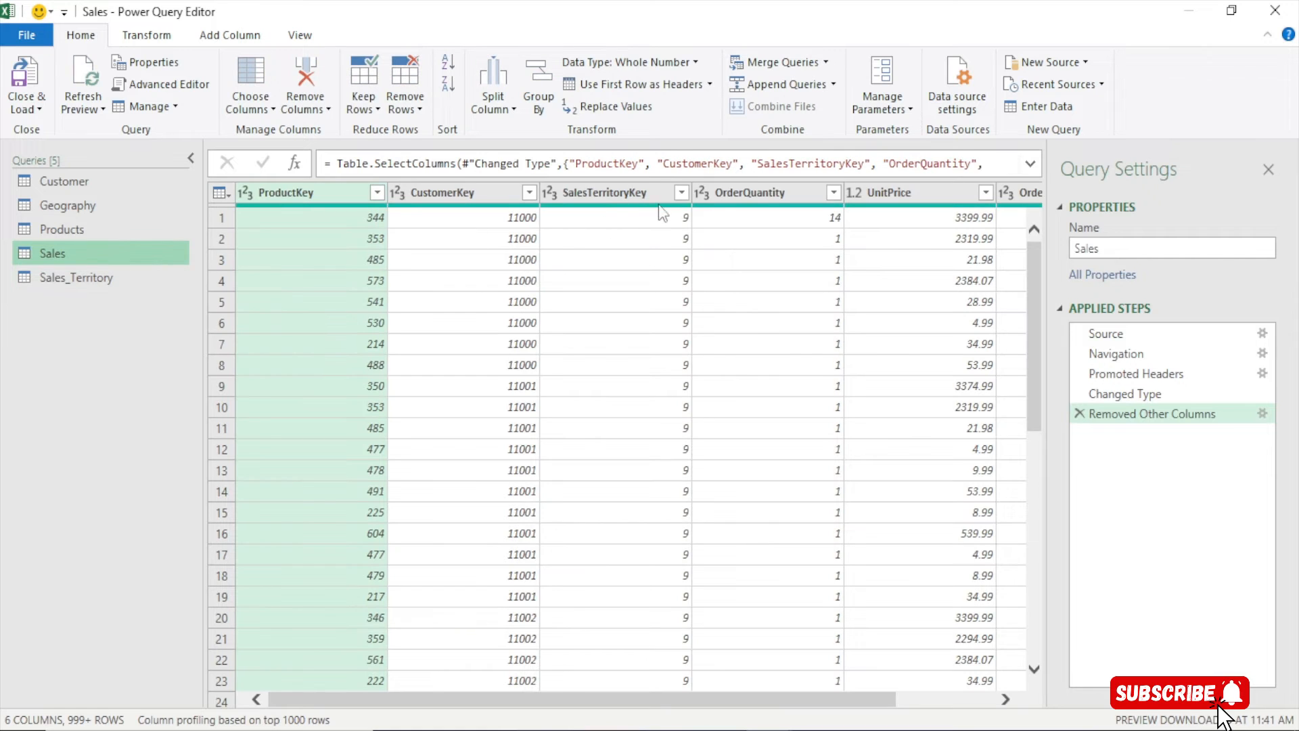
left_click(818, 697)
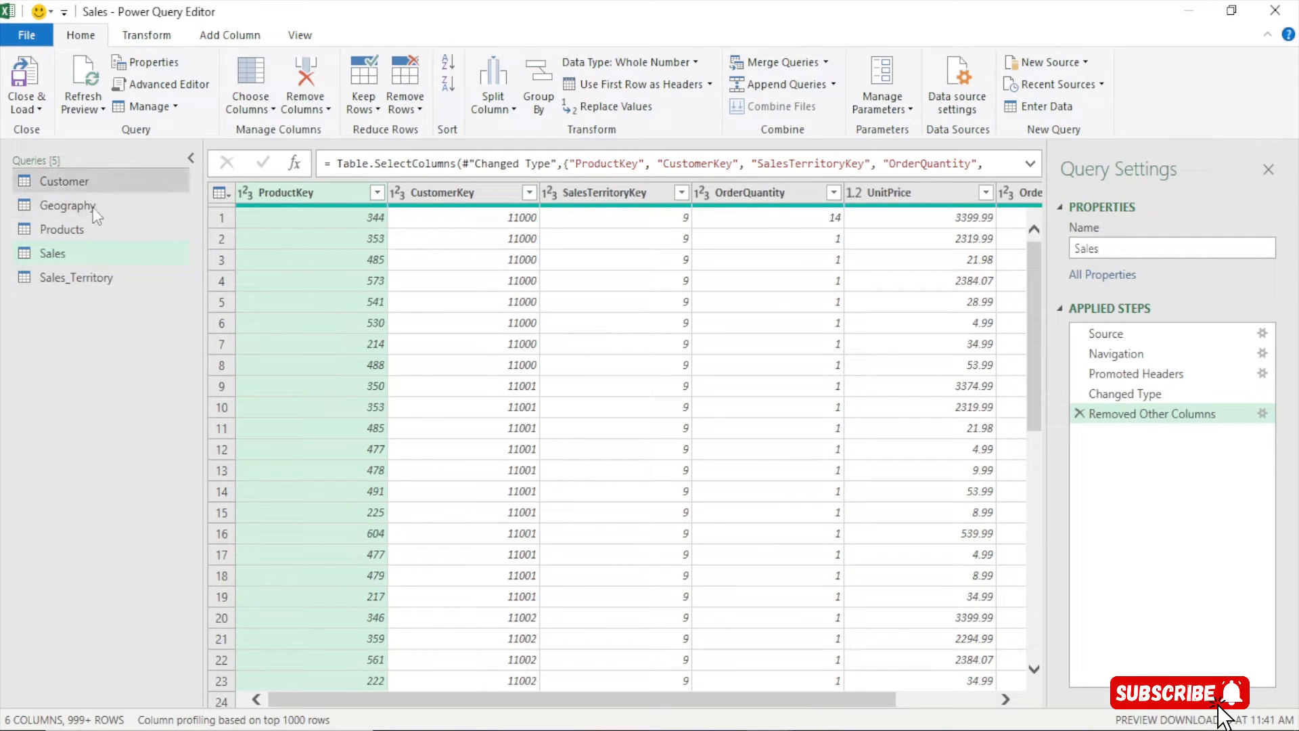
left_click(88, 227)
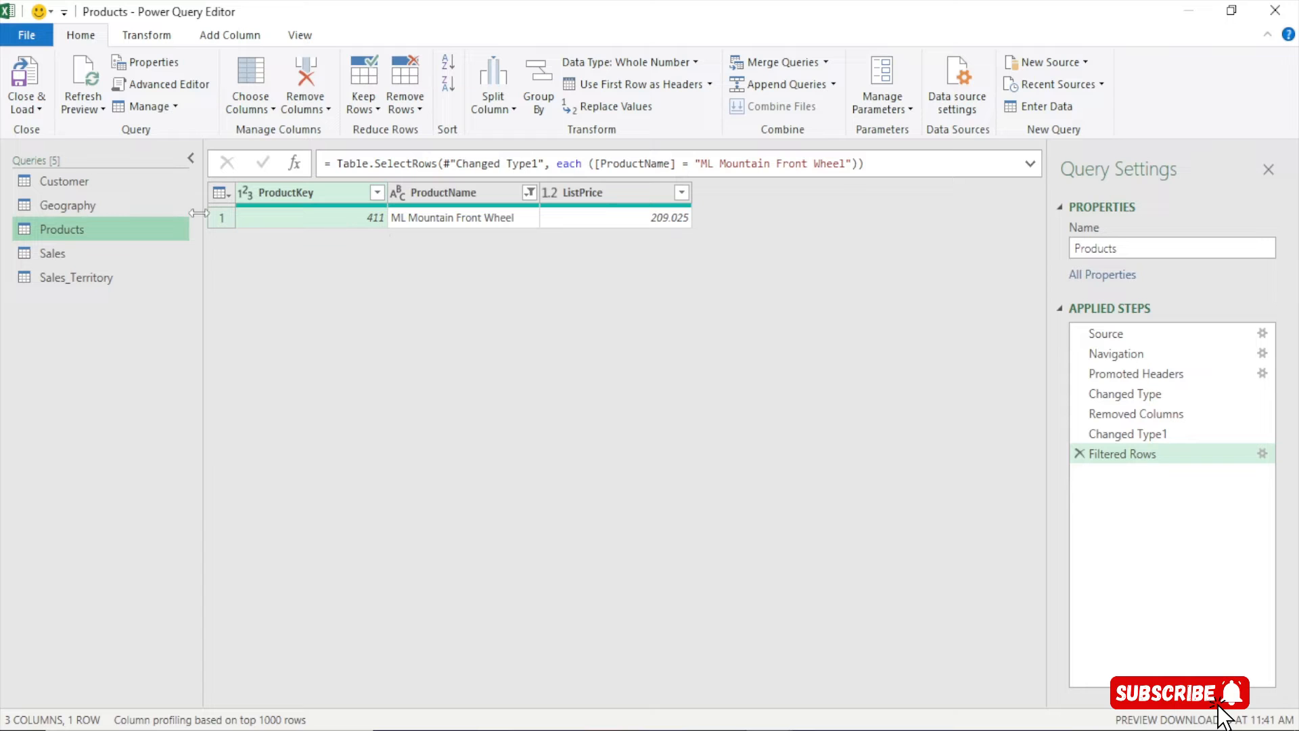
left_click(83, 254)
left_click(377, 193)
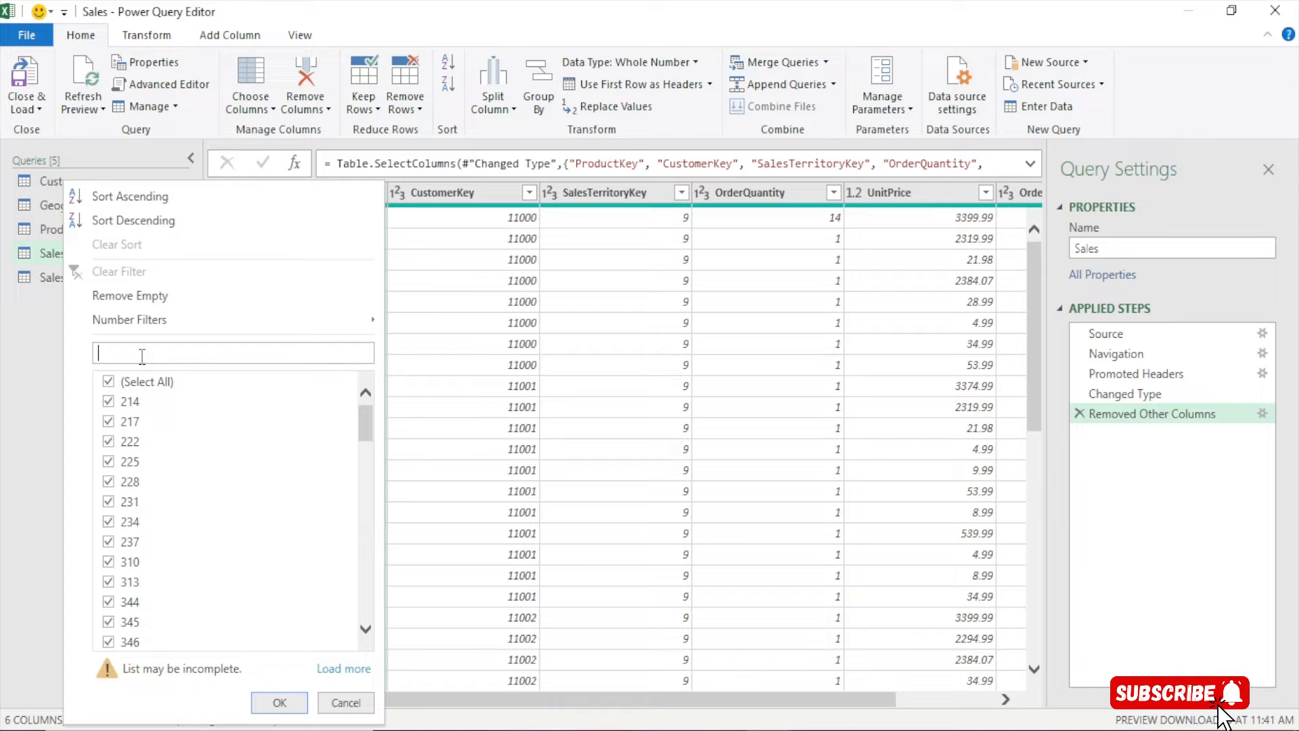
type("411")
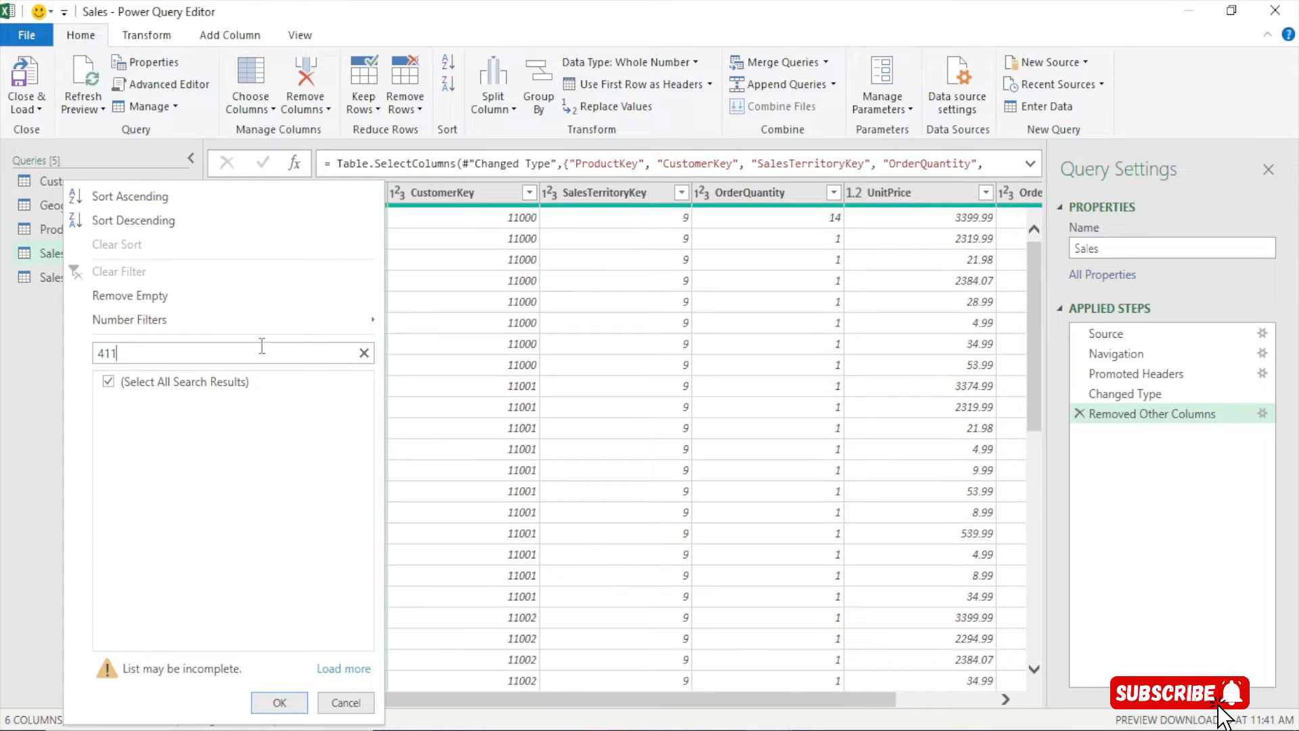
left_click(364, 353)
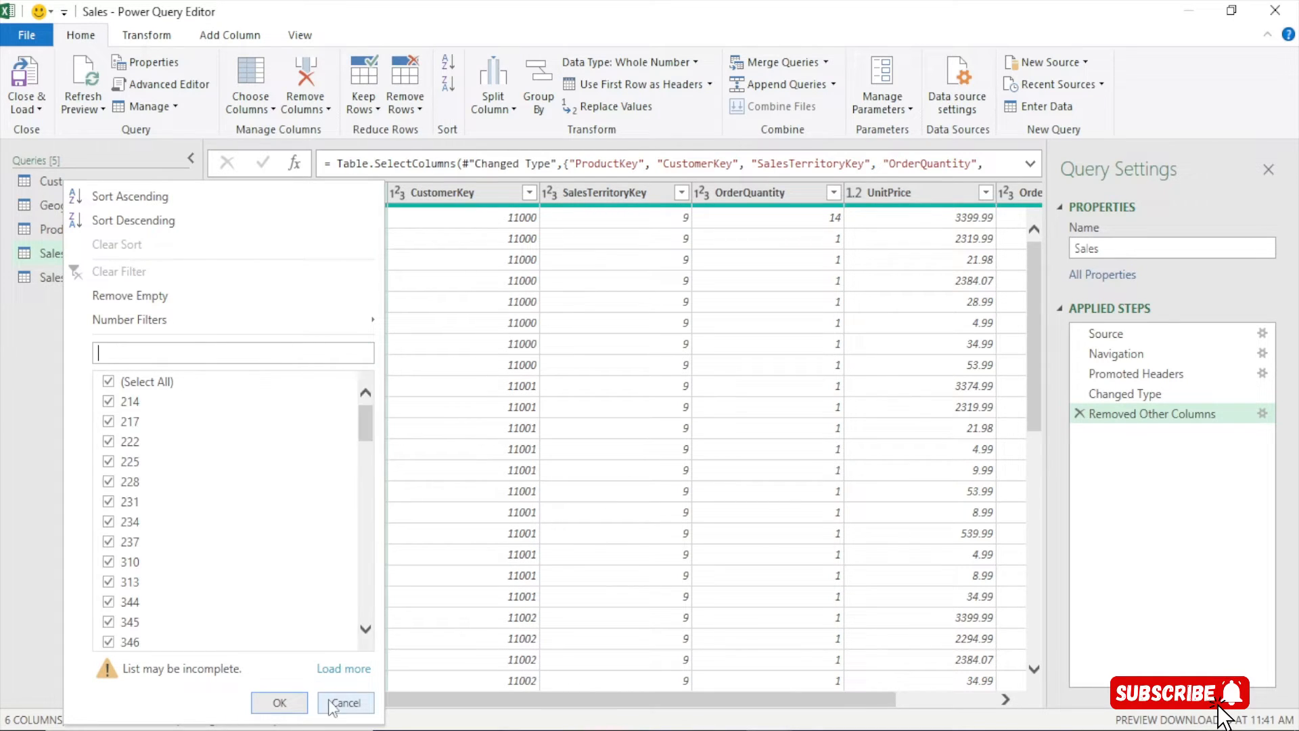
scroll(169, 534, "down", 10)
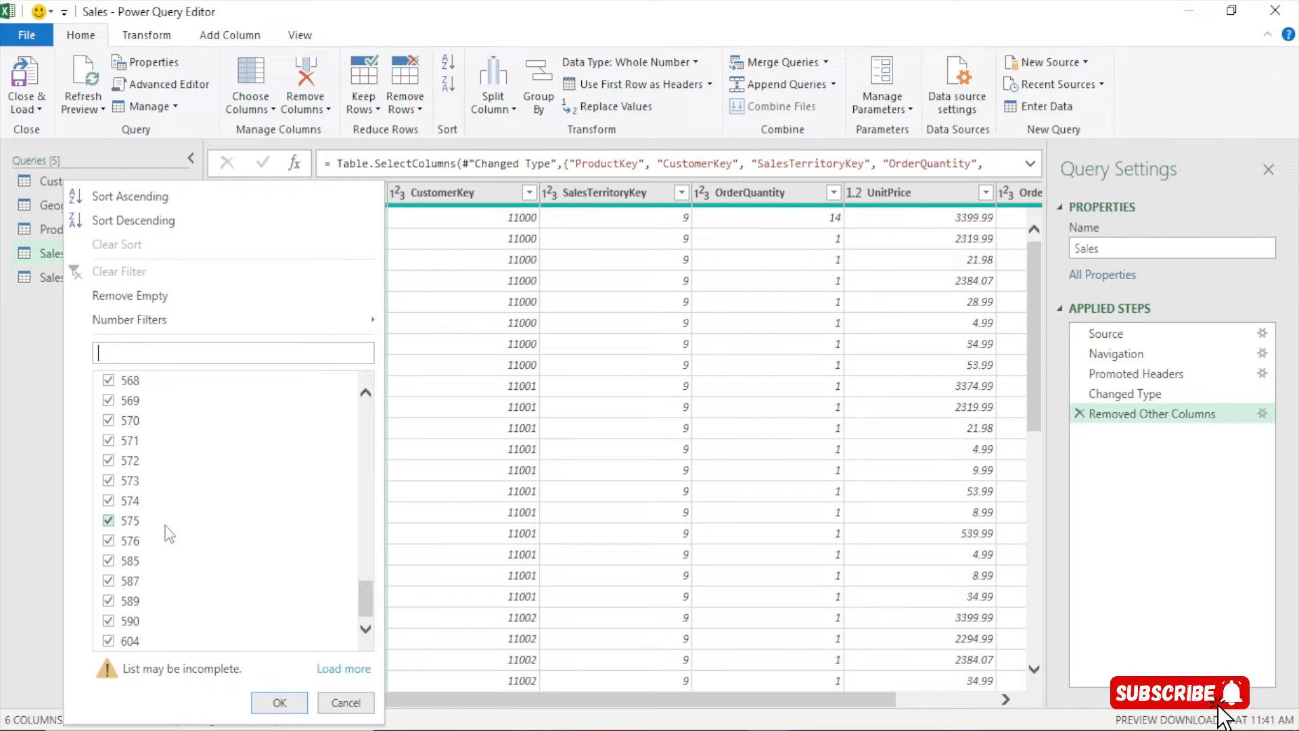
left_click_drag(368, 598, 366, 483)
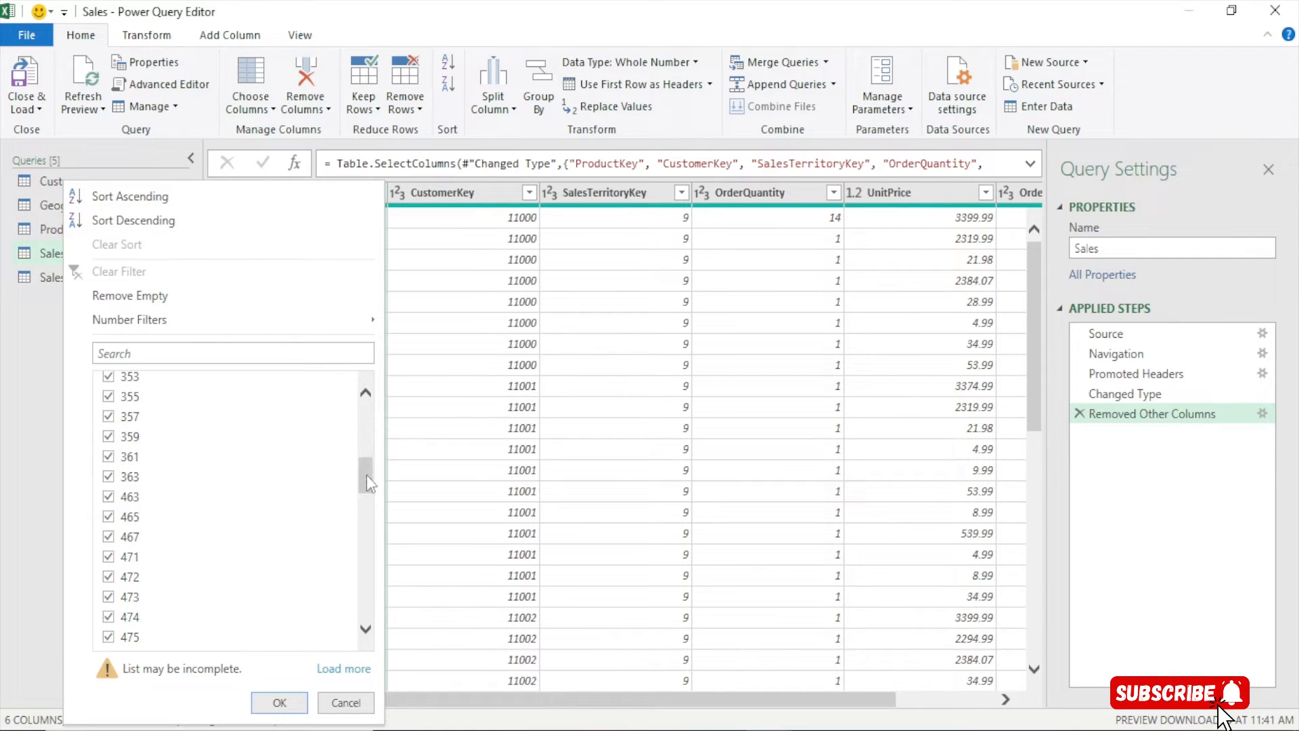
left_click(345, 705)
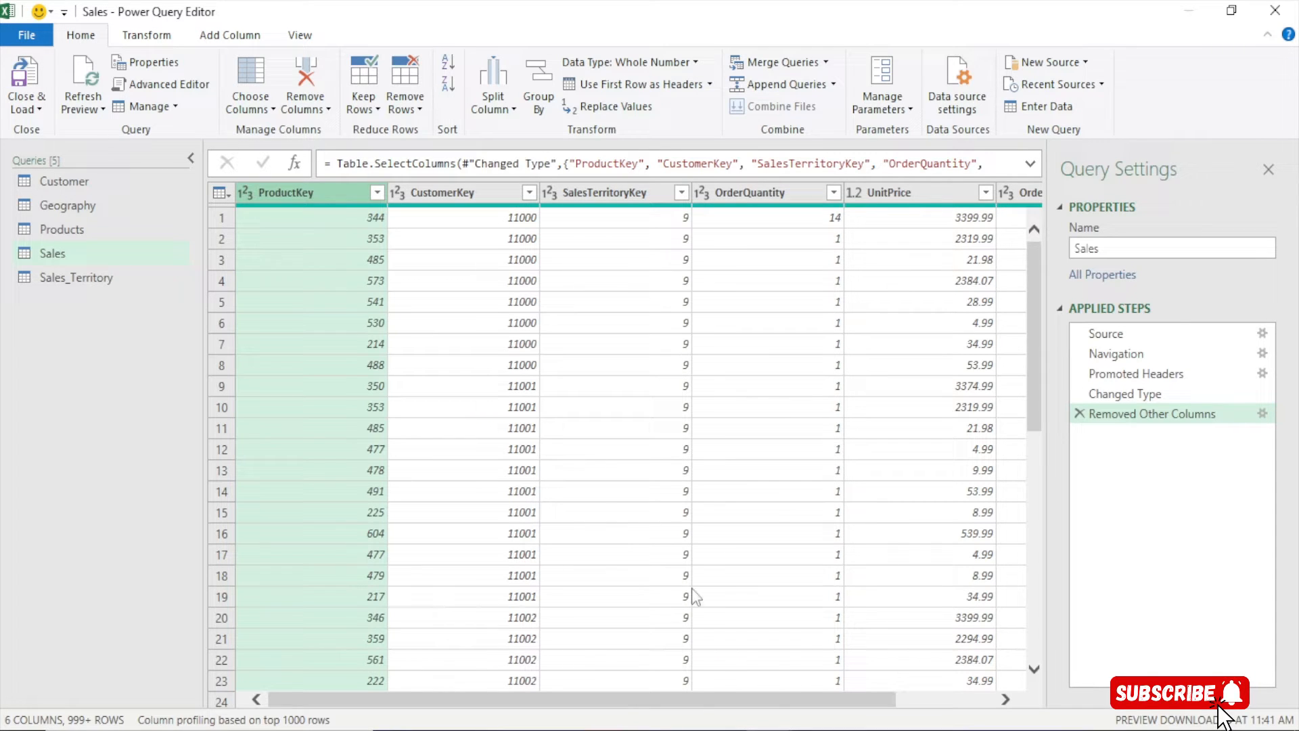
left_click_drag(693, 692, 872, 693)
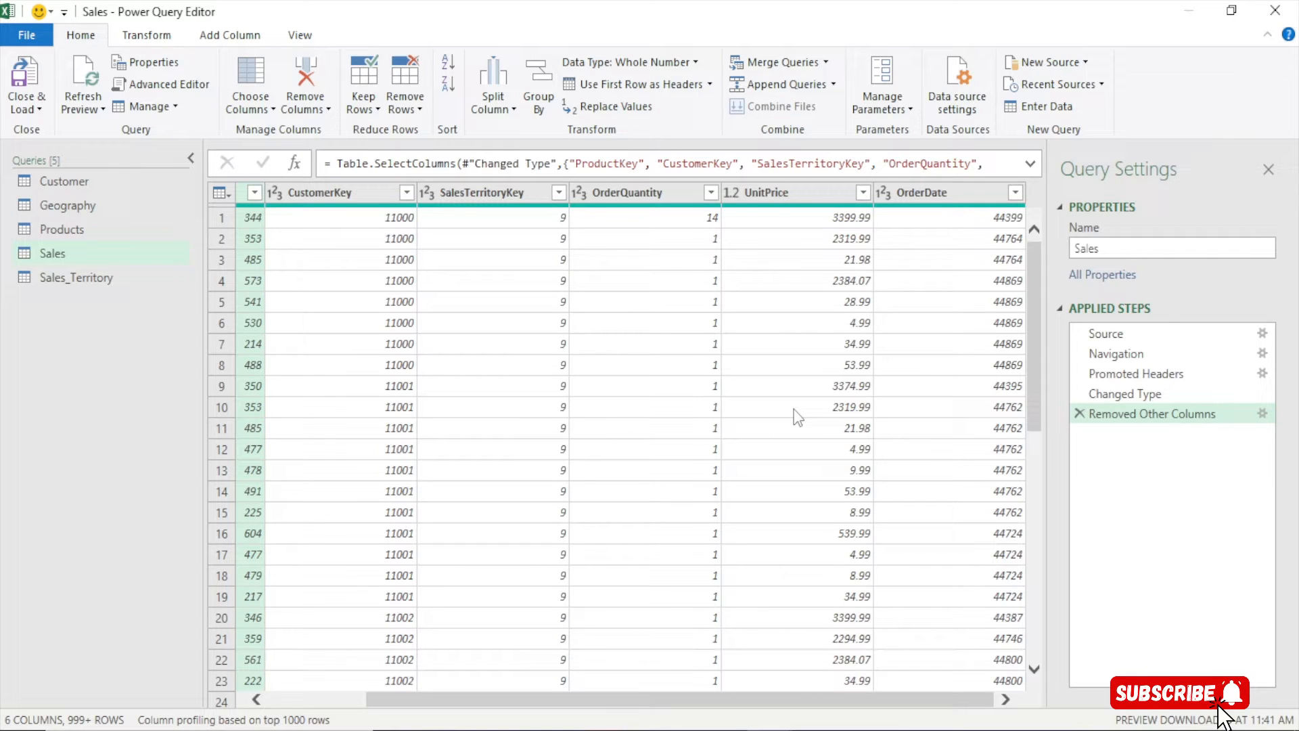
left_click(74, 233)
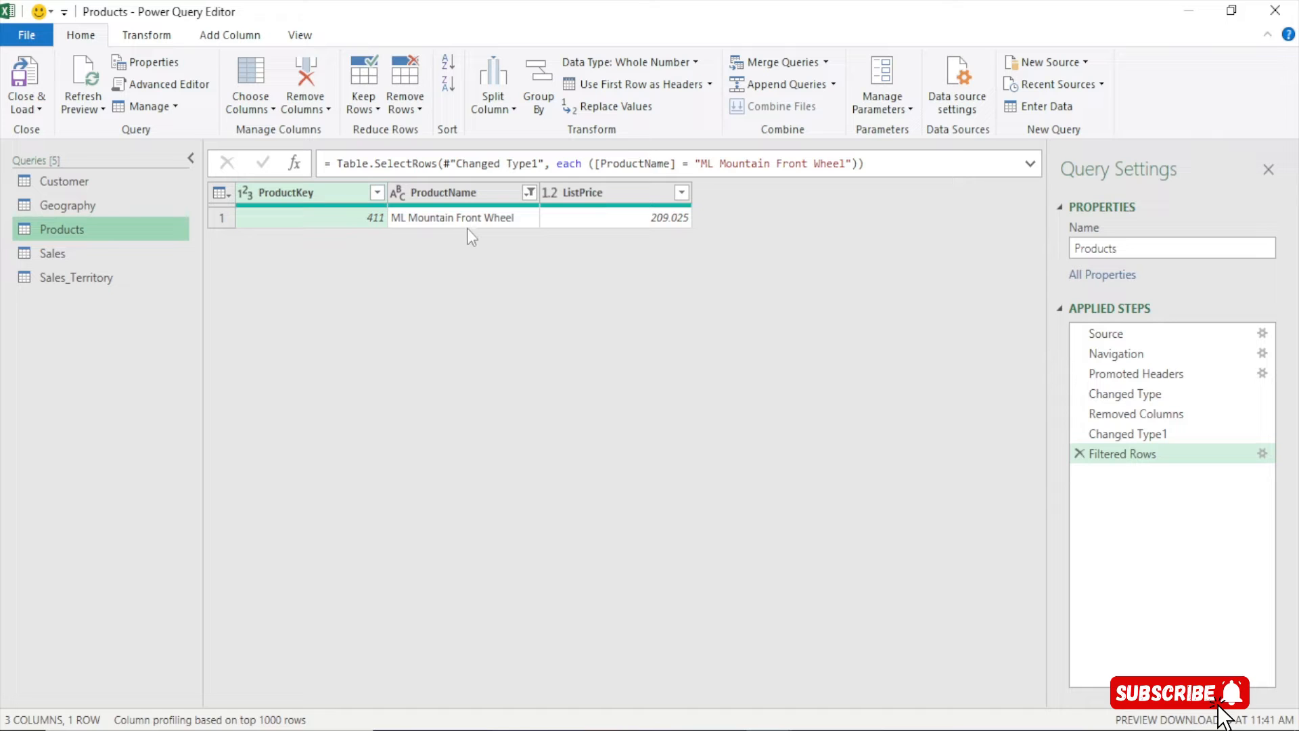
left_click(65, 258)
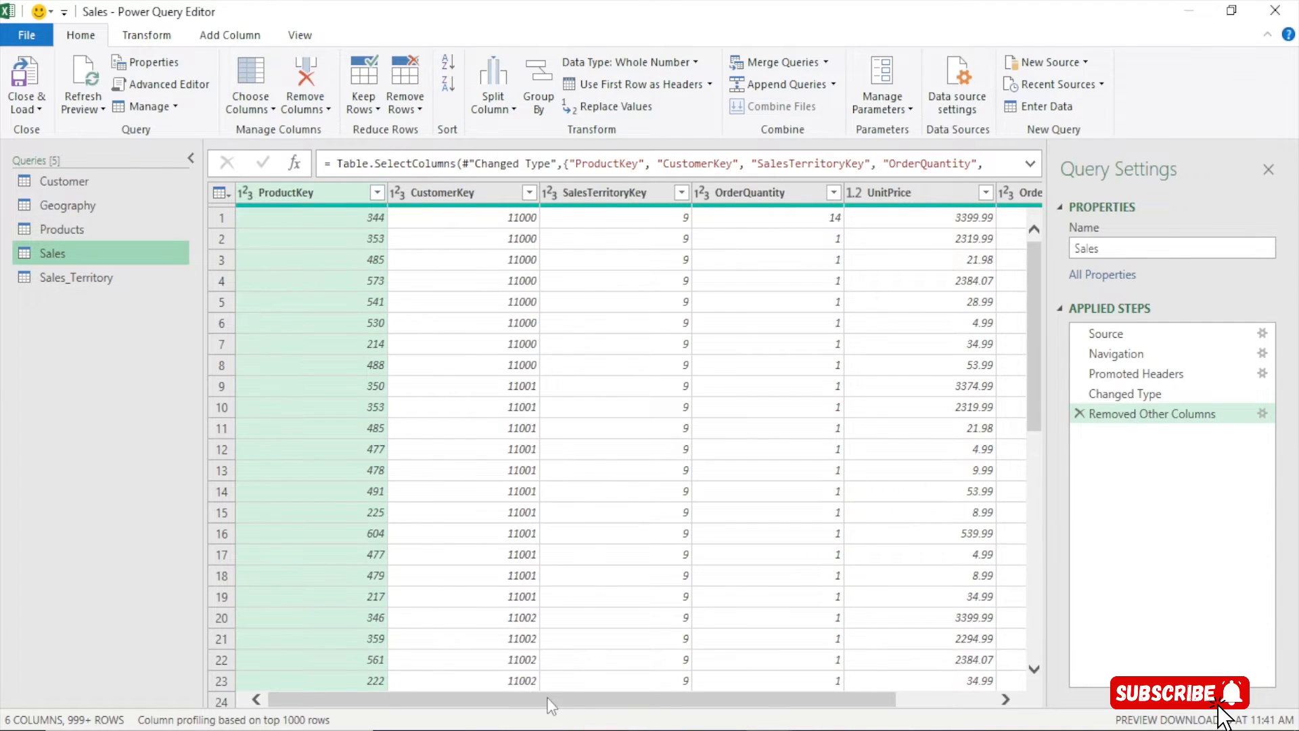
left_click_drag(551, 699, 648, 699)
Clear the Products ProductName filter with (Select All) so all 606 rows return
left_click(74, 230)
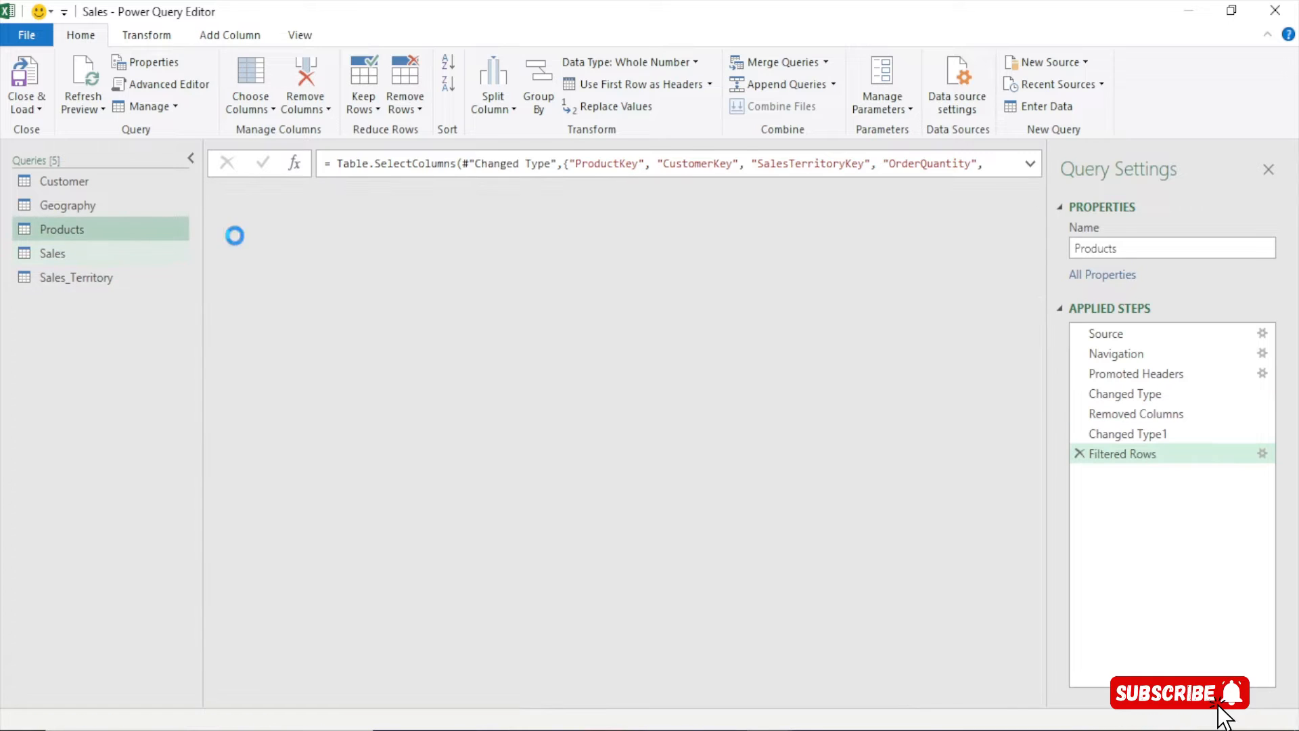
left_click(530, 192)
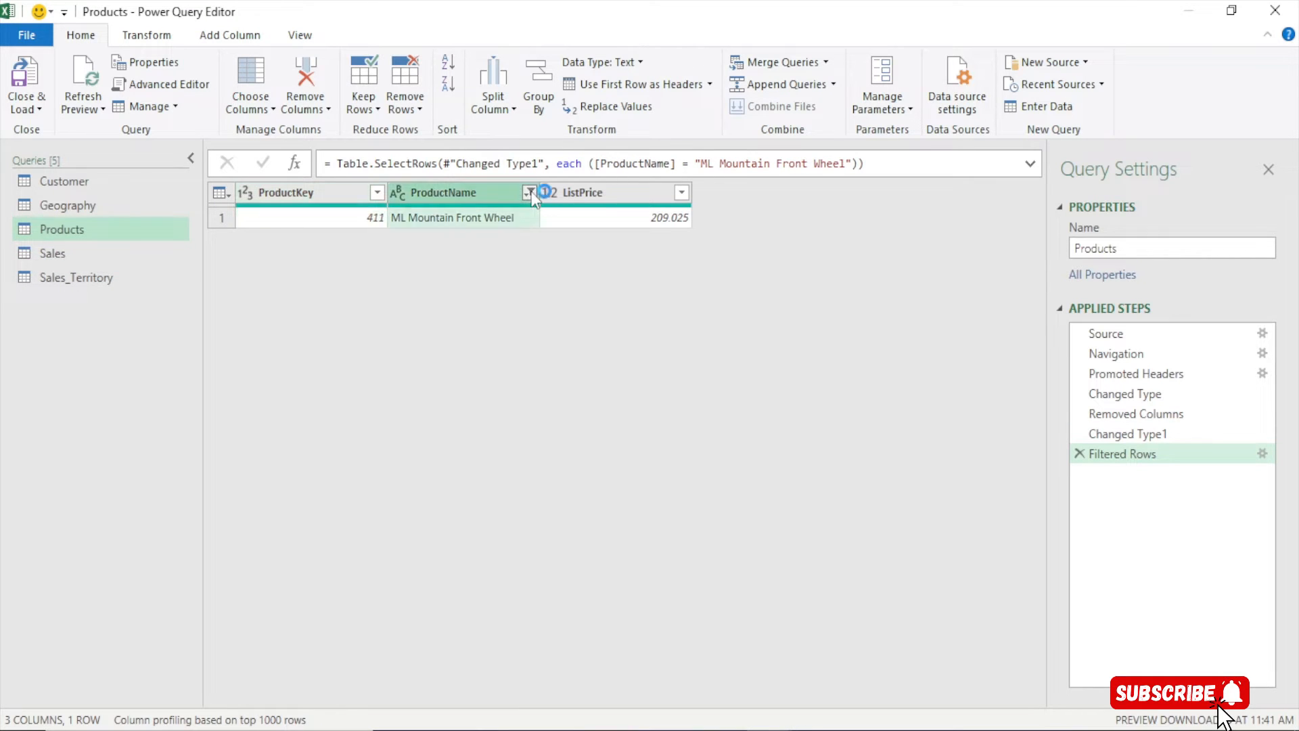
left_click(308, 403)
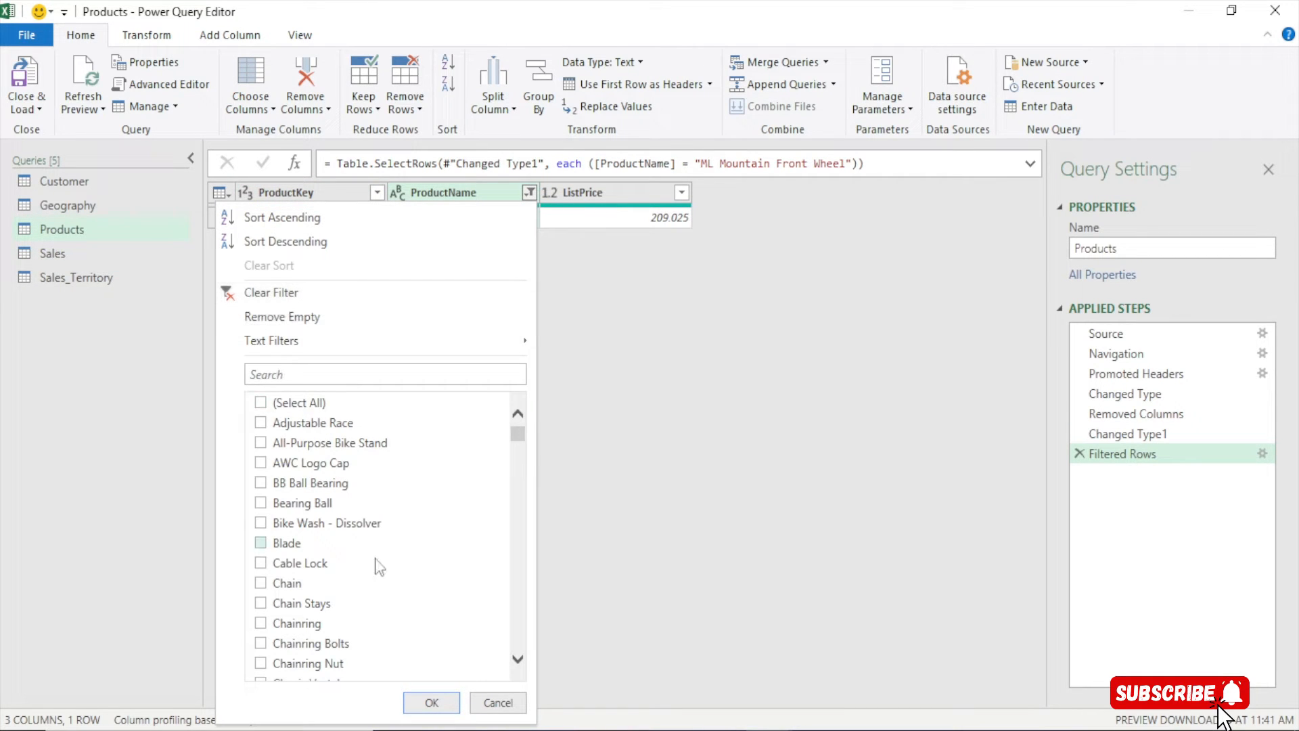
left_click(447, 704)
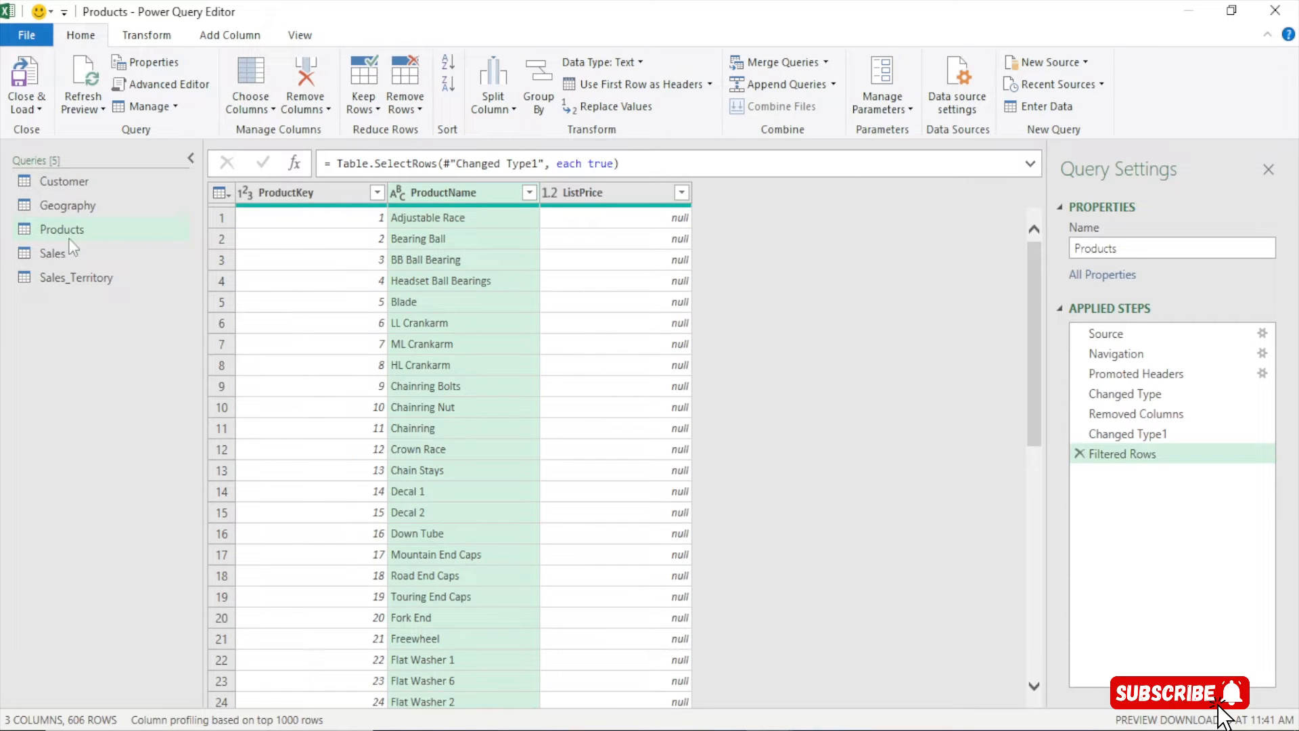
Review the Sales OrderQuantity and Products ListPrice columns, ending on the Products query
left_click(71, 246)
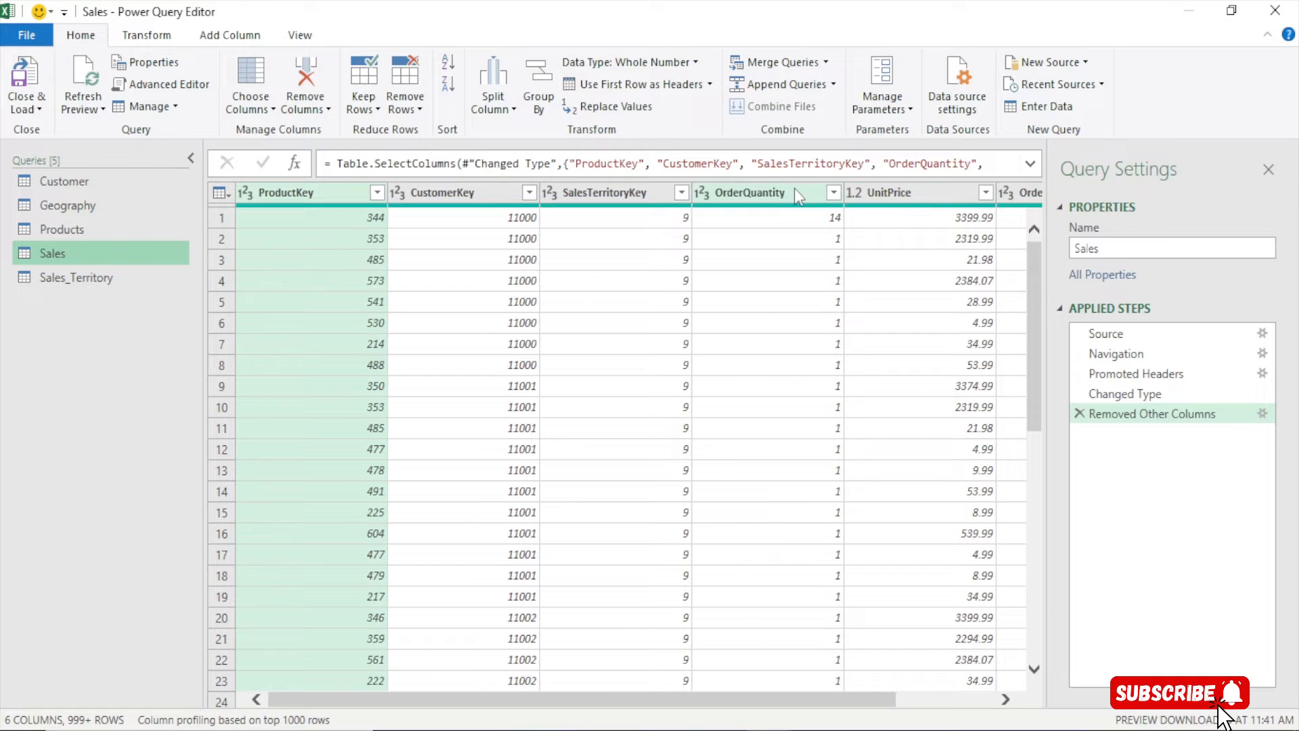
left_click(794, 188)
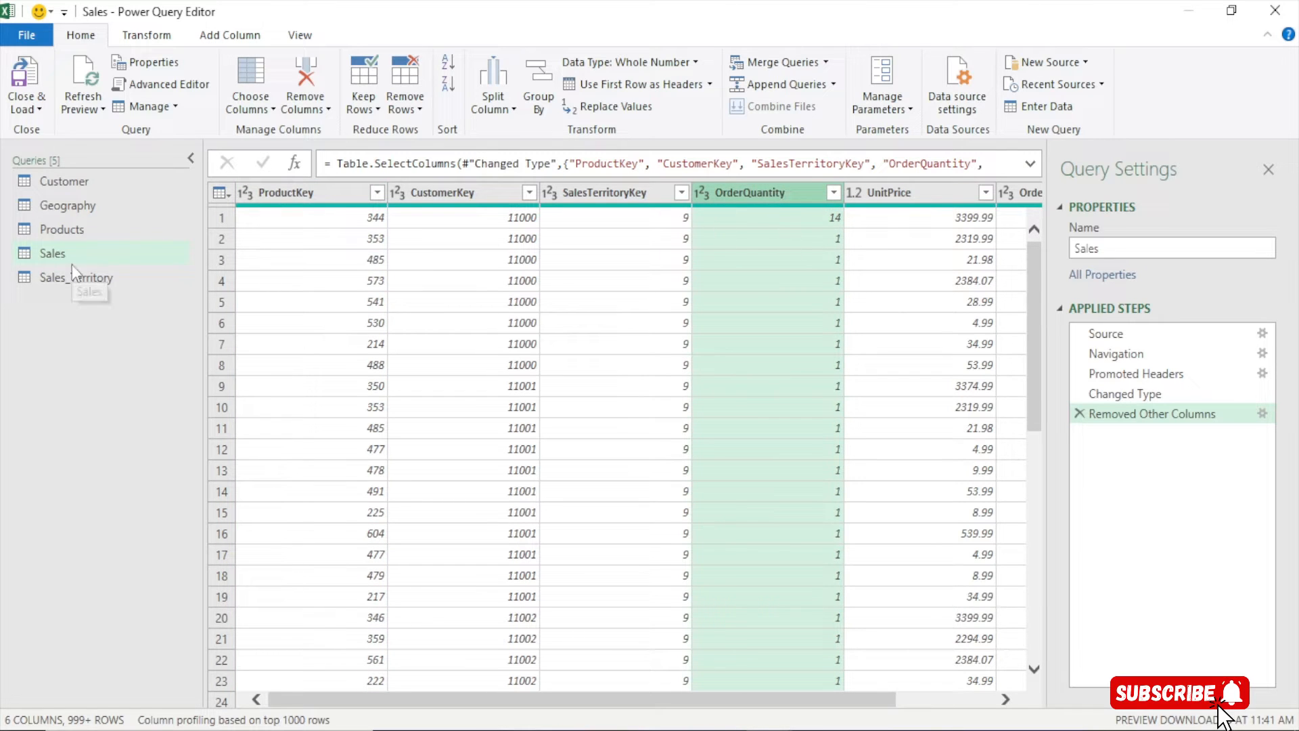
left_click(62, 230)
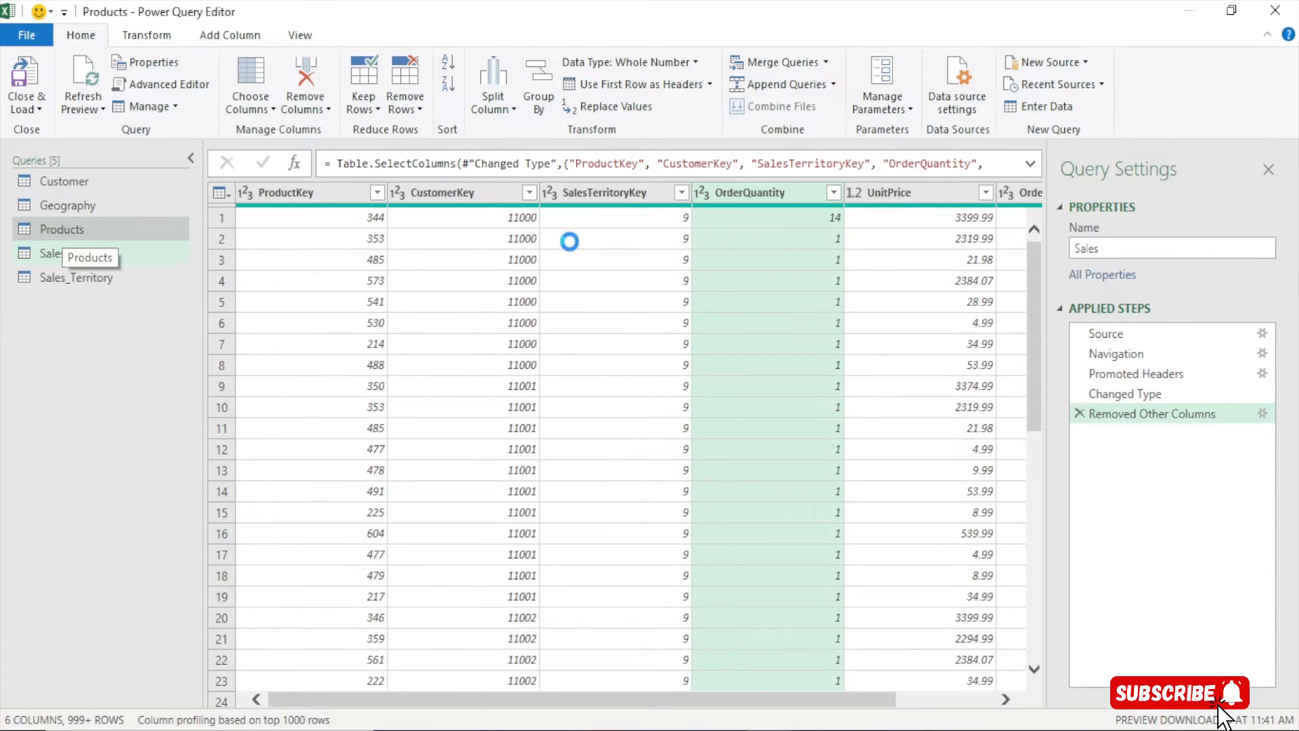
left_click(614, 193)
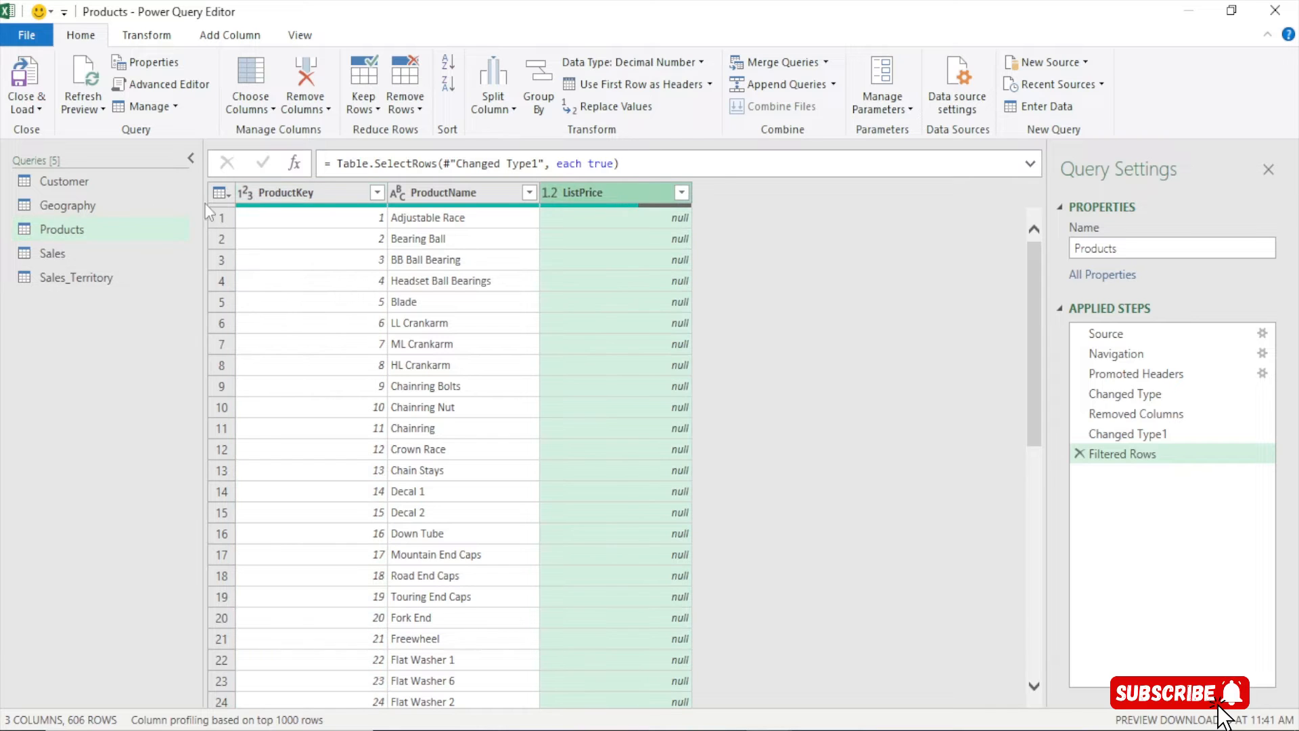
left_click(43, 252)
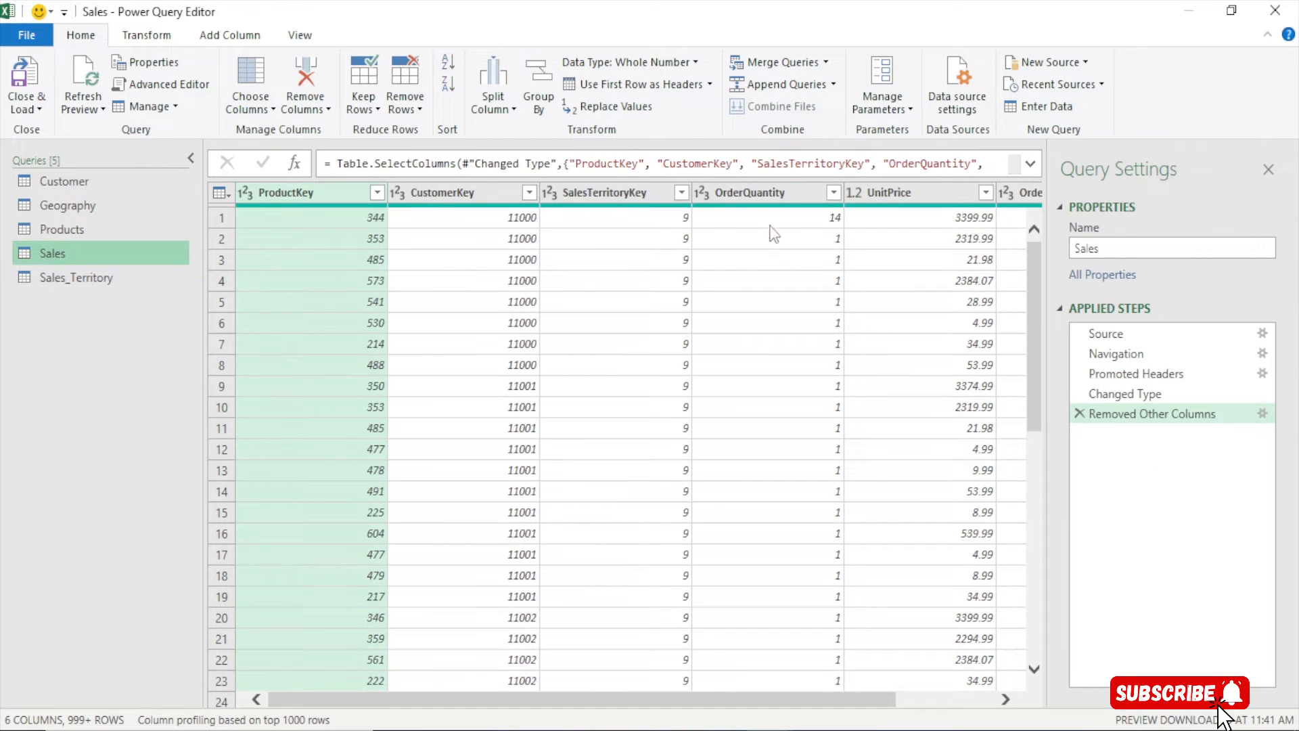
left_click_drag(759, 693, 842, 697)
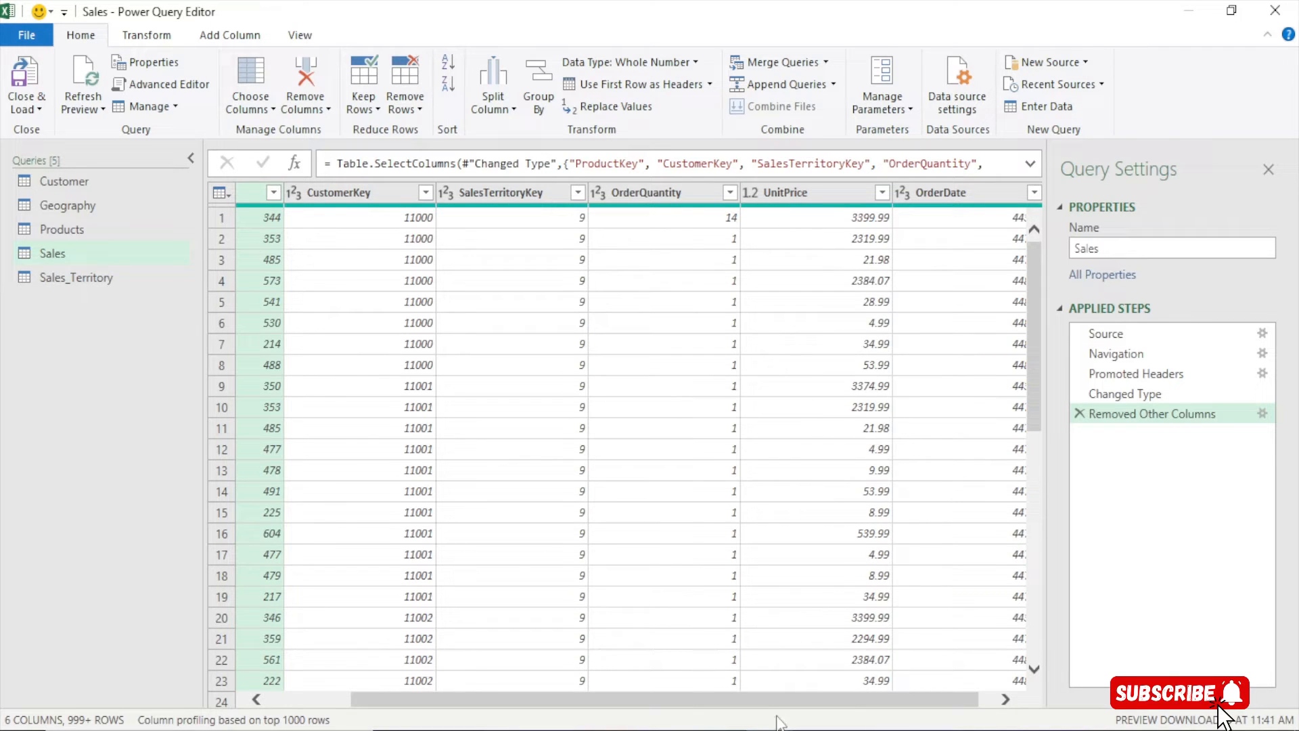
left_click(647, 193)
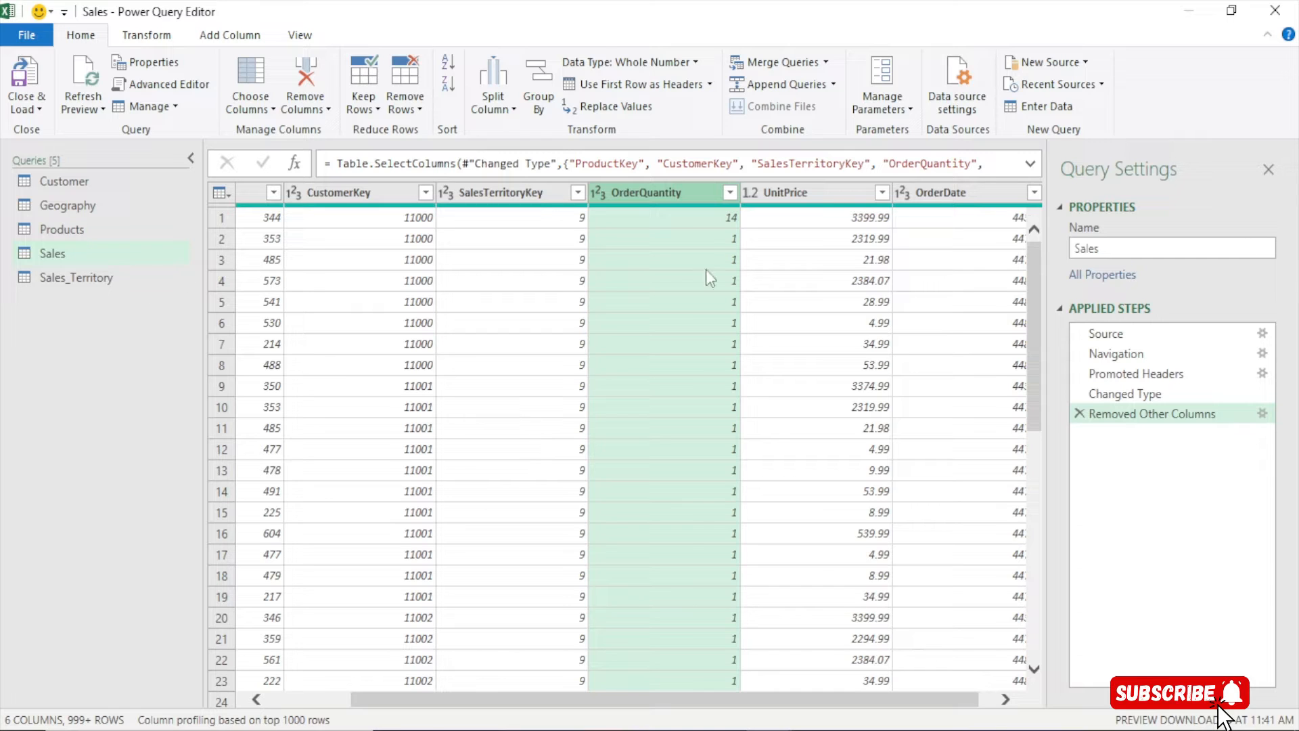
left_click(88, 227)
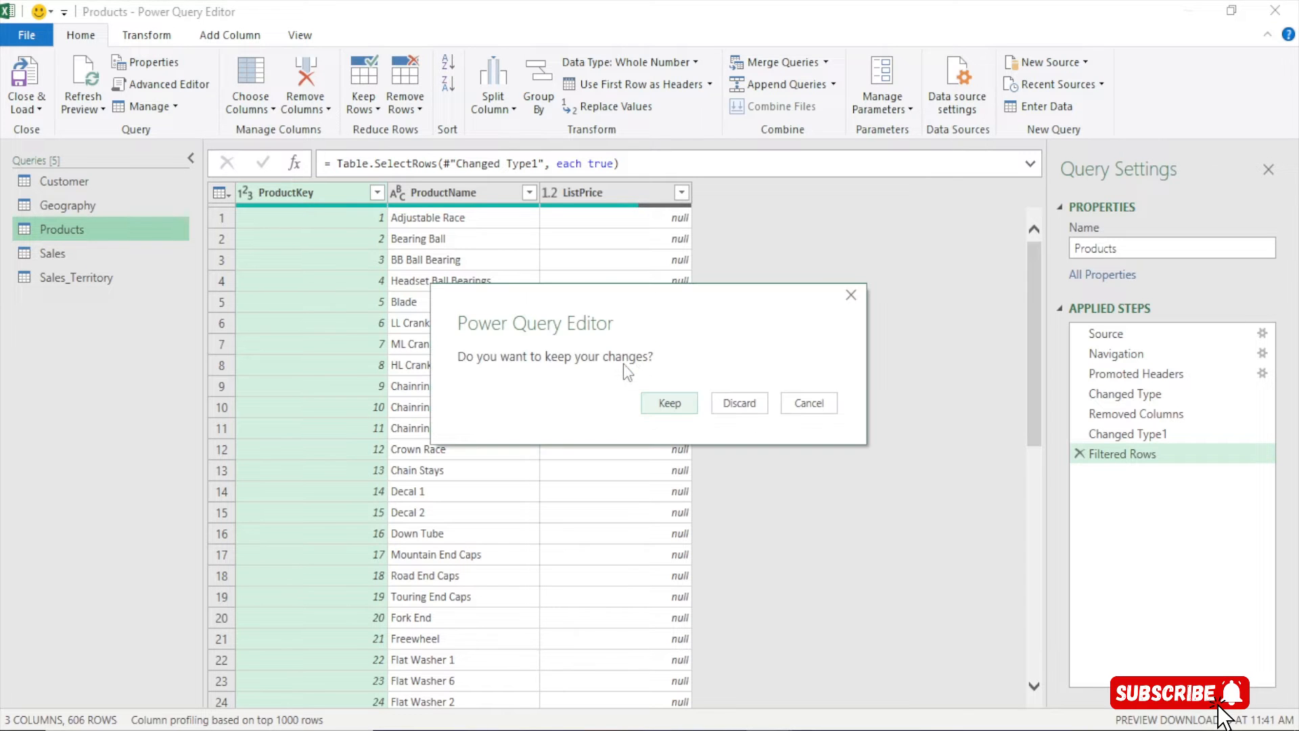
Keep the query changes and close the Queries & Connections pane
left_click(688, 405)
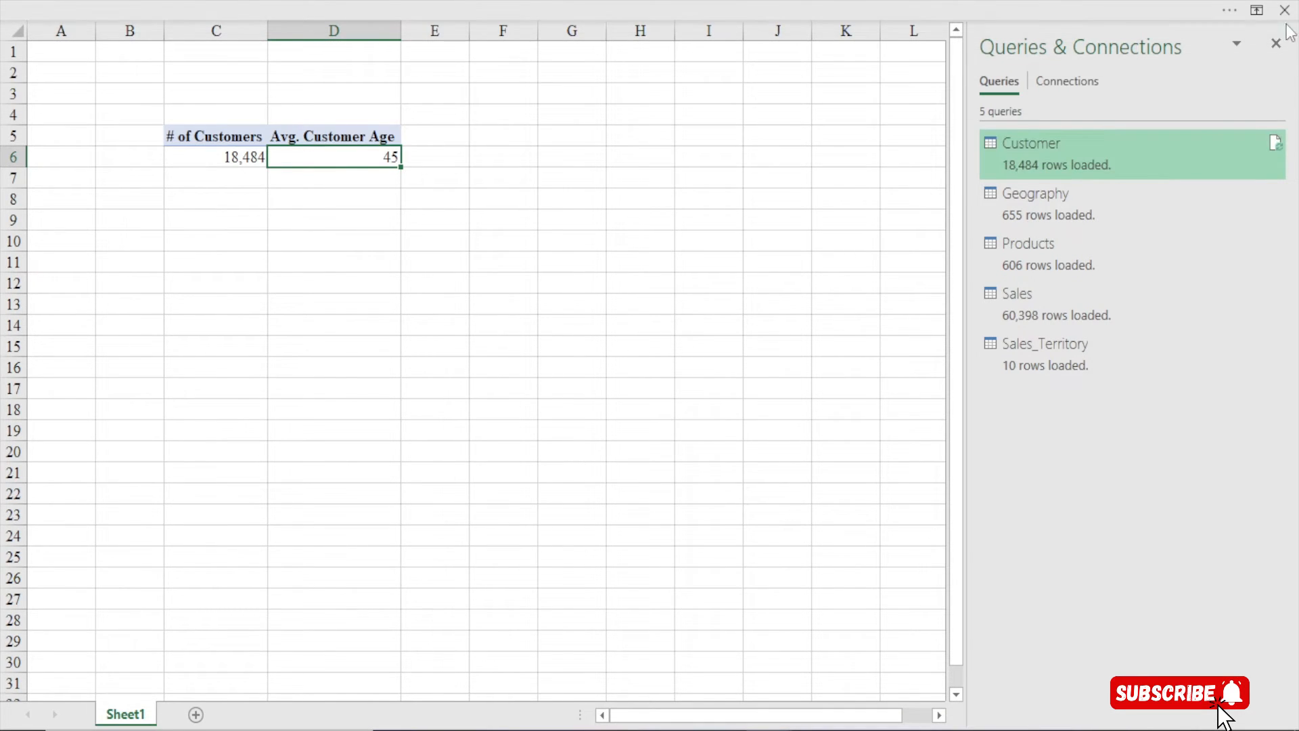
left_click(1277, 43)
left_click(487, 7)
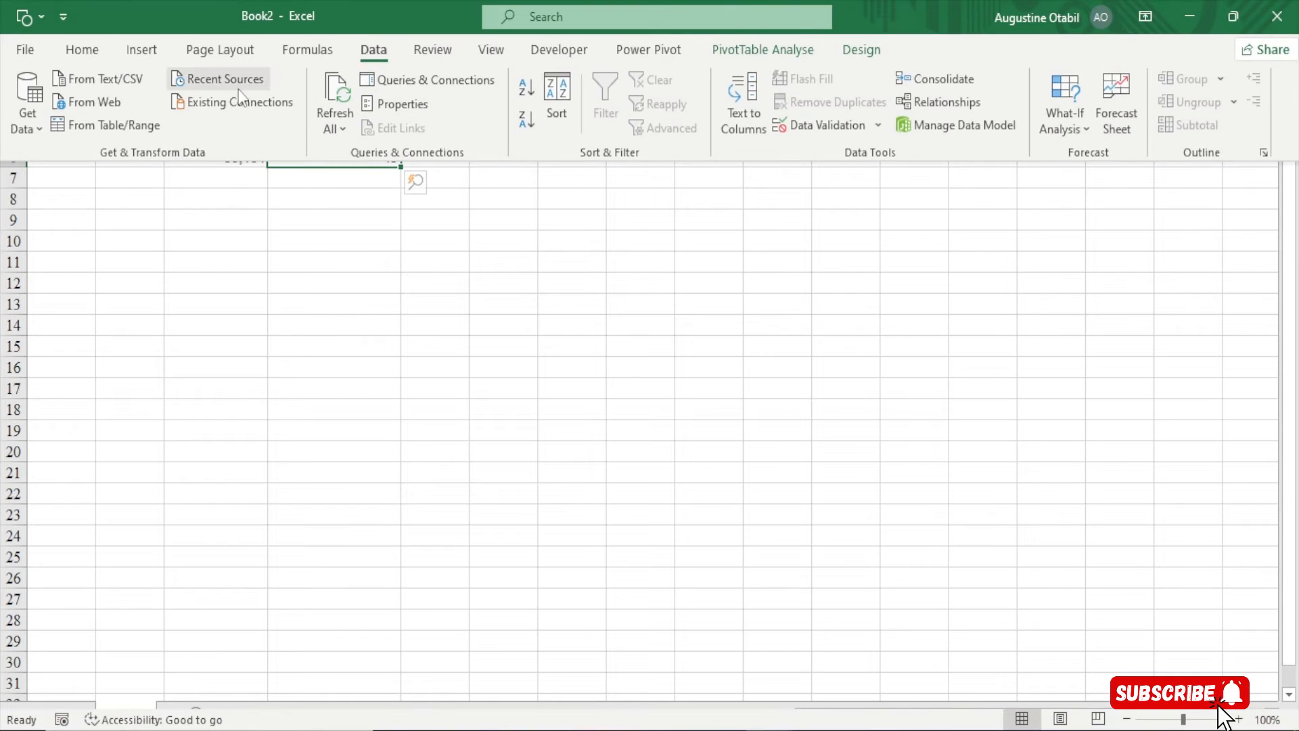
Create a new Power Pivot measure and move and enlarge its dialog
left_click(642, 49)
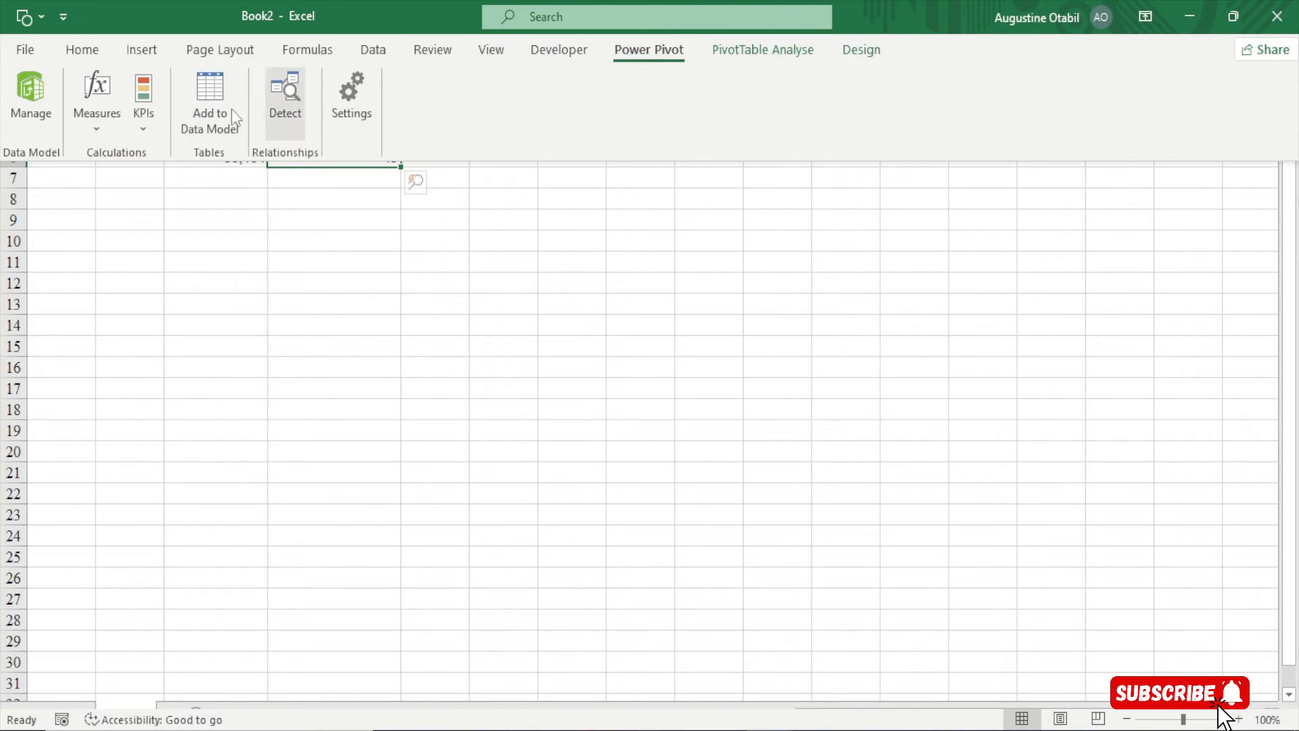
left_click(93, 111)
left_click(104, 145)
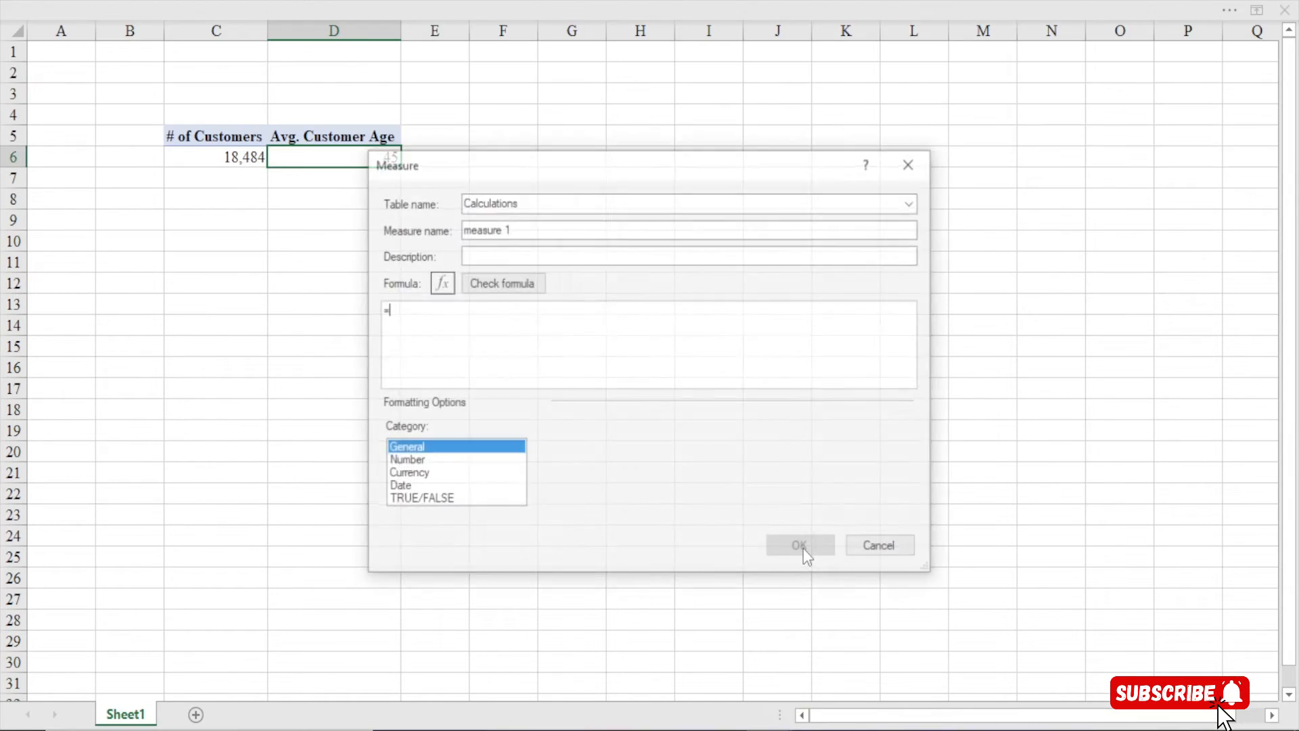
left_click_drag(638, 177, 549, 28)
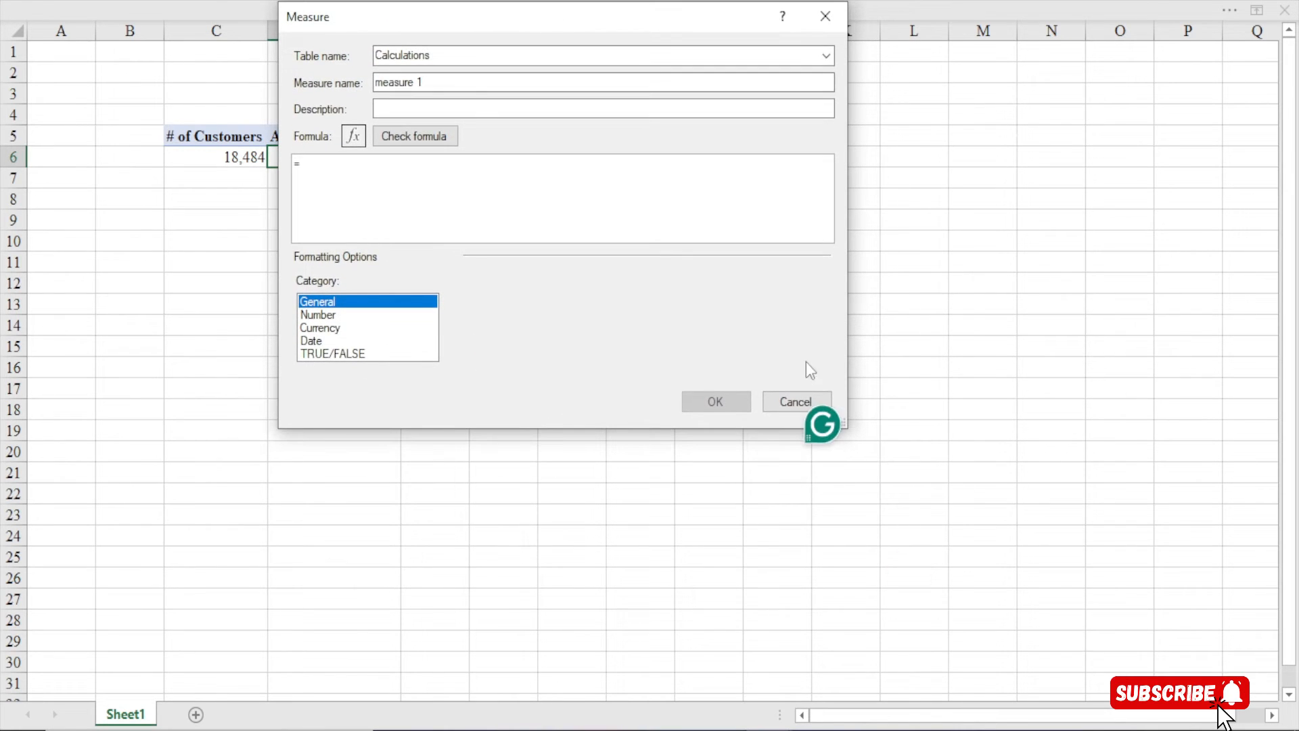
left_click_drag(845, 426, 1181, 692)
left_click_drag(425, 82, 304, 91)
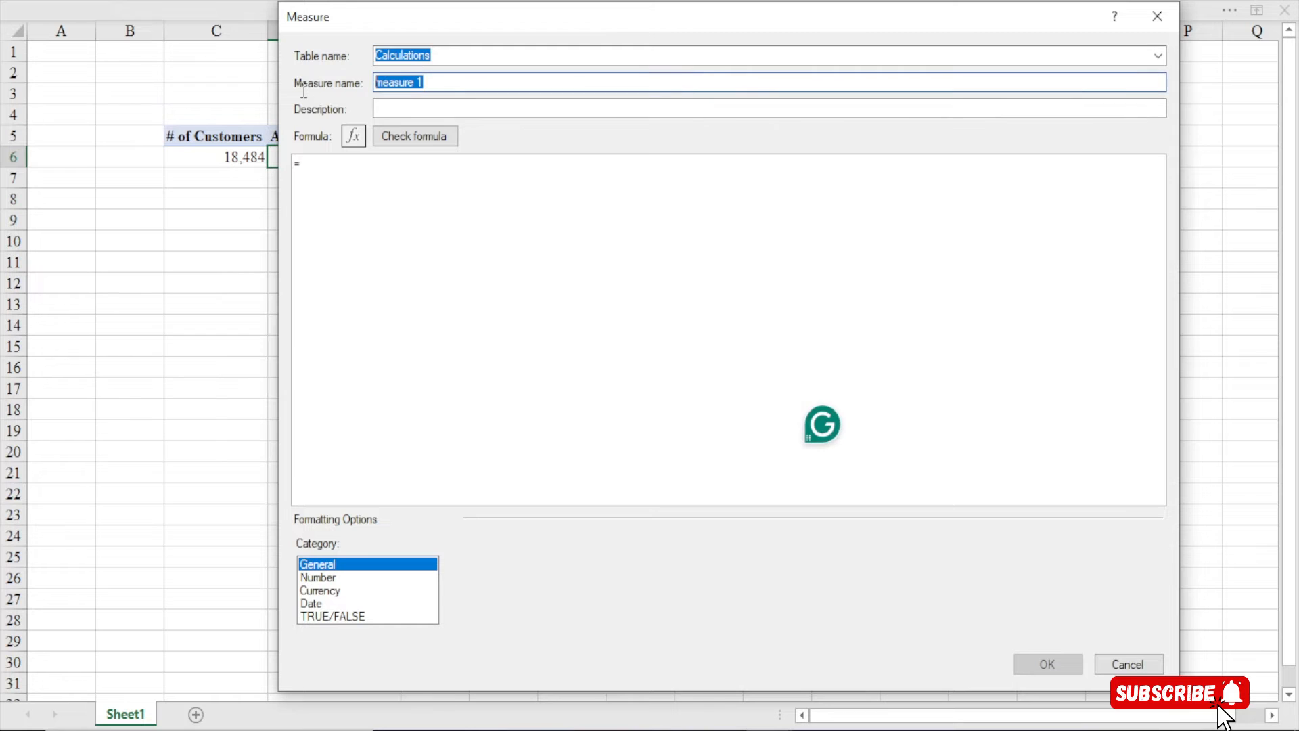
Name the measure Total Revenue and type sumx into its formula
type("Total")
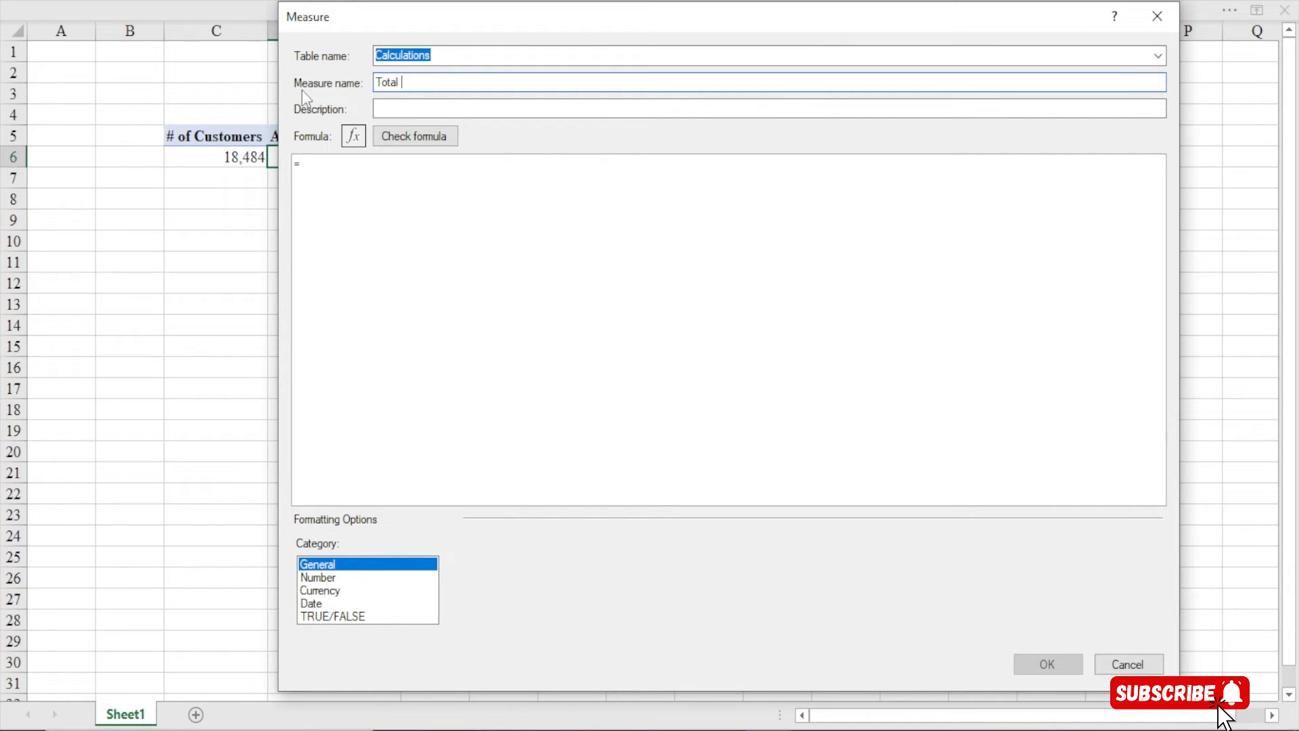
key("BackSpace")
type("revenue")
left_click(320, 167)
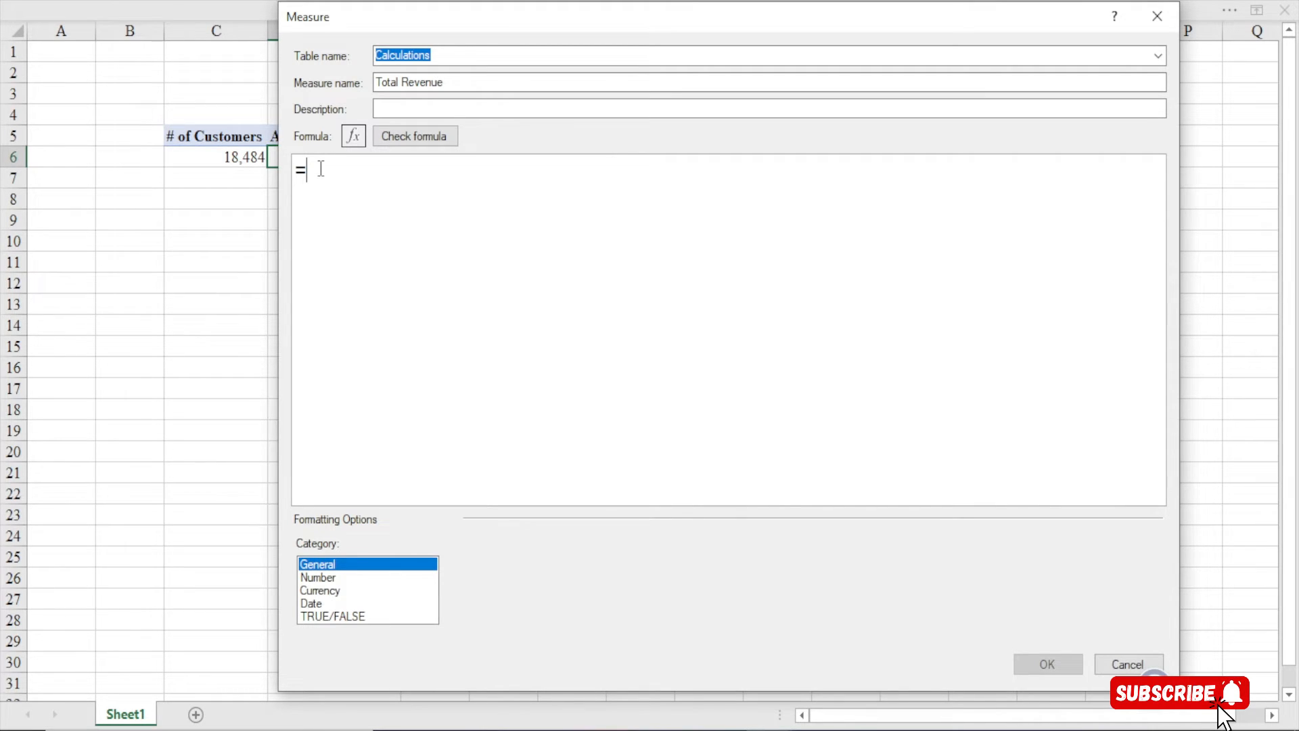
type("sumx")
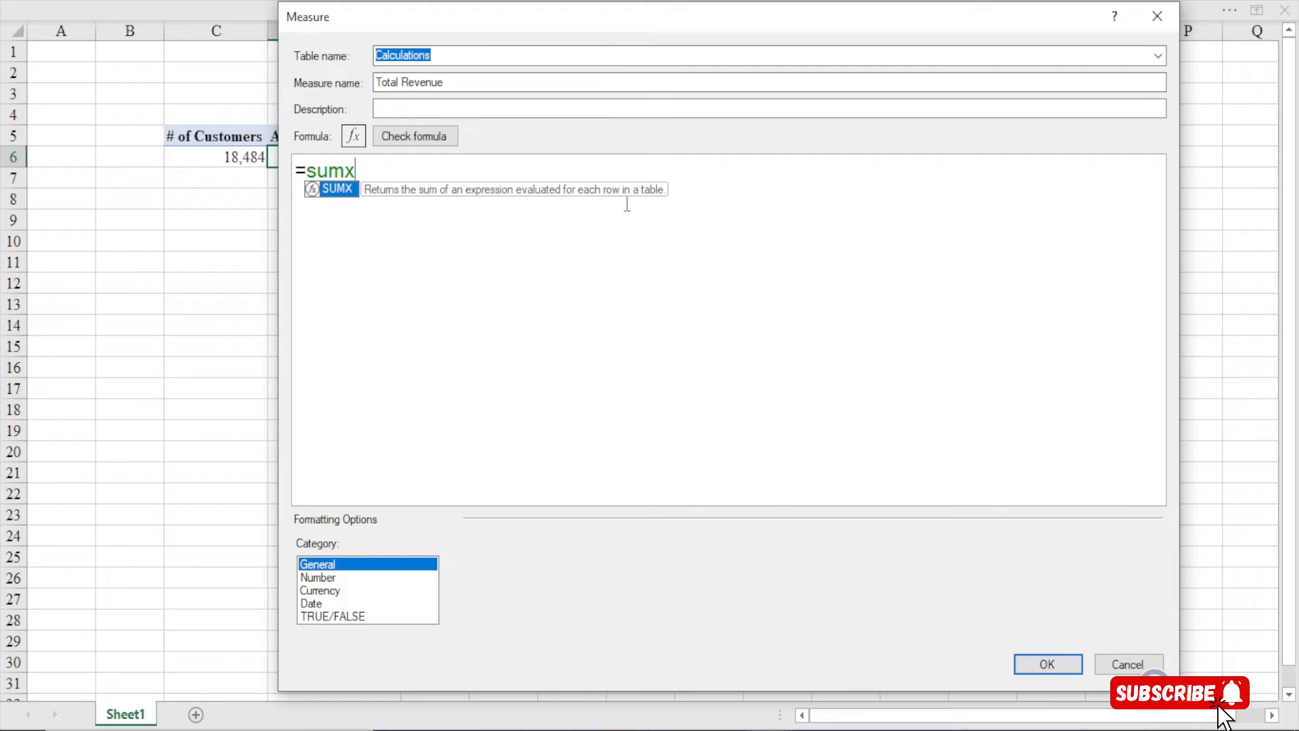
Enter SUMX arguments: the sales table and [OrderQuantity] followed by a multiplication sign
key("Tab")
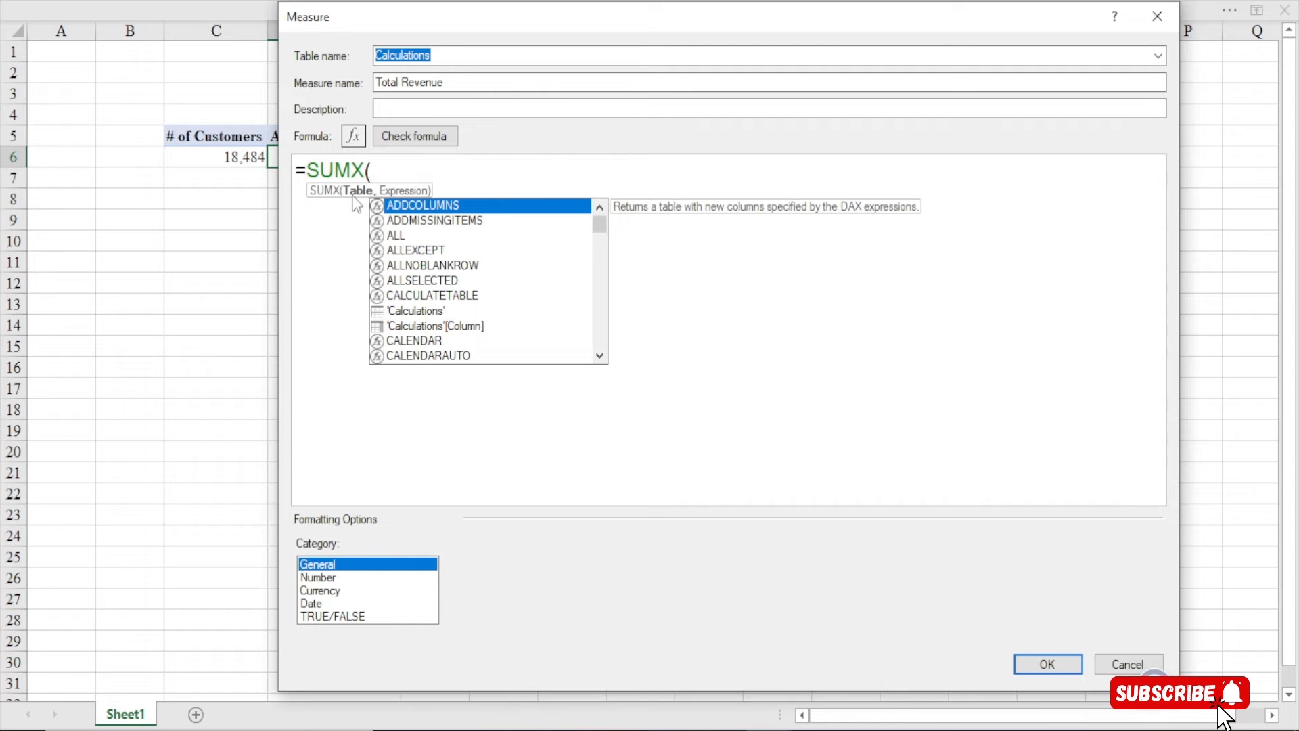
type("s")
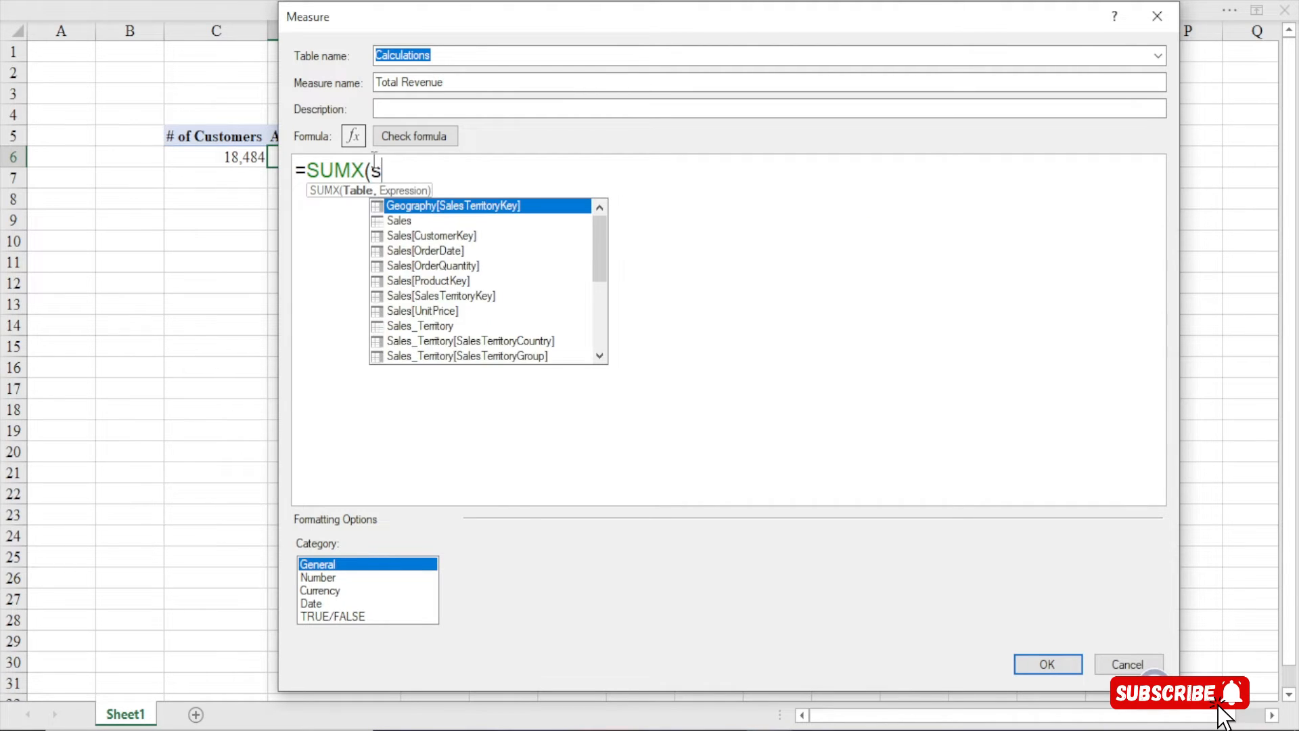
type("ales,")
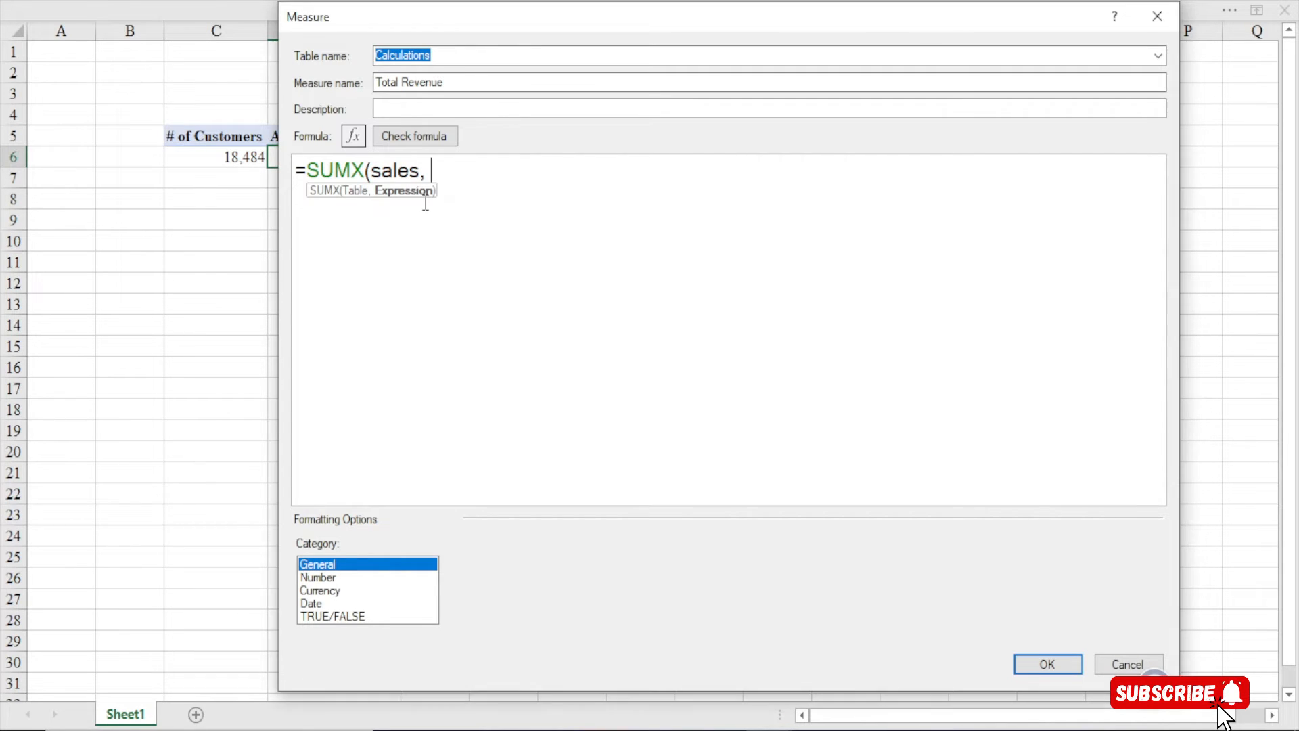
type("ord")
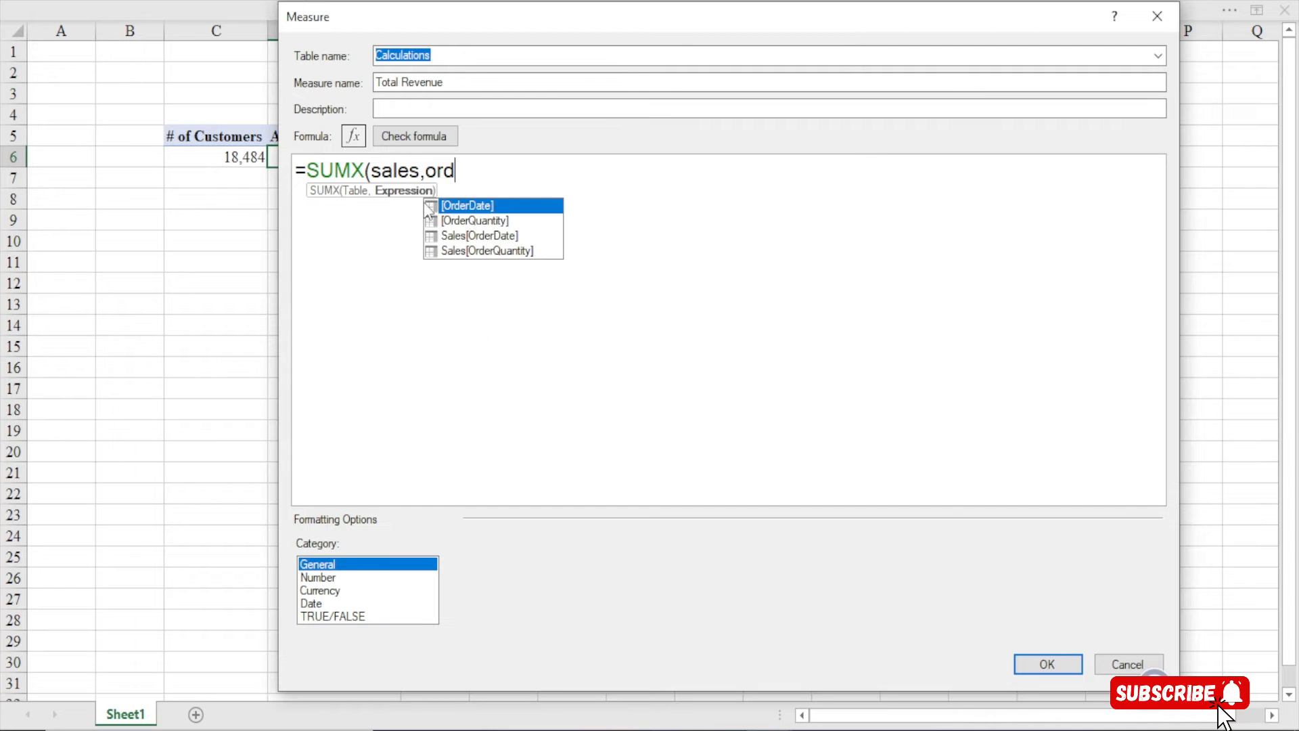
key("Down")
key("Tab")
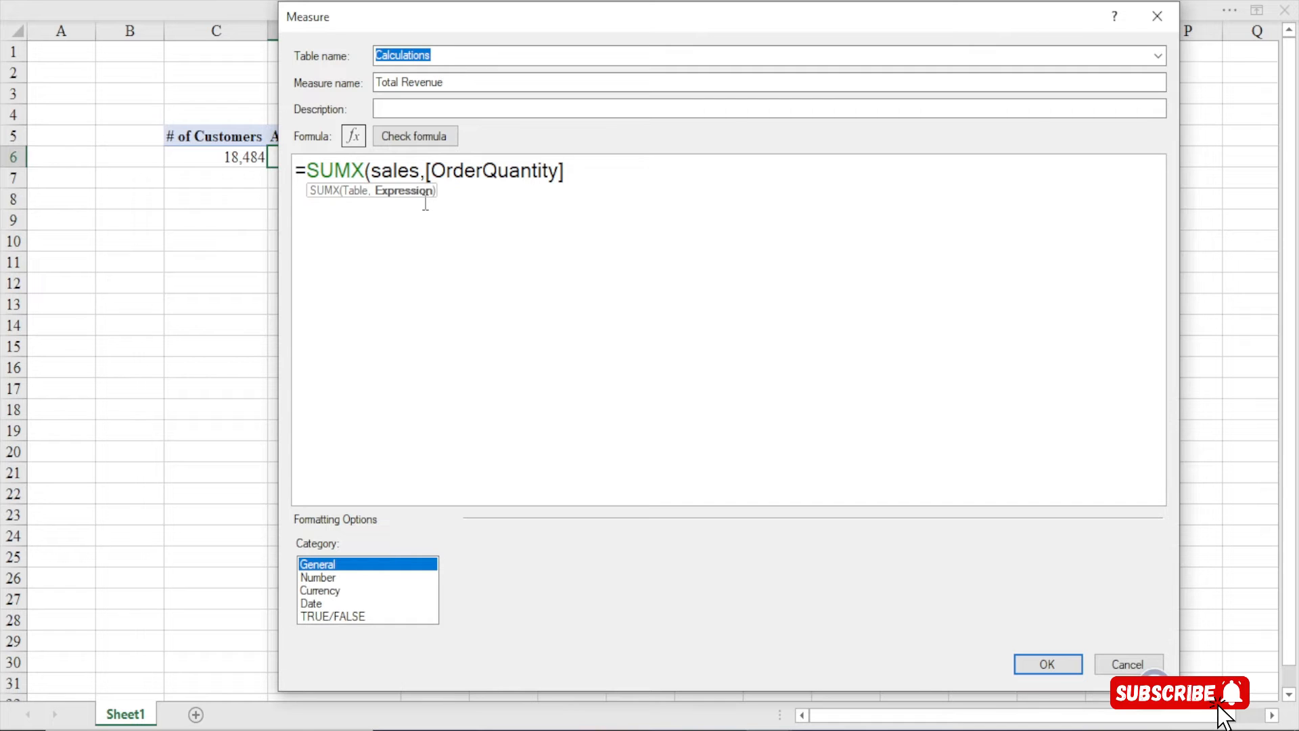
type("* uni")
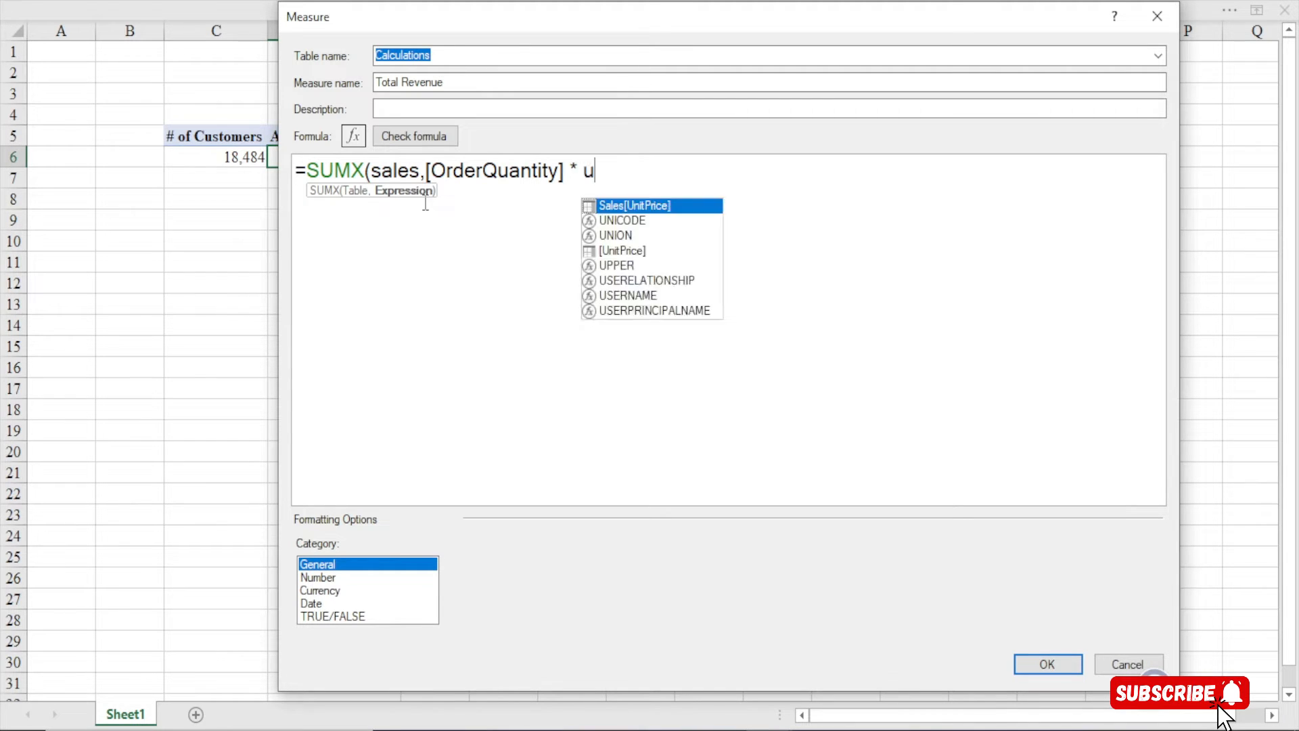
key("BackSpace")
key("BackSpace")
key("BackSpace")
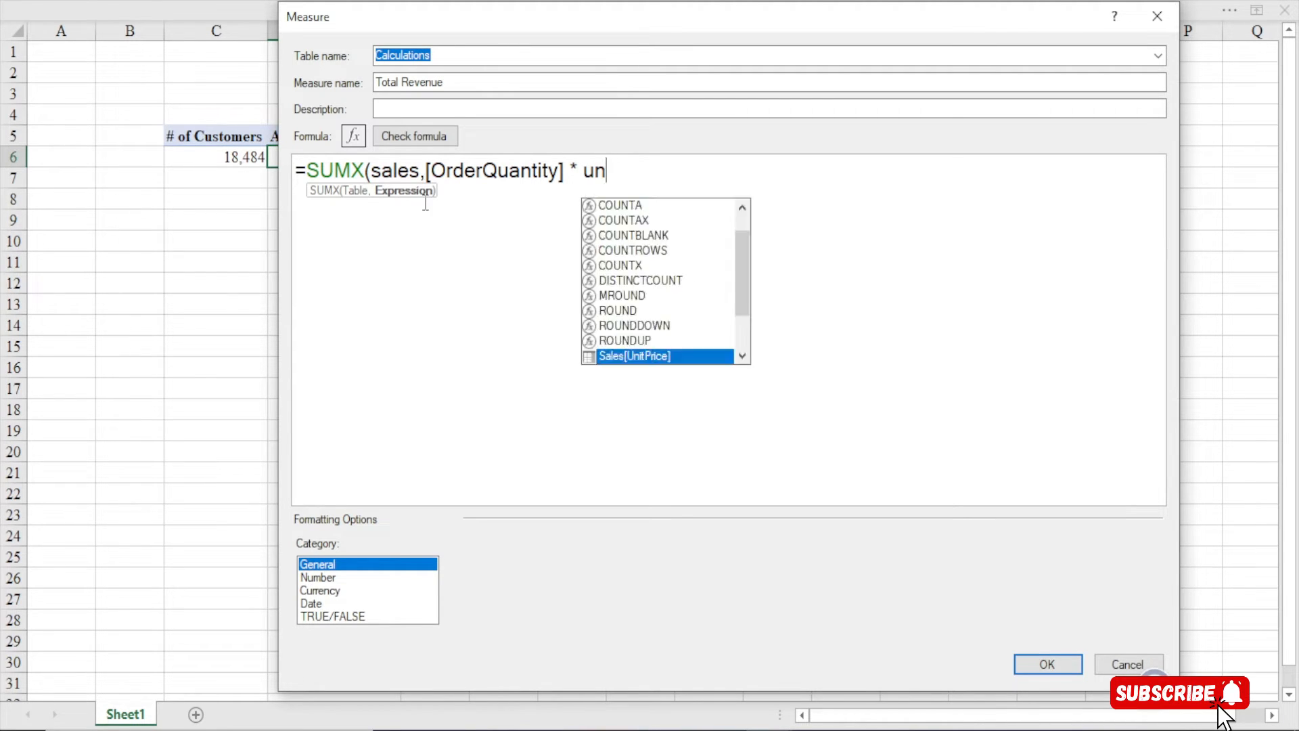
type("list")
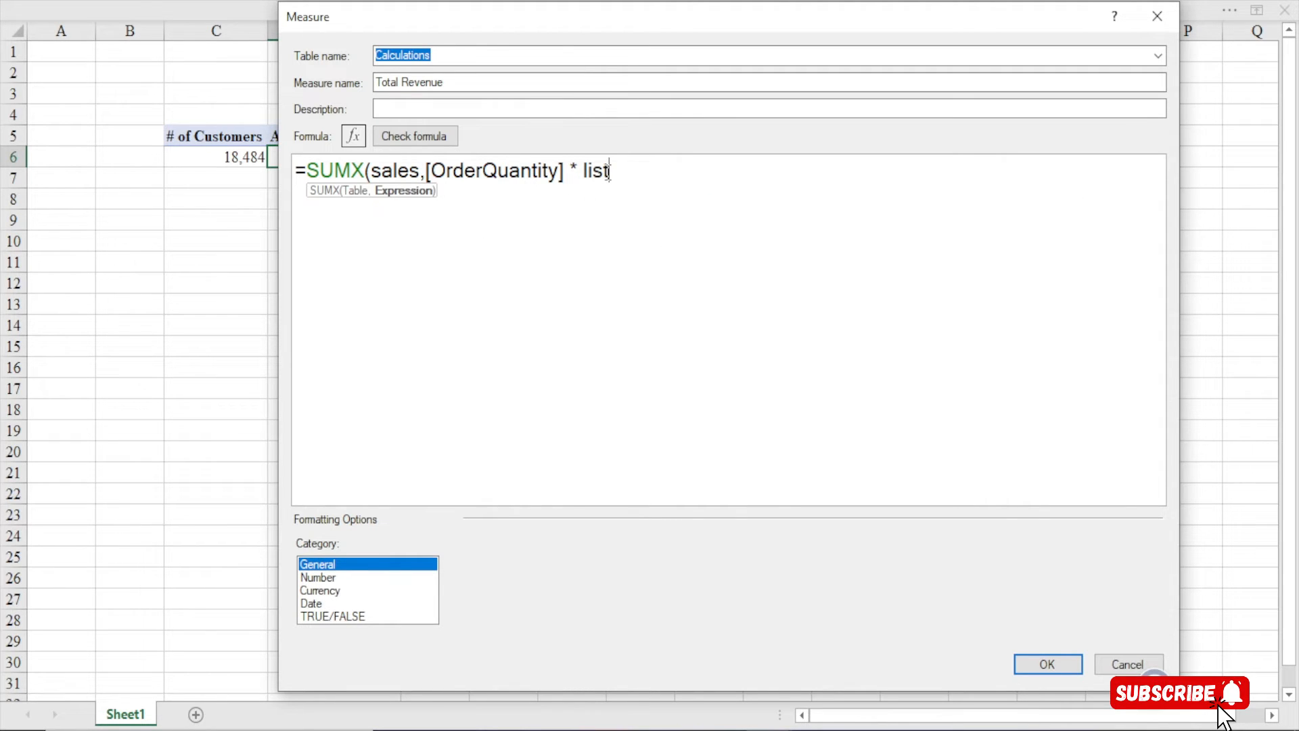
key("BackSpace")
key("BackSpace")
key("BackSpace")
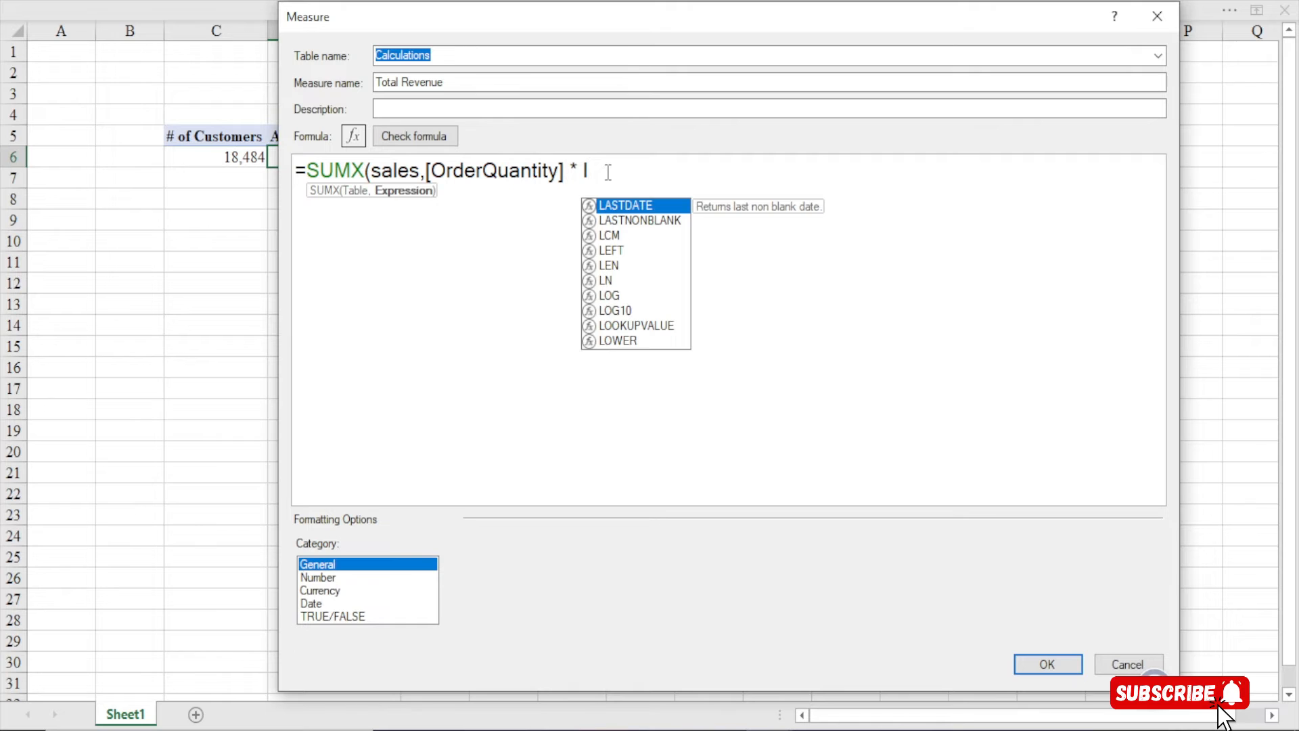
key("BackSpace")
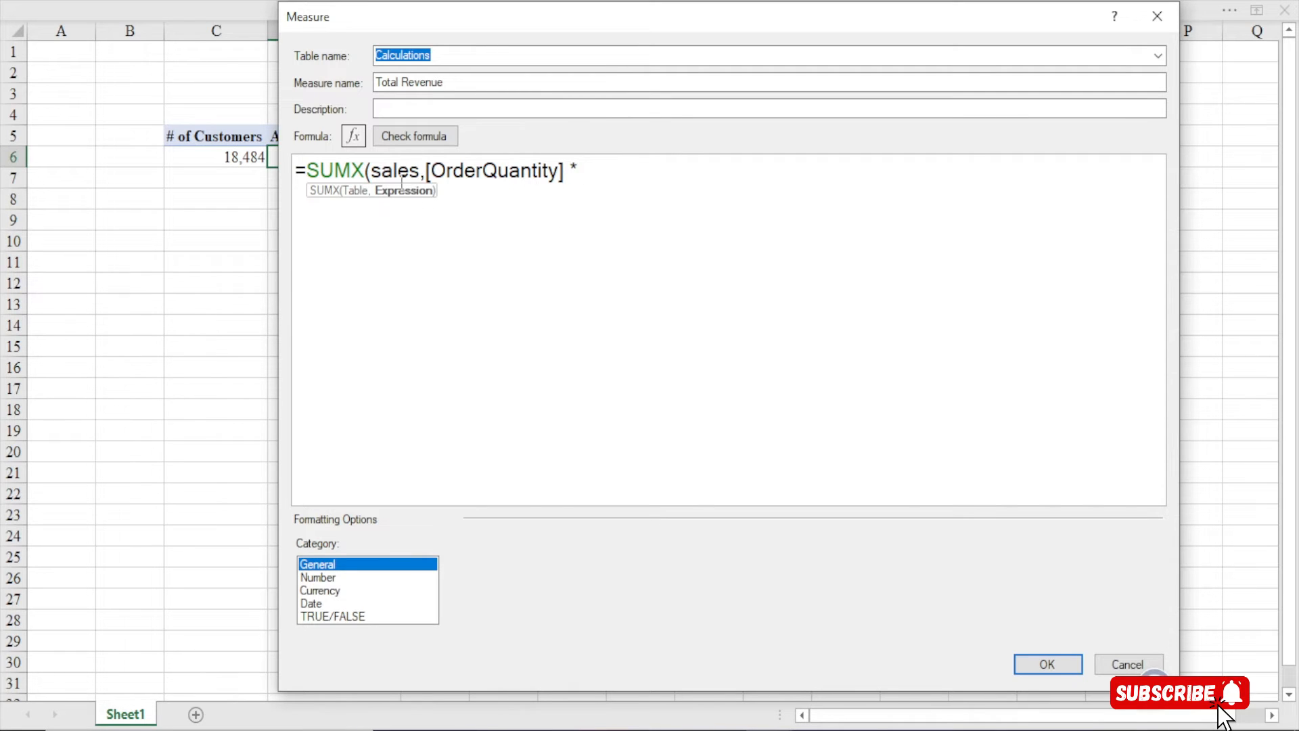
Complete the multiplier with RELATED(Products[ListPrice]) and close both brackets
left_click_drag(370, 171, 429, 171)
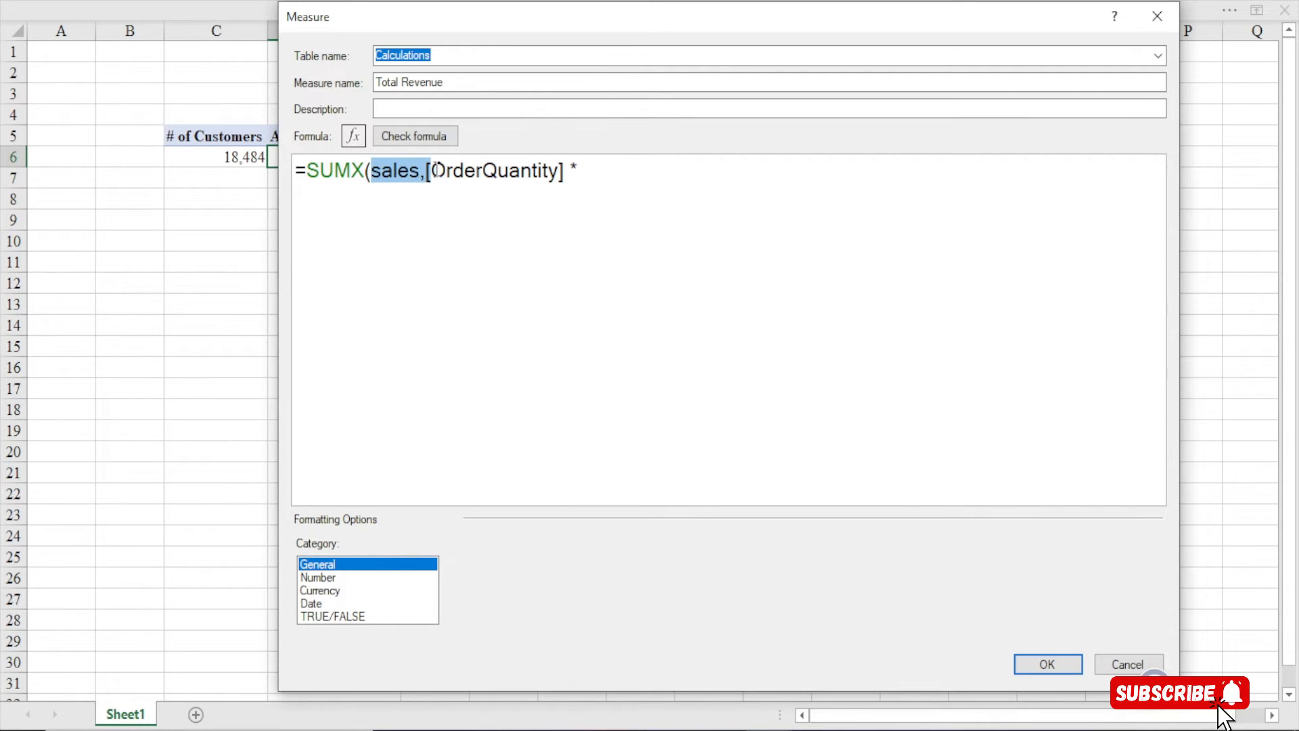
left_click(596, 170)
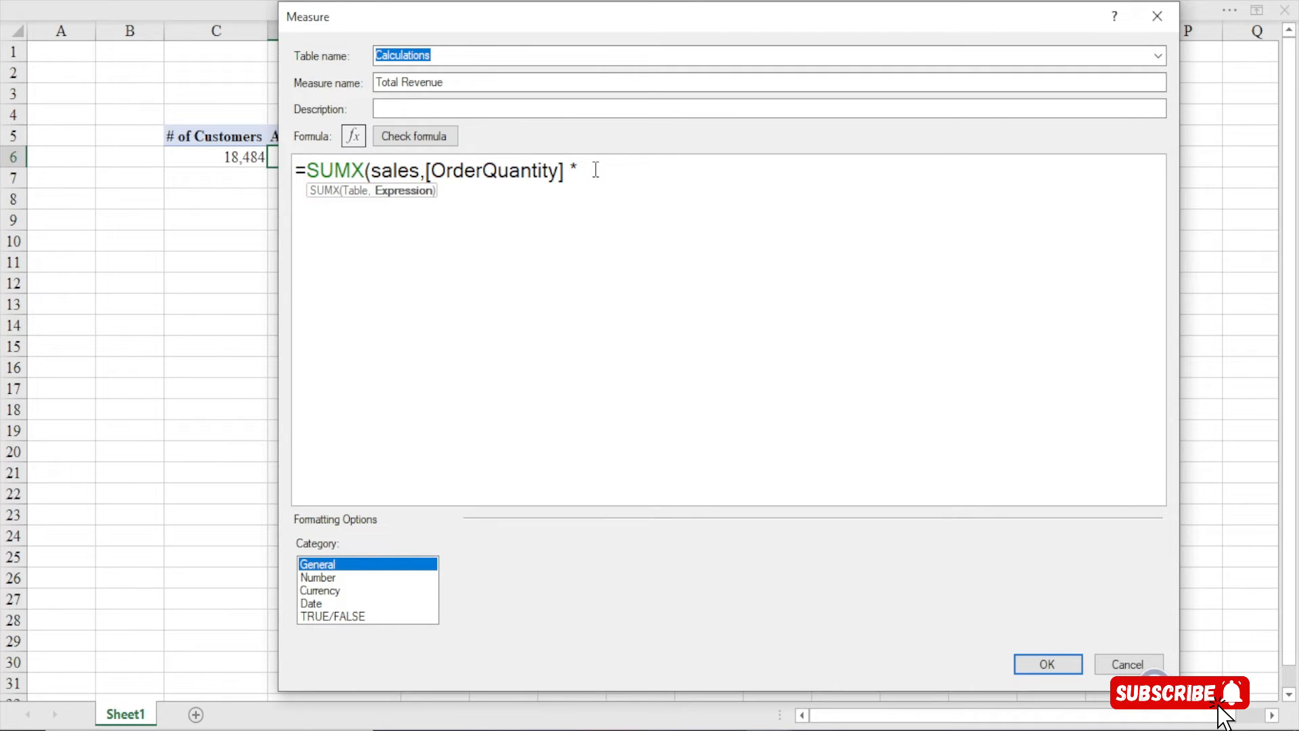
type("related")
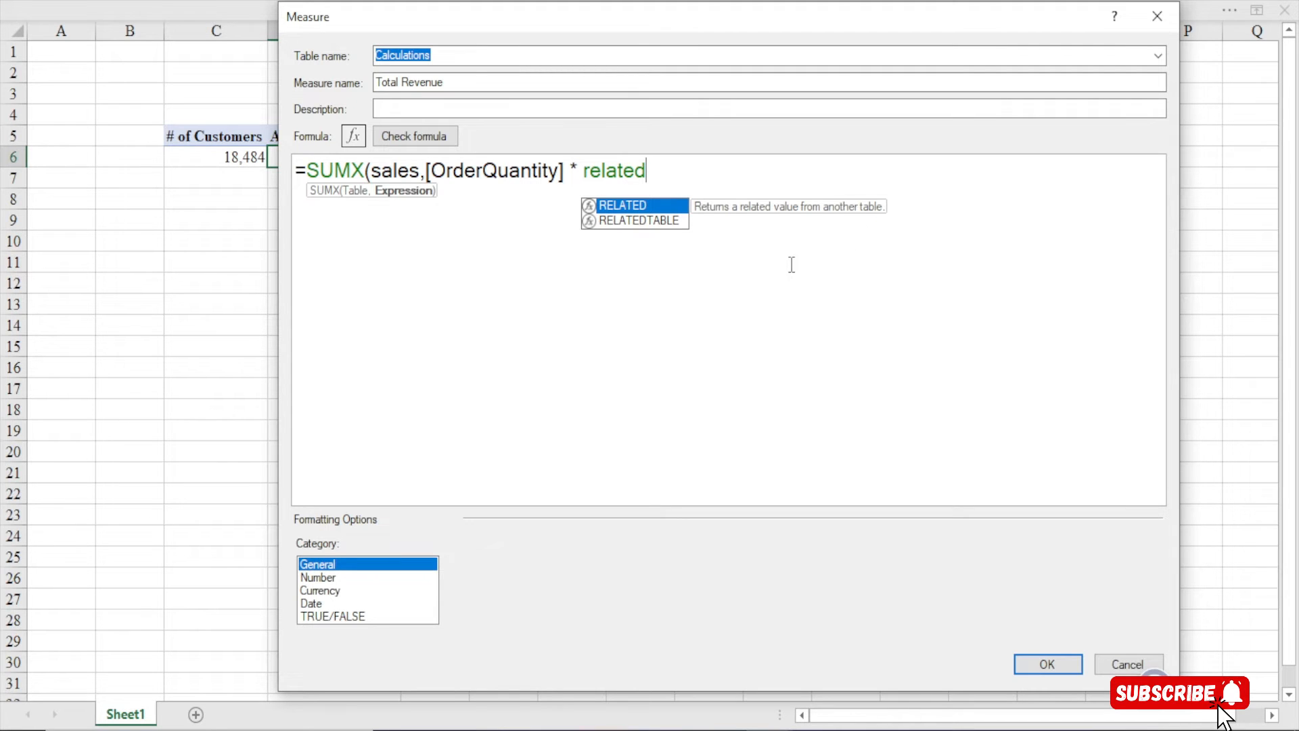
key("Tab")
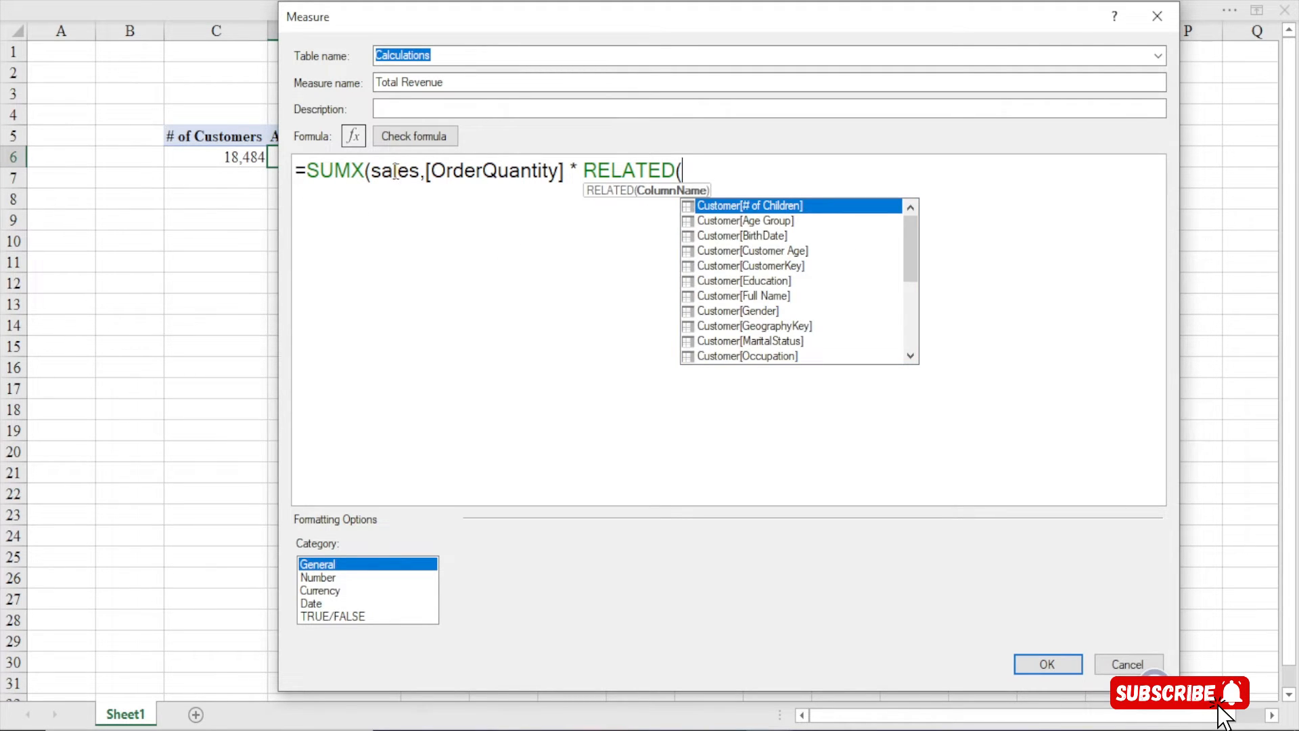
left_click_drag(420, 171, 365, 171)
left_click(661, 172)
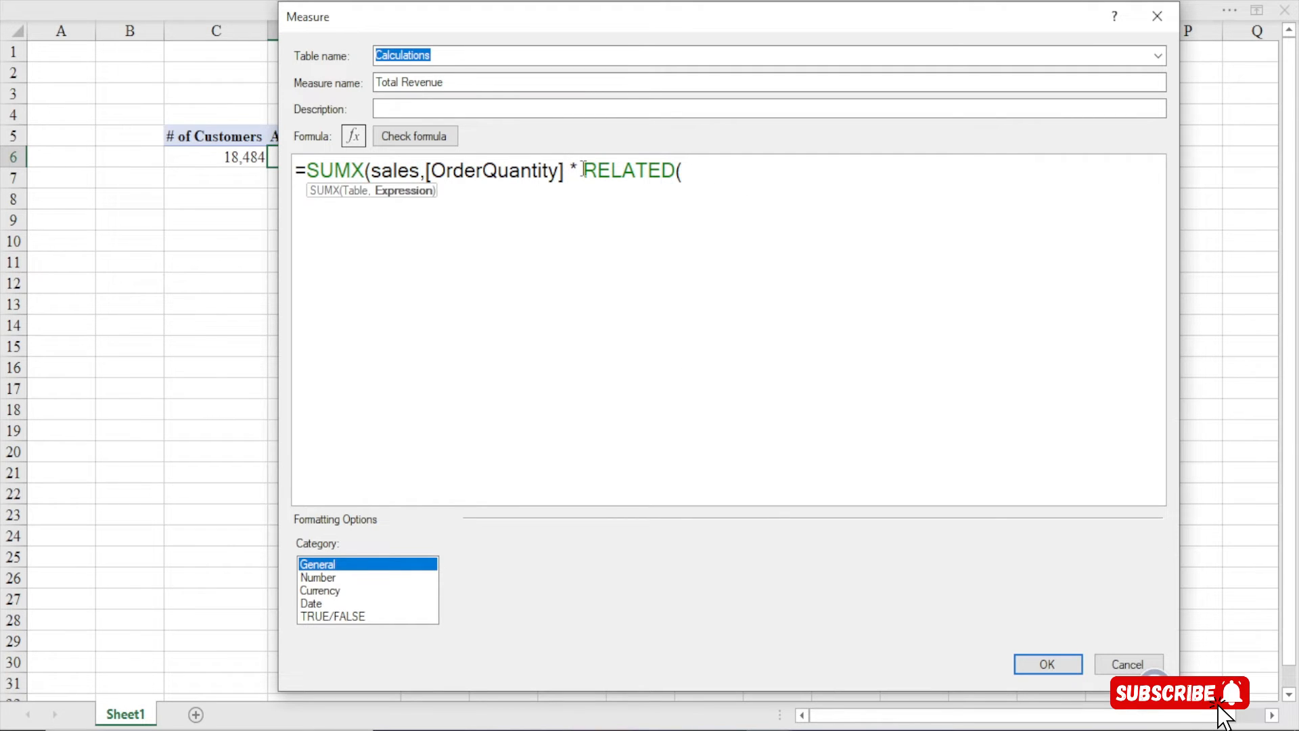
left_click_drag(583, 171, 680, 180)
left_click(712, 179)
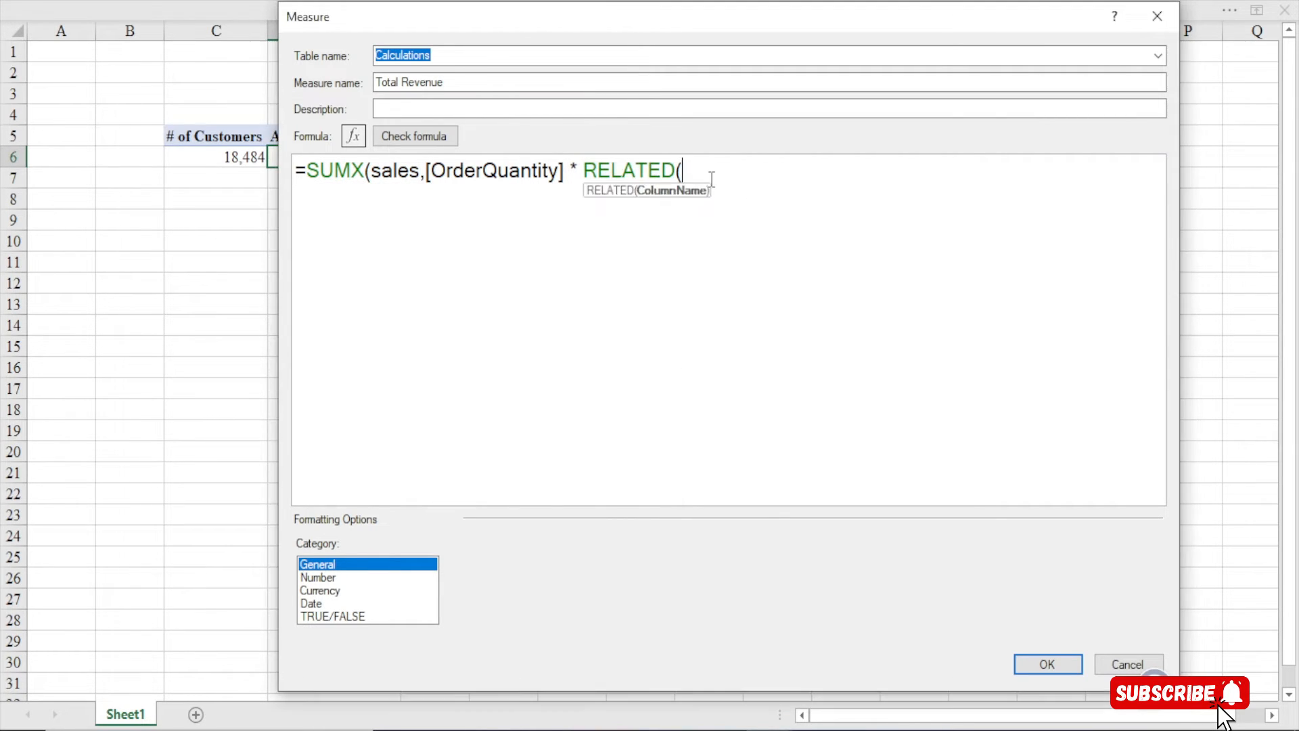
type("lis")
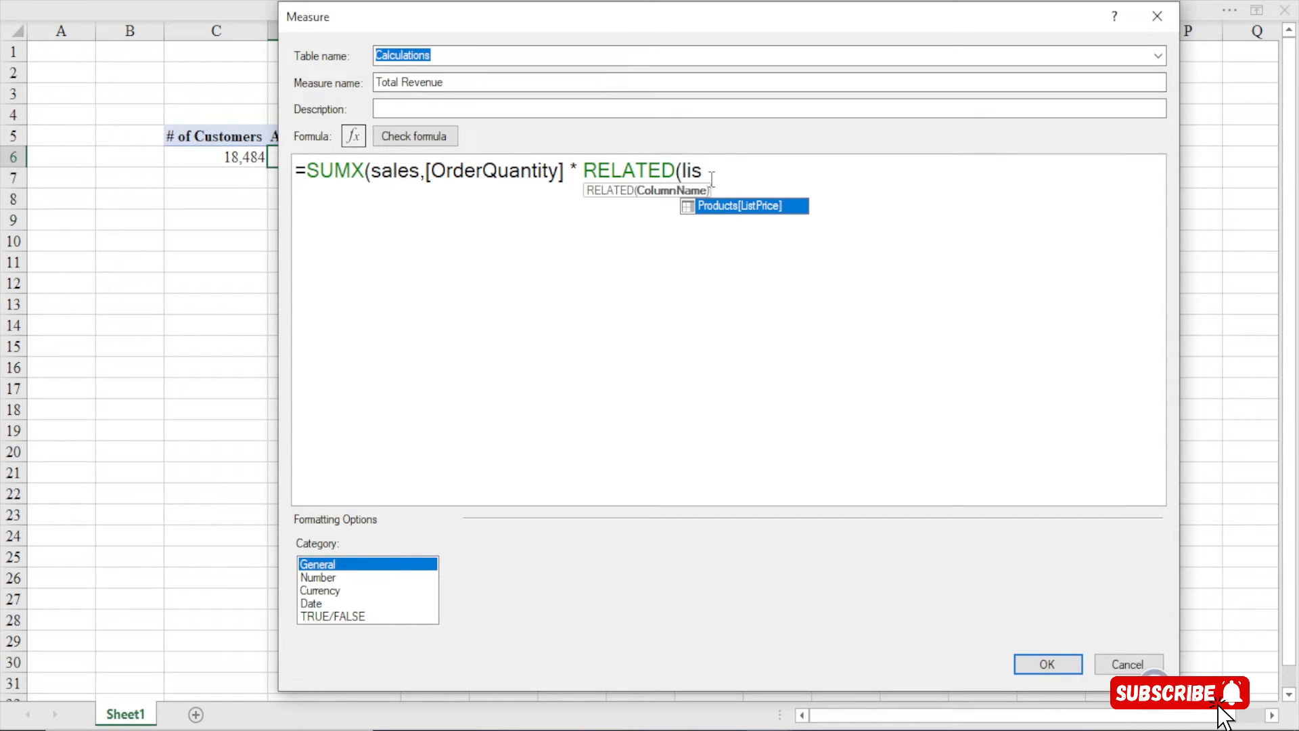
double_click(760, 207)
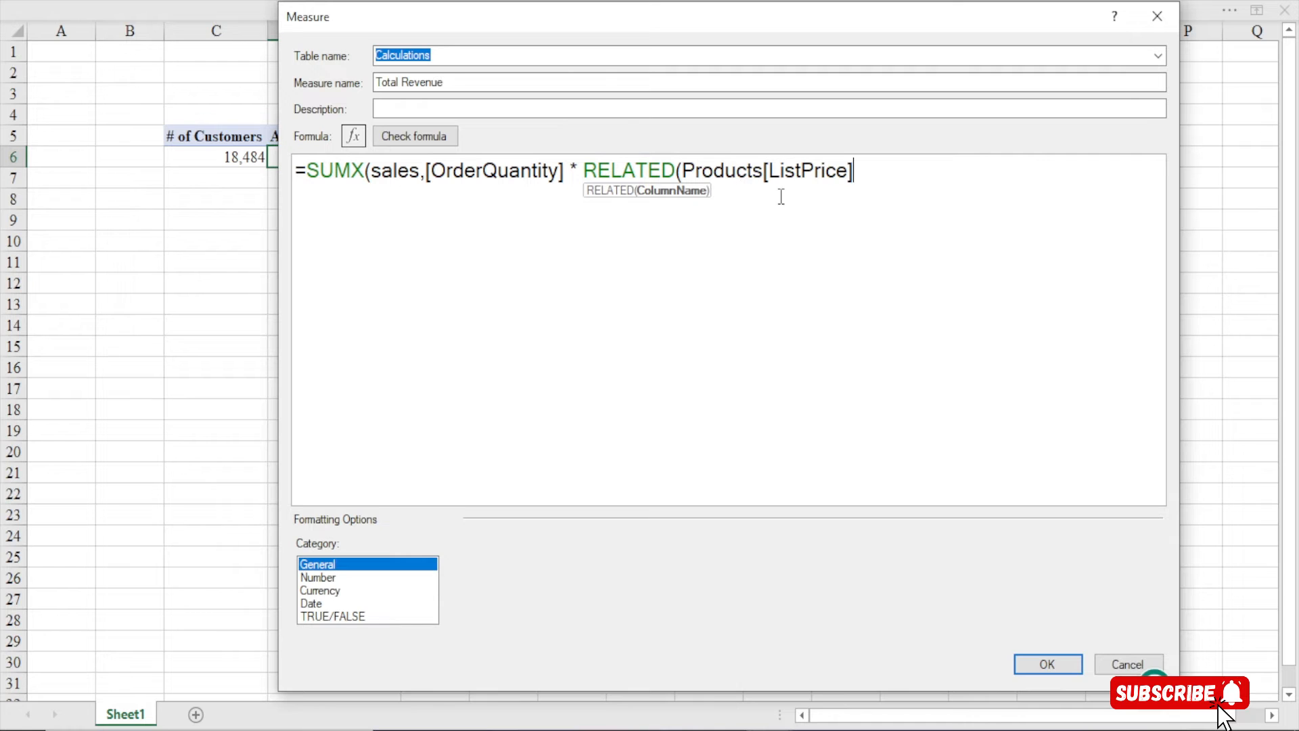
type(")")
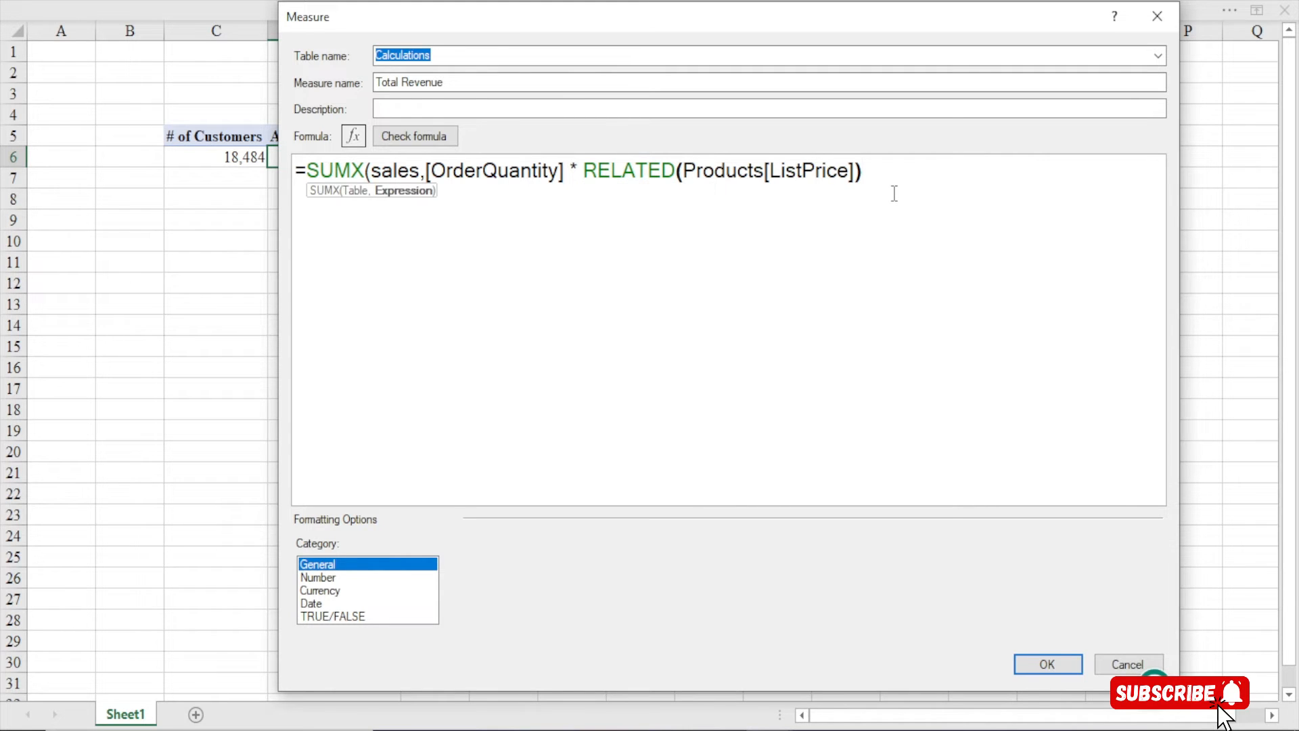
type("0")
key("BackSpace")
type(")")
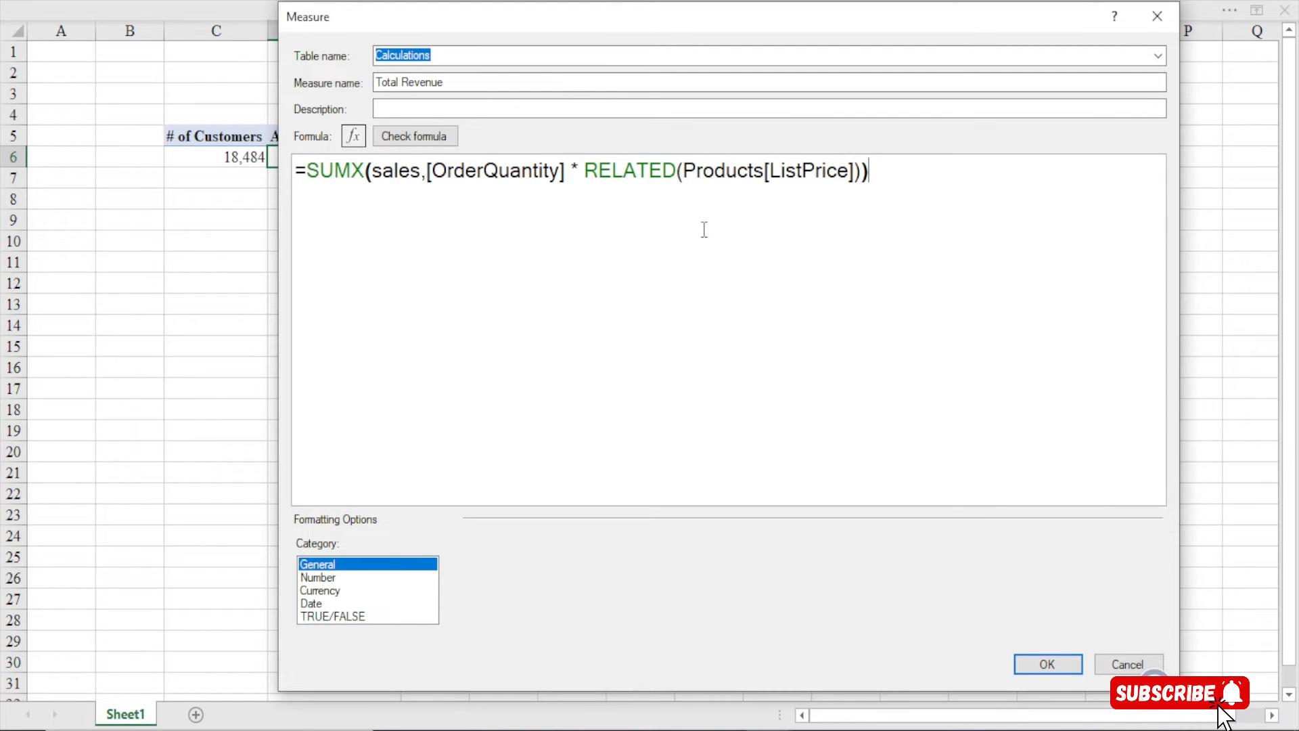
Highlight SUMX, sales, OrderQuantity and RELATED(Products[ListPrice]) to explain each formula part
left_click_drag(366, 175, 321, 175)
left_click(410, 170)
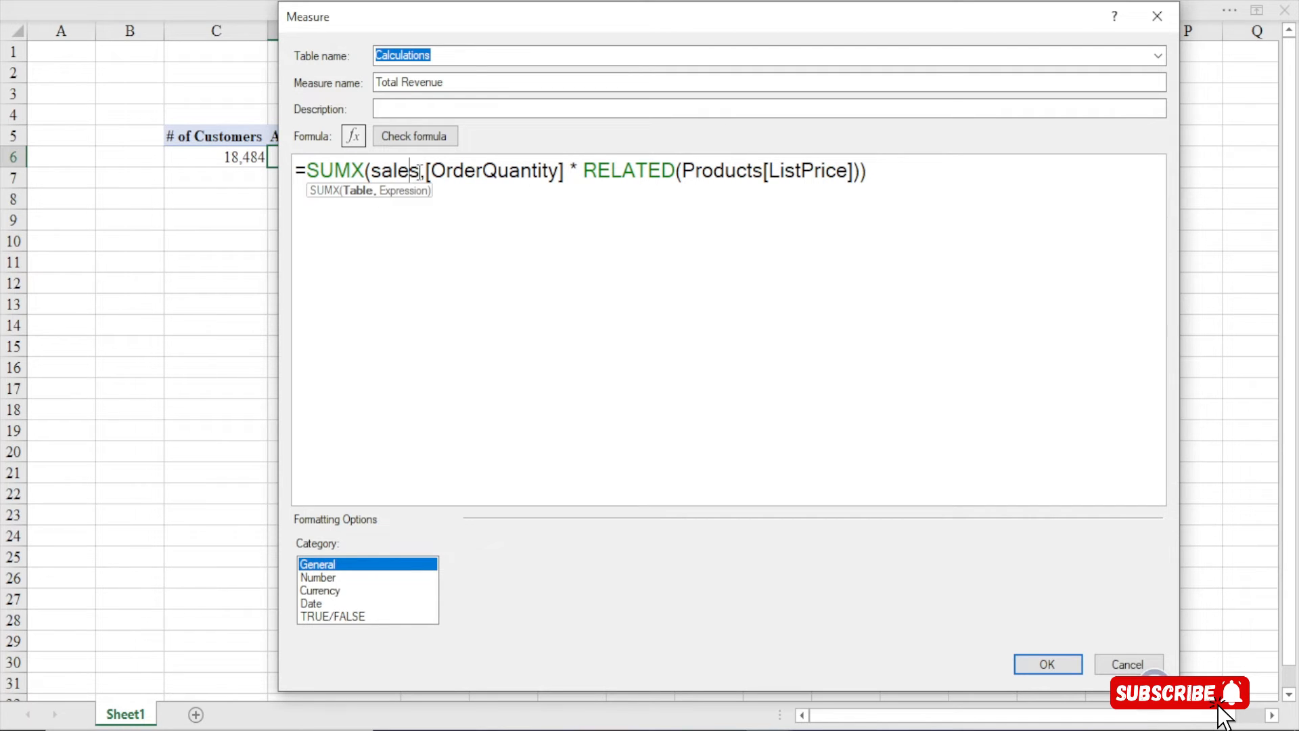
left_click_drag(419, 171, 568, 177)
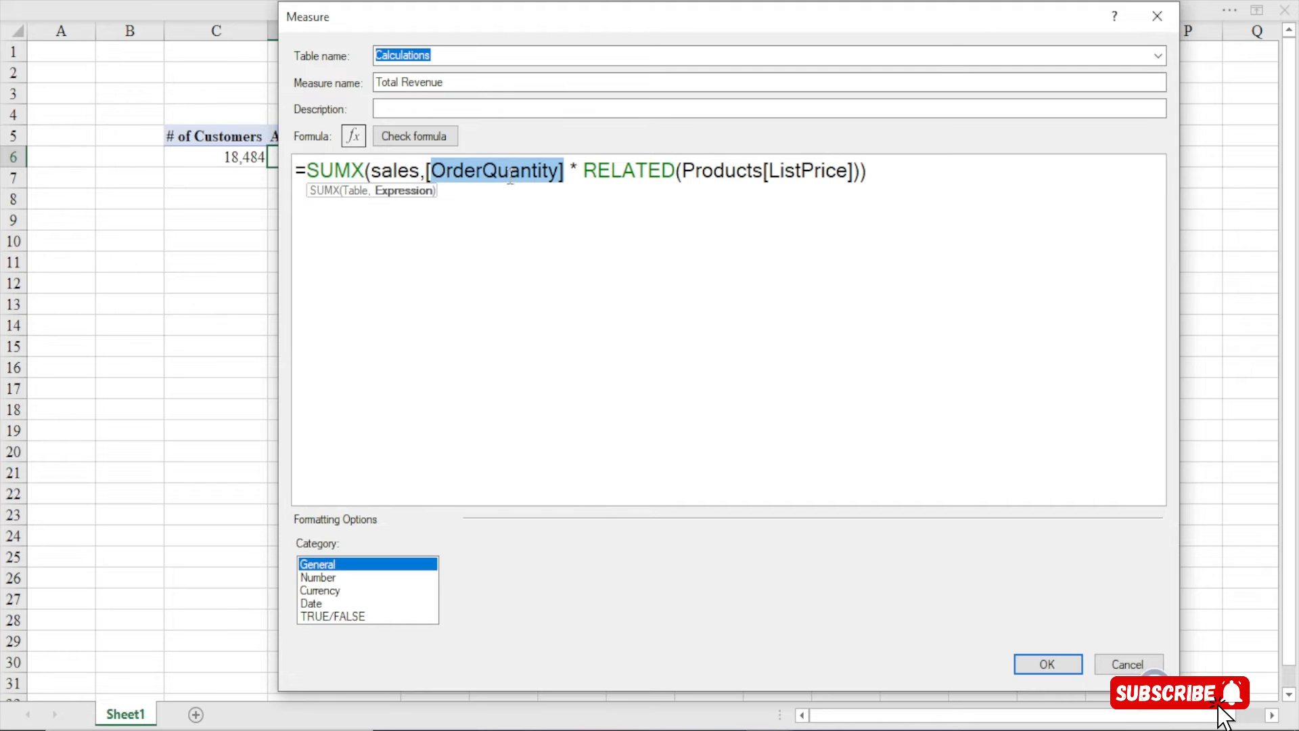
left_click(577, 170)
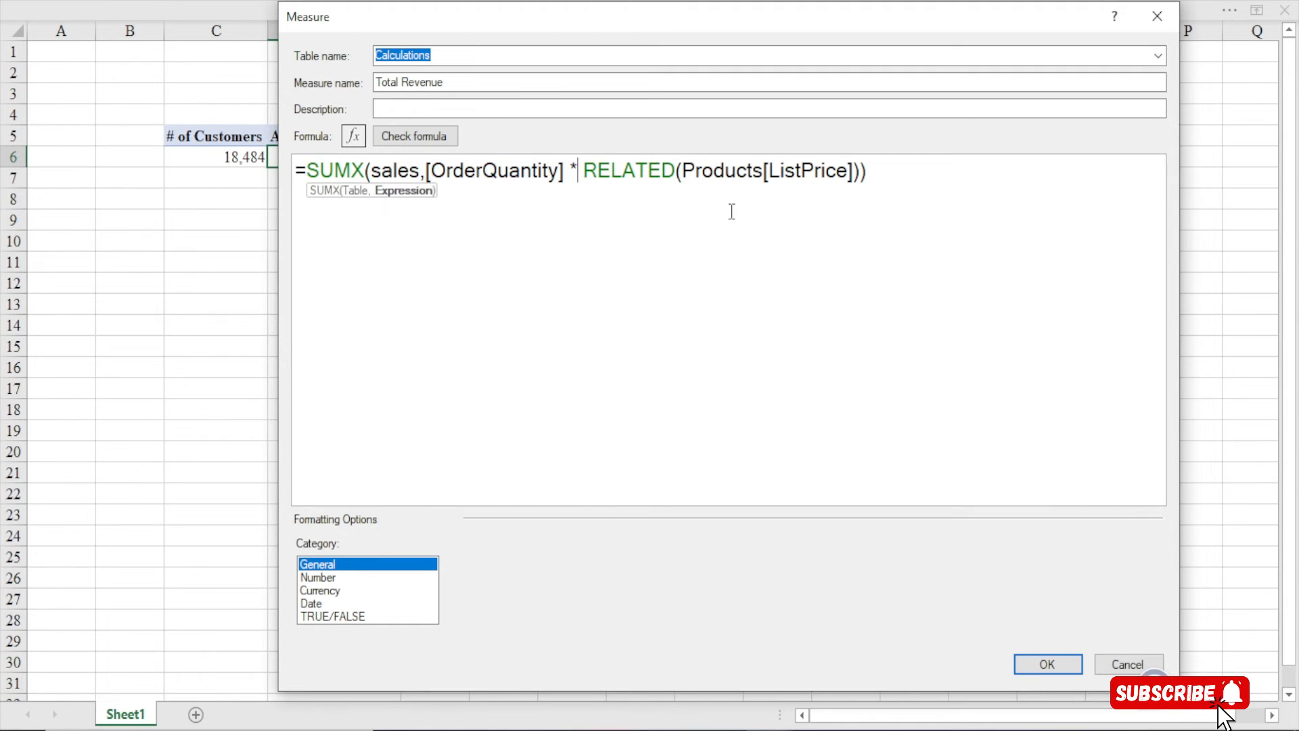
left_click_drag(682, 172, 848, 173)
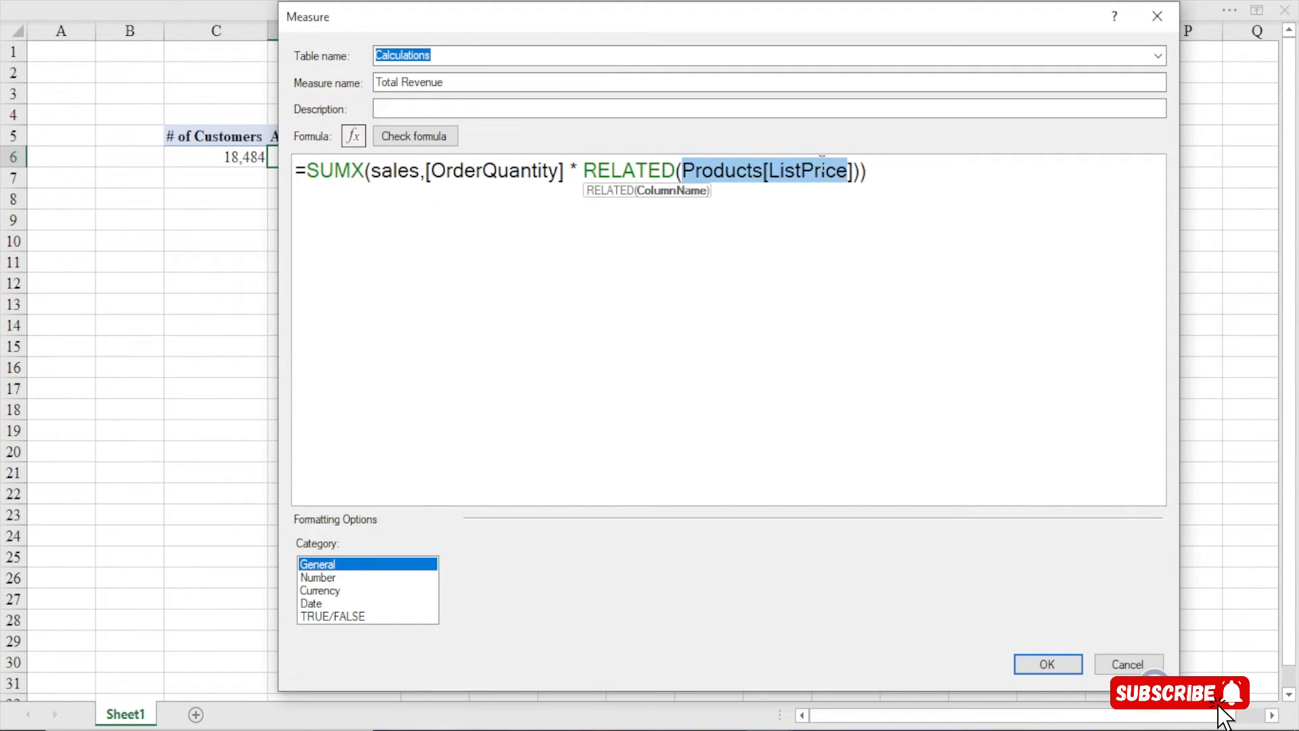
left_click(399, 174)
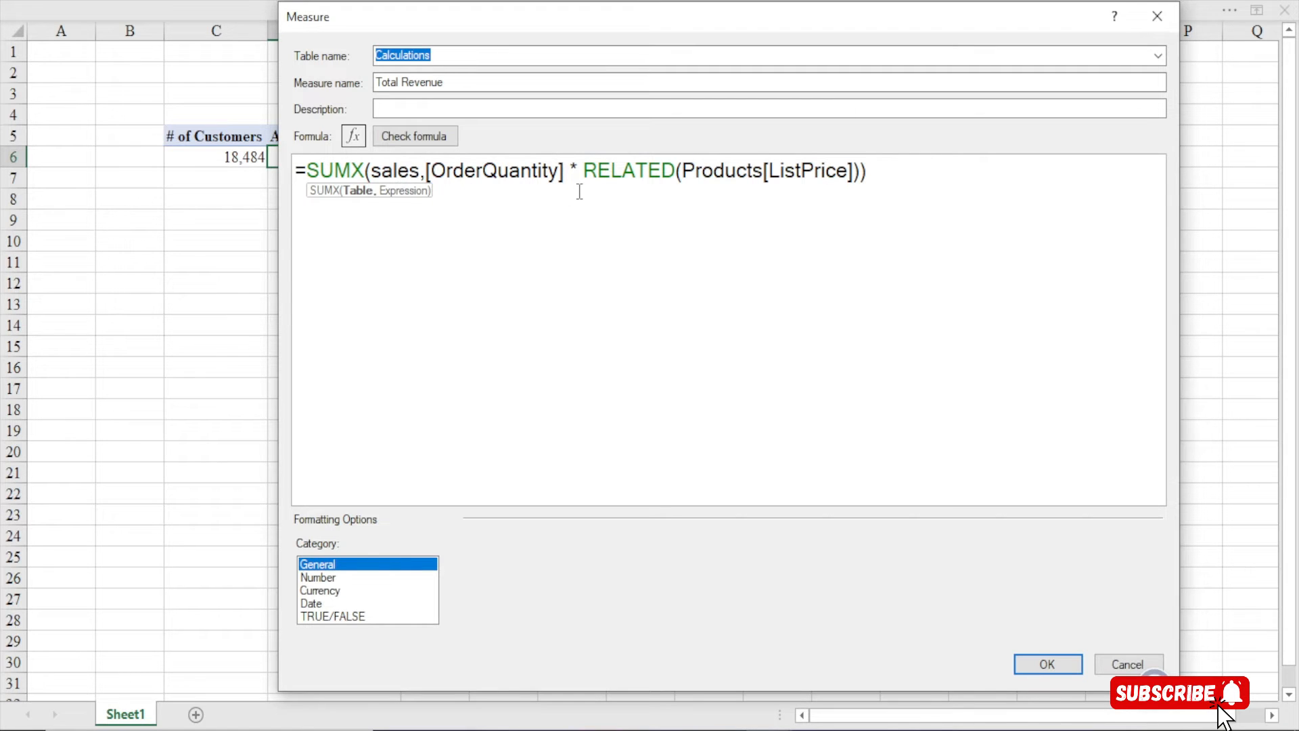
left_click(675, 174)
key("shift+Left")
key("shift+Left")
key("shift+Left")
key("shift+Left")
key("shift+Left")
key("shift+Left")
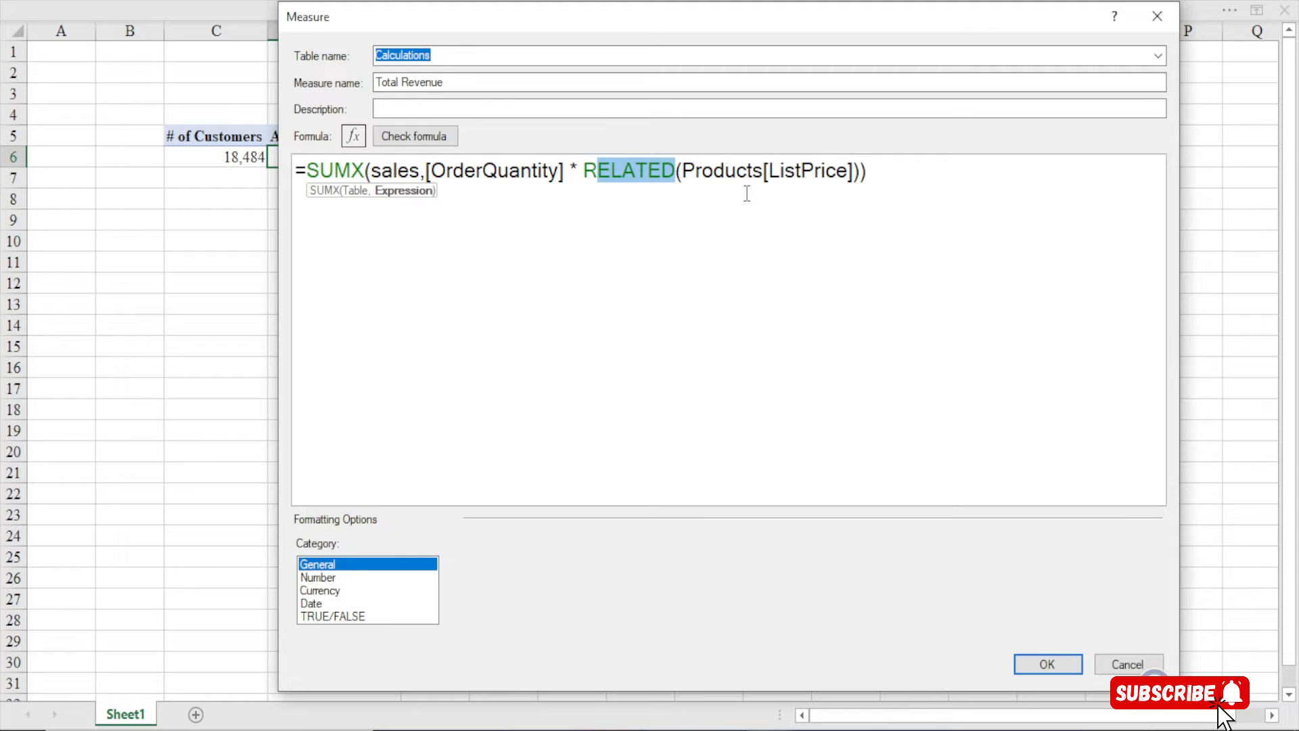
left_click_drag(676, 174, 880, 186)
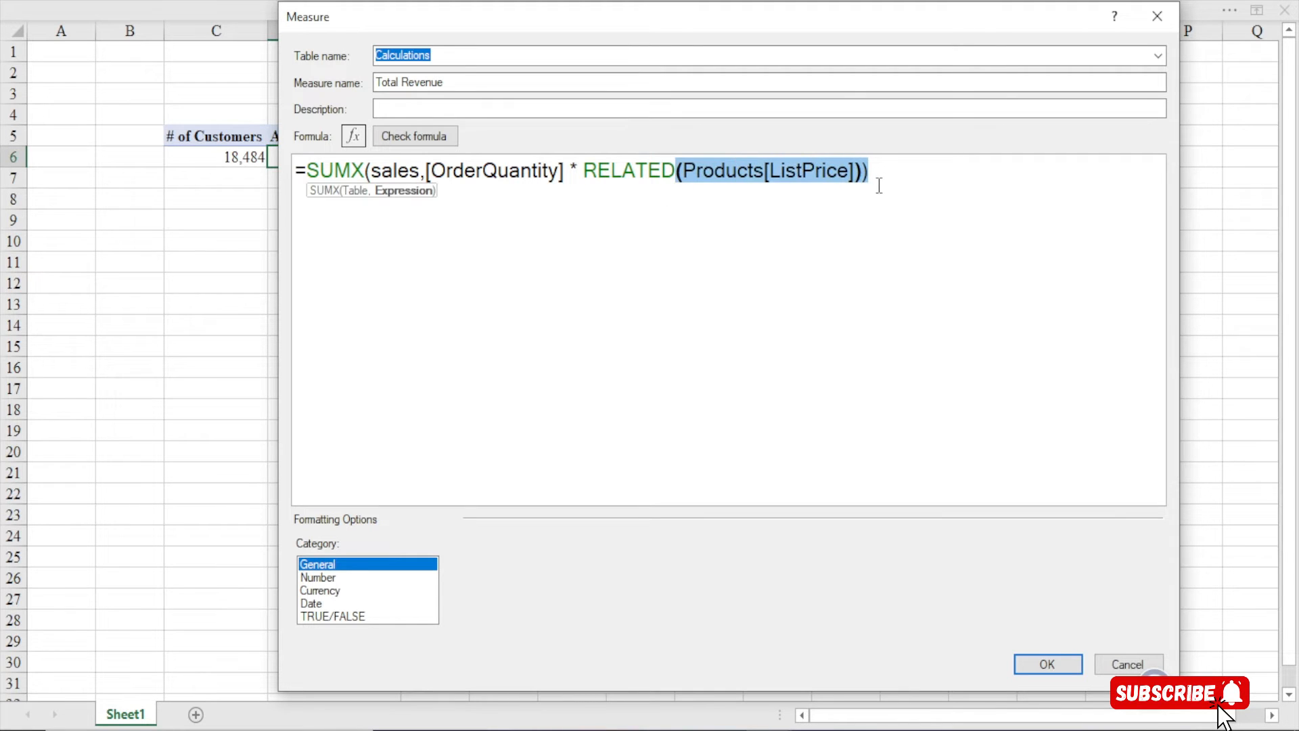
left_click(879, 184)
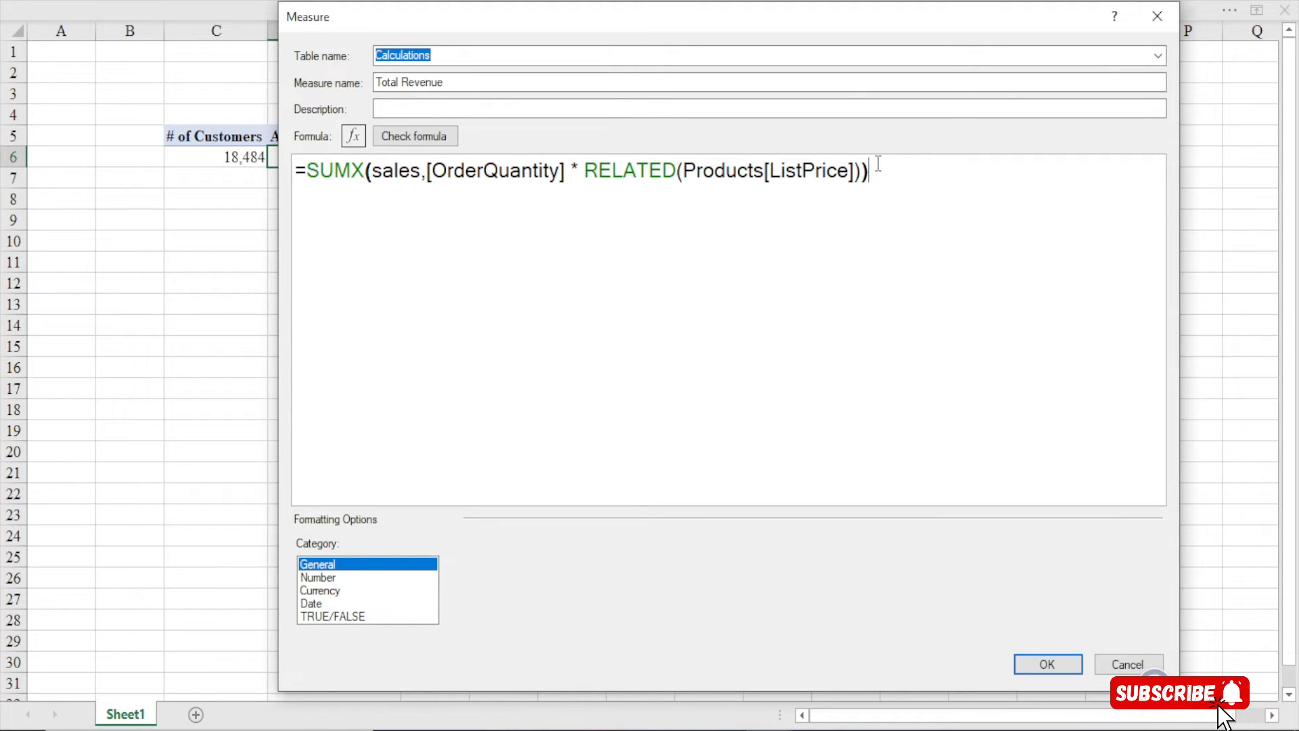
Verify the Total Revenue formula, format it as Currency with 0 decimals, and save it ($307,092,945)
left_click(421, 141)
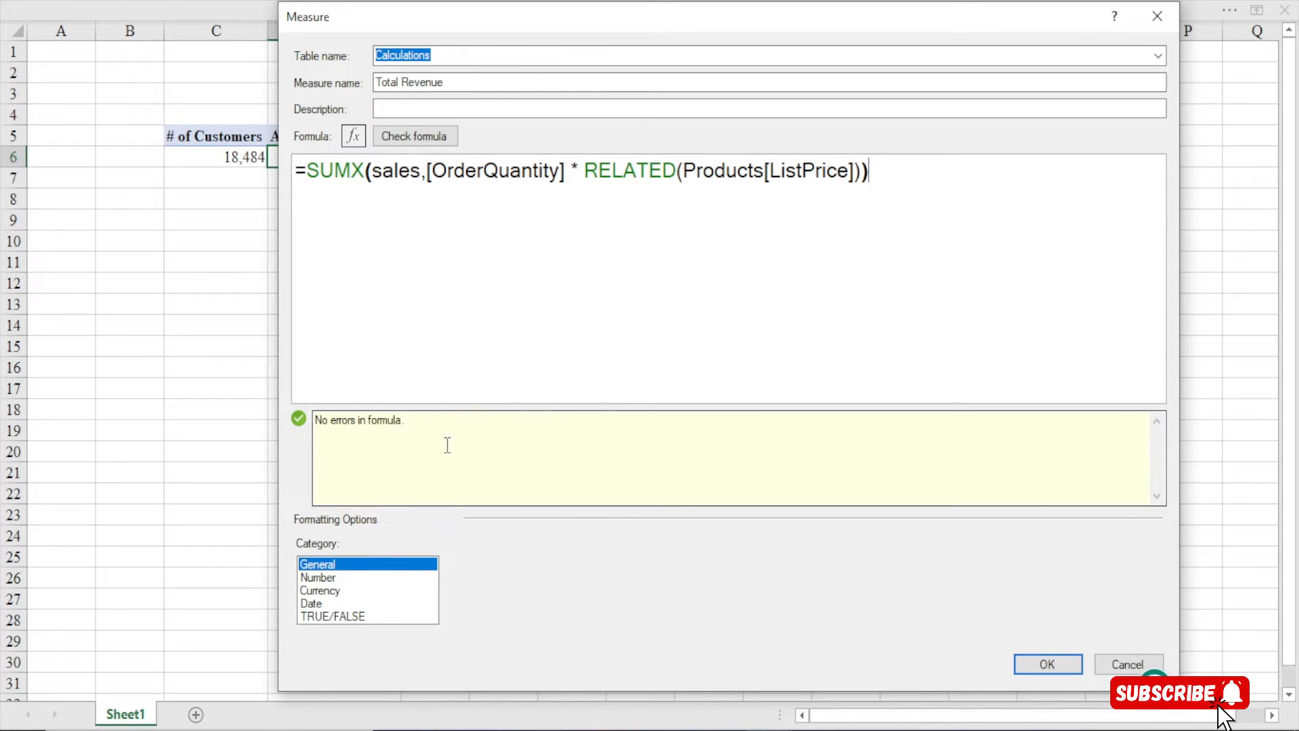
left_click(316, 591)
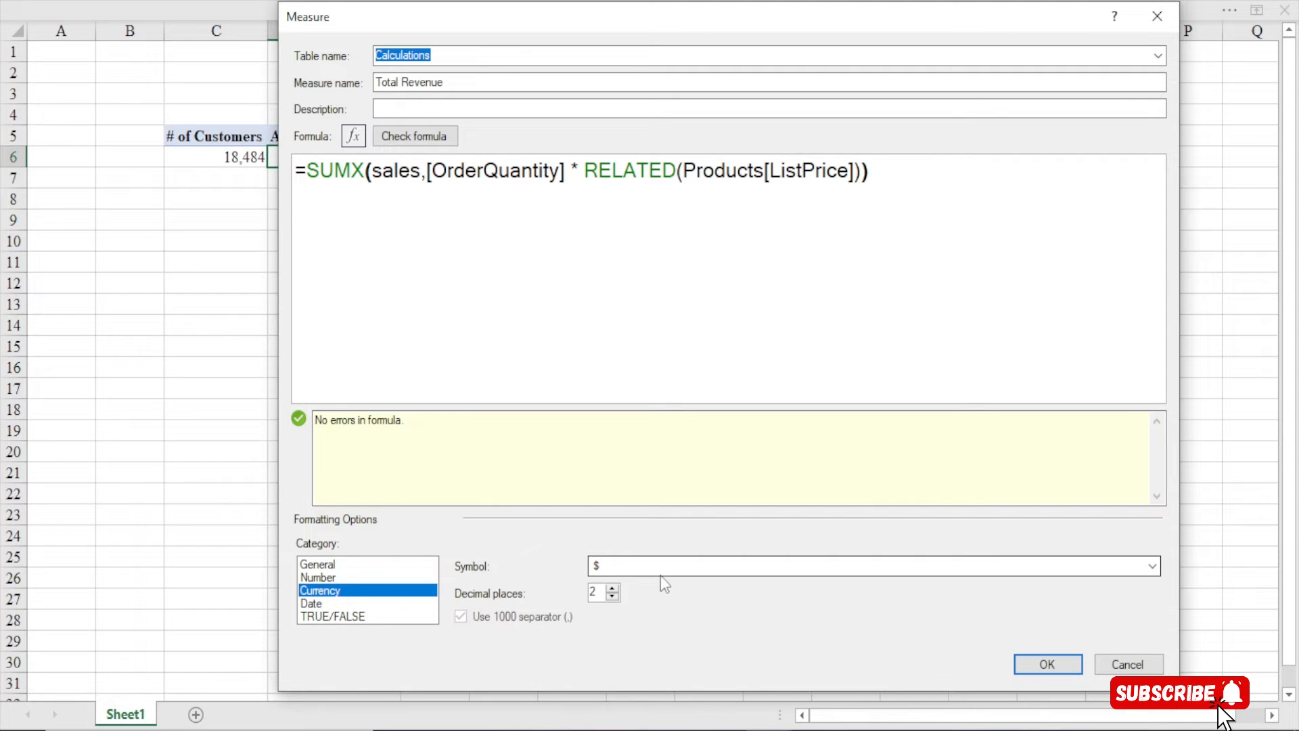
left_click(613, 597)
left_click(612, 597)
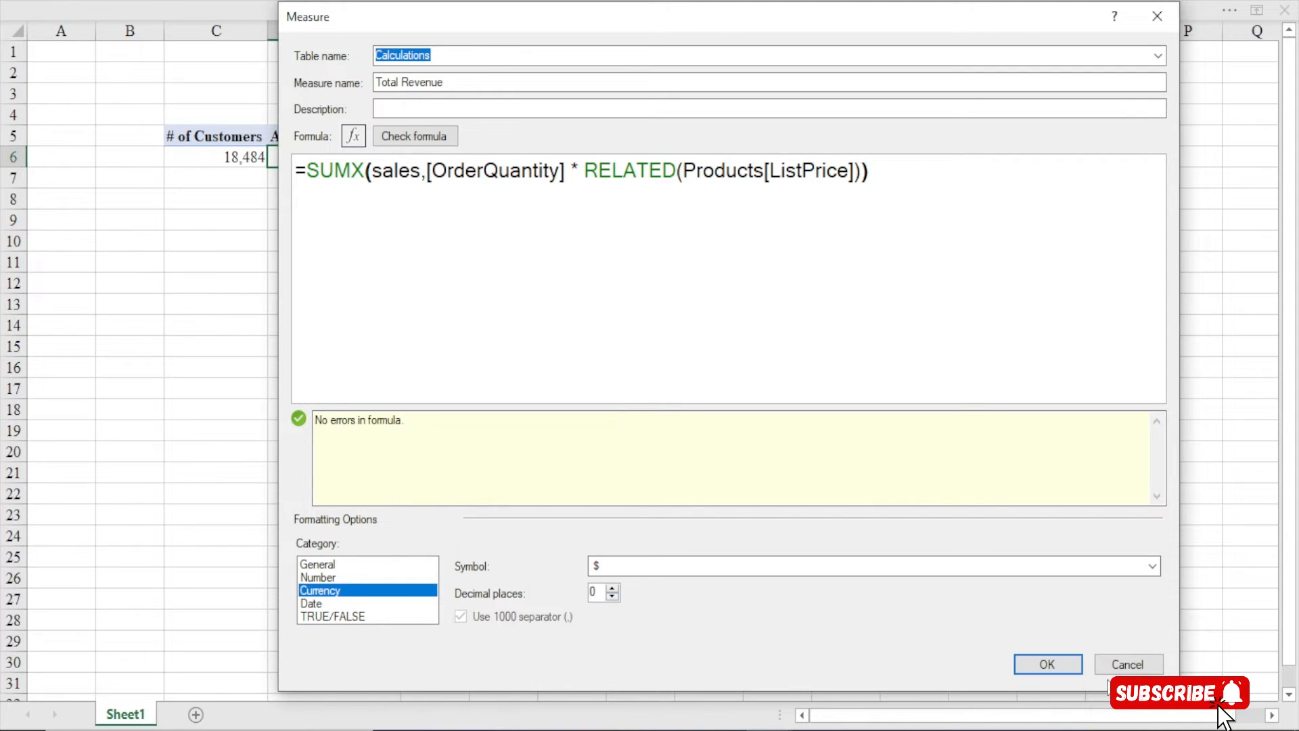
left_click(1047, 664)
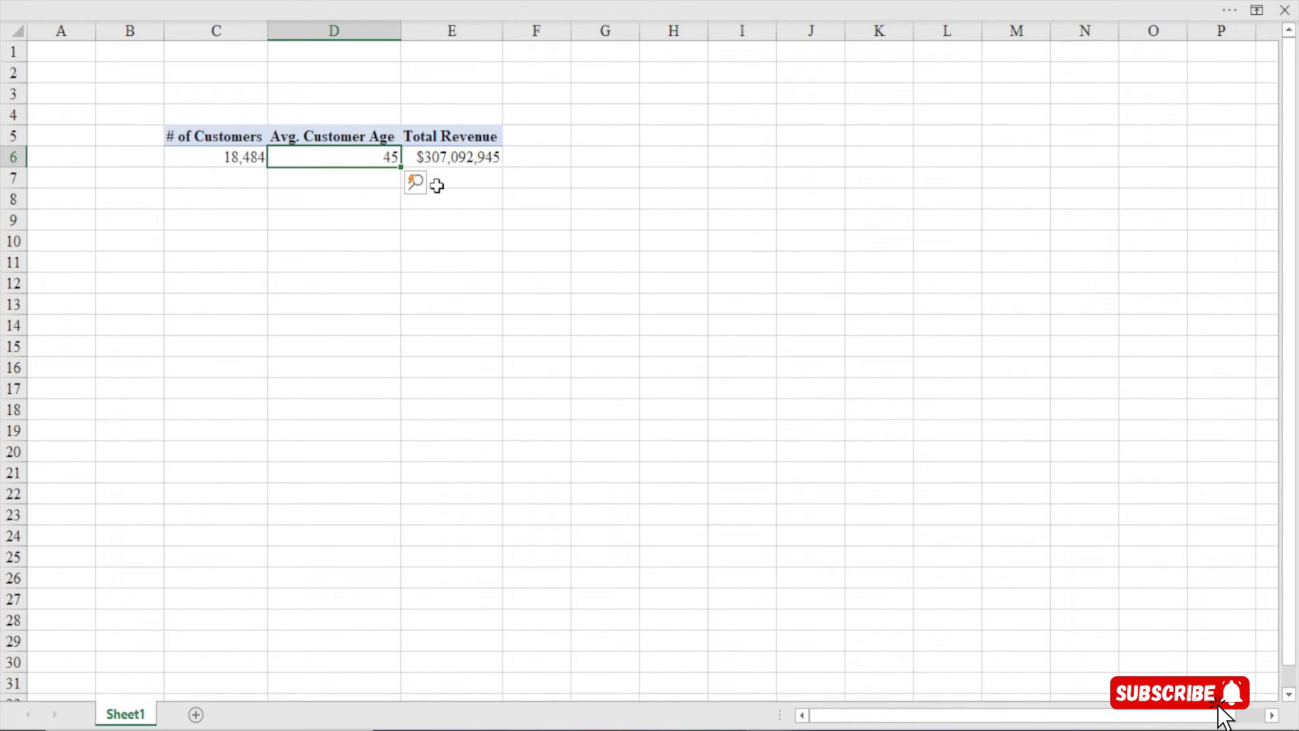
left_click(467, 162)
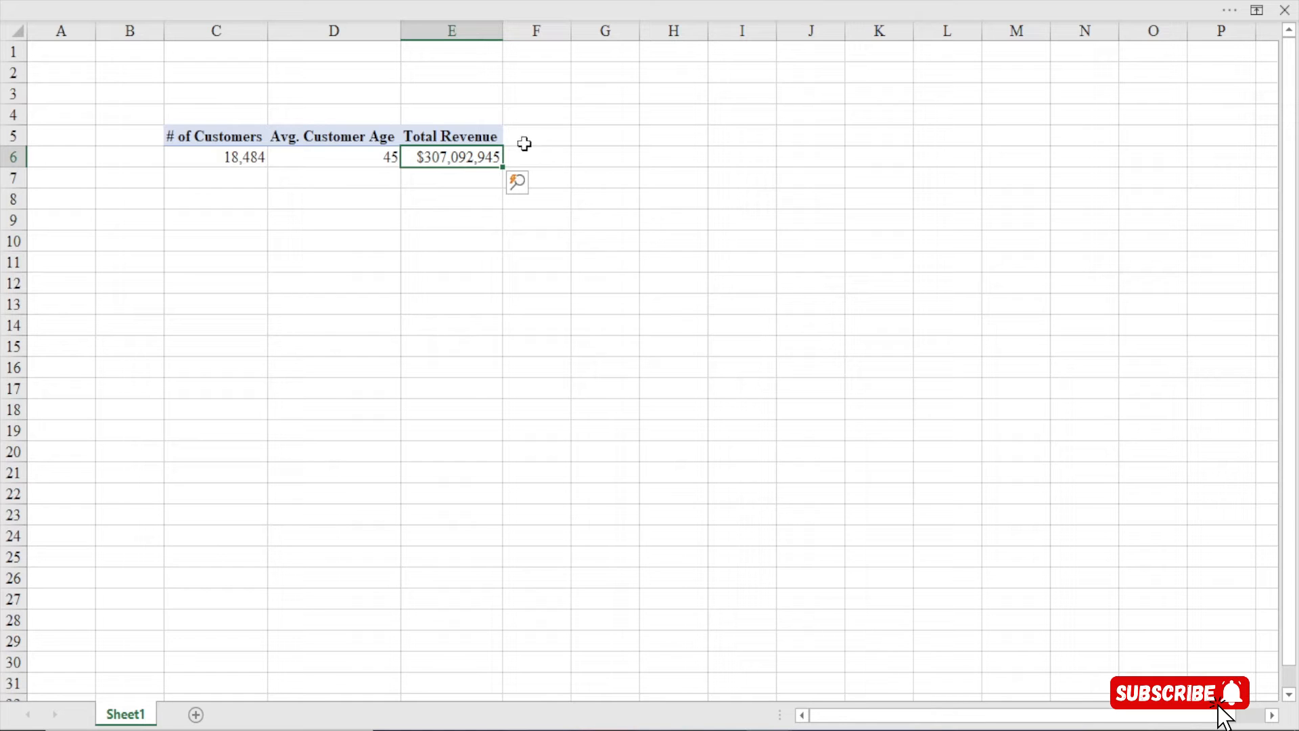
left_click(546, 139)
left_click(437, 156)
left_click(569, 7)
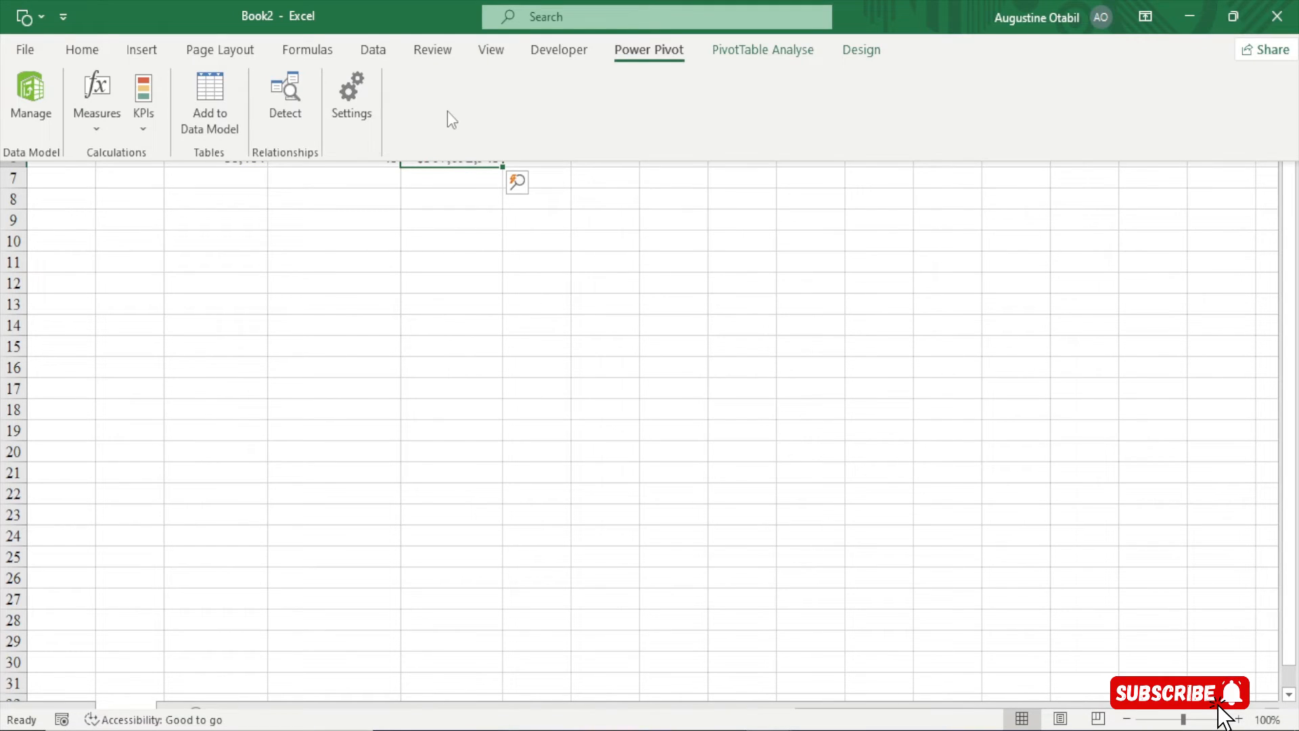
Start a new measure and move and enlarge its dialog
left_click(92, 132)
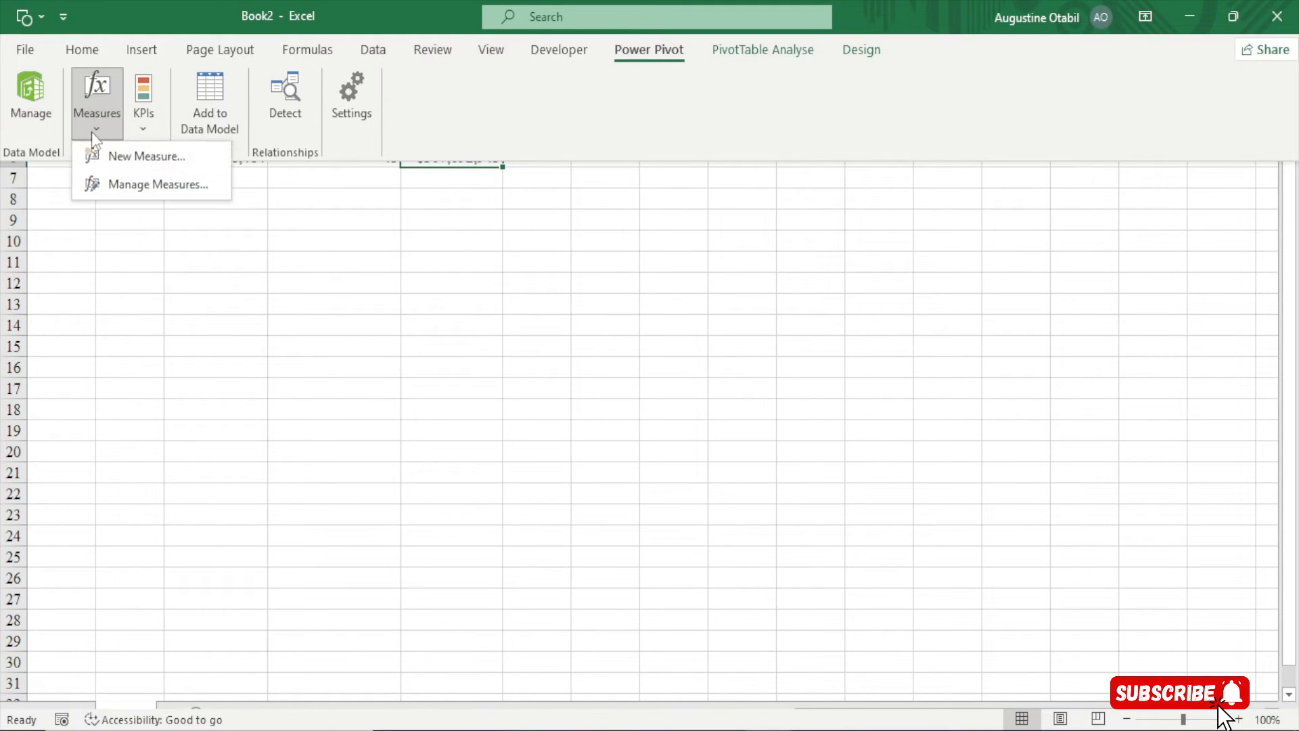
left_click(124, 158)
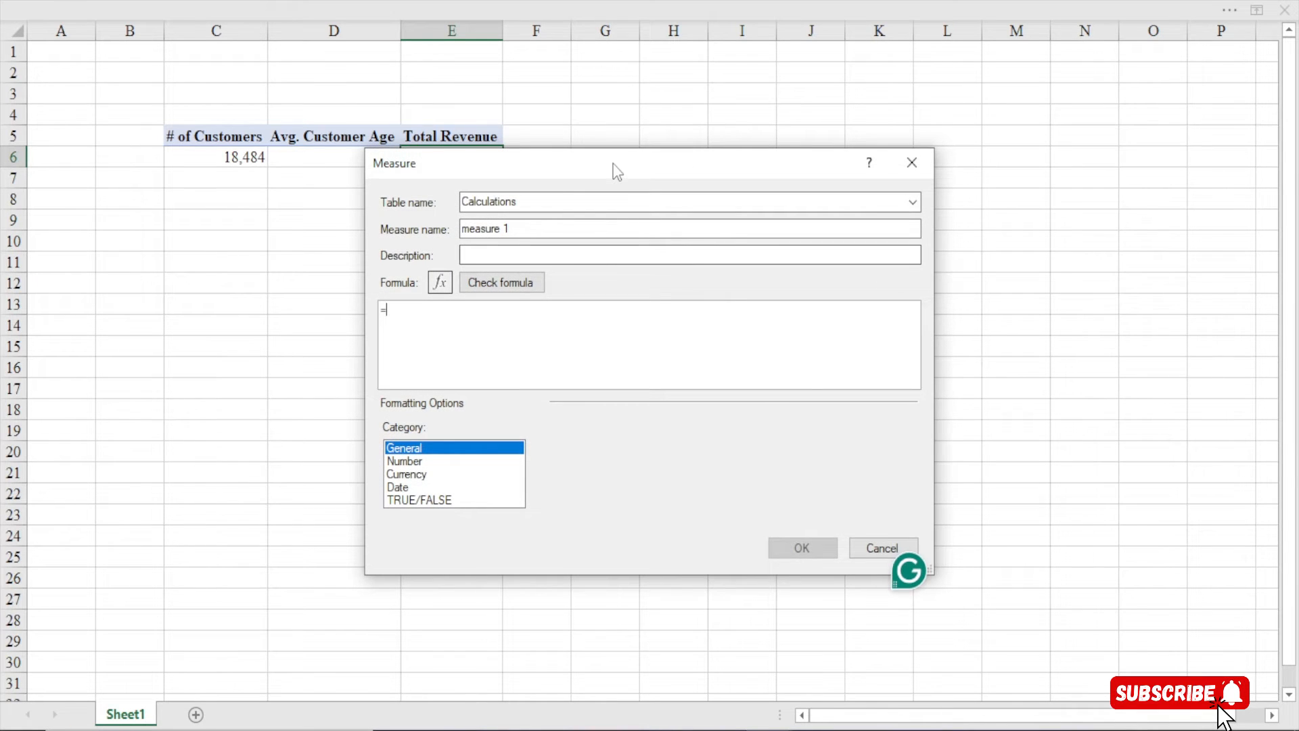
left_click_drag(617, 171, 567, 55)
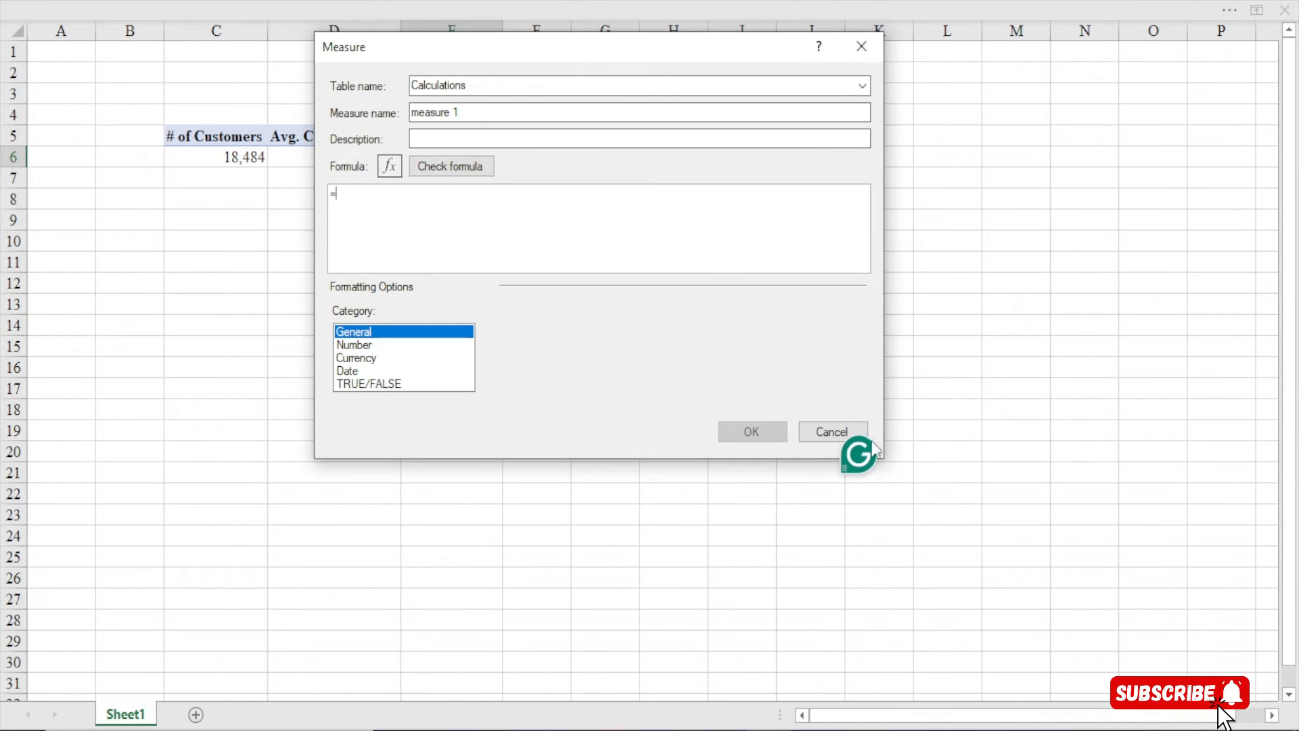
left_click_drag(882, 458, 1166, 660)
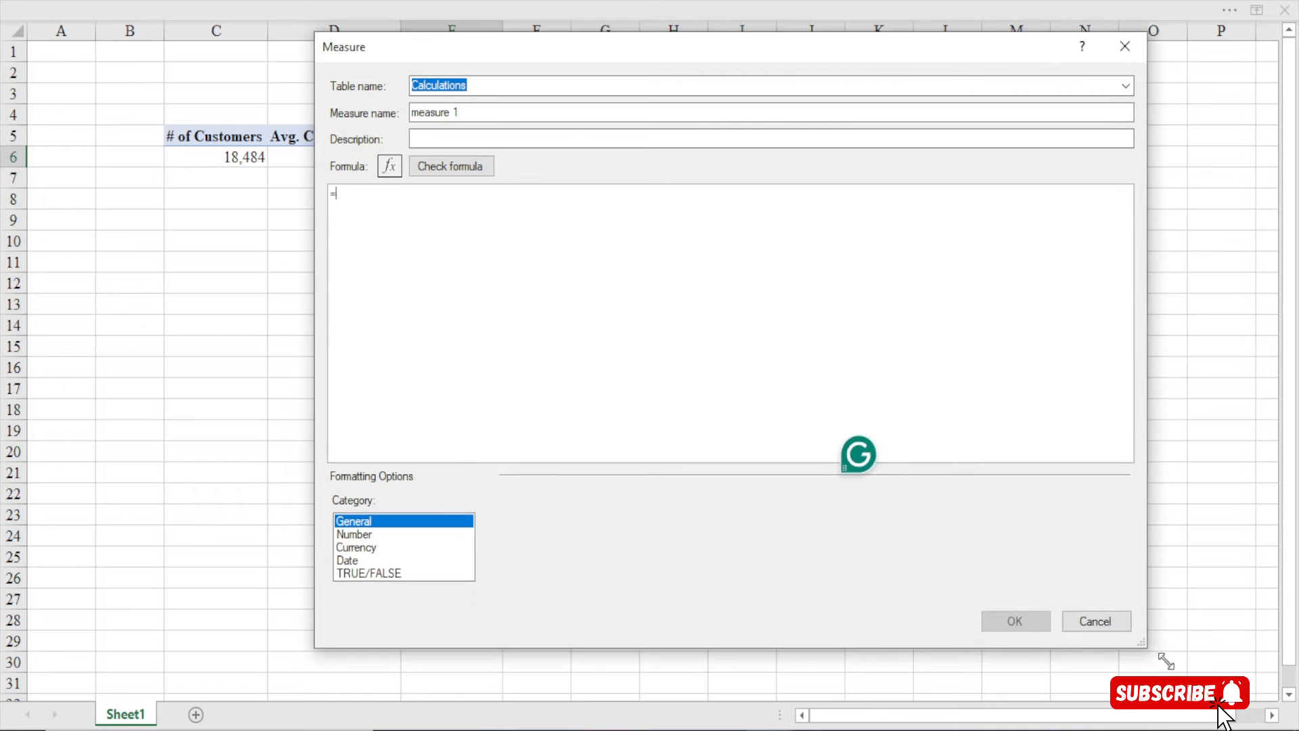
Name the measure '# of Country' and place the cursor in the Formula box
left_click_drag(472, 112, 379, 113)
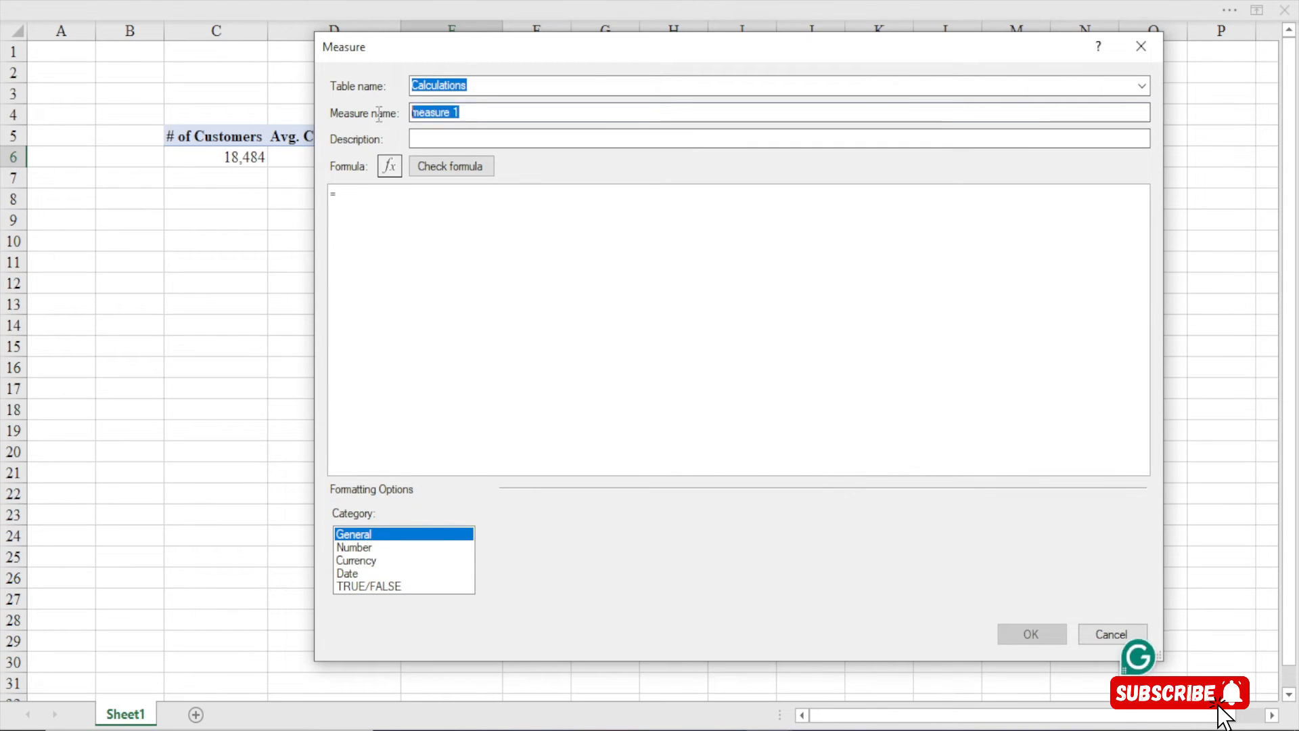
type("# of")
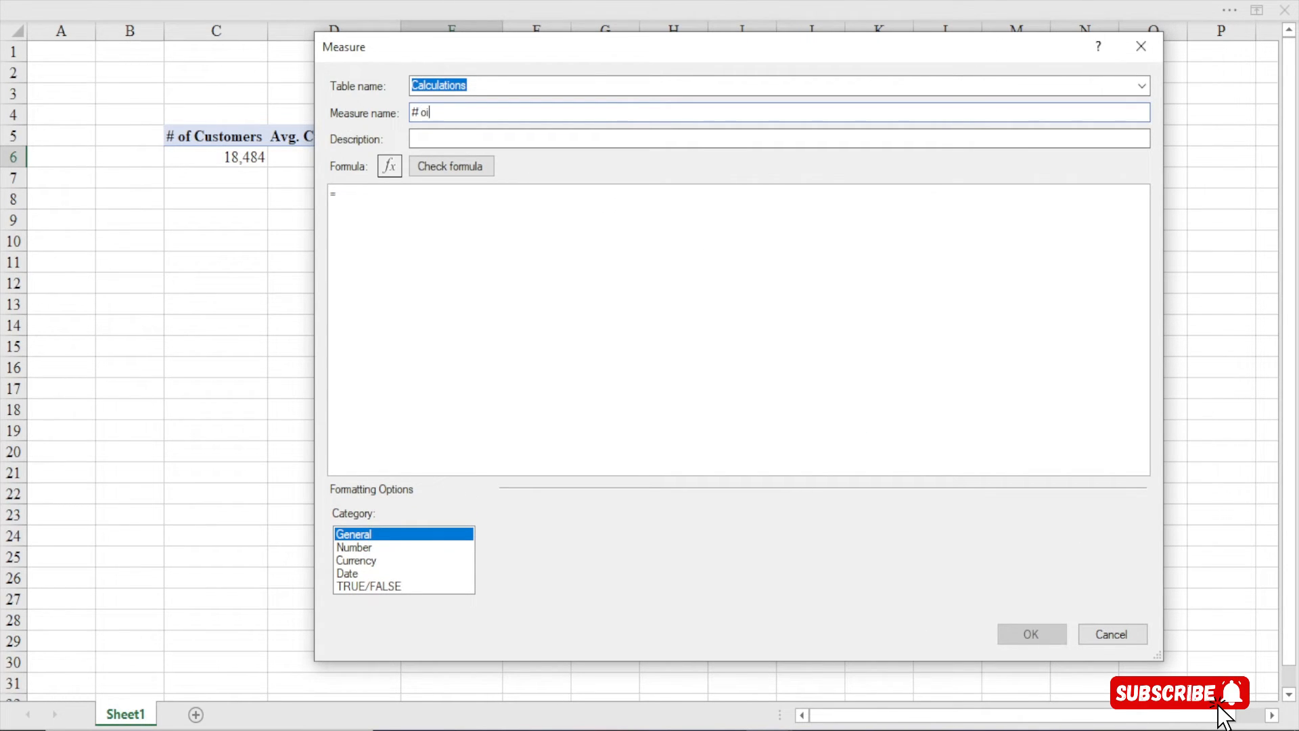
key("BackSpace")
type("Cio")
key("BackSpace")
key("BackSpace")
type("ountry")
left_click(364, 200)
scroll(364, 200, "up", 5)
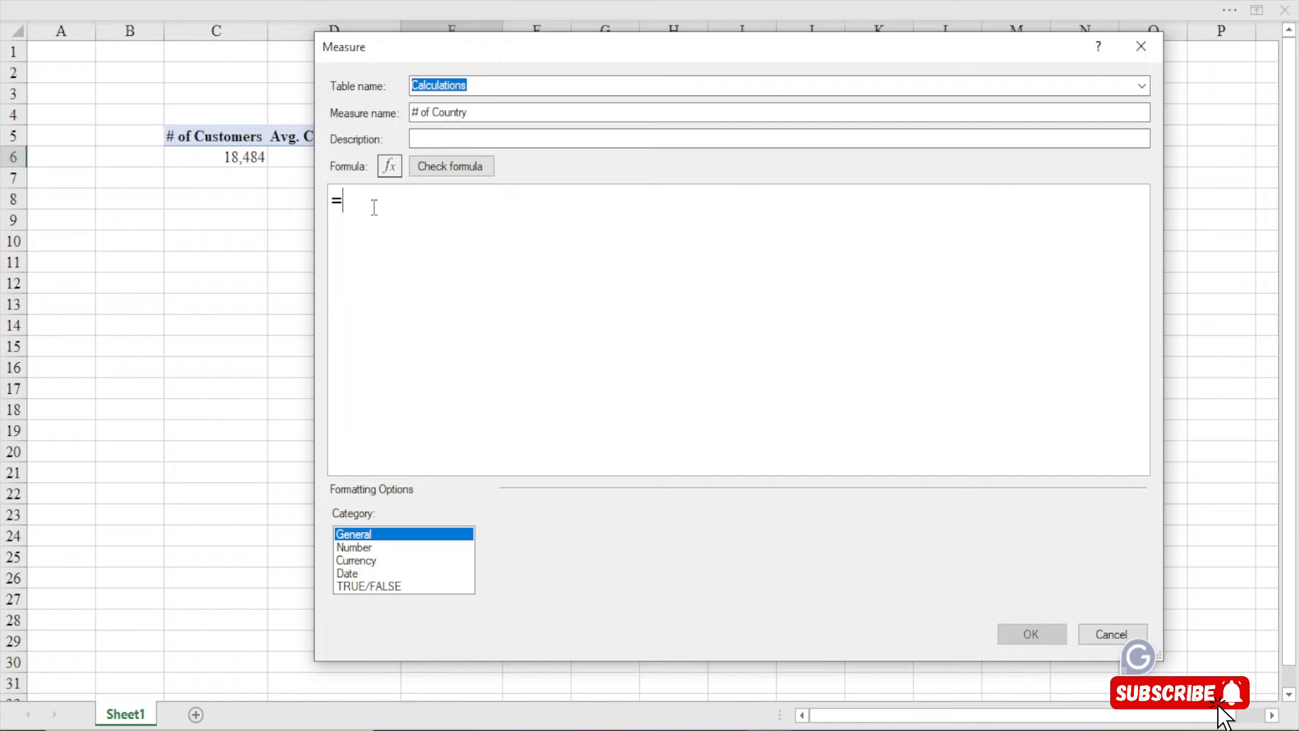
Enter =DISTINCTCOUNT(Sales_Territory[SalesTerritoryRegion]) and check the formula for errors
type("dis")
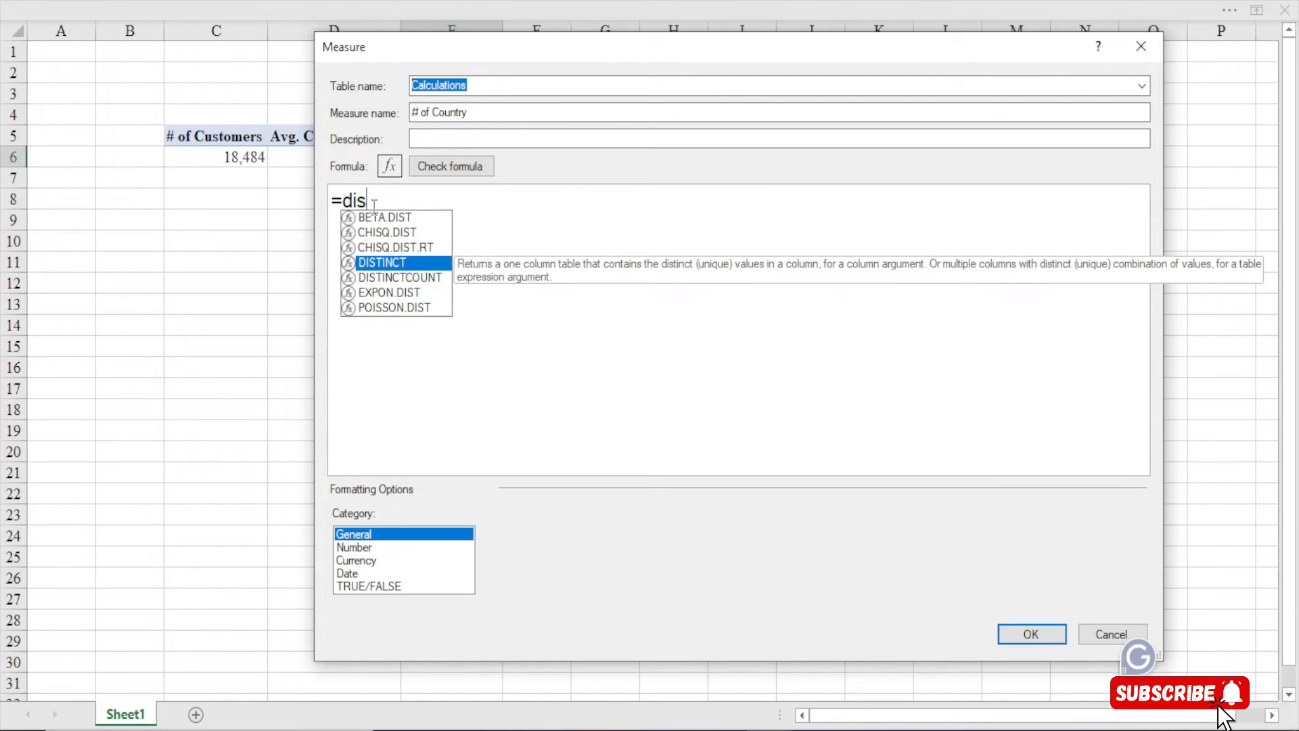
key("Down")
key("Tab")
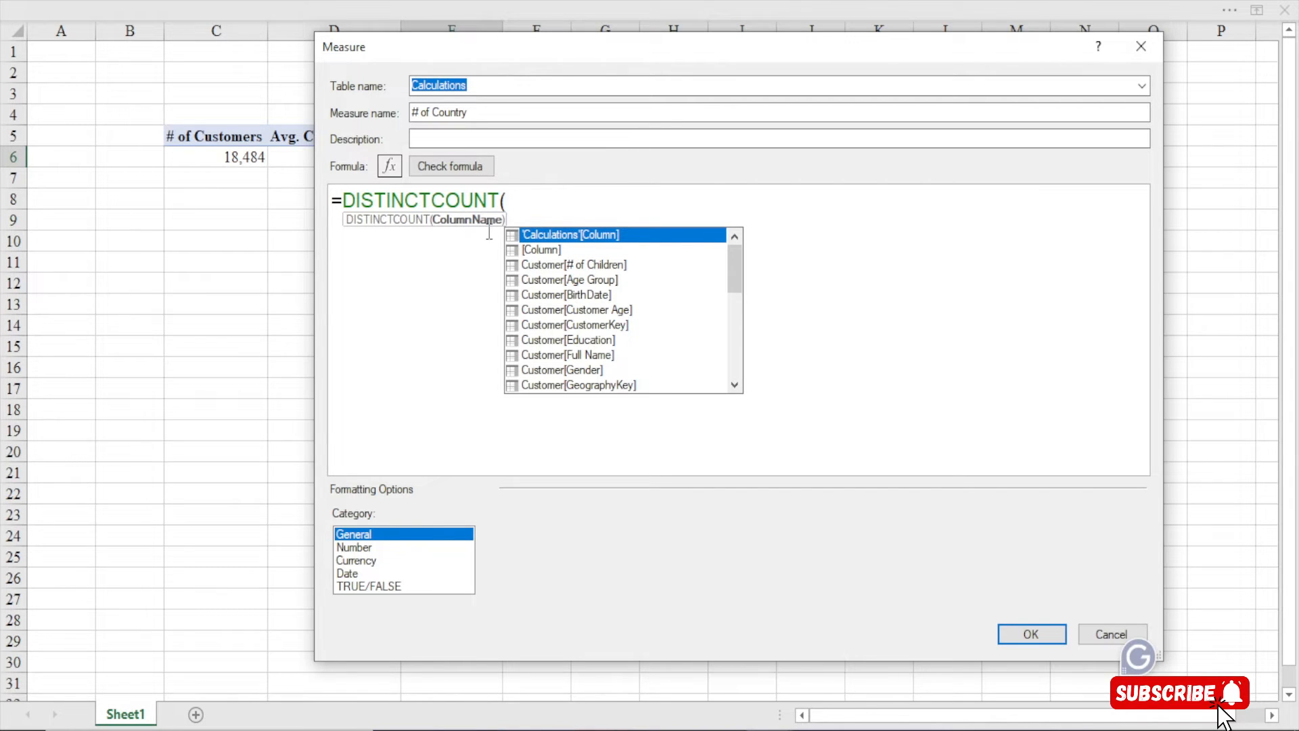
type("re")
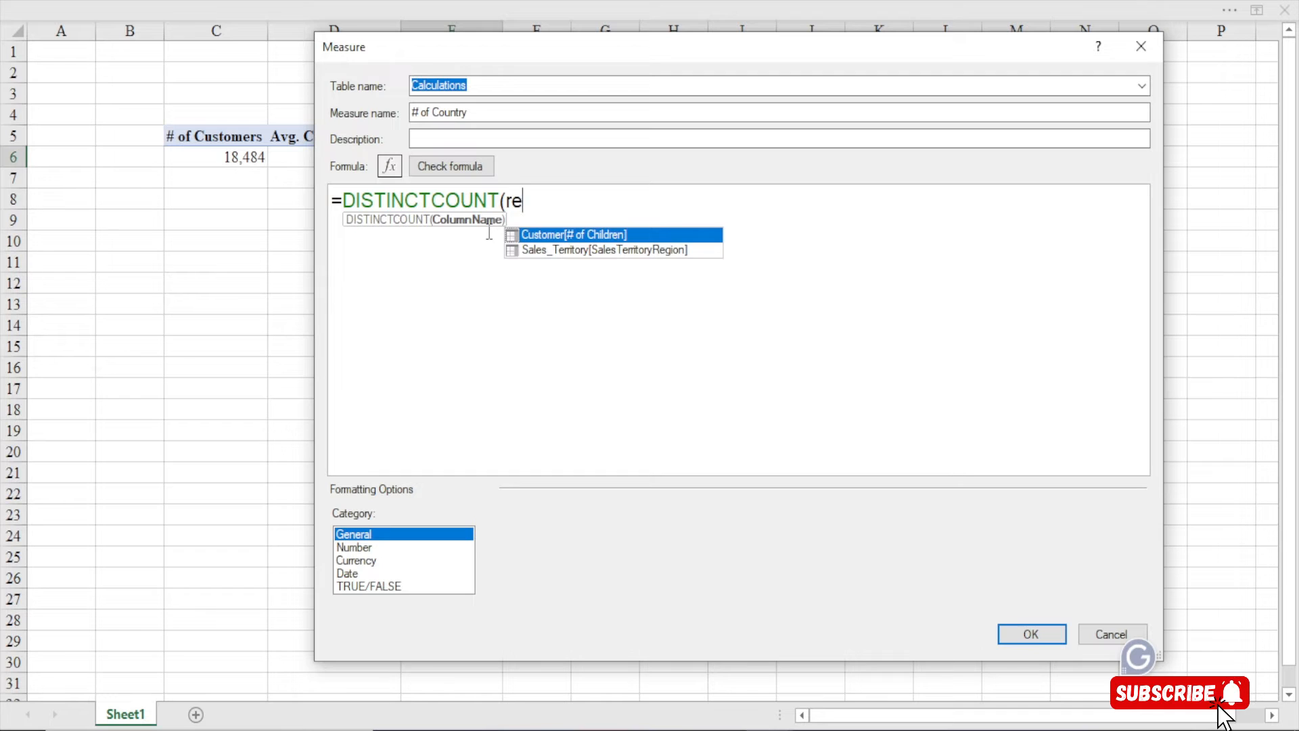
key("BackSpace")
key("BackSpace")
type("co")
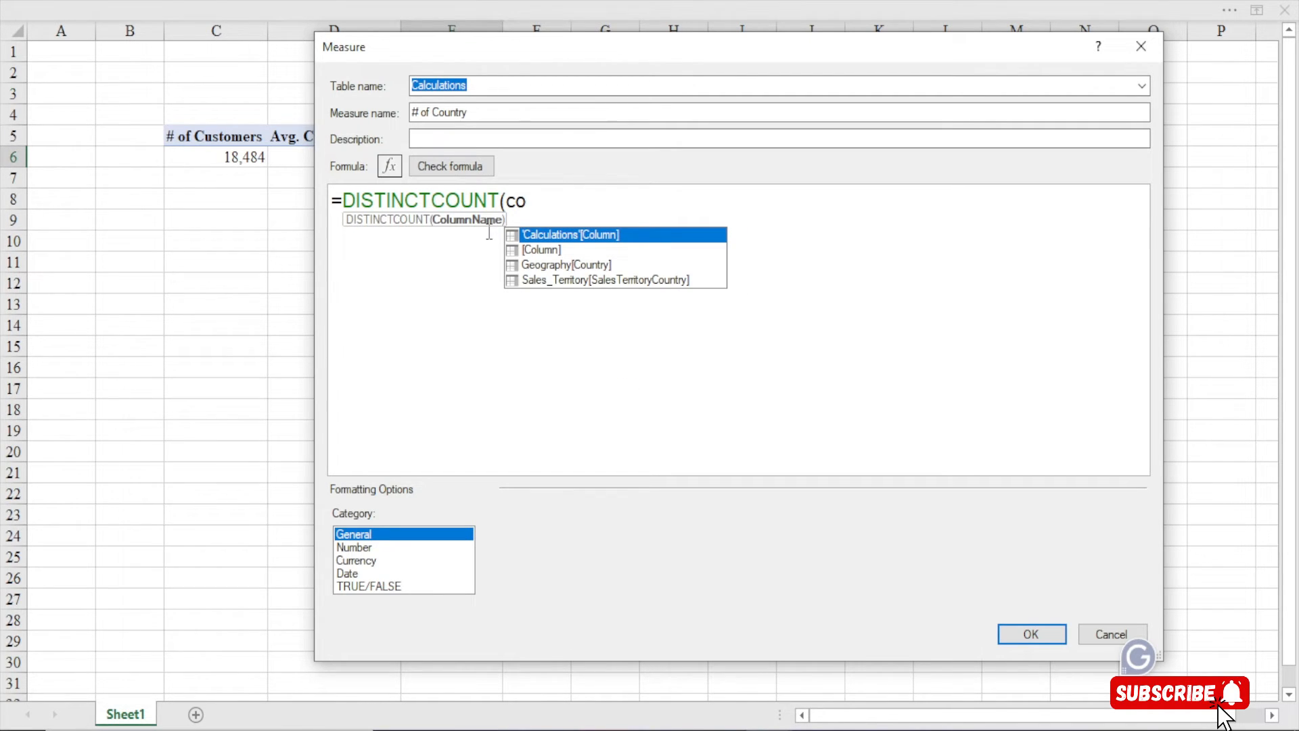
key("Down")
key("Down")
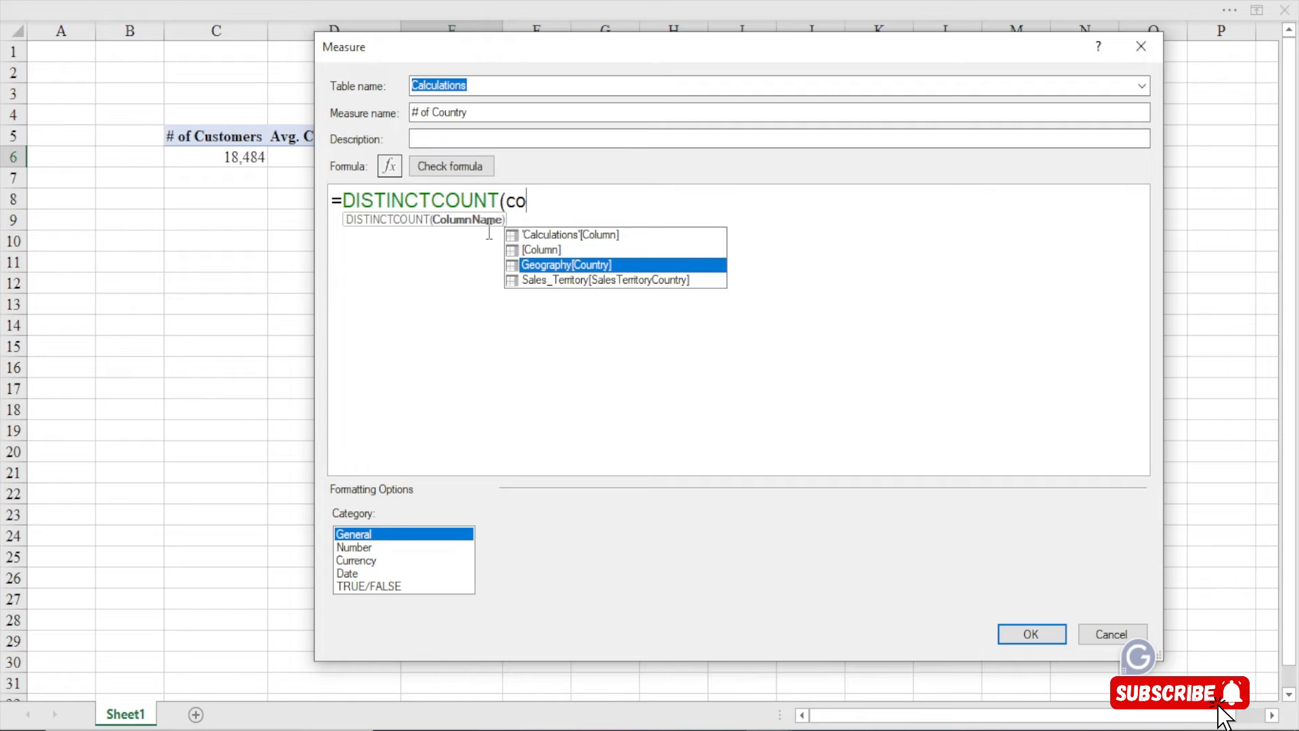
key("Up")
key("Up")
key("BackSpace")
key("BackSpace")
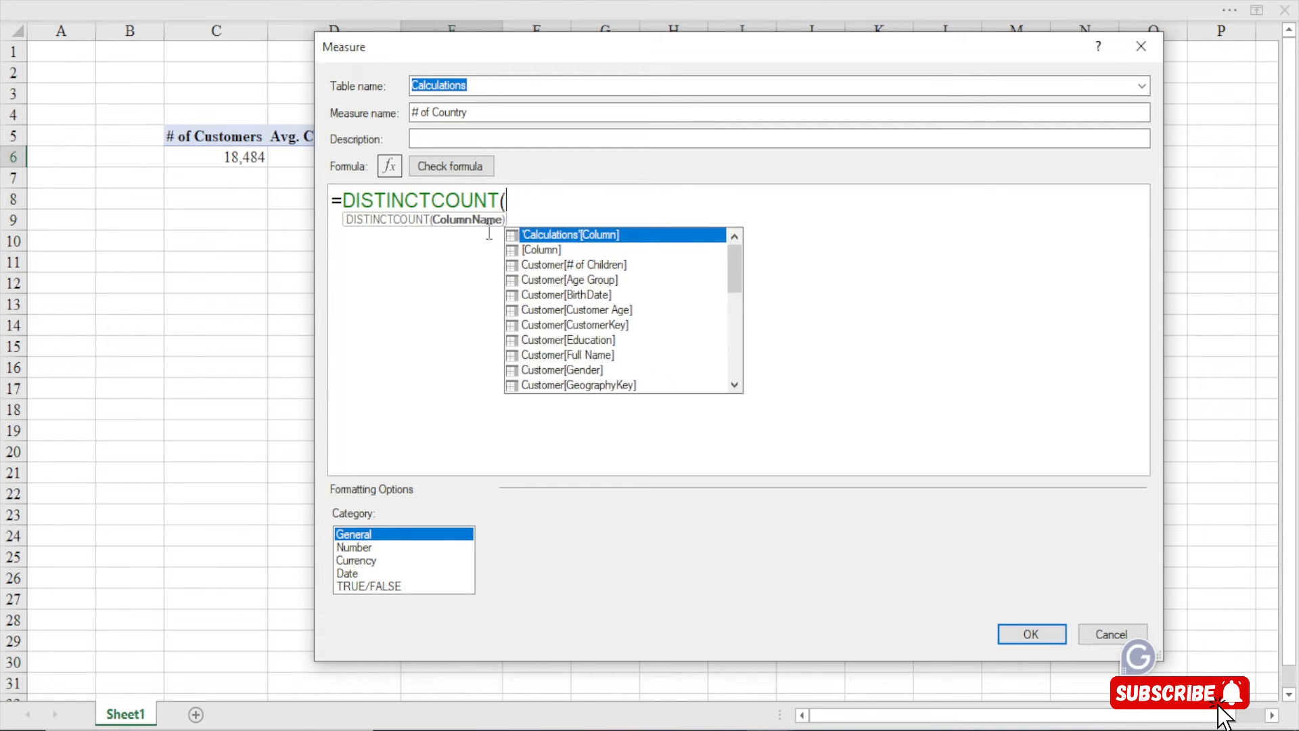
type("reg")
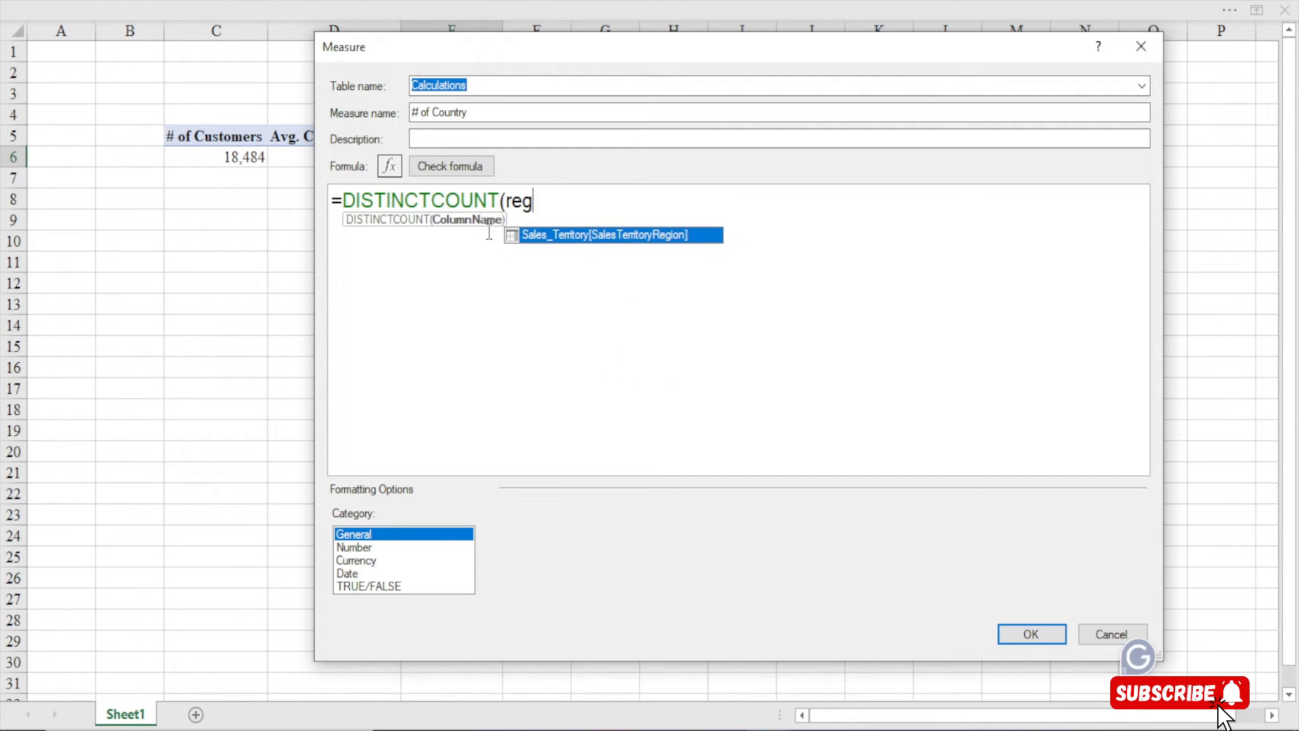
key("Tab")
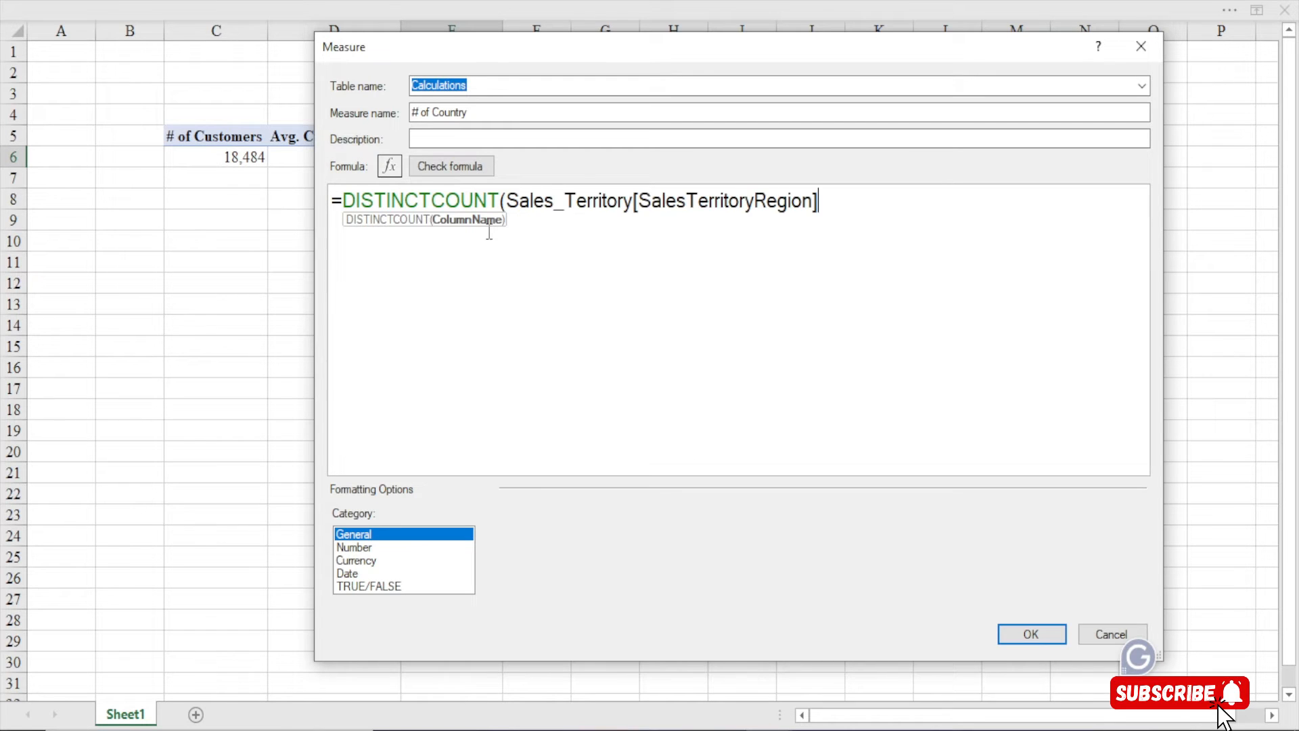
type(")")
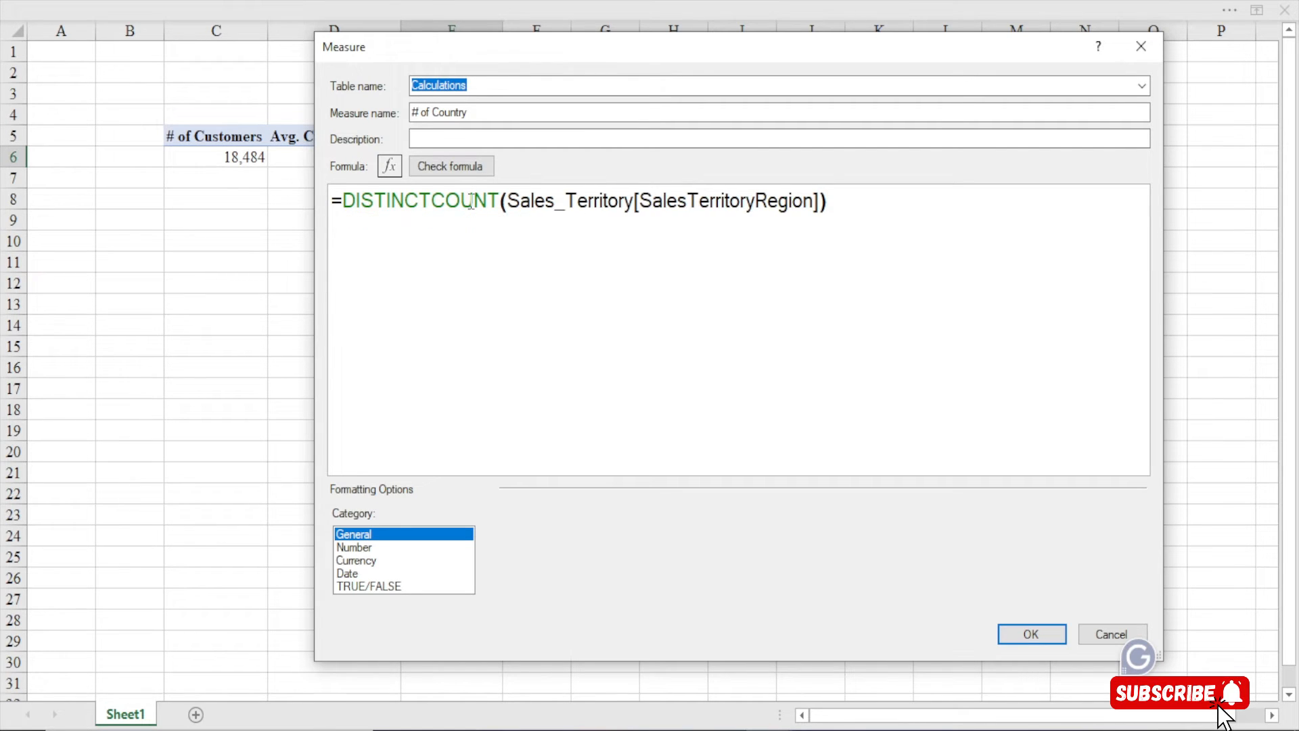
left_click(450, 166)
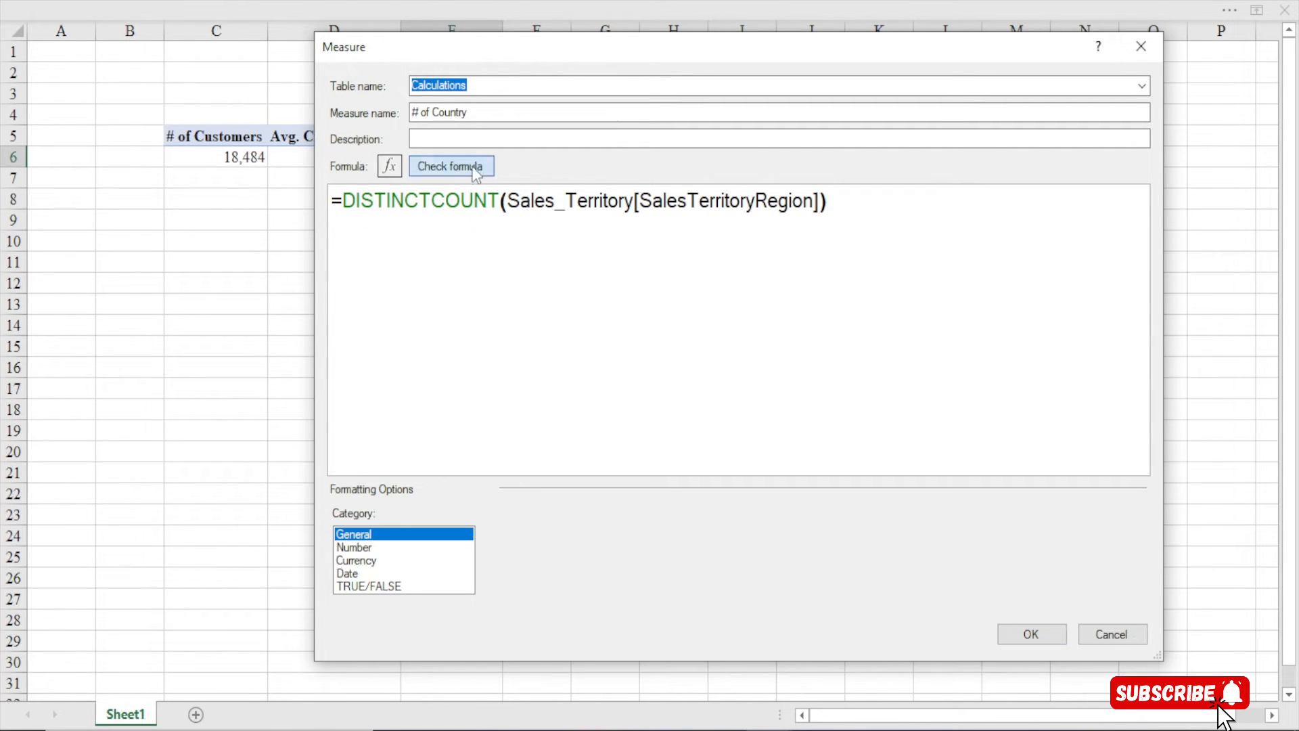
Format # of Country as a Whole Number with 1000 separator and save it, showing 10
left_click(353, 546)
left_click(707, 540)
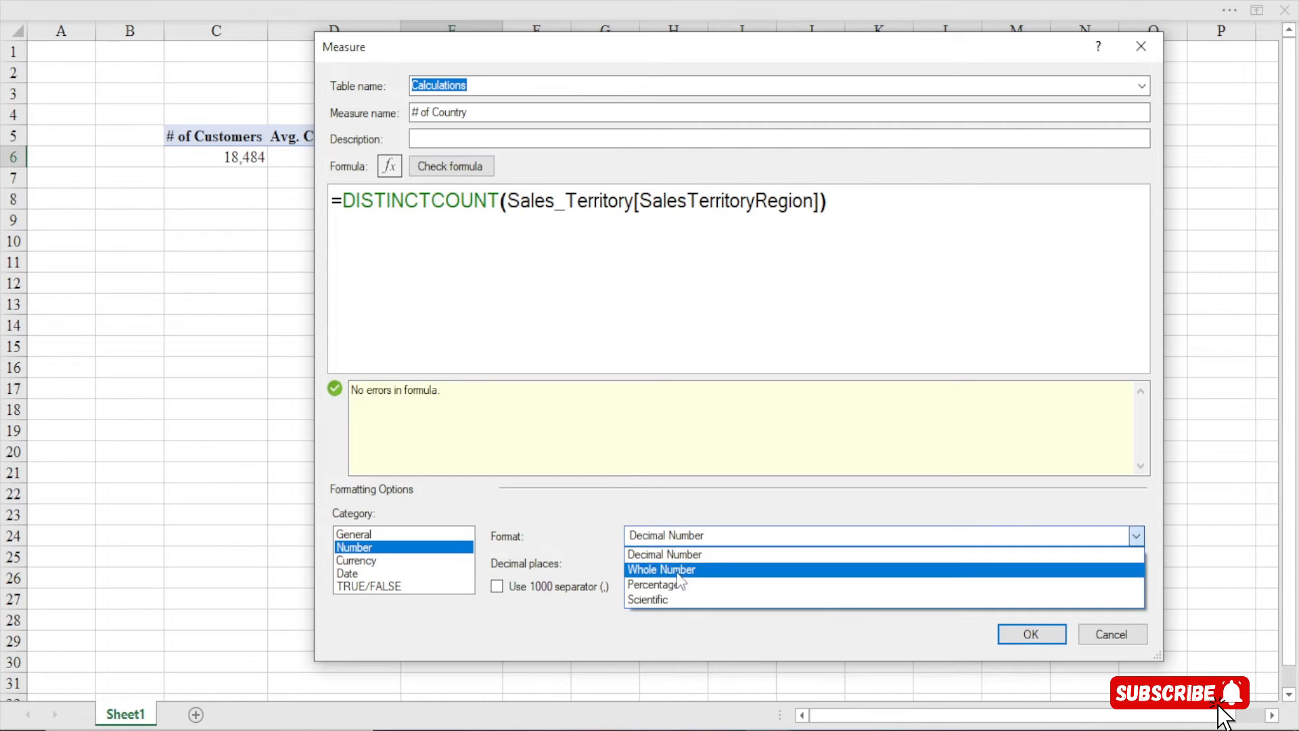
left_click(677, 572)
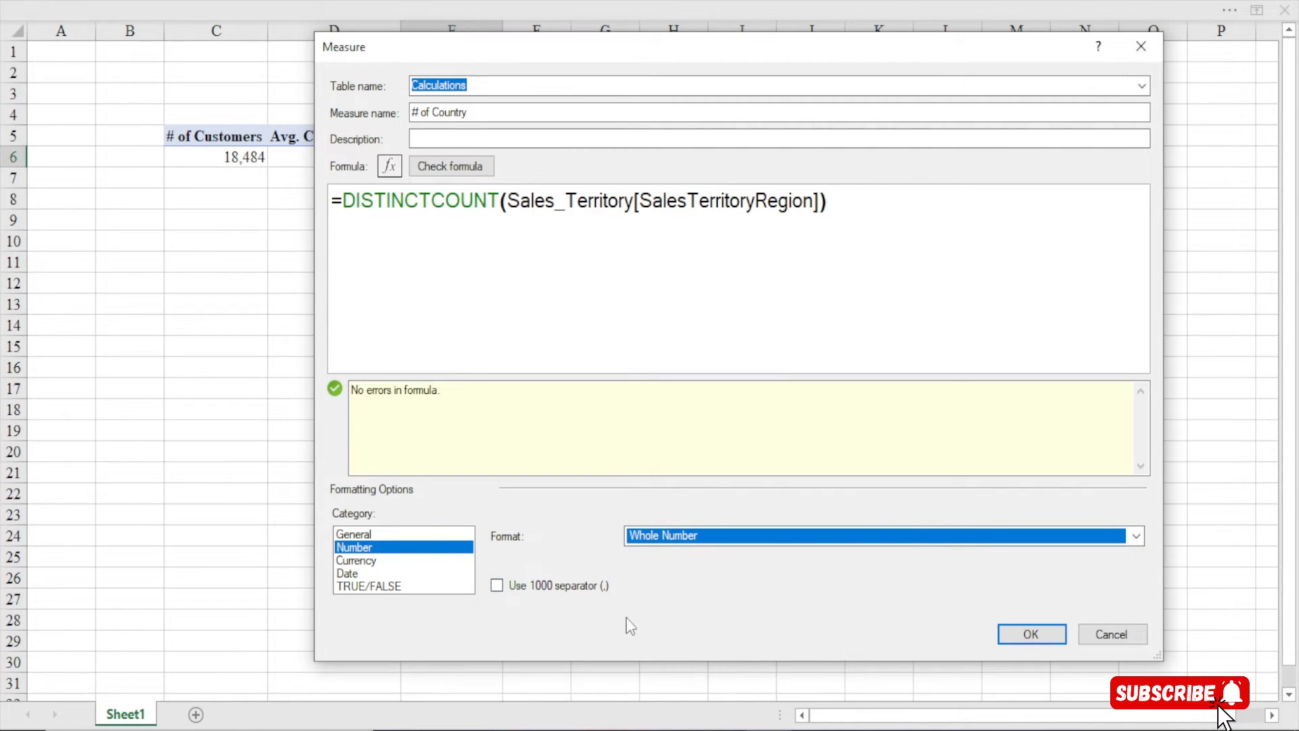
left_click(534, 590)
left_click(1028, 636)
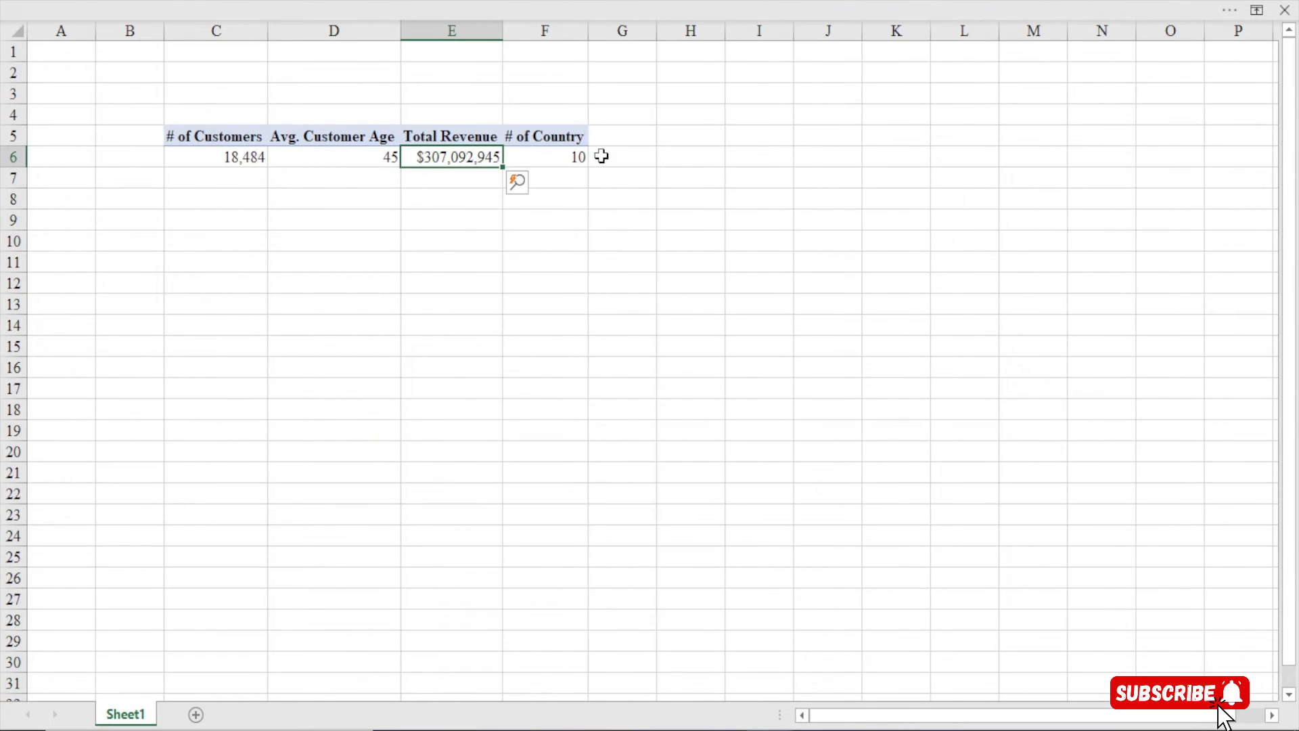
Open Manage Measures listing all four measures and select # of Country
left_click(570, 157)
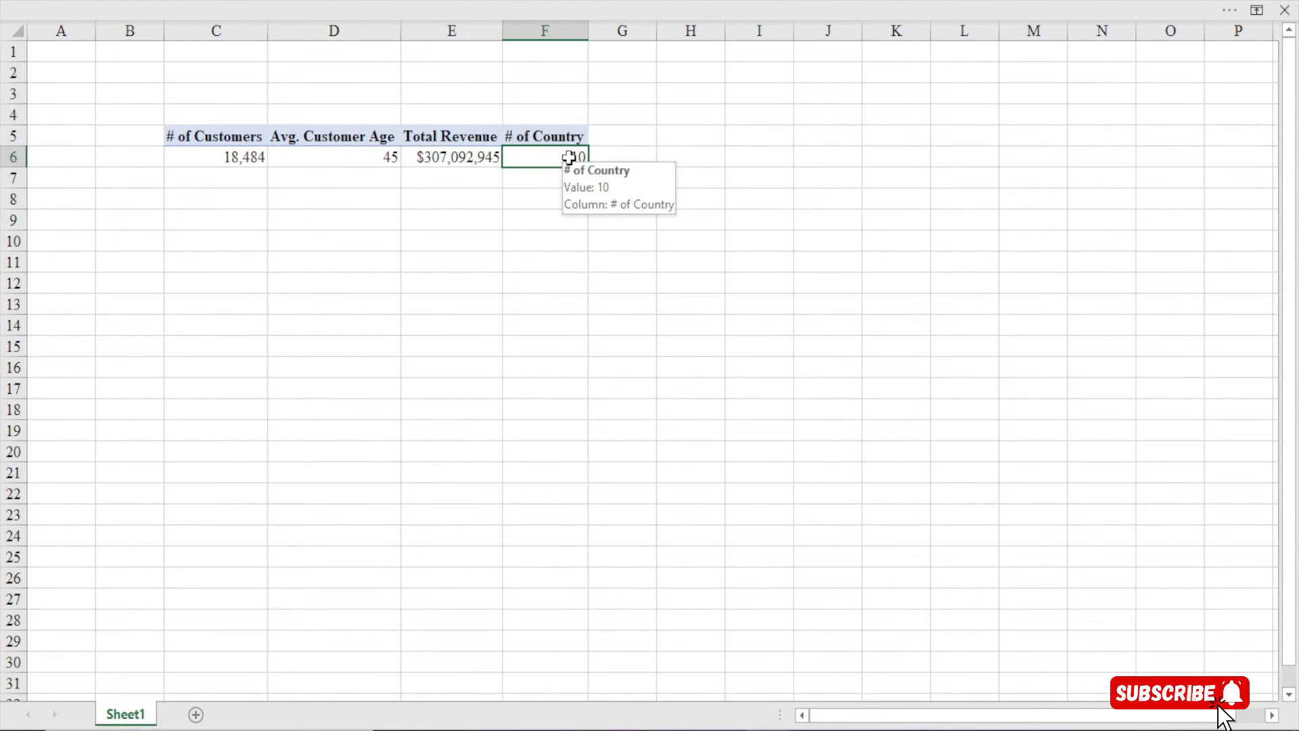
left_click(464, 1)
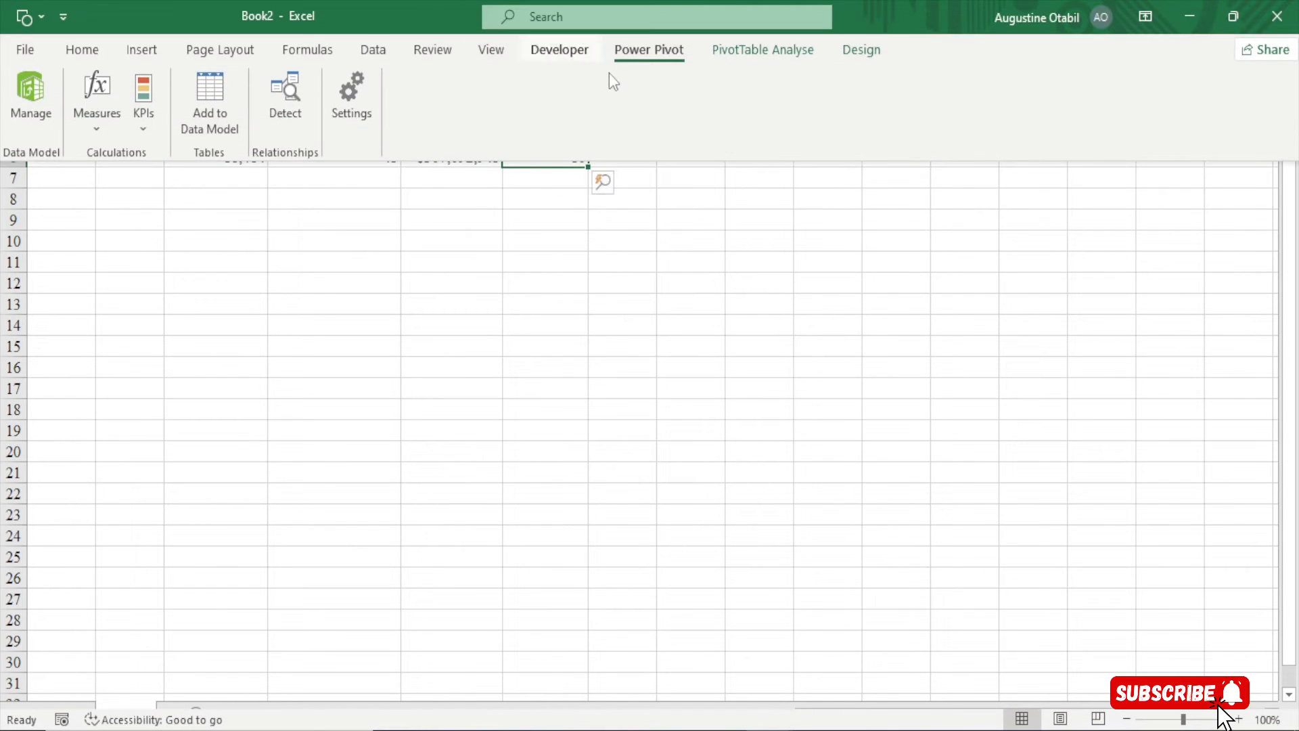
left_click(108, 138)
left_click(131, 176)
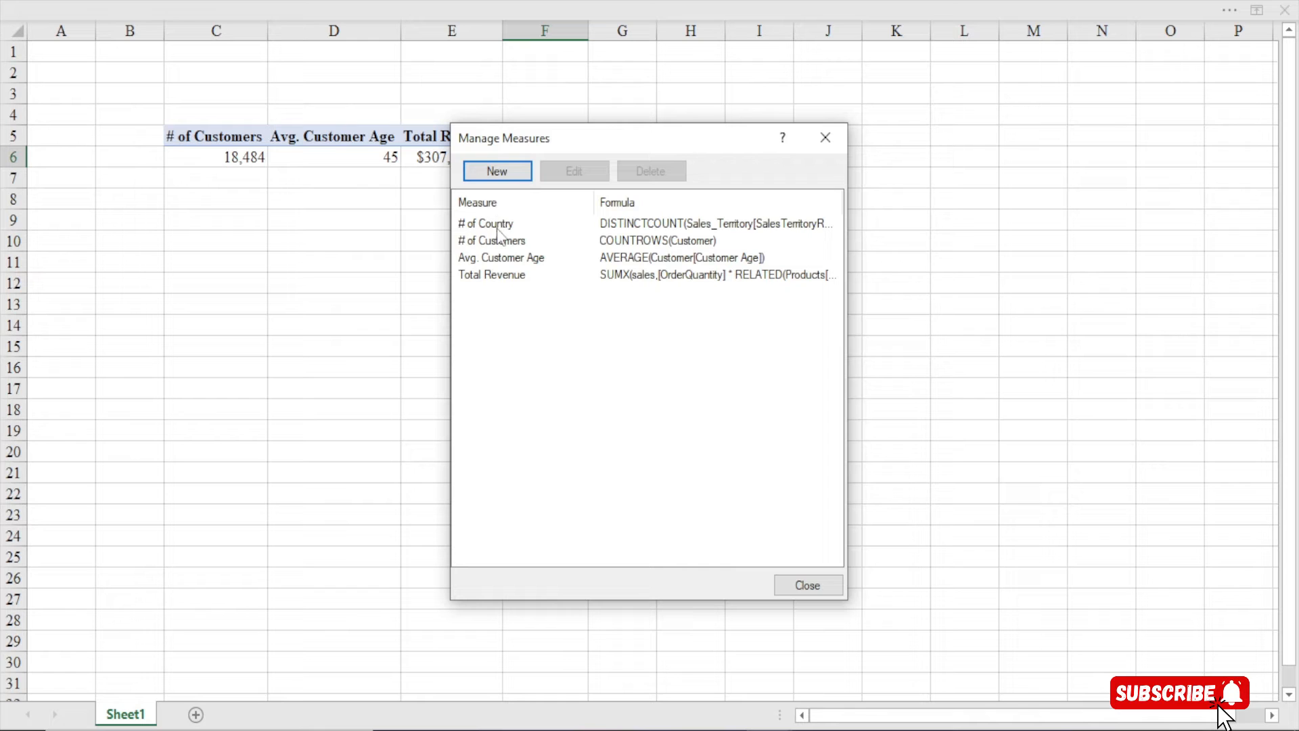
left_click(498, 229)
Open # of Country for editing, enlarge the dialog, and replace the old formula with '='
left_click(572, 172)
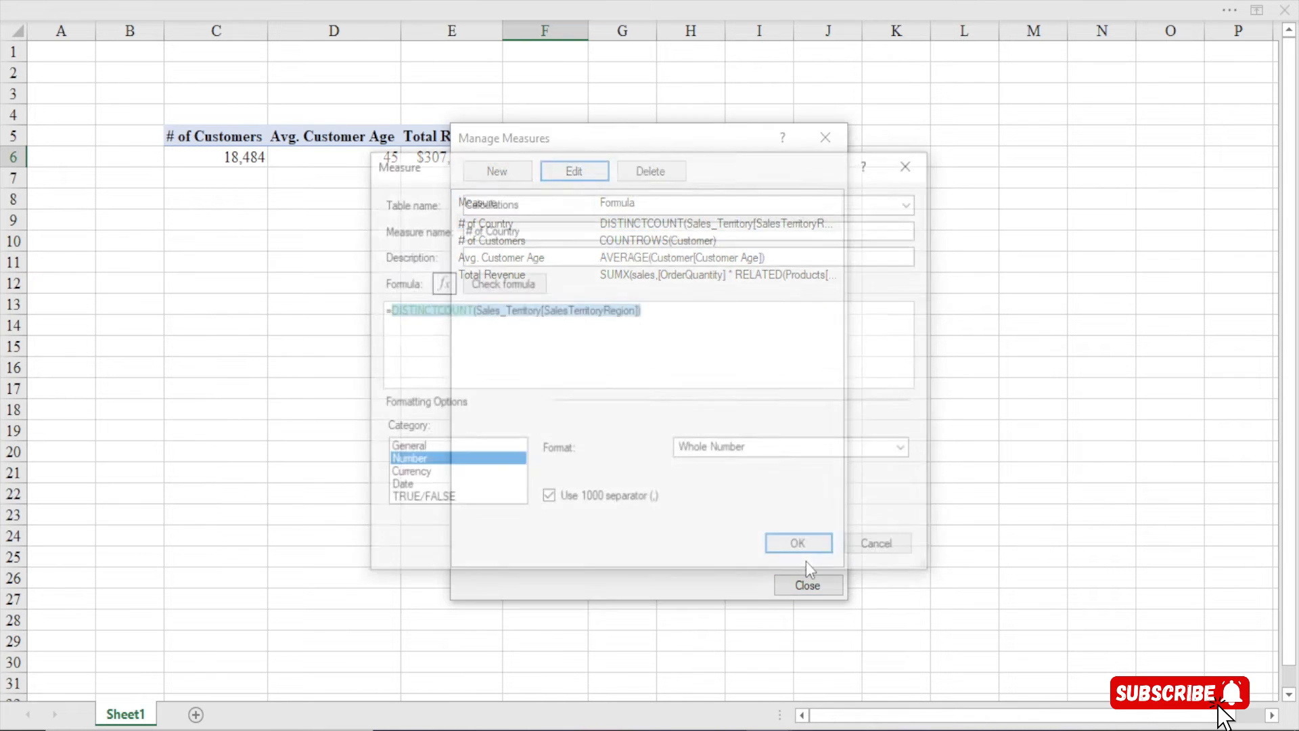
left_click_drag(621, 157, 563, 44)
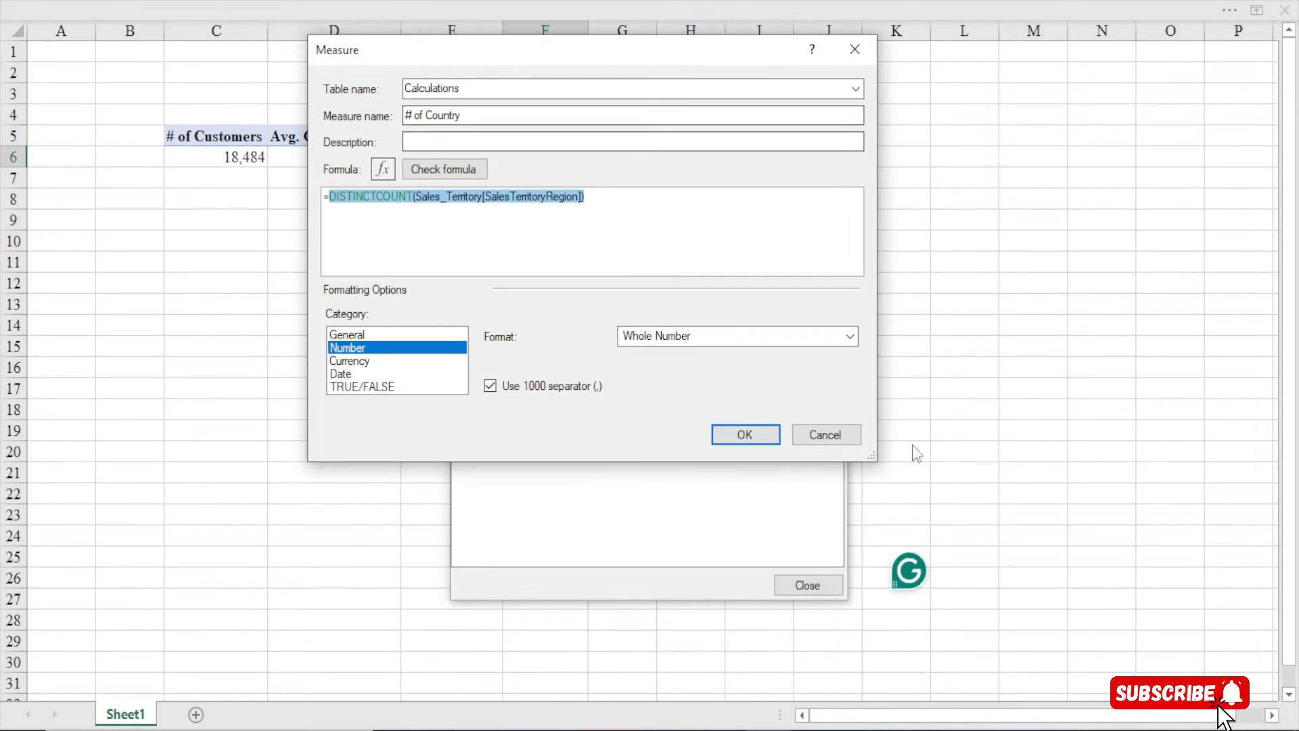
left_click_drag(880, 460, 1051, 647)
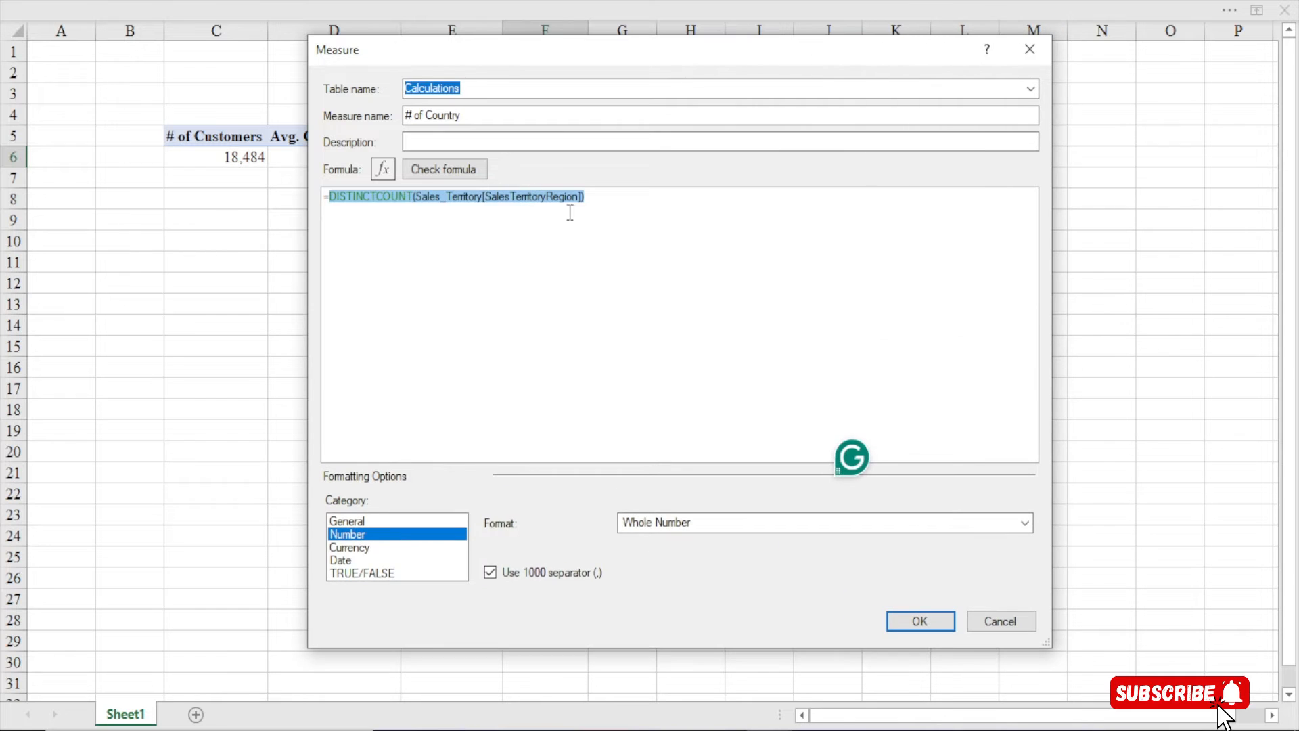
left_click(586, 203)
left_click_drag(586, 203, 157, 189)
key("BackSpace")
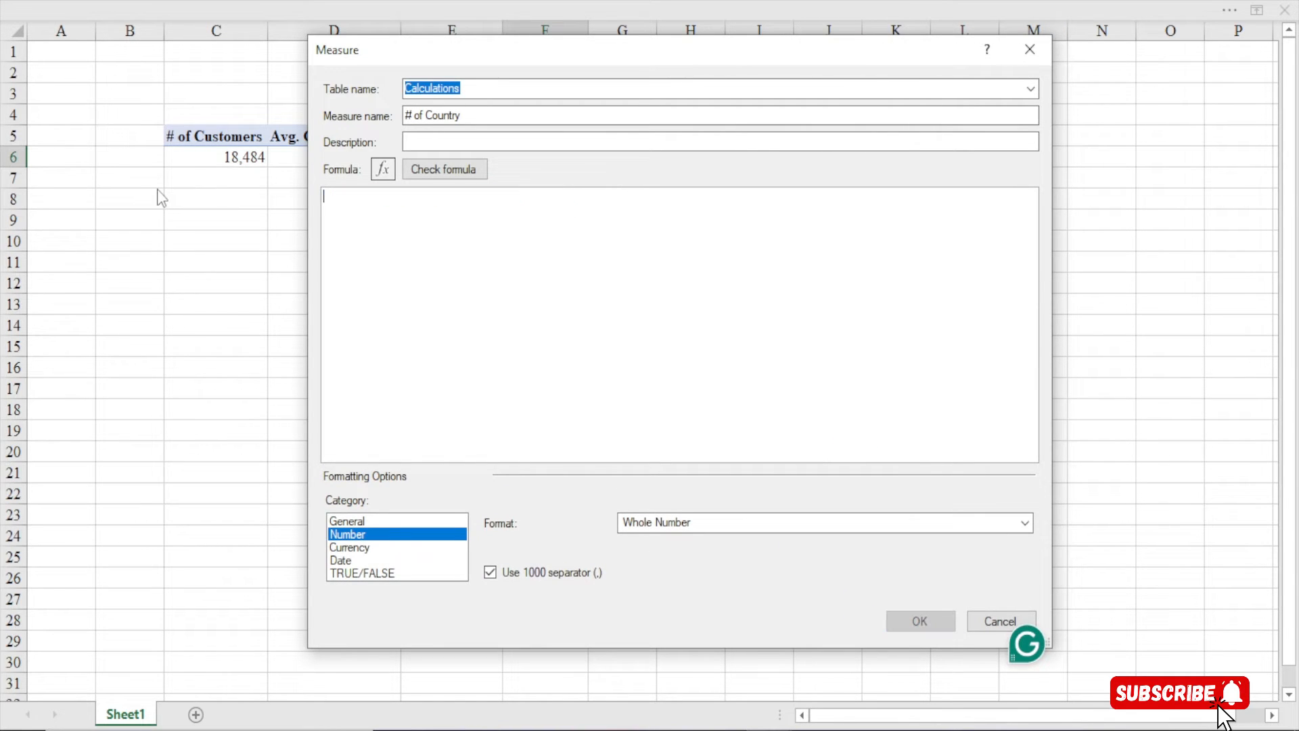
type("=")
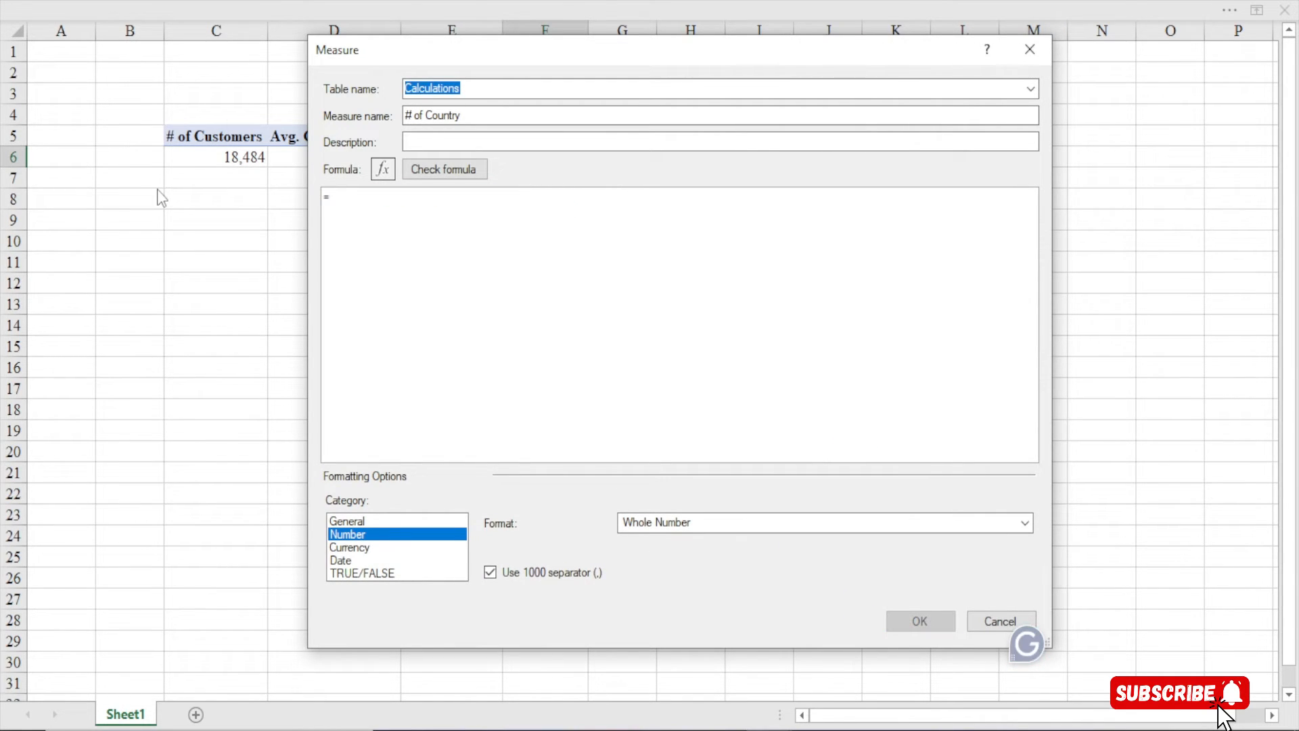
scroll(612, 343, "up", 3)
Enter =DISTINCTCOUNT(Geography[Country]), check it for errors, and save the measure
type("disti")
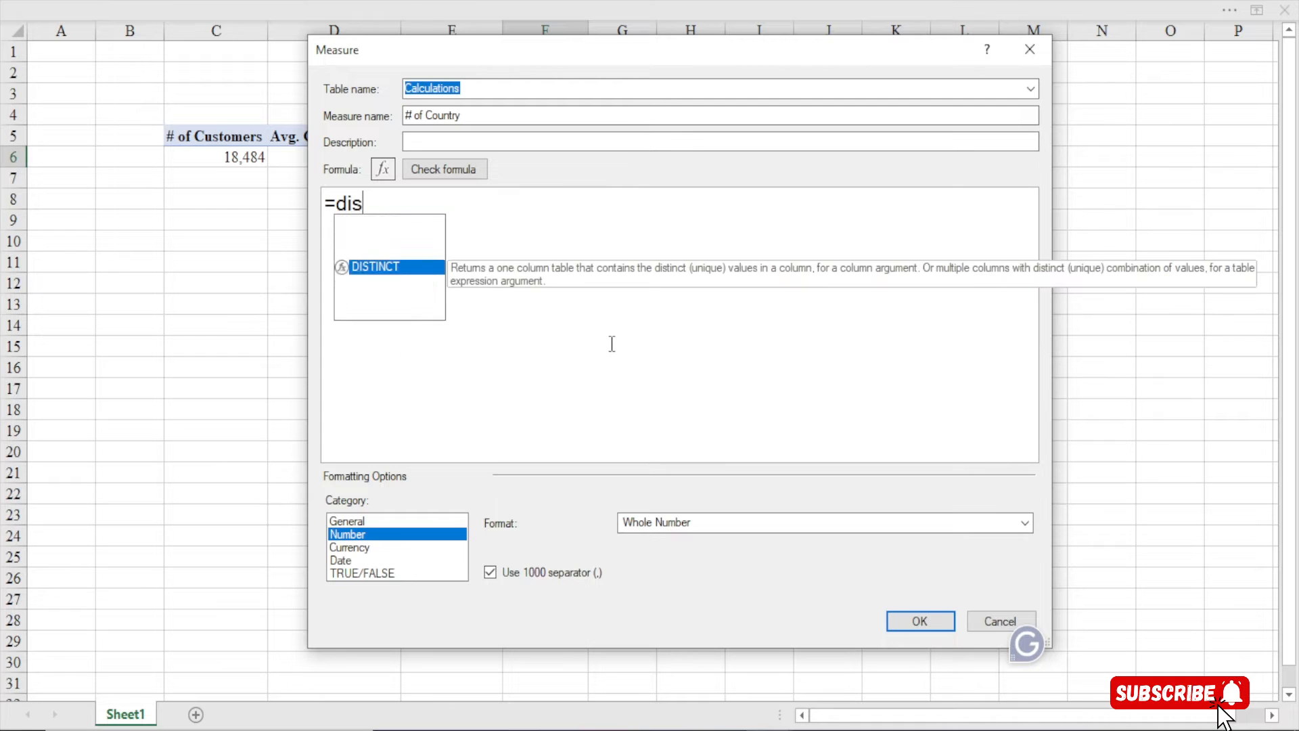
key("Down")
key("Tab")
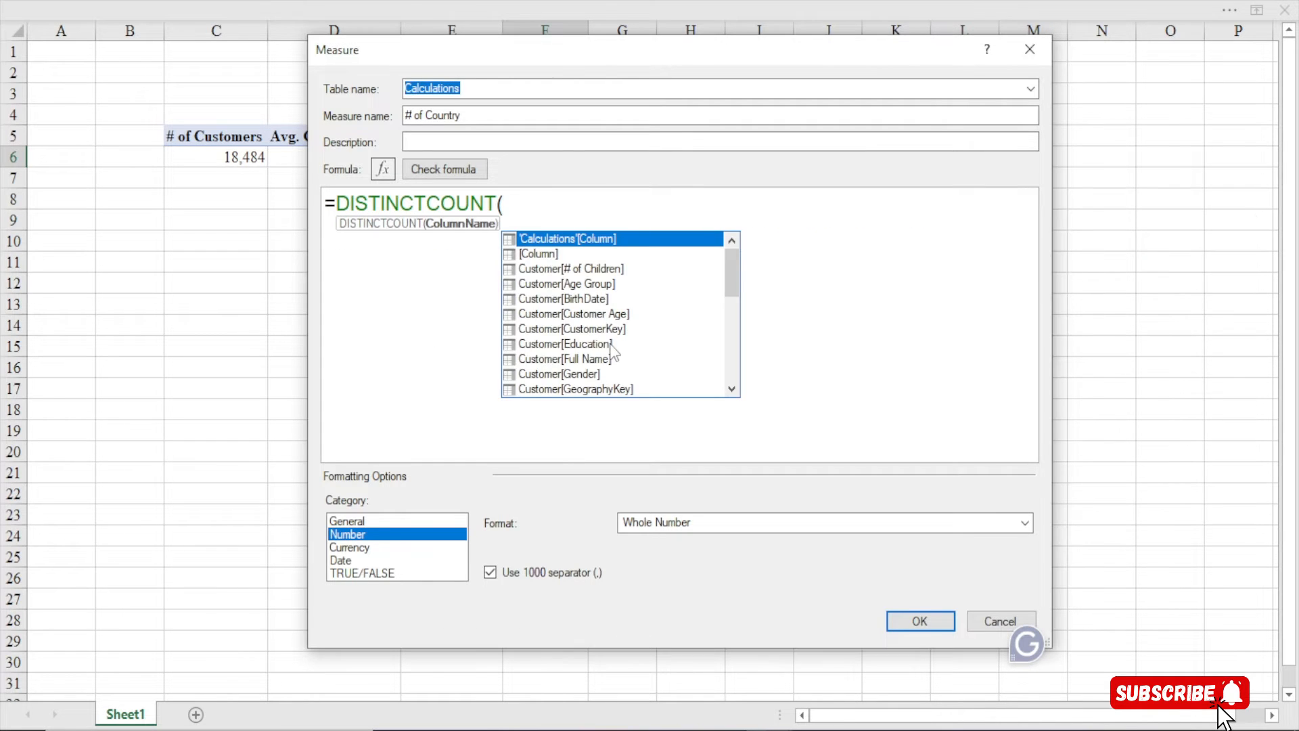
type("cou")
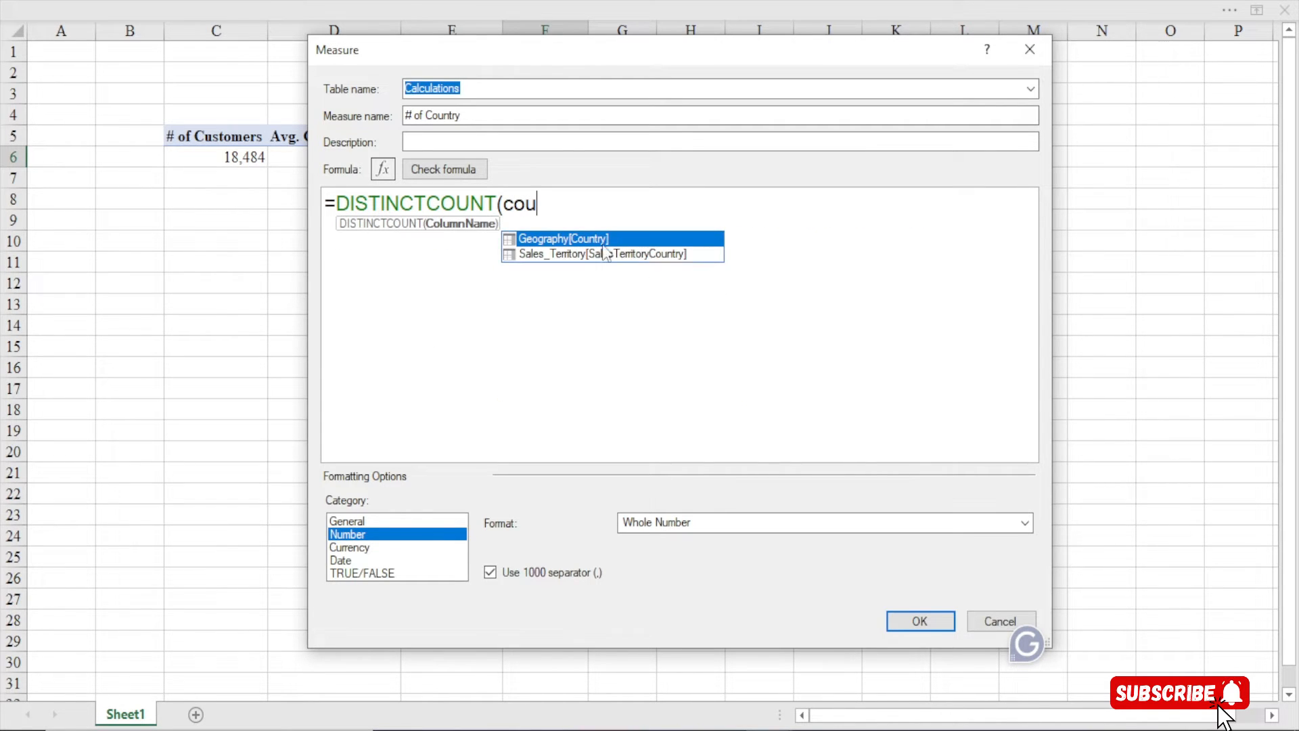
double_click(559, 239)
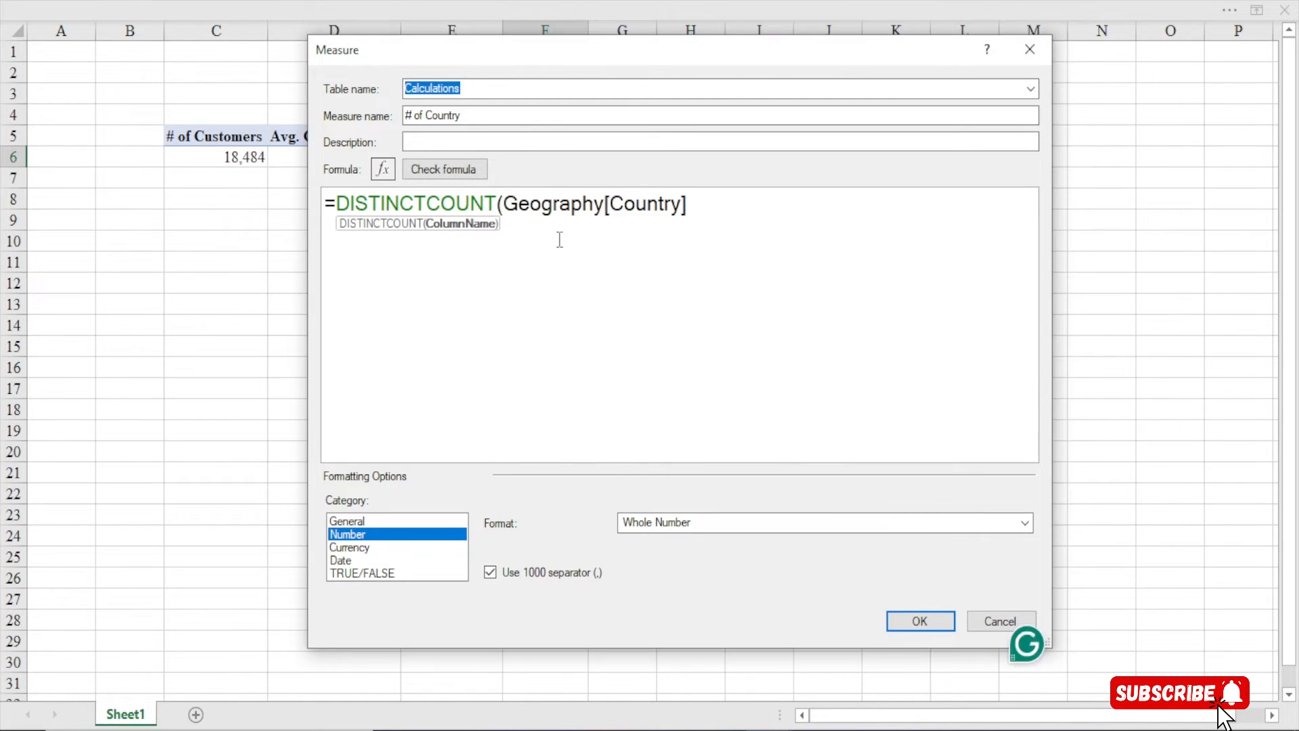
type(")")
left_click(444, 170)
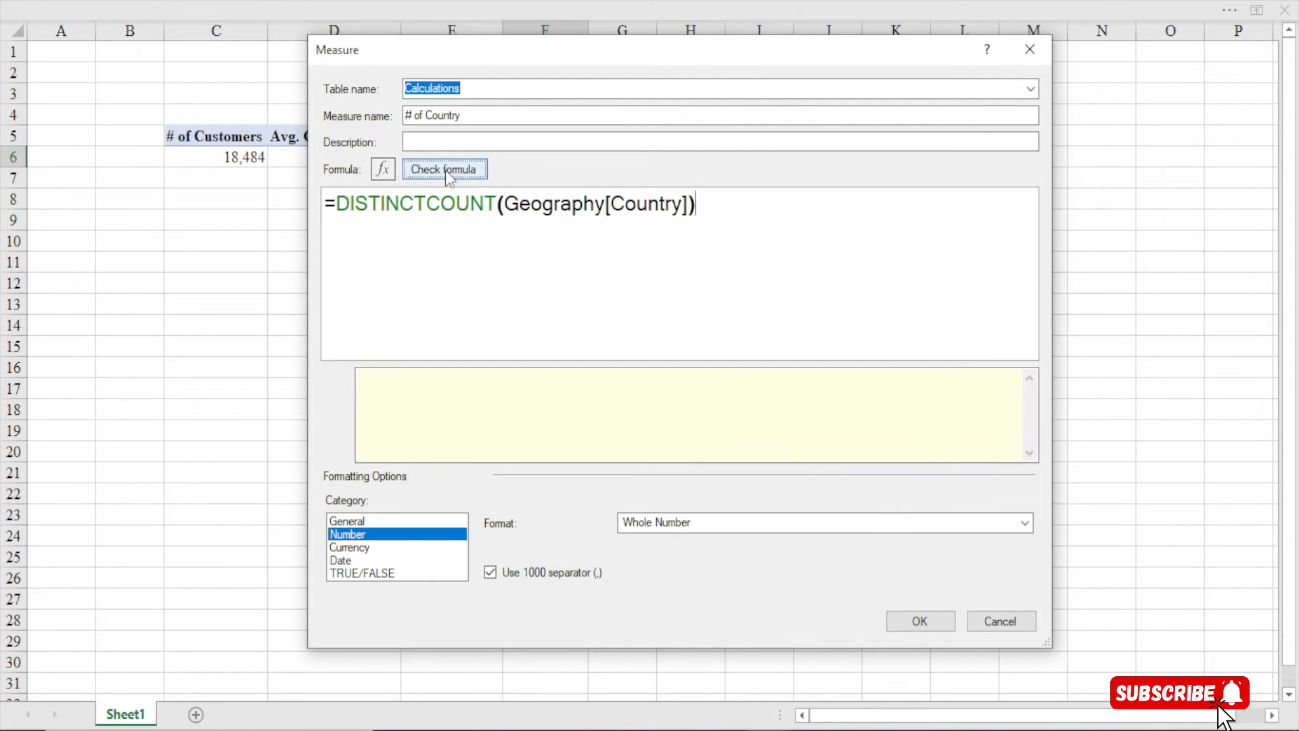
left_click(902, 622)
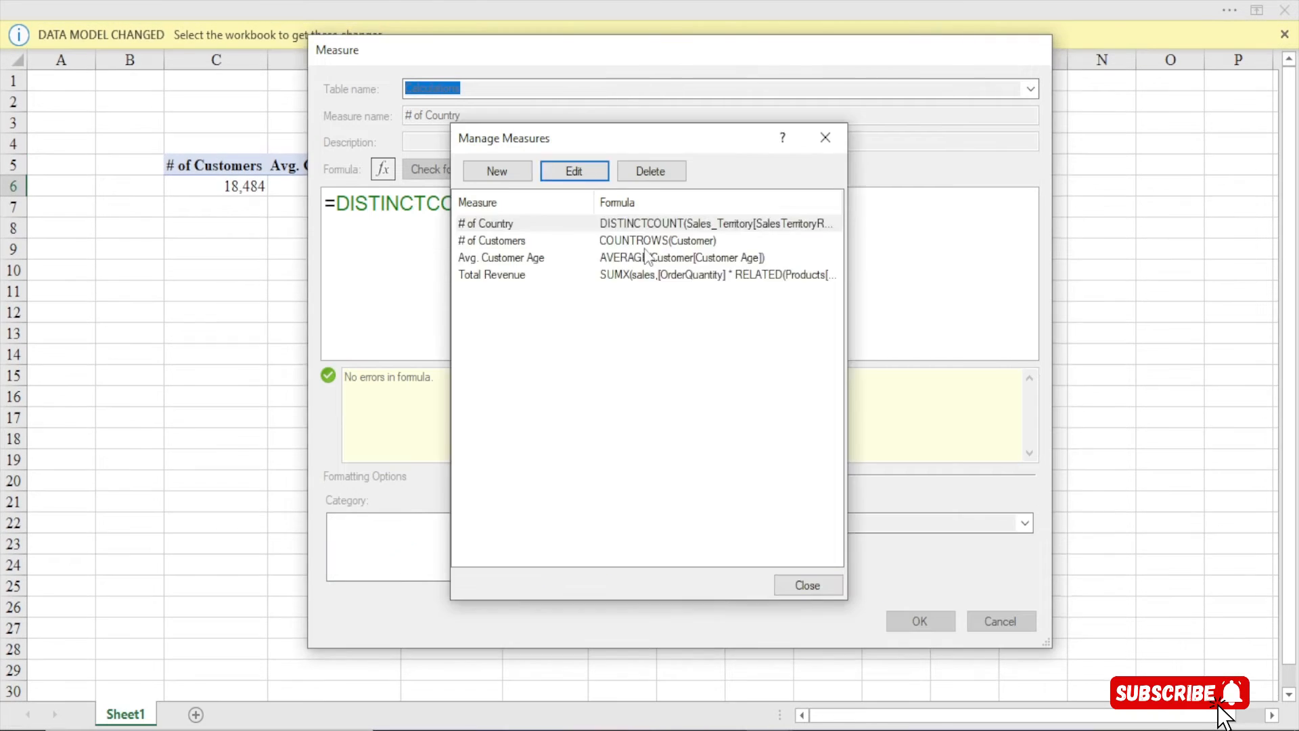
Close Manage Measures, leaving # of Country showing 6 in the PivotTable
left_click(808, 585)
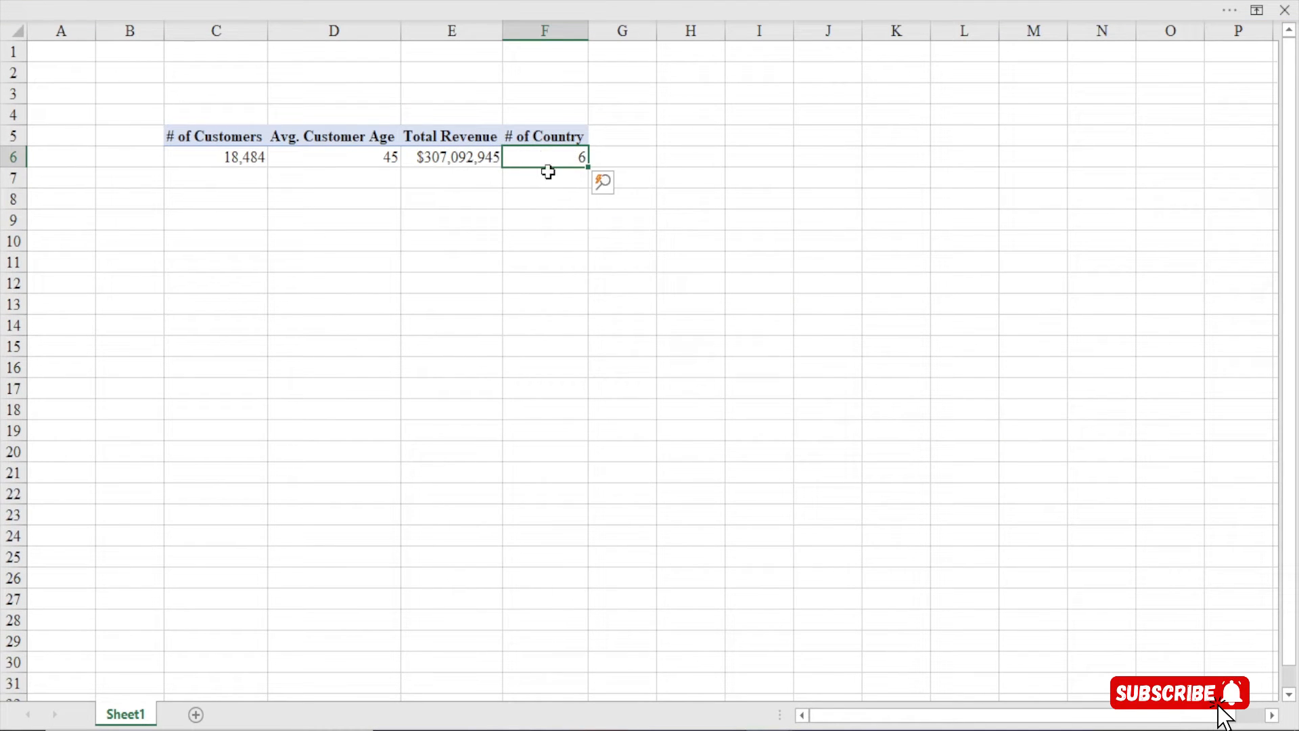
mouse_move(556, 158)
left_click(506, 6)
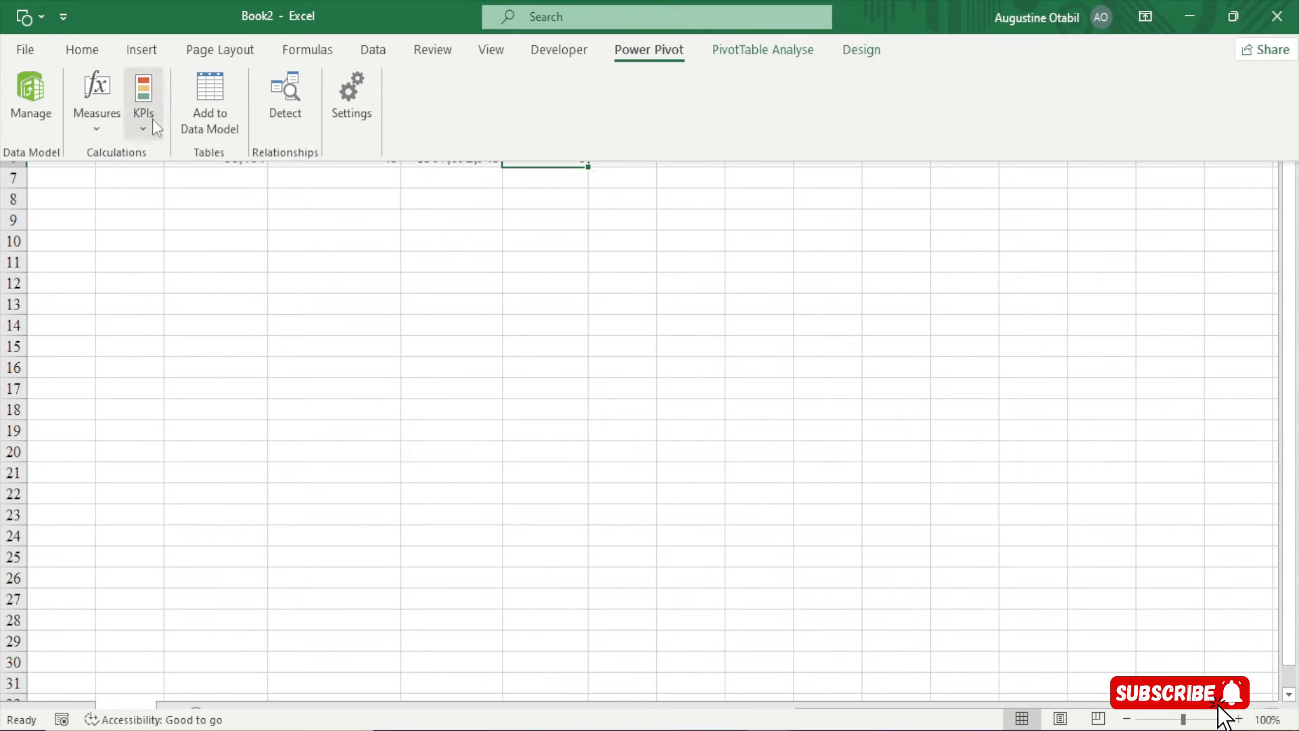
Create a new measure named '# of Transactions' in an enlarged dialog, ready for its formula
left_click(98, 125)
left_click(160, 154)
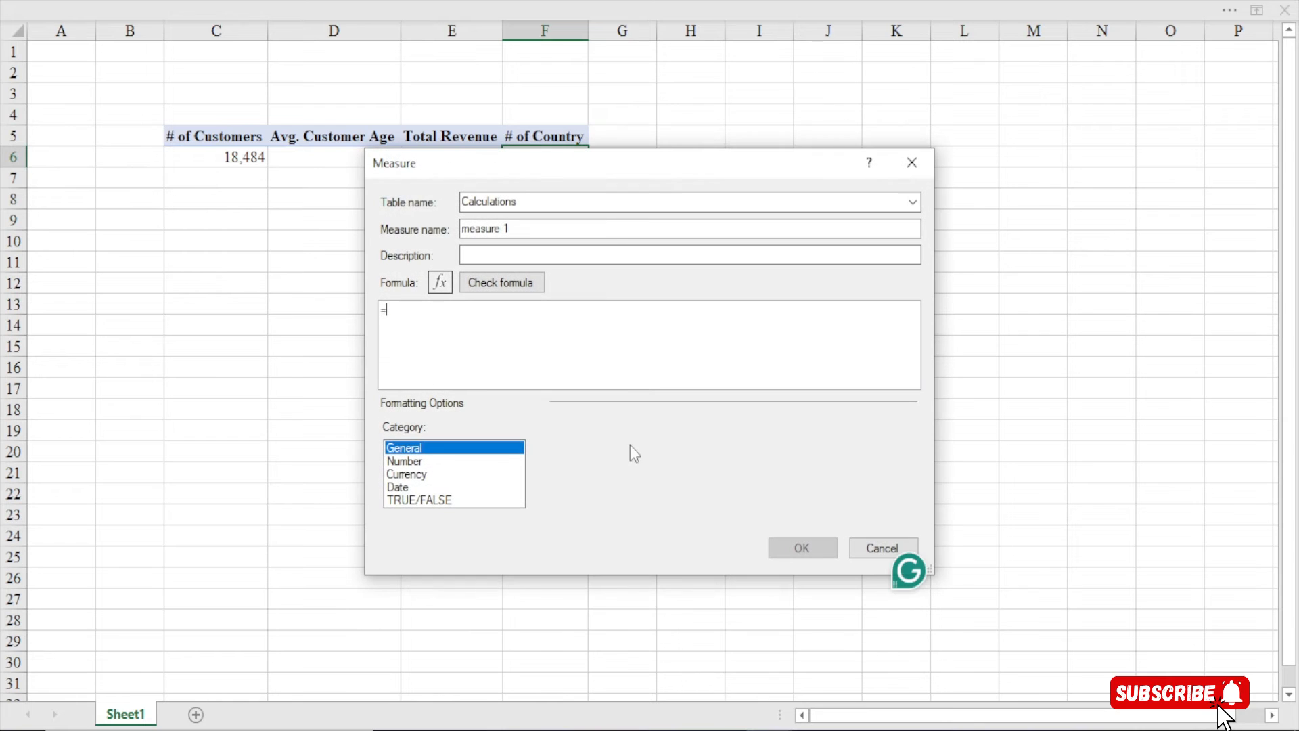
left_click_drag(578, 169, 535, 34)
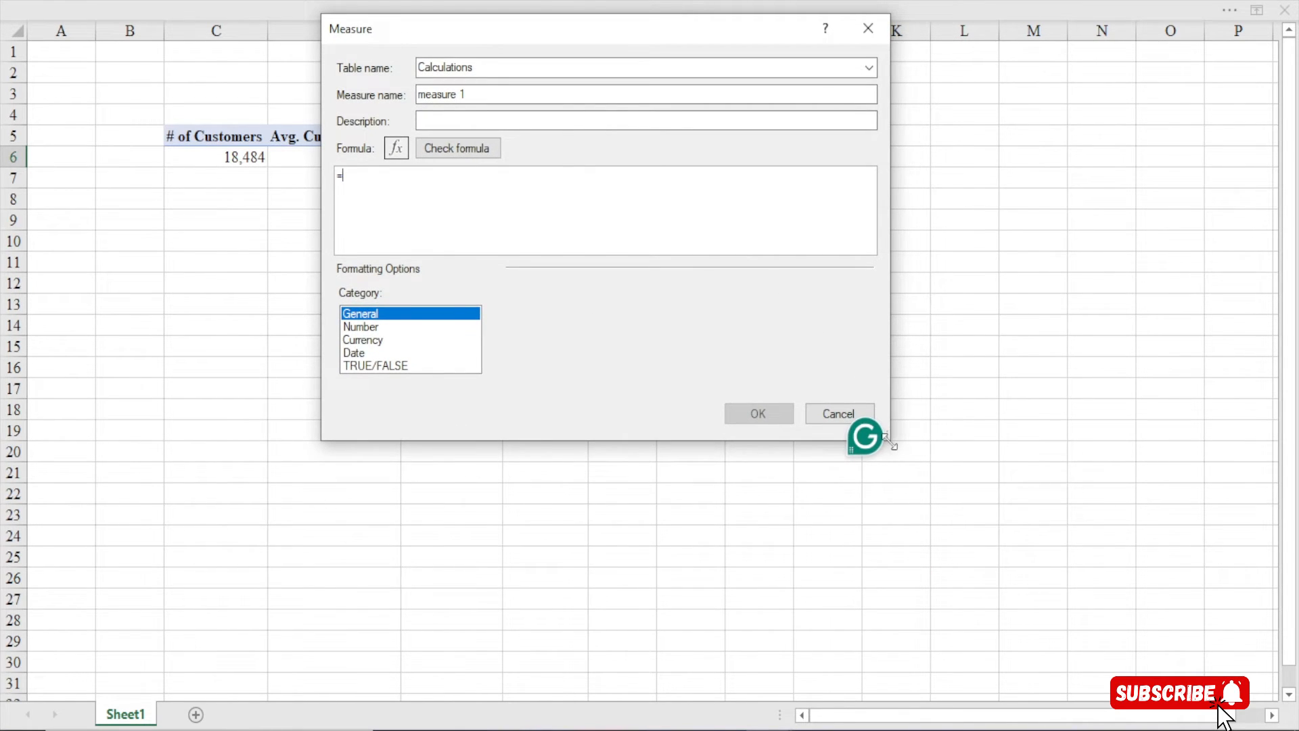
left_click_drag(890, 440, 1118, 647)
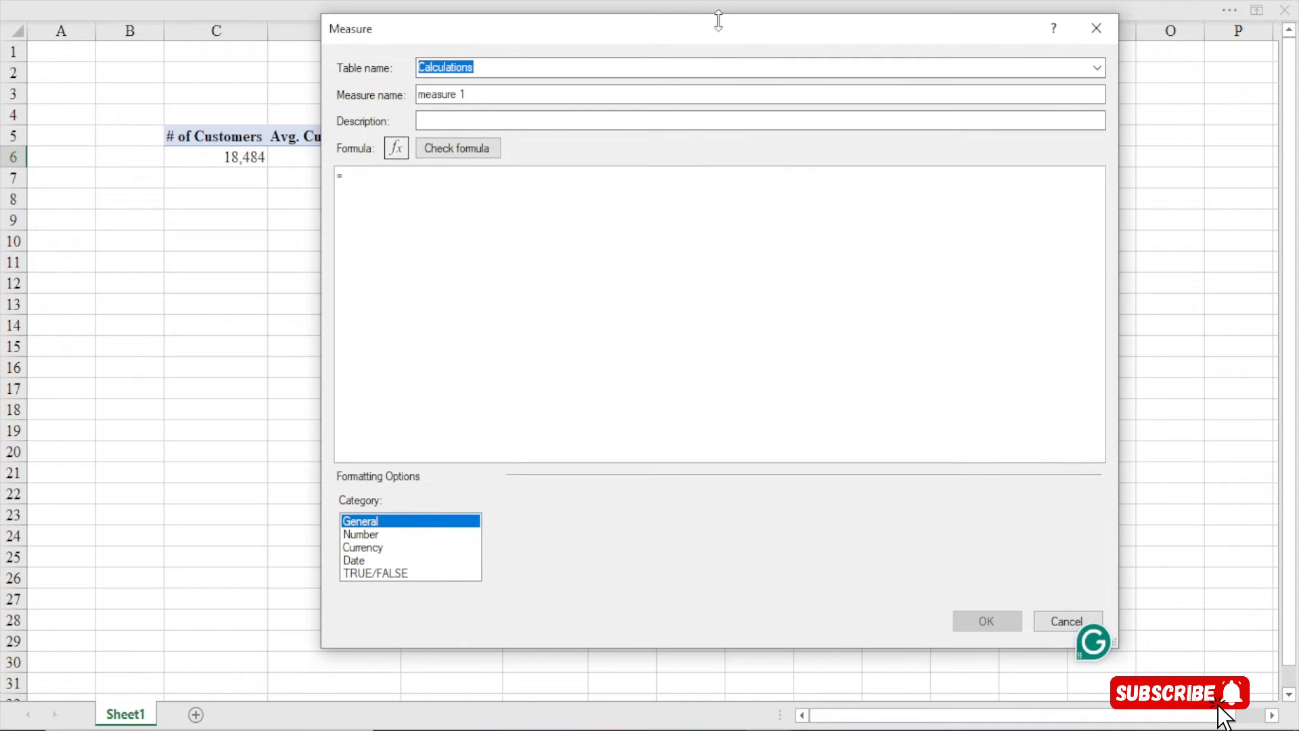
left_click_drag(667, 34, 596, 27)
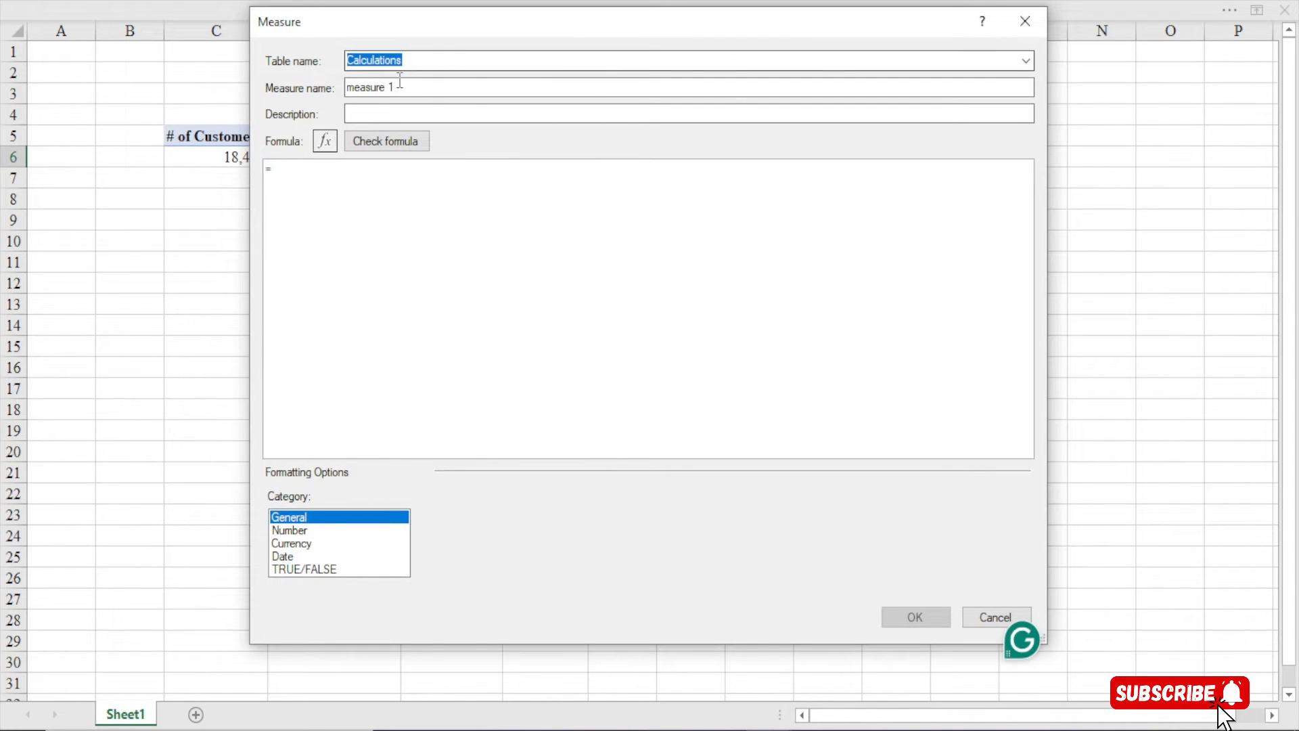
key("Tab")
type("# of ")
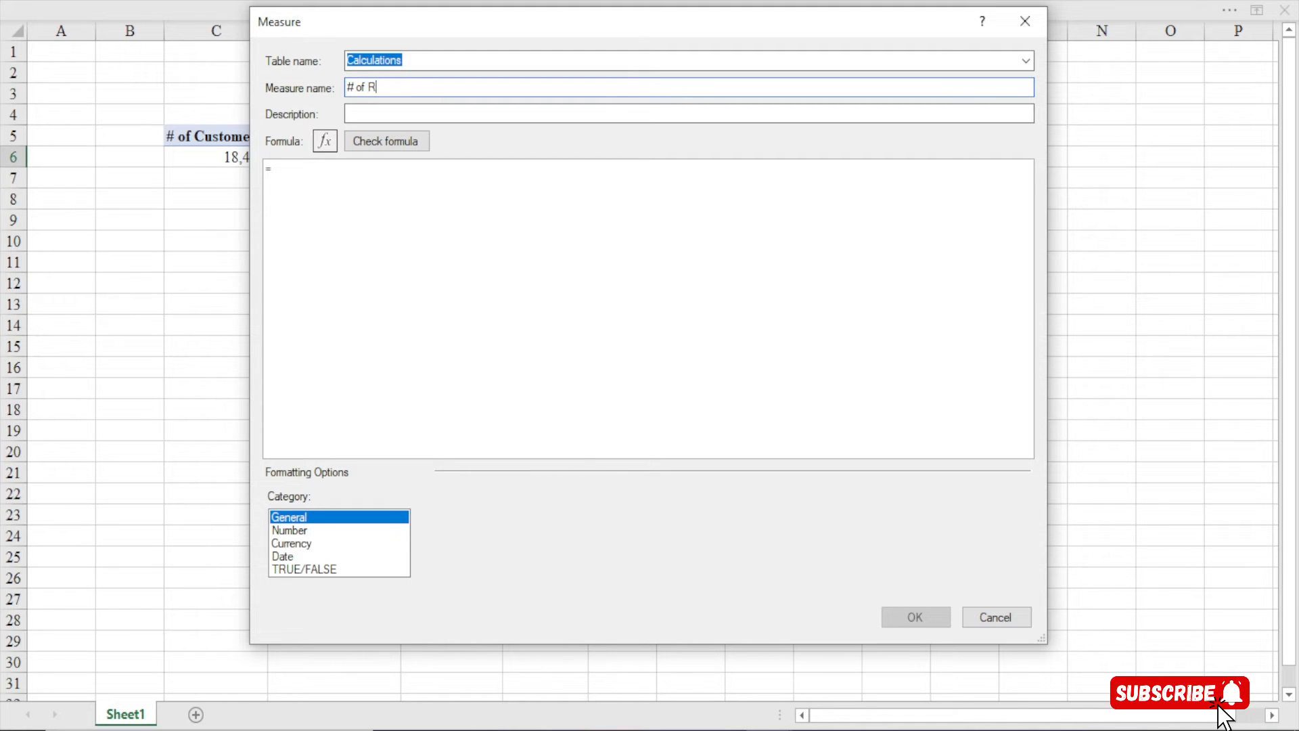
type("Transactions")
left_click(278, 178)
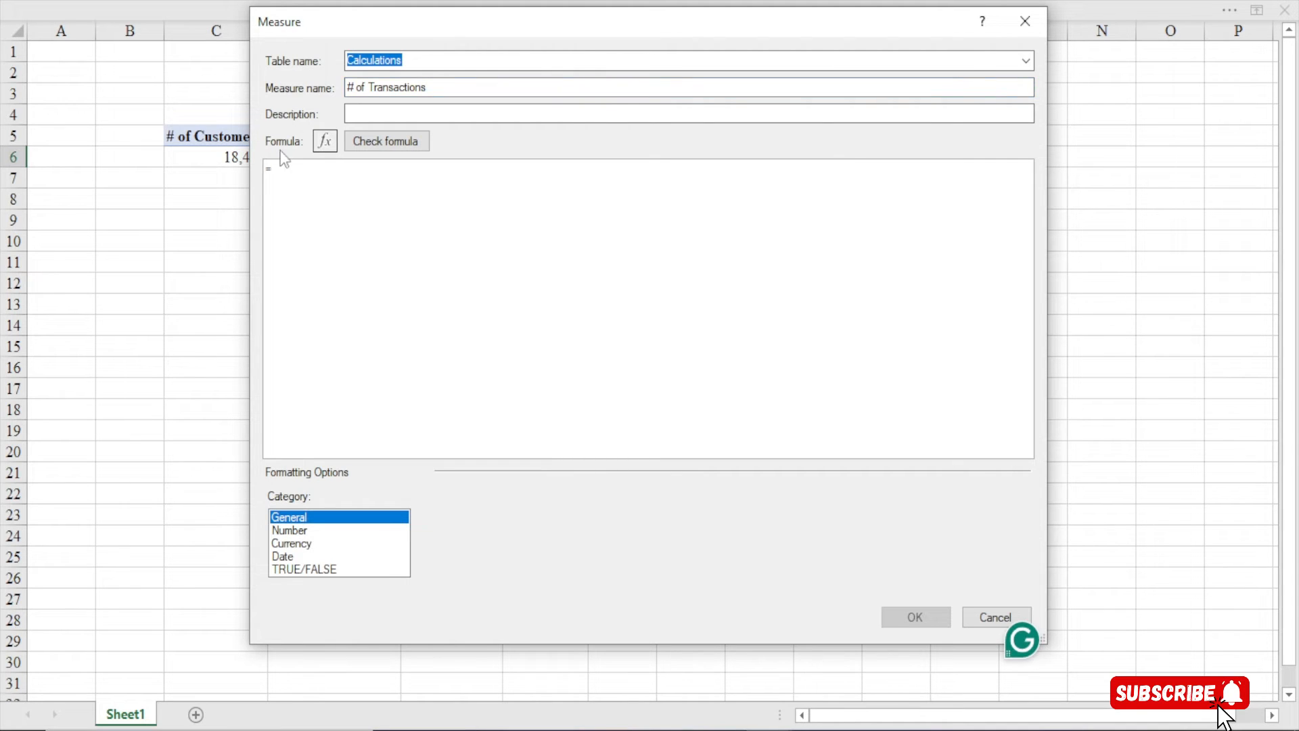
scroll(294, 188, "up", 3)
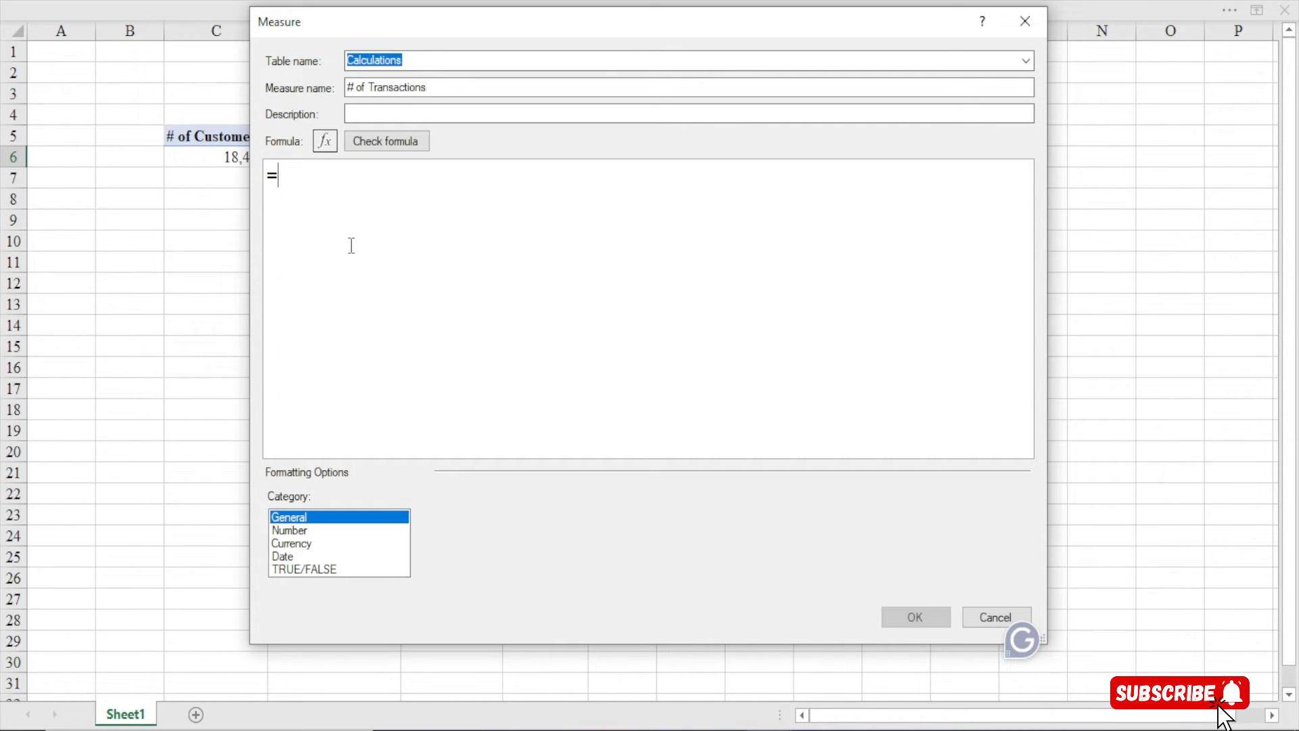
Enter =COUNTROWS(sales) and check the formula for errors
type("countr")
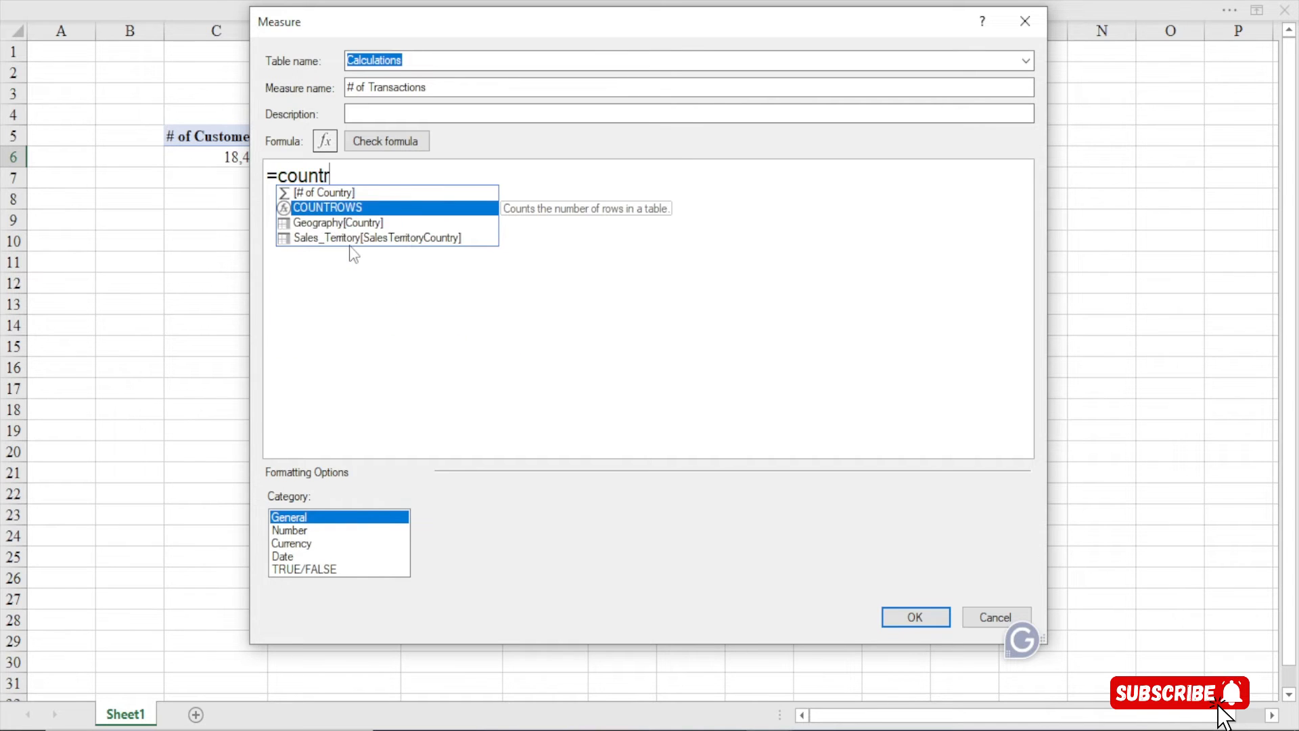
key("Tab")
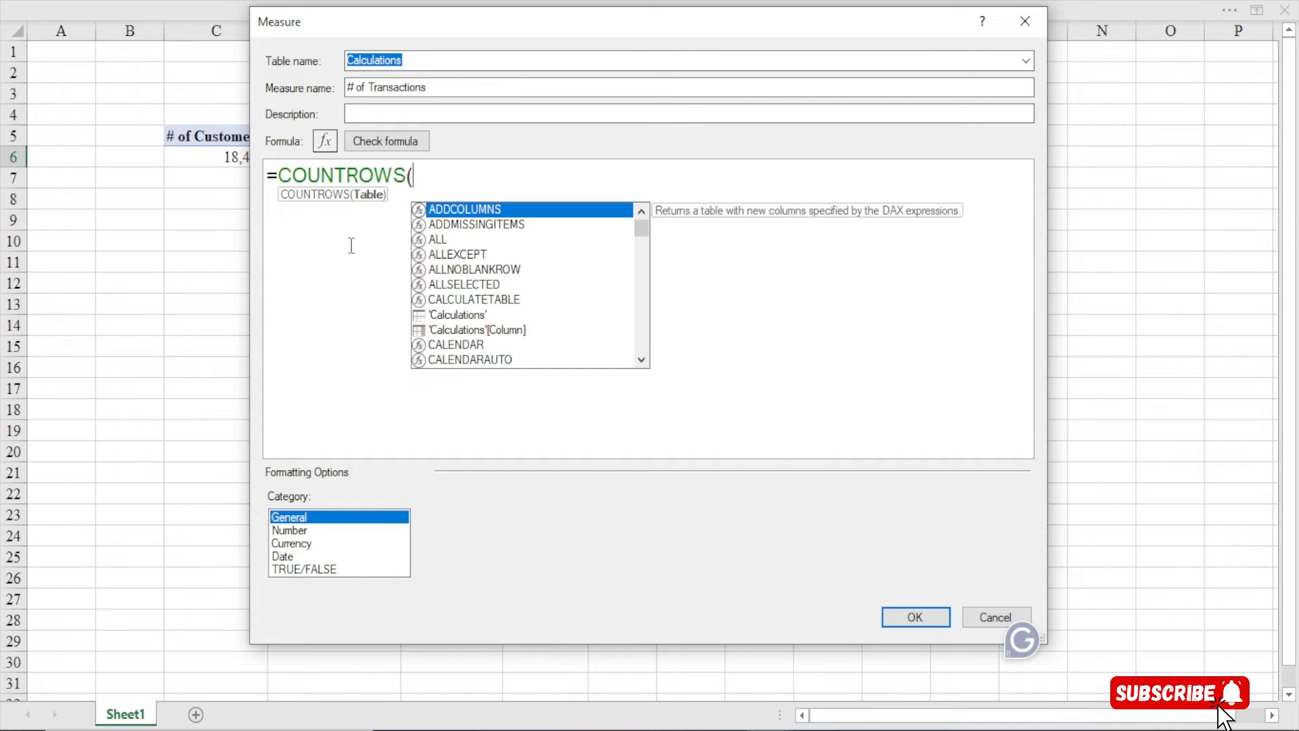
type("sales")
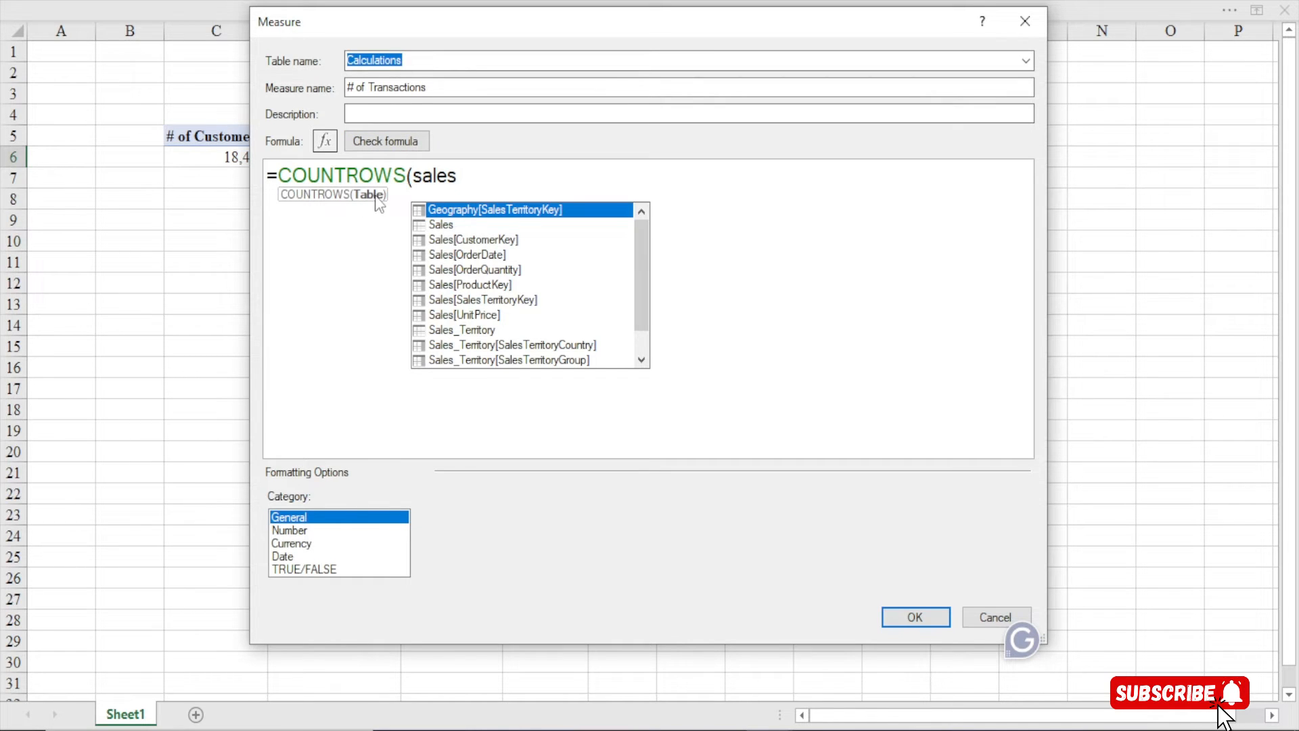
type(")")
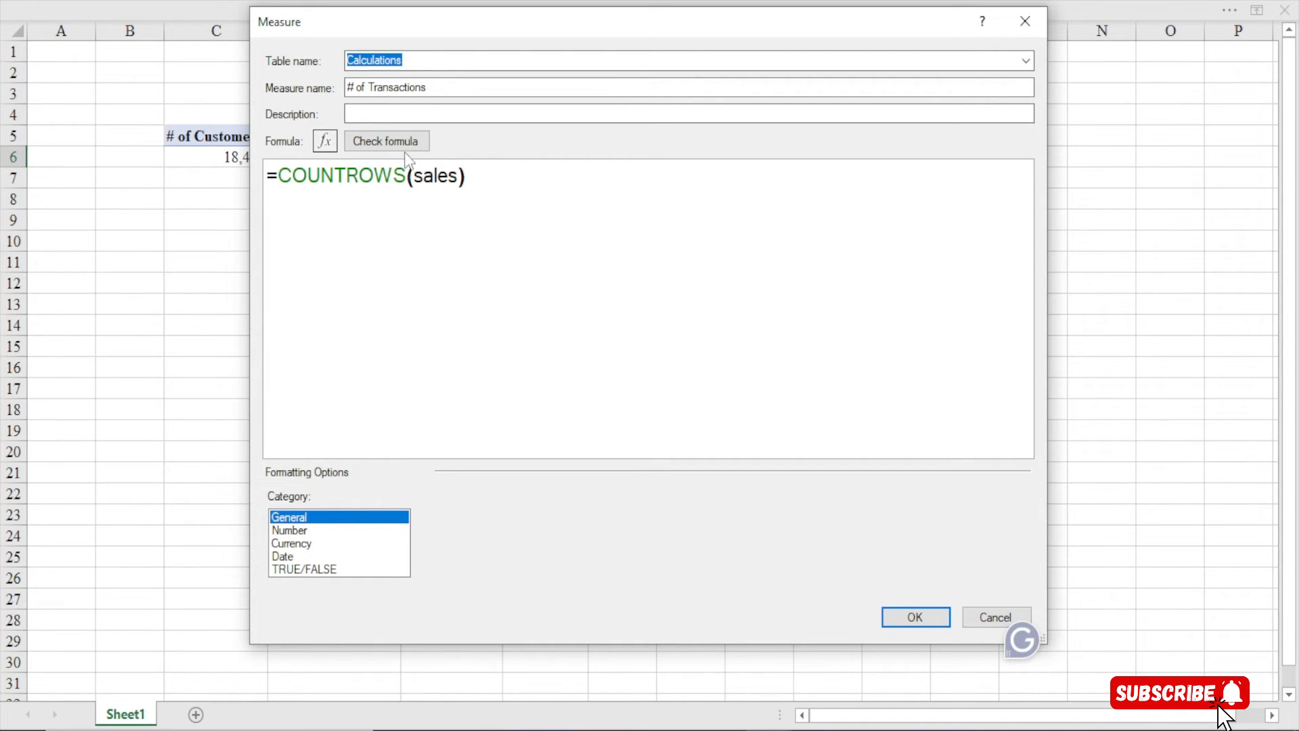
left_click(386, 140)
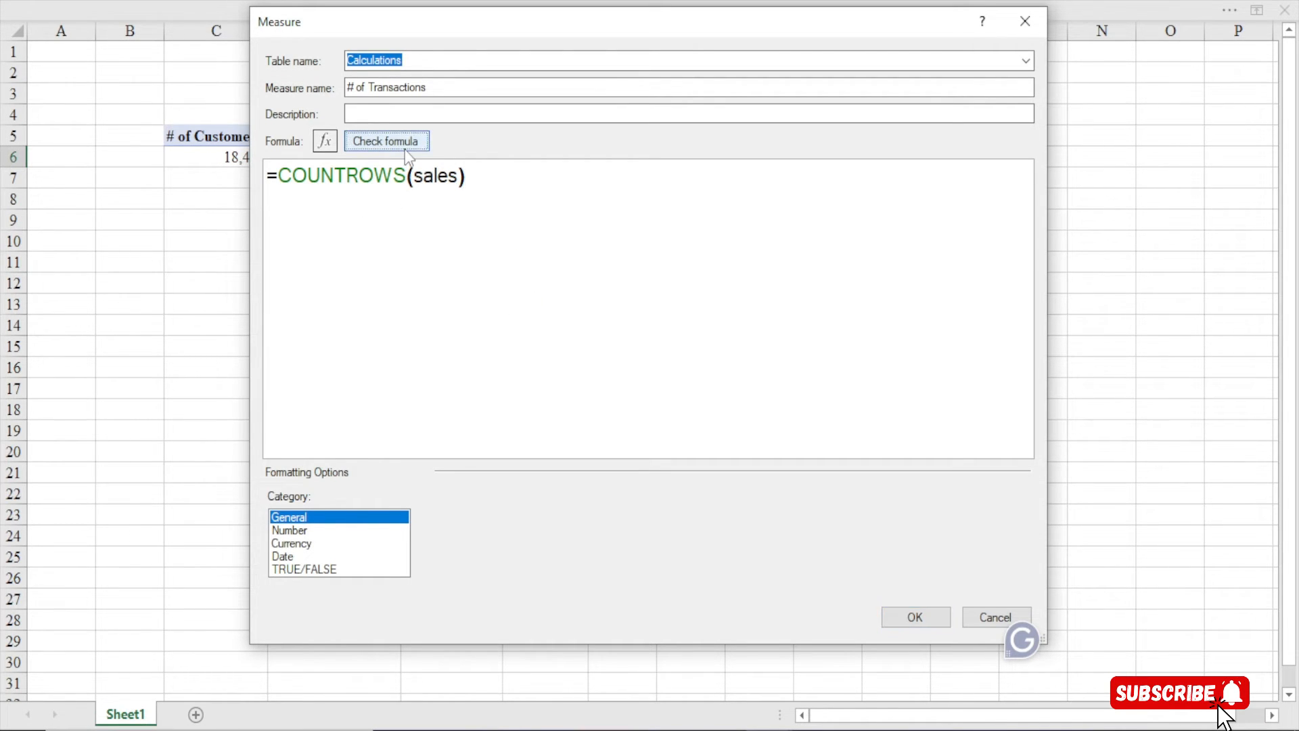
Format # of Transactions as a Whole Number with 1000 separator and save it, showing 60,398
left_click(306, 531)
left_click(713, 519)
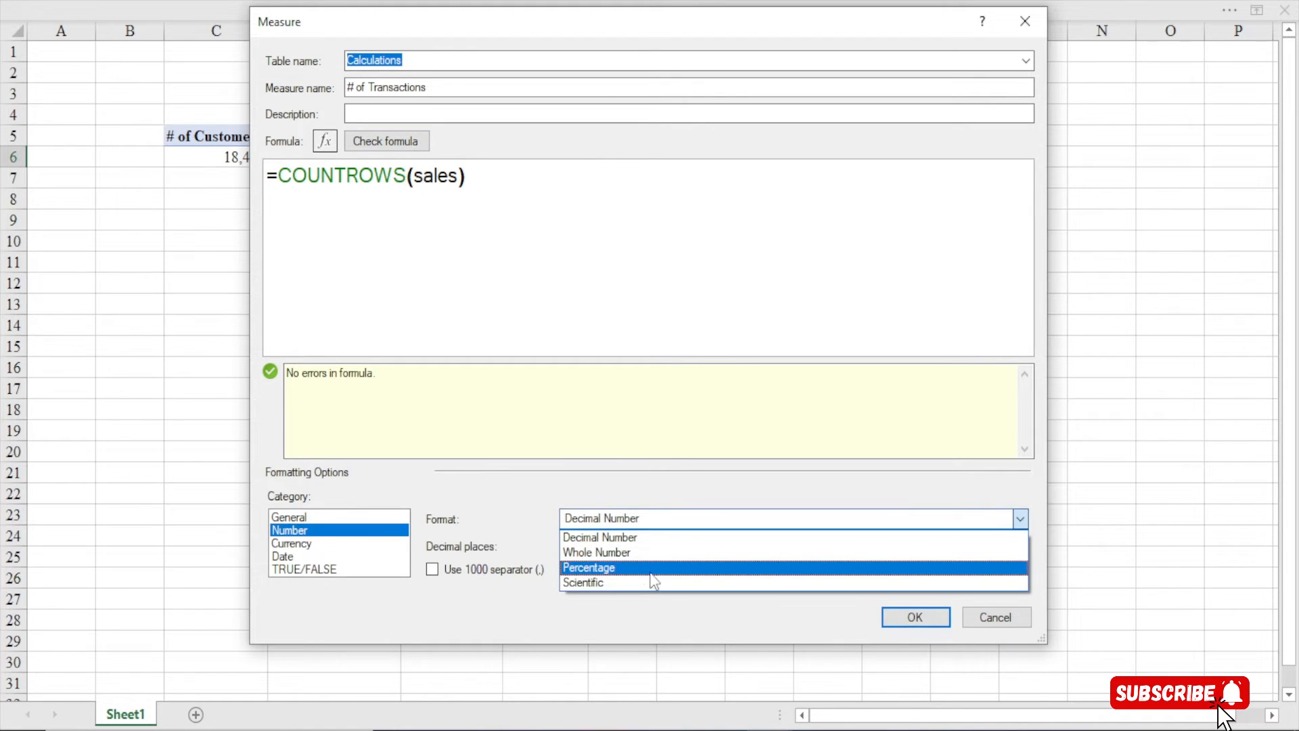
left_click(638, 553)
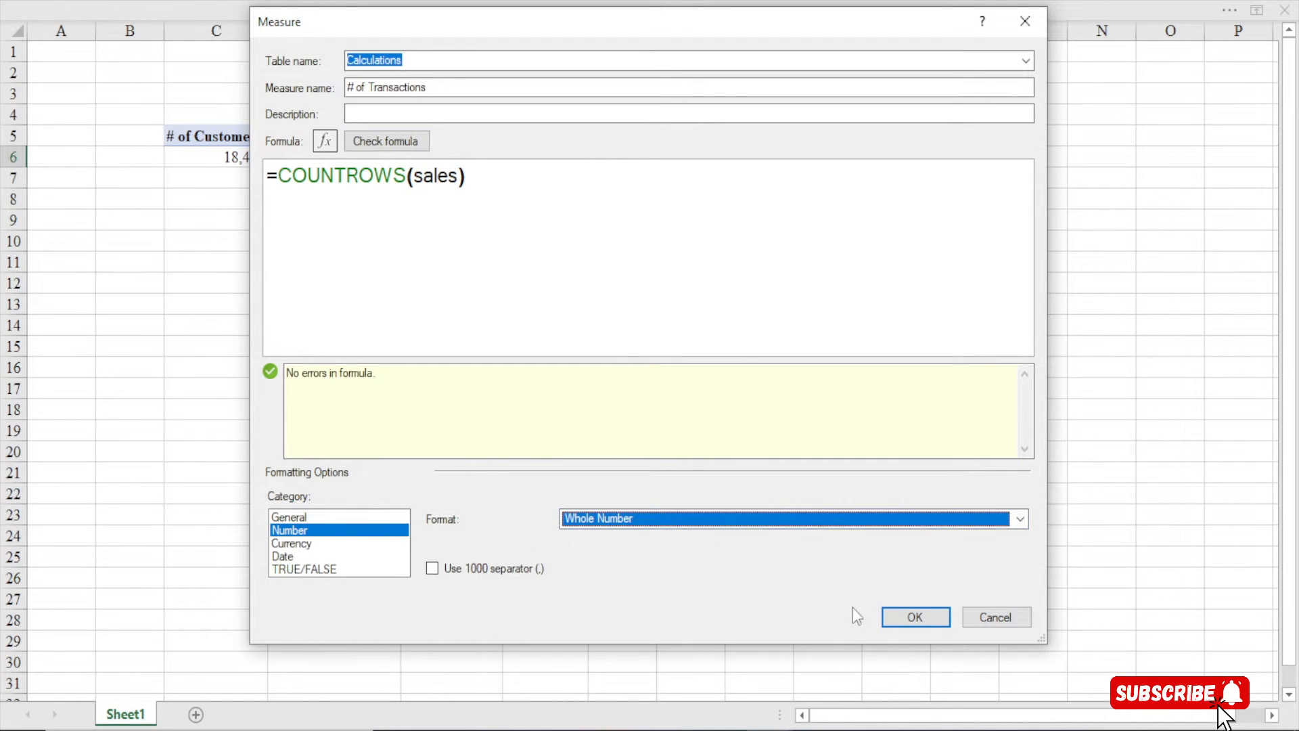
left_click(474, 572)
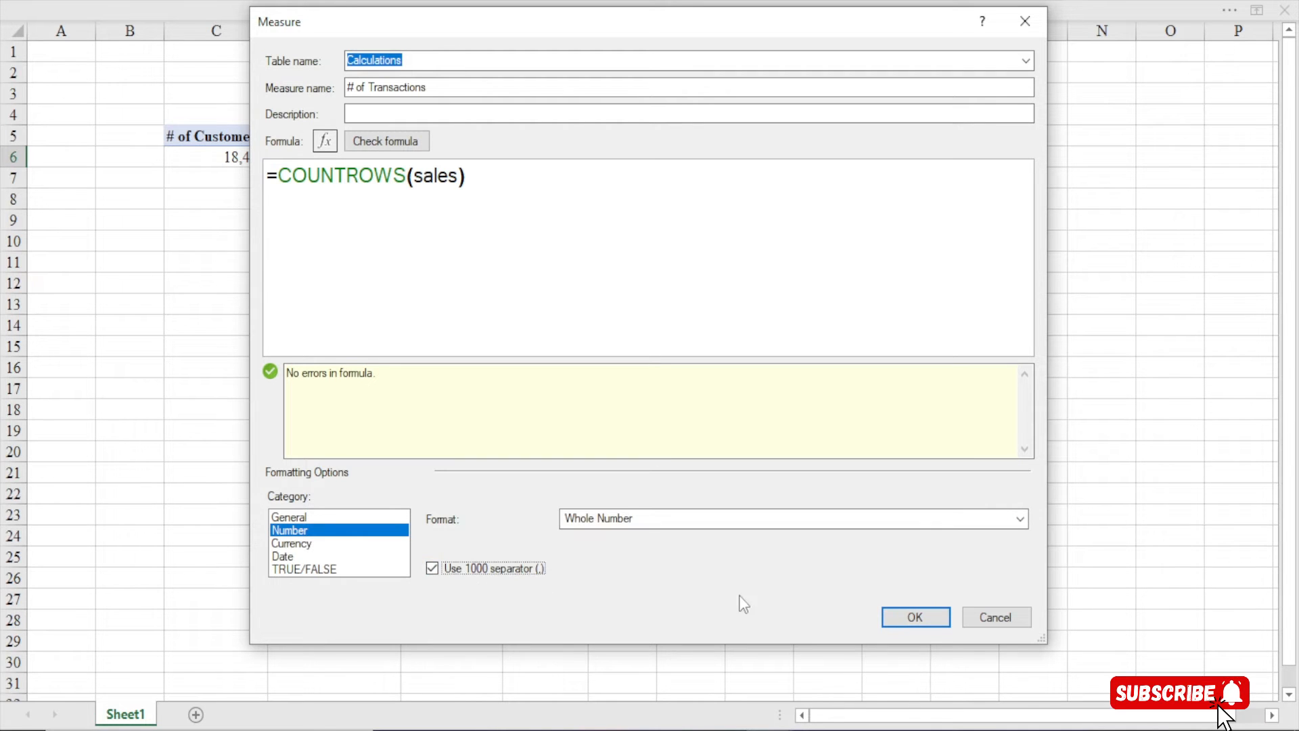
left_click(899, 625)
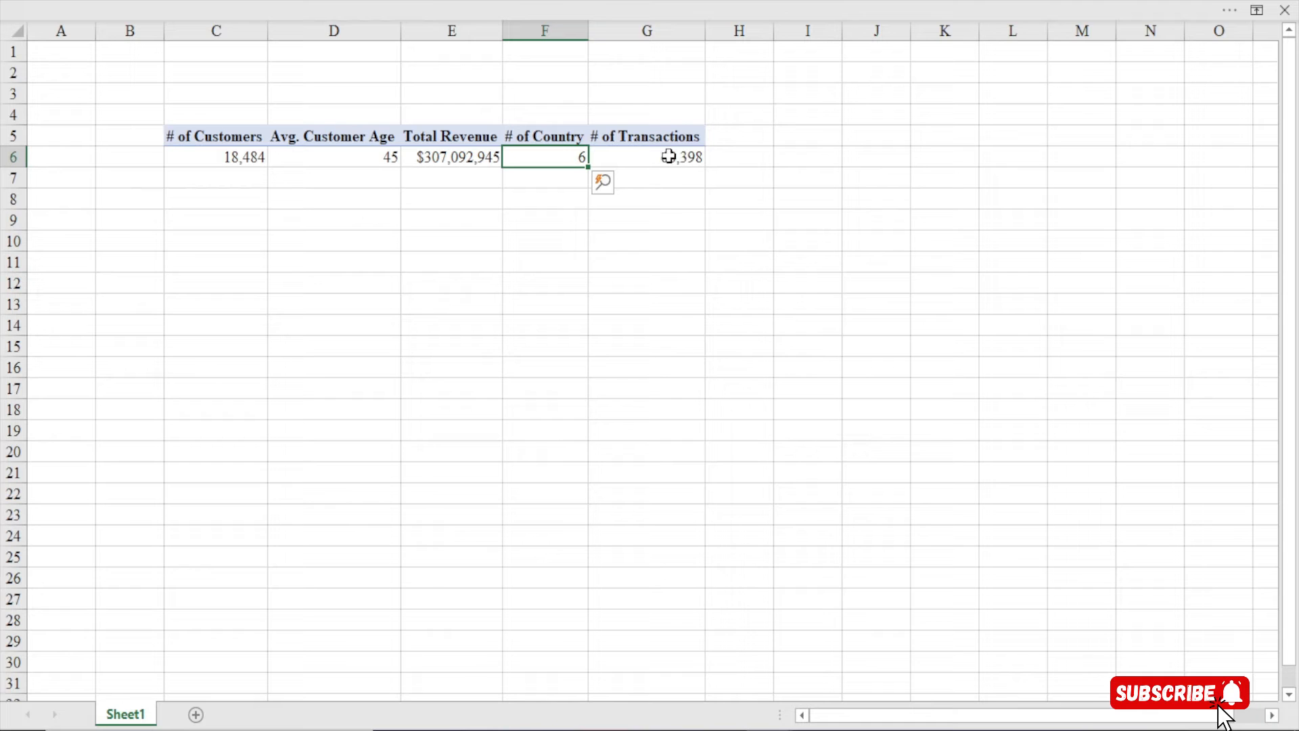
left_click(629, 157)
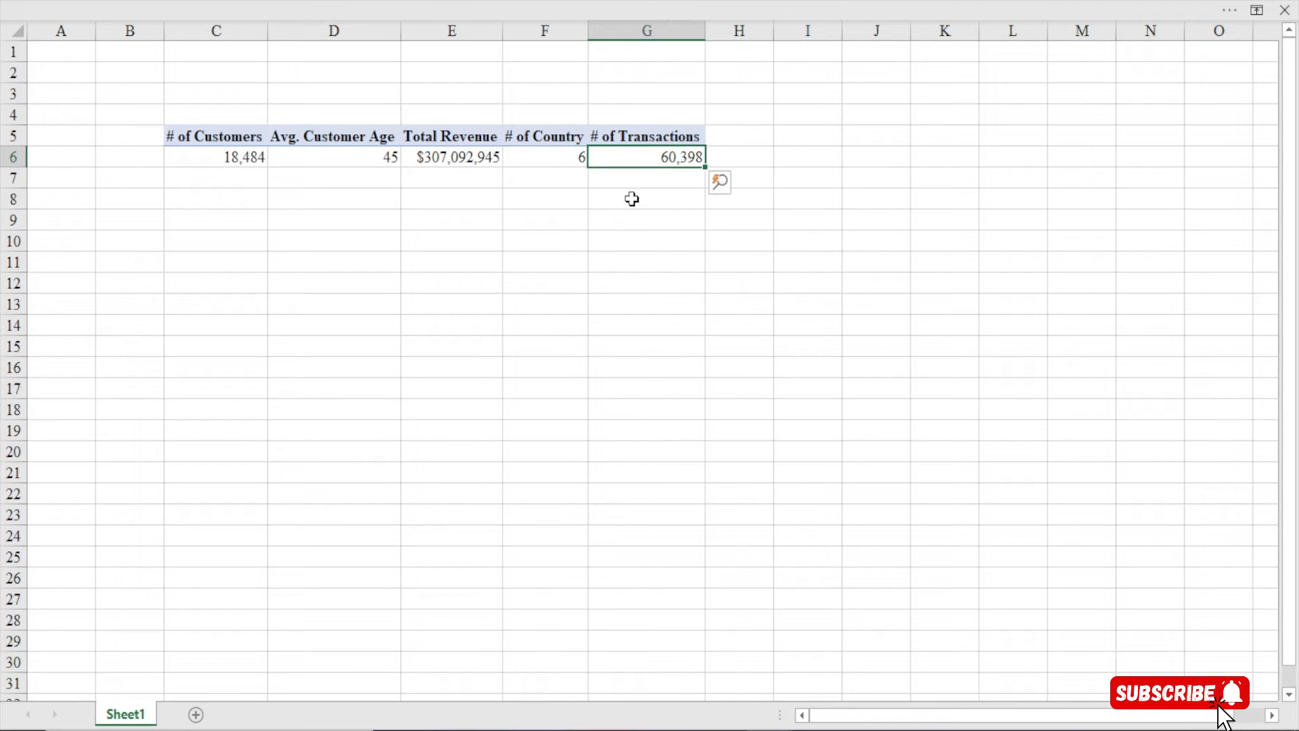
mouse_move(648, 163)
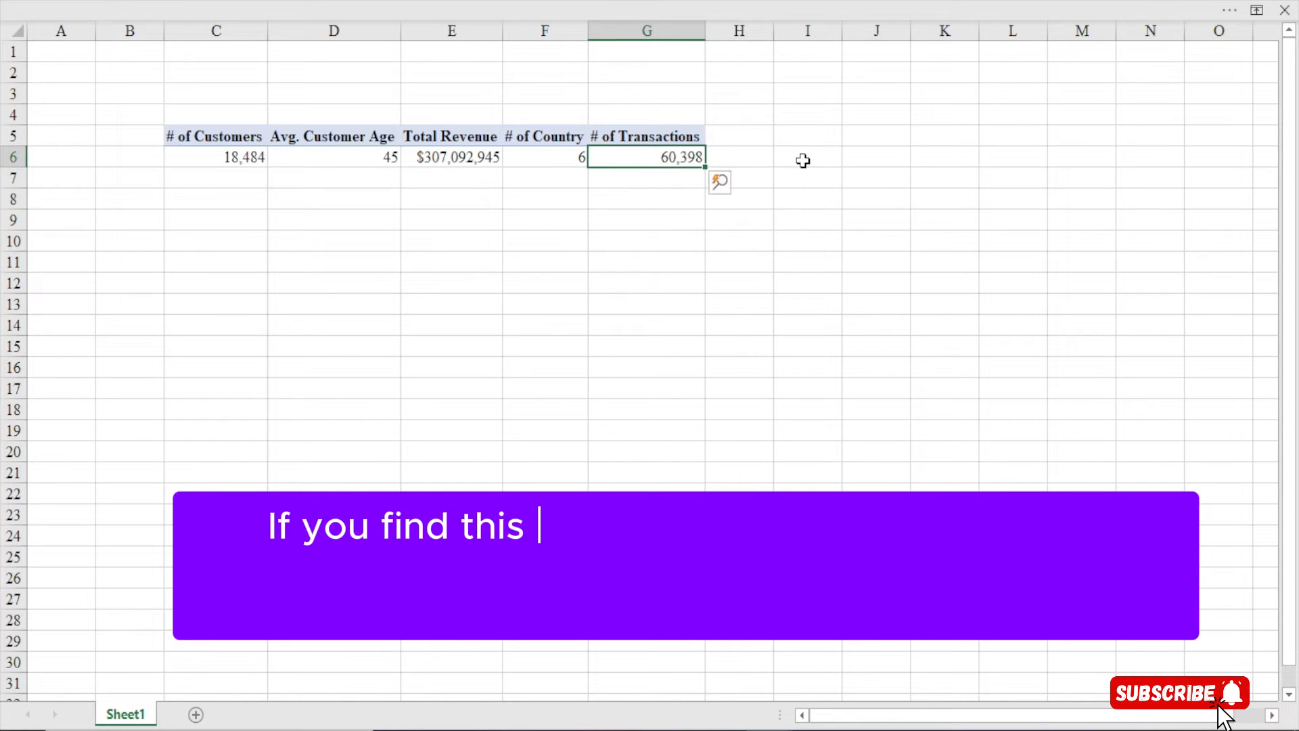
Open a new Calculations measure dialog, move and enlarge it, and select the default name 'measure 1'
left_click(533, 3)
left_click(105, 129)
left_click(163, 178)
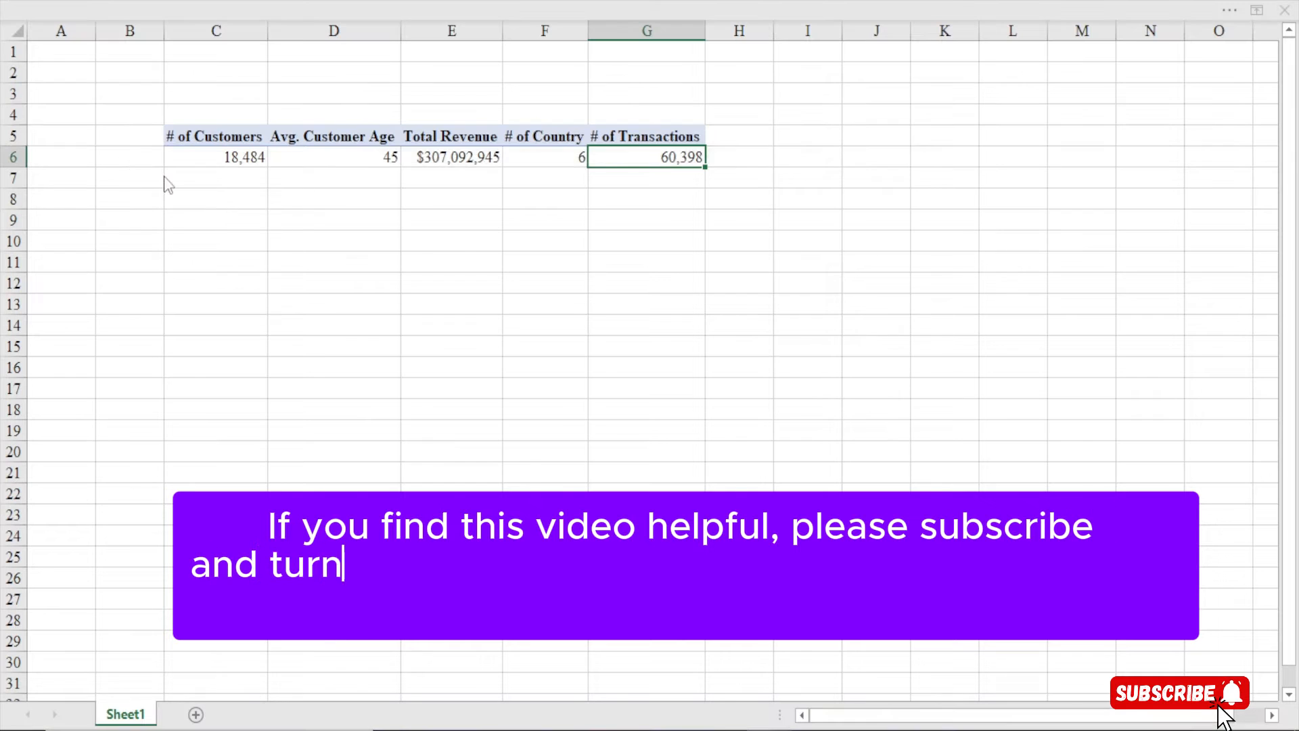
left_click_drag(586, 171, 538, 34)
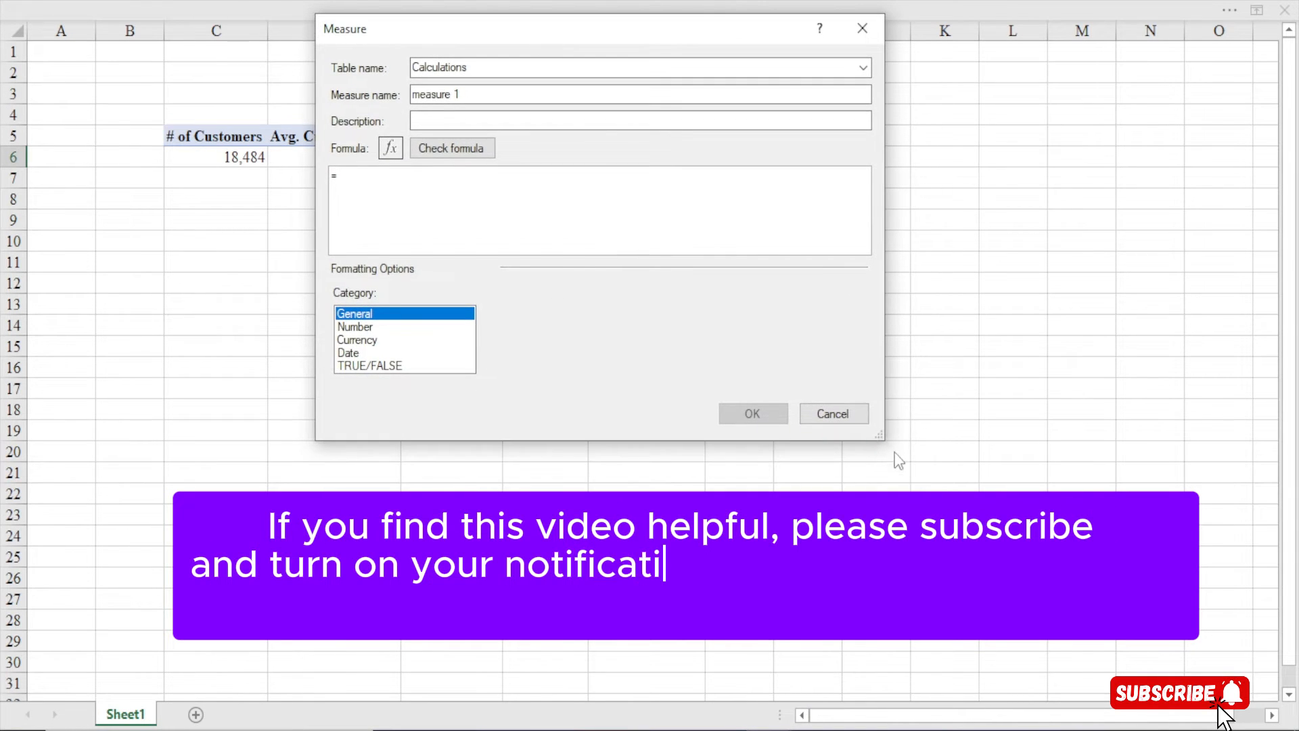
left_click_drag(881, 436, 1156, 677)
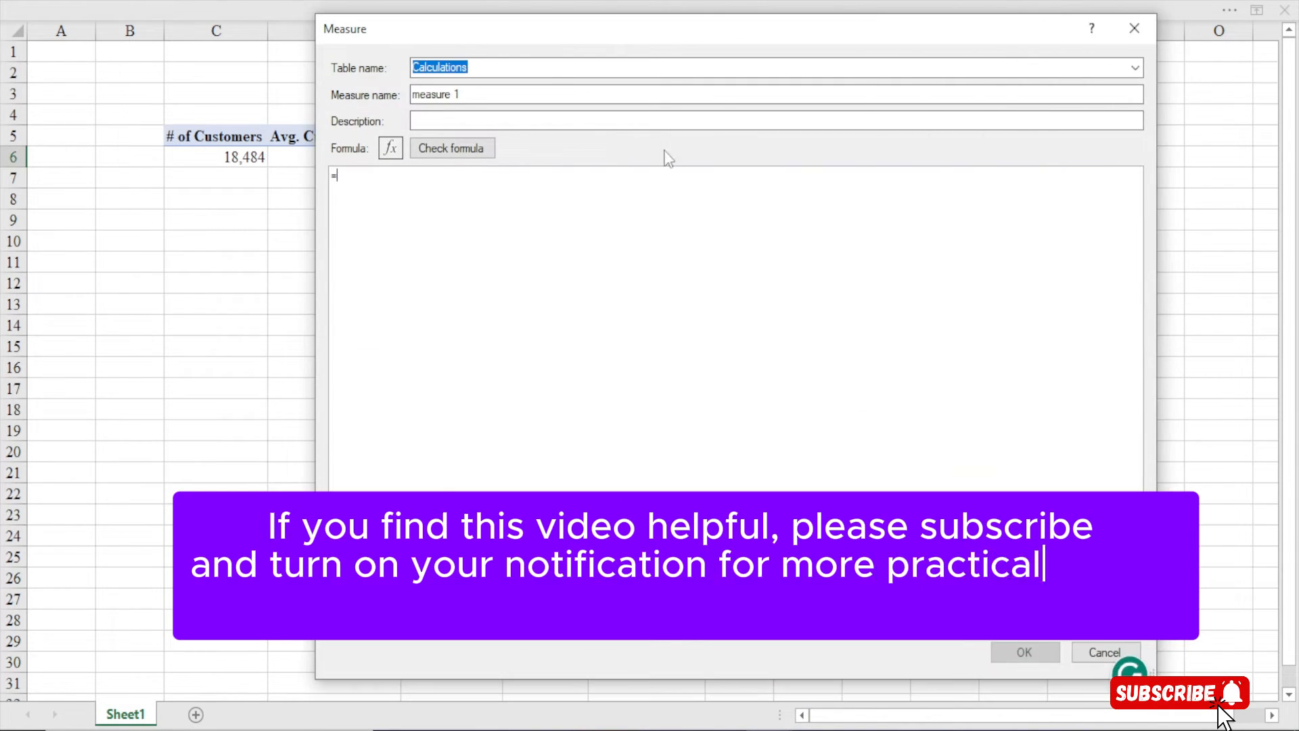
left_click_drag(469, 98, 311, 98)
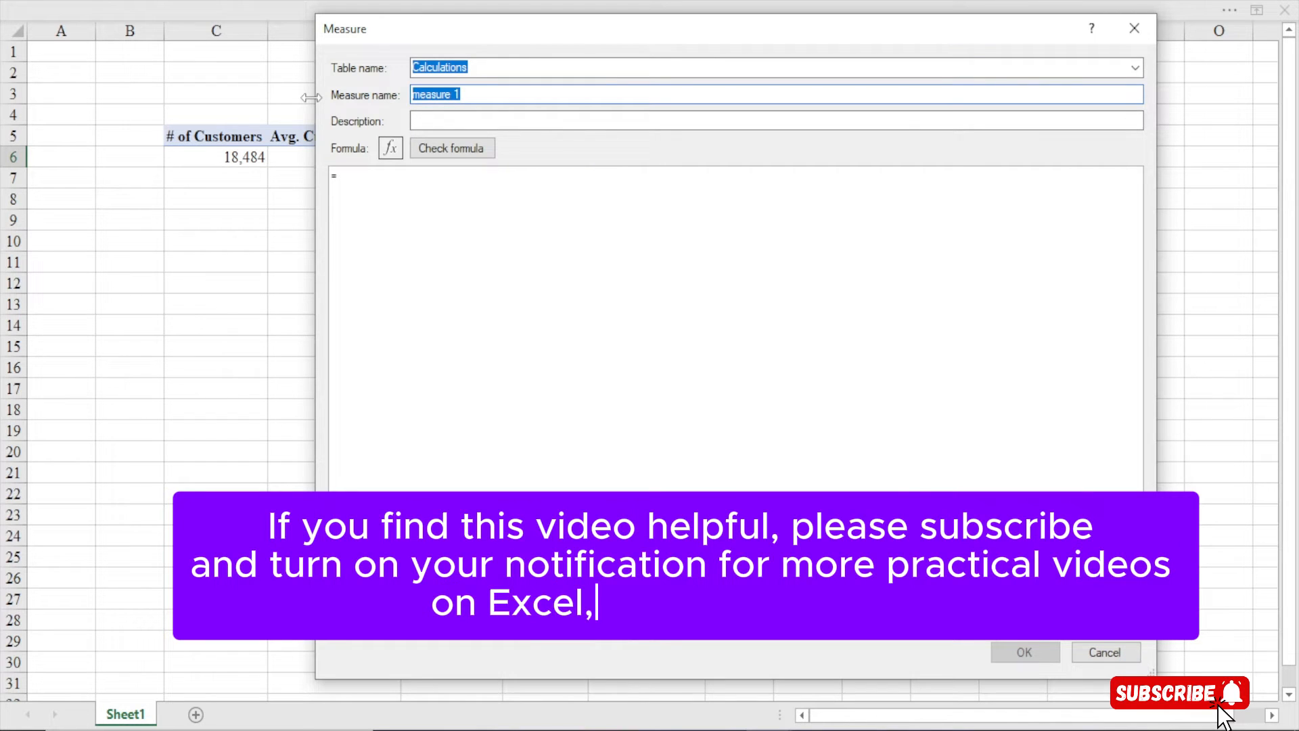
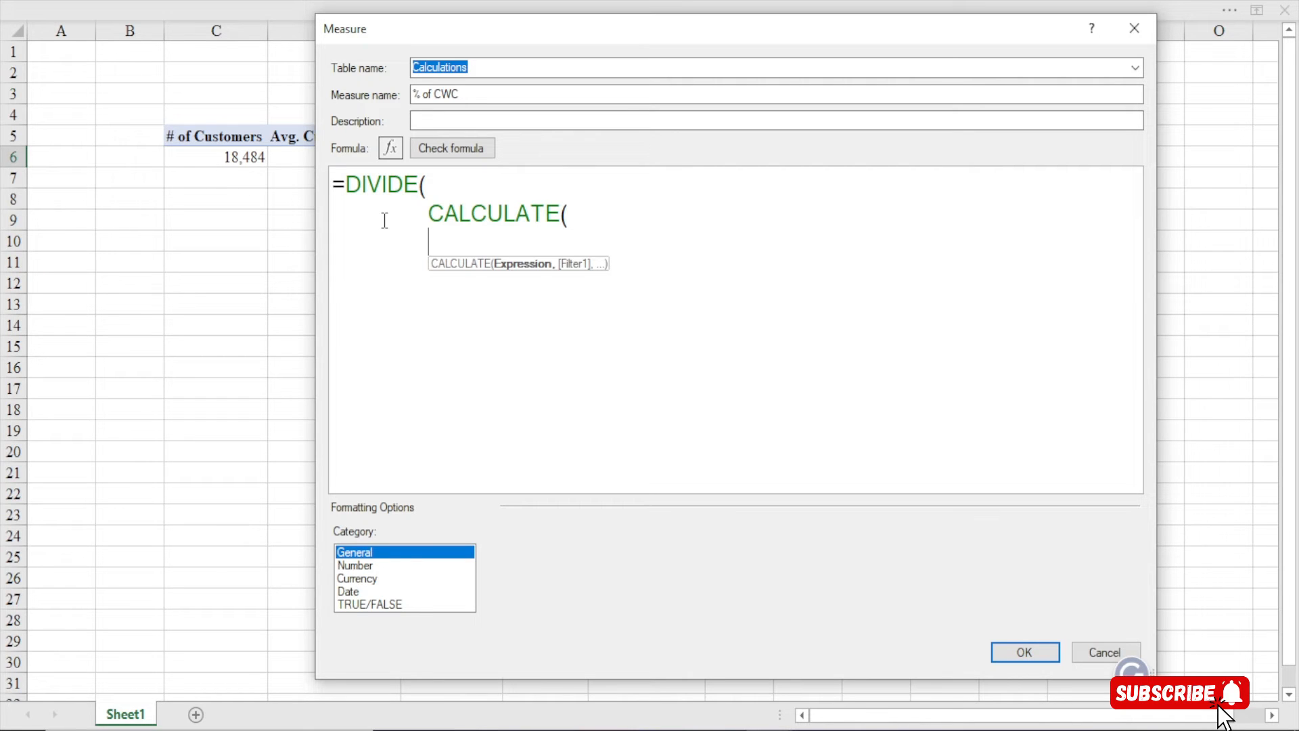
Put [# of Customers] as the first argument of CALCULATE inside DIVIDE
key("BackSpace")
key("BackSpace")
key("BackSpace")
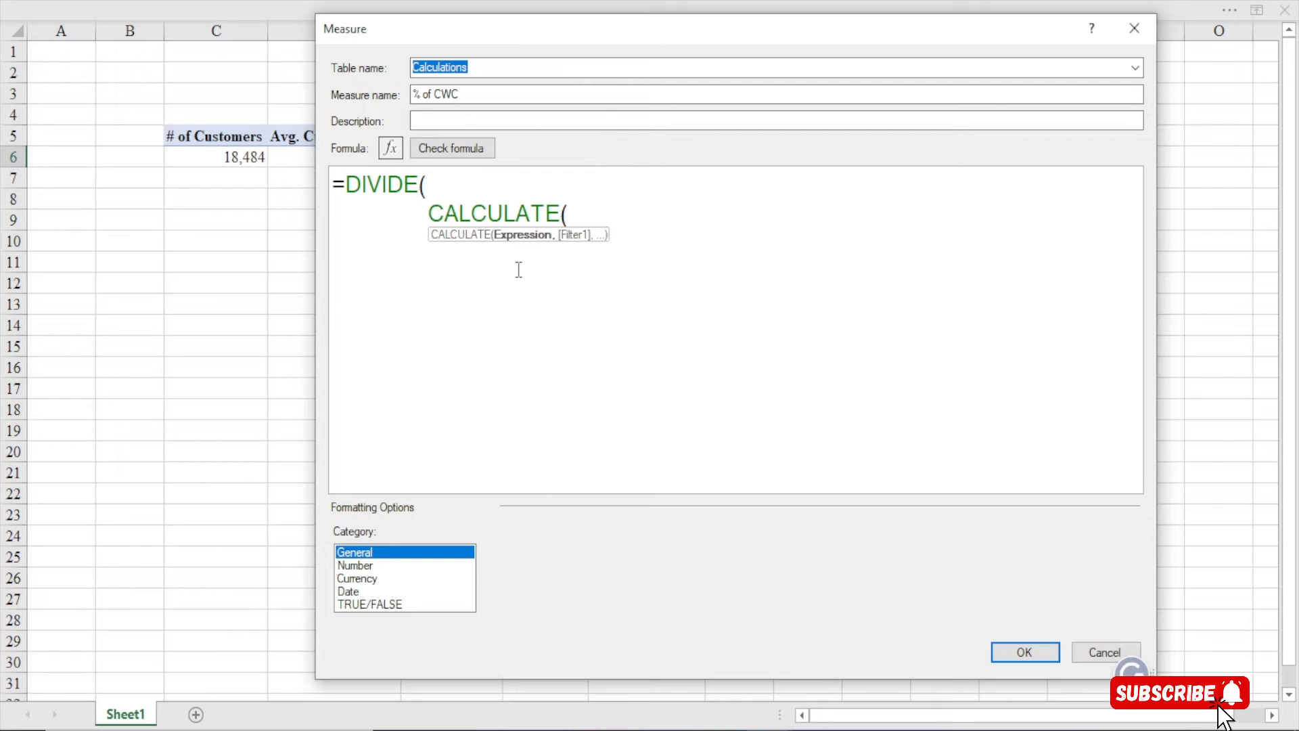
type("[to")
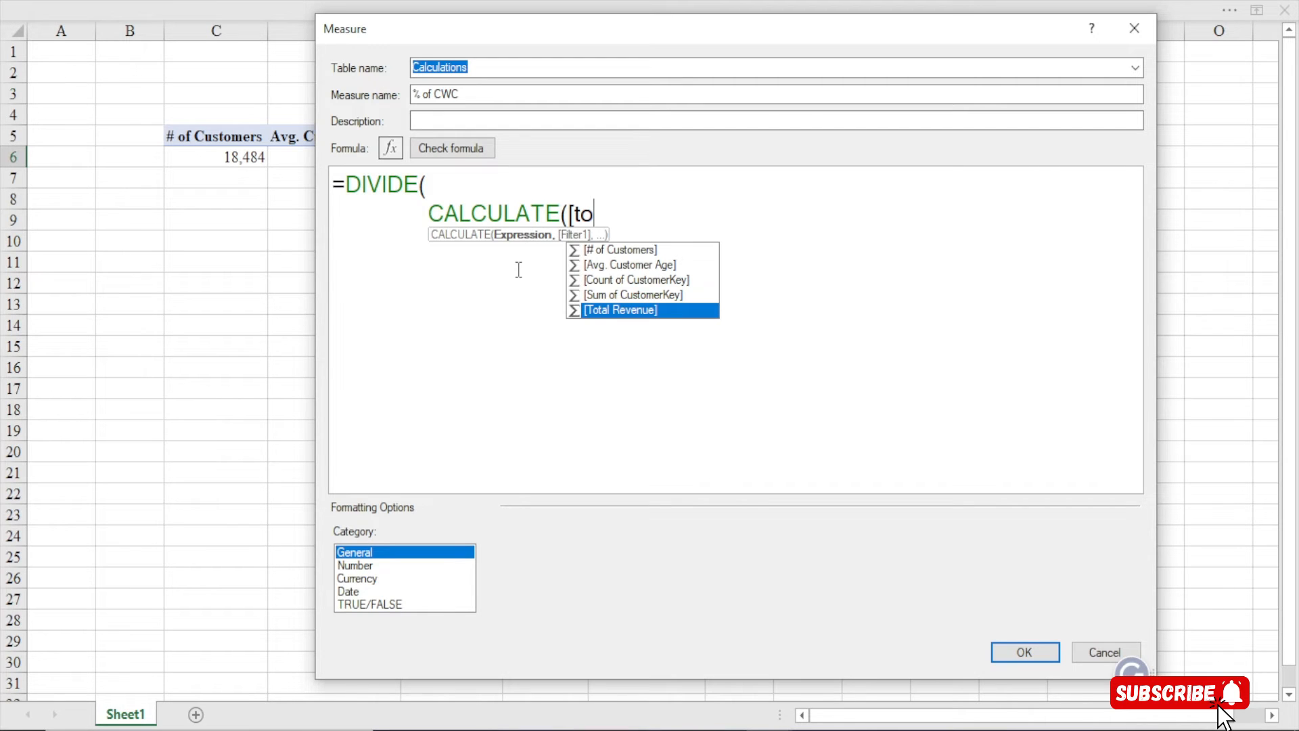
key("BackSpace")
key("BackSpace")
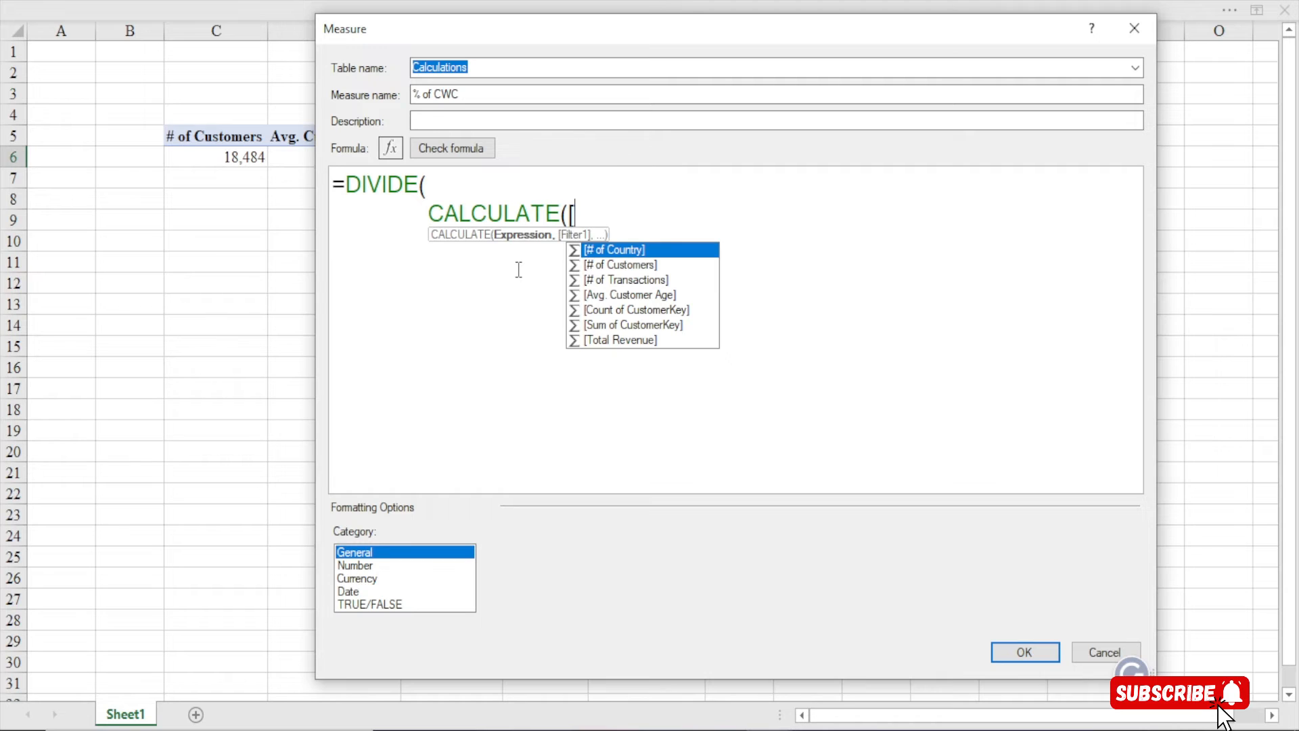
key("Down")
key("Tab")
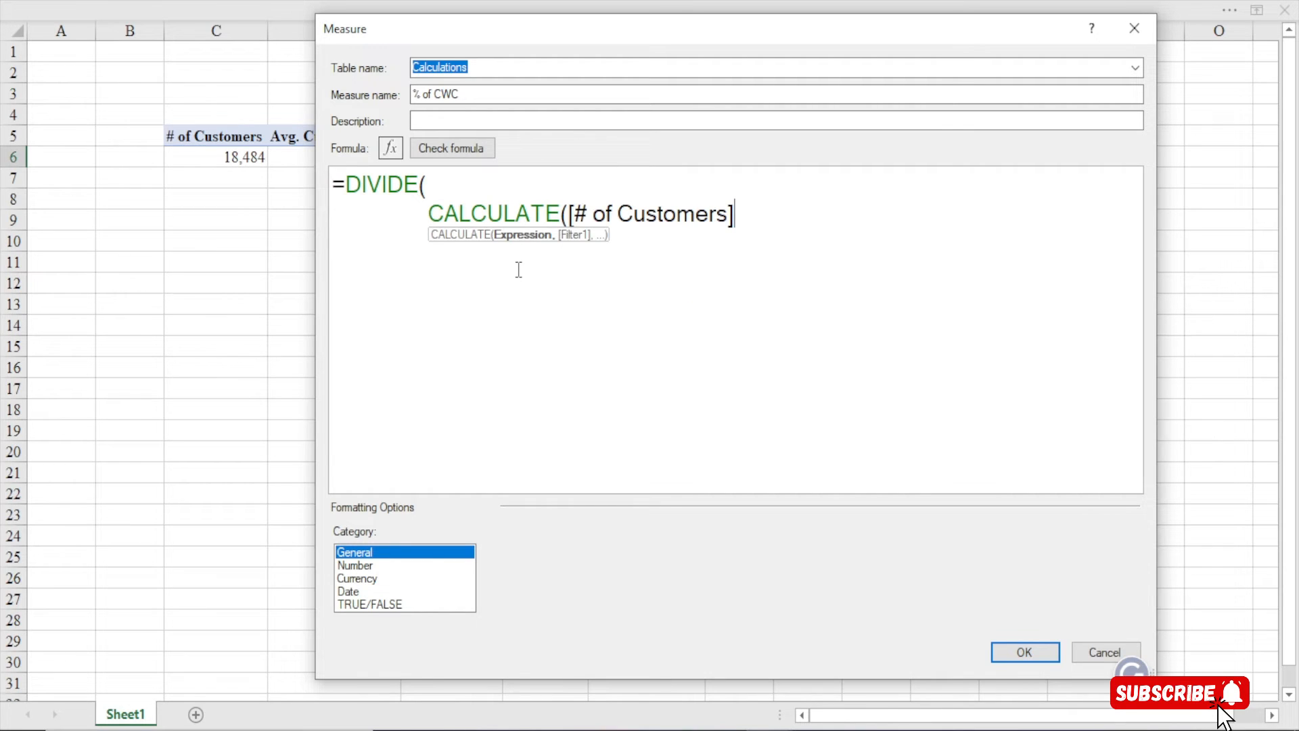
type(",[")
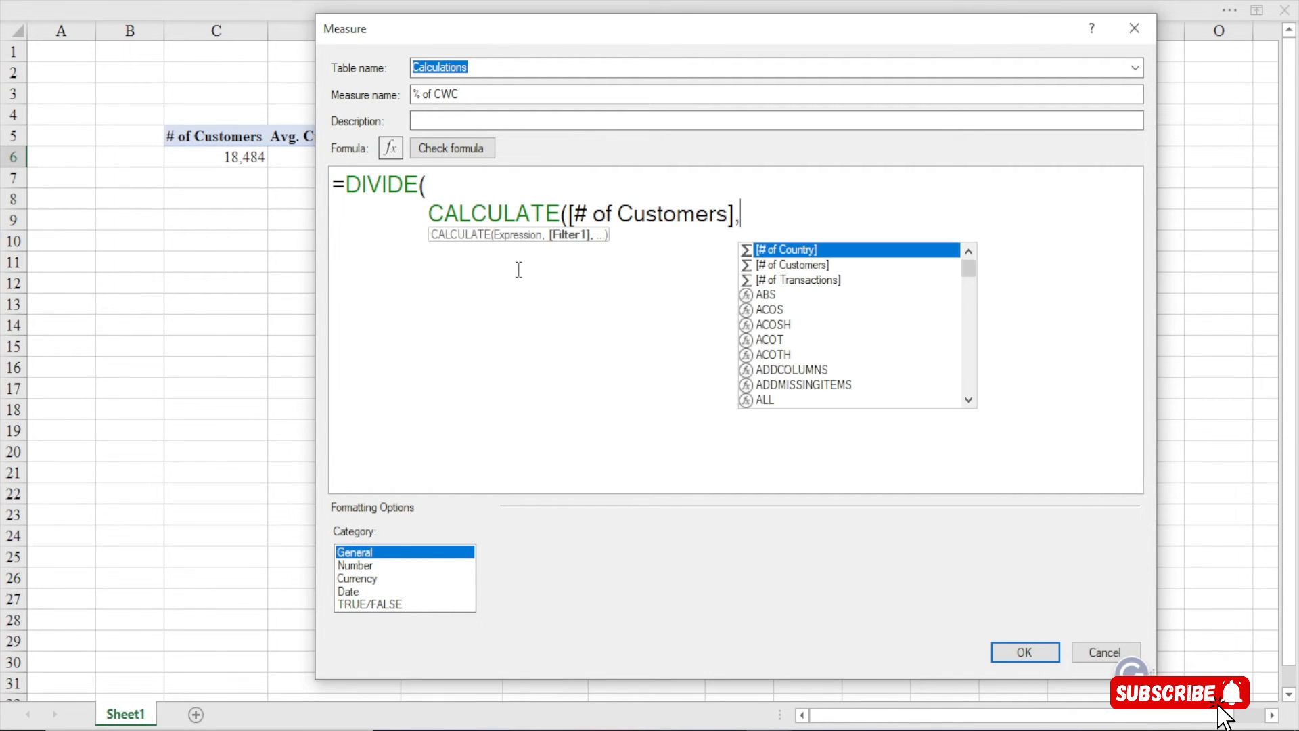
key("Tab")
key("BackSpace")
key("BackSpace")
key("BackSpace")
key("BackSpace")
key("BackSpace")
key("BackSpace")
key("BackSpace")
key("BackSpace")
key("BackSpace")
key("BackSpace")
key("BackSpace")
key("BackSpace")
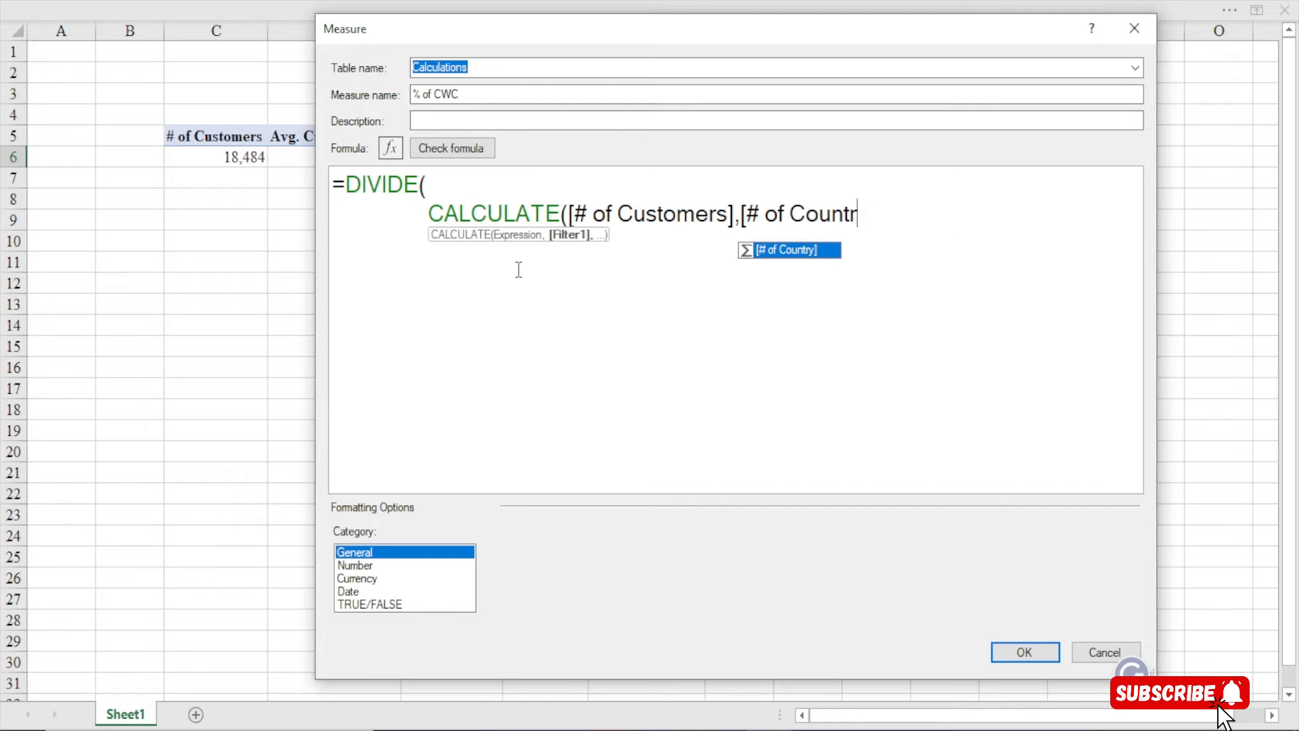
key("BackSpace")
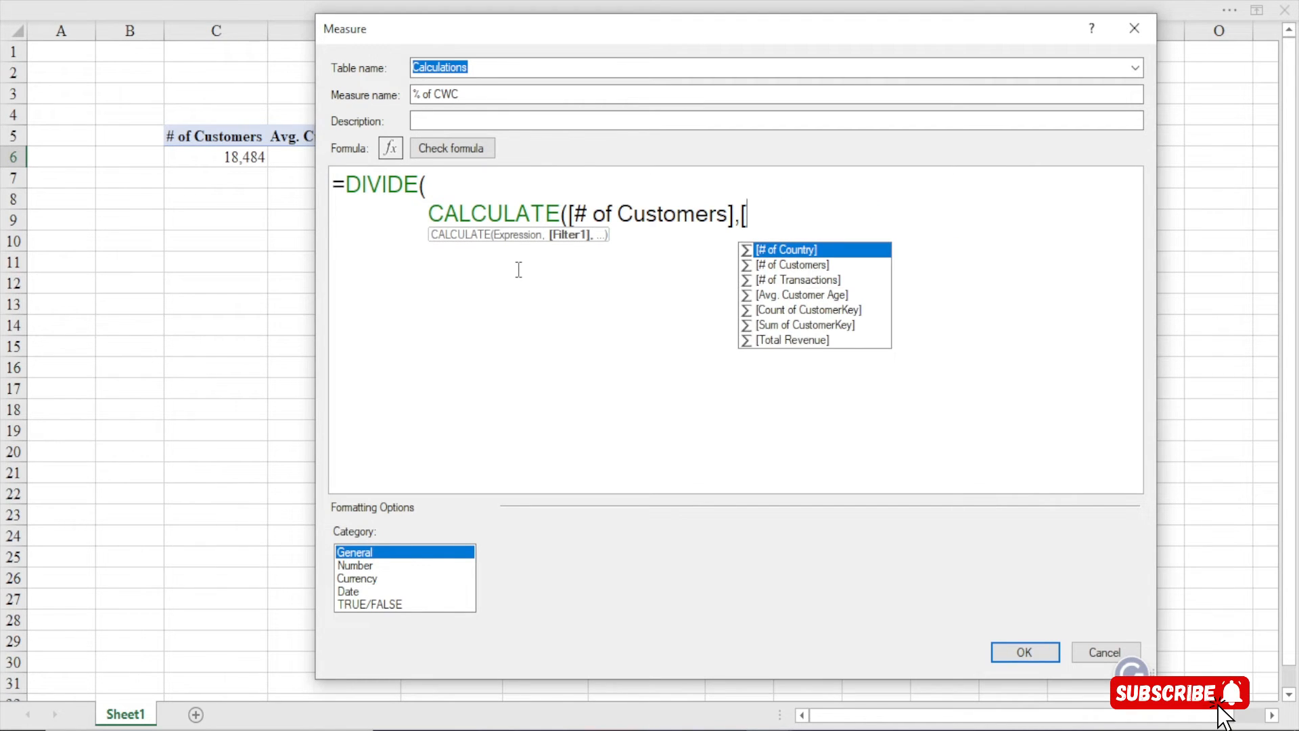
key("BackSpace")
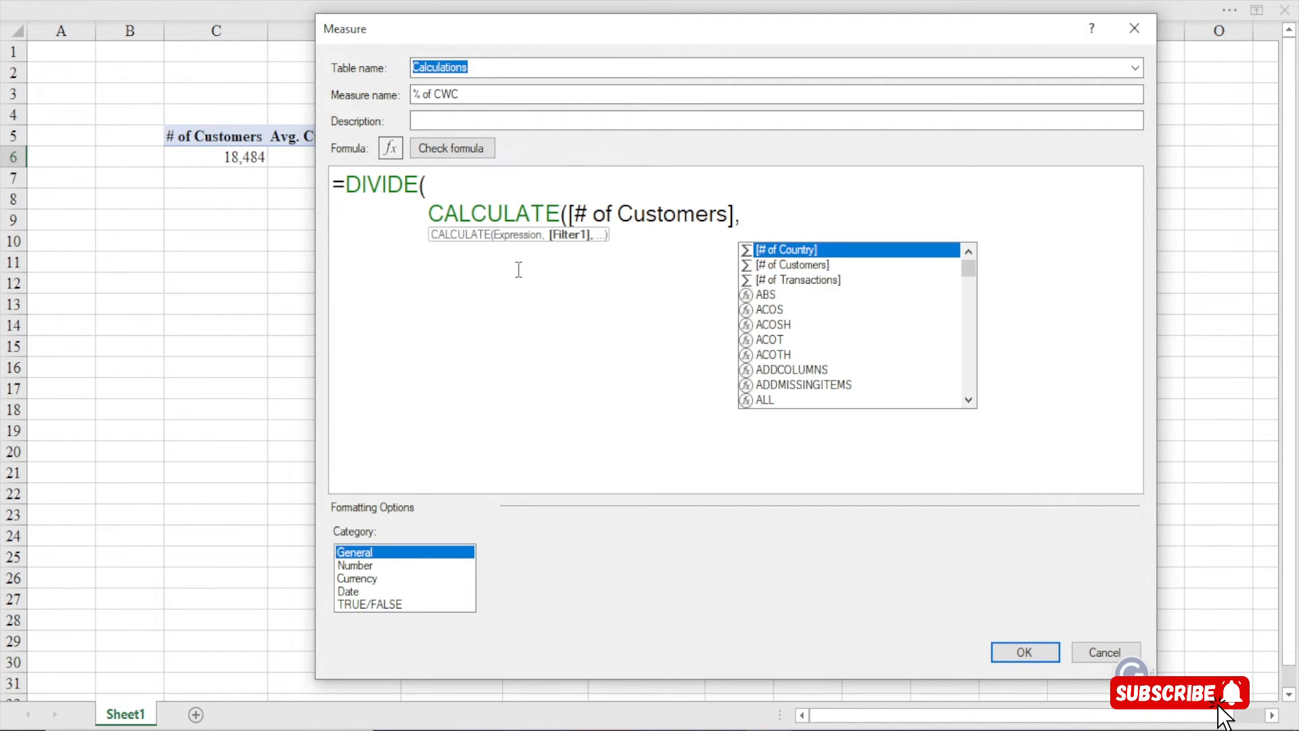
key("shift+Return")
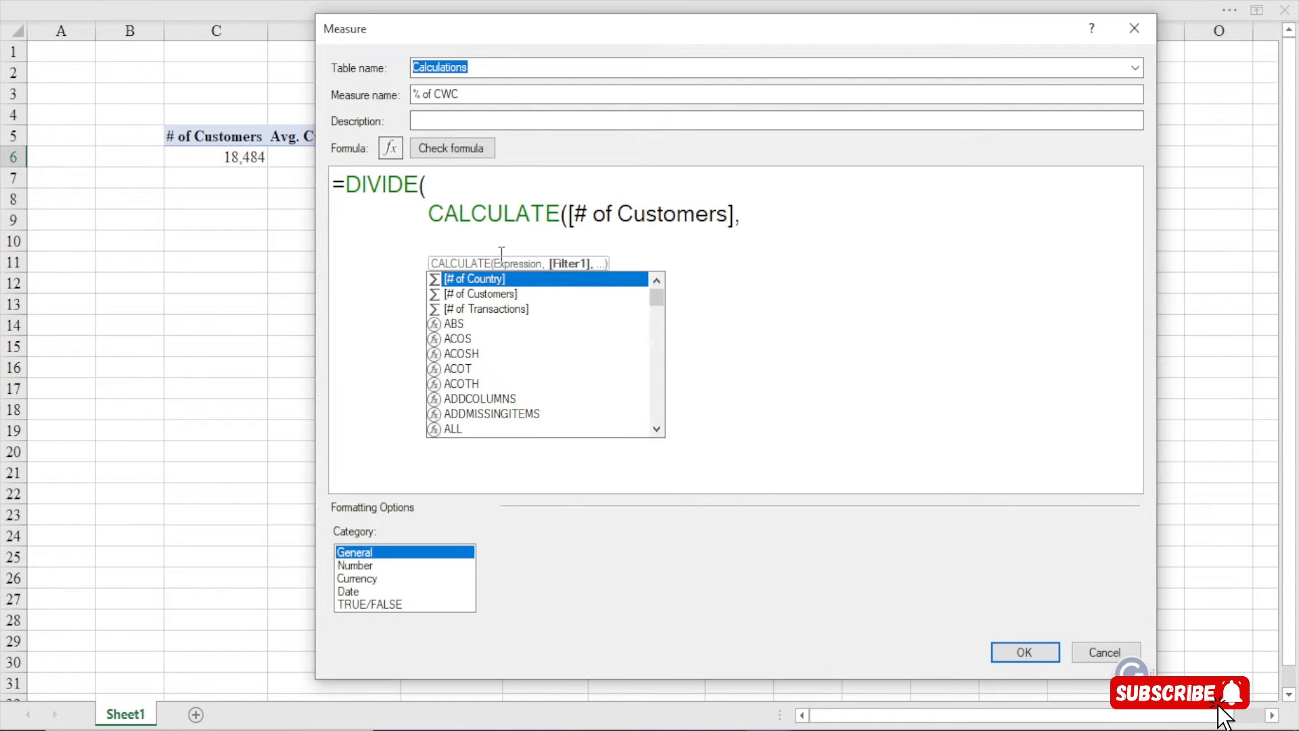
key("Escape")
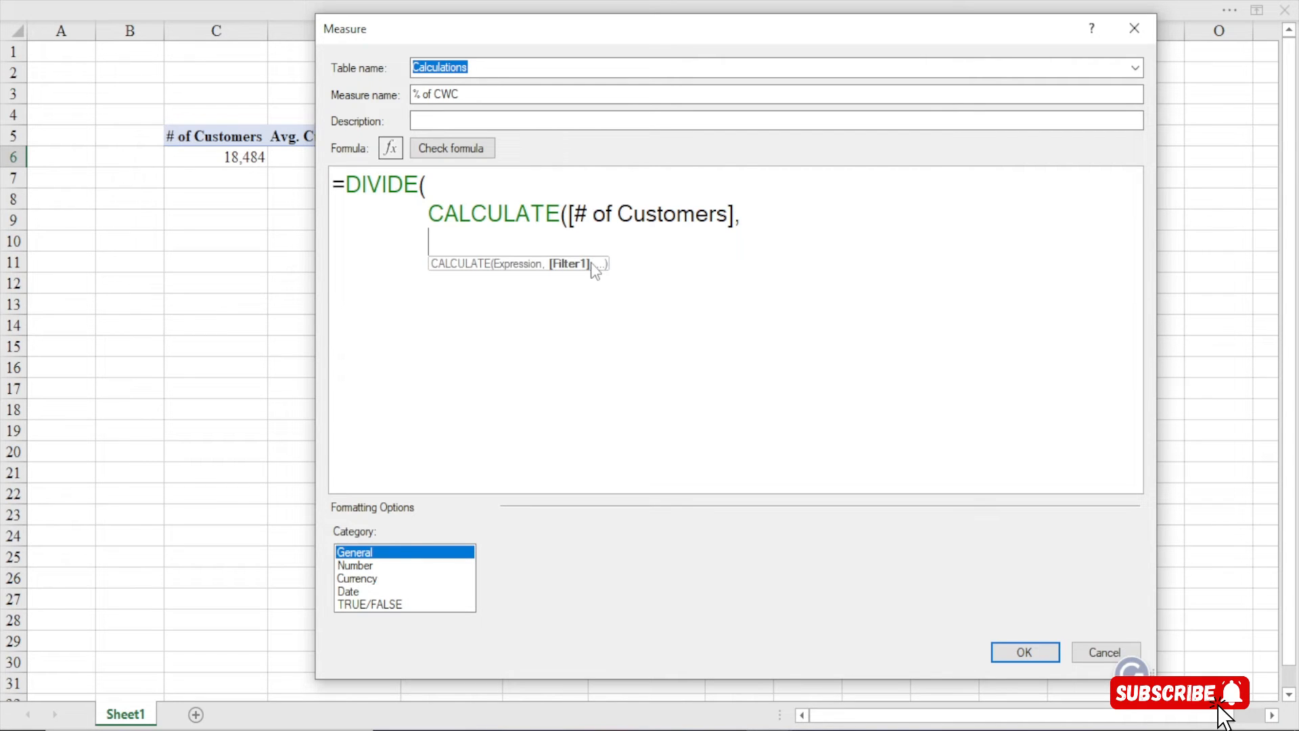
Add the filter Customer[# of Children]>0 and close the CALCULATE numerator
type("cus")
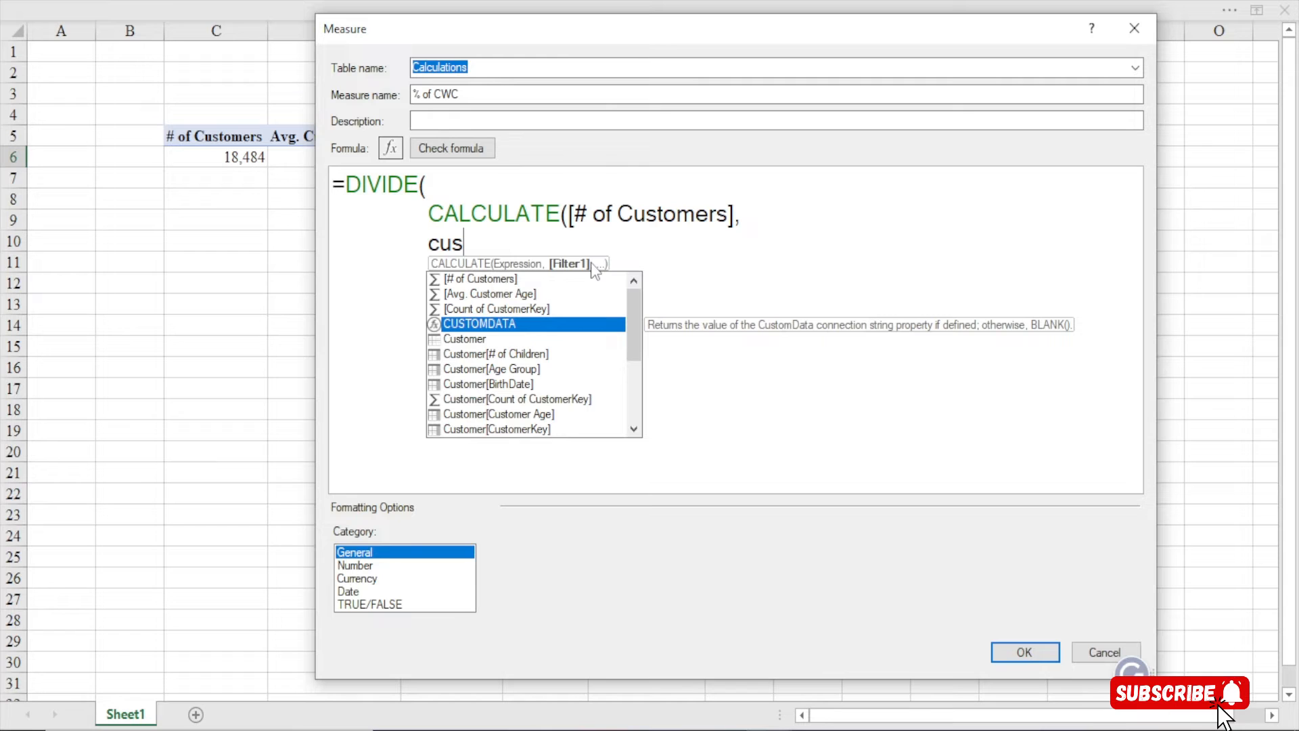
key("Tab")
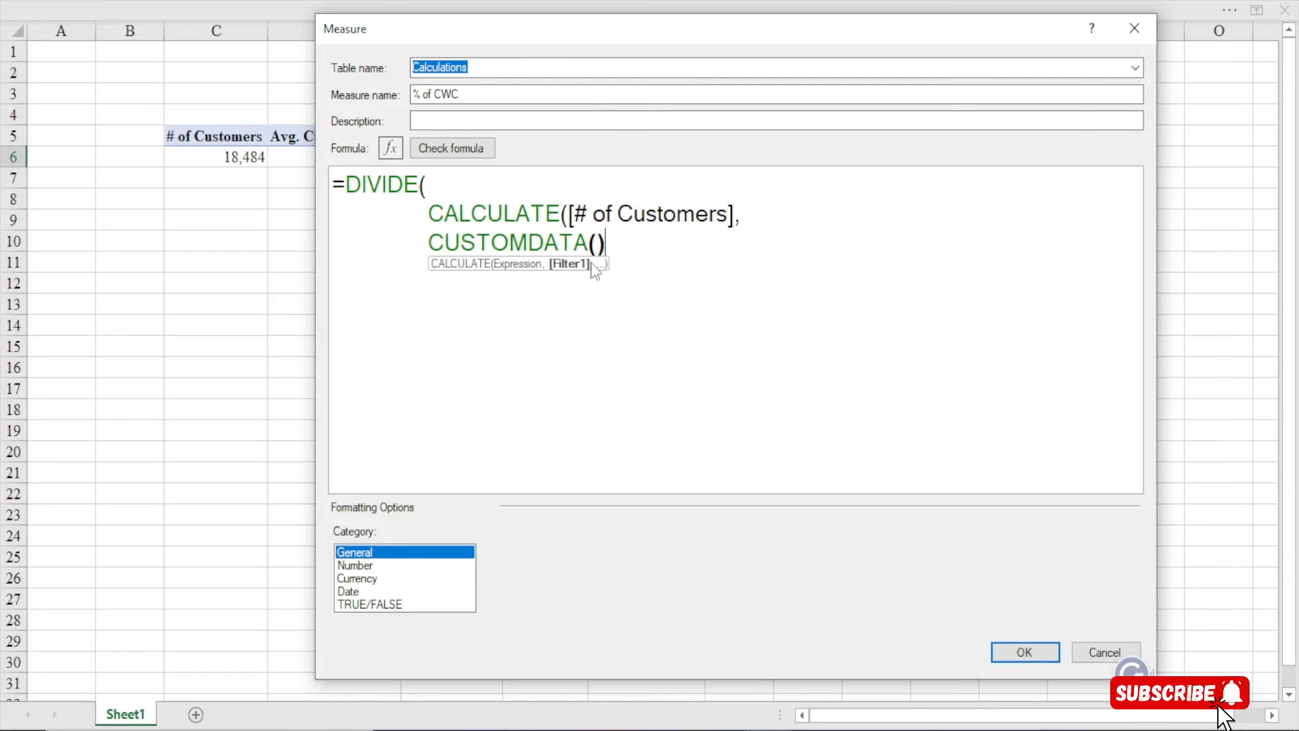
key("BackSpace")
key("BackSpace")
key("BackSpace")
key("BackSpace")
key("BackSpace")
key("BackSpace")
key("BackSpace")
key("BackSpace")
key("BackSpace")
key("BackSpace")
key("BackSpace")
key("BackSpace")
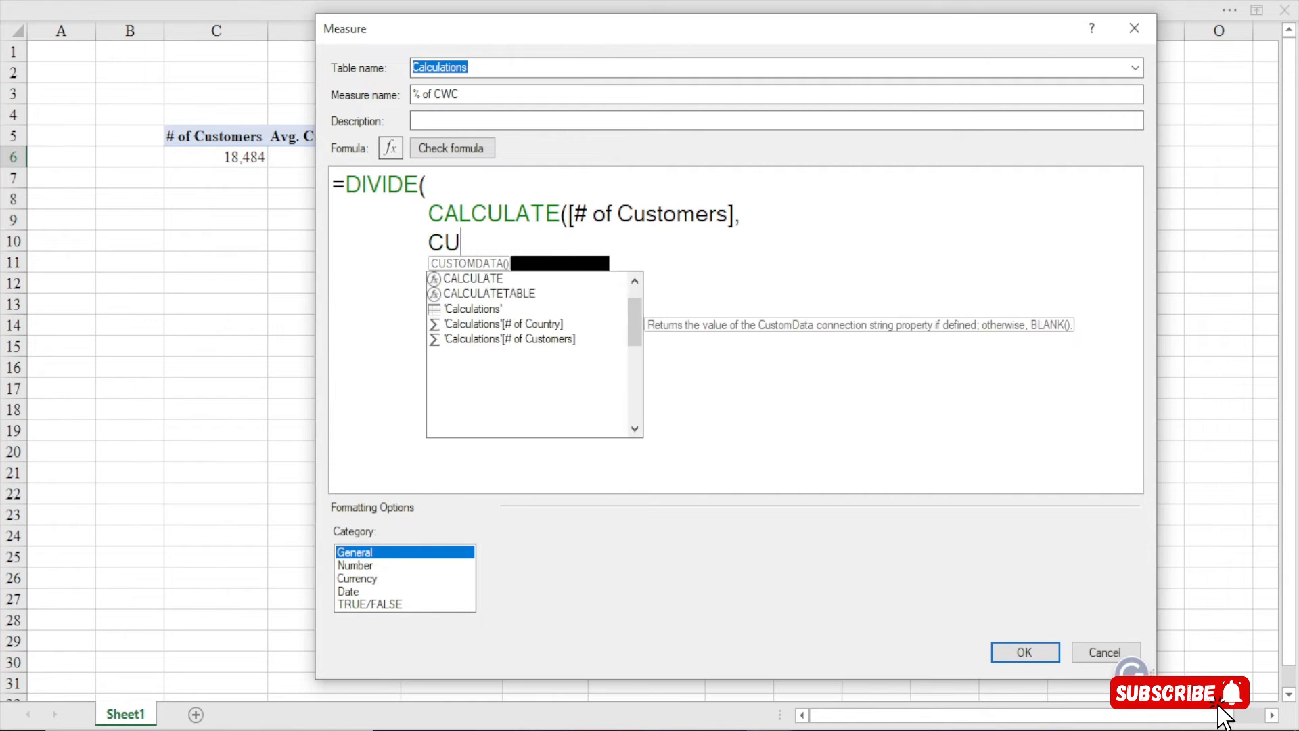
type("customr")
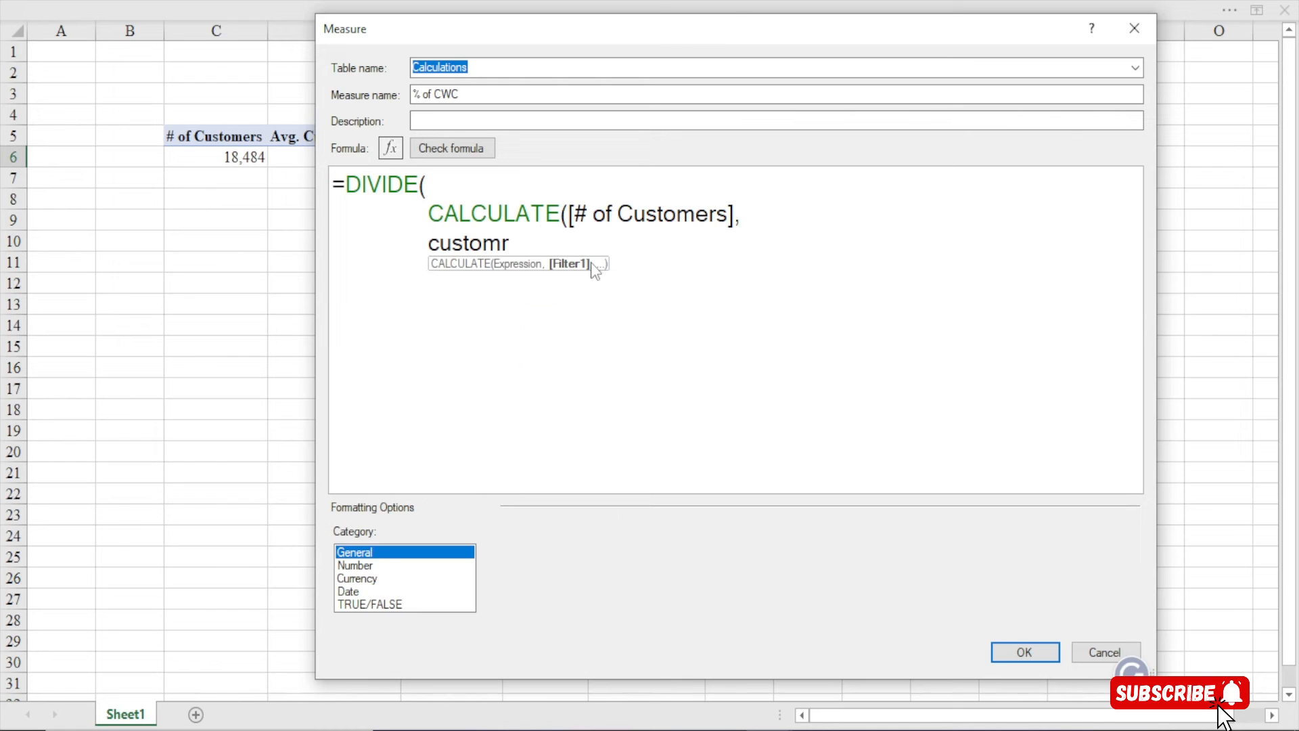
key("BackSpace")
type("er")
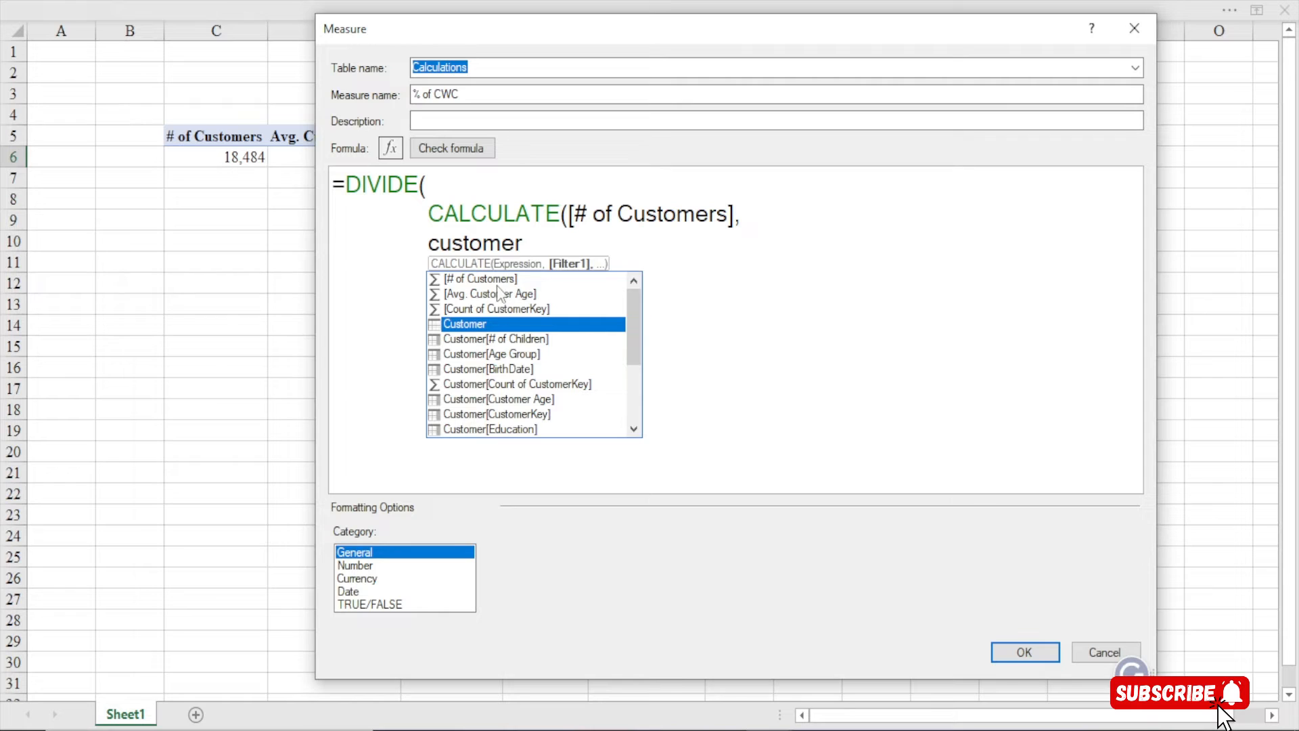
double_click(510, 343)
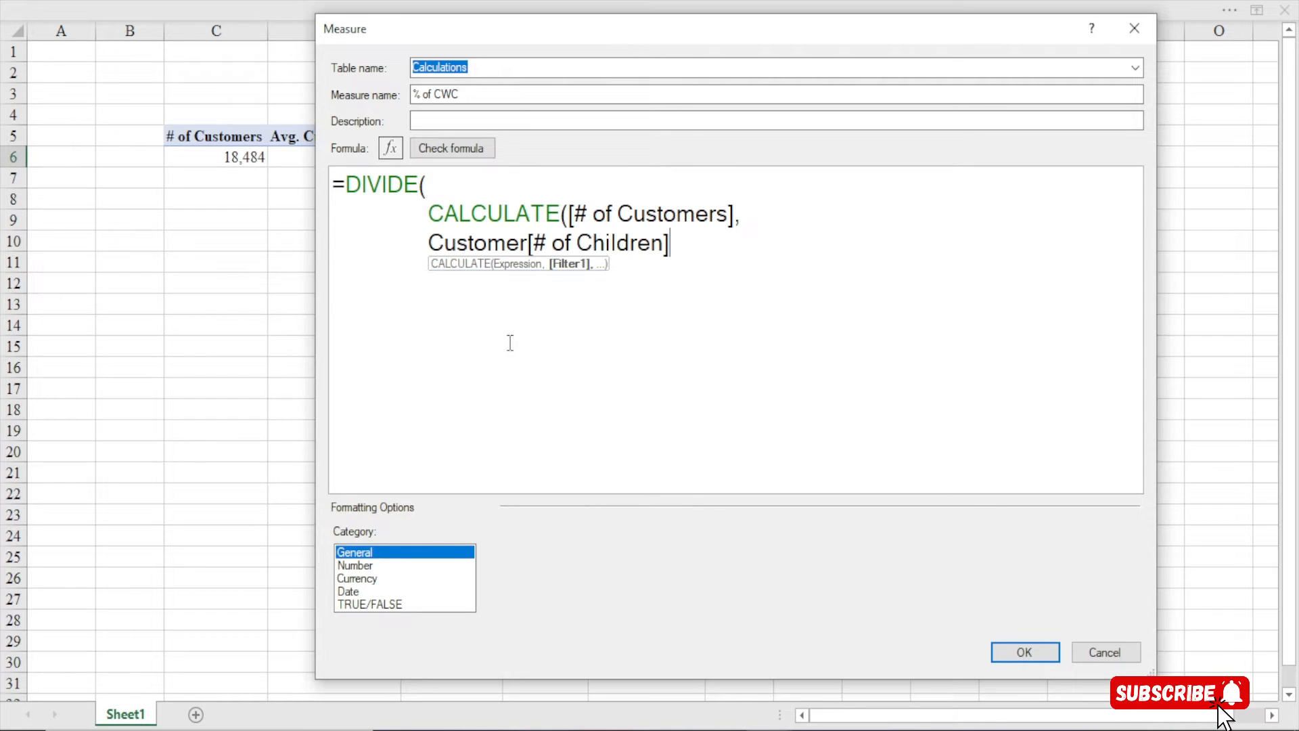
left_click_drag(533, 244, 677, 244)
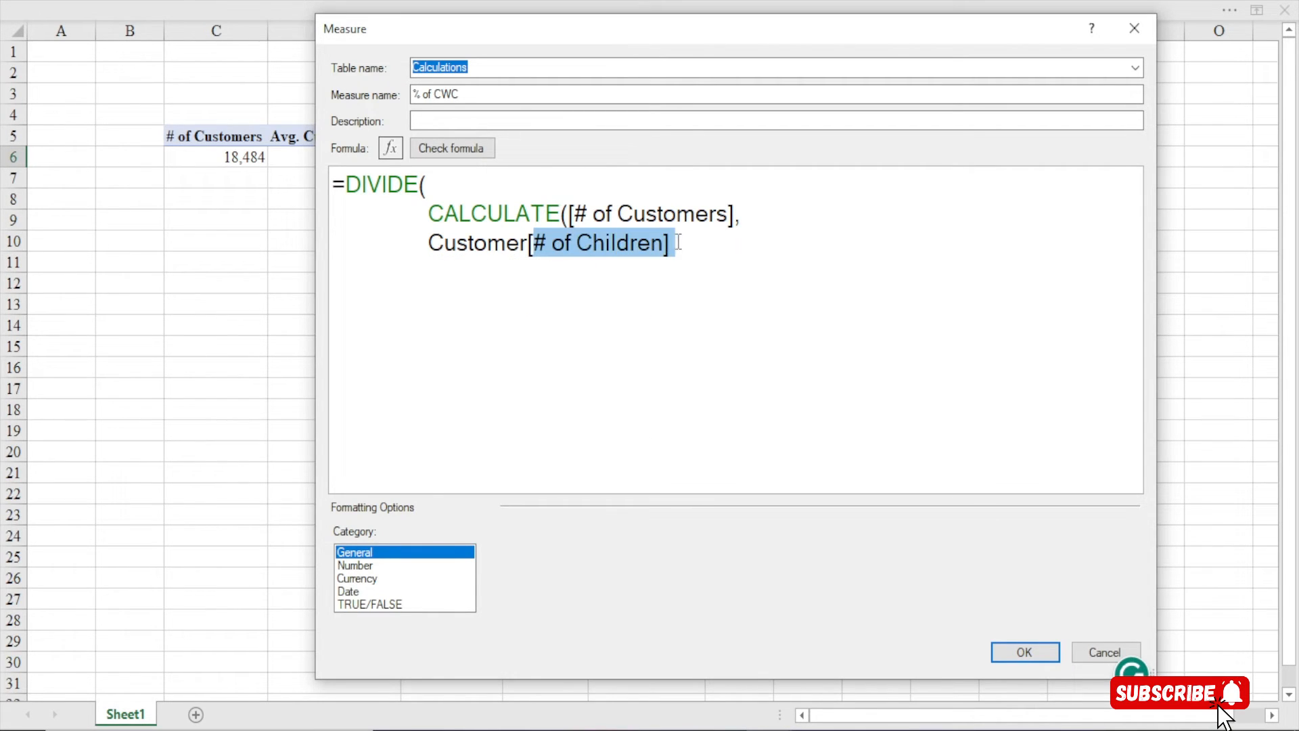
left_click(487, 242)
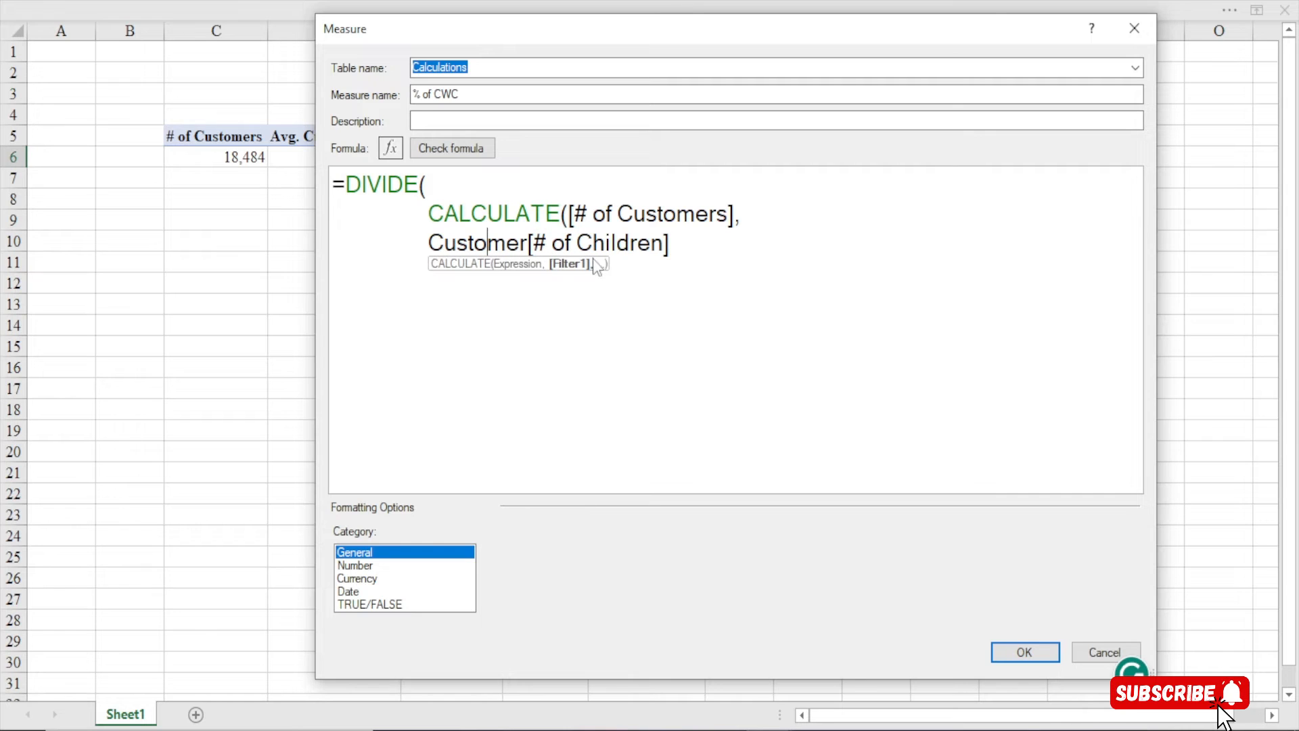
left_click(684, 259)
type(">0")
type("_)")
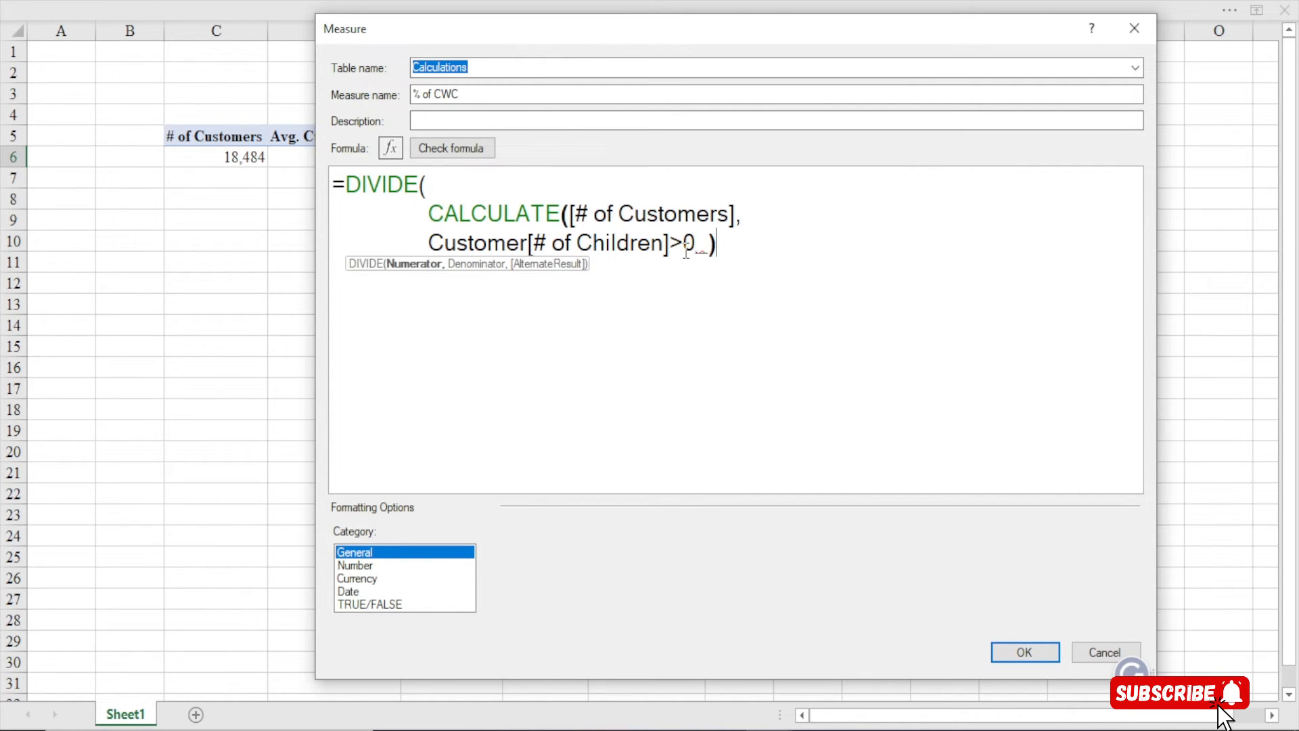
key("BackSpace")
key("BackSpace")
type("),")
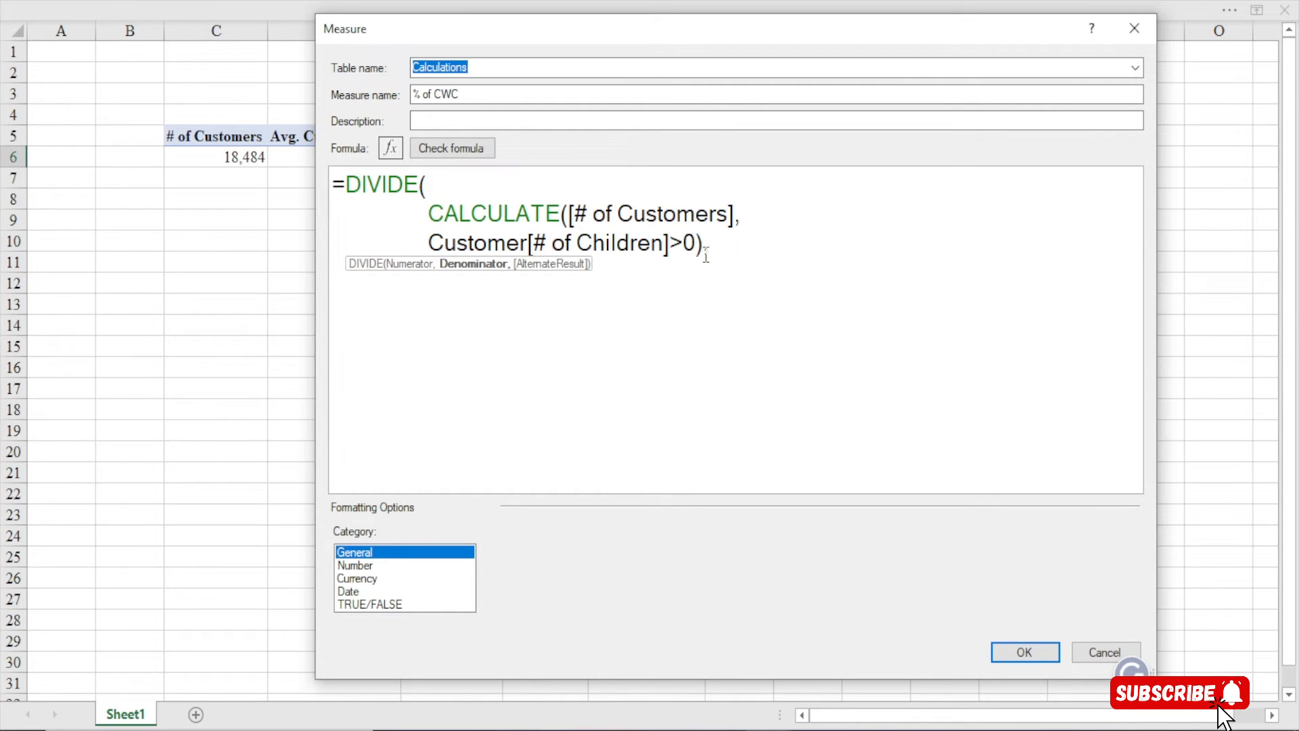
Add [# of Customers] as the DIVIDE denominator and close the formula
key("Return")
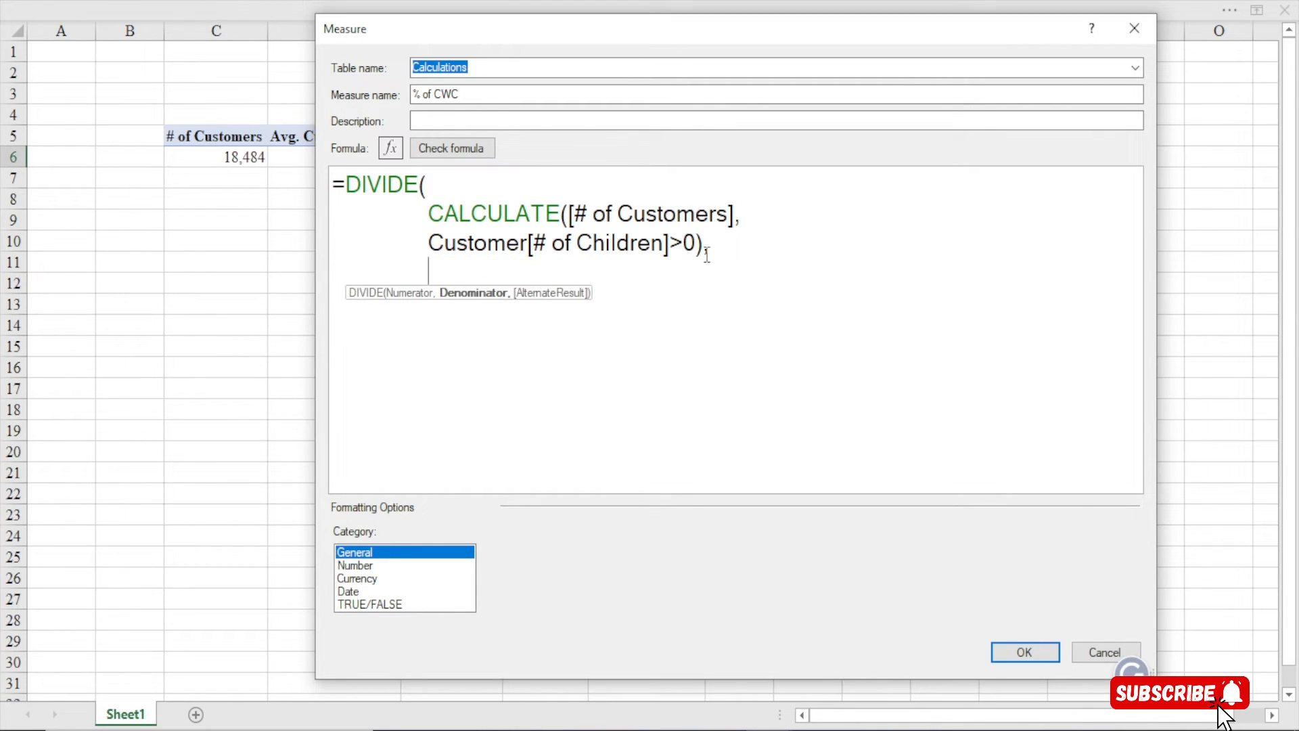
type("[")
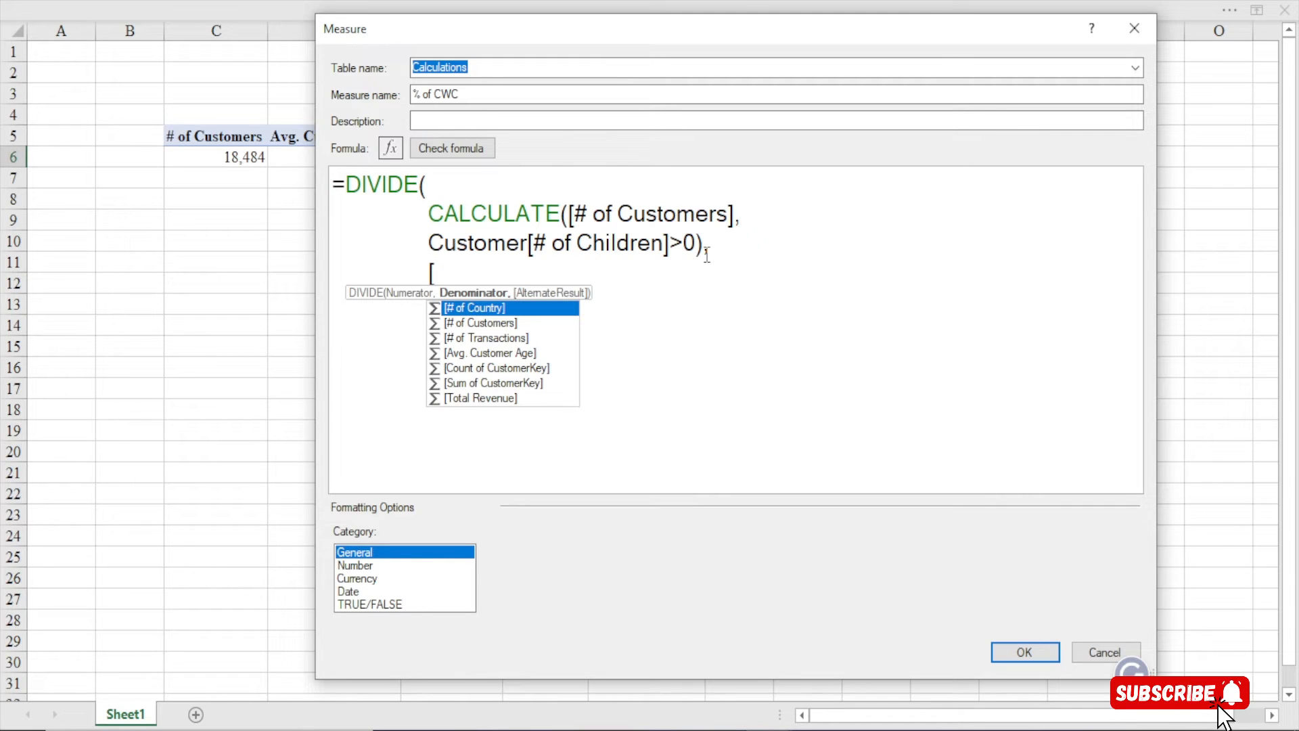
type("#")
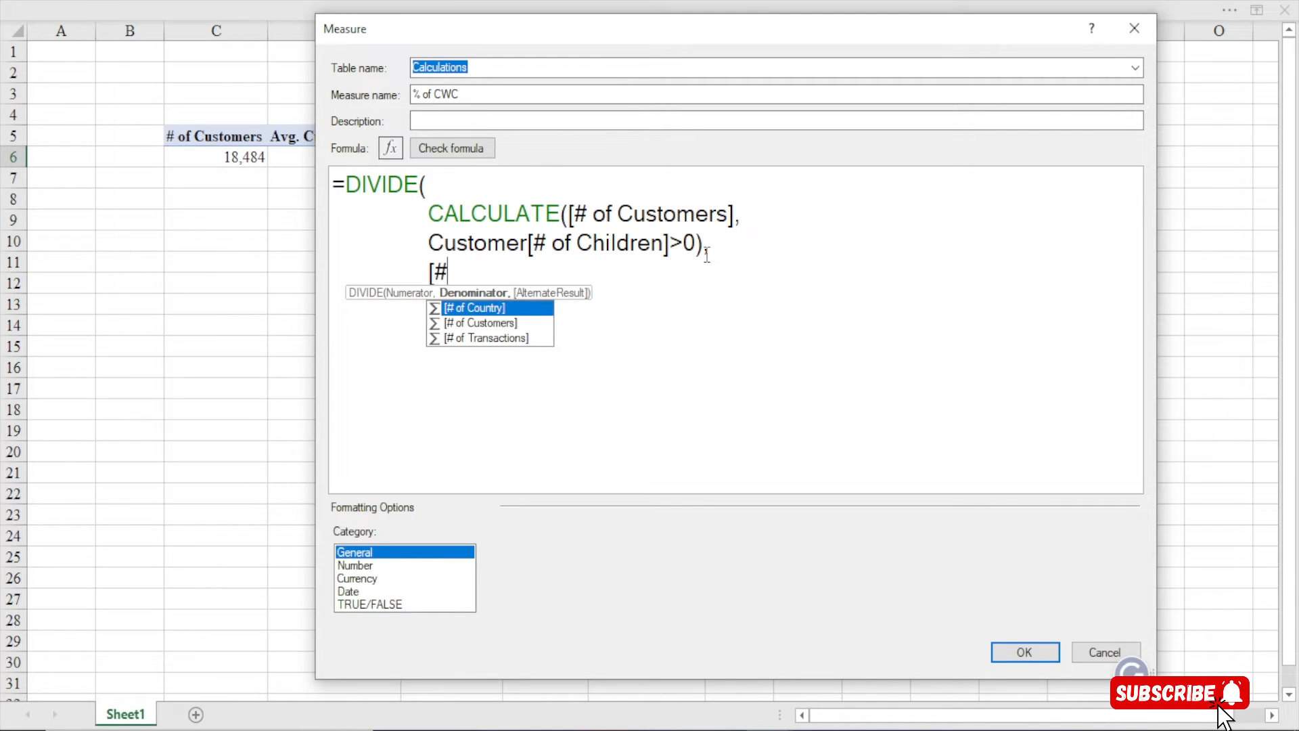
key("Down")
key("Tab")
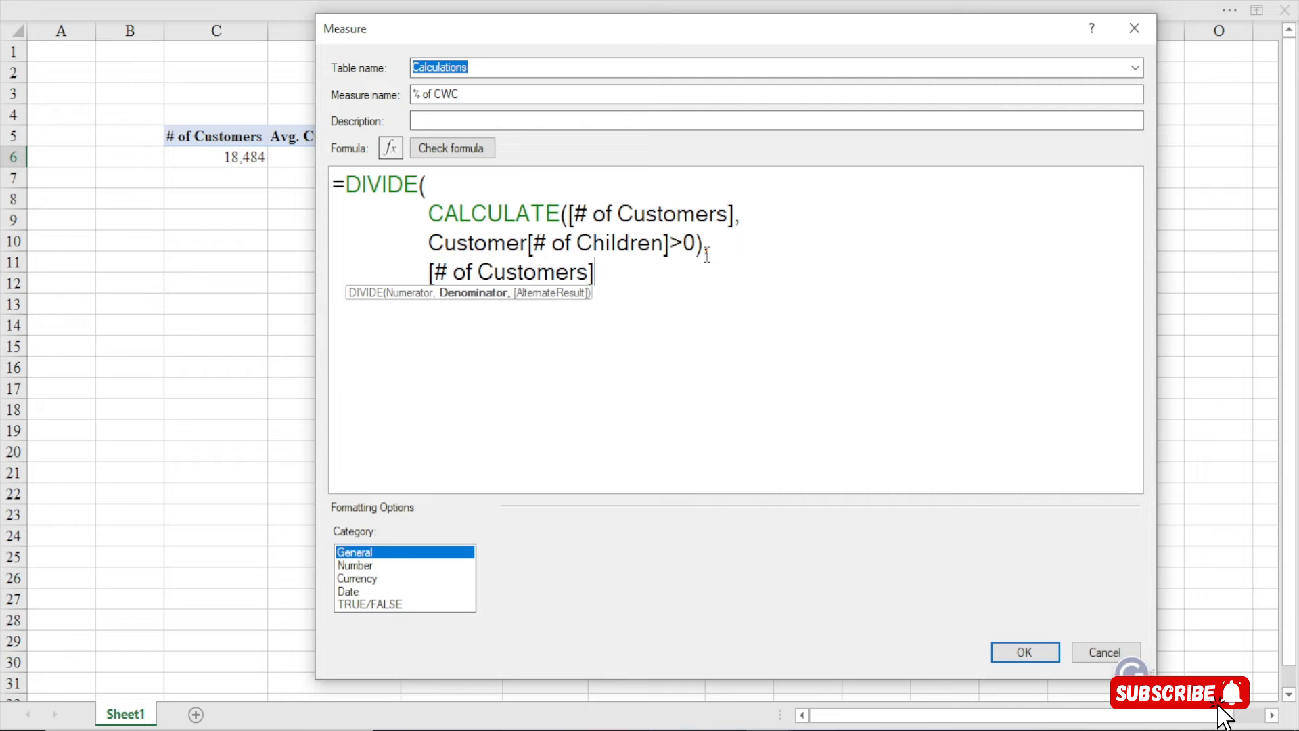
left_click_drag(431, 272, 605, 274)
left_click(606, 274)
type(")")
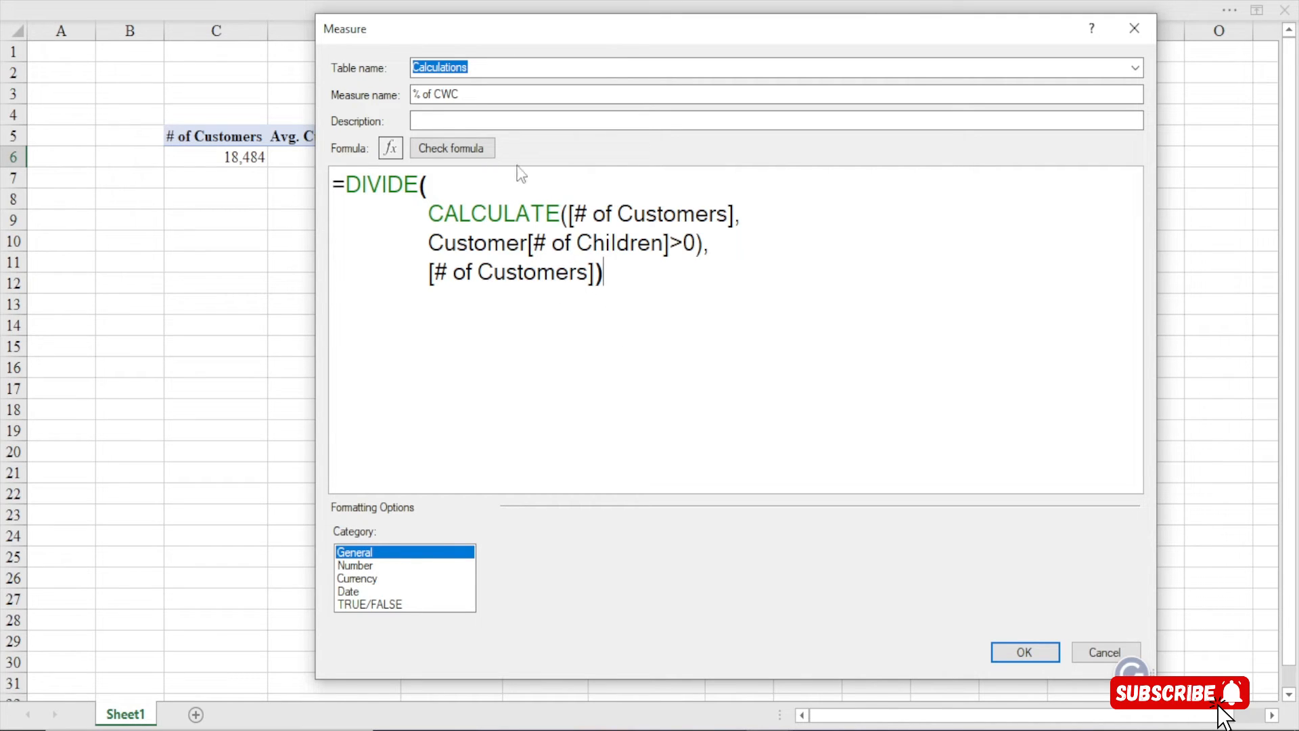
Check the % of CWC formula for errors and review DIVIDE and its CALCULATE numerator
left_click(462, 143)
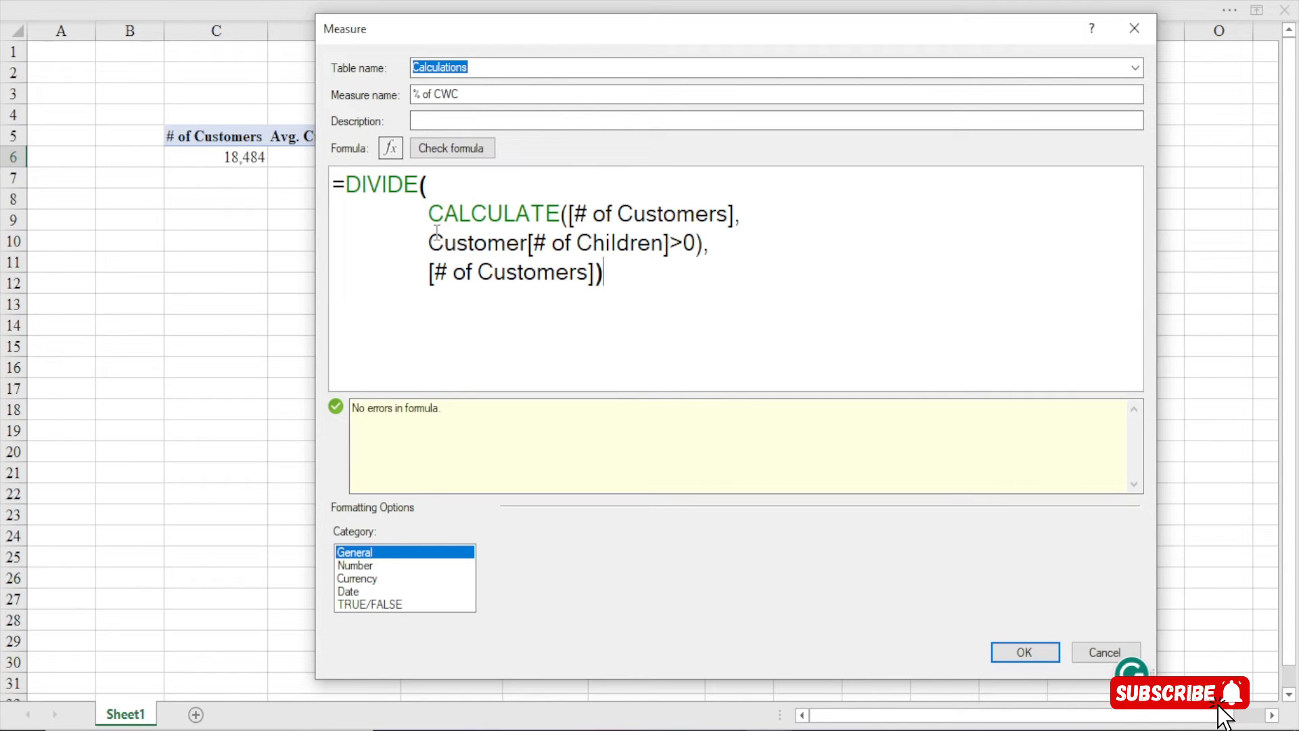
left_click(390, 185)
left_click_drag(420, 181, 346, 182)
left_click(486, 238)
left_click_drag(431, 215, 733, 215)
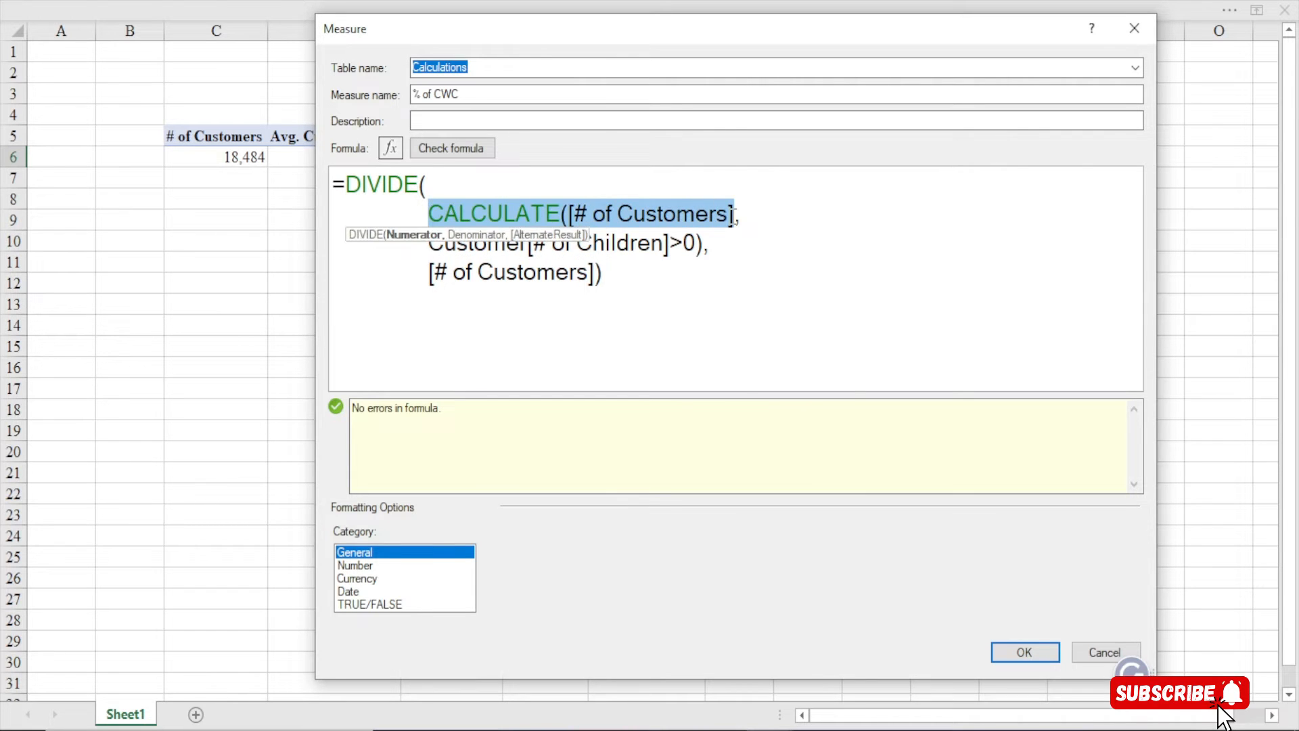
left_click(736, 215)
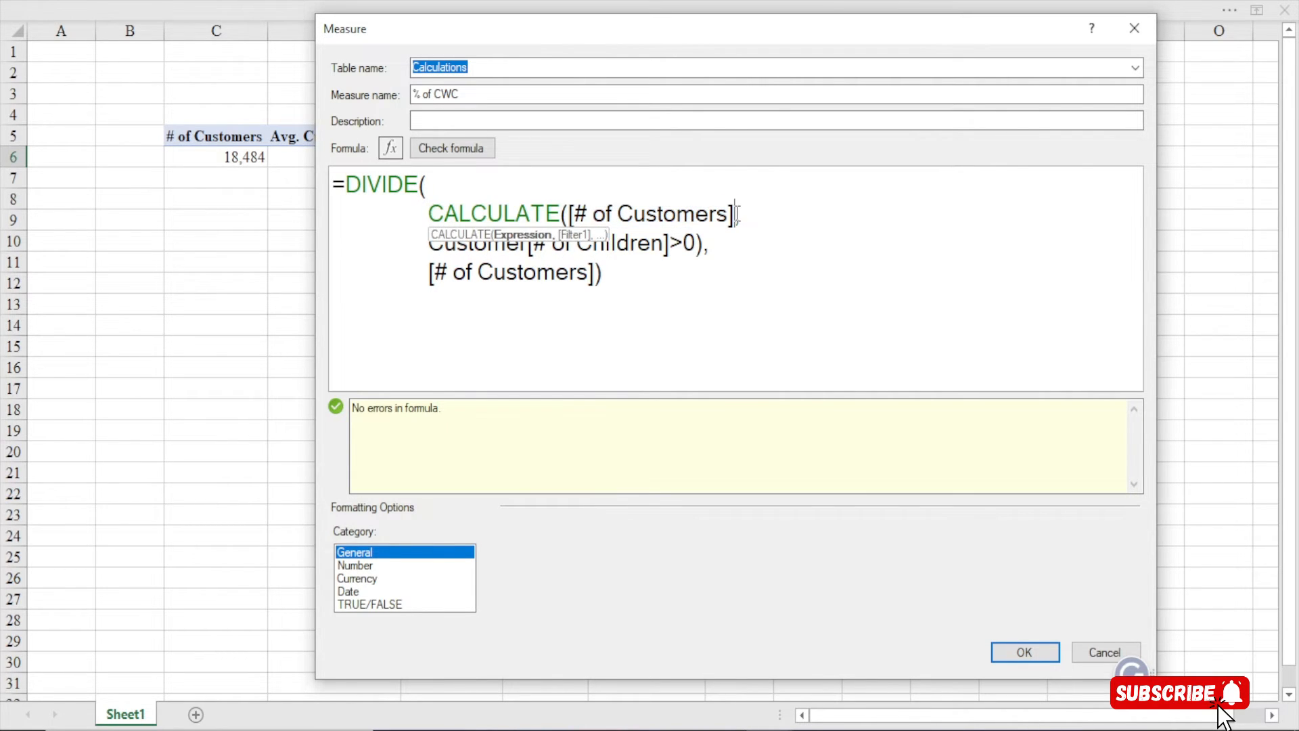
left_click(729, 220)
left_click_drag(571, 211, 757, 214)
left_click(751, 218)
Review the Customer[# of Children]>0 filter and the [# of Customers] denominator
left_click(523, 261)
left_click(724, 247)
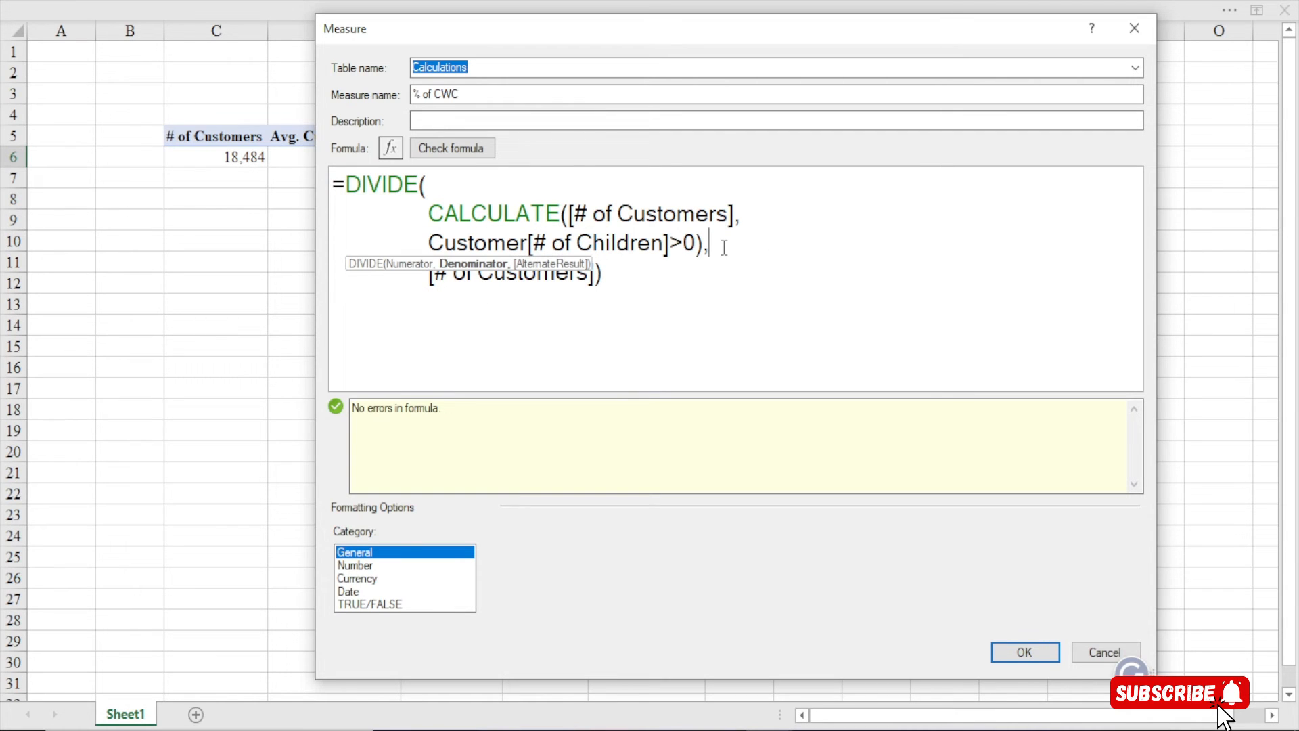
left_click(622, 274)
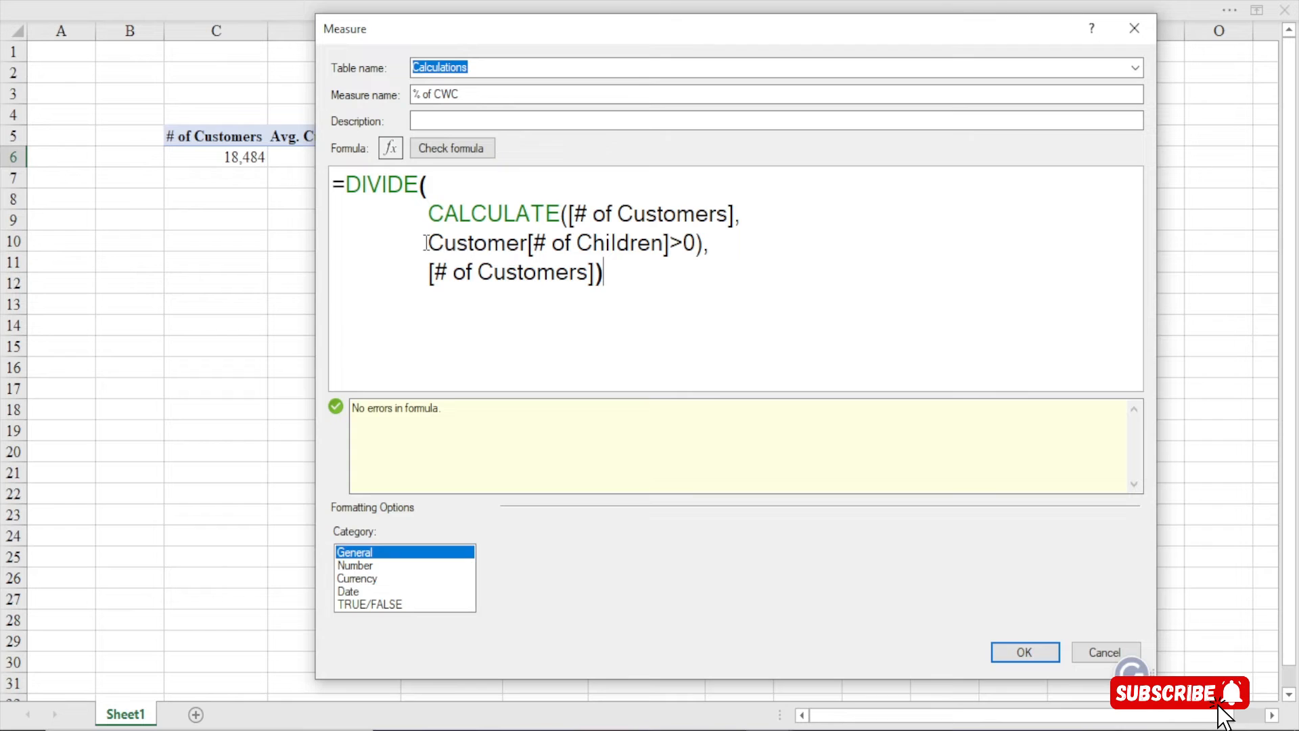
left_click_drag(429, 242, 713, 243)
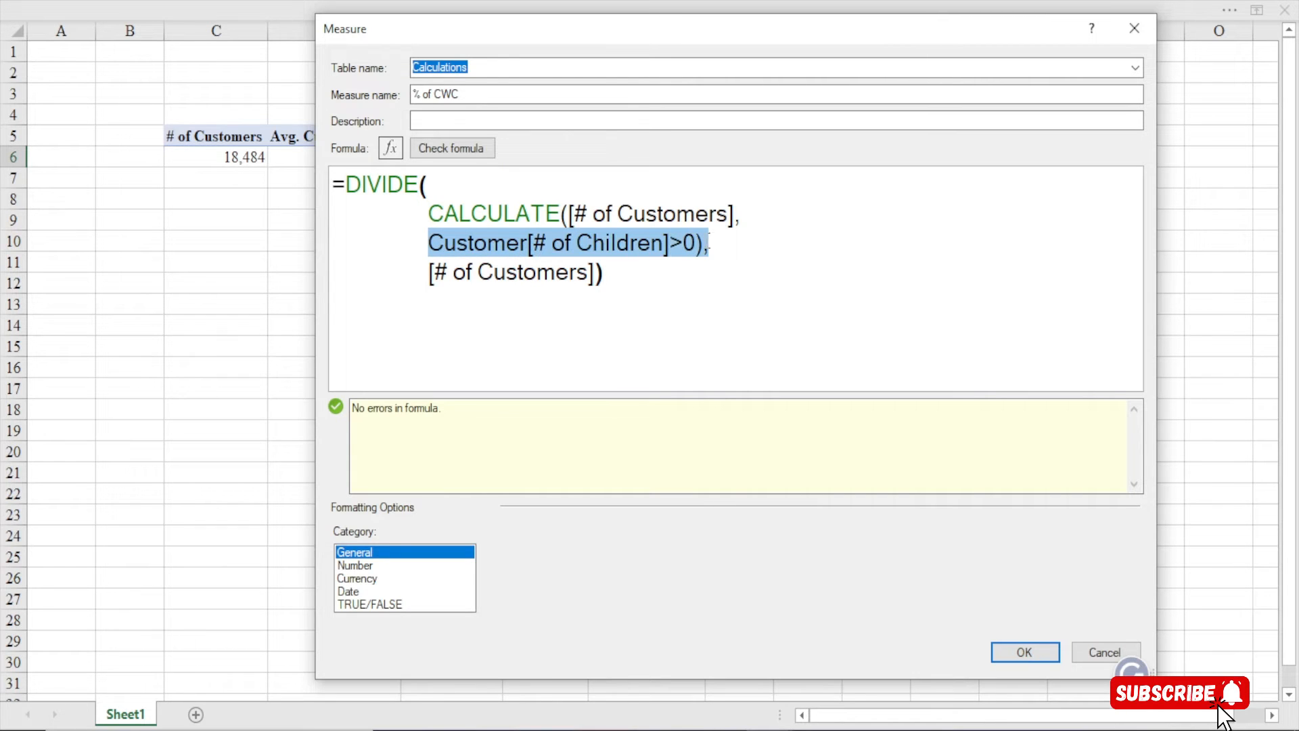
left_click(705, 242)
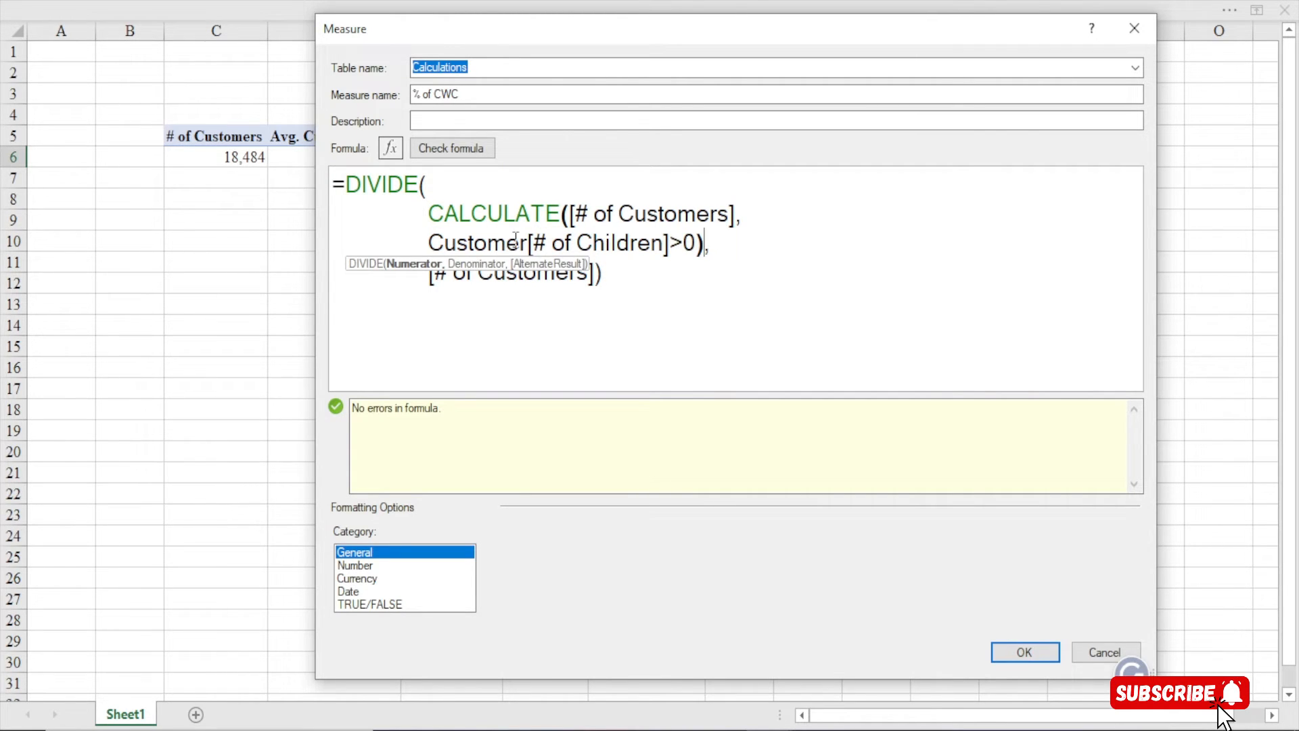
left_click_drag(526, 242, 443, 242)
left_click_drag(534, 242, 685, 242)
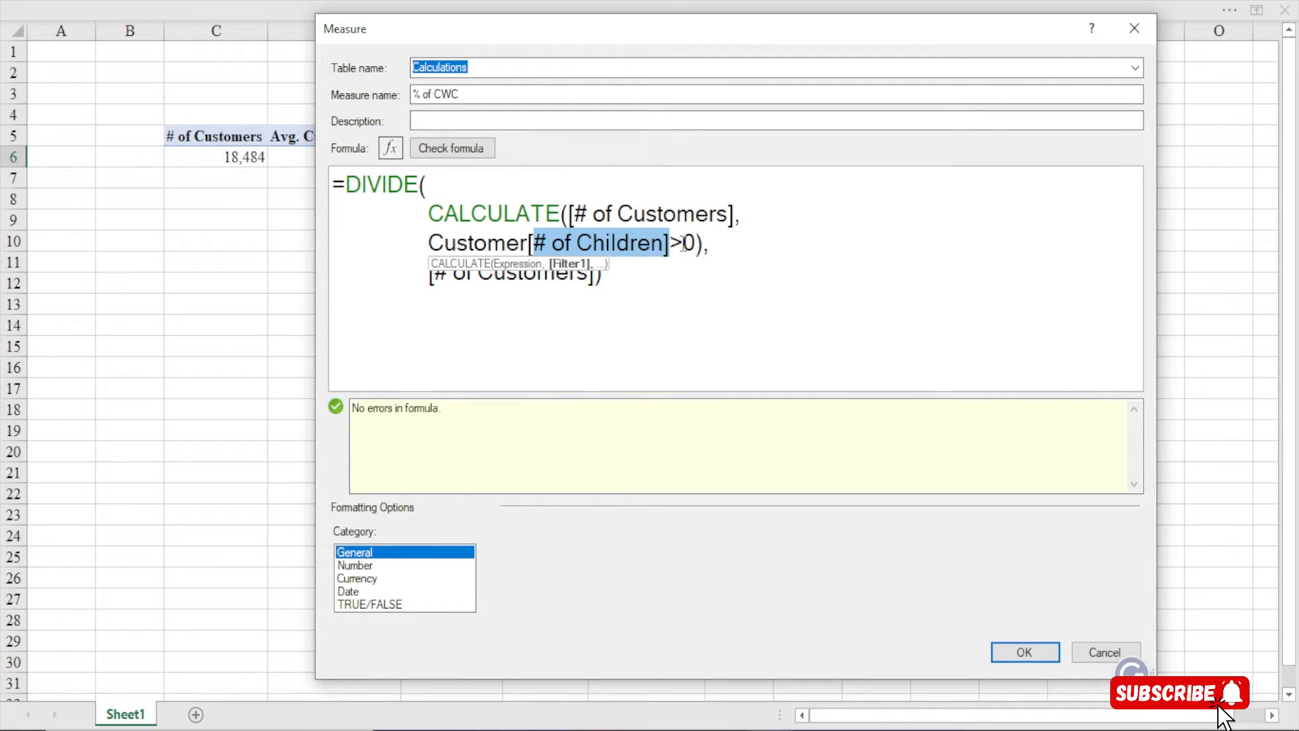
left_click(685, 242)
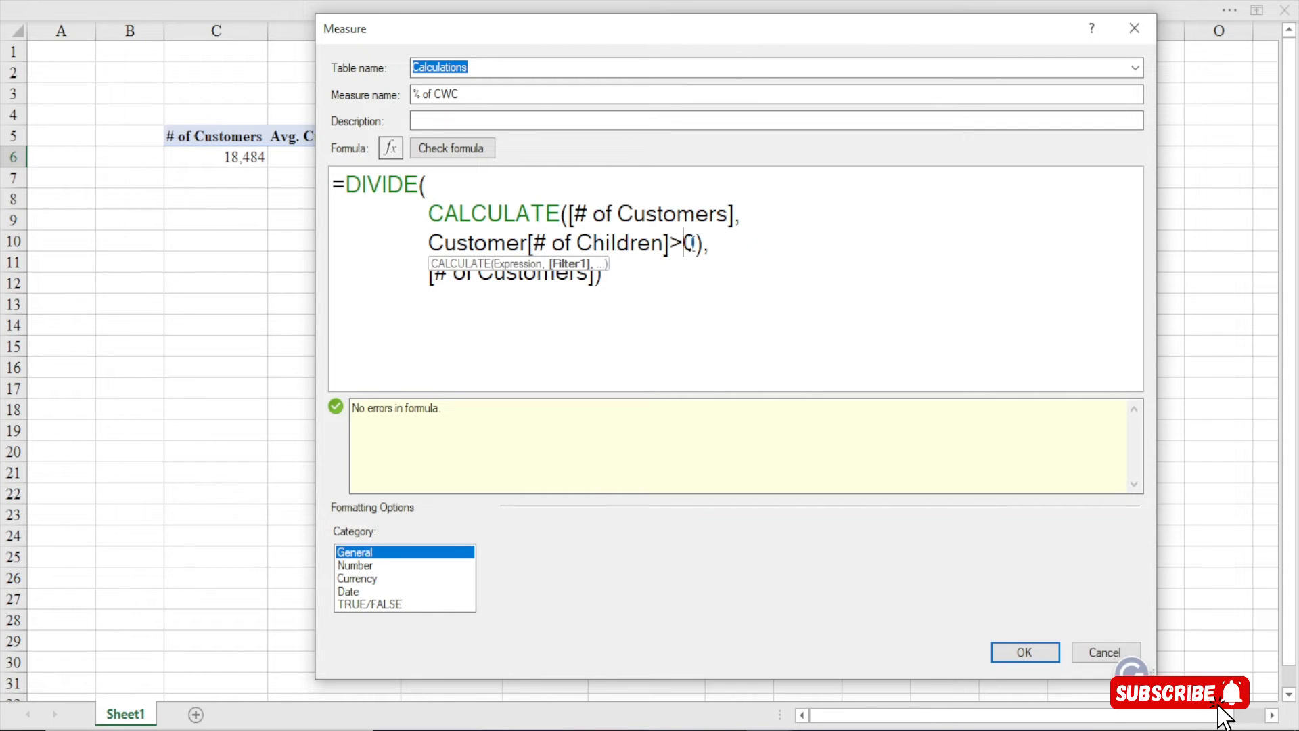
left_click_drag(696, 242, 497, 242)
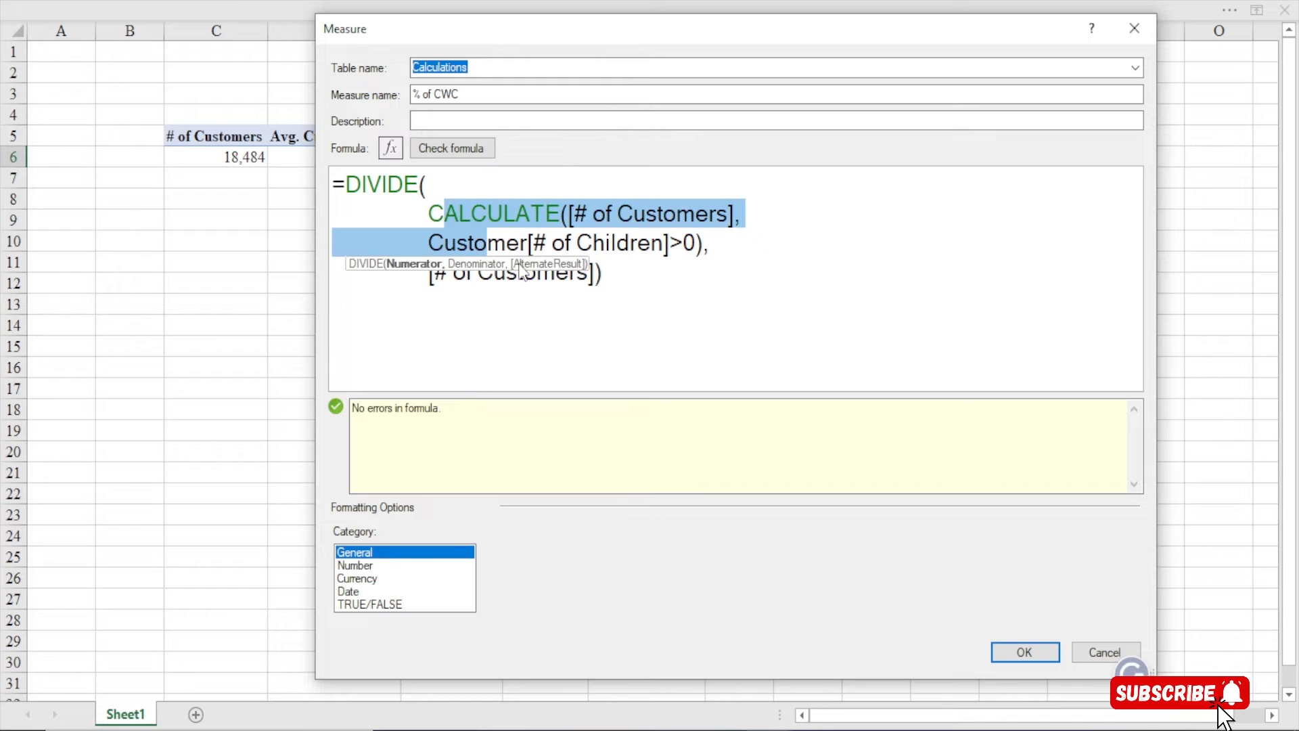
left_click(630, 287)
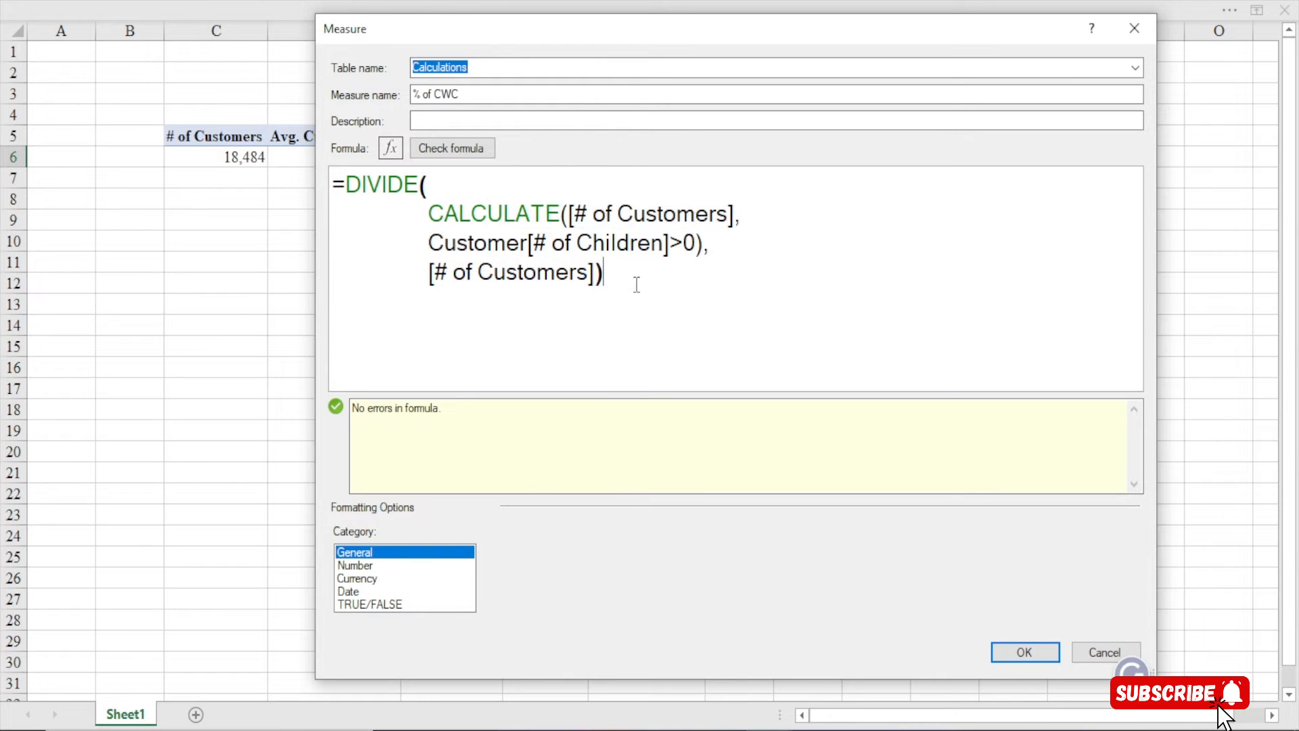
left_click_drag(604, 272, 432, 272)
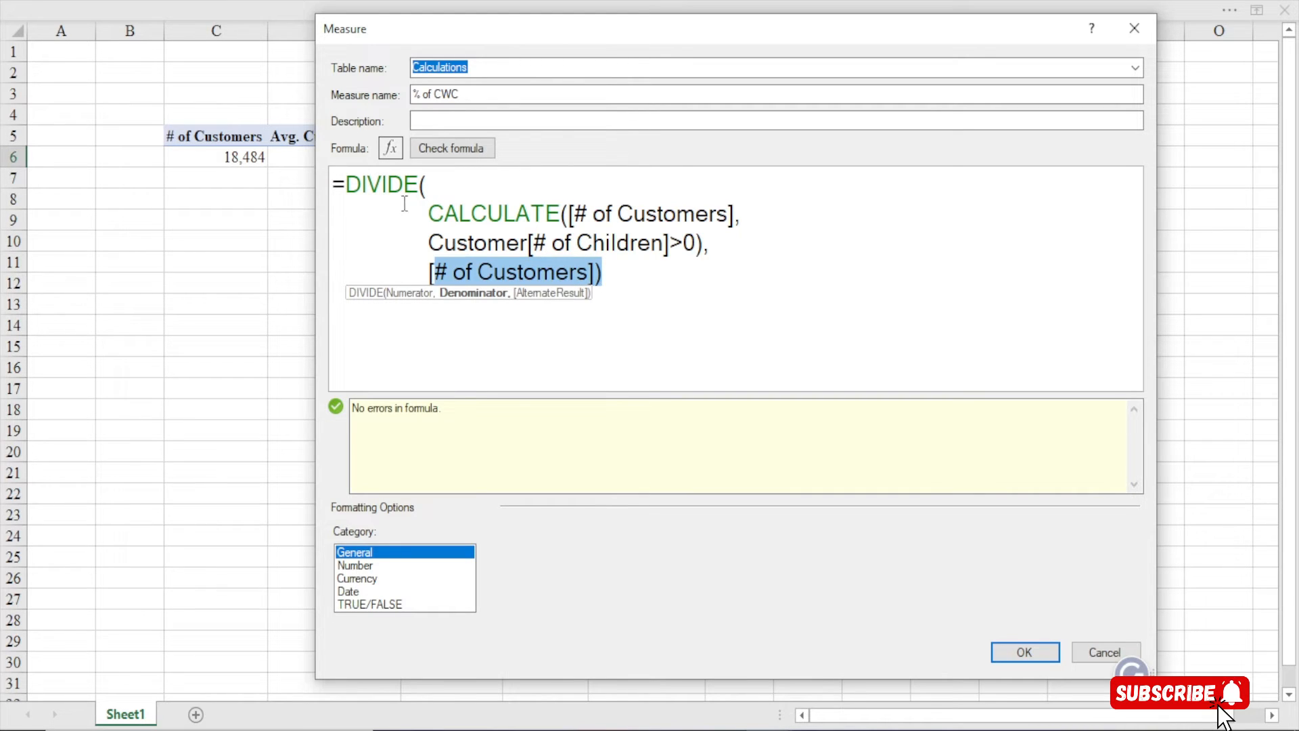
left_click(388, 185)
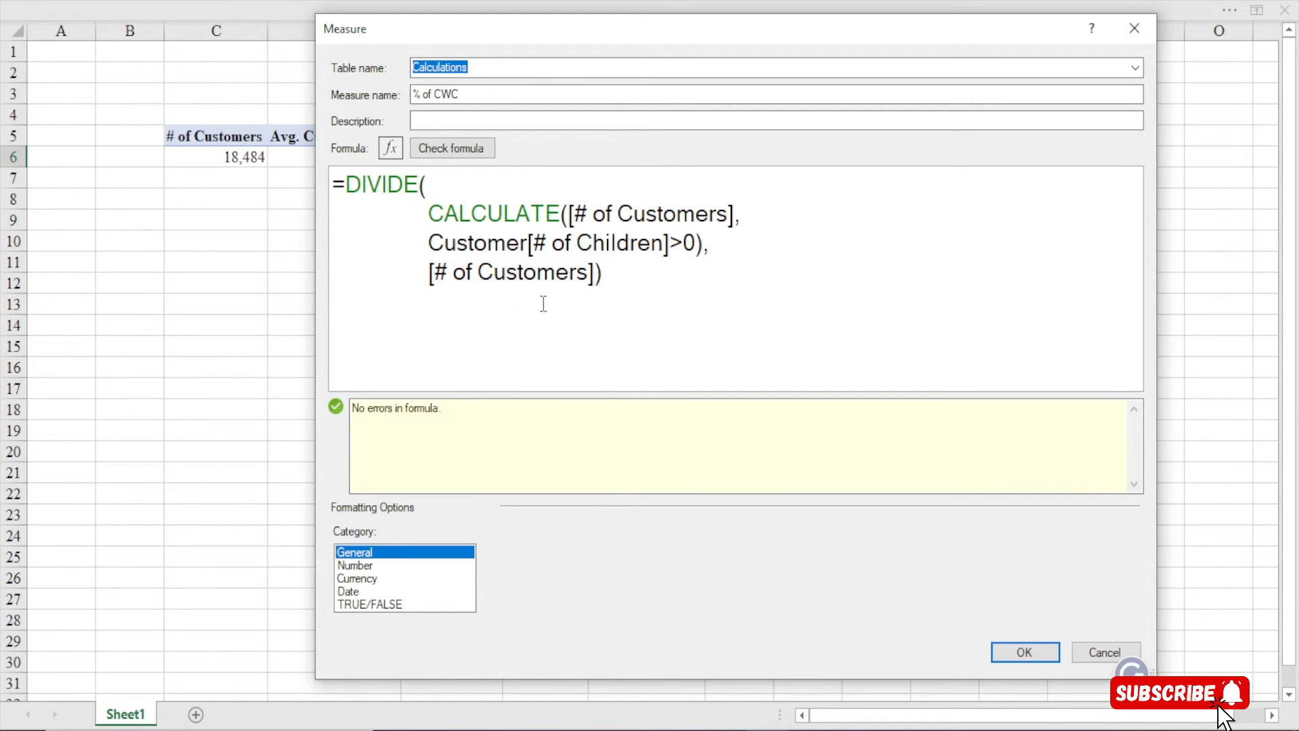
Format % of CWC as a Percentage with 1 decimal place and save it, showing 72.1%
left_click(359, 566)
left_click(790, 555)
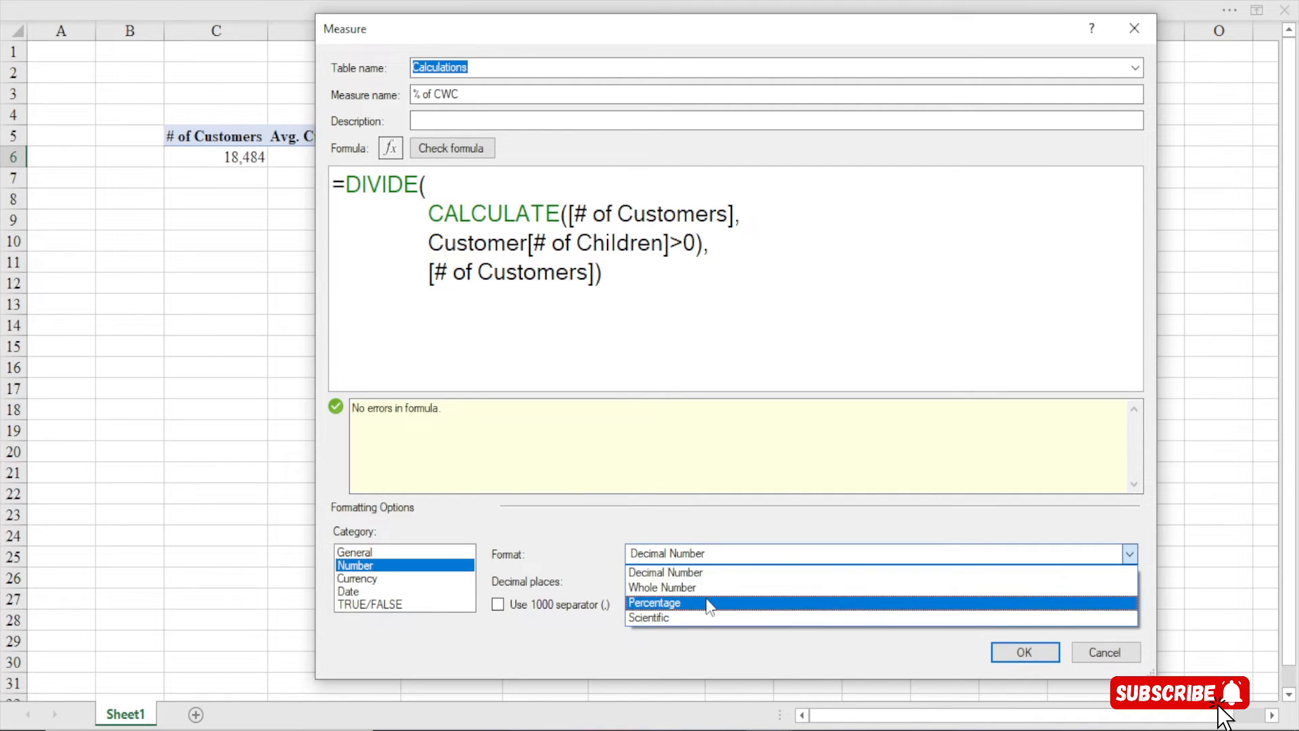
left_click(705, 596)
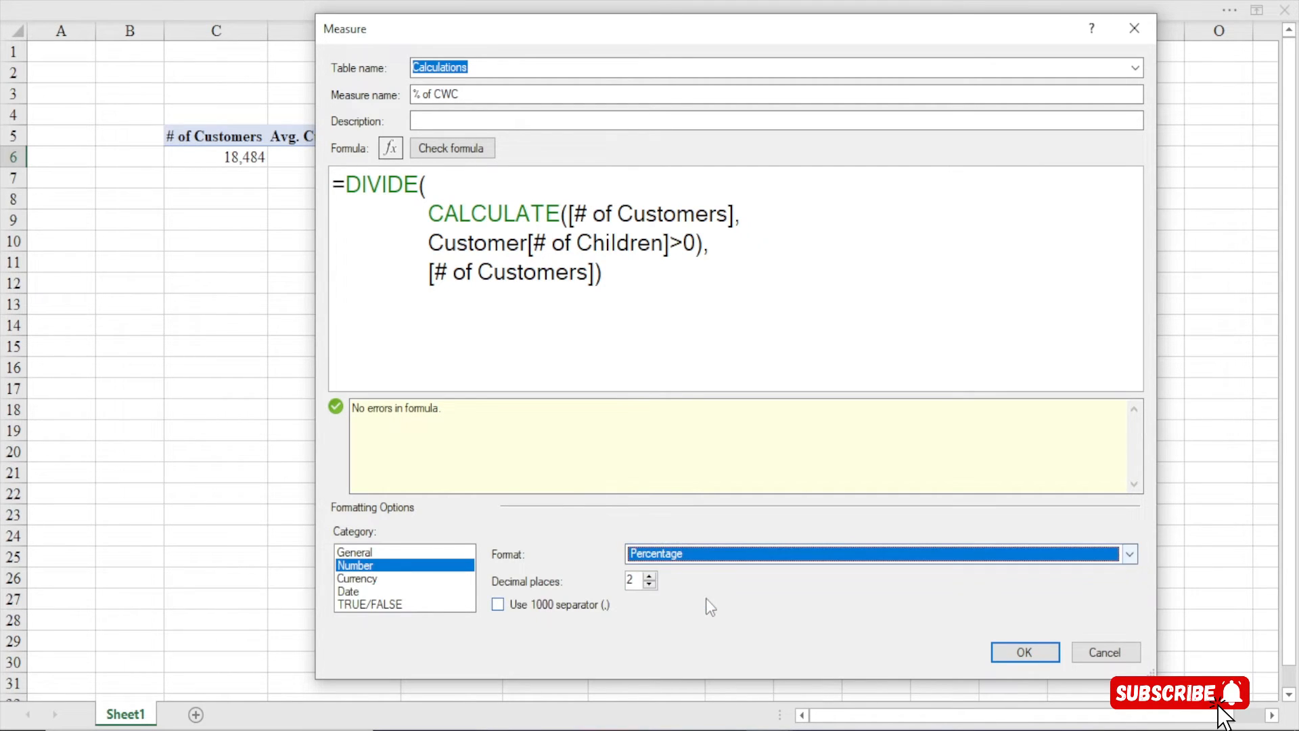
left_click(649, 584)
left_click(1044, 649)
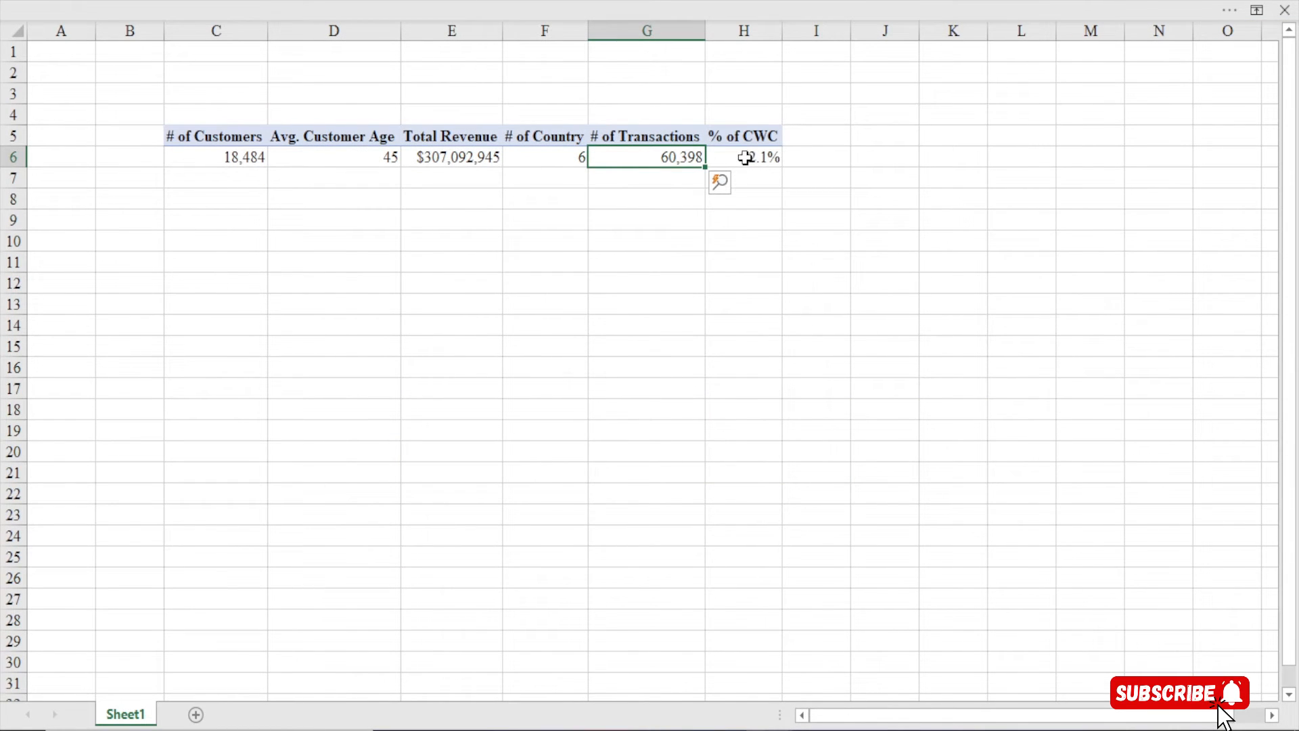
left_click(743, 160)
left_click(521, 4)
left_click(522, 347)
Edit % of CWC through Manage Measures to 0 decimal places, so it reads 72%
left_click(483, 10)
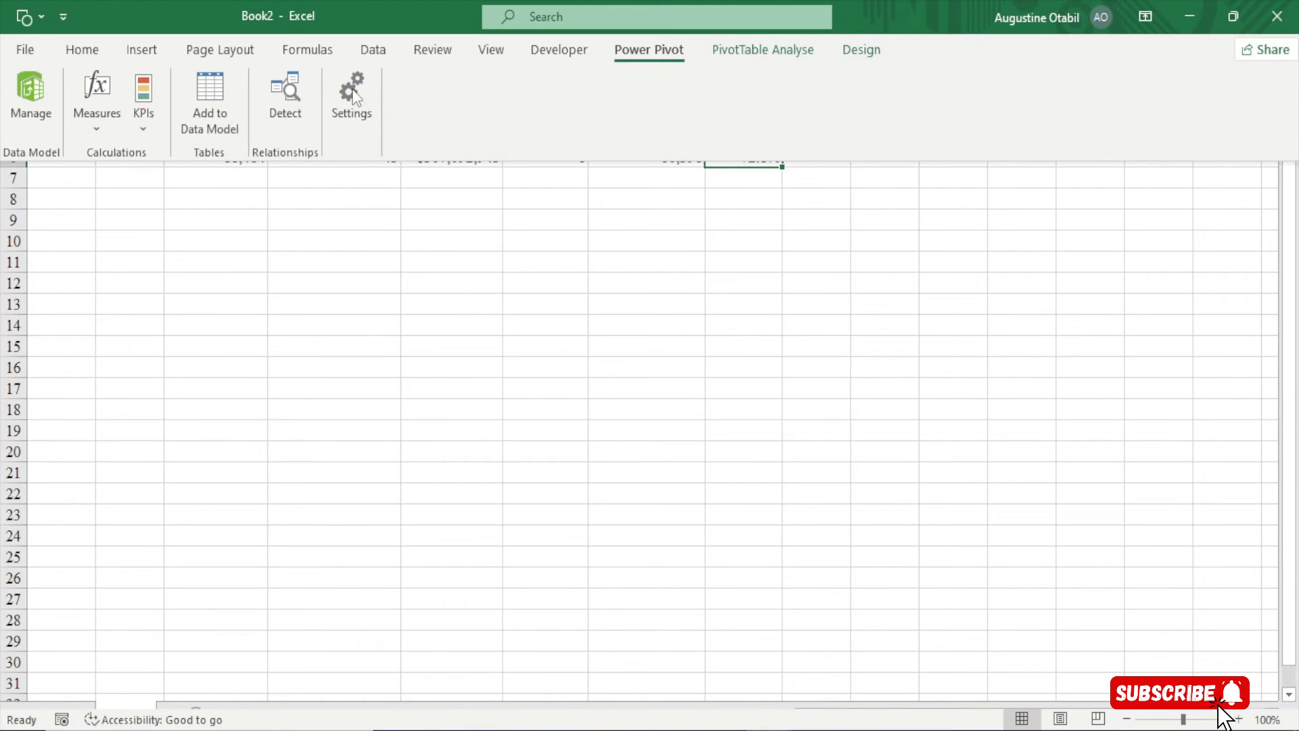
left_click(108, 130)
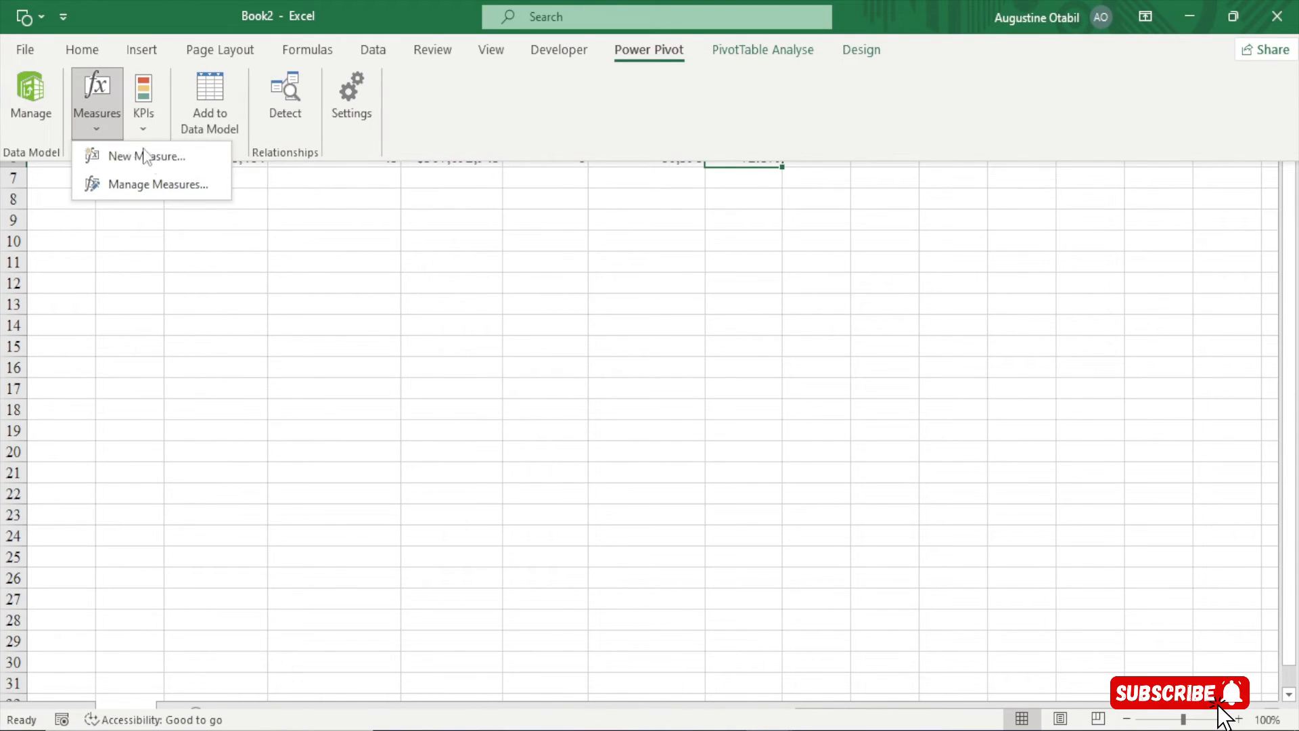
left_click(153, 185)
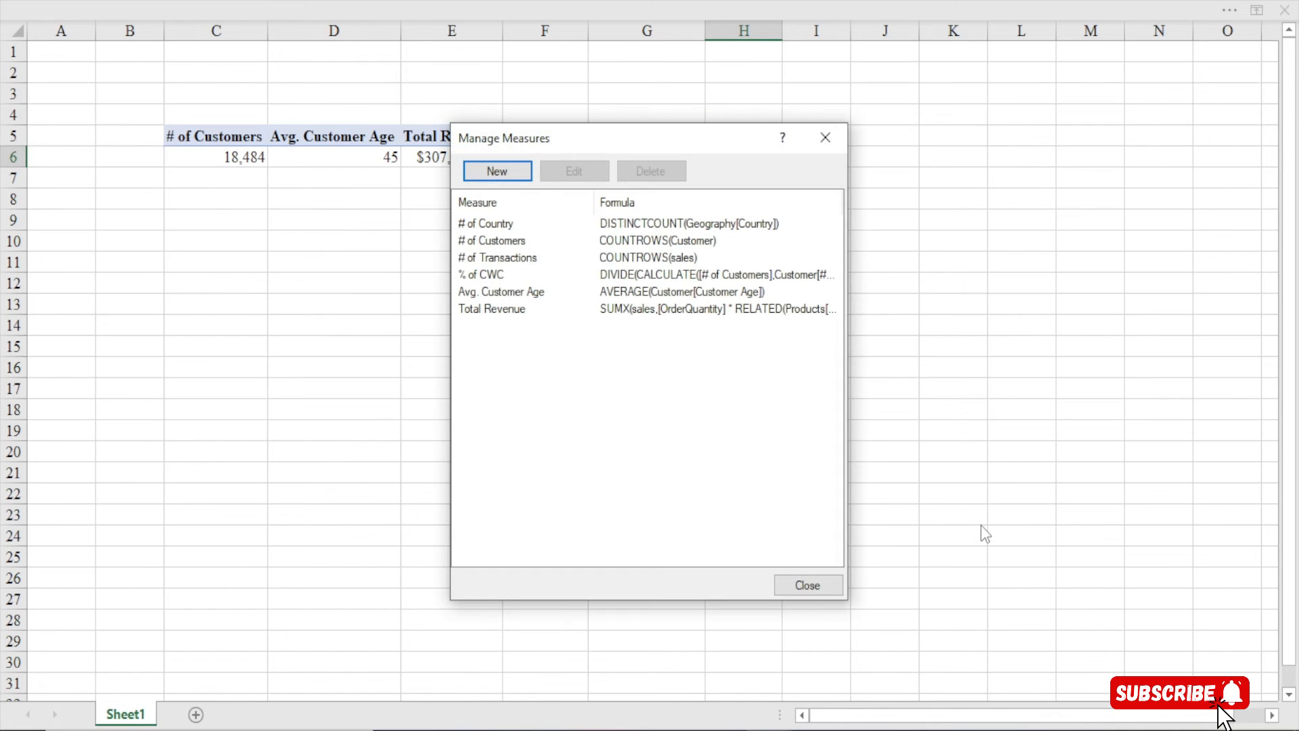
left_click(493, 276)
left_click(573, 171)
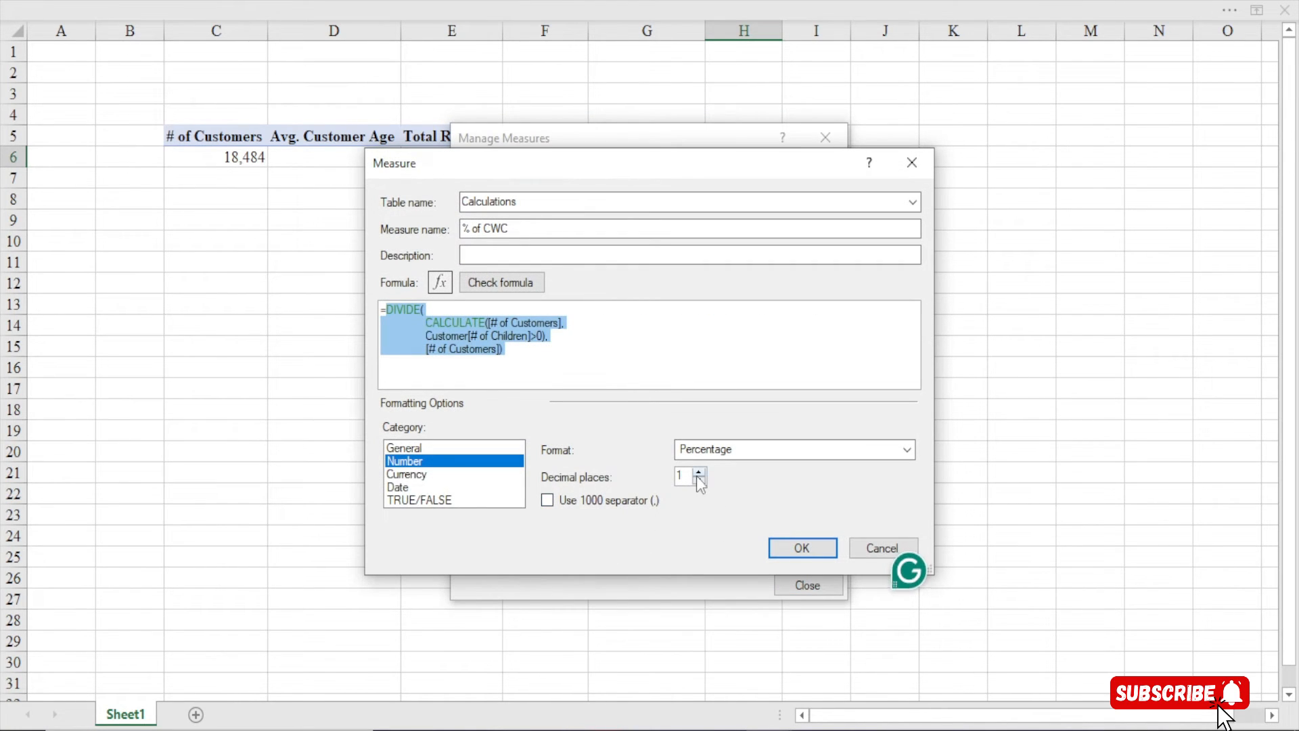
left_click(699, 480)
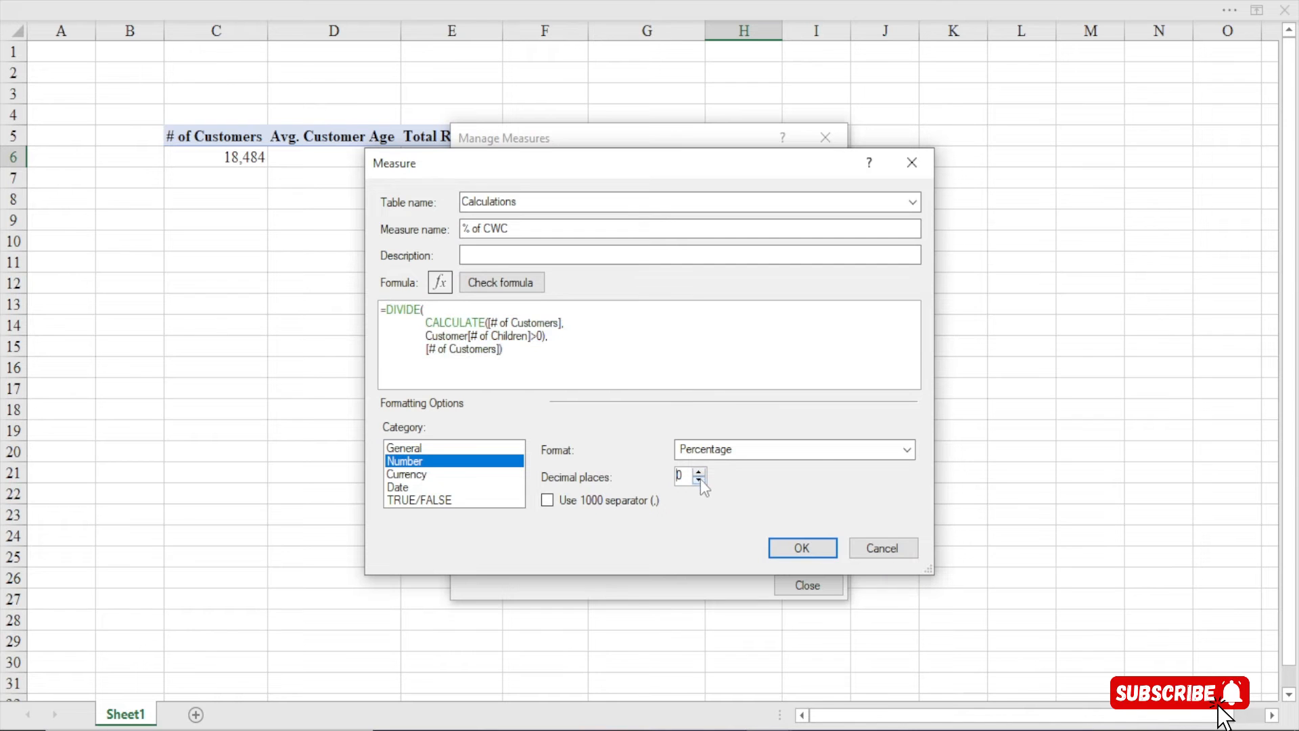
left_click(793, 546)
left_click(800, 586)
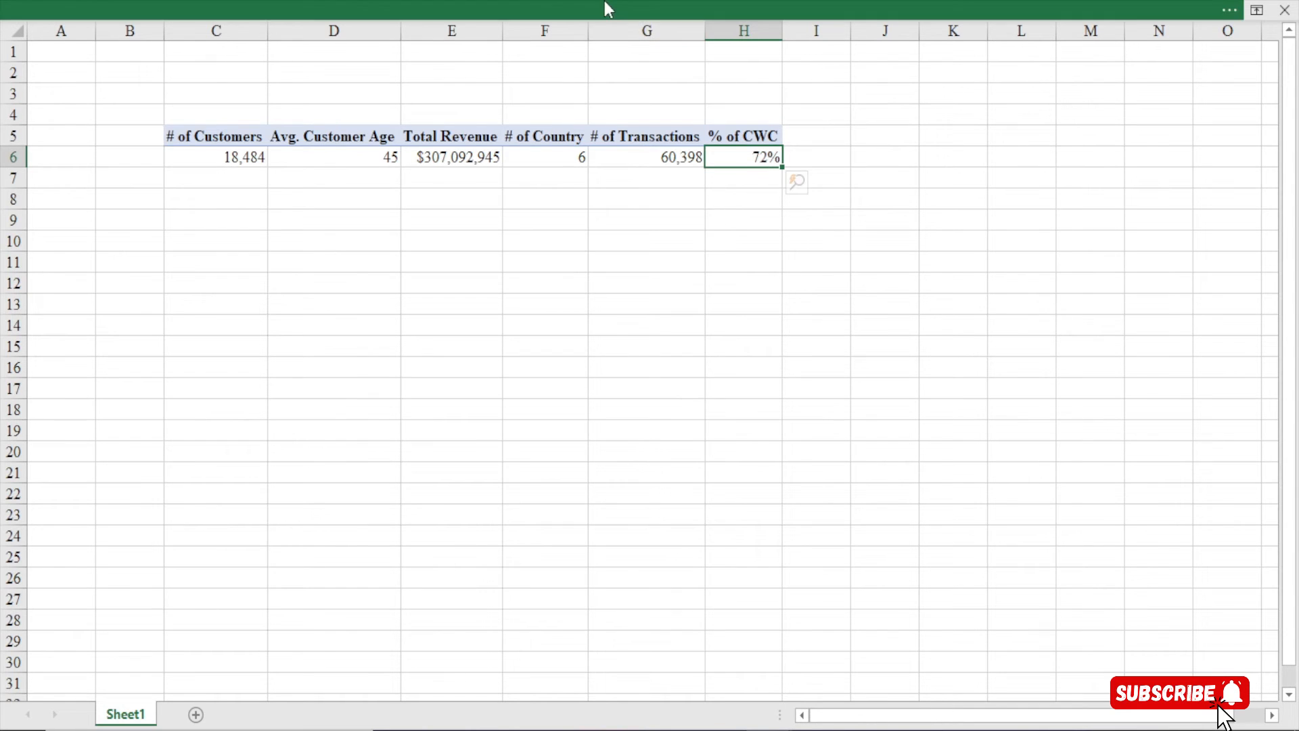
left_click(604, 3)
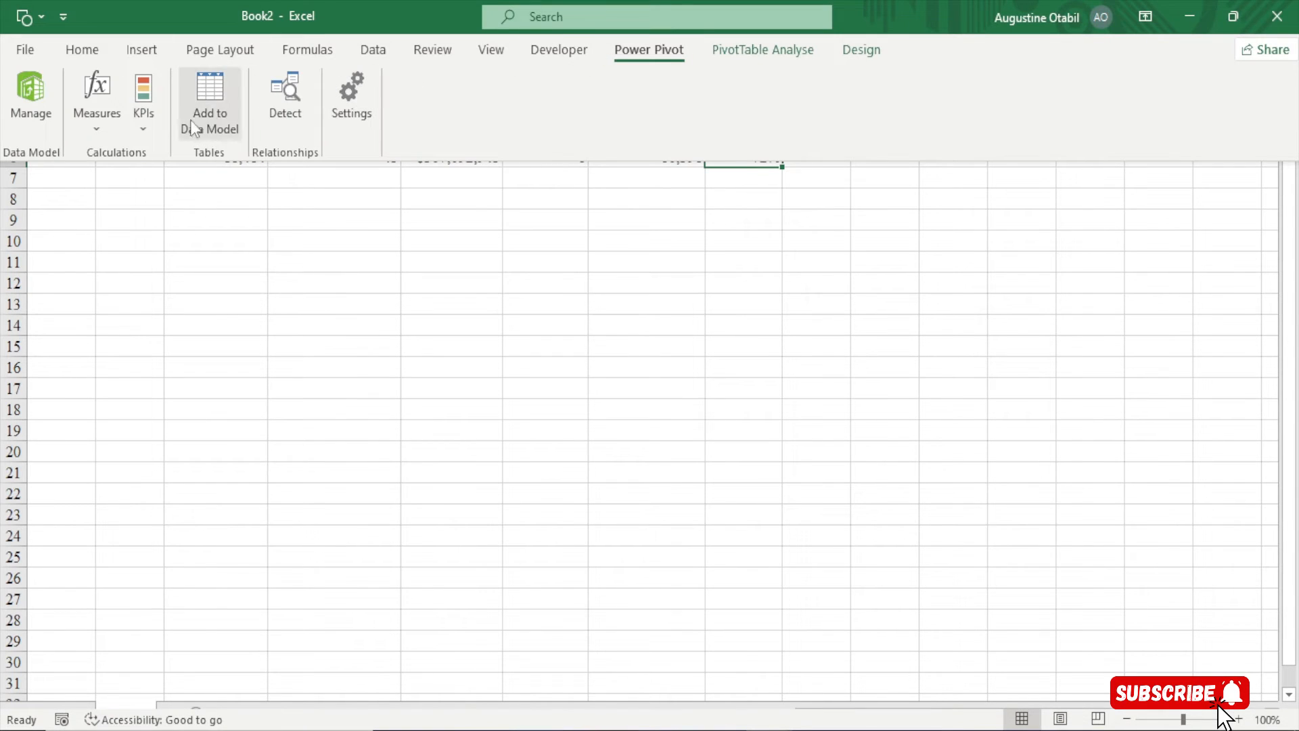
Create a new measure named '% of CWTC' in an enlarged, repositioned measure dialog
left_click(107, 133)
left_click(112, 150)
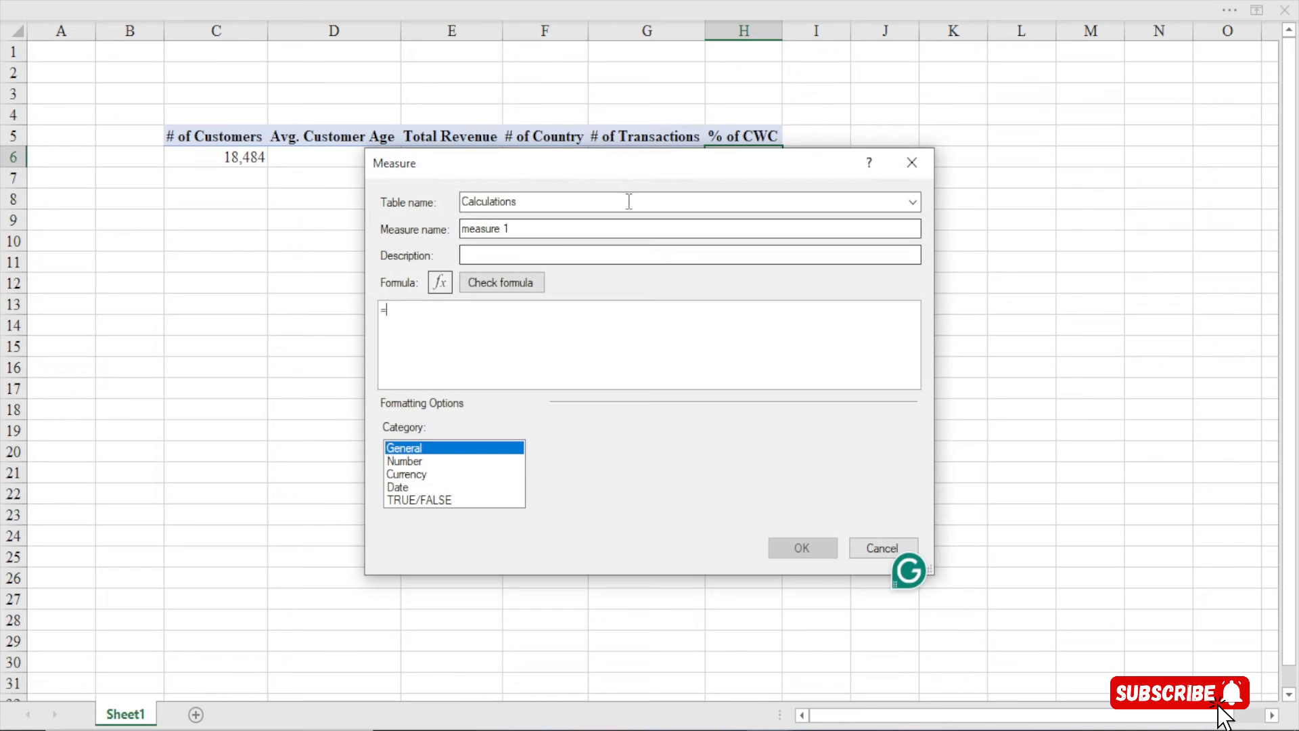
left_click_drag(590, 170, 510, 35)
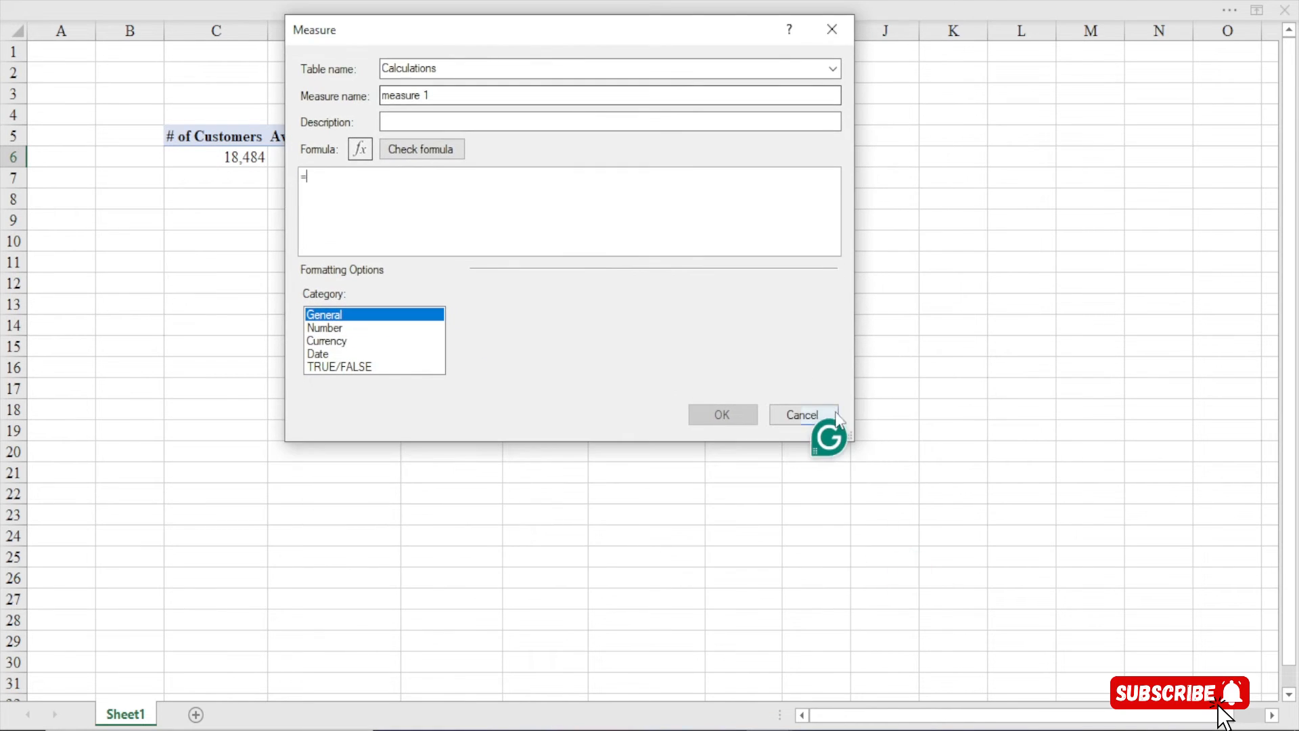
left_click_drag(852, 440, 1080, 676)
left_click_drag(437, 97, 185, 93)
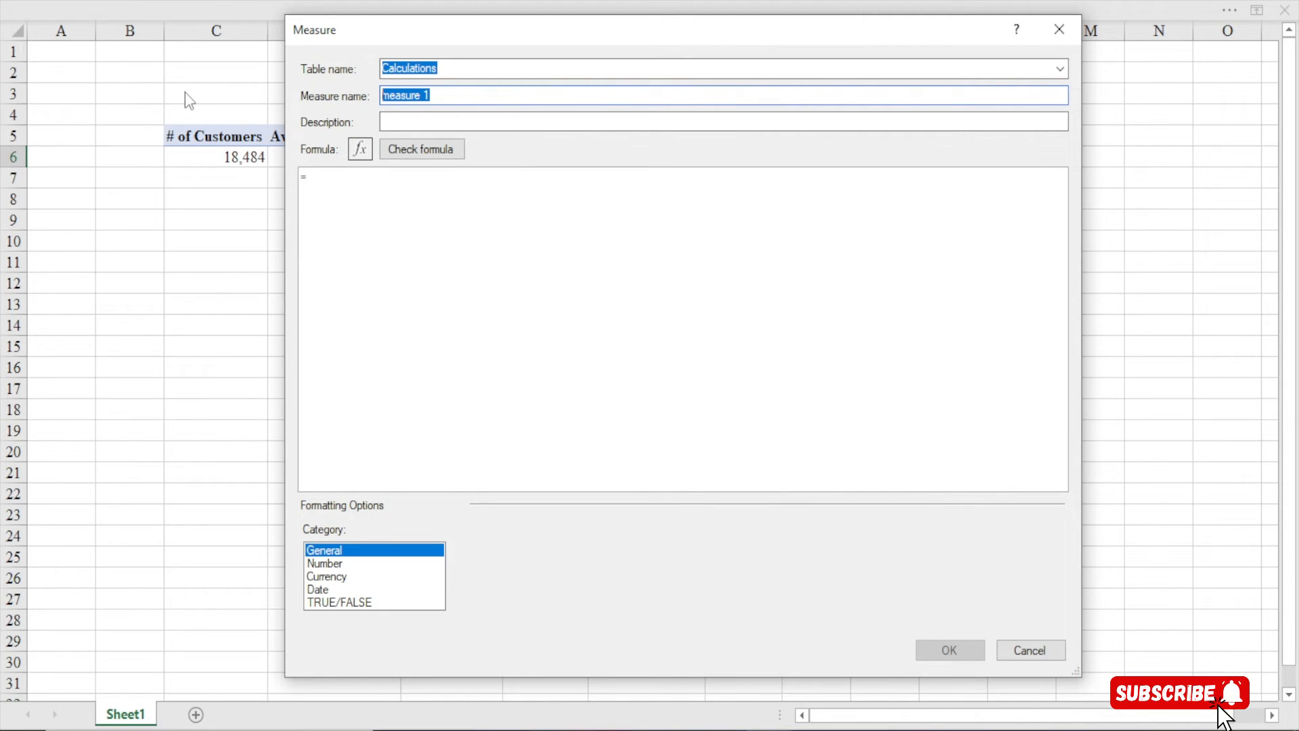
type("%")
type("of CWTC")
left_click_drag(411, 96, 428, 96)
left_click(406, 97)
left_click(359, 187)
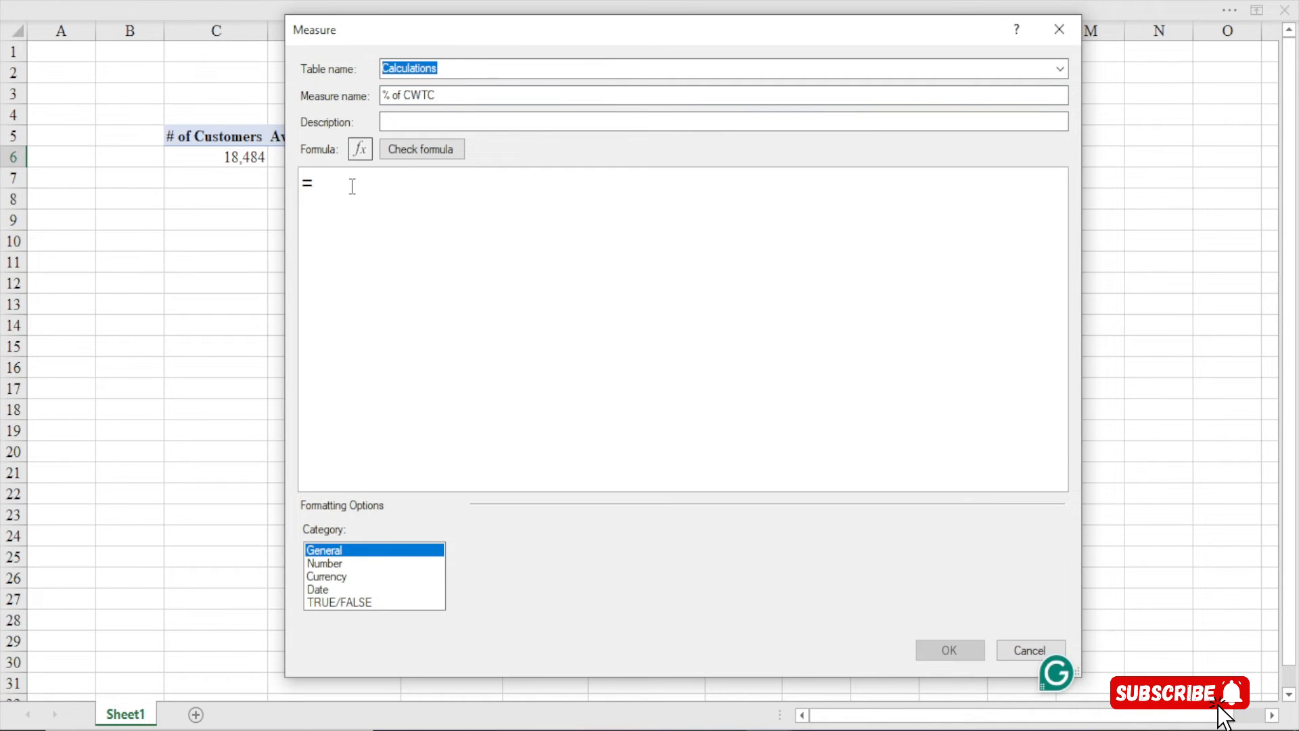
Start the formula with DIVIDE(CALCULATE([# of Customers], as the numerator
type("did")
key("BackSpace")
type("v")
key("Tab")
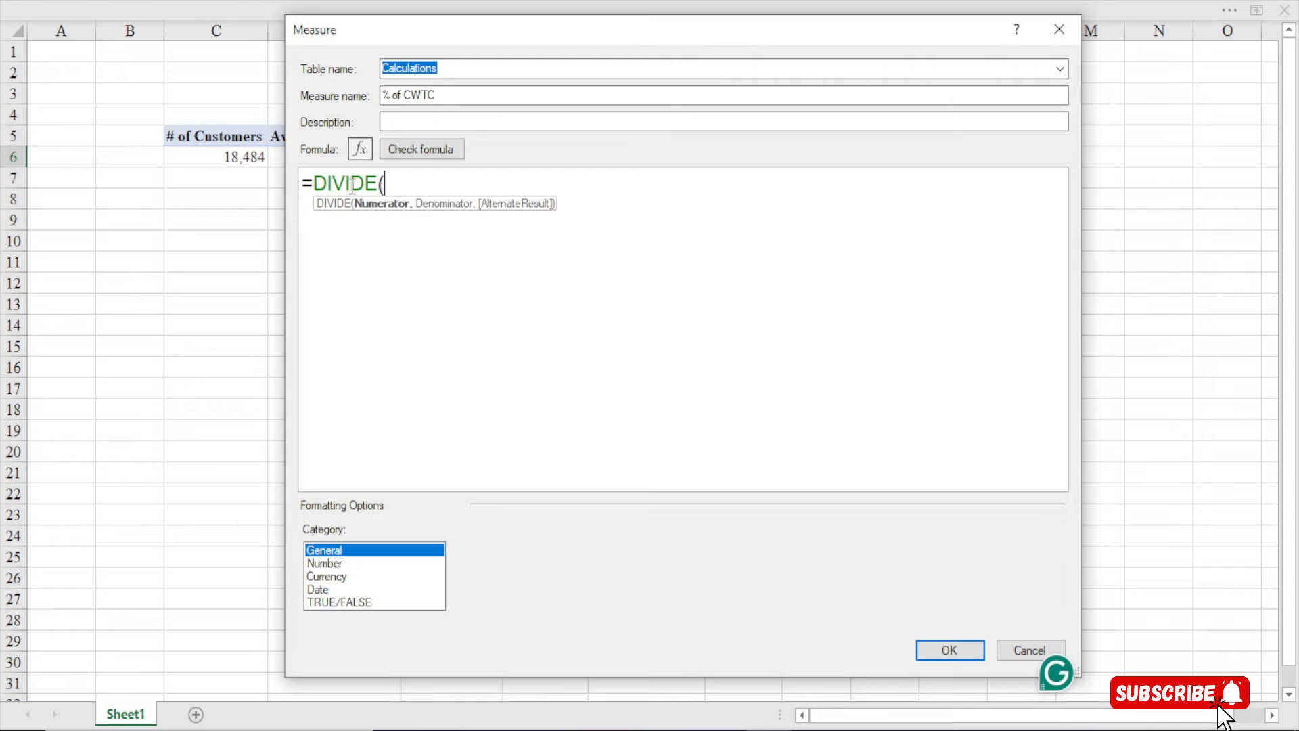
key("Return")
type("cal")
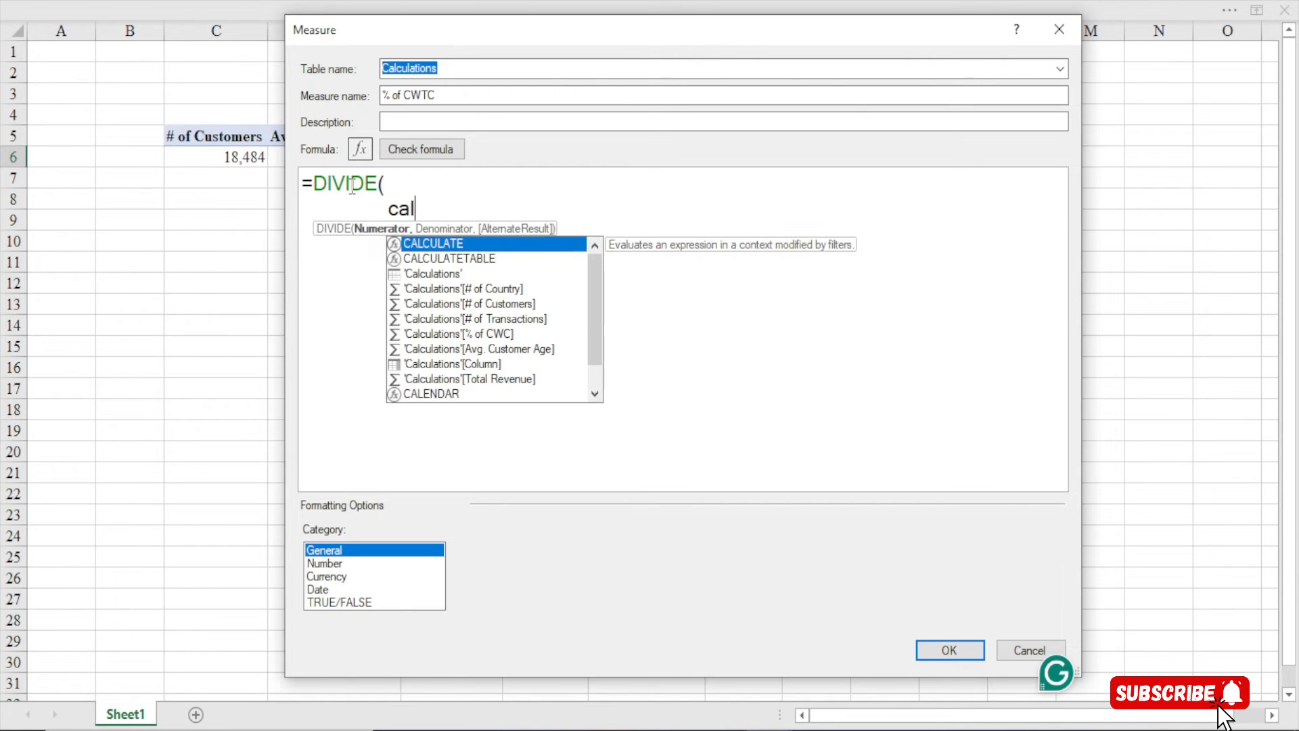
key("Tab")
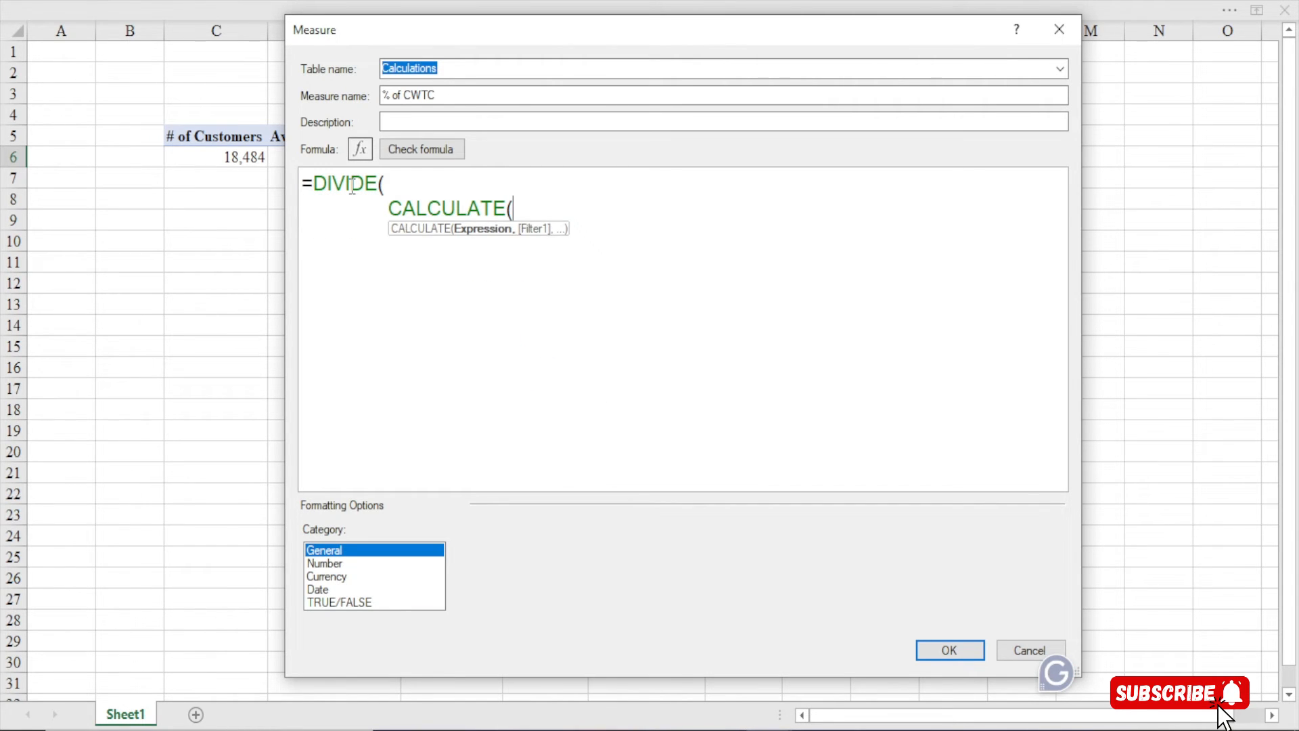
type("#")
key("BackSpace")
type("[#")
key("Down")
key("Tab")
type(",")
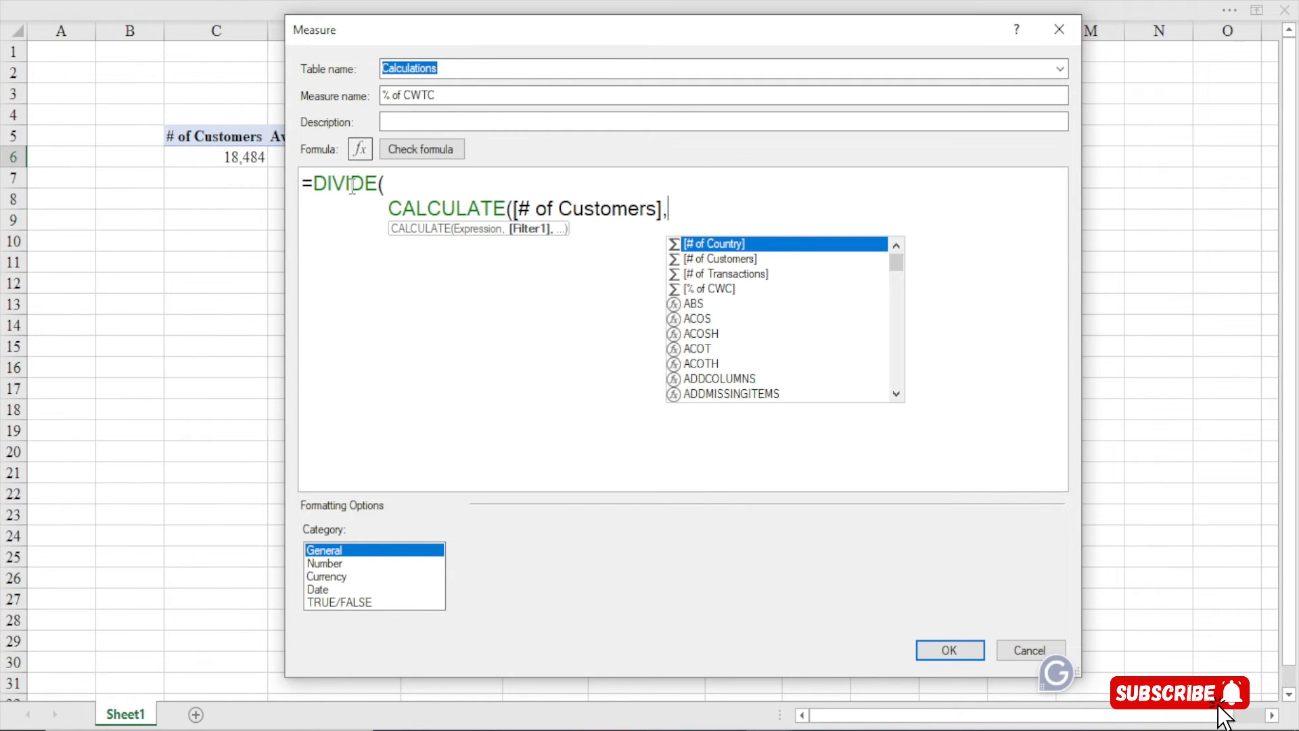
Add the filter Customer[# of Children]=0 and close the CALCULATE numerator
key("shift+Return")
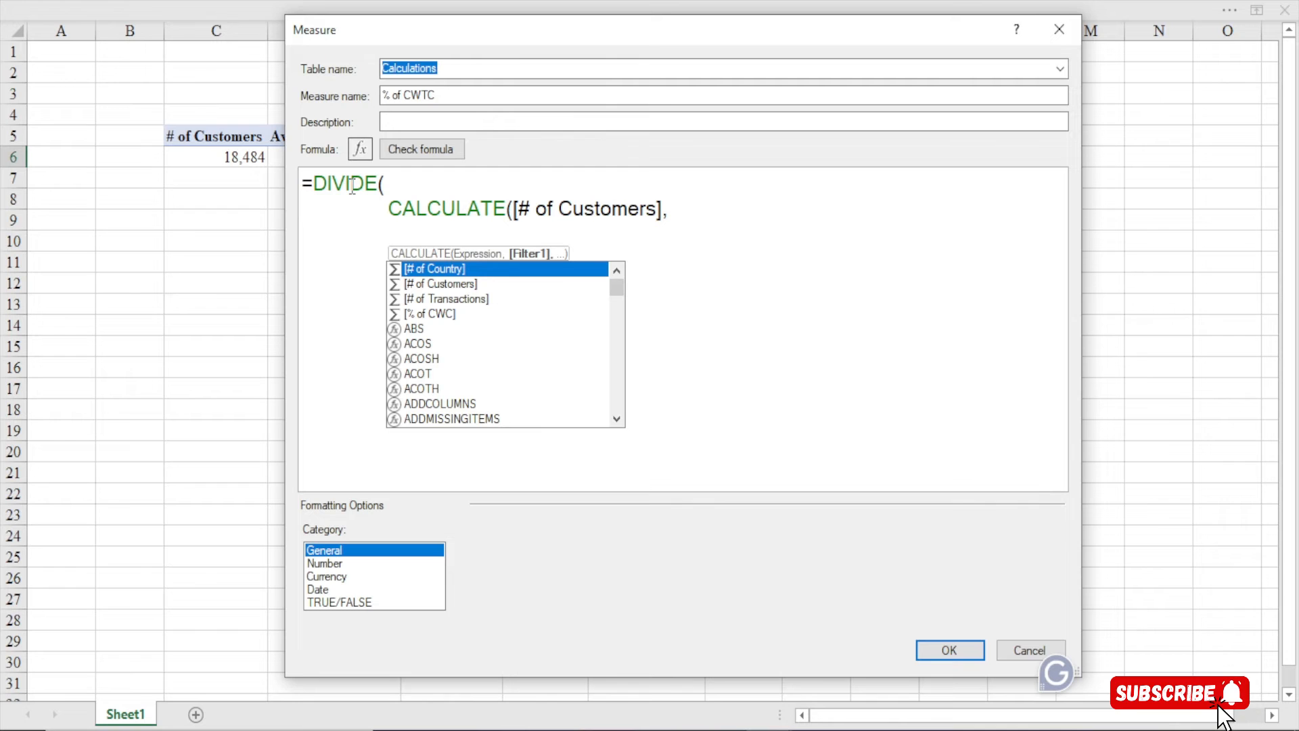
type("cus")
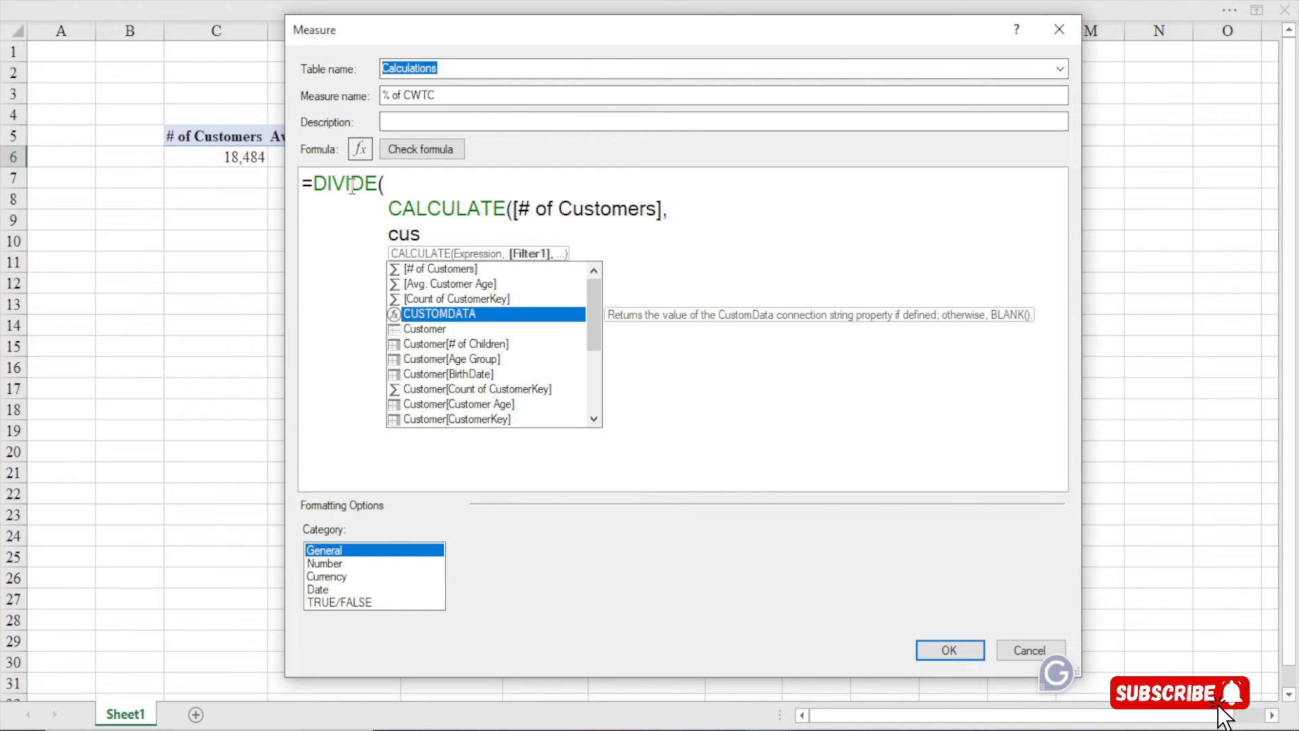
type("toemr")
key("BackSpace")
key("BackSpace")
key("BackSpace")
key("BackSpace")
type("mer")
key("BackSpace")
key("BackSpace")
key("BackSpace")
type("omer")
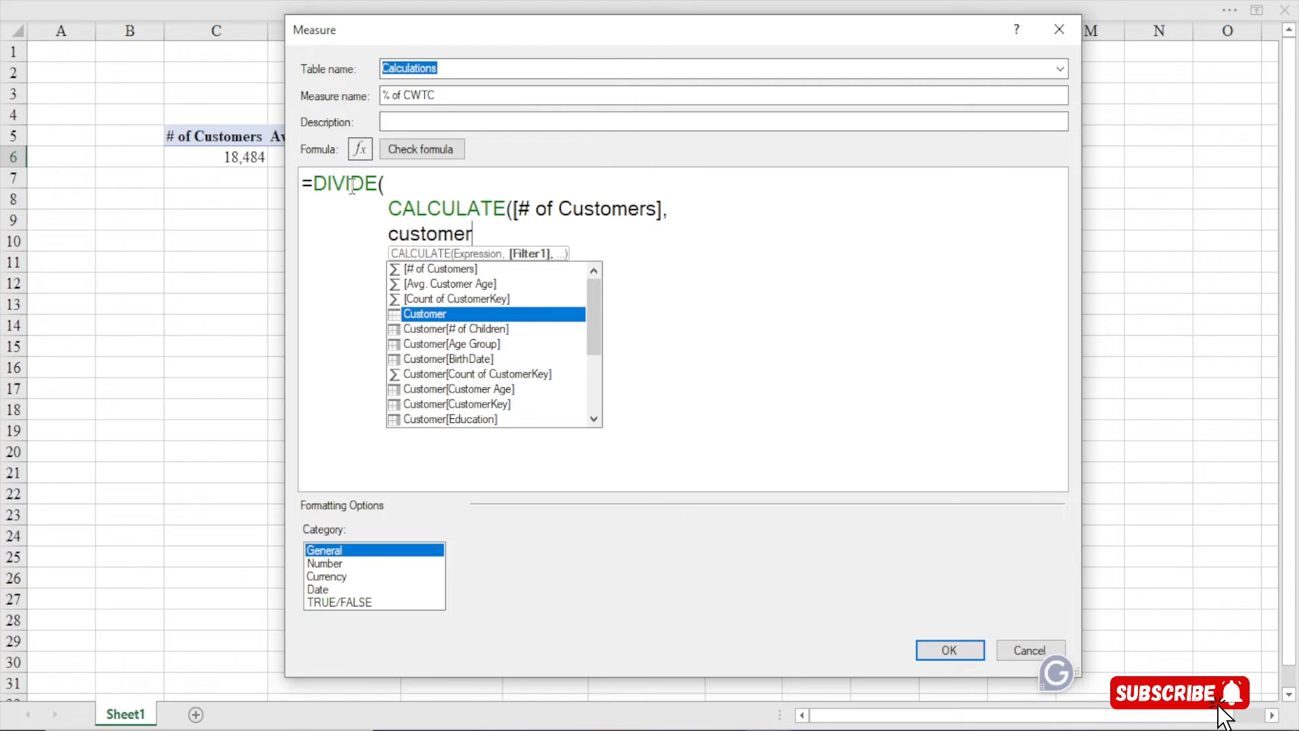
key("Down")
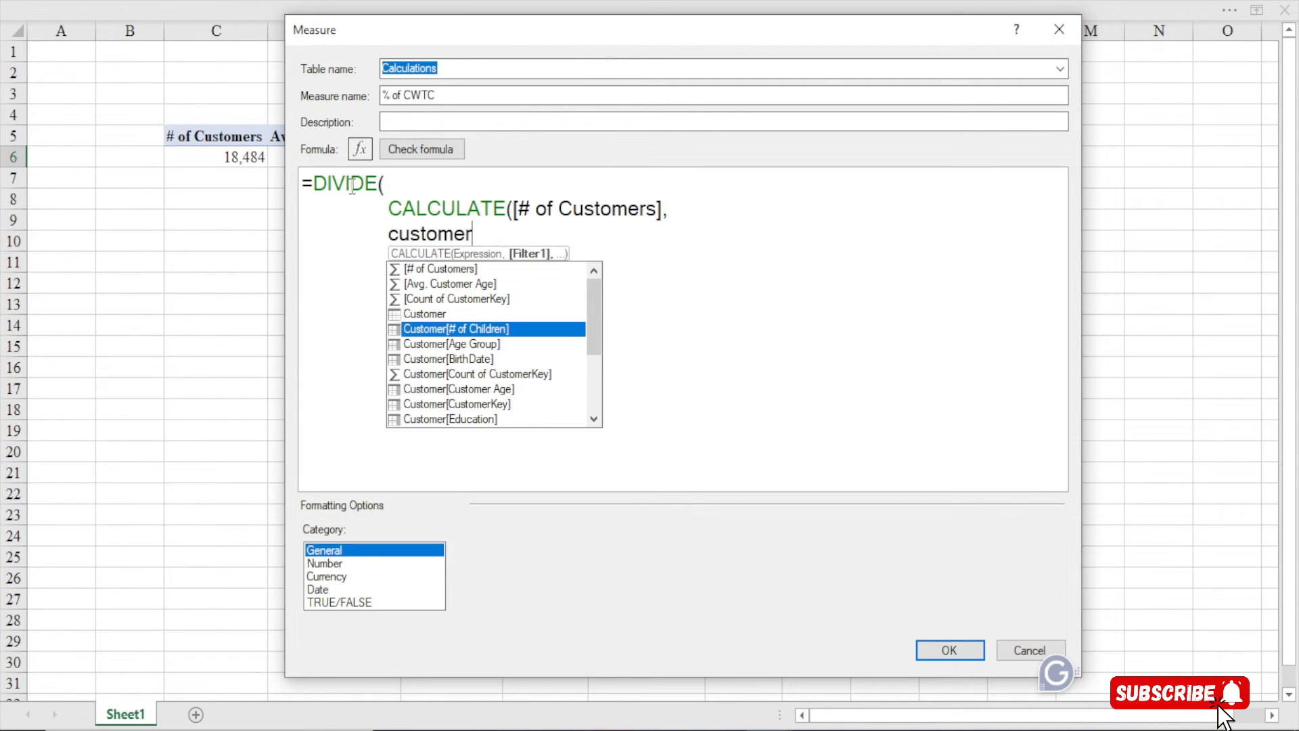
key("Tab")
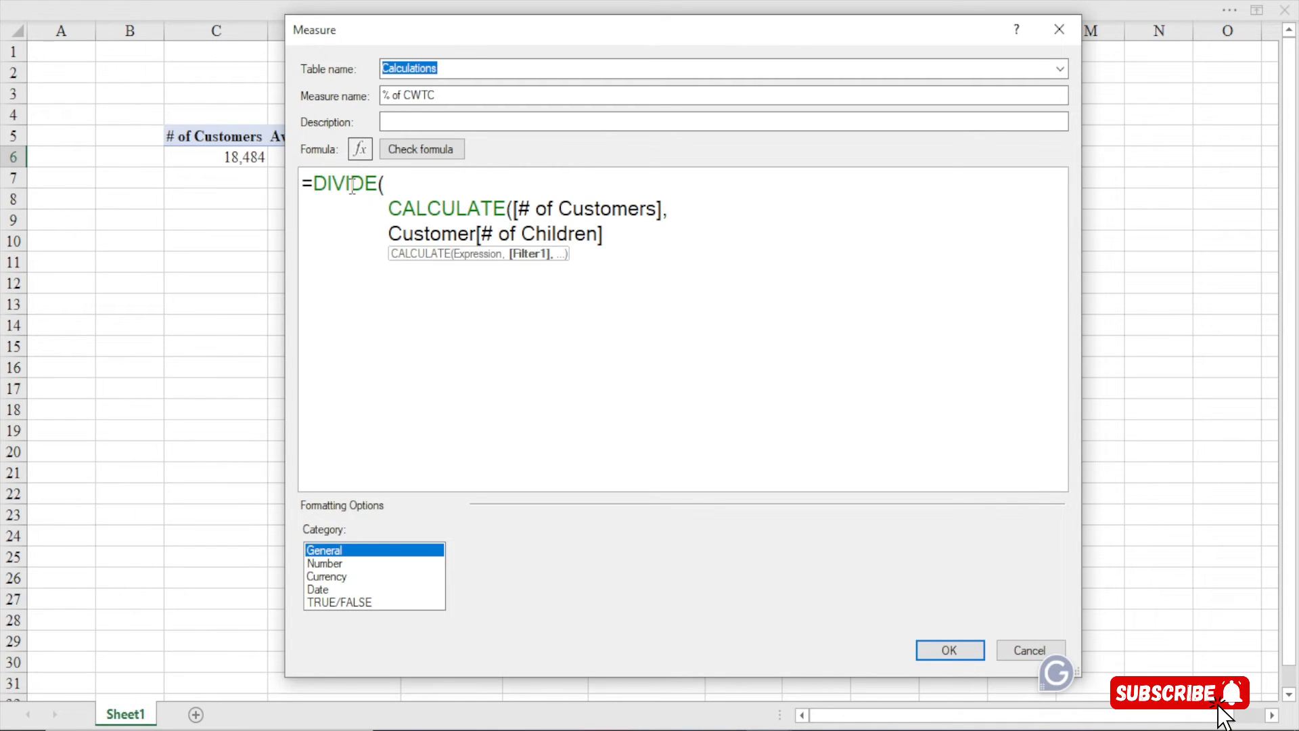
type("=0")
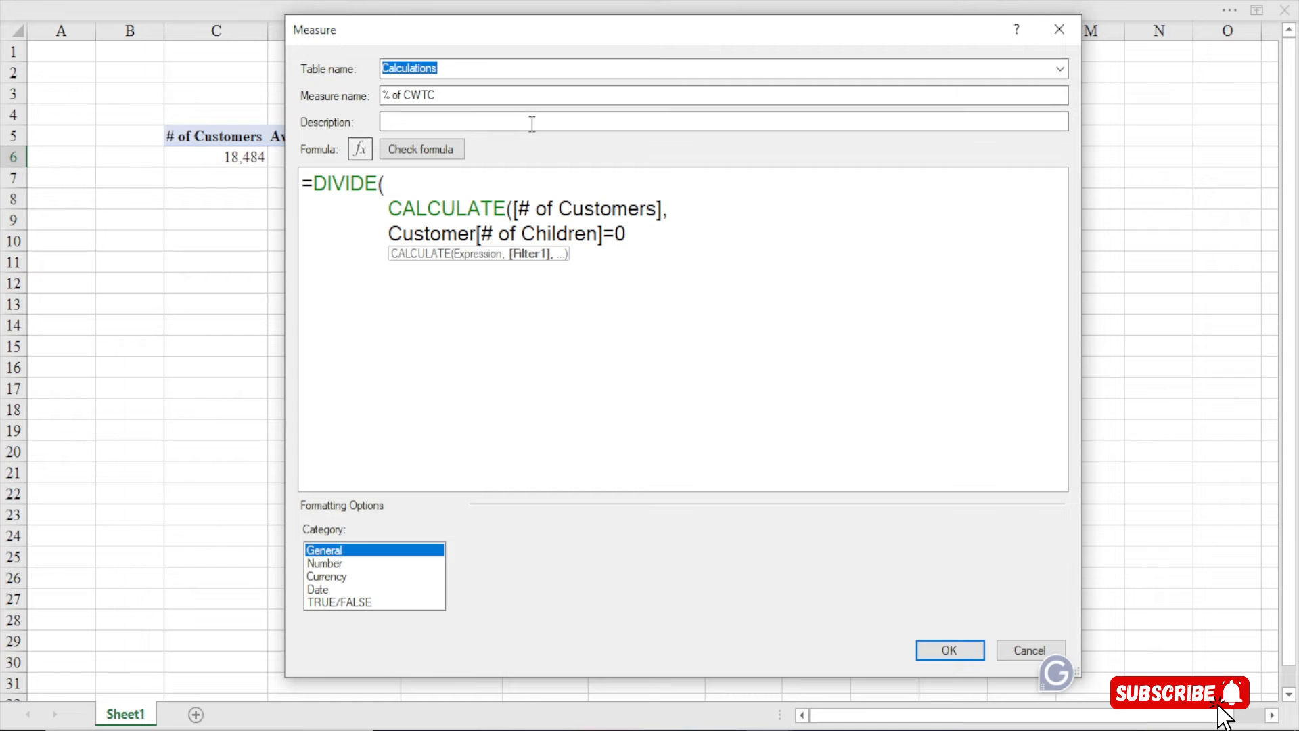
type(",")
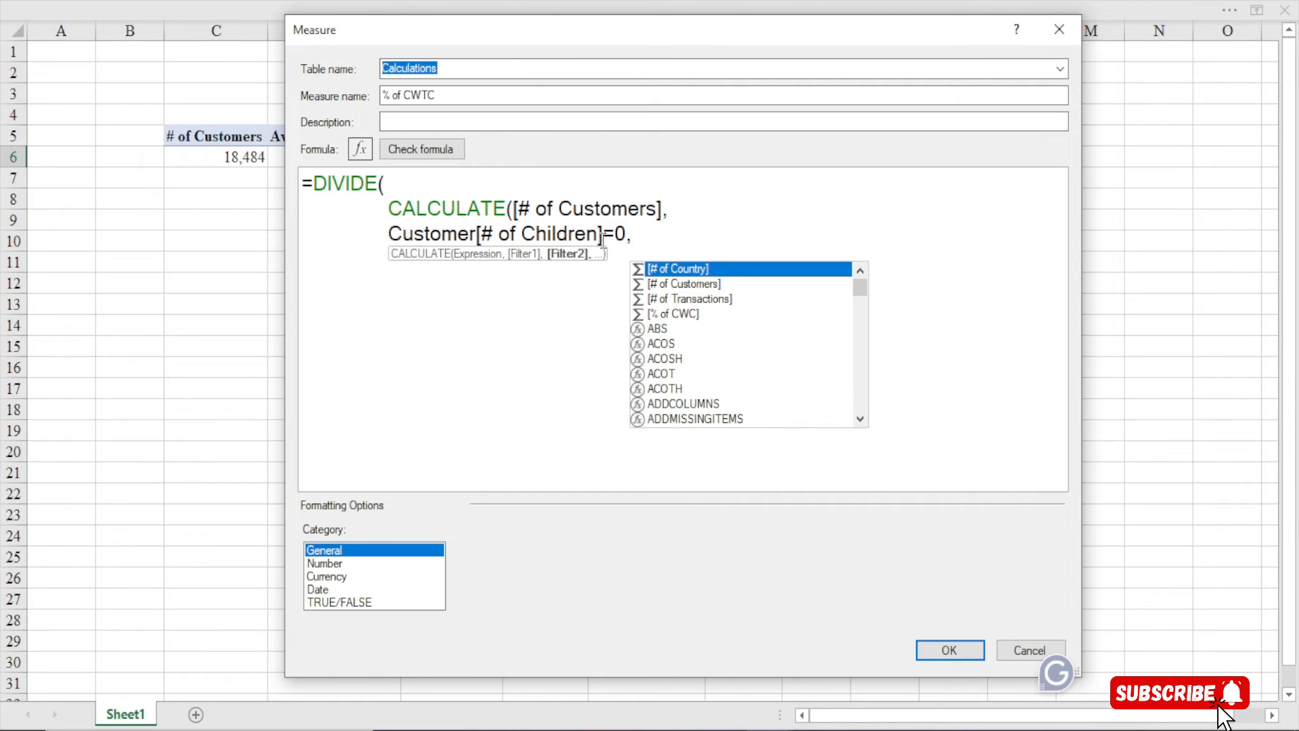
key("shift+Return")
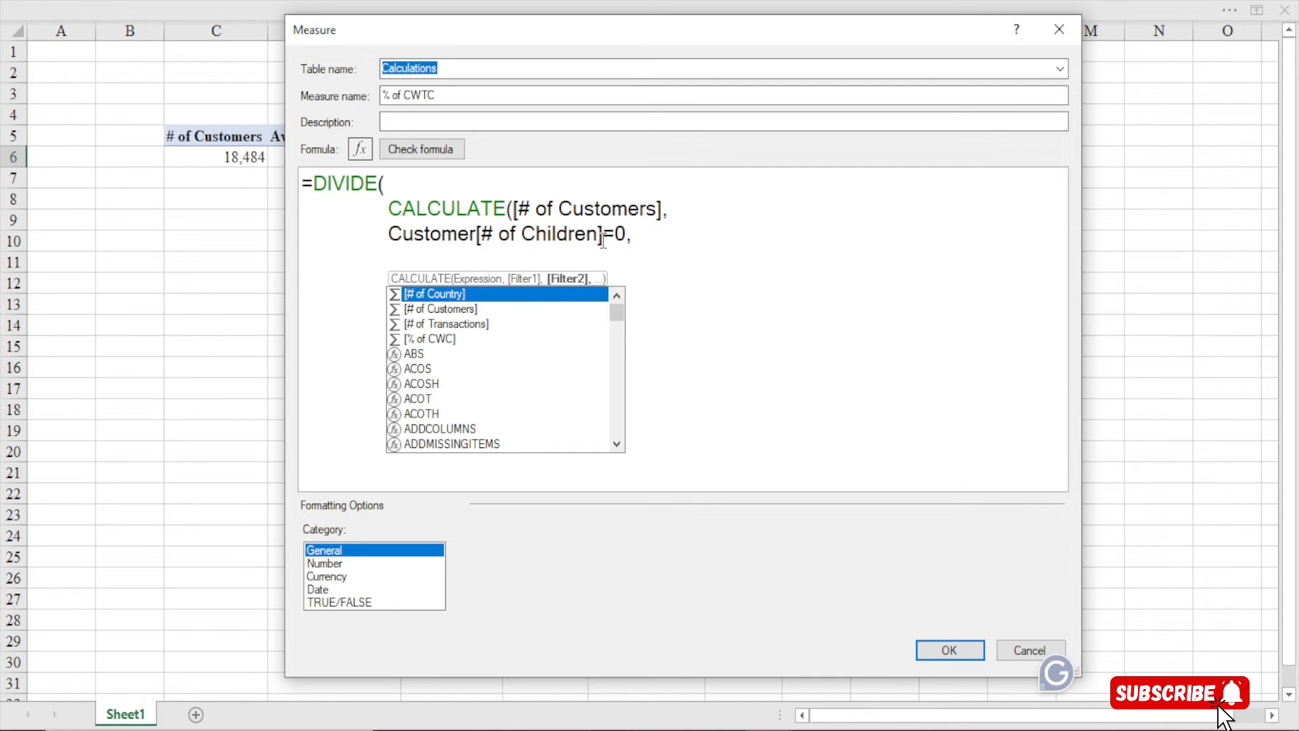
key("BackSpace")
key("BackSpace")
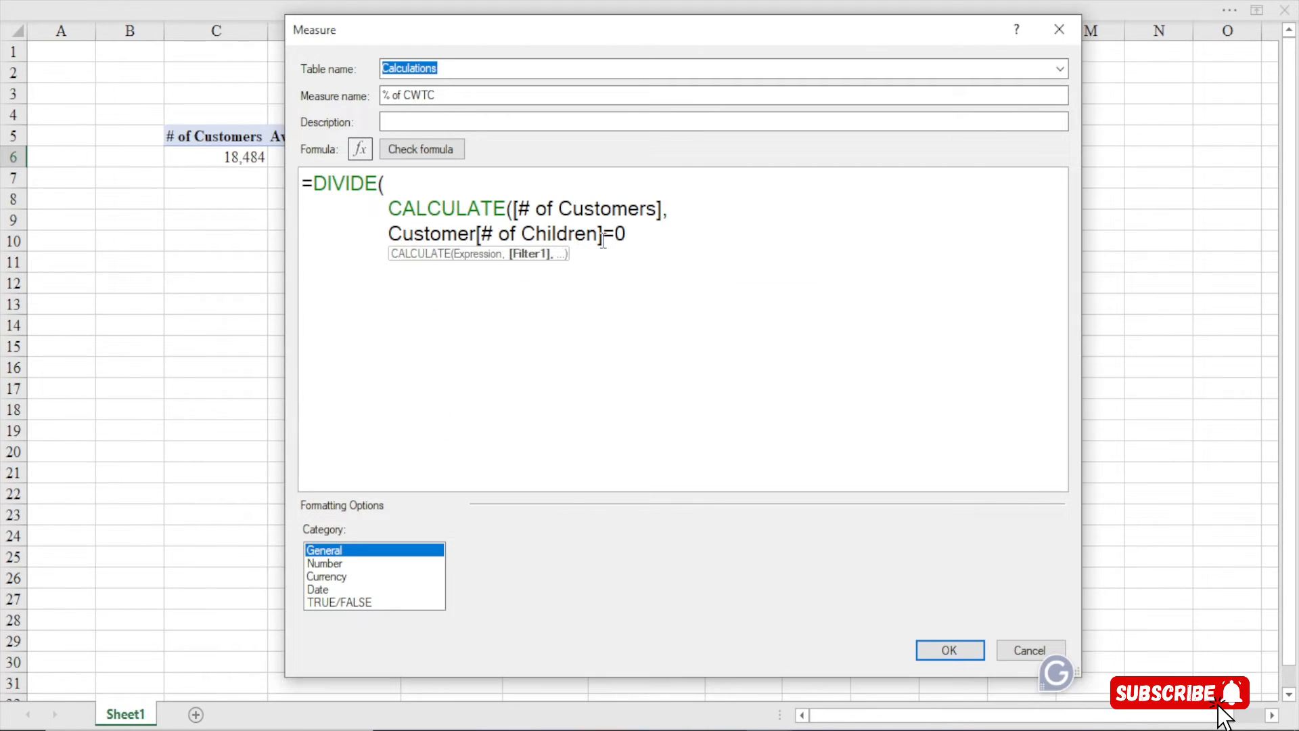
type("),")
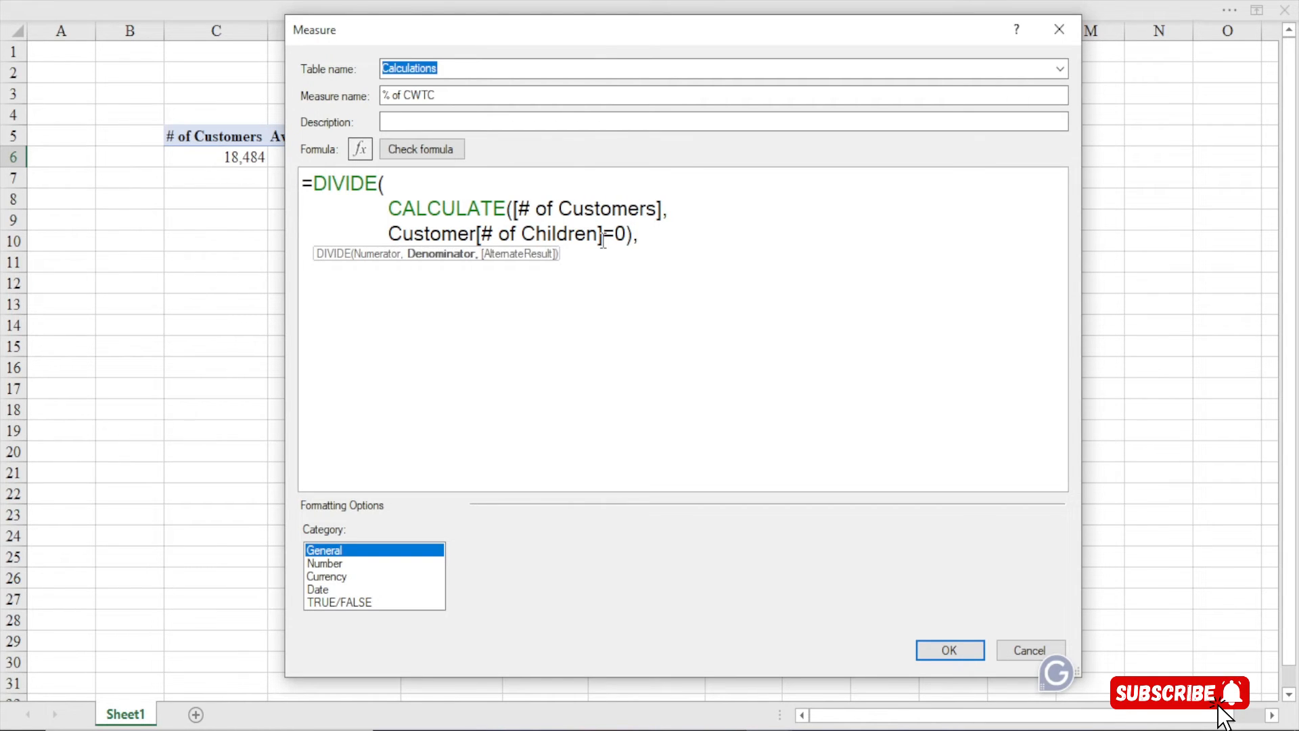
Add [# of Customers] as the denominator, close DIVIDE, and check the formula for errors
key("shift+Return")
type("[")
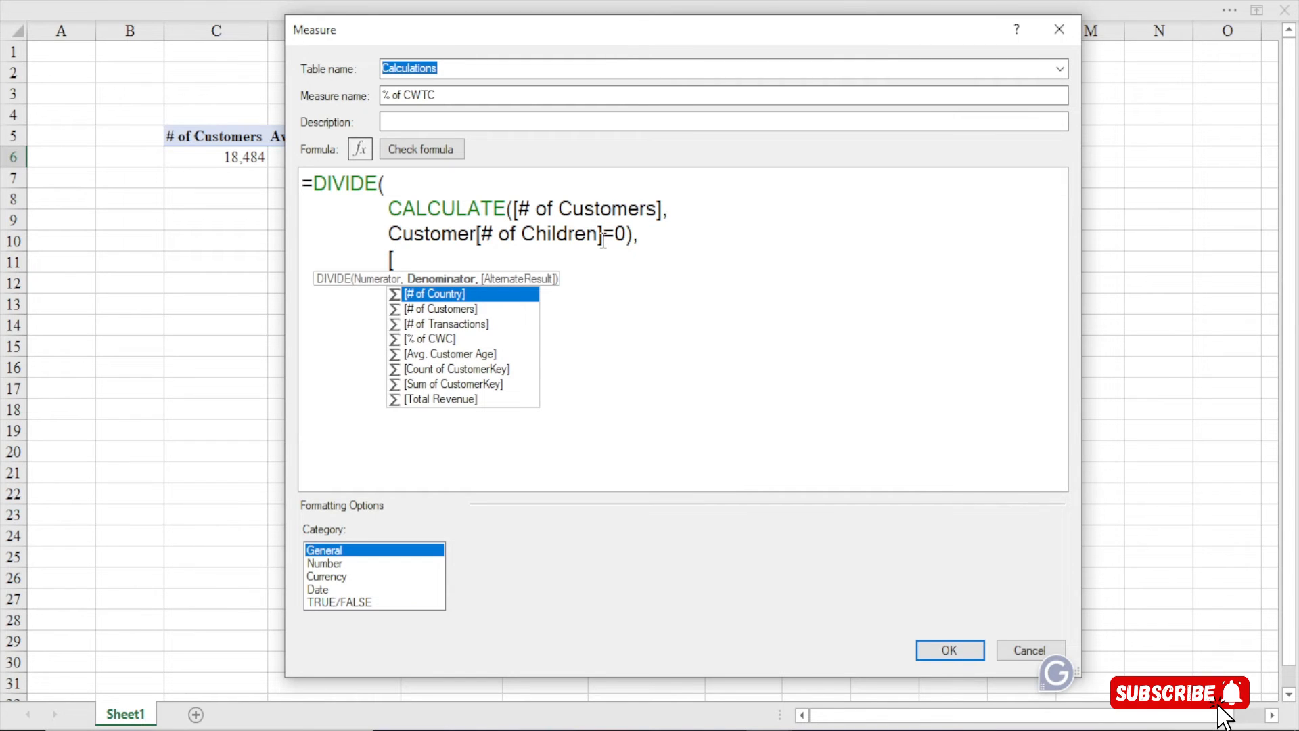
type("#")
key("Down")
key("Tab")
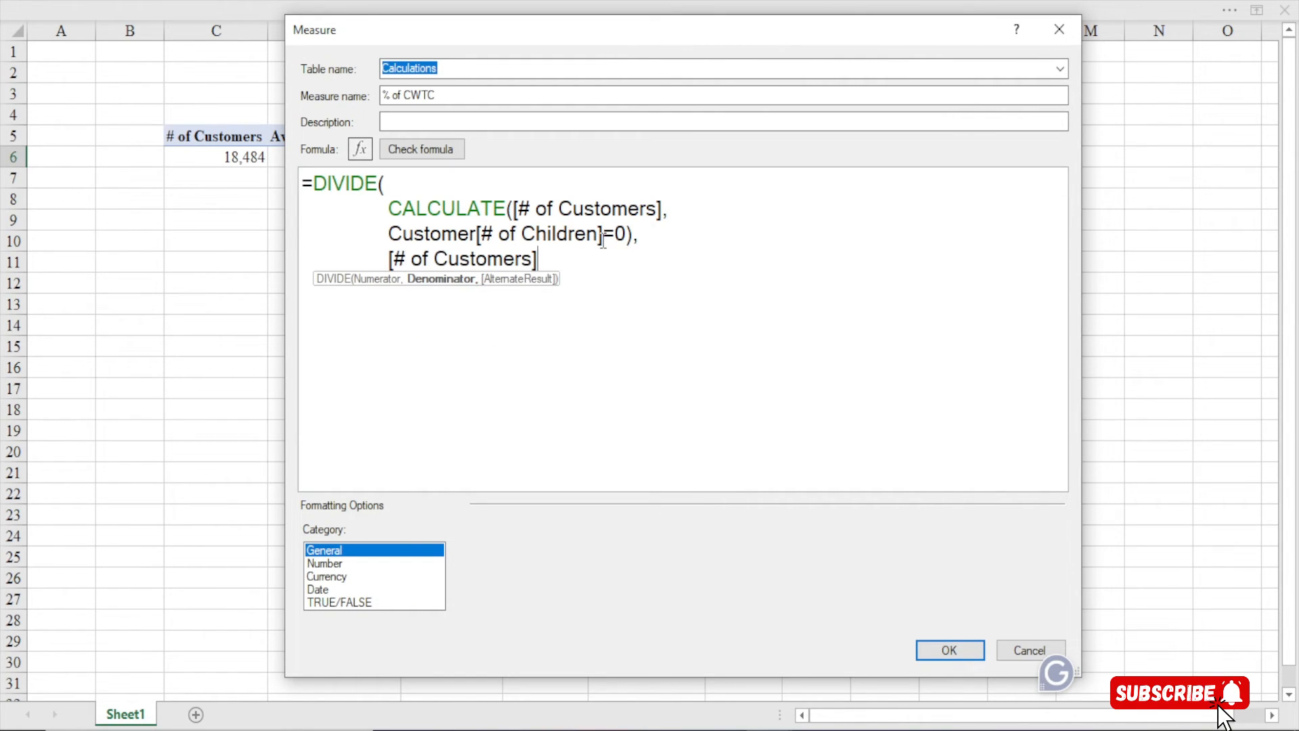
type(")")
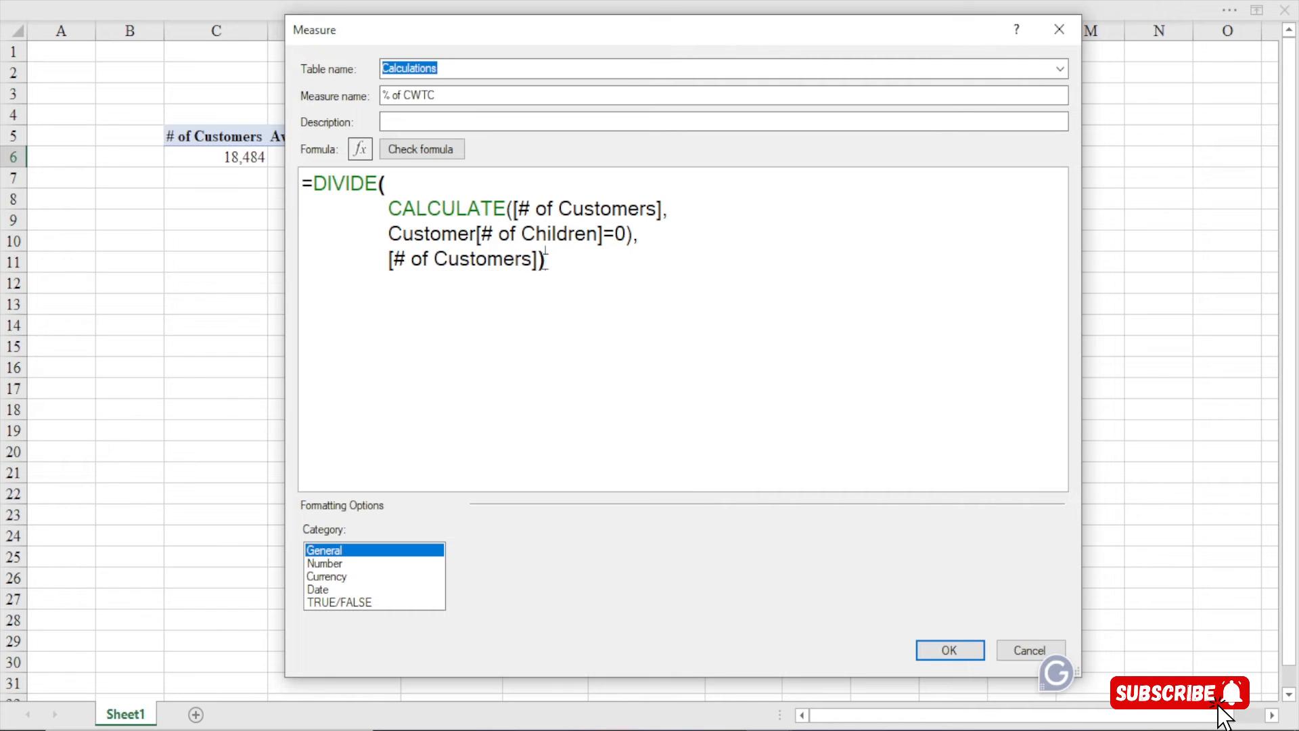
left_click(421, 148)
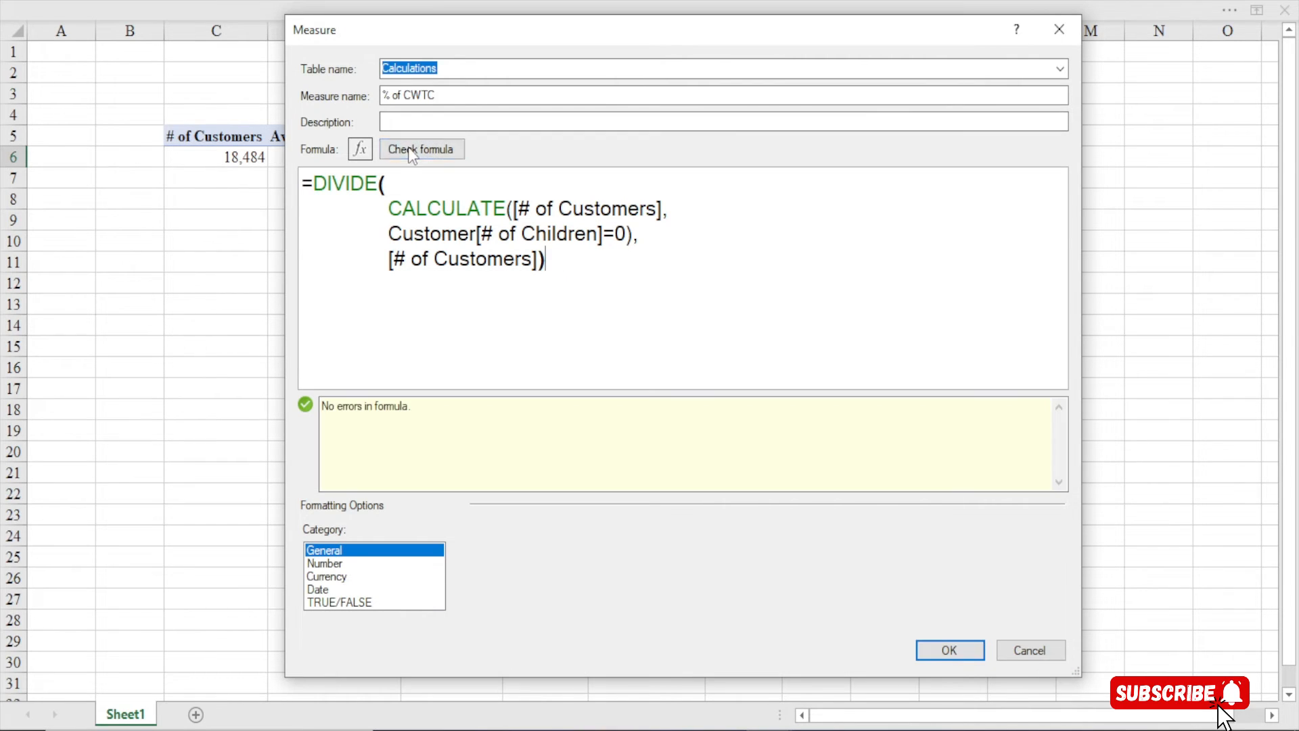
Format % of CWTC as a whole-number Percentage and save it, showing 28%
left_click(332, 564)
left_click(704, 552)
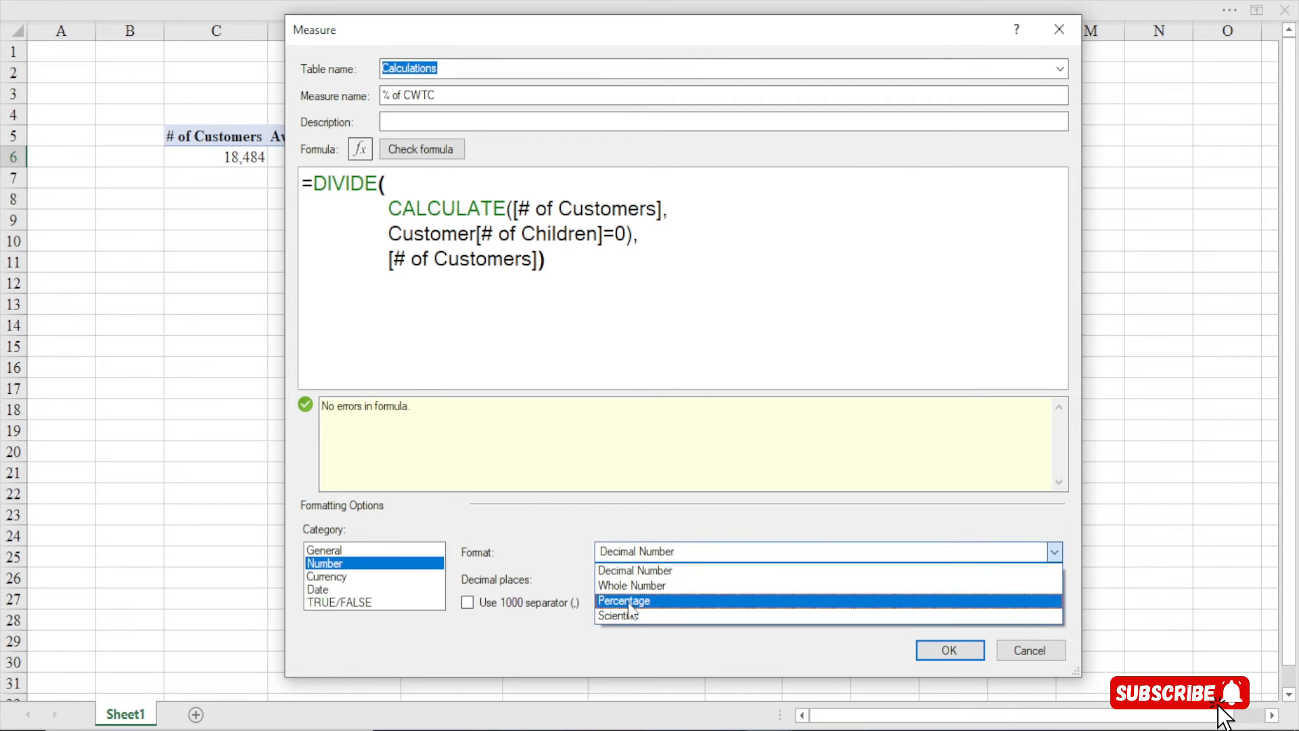
left_click(624, 585)
double_click(622, 583)
left_click(944, 651)
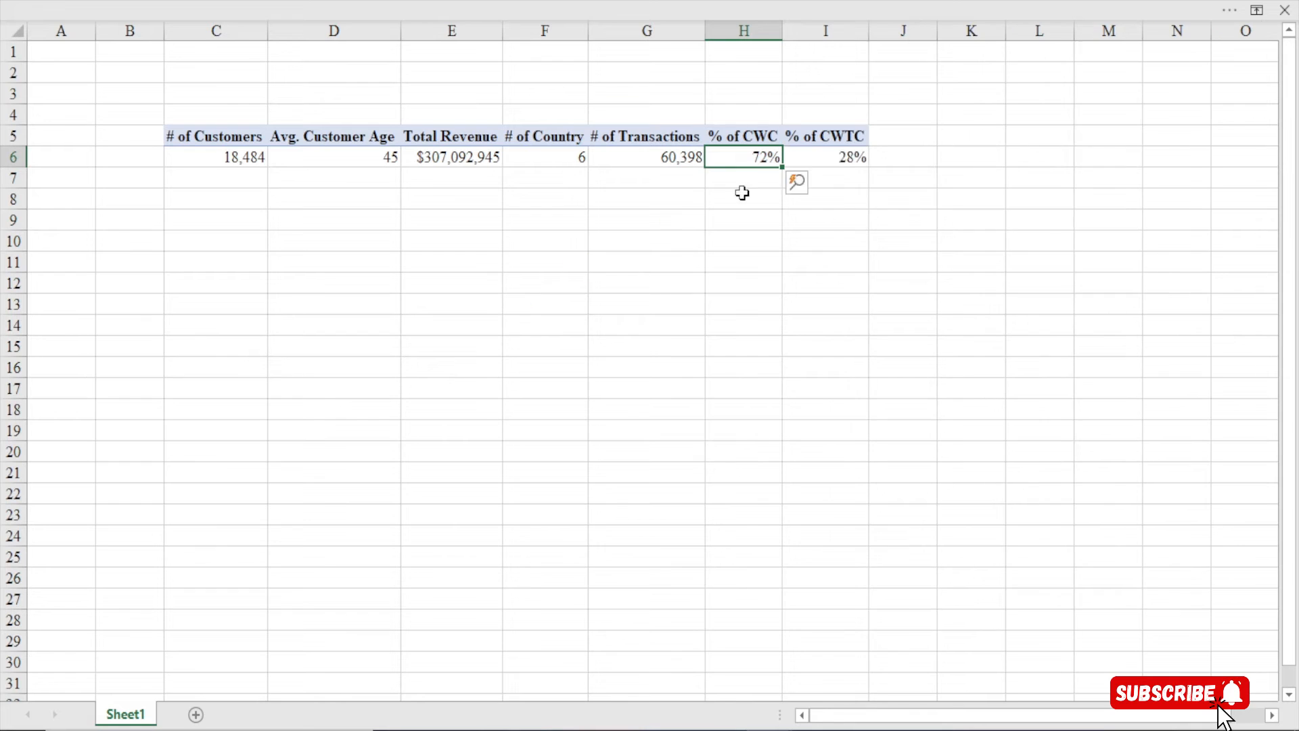
Select the 72% and 28% results in H6 and I6 to compare them
left_click(842, 156)
left_click_drag(754, 157, 826, 157)
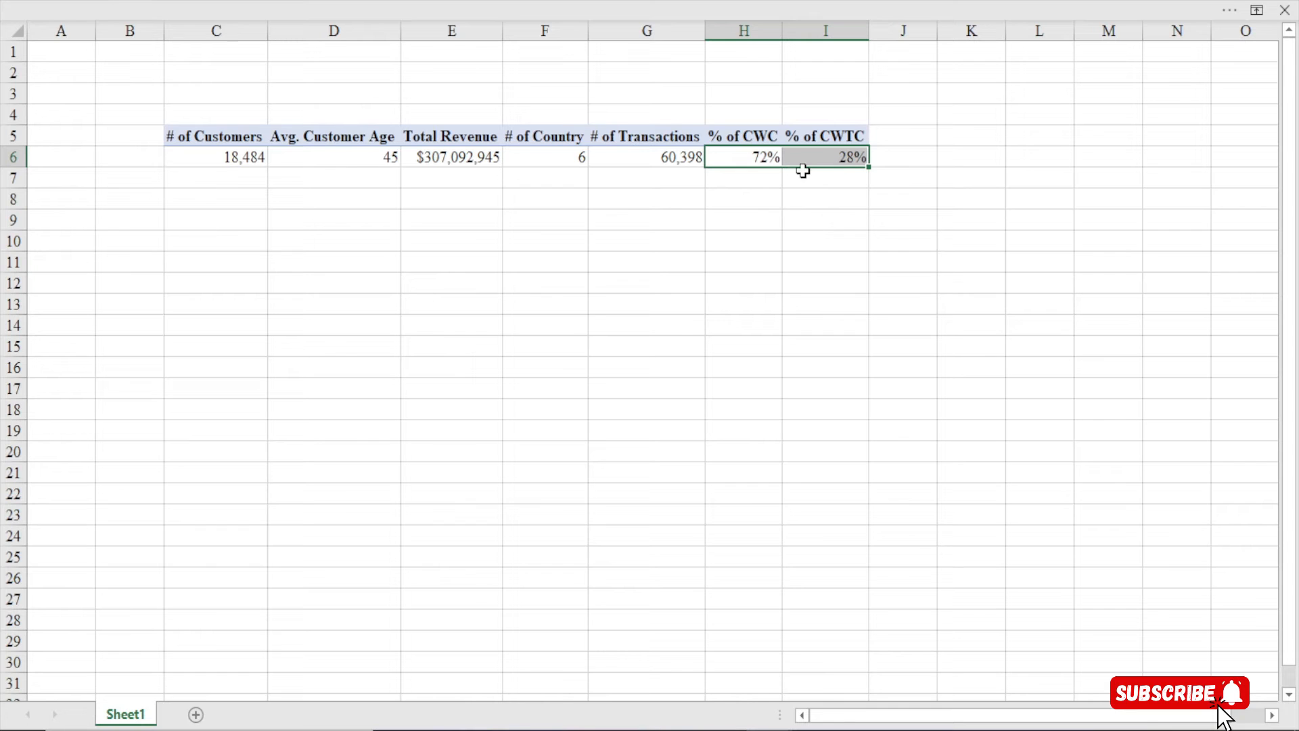
mouse_move(740, 156)
left_click(756, 165)
left_click(811, 166)
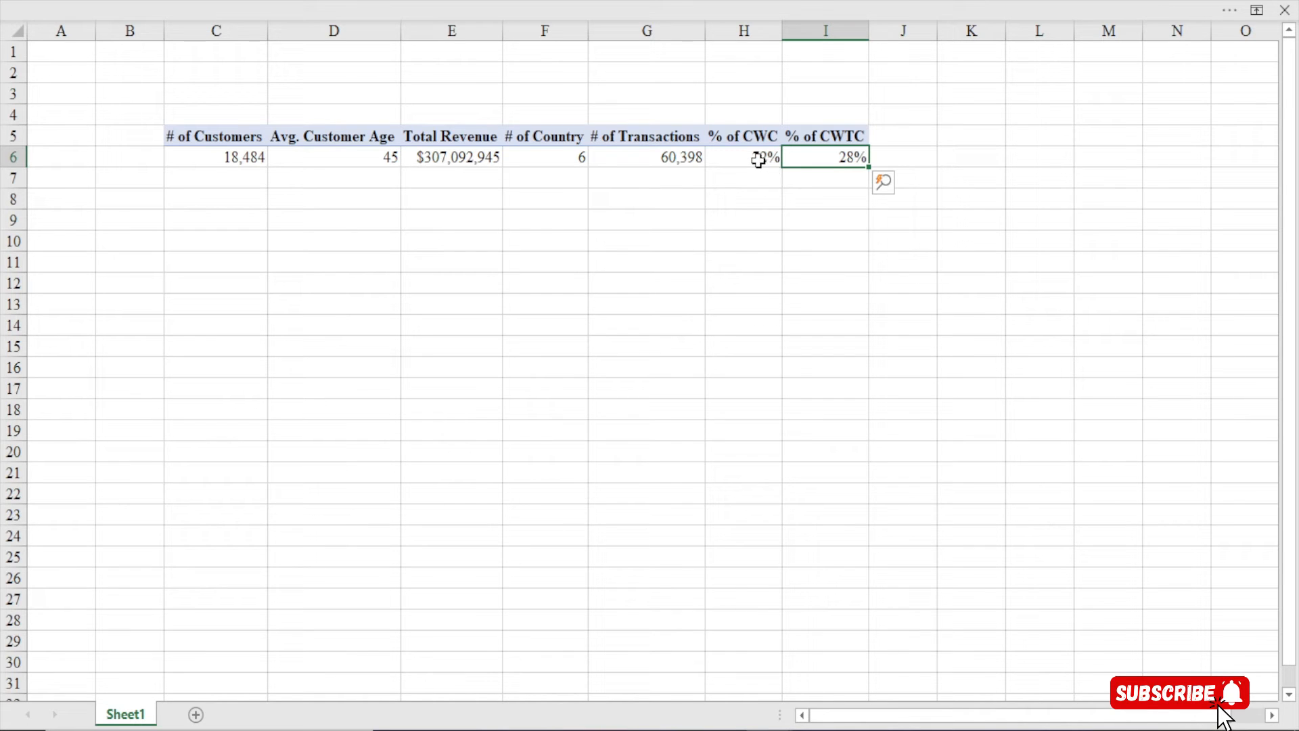
Highlight the % of CWC values in column H against the 28% in I6, then return to Power Pivot
left_click(743, 31)
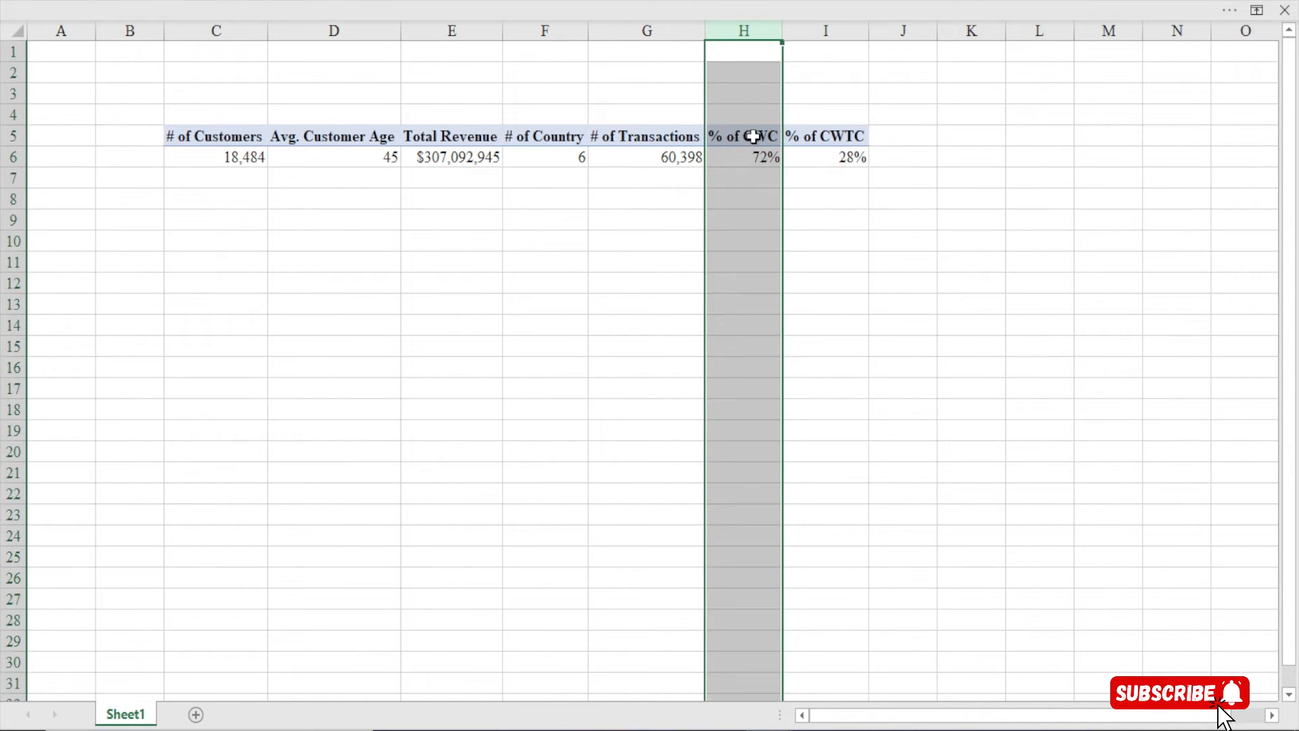
left_click_drag(749, 139, 751, 156)
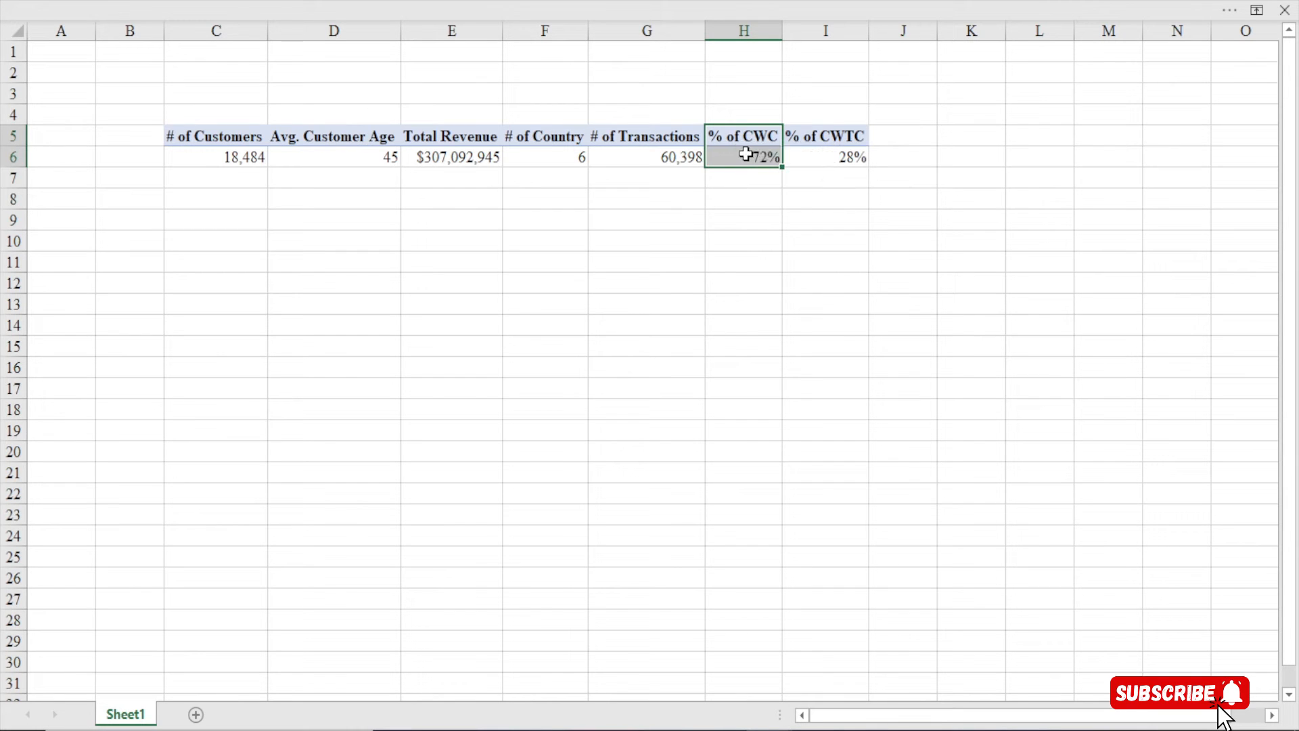
left_click(744, 154)
left_click_drag(745, 154, 745, 237)
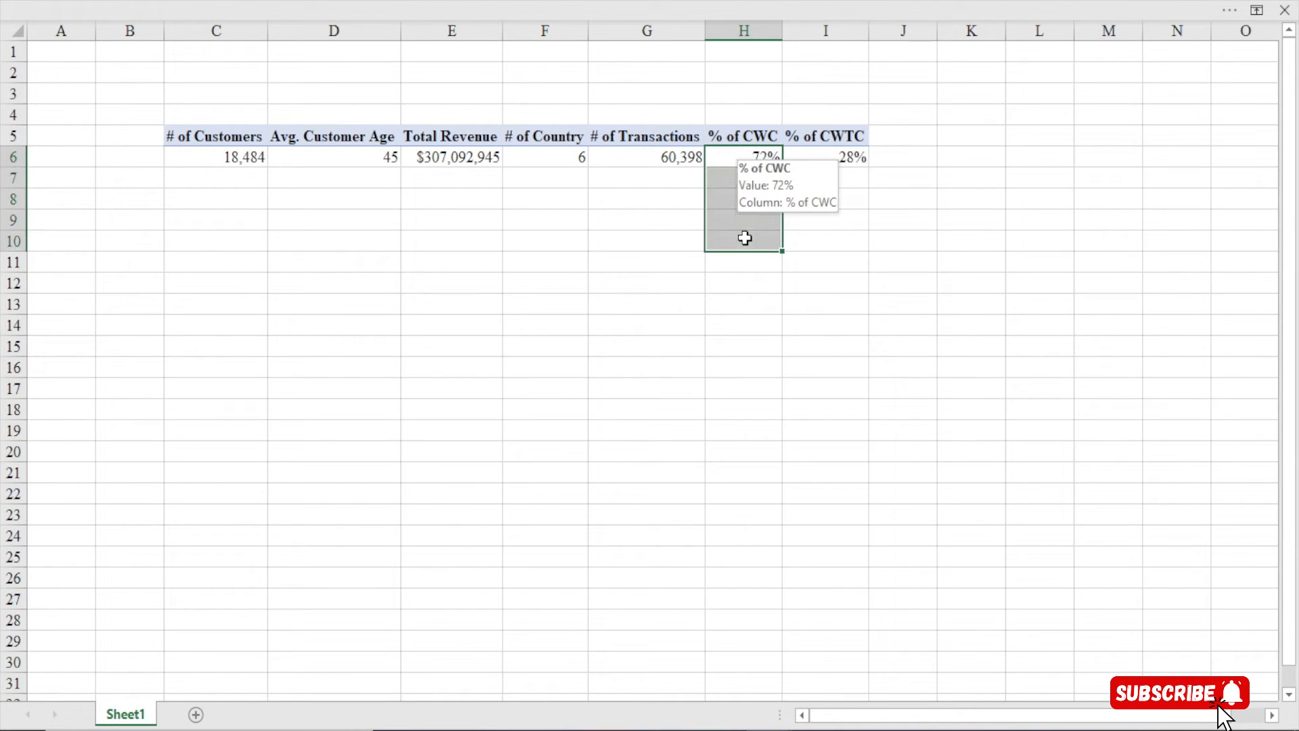
left_click(745, 238)
left_click(741, 162)
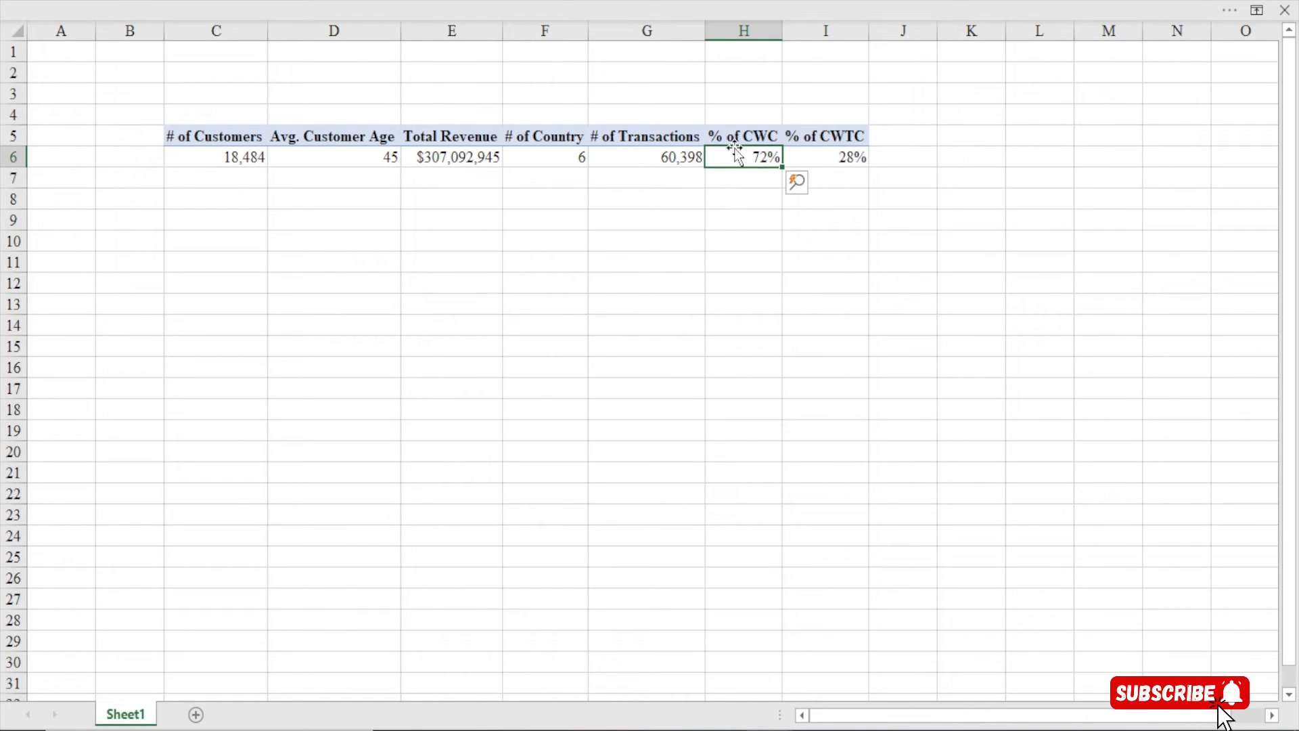
left_click(836, 163)
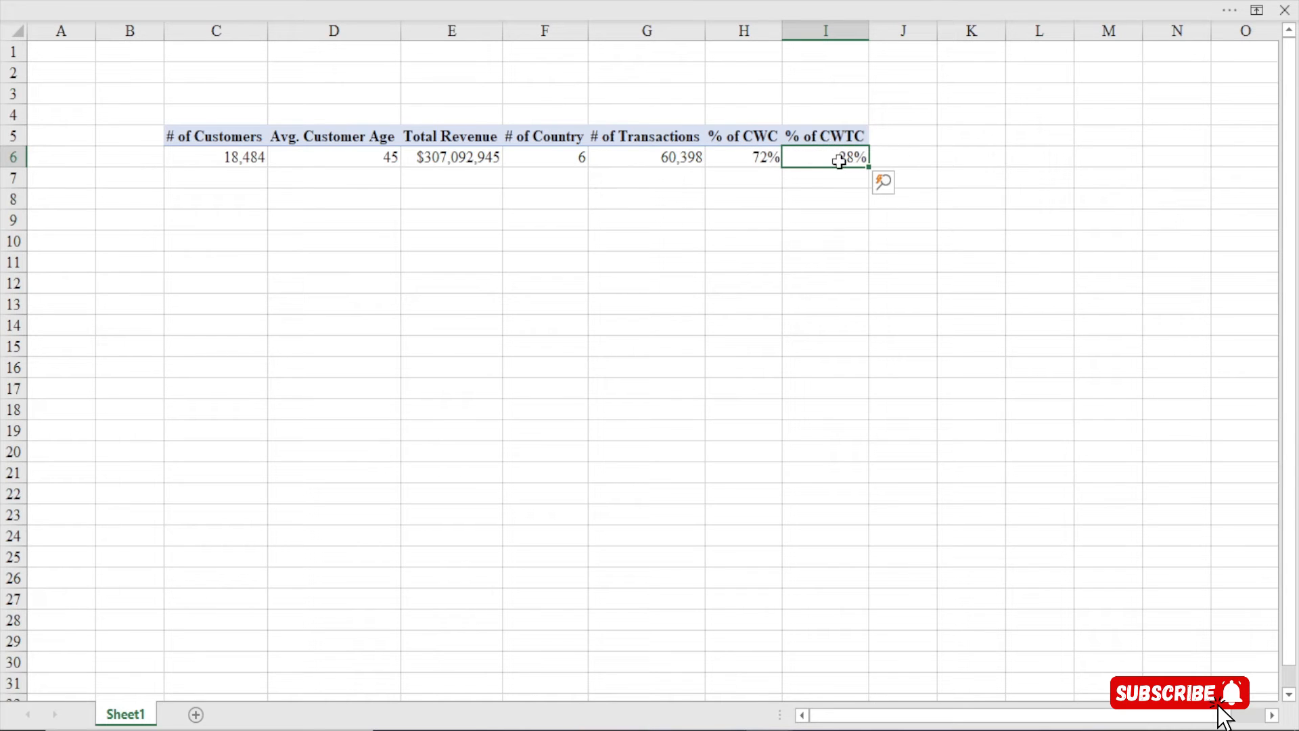
mouse_move(850, 158)
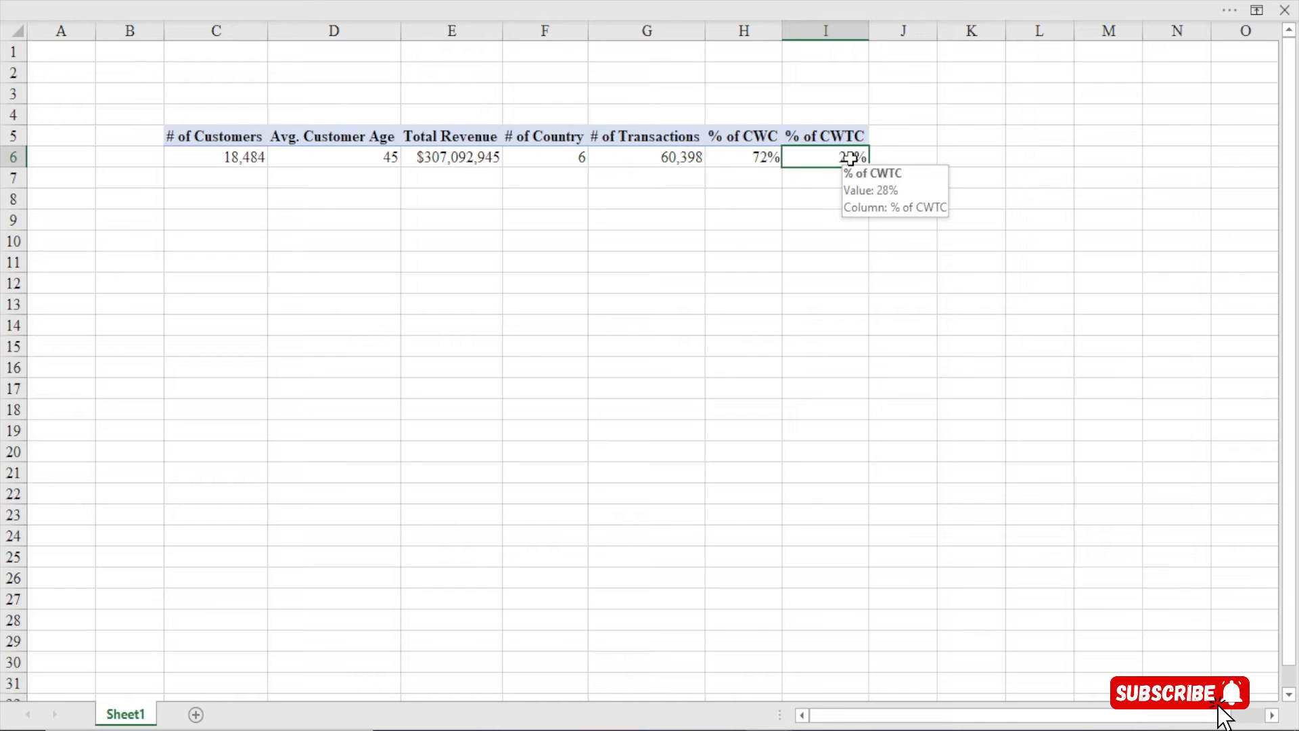
left_click(724, 153)
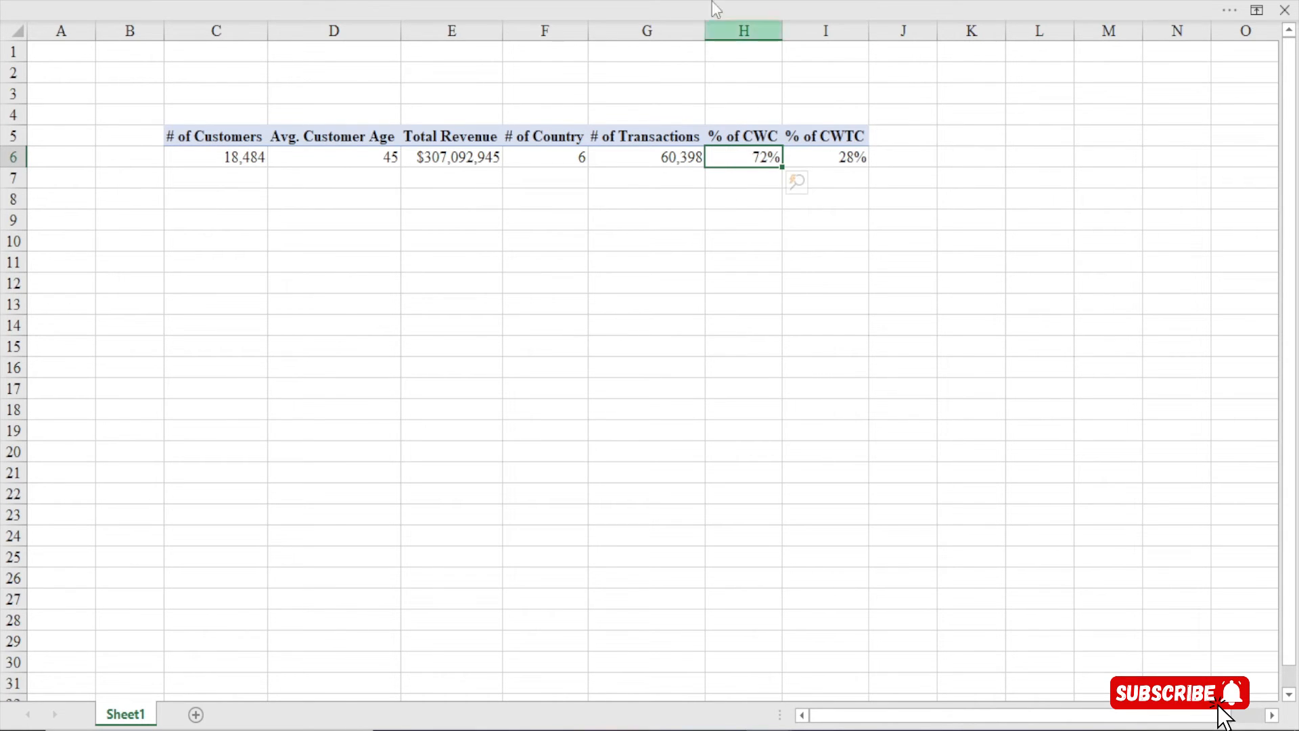
left_click(579, 10)
Start a new measure and move and enlarge its Measure dialog
left_click(97, 108)
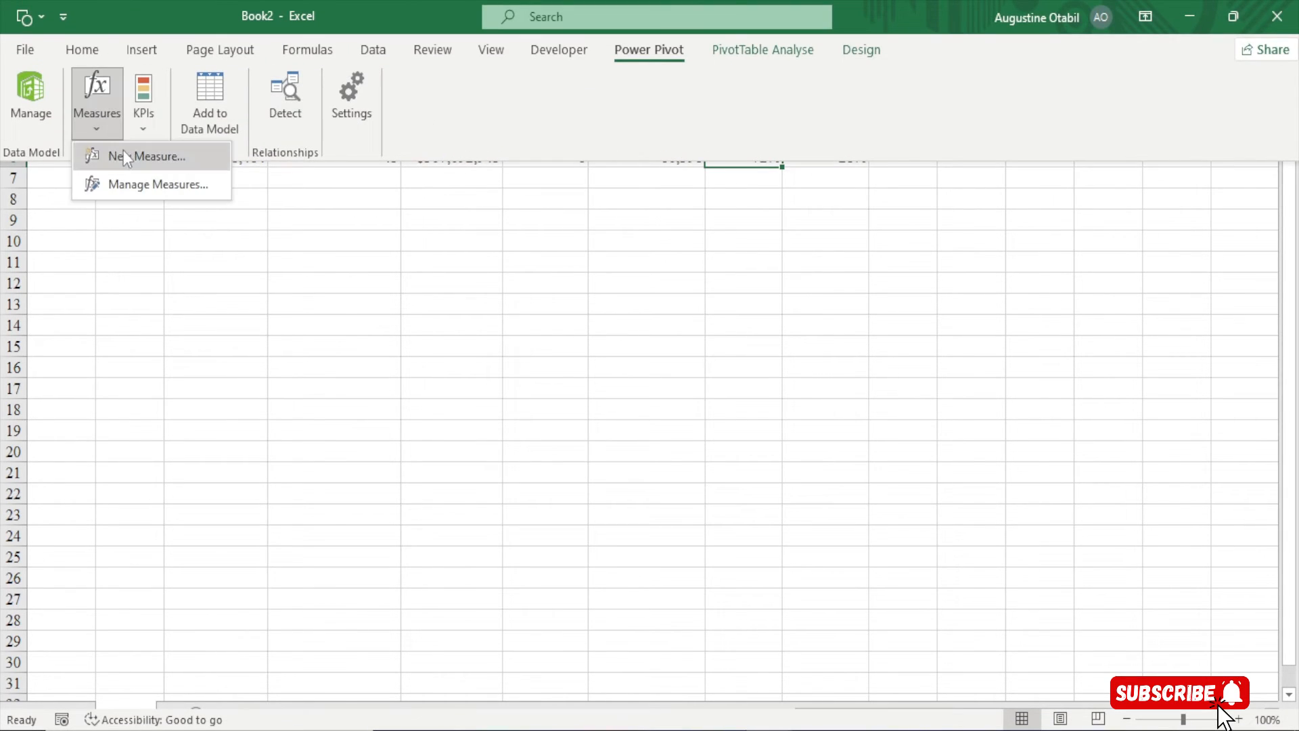
left_click(126, 156)
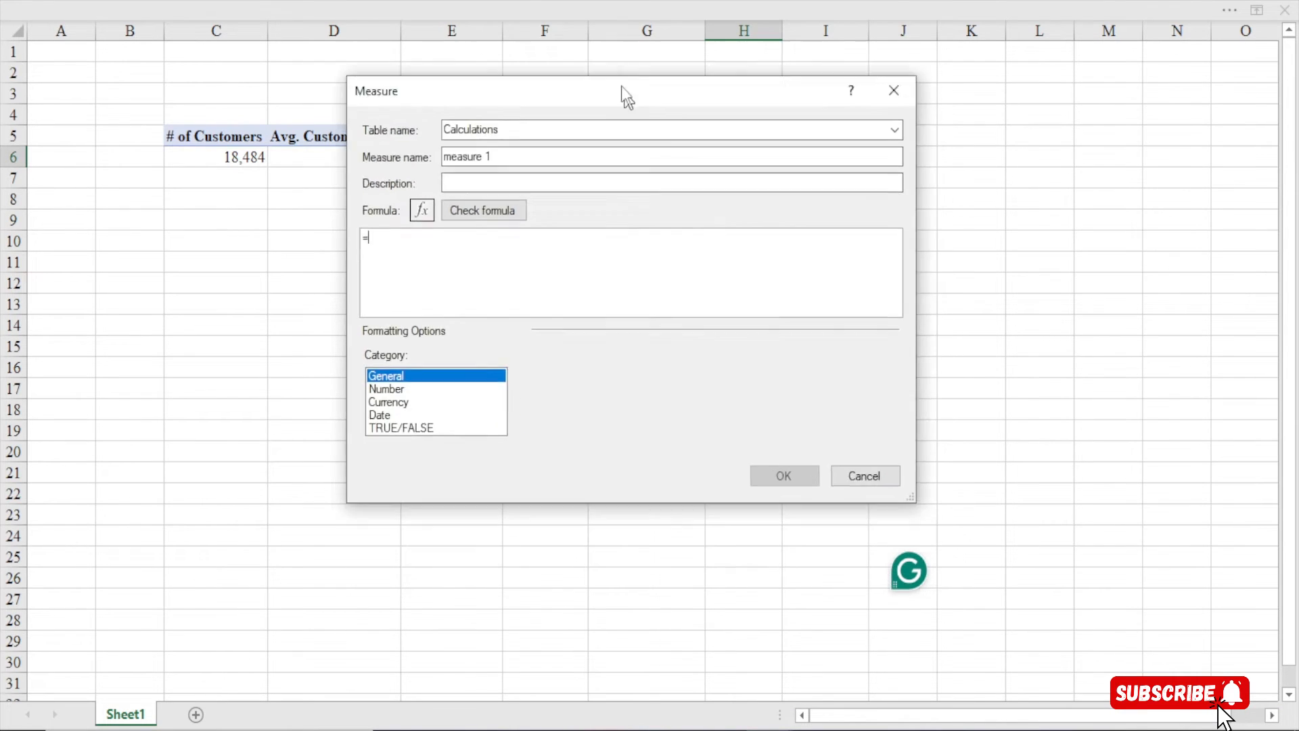
left_click_drag(633, 119, 594, 16)
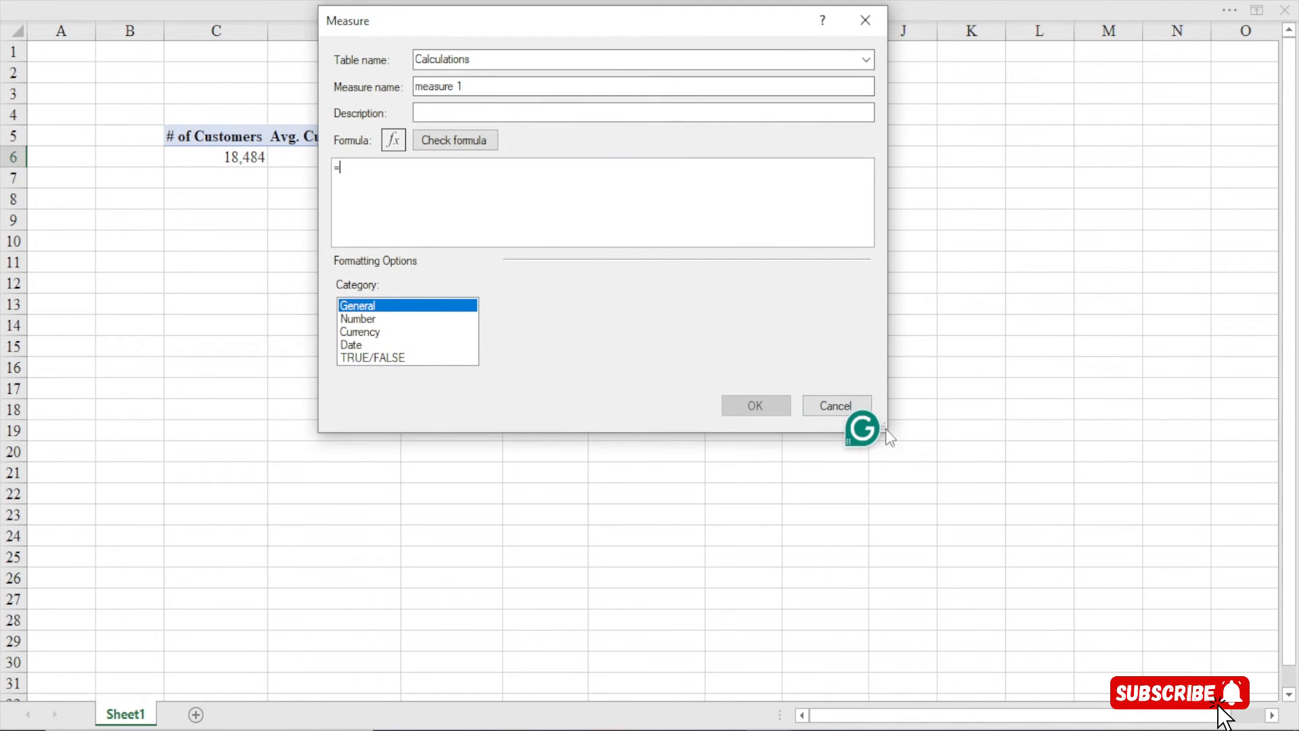
left_click_drag(886, 428, 1174, 686)
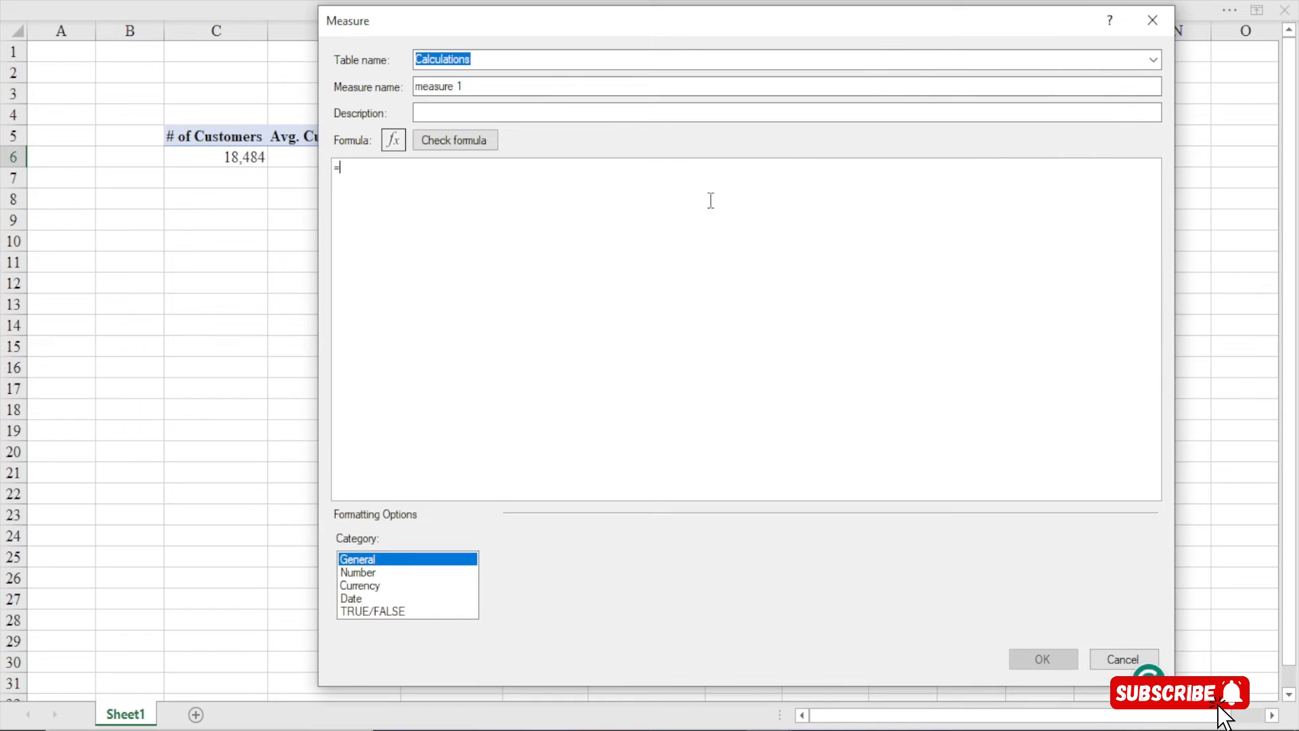
left_click_drag(611, 22, 505, 21)
Name the measure 'Revenue of CWC' and place the caret in the formula box
left_click_drag(361, 86, 269, 86)
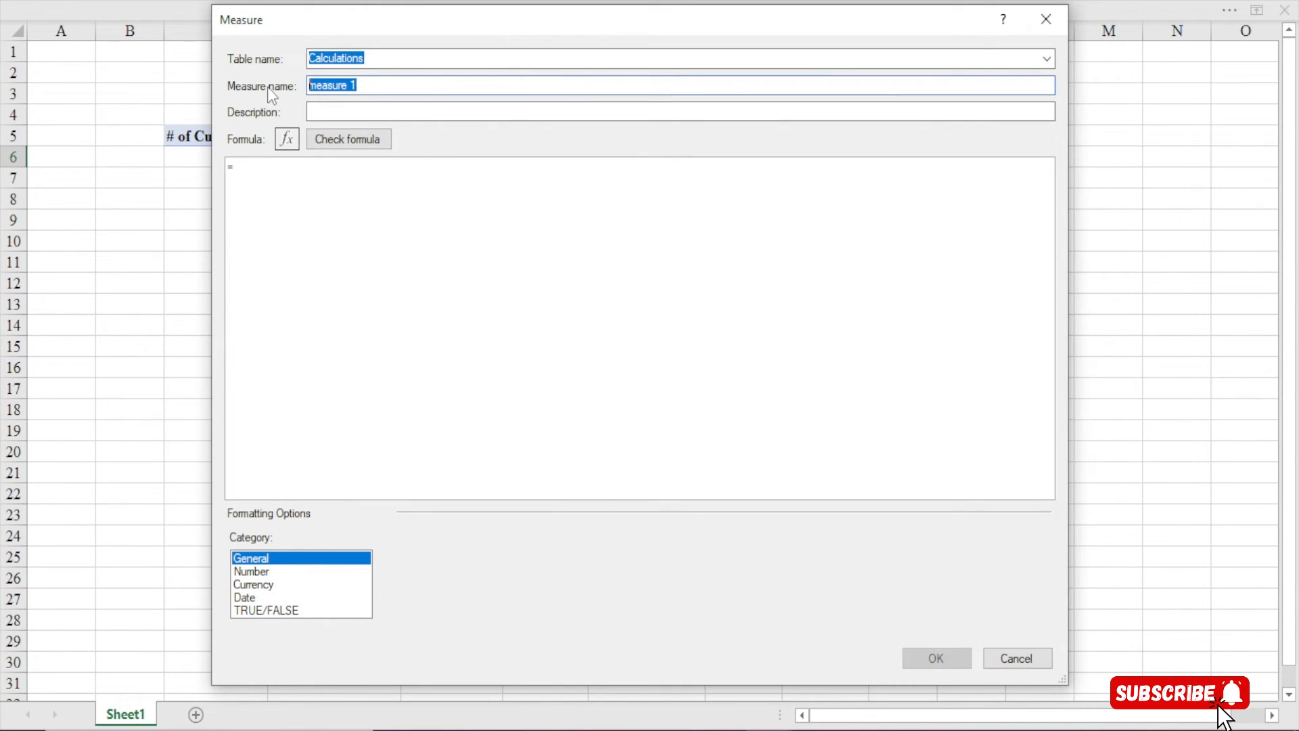
type("CWC")
key("BackSpace")
key("BackSpace")
key("BackSpace")
type("Revenue of CWC")
left_click(292, 164)
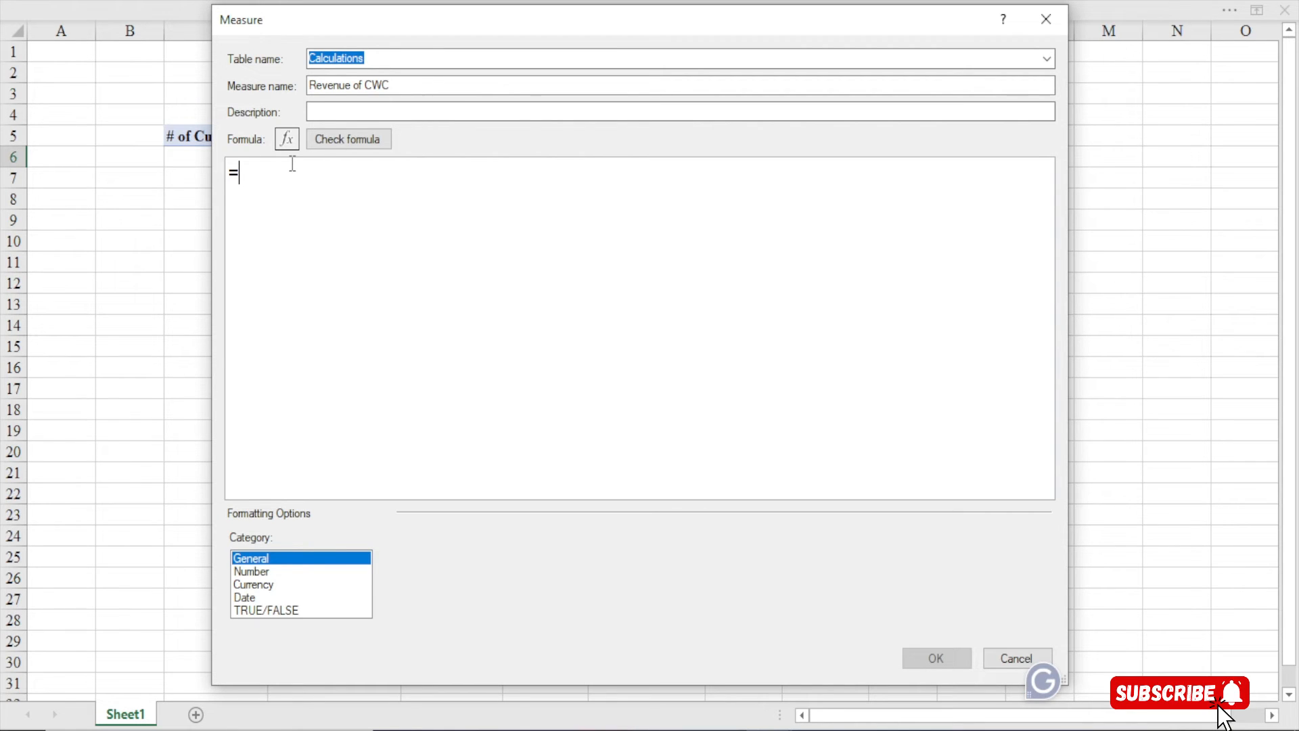
Enter =CALCULATE([Total Revenue], and continue on a new line
type("CAL")
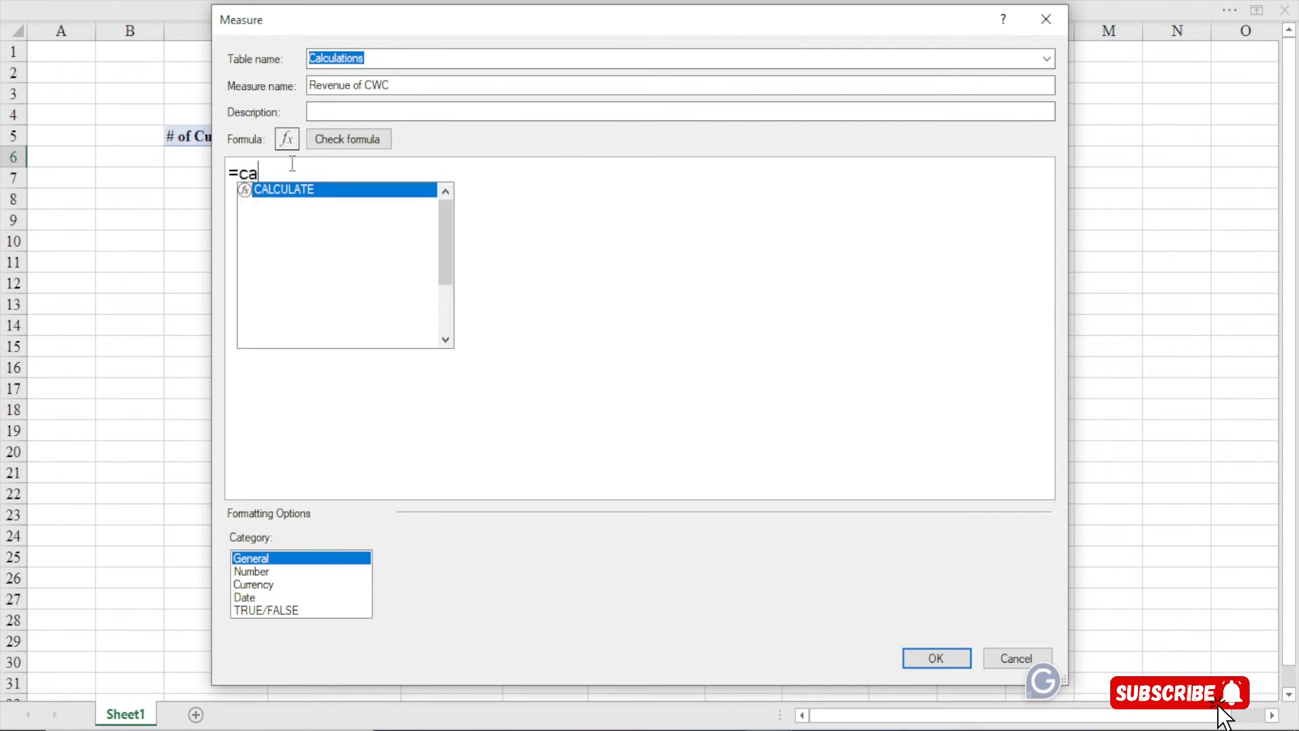
key("Tab")
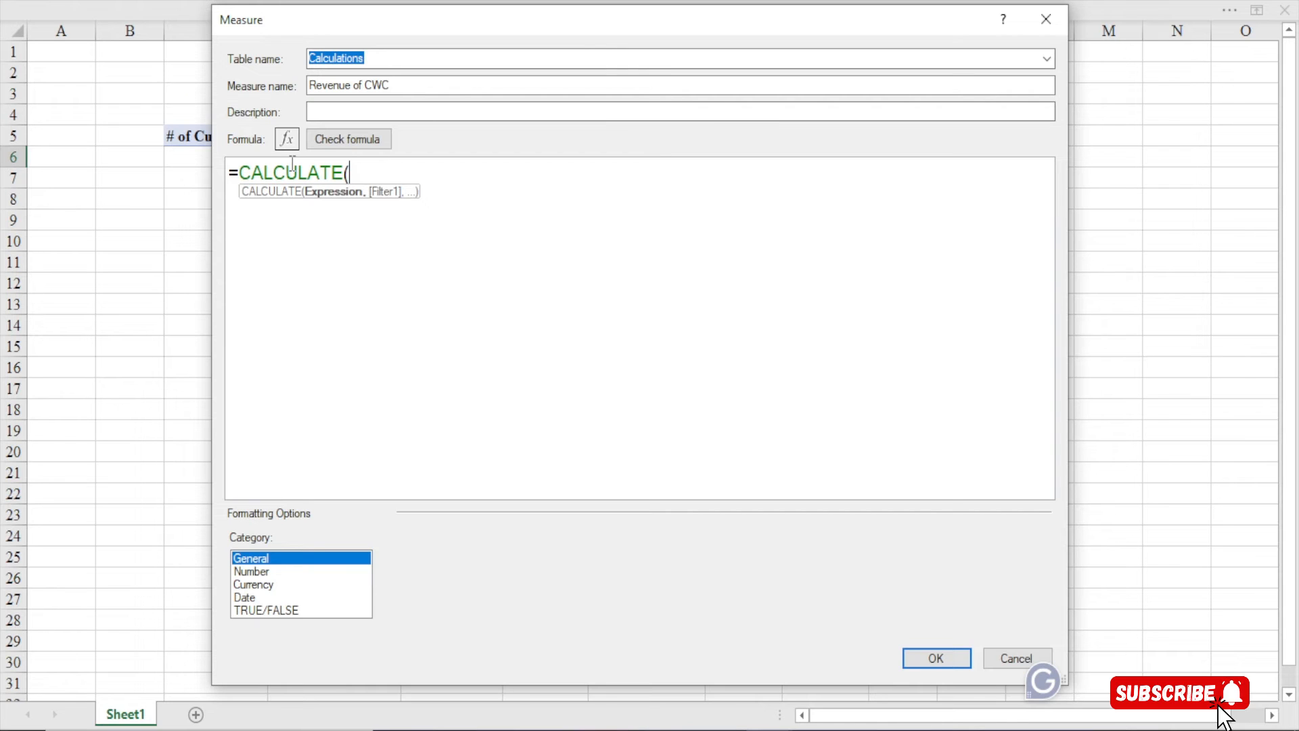
type("[to")
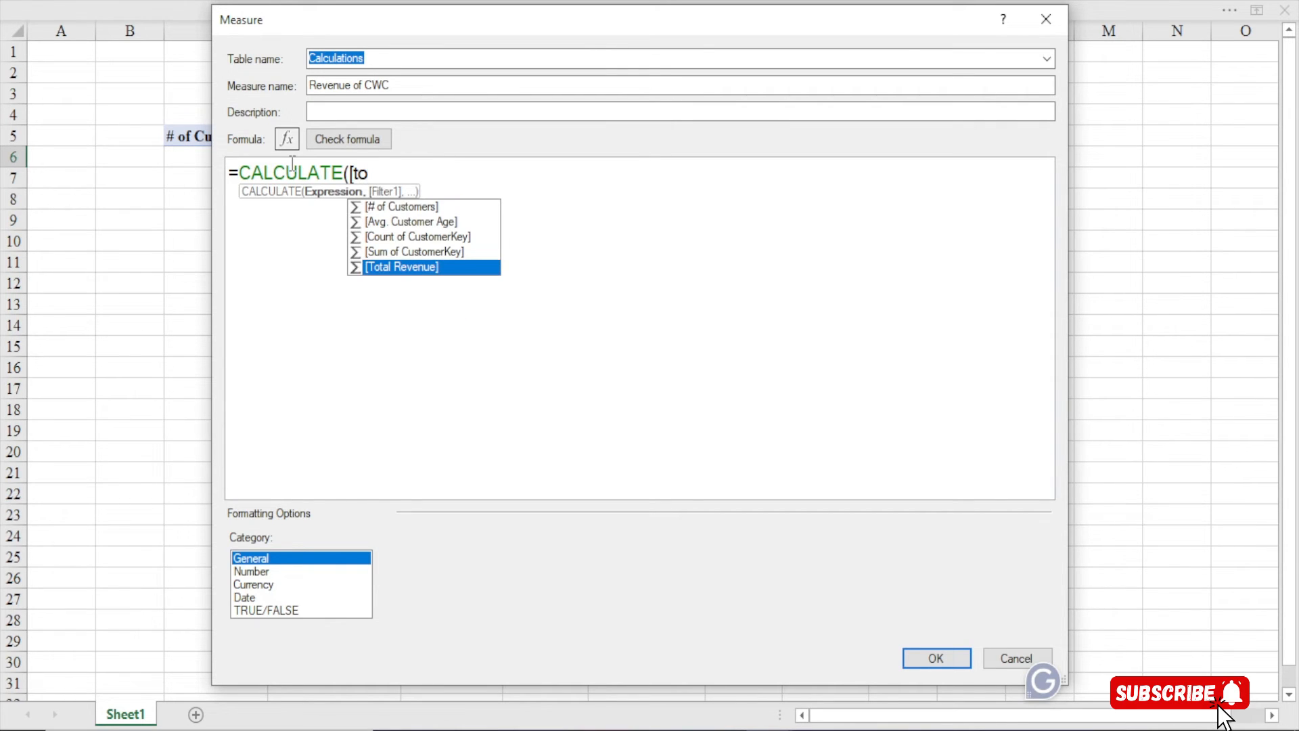
key("Tab")
type(",")
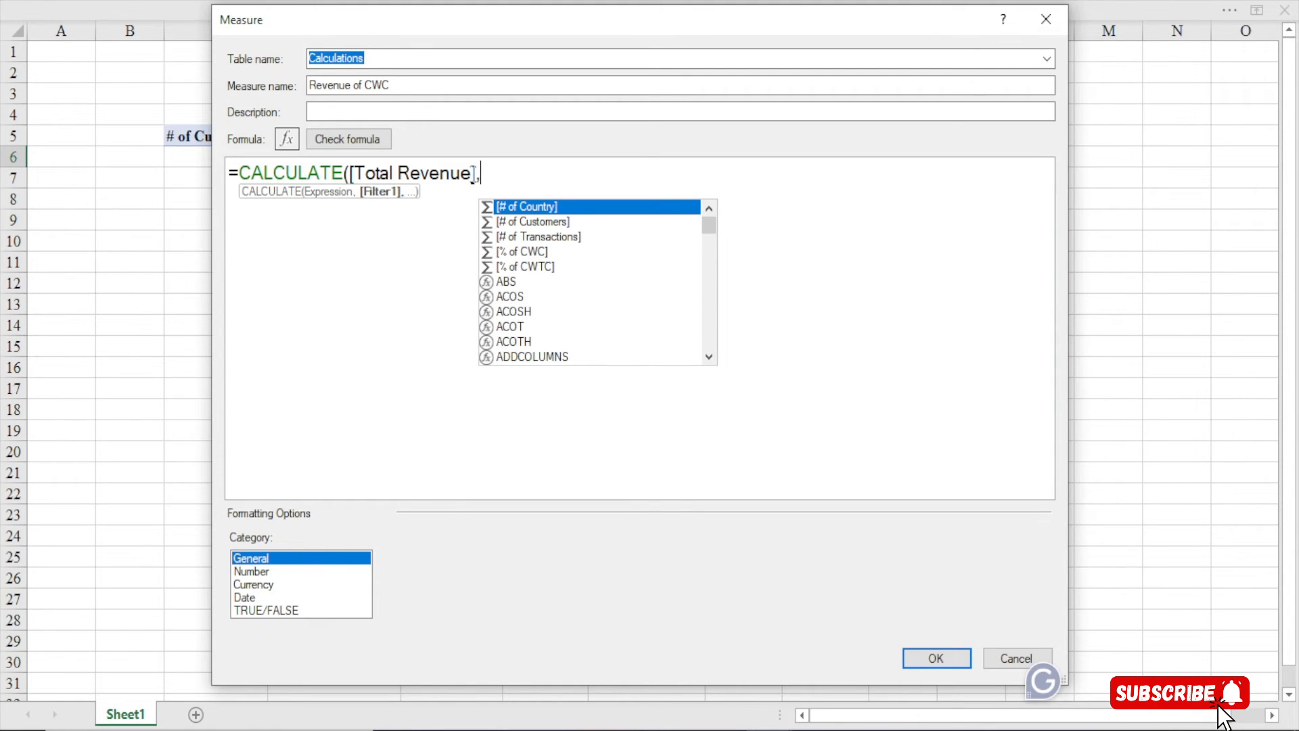
key("alt+Return")
key("Tab")
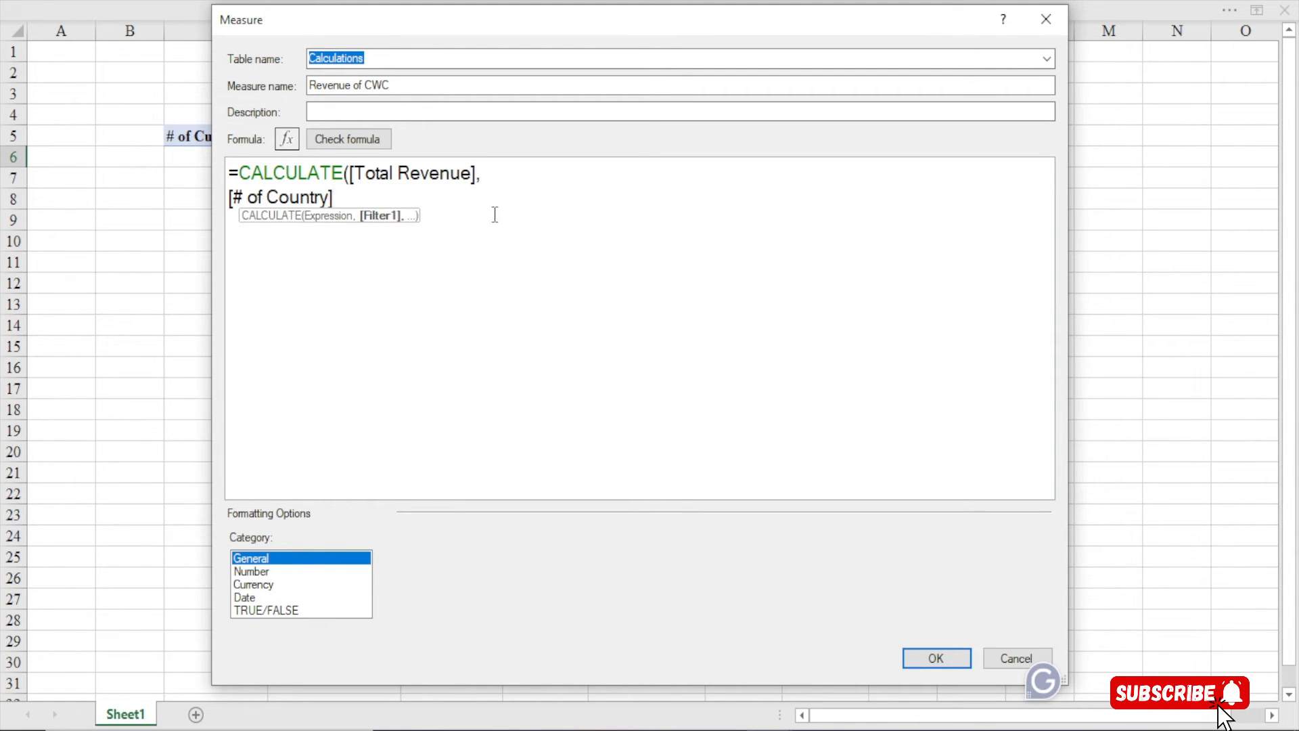
key("BackSpace")
key("BackSpace")
key("BackSpace")
key("BackSpace")
key("BackSpace")
key("BackSpace")
key("BackSpace")
key("BackSpace")
key("BackSpace")
key("BackSpace")
key("BackSpace")
key("BackSpace")
key("BackSpace")
key("BackSpace")
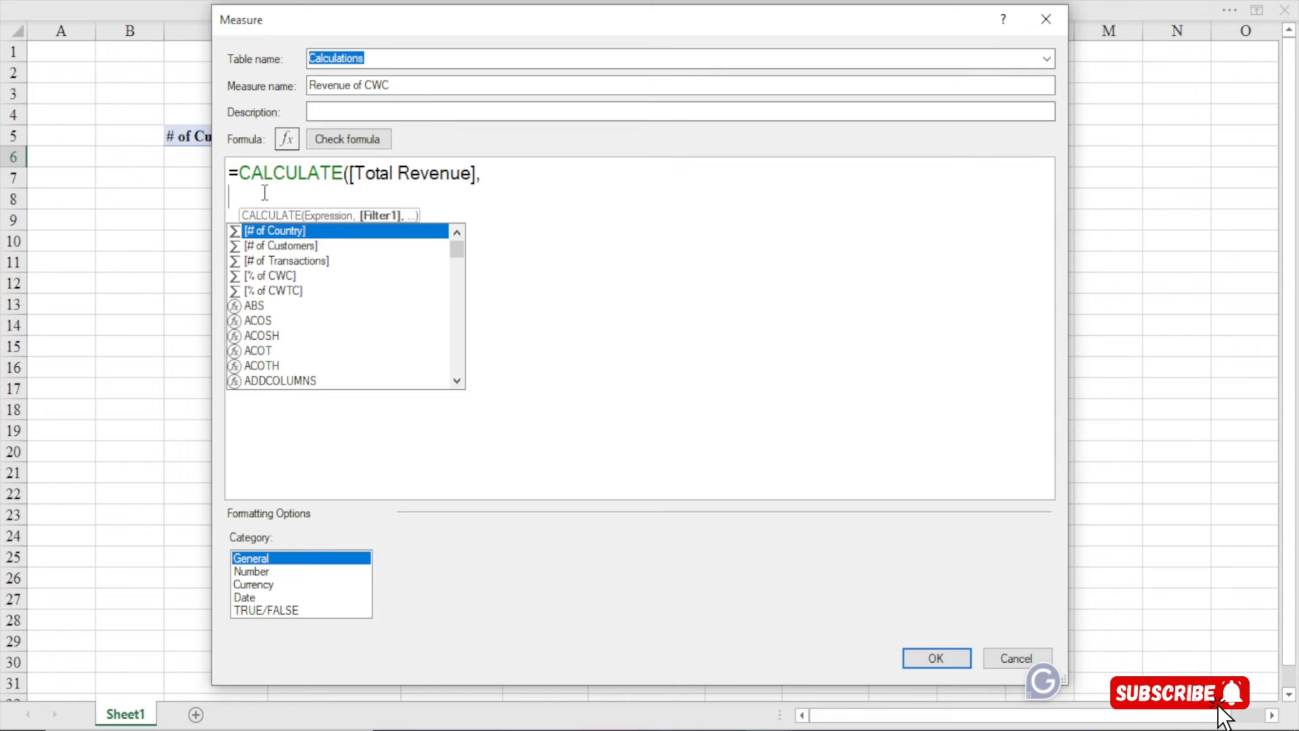
key("Escape")
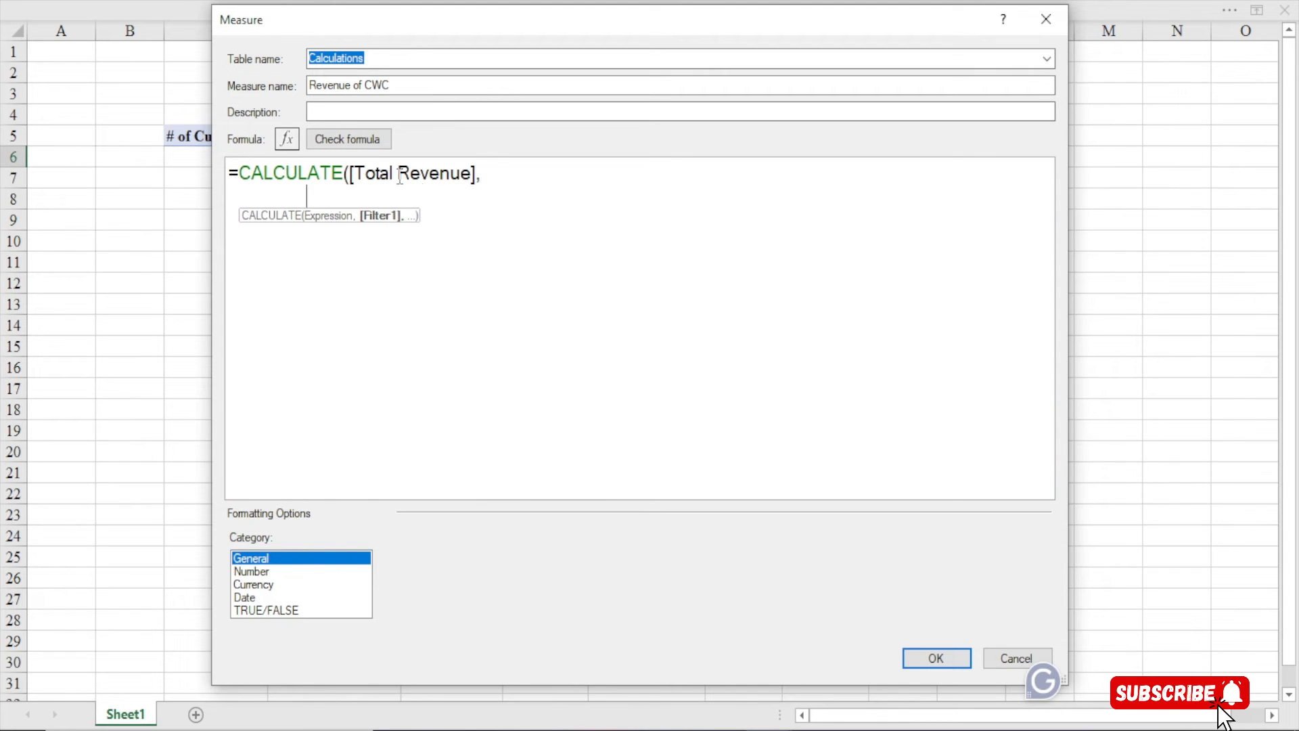
left_click(496, 173)
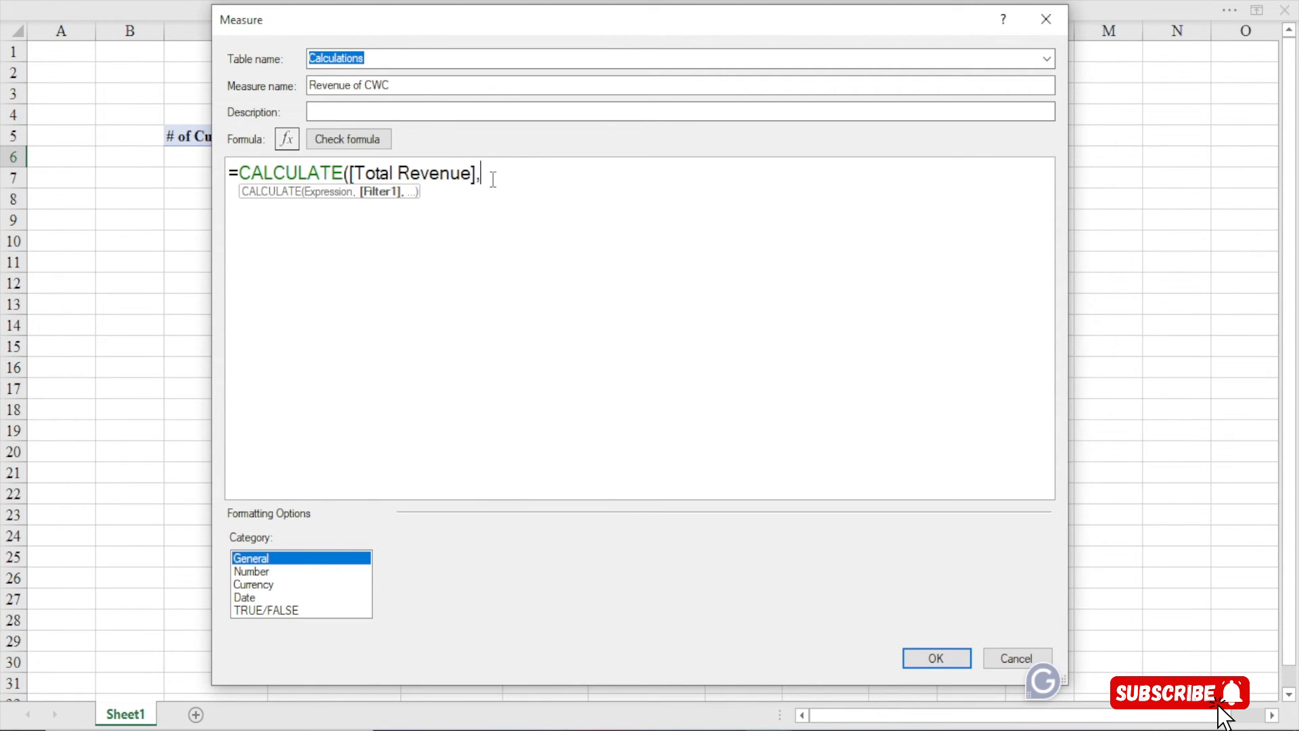
key("shift+Return")
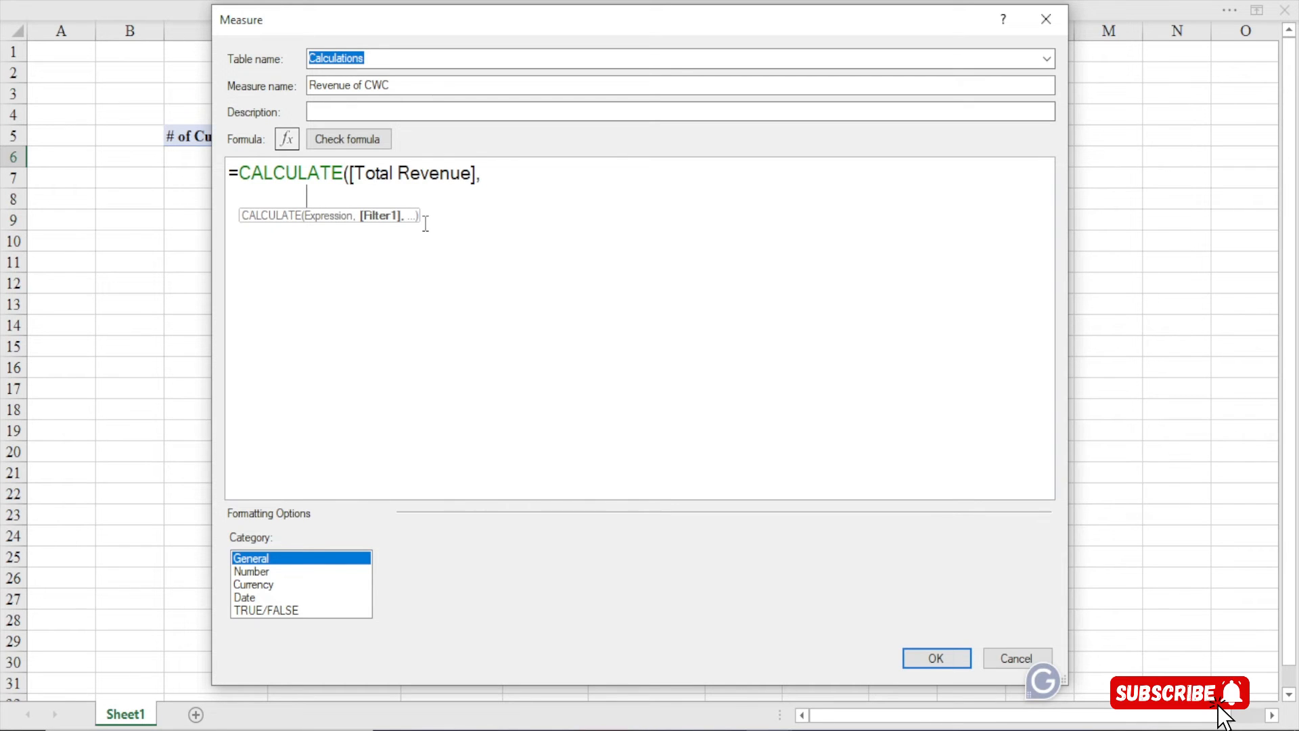
Add the filter Customer[# of Children]>0 and close the CALCULATE parenthesis
type("customer")
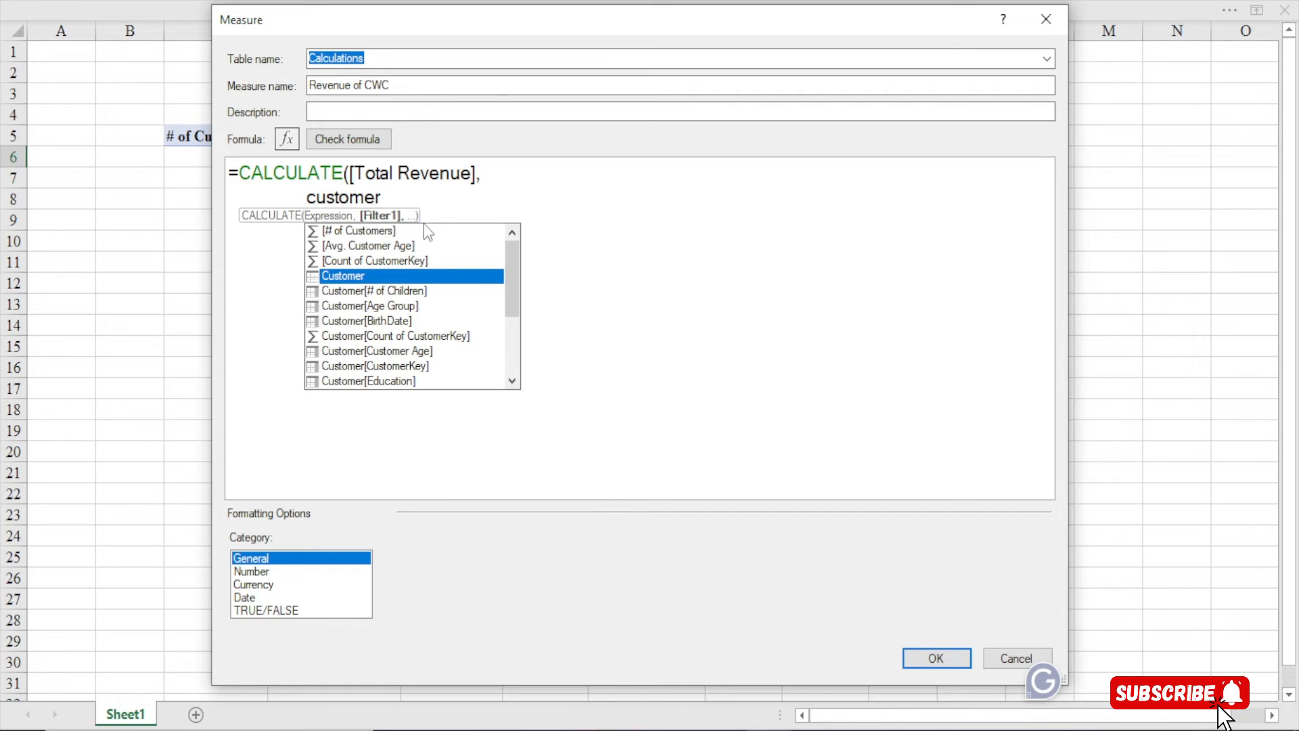
key("Down")
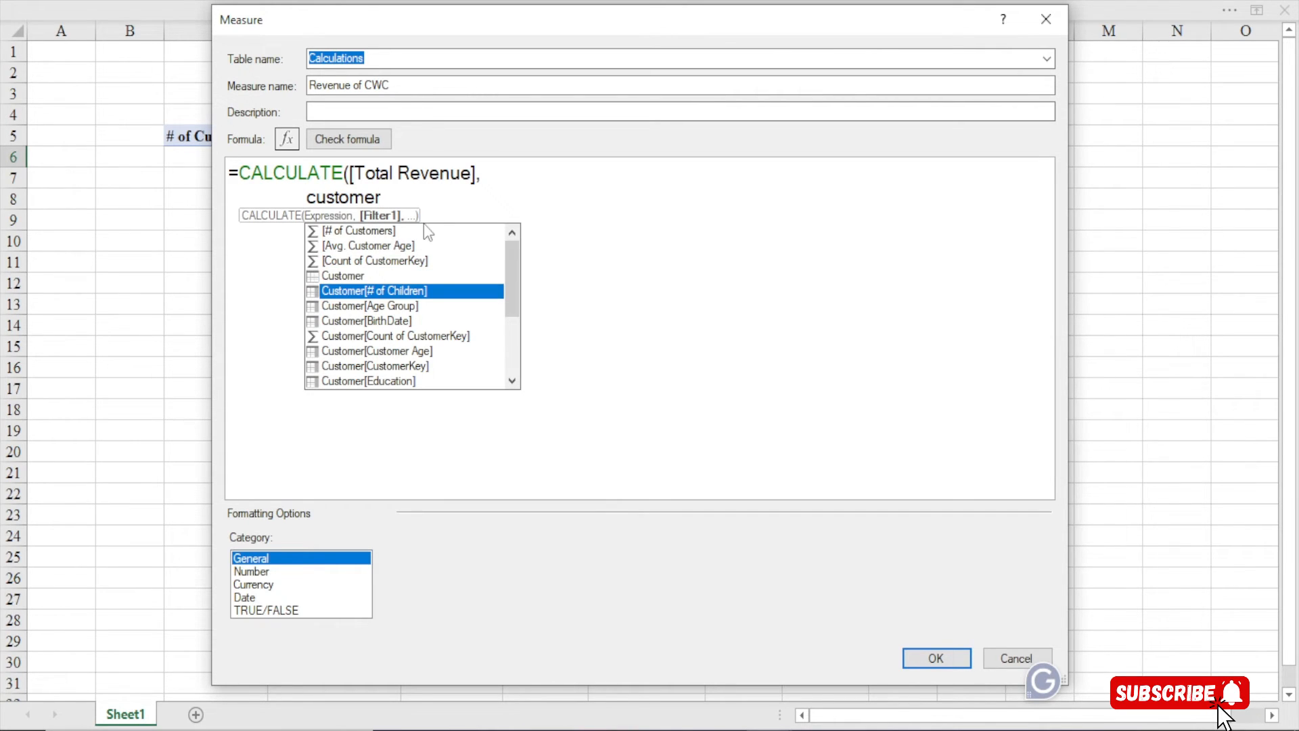
key("Tab")
type(">0")
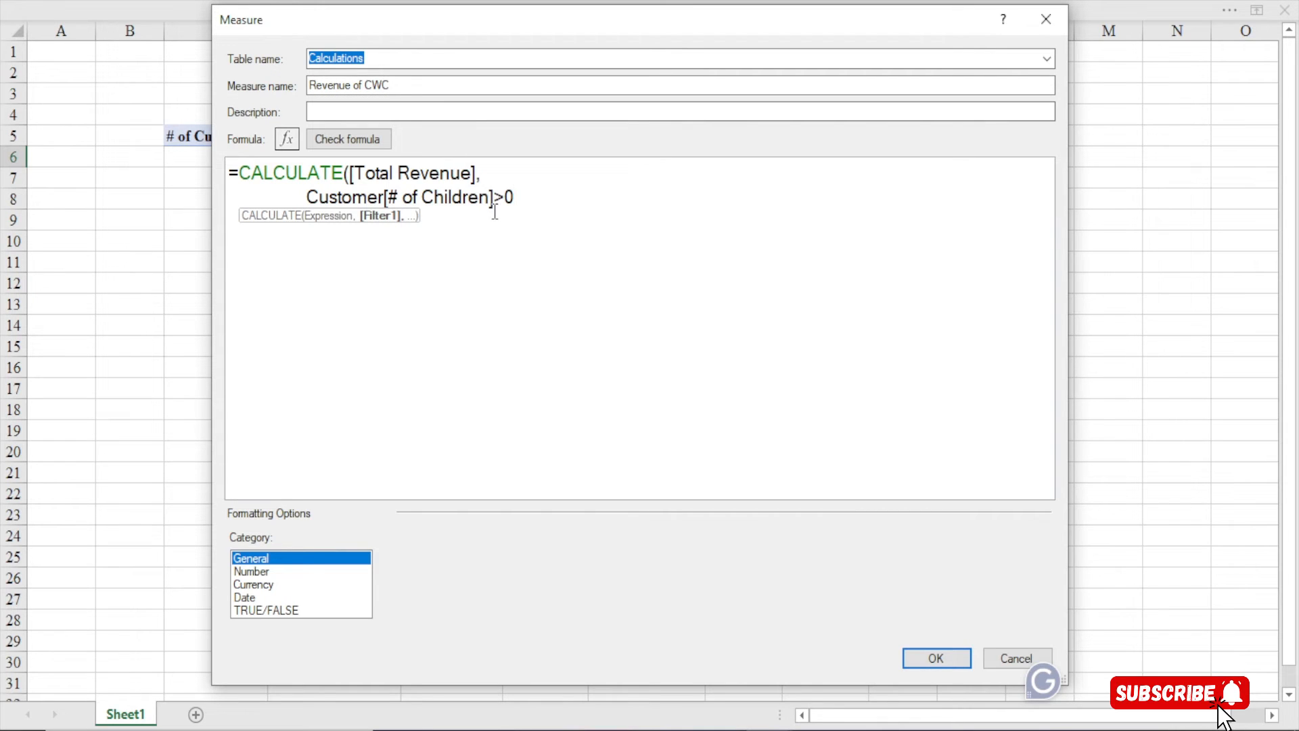
type(")")
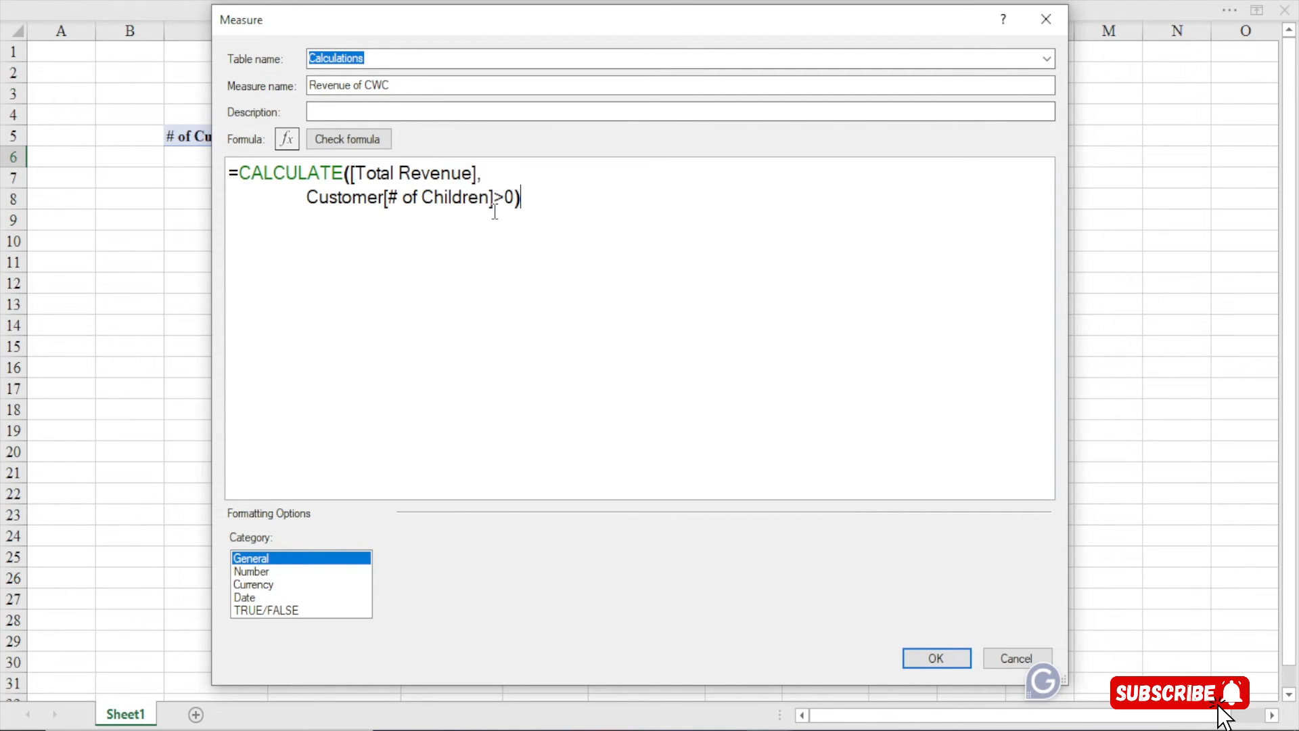
key("Return")
Check the formula, format Revenue of CWC as Currency with 0 decimal places, and save
left_click(362, 140)
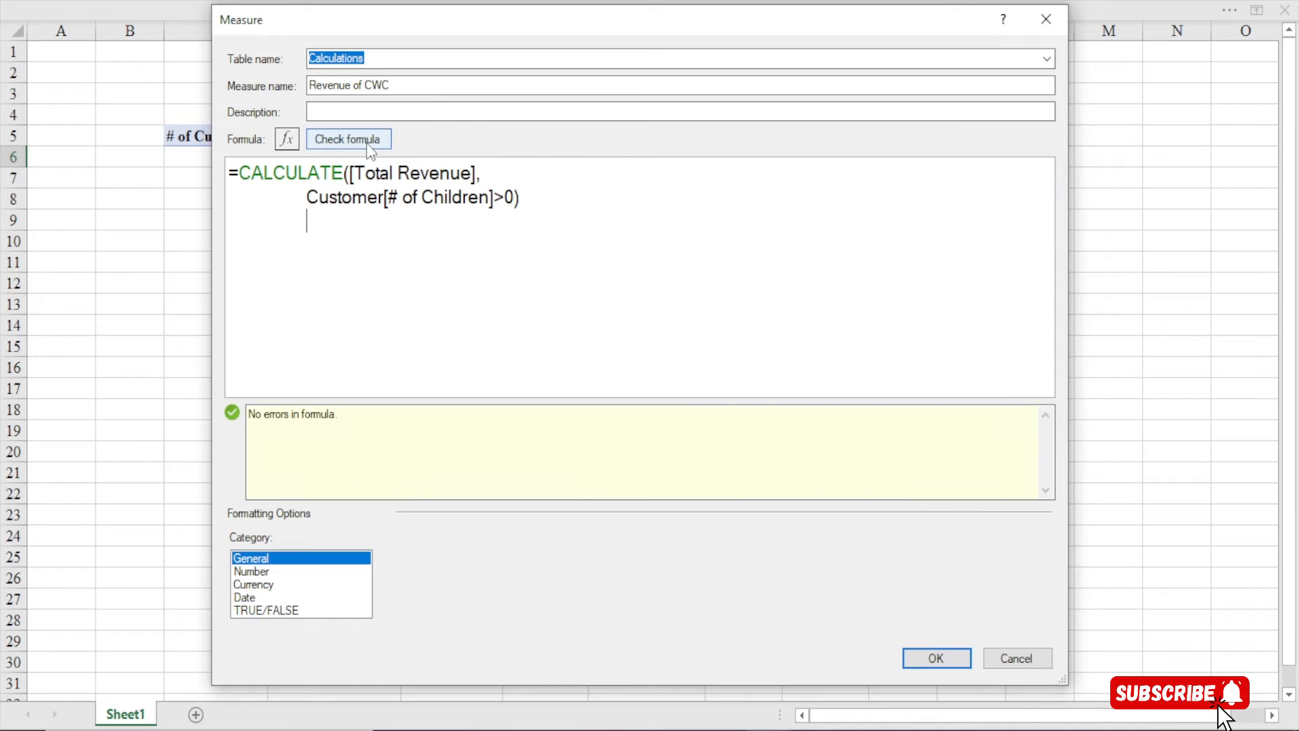
left_click(265, 586)
left_click(546, 590)
left_click(546, 590)
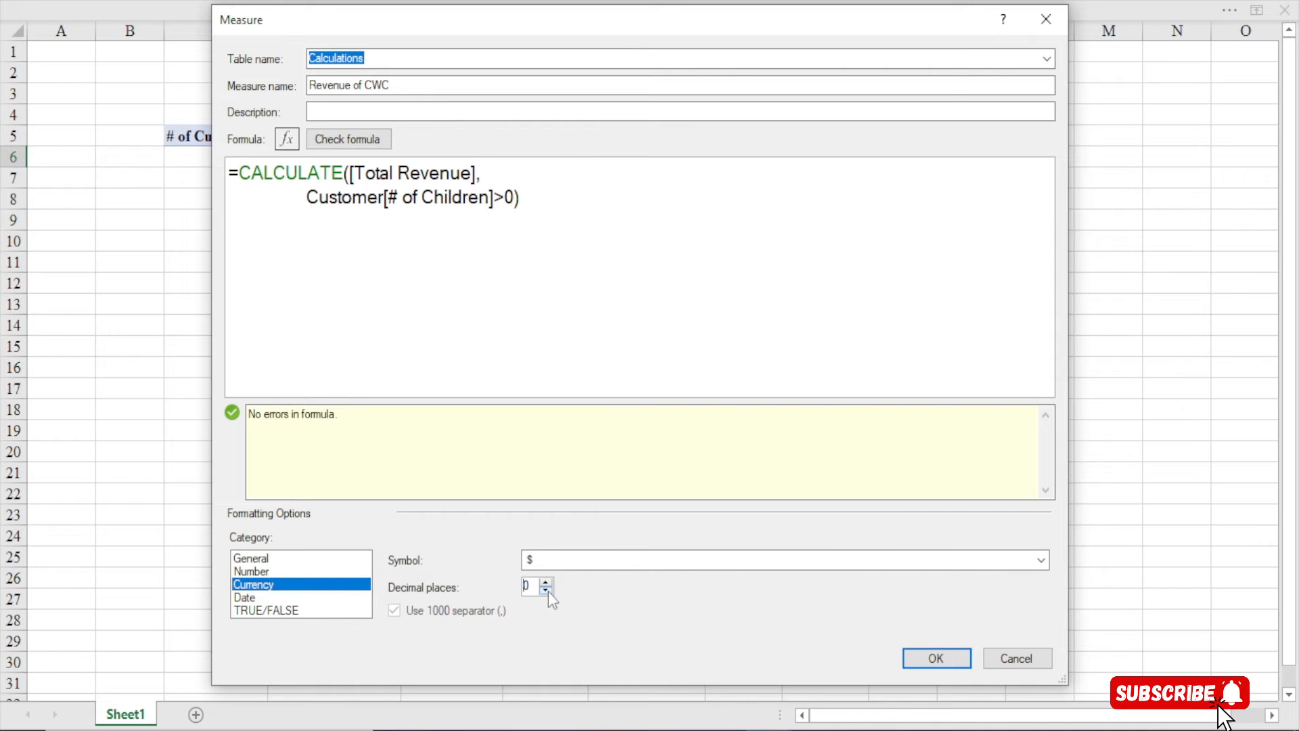
left_click(916, 664)
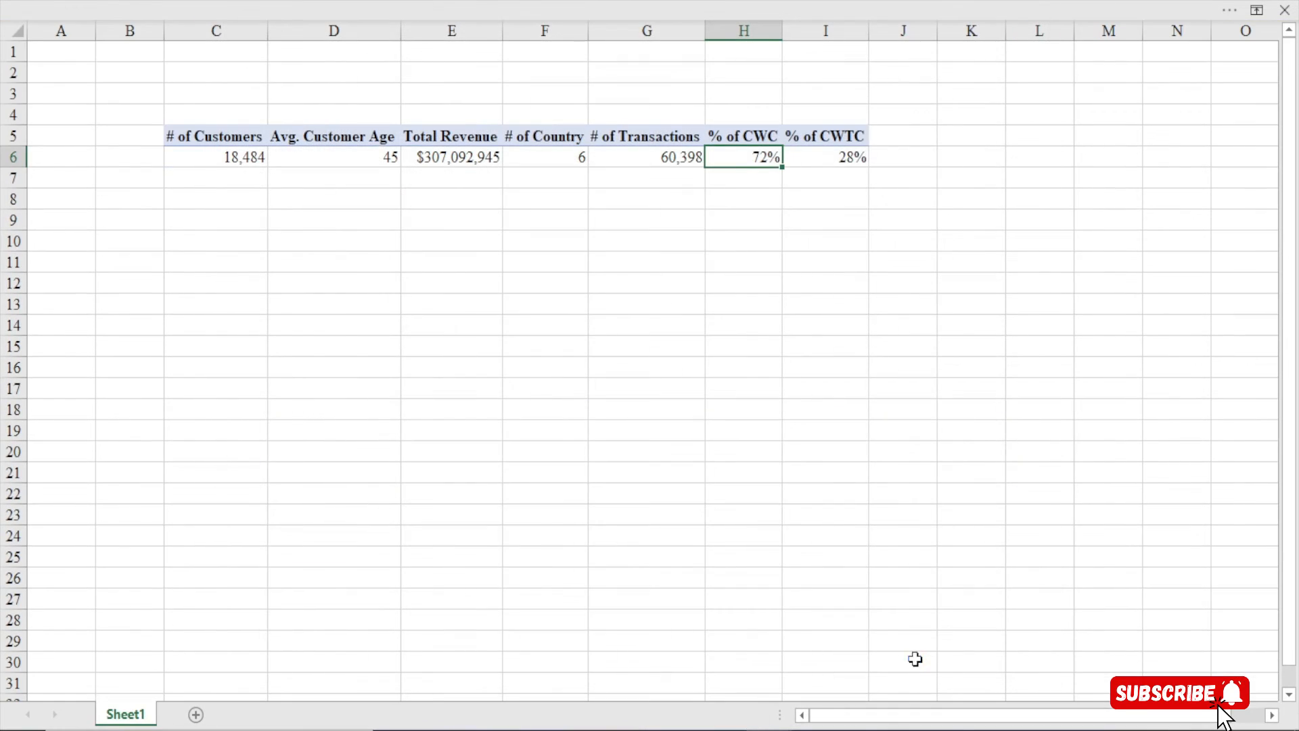
Select the $216,974,805 Revenue of CWC result in J6 and open Power Pivot's Measures menu
left_click(946, 156)
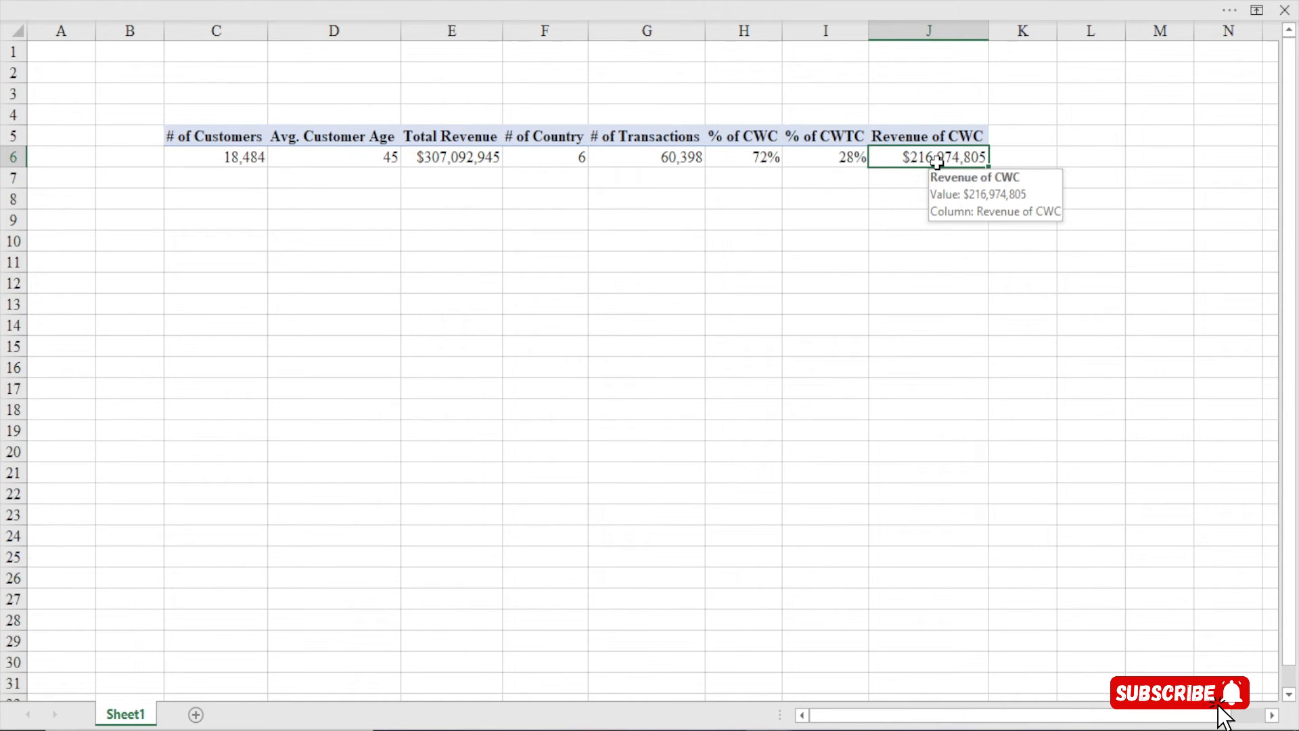
left_click(681, 2)
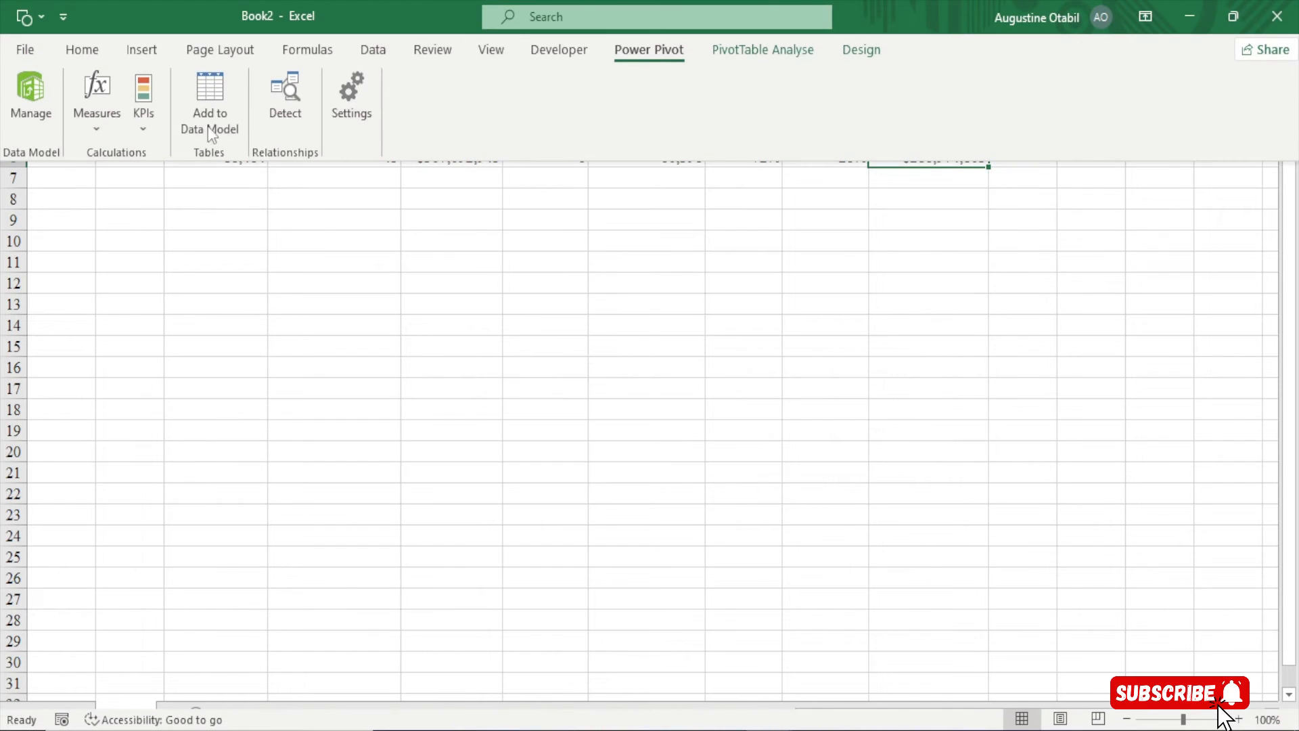
left_click(117, 132)
Open Revenue of CWC from Manage Measures for editing and enlarge the editor
left_click(145, 180)
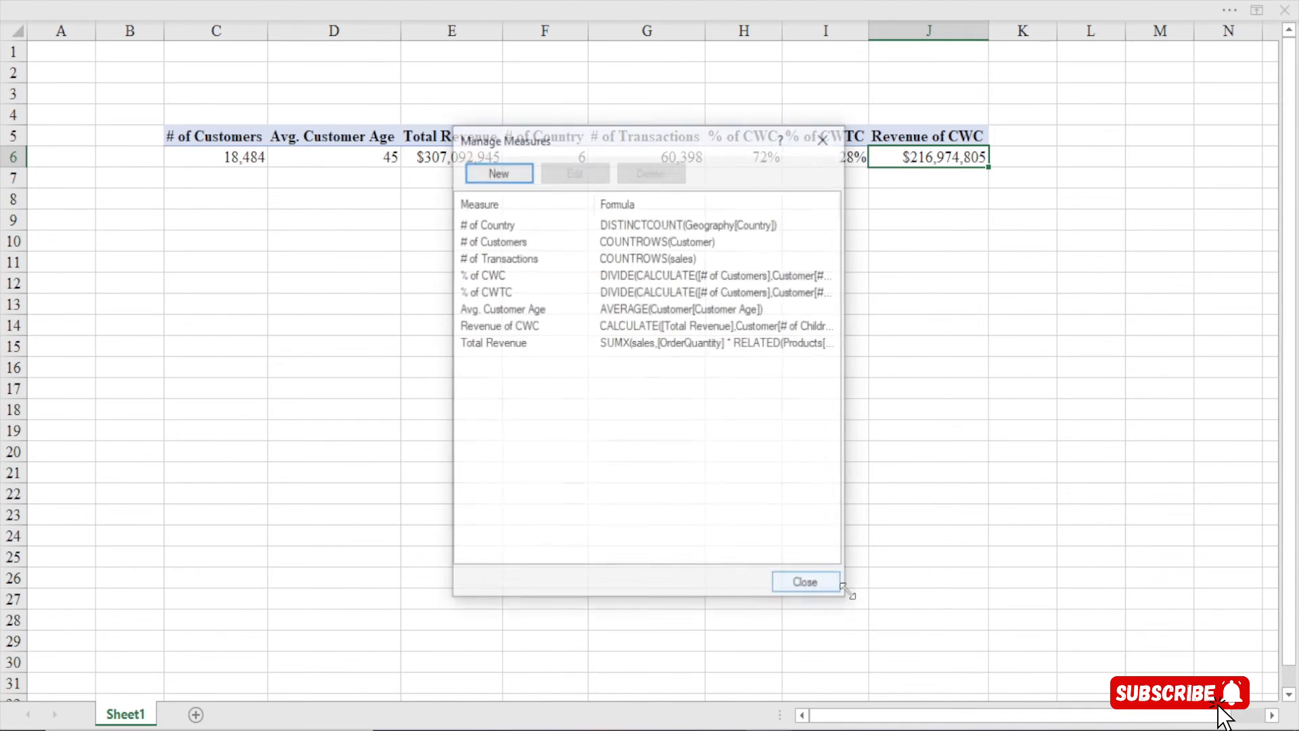
left_click(494, 326)
left_click(574, 172)
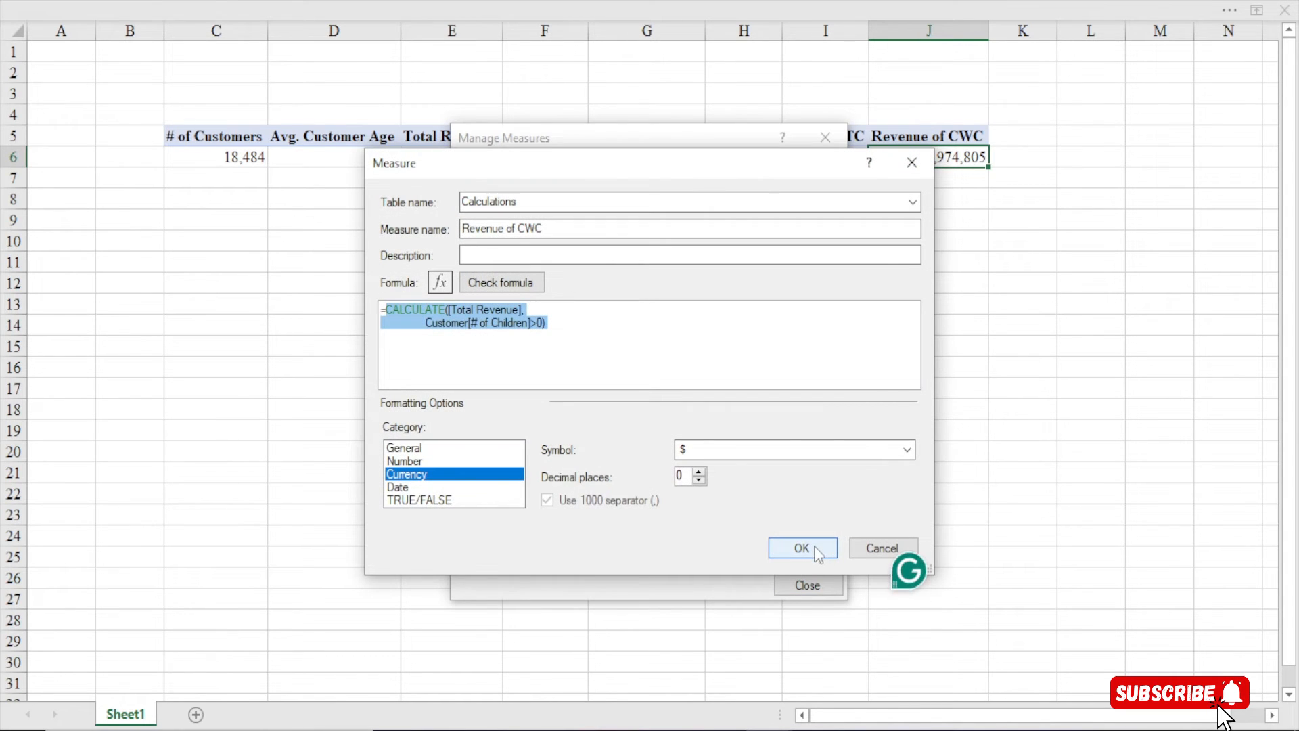
left_click(571, 345)
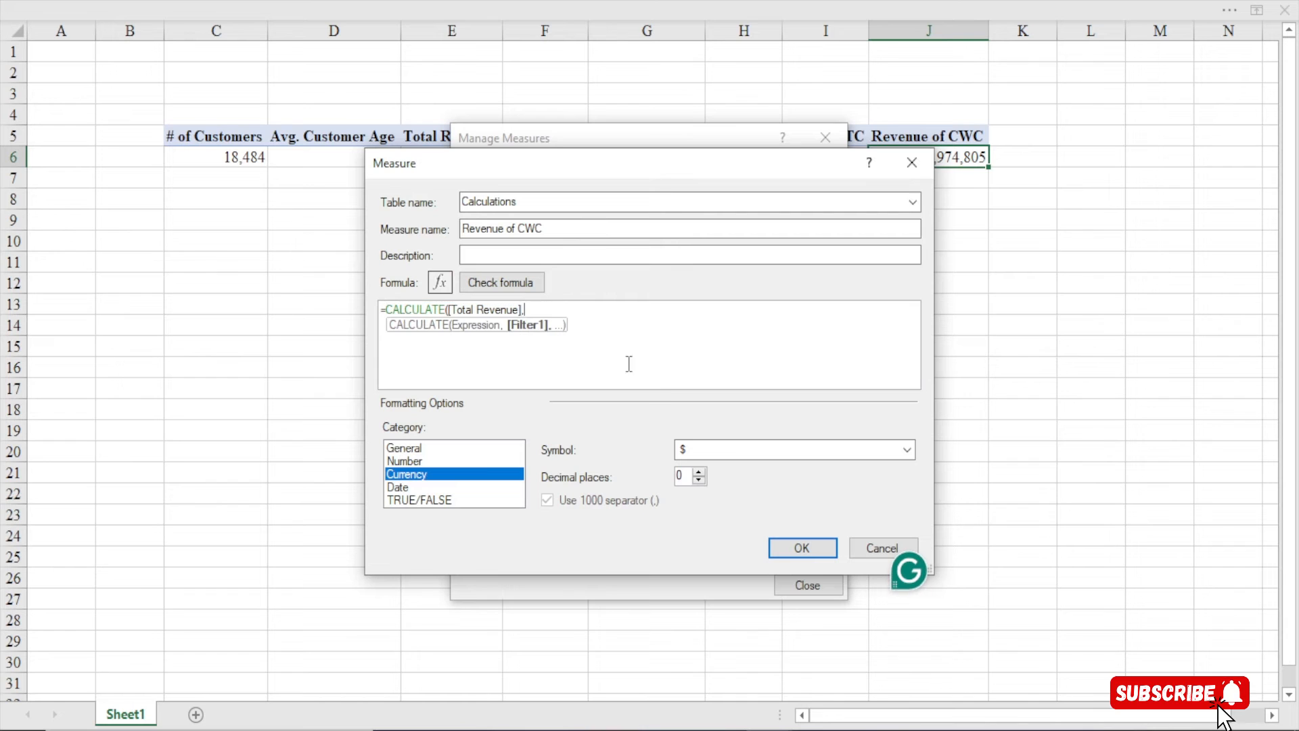
left_click_drag(541, 163, 448, 32)
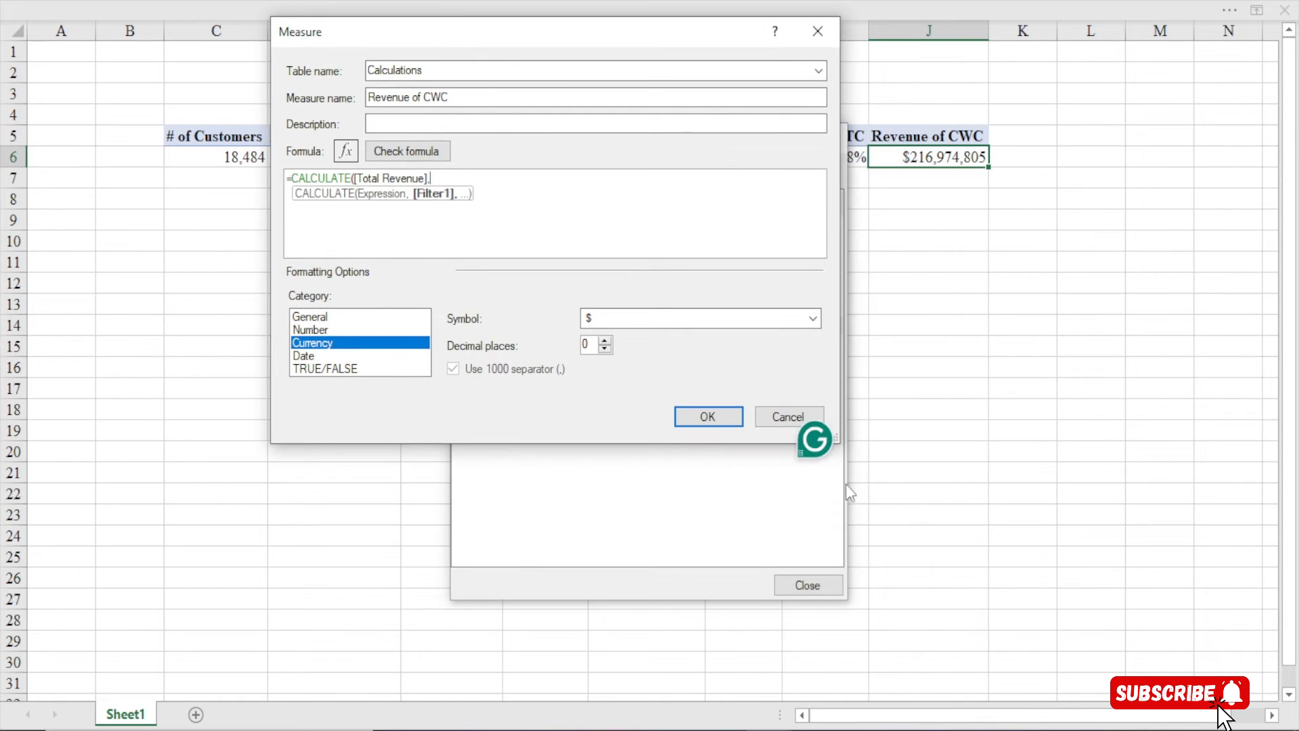
left_click_drag(841, 443, 989, 640)
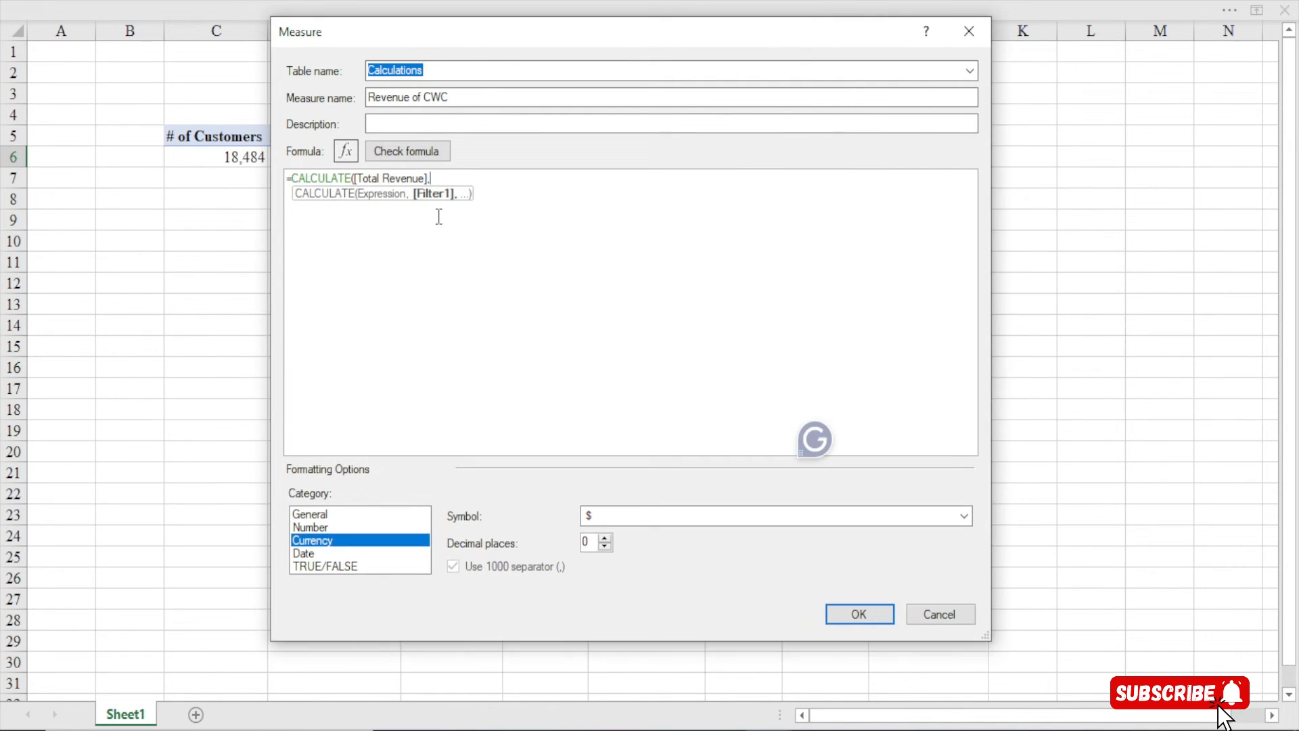
Rewrite the filter as FILTER(Customer, Customer[# of Children]>0) inside CALCULATE
scroll(441, 214, "up", 5)
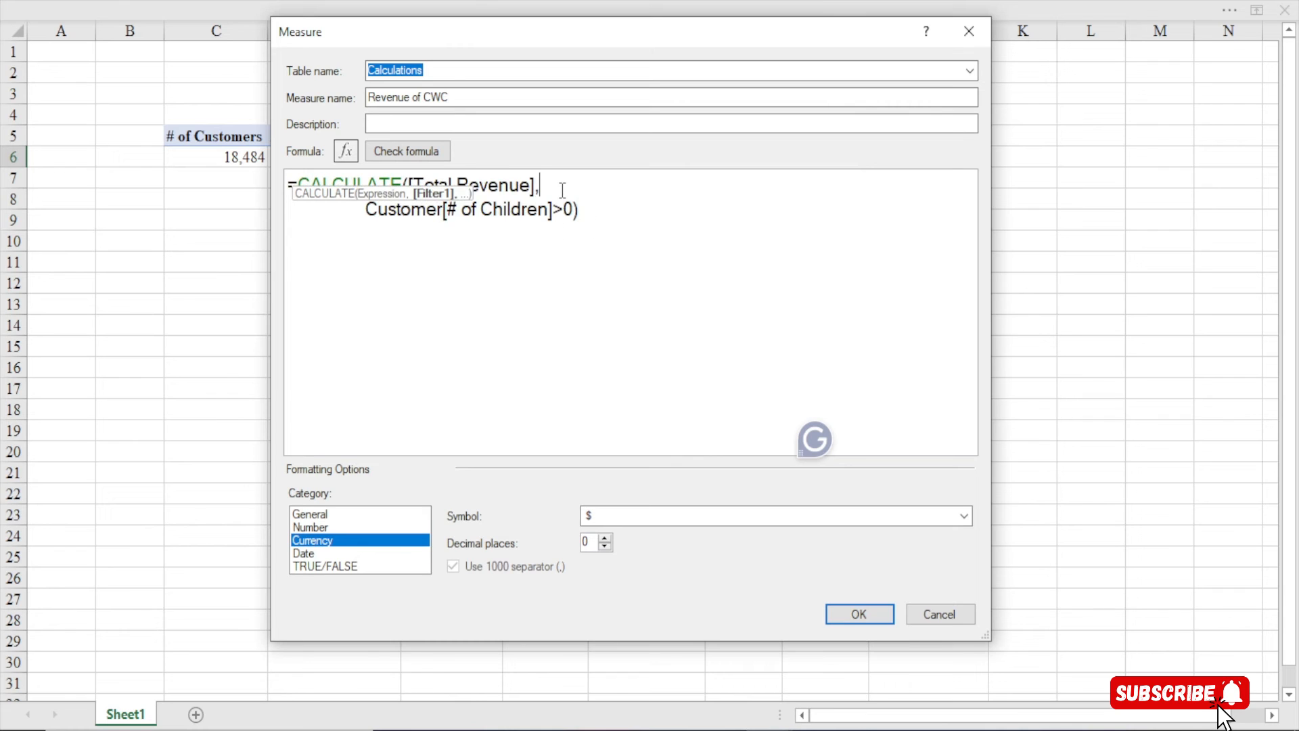
key("Return")
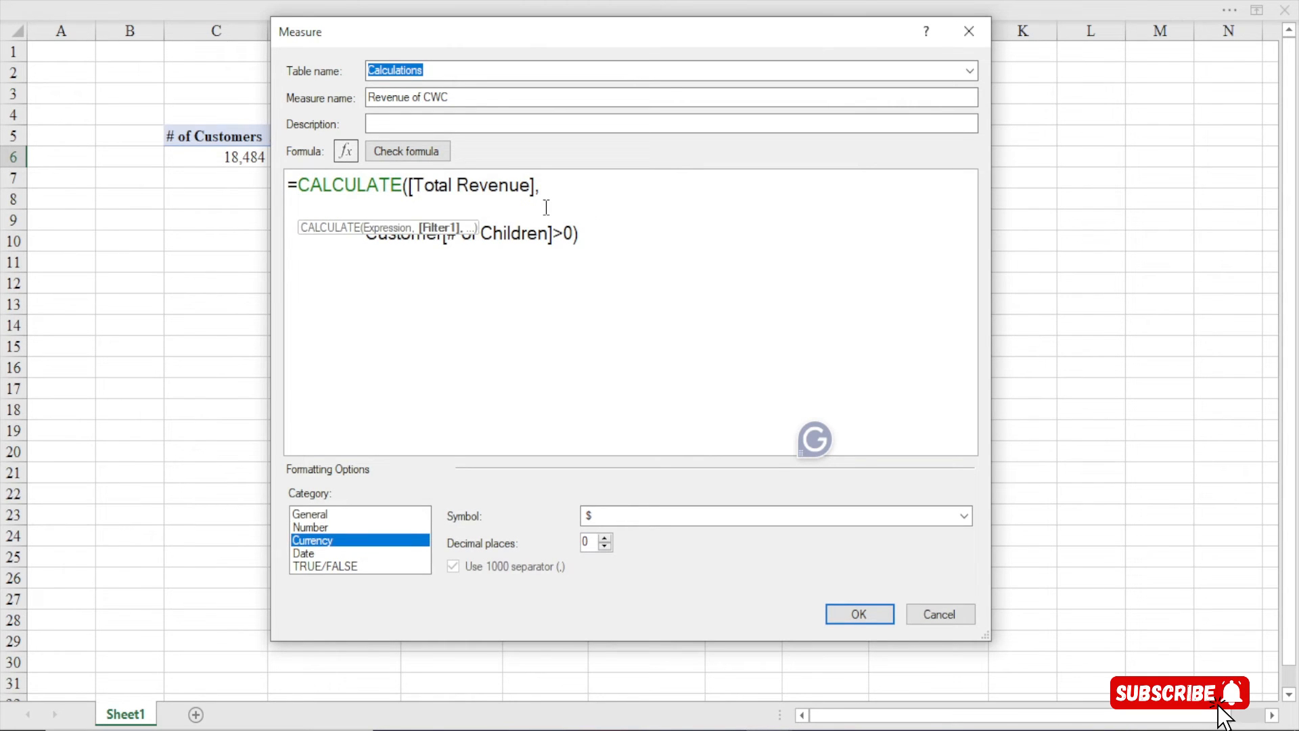
type("fi")
key("Tab")
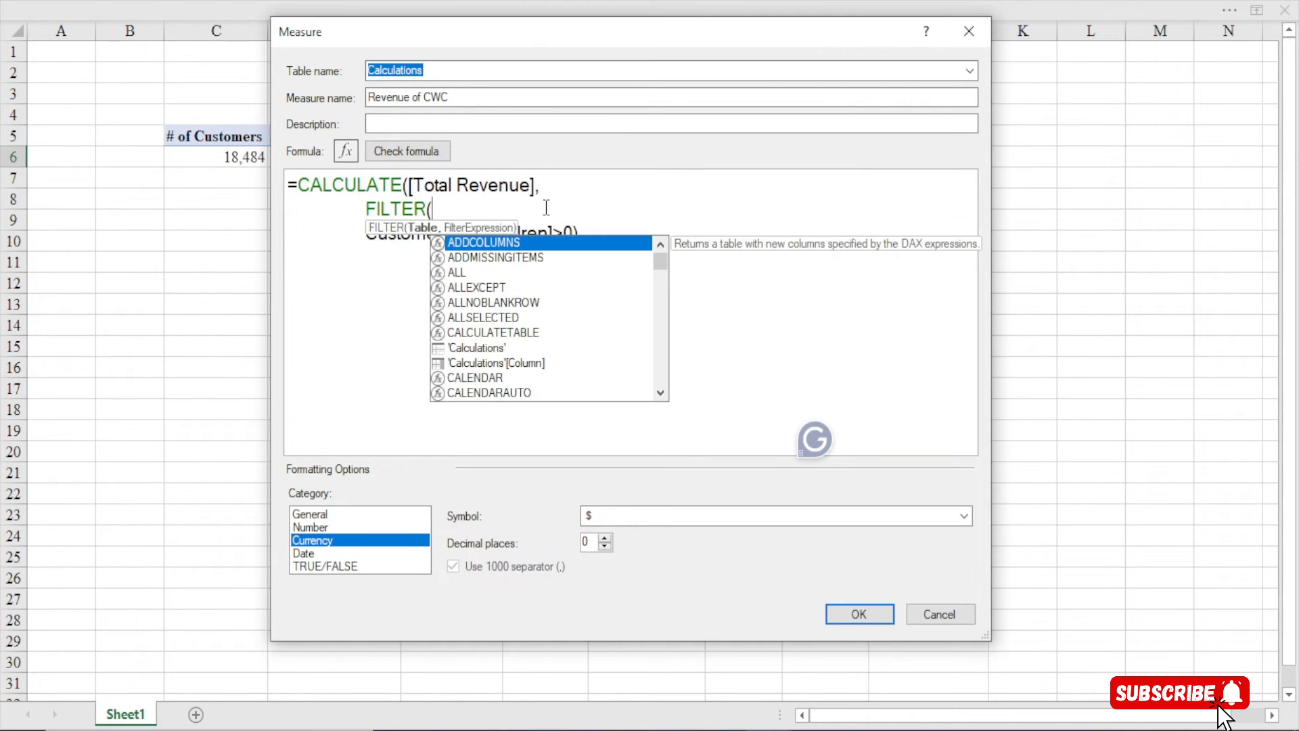
type("cus")
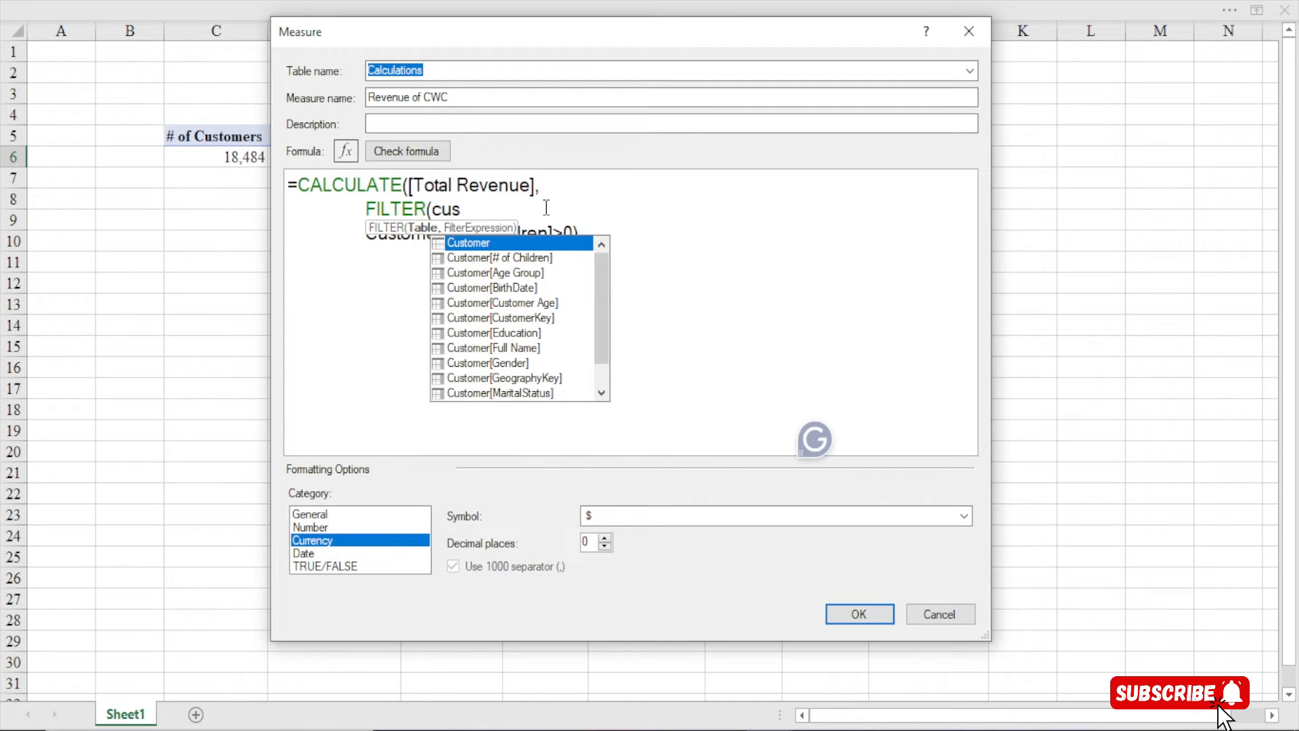
key("Tab")
type(",")
left_click(593, 226)
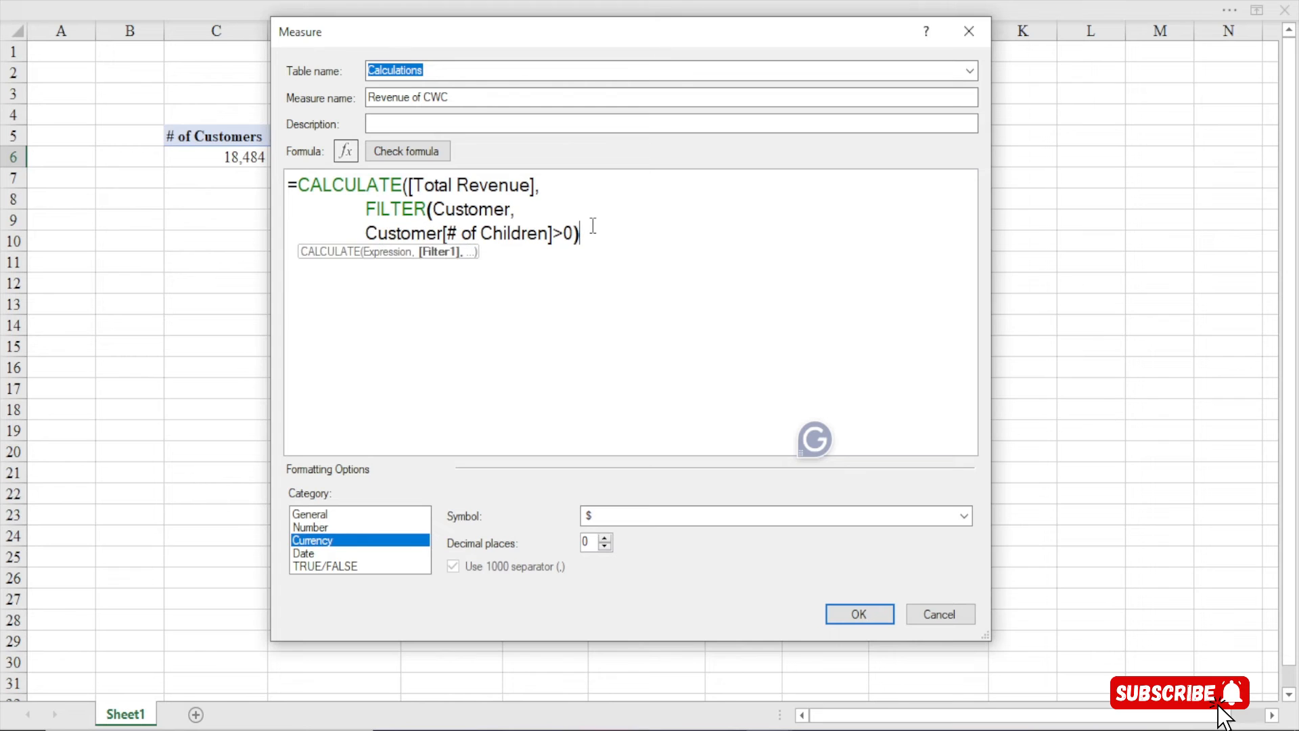
type(")")
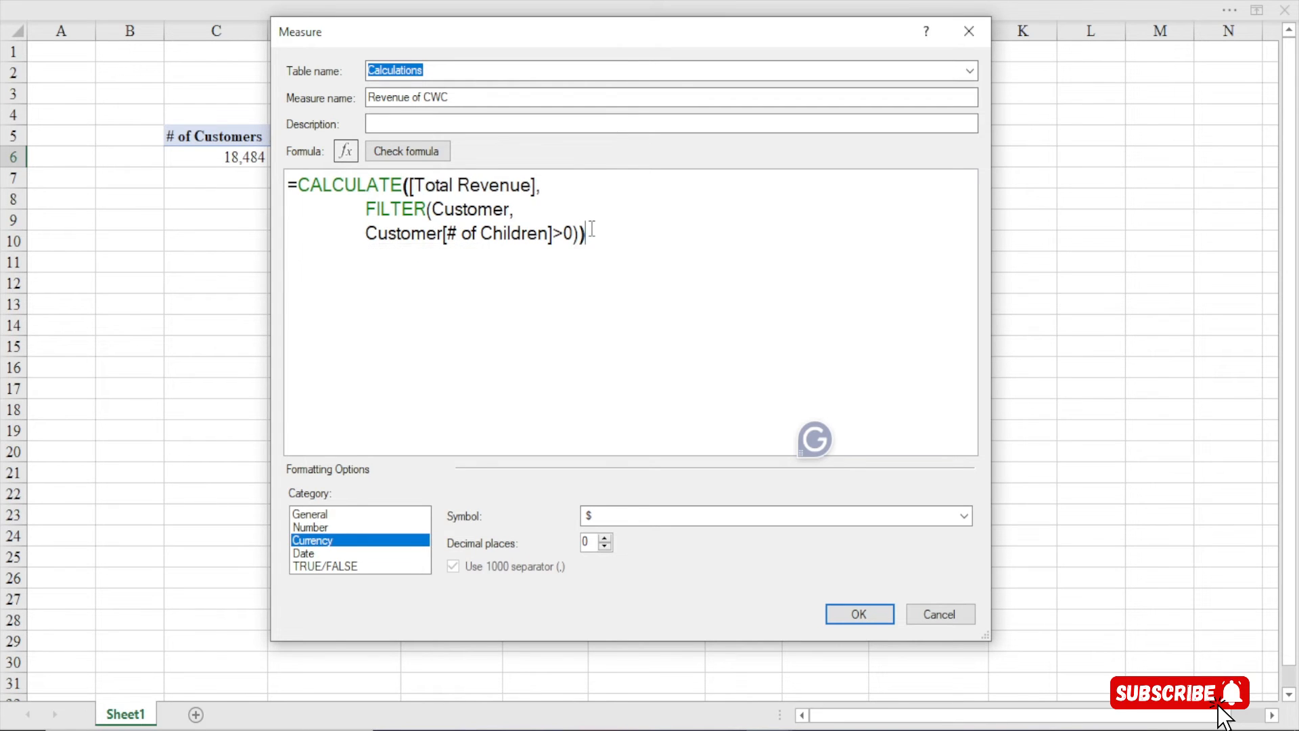
Check the revised formula, save the measure, and close Manage Measures
left_click(431, 152)
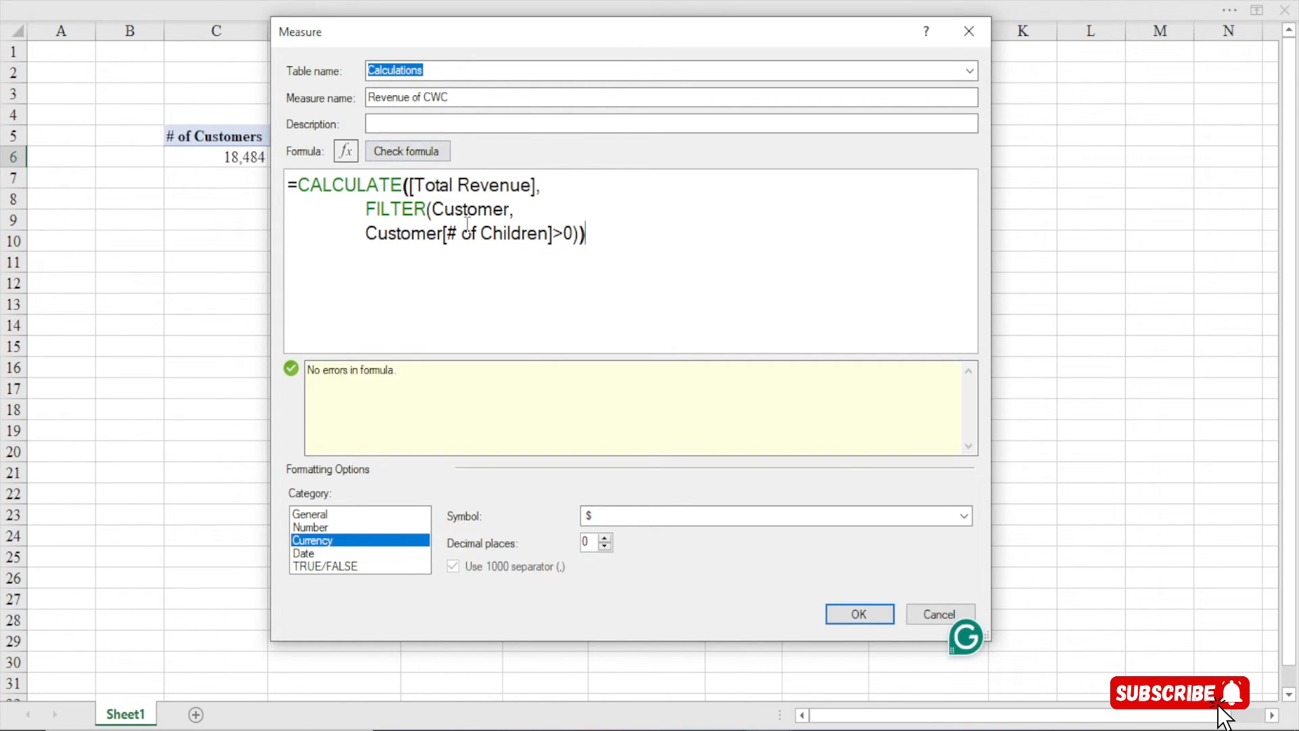
left_click(859, 615)
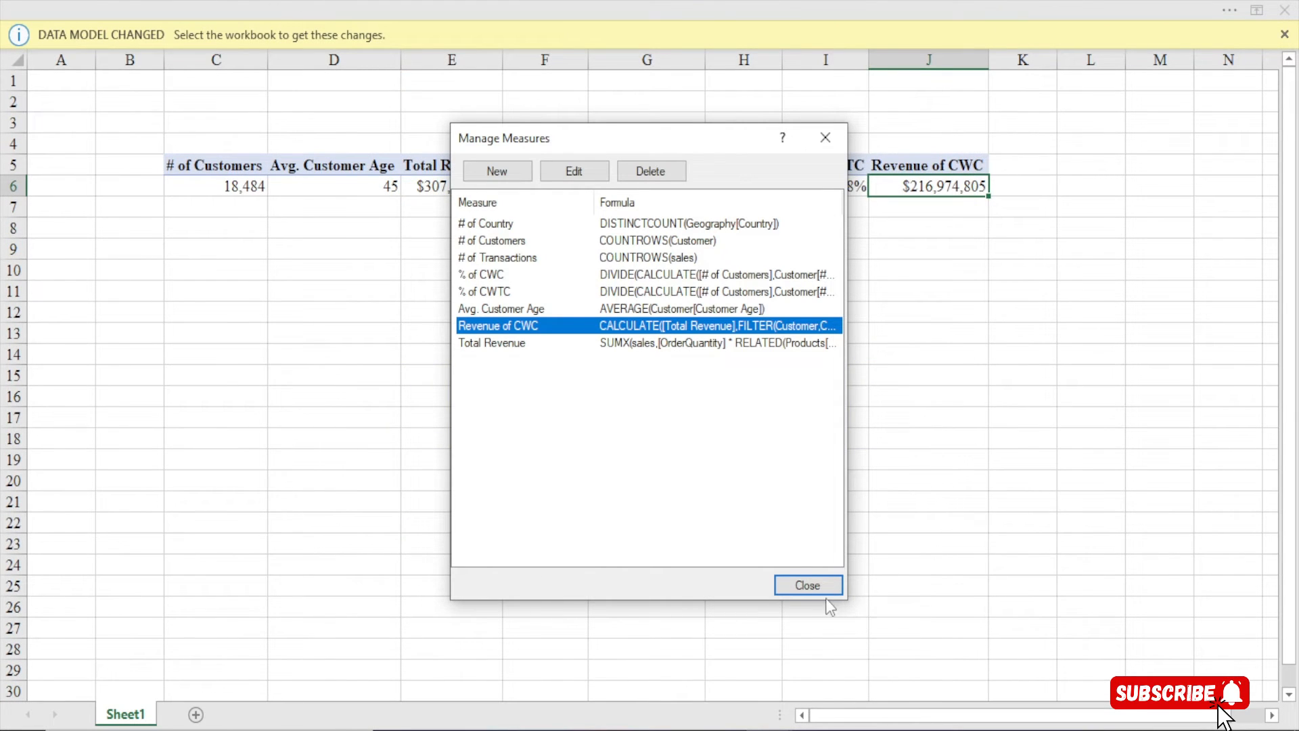
left_click(818, 586)
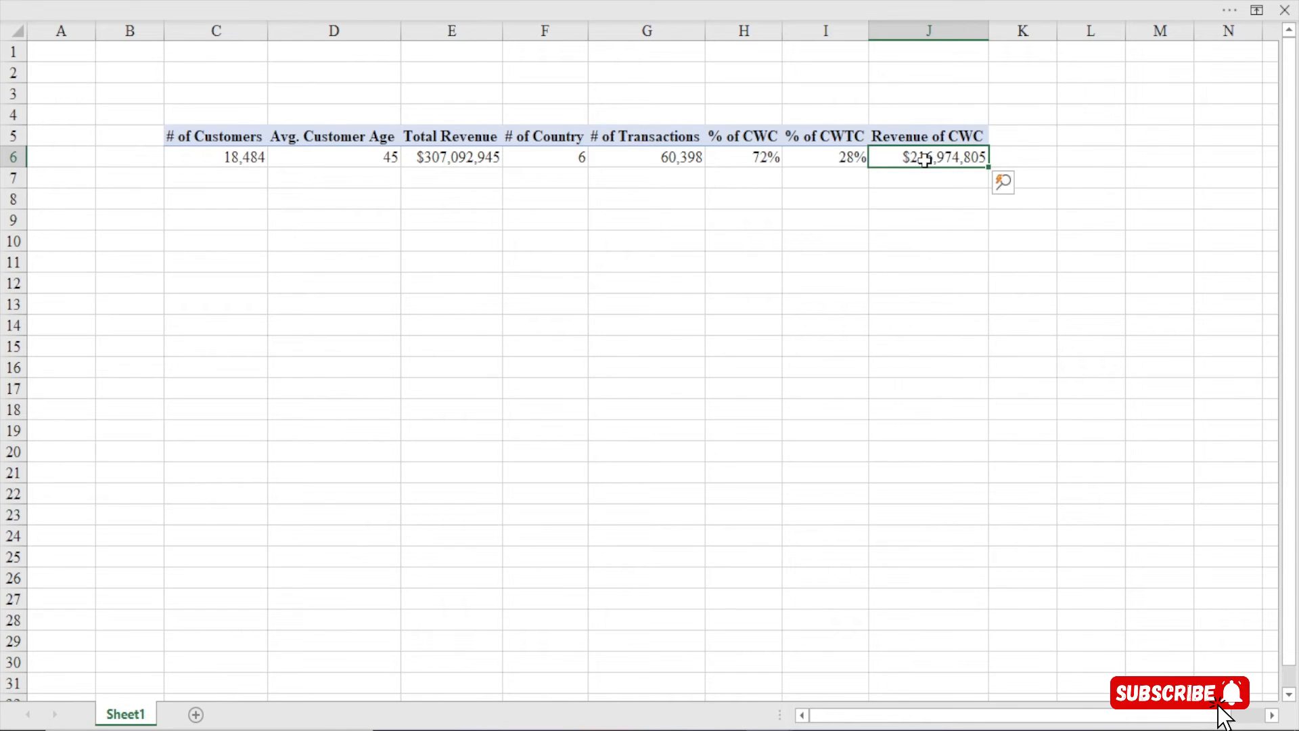
Bring back the Power Pivot commands above the sheet
mouse_move(924, 160)
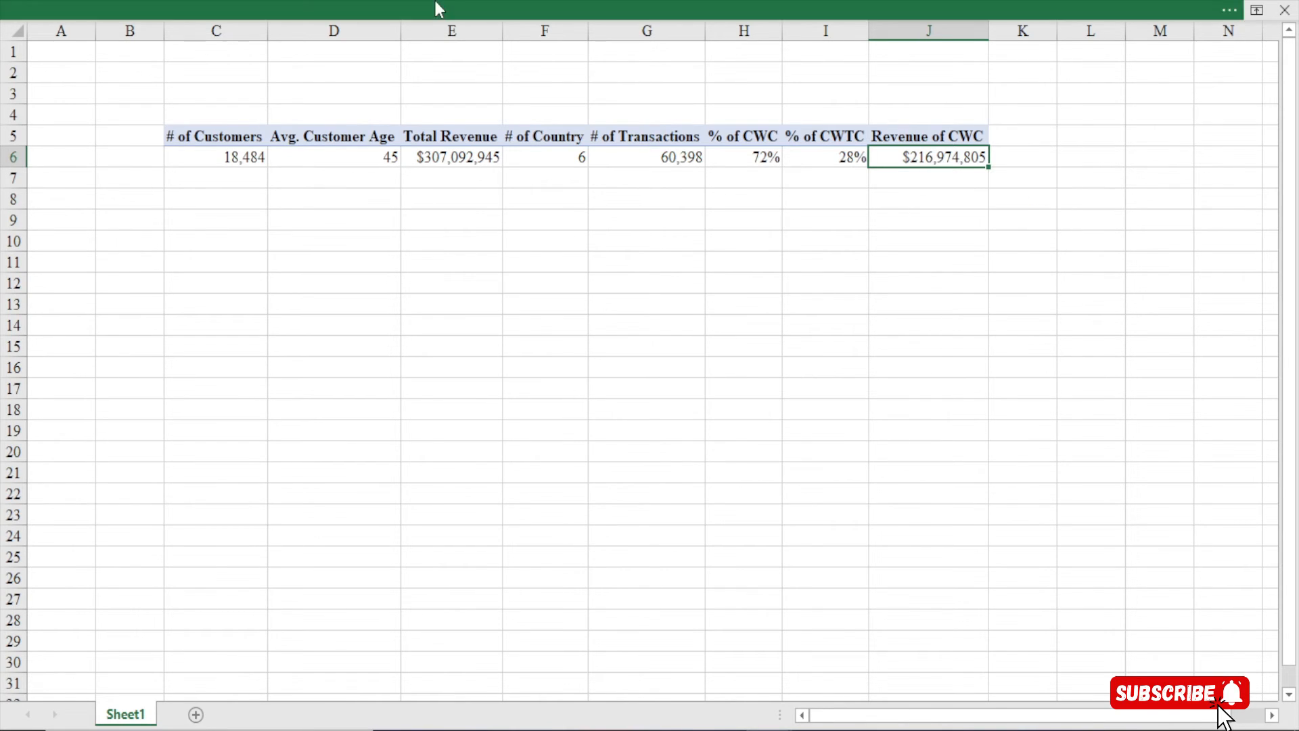
left_click(436, 1)
Create a new measure named 'Revenue of CWTC' in an enlarged Measure dialog
left_click(85, 129)
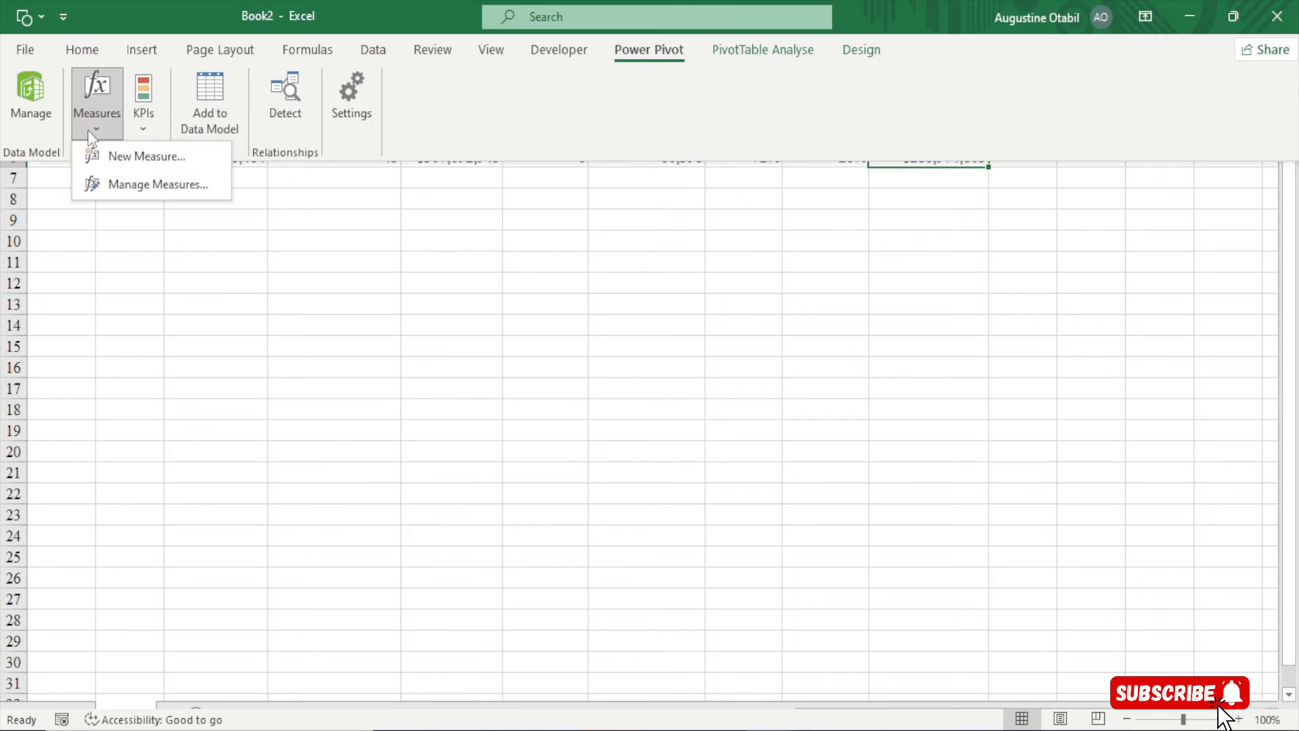
left_click(119, 152)
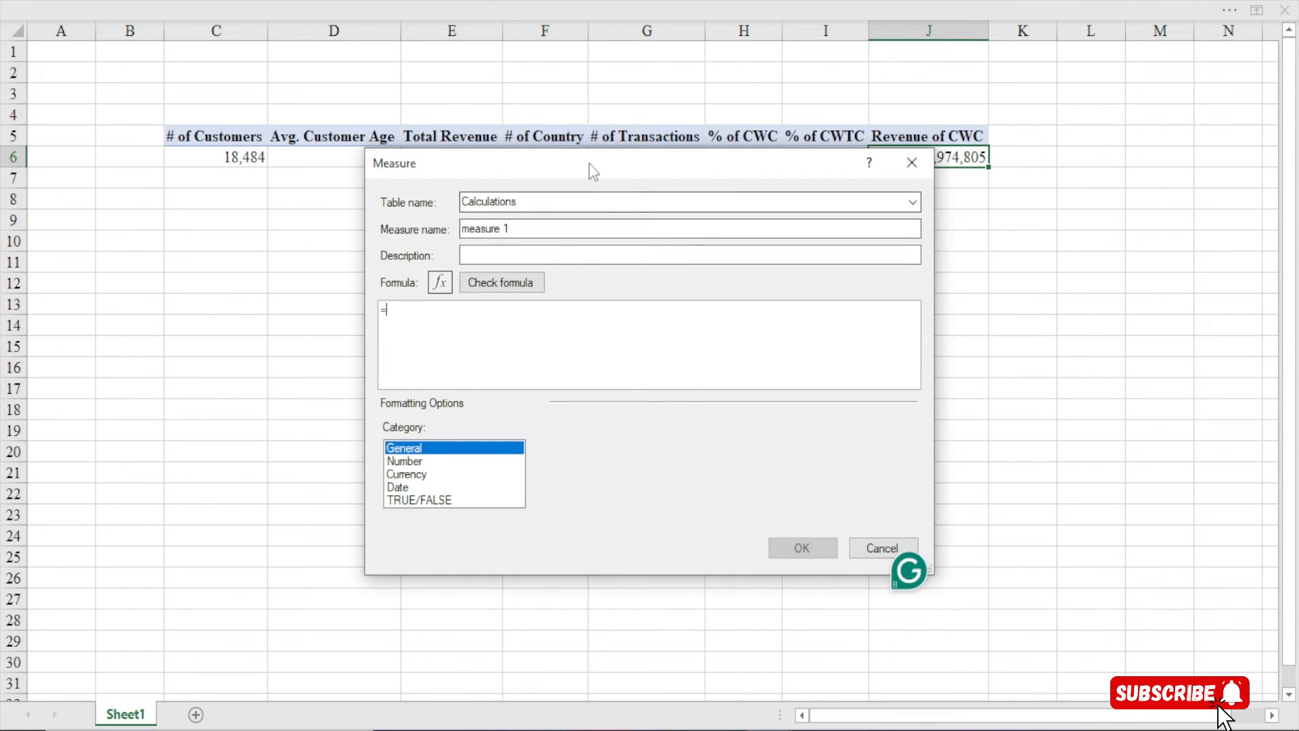
left_click_drag(588, 165, 477, 18)
left_click_drag(822, 428, 1041, 663)
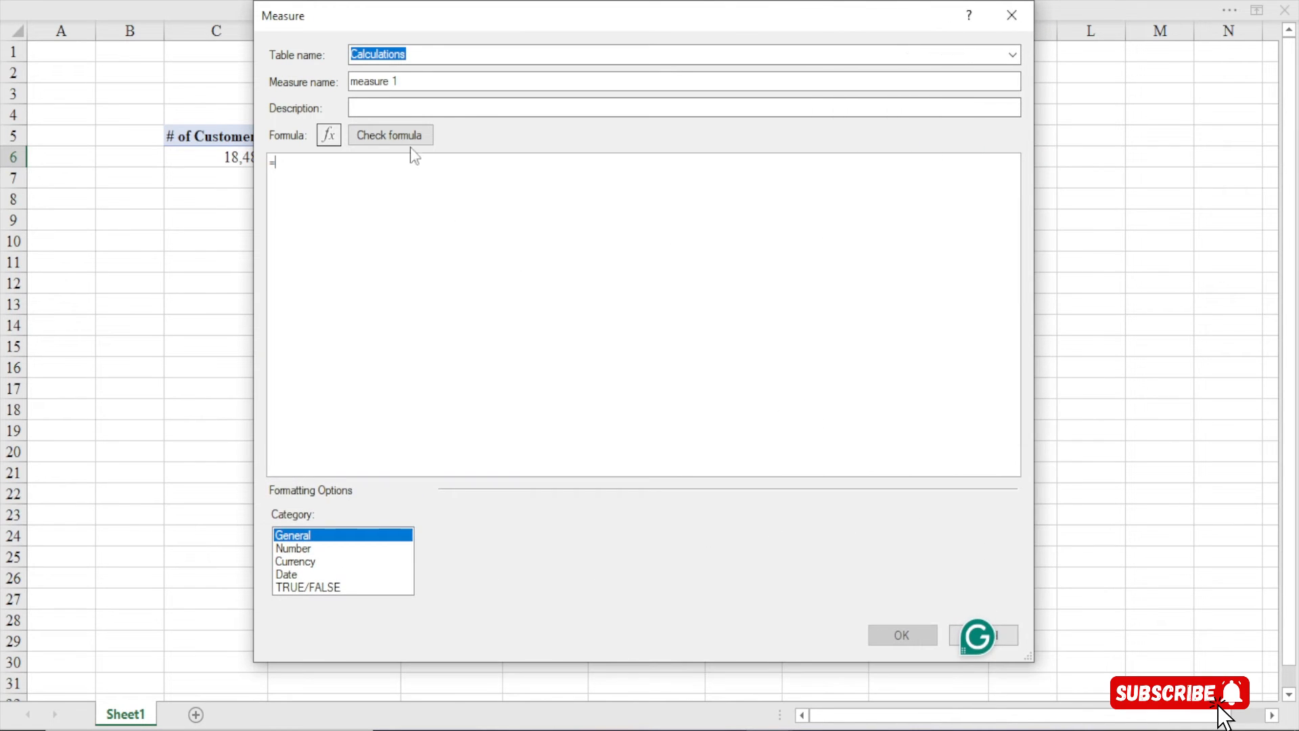
left_click_drag(414, 81, 96, 79)
type("R")
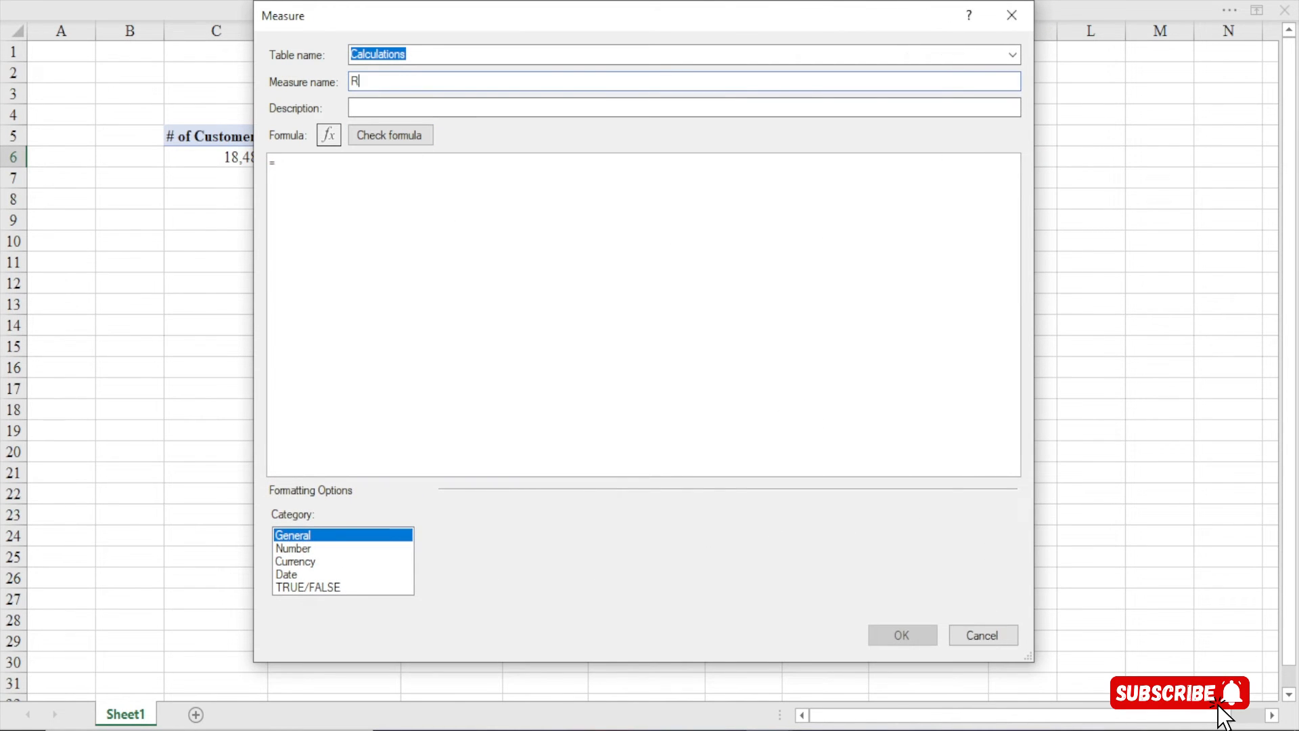
type("enevenue of")
key("BackSpace")
key("BackSpace")
key("BackSpace")
type("CWTC")
Begin its formula with =CALCULATE([Total Revenue], removing unwanted autocomplete insertions
left_click(310, 168)
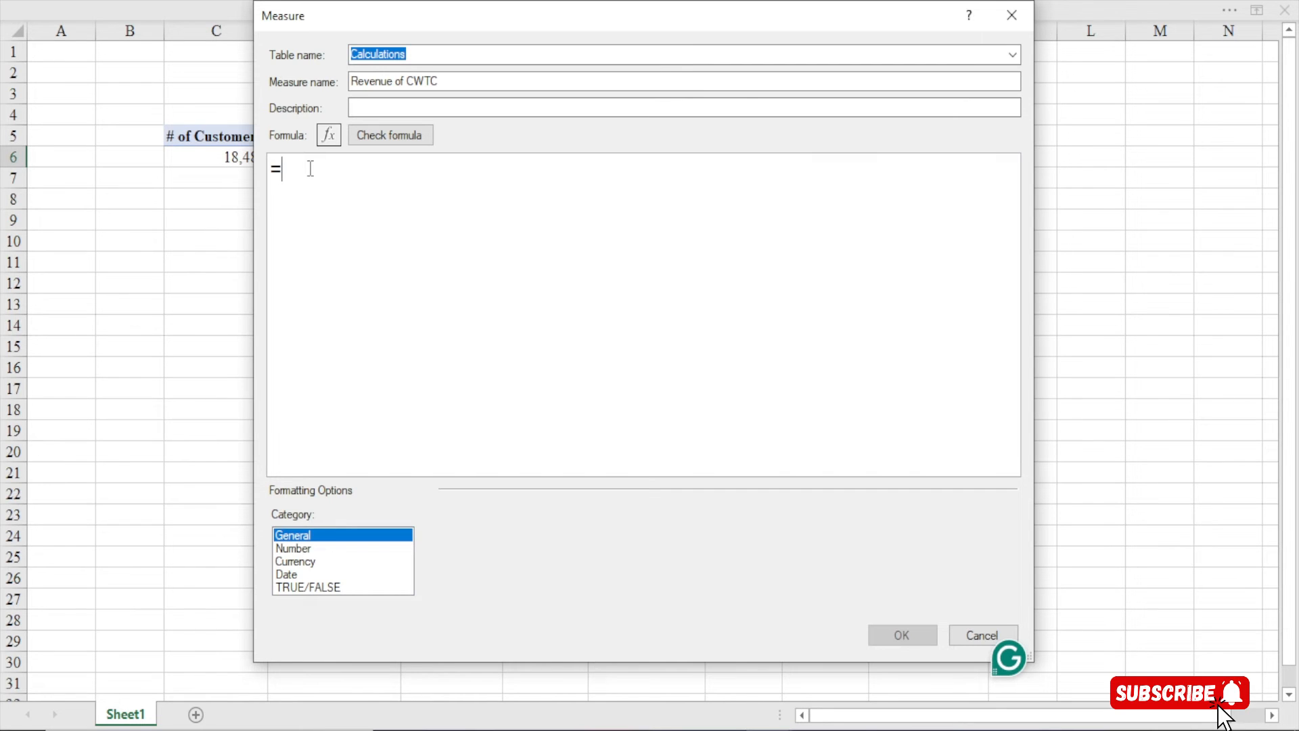
type("cal")
key("Tab")
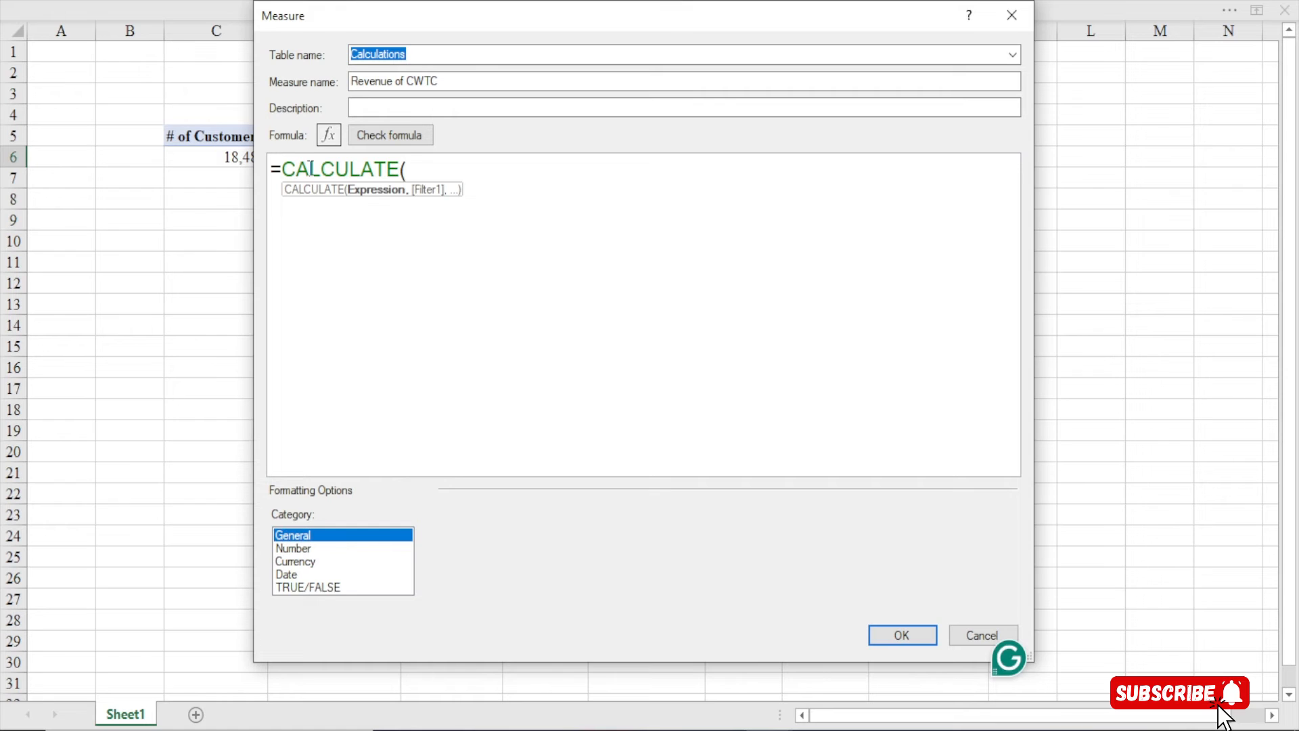
type("[tp")
key("BackSpace")
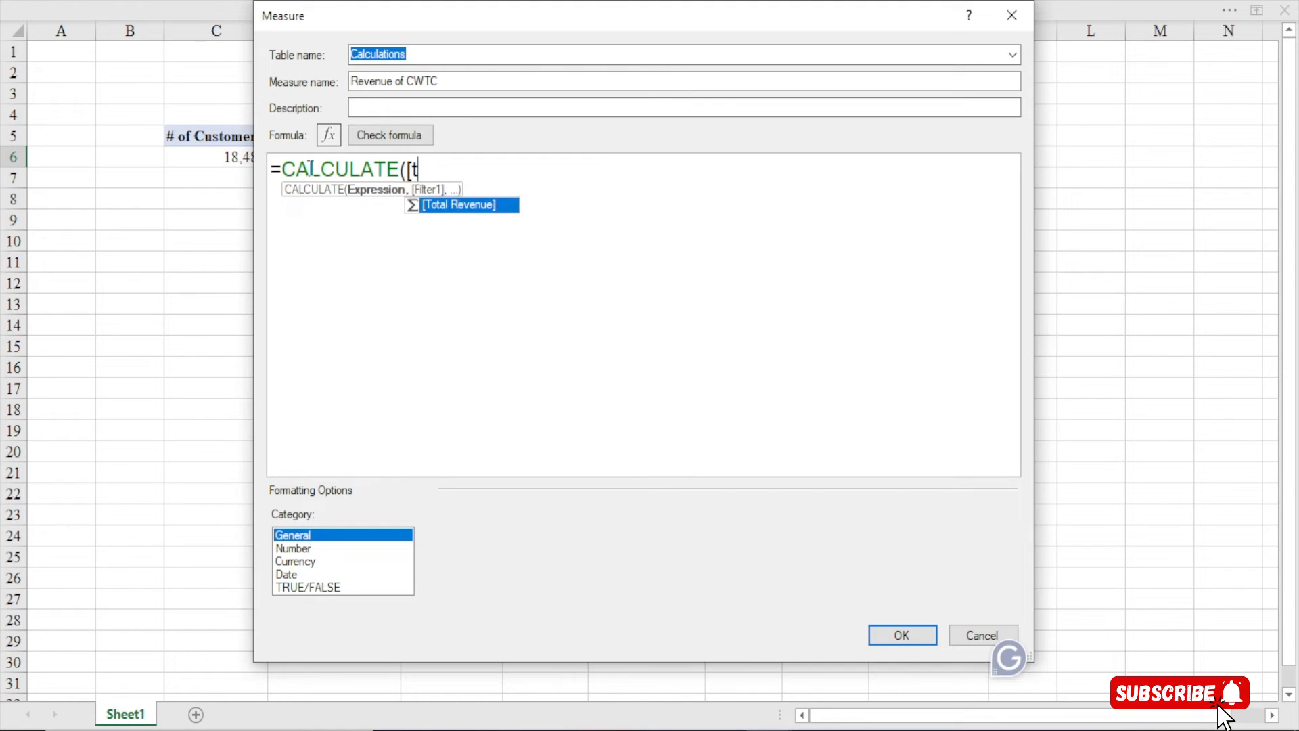
key("Tab")
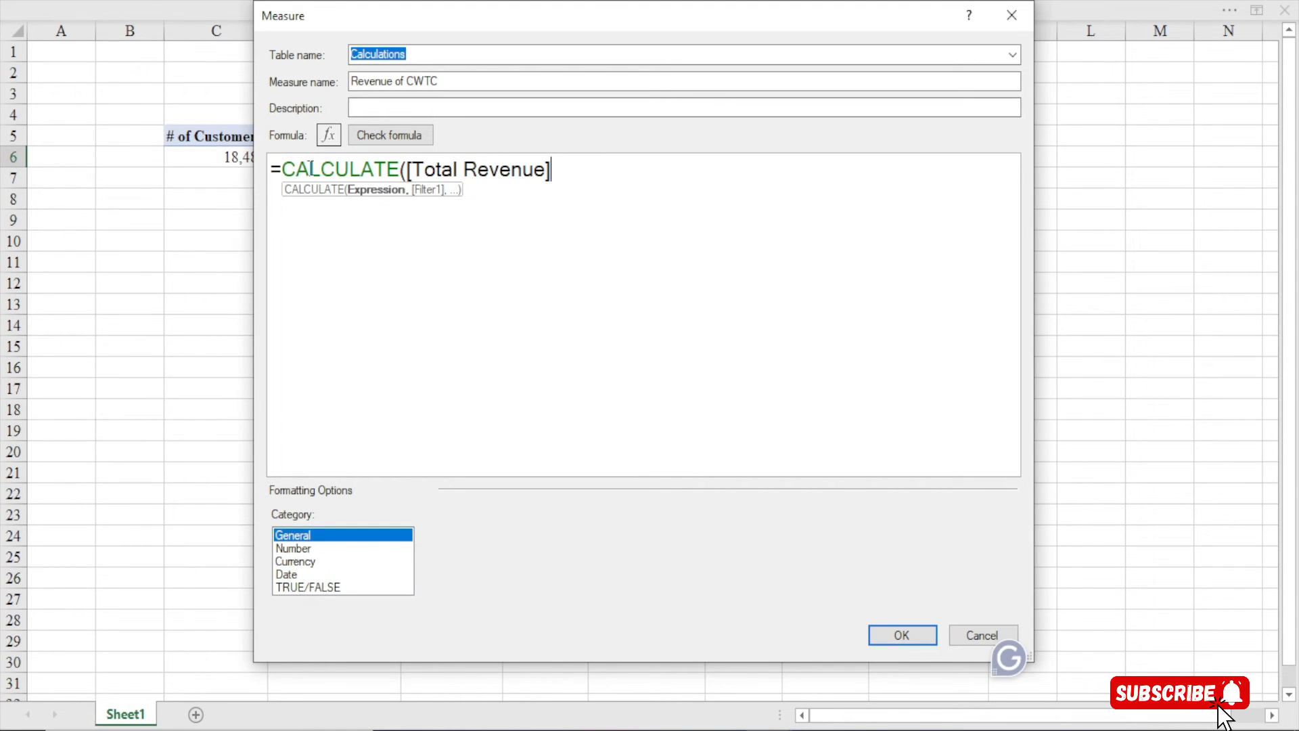
type(",")
key("Tab")
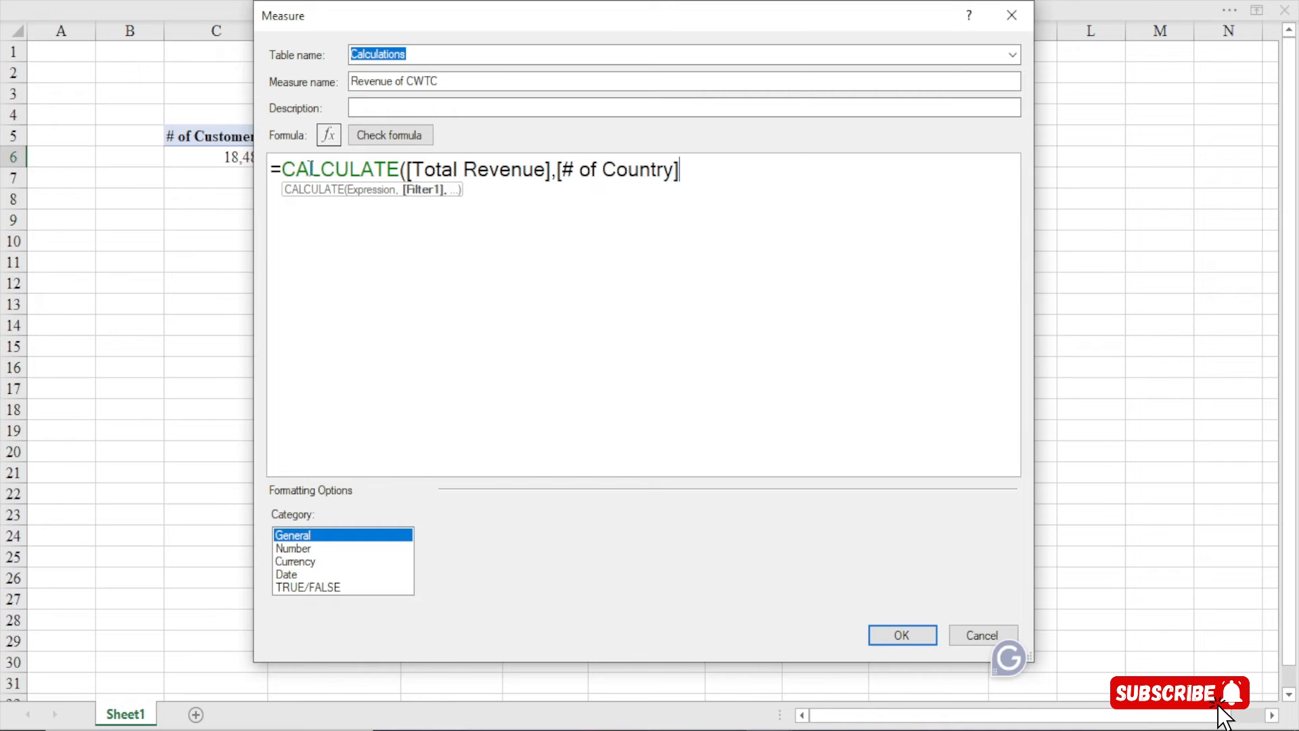
key("BackSpace")
key("BackSpace")
key("BackSpace")
key("BackSpace")
key("BackSpace")
key("BackSpace")
key("BackSpace")
key("BackSpace")
key("BackSpace")
key("BackSpace")
key("BackSpace")
key("BackSpace")
key("BackSpace")
key("BackSpace")
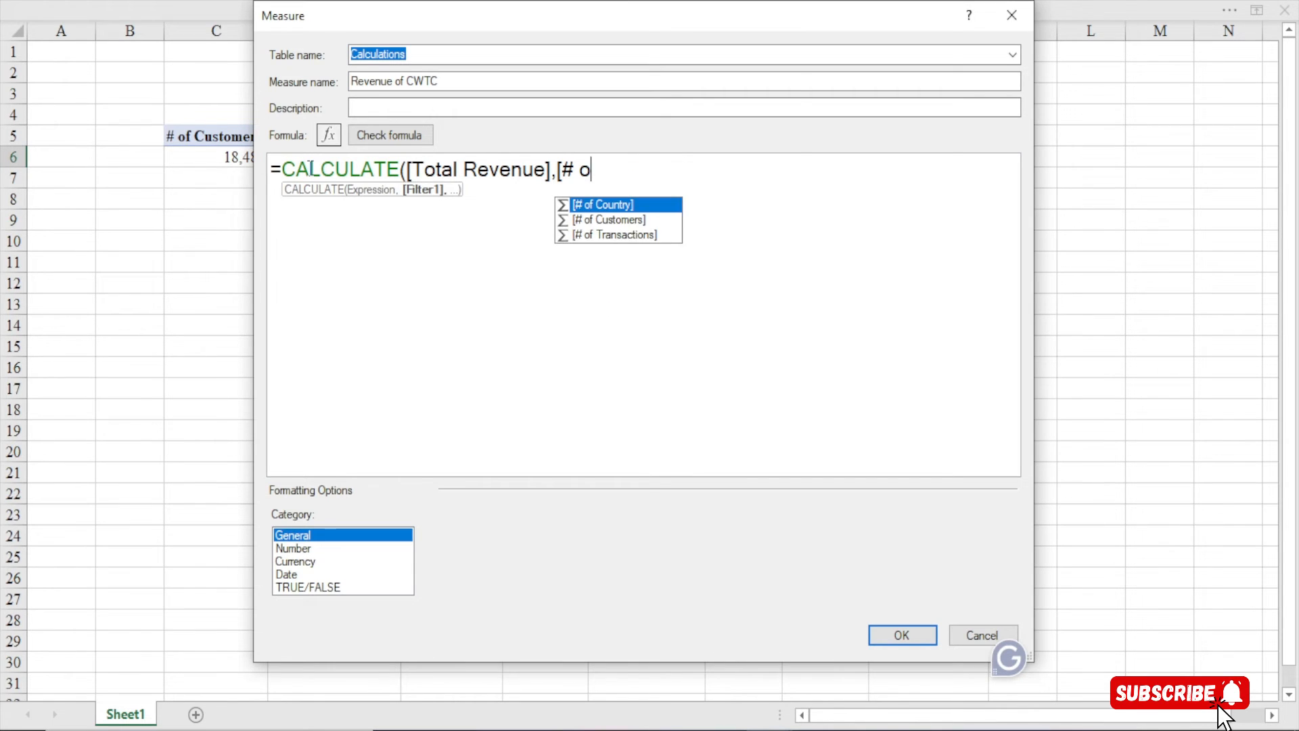
key("alt+Return")
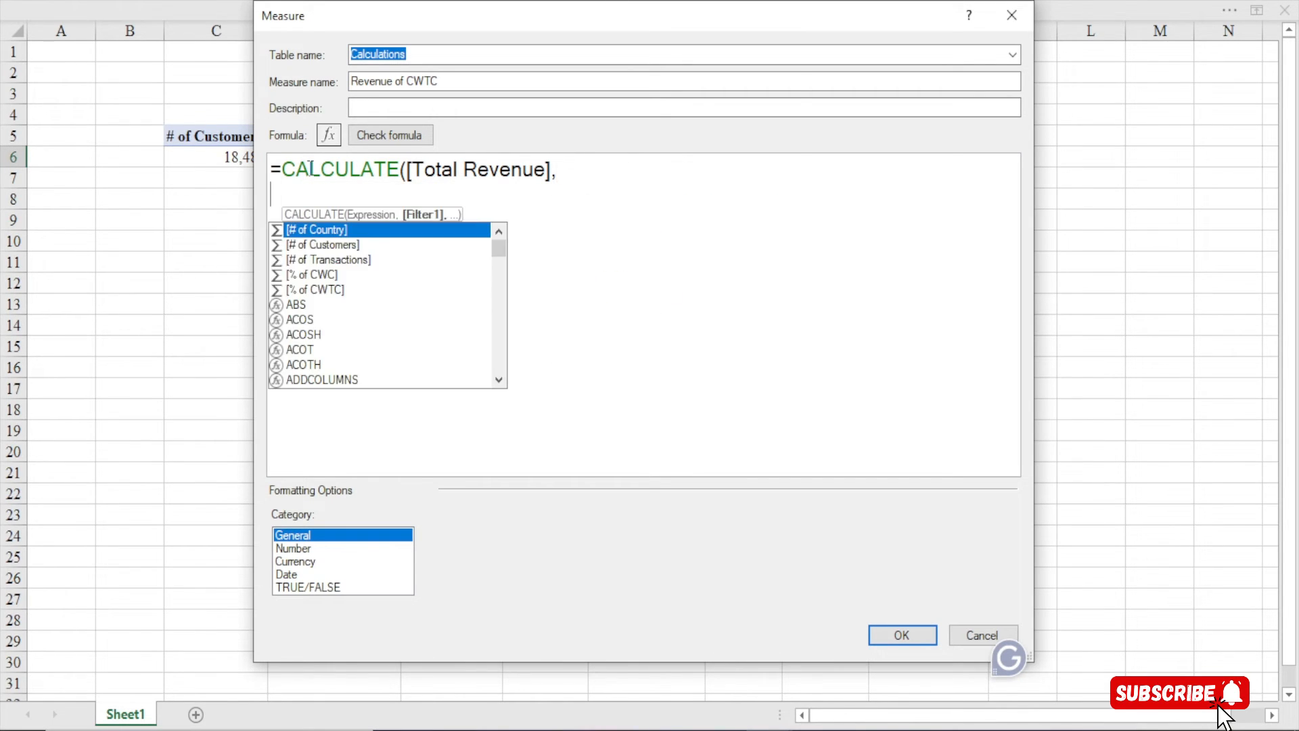
key("Tab")
key("BackSpace")
key("BackSpace")
key("BackSpace")
key("BackSpace")
key("BackSpace")
key("BackSpace")
key("BackSpace")
key("BackSpace")
key("BackSpace")
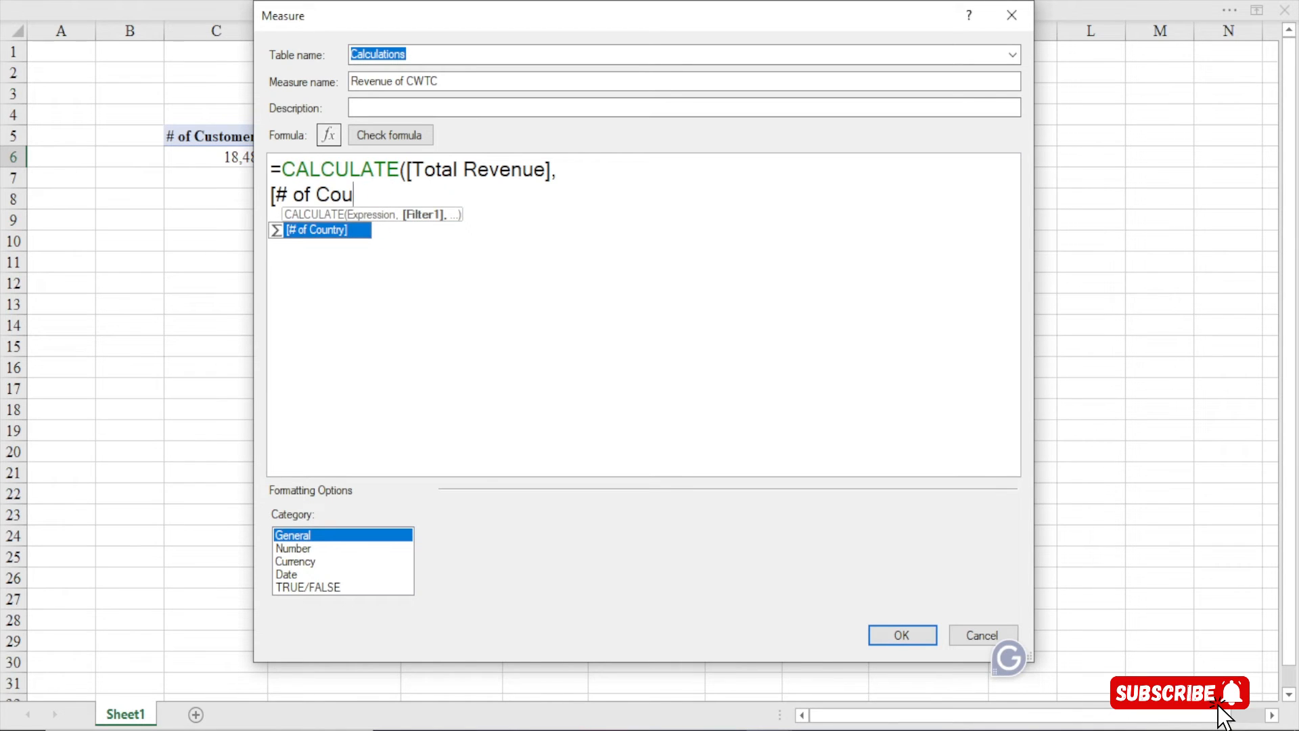
key("BackSpace")
key("BackSpace")
key("BackSpace")
key("BackSpace")
key("BackSpace")
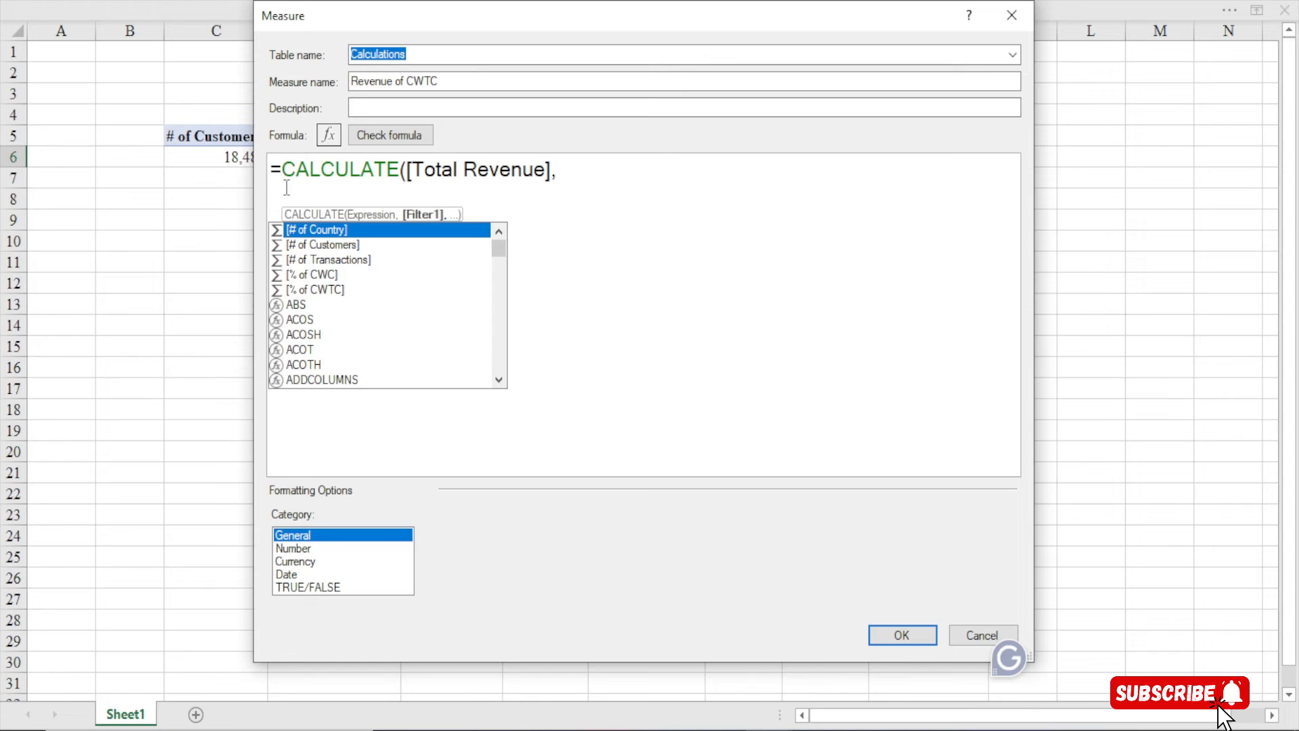
left_click(287, 188)
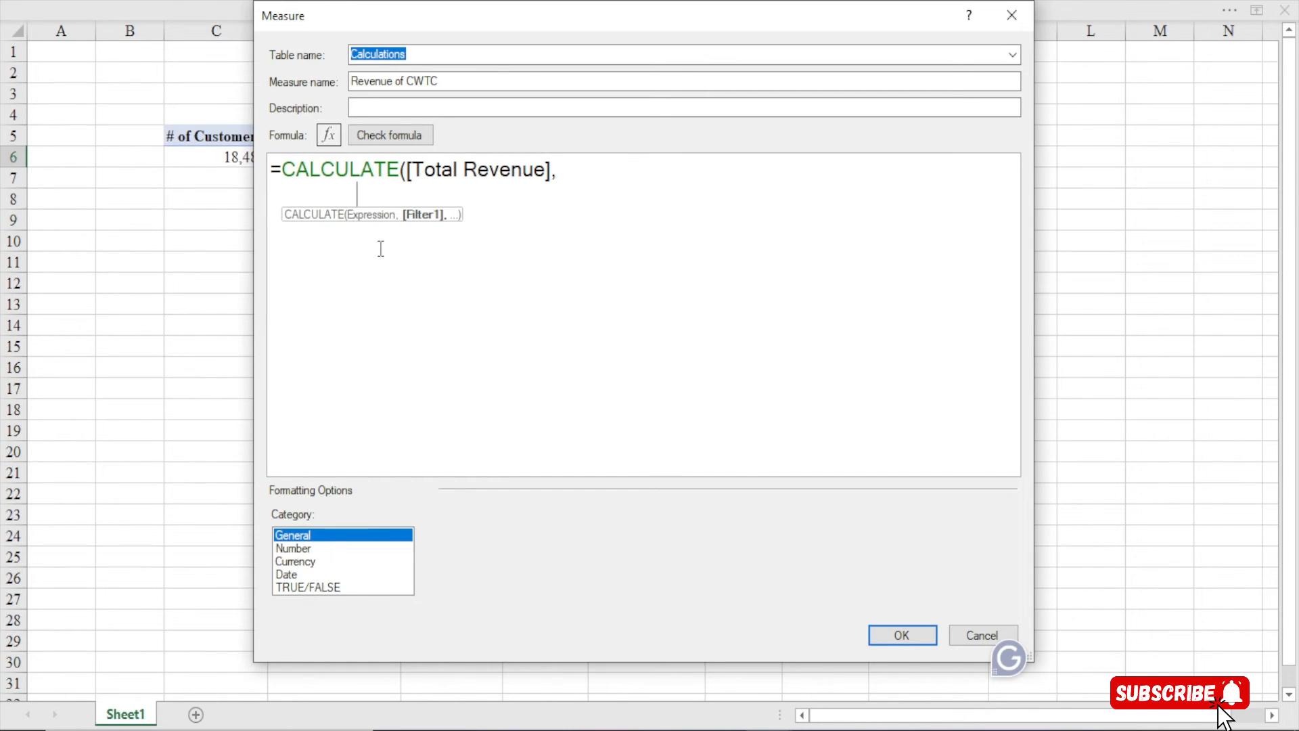
Add FILTER(Customer, Customer[# of Children]>0 on a new line
type("fi")
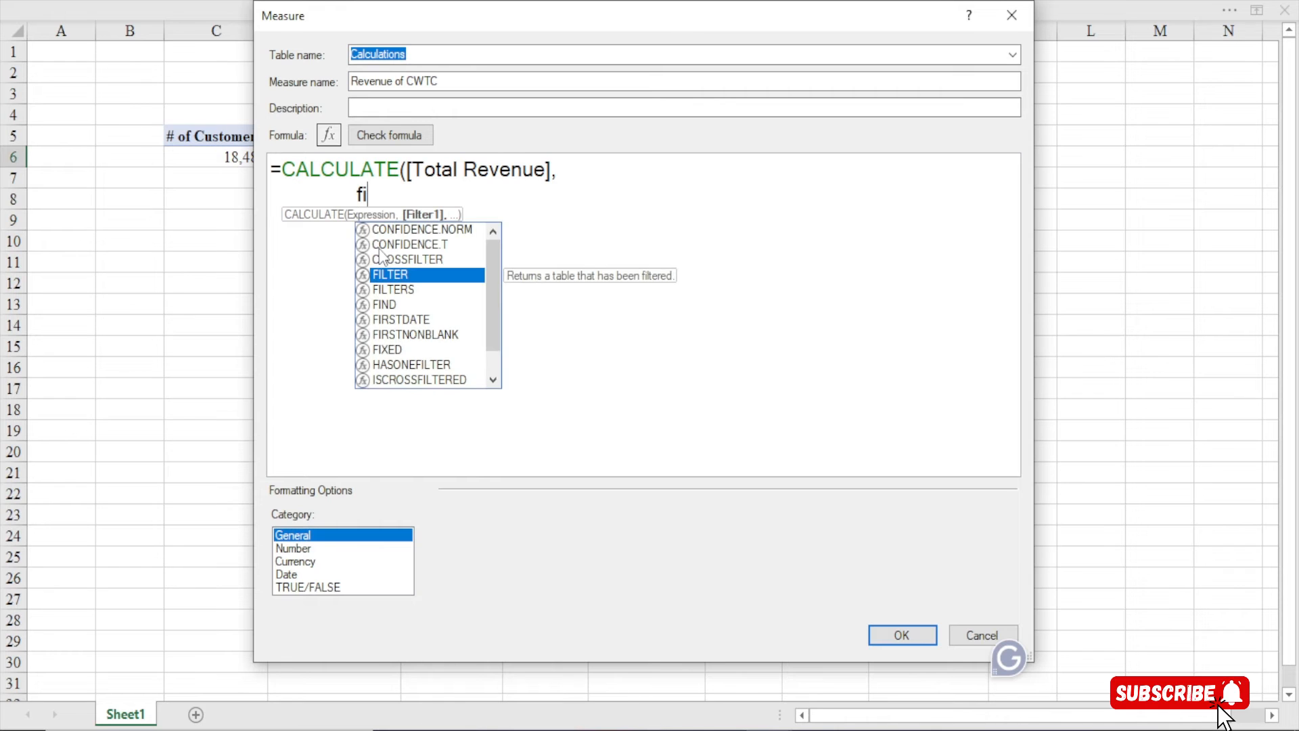
key("Tab")
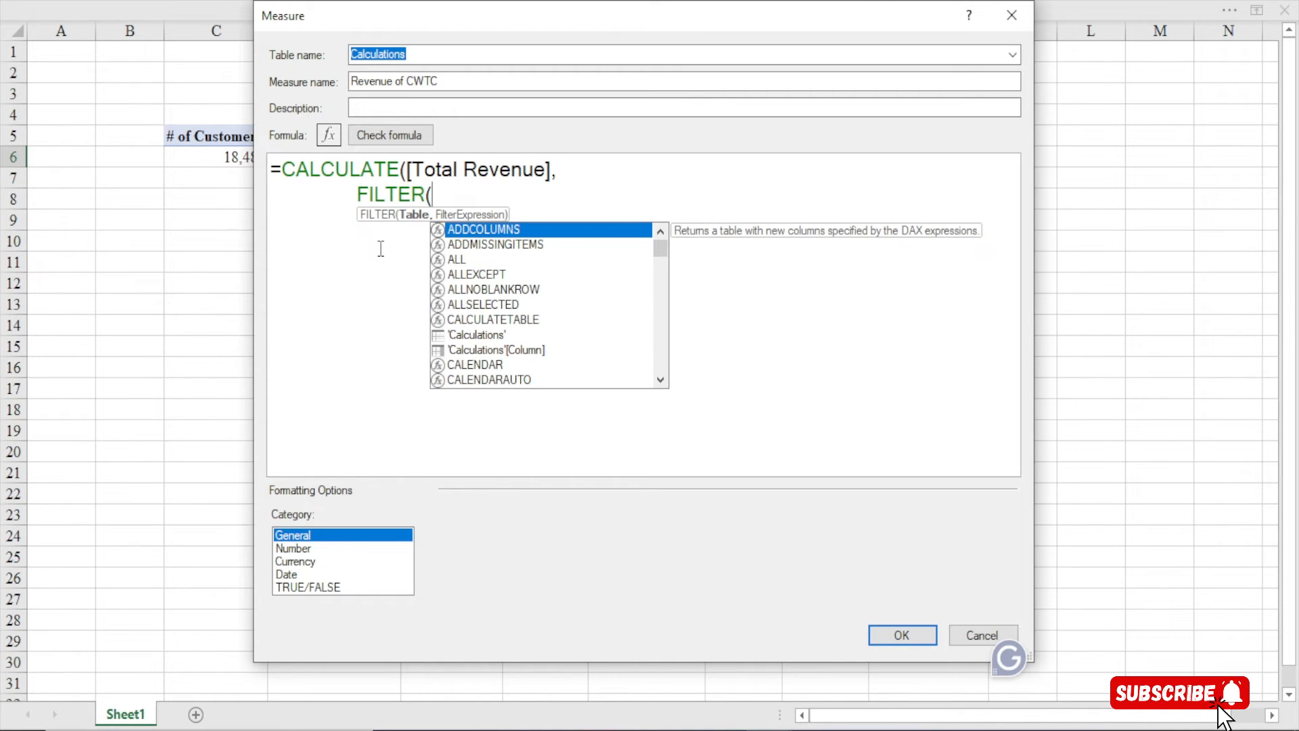
type("cus")
key("Tab")
type(",")
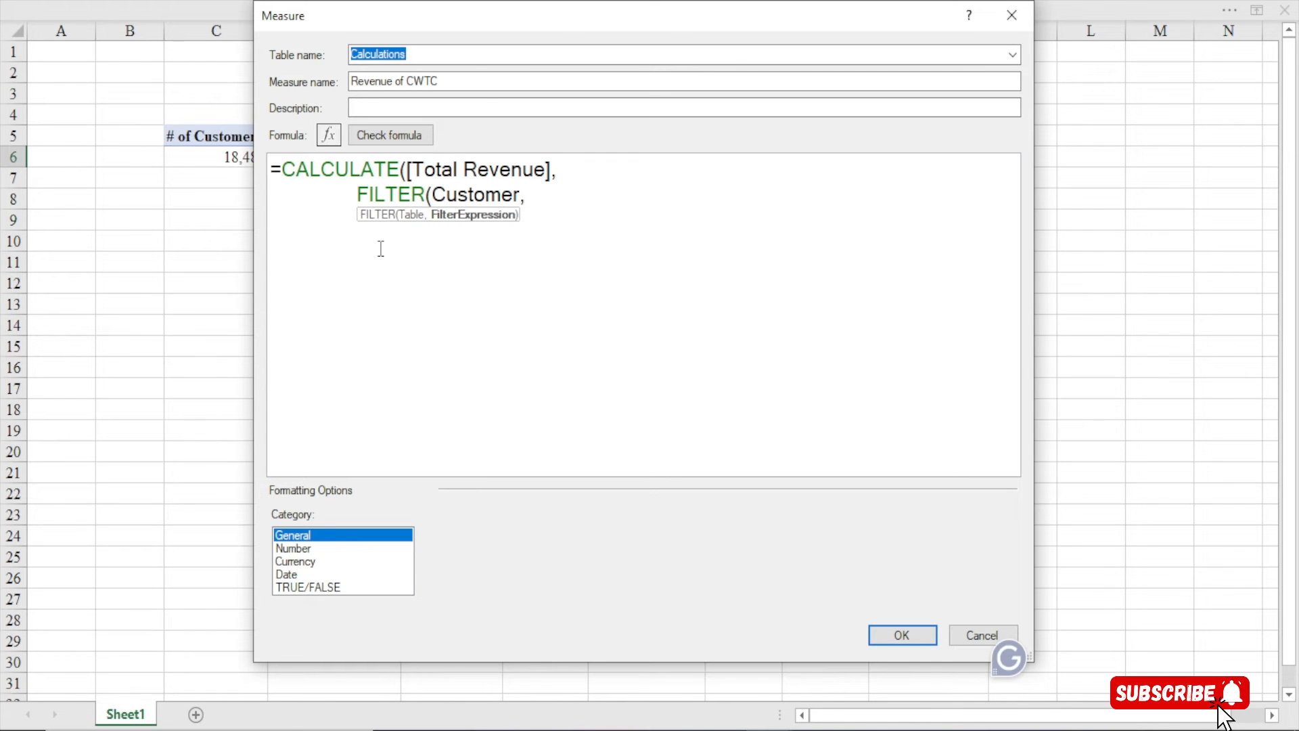
key("shift+Return")
type("cus")
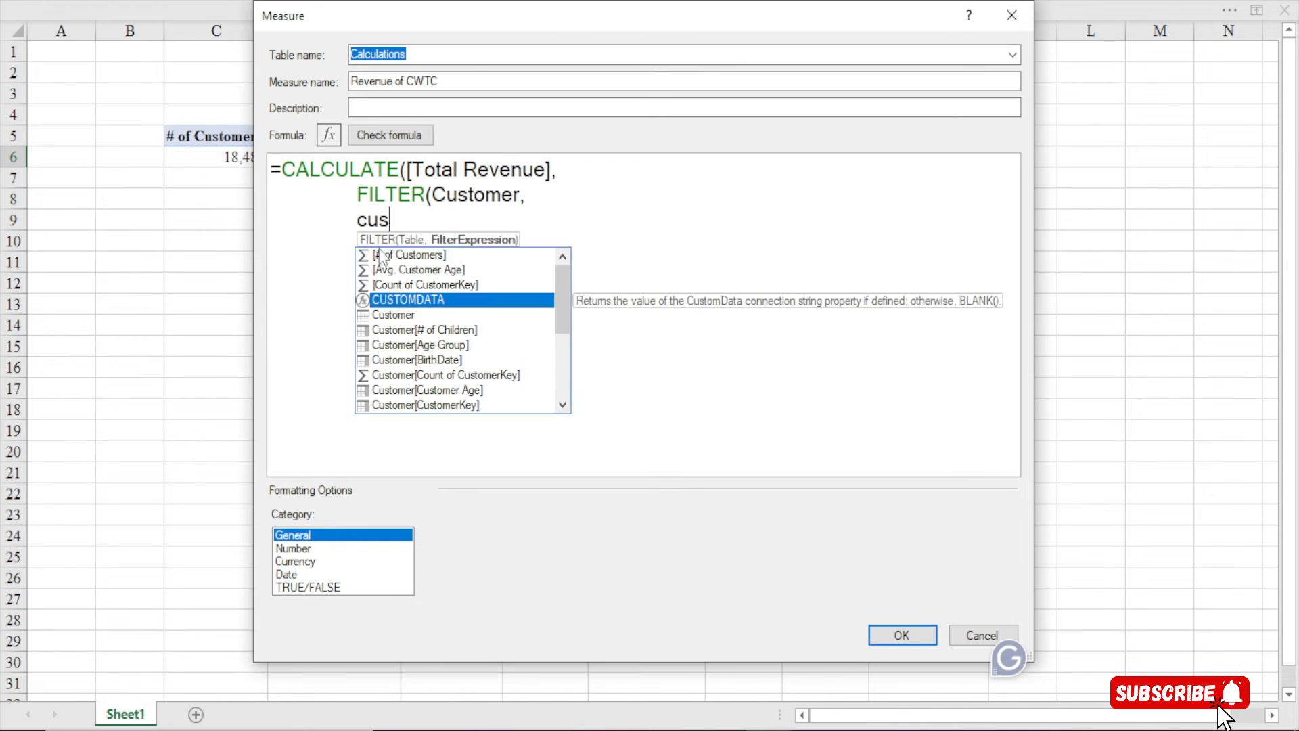
type("tomer")
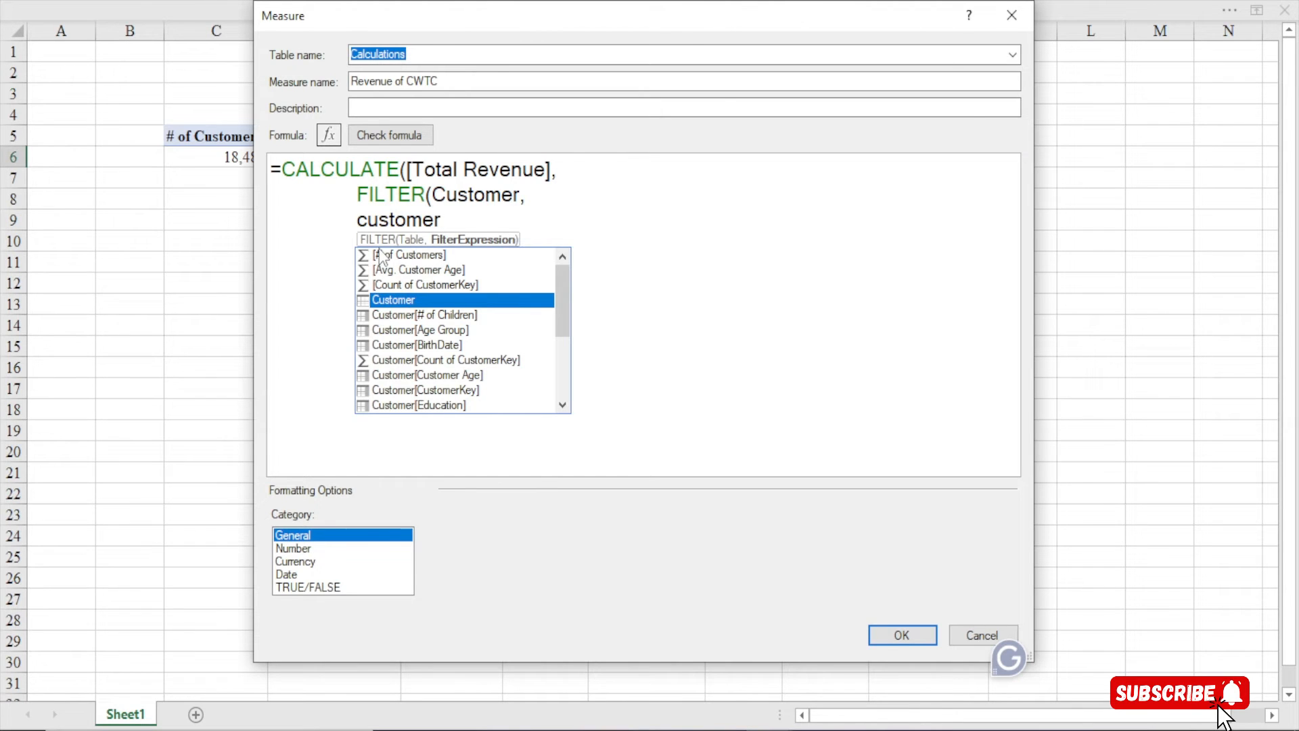
type("[c")
key("BackSpace")
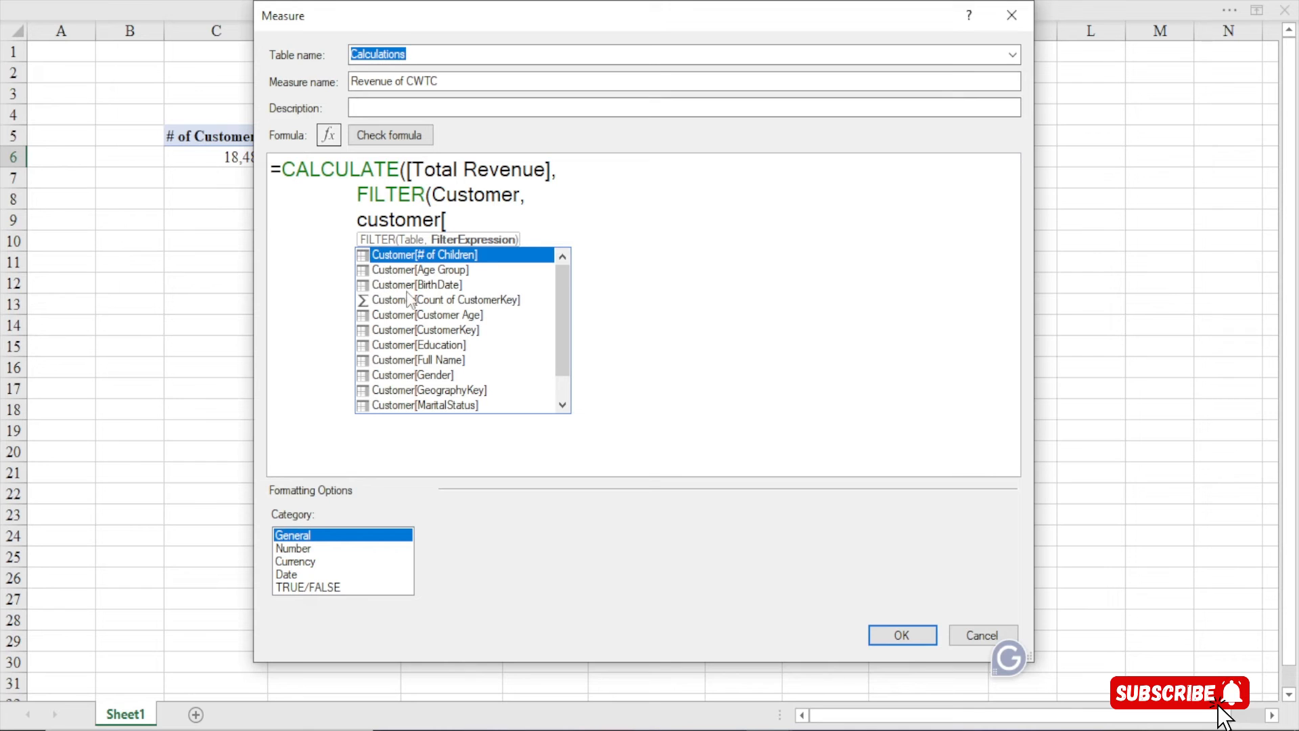
double_click(431, 255)
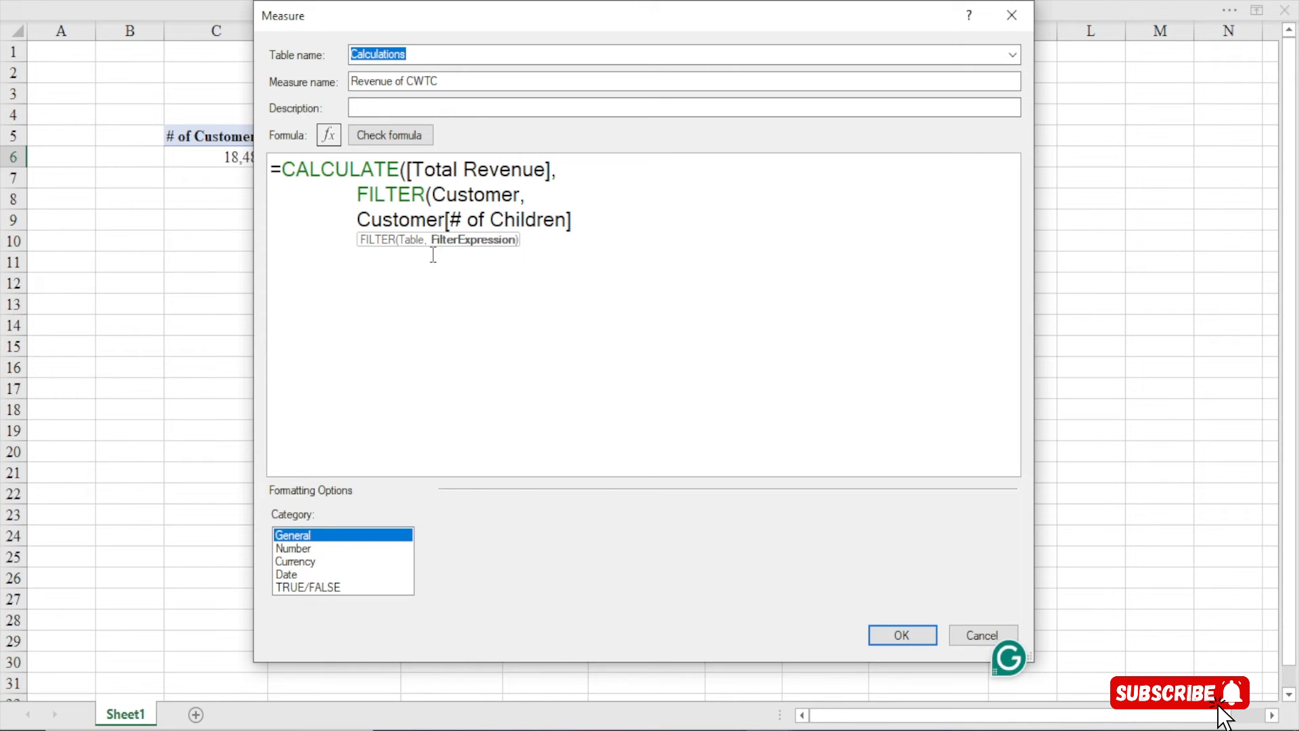
type(">0")
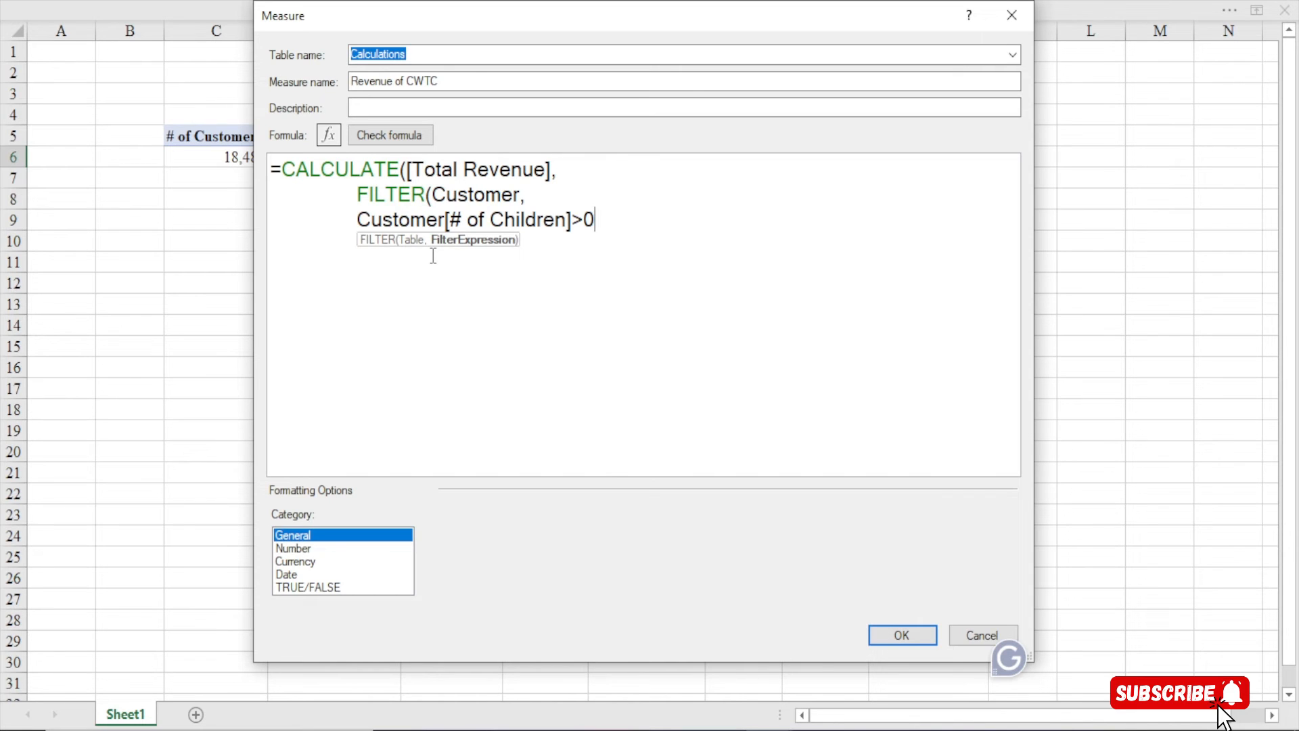
Change the condition to Customer[# of Children]=0 and close the formula with ))
key("BackSpace")
key("BackSpace")
type("-")
key("BackSpace")
type("=0")
type(")")
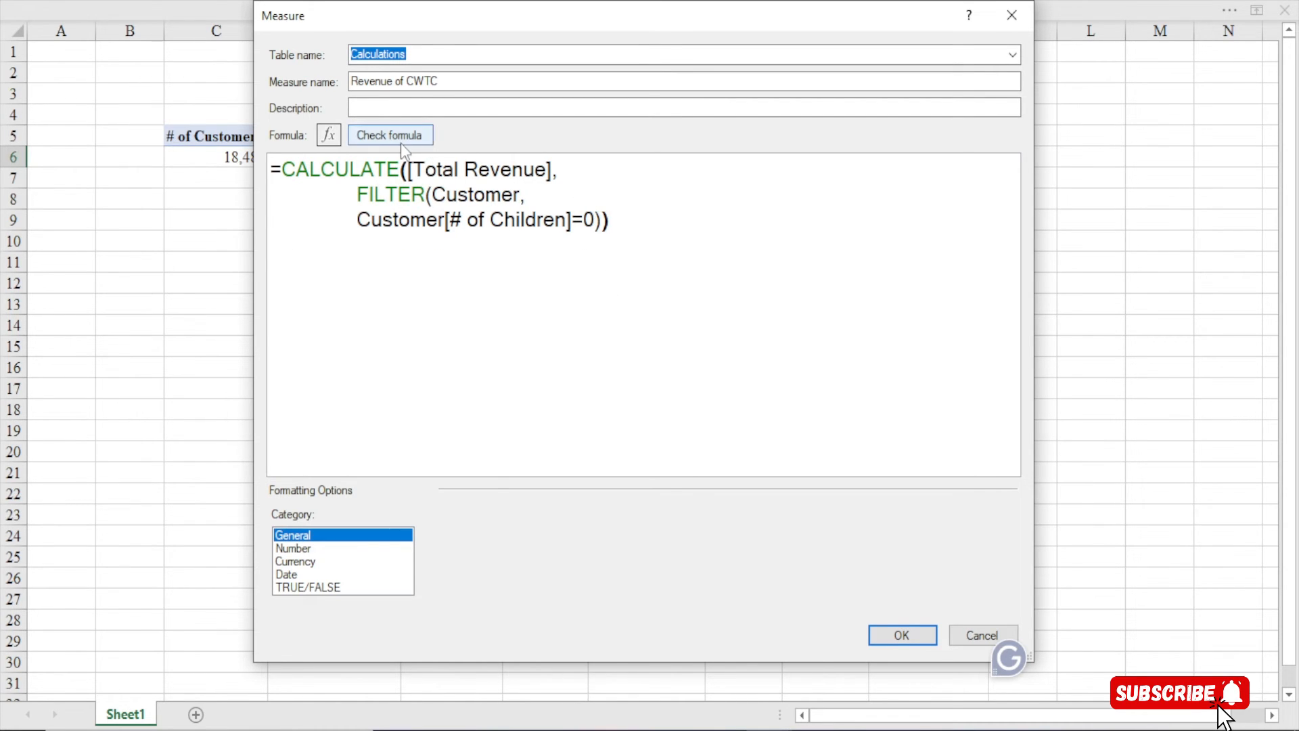
Check the formula, format Revenue of CWTC as Currency, and save it
left_click(389, 136)
left_click(295, 562)
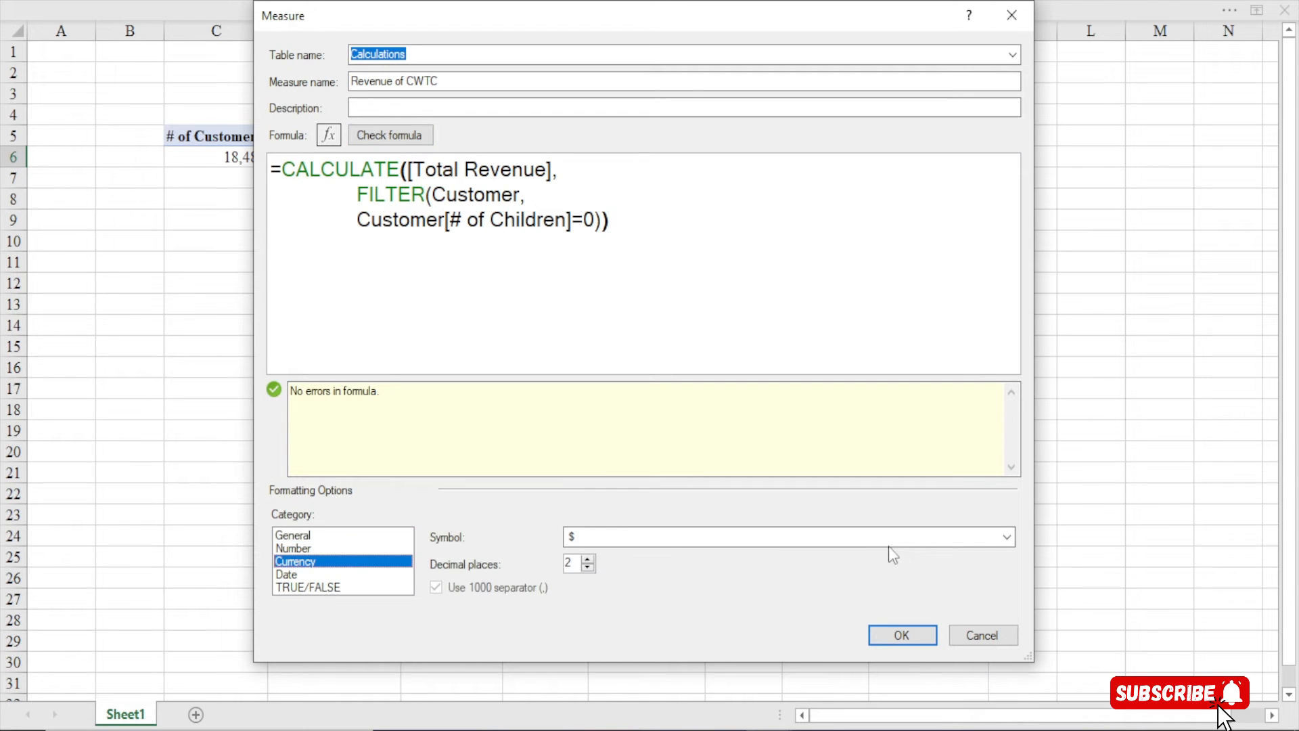
left_click(900, 636)
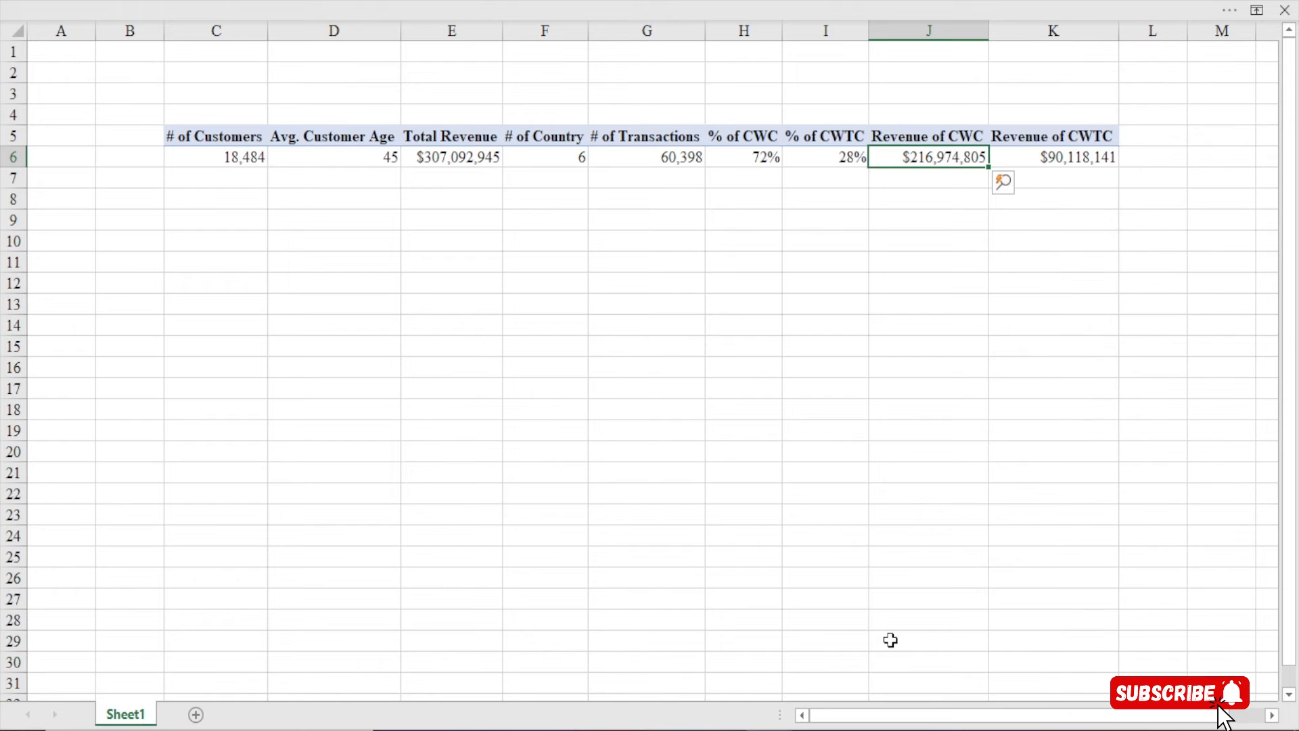
Set the ribbon to always show tabs and commands
left_click(1272, 716)
left_click(622, 2)
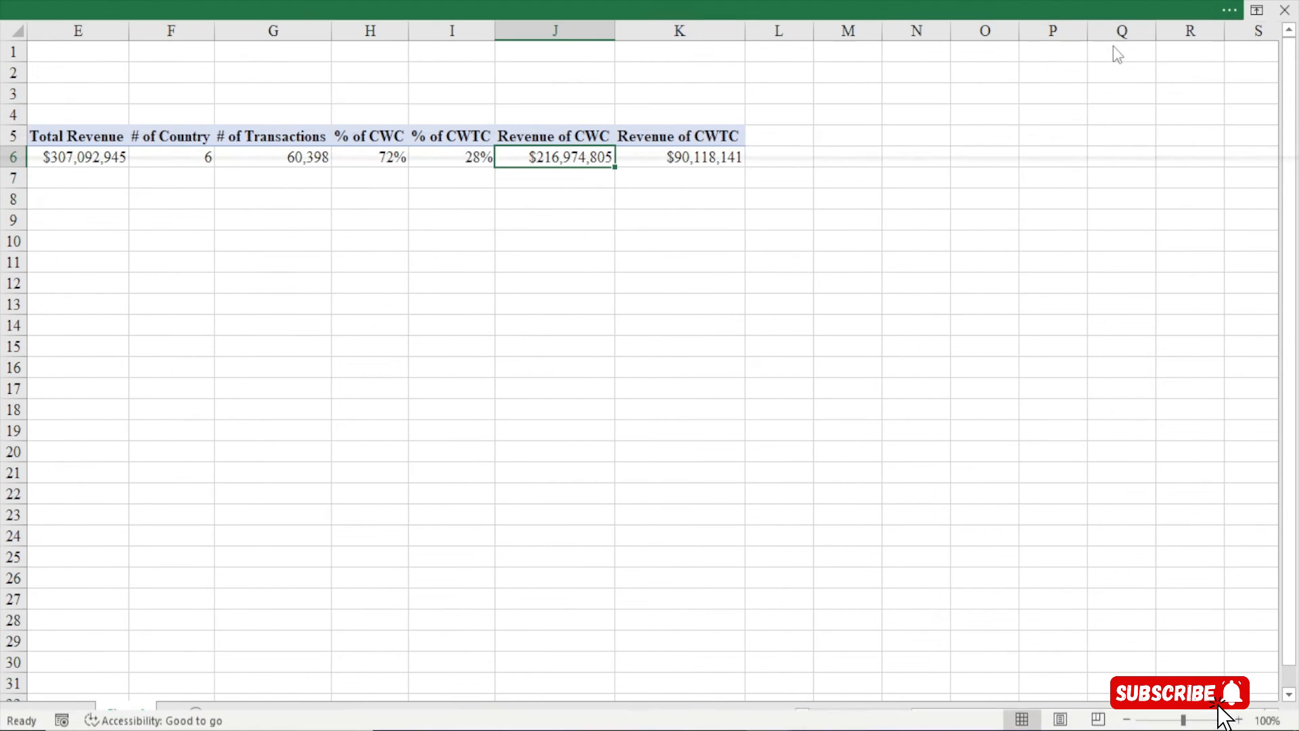
left_click(1148, 14)
left_click(1157, 177)
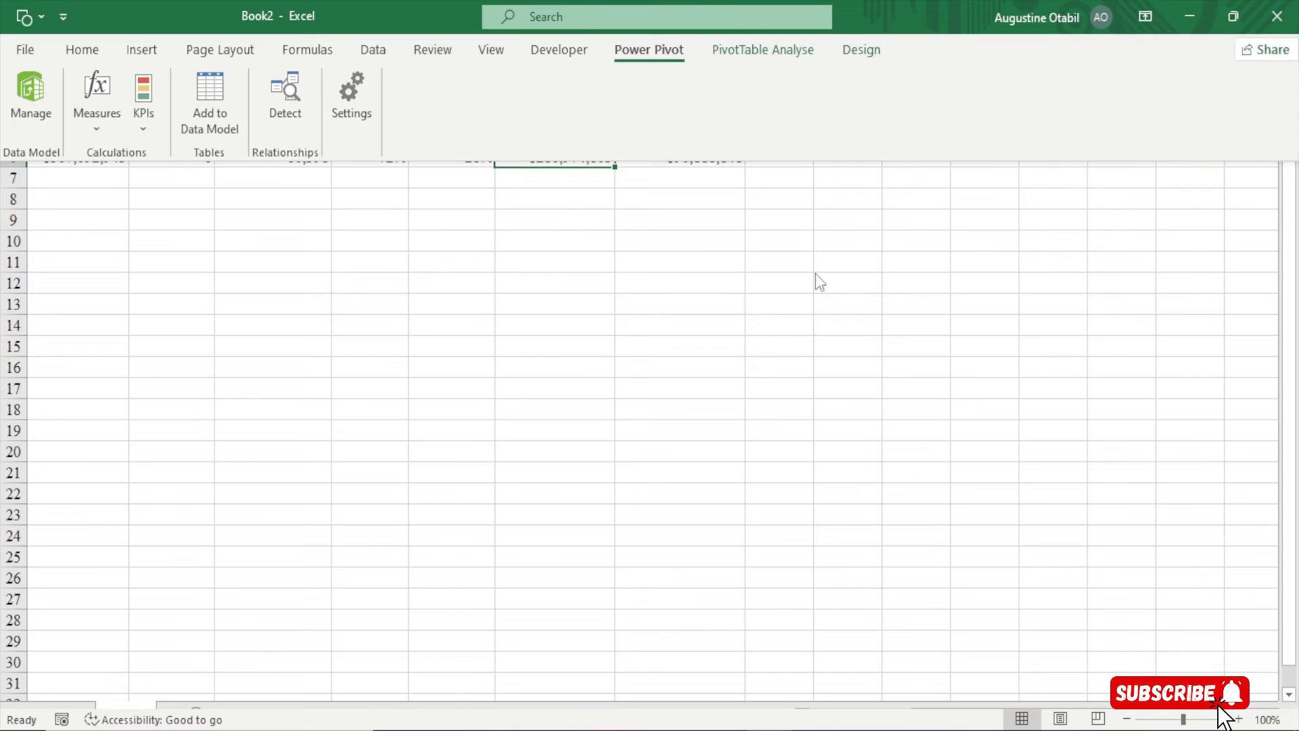
Select the Total Revenue, Revenue of CWC and Revenue of CWTC results to compare their sums
left_click(697, 308, "shift")
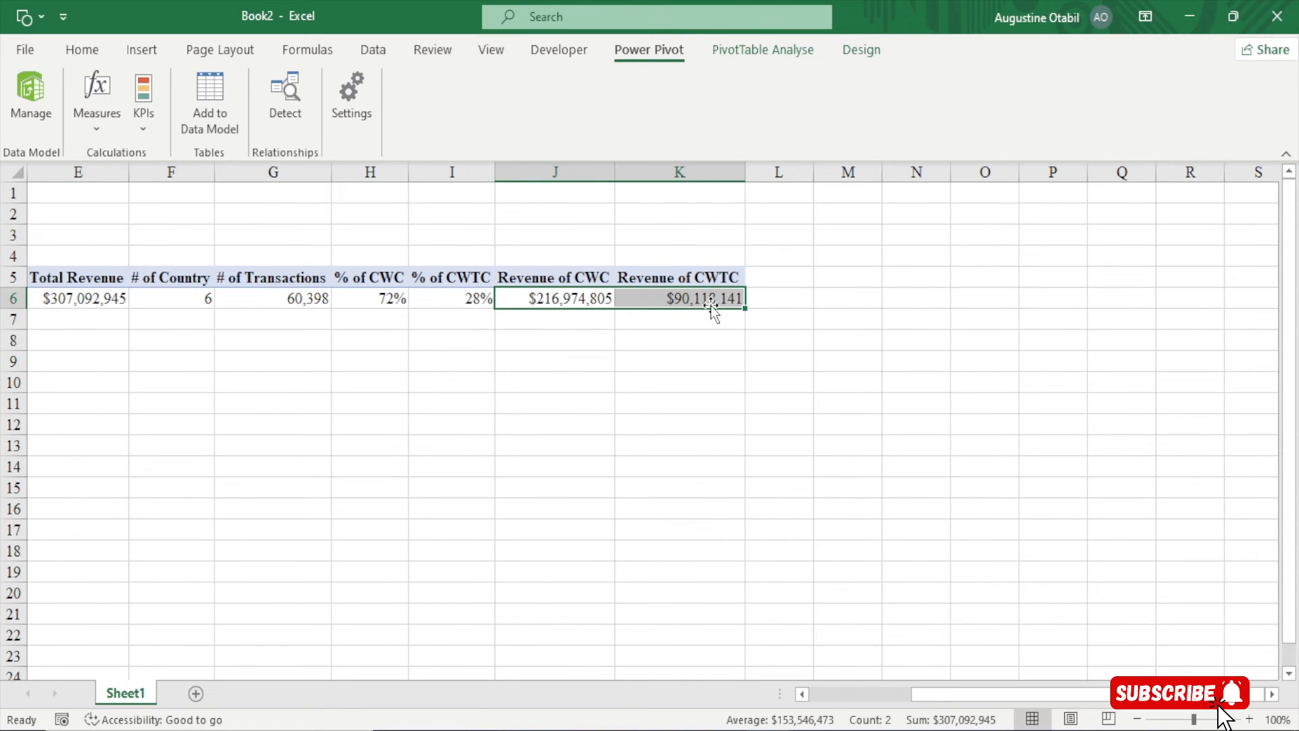
left_click(560, 306)
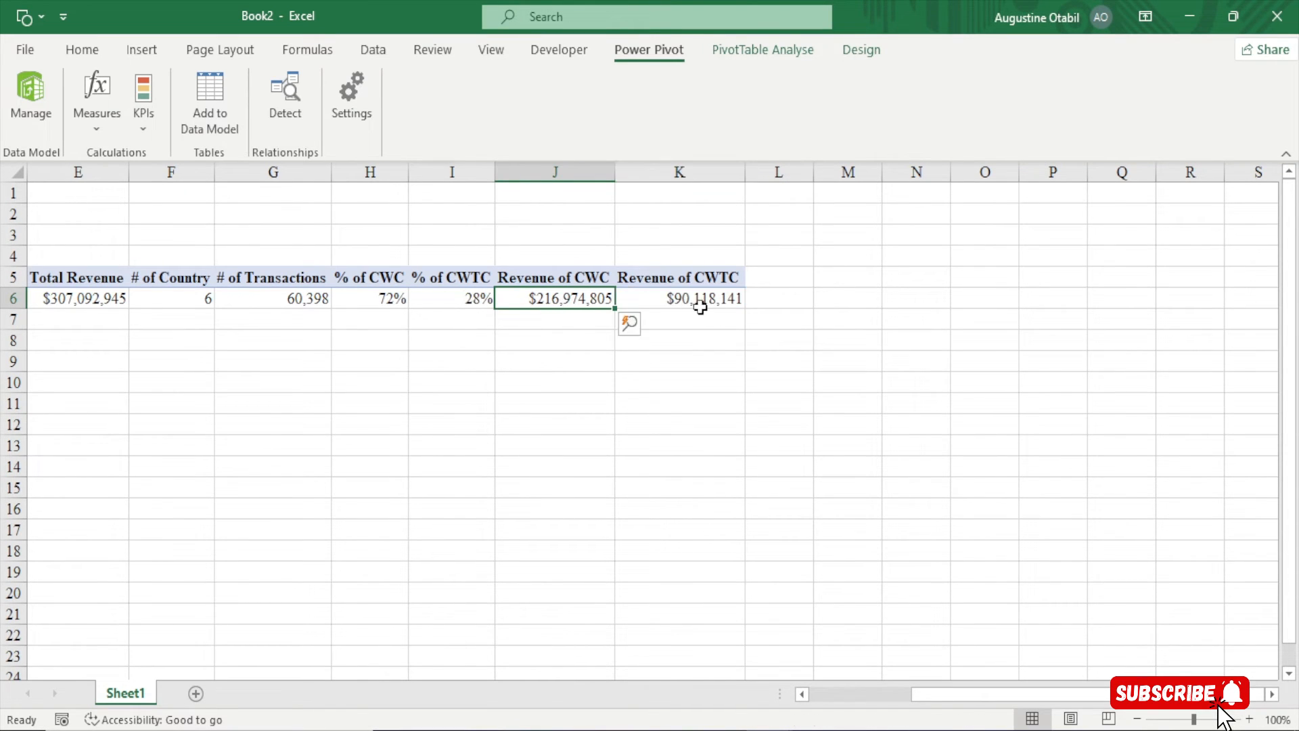
left_click(697, 295, "shift")
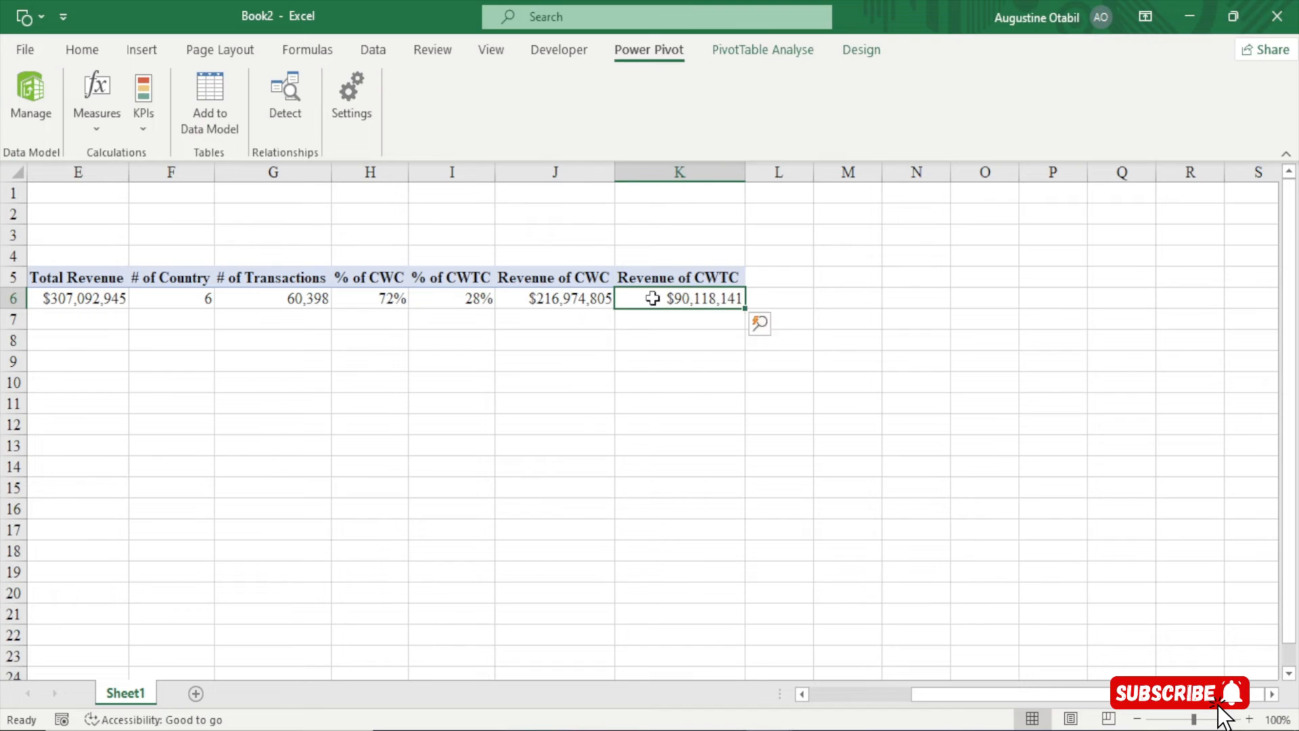
left_click(61, 296)
left_click_drag(552, 301, 660, 296)
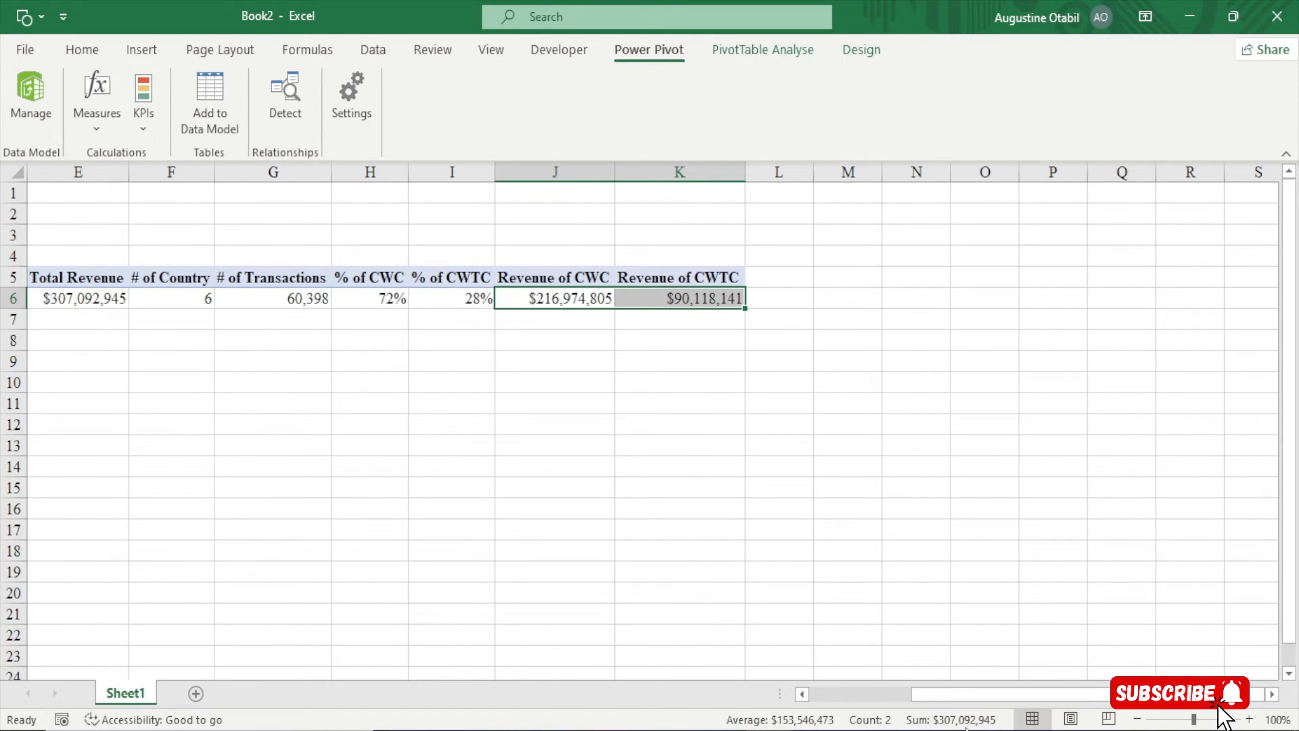
left_click(562, 303)
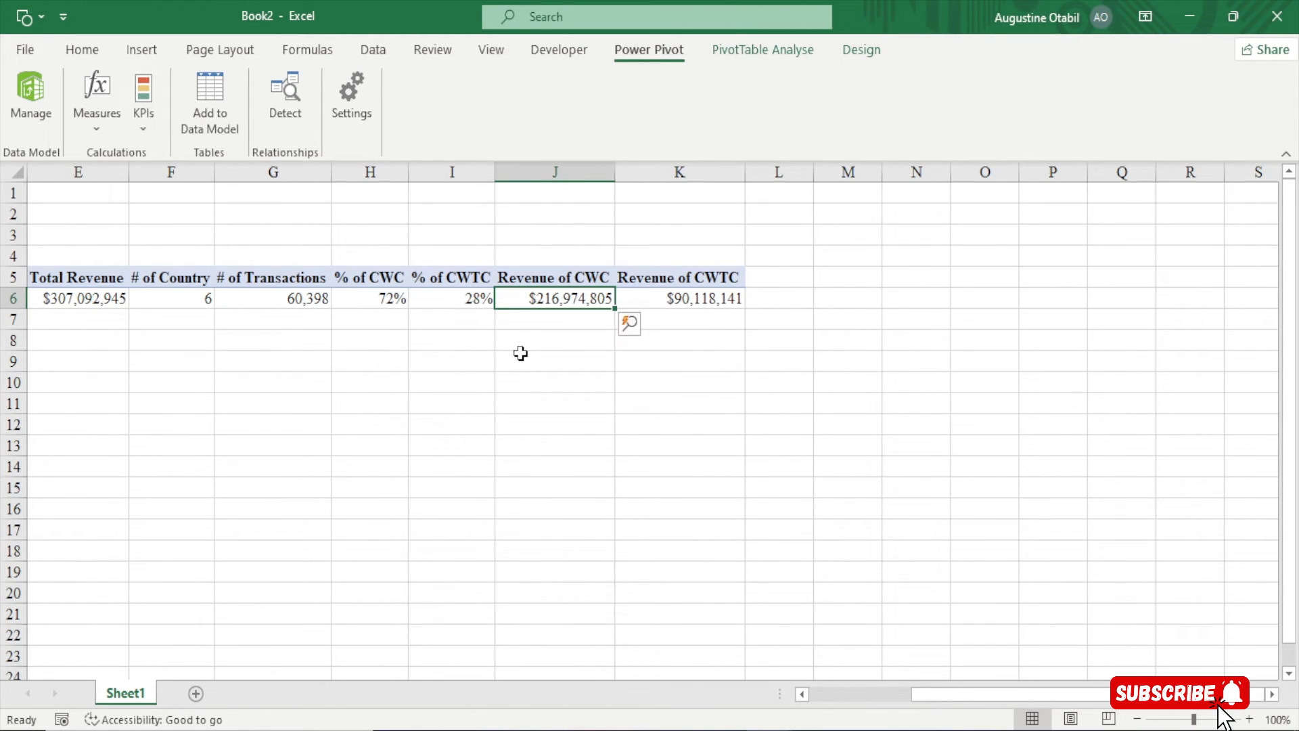
Auto-hide the ribbon, then reveal the Power Pivot commands again
left_click(1145, 16)
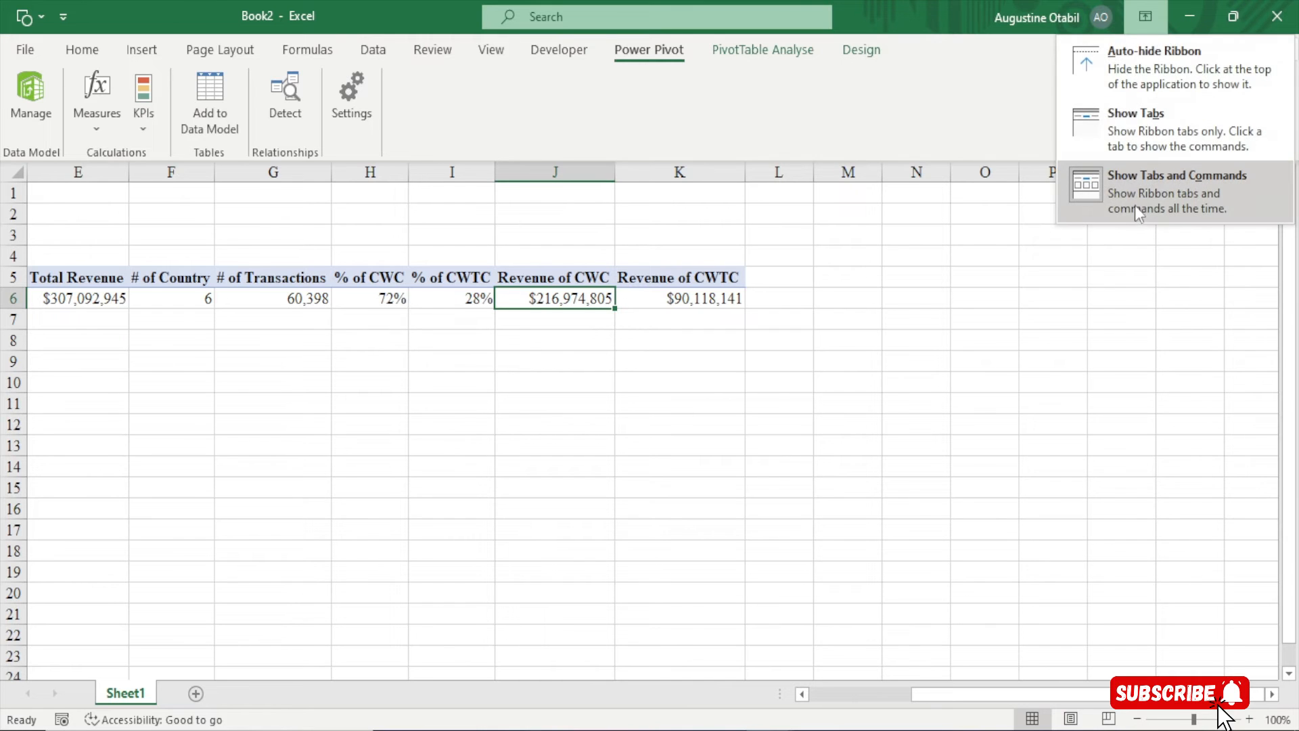
left_click(1138, 64)
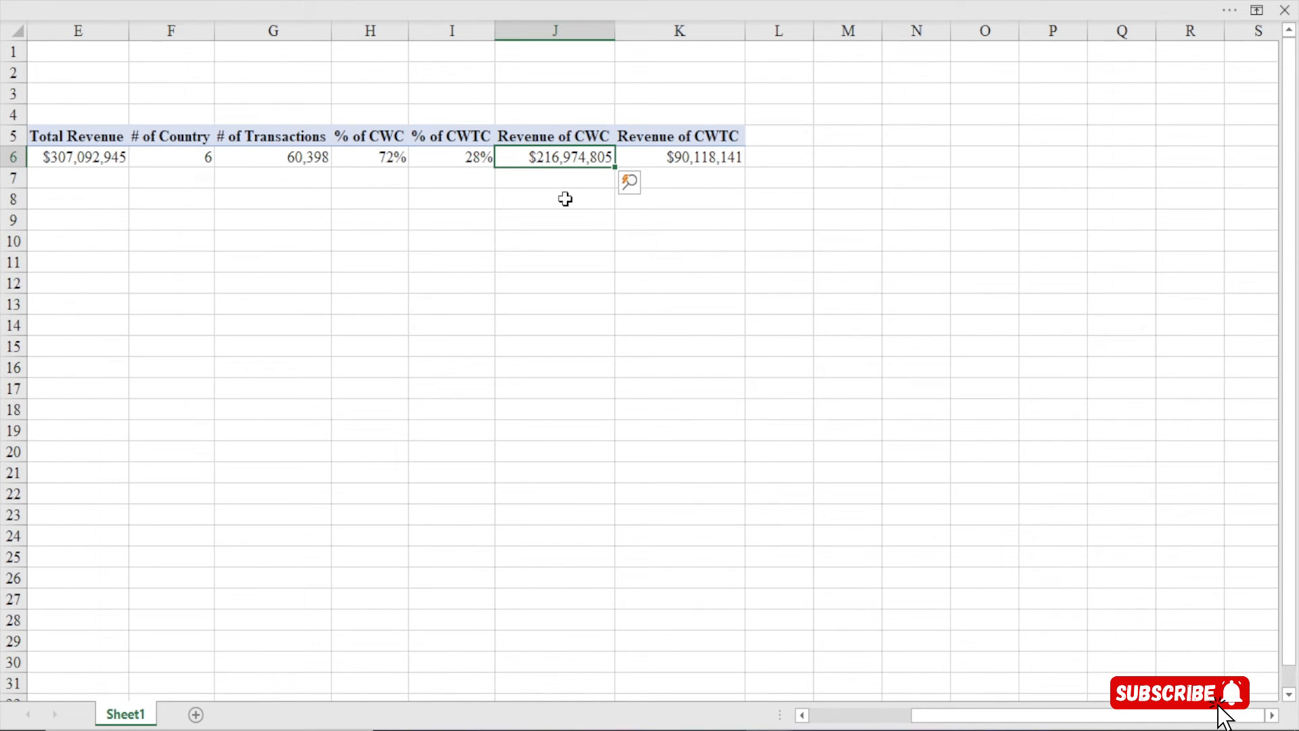
left_click(414, 15)
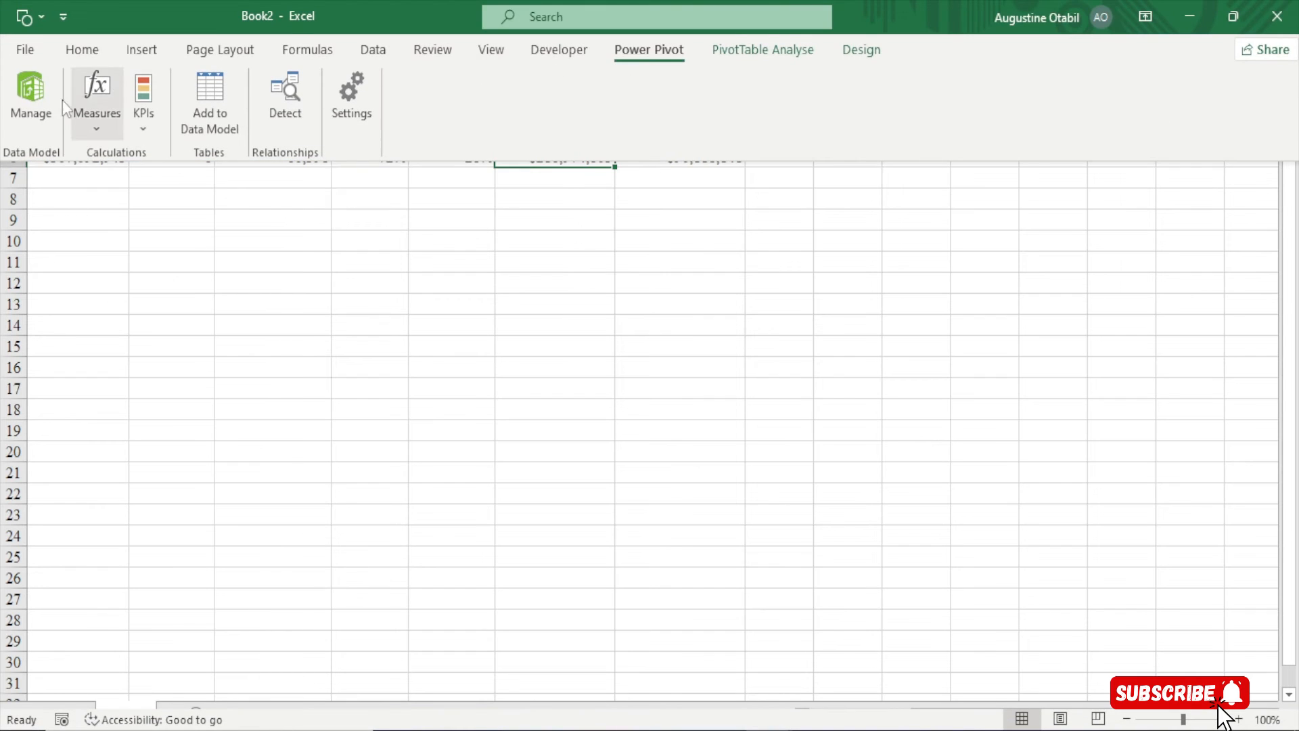
Create a new measure named '% of Male Customers' in an enlarged measure window
left_click(102, 133)
left_click(109, 153)
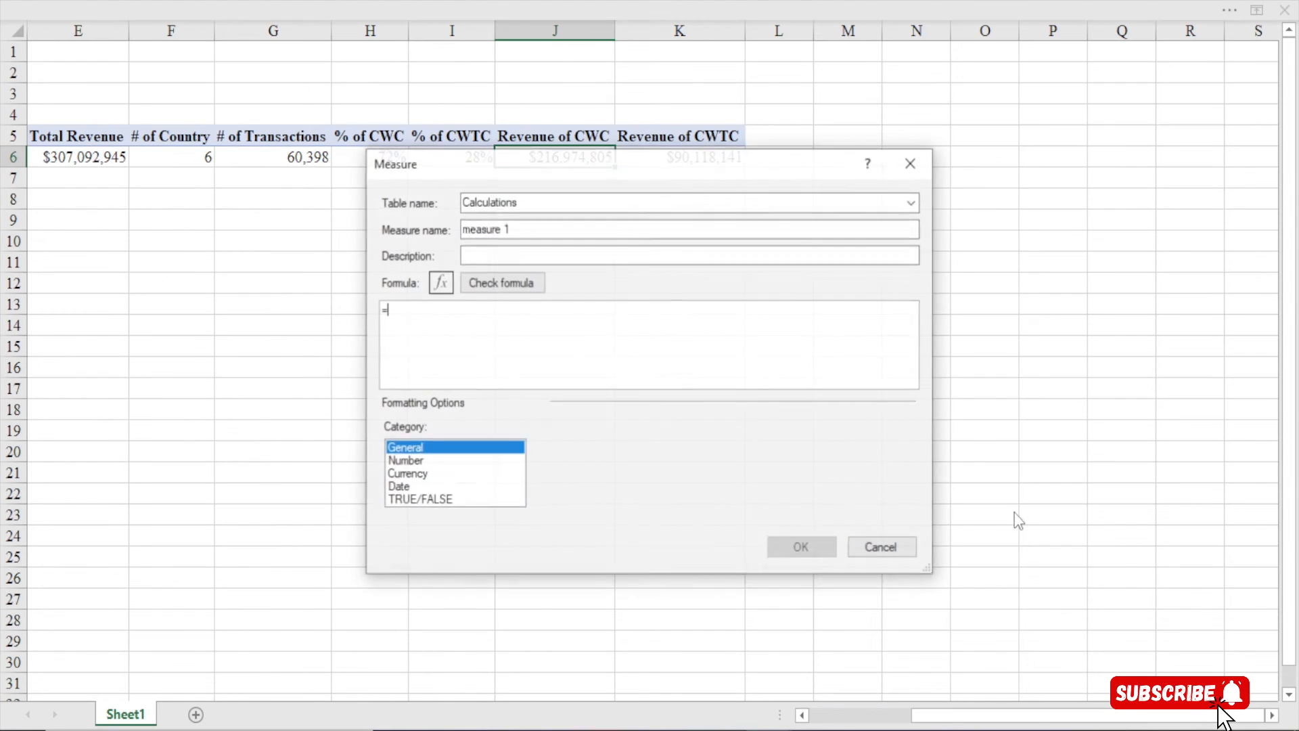
left_click_drag(657, 162, 521, 24)
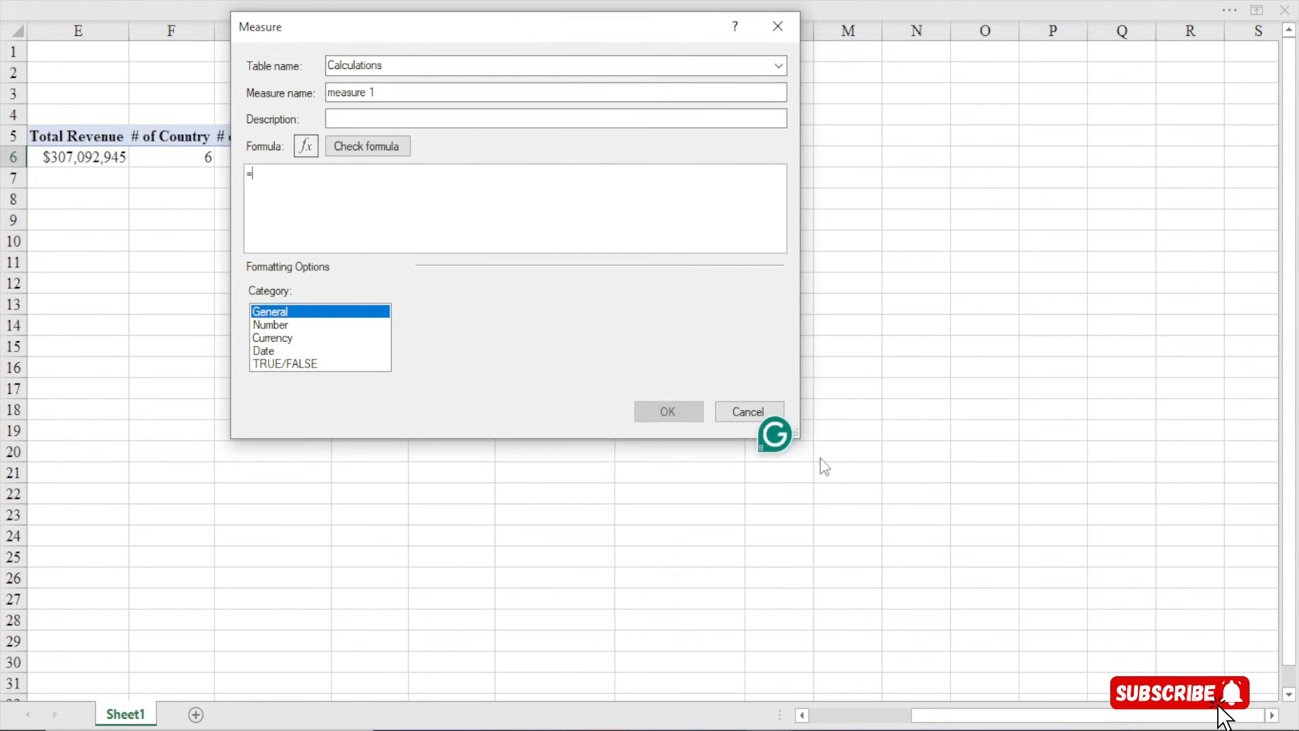
left_click_drag(796, 435, 1091, 675)
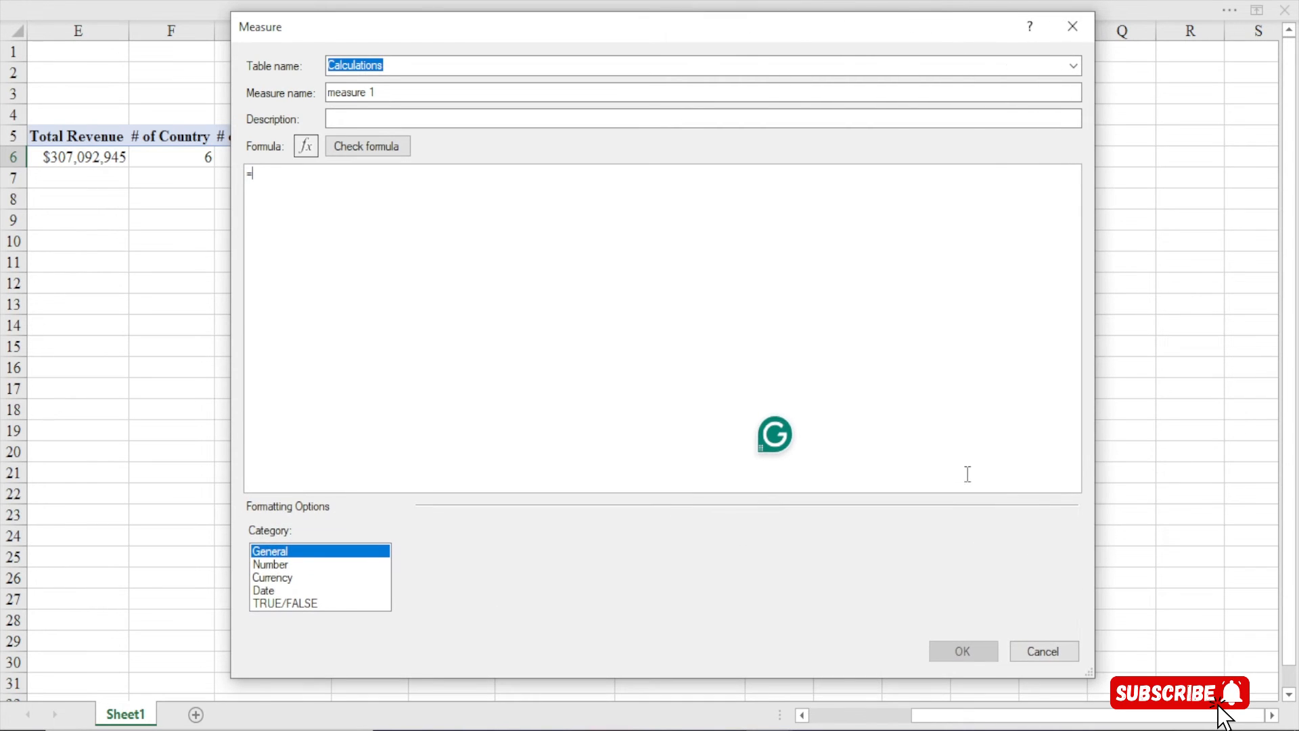
left_click_drag(391, 93, 223, 95)
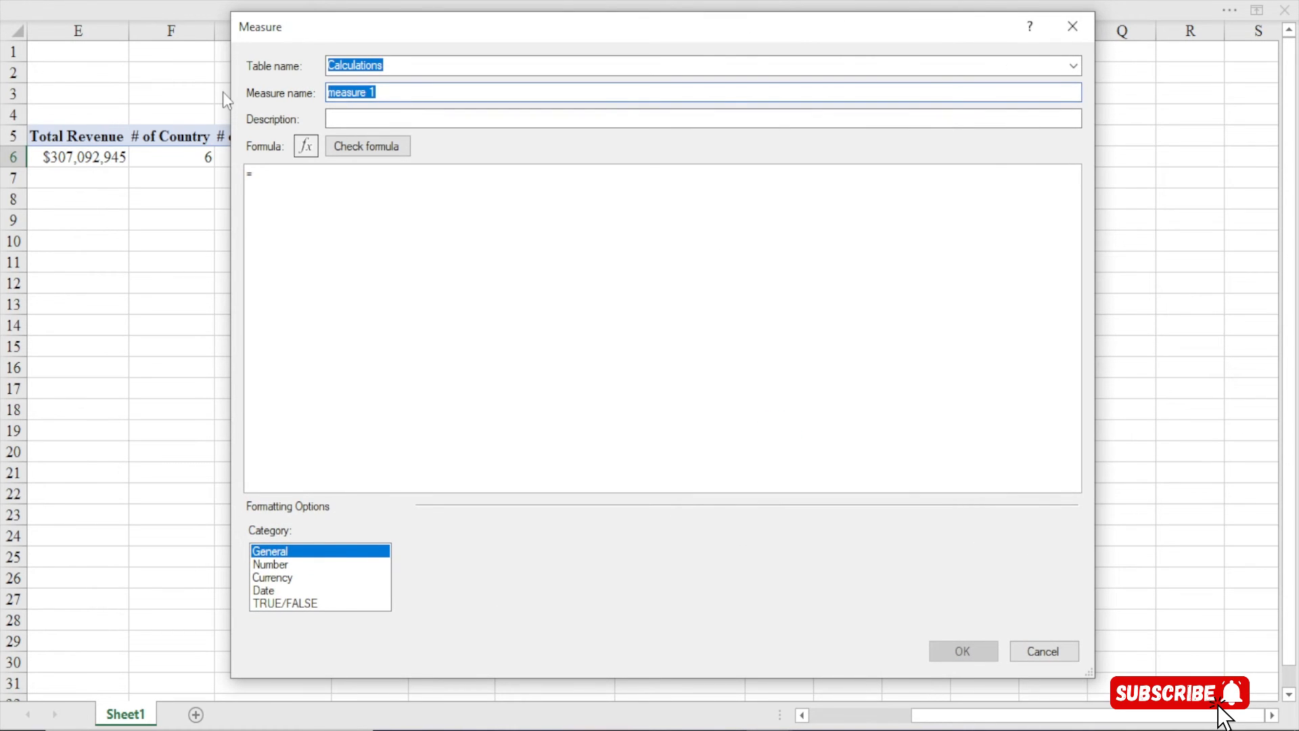
type("% of Male Customers")
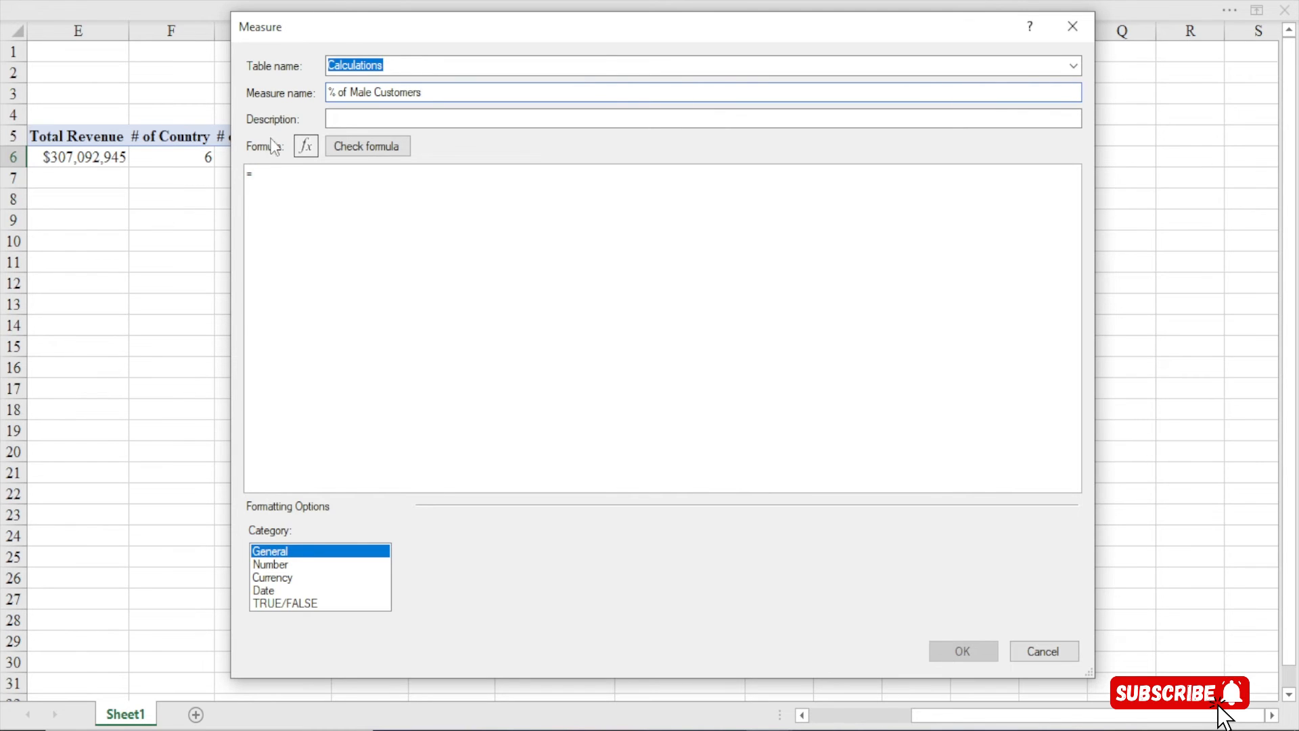
Begin the formula as =DIVIDE(CALCULATE([Total Revenue], on indented lines
left_click(288, 178)
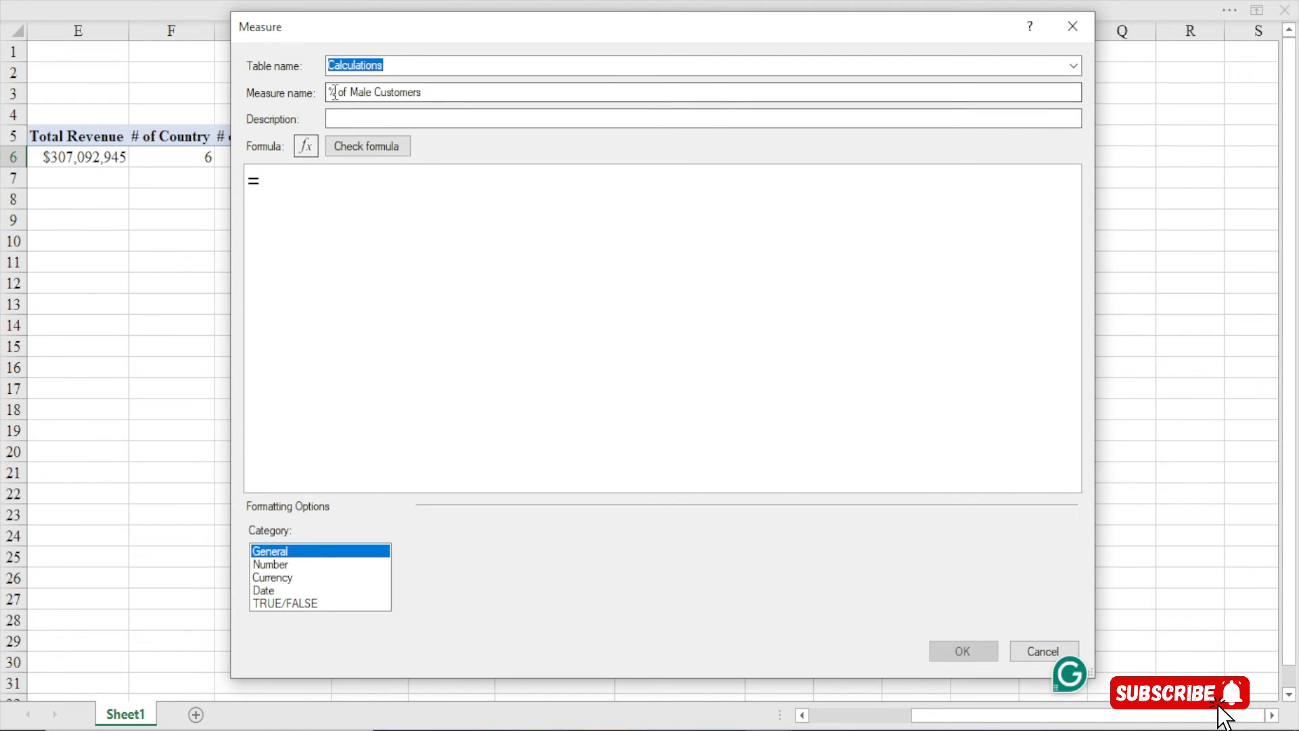
type("div")
key("Tab")
key("Return")
key("Tab")
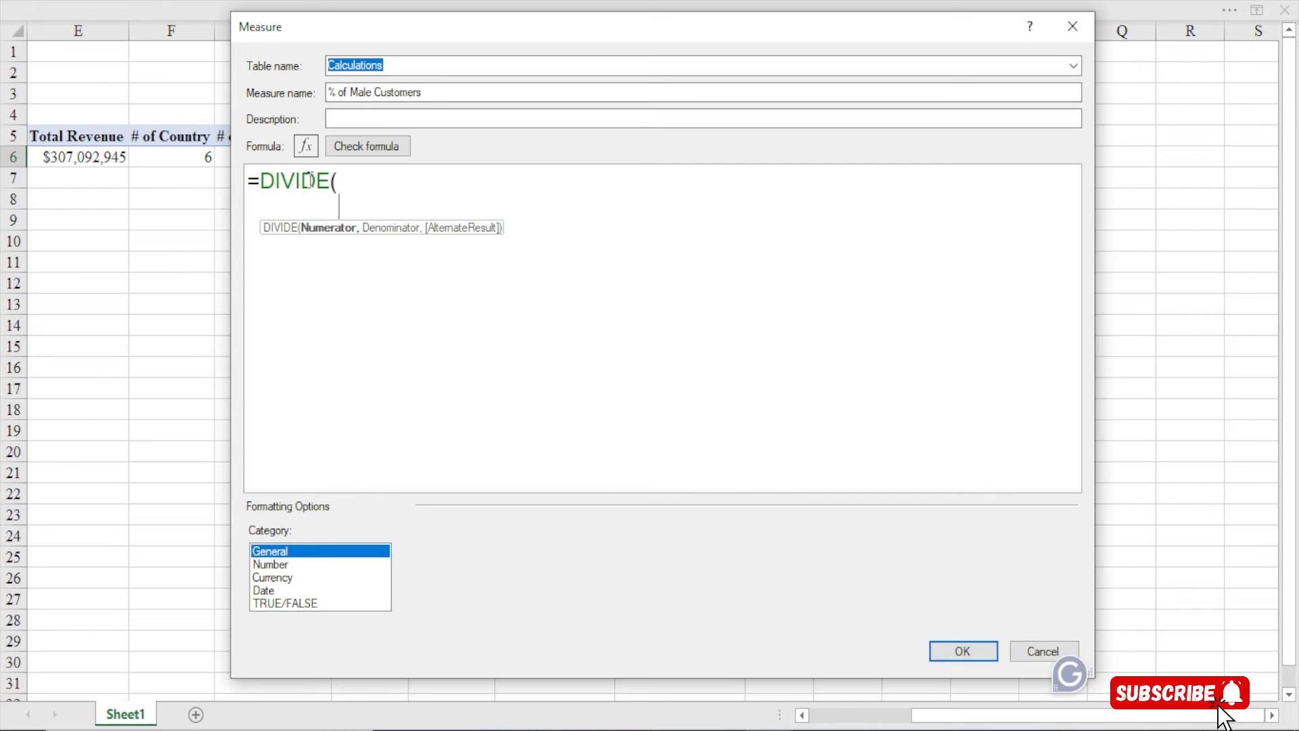
type("cal")
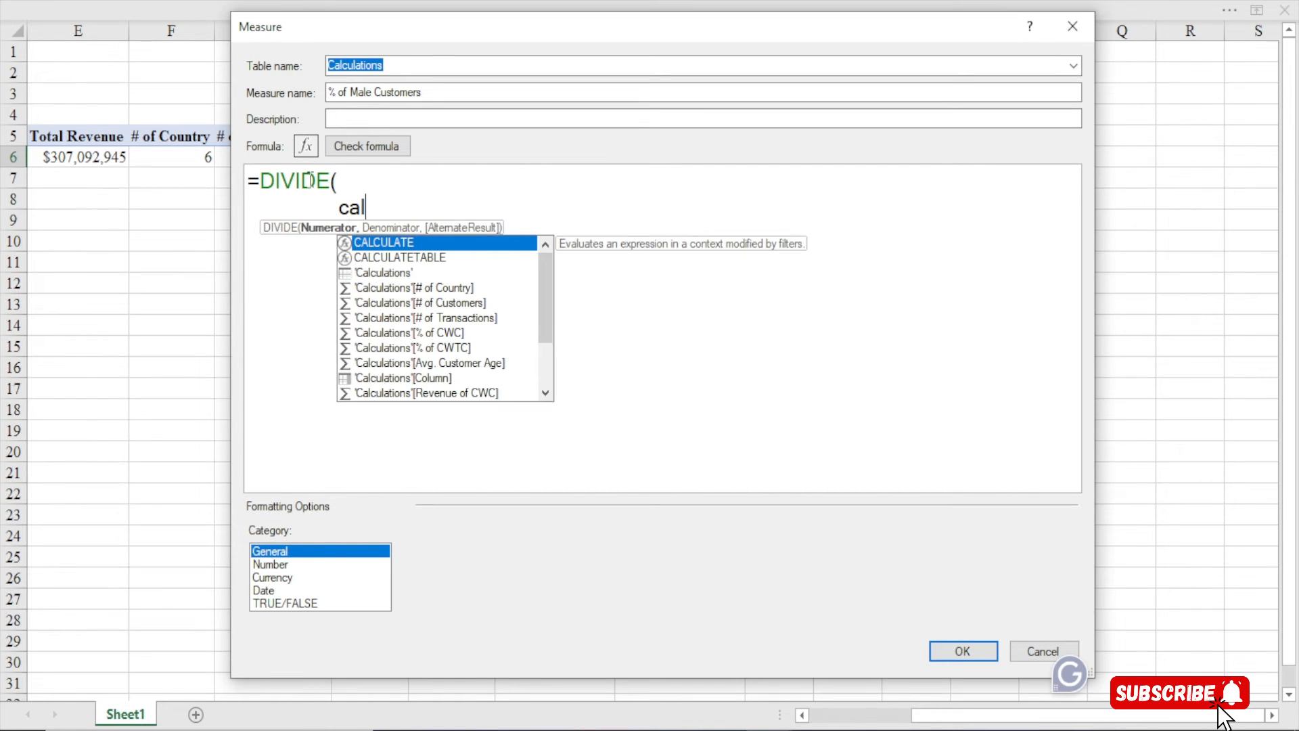
key("Tab")
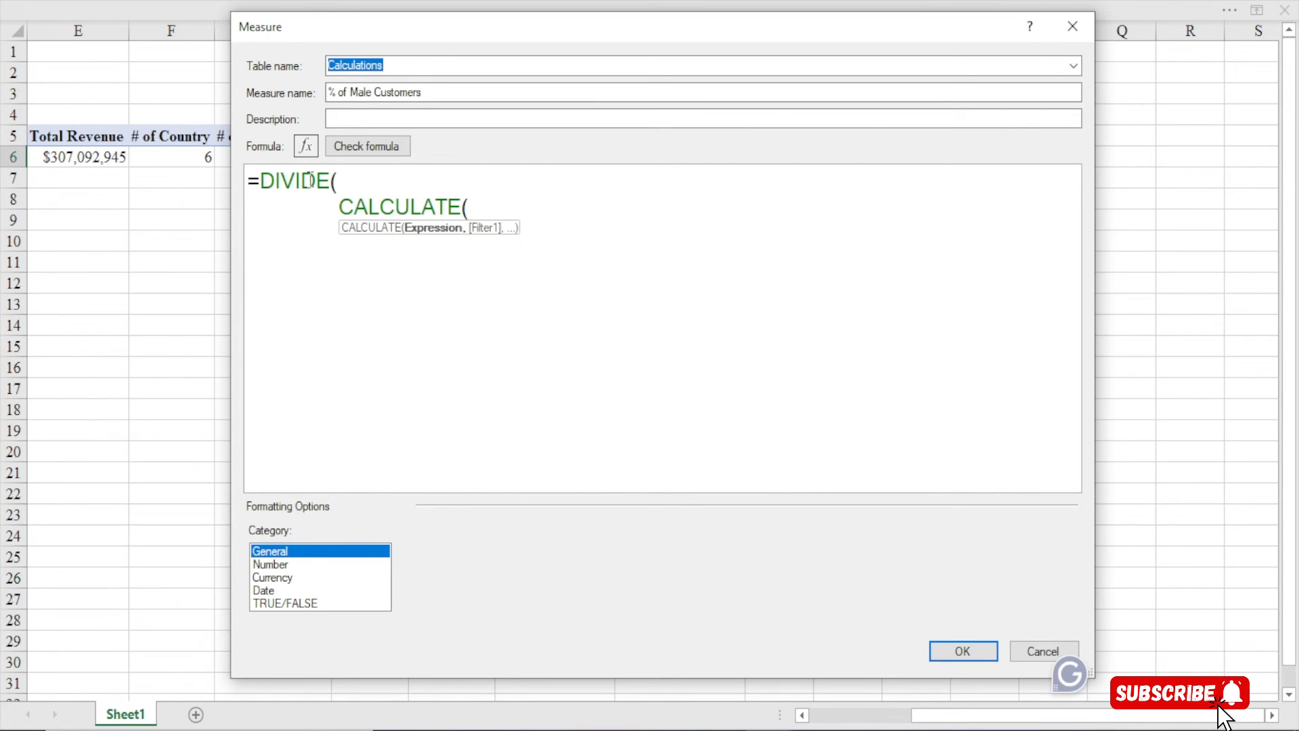
type("[to")
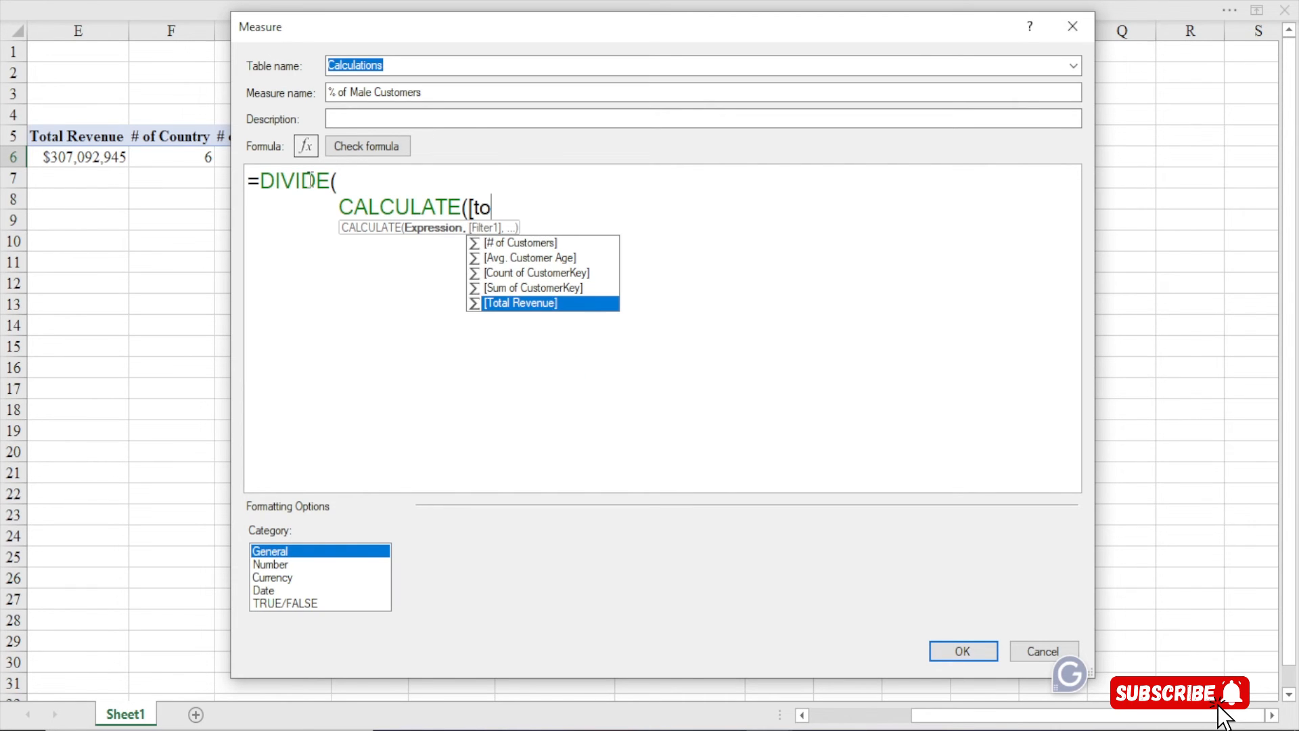
key("Tab")
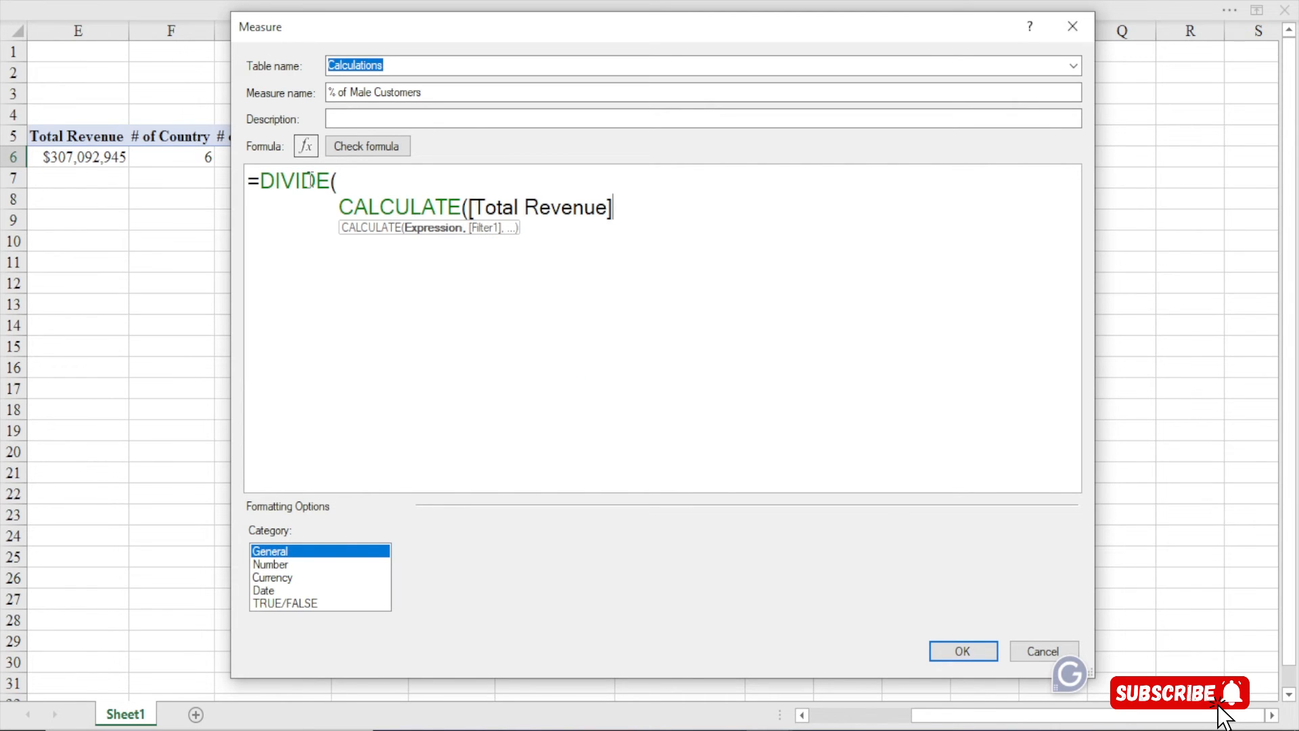
type(",")
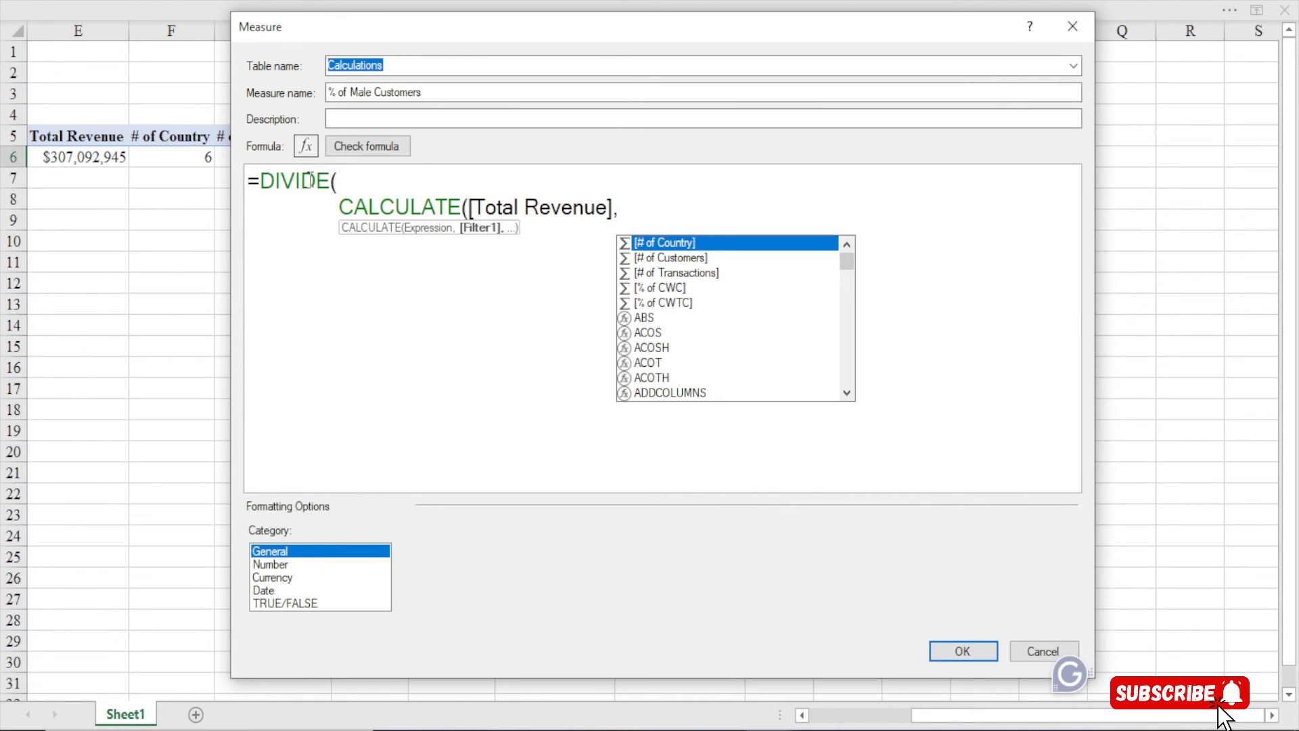
left_click(623, 208)
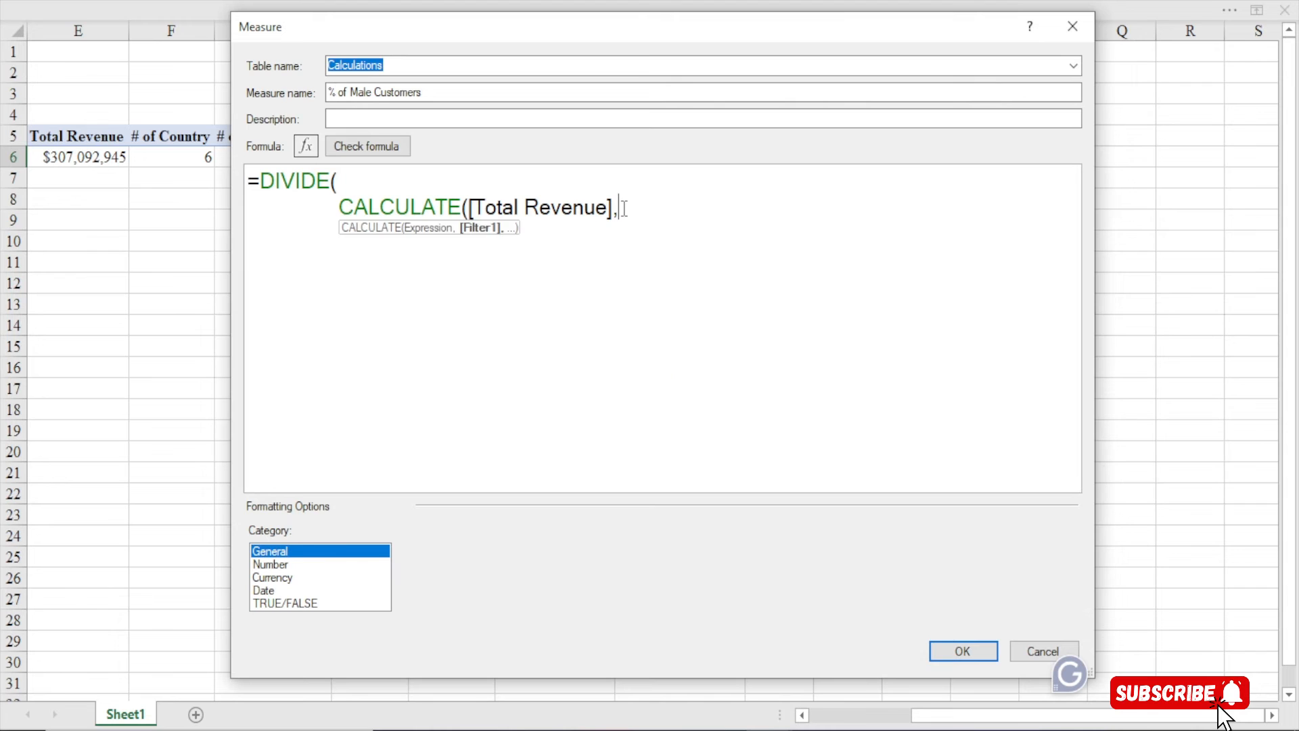
Add the Customer[Gender]="Male" filter and close the CALCULATE
key("Return")
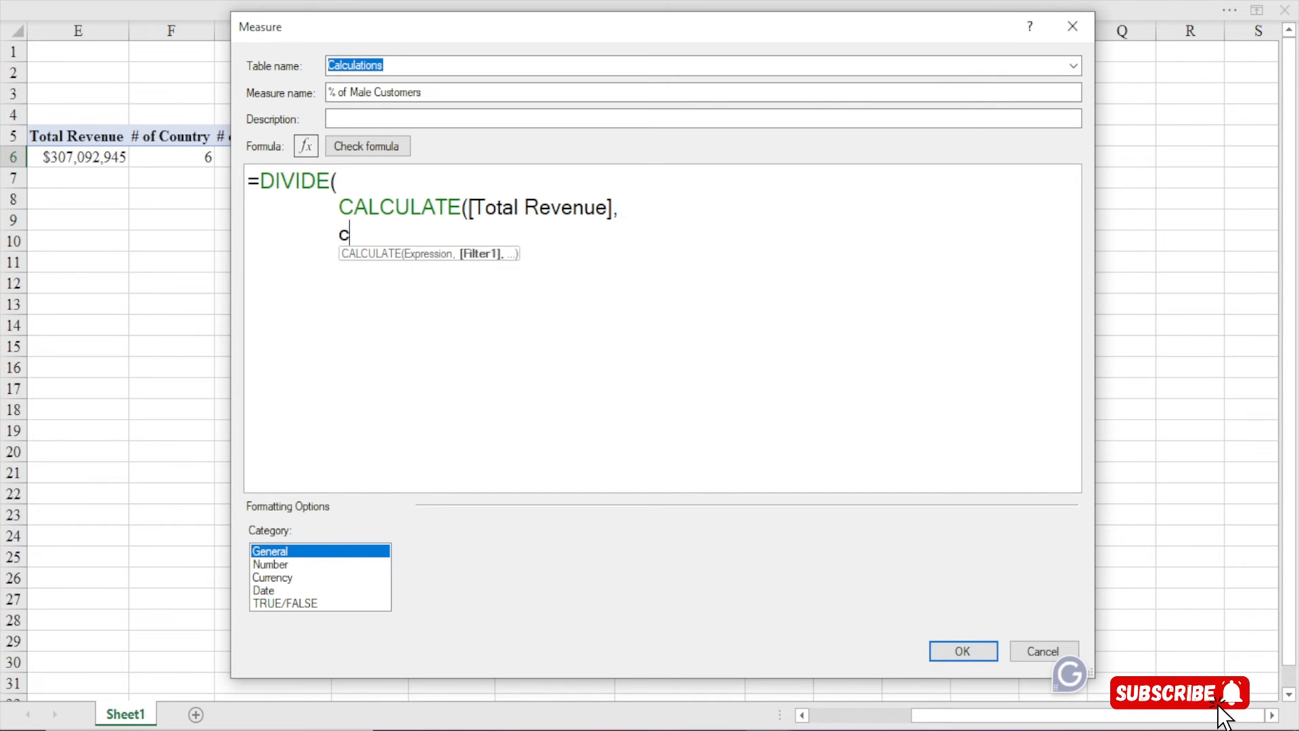
type("customer")
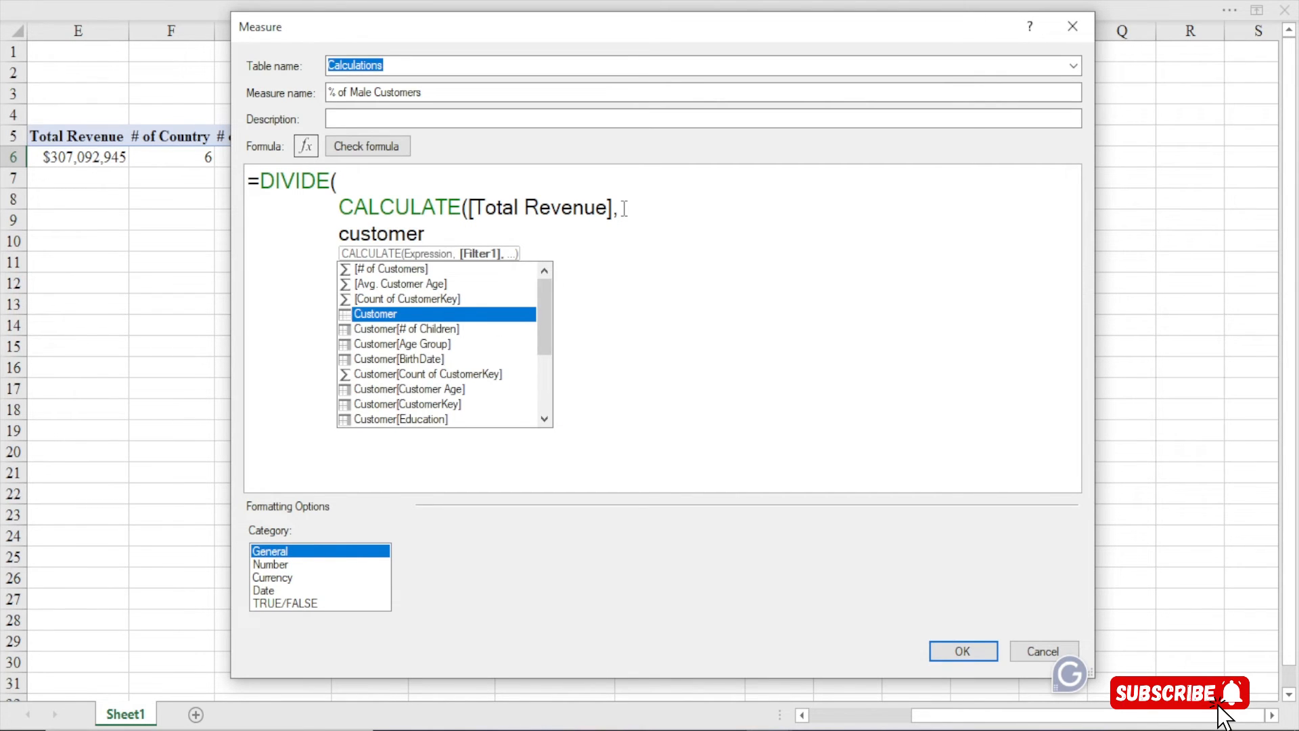
key("BackSpace")
key("BackSpace")
key("BackSpace")
key("BackSpace")
key("BackSpace")
key("BackSpace")
key("BackSpace")
key("BackSpace")
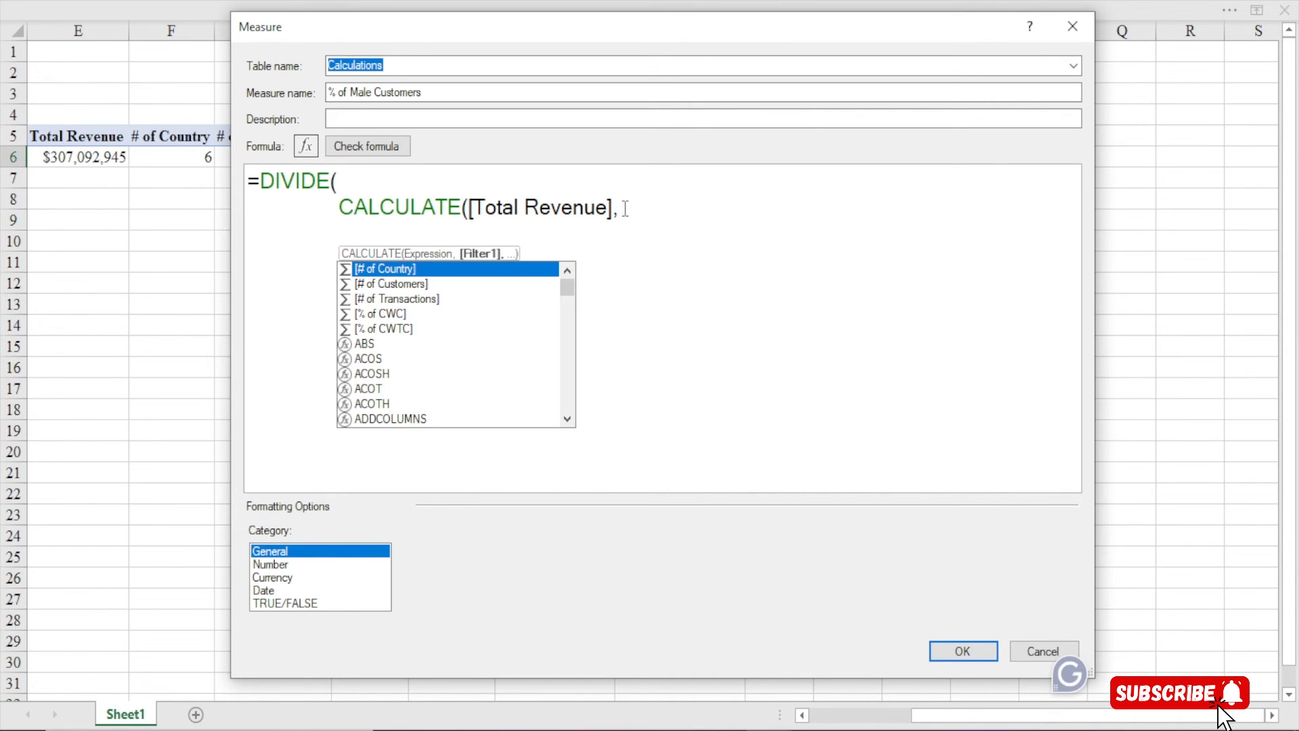
type("custo")
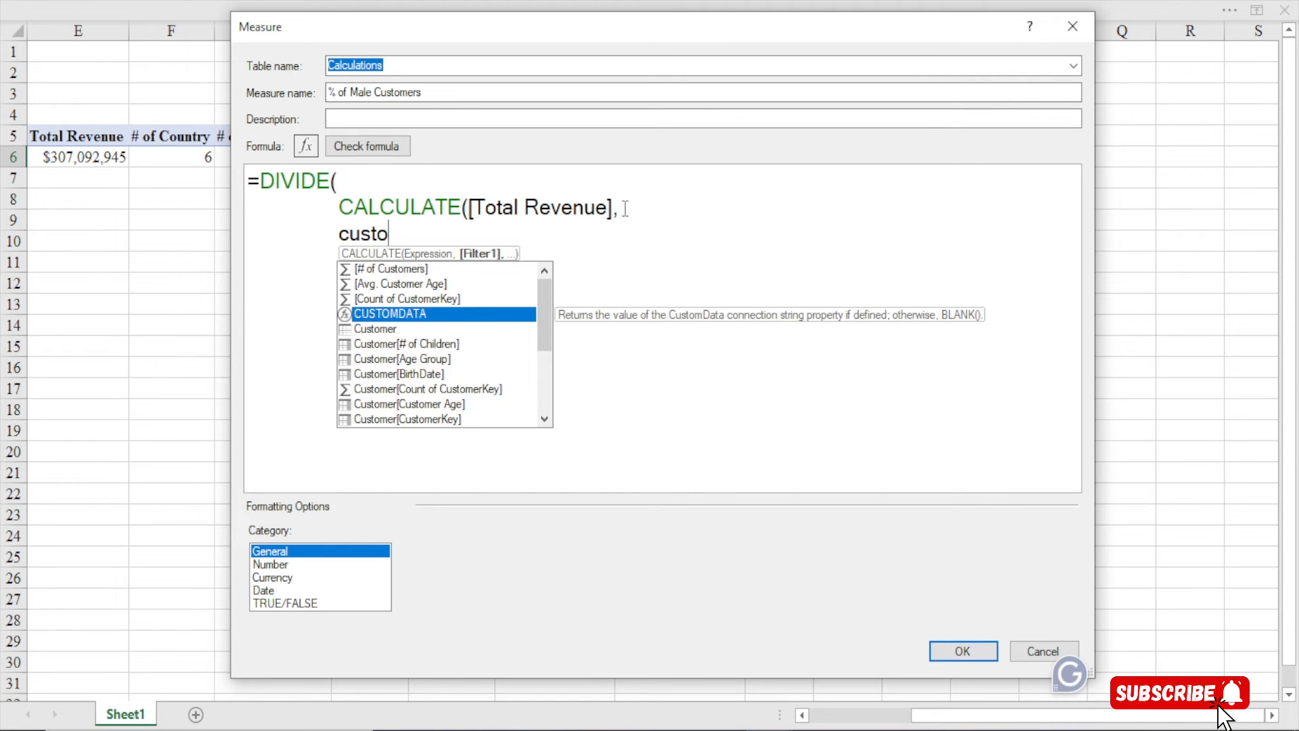
type("mer")
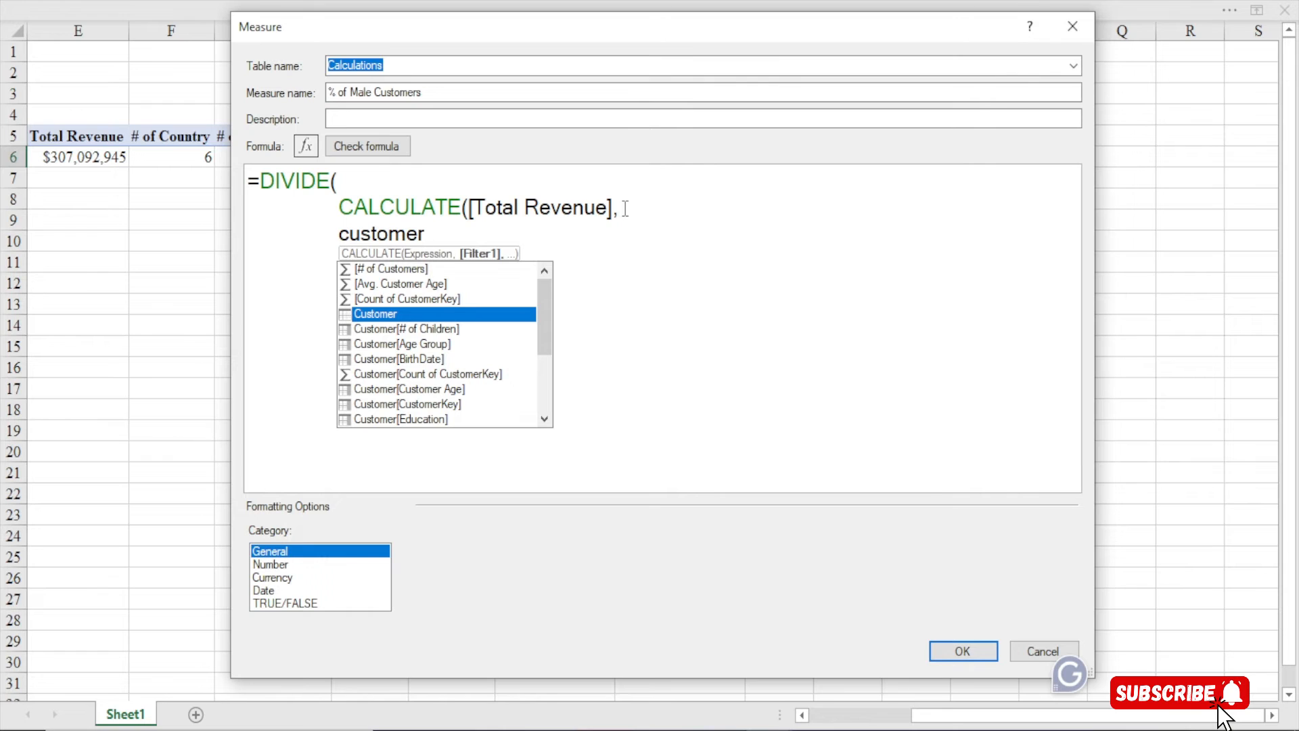
key("BackSpace")
key("BackSpace")
key("BackSpace")
key("BackSpace")
key("BackSpace")
key("BackSpace")
key("BackSpace")
key("BackSpace")
type("ge")
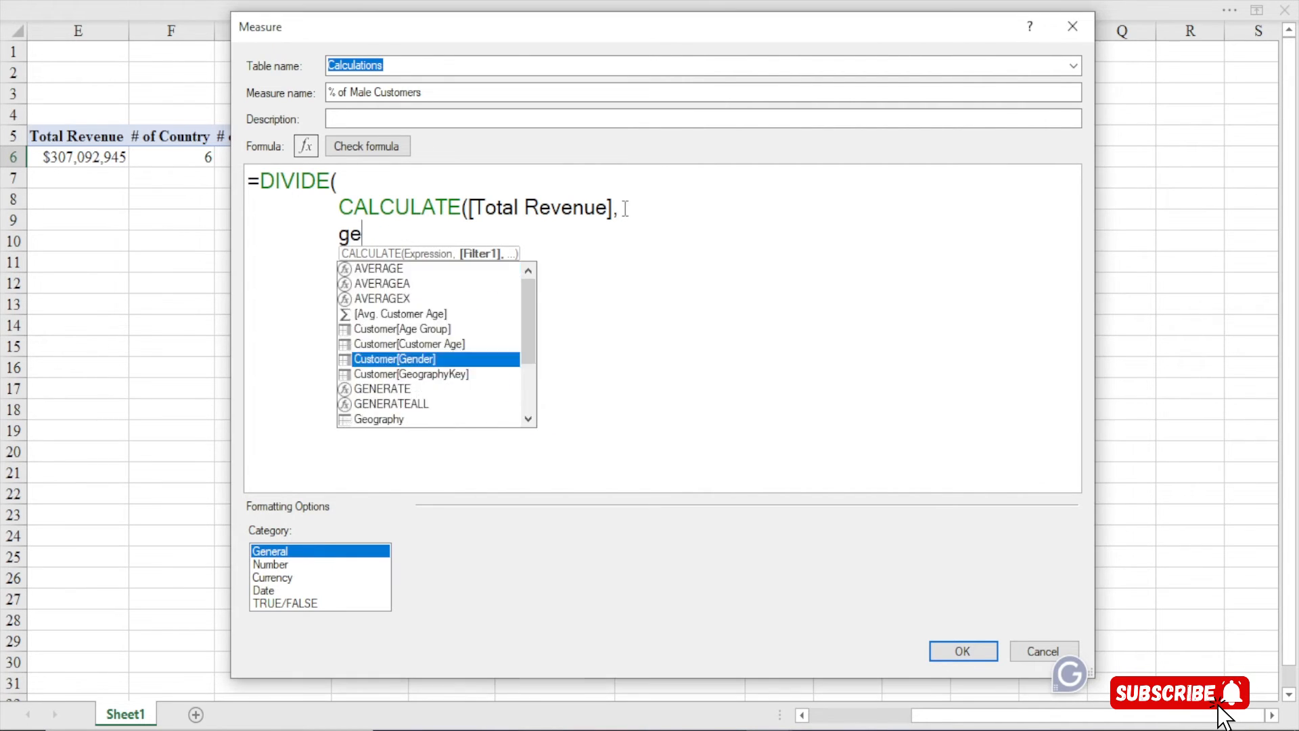
type("nder")
key("Tab")
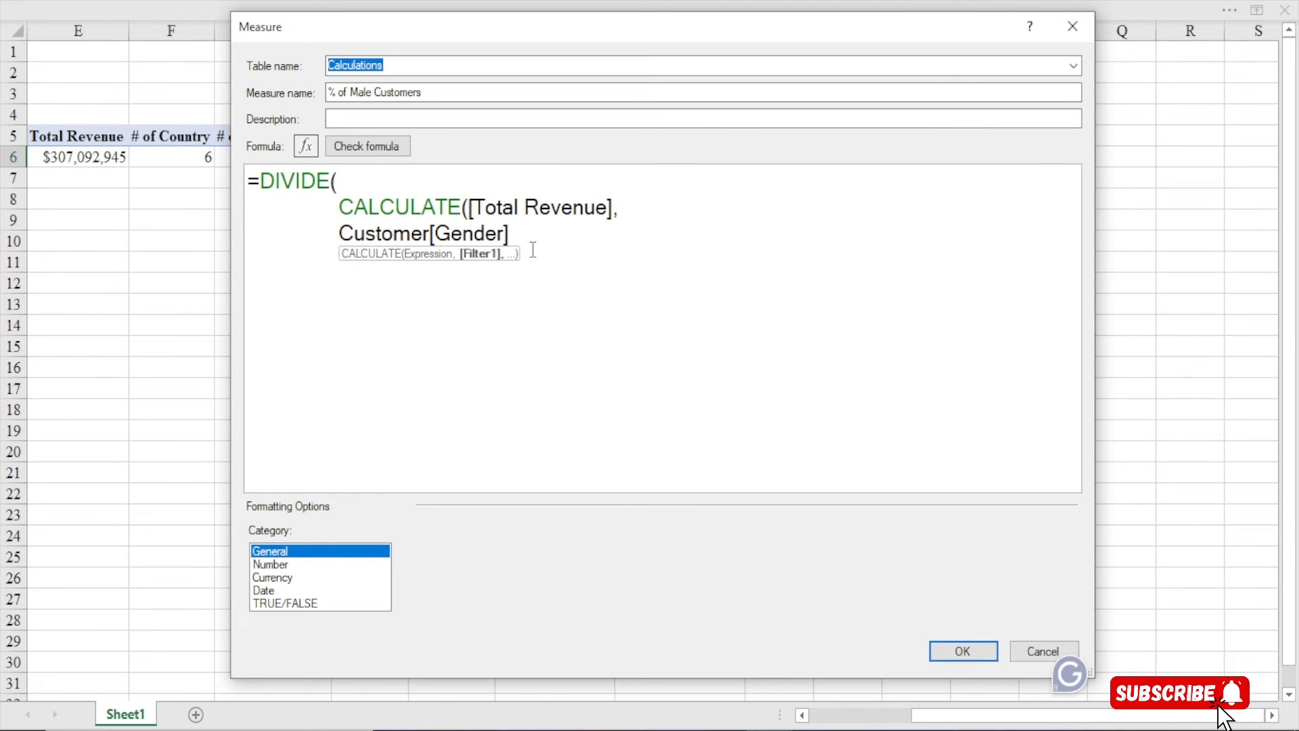
type("=\"Male\",")
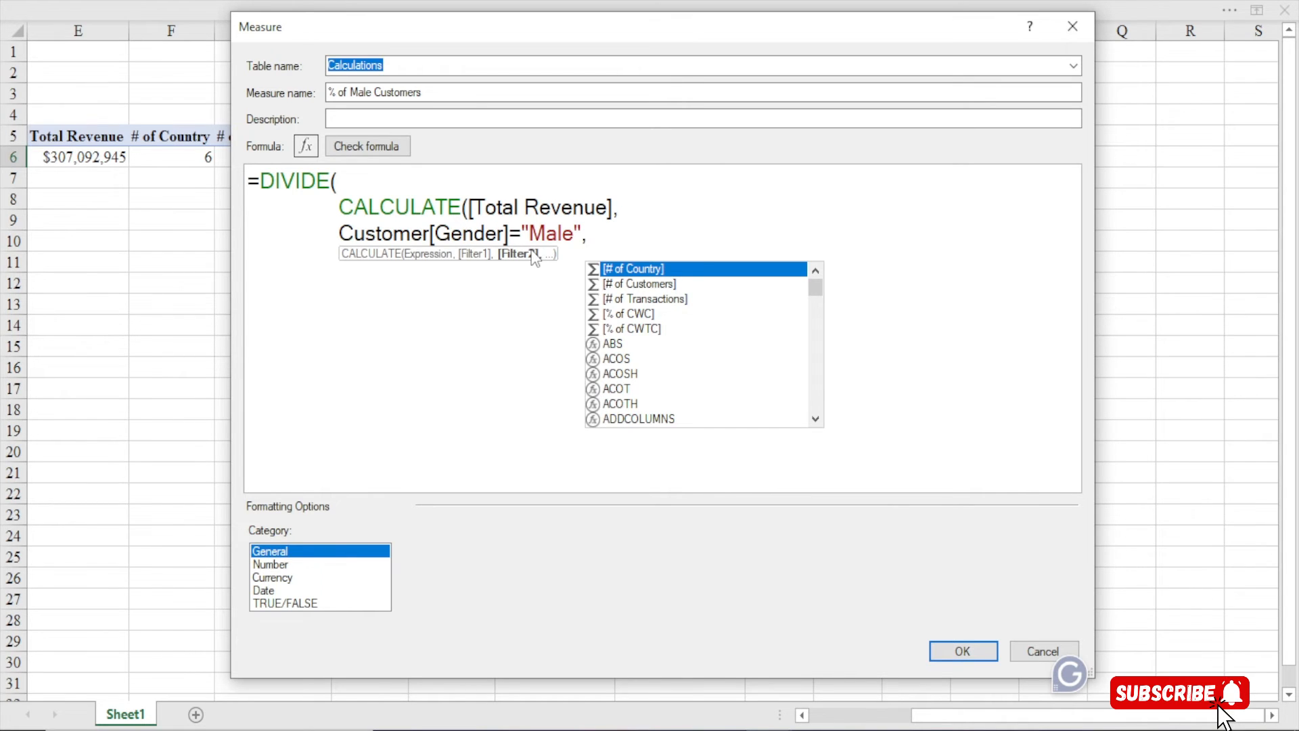
key("BackSpace")
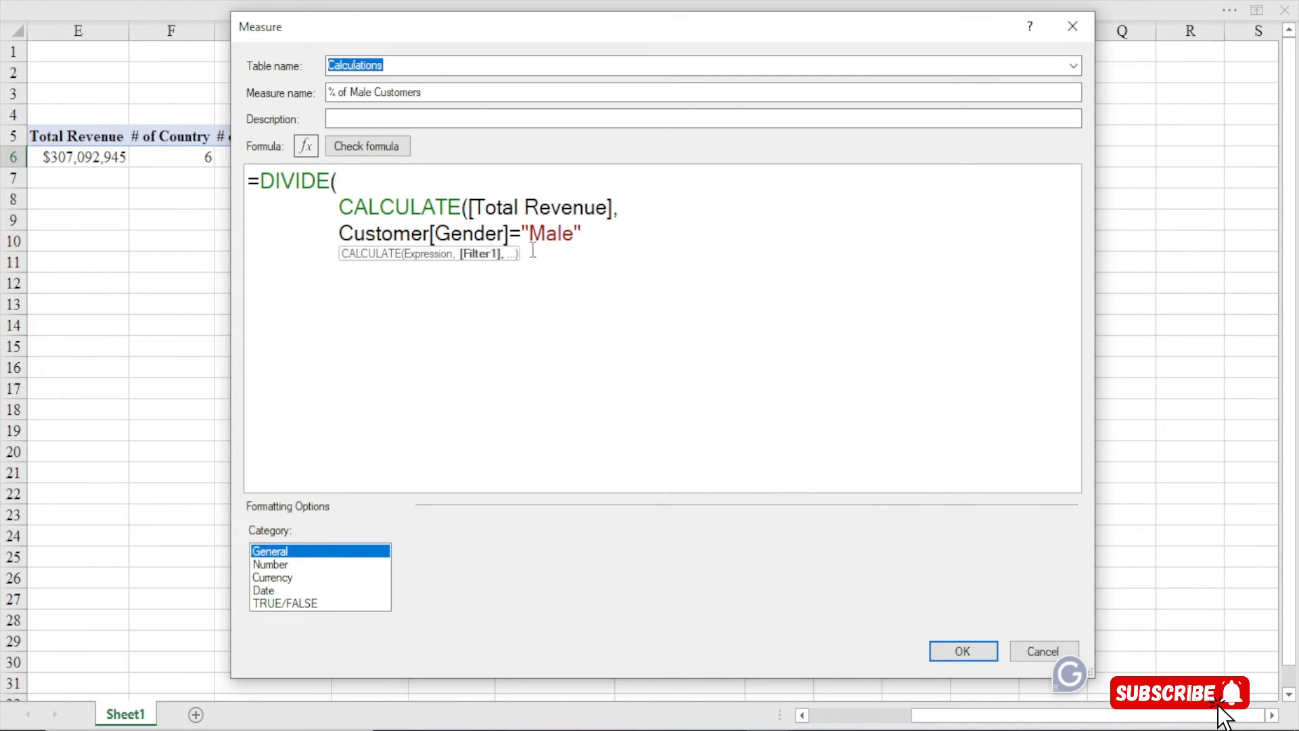
type(")")
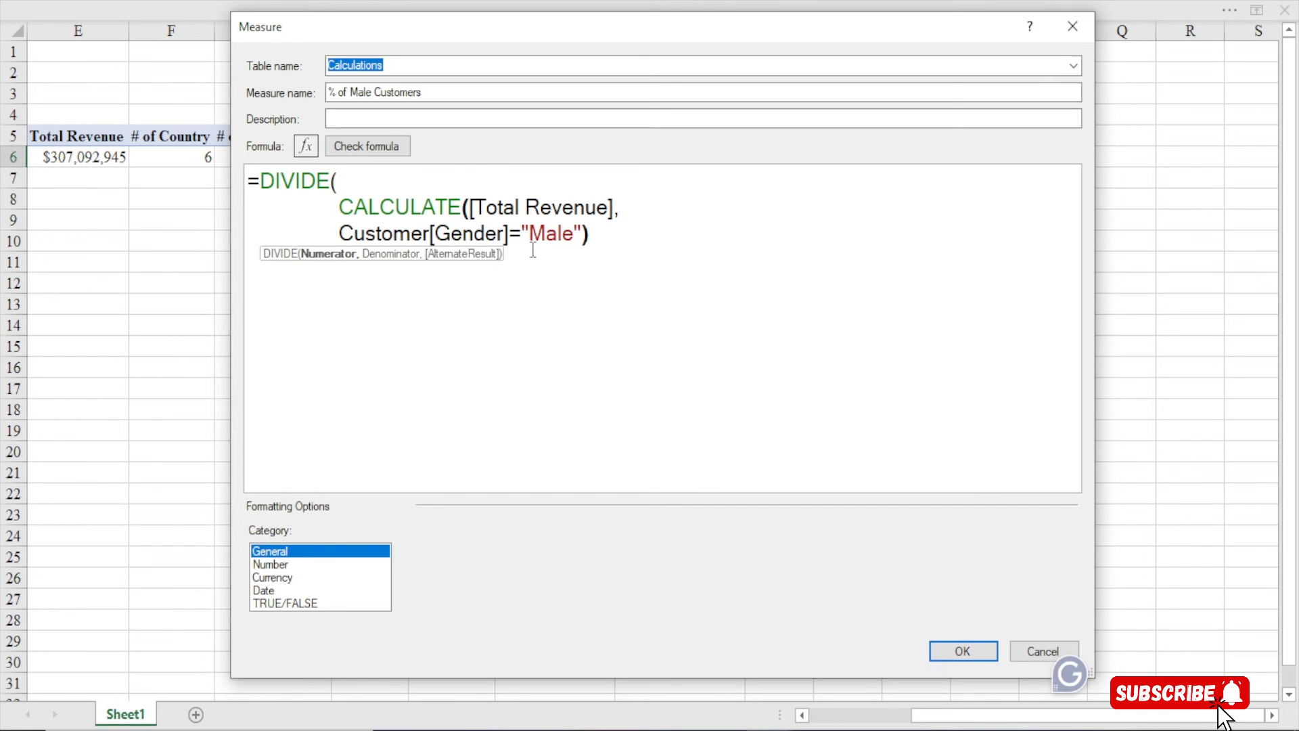
type(",")
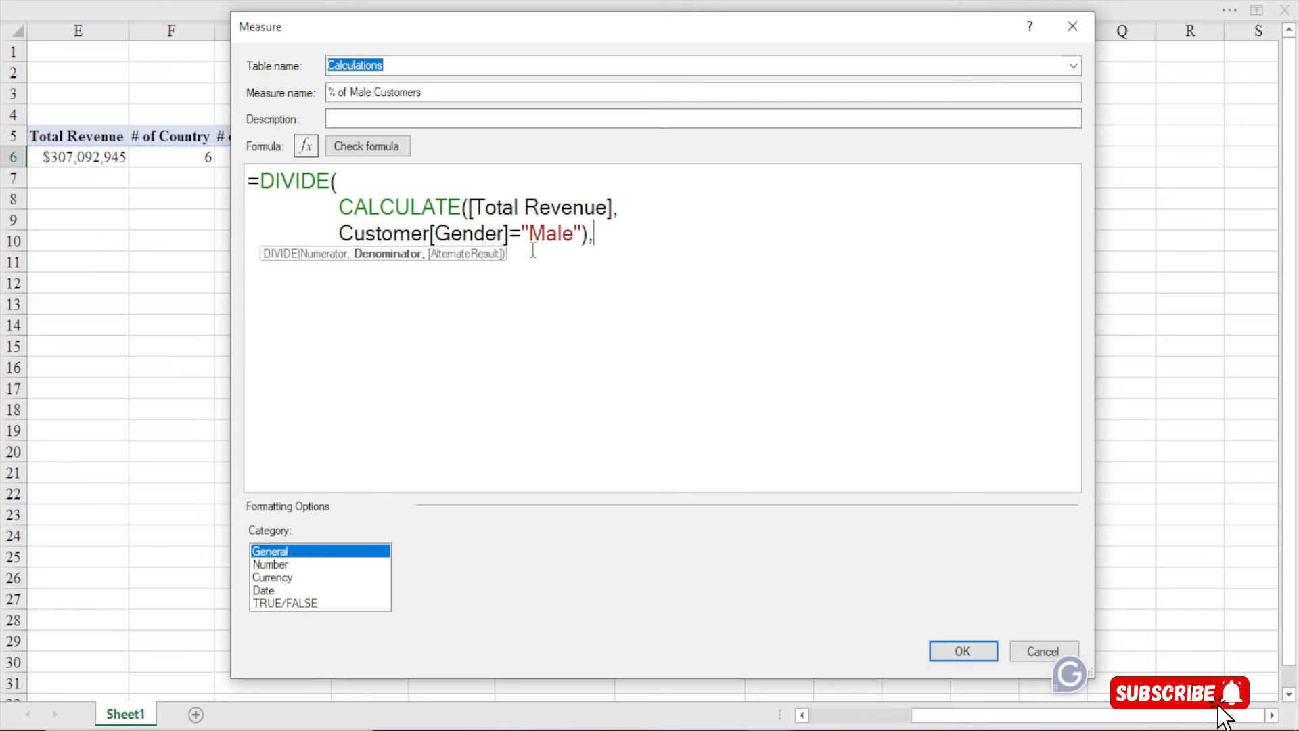
Finish with [Total Revenue] as the denominator and check the formula for errors
key("Return")
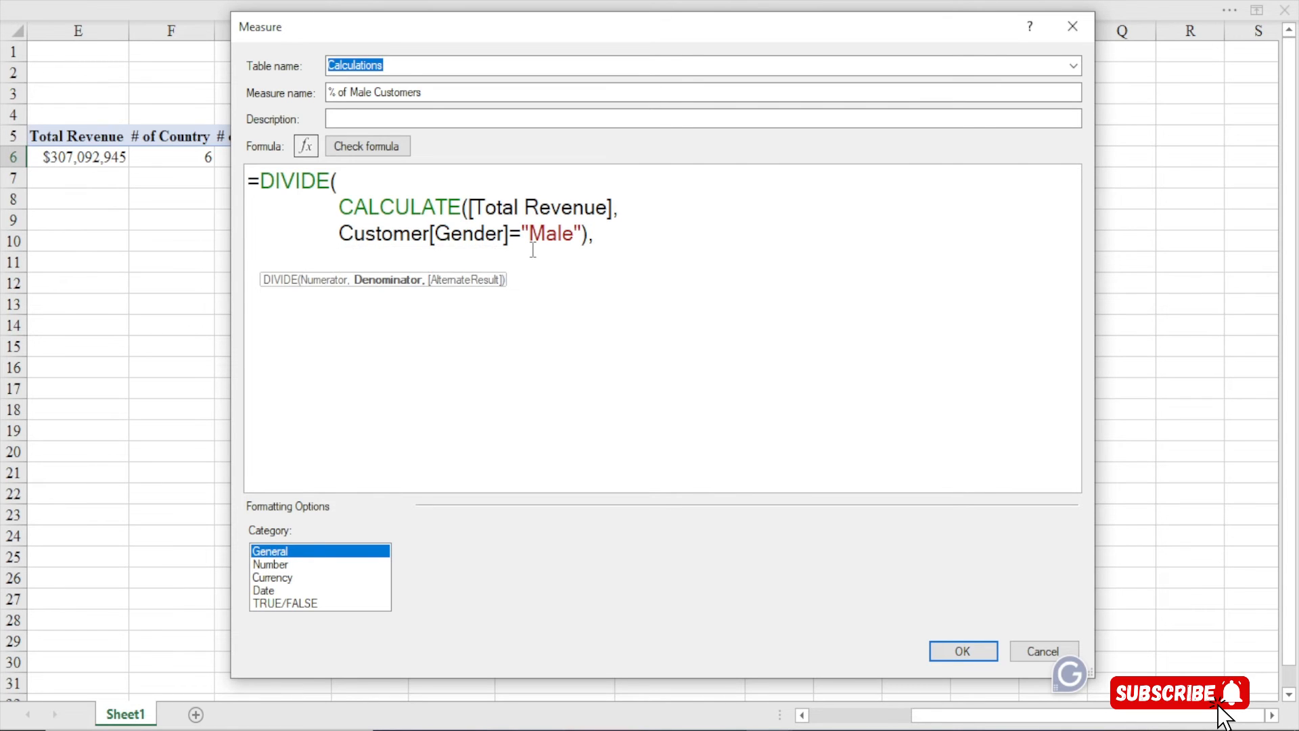
type("[tota")
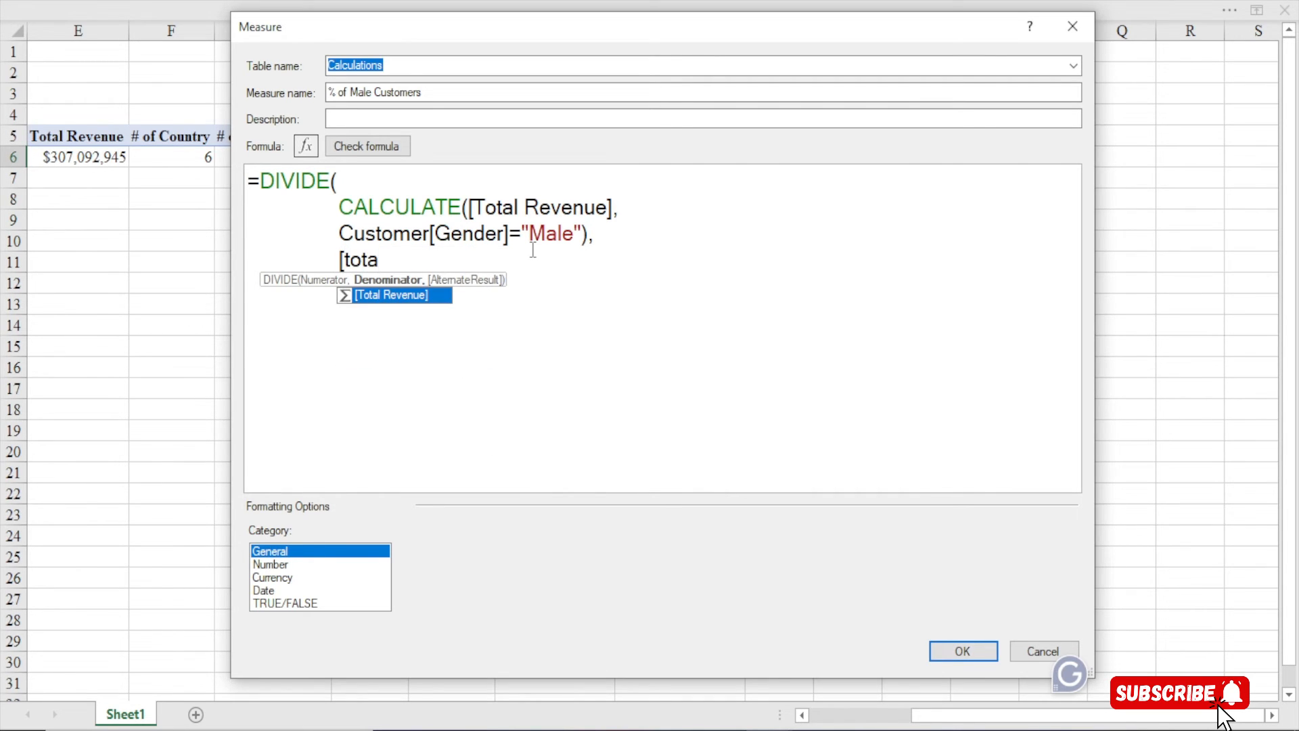
key("Tab")
type(")")
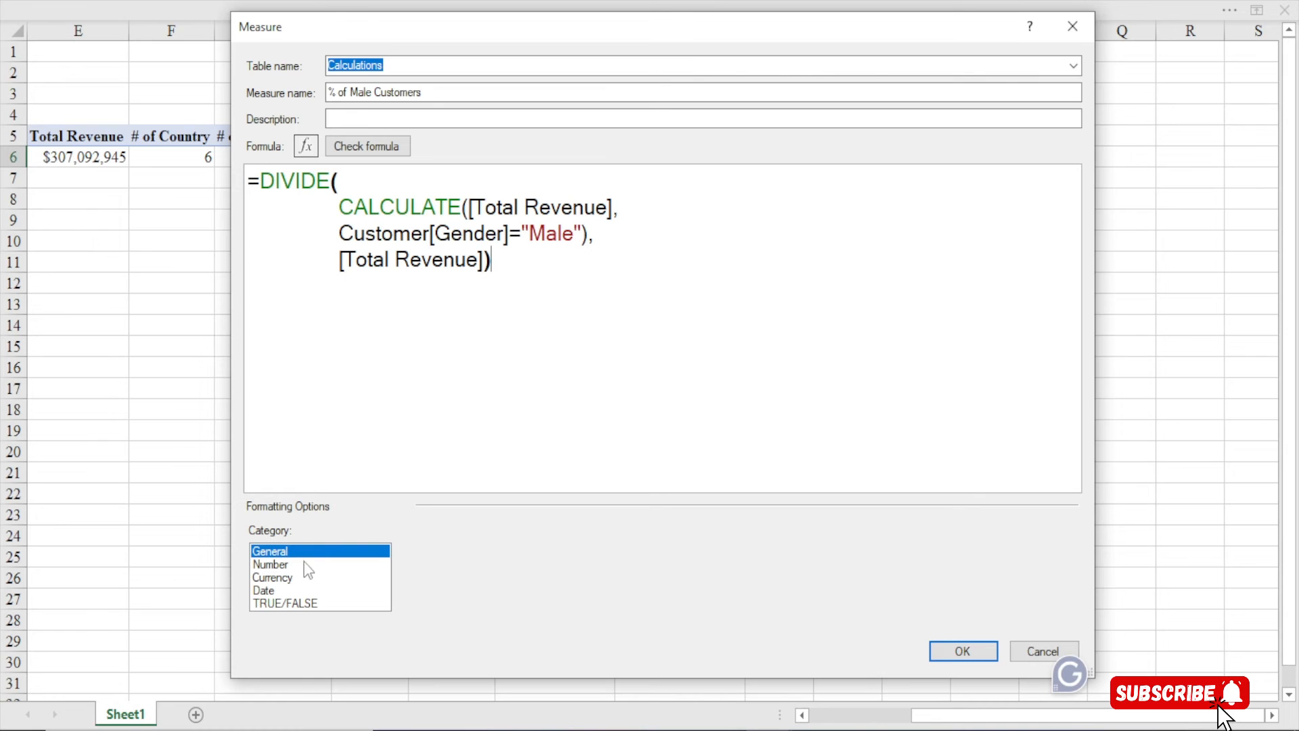
left_click(348, 152)
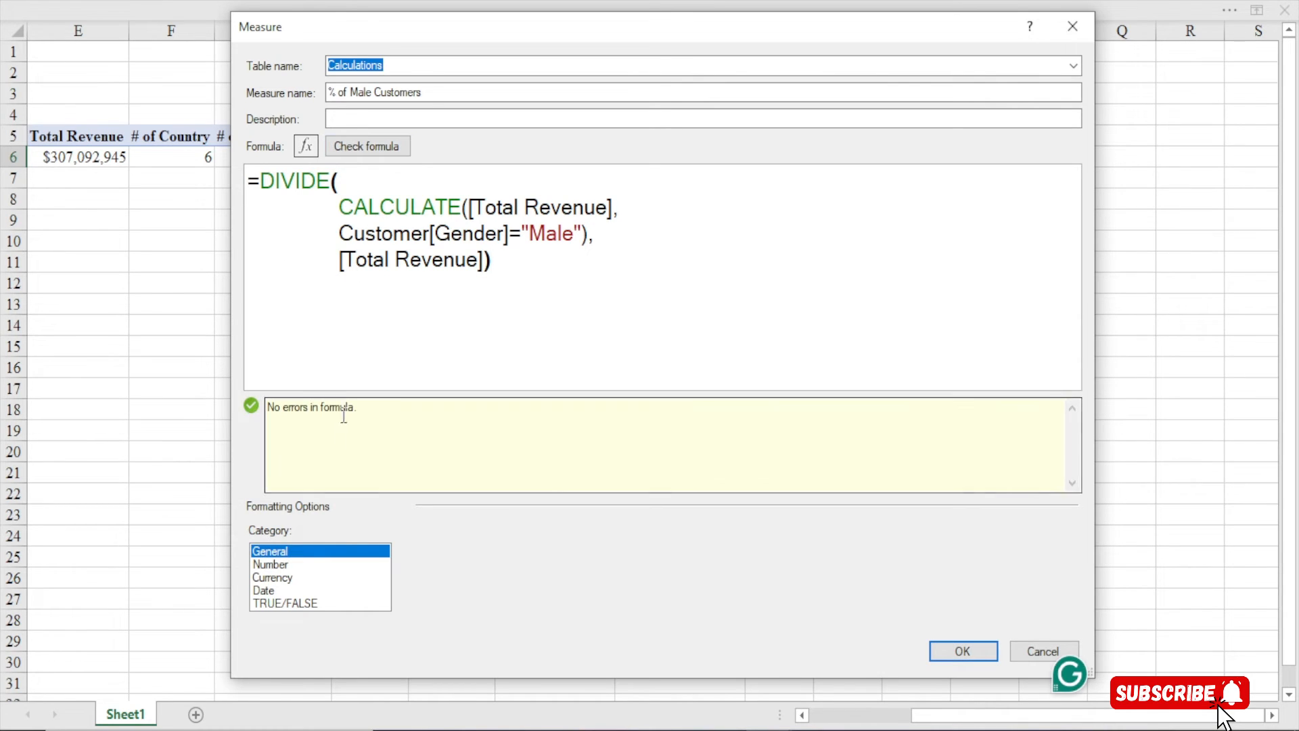
Format the measure as a 1-decimal percentage, save it, and select its 49.7% value
left_click(270, 566)
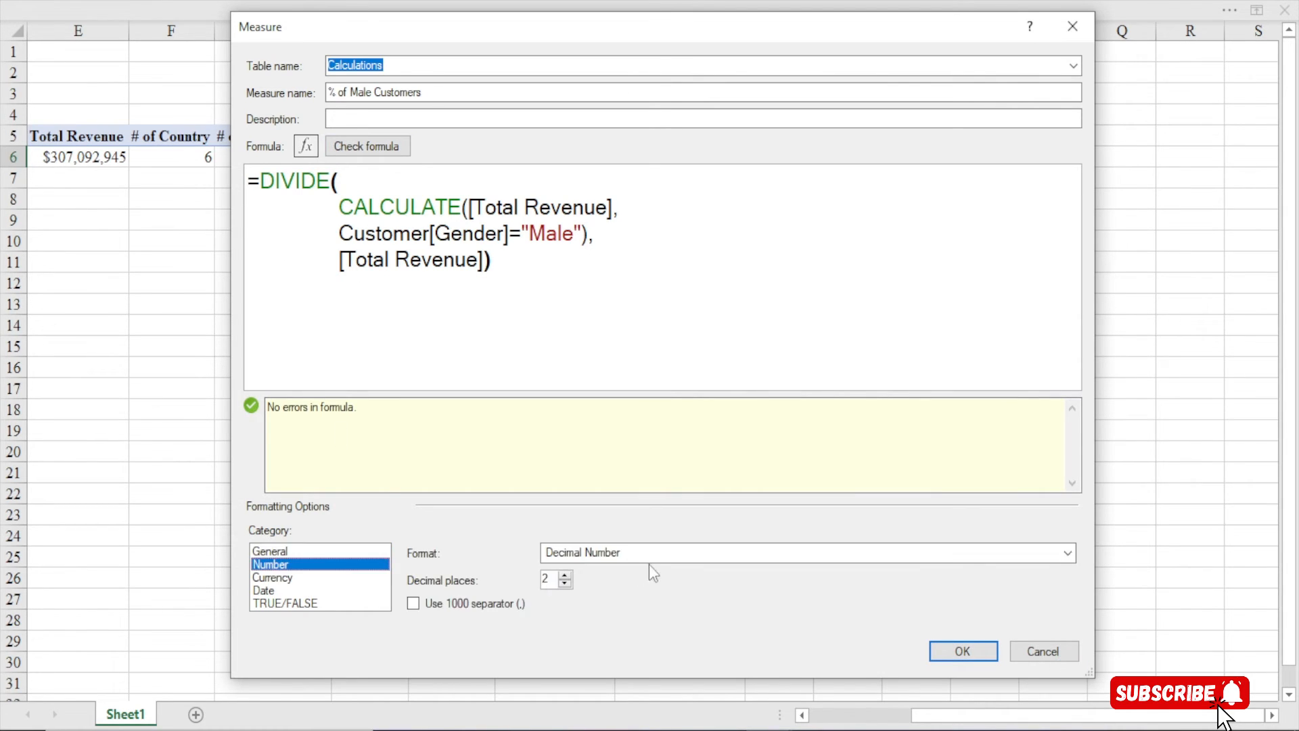
left_click(661, 554)
left_click(570, 601)
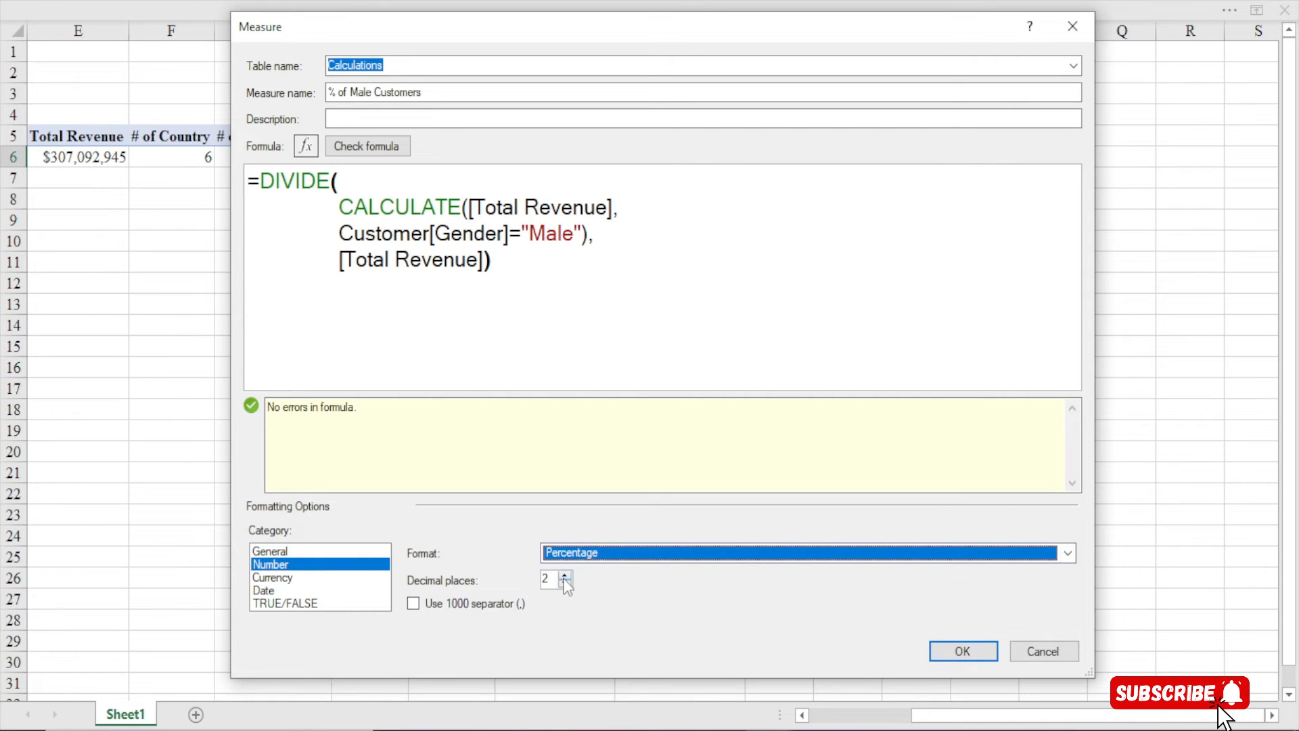
left_click(564, 582)
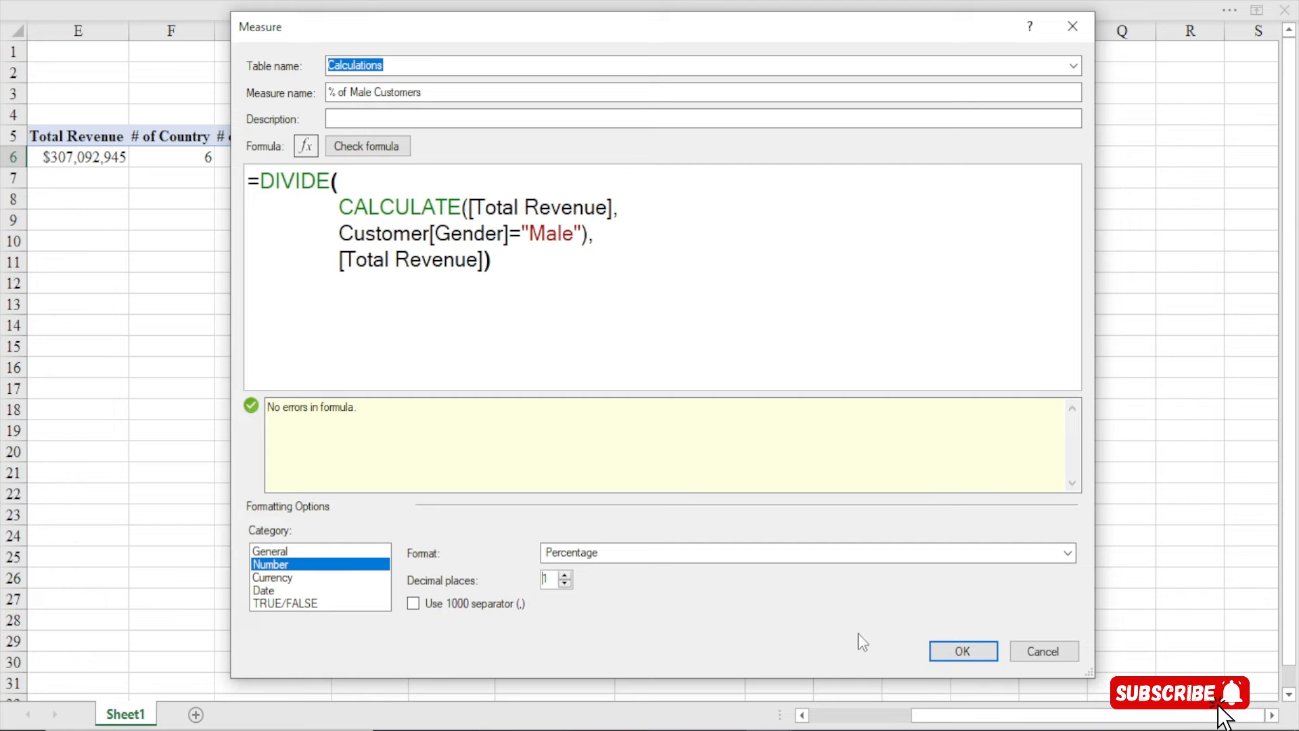
left_click(963, 652)
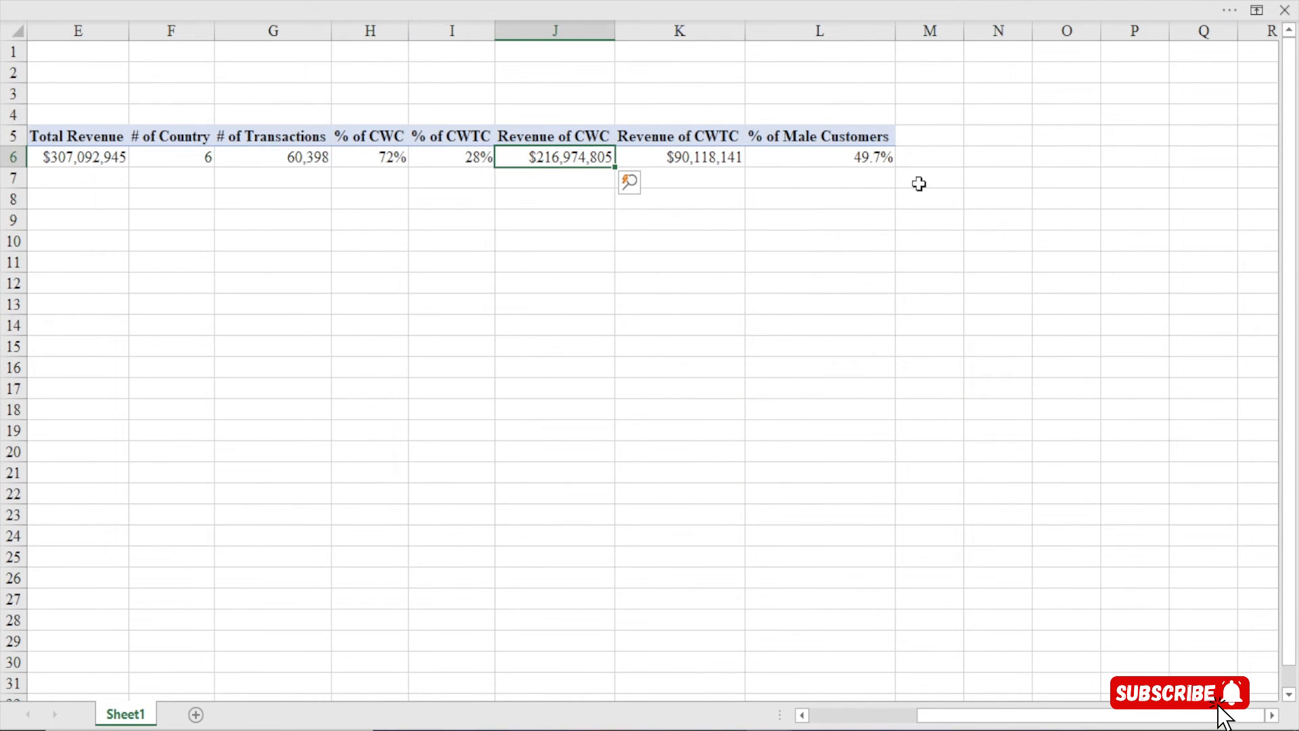
left_click(856, 161)
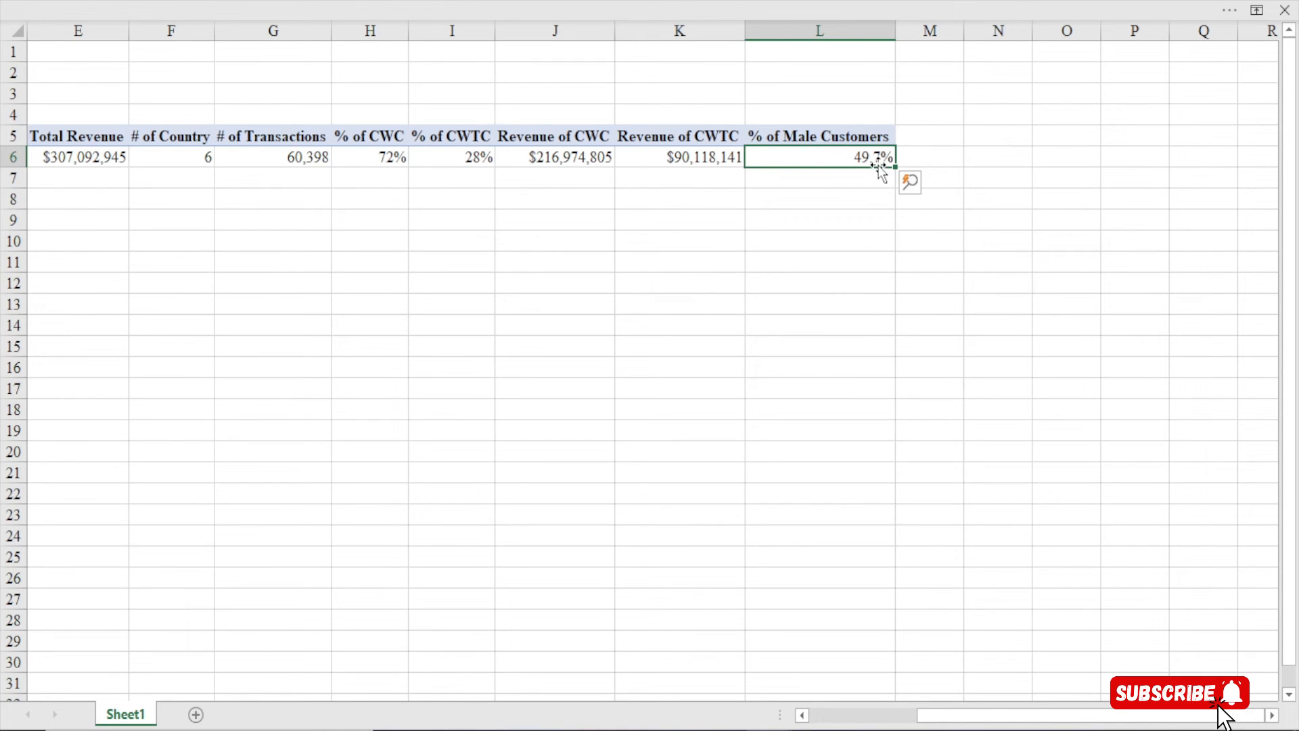
Start a new measure from the Power Pivot Measures menu and enlarge its editor
mouse_move(812, 154)
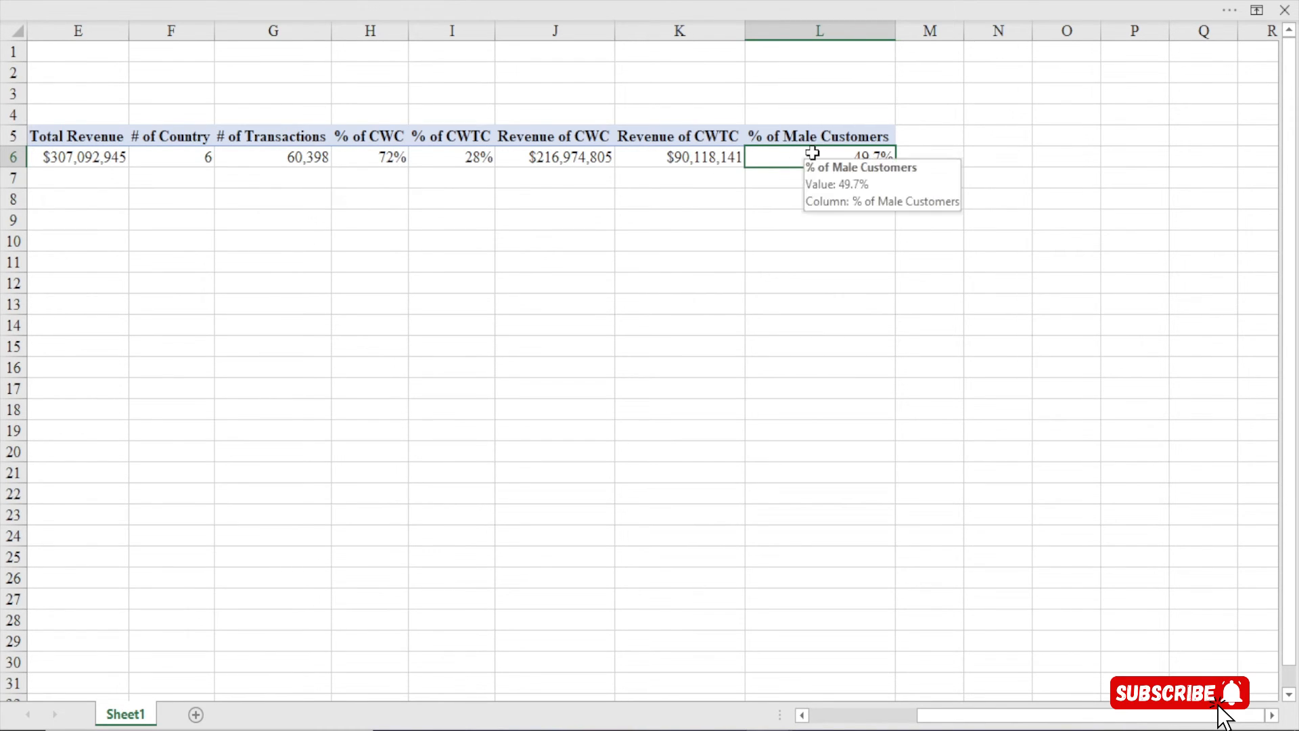
left_click(386, 6)
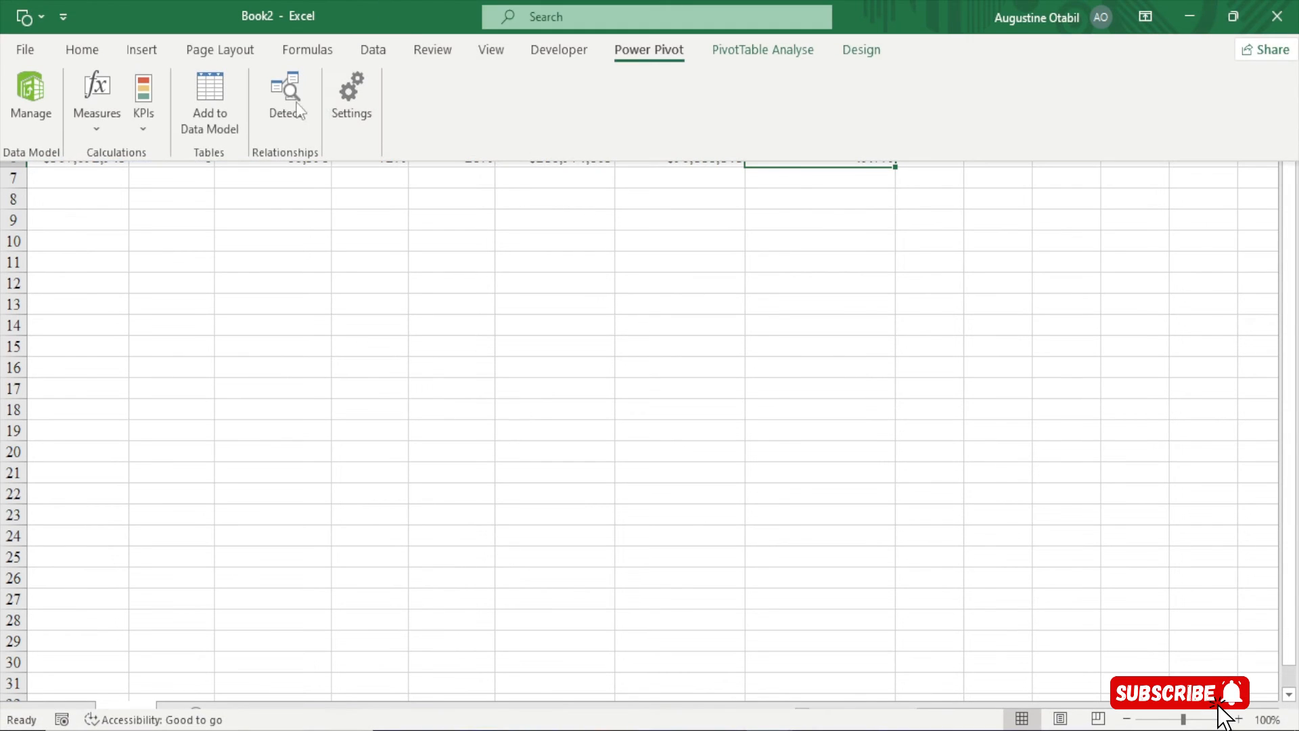
left_click(97, 119)
left_click(148, 156)
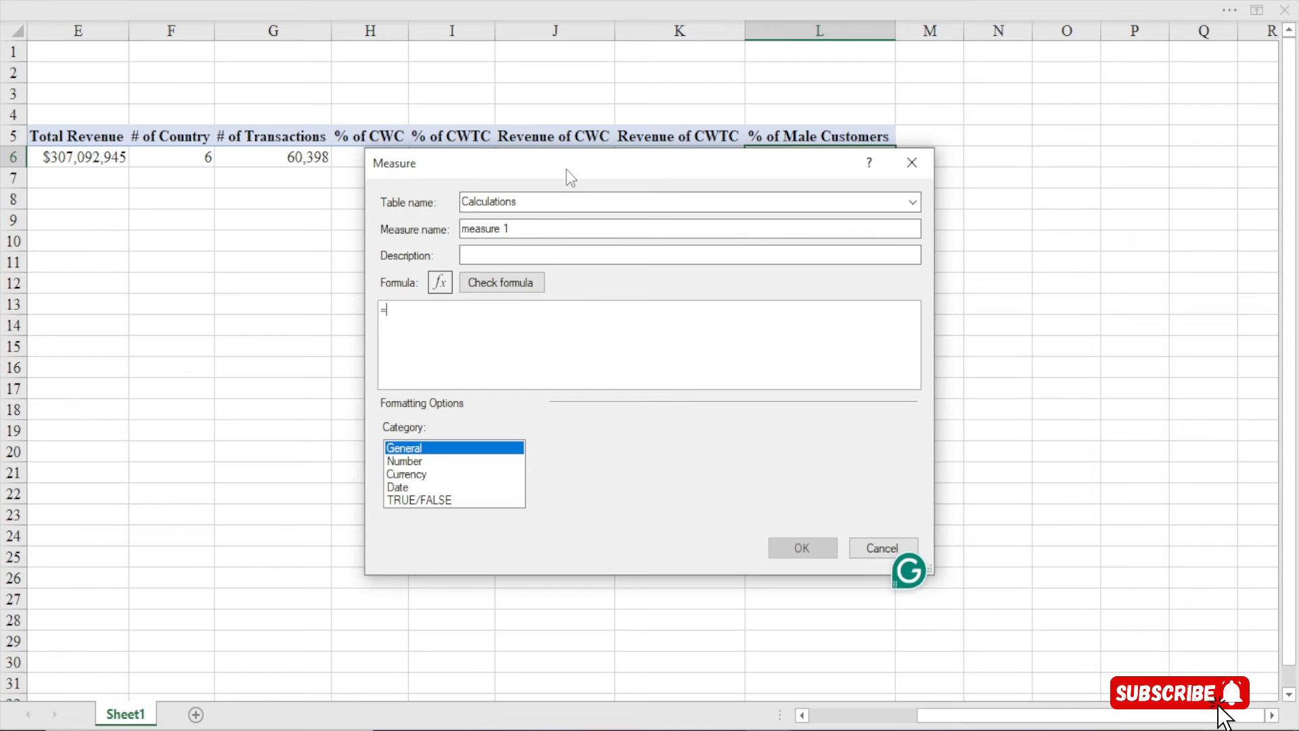
left_click_drag(568, 172, 517, 41)
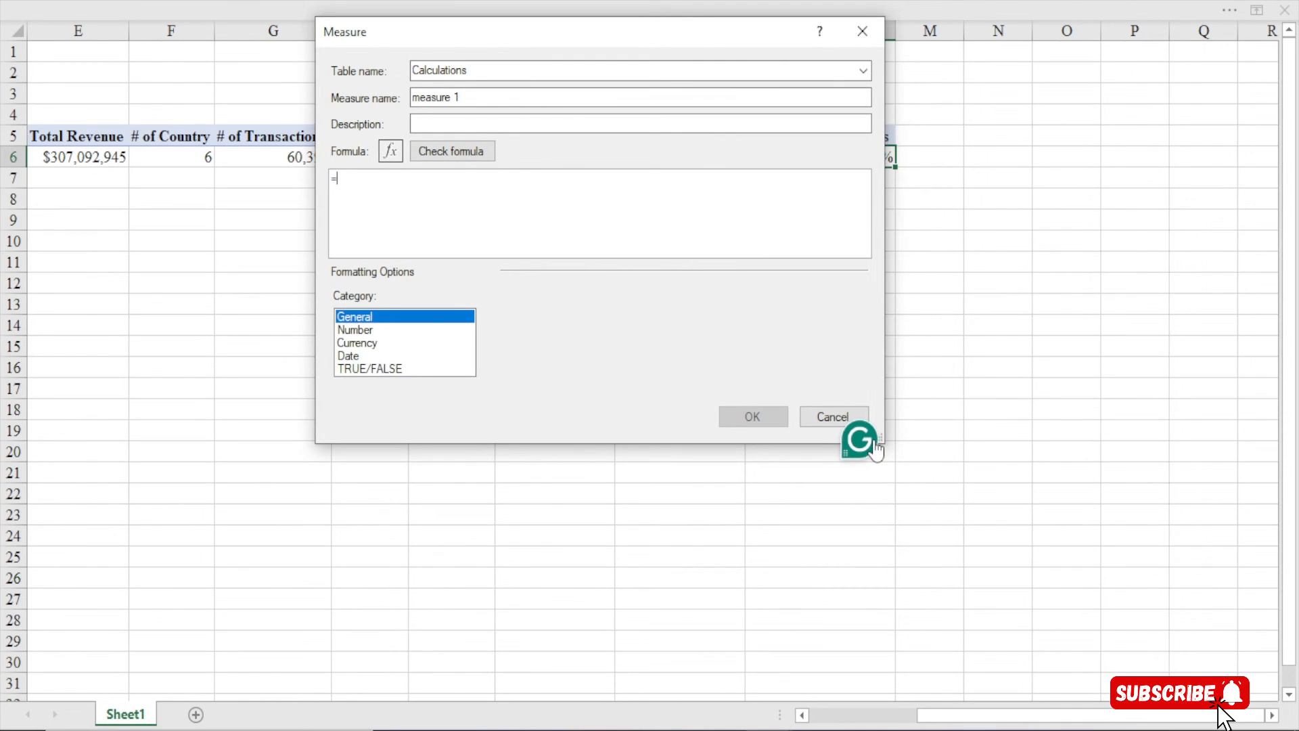
left_click_drag(885, 443, 1165, 673)
Name the measure '% of Female Customers' and place the cursor in the formula box
left_click_drag(475, 98, 189, 106)
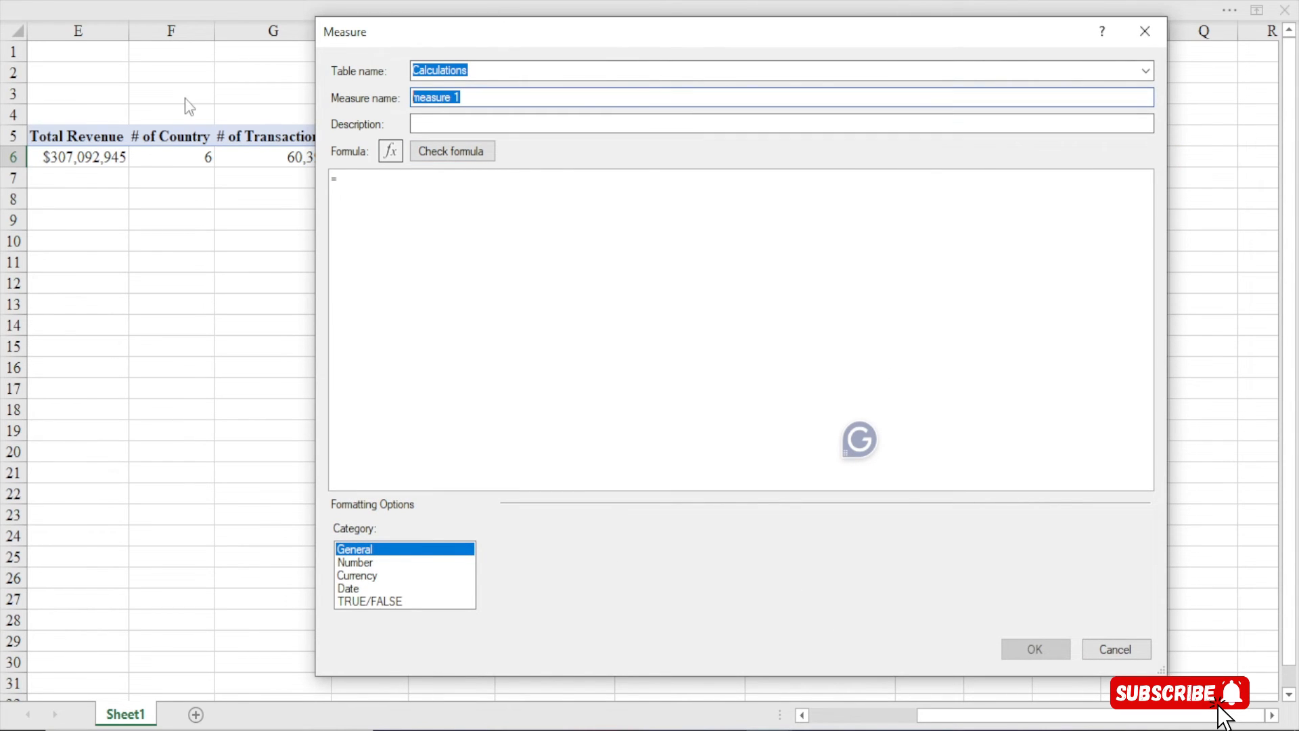
type("% of female")
key("BackSpace")
key("BackSpace")
key("BackSpace")
key("BackSpace")
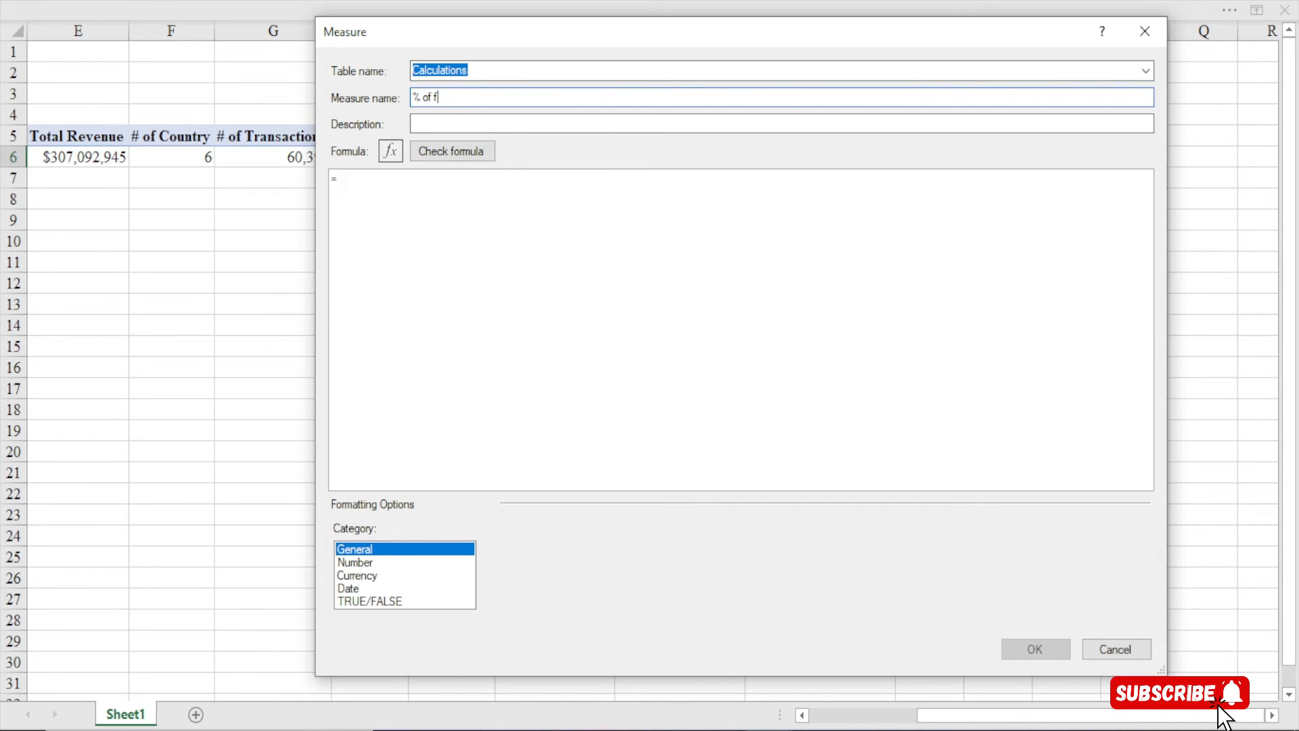
type("Female Customers")
left_click(375, 182)
scroll(362, 187, "up", 3)
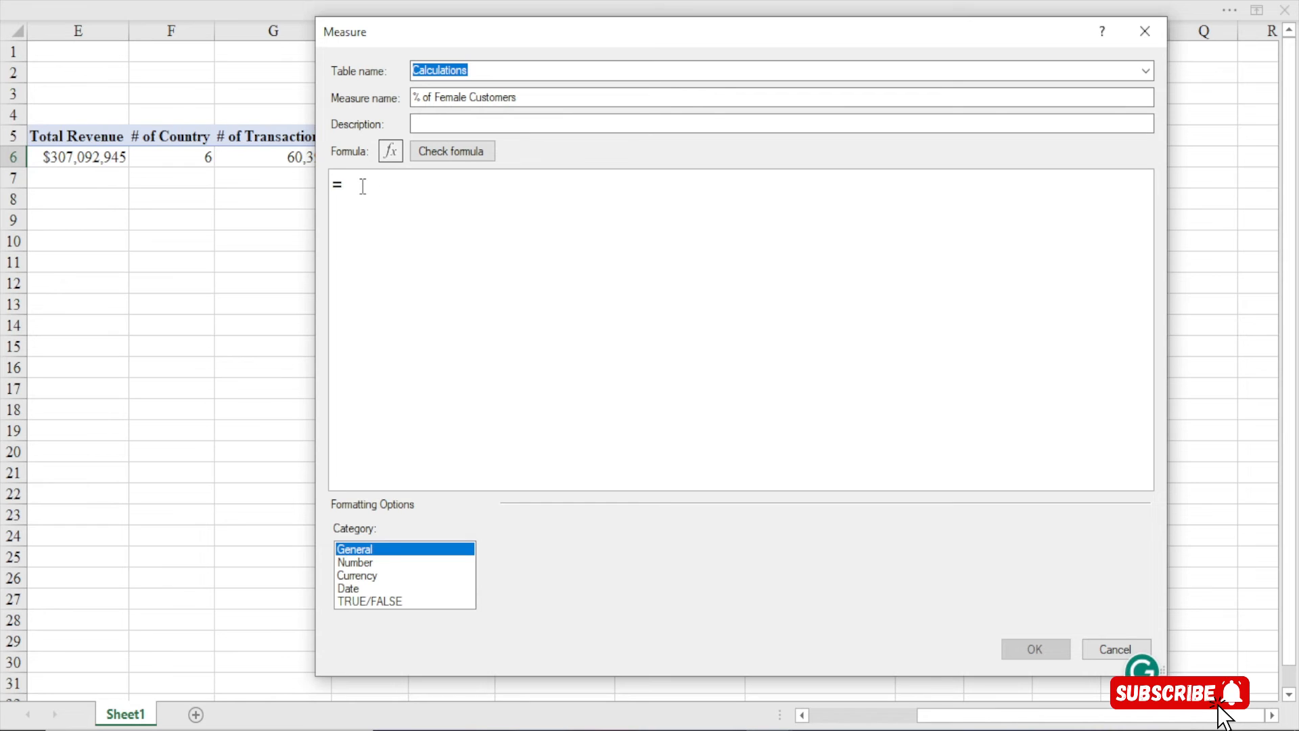
scroll(362, 187, "up", 1)
Begin the formula as =DIVIDE(CALCULATE([Total Revenue], on indented lines
type("div")
key("Tab")
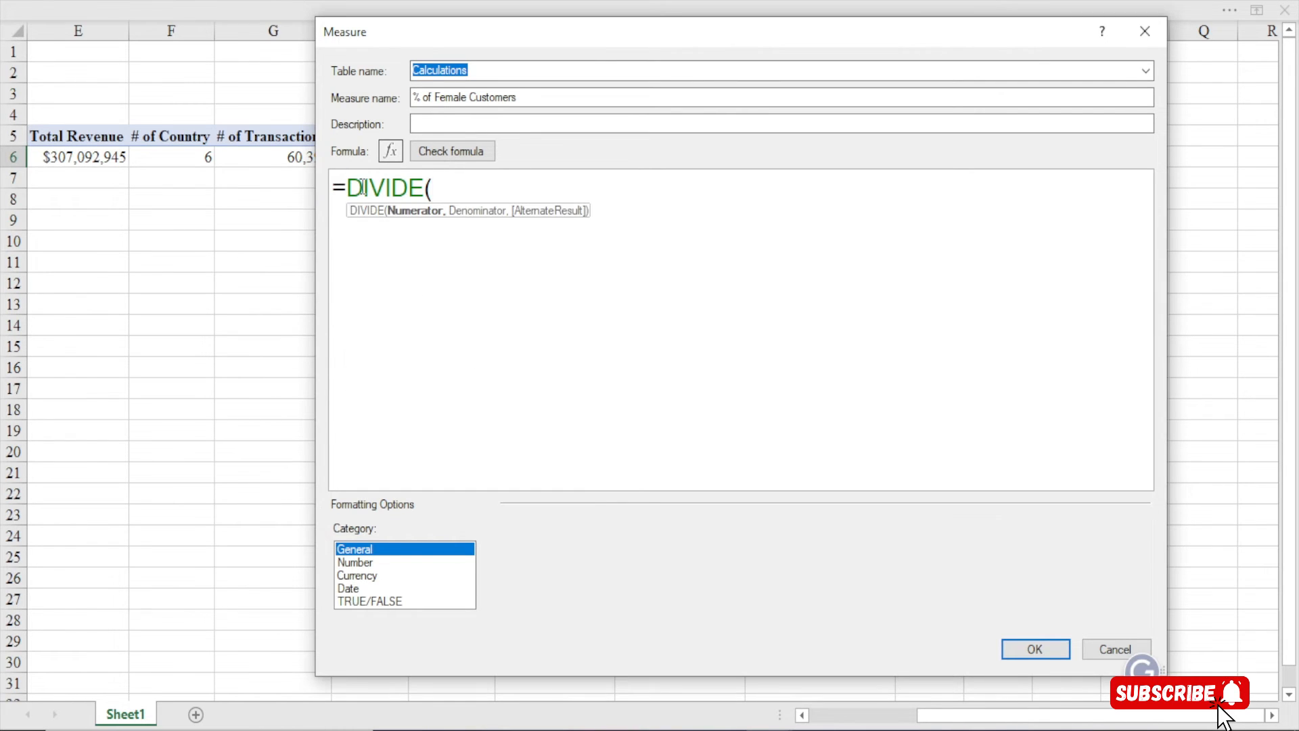
key("Return")
key("Tab")
key("Tab")
type("cal")
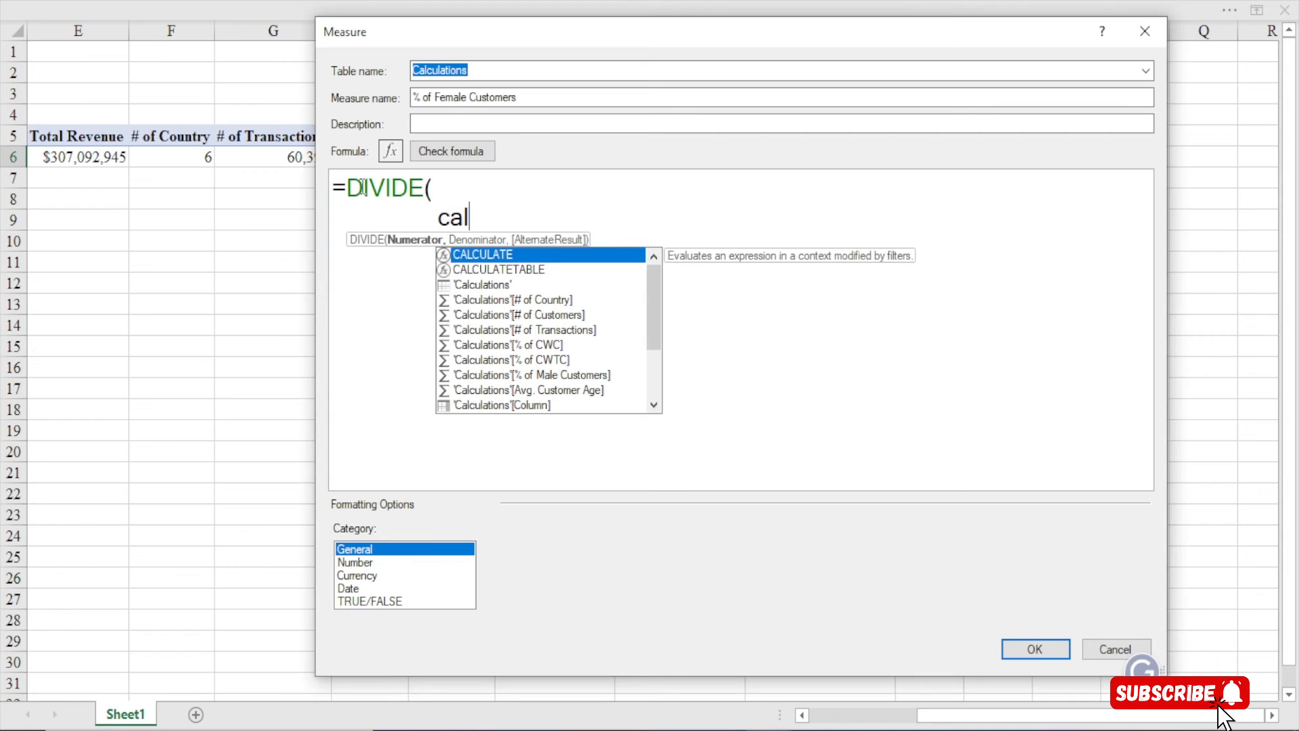
key("Tab")
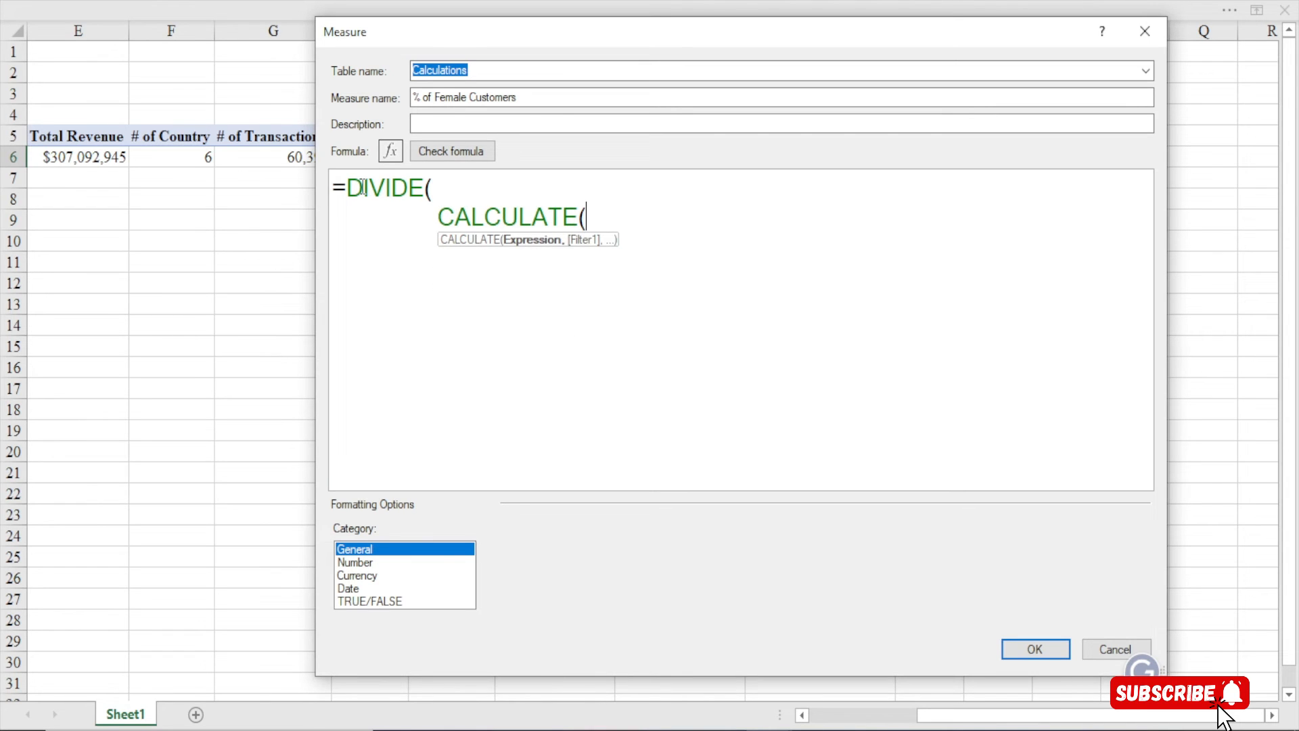
type("[to")
key("Tab")
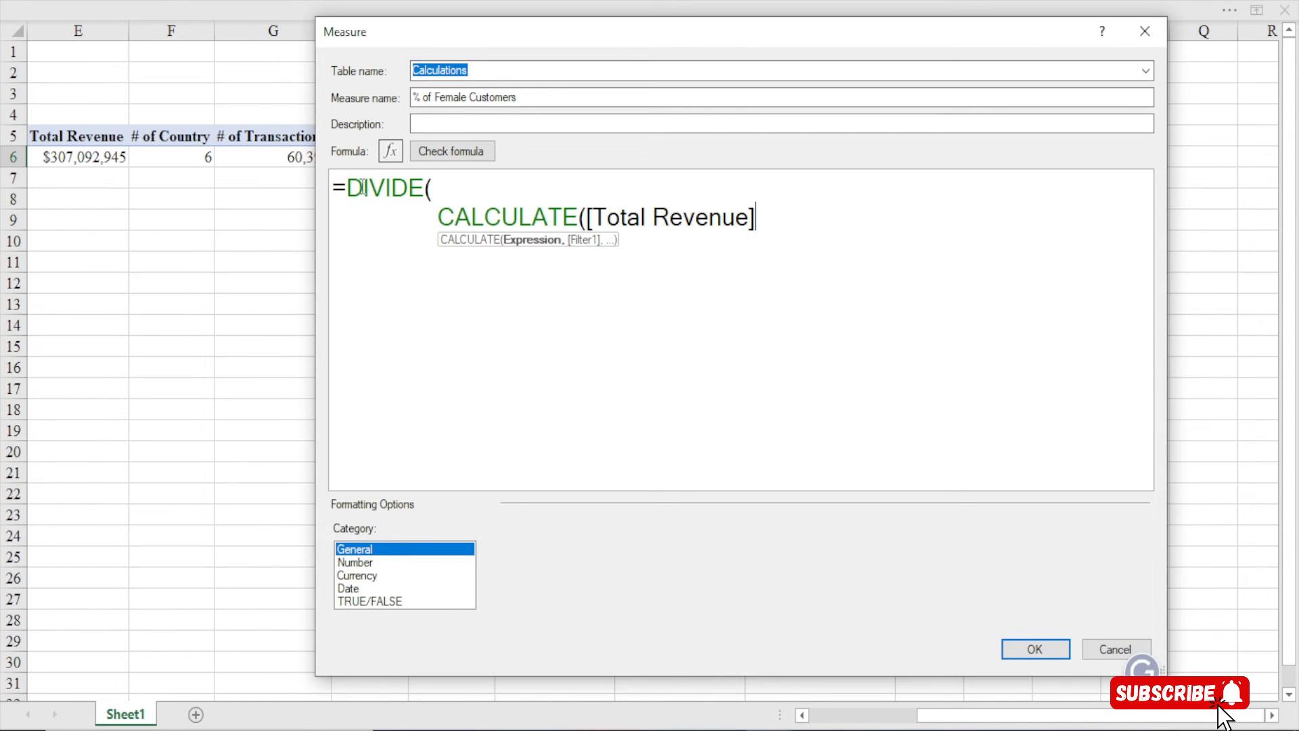
type(",")
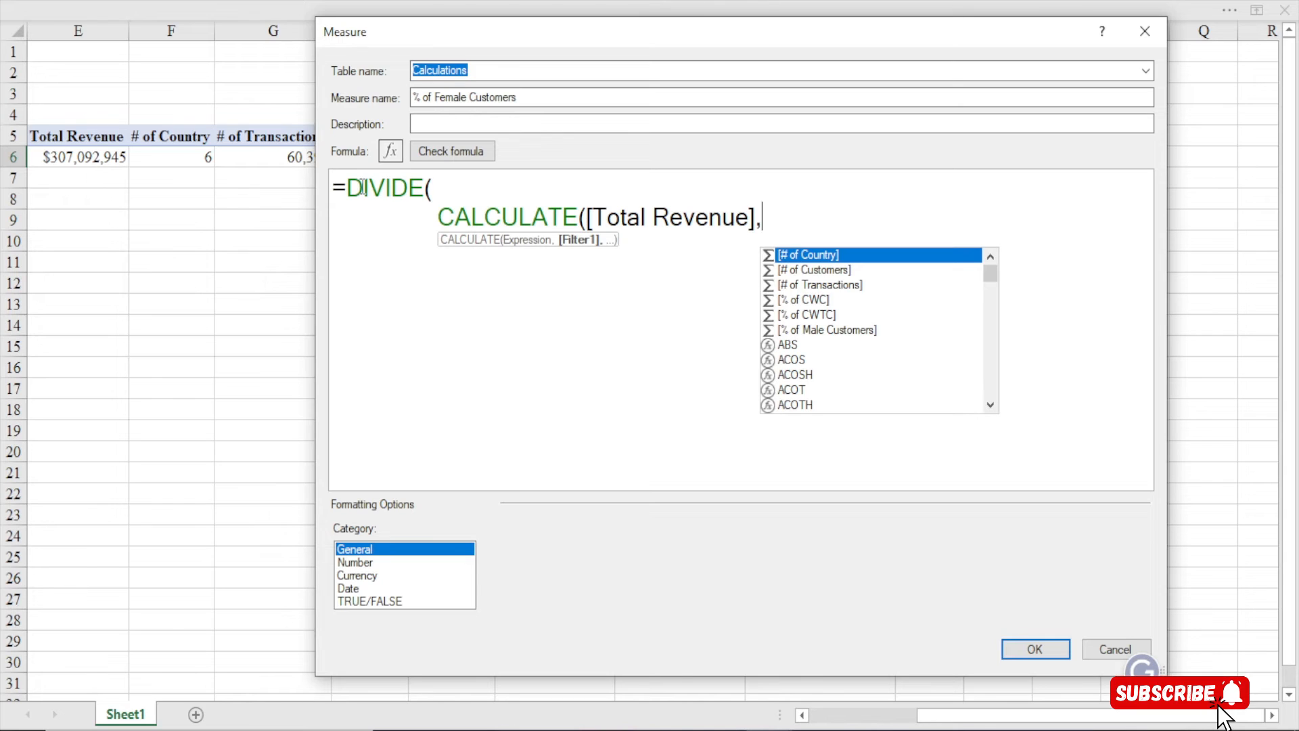
left_click(775, 218)
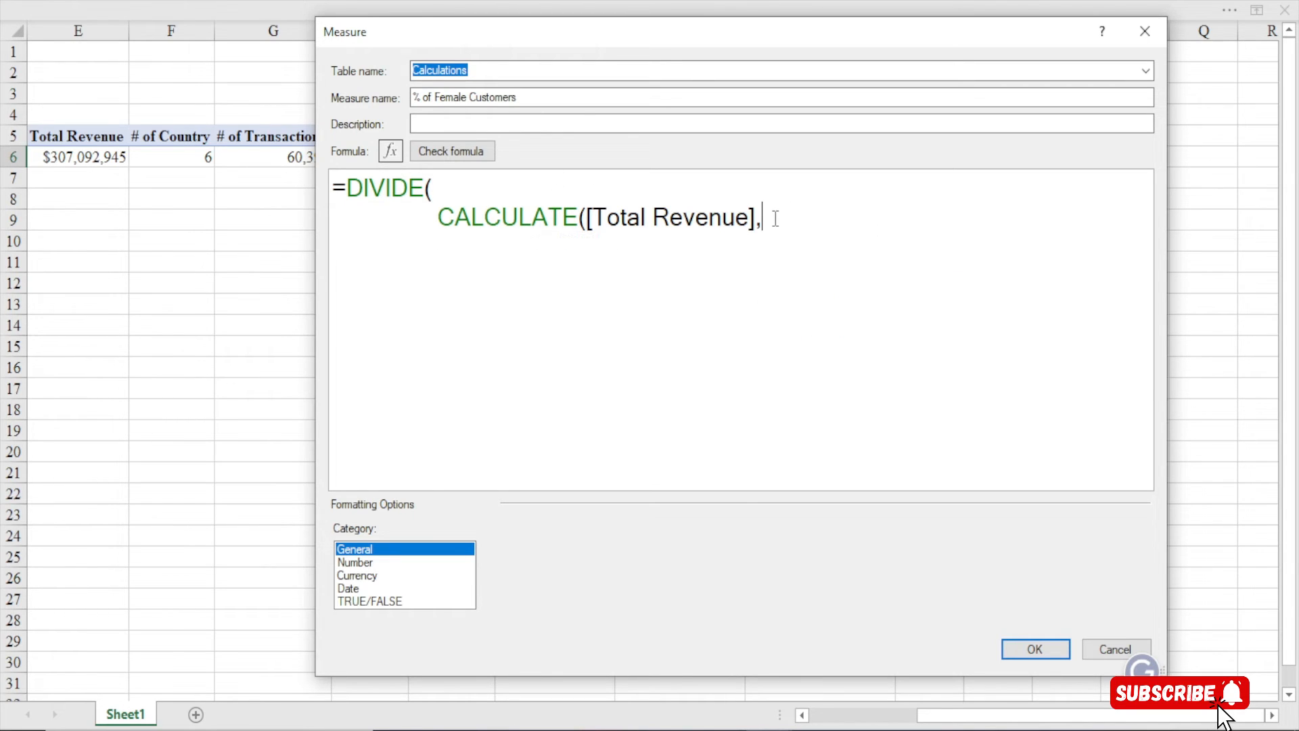
Add the Customer[Gender]="Female" filter and close the CALCULATE
key("Return")
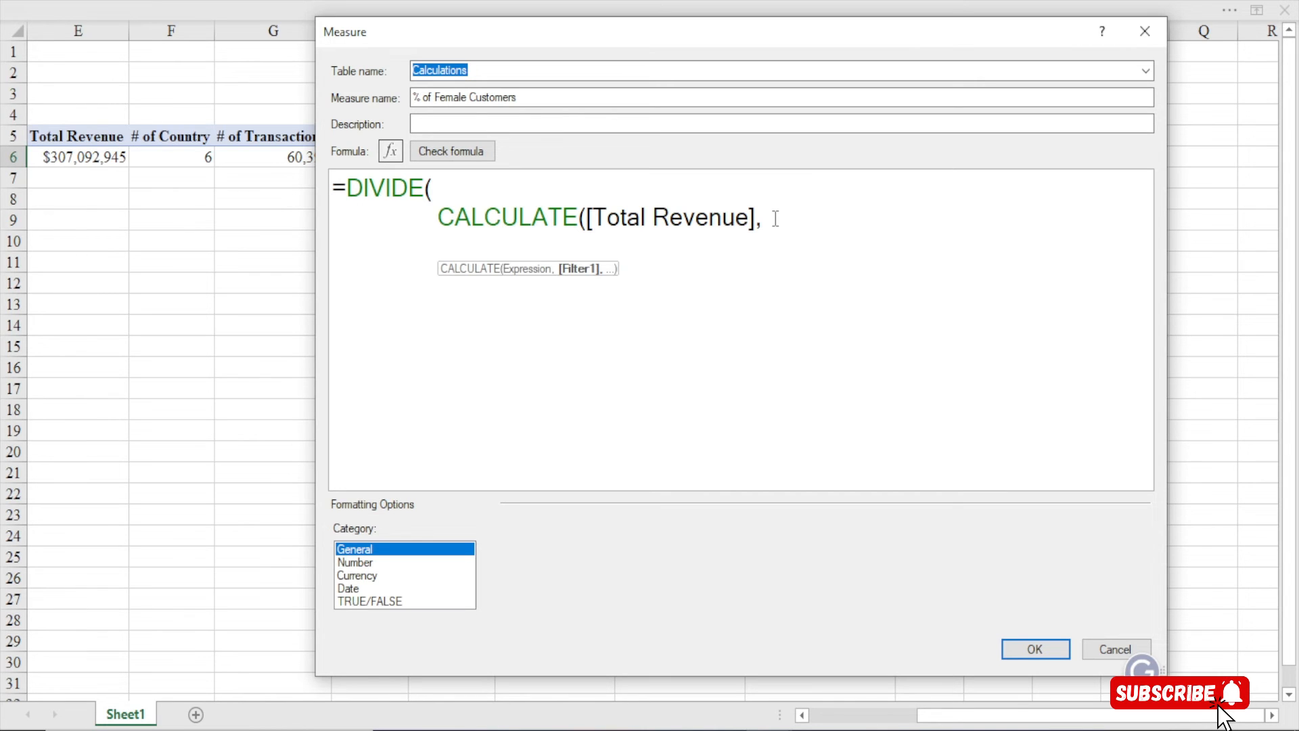
type("gender")
key("Tab")
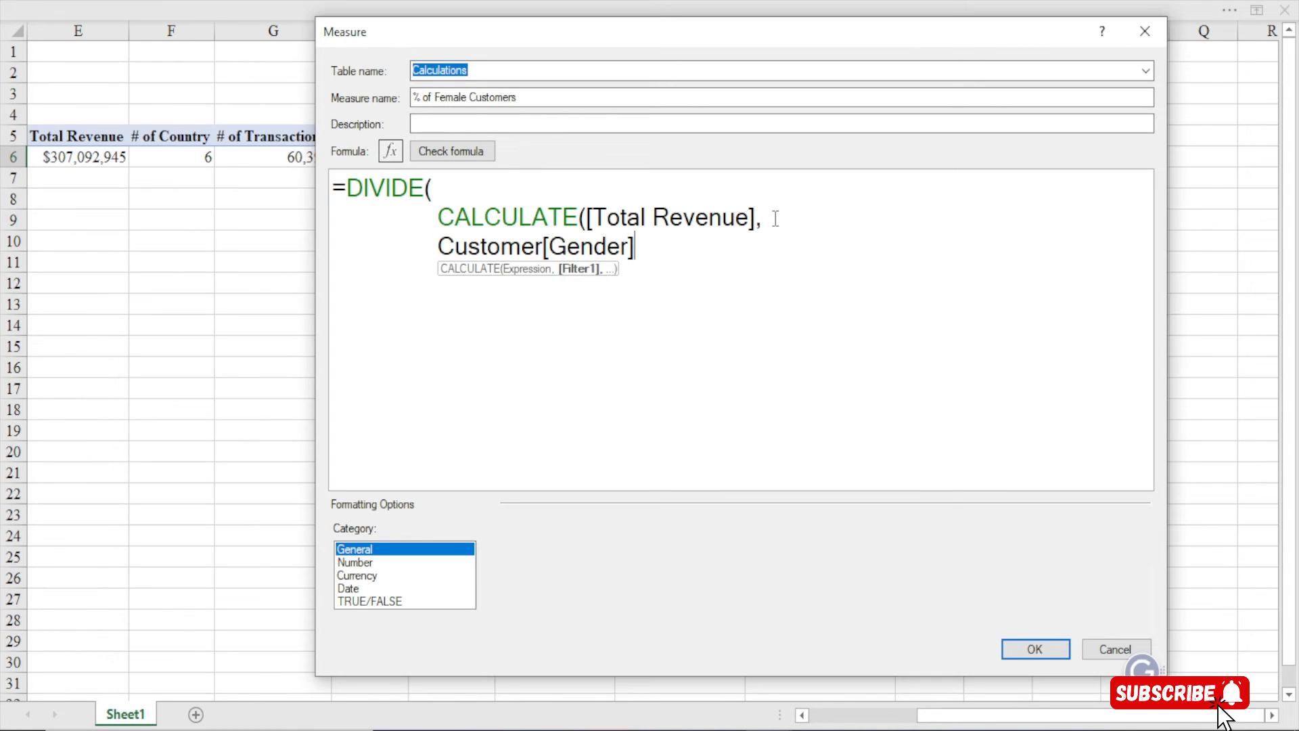
left_click_drag(549, 248, 627, 254)
left_click_drag(444, 249, 546, 252)
left_click(661, 252)
type("=")
type("\"Fem")
key("BackSpace")
type("male\"),")
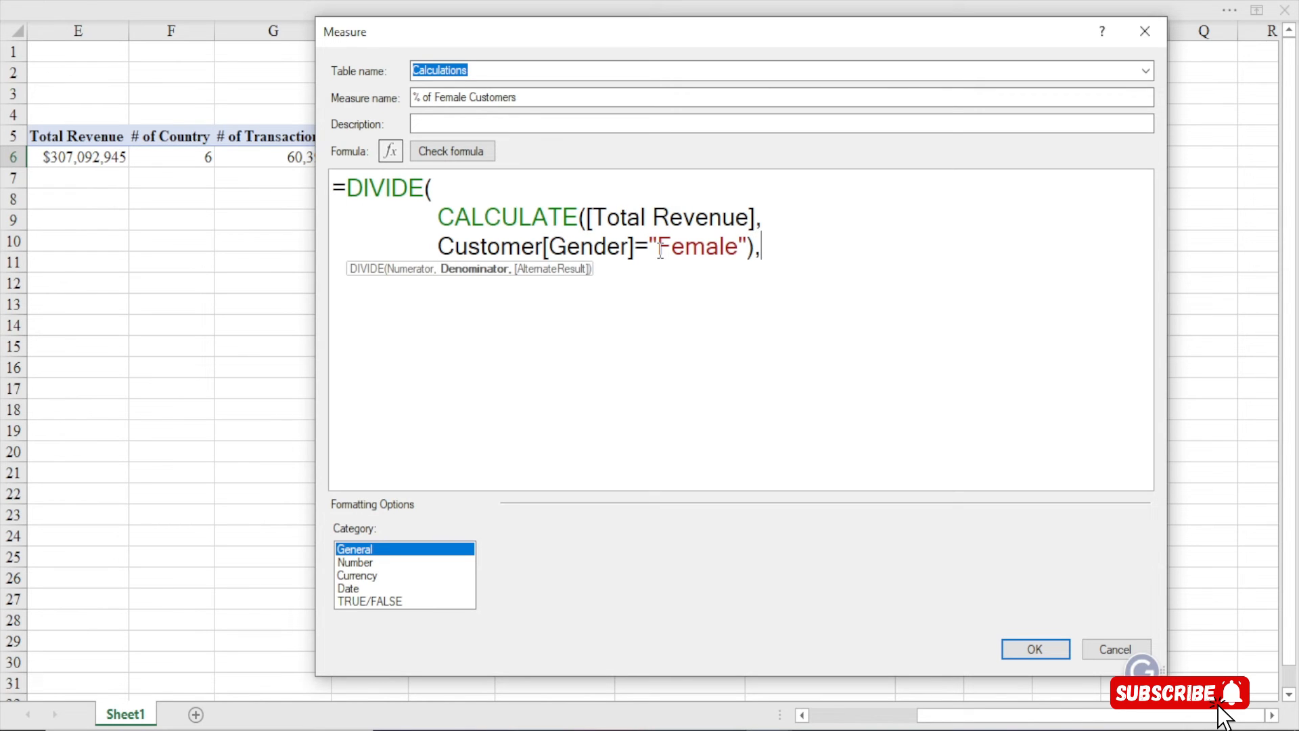
Finish with [Total Revenue] as the denominator and check the formula for errors
key("Return")
type("[total")
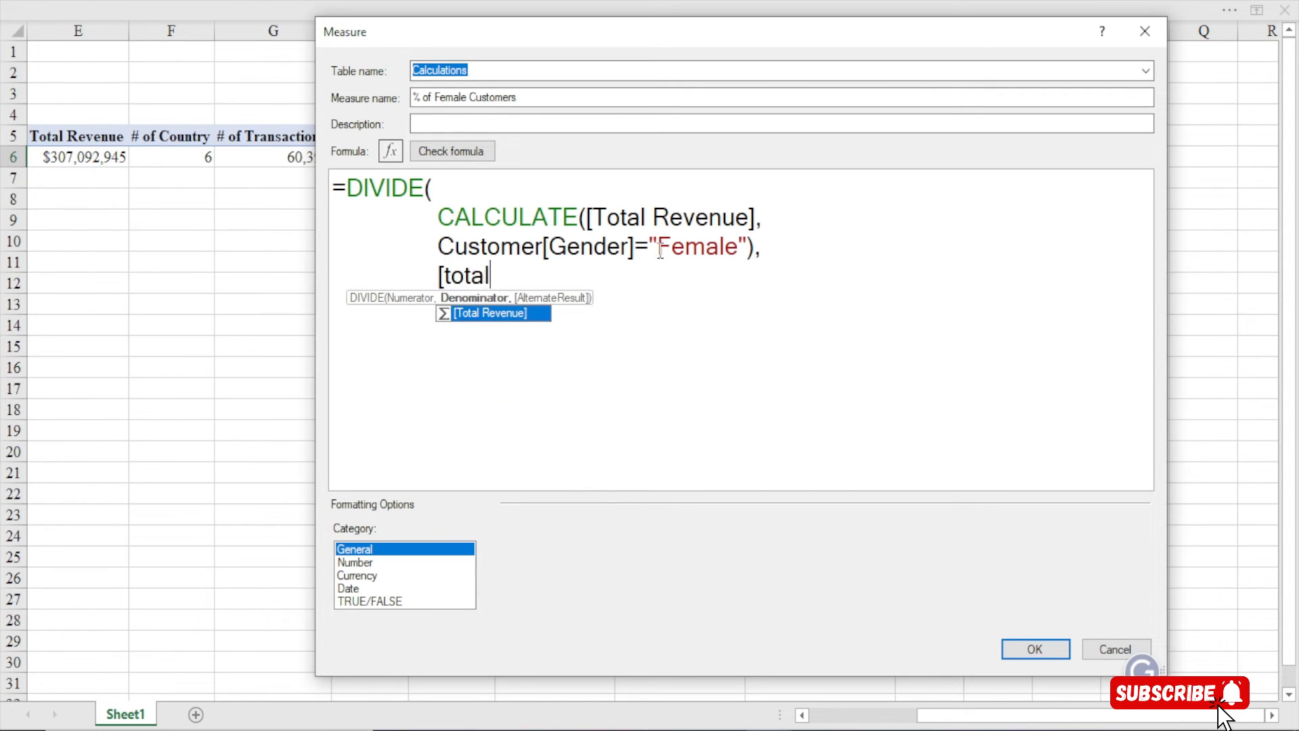
key("Tab")
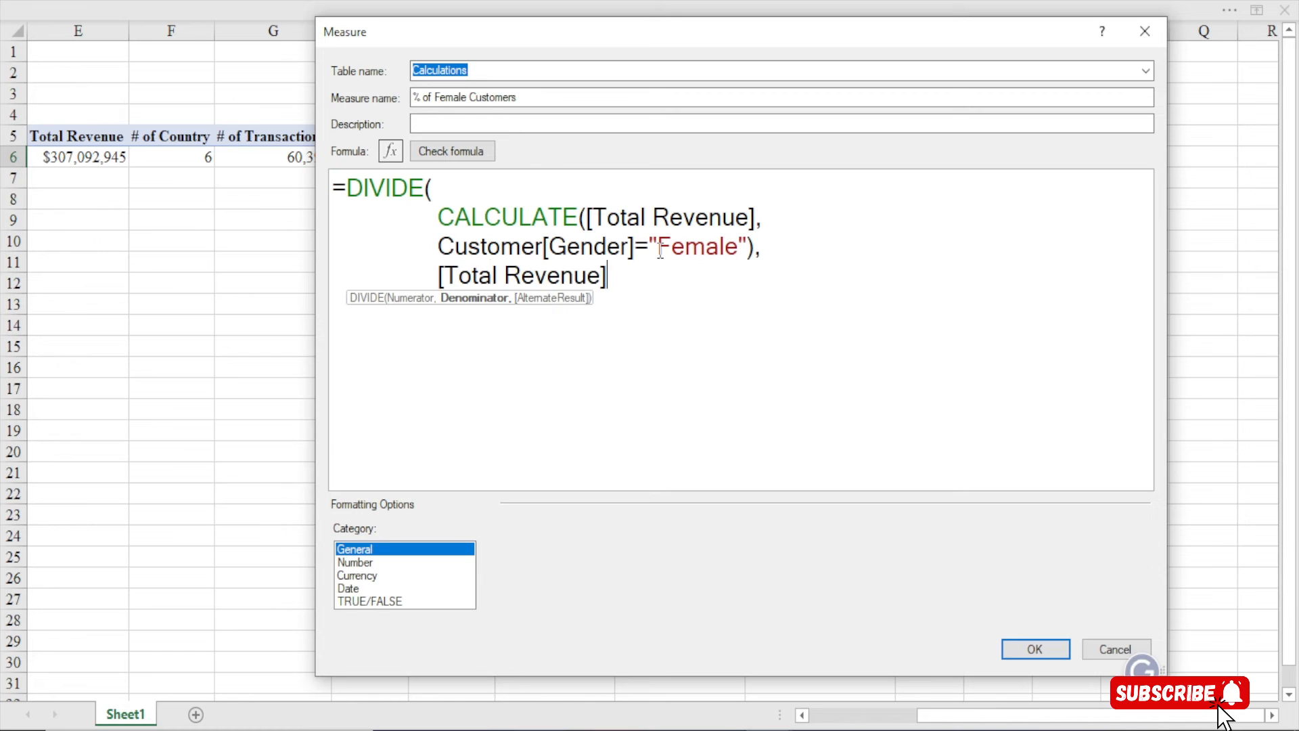
type(")")
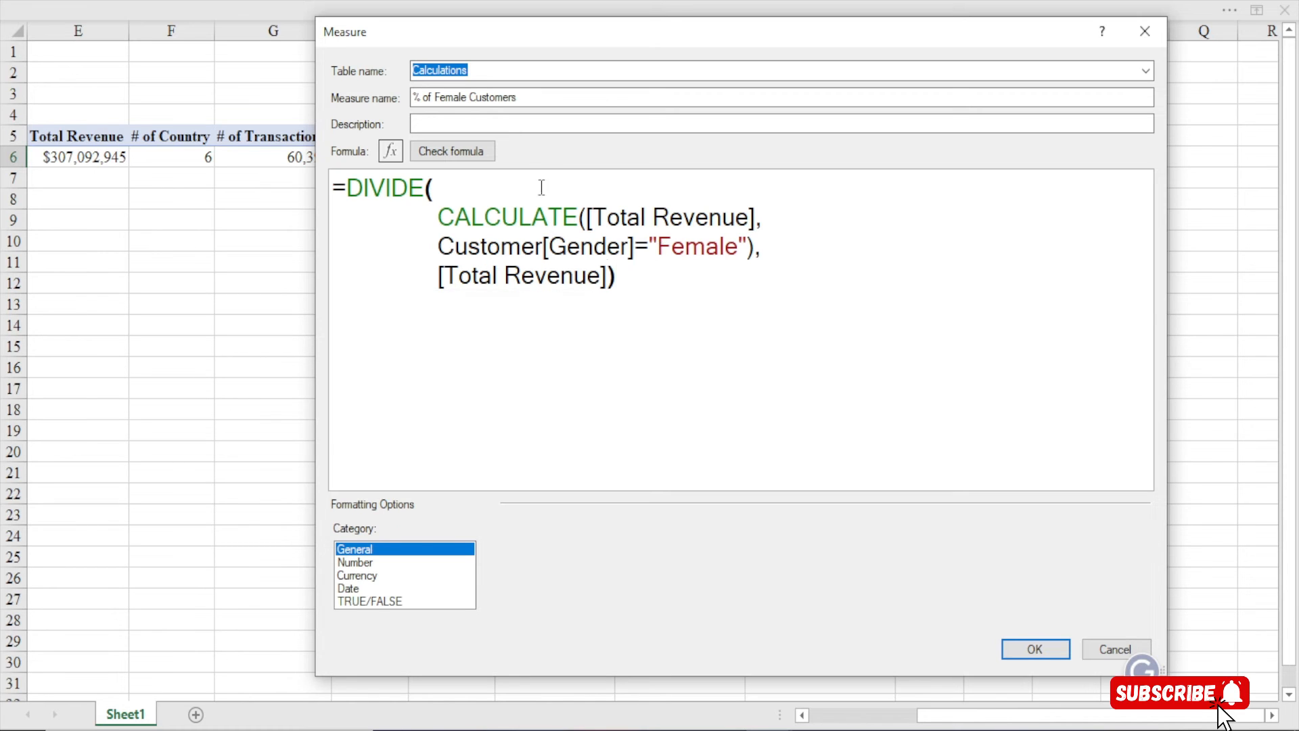
left_click(447, 152)
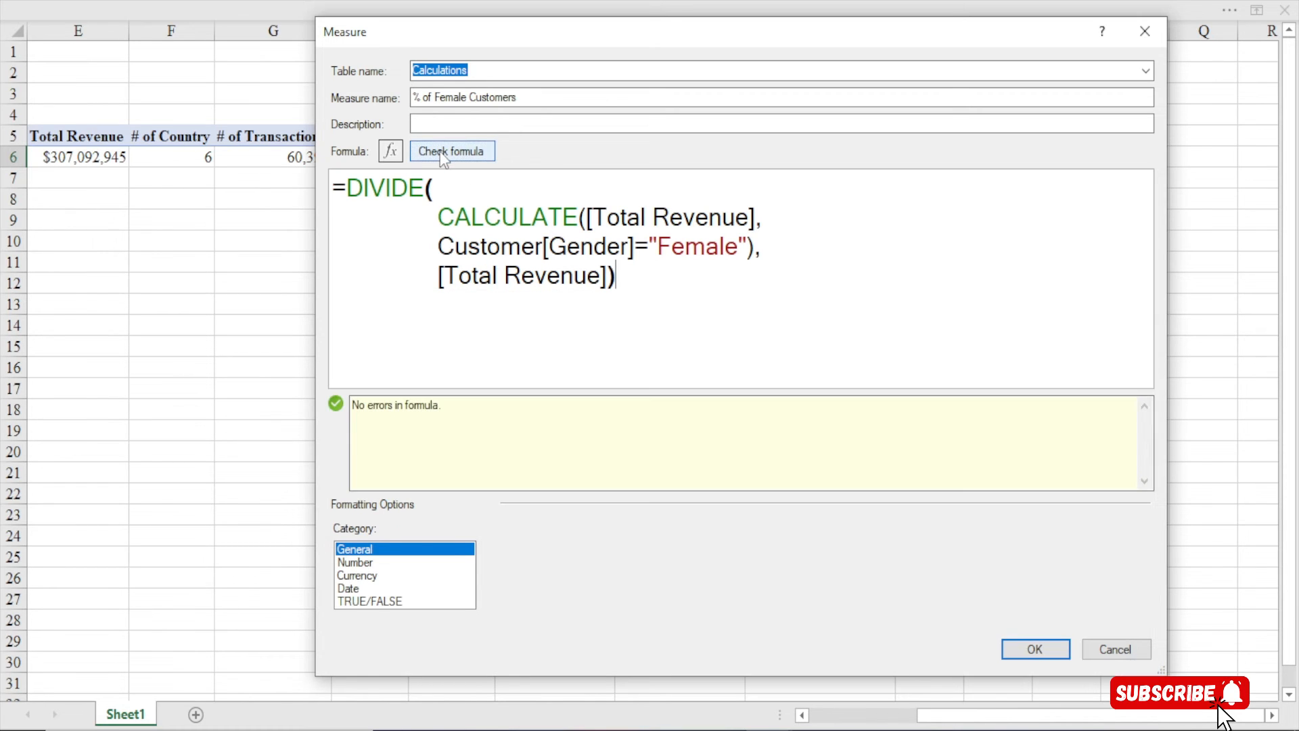
Format the measure as a 1-decimal percentage, save it, and select the 49.7% and 50.3% values
left_click(387, 565)
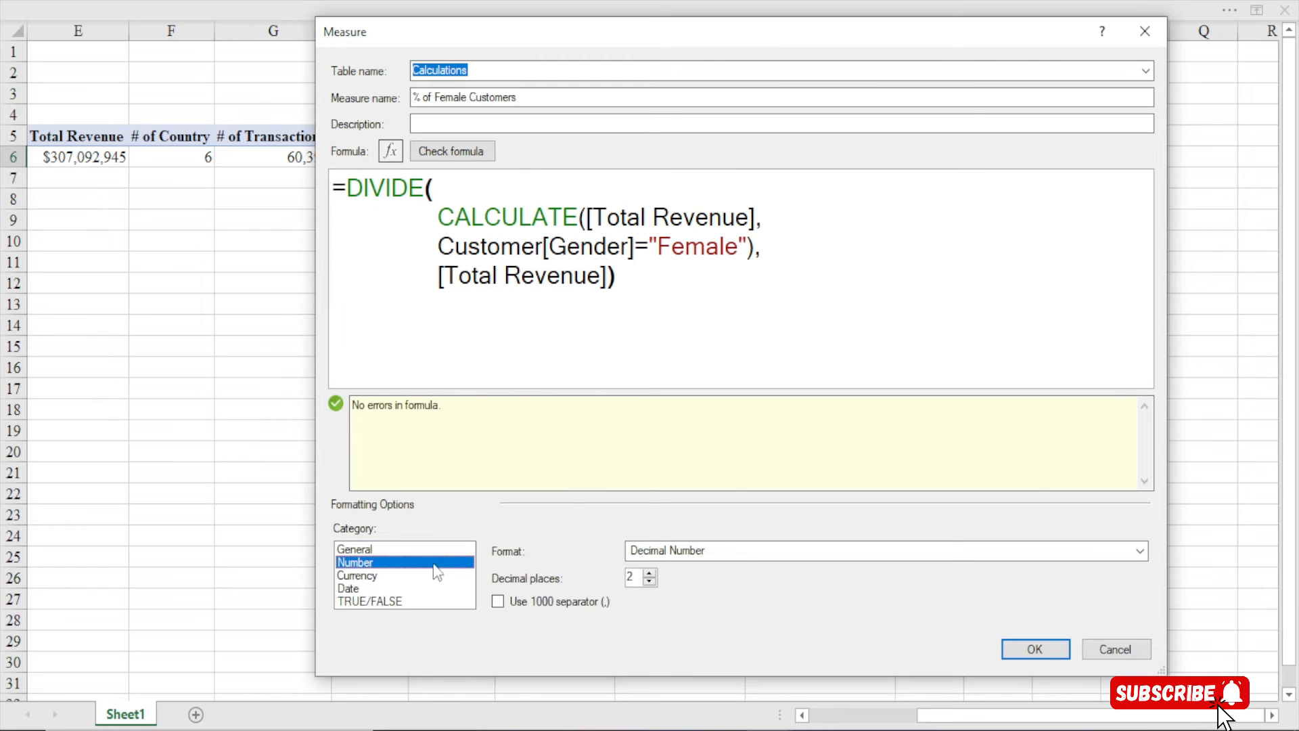
left_click(715, 556)
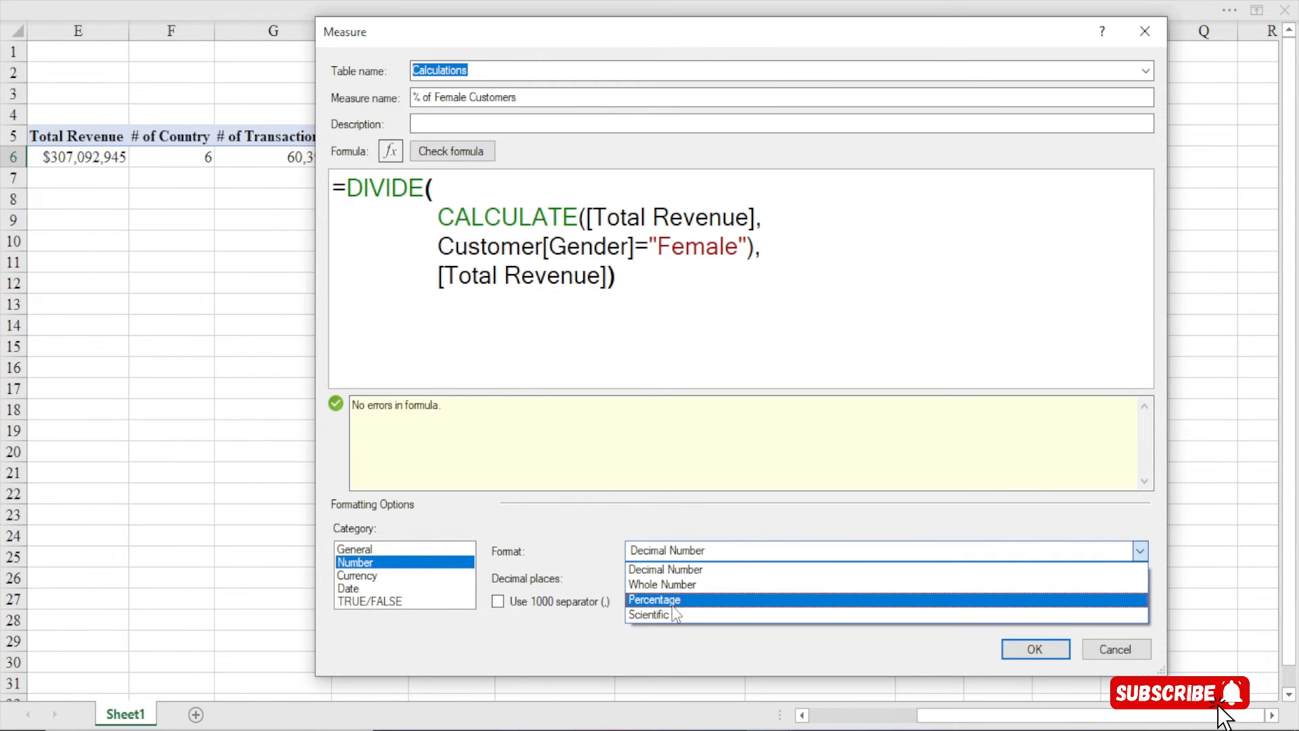
left_click(655, 599)
left_click(650, 582)
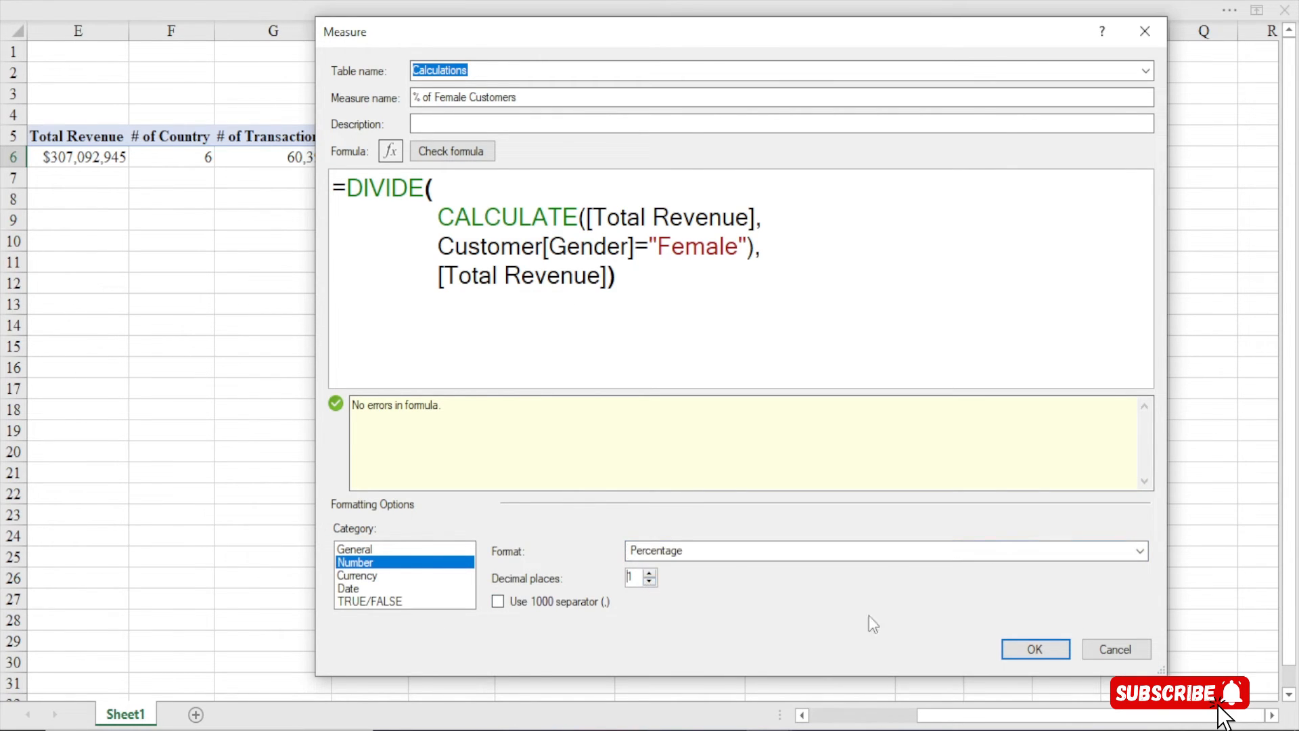
left_click(1022, 650)
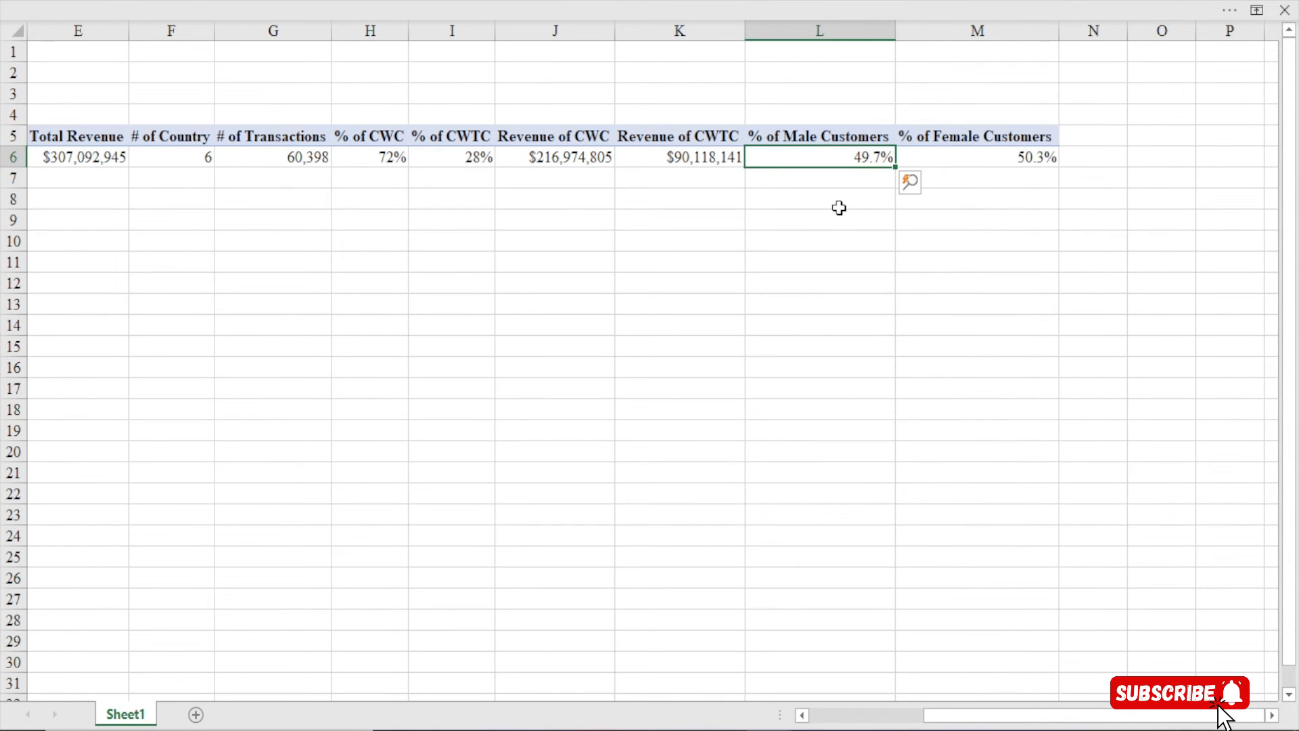
left_click_drag(864, 159, 983, 159)
left_click(924, 8)
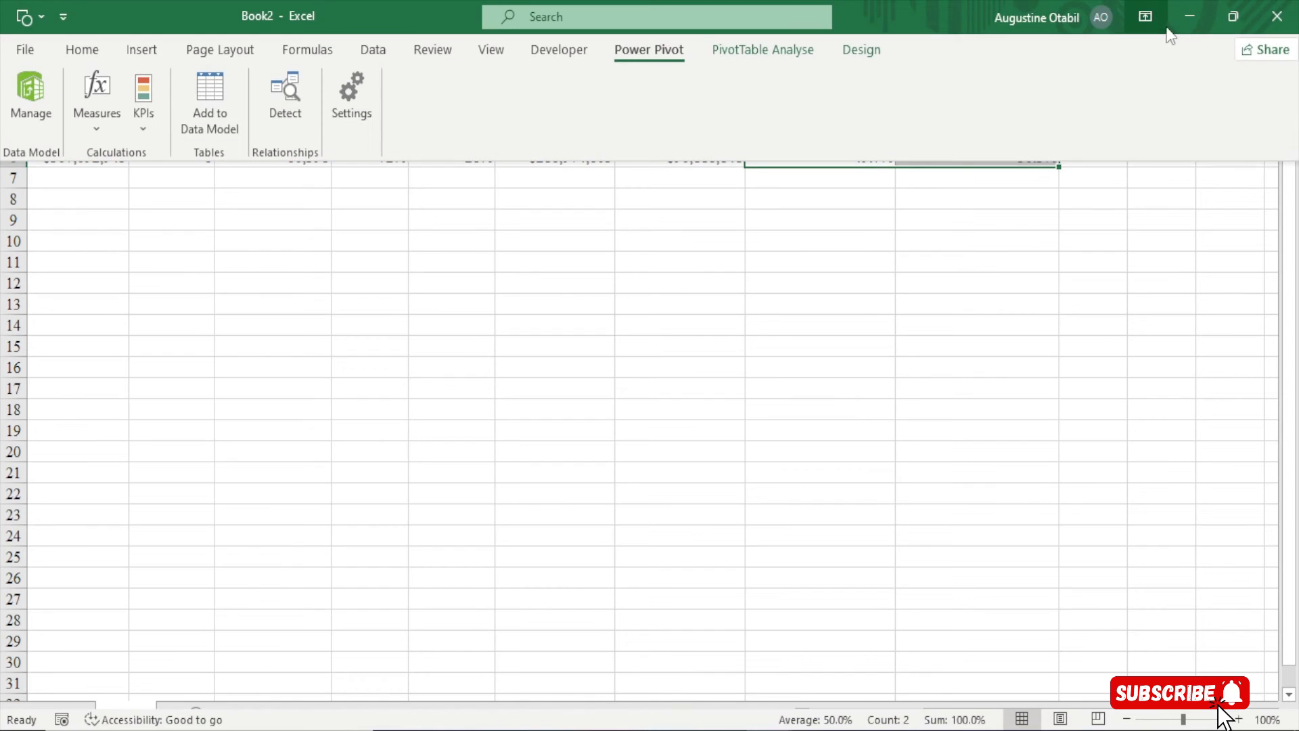
Keep the ribbon permanently shown and select both gender percentages to see their total
left_click(1145, 16)
left_click(1129, 218)
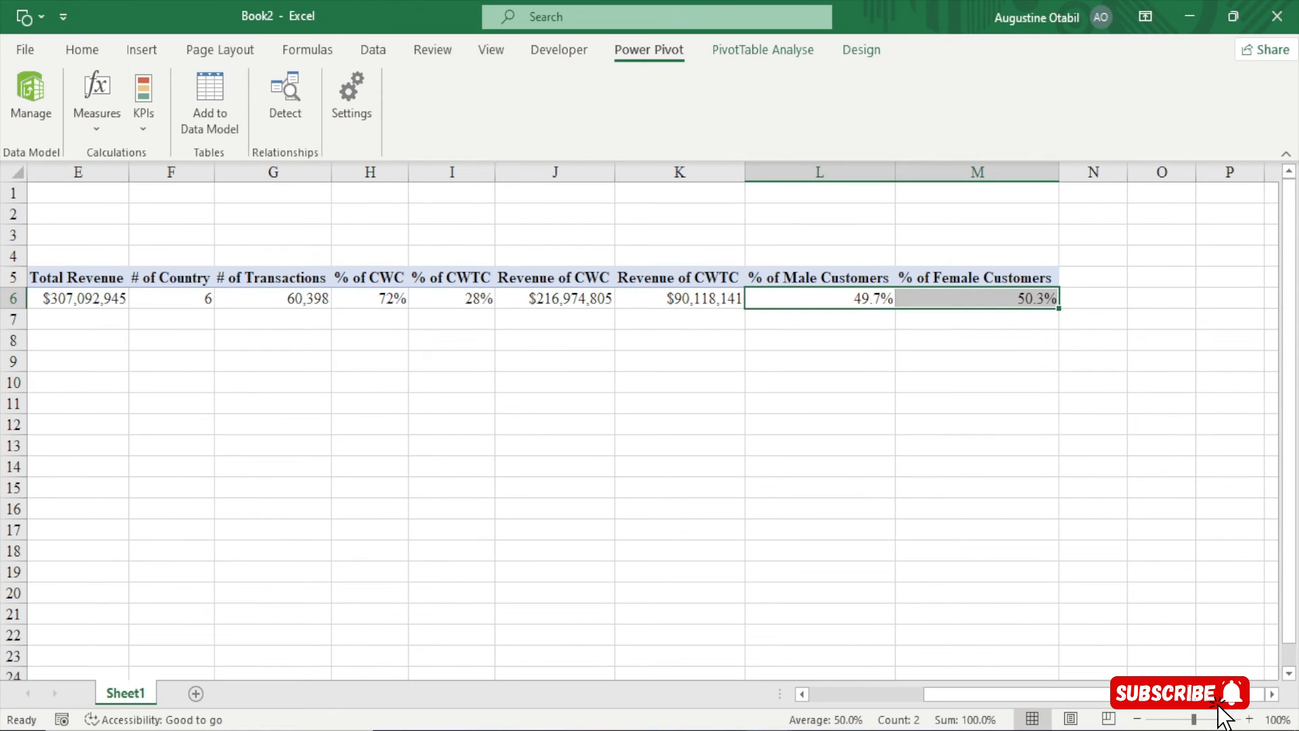
left_click(870, 298)
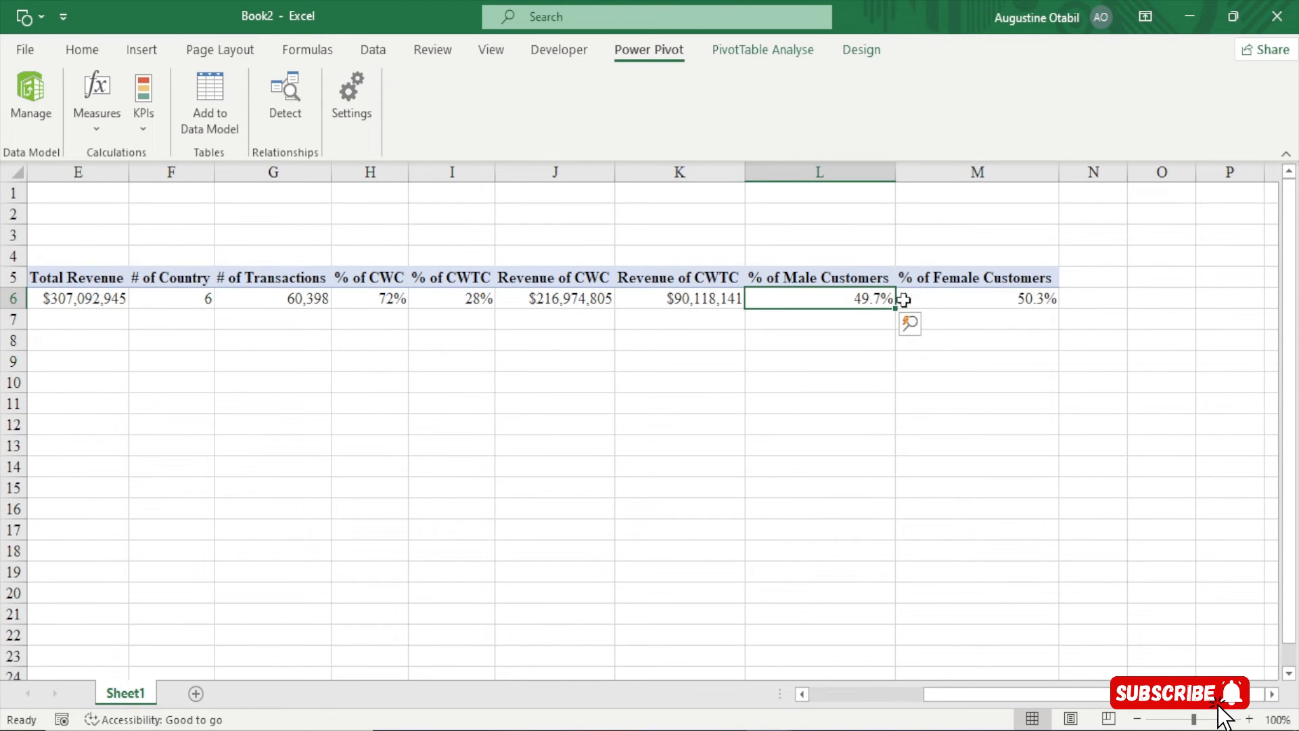
left_click_drag(878, 298, 980, 298)
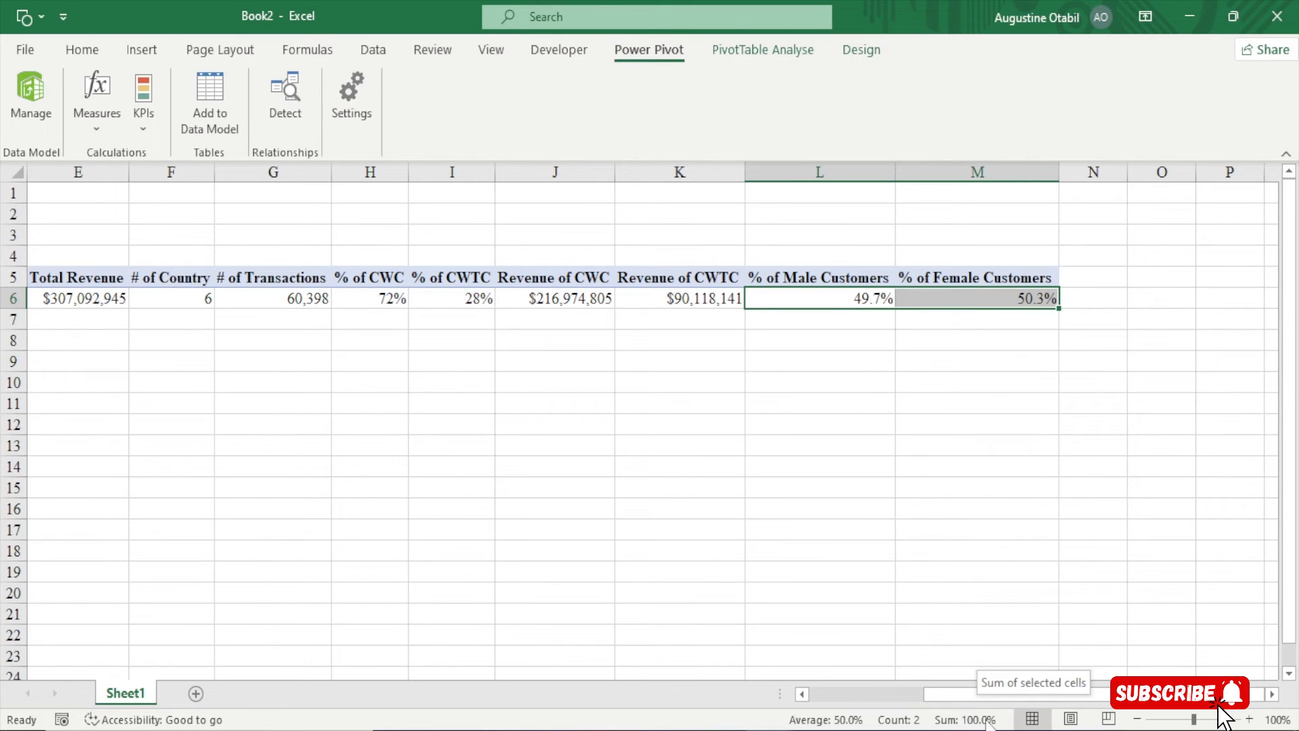
left_click(859, 301)
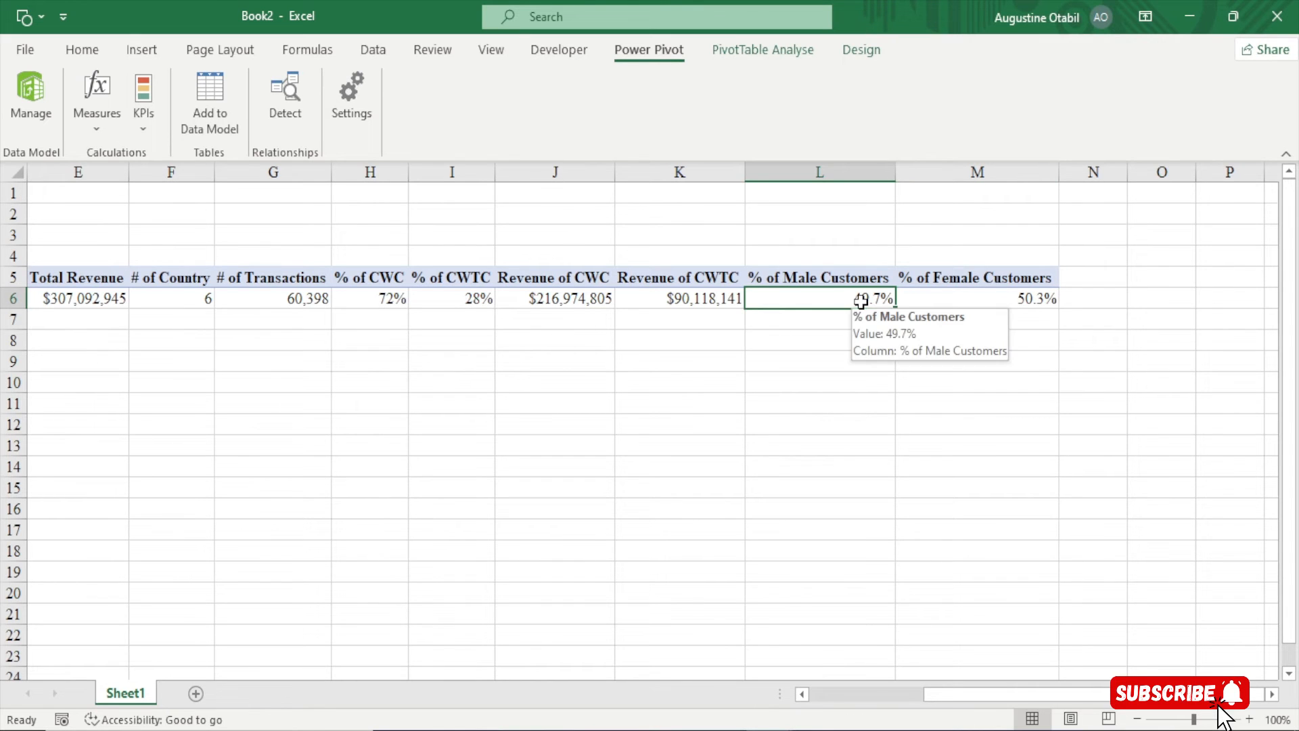
Auto-hide the ribbon, recheck the female and male values, and reveal the commands again
left_click(1145, 17)
left_click(1153, 62)
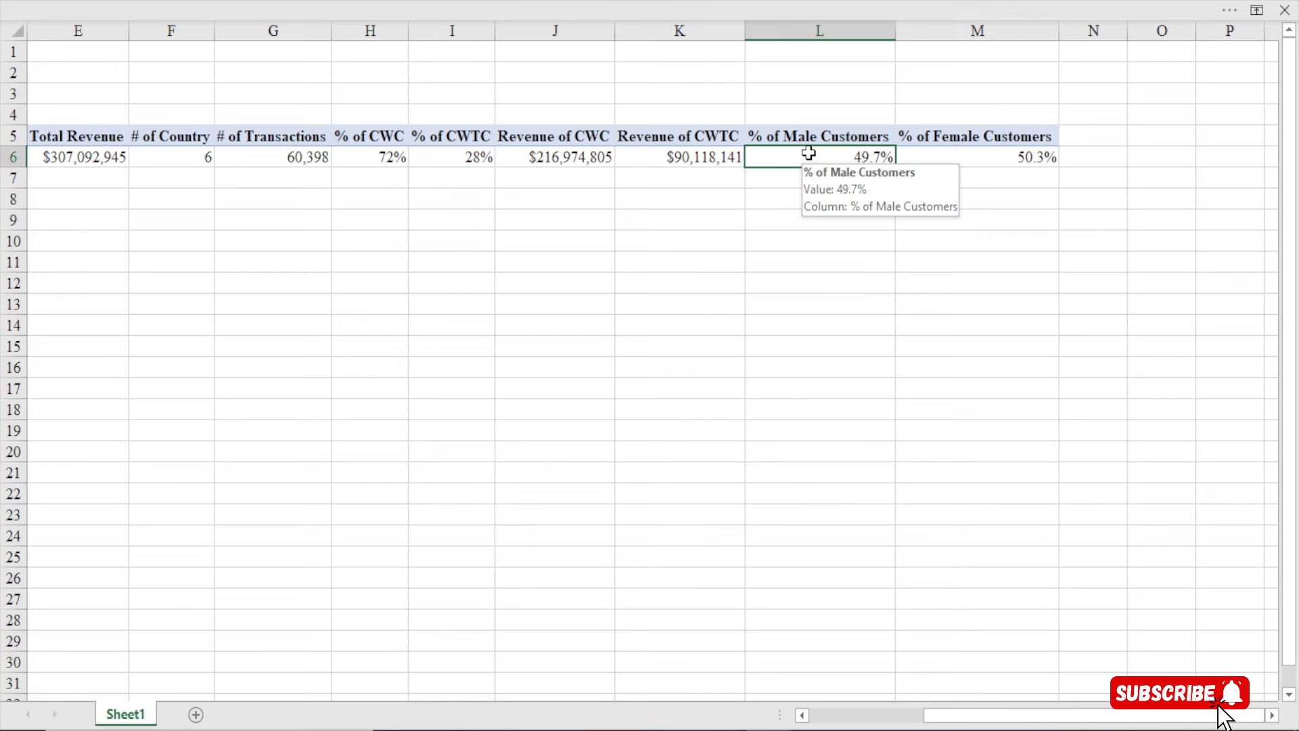
left_click(1006, 153)
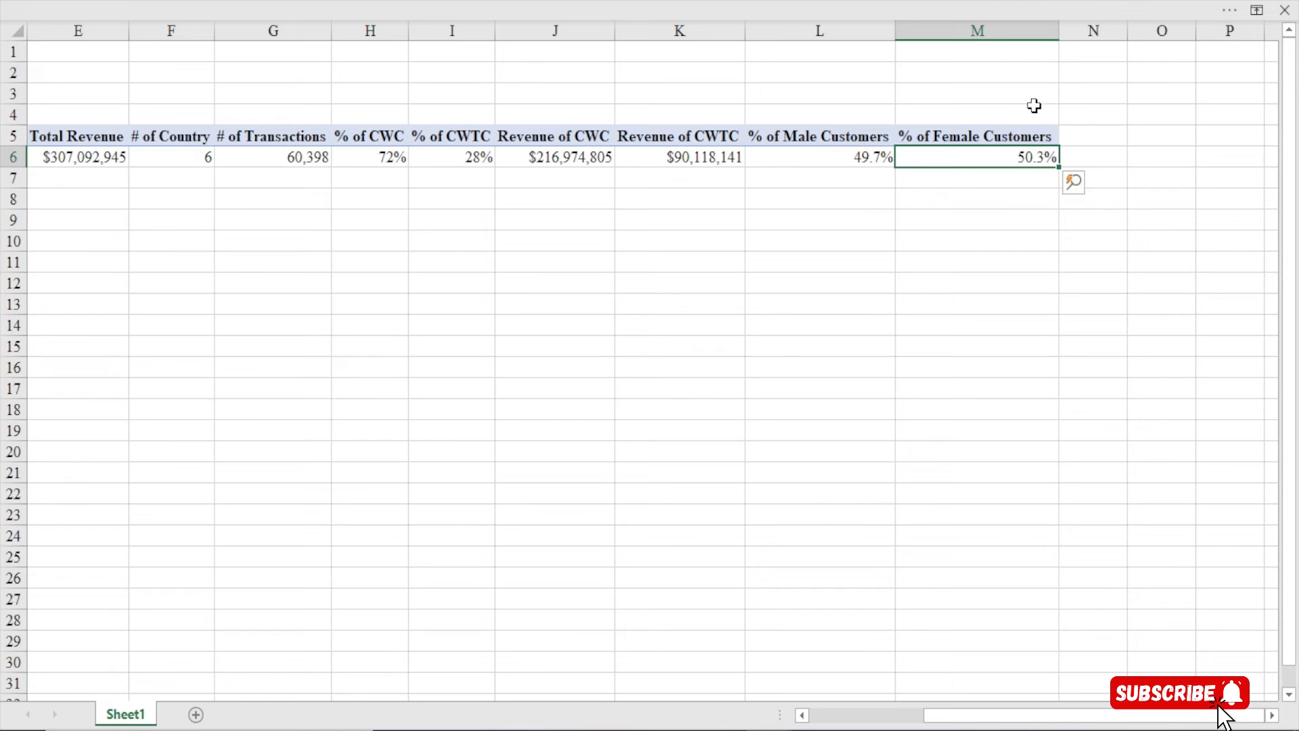
left_click(799, 157)
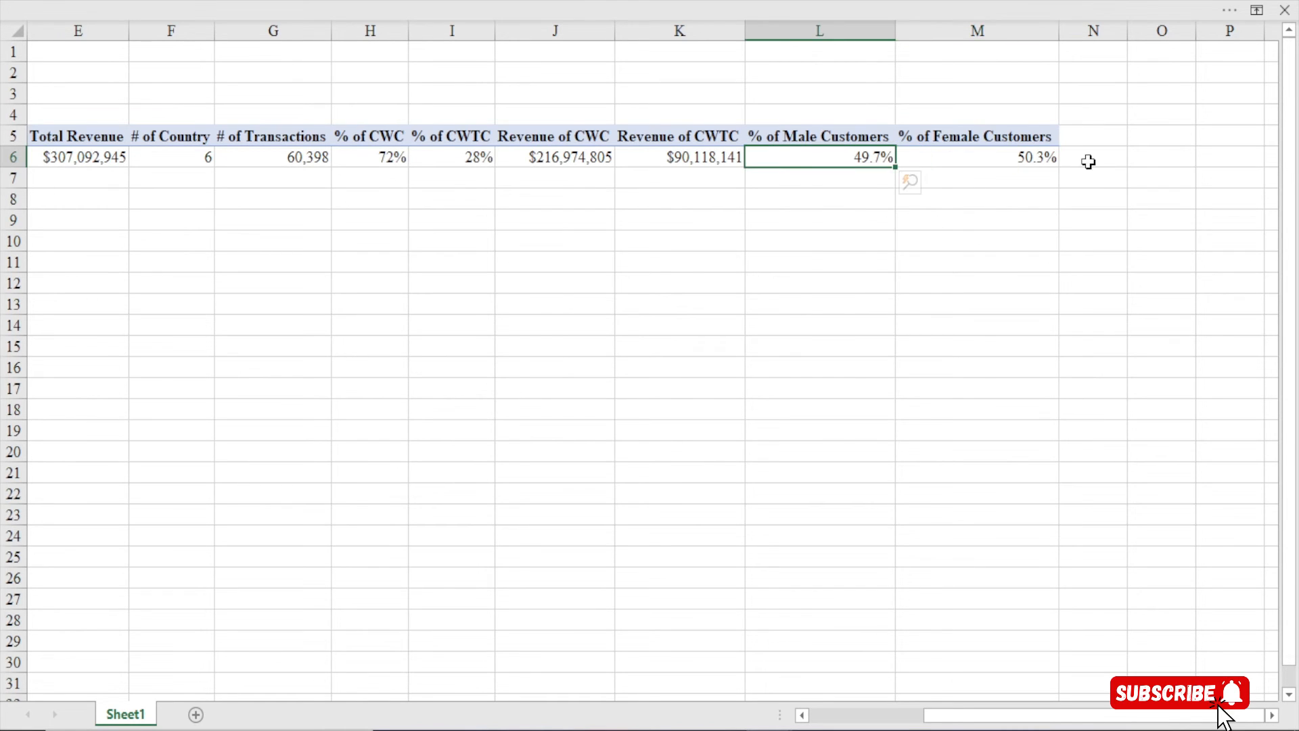
mouse_move(1018, 162)
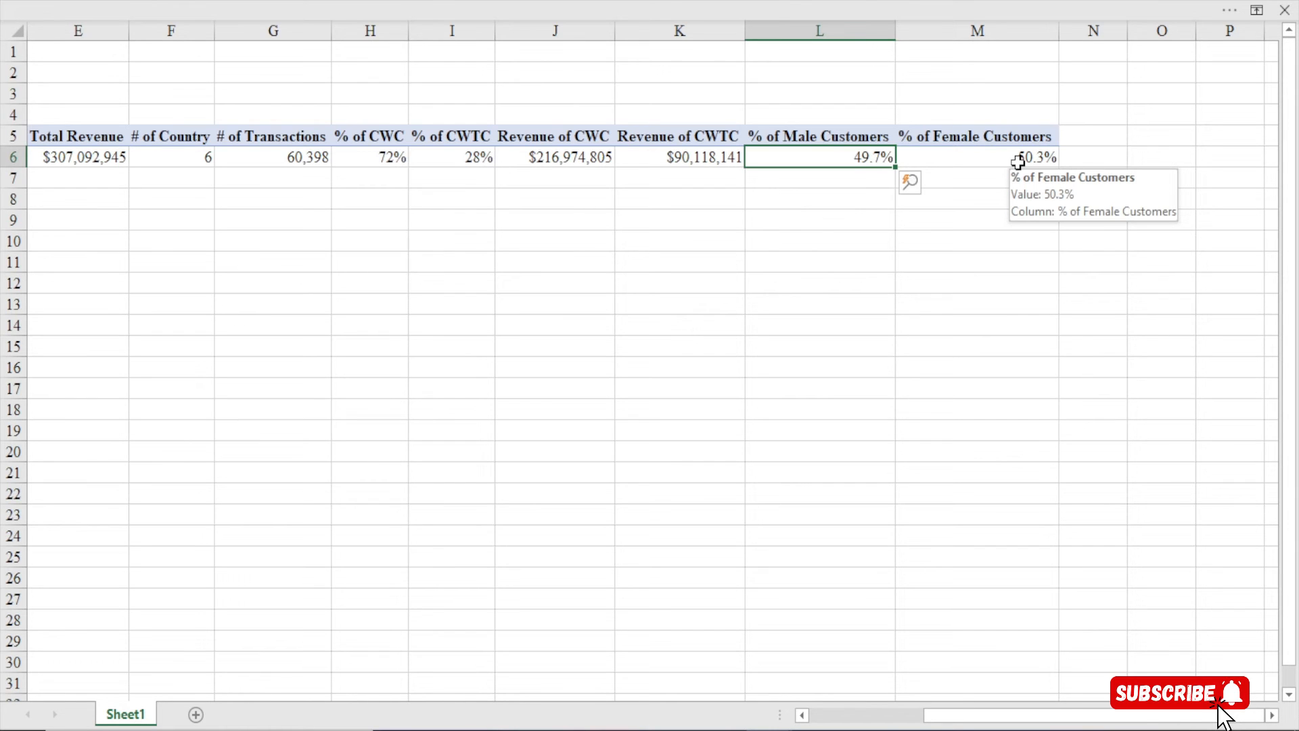
left_click(756, 6)
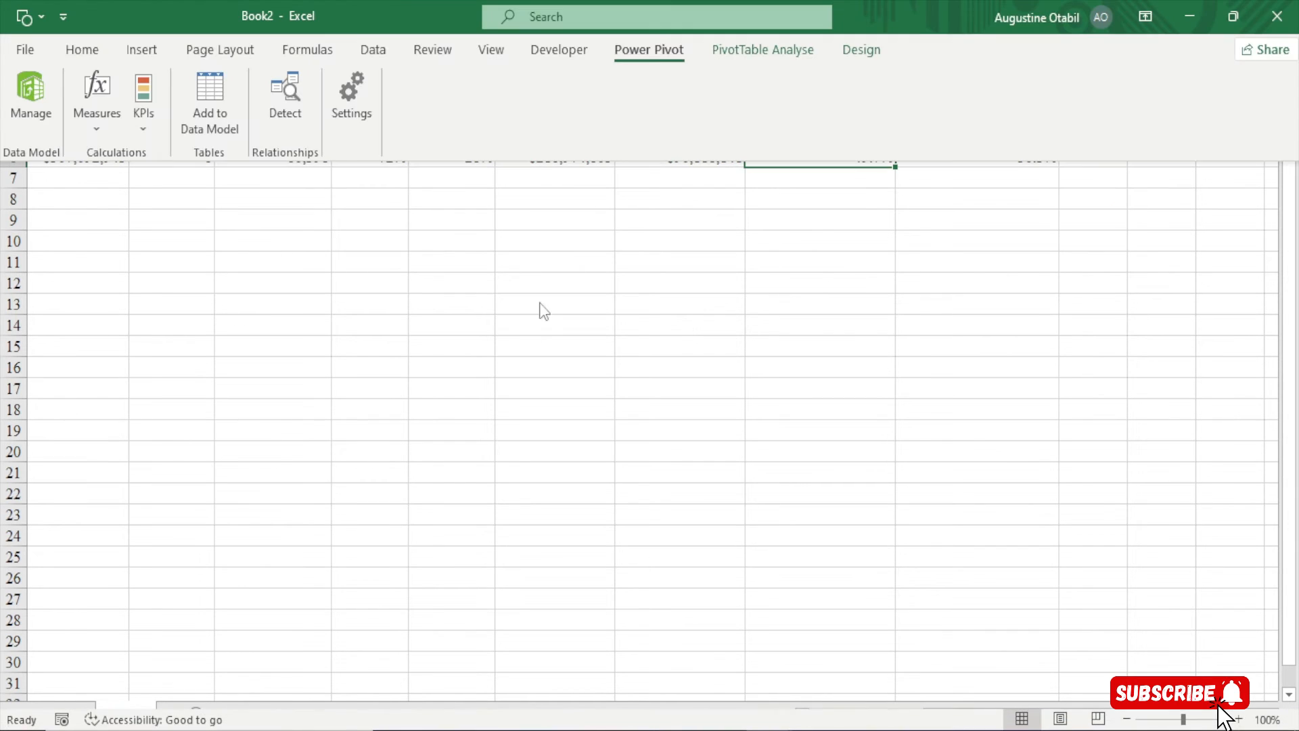
Create a new measure named 'Revenue by Male Customer' in an enlarged window
left_click(97, 121)
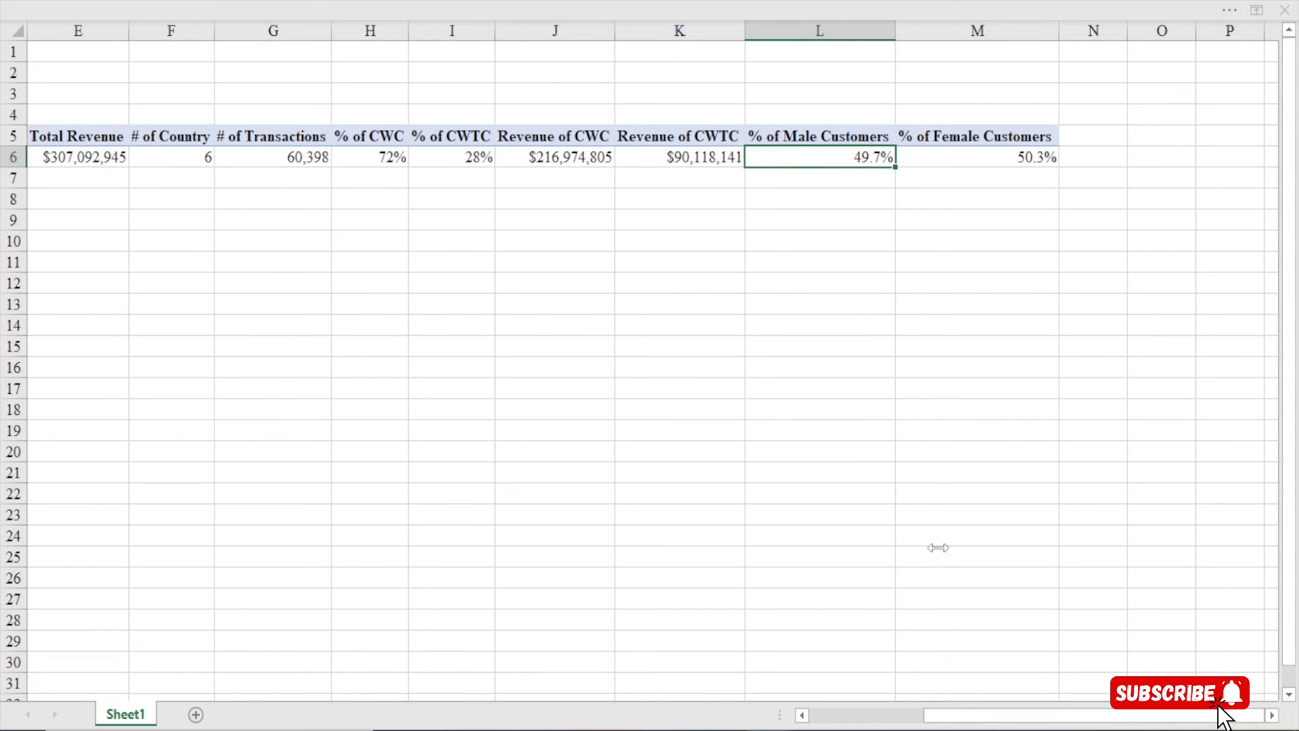
left_click_drag(612, 168, 499, 29)
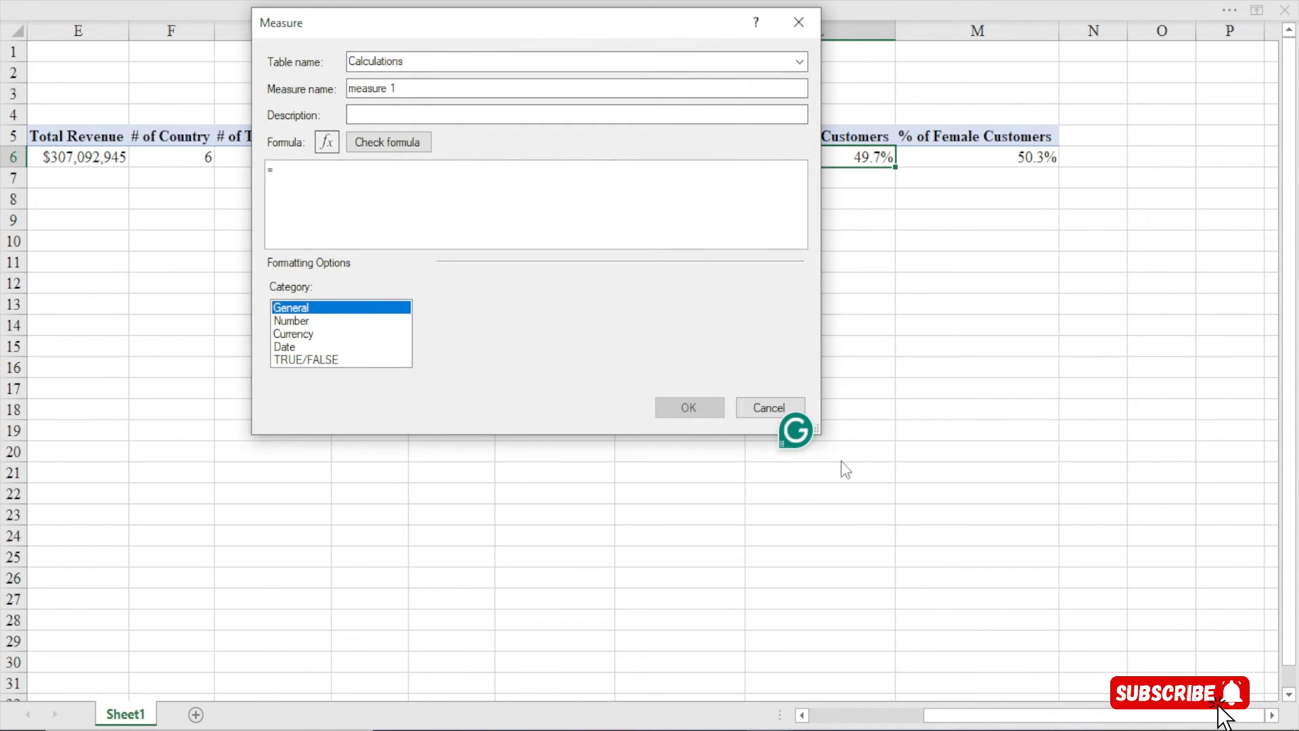
left_click_drag(819, 437, 1165, 674)
left_click_drag(397, 89, 346, 89)
key("BackSpace")
type("Revenue by M")
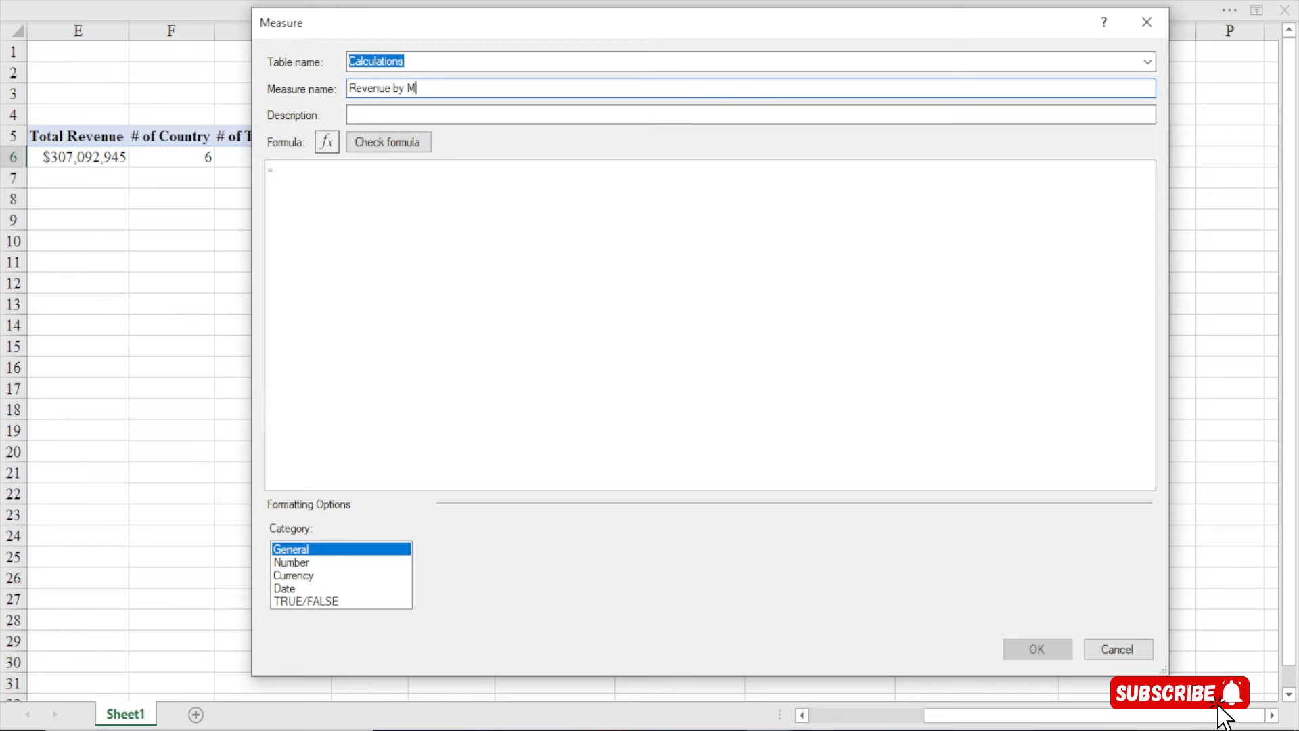
type("ale Custoemr")
key("BackSpace")
key("BackSpace")
type("me")
Enter =CALCULATE([Total Revenue], Customer[Gender]="Male") and check it for errors
left_click(309, 181)
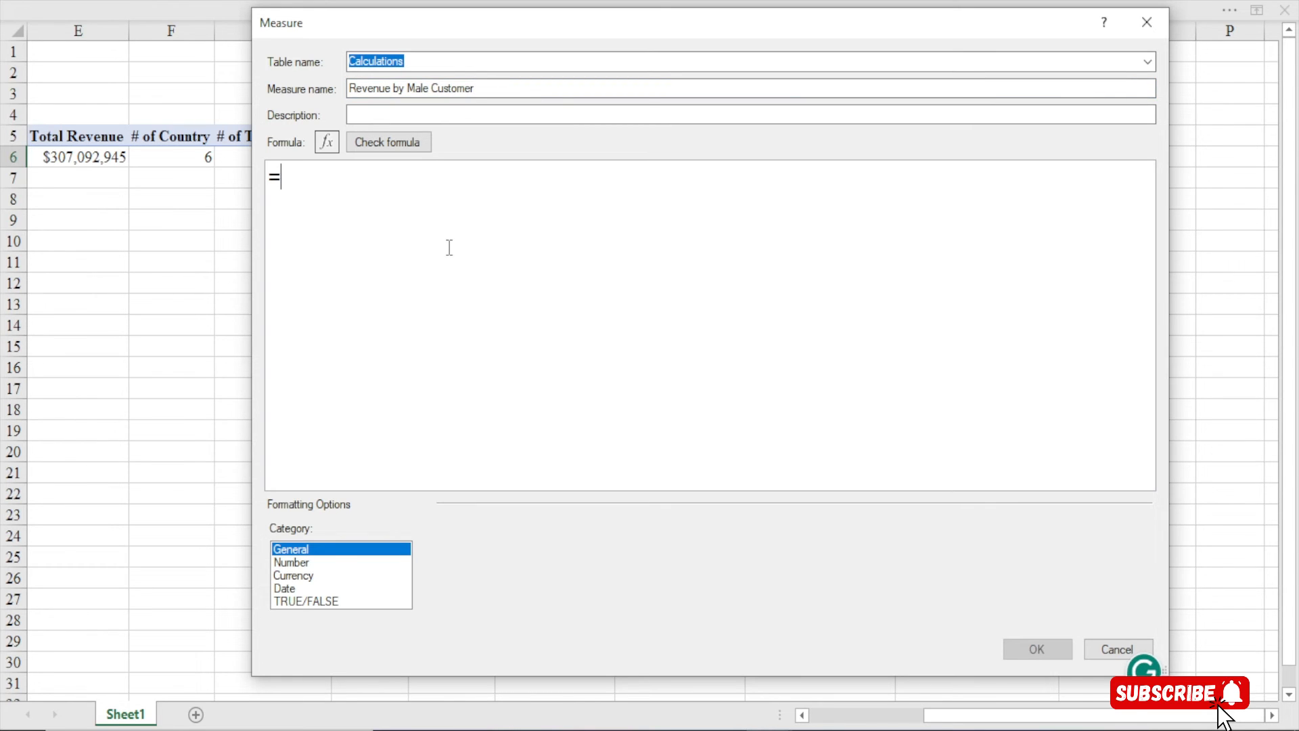
type("cal")
key("Tab")
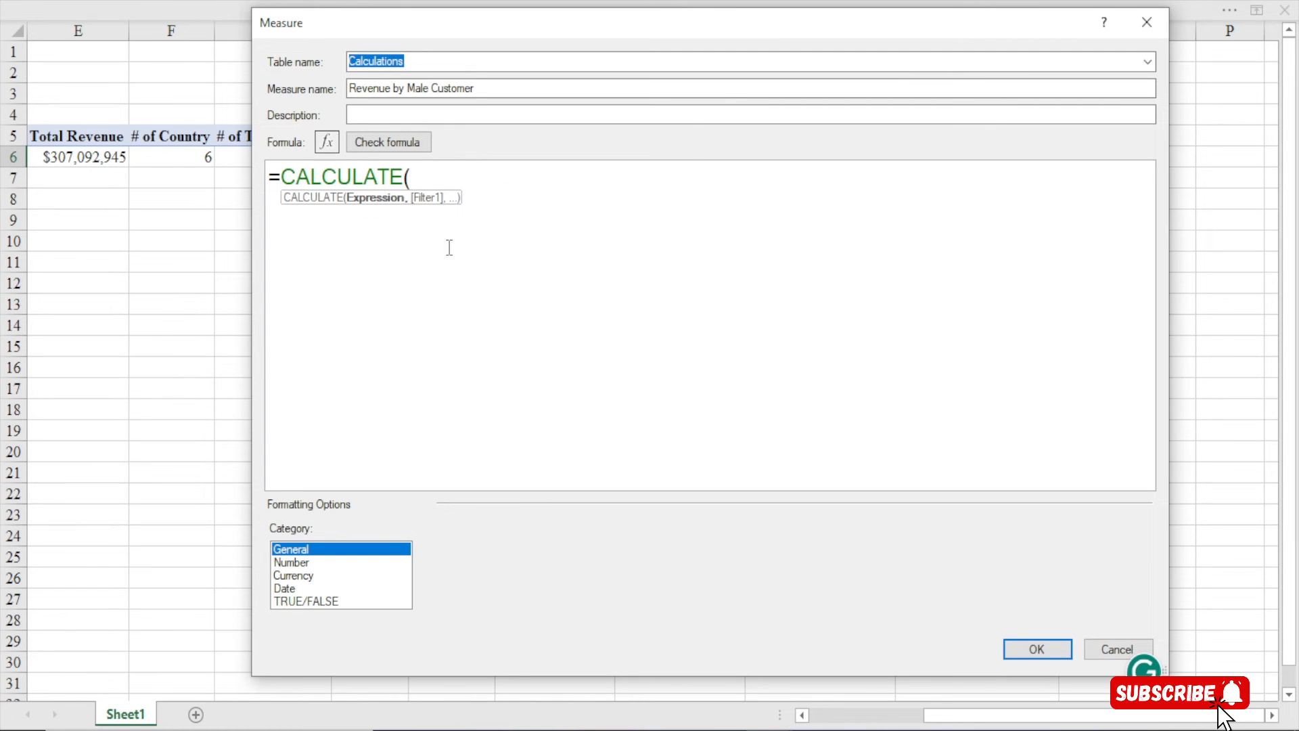
type("[to")
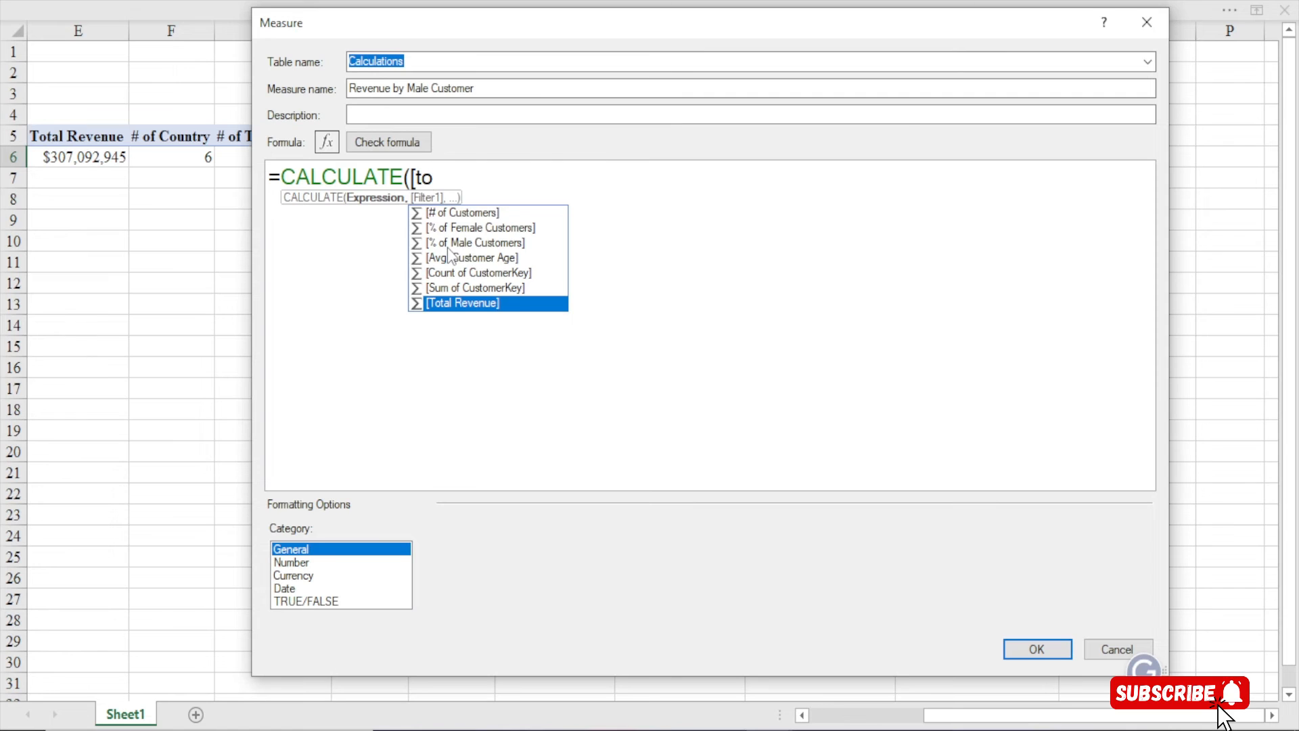
key("Tab")
type(",")
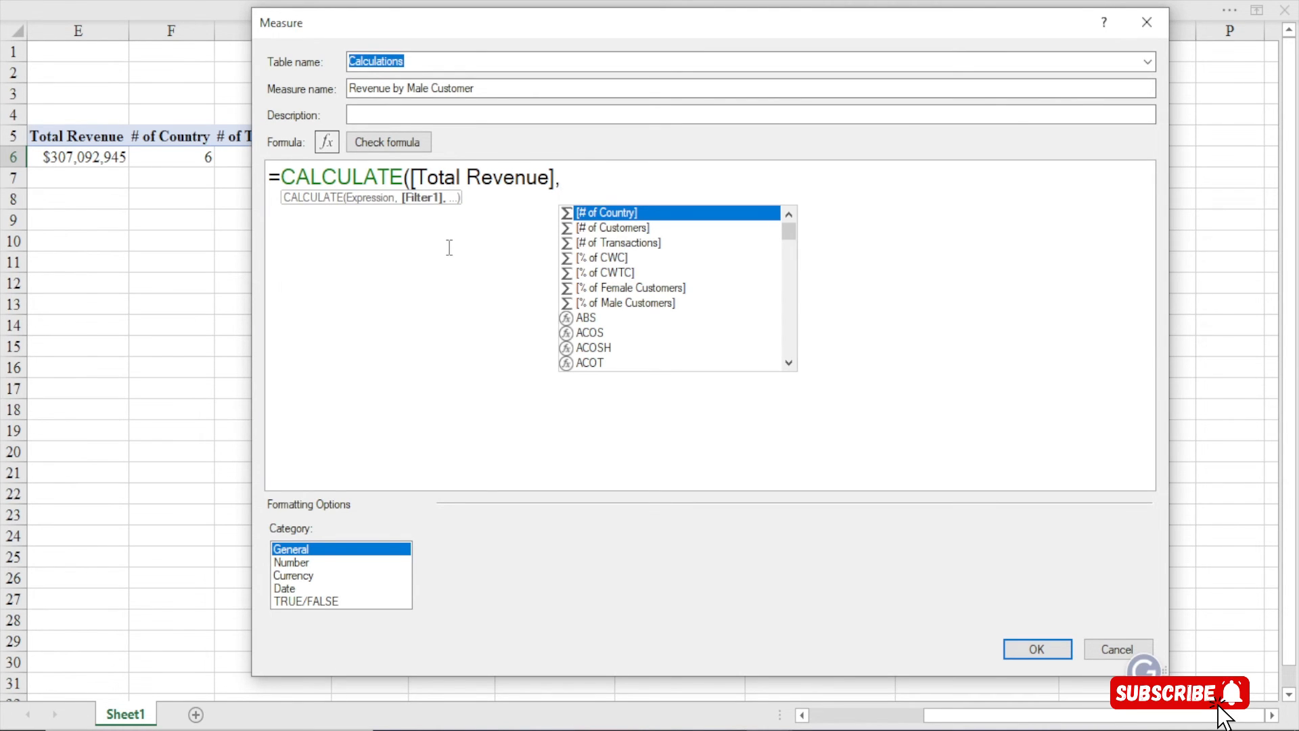
left_click(569, 187)
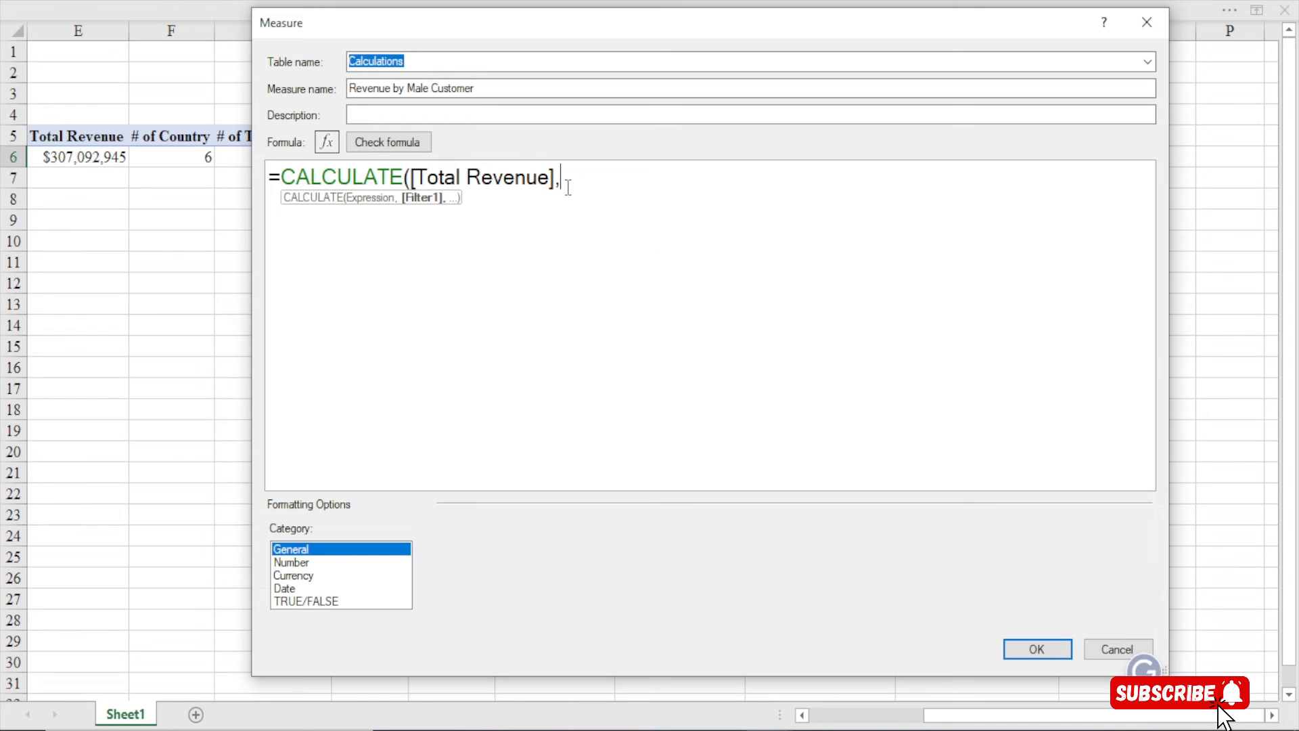
key("Return")
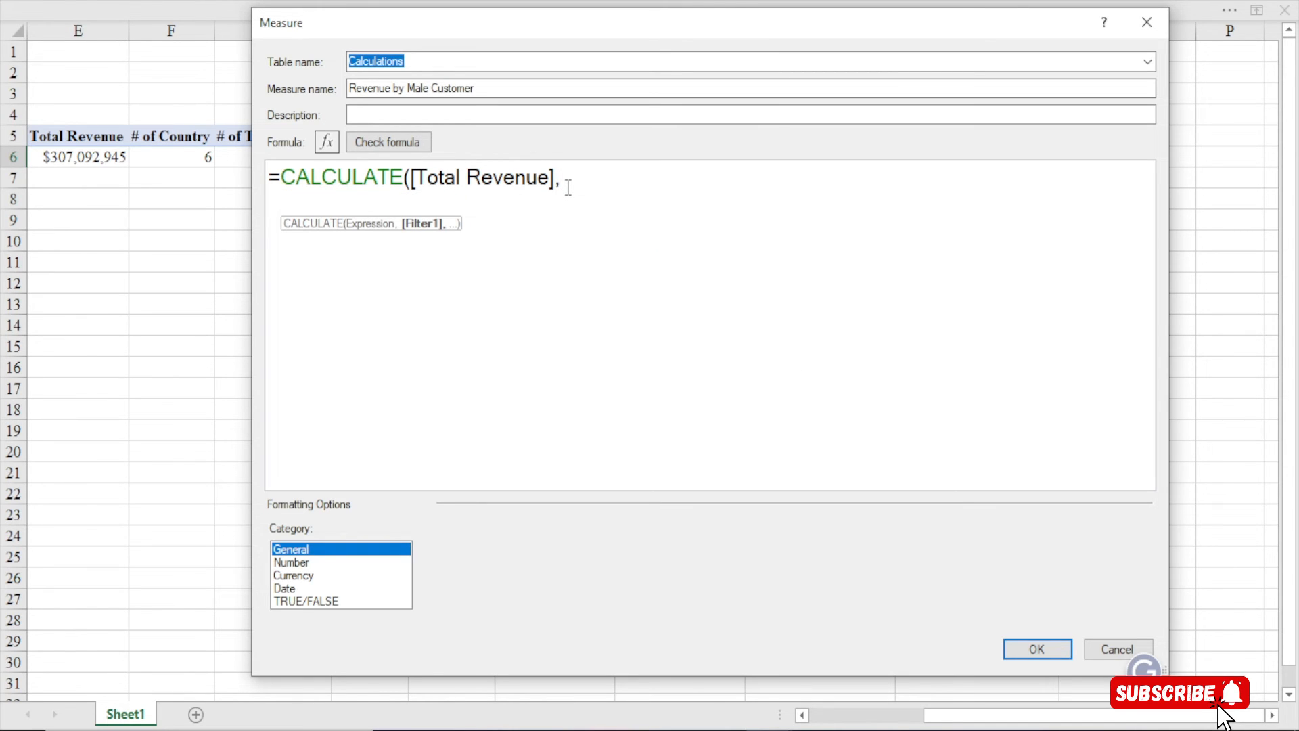
type("gen")
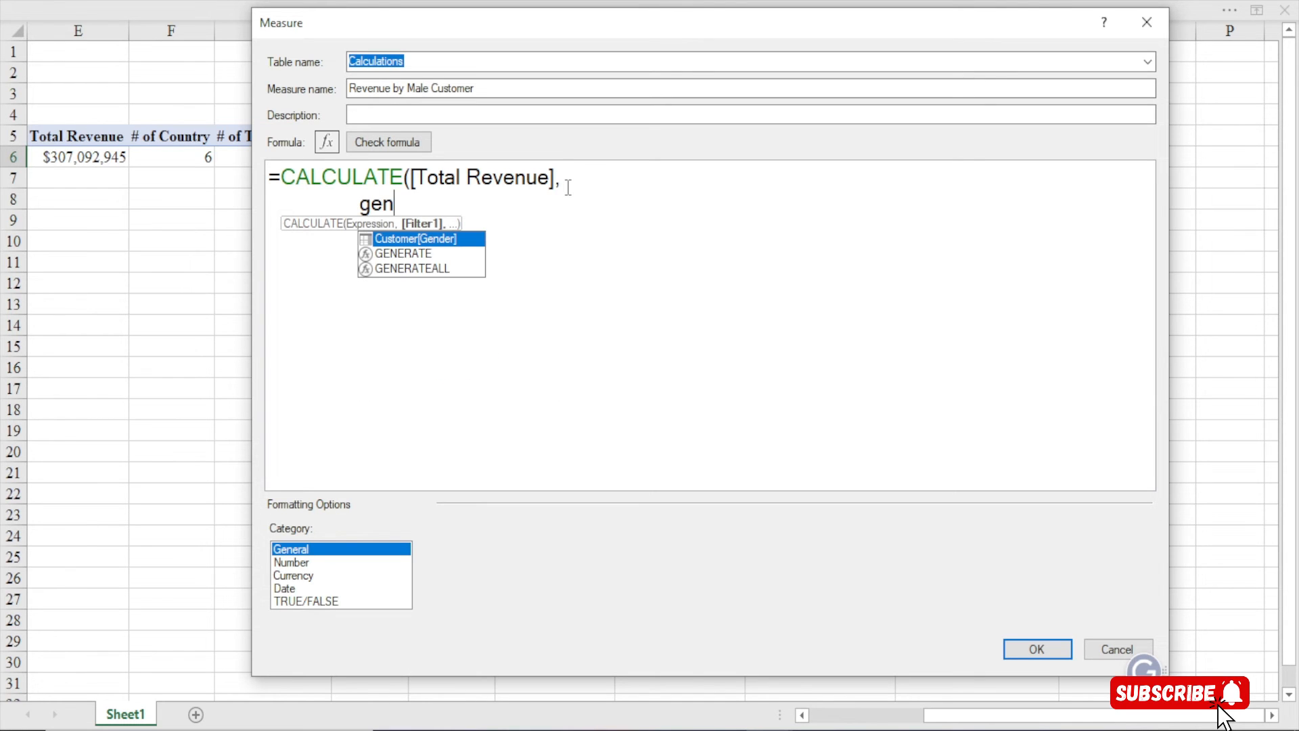
key("Tab")
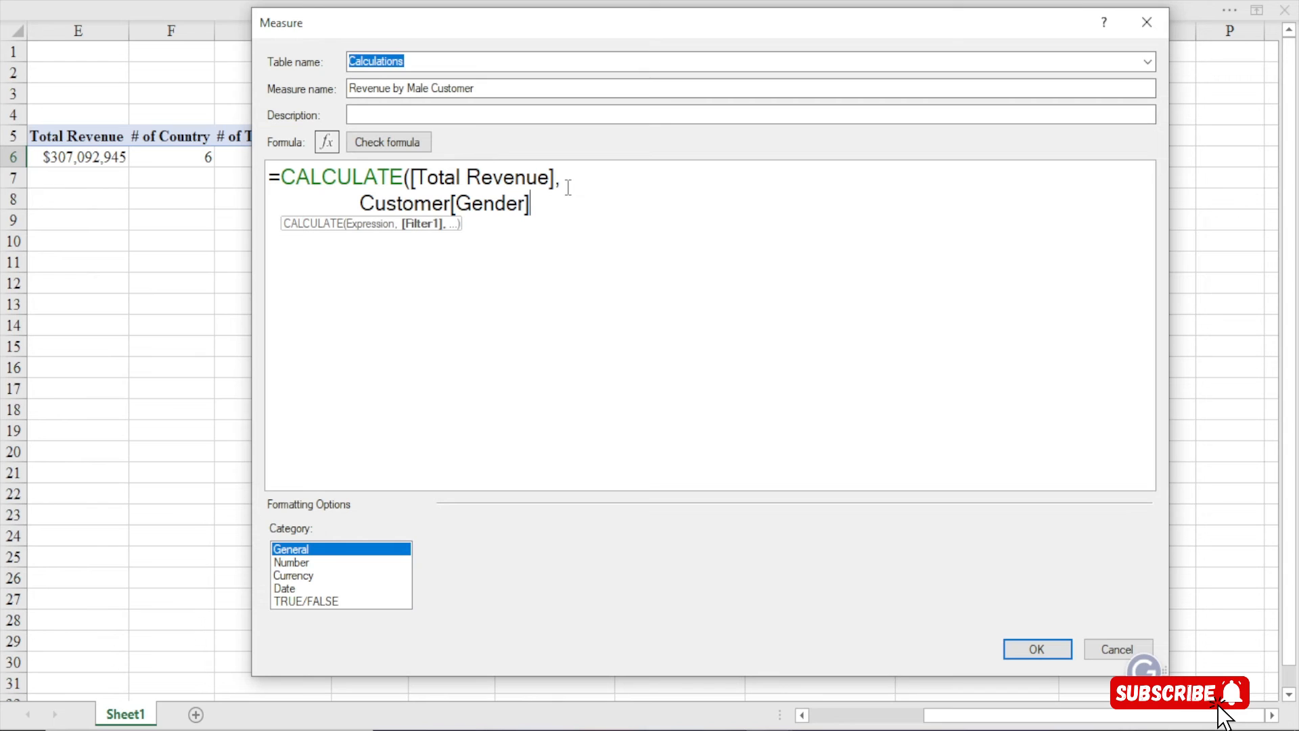
type("=")
type("\"M")
type("ale")
type("\"")
key("BackSpace")
type("\")")
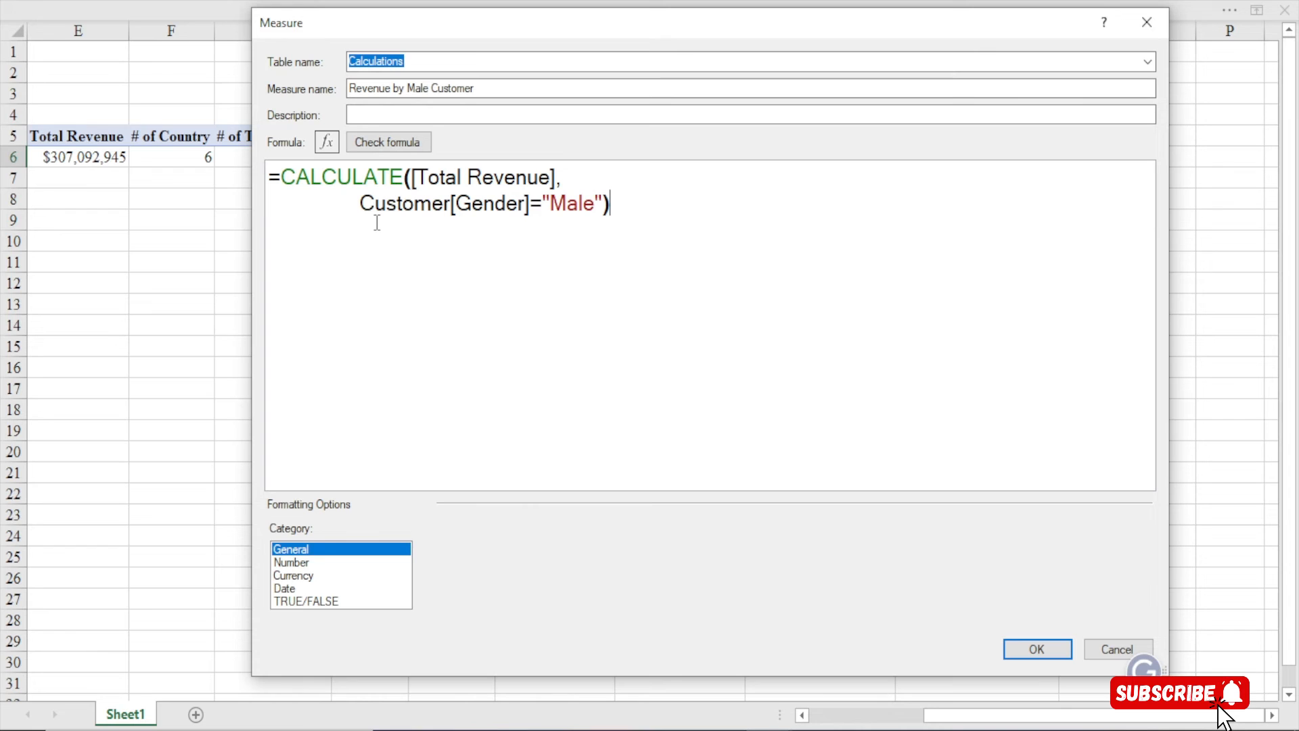
left_click(414, 142)
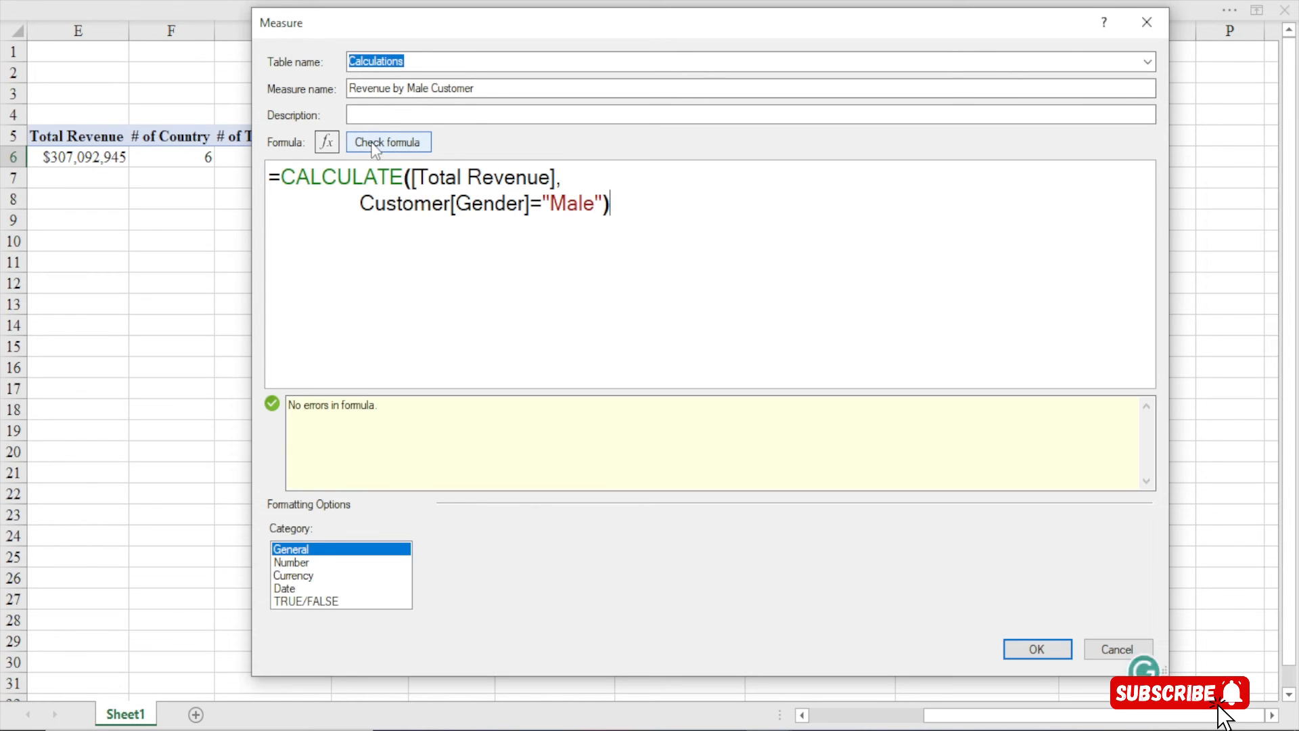
Format the measure as currency with 0 decimals and save it
left_click(295, 576)
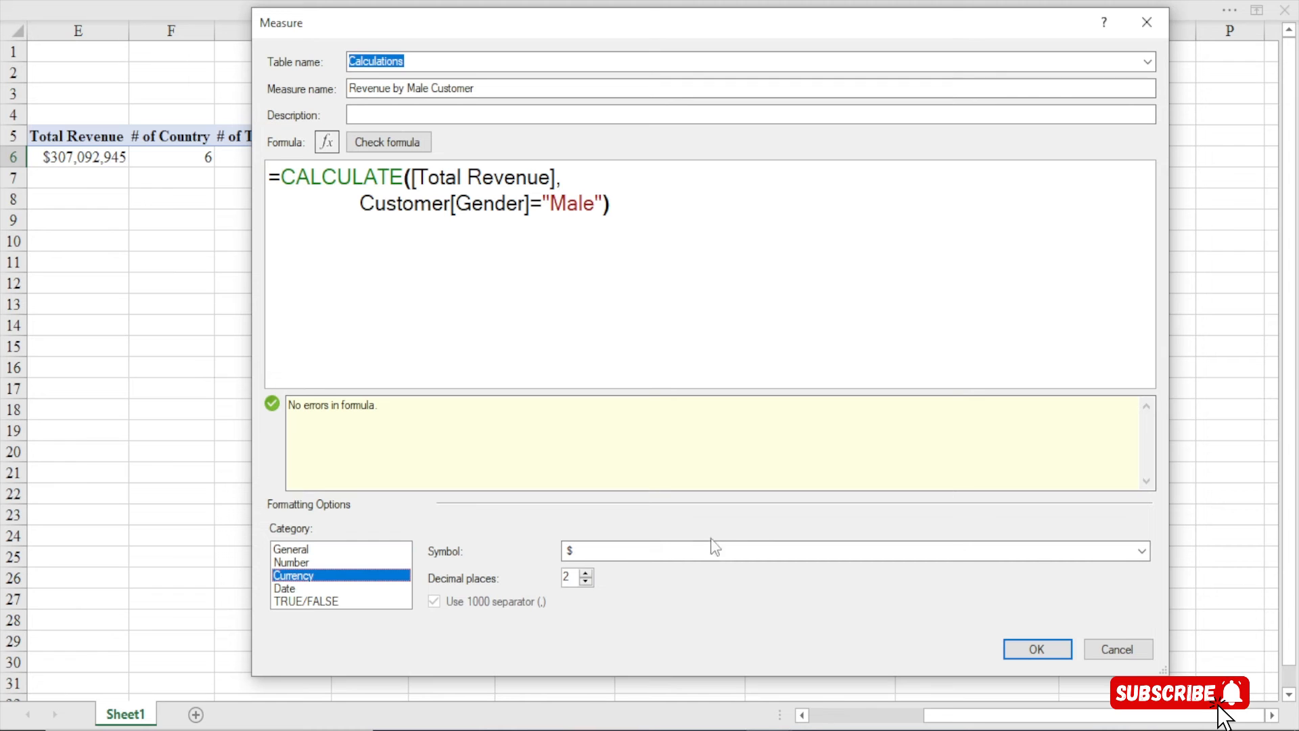
double_click(585, 581)
left_click(1037, 649)
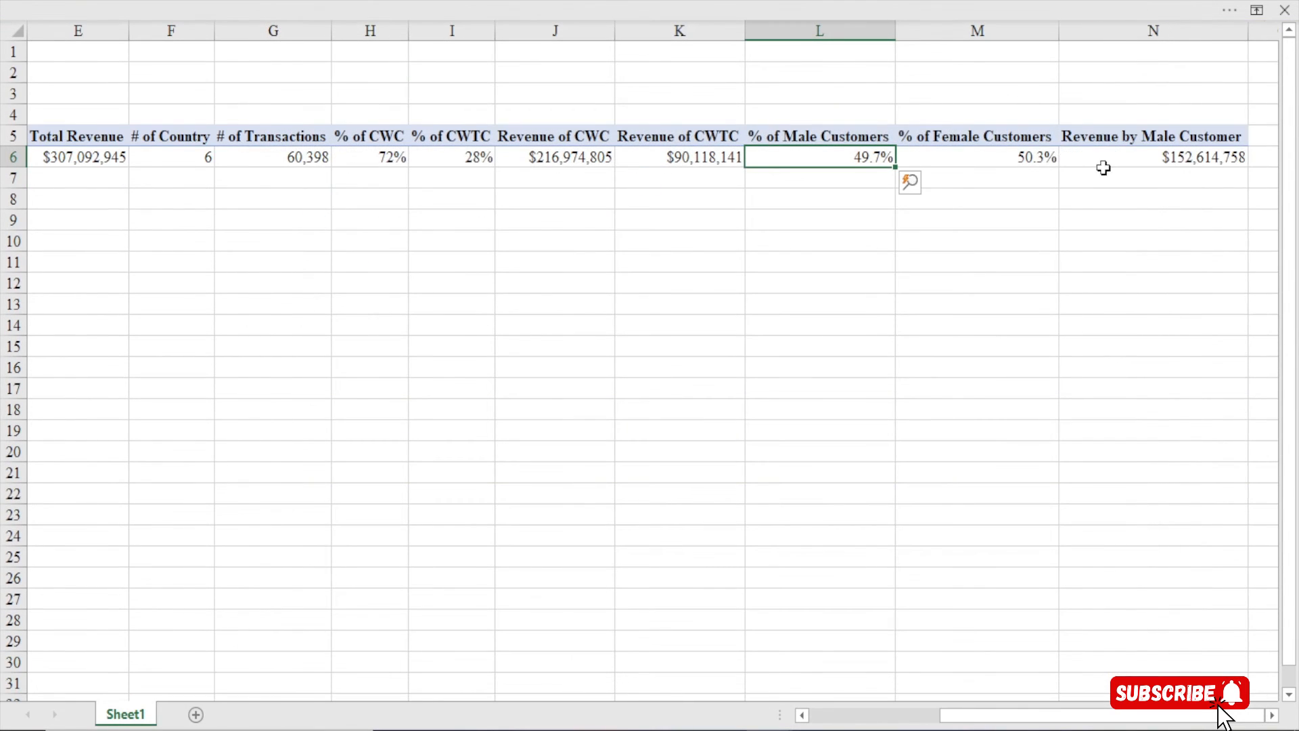
Select the $152,614,758 value, scroll to columns O–Q, and start another new measure
left_click(1170, 161)
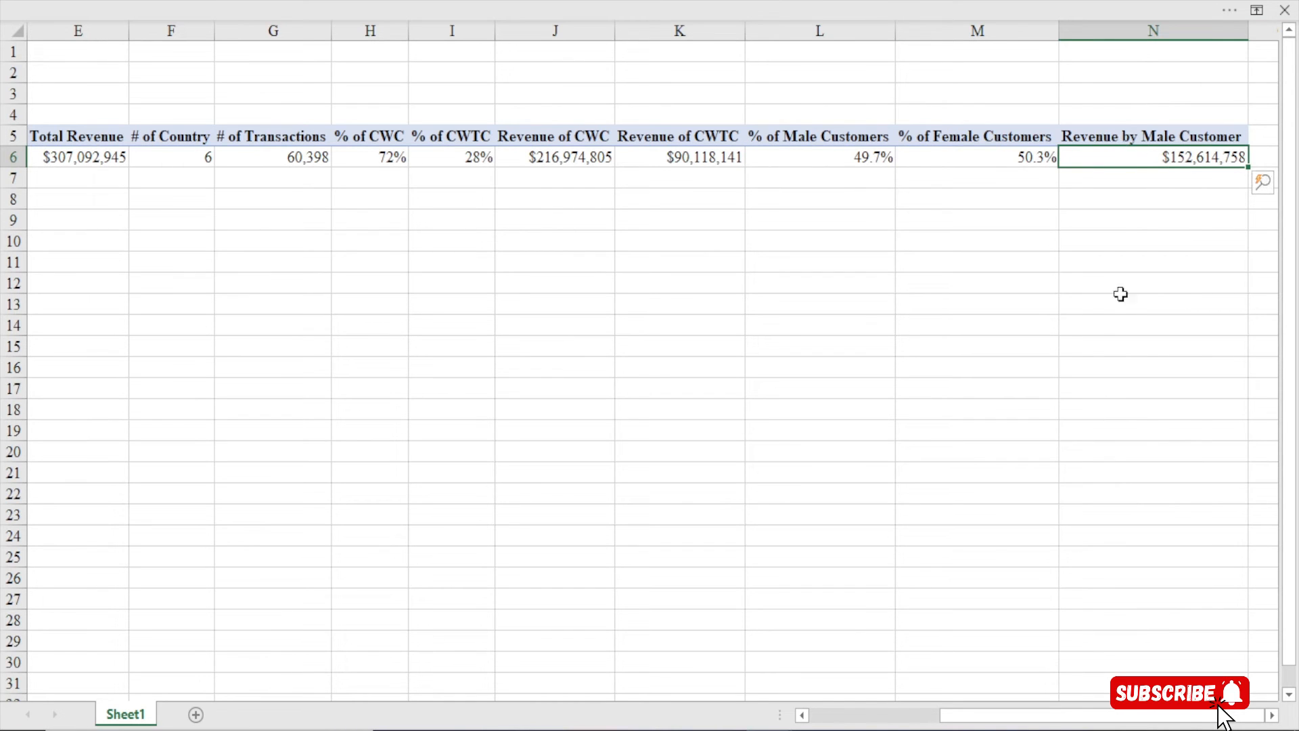
left_click(1272, 715)
left_click(1272, 715)
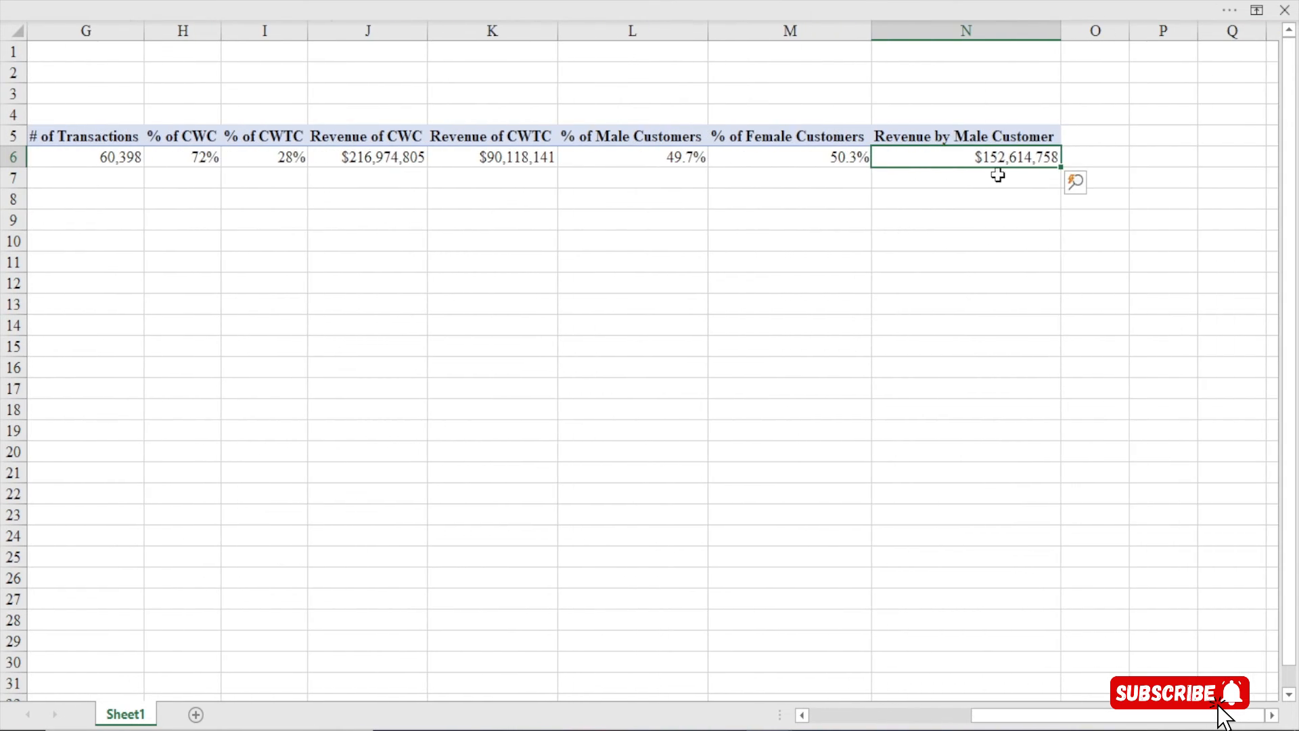
mouse_move(1009, 151)
left_click(633, 10)
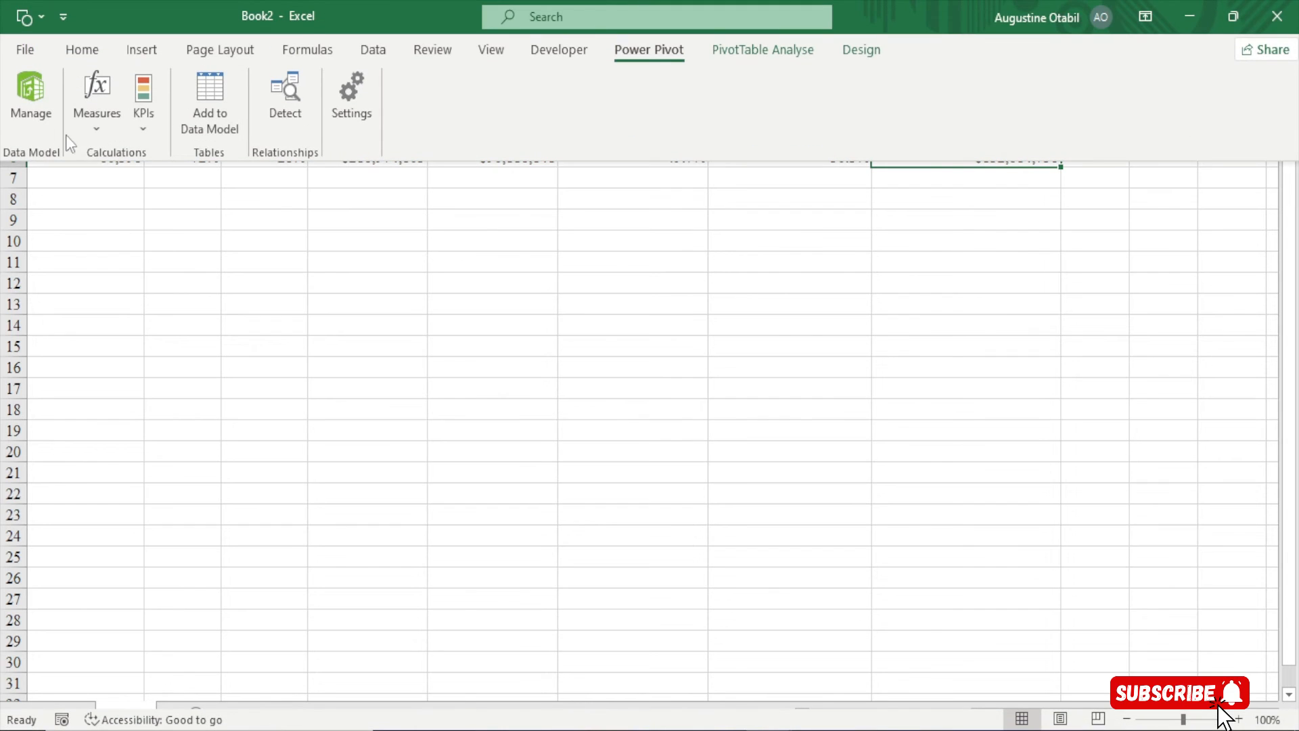
left_click(91, 130)
left_click(125, 155)
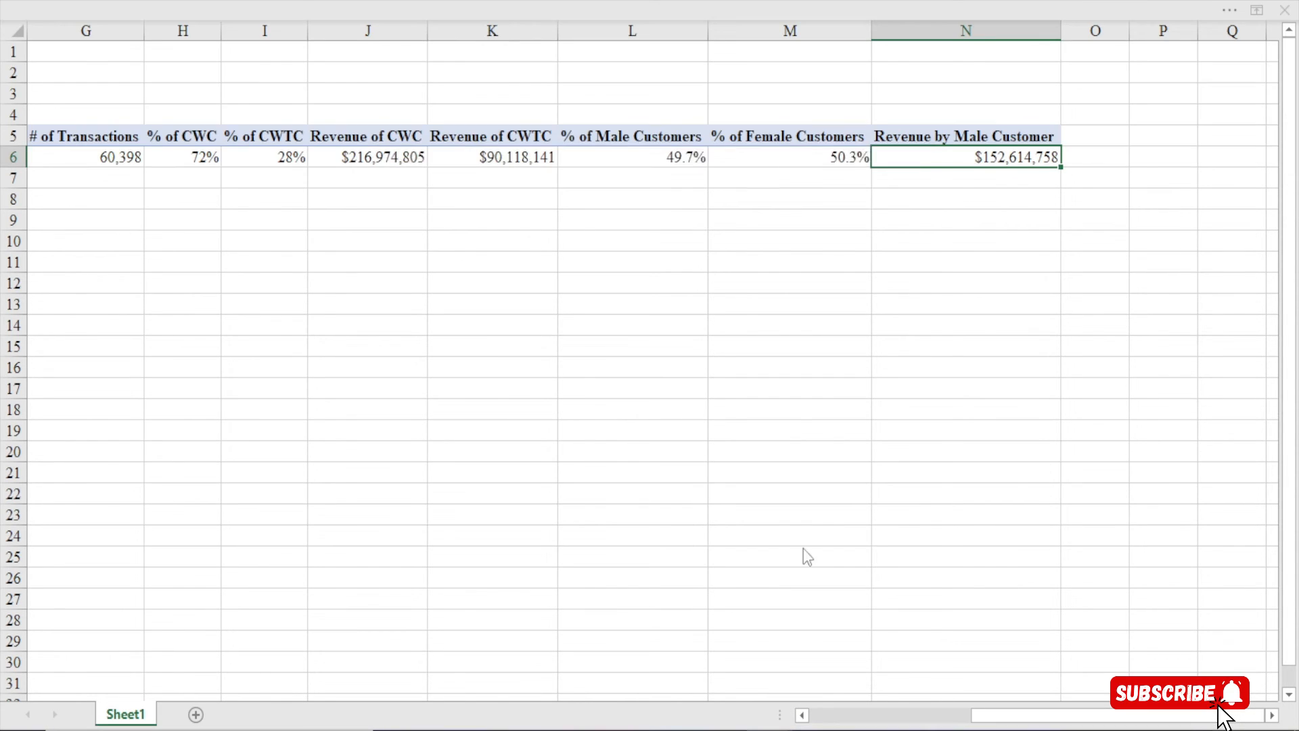
Enlarge the measure window and name the measure 'Revenue for Female Customers'
left_click_drag(539, 174, 481, 38)
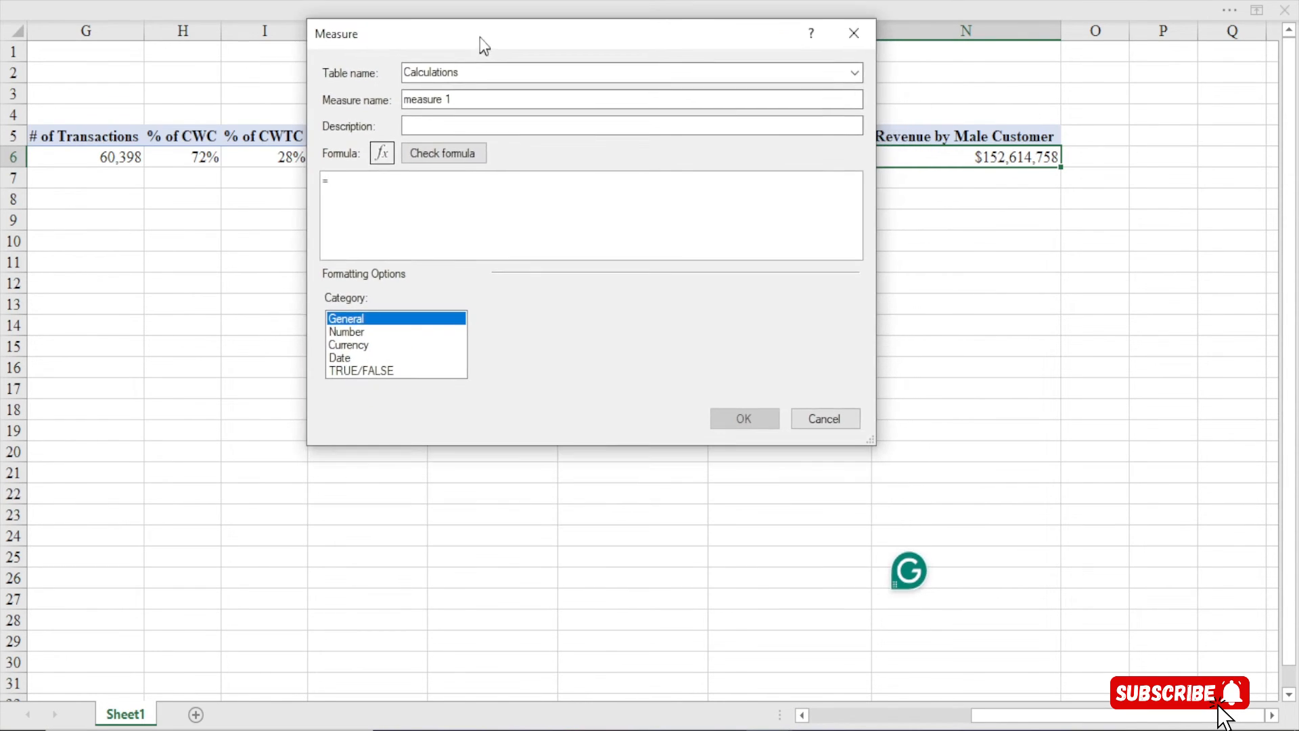
left_click_drag(873, 441, 1140, 678)
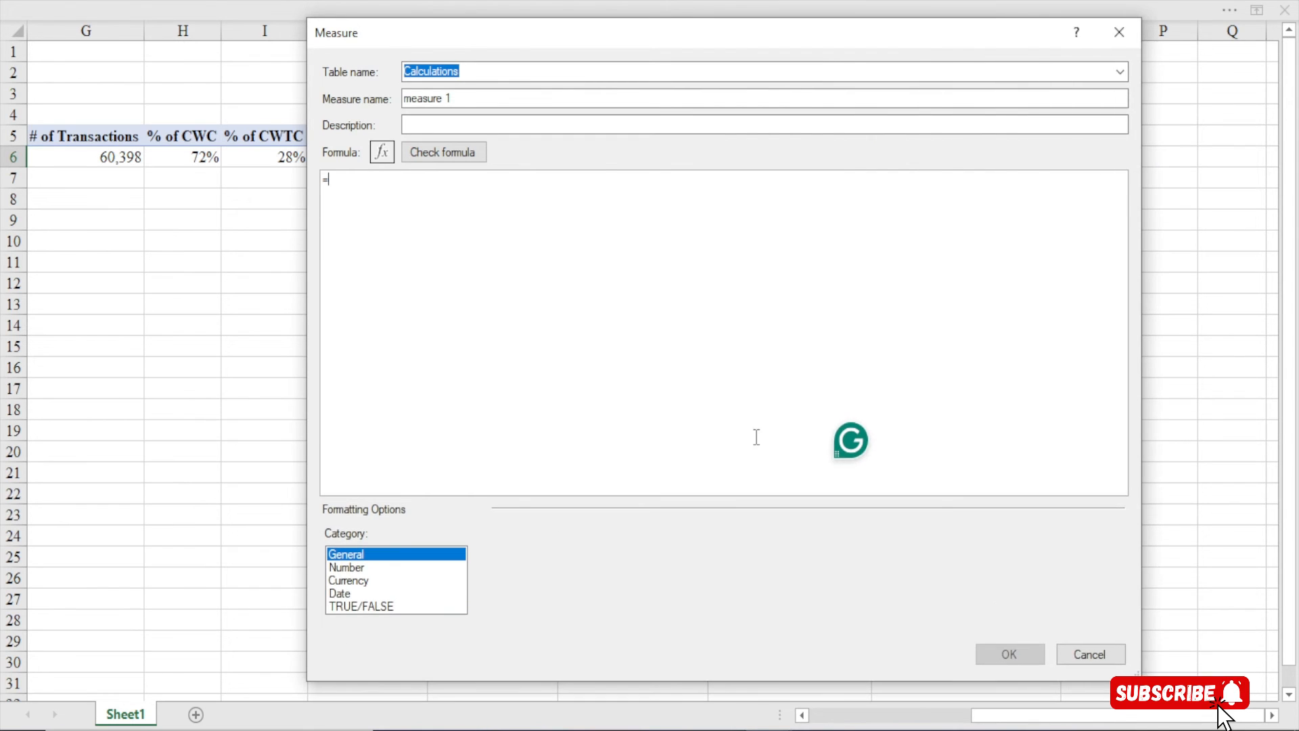
triple_click(425, 99)
type("Reb")
type("venue for")
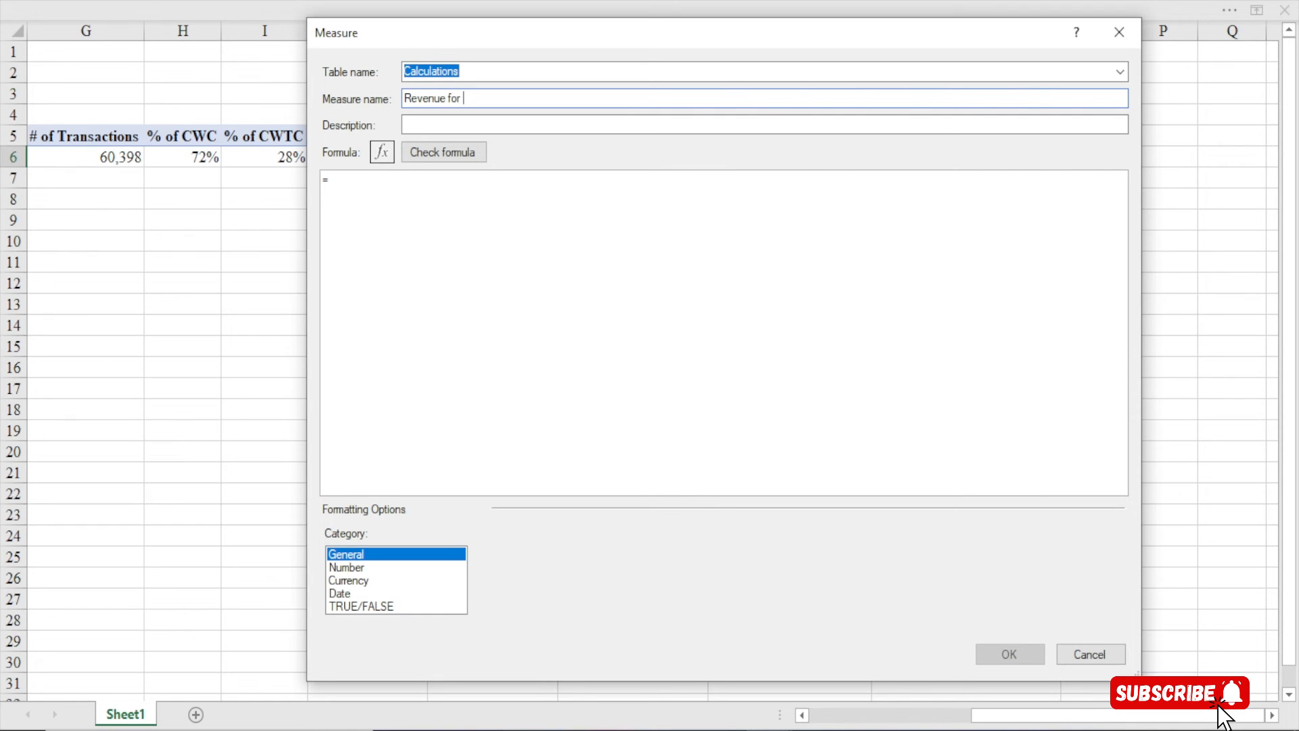
type(" Female Custo")
type("mers")
scroll(416, 202, "up", 5)
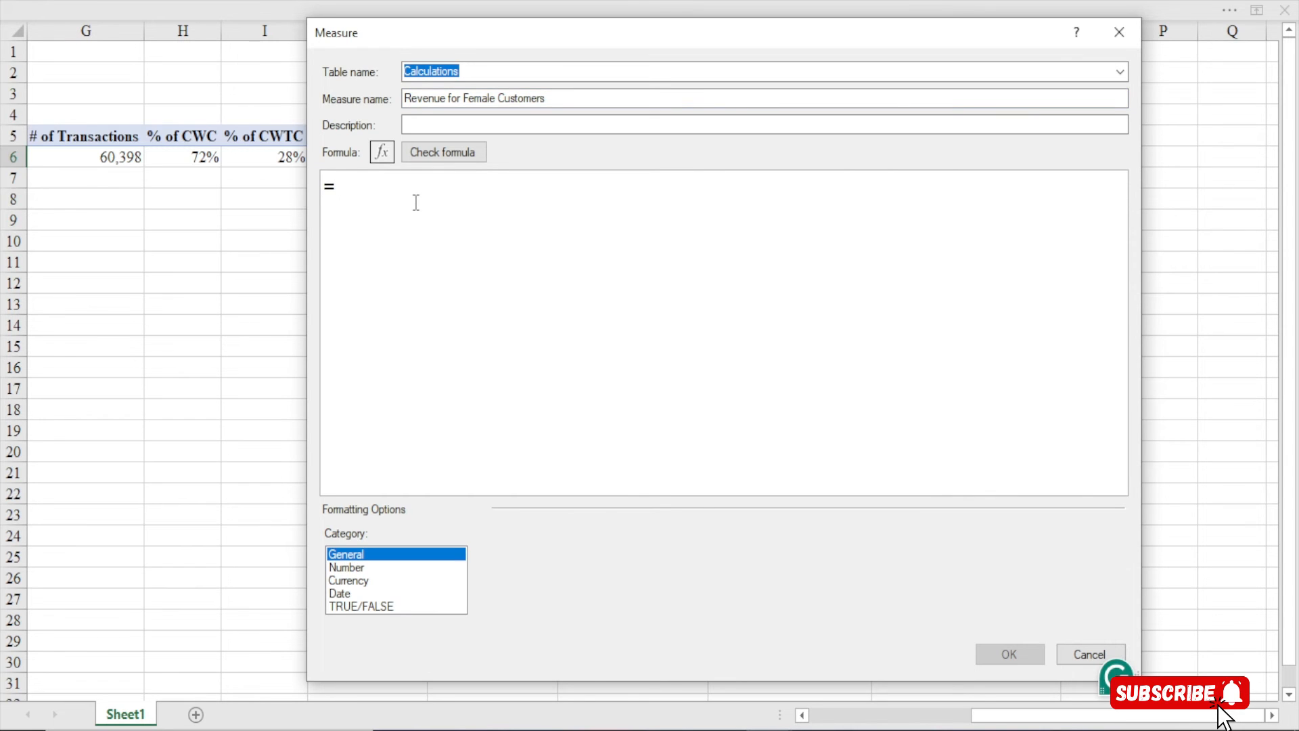
left_click_drag(429, 27, 374, 23)
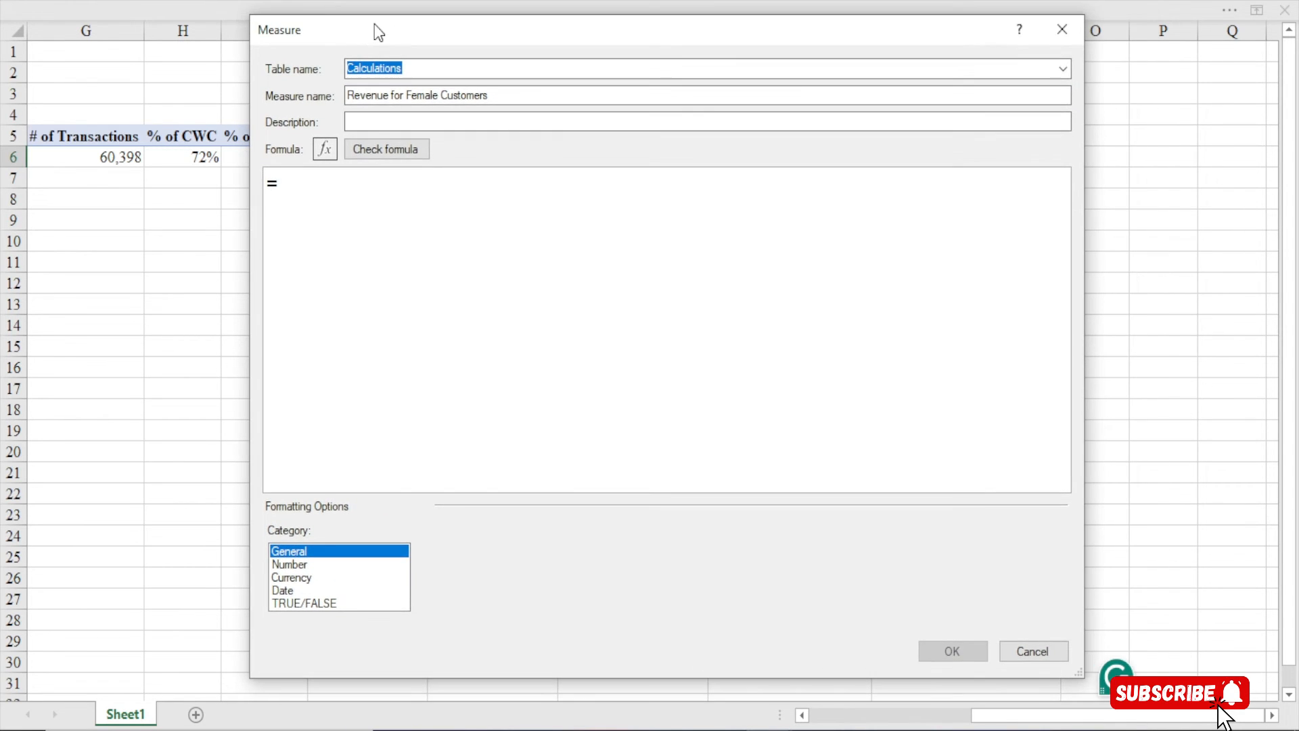
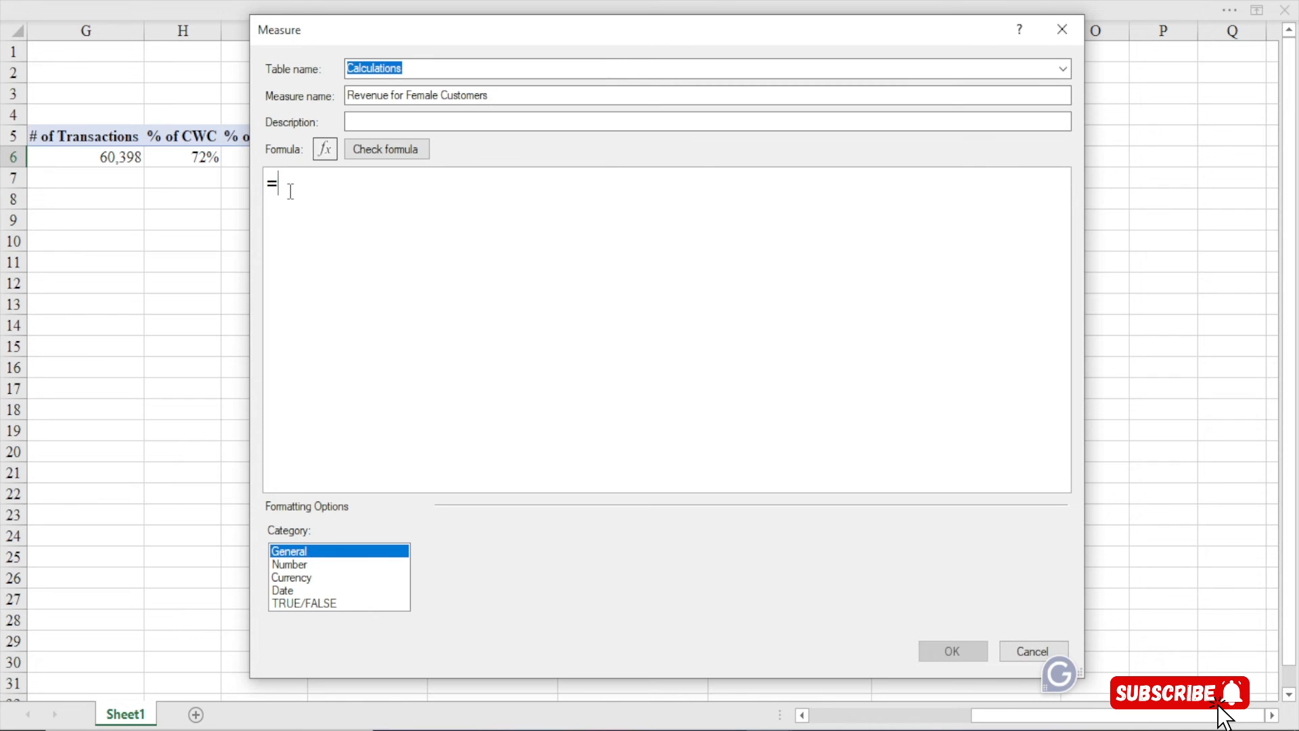
Start the formula as CALCULATE with [Total Revenue] as its expression
type("cal")
key("Tab")
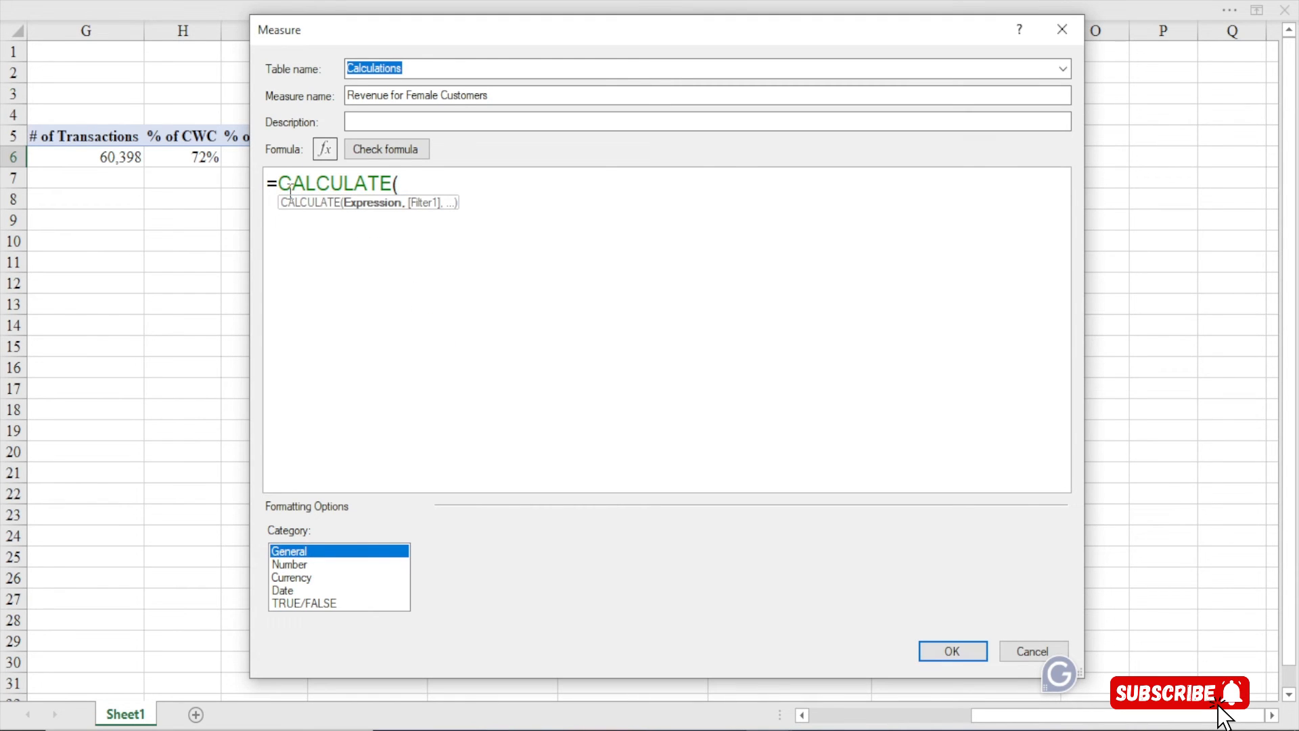
key("Return")
key("Tab")
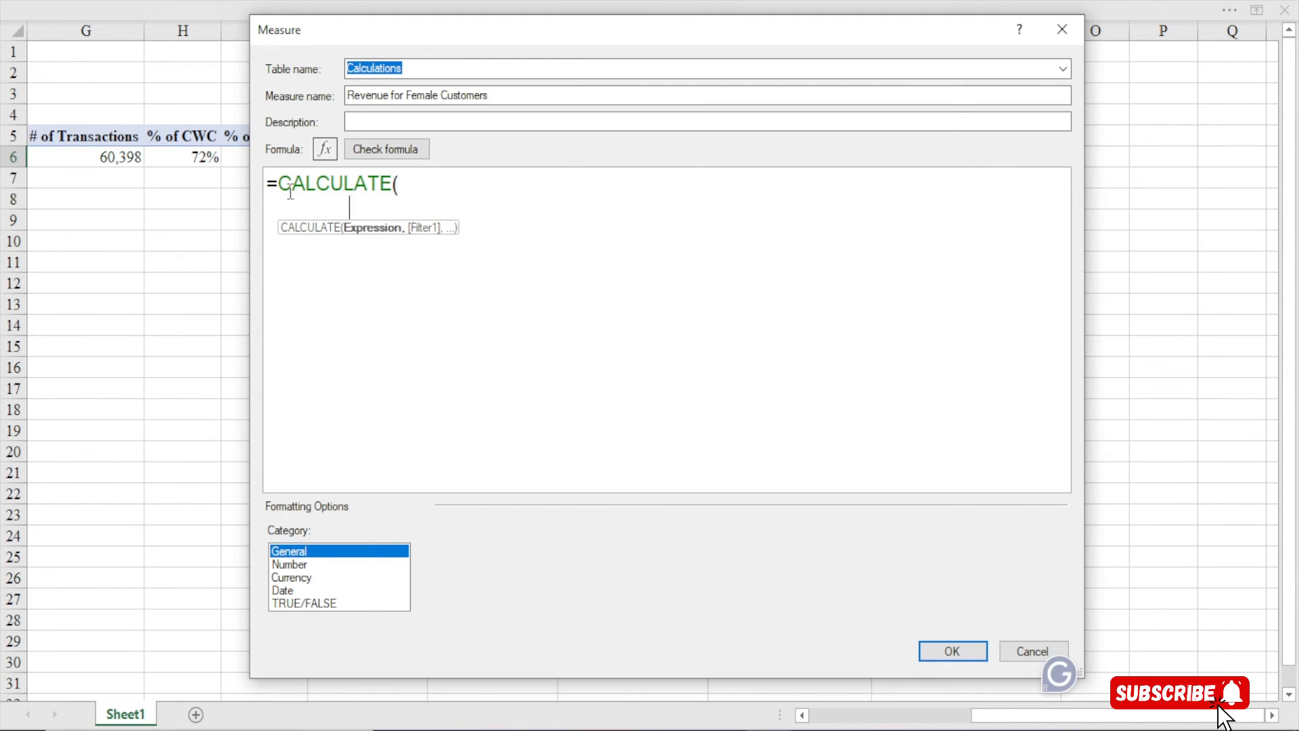
type("[")
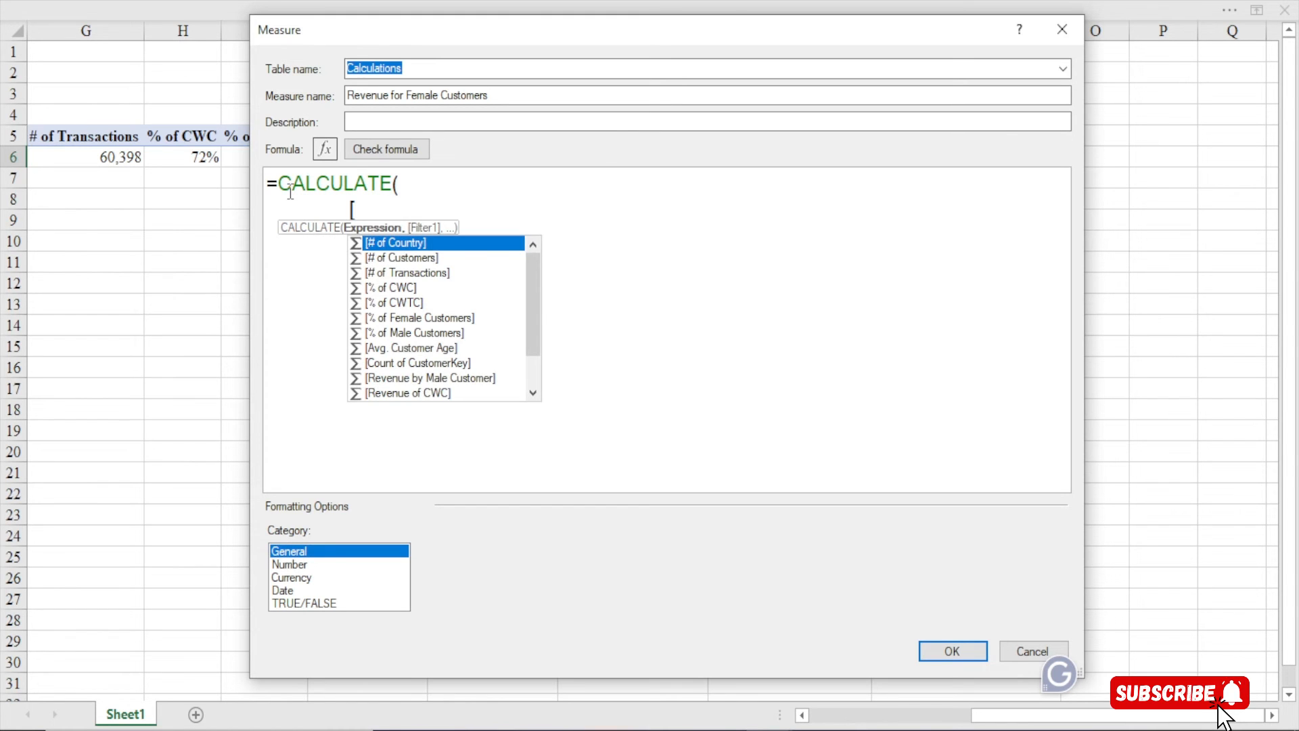
key("BackSpace")
key("BackSpace")
key("BackSpace")
type("to")
key("BackSpace")
key("BackSpace")
type("[to")
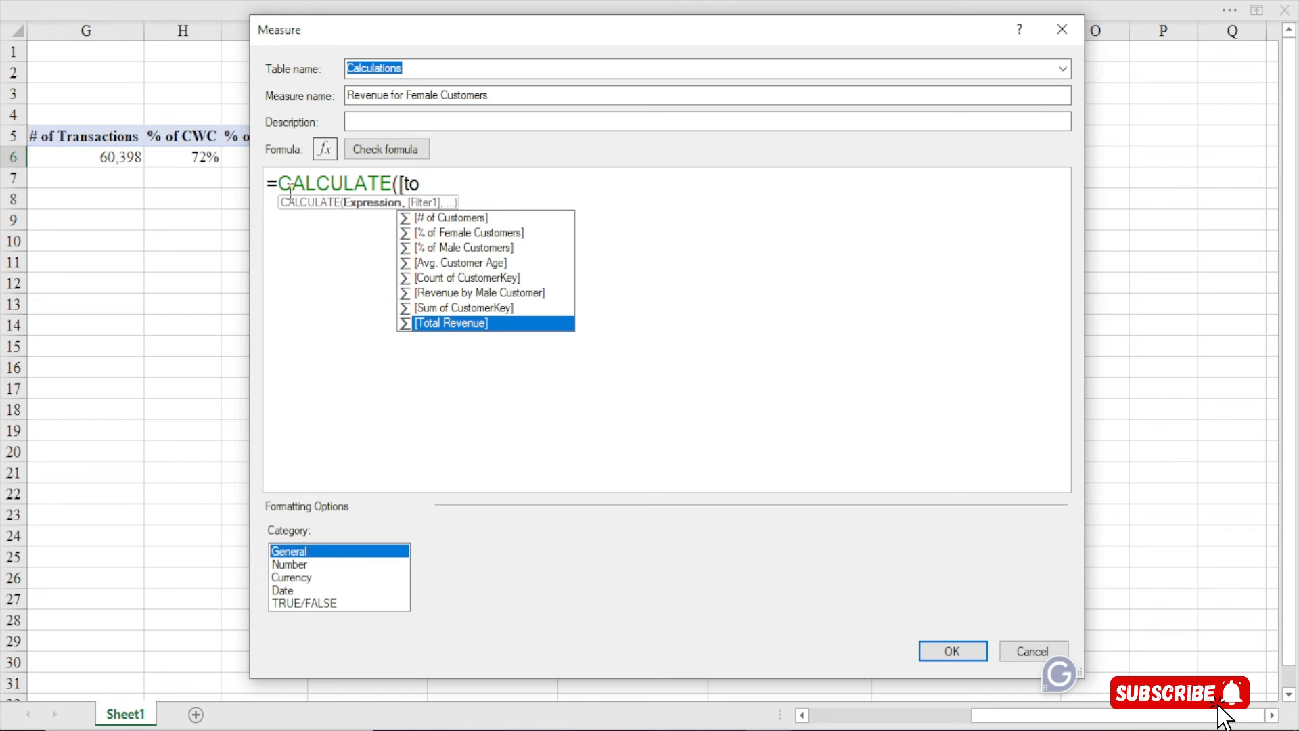
key("Tab")
Add the filter argument Customer[Gender]="Female" and close the formula
type(",")
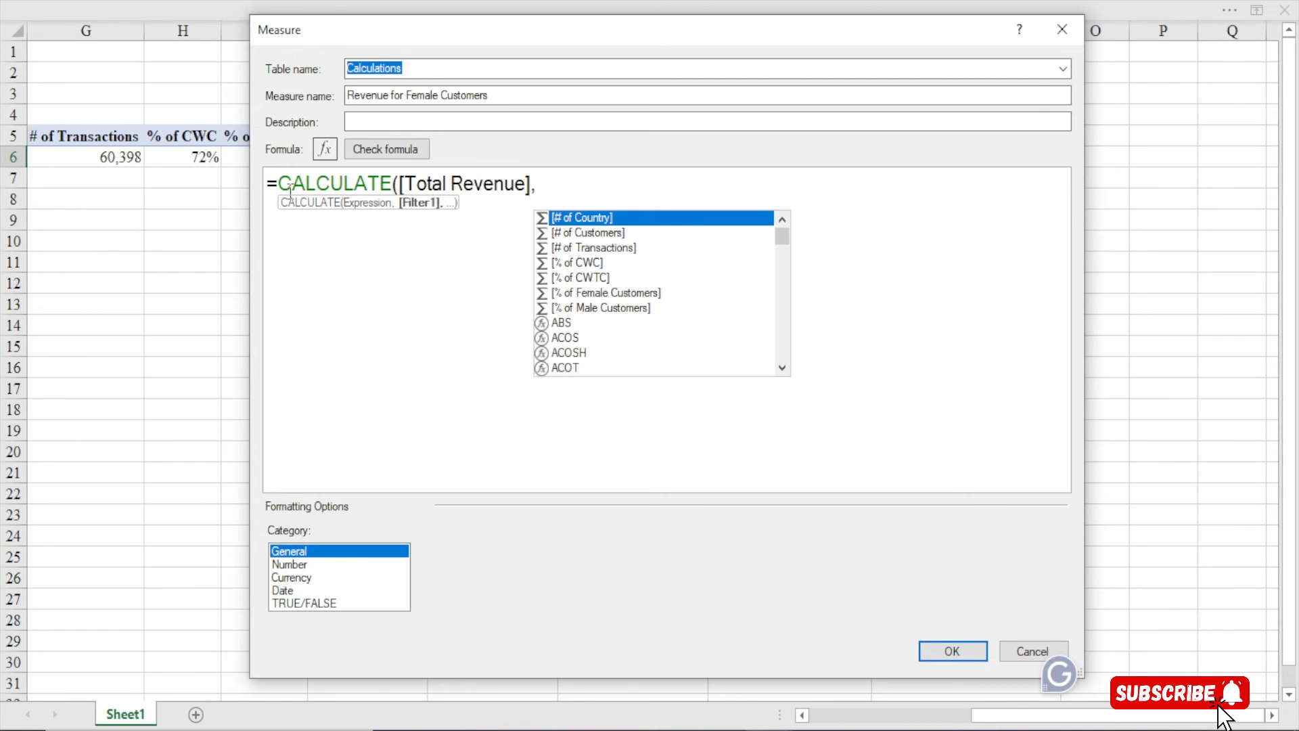
key("Escape")
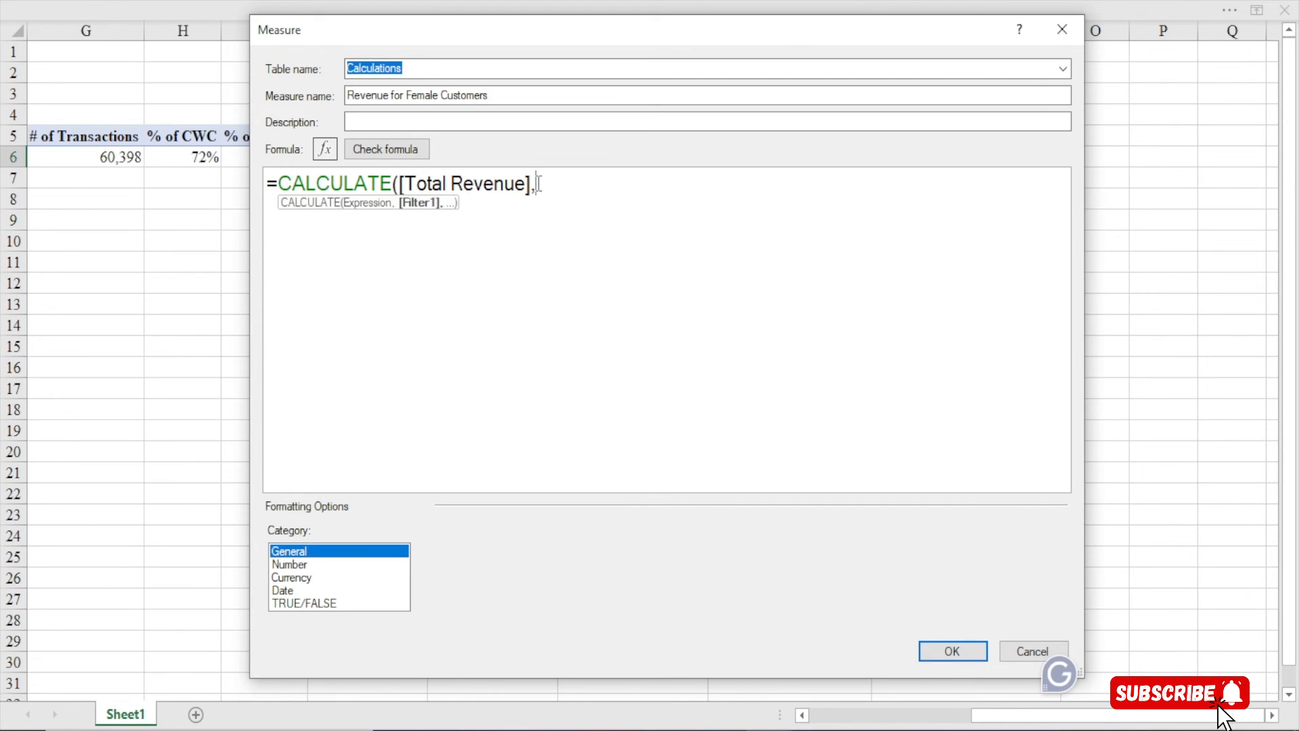
key("Return")
type("gender")
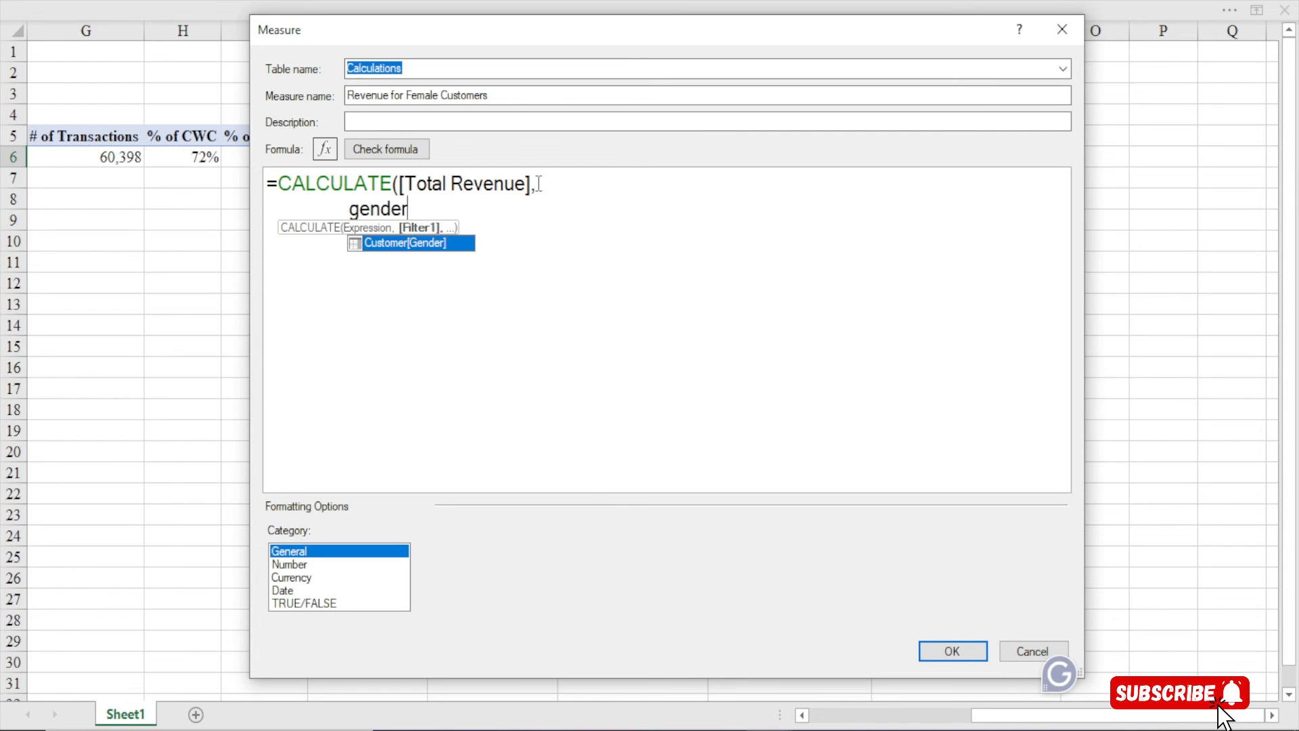
key("Tab")
type("=Fe")
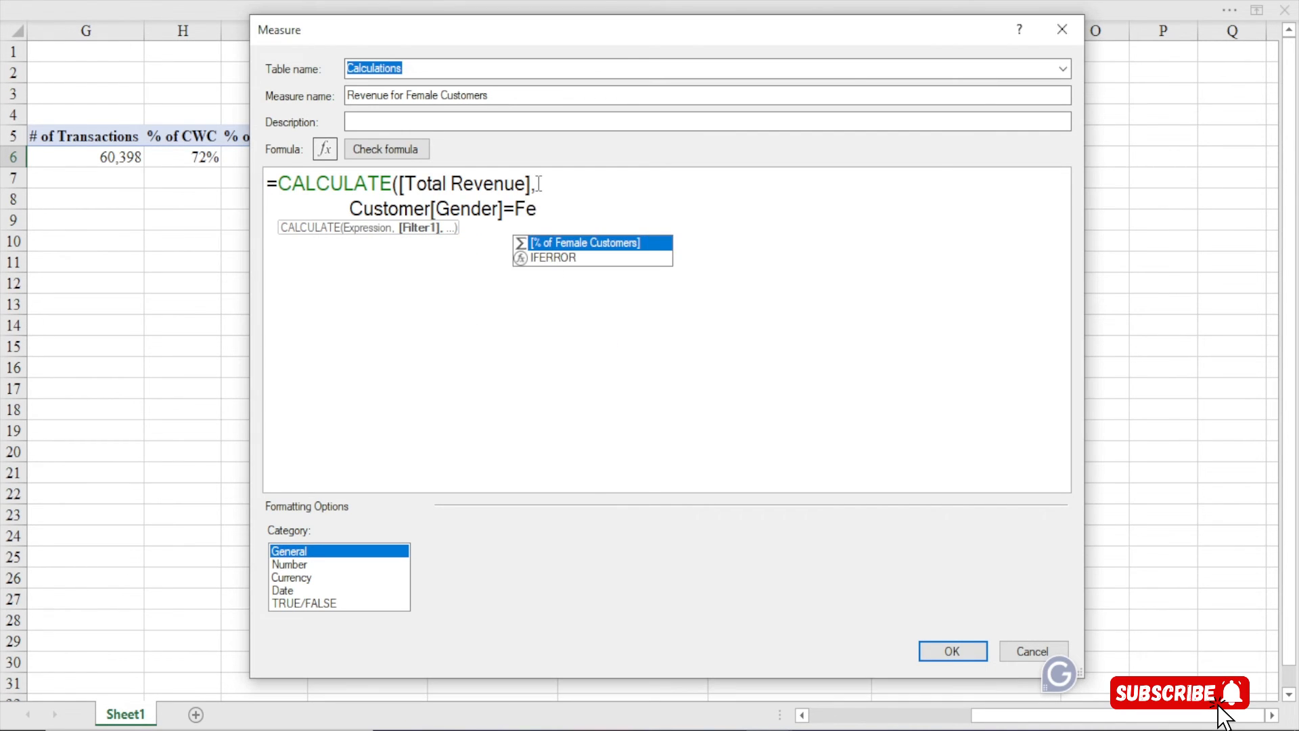
type("male")
key("BackSpace")
key("BackSpace")
key("BackSpace")
key("BackSpace")
key("BackSpace")
key("BackSpace")
type("\"Female\")")
Check the formula, format it as Currency with 0 decimals, and save the measure
left_click(386, 148)
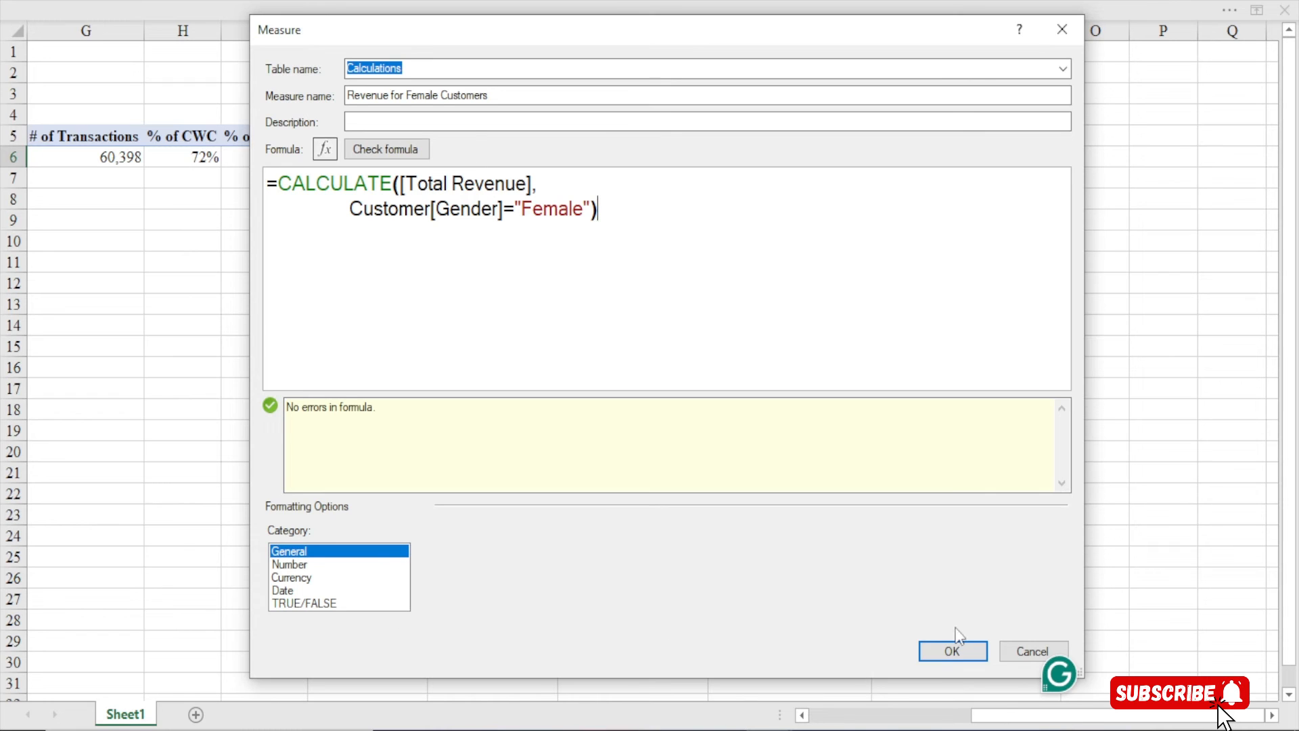
left_click(297, 578)
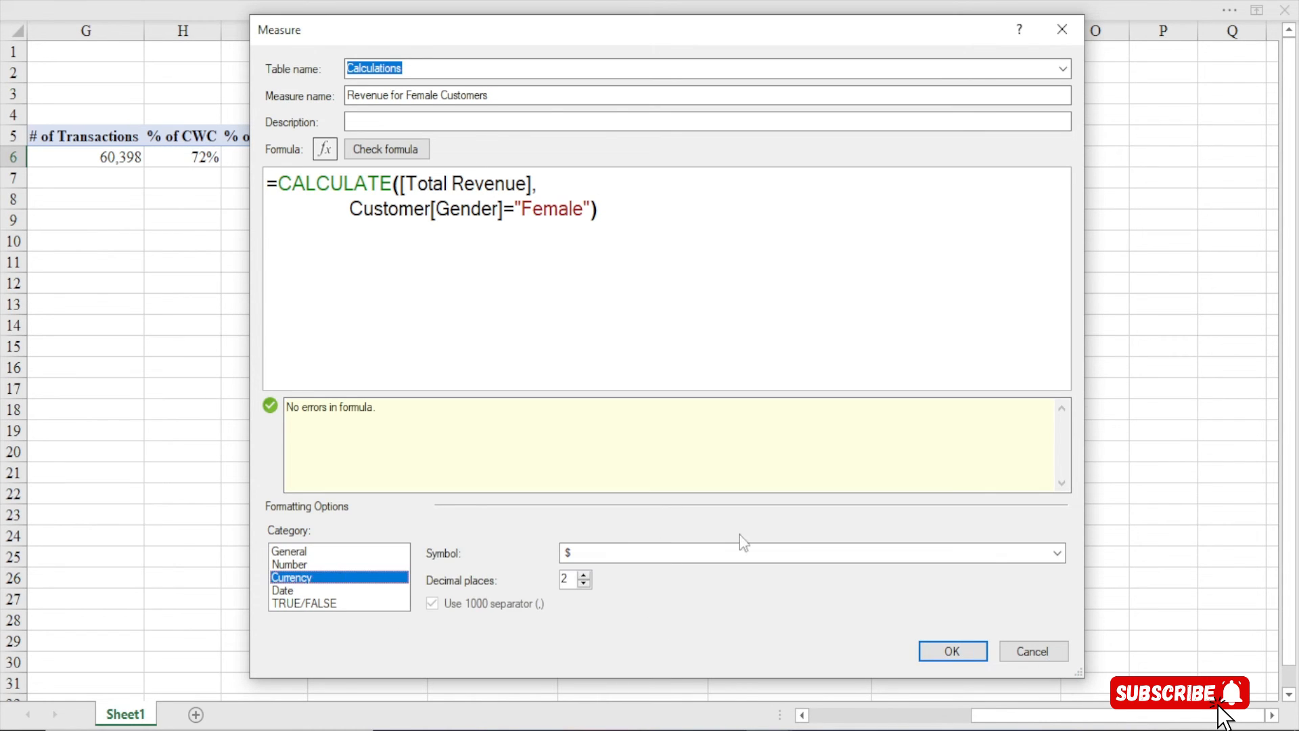
left_click(584, 584)
left_click(583, 583)
left_click(952, 651)
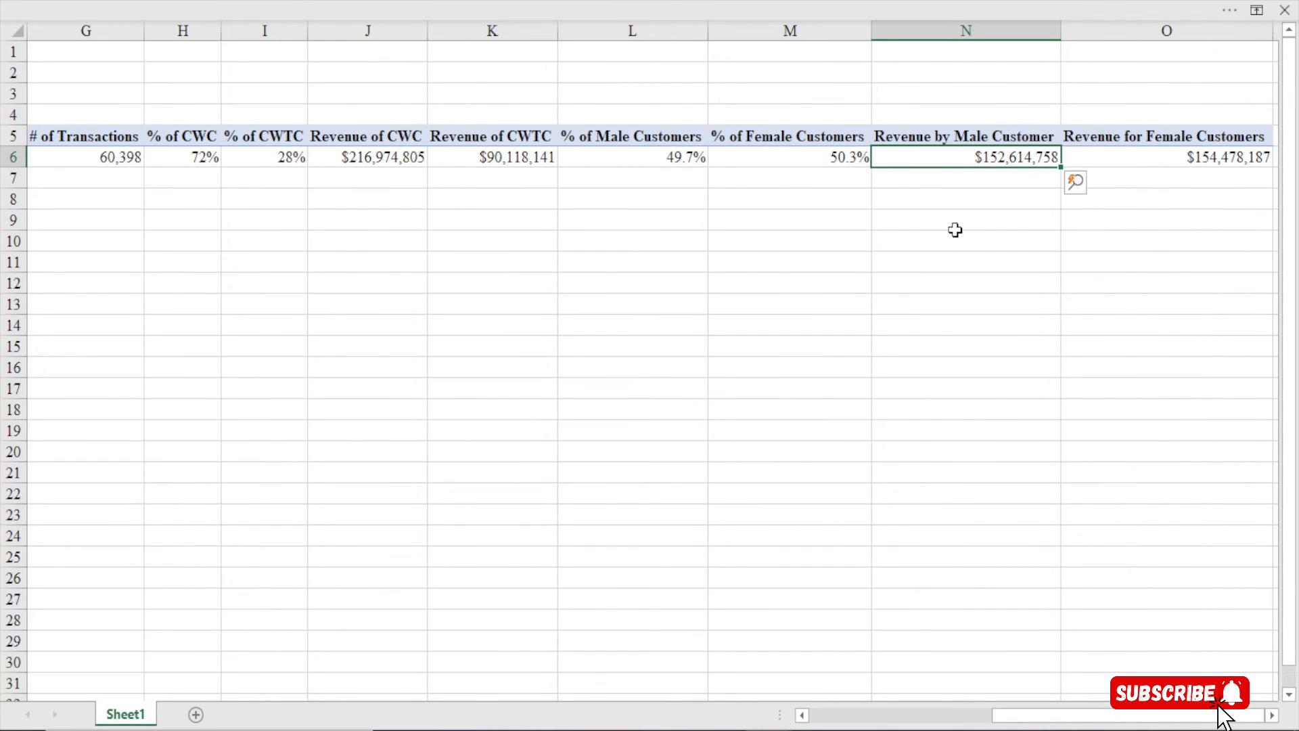
Scroll right and select the $154,478,187 Revenue for Female Customers value
left_click(1272, 715)
left_click(1272, 715)
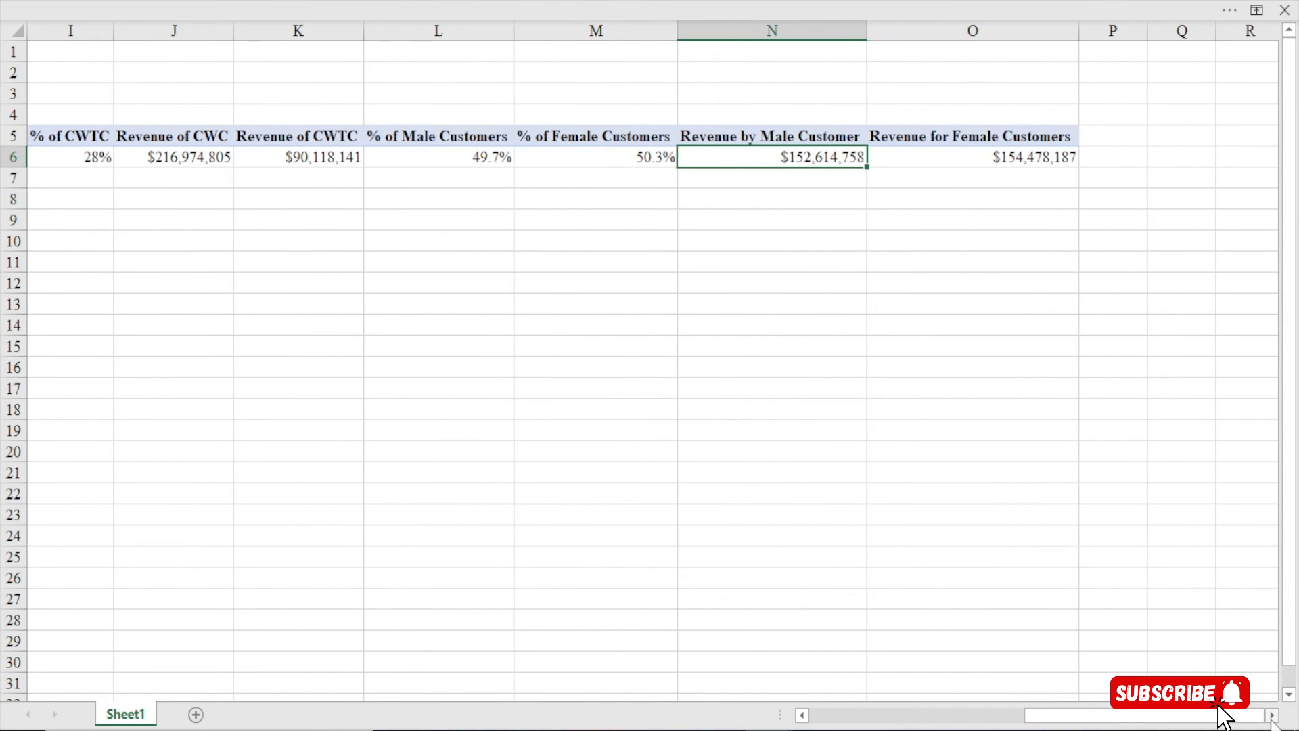
mouse_move(776, 155)
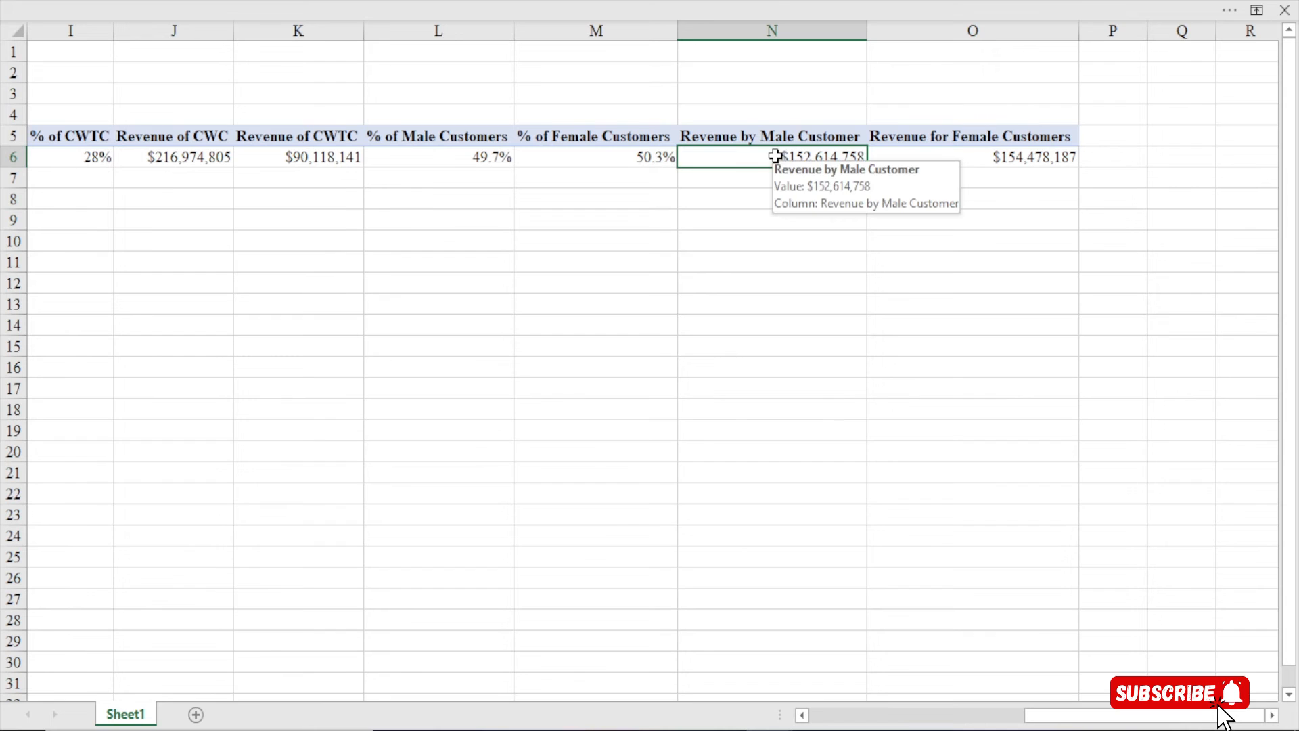
left_click(1018, 156)
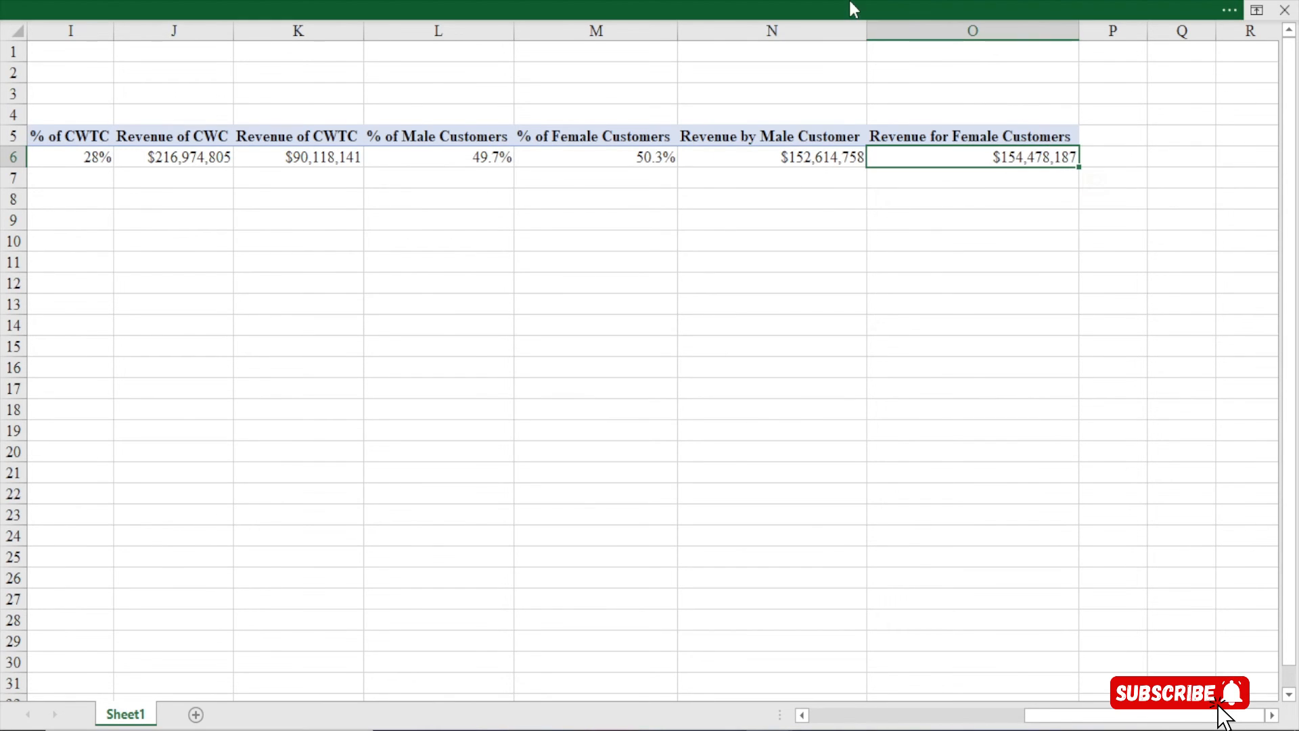
Pin the ribbon so its tabs and commands stay always visible
left_click(850, 5)
left_click(1145, 16)
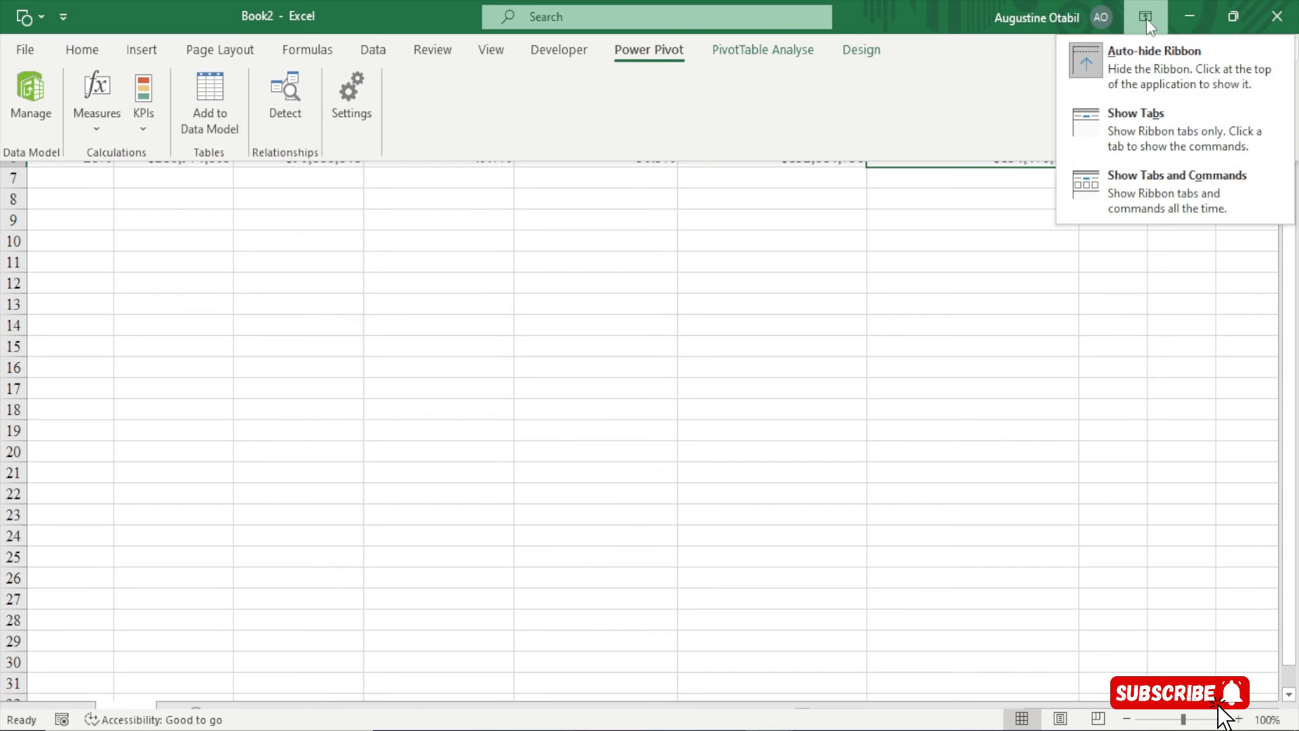
left_click(1144, 186)
Select the male and female revenue values together to see their sum
left_click_drag(786, 299, 927, 299)
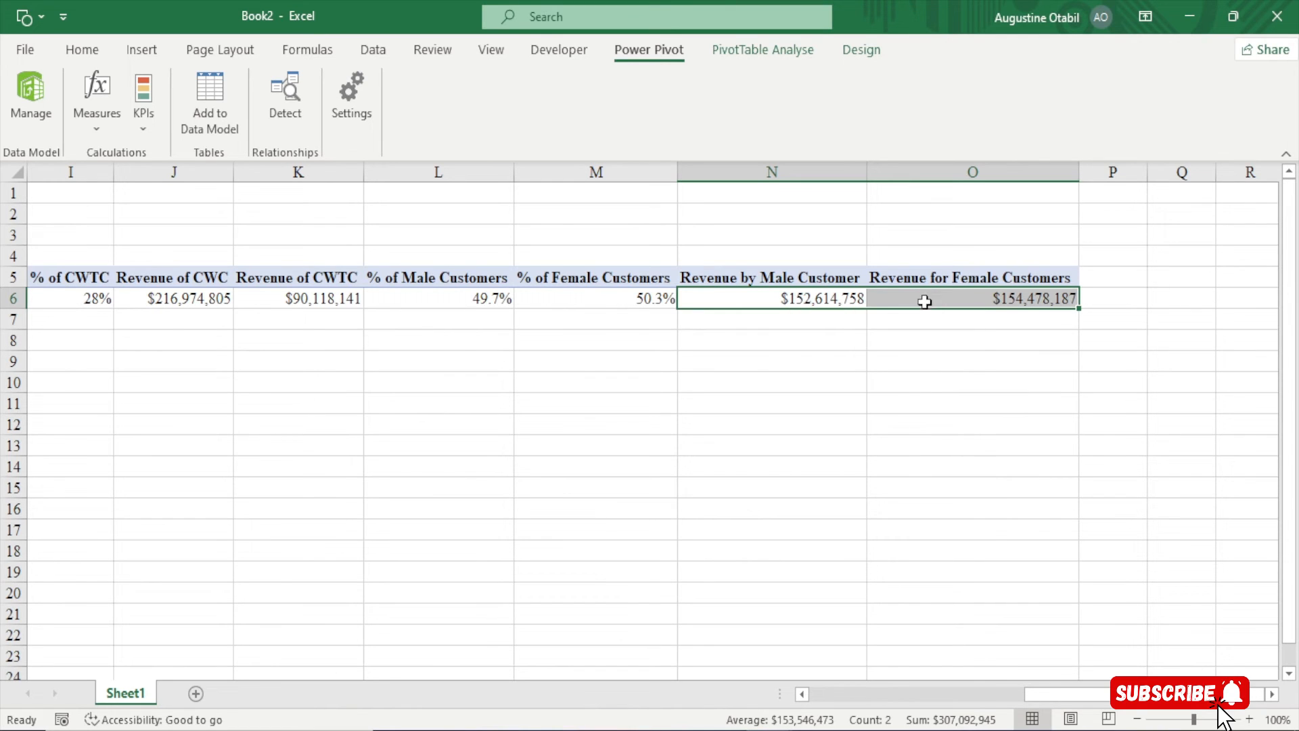
left_click(746, 304)
left_click(940, 296)
left_click(799, 303)
left_click_drag(798, 303, 940, 306)
Step through the measure values from Revenue of CWC and Total Revenue back to female revenue
left_click(145, 296)
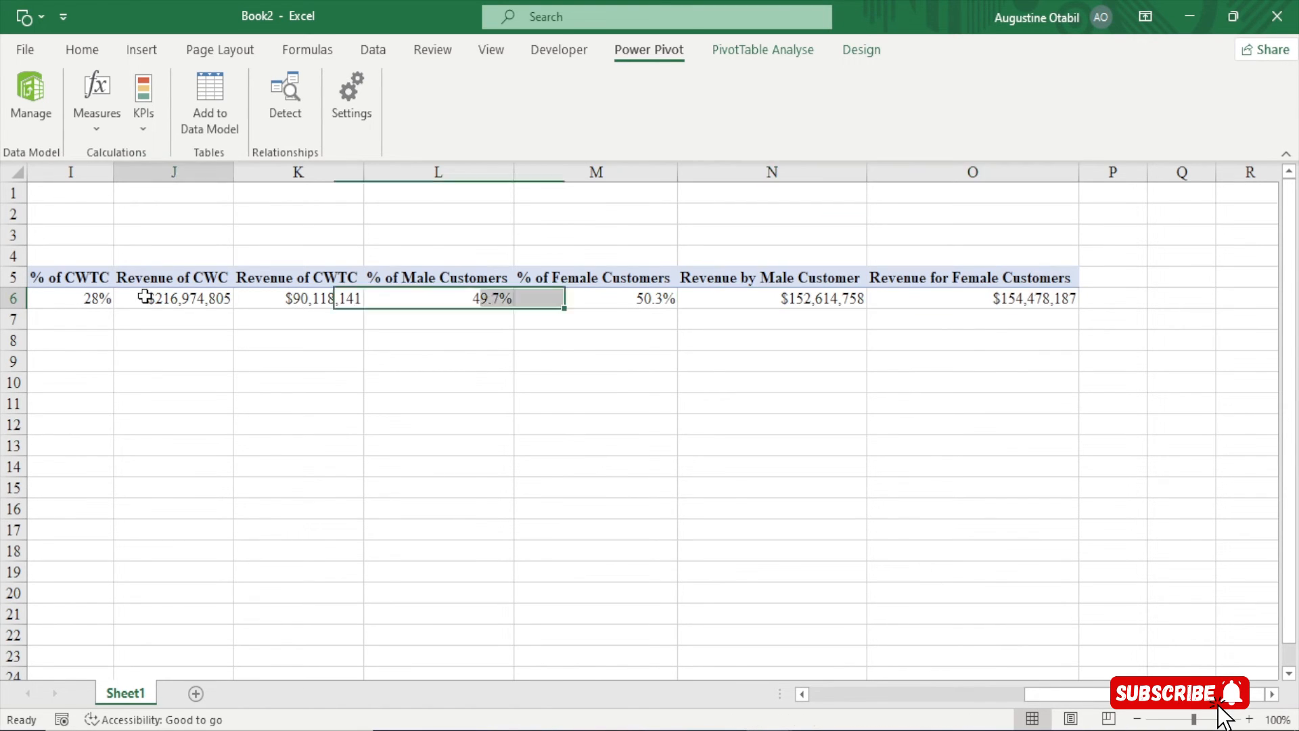
key("Left")
key("Left")
key("Left")
key("Left")
key("Left")
key("Left")
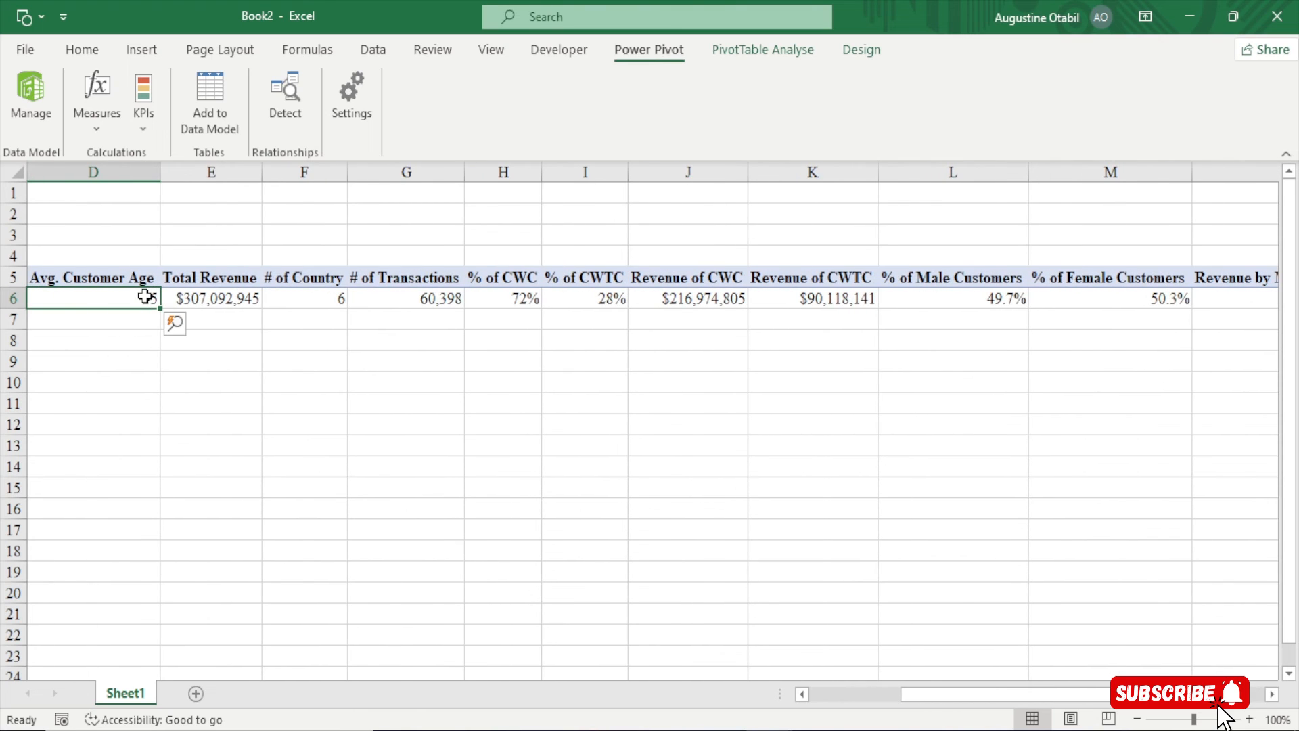
left_click(194, 298)
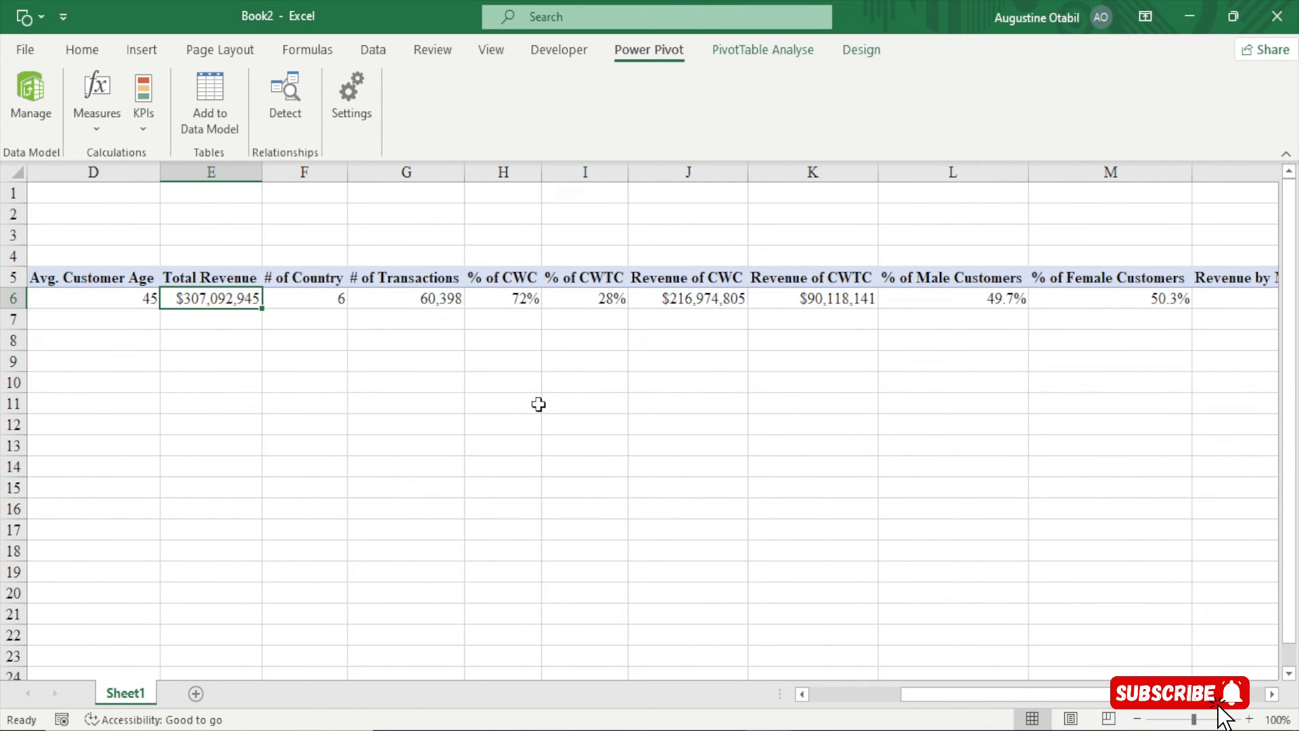
key("Right")
key("Right")
key("Right")
key("Right")
key("Right")
key("Right")
key("Right")
key("Right")
key("Right")
key("Right")
key("Right")
key("Right")
key("Right")
key("Right")
key("Right")
key("Left")
key("Left")
key("Left")
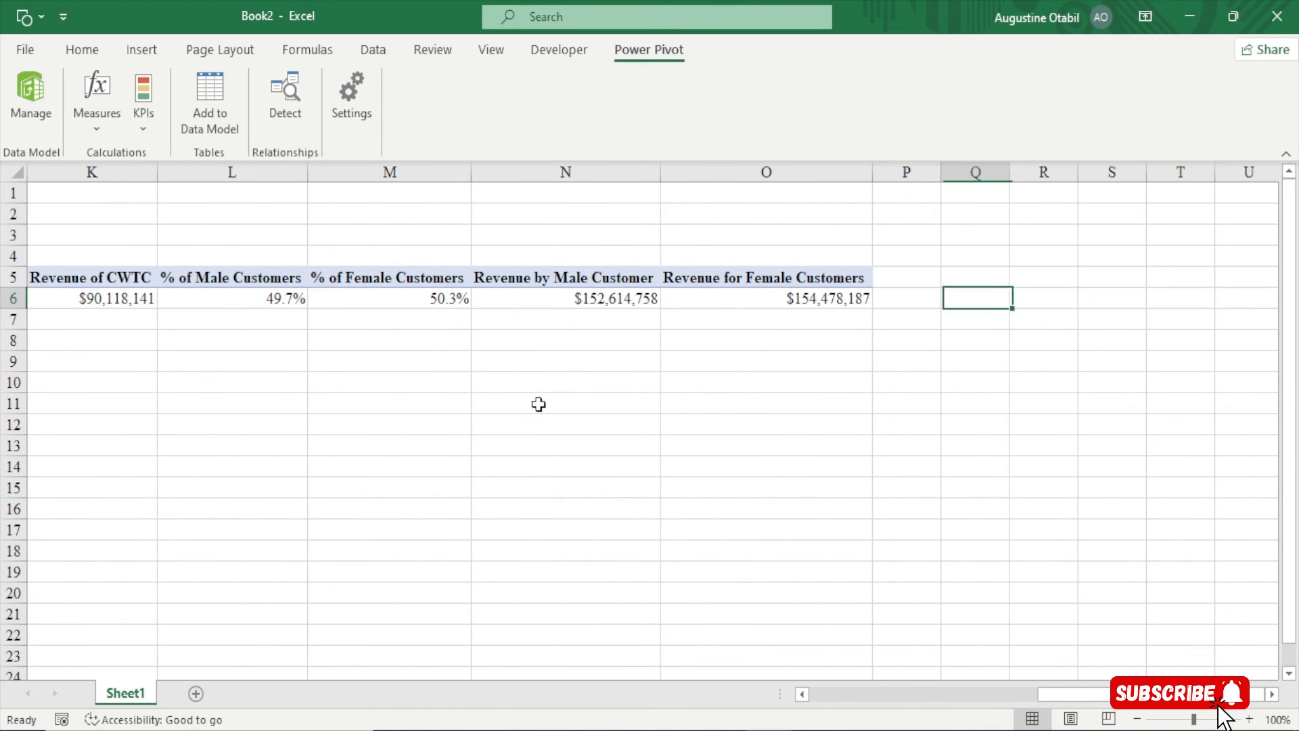
key("Left")
key("Left")
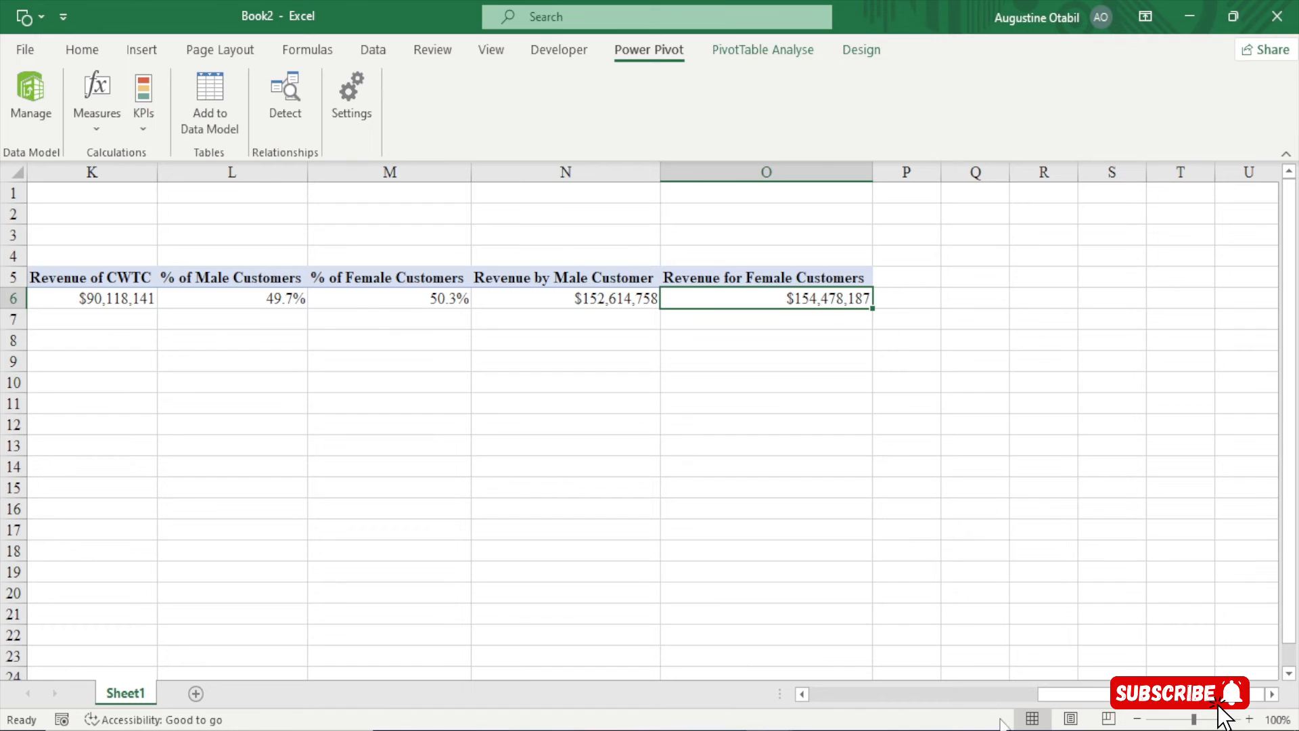
Set the ribbon back to Auto-hide and select the # of Customers value in C6
left_click_drag(1081, 697, 725, 679)
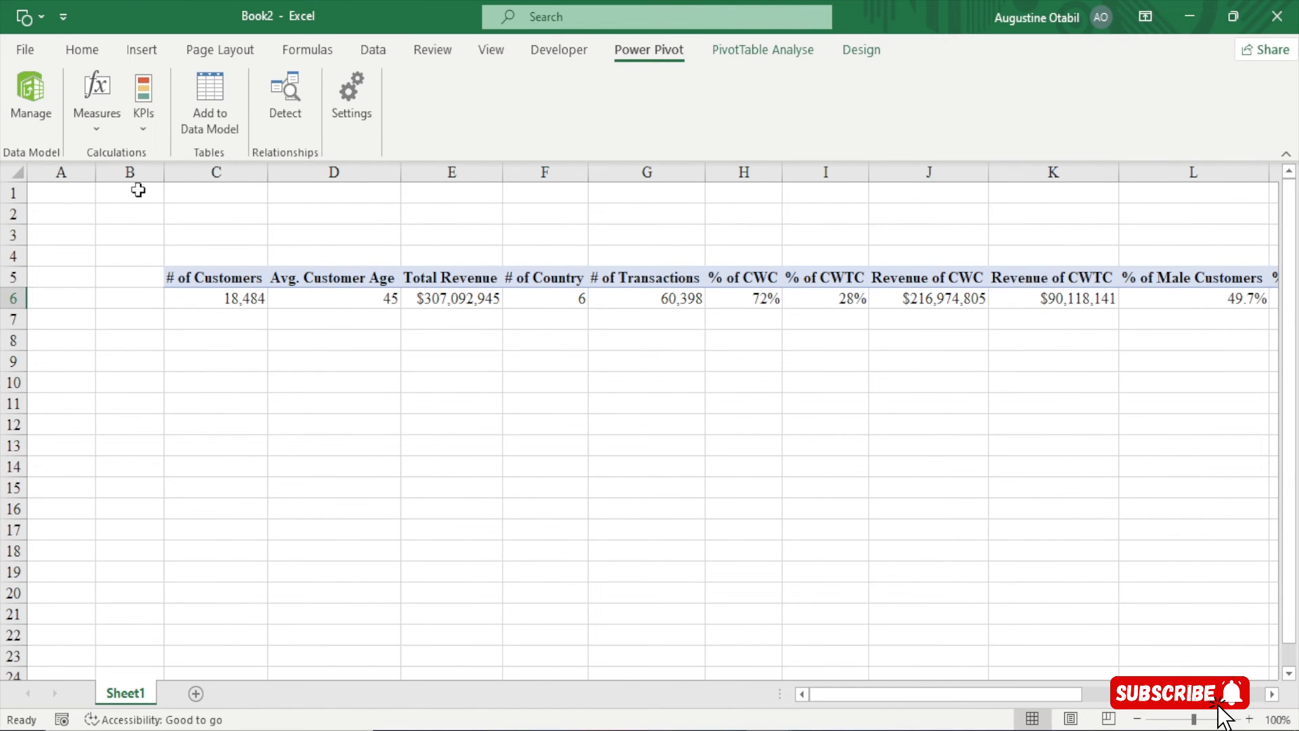
left_click(1145, 16)
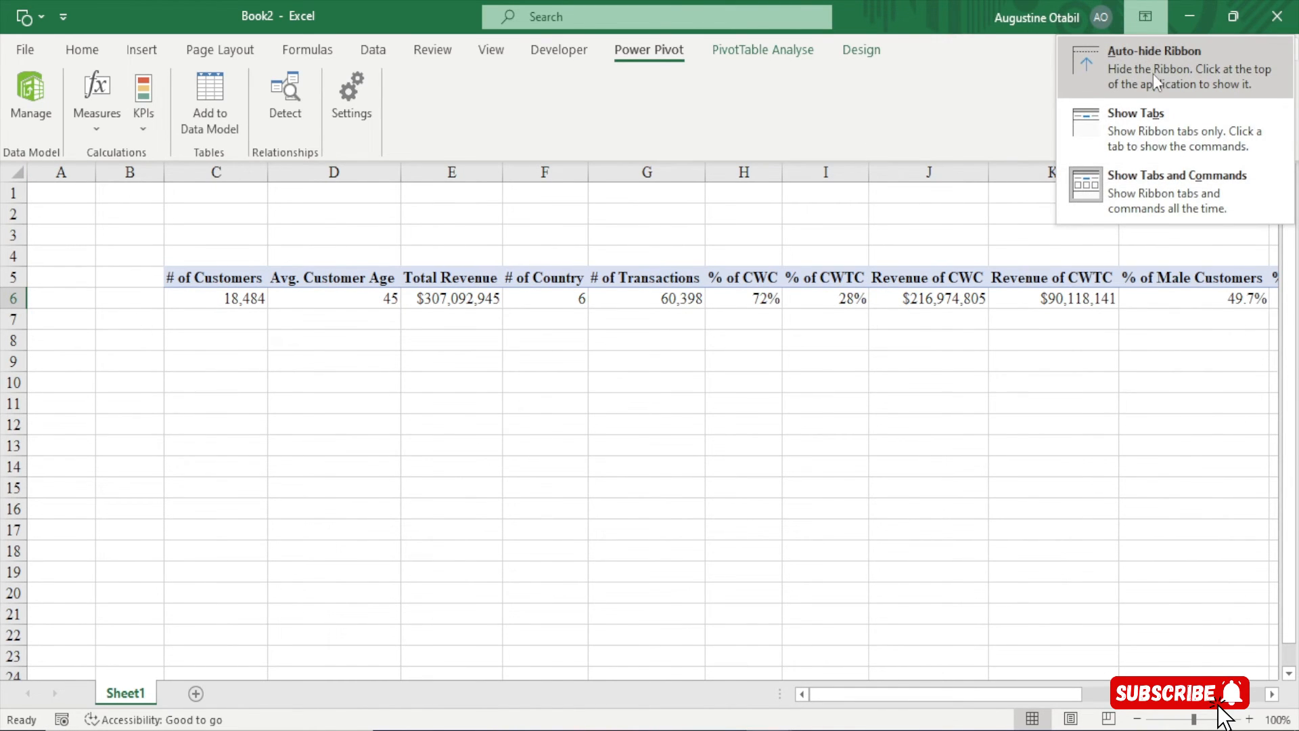
left_click(1153, 74)
left_click(238, 160)
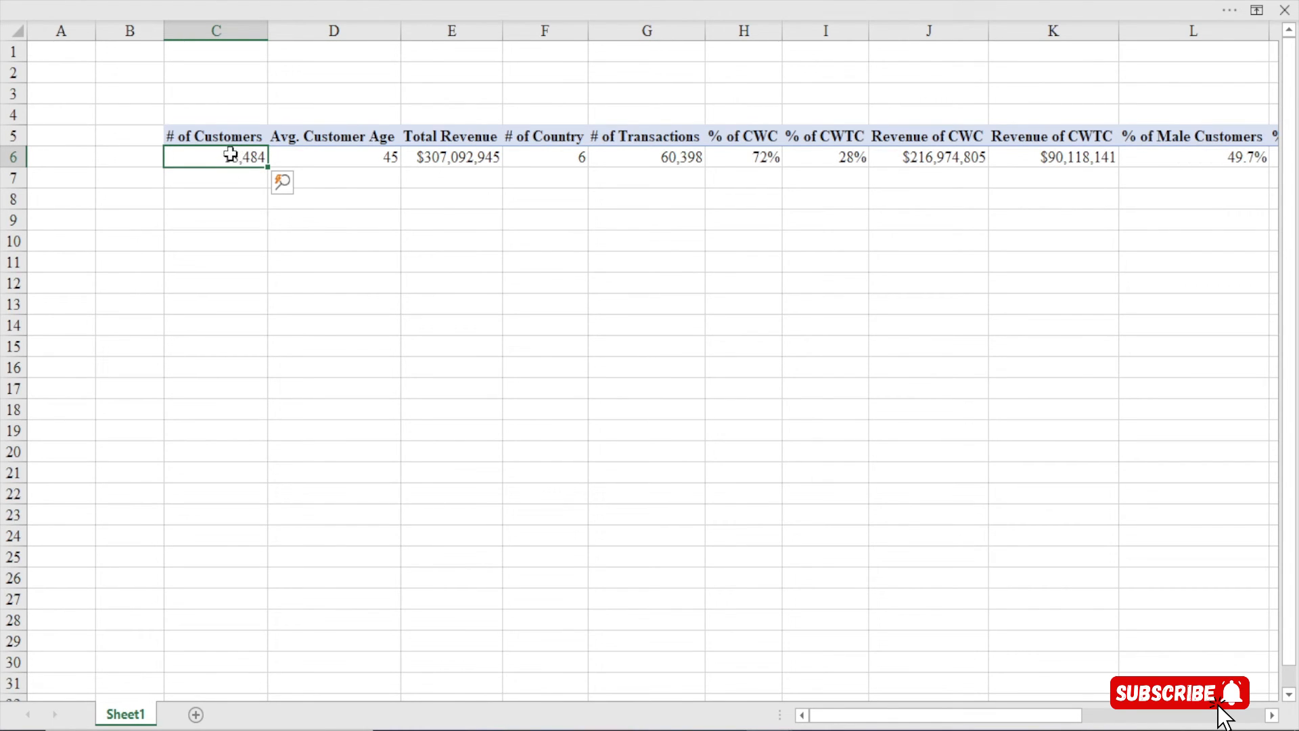
key("shift+F10")
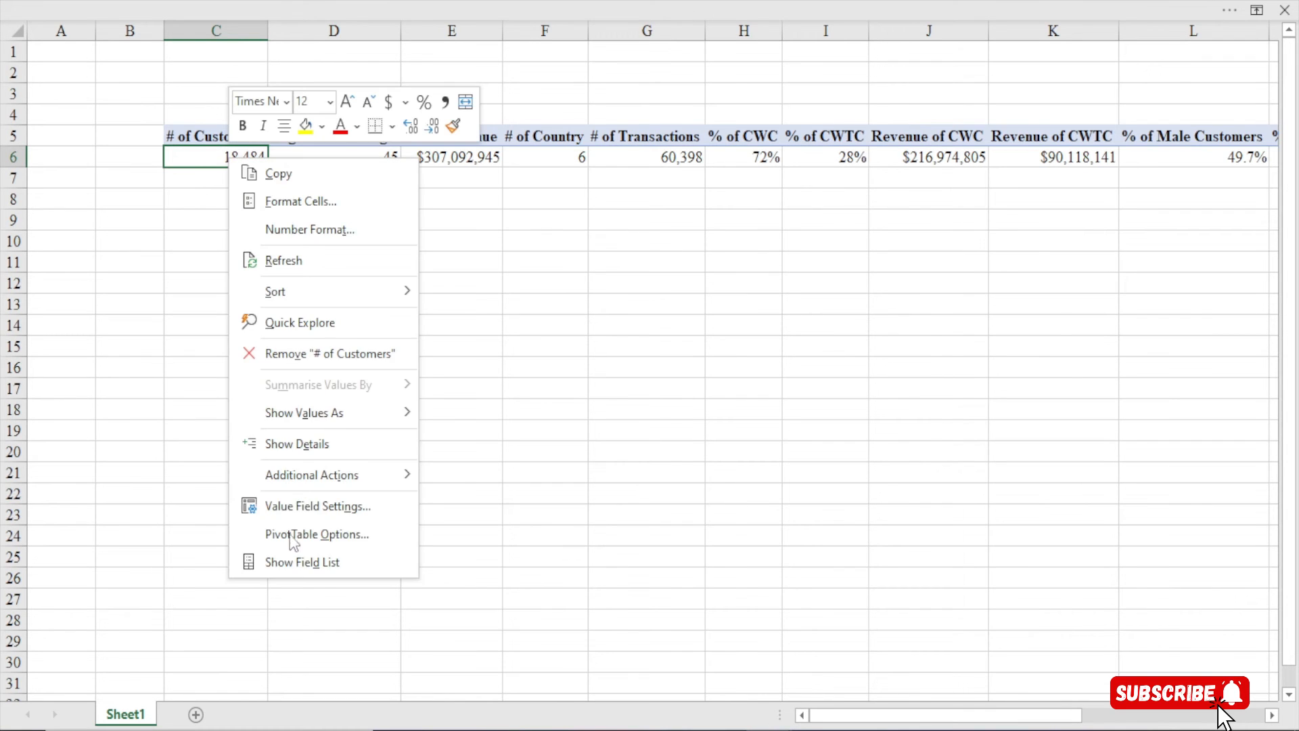
left_click(295, 563)
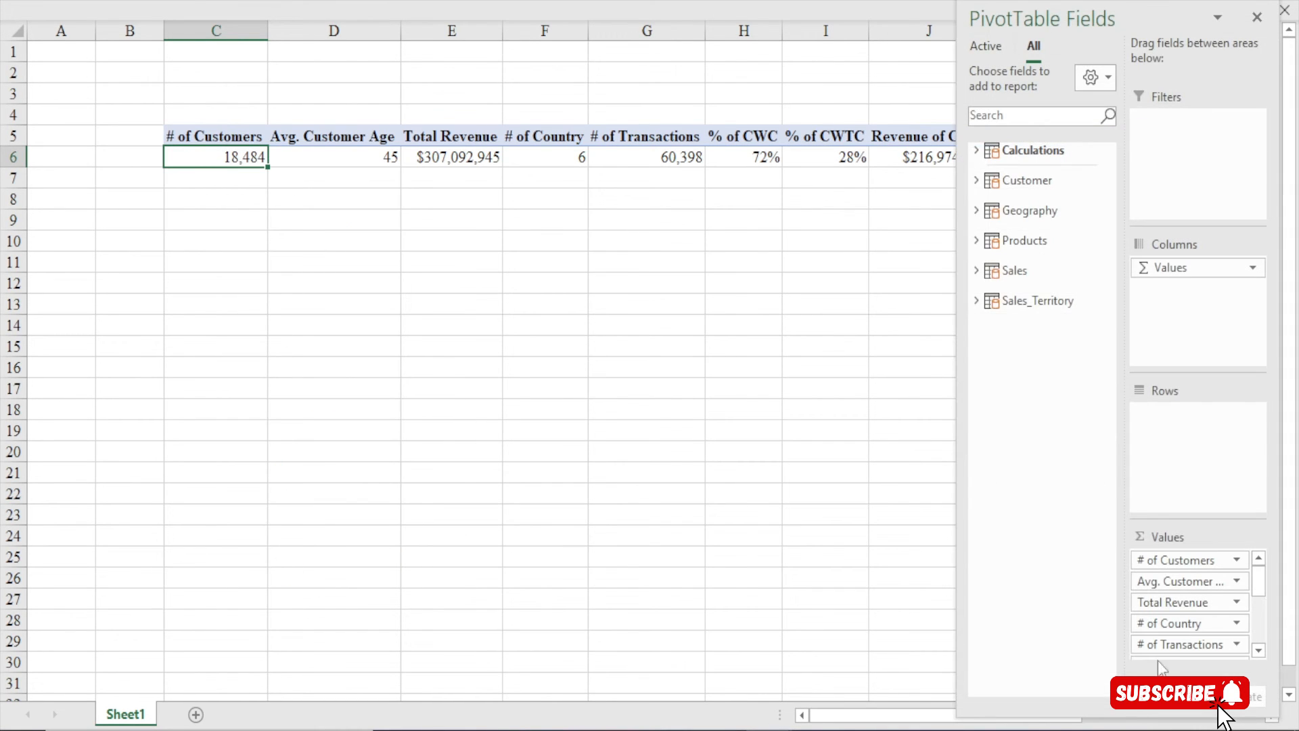
left_click_drag(1185, 646, 971, 650)
left_click_drag(1171, 622, 978, 619)
left_click_drag(1151, 603, 961, 616)
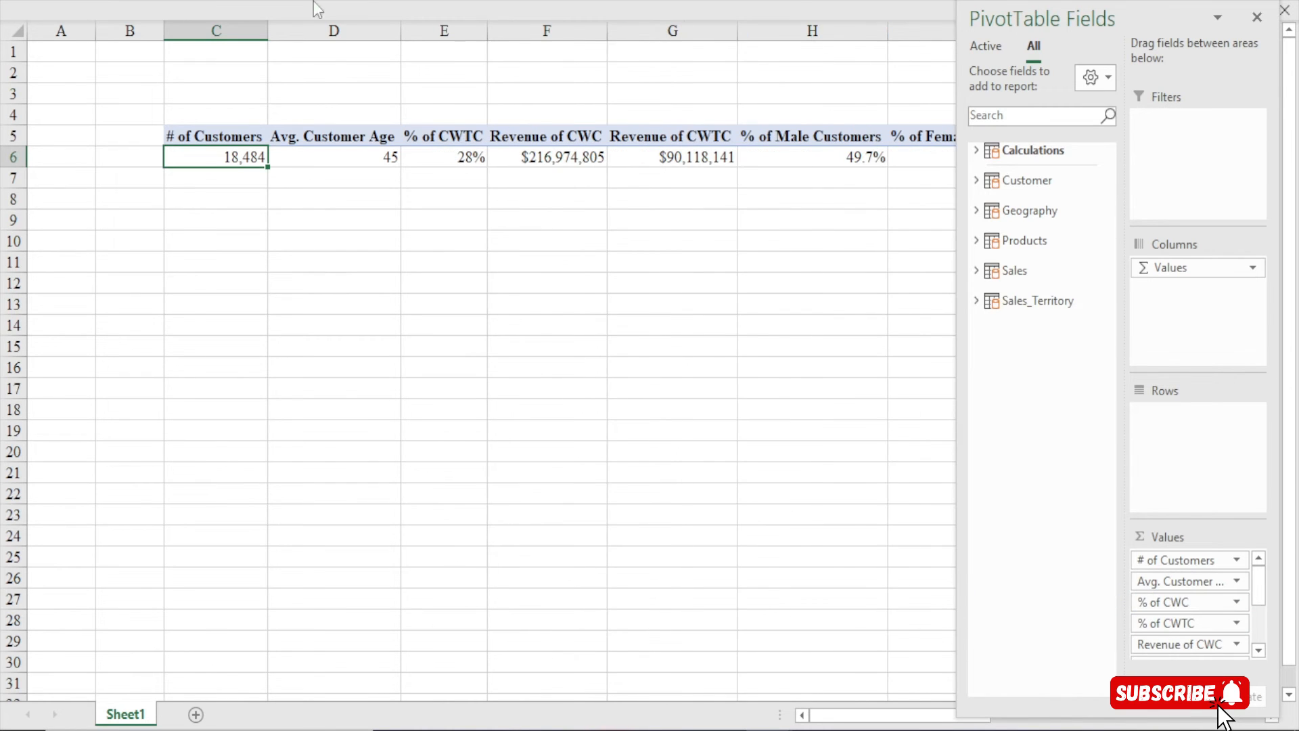
left_click_drag(1160, 623, 1113, 621)
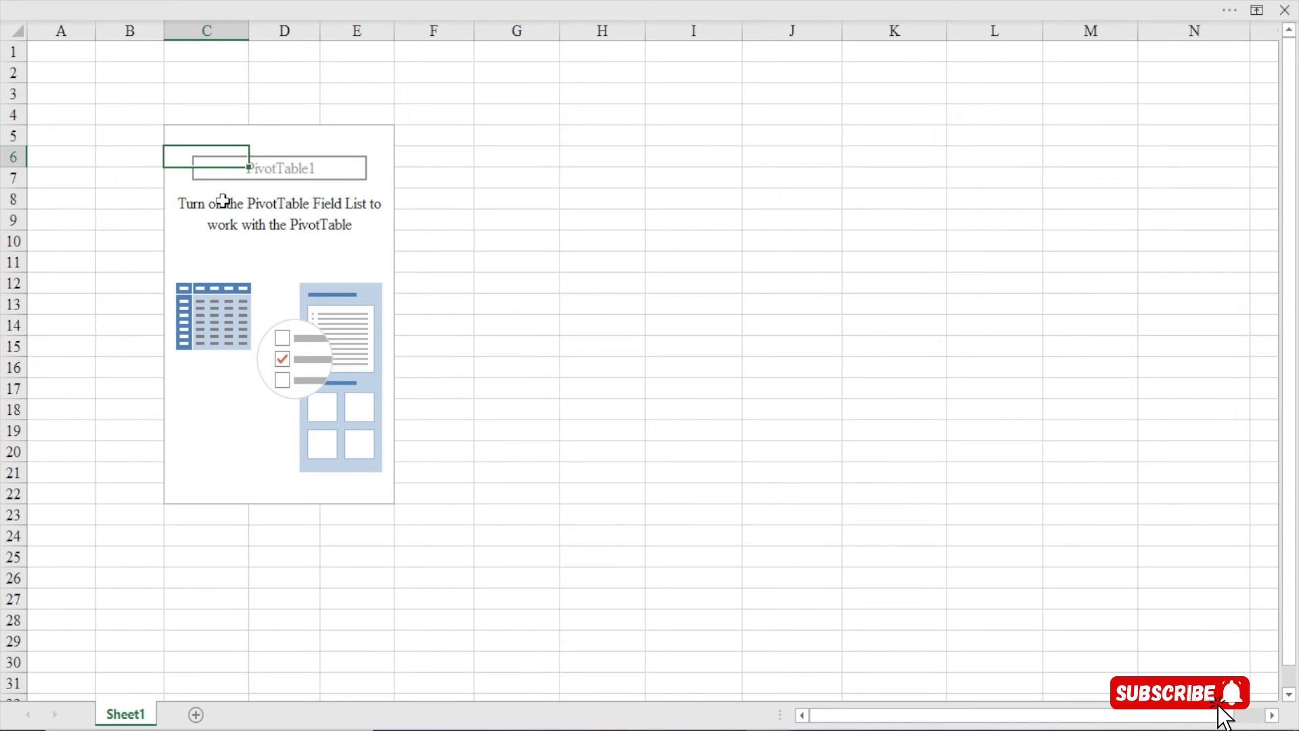
Rename the Sheet1 tab to 'Analysis'
left_click(205, 431)
left_click(207, 139)
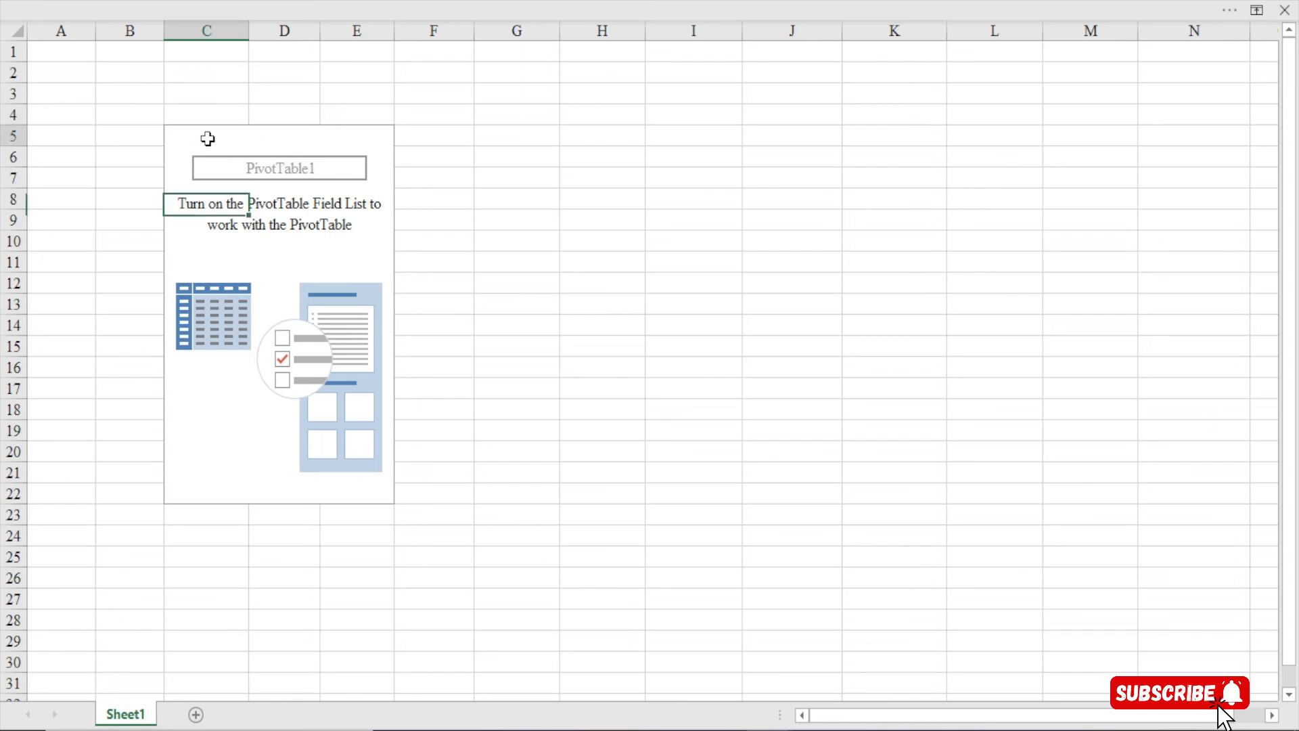
double_click(123, 716)
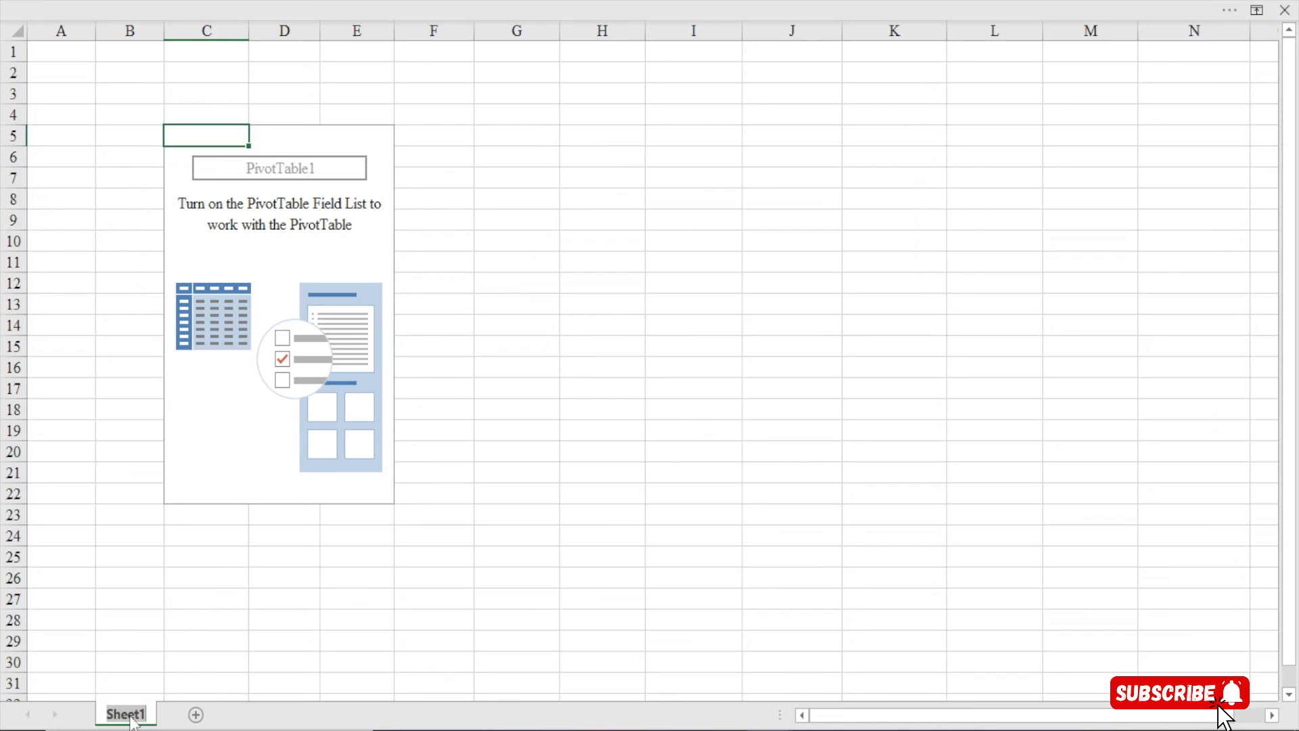
type("Analys")
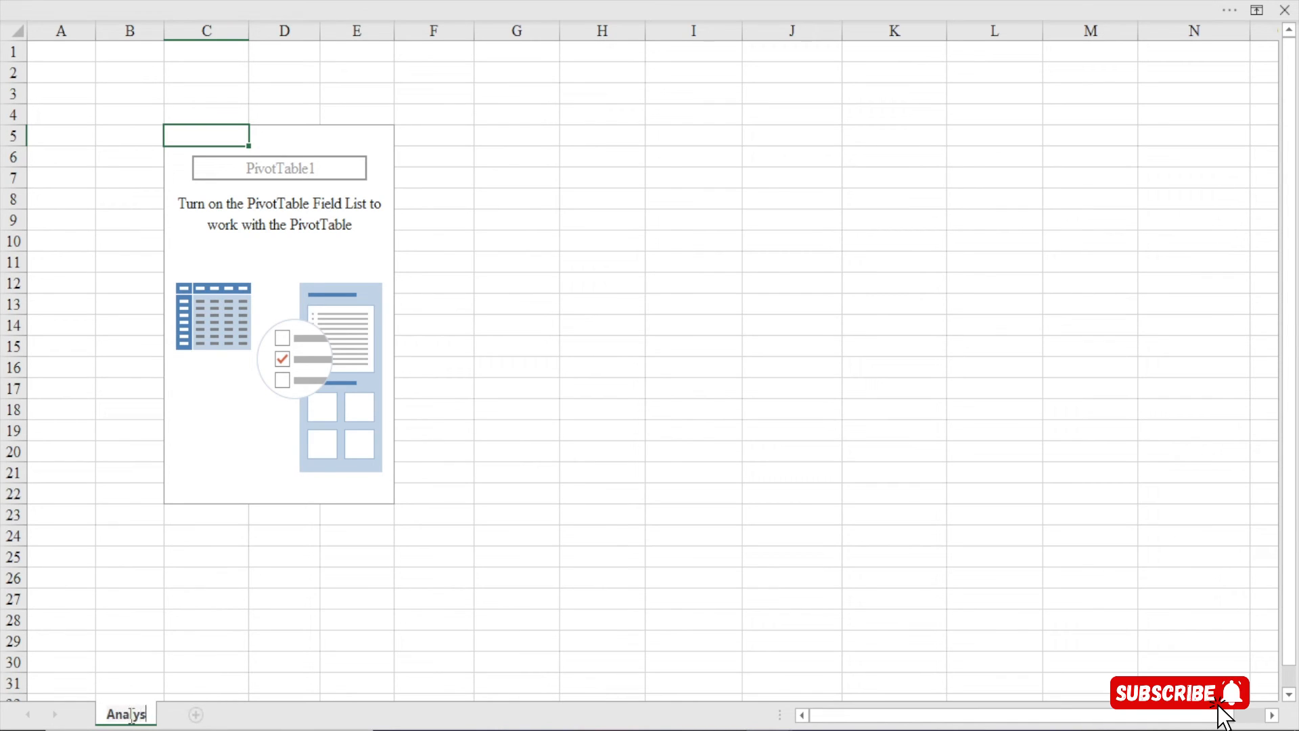
type("is")
key("Return")
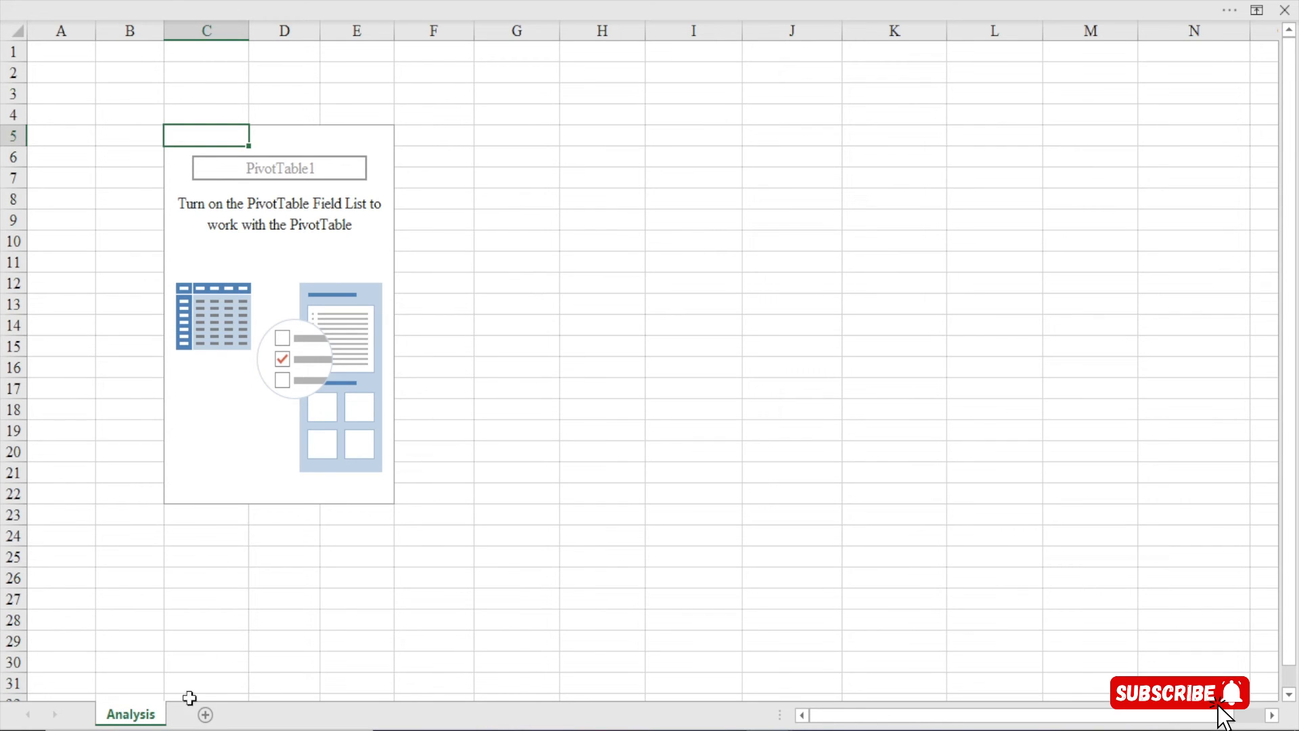
Add a new blank worksheet and name it 'Dashboard'
left_click(205, 715)
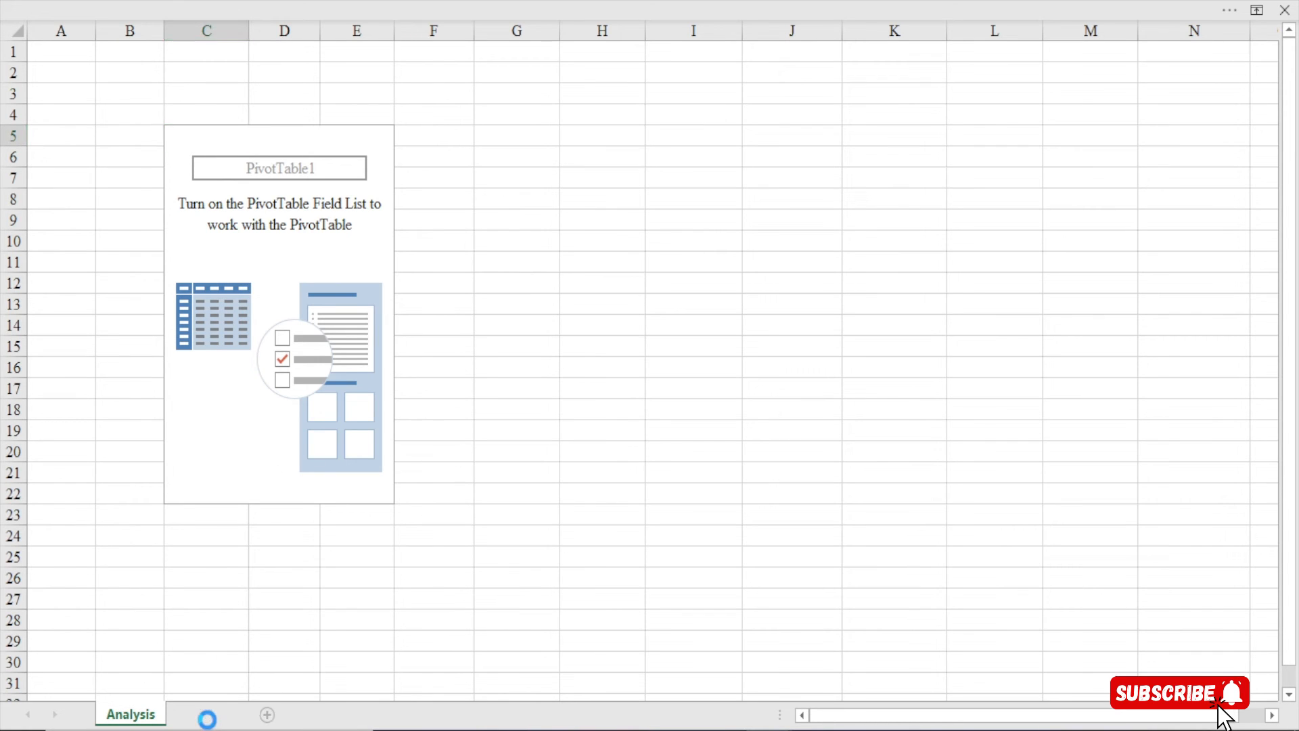
double_click(209, 717)
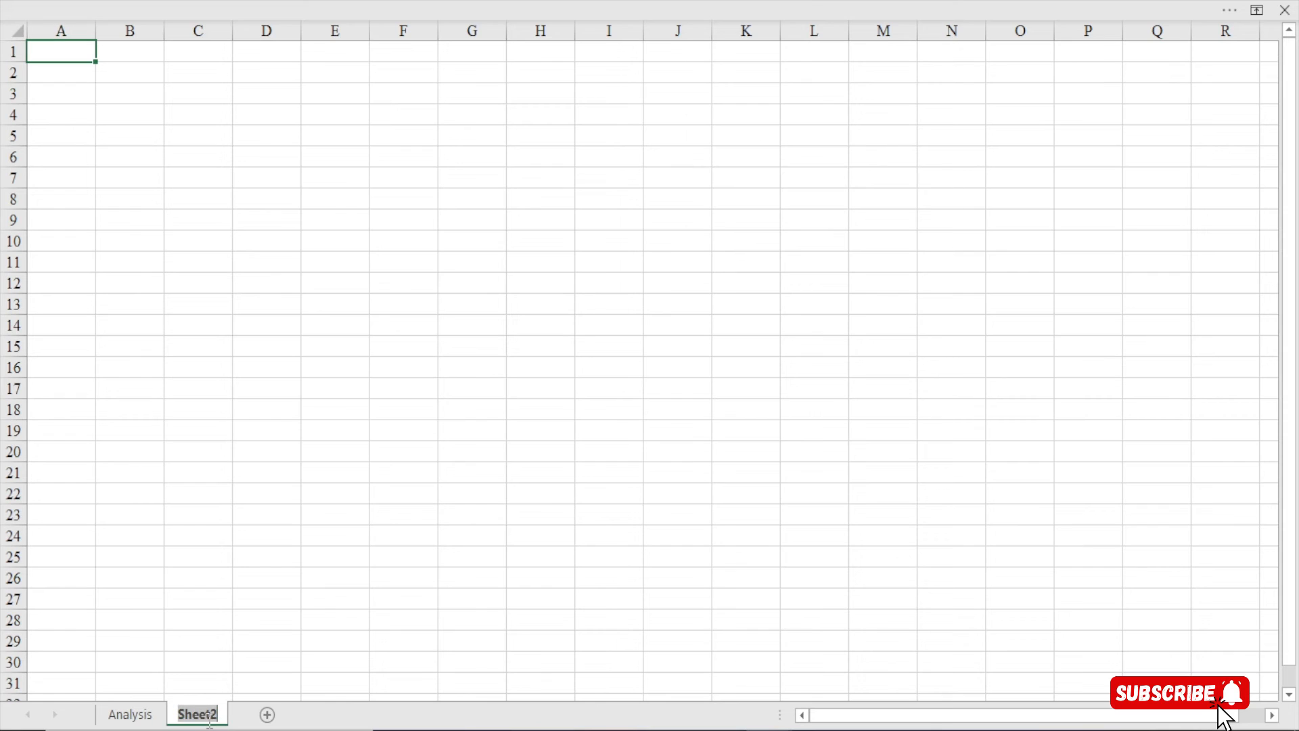
type("Dadh")
key("BackSpace")
key("BackSpace")
type("shboard")
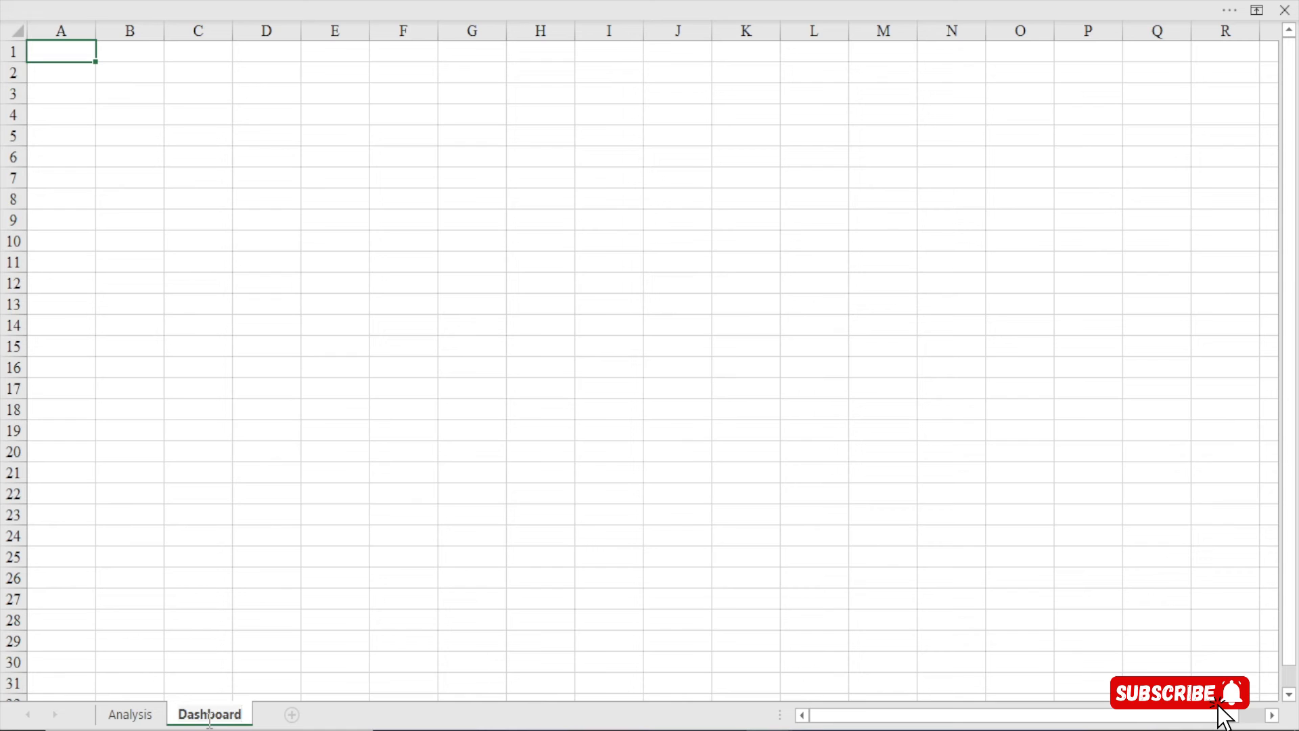
key("Return")
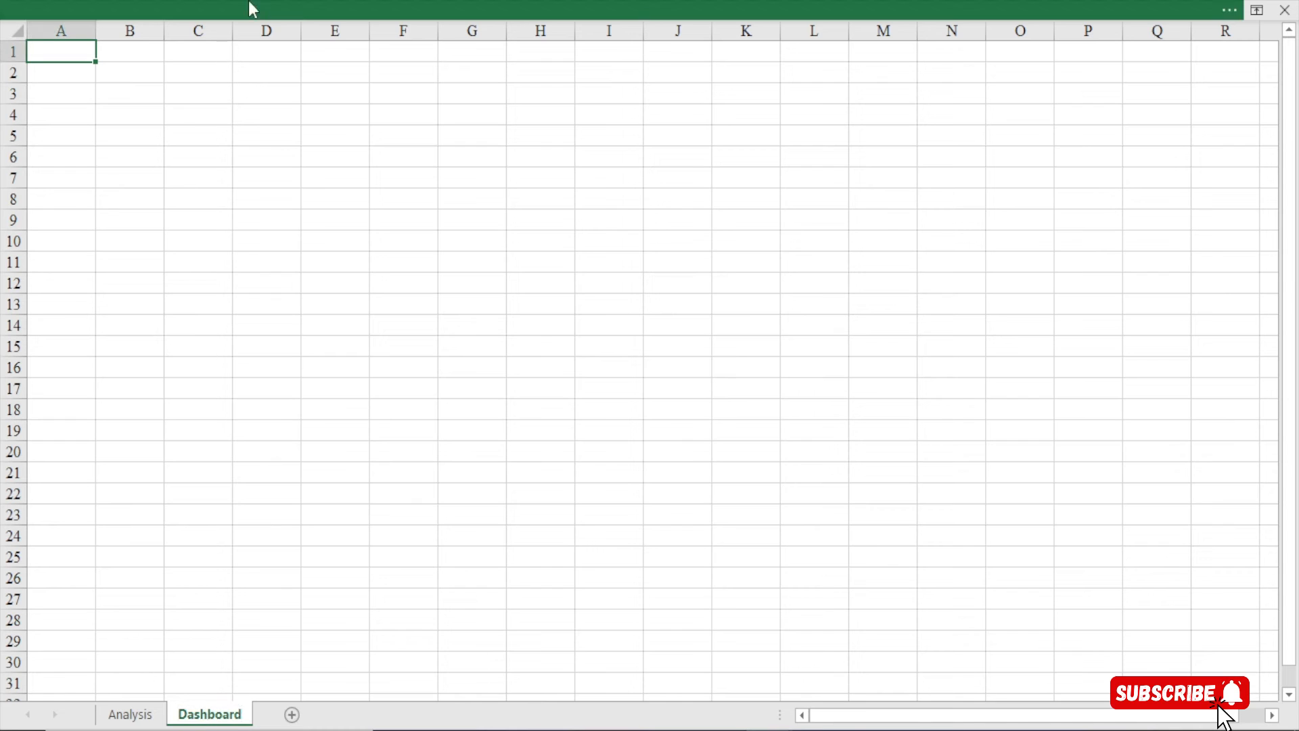
left_click(298, 3)
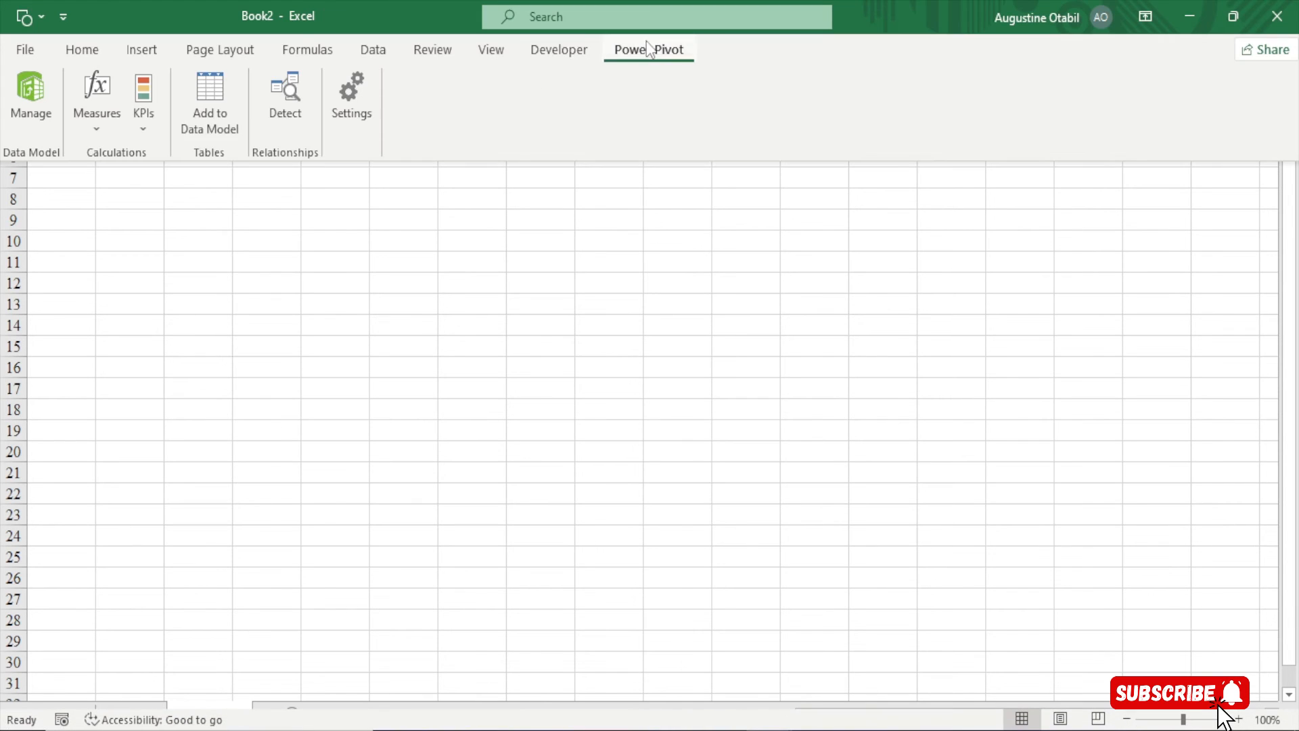
Switch the Dashboard sheet to gridline-free full-screen view (Ctrl+Shift+F1) and select all cells
left_click(105, 57)
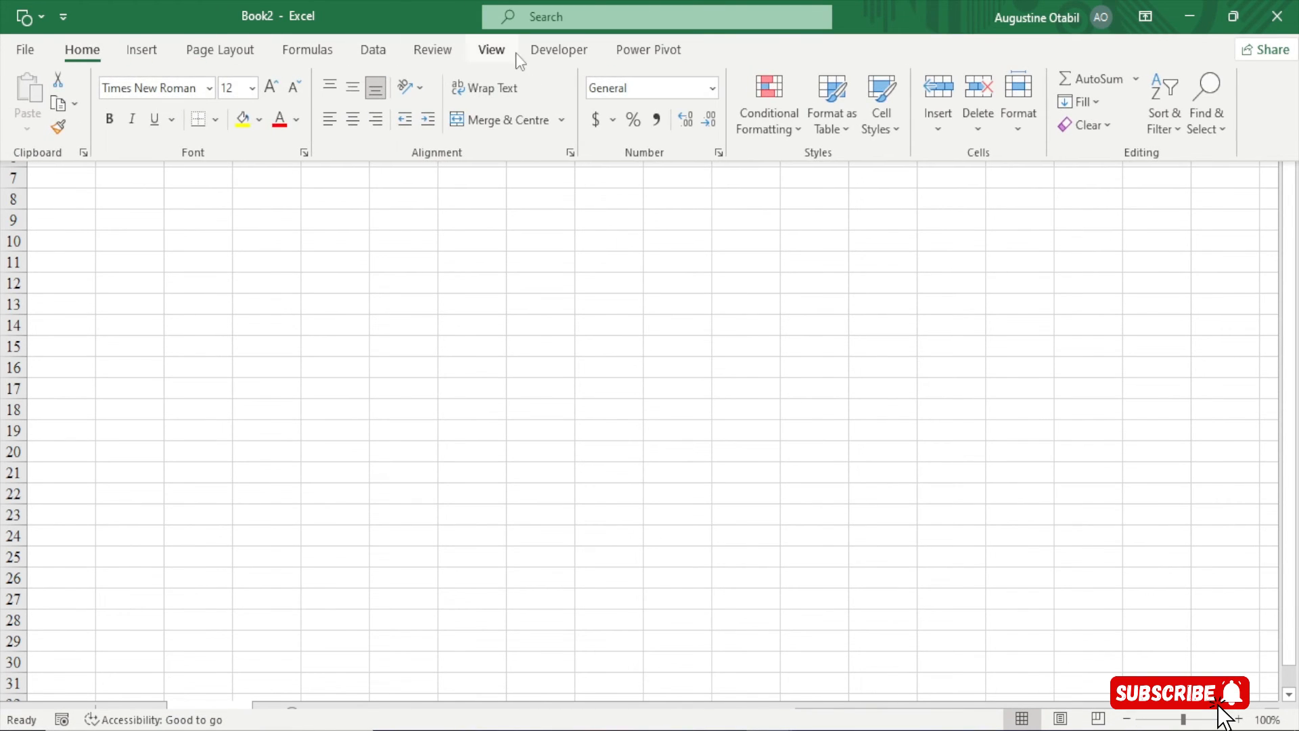
left_click(492, 51)
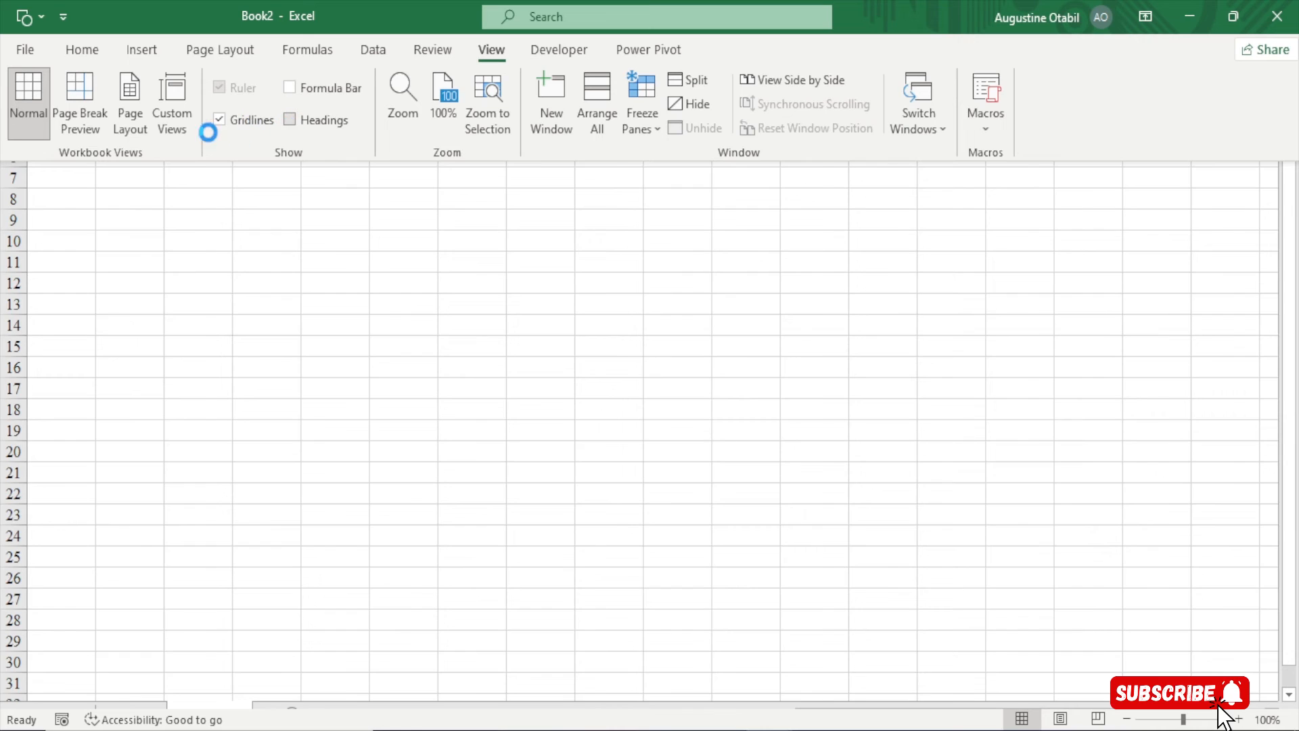
key("ctrl+shift+F1")
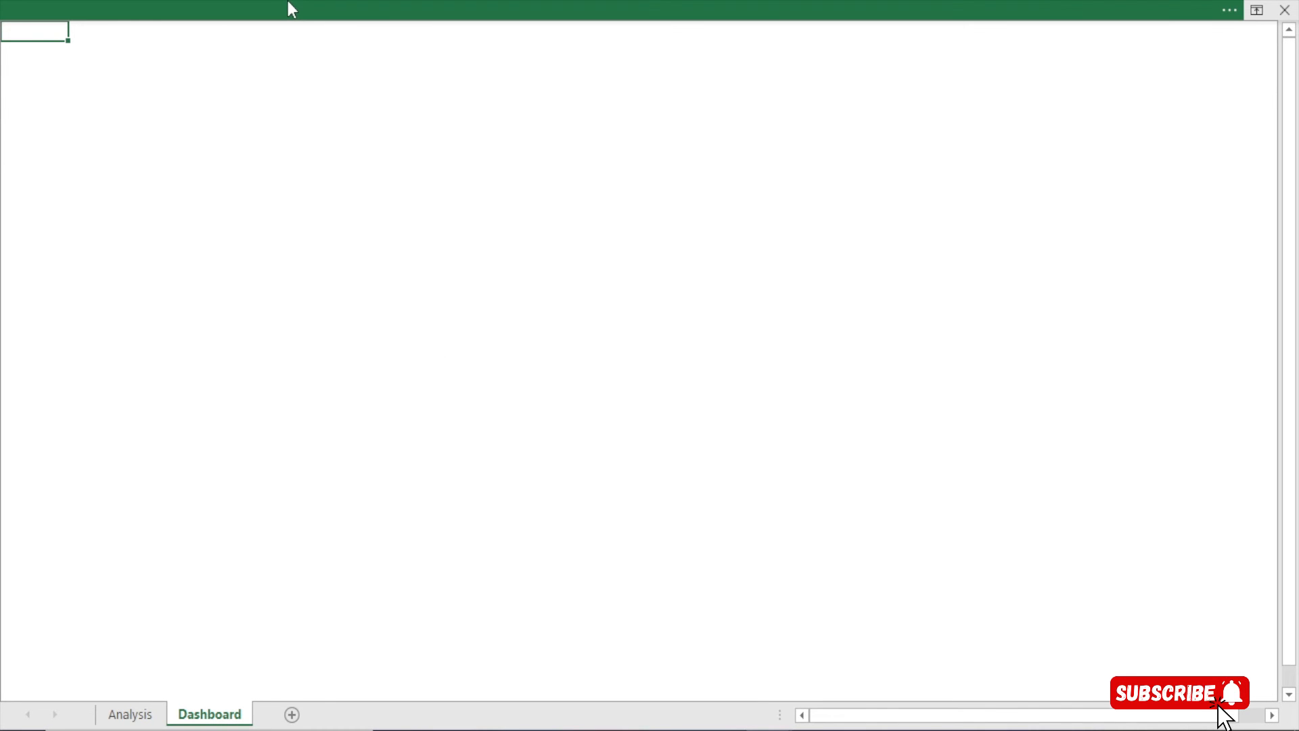
left_click(247, 141)
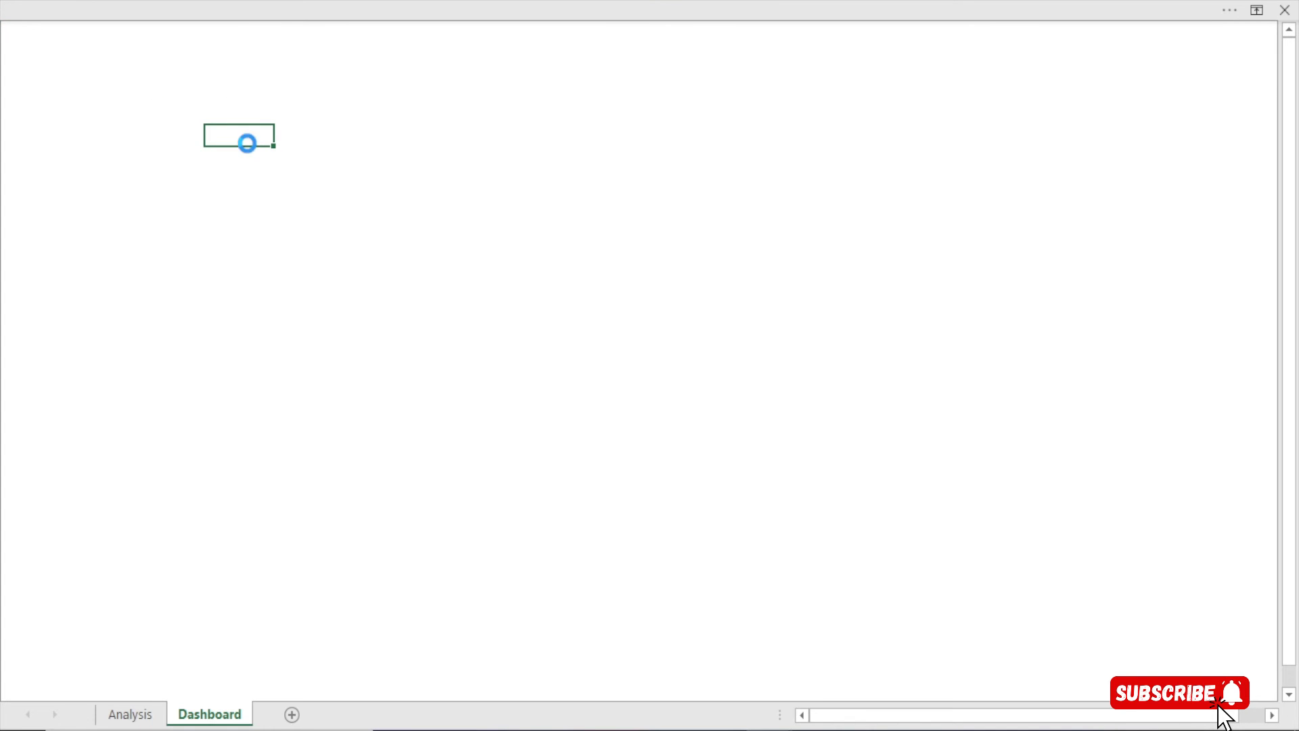
key("ctrl+a")
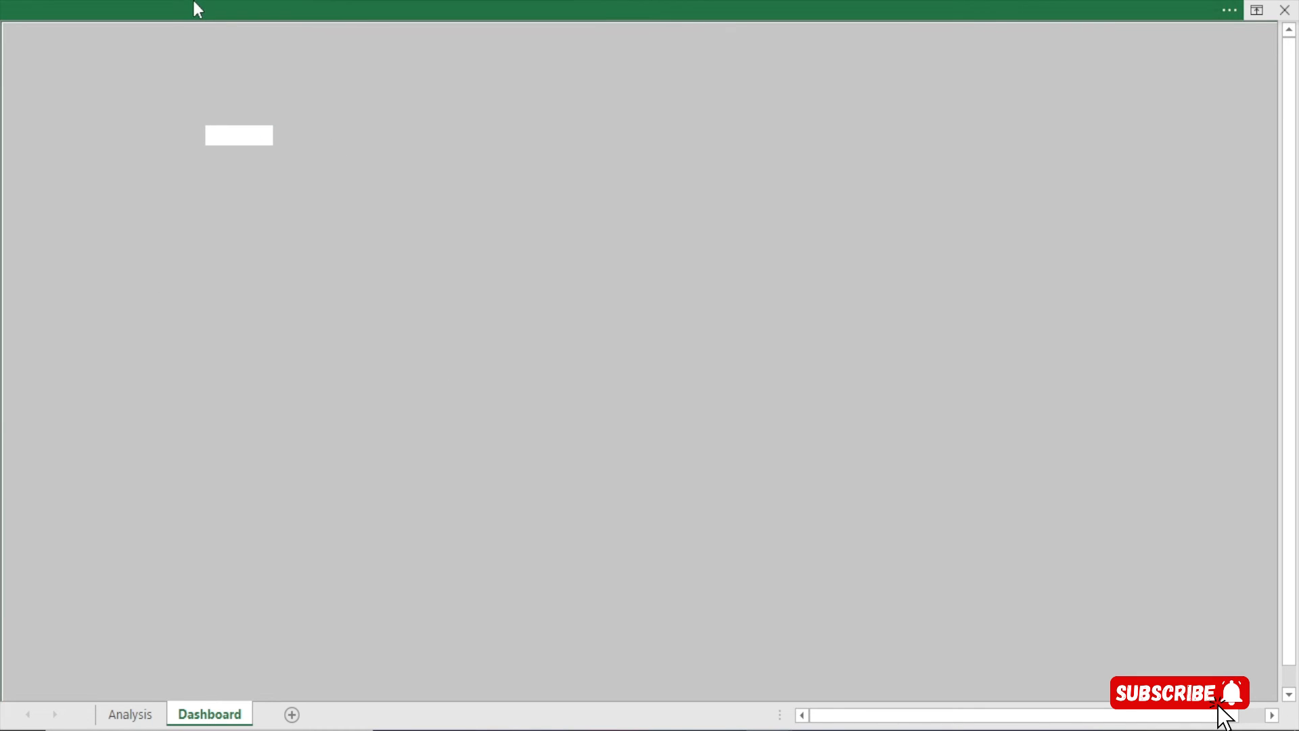
Fill the whole Dashboard sheet with the light grey theme colour and return to full-screen view
left_click(193, 3)
left_click(84, 49)
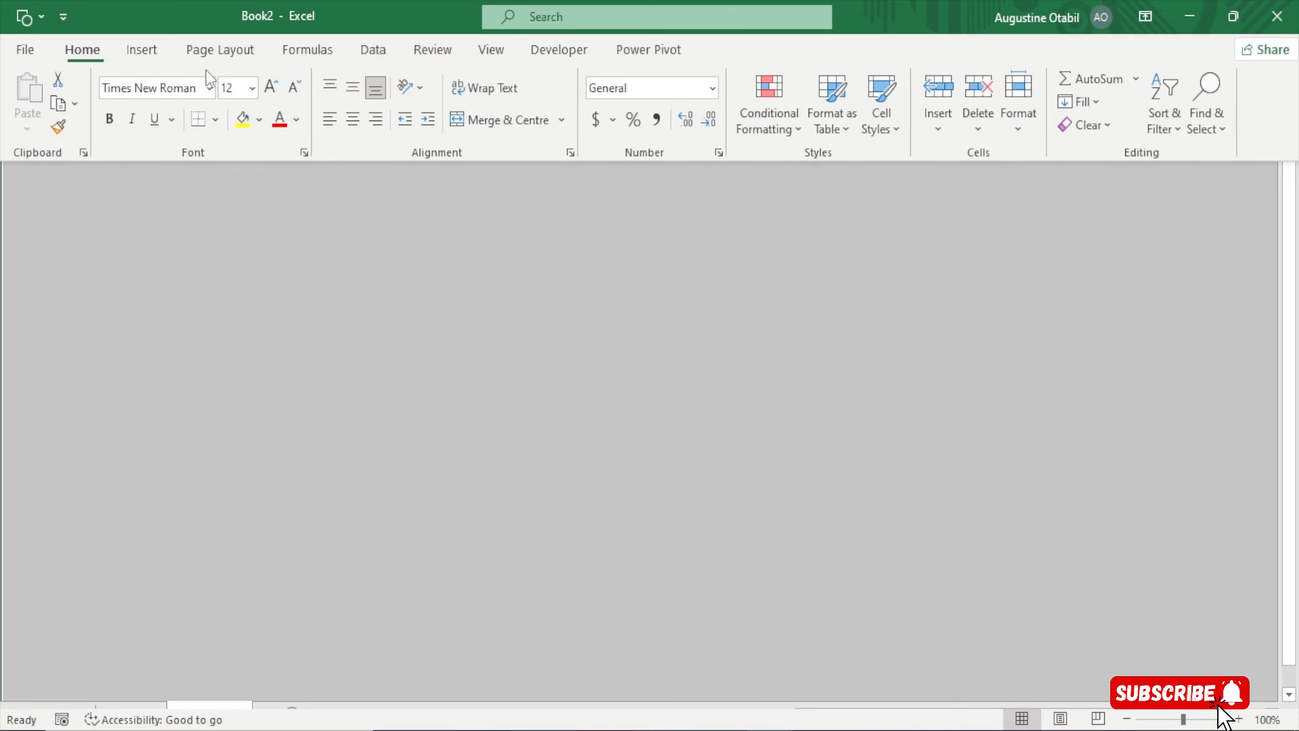
left_click(261, 121)
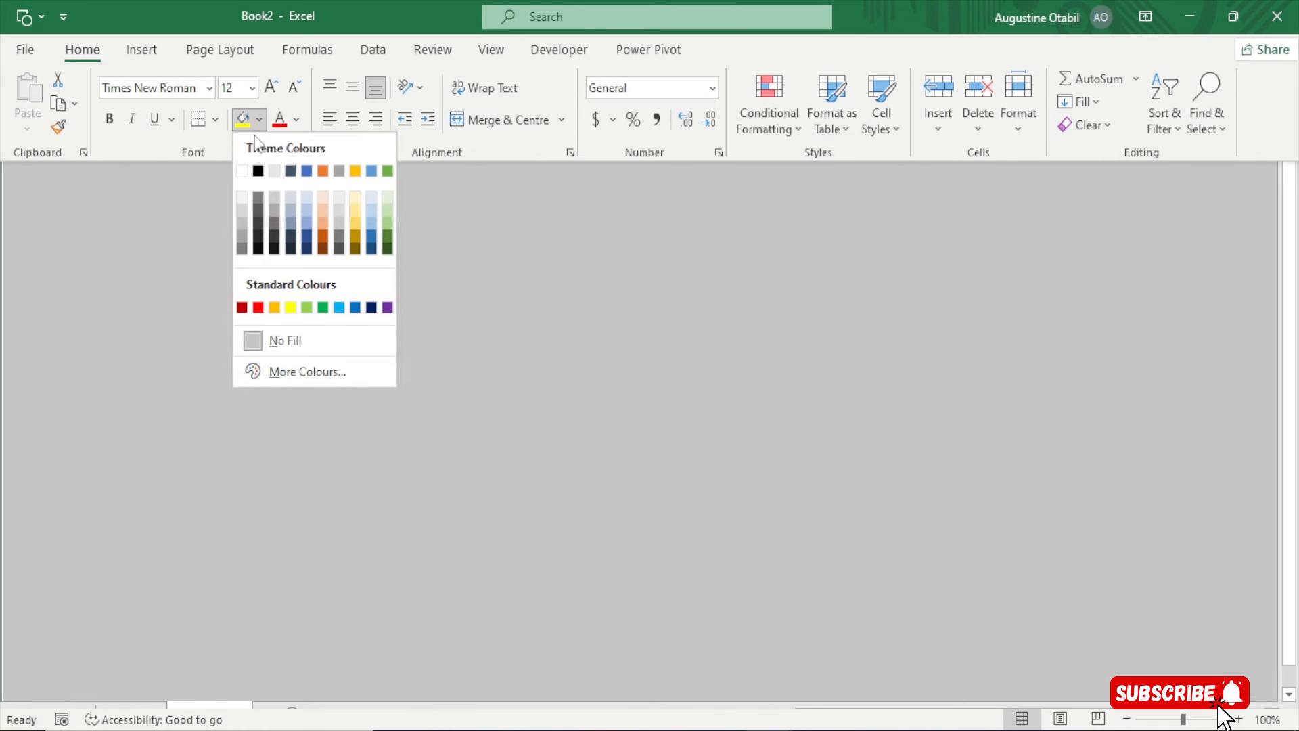
left_click(241, 199)
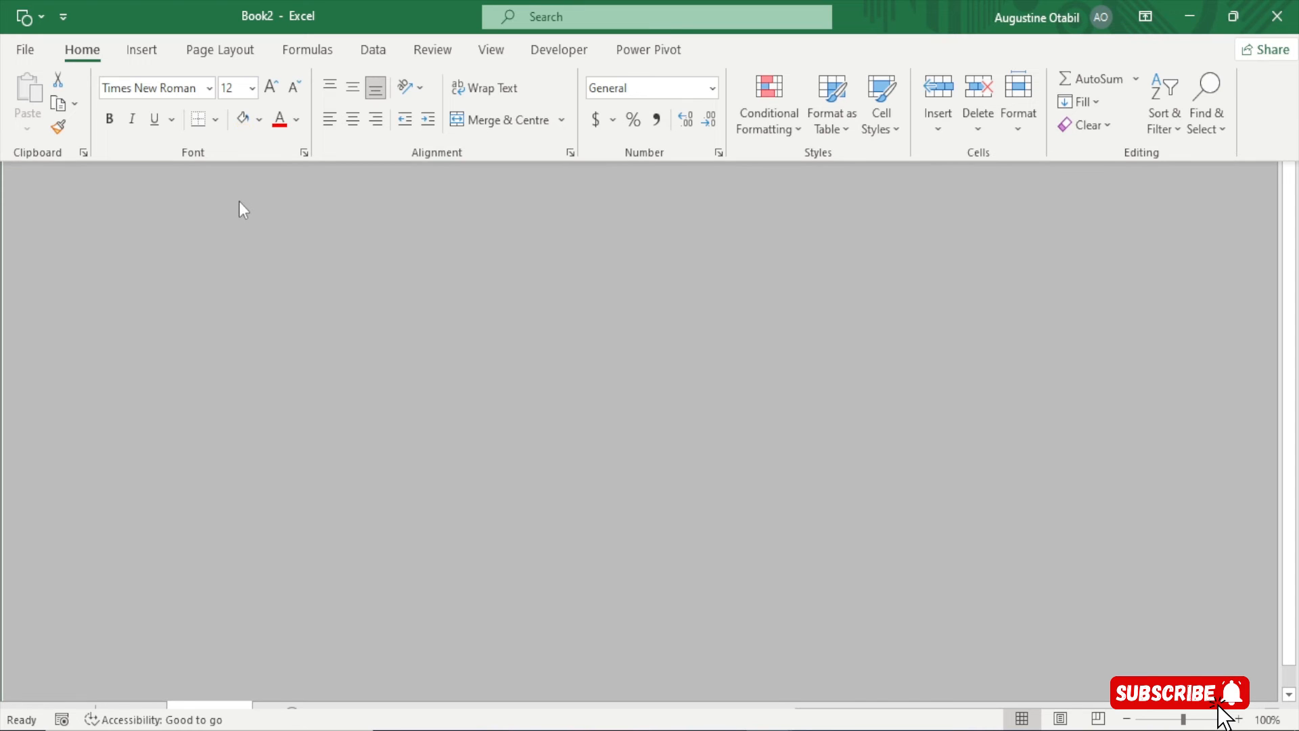
key("ctrl+shift+F1")
left_click(209, 2)
left_click(135, 51)
Draw a tall rectangle down the left side and move it to the top-left corner
left_click(238, 127)
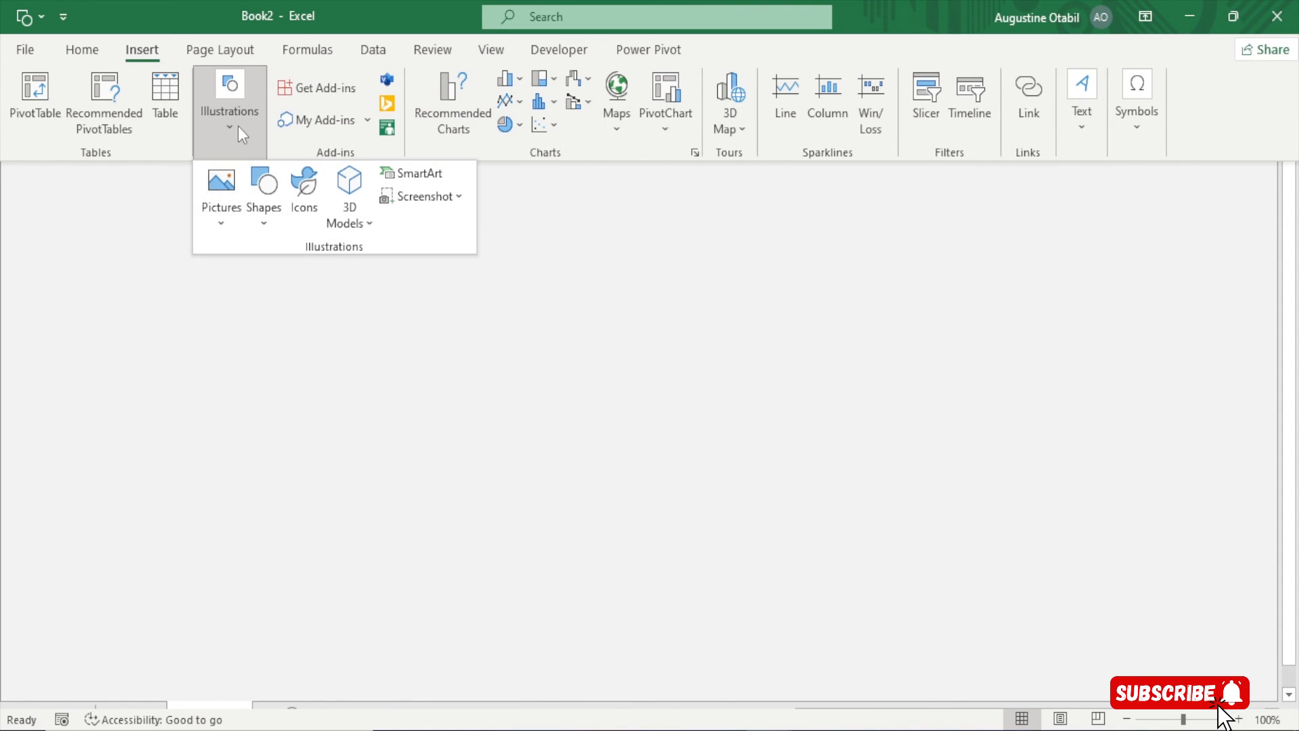
left_click(263, 209)
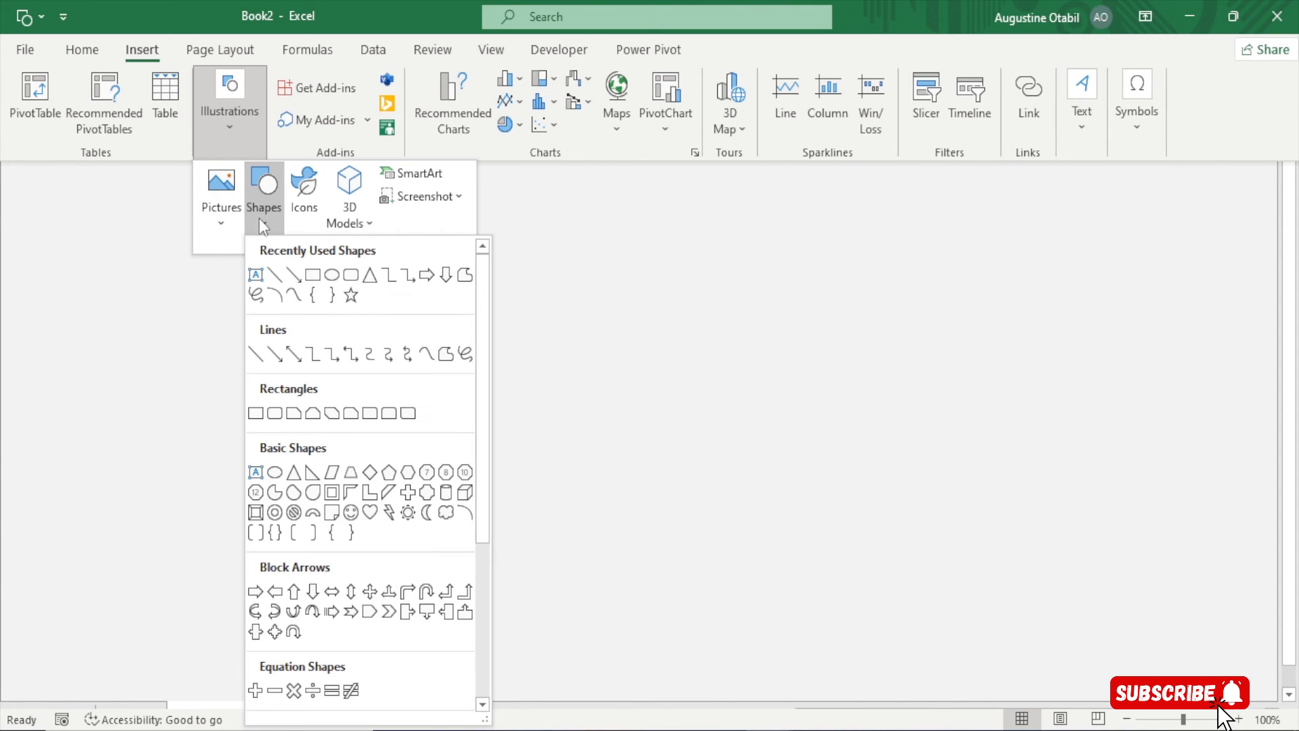
left_click(311, 279)
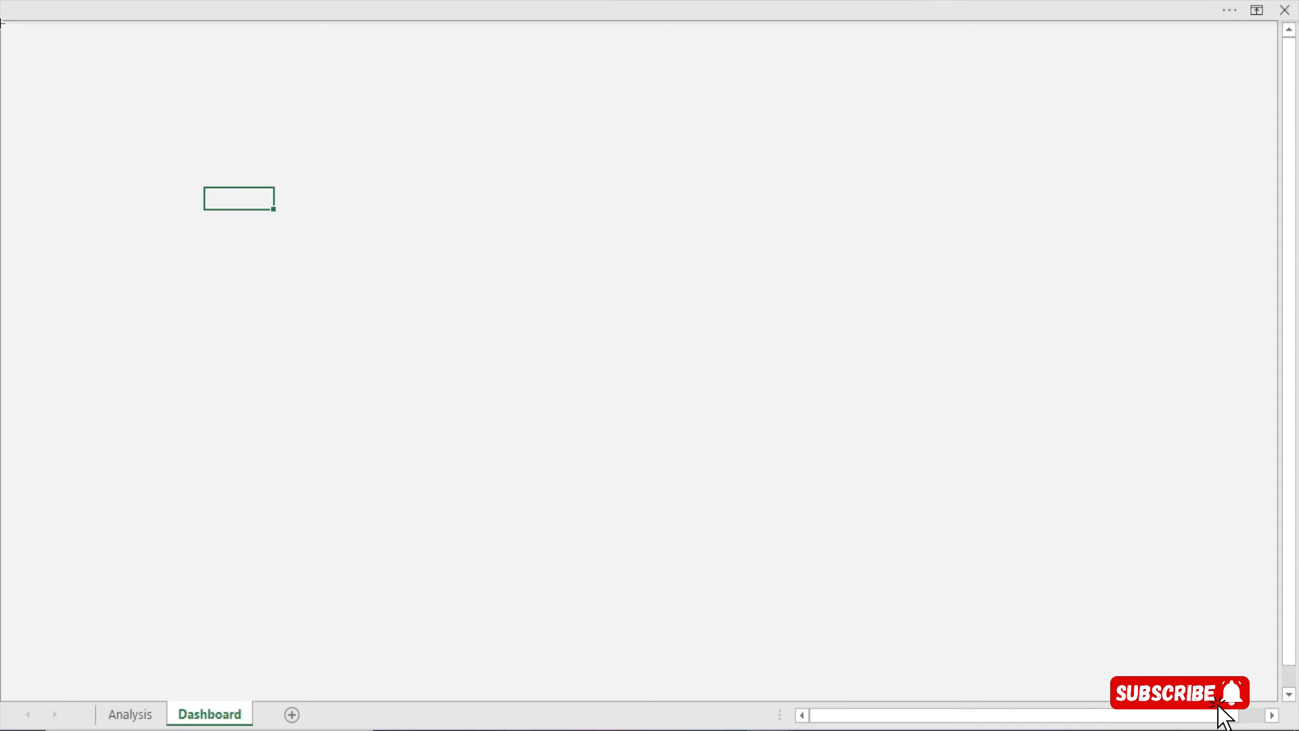
mouse_move(8, 28)
left_mouse_down()
mouse_move(125, 511)
mouse_move(105, 643)
mouse_move(82, 690)
mouse_move(79, 669)
mouse_move(106, 667)
mouse_move(47, 679)
mouse_move(59, 675)
left_mouse_up()
scroll(10, 445, "up", 1)
left_click_drag(22, 316, 3, 203)
Resize the rectangle into a narrow strip matching the sheet's visible height
left_click_drag(1291, 440, 1298, 519)
left_click_drag(23, 623, 21, 605)
scroll(21, 605, "up", 2)
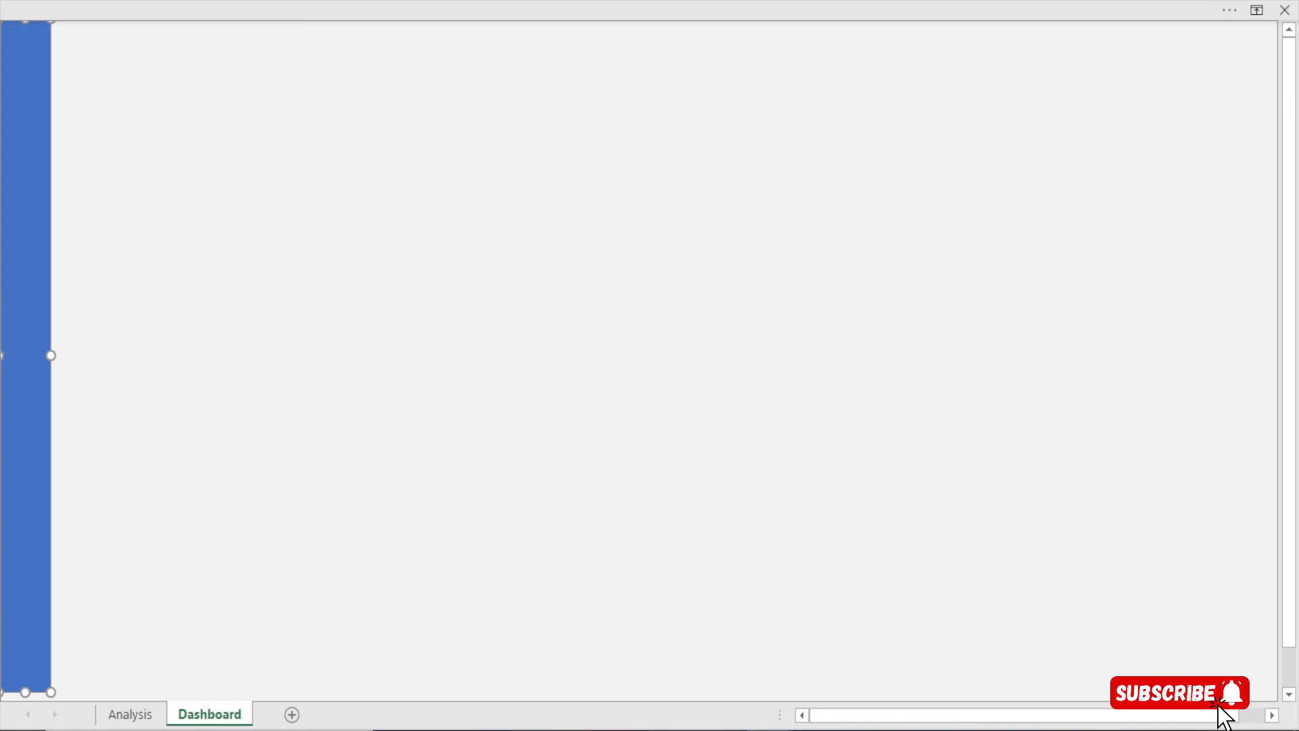
left_click_drag(23, 687, 27, 671)
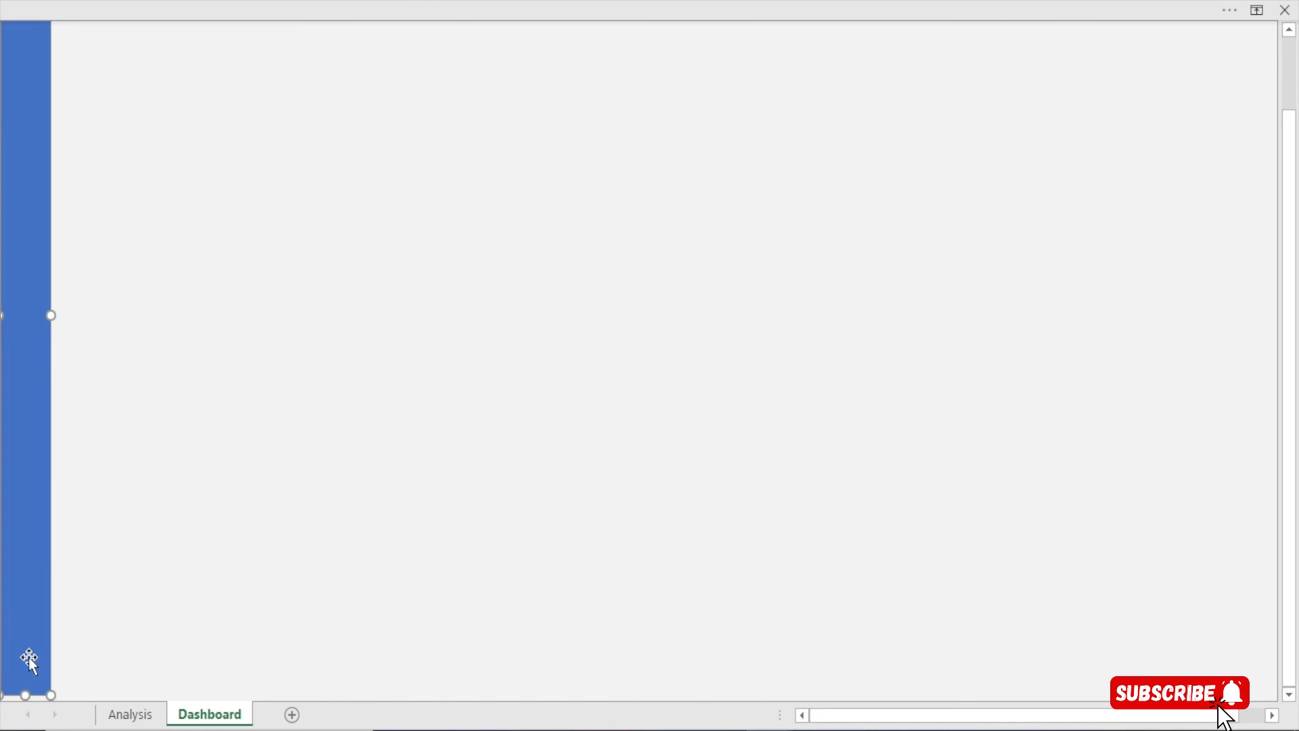
scroll(40, 551, "up", 2)
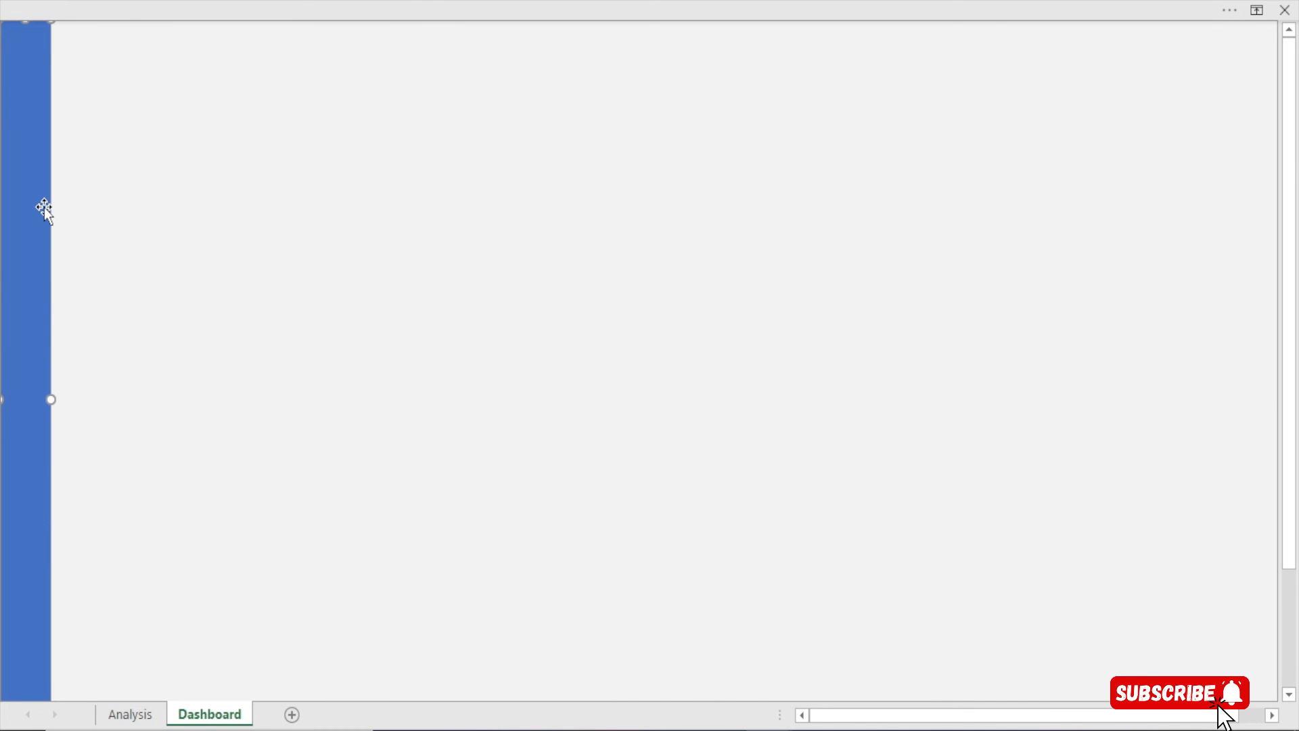
left_click_drag(1291, 456, 1296, 509)
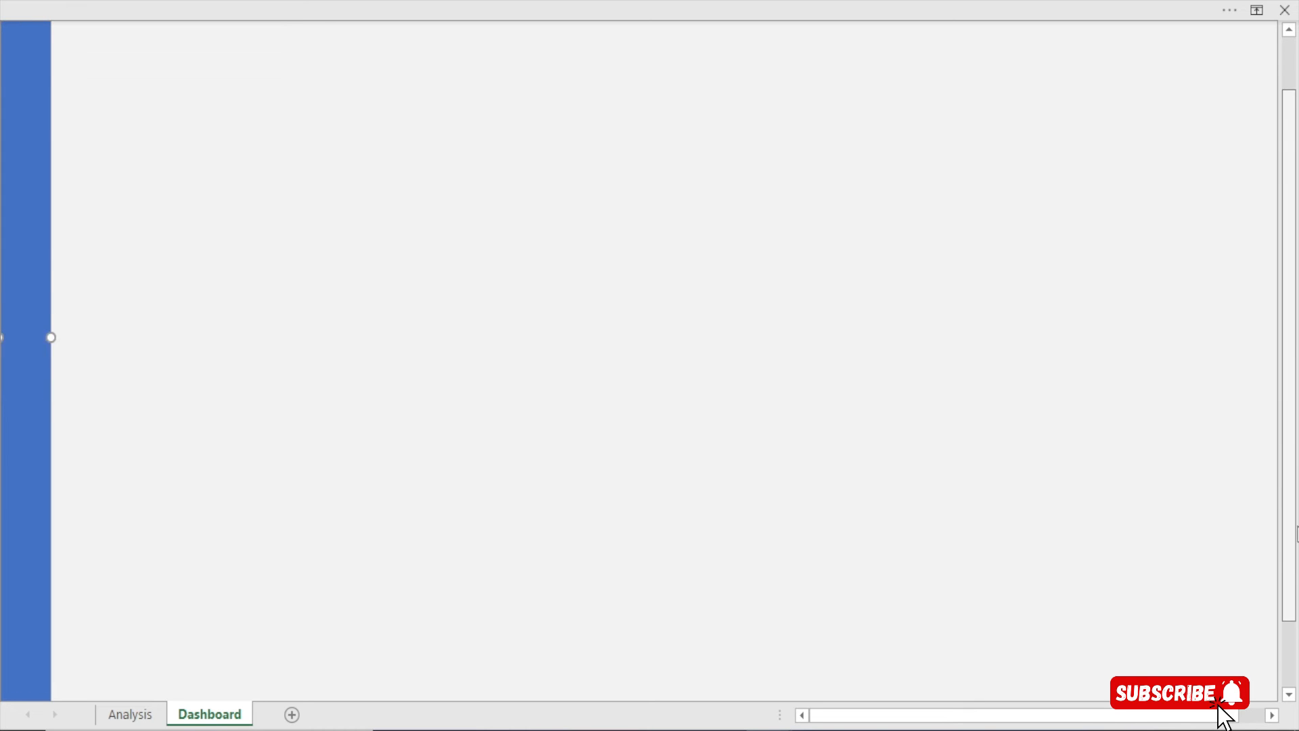
scroll(165, 661, "down", 2)
left_click_drag(24, 632, 14, 593)
scroll(81, 502, "up", 5)
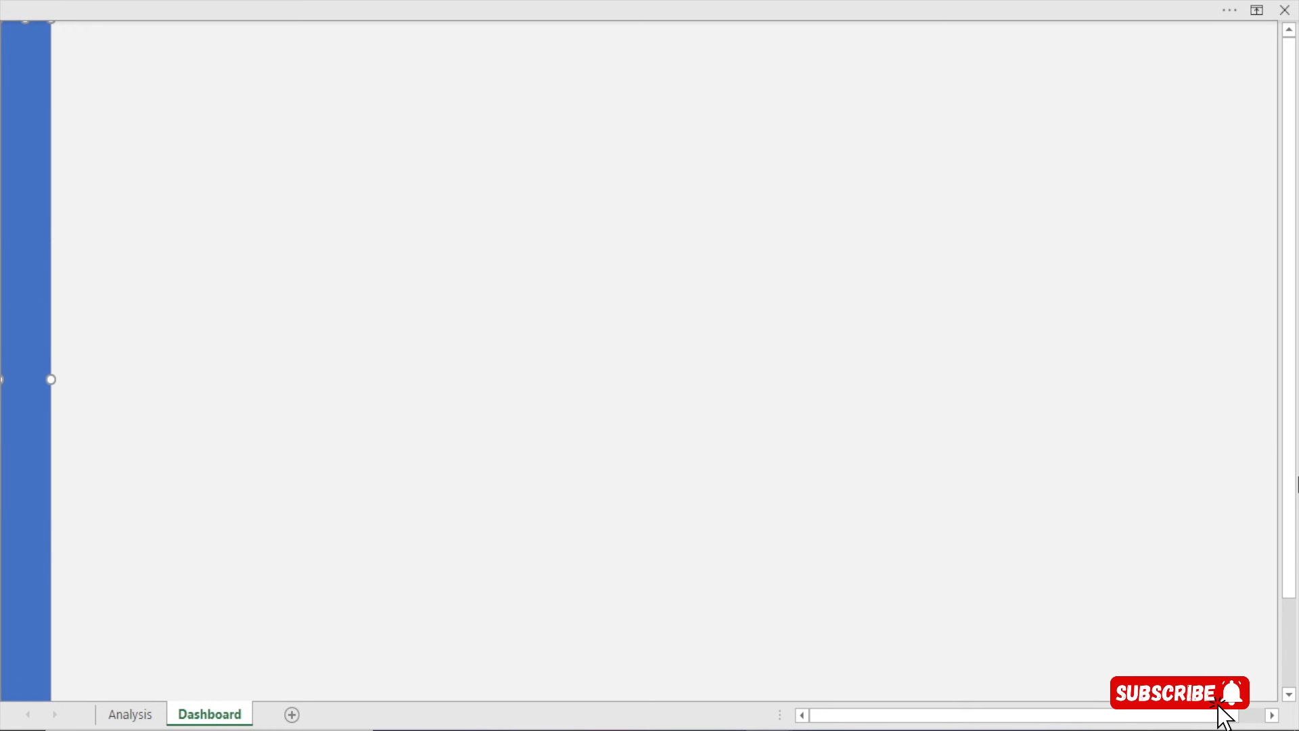
left_click_drag(1293, 500, 1295, 570)
left_click_drag(25, 655, 27, 639)
scroll(295, 560, "up", 3)
left_click_drag(53, 371, 46, 371)
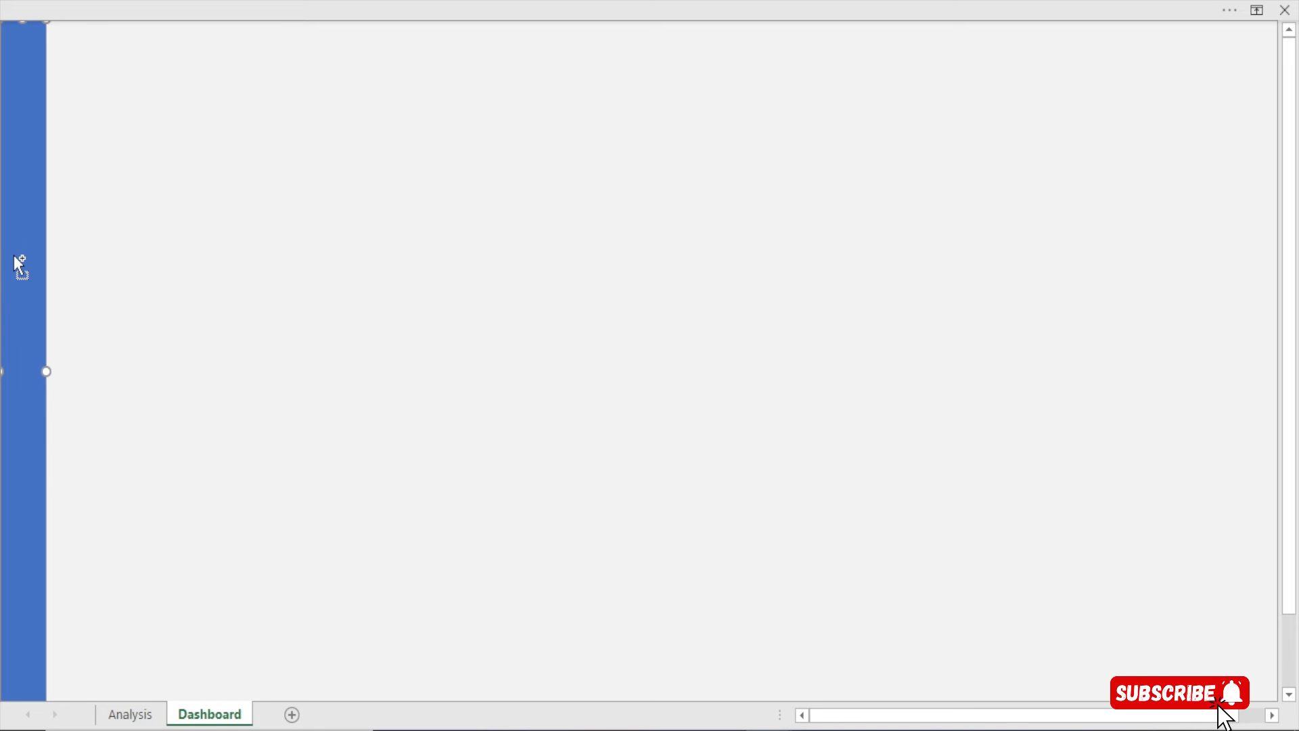
Set the blue sidebar rectangle's line to No line in Format Shape, then deselect it
double_click(22, 274)
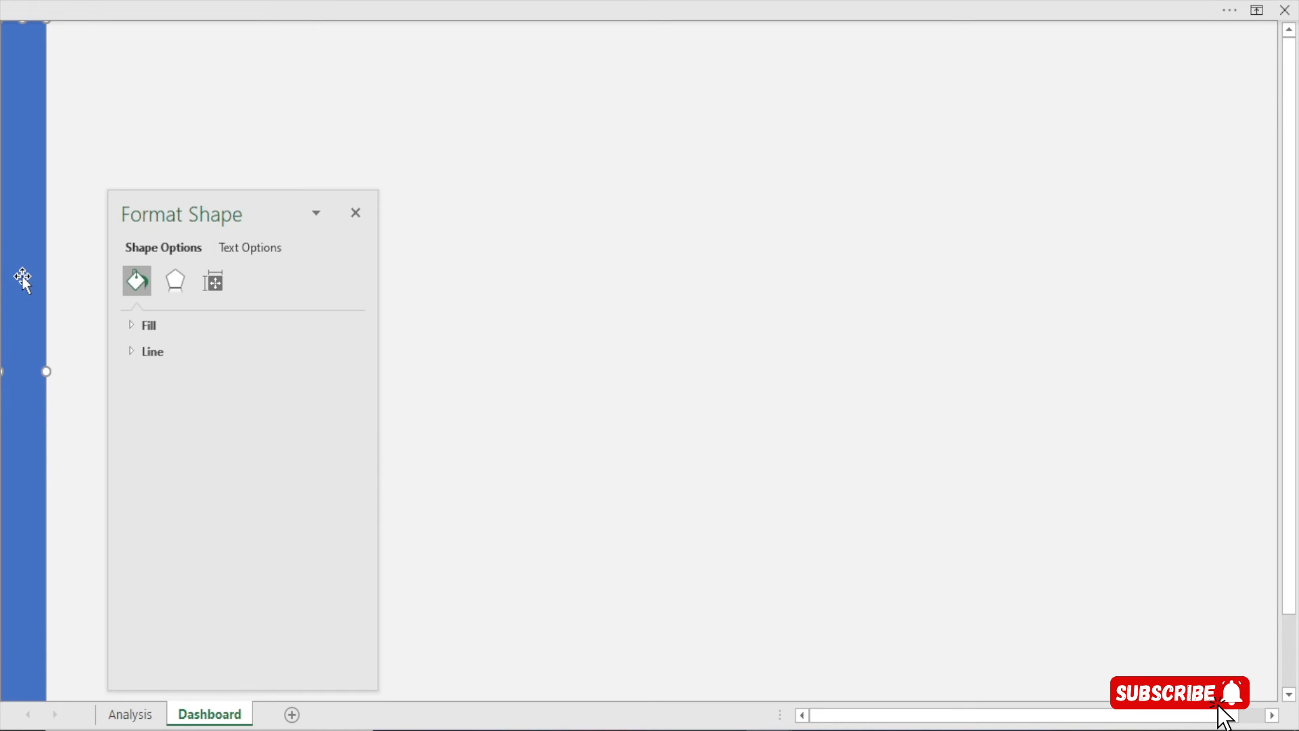
left_click(180, 351)
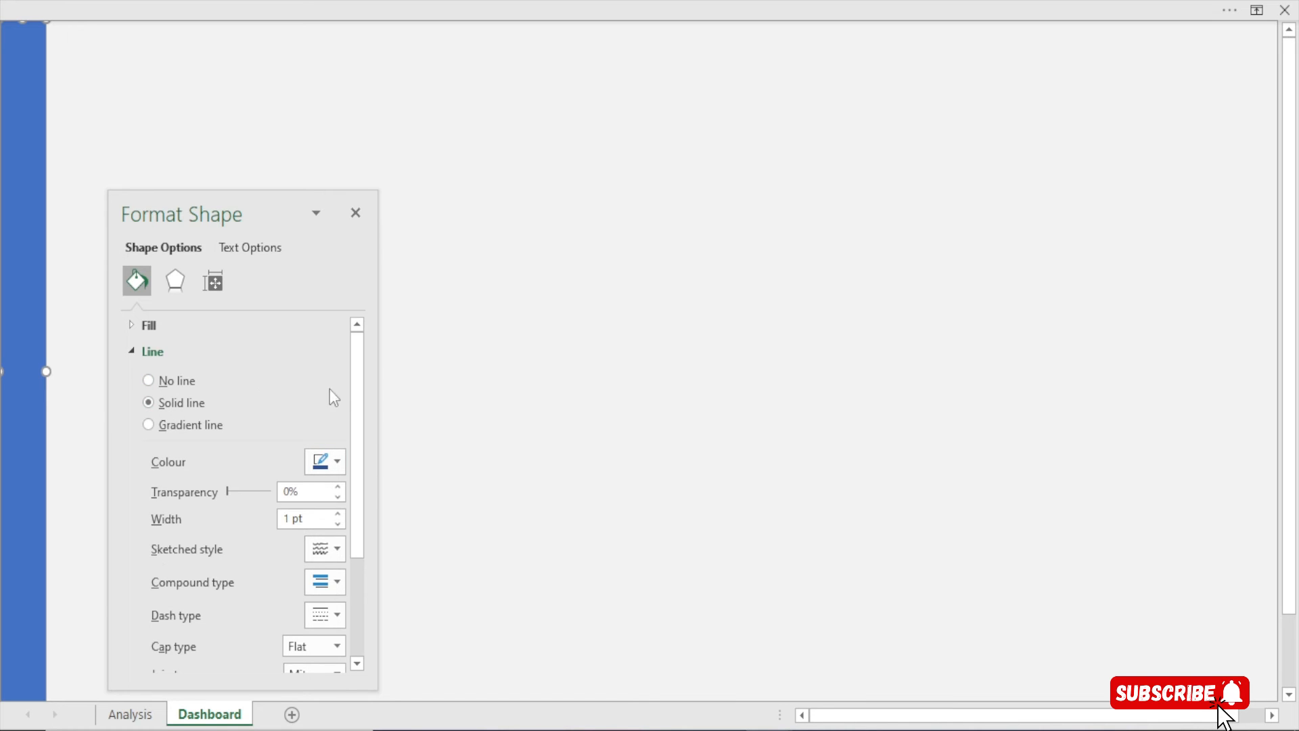
left_click_drag(357, 375, 359, 485)
scroll(187, 498, "up", 3)
left_click(171, 383)
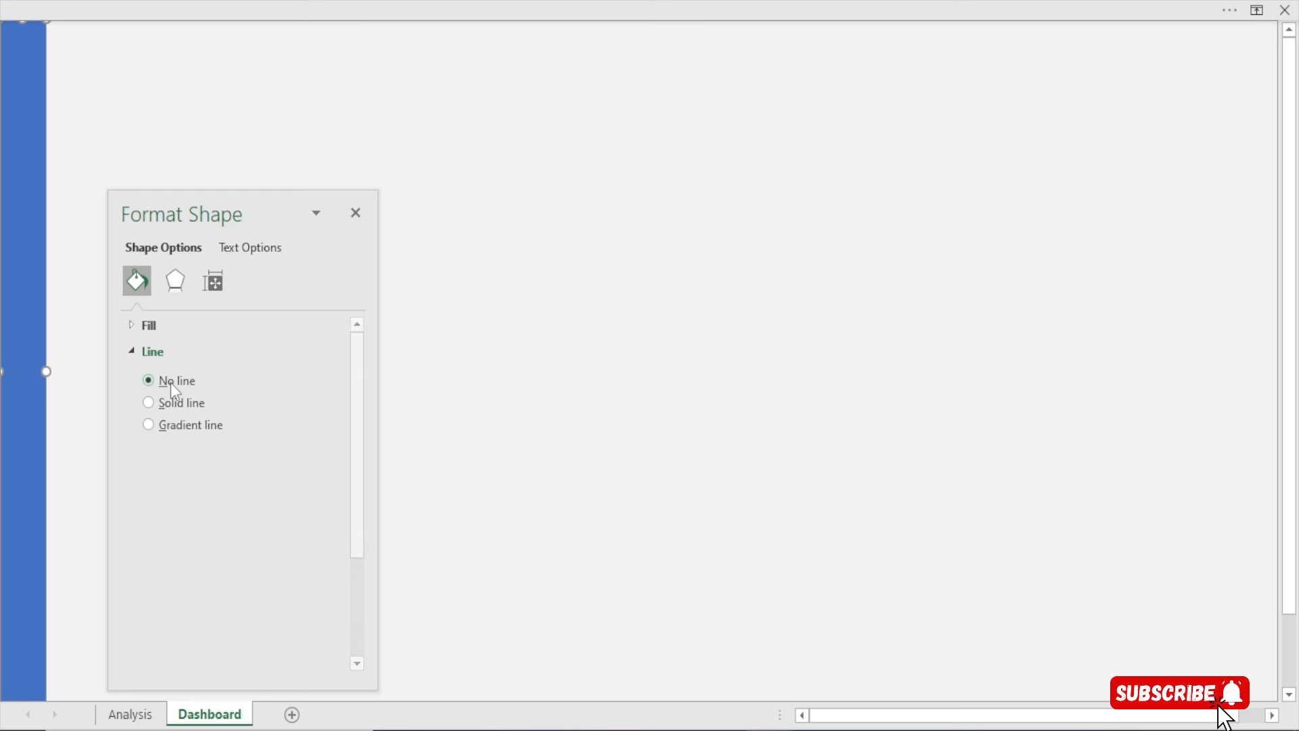
left_click(366, 218)
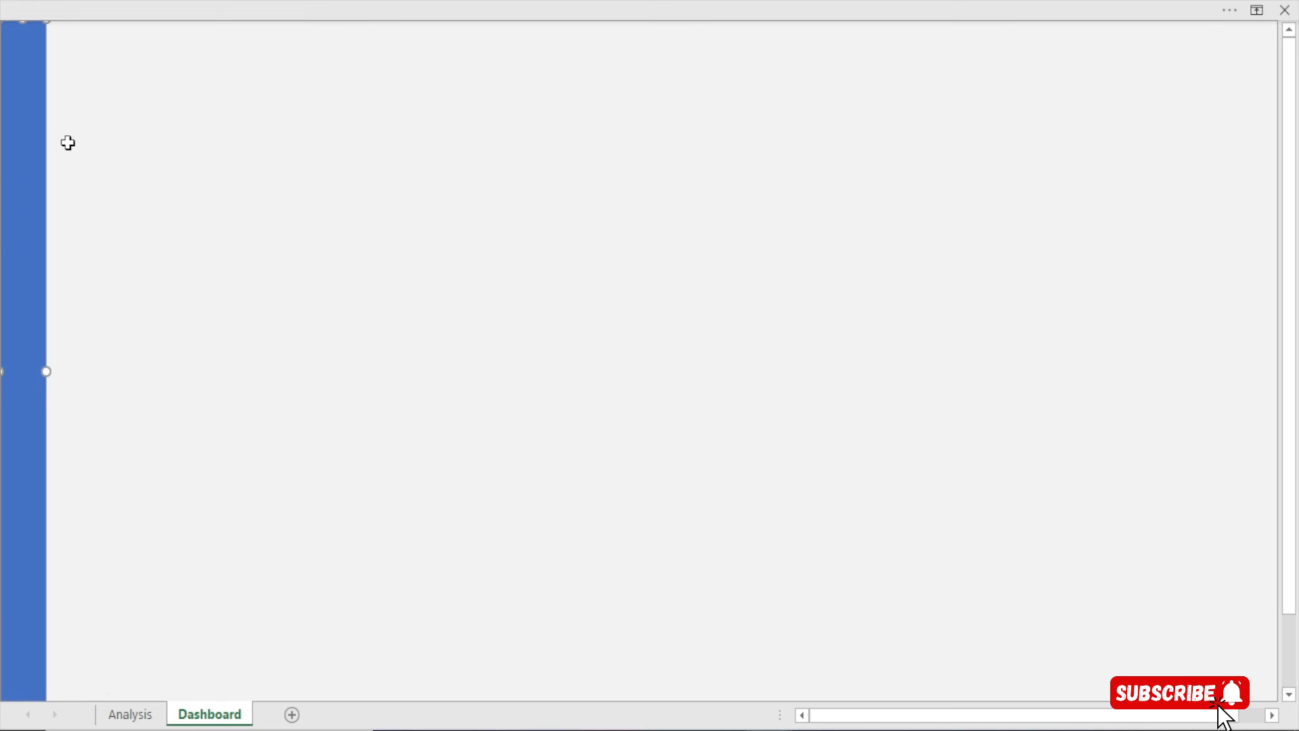
left_click(208, 296)
mouse_move(291, 3)
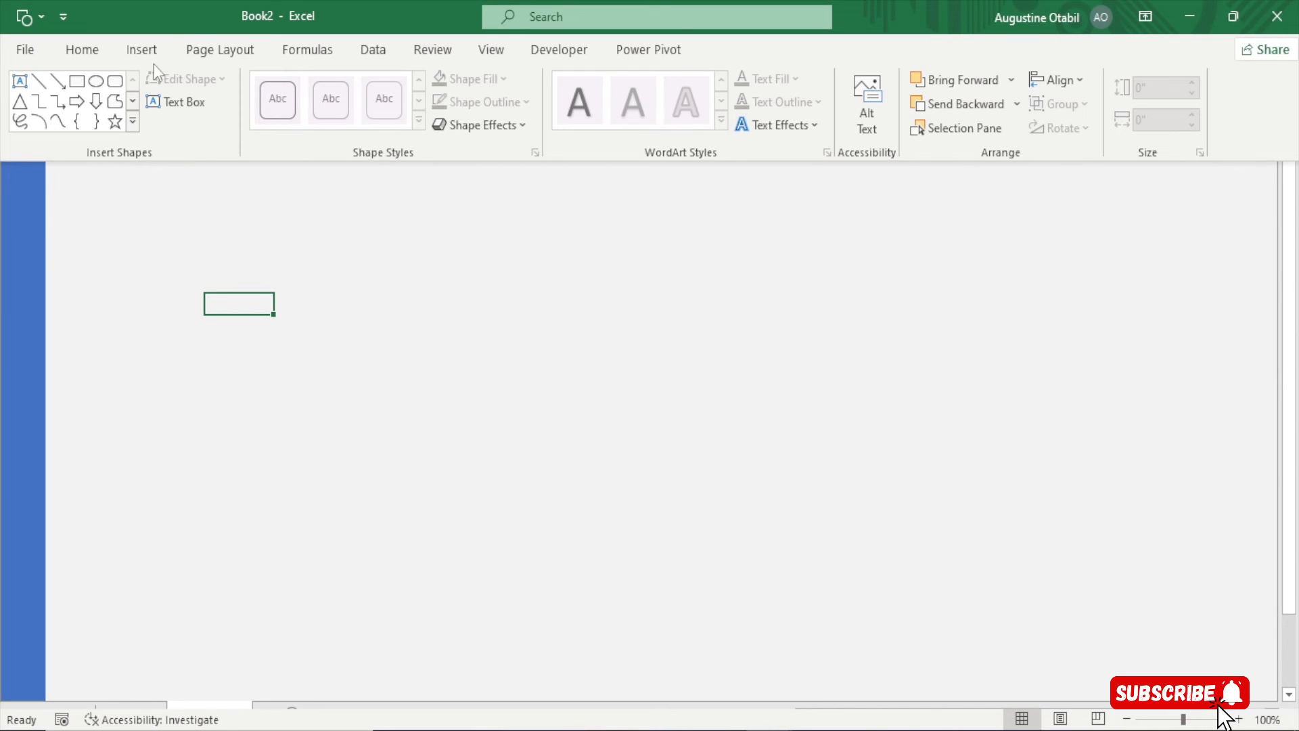
Draw a rounded rectangle across the top, reduce its corner rounding, and make it shorter
left_click(139, 50)
left_click(244, 141)
left_click(266, 224)
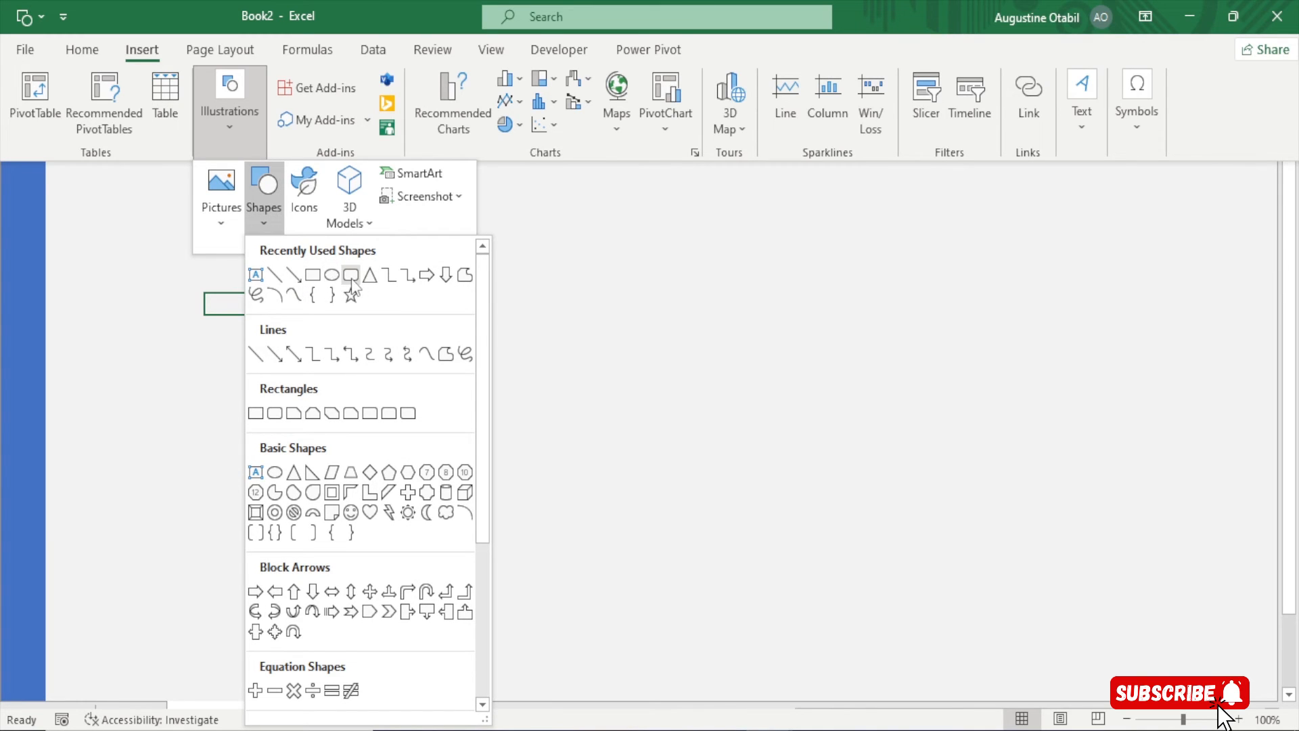
left_click(351, 278)
mouse_move(143, 62)
left_mouse_down()
mouse_move(843, 264)
mouse_move(880, 196)
left_mouse_up()
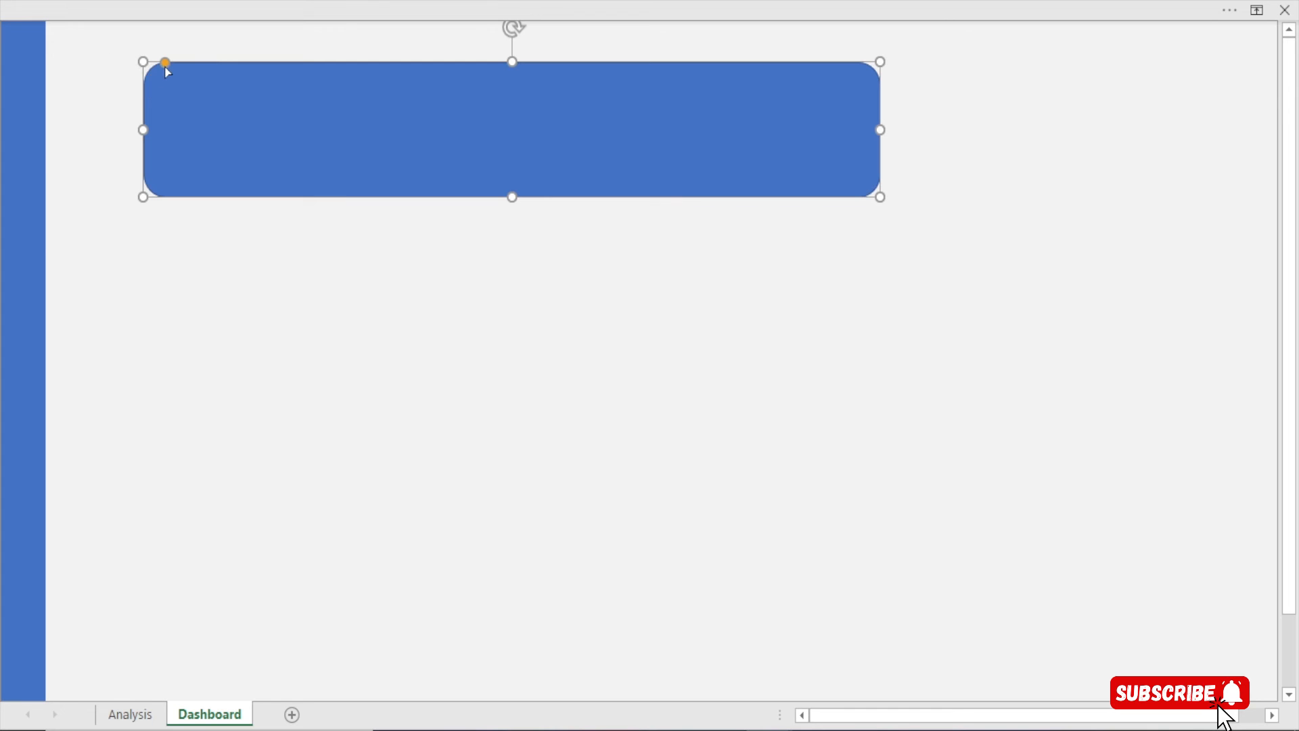
left_click_drag(167, 68, 157, 66)
left_click_drag(509, 196, 394, 117)
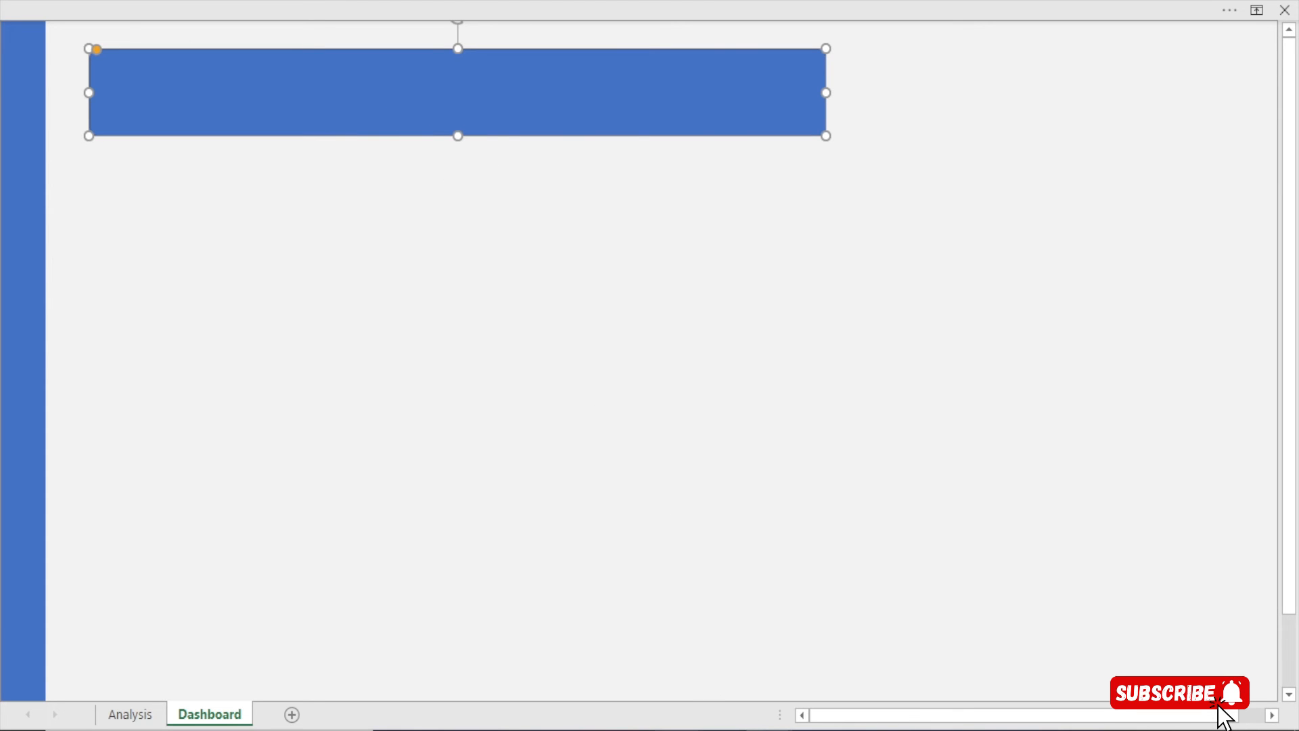
Remove the banner rectangle's outline with No line in Format Shape
key("ctrl+1")
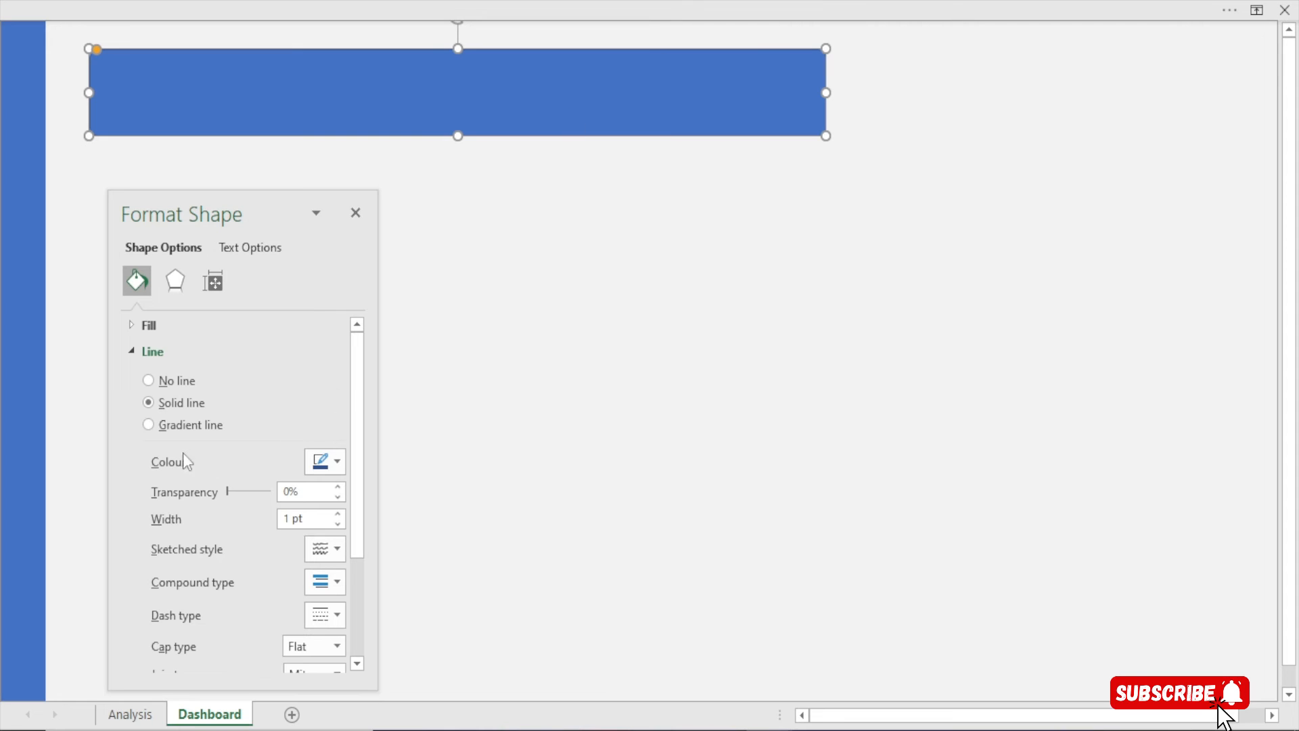
left_click(189, 385)
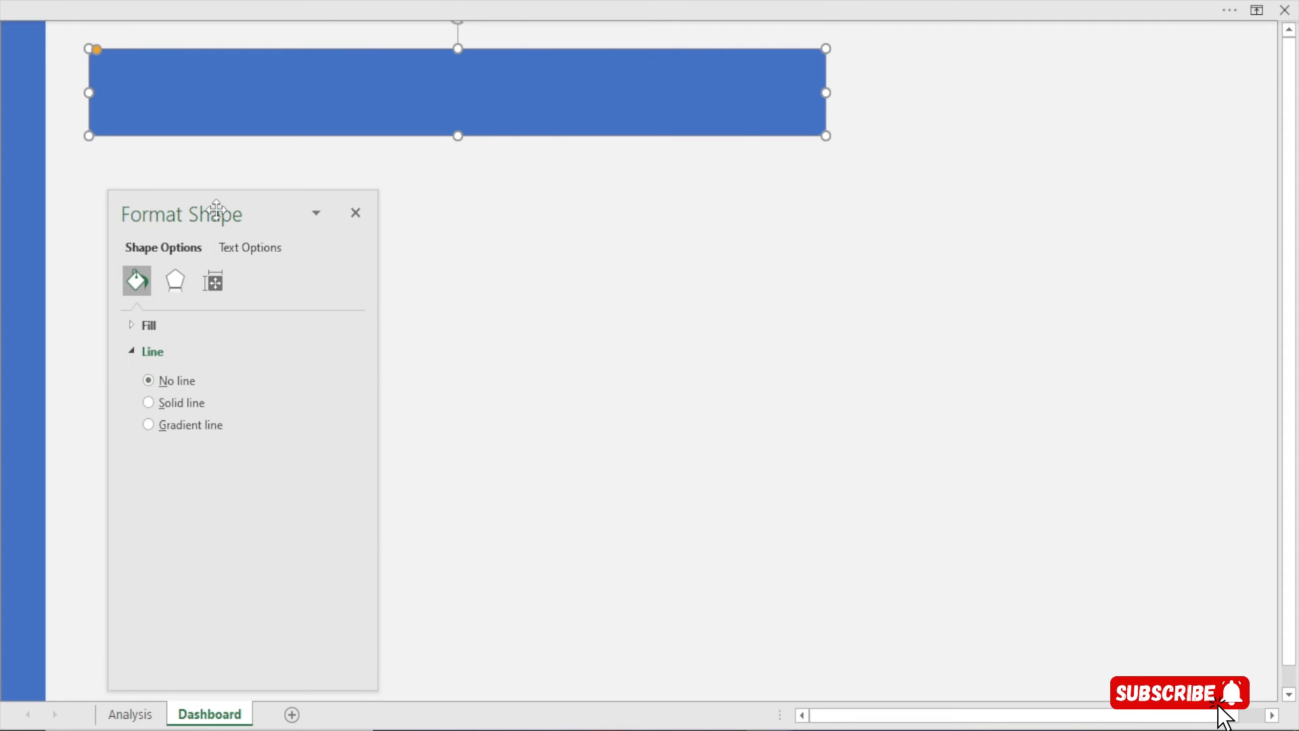
left_click(357, 212)
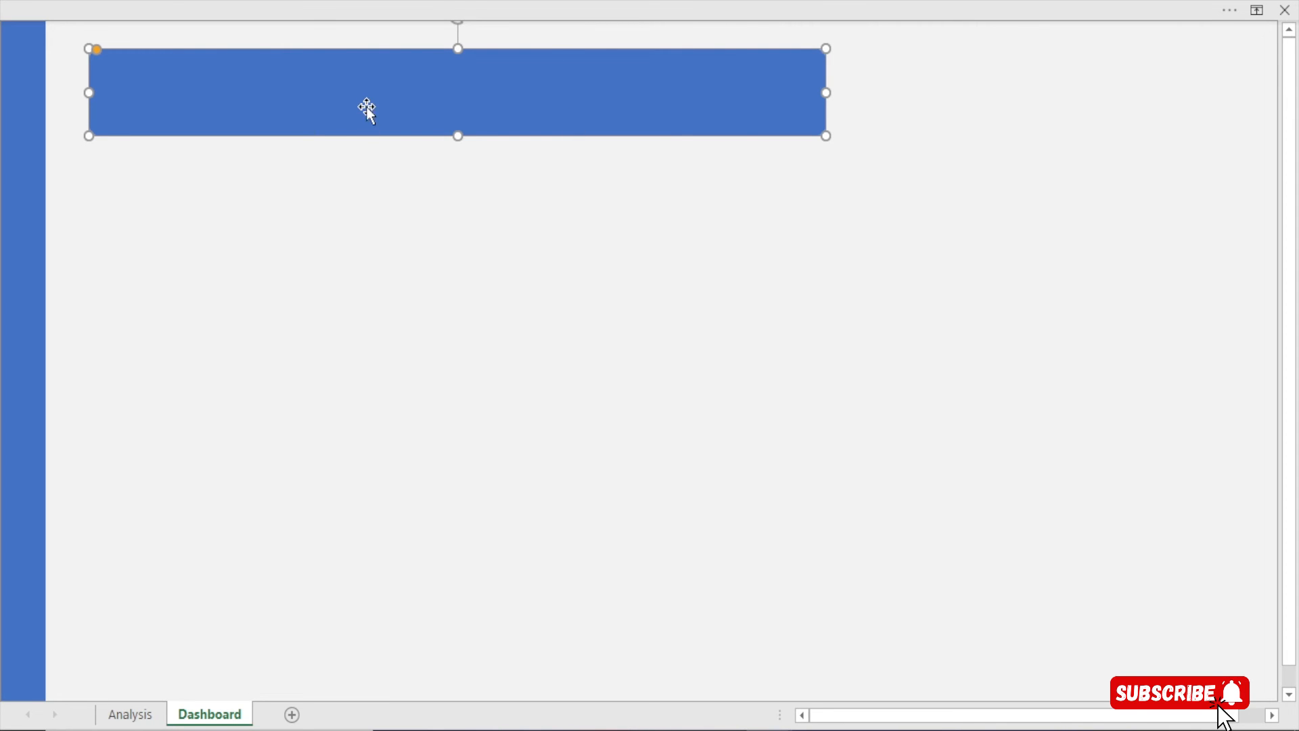
left_click(396, 9)
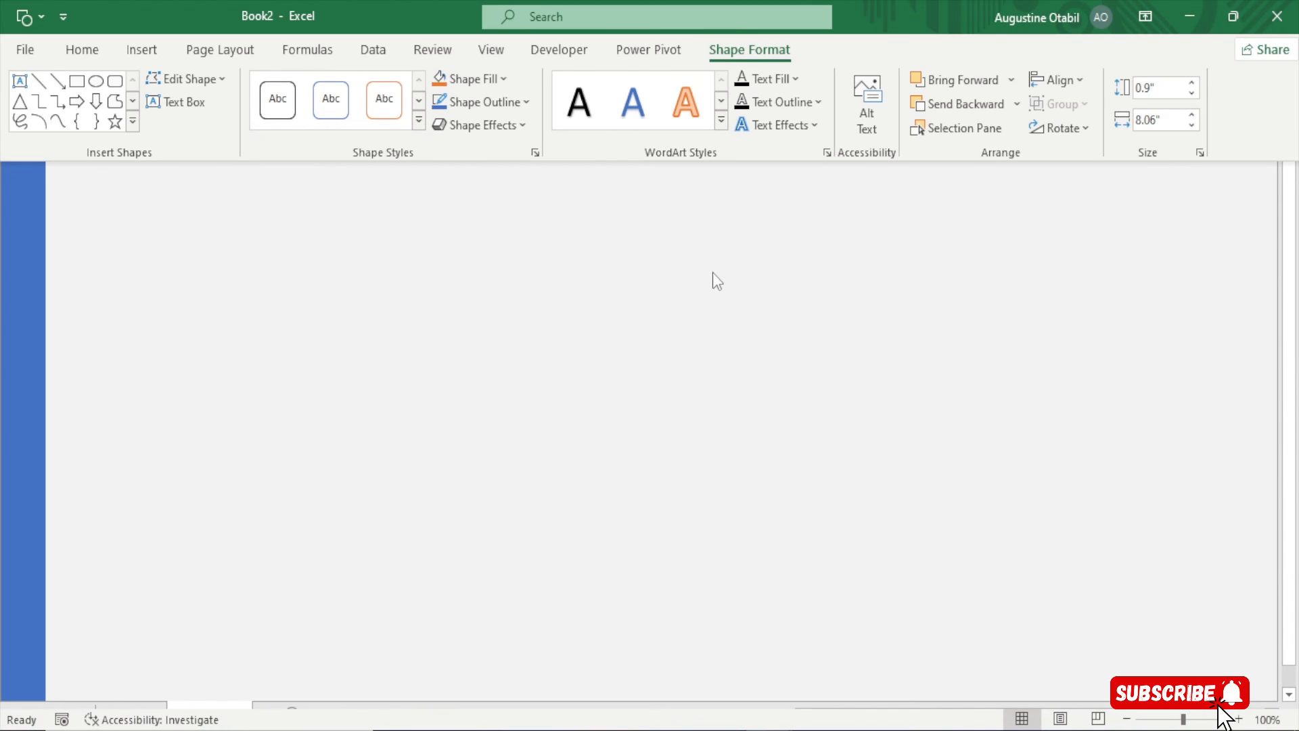
Size the banner to 0.82" high by 10.8" wide and drag it beside the sidebar
left_click(1148, 88)
type("82")
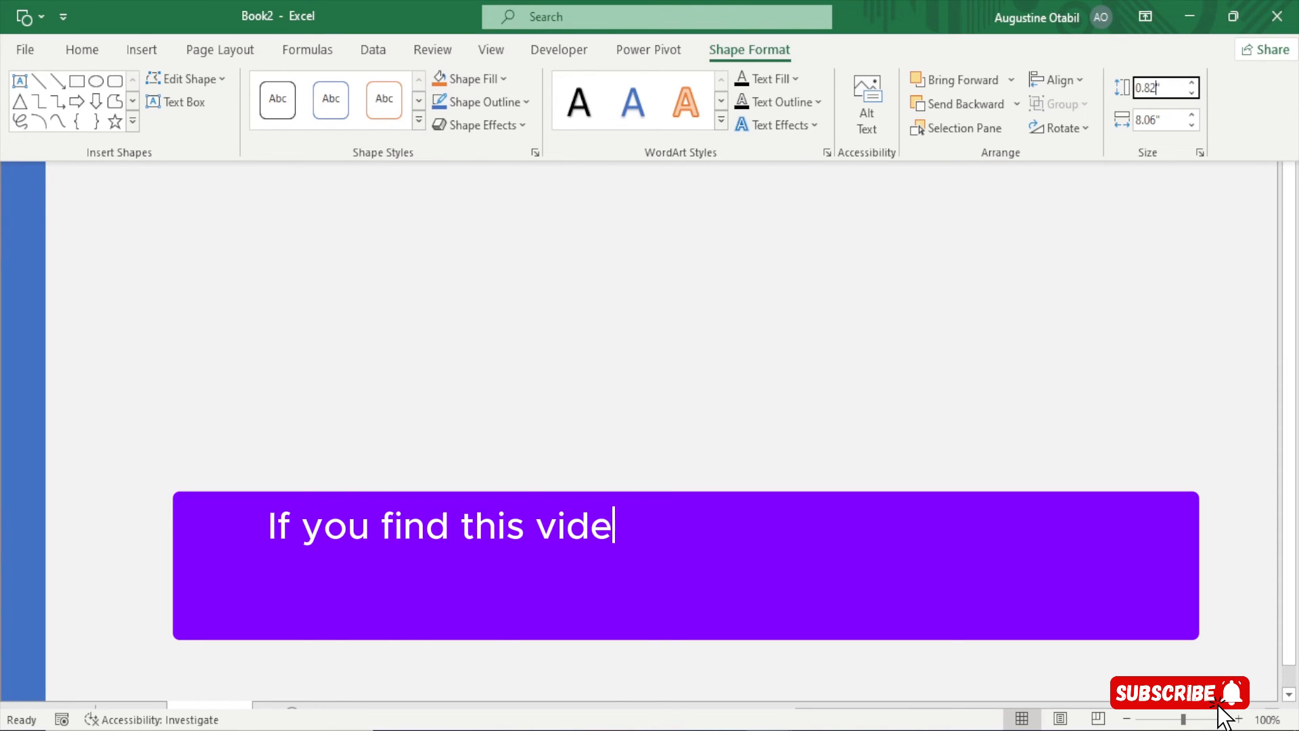
left_click(1158, 124)
left_click(1158, 124)
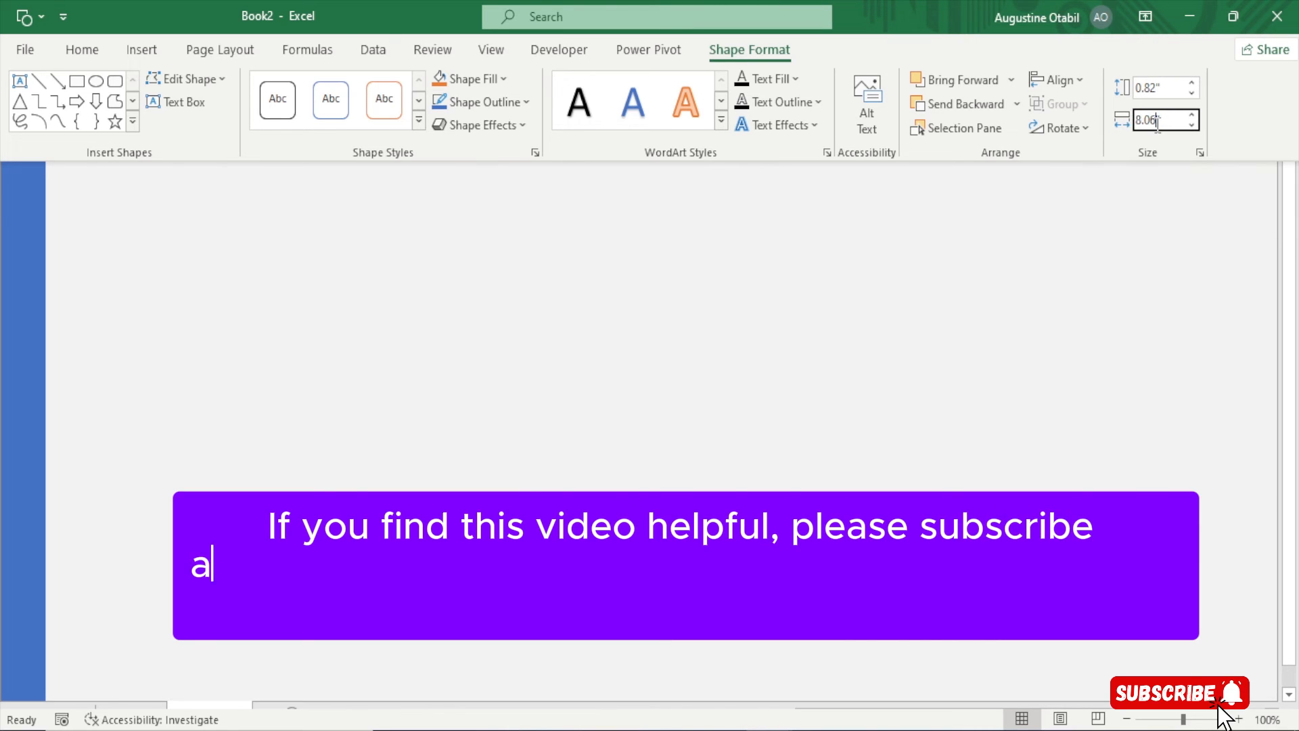
key("BackSpace")
key("BackSpace")
key("BackSpace")
key("BackSpace")
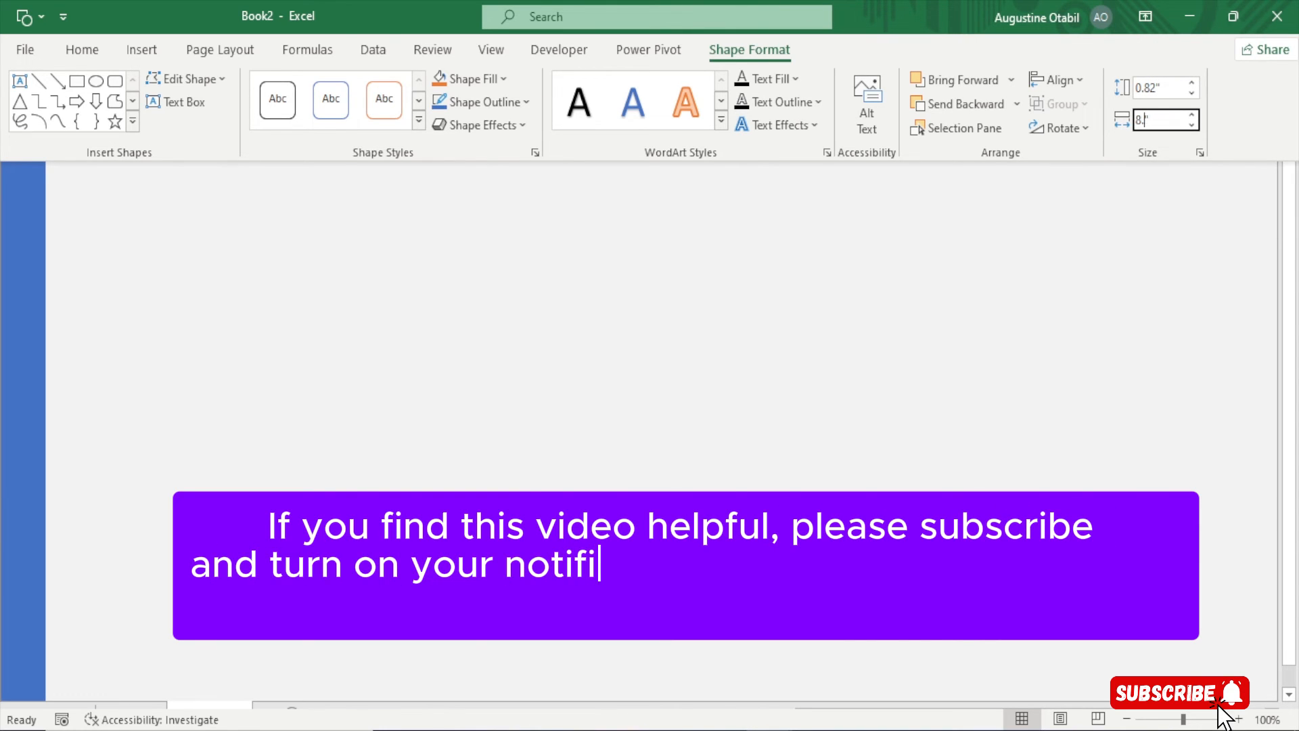
type("10")
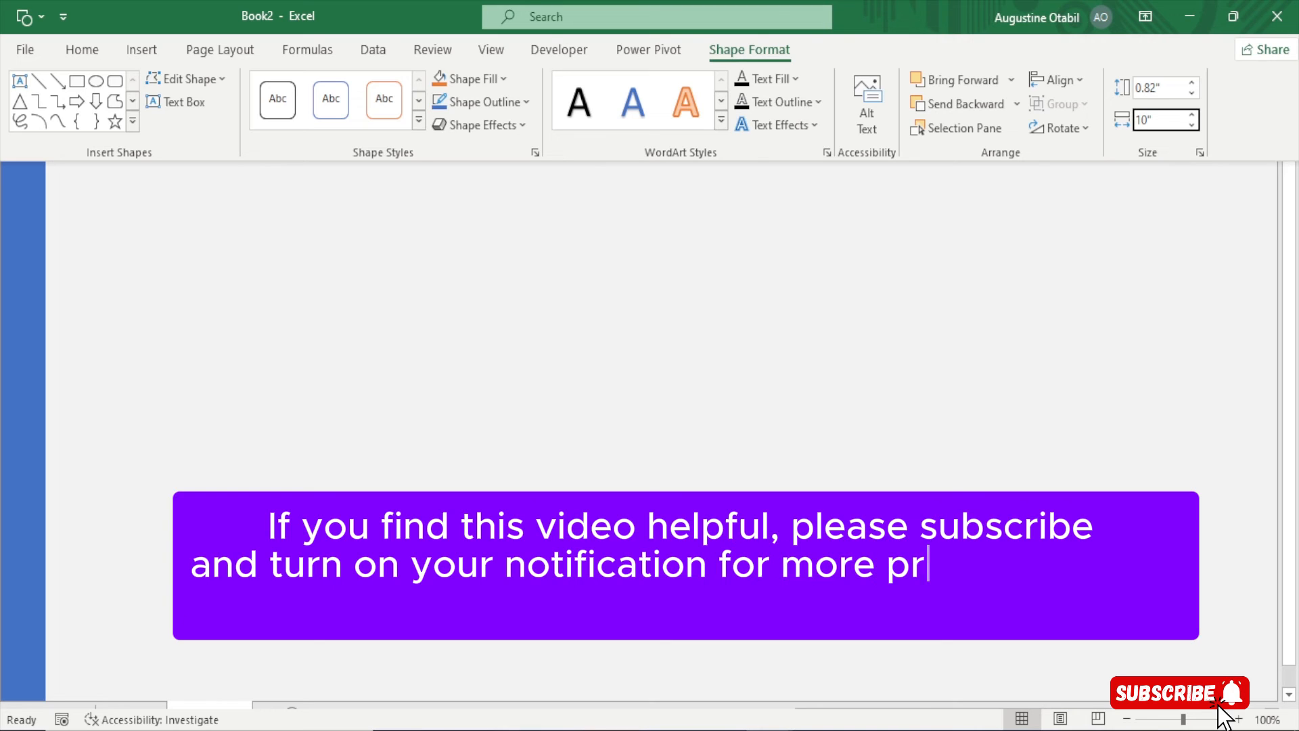
type(".8")
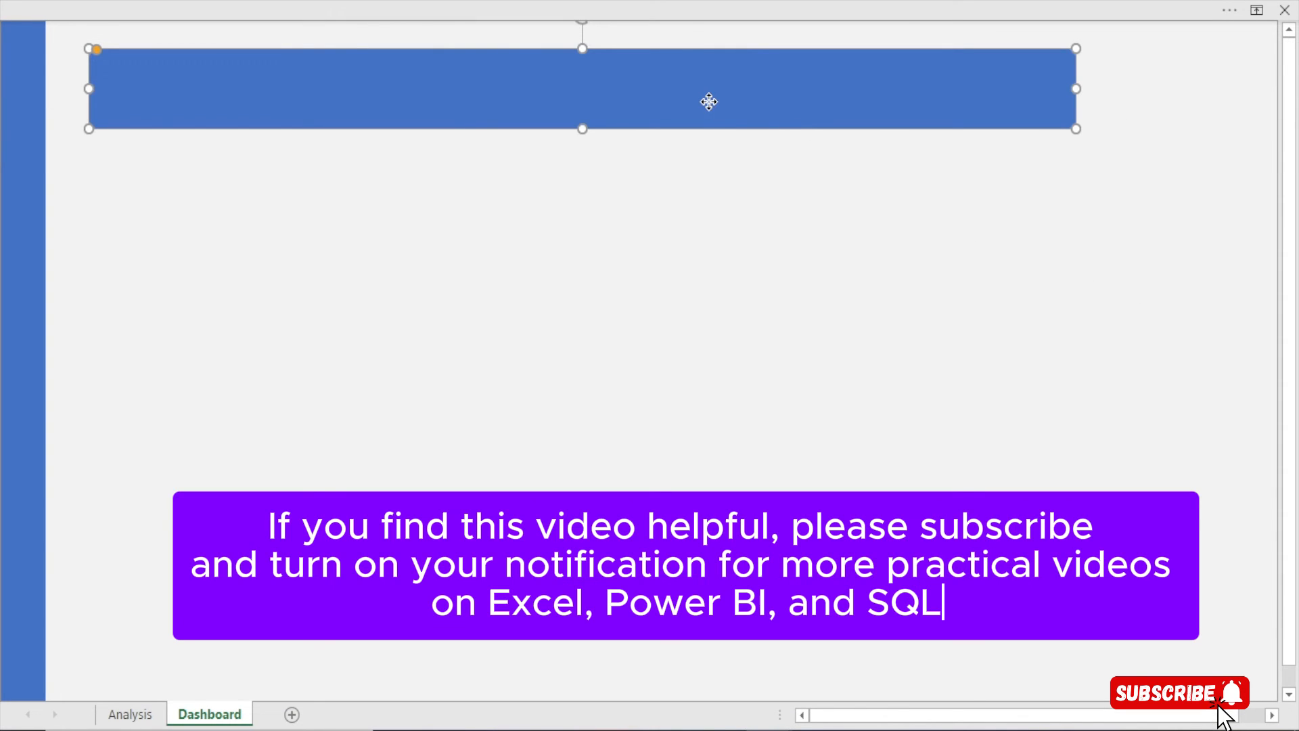
key("Escape")
mouse_move(697, 102)
left_mouse_down()
mouse_move(675, 102)
mouse_move(688, 123)
left_mouse_up()
Fill the header banner with custom hex colour #567568 and nudge it into final position
key("Up")
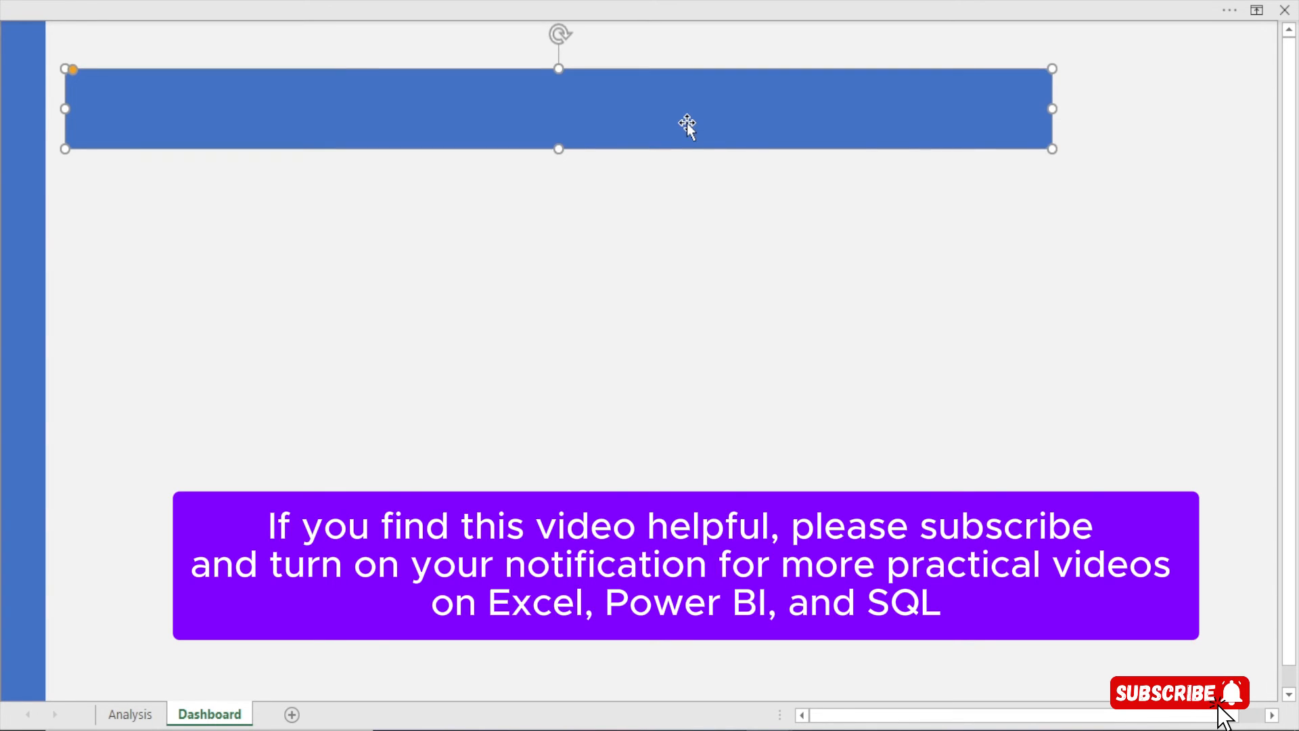
key("ctrl+1")
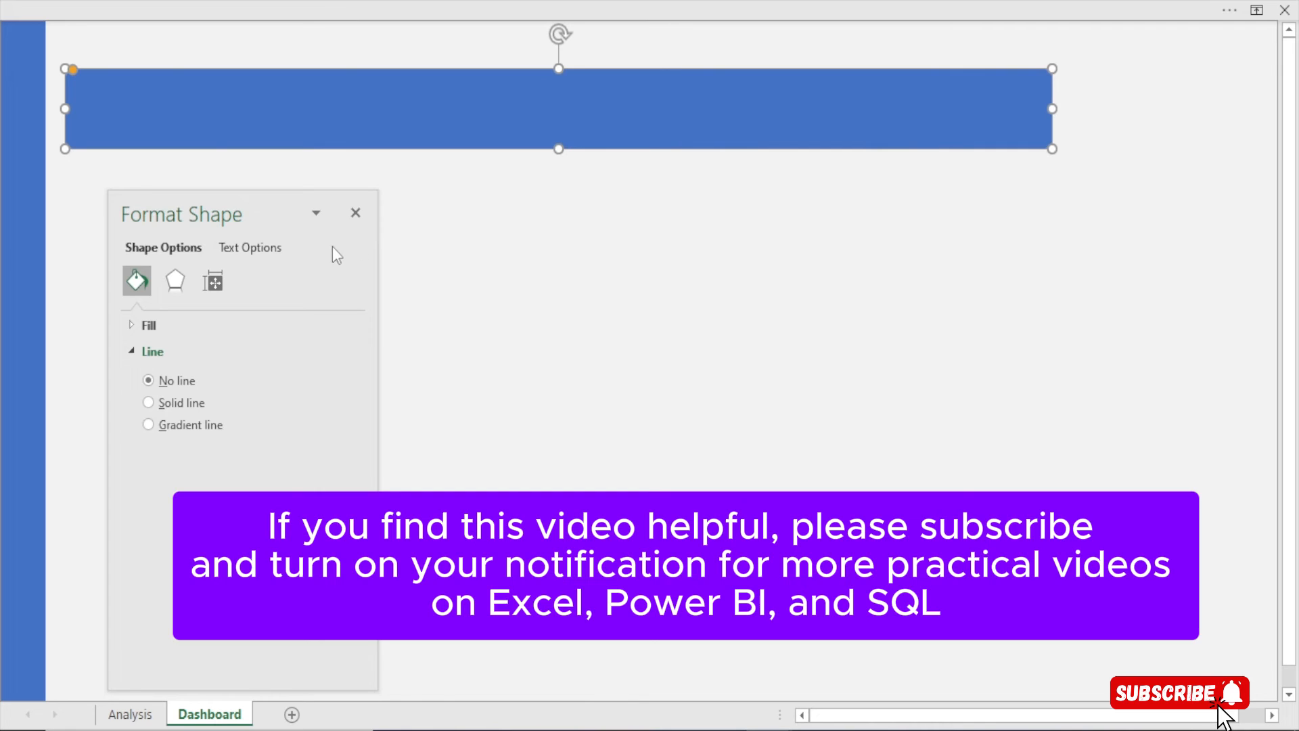
left_click(145, 326)
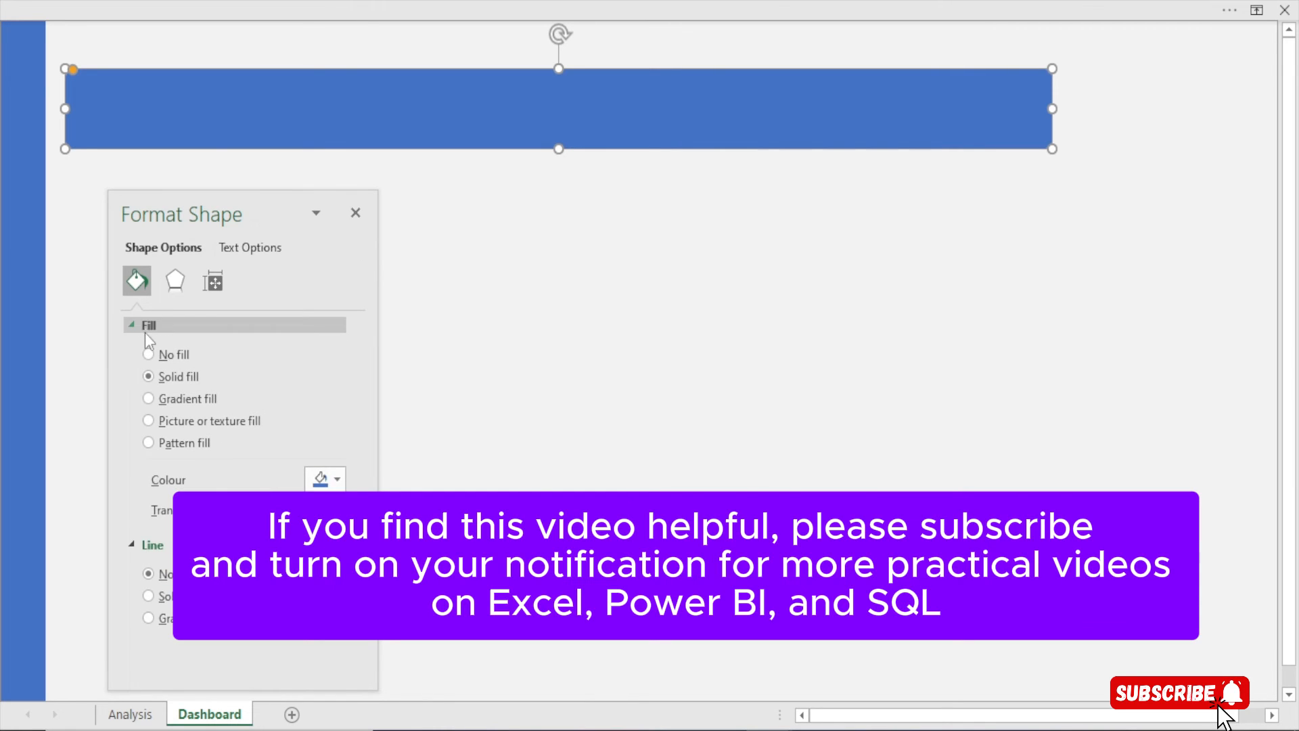
left_click(338, 482)
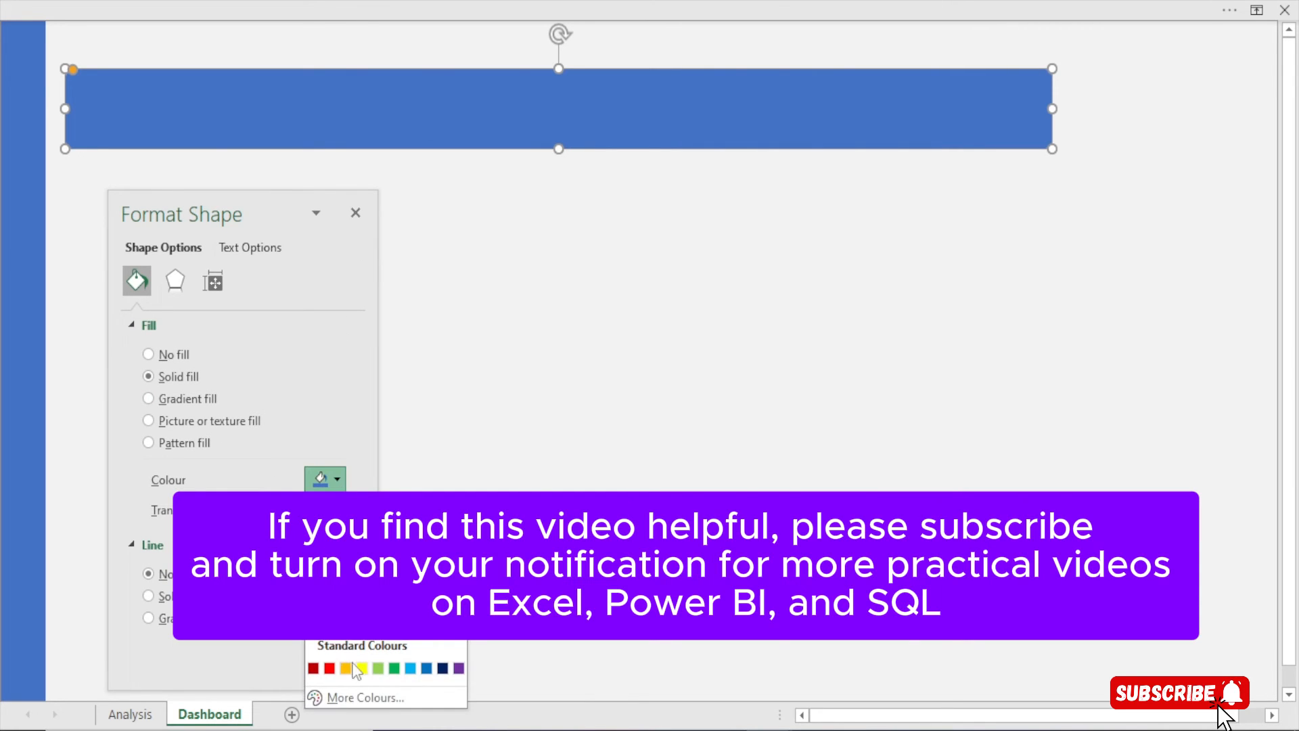
left_click(365, 697)
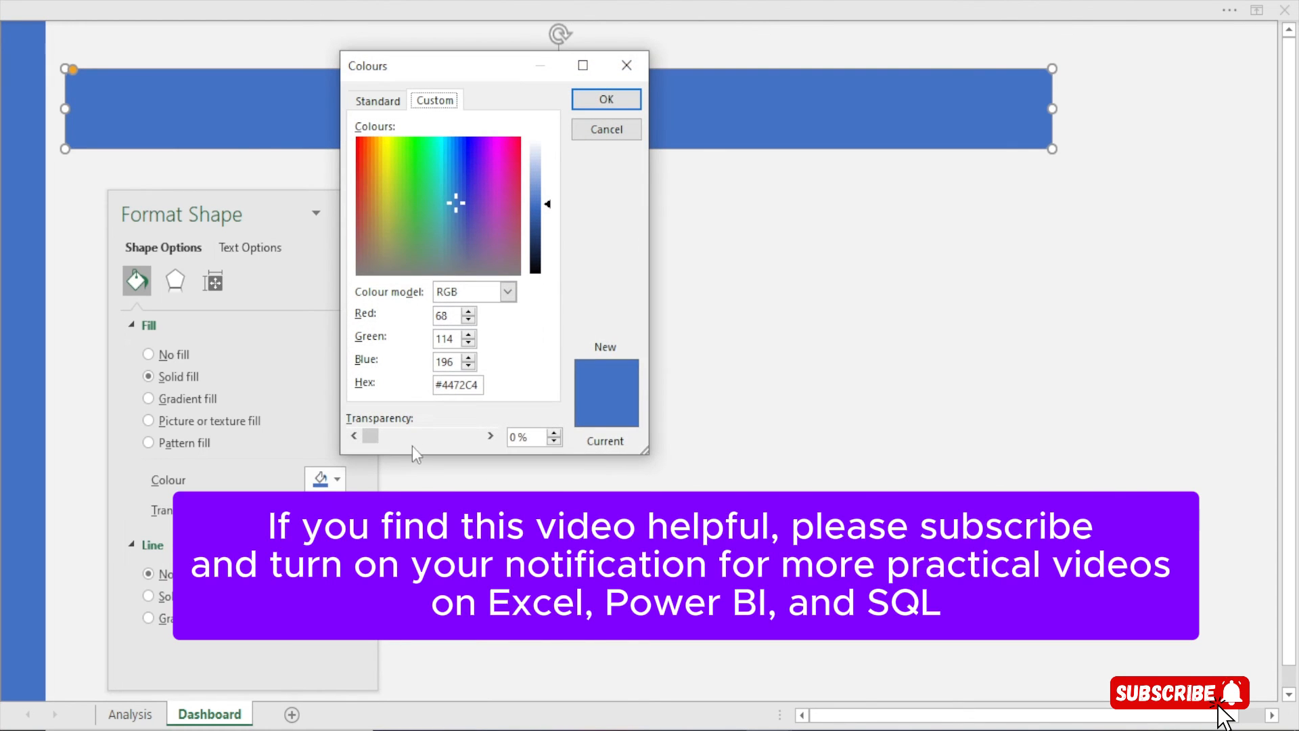
left_click(480, 384)
left_click(457, 338)
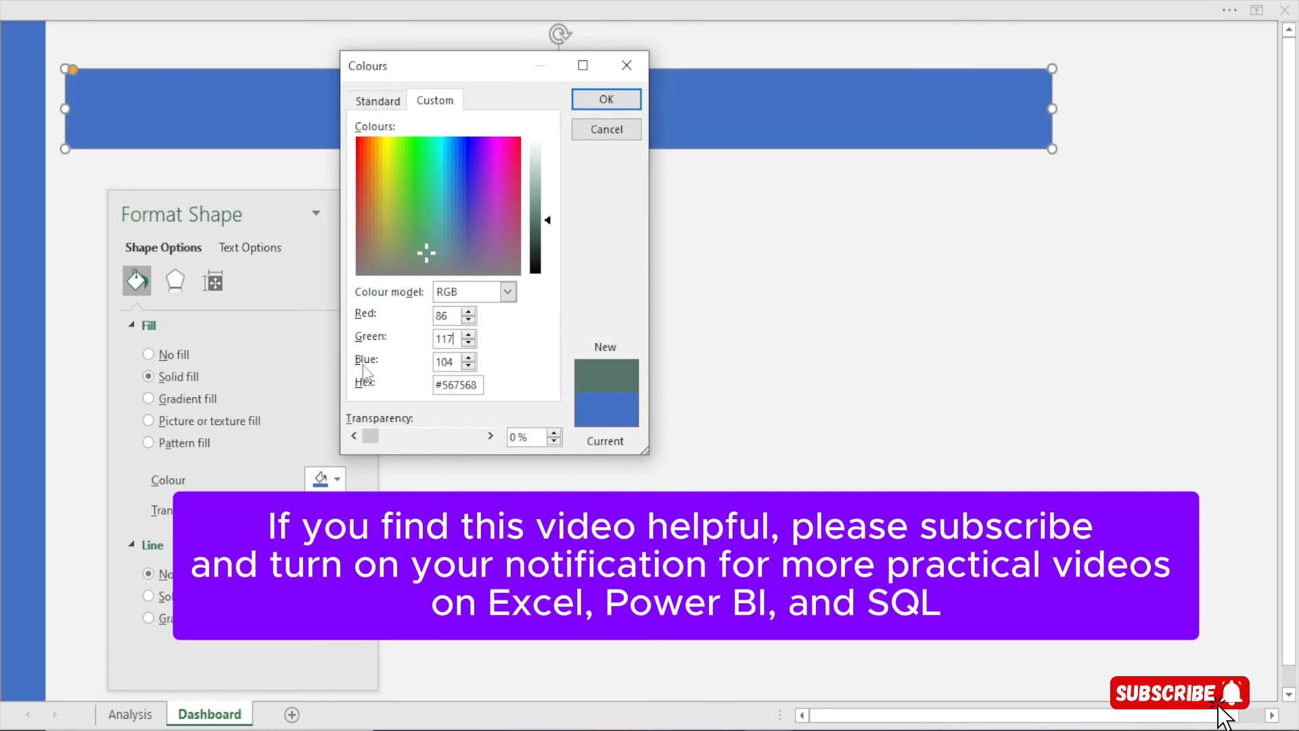
left_click(607, 103)
left_click(356, 213)
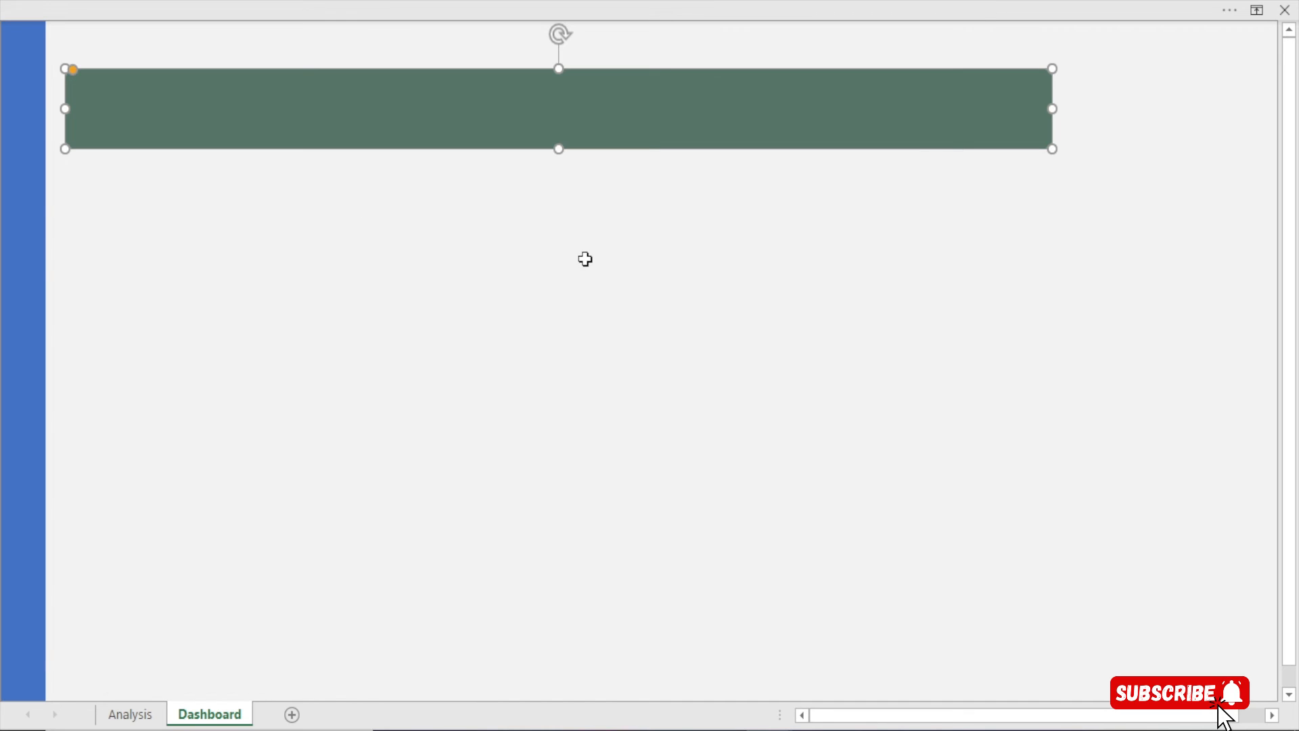
left_click(582, 261)
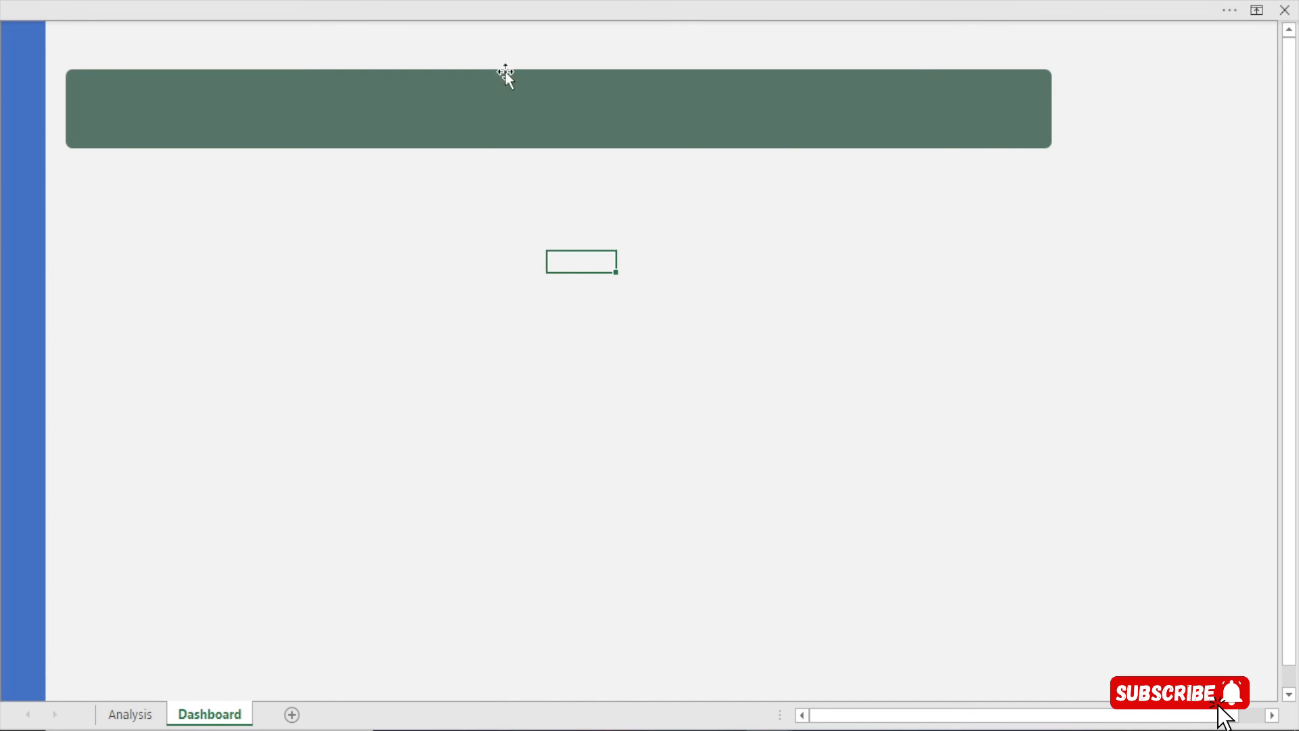
left_click(485, 118)
key("Left")
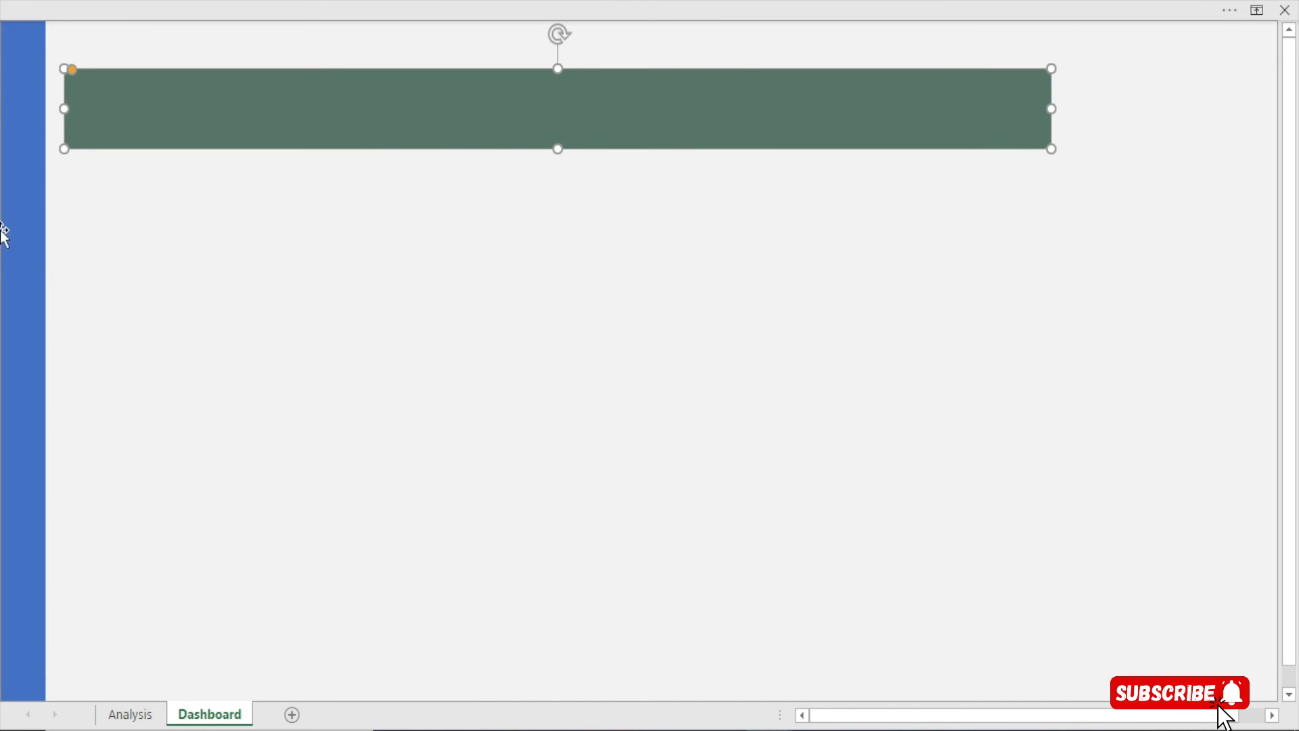
Give the left sidebar strip a gradient fill and drag its stops into new positions
left_click(16, 253)
key("ctrl+1")
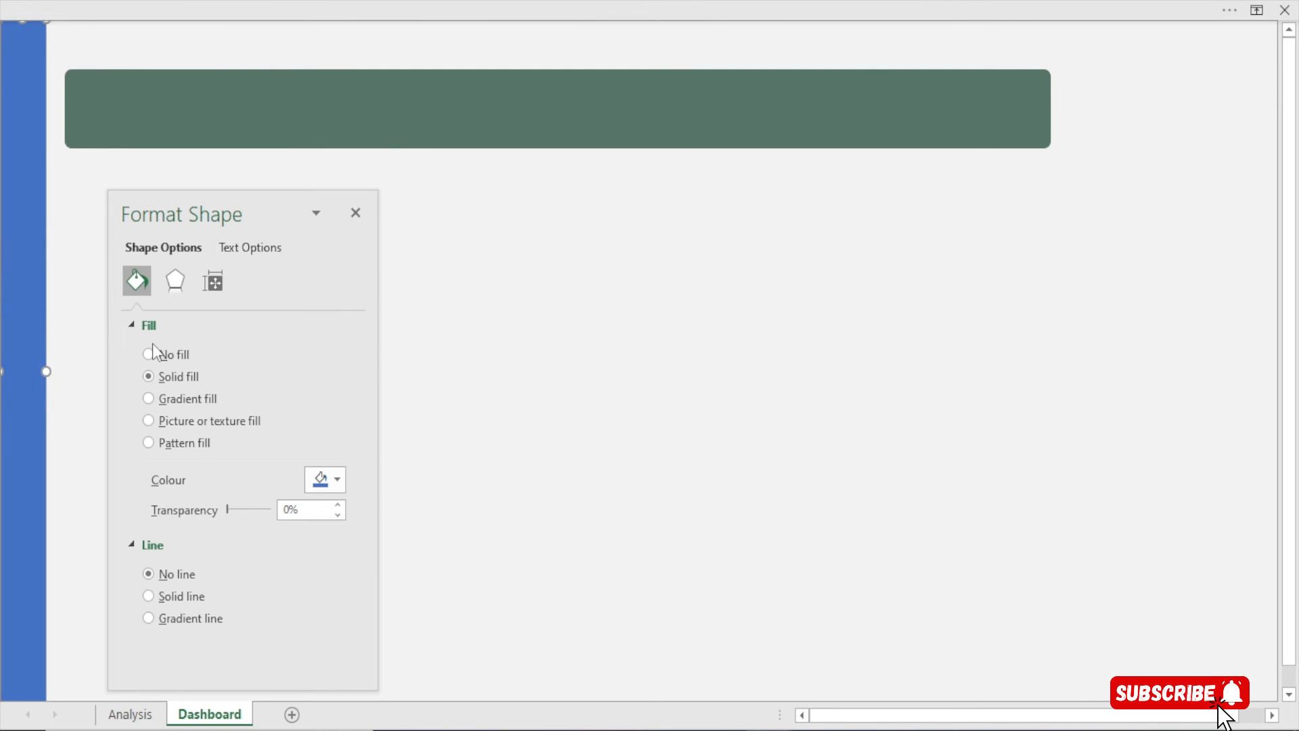
left_click(172, 403)
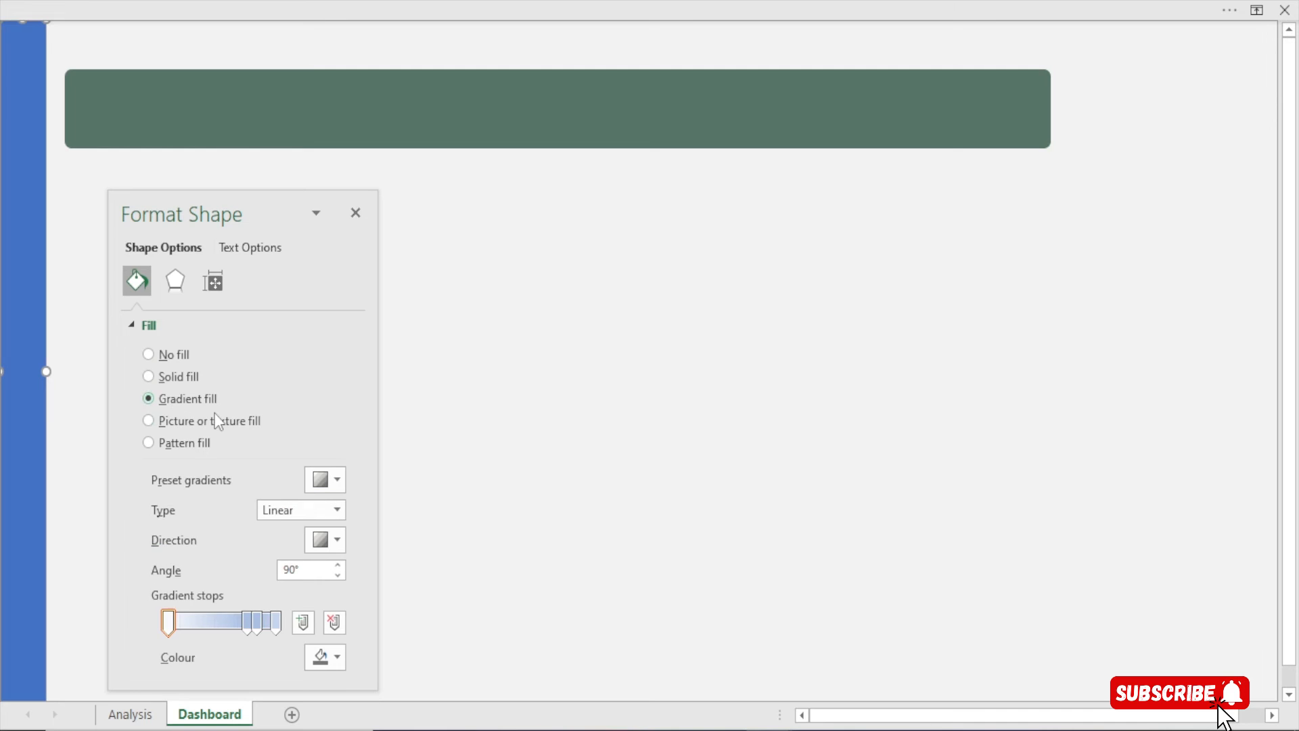
left_click_drag(359, 402, 331, 476)
left_click_drag(247, 502, 104, 507)
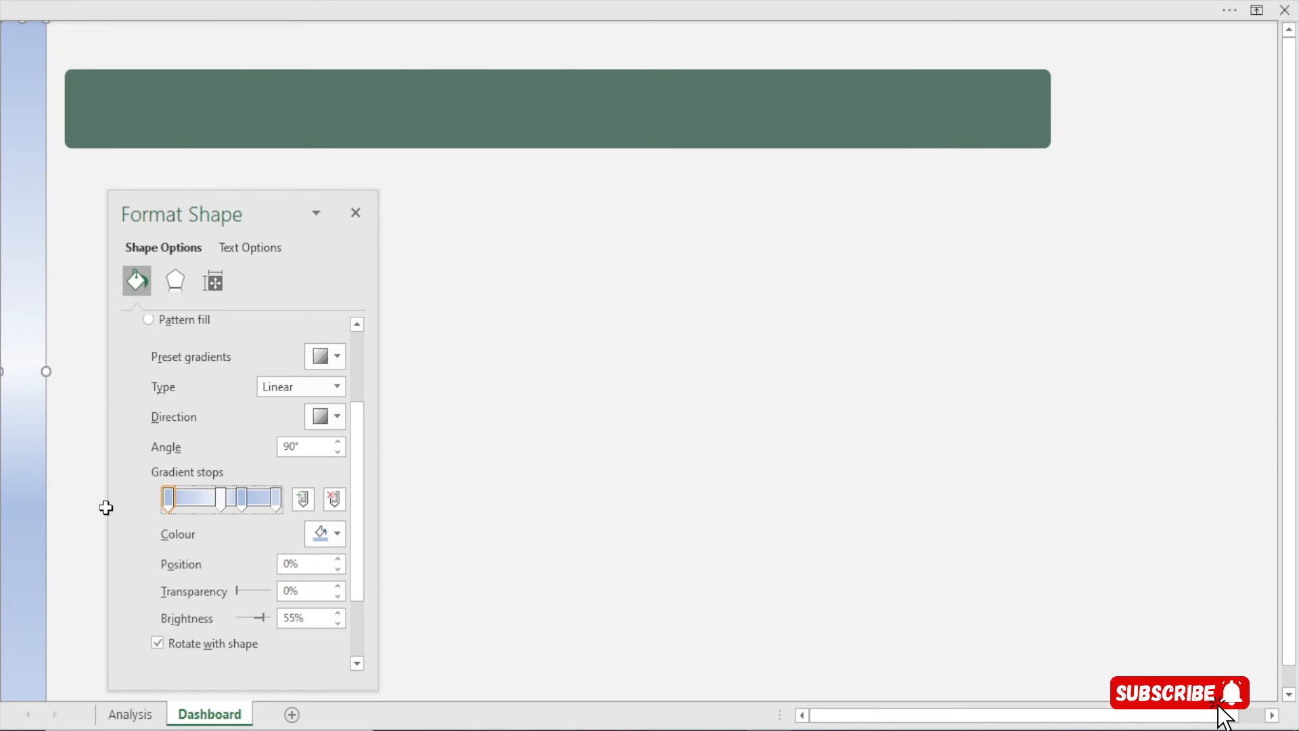
left_click_drag(277, 506, 218, 504)
Set the leftmost and rightmost gradient stops to the dark green colour
left_click(246, 505)
left_click(170, 503)
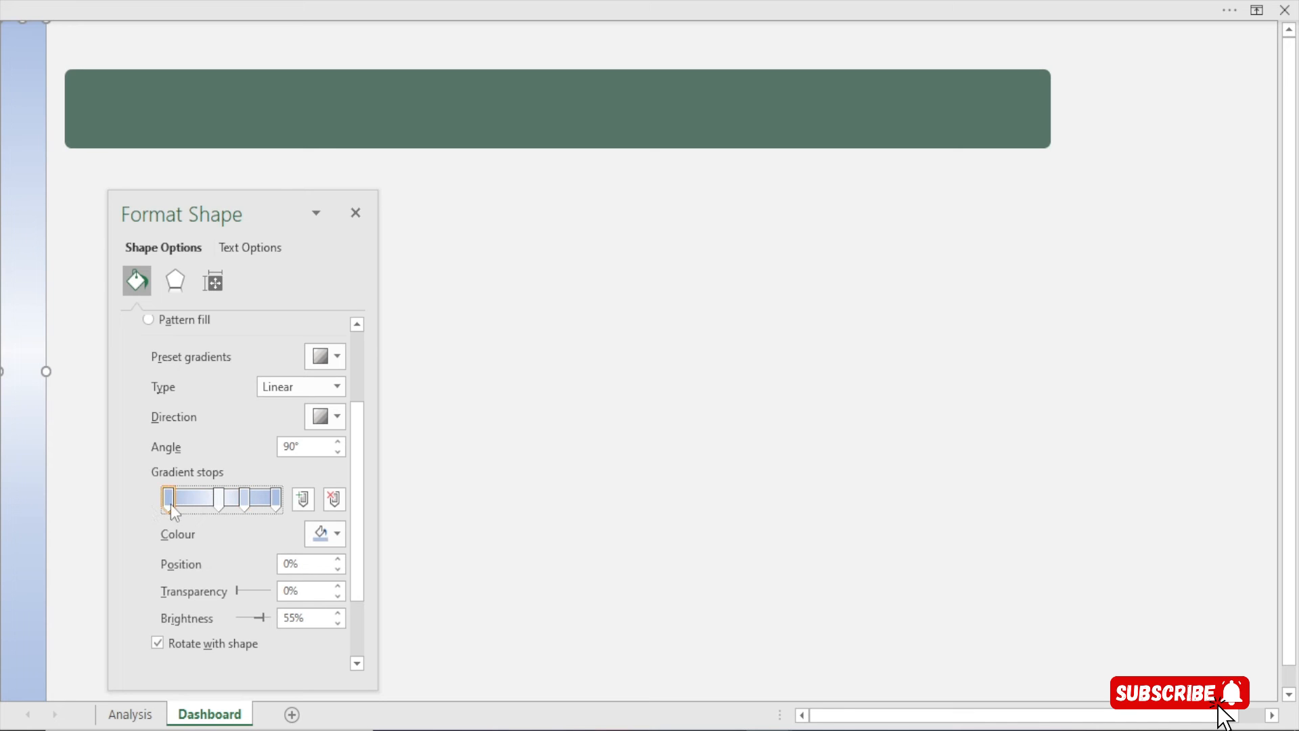
left_click(329, 544)
left_click(316, 482)
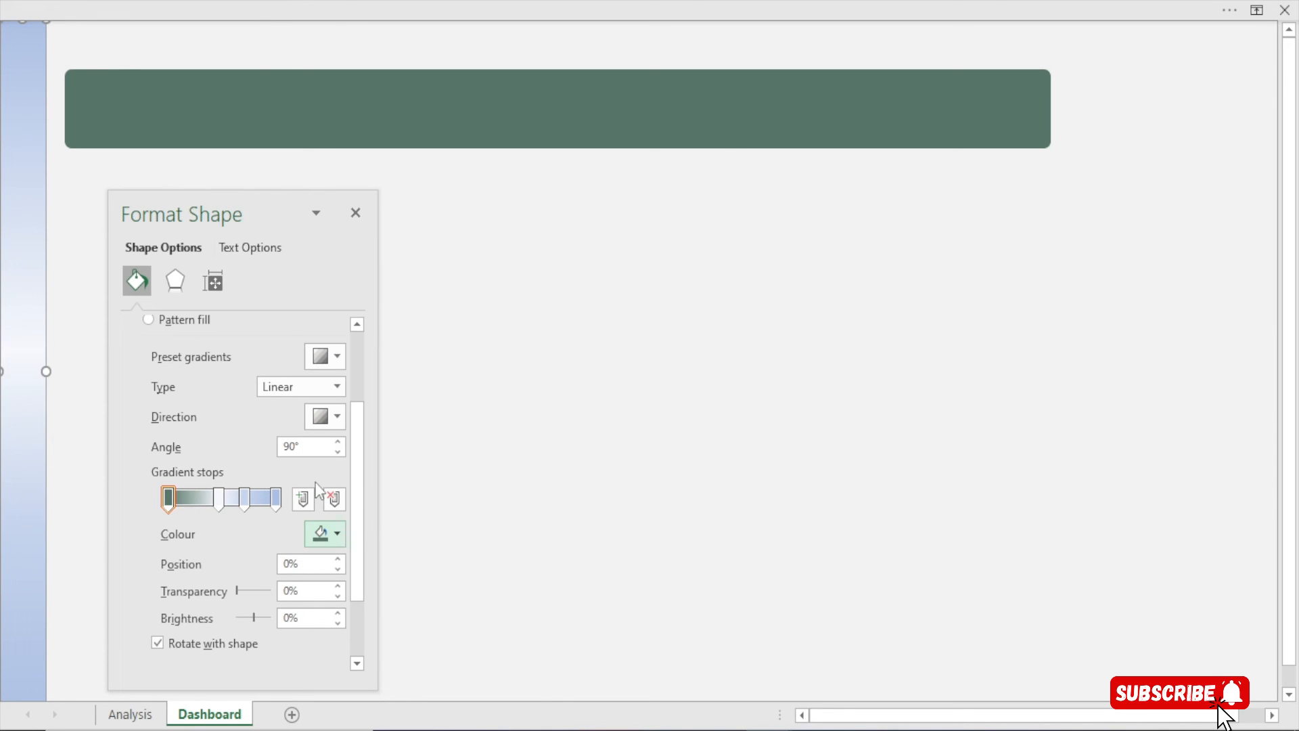
left_click(276, 500)
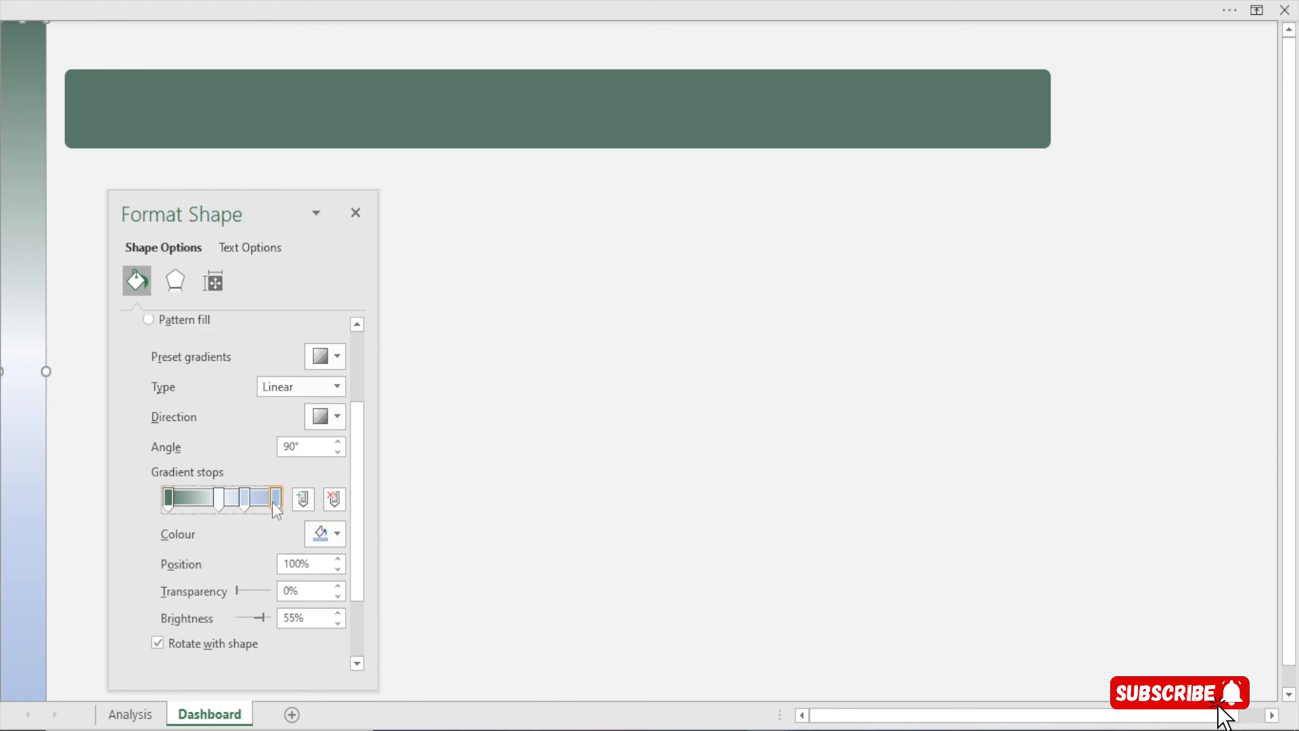
left_click(316, 532)
left_click(313, 479)
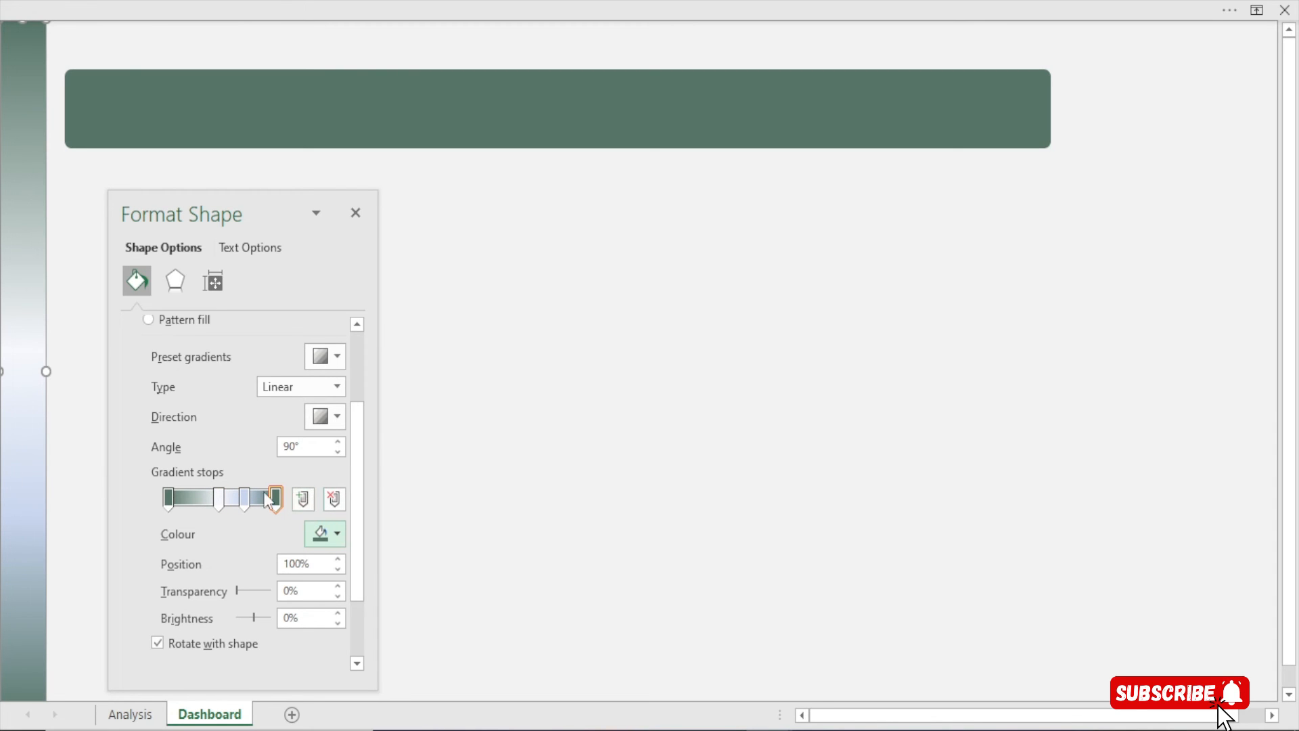
Set the 47% and 76% gradient stops to White, Darker 5%
left_click(218, 499)
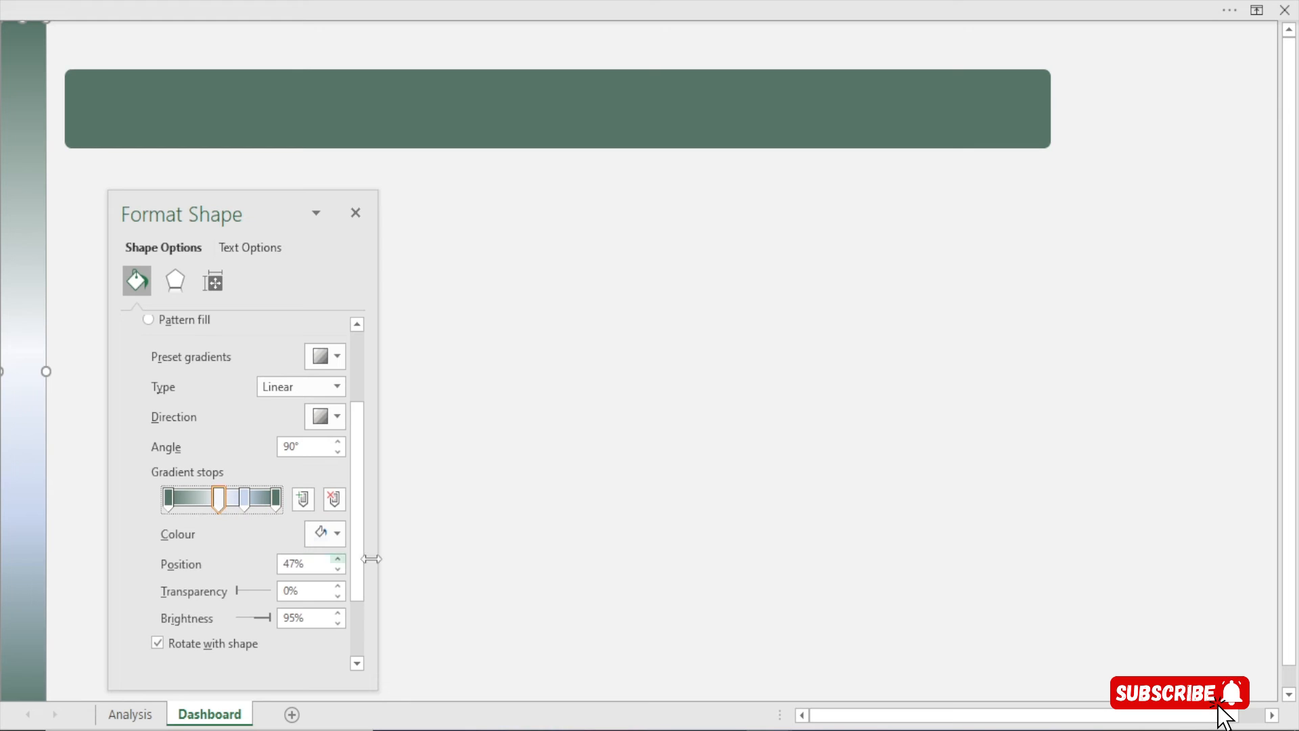
left_click(310, 536)
left_click(319, 316)
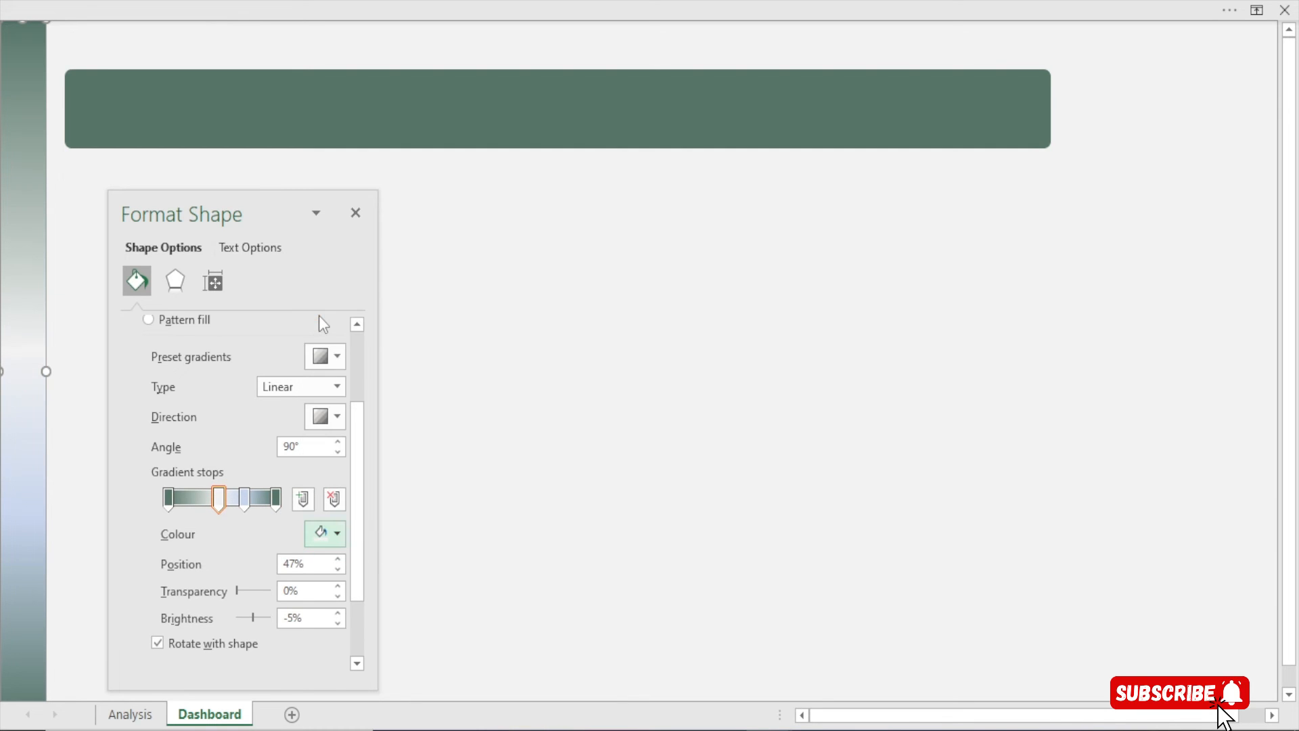
left_click_drag(244, 501, 249, 500)
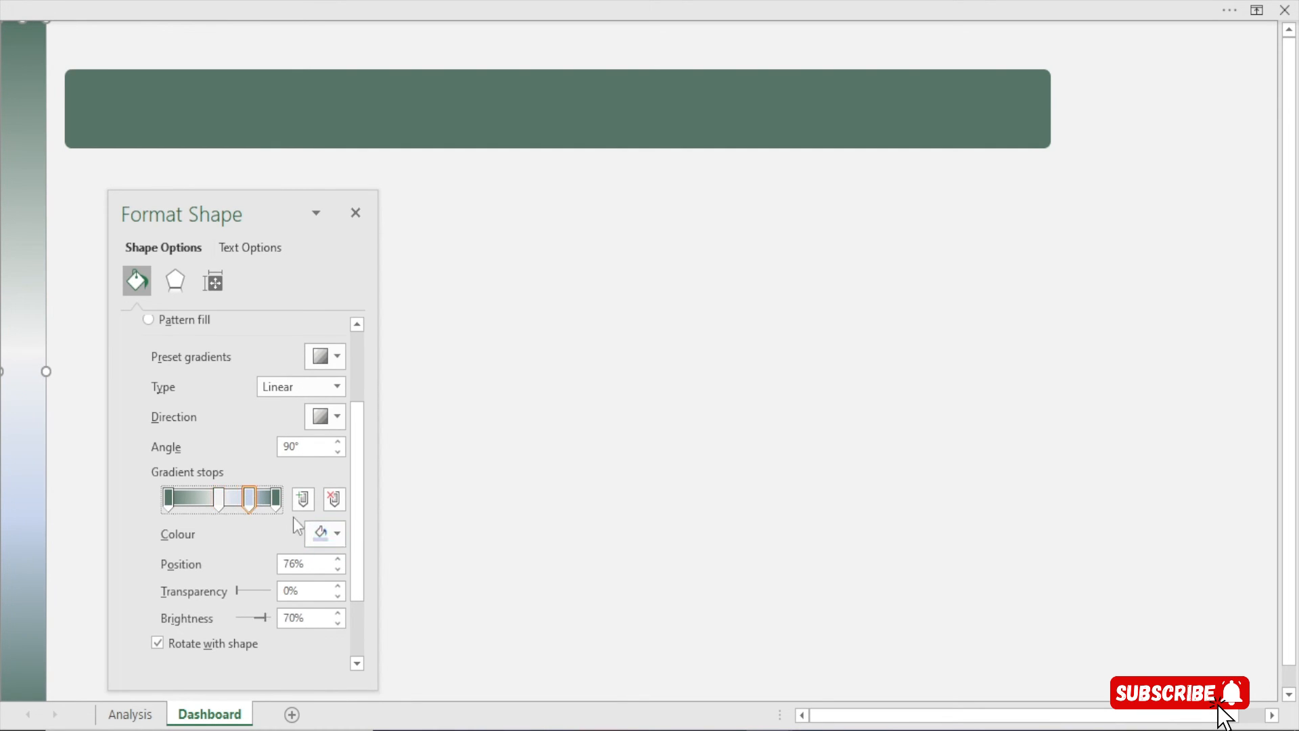
left_click(321, 533)
left_click(314, 312)
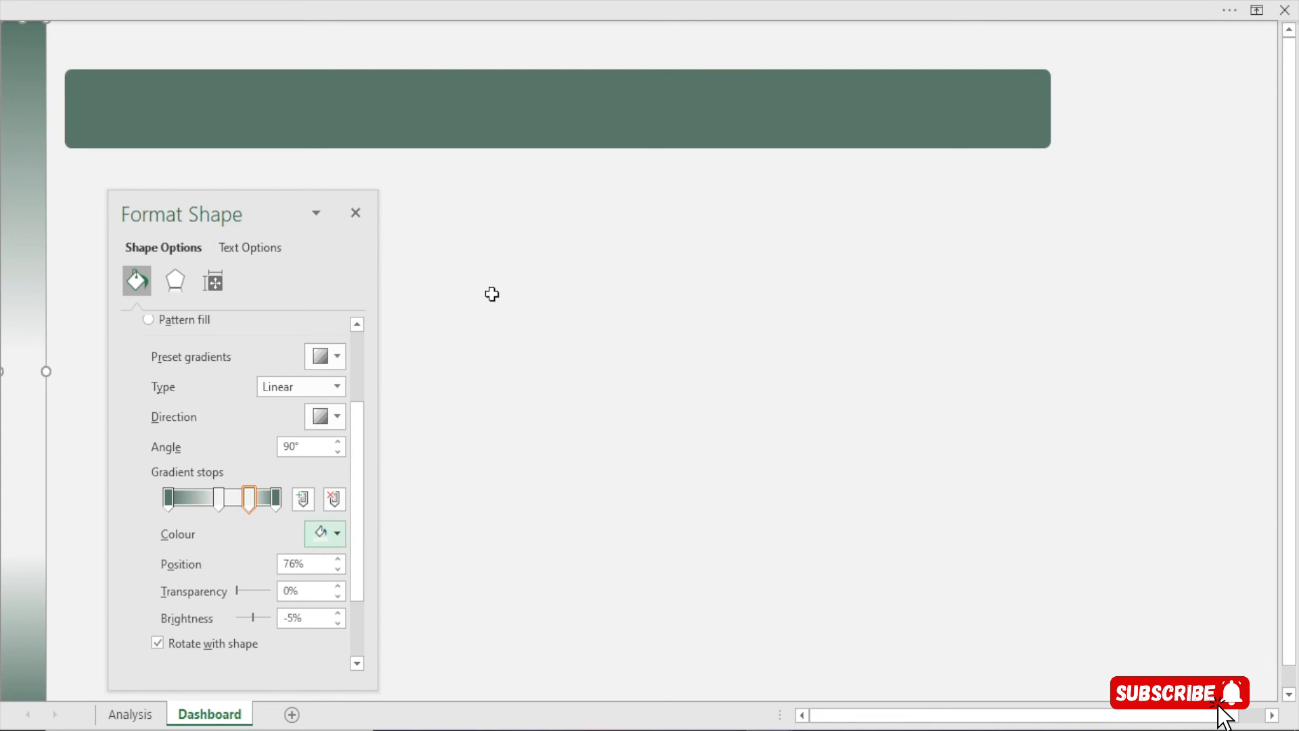
Delete the 26% stop, centre the light stop at 48%, add an 82% stop, and shift the end stops inward
left_click_drag(219, 499, 200, 506)
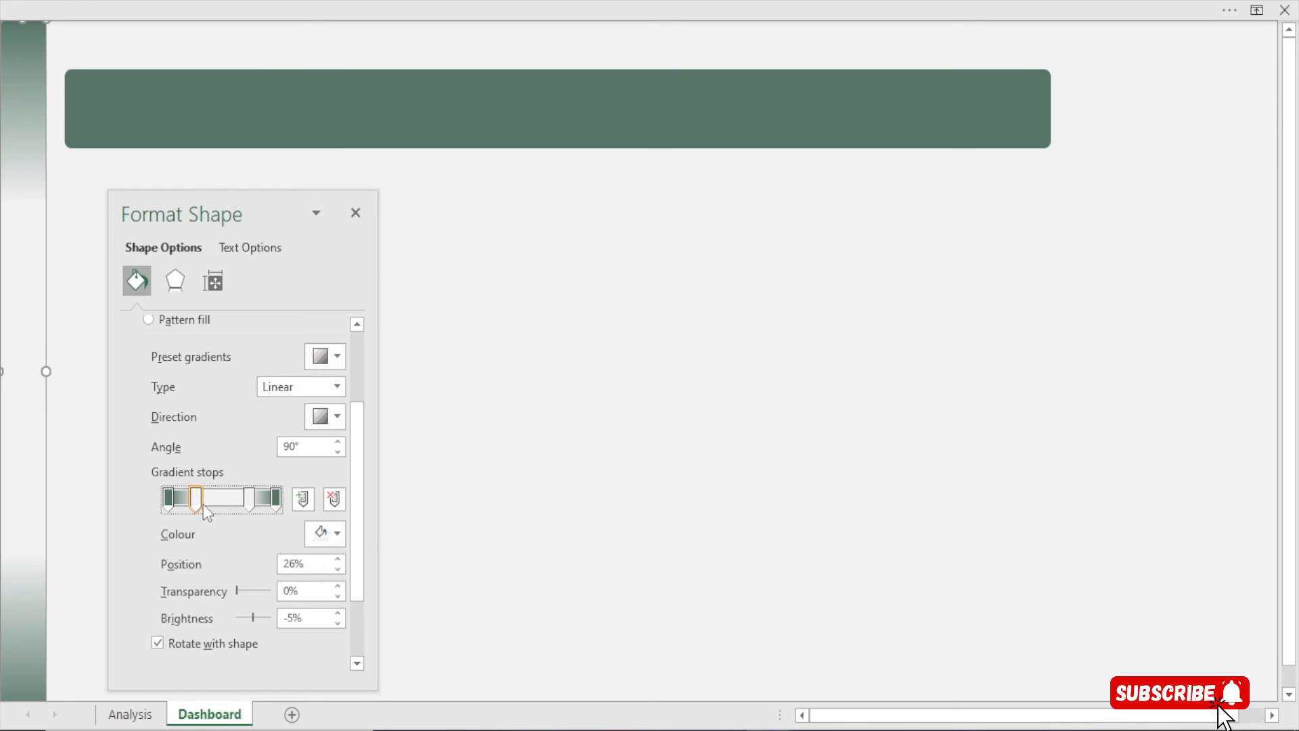
key("Delete")
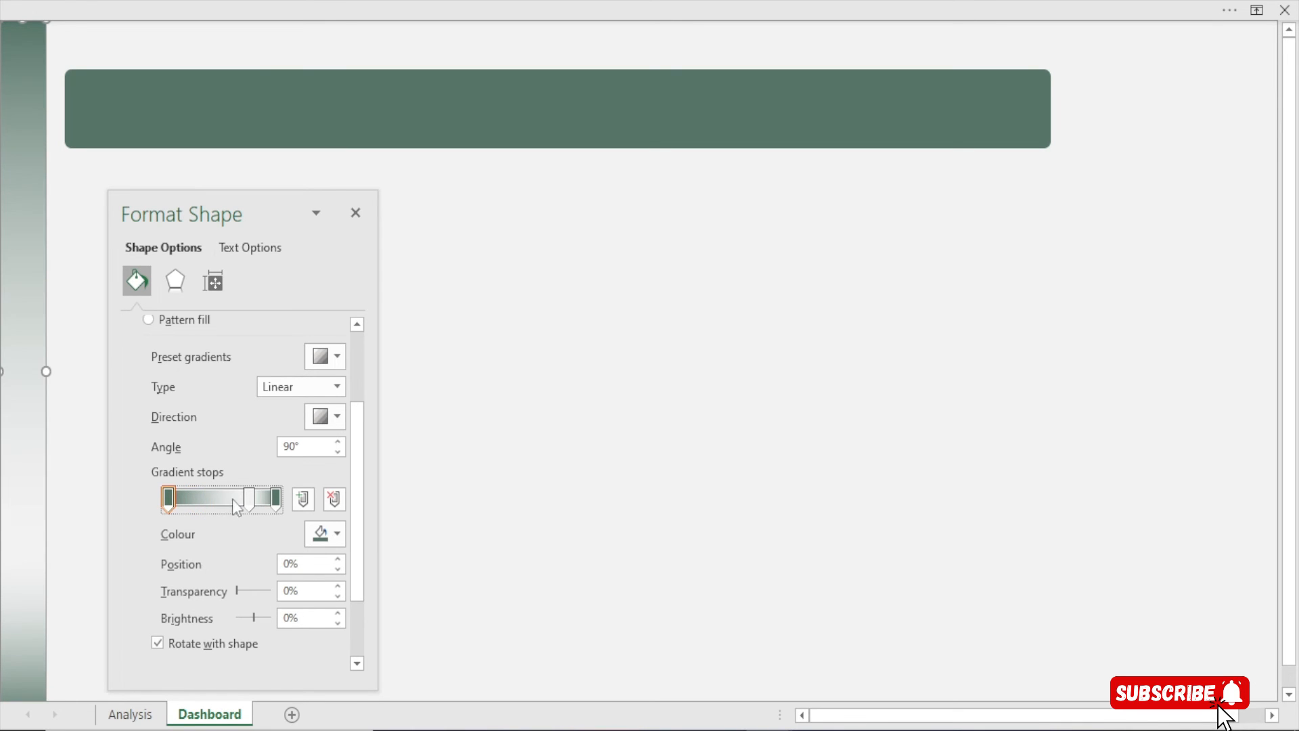
left_click_drag(249, 501, 218, 507)
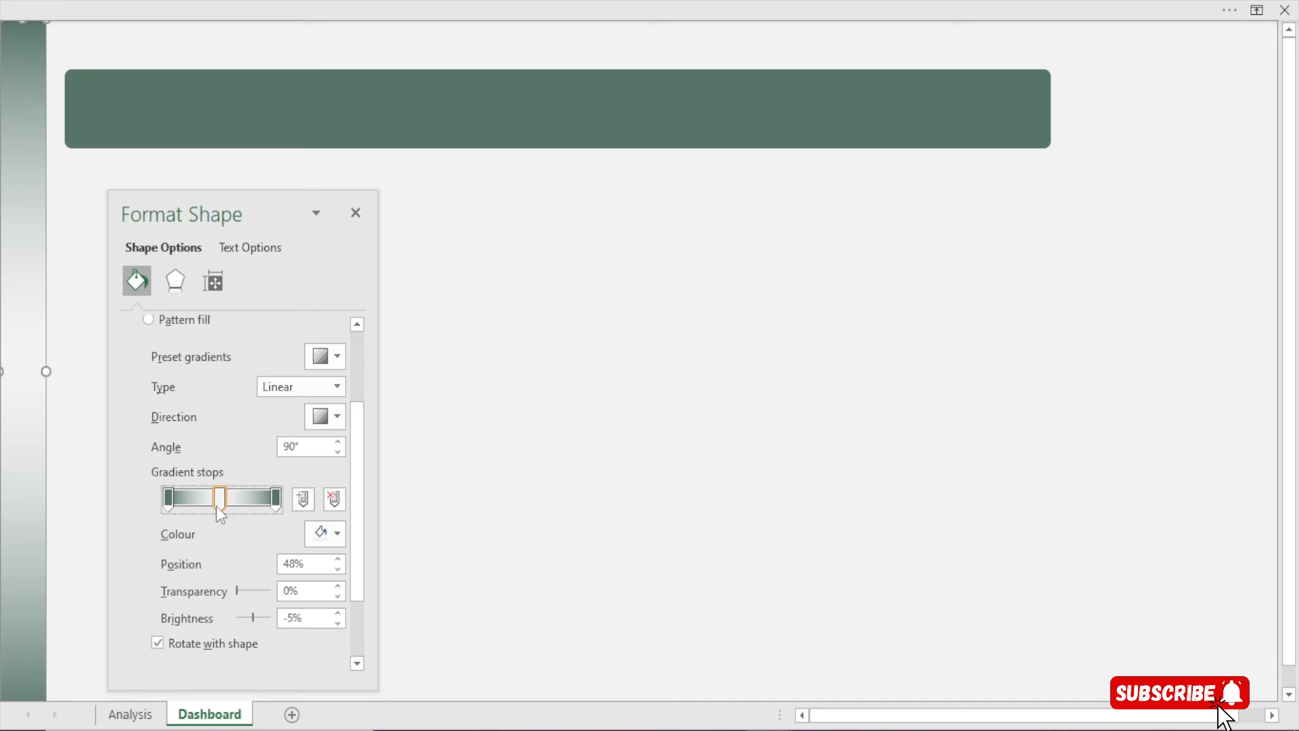
mouse_move(278, 502)
left_mouse_down()
mouse_move(261, 509)
mouse_move(274, 502)
left_mouse_up()
left_click_drag(168, 500, 158, 501)
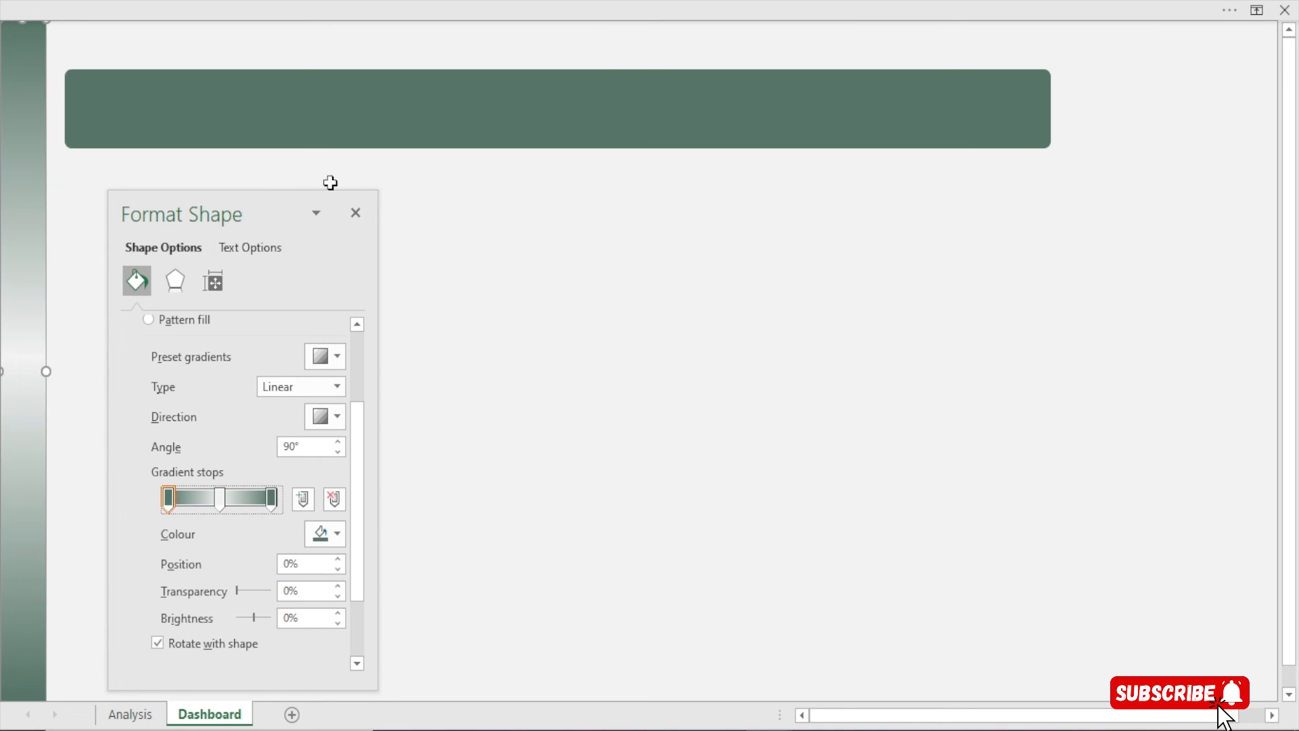
left_click(355, 212)
left_click(791, 414)
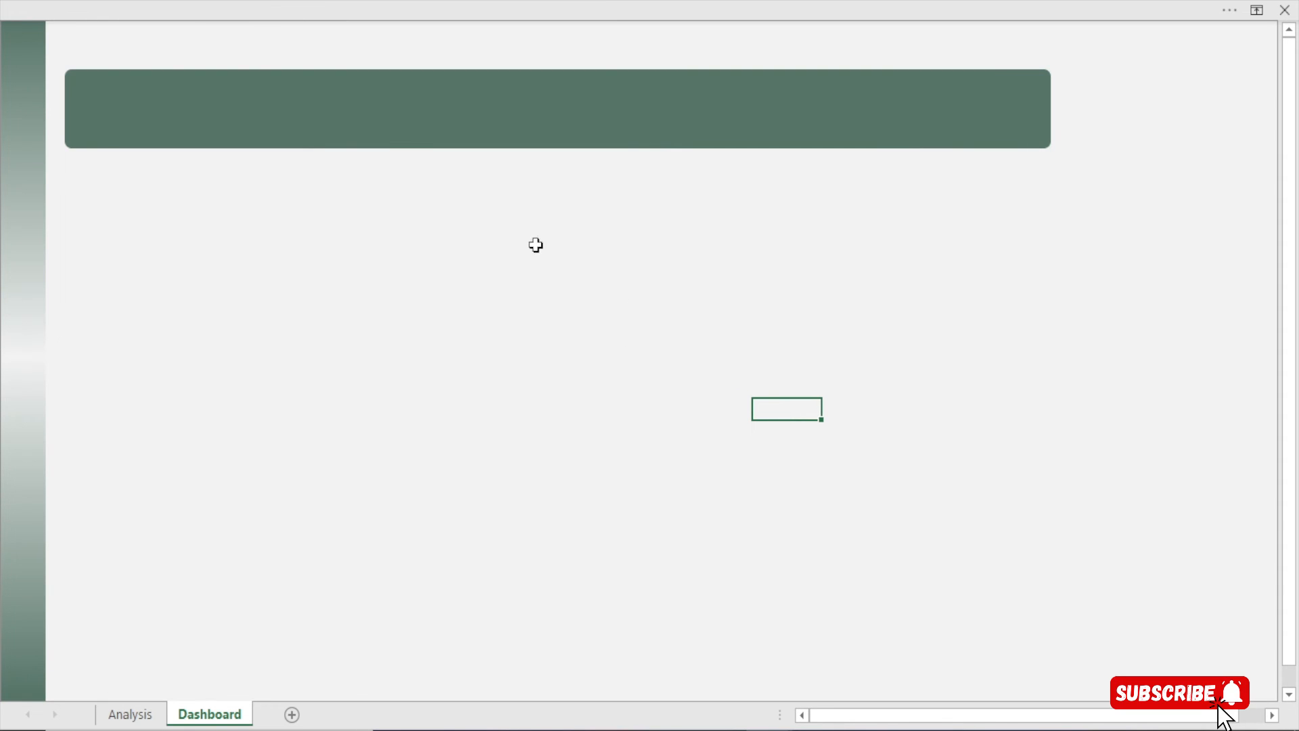
Select the green header banner and browse the Insert tab's Illustrations choices
left_click(340, 108)
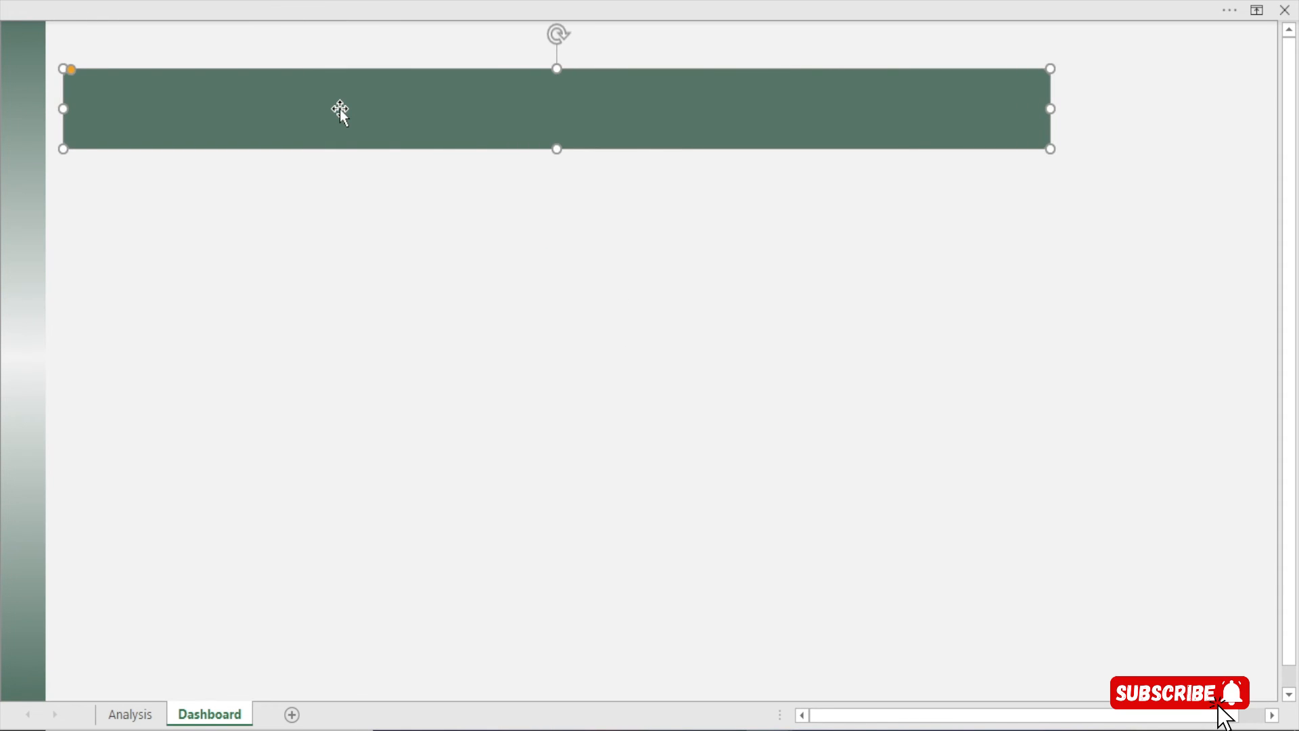
left_click(368, 1)
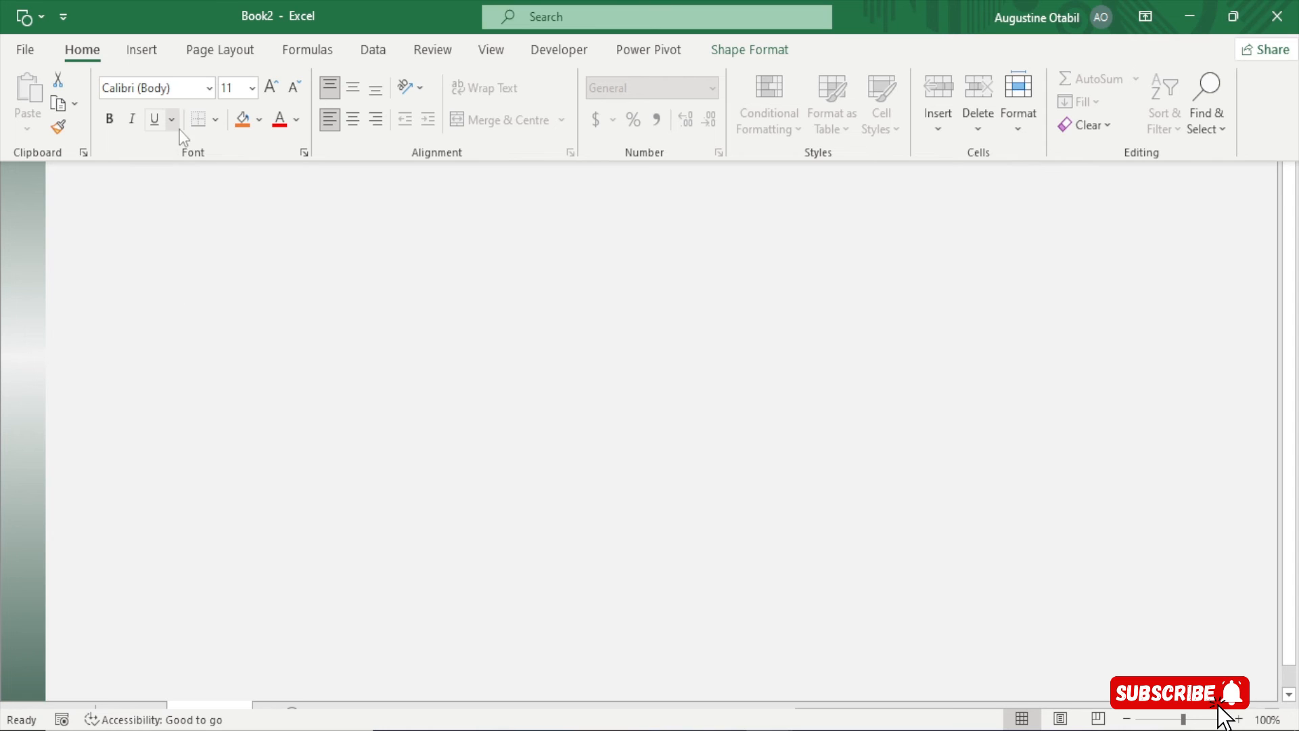
left_click(138, 49)
left_click(234, 129)
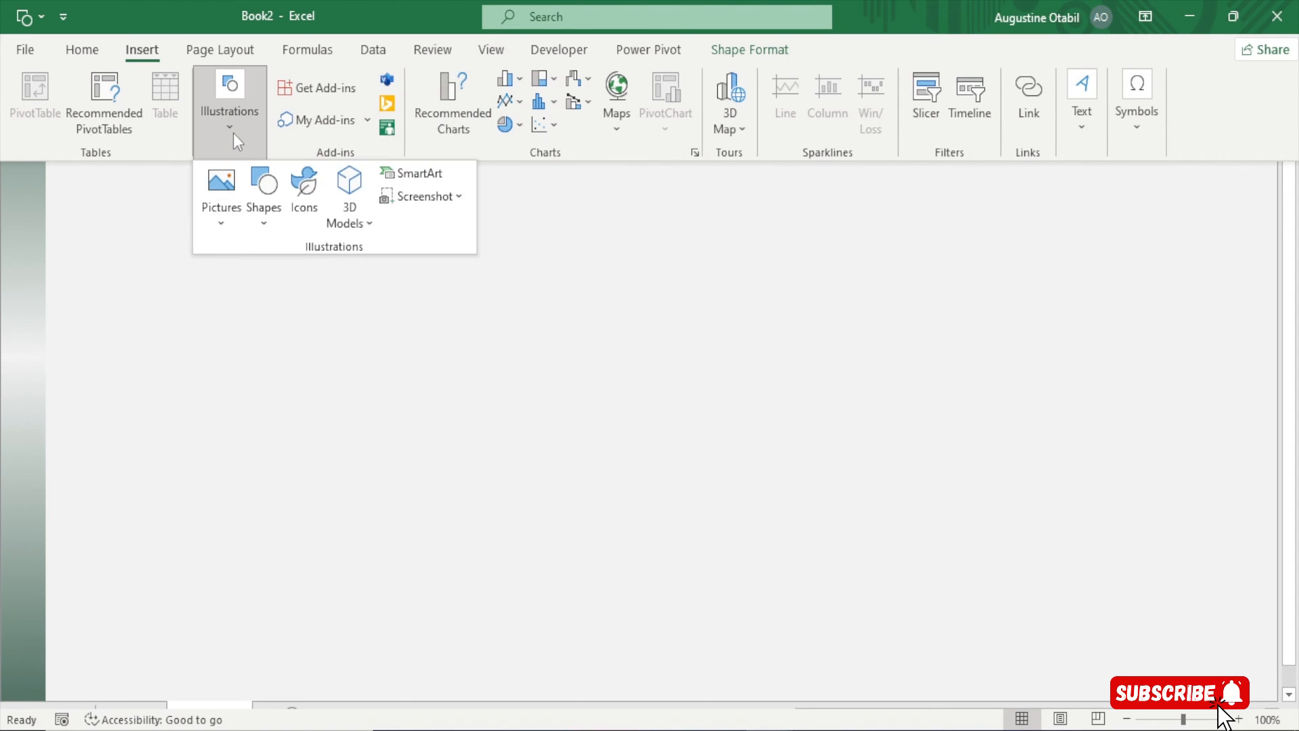
left_click(251, 362)
left_click(257, 299)
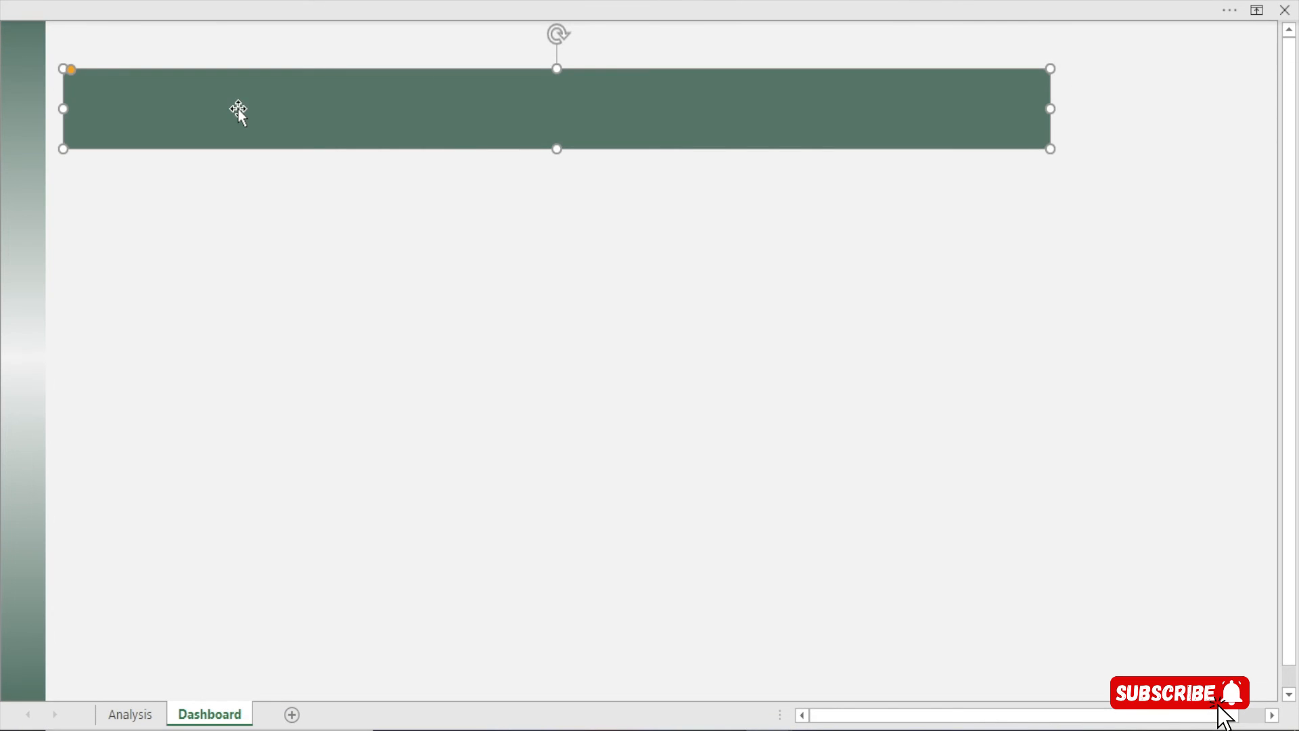
Duplicate the banner below itself and shrink the copy into a thin vertical bar
left_click_drag(243, 118, 284, 320)
left_click_drag(1090, 311, 112, 305)
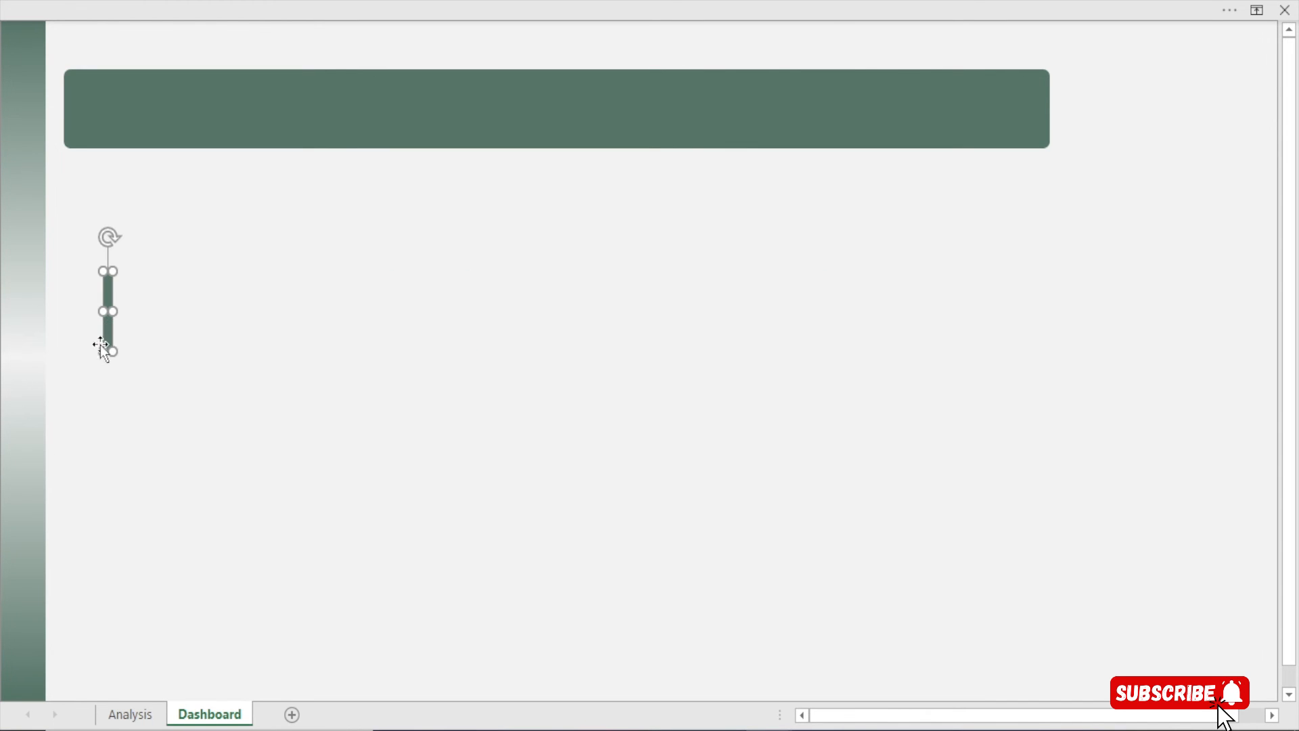
mouse_move(104, 350)
left_mouse_down()
mouse_move(107, 314)
mouse_move(93, 314)
mouse_move(108, 312)
mouse_move(107, 329)
left_mouse_up()
Give the thin bar 70% transparency and a light green fill, and move it onto the banner's left end
key("ctrl+1")
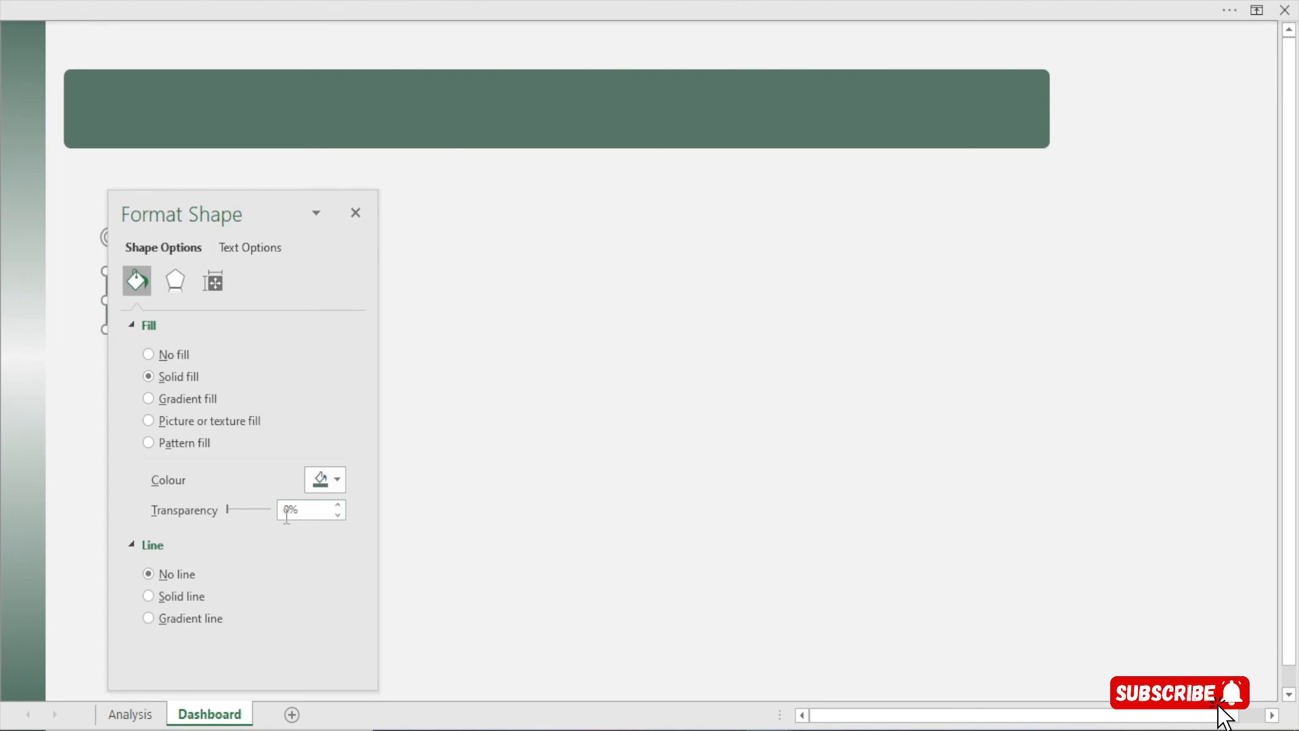
left_click_drag(229, 513, 253, 509)
left_click_drag(203, 208, 512, 234)
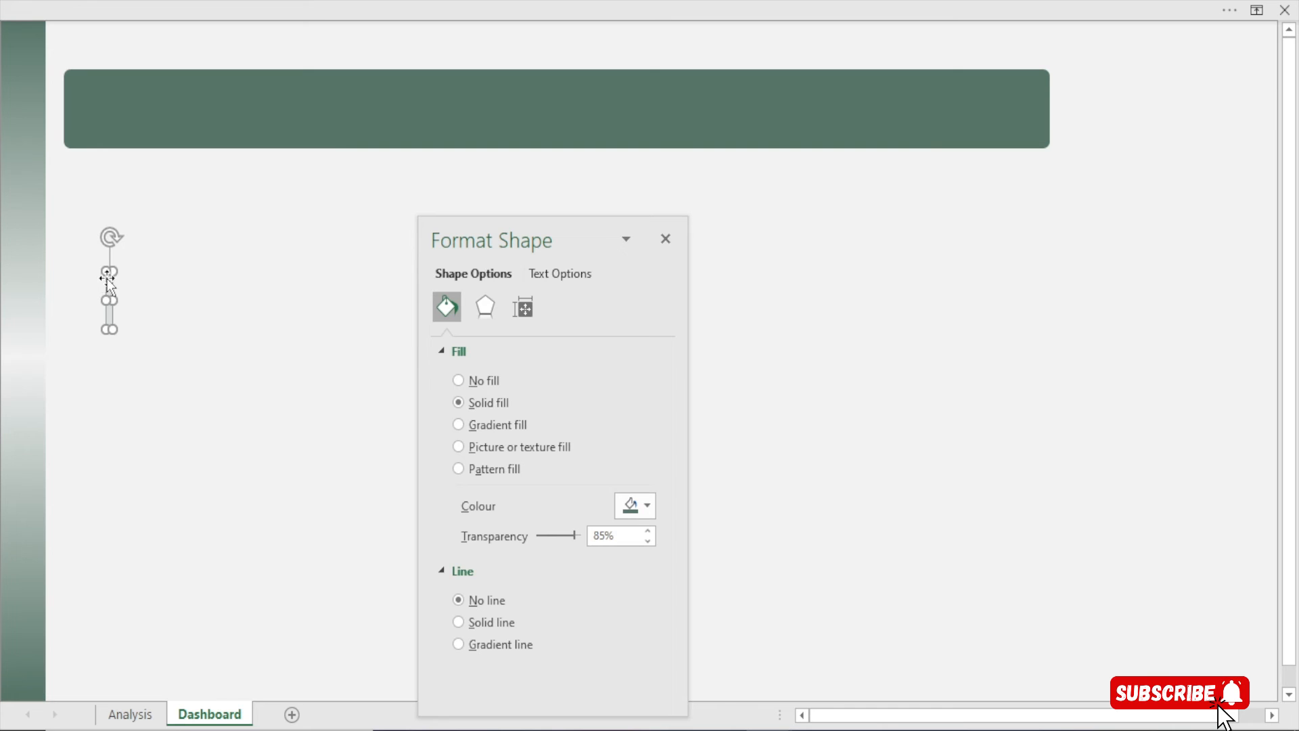
left_click_drag(105, 279, 119, 106)
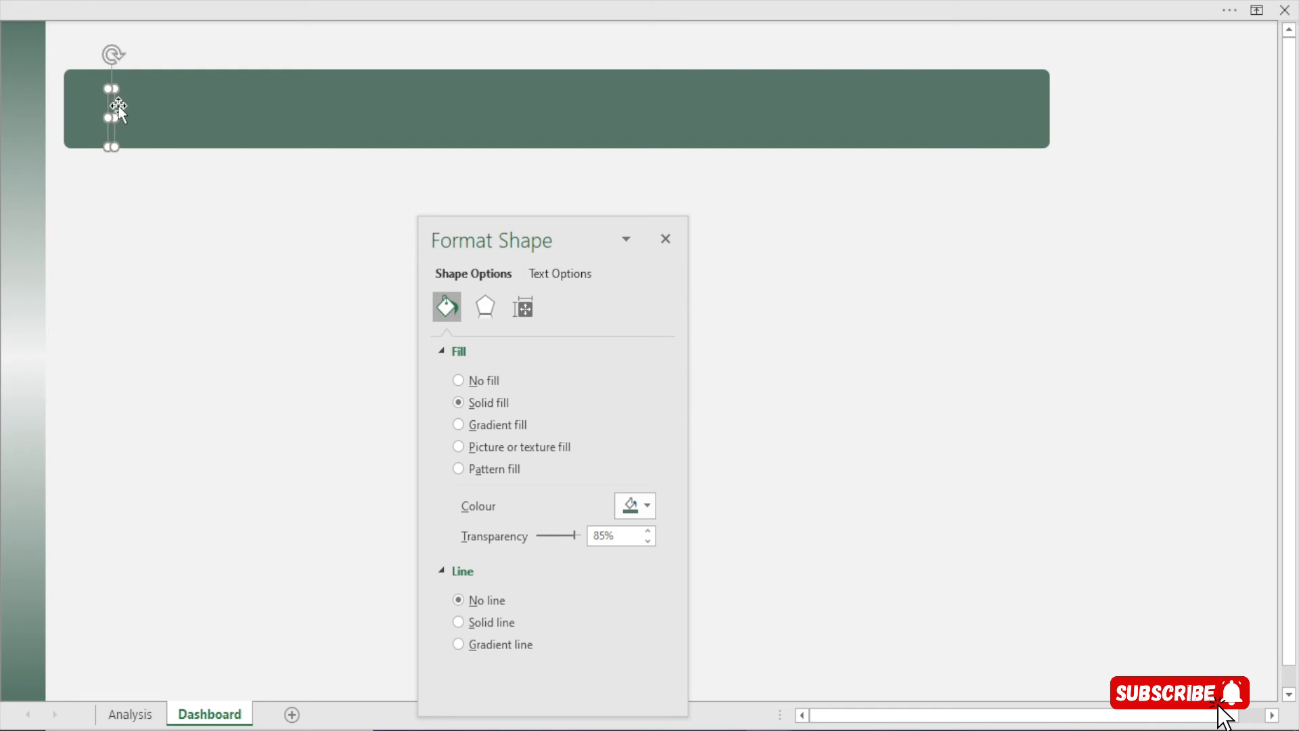
mouse_move(573, 536)
left_mouse_down()
mouse_move(543, 545)
mouse_move(570, 543)
left_mouse_up()
left_click(647, 504)
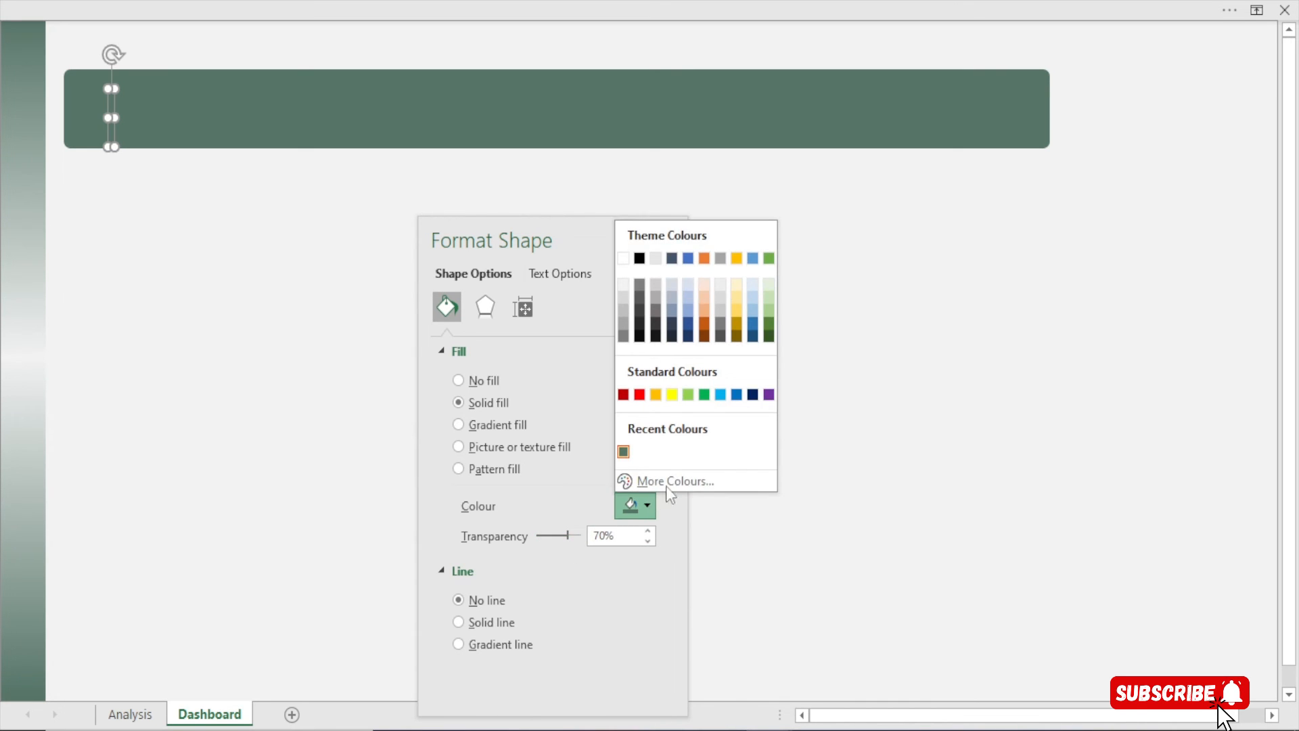
left_click(770, 296)
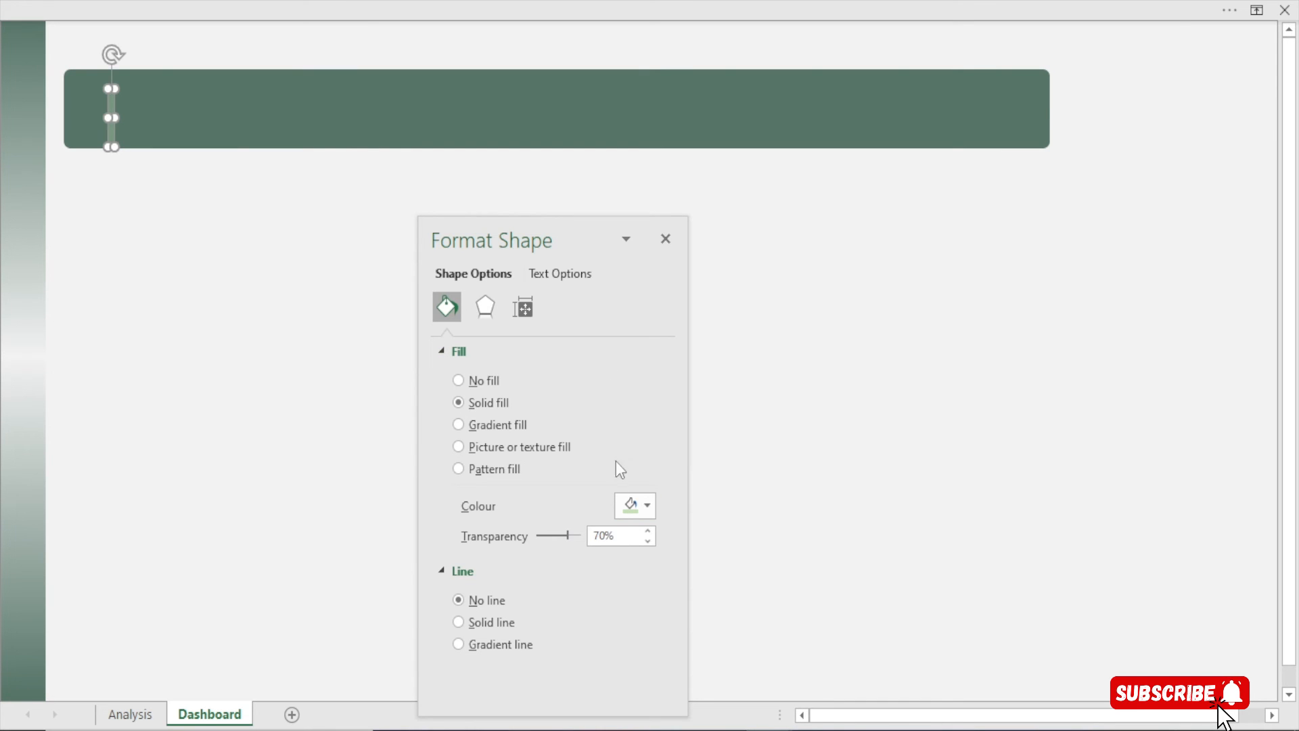
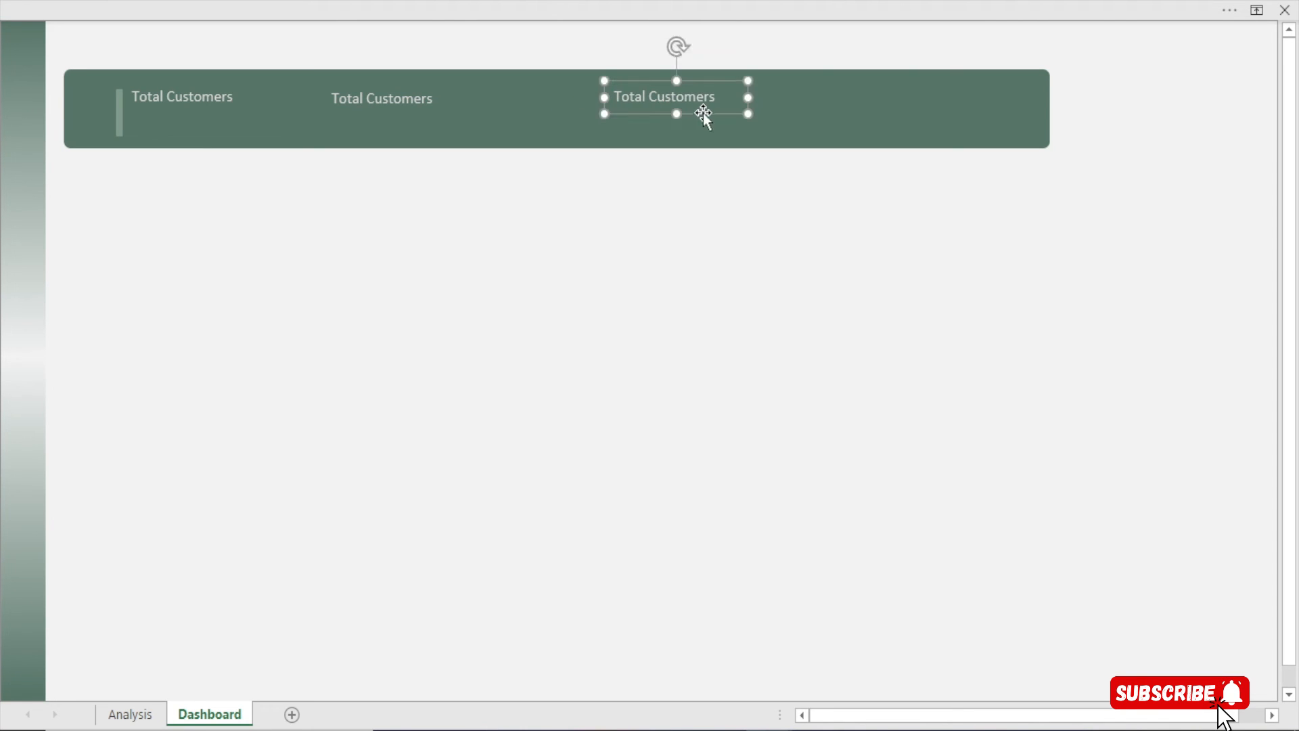
Duplicate the Total Customers label into a fourth copy and shift it slightly left
key("ctrl+d")
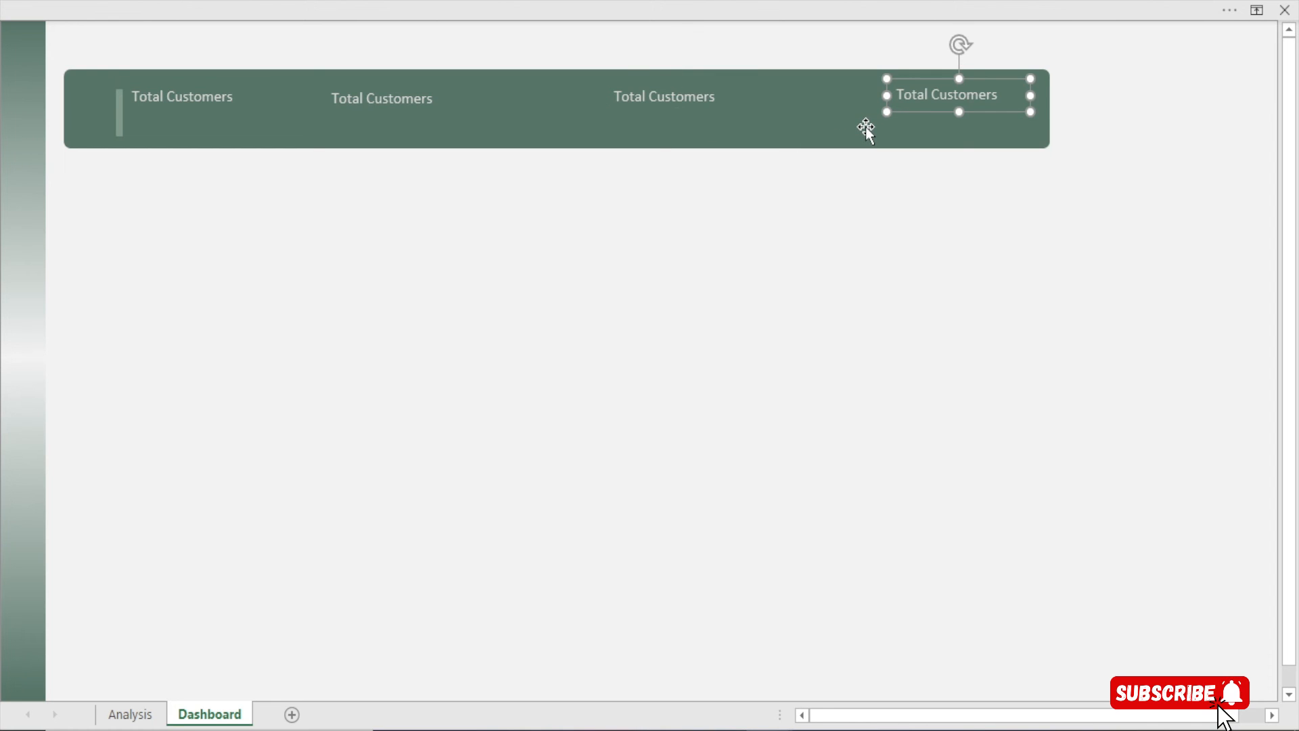
key("Left")
key("Left")
key("Left")
key("Left")
key("Left")
key("Left")
key("Left")
key("Left")
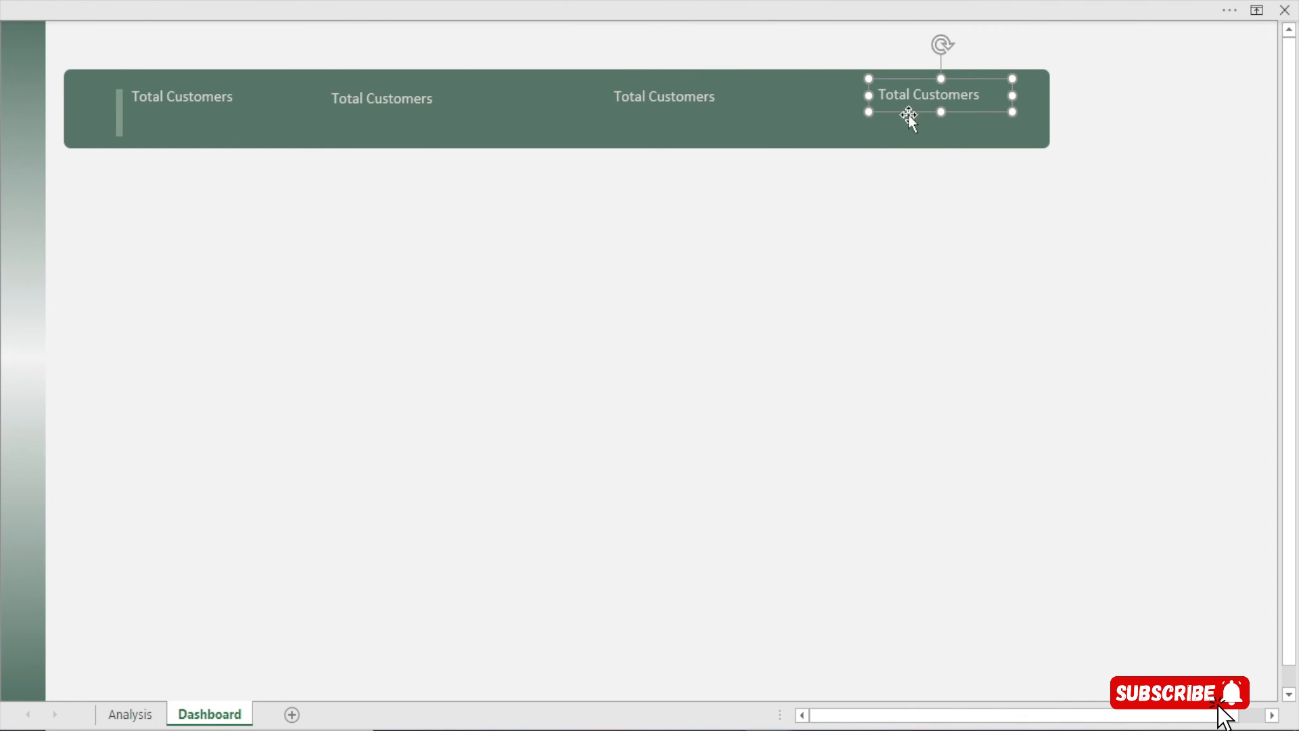
left_click(439, 103)
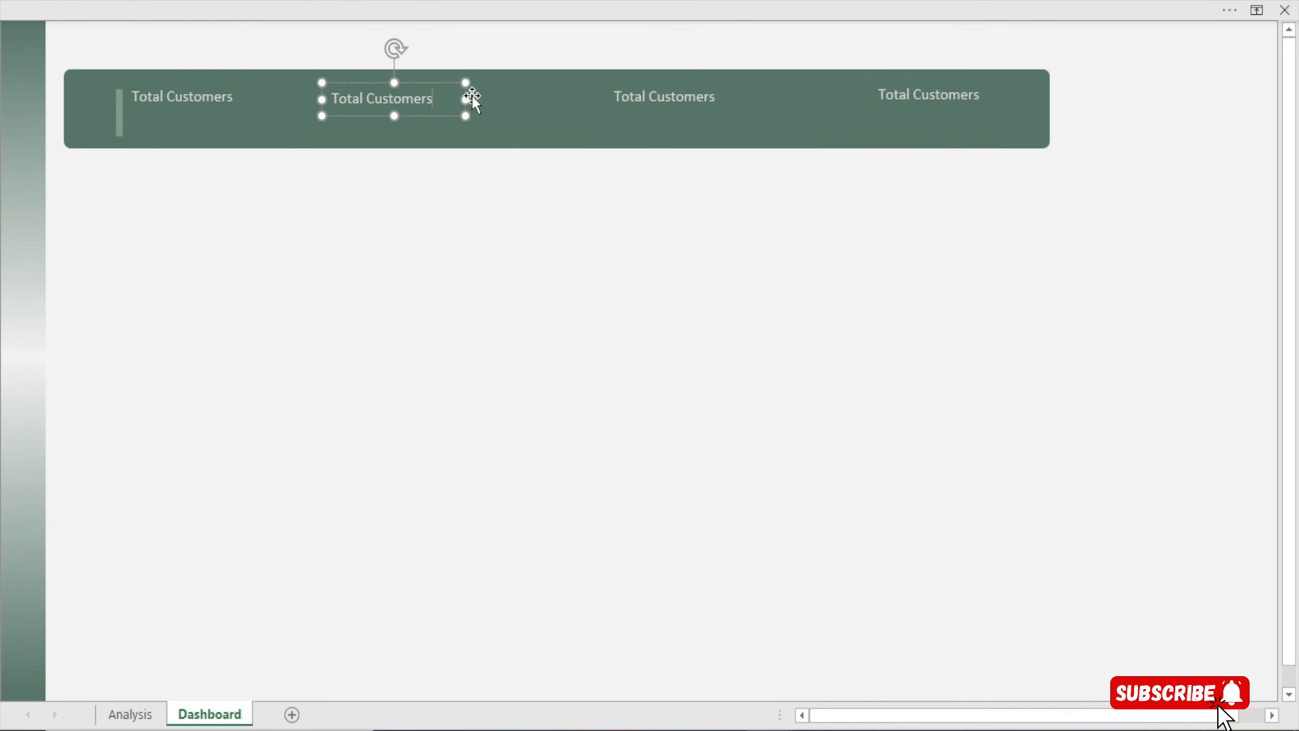
Retype the second label as 'Average Customer Age' and resize its box to fit
left_click_drag(472, 98, 502, 101)
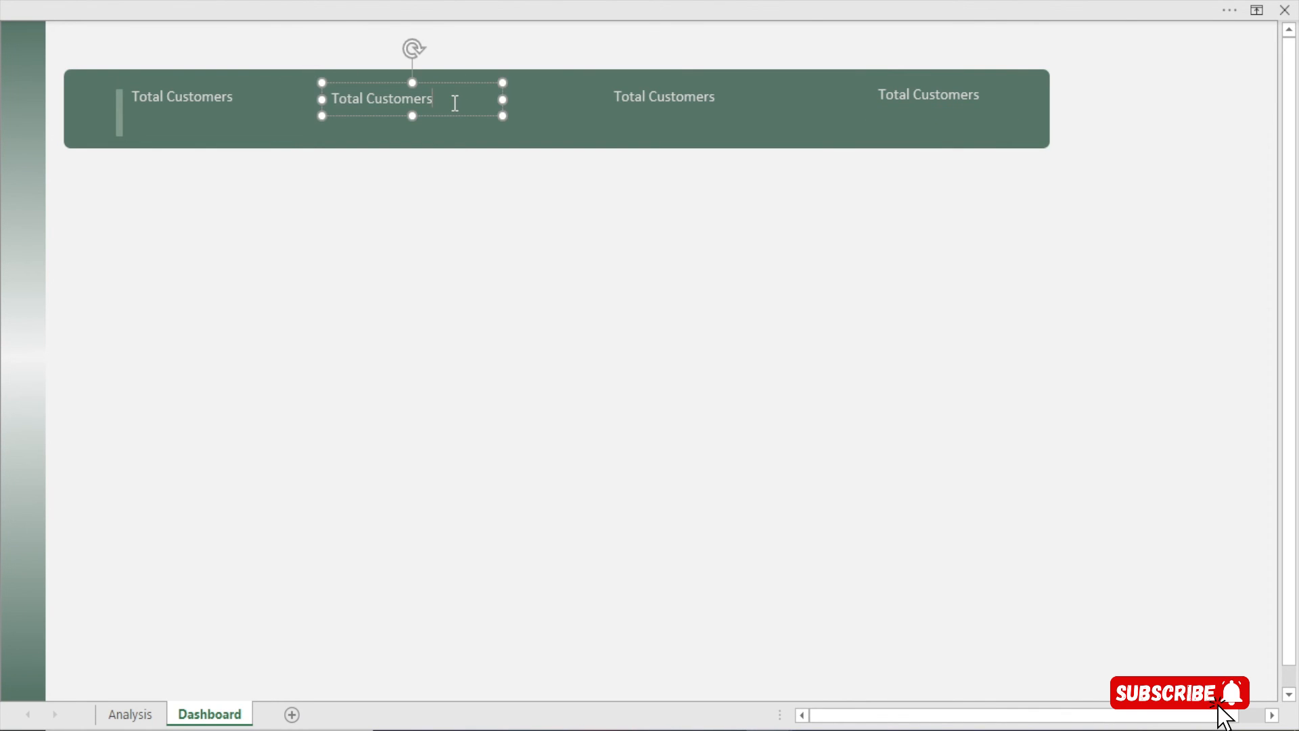
key("BackSpace")
key("BackSpace")
key("BackSpace")
key("BackSpace")
key("BackSpace")
key("BackSpace")
key("BackSpace")
key("BackSpace")
key("BackSpace")
key("BackSpace")
key("BackSpace")
key("BackSpace")
key("BackSpace")
key("BackSpace")
type("Average Customer Age")
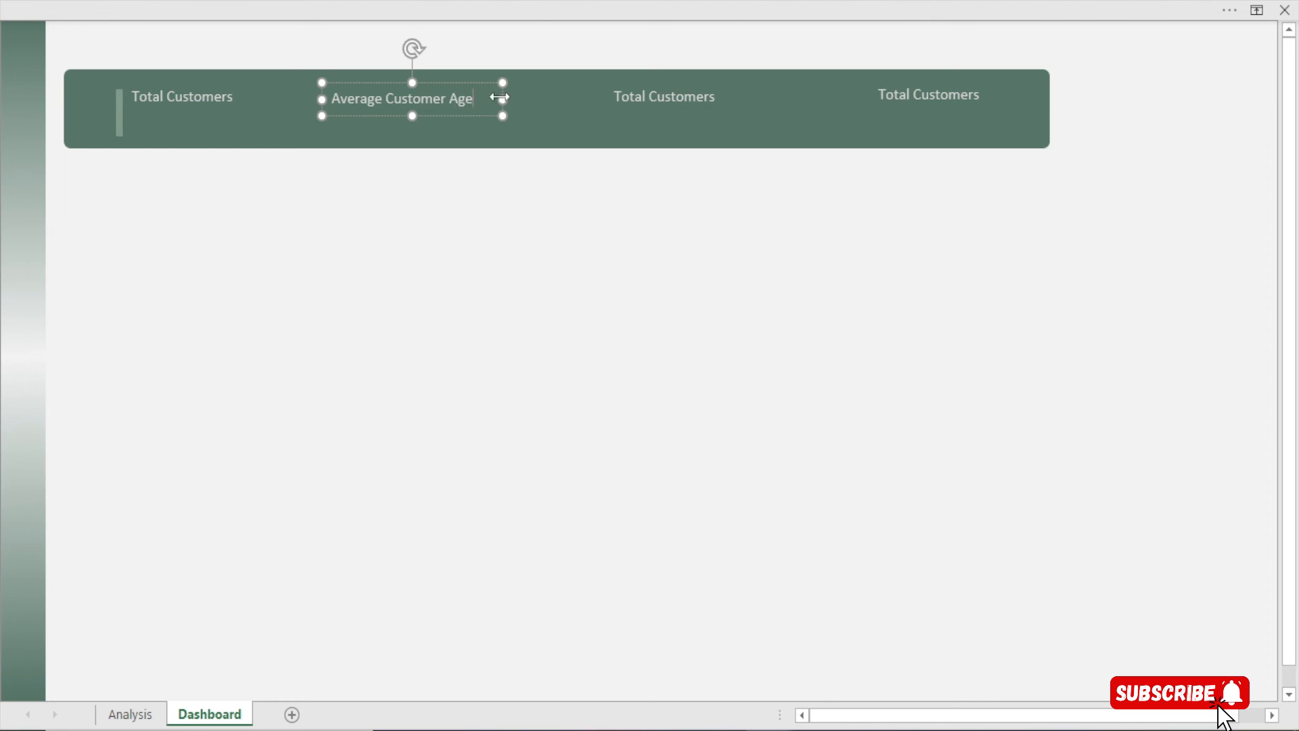
left_click_drag(504, 100, 486, 100)
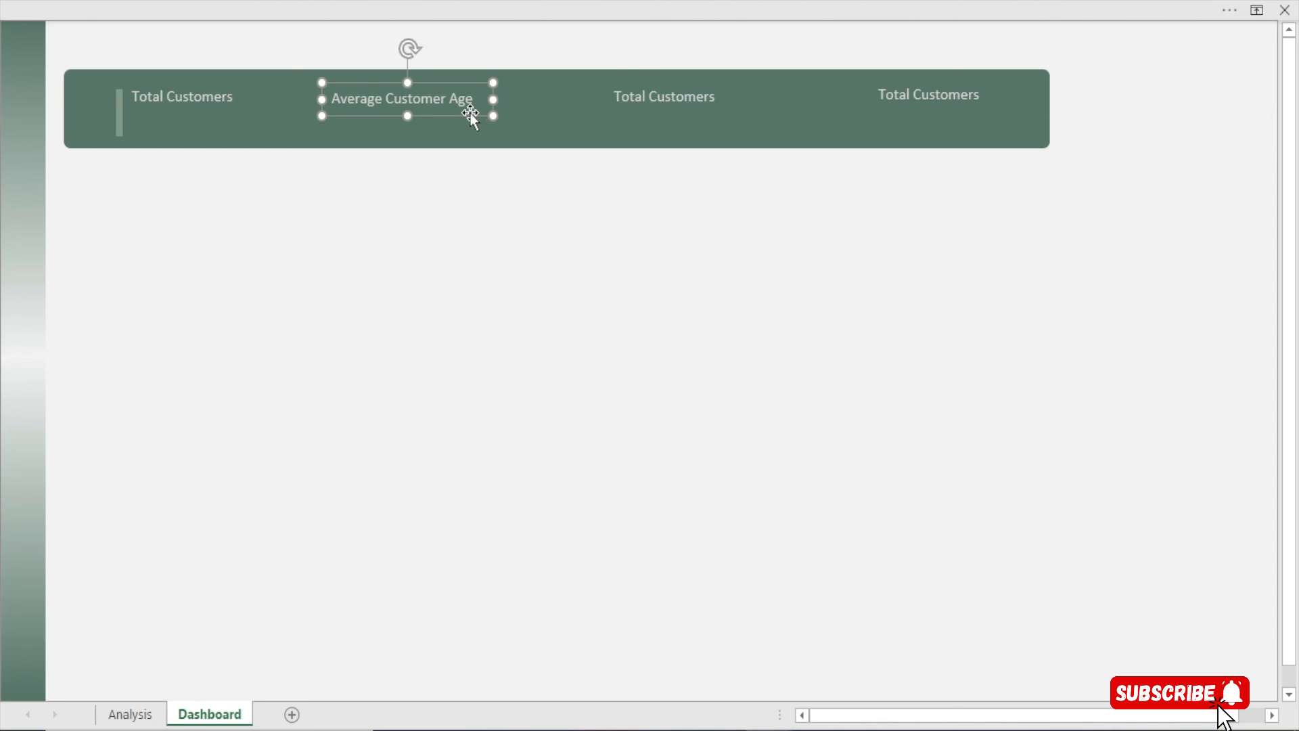
Widen the third label and retype it as 'Revenue by Male Customers'
left_click(742, 105)
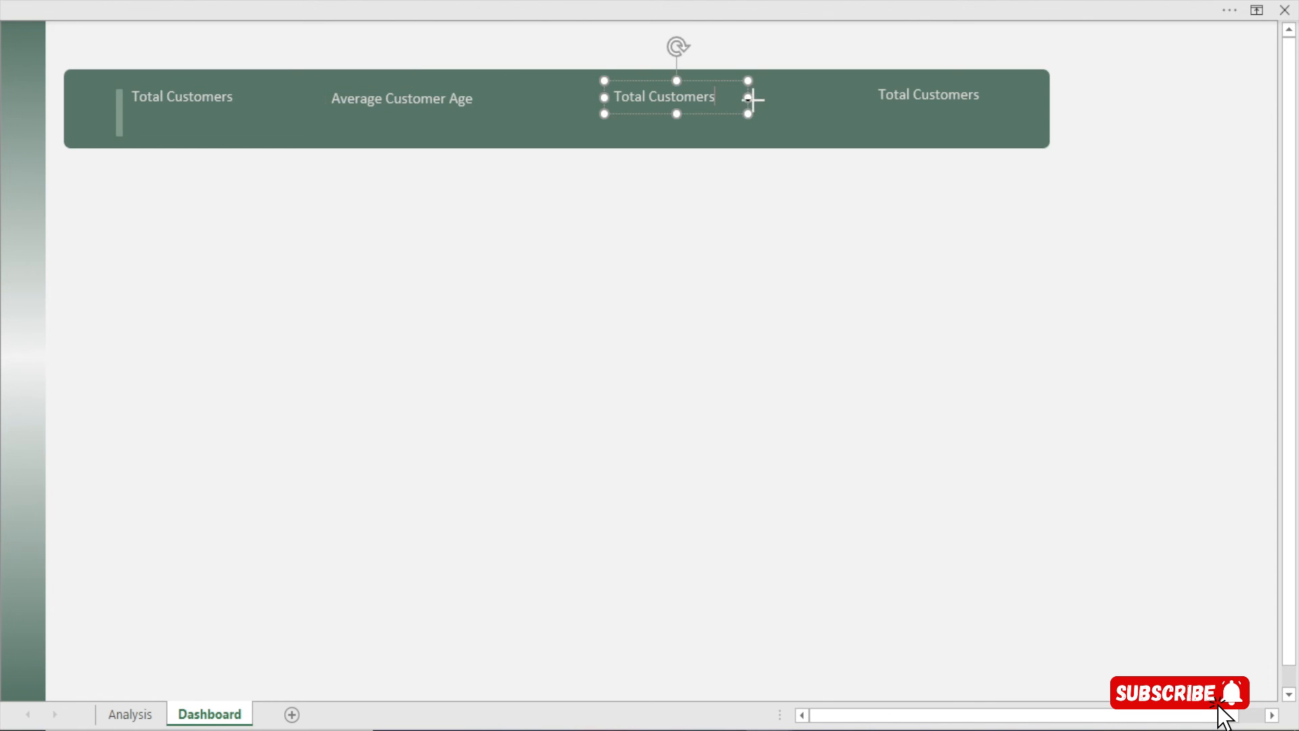
left_click_drag(753, 100, 566, 97)
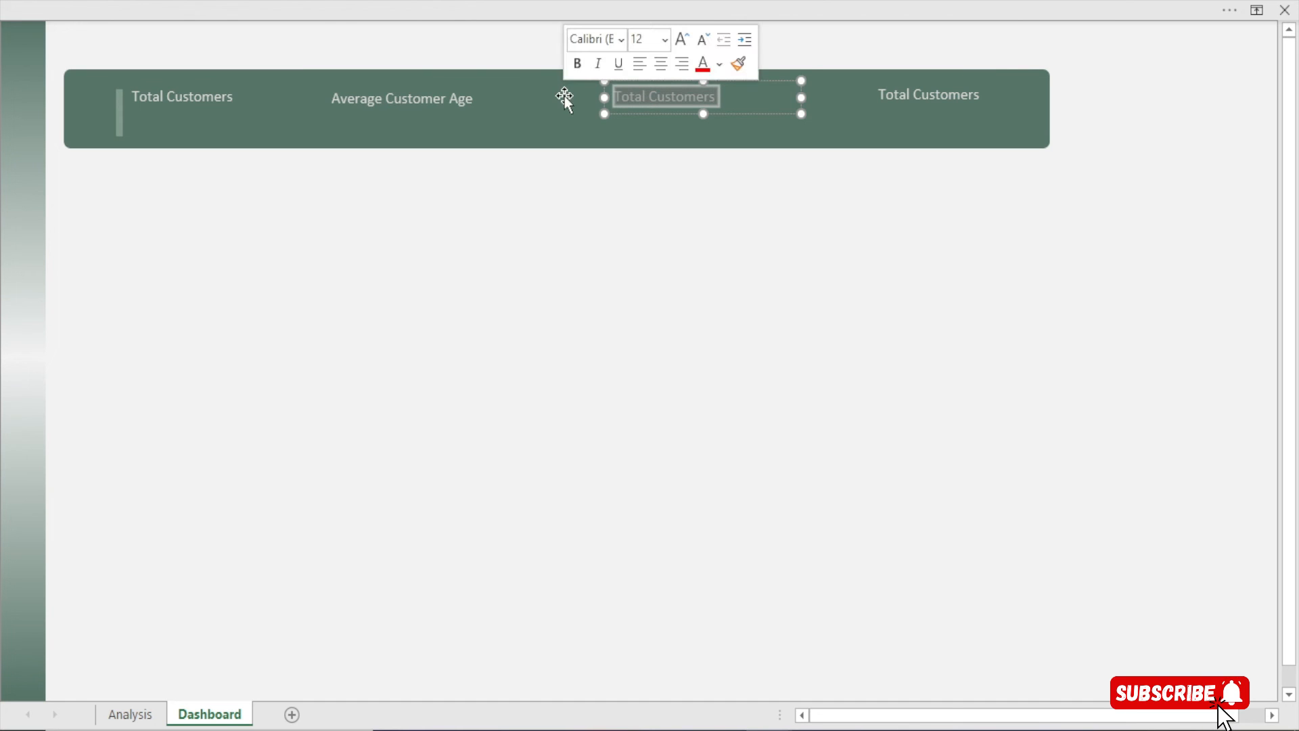
type("Revenue")
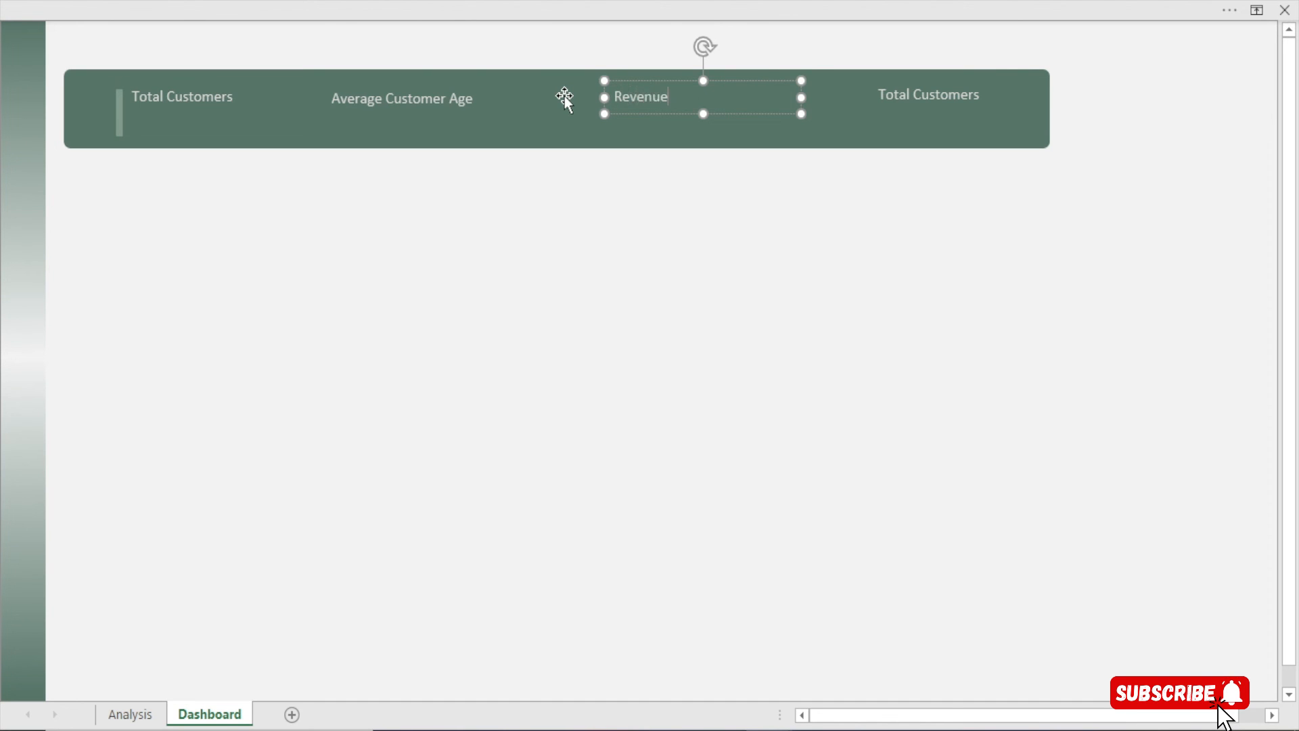
type(" by Male Csustomers")
Replace the fourth label's text with 'Revenue by Female Customers'
left_click(914, 96)
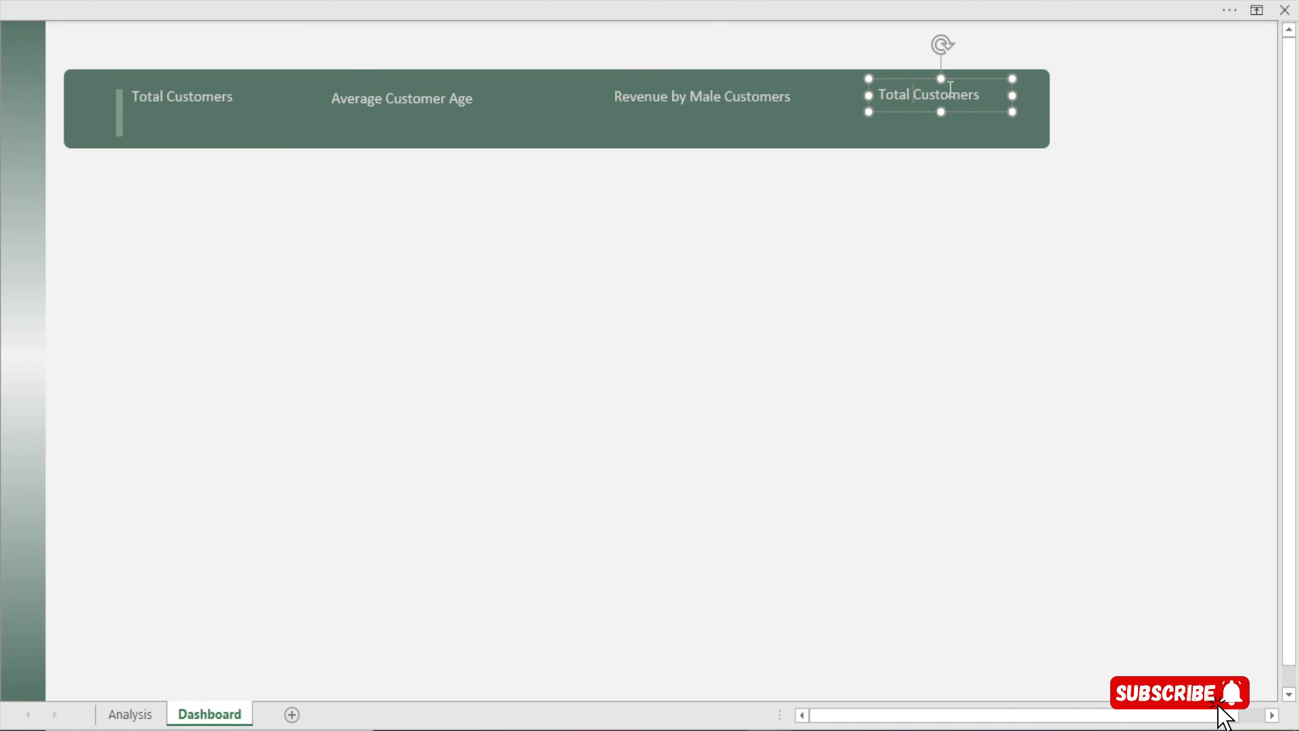
left_click_drag(1013, 95, 1071, 95)
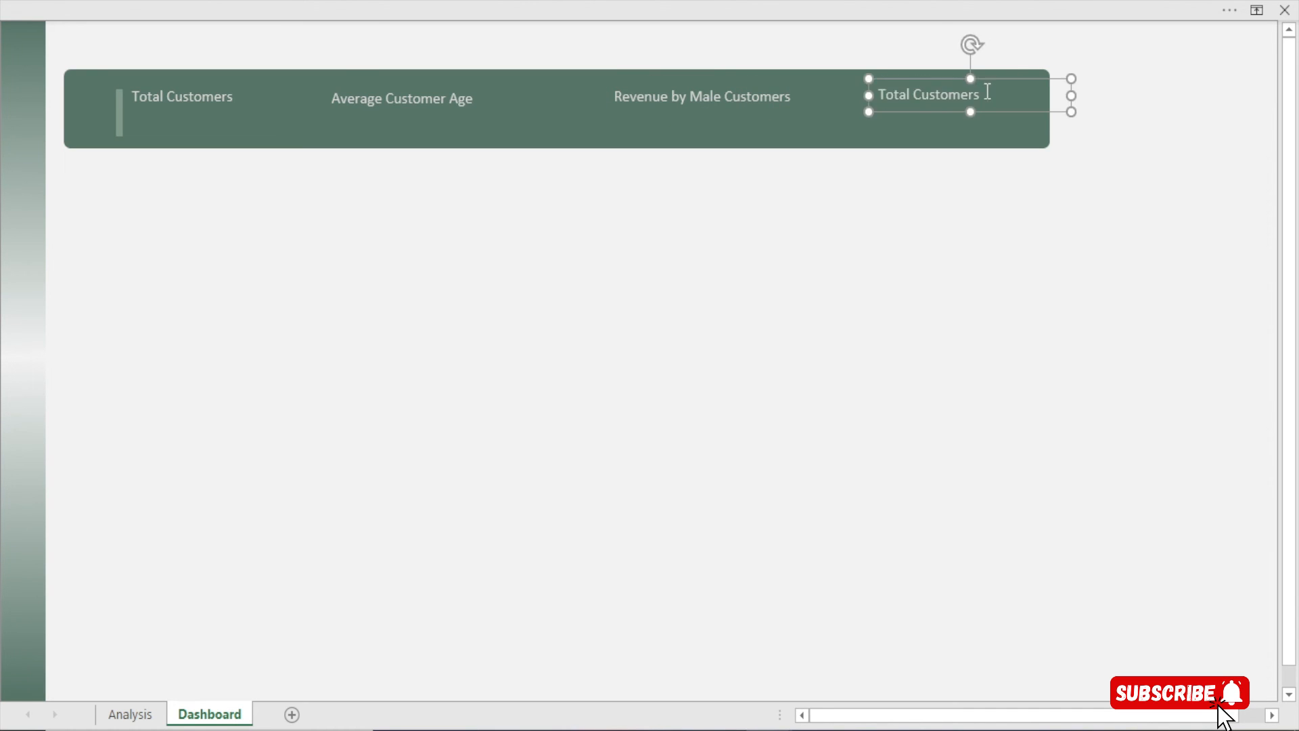
left_click_drag(989, 91, 870, 96)
key("BackSpace")
type("Revenue by Female Customer")
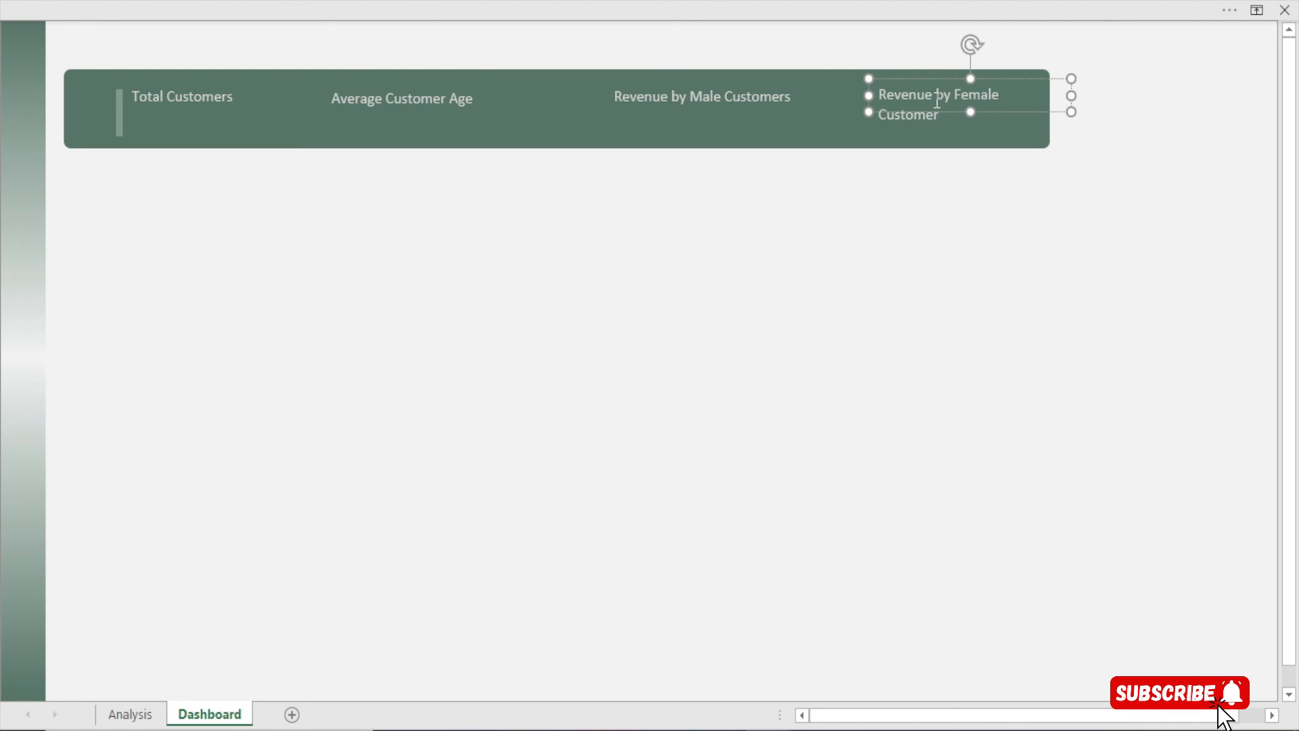
Resize and shift the Revenue by Female Customers label left to fit the banner's right end
left_click_drag(1071, 95, 1080, 95)
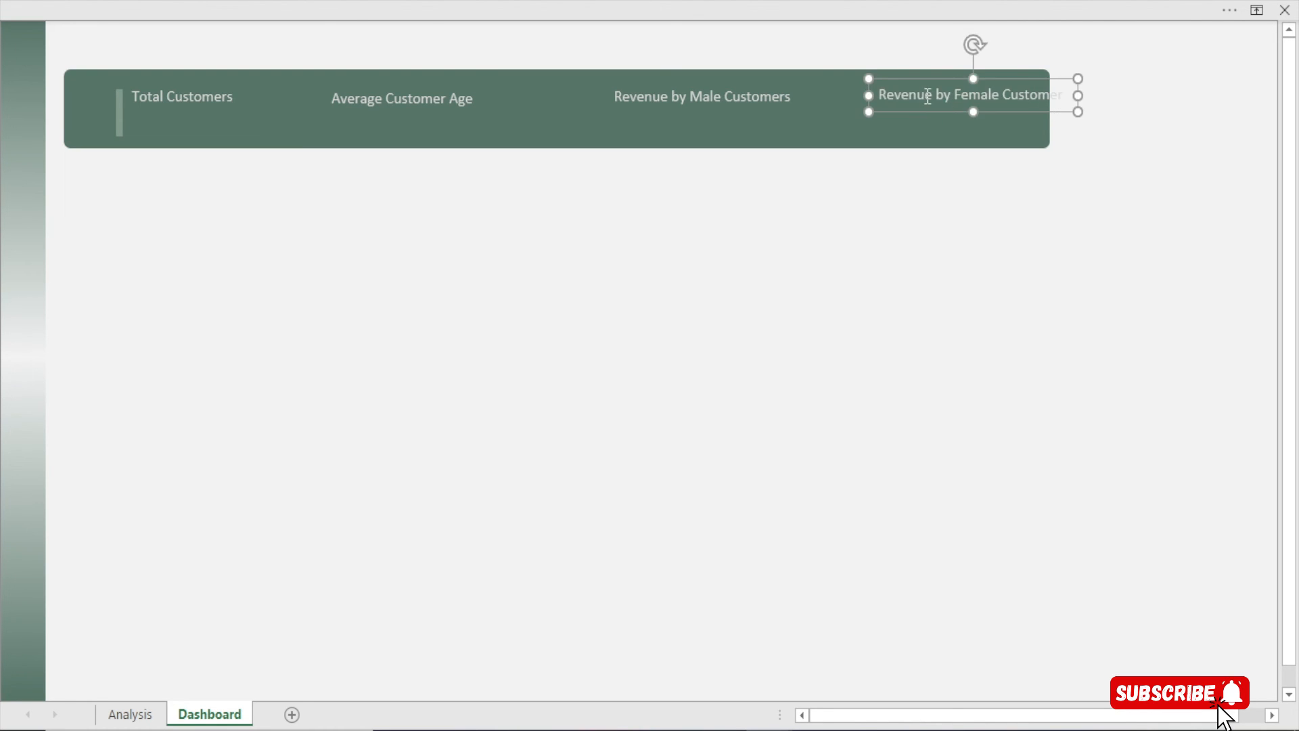
key("Left")
key("Left")
key("Left")
key("Left")
key("Left")
key("Left")
key("Left")
key("Left")
key("Left")
key("Left")
key("Left")
key("Left")
key("Left")
key("Left")
key("Left")
key("Left")
key("Left")
key("Left")
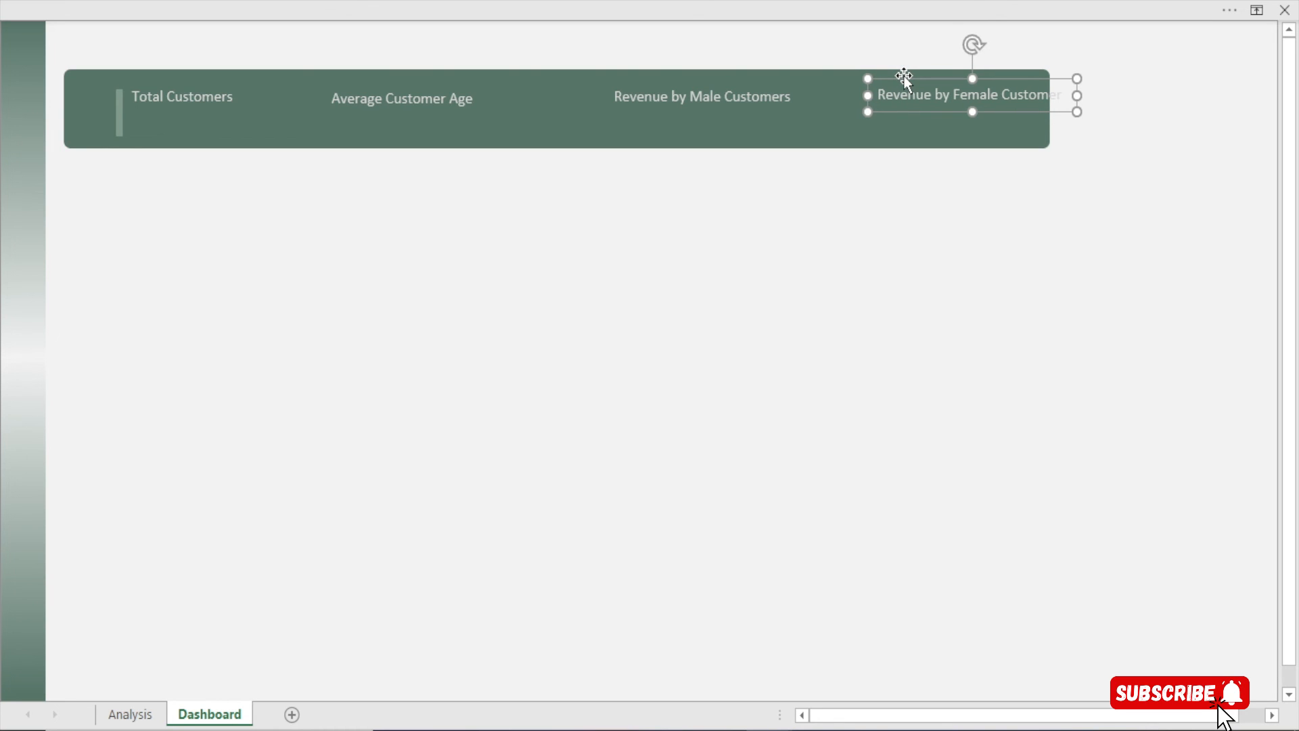
key("Left")
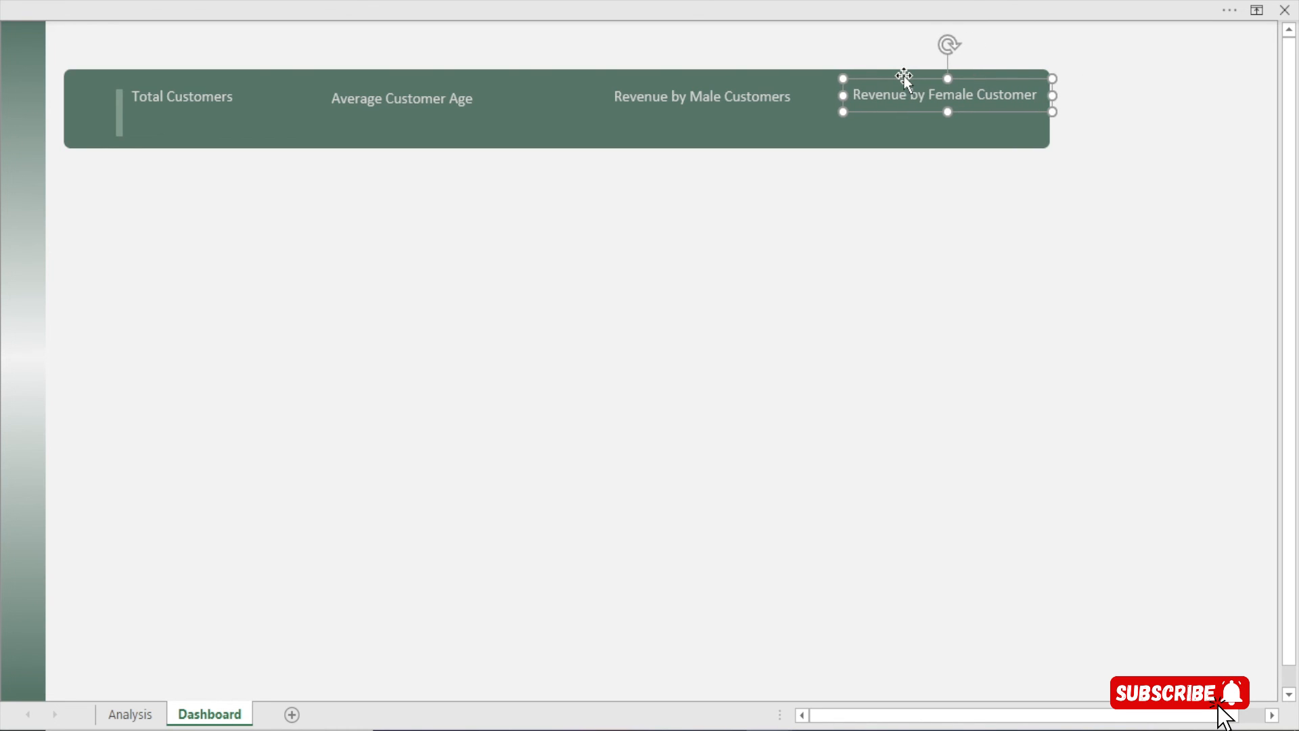
left_click_drag(1052, 101, 1094, 96)
key("Left")
key("Left")
key("Left")
key("Left")
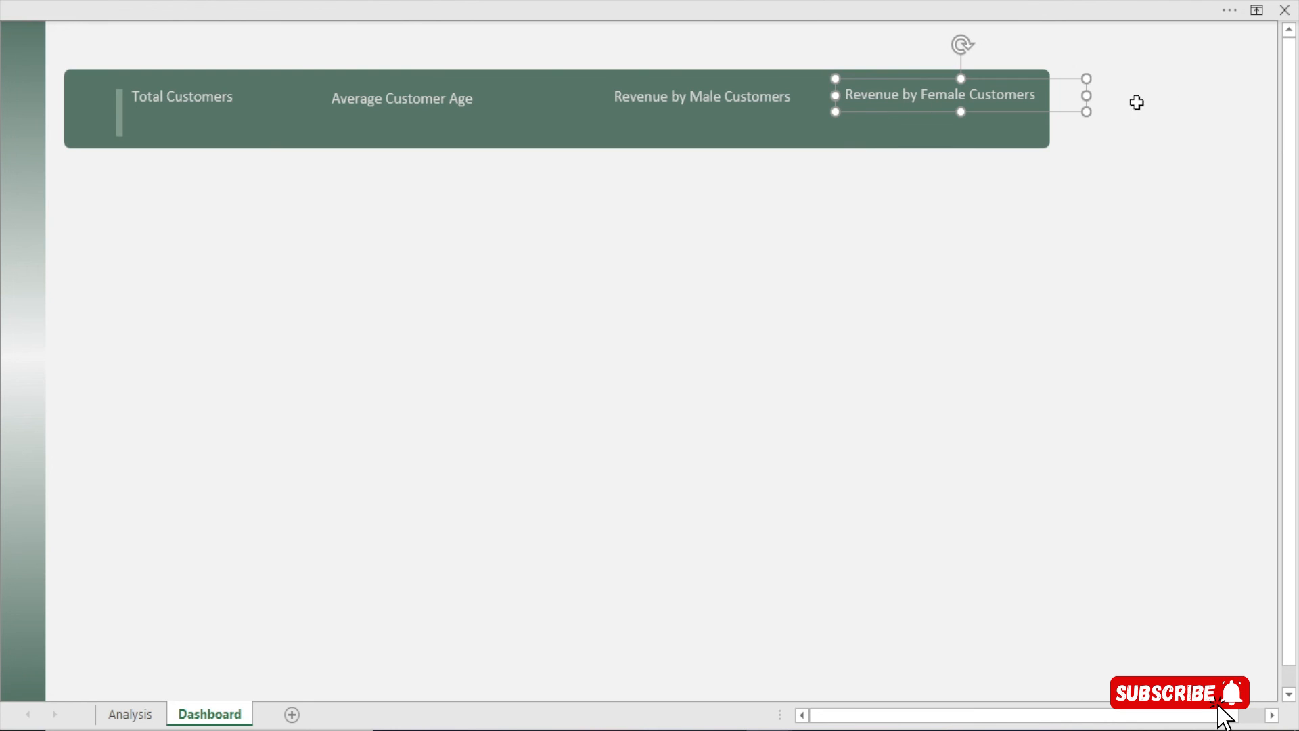
left_click_drag(1086, 96, 1047, 103)
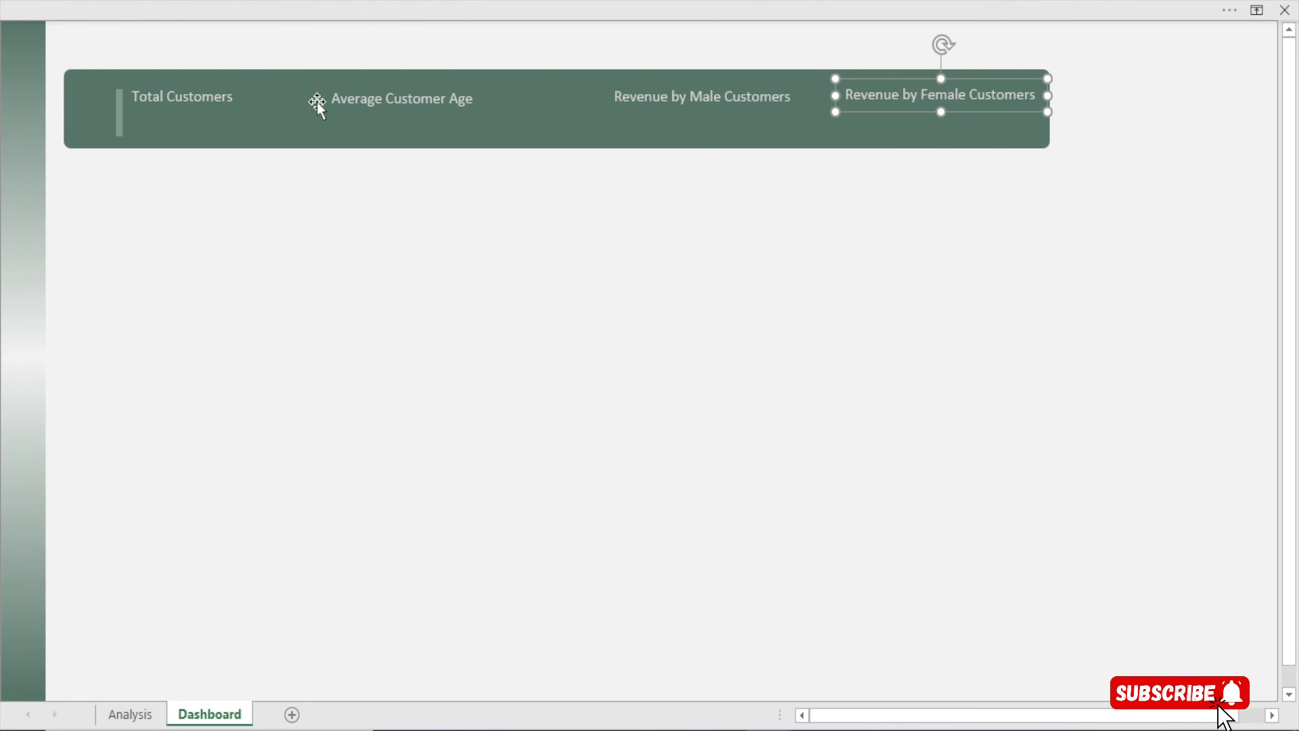
left_click(617, 81)
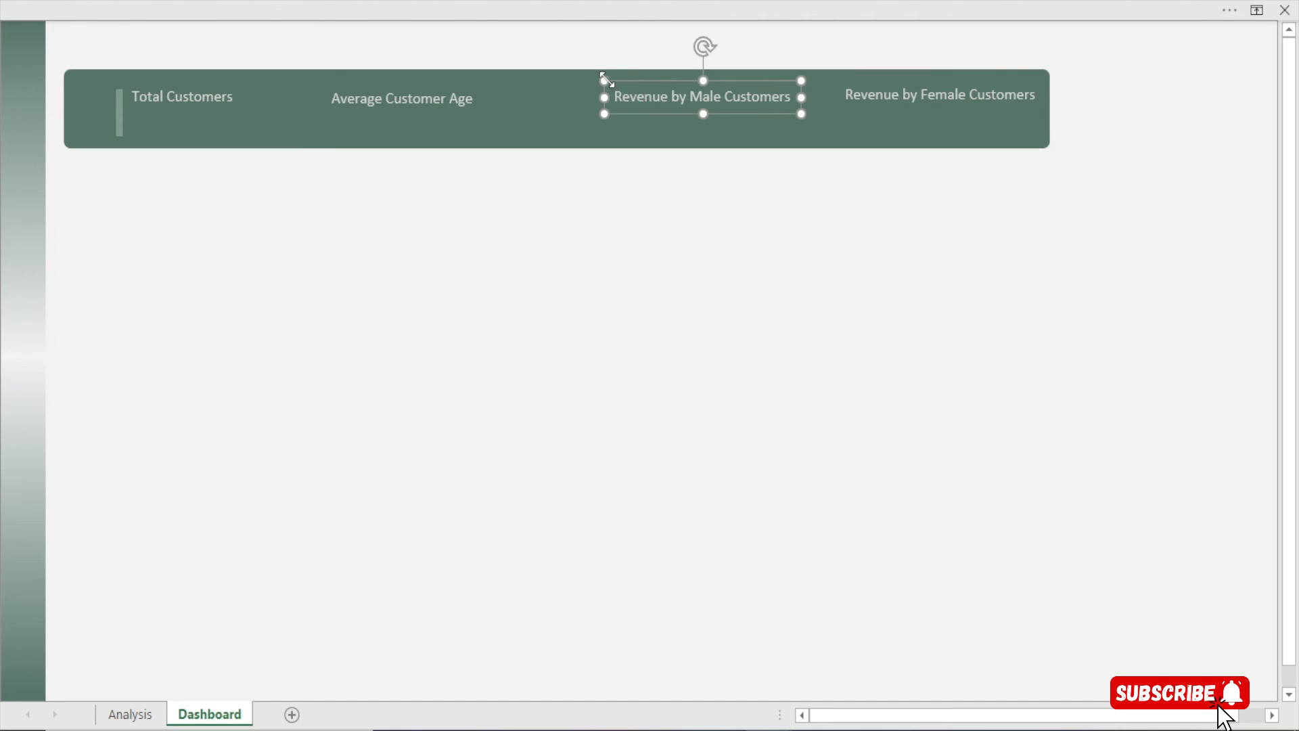
Nudge the Revenue by Male Customers and Total Customers labels into position
key("Up")
key("Left")
key("Left")
key("Left")
key("Left")
key("Left")
key("Left")
key("Left")
key("Left")
key("Left")
key("Left")
key("Left")
key("Left")
key("Left")
key("Left")
key("Left")
key("Left")
key("Left")
key("Left")
key("Left")
key("Left")
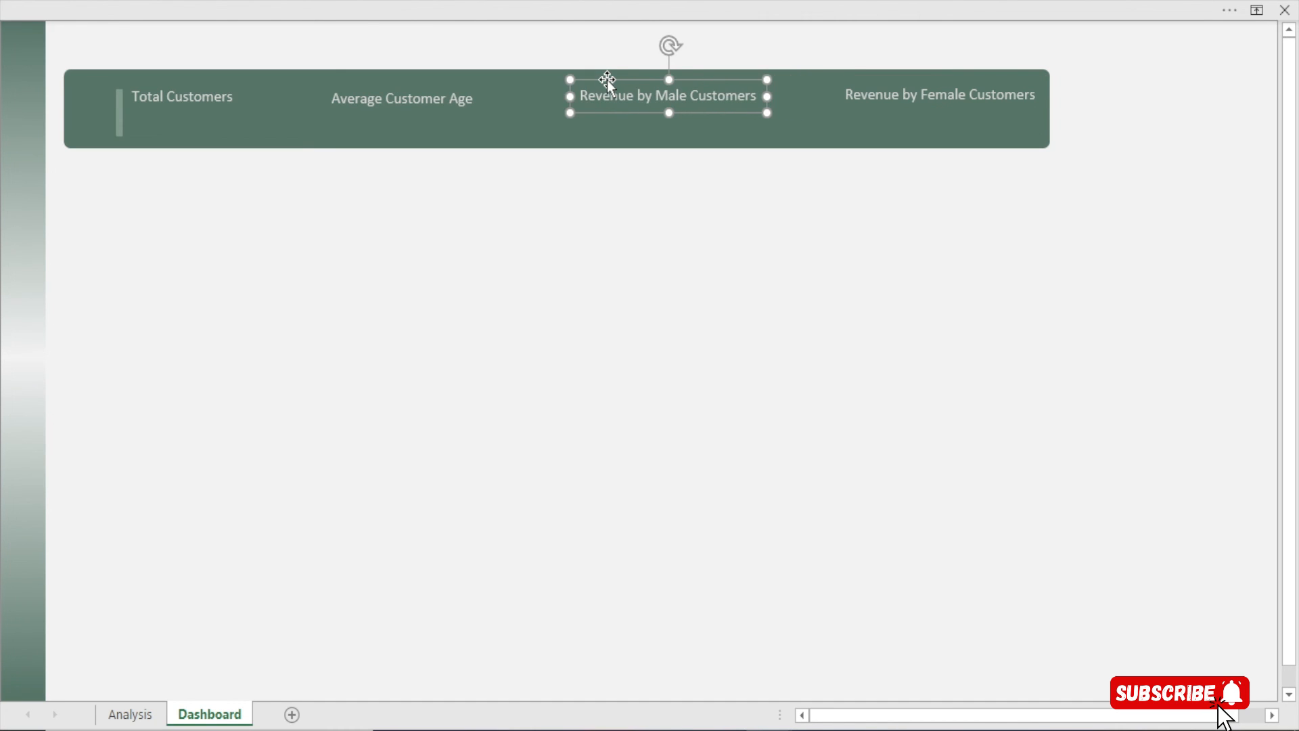
key("Down")
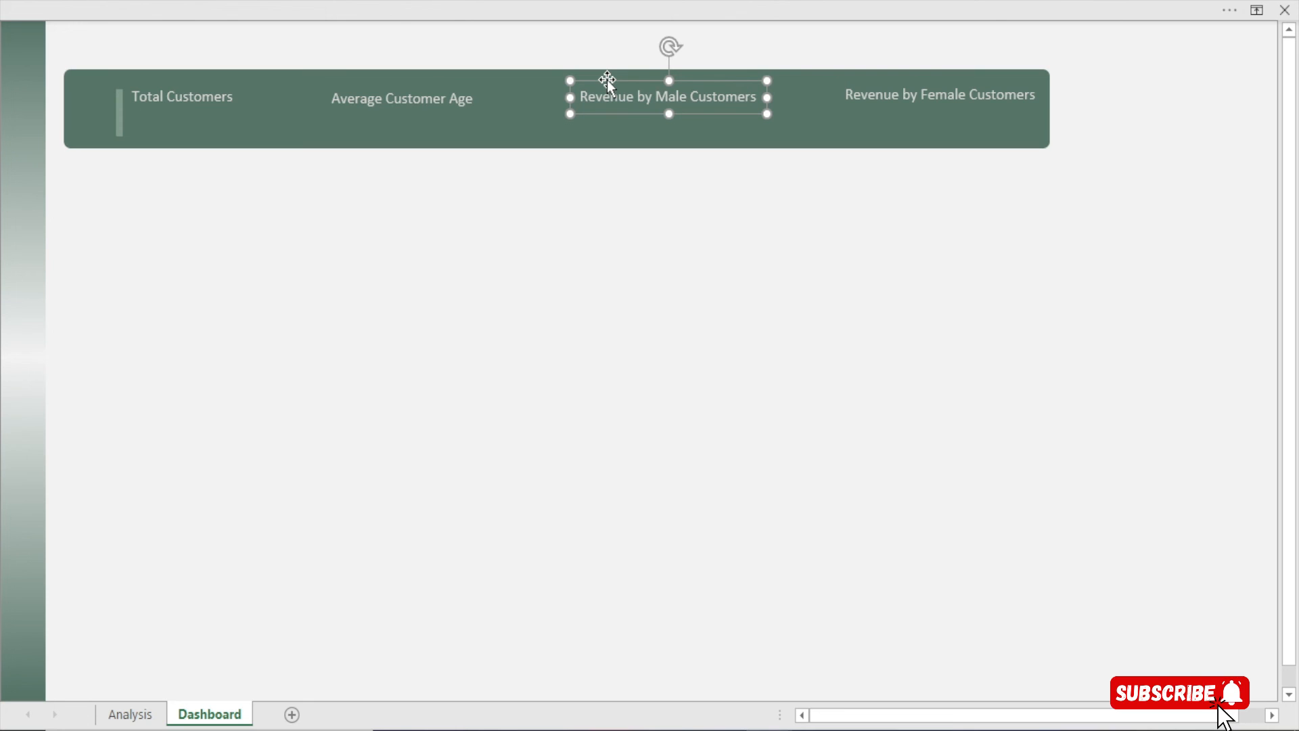
left_click(213, 101)
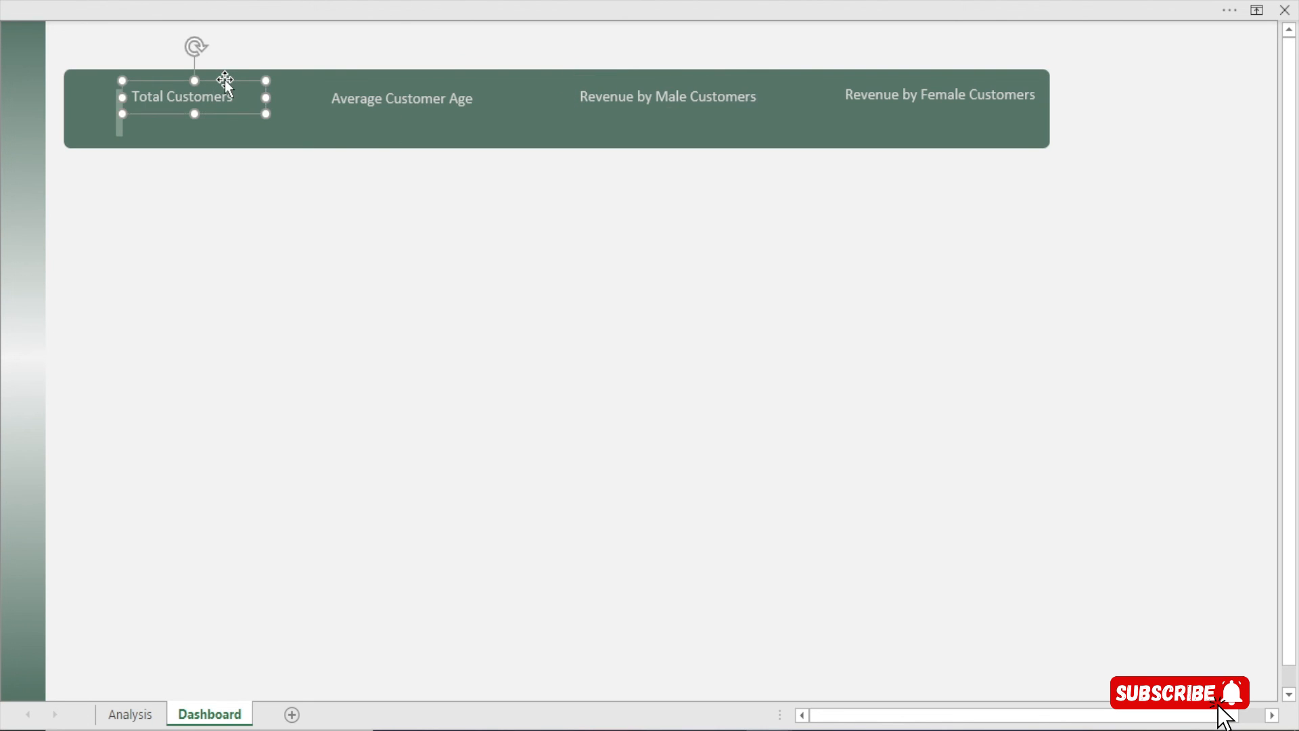
key("Left")
key("Left")
key("Left")
key("Left")
key("Left")
key("Up")
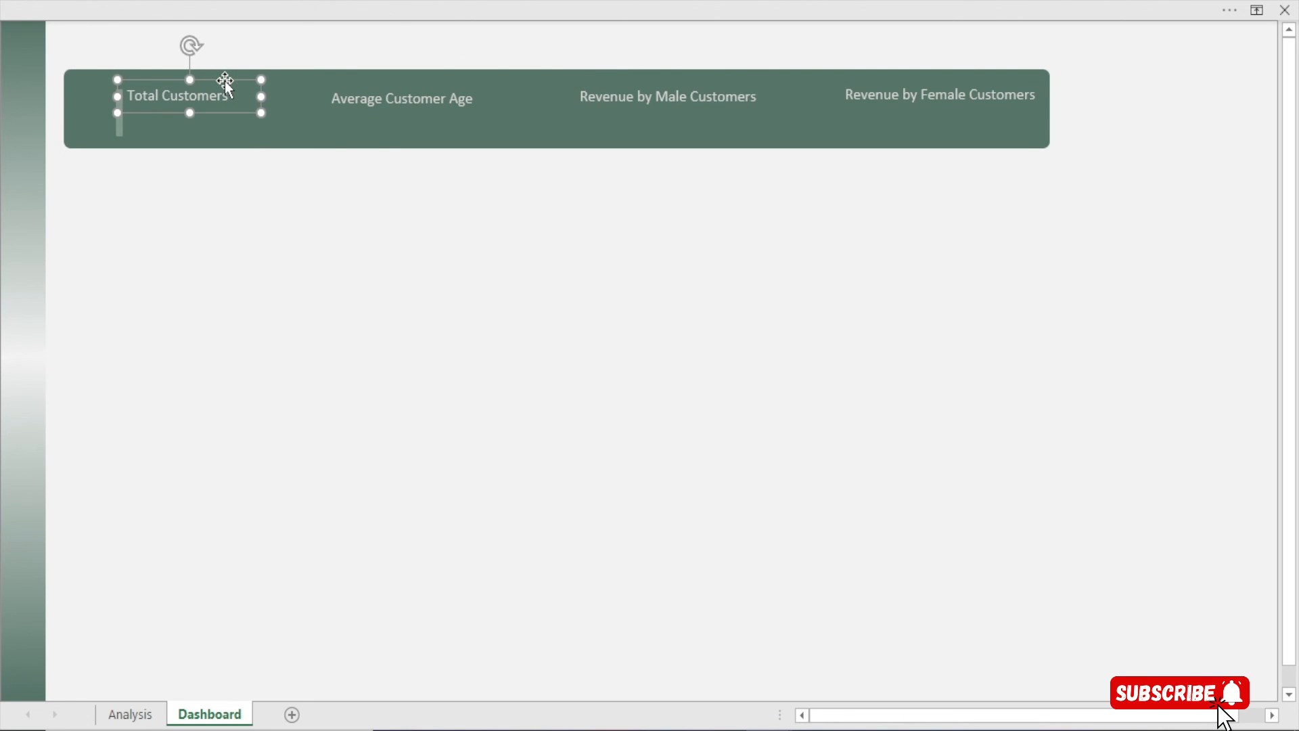
Copy the Total Customers accent bar and place it beside Average Customer Age
left_click(119, 114)
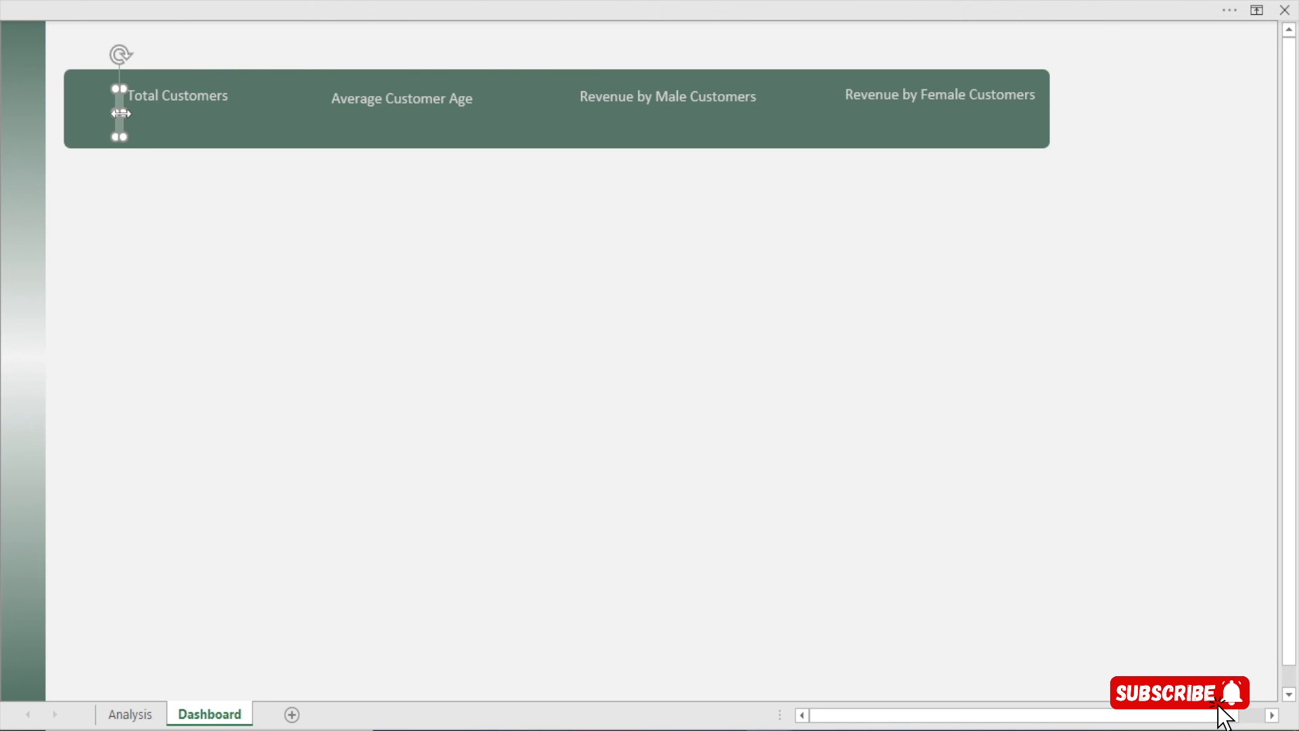
key("ctrl+d")
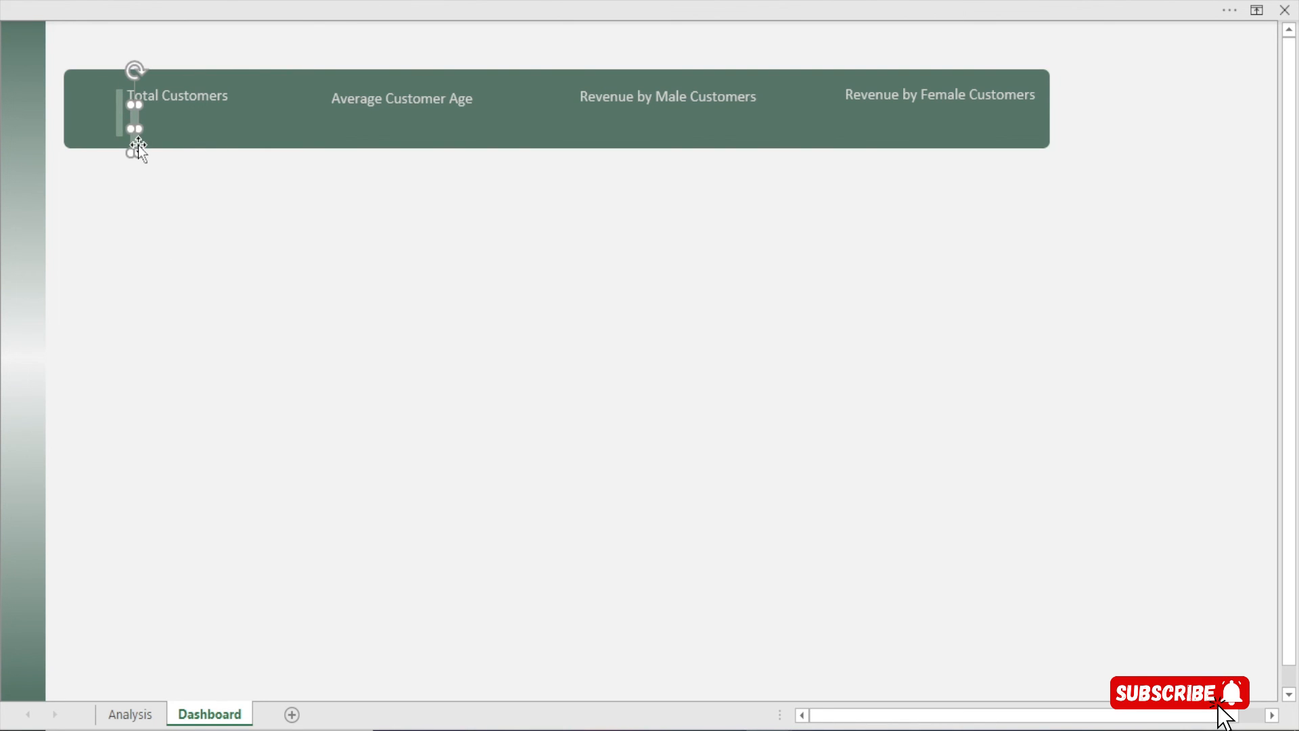
left_click_drag(134, 142, 326, 136)
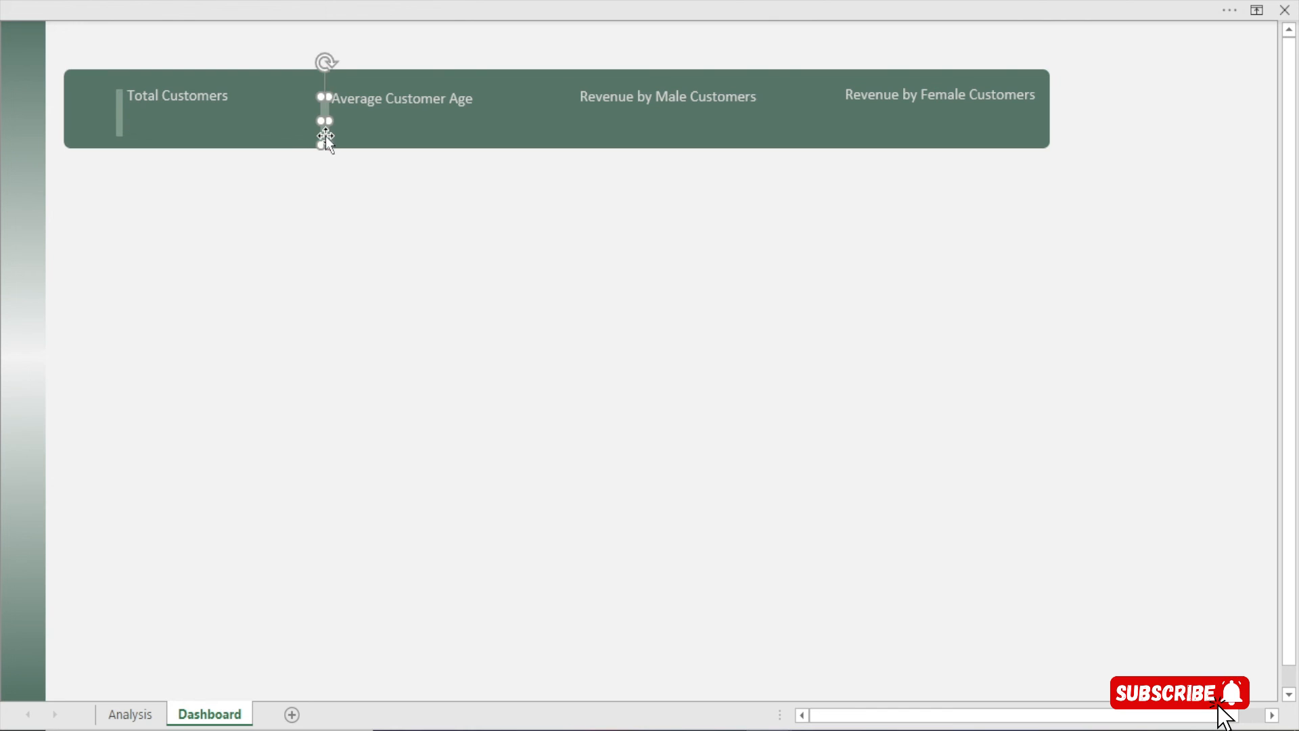
left_click(338, 189)
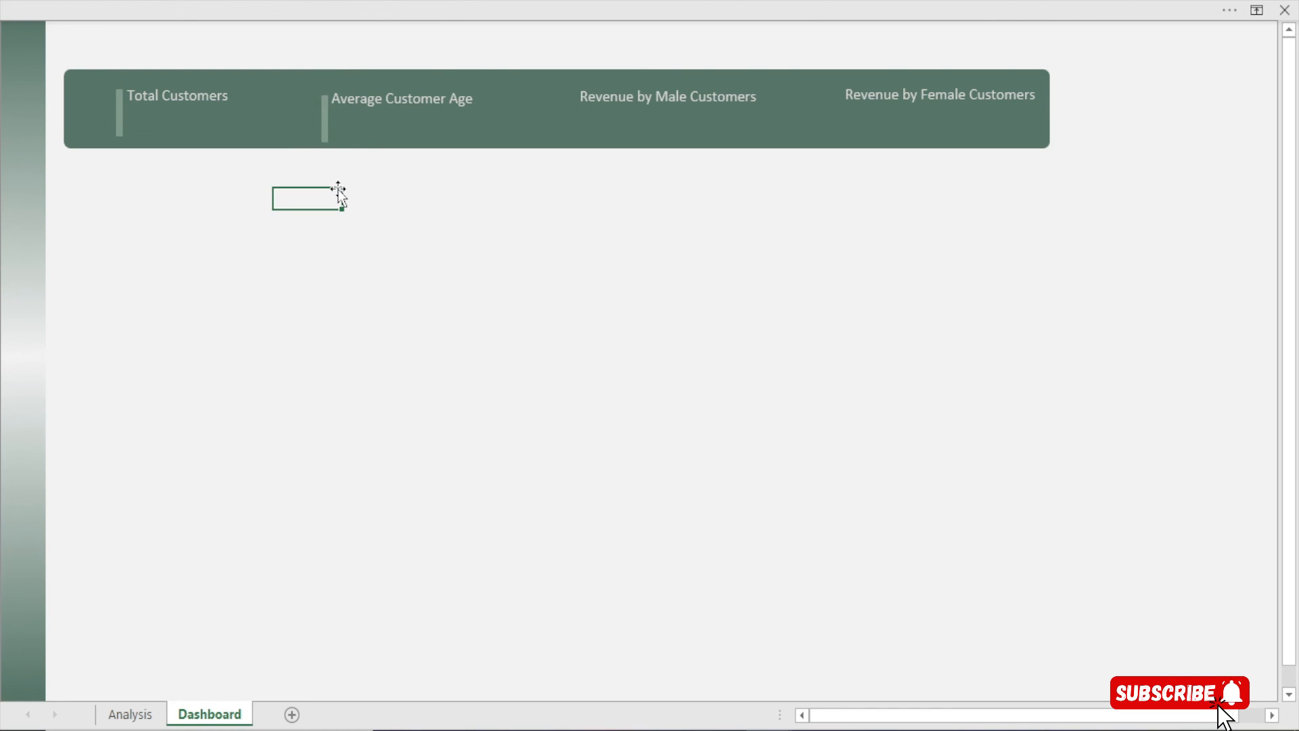
Add accent bars beside Revenue by Male Customers and Revenue by Female Customers
left_click(320, 126)
left_click(325, 133)
left_click_drag(325, 135, 571, 124)
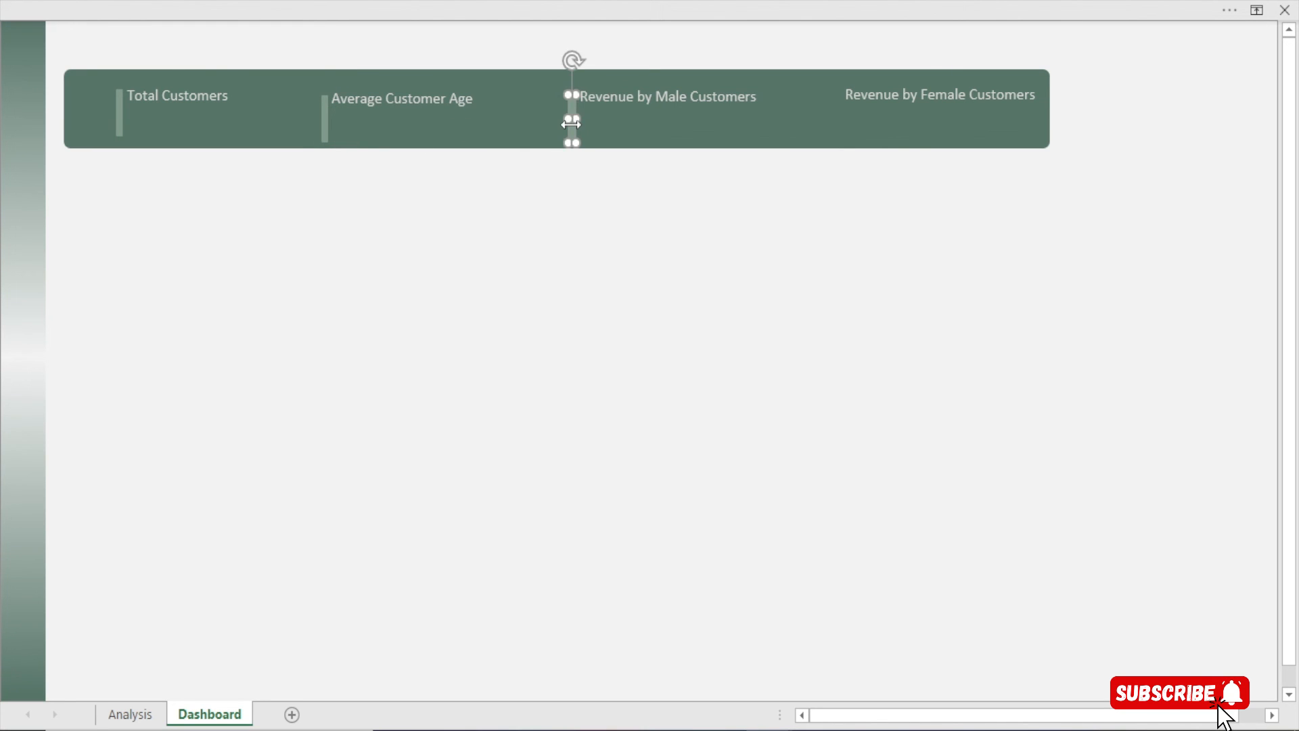
key("Up")
key("Up")
key("Up")
key("Up")
key("Up")
key("Up")
key("ctrl+d")
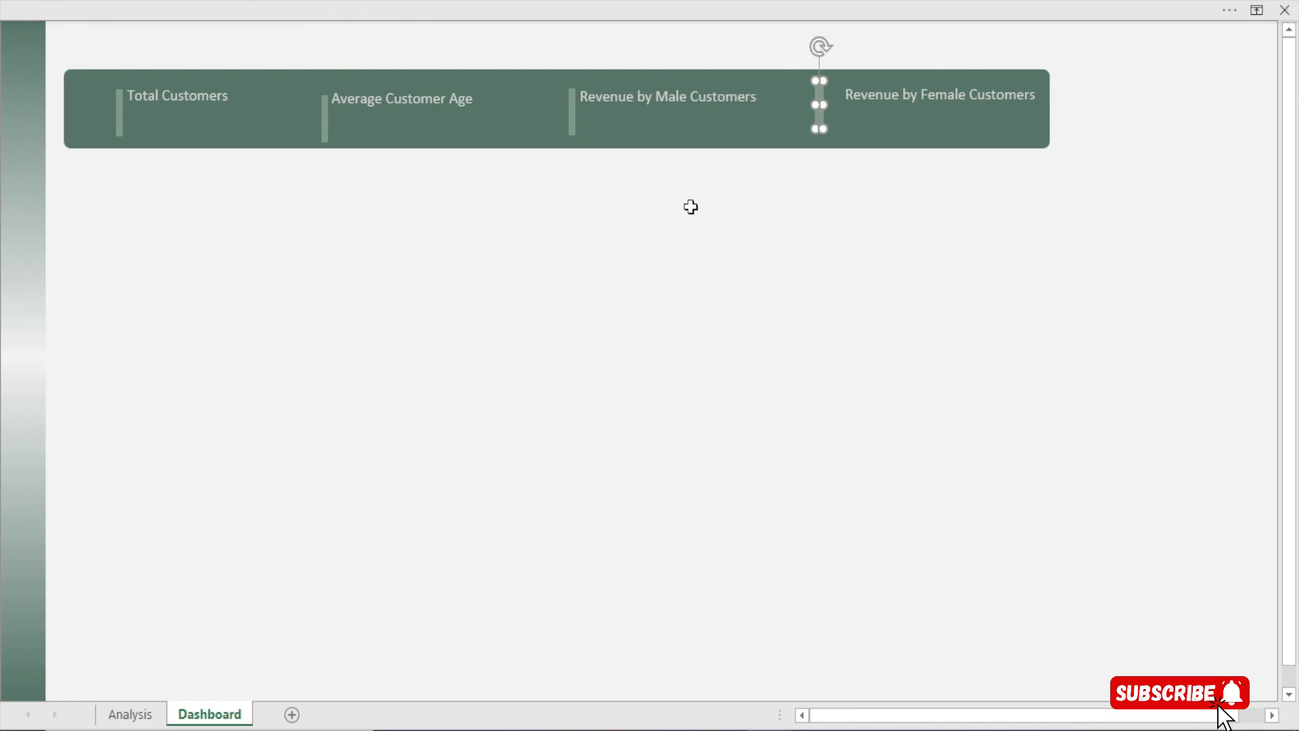
key("Down")
key("Down")
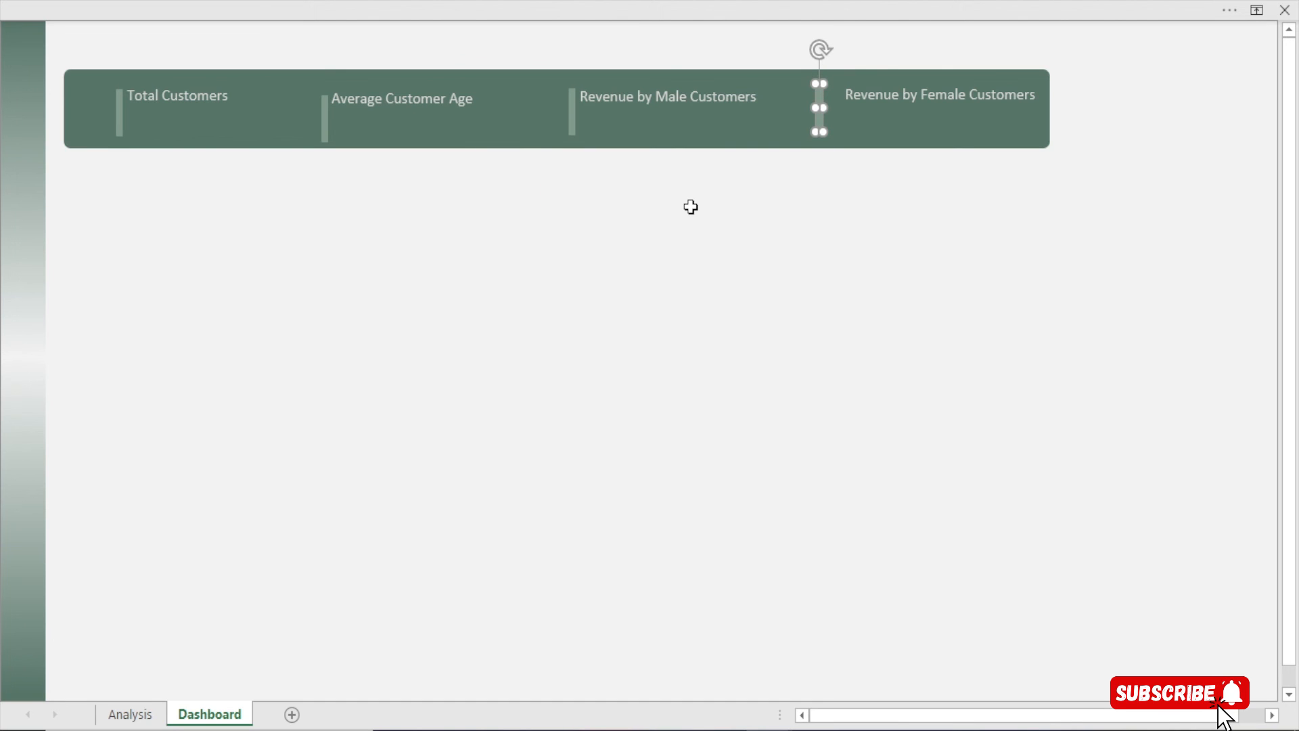
left_click(690, 206)
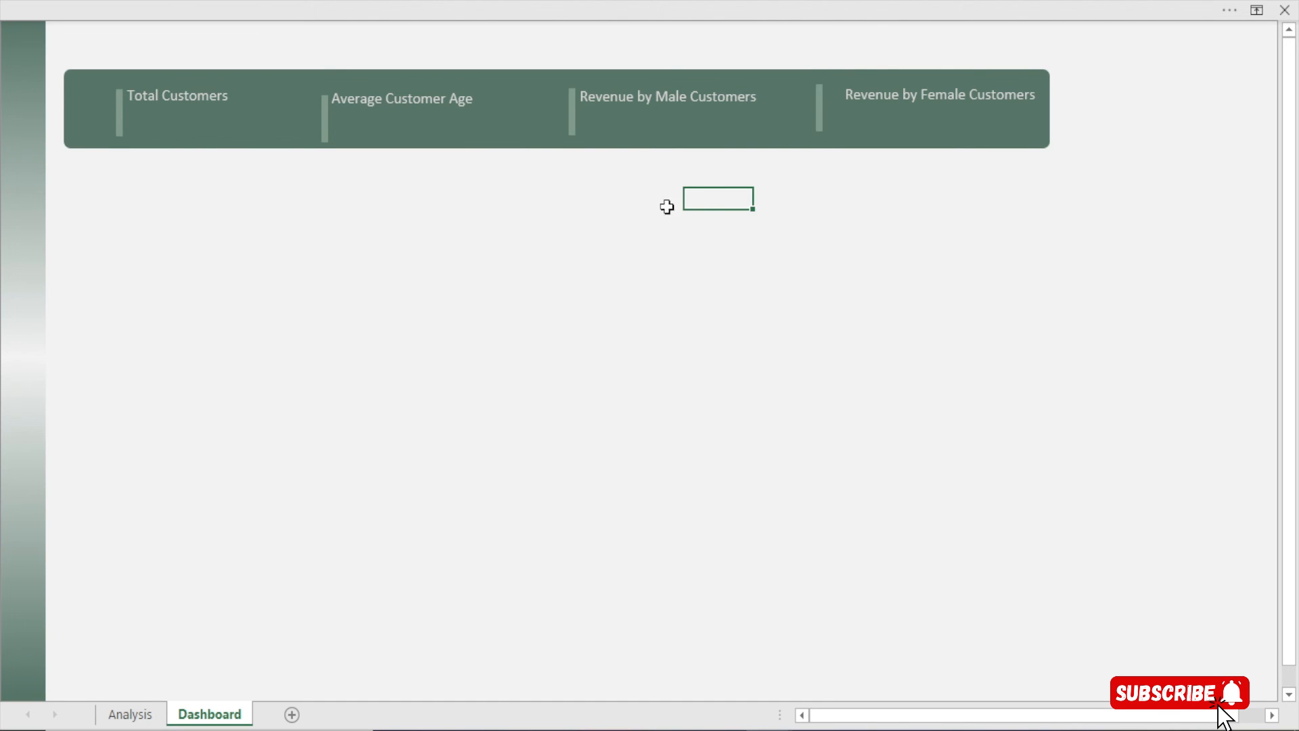
Shift the Male and Female revenue labels up and toward their accent bars
left_click(602, 100)
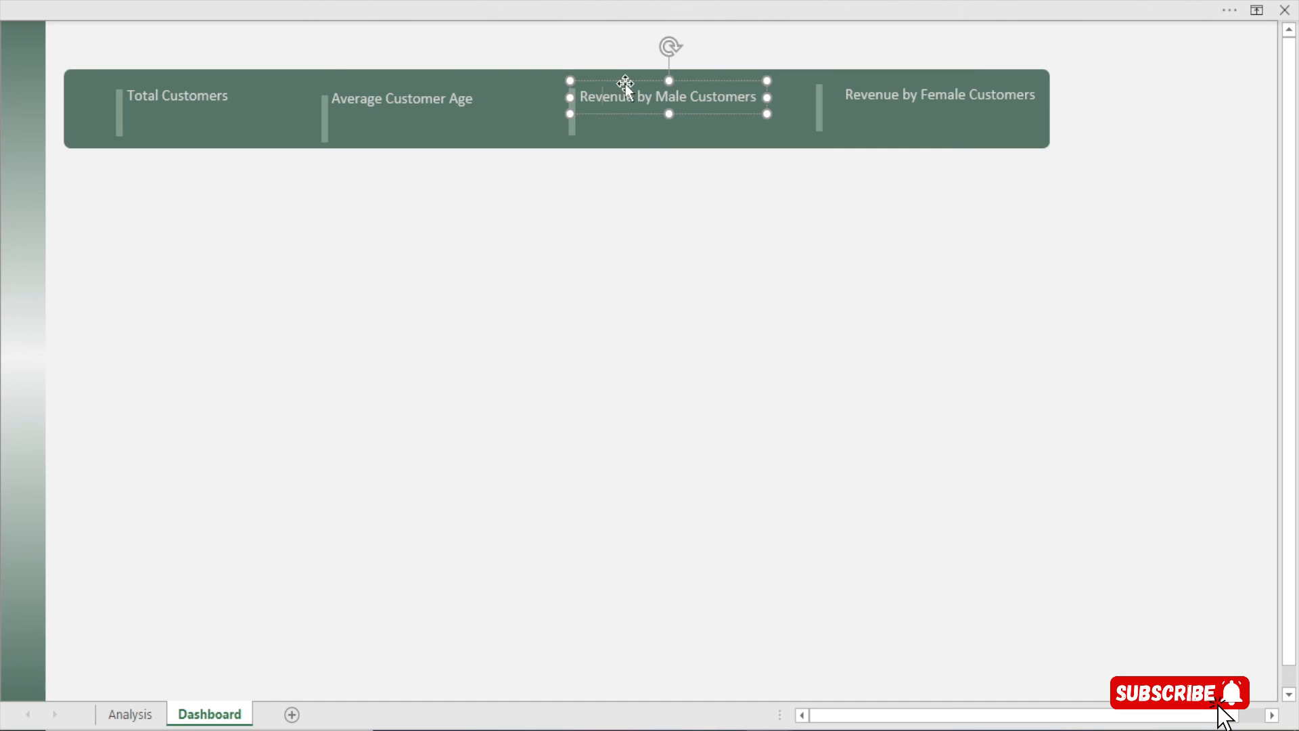
left_click_drag(625, 86, 627, 84)
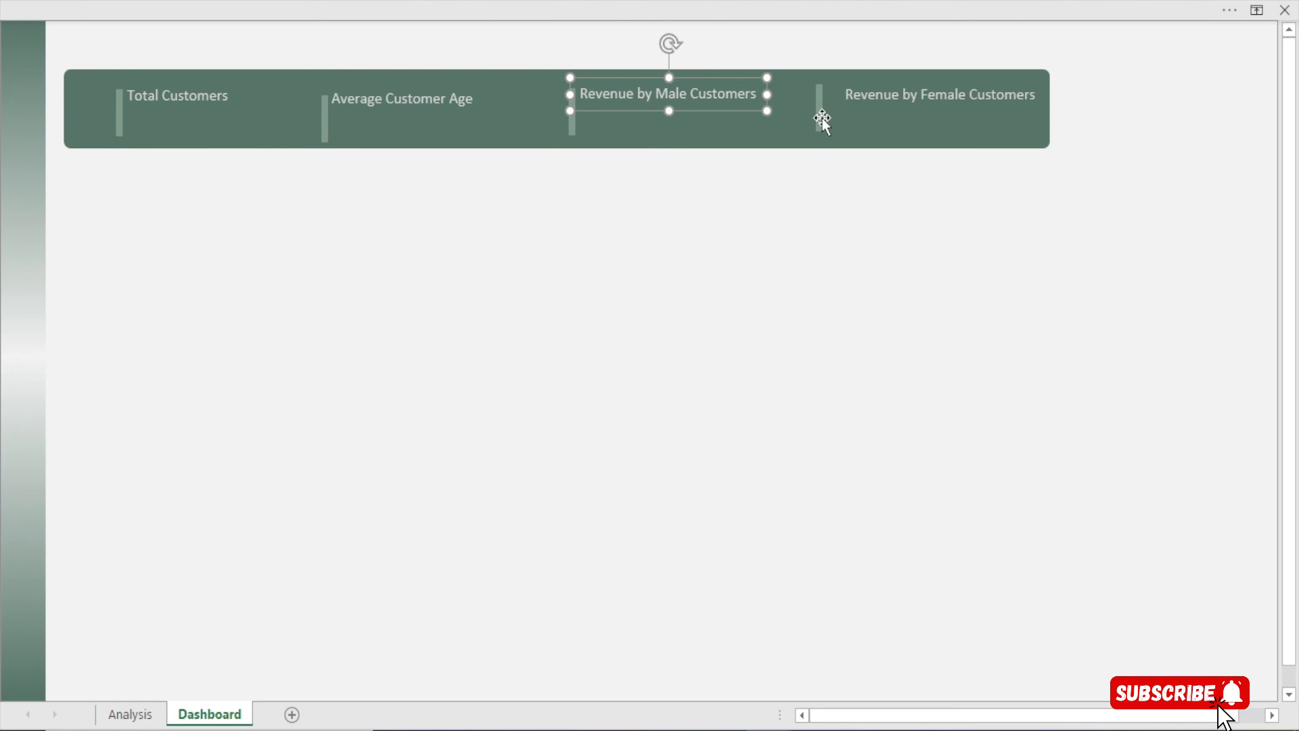
left_click(855, 96)
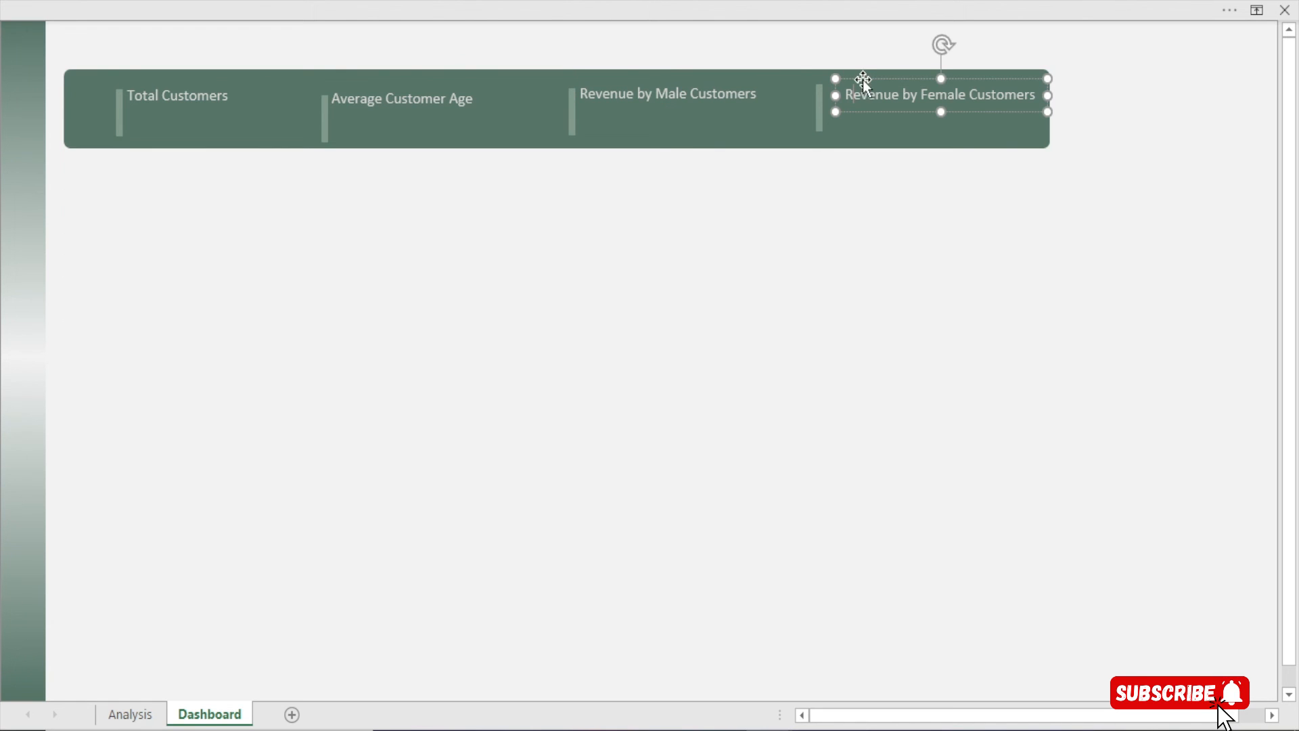
key("Left")
key("Left")
key("Left")
key("Left")
key("Left")
key("Left")
key("Left")
key("Left")
key("Left")
key("Left")
key("Left")
key("Left")
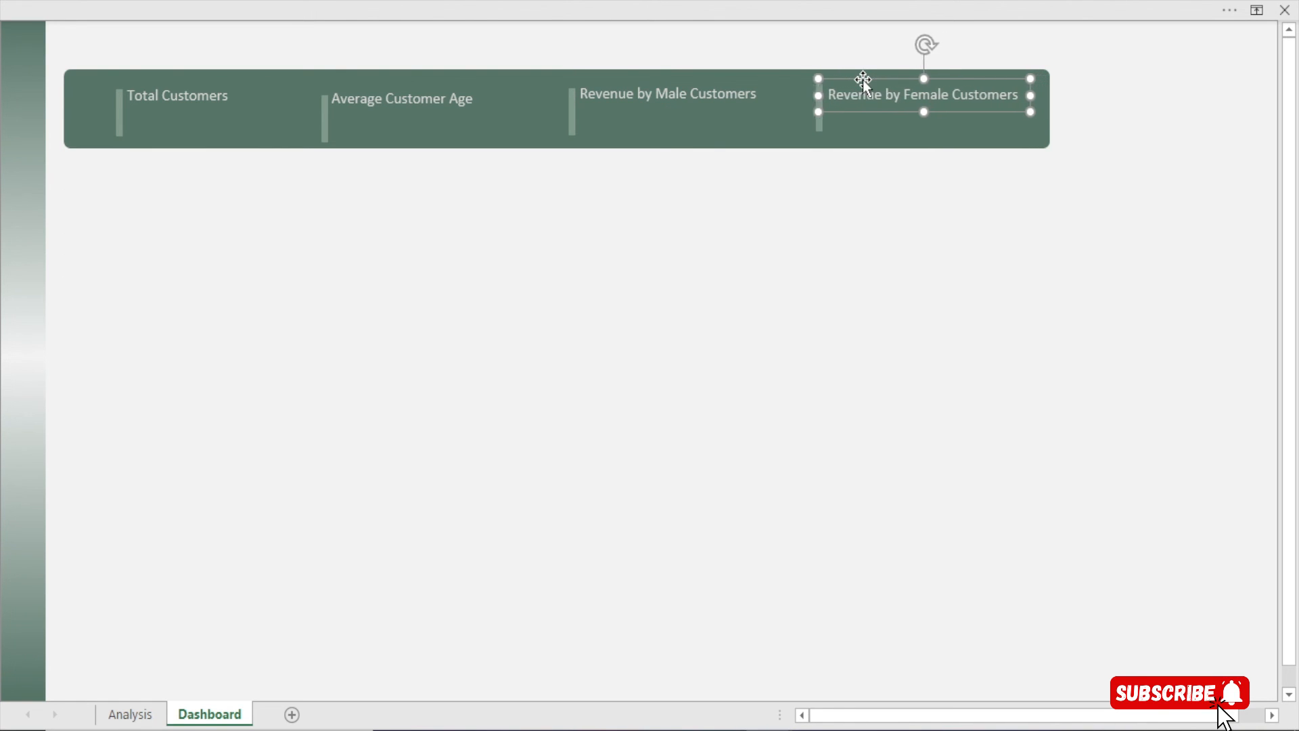
key("Right")
key("Right")
key("Right")
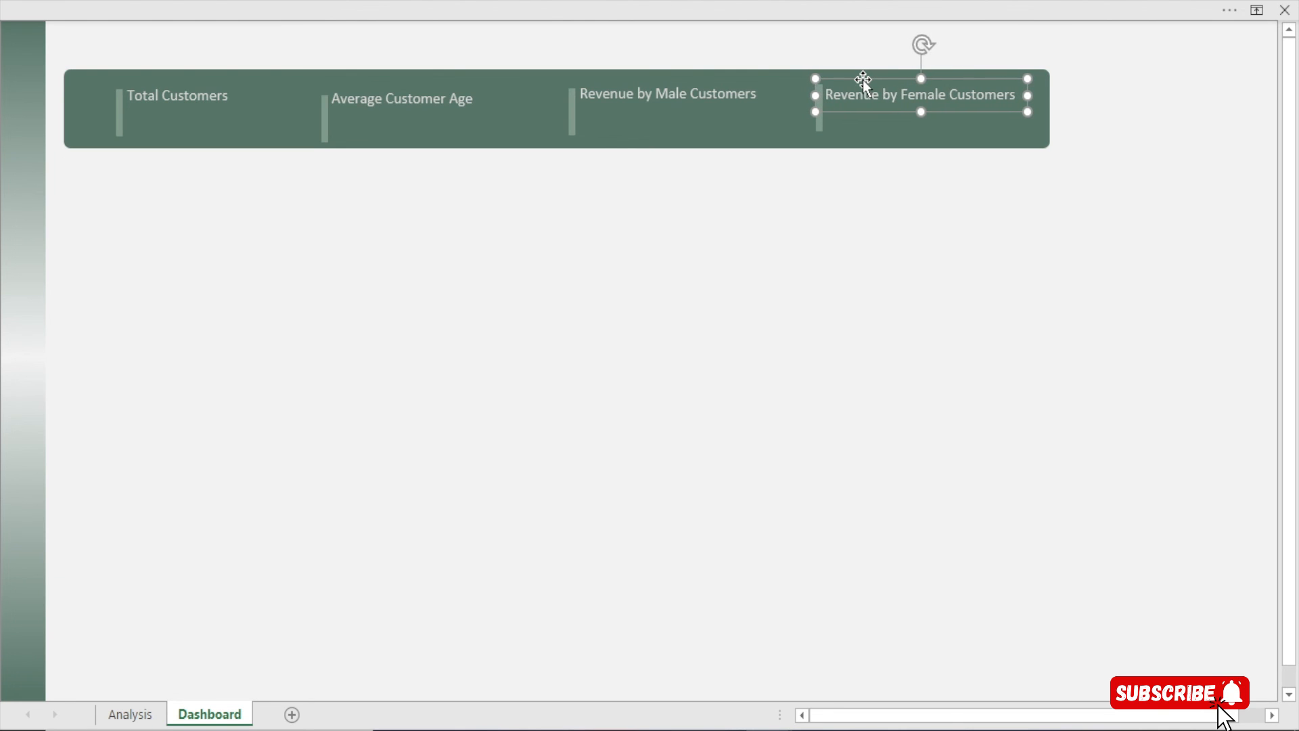
key("Up")
key("Up")
key("Right")
key("Up")
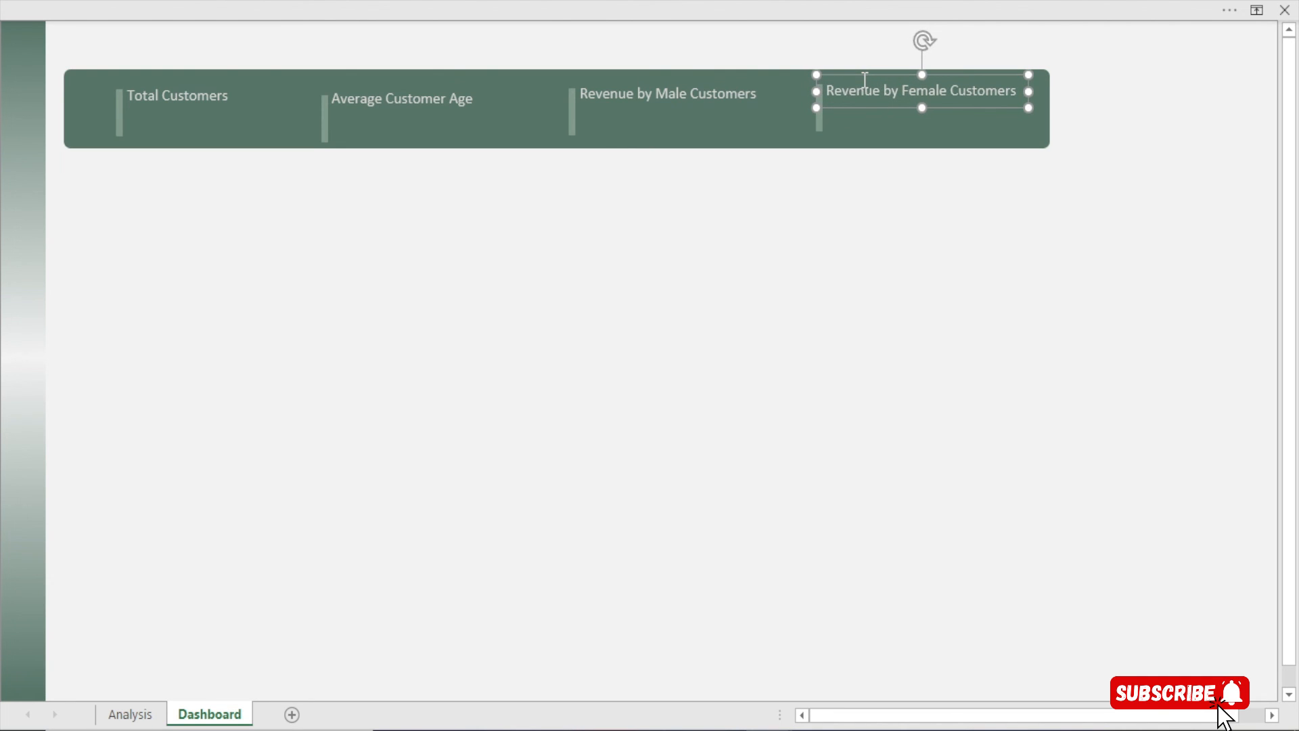
left_click(806, 241)
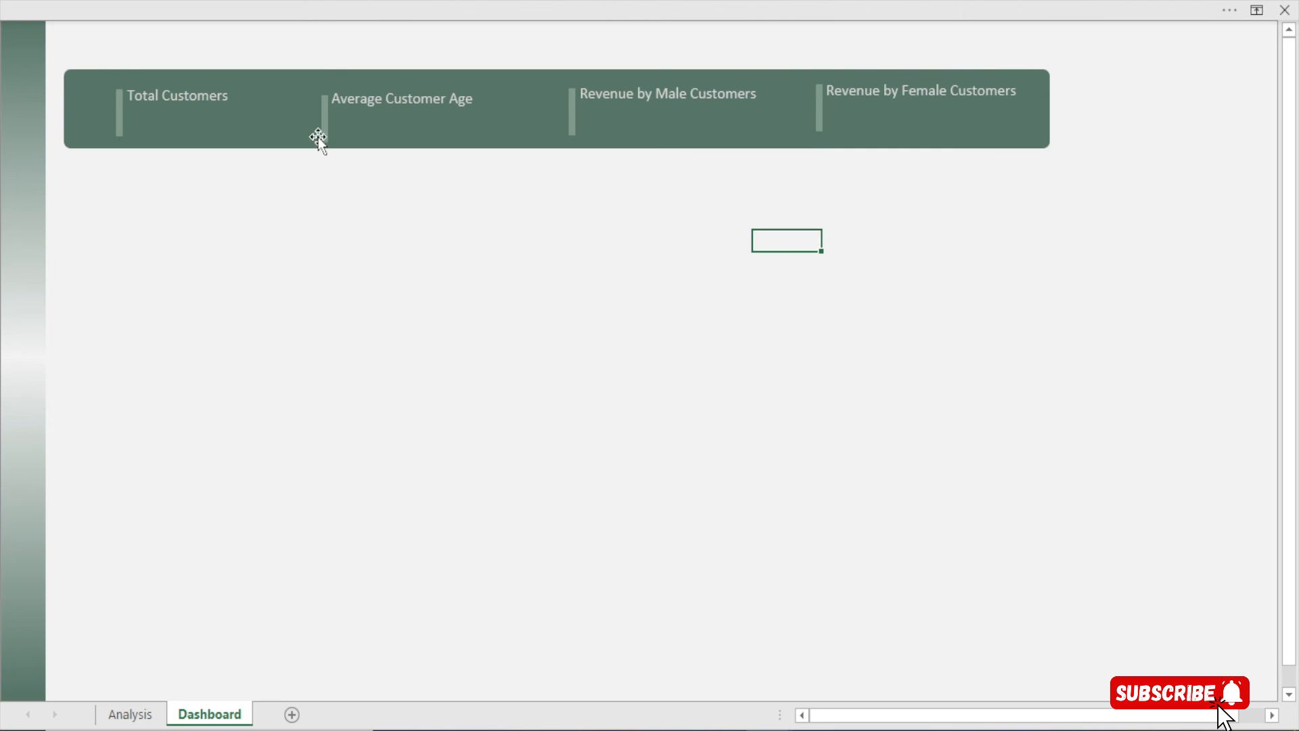
Select all four accent bars and apply Align Top
left_click(120, 121)
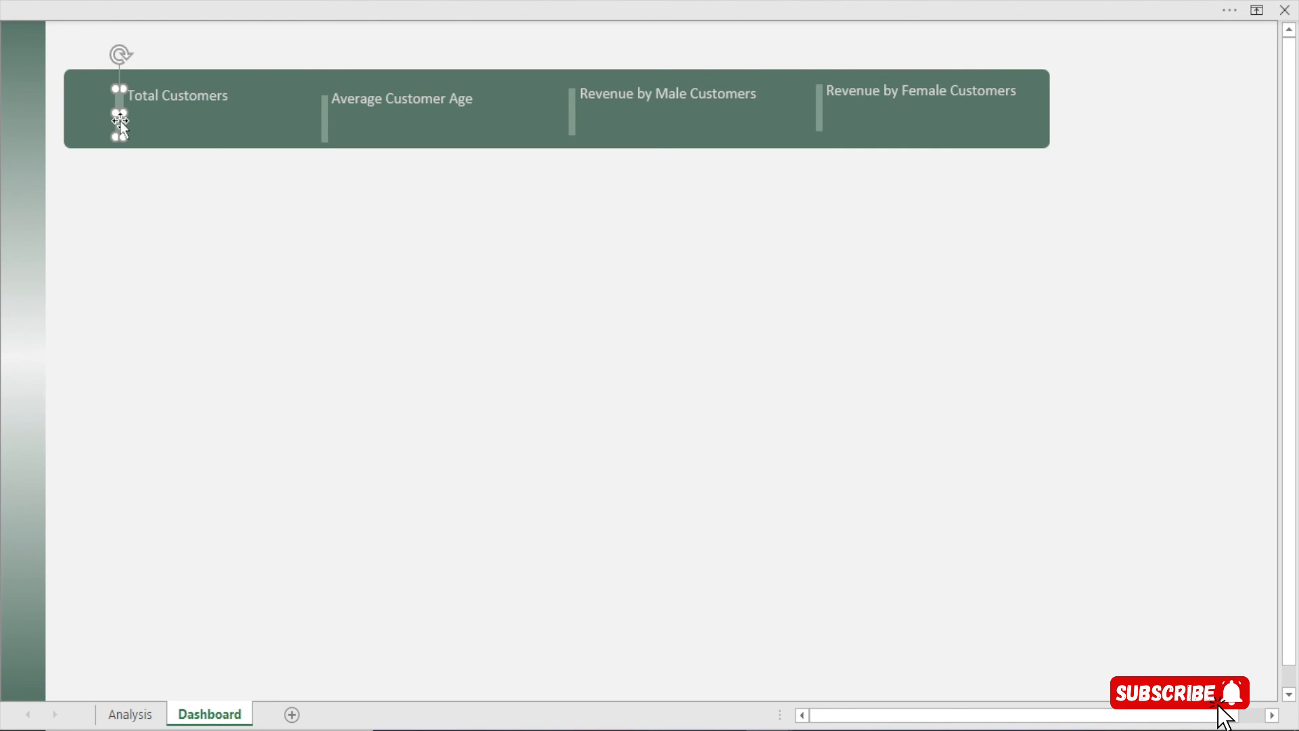
left_click(321, 110, "ctrl")
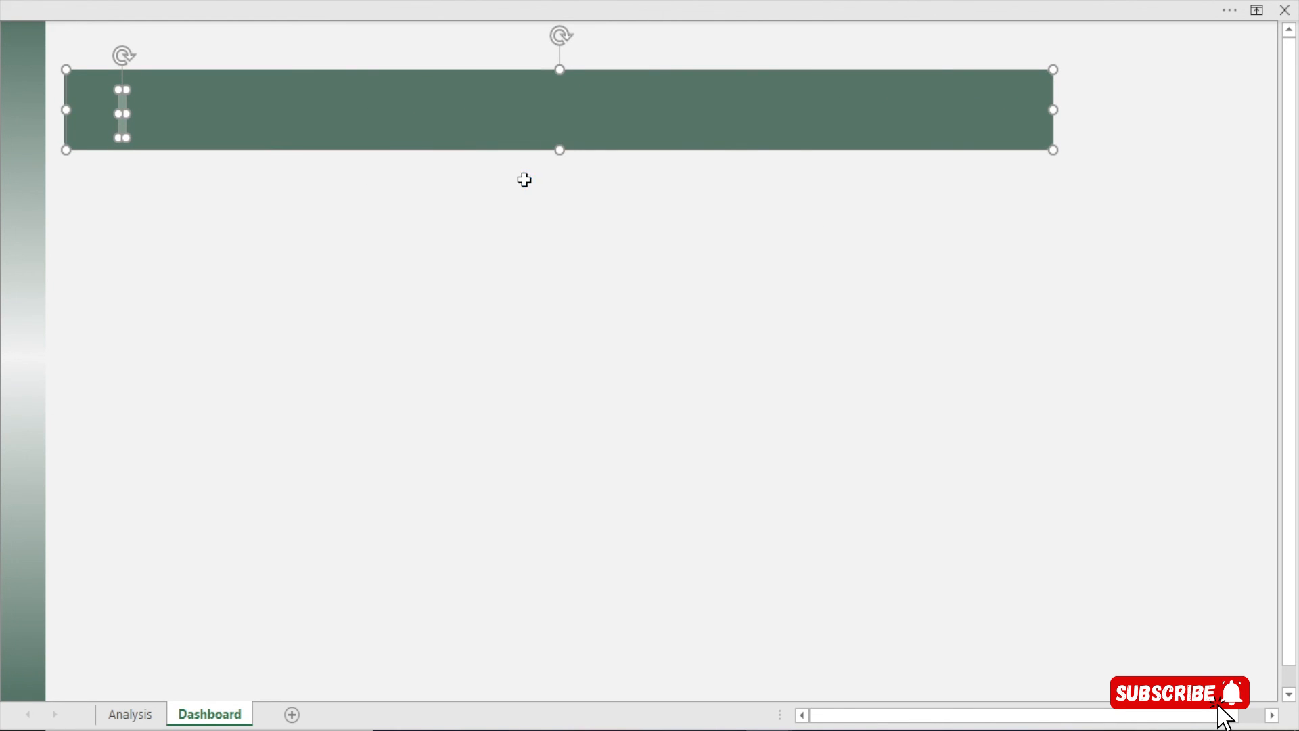
left_click(369, 238)
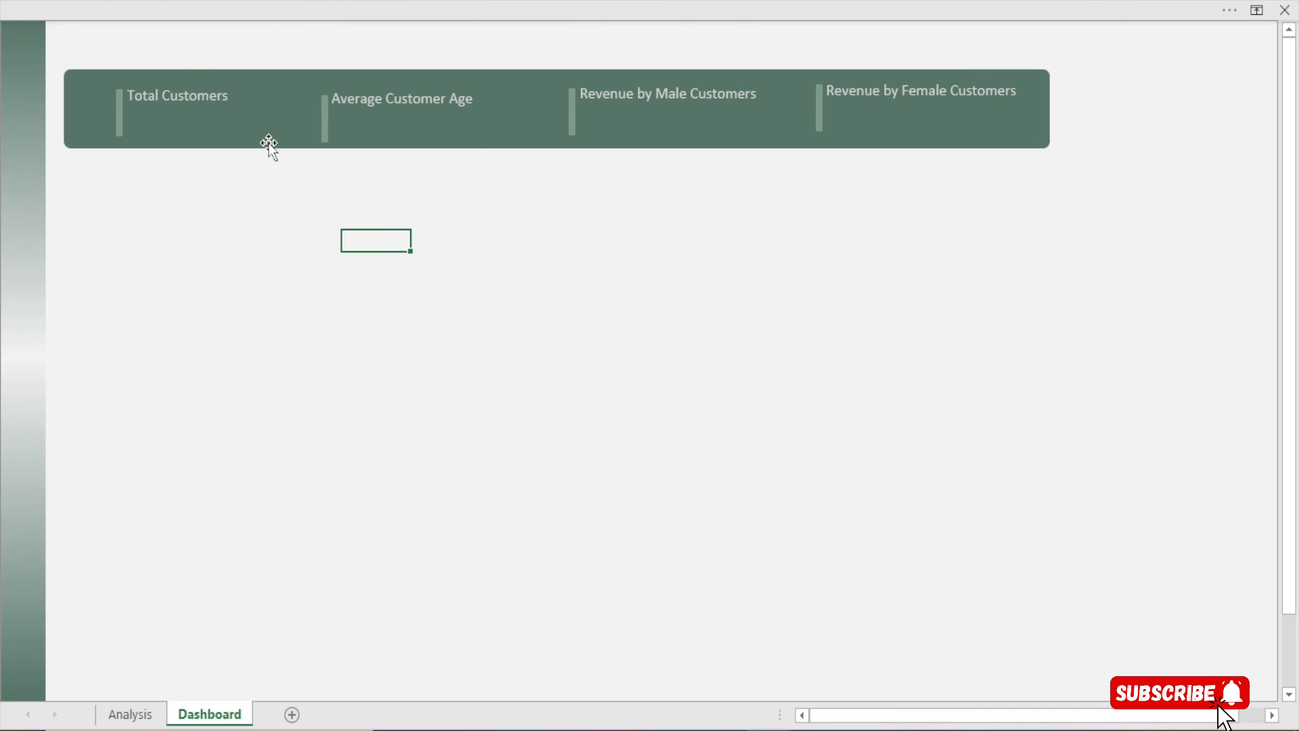
left_click(323, 120)
left_click(119, 108, "ctrl")
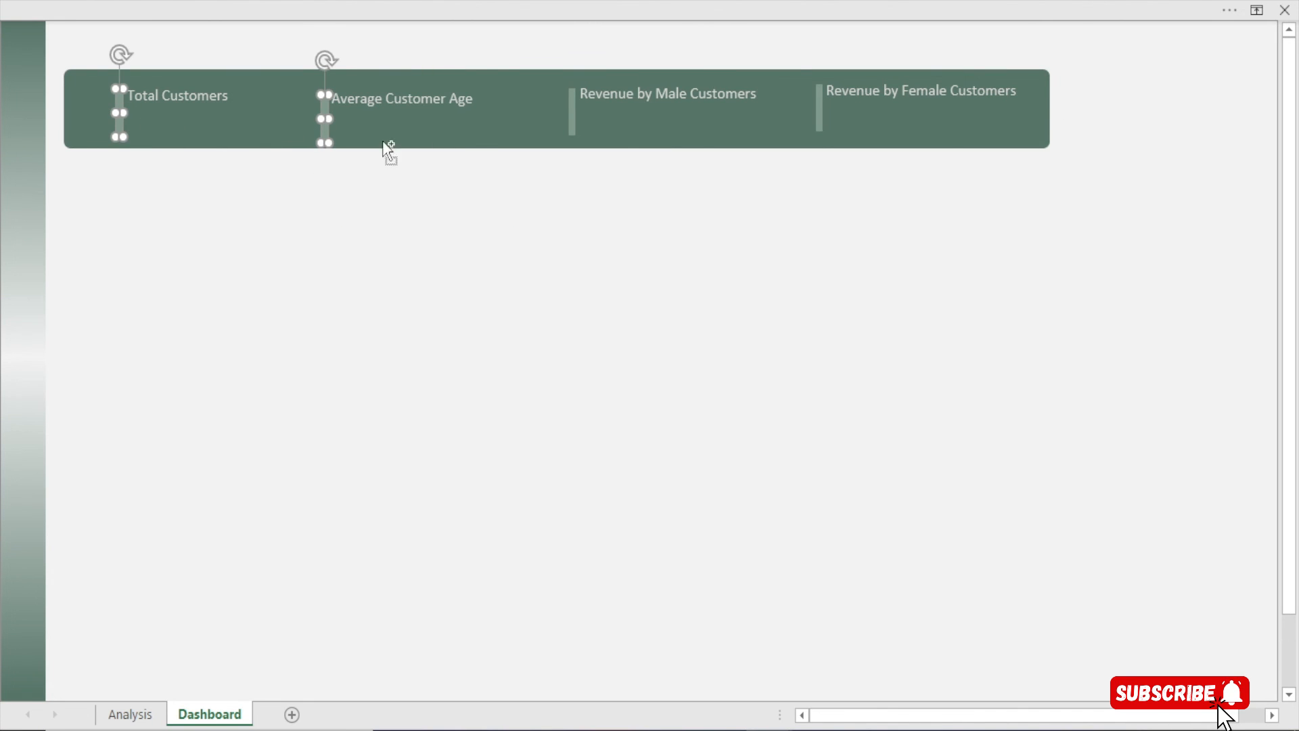
left_click(571, 117, "ctrl")
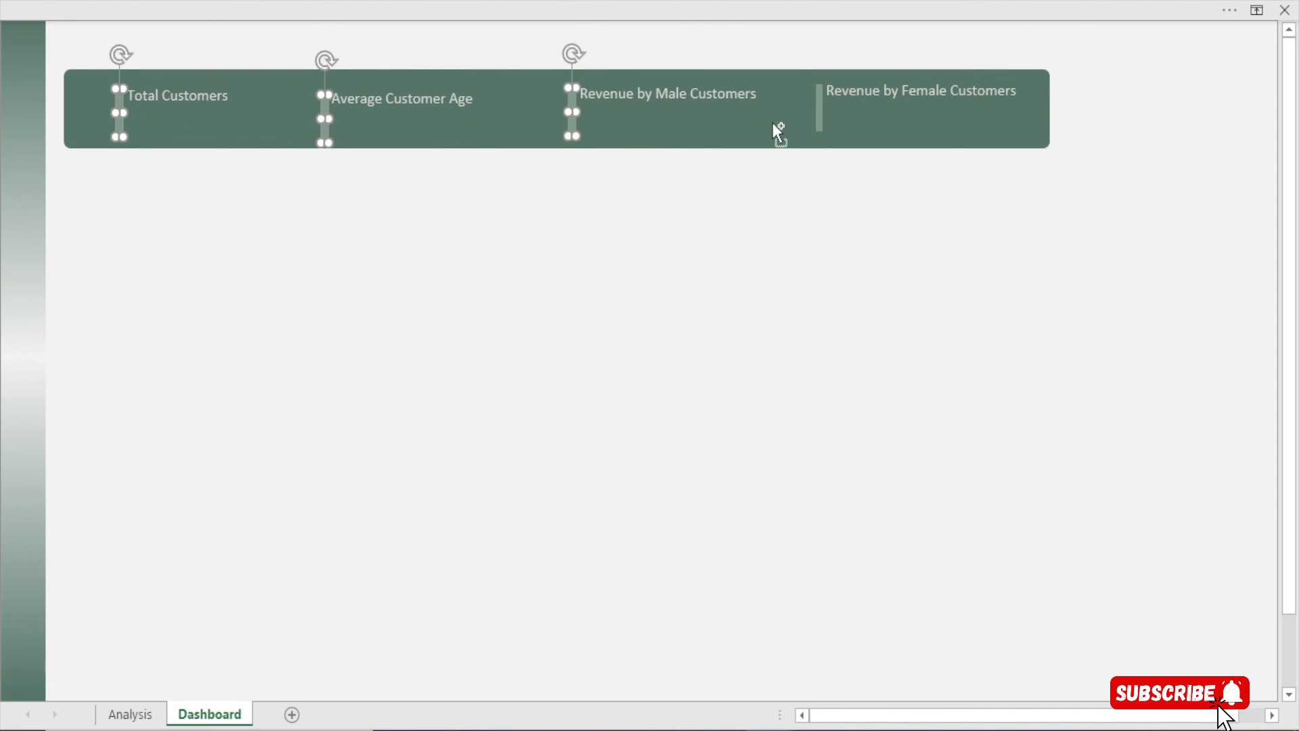
left_click(820, 117, "ctrl")
left_click(598, 2)
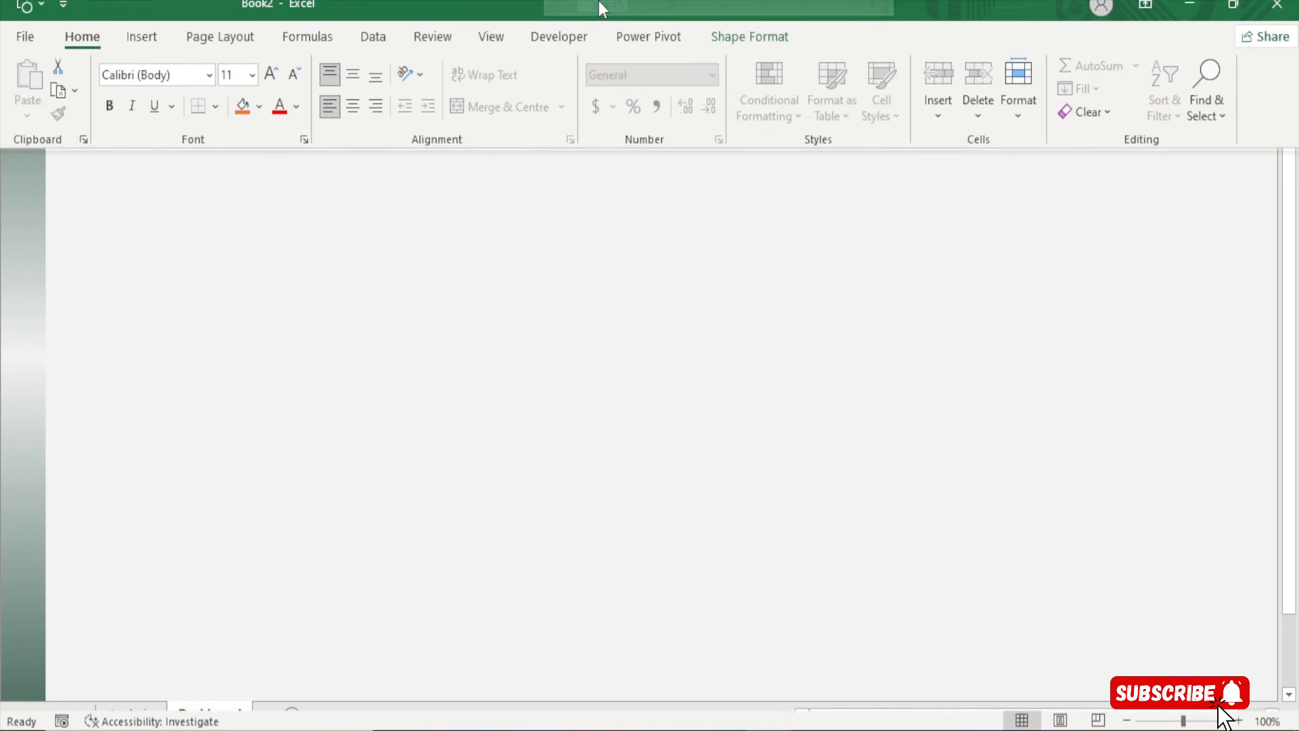
left_click(747, 51)
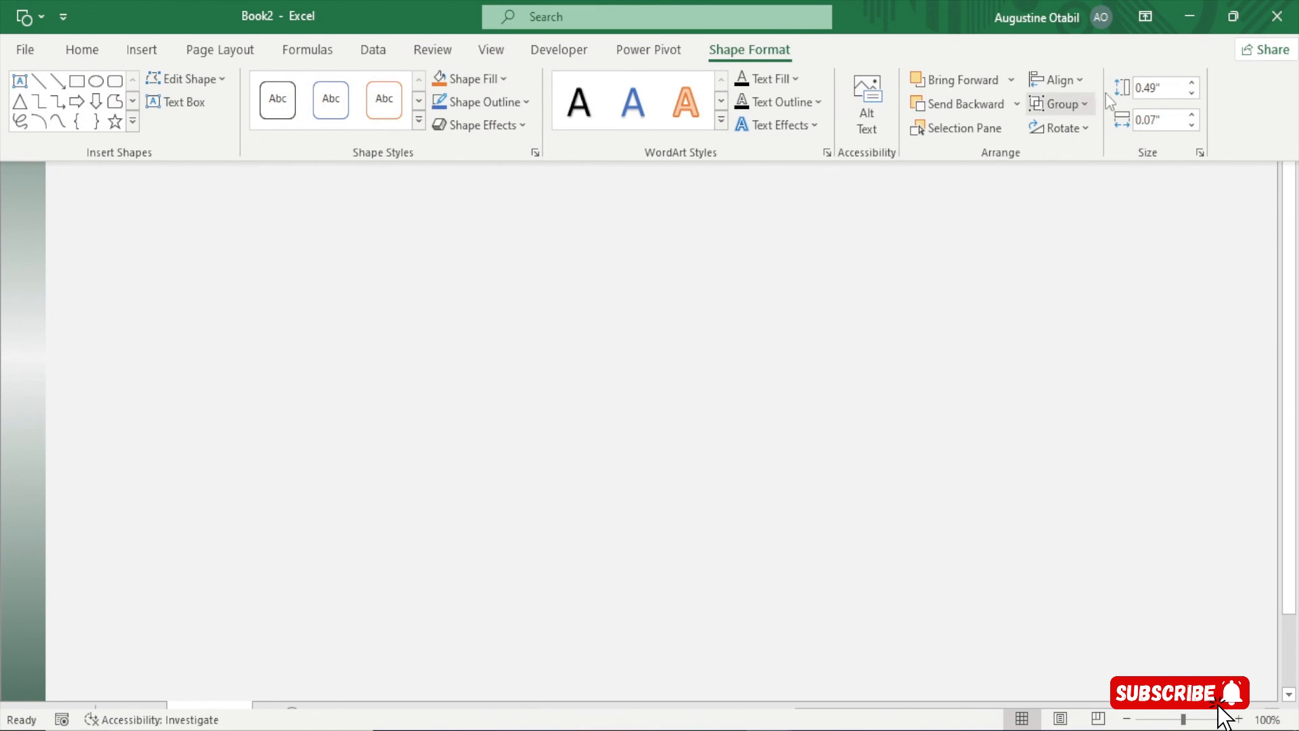
left_click(1068, 80)
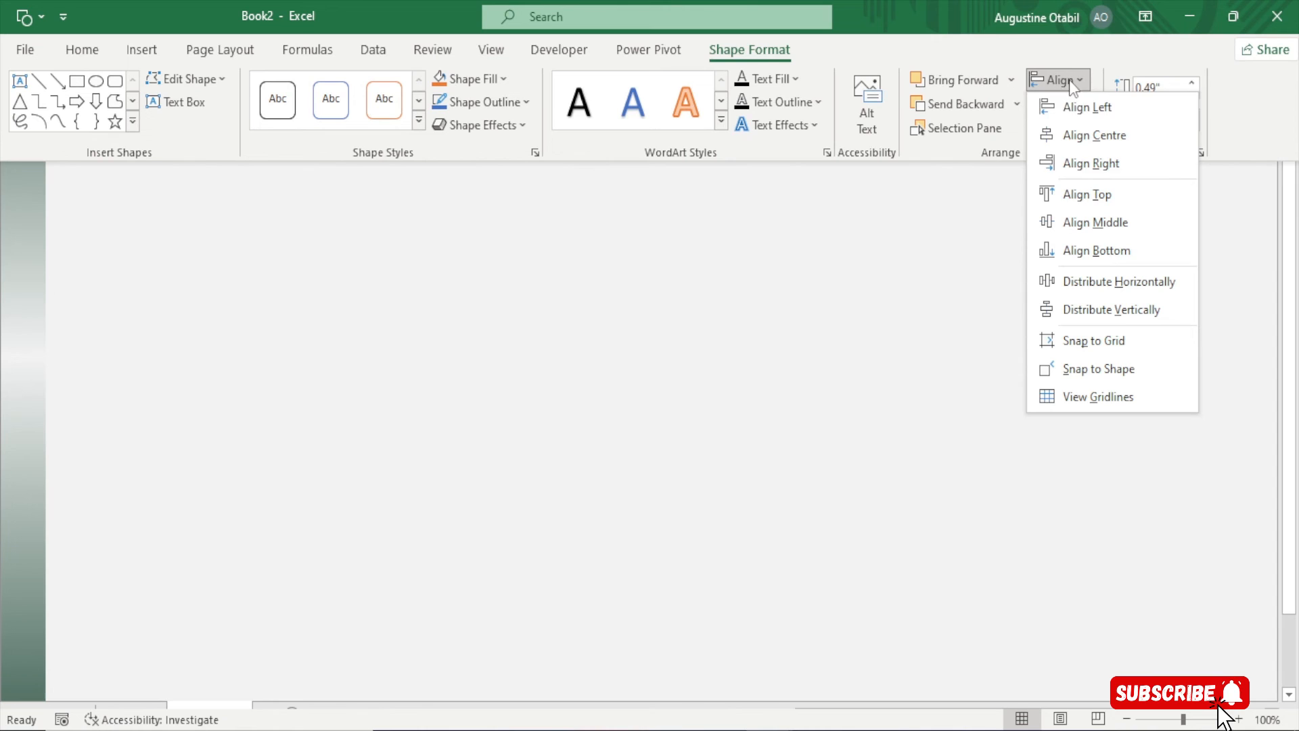
left_click(1085, 195)
left_click(592, 257)
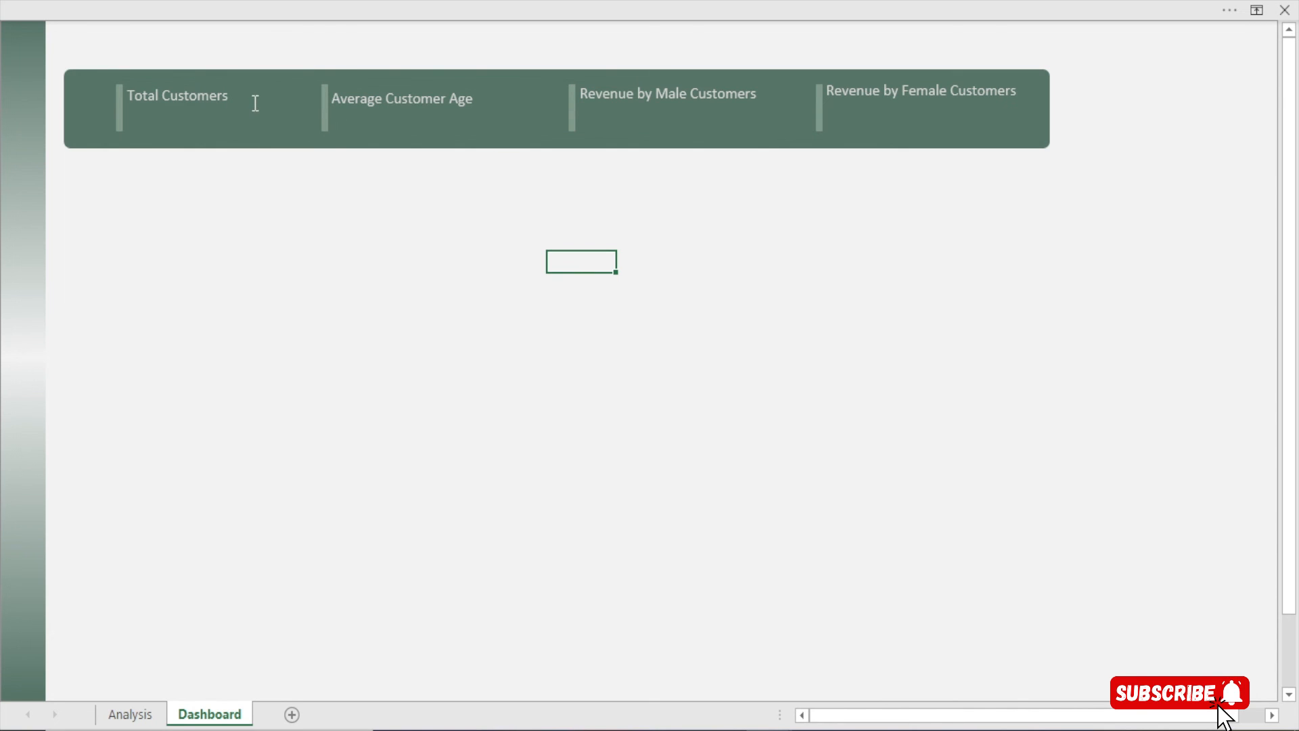
Move the Revenue by Male and Female Customers labels down within the banner
left_click(662, 101)
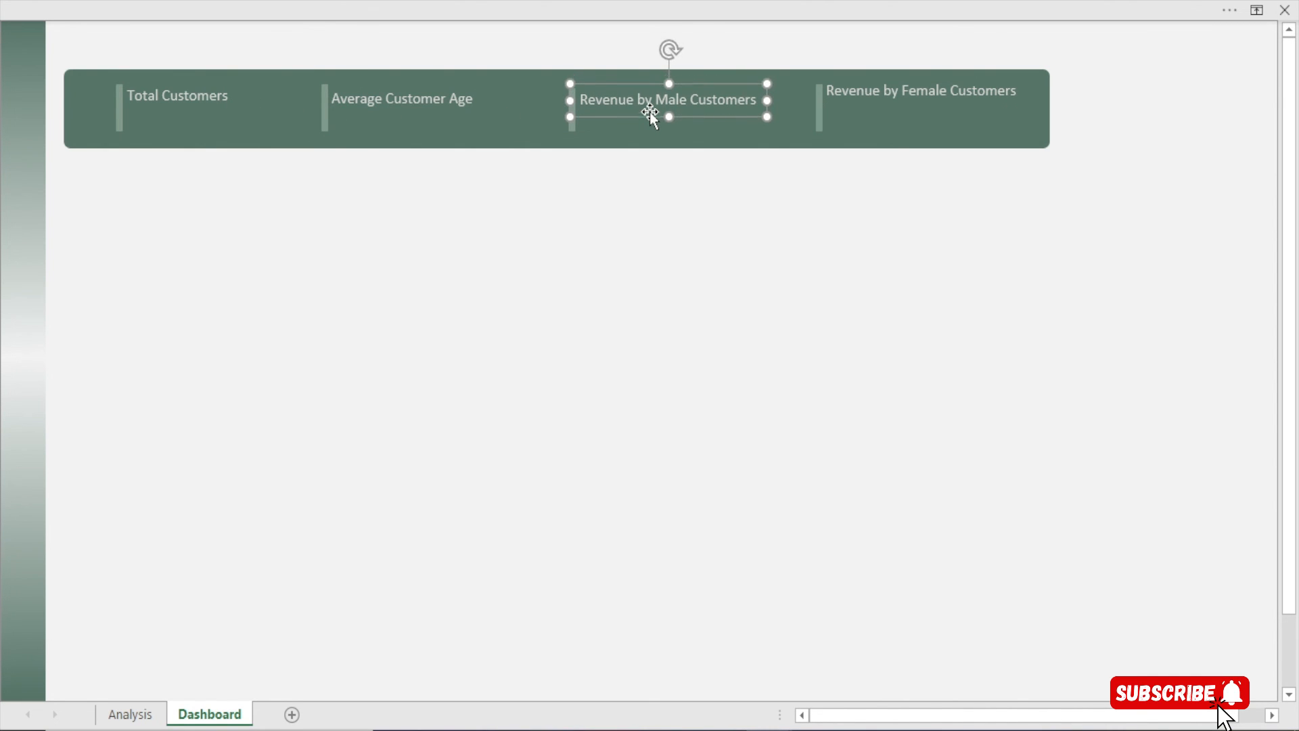
left_click_drag(649, 112, 649, 128)
left_click(864, 98)
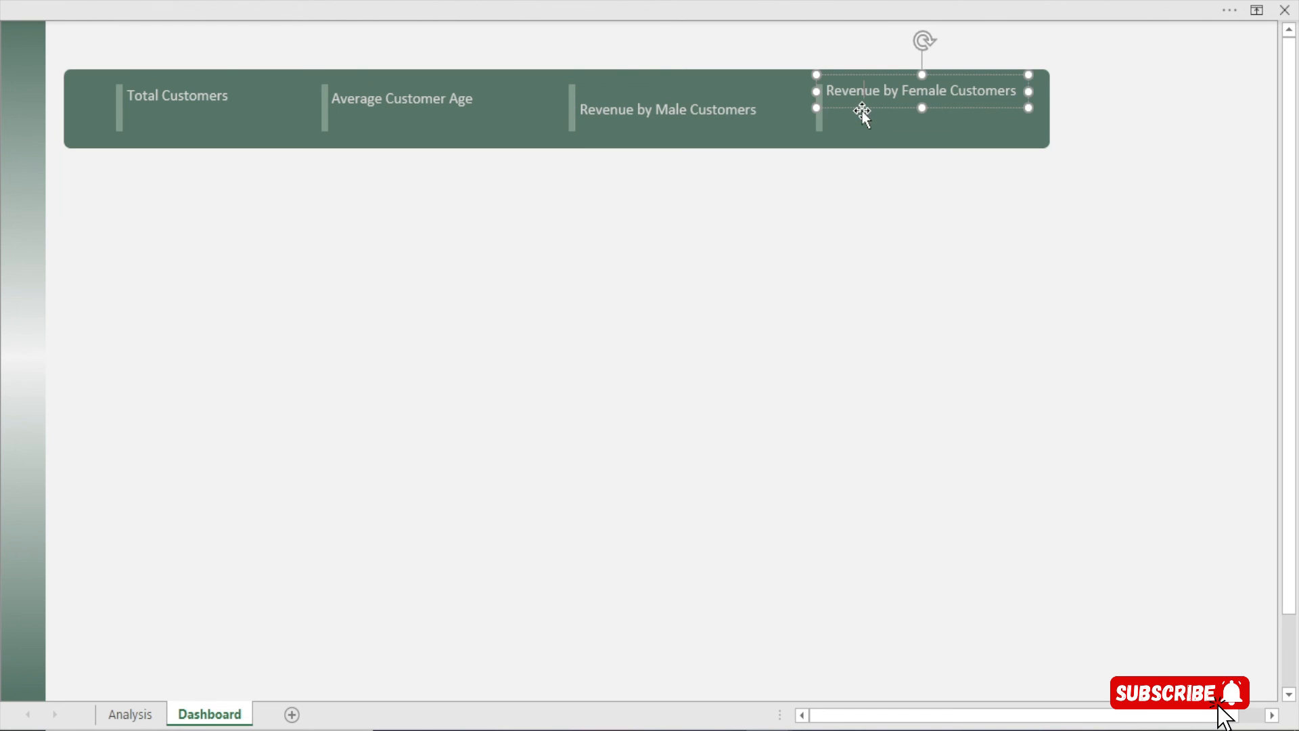
left_click(860, 110)
key("Down")
key("Down")
key("Down")
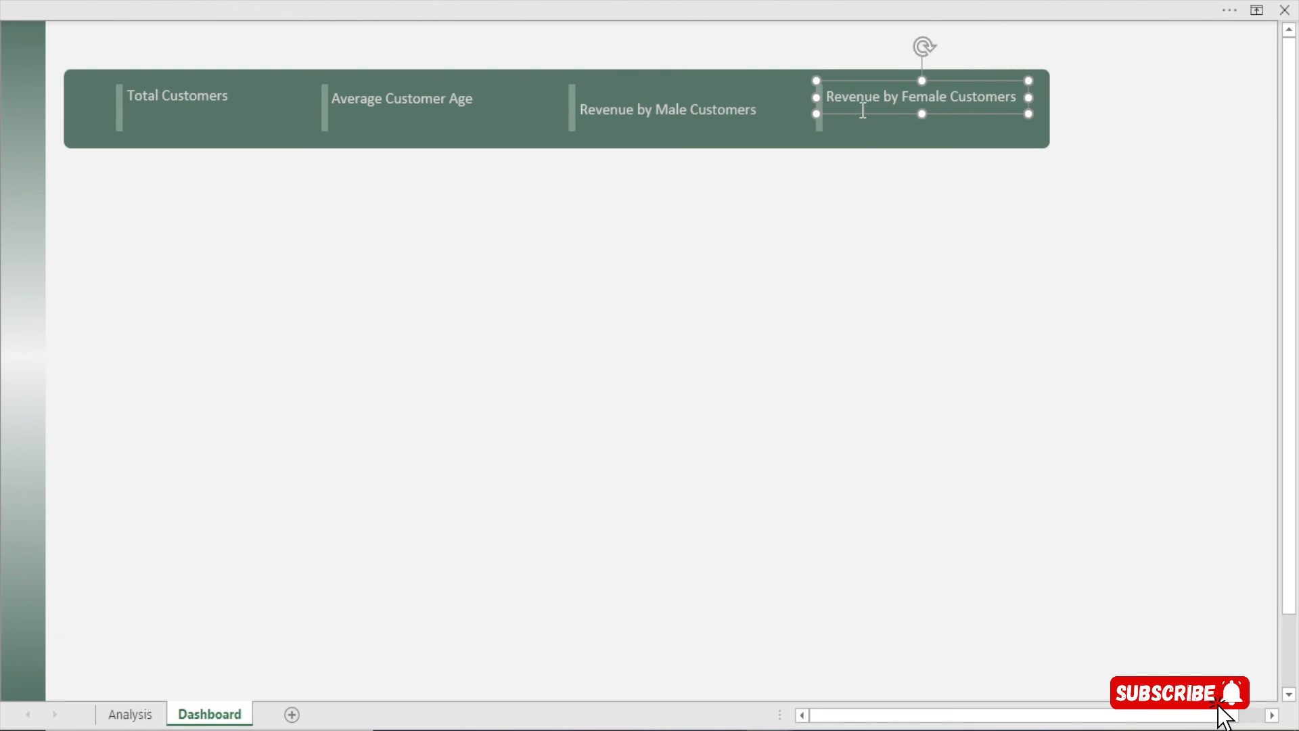
key("Down")
key("Down")
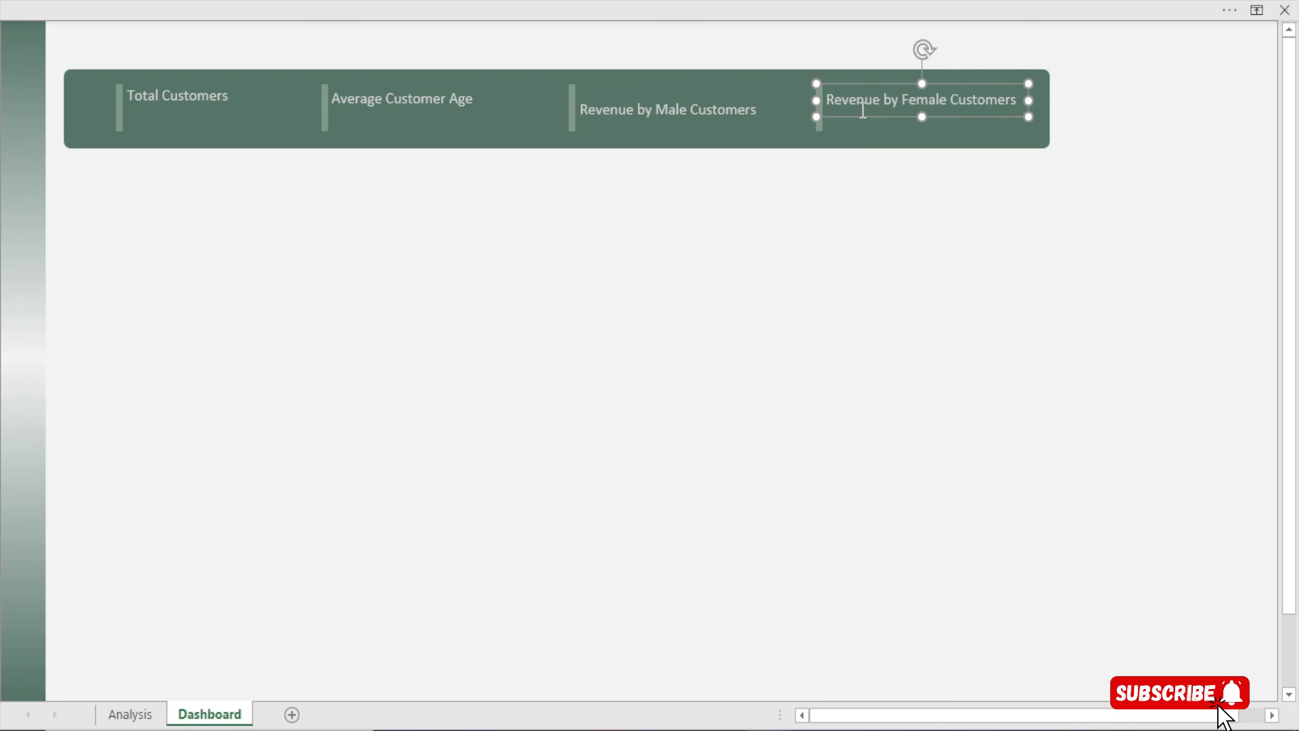
Select the four KPI labels and apply Align Top
left_click(629, 108, "shift")
left_click(391, 88, "shift")
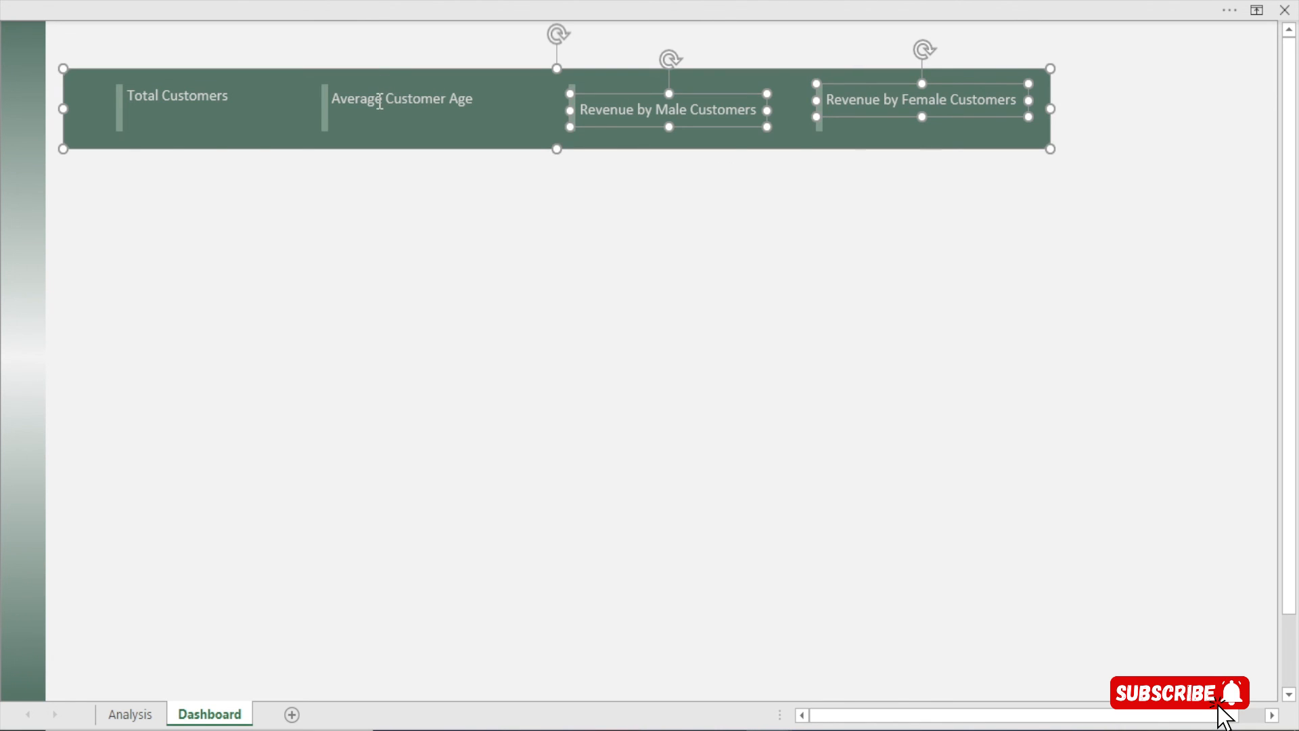
left_click(366, 75, "shift")
left_click(371, 95, "shift")
left_click(203, 95, "shift")
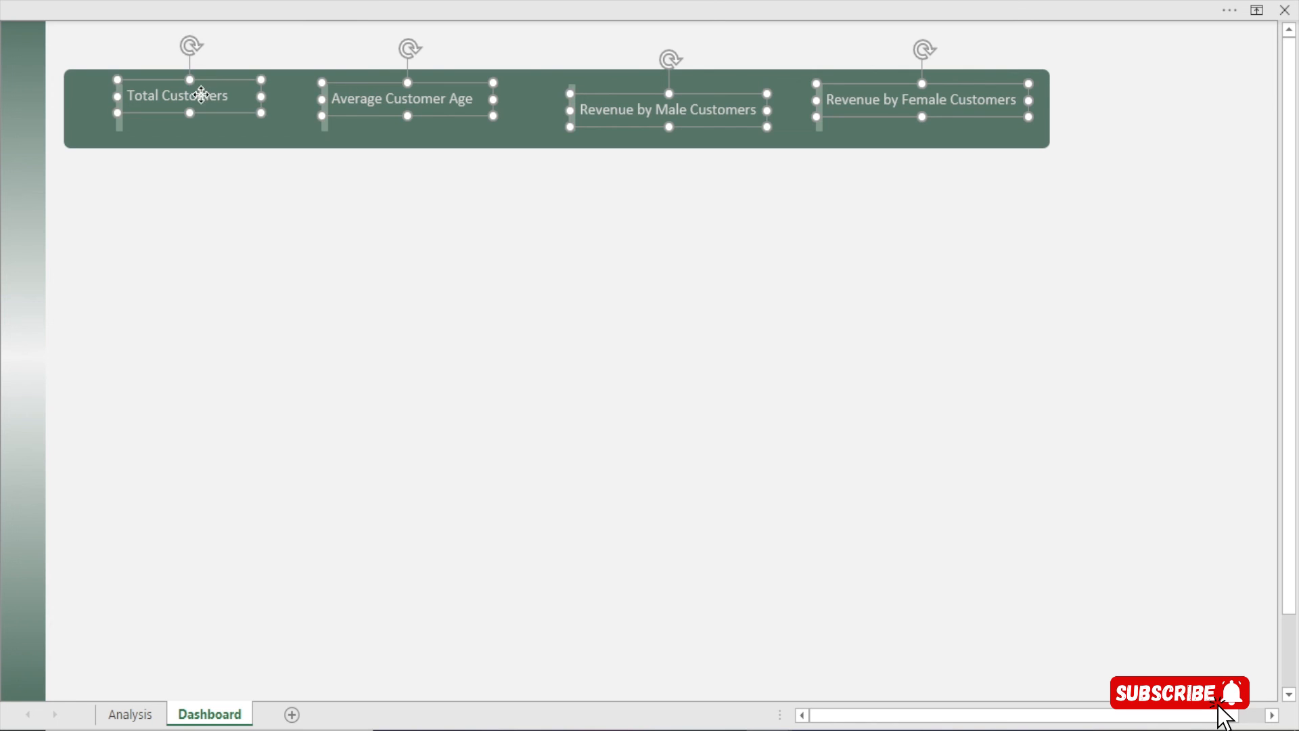
left_click(913, 3)
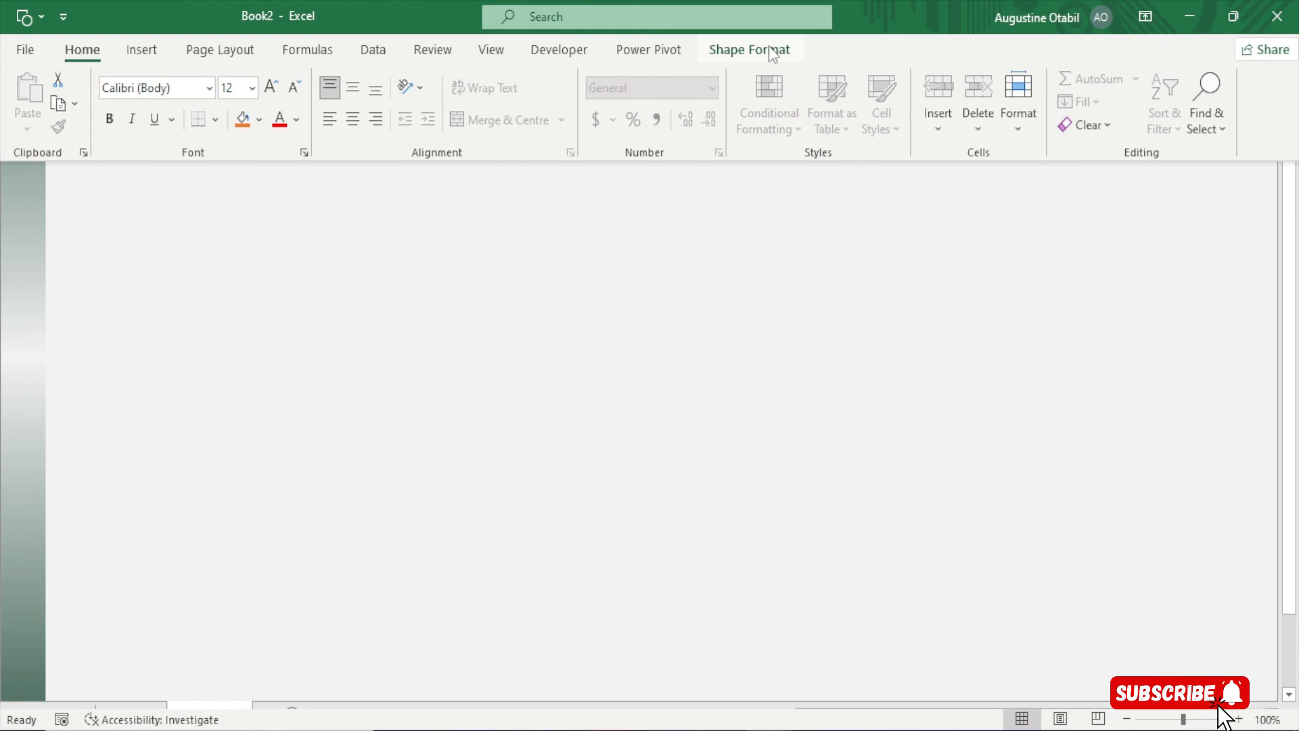
left_click(769, 48)
left_click(1072, 80)
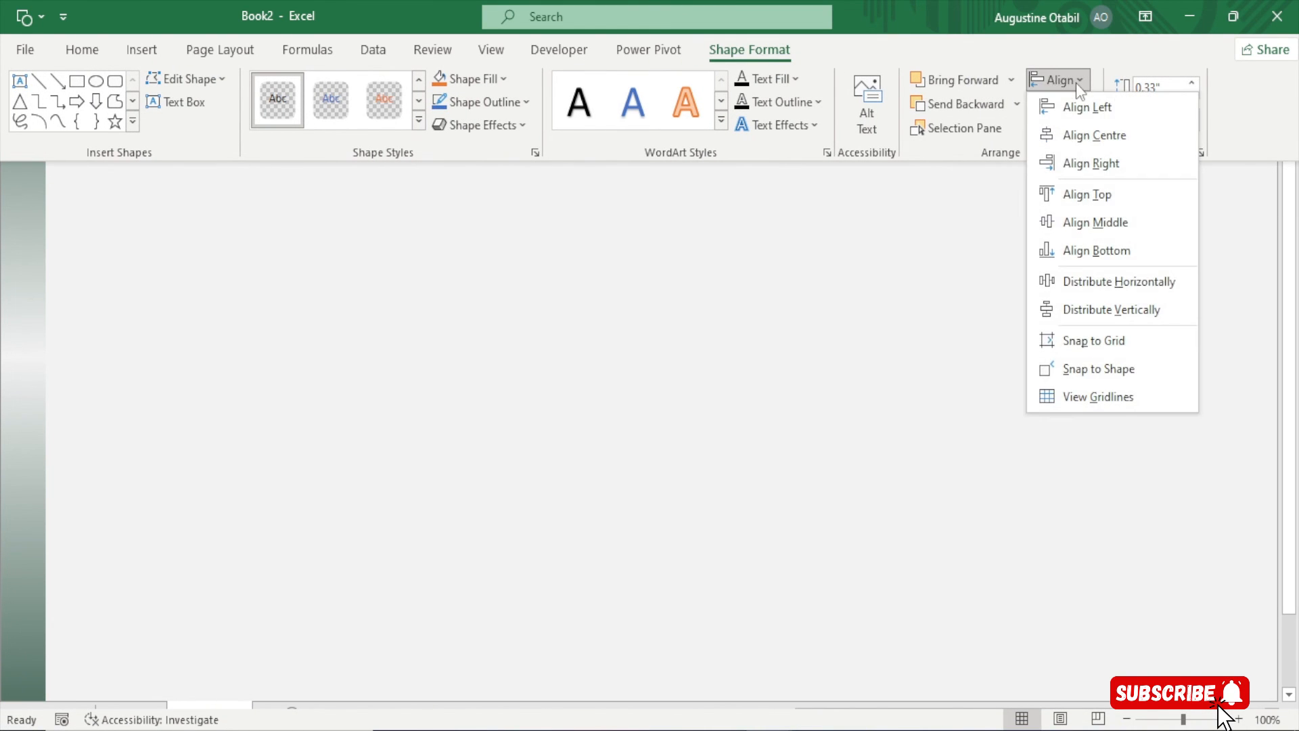
left_click(1073, 194)
left_click(560, 258)
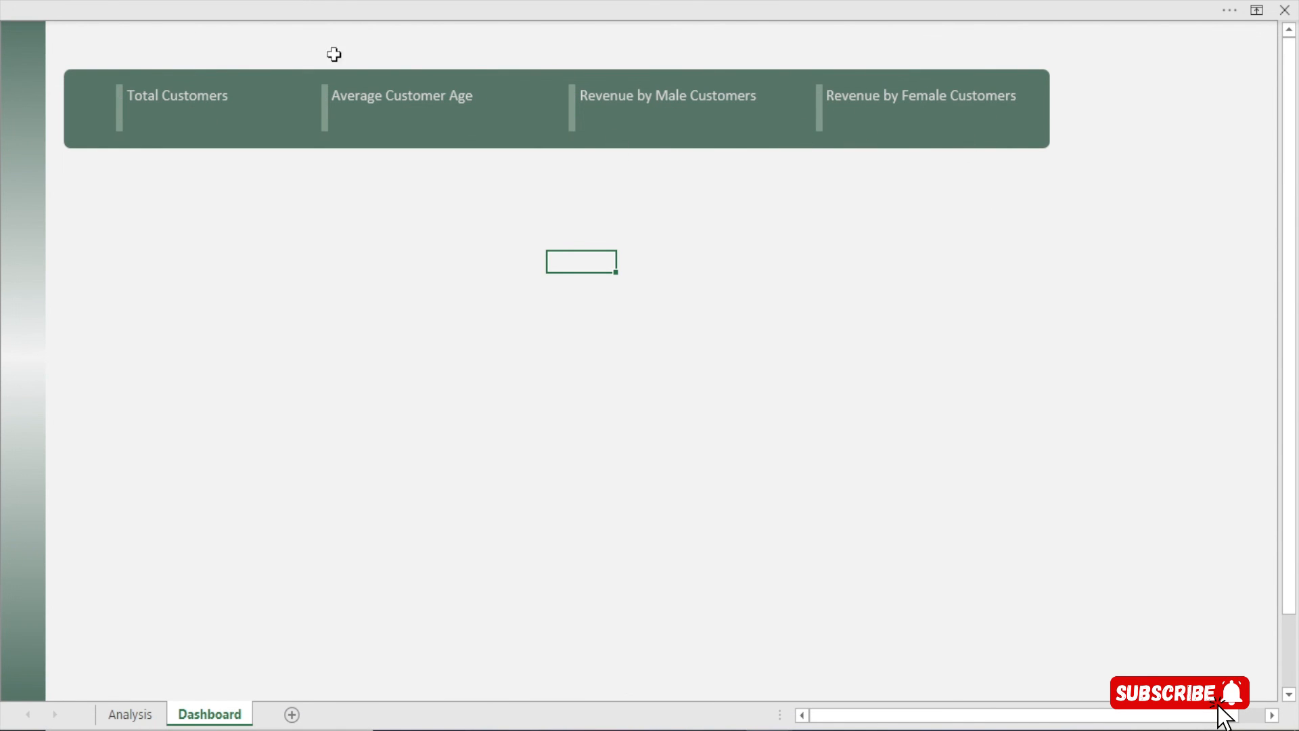
Ctrl-drag a copy of the Total Customers label just below it, then go to the Analysis sheet
left_click(206, 95)
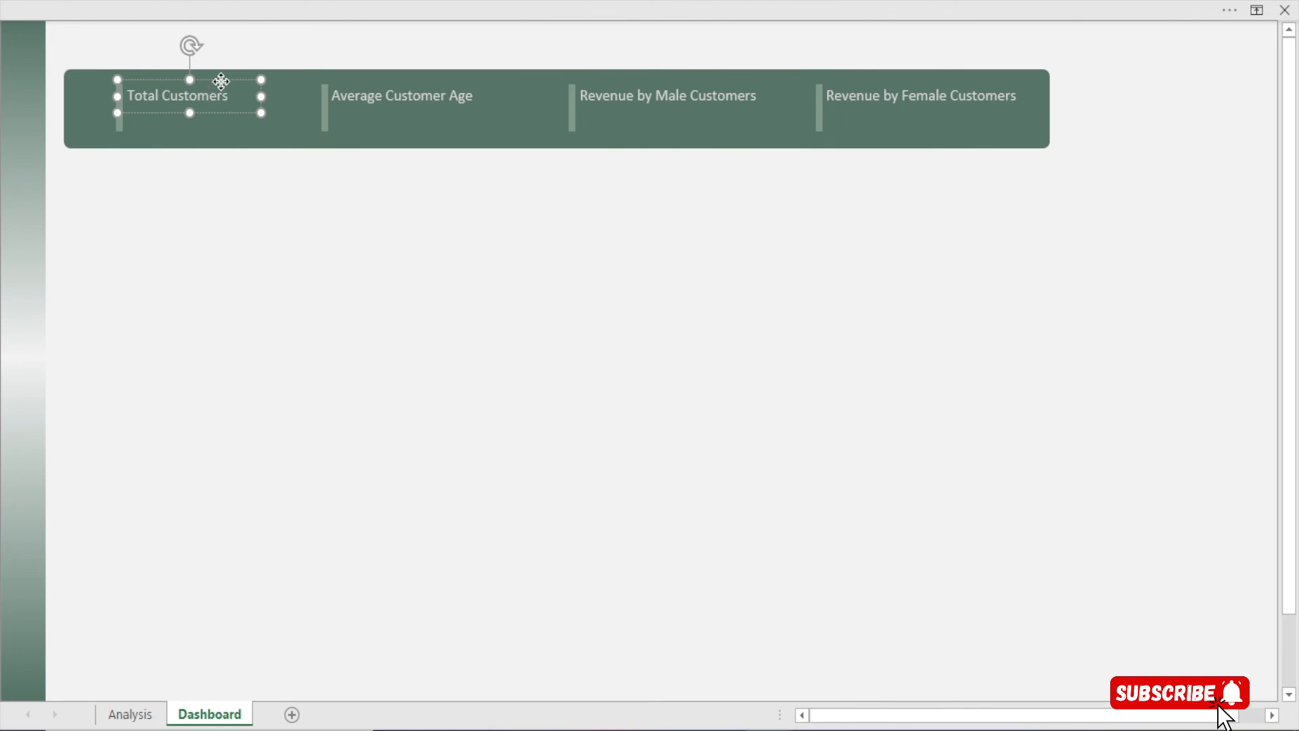
left_click_drag(222, 82, 209, 134)
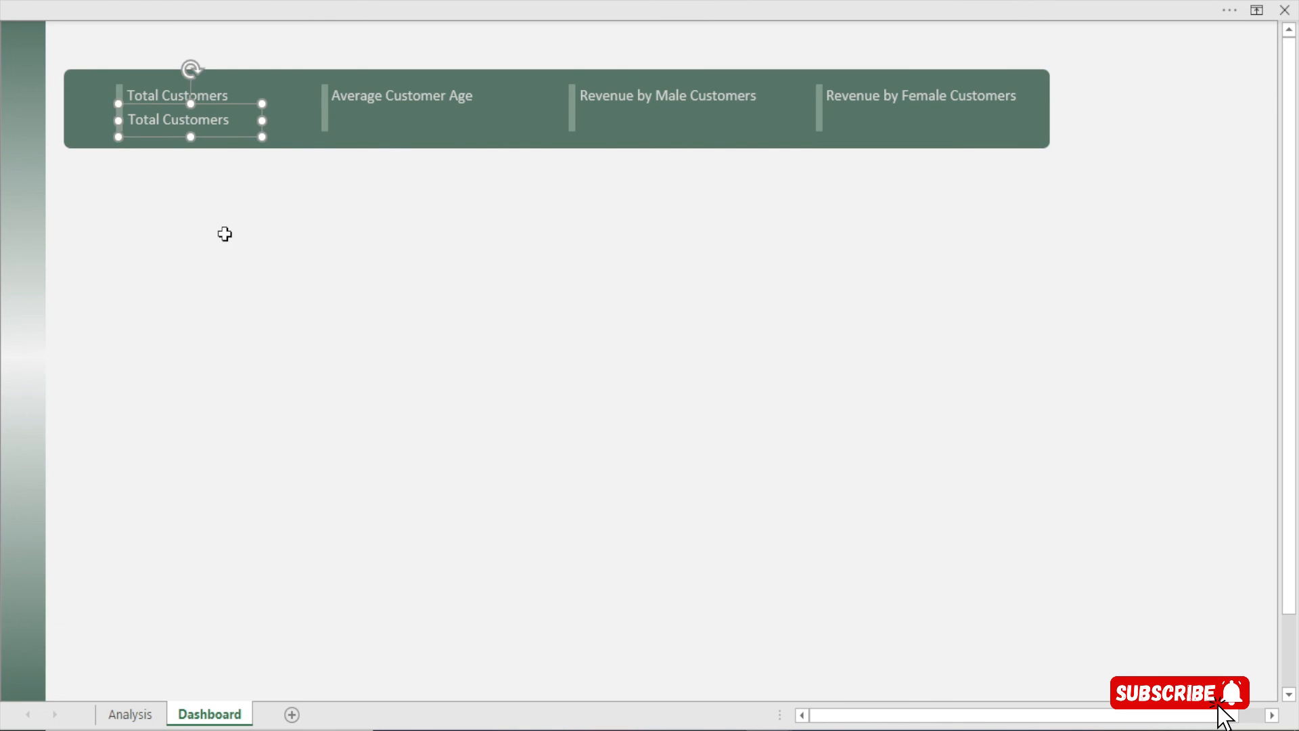
left_click(224, 241)
left_click(136, 715)
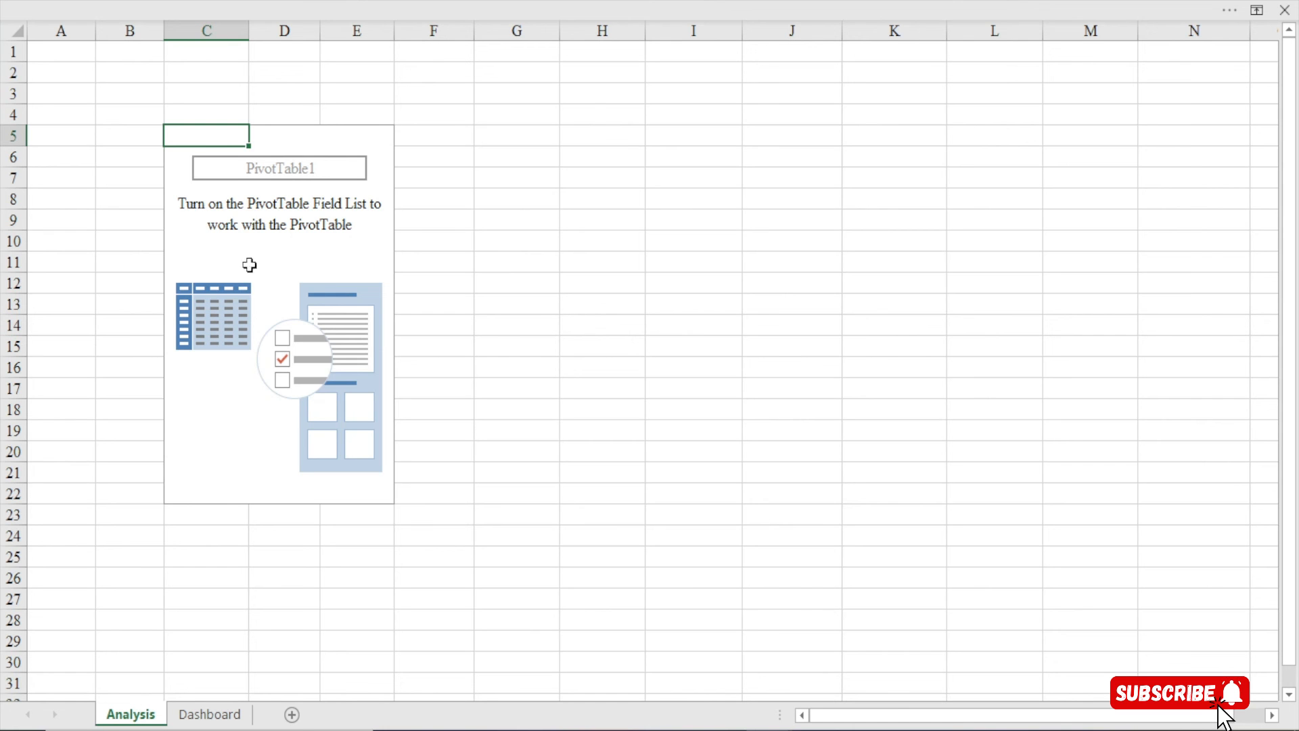
Show PivotTable1's field list and expand the Calculations table's measures
right_click(218, 142)
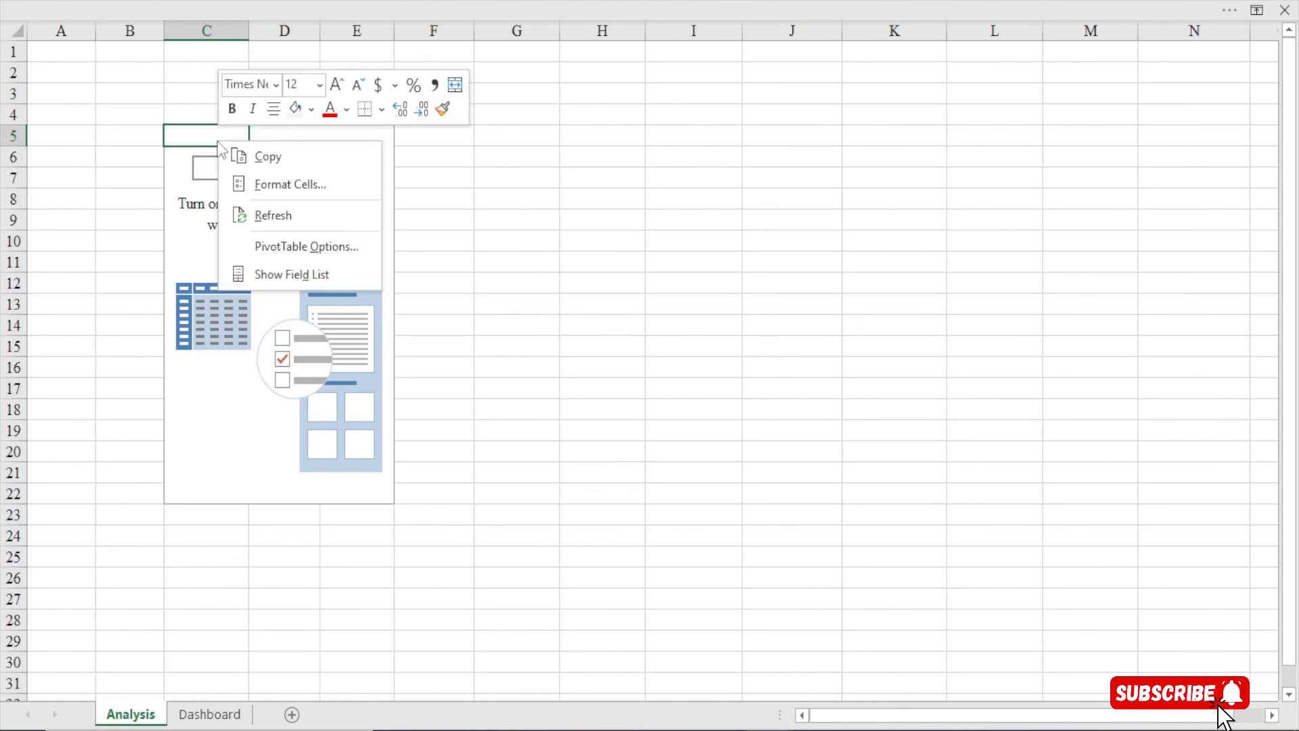
left_click(207, 138)
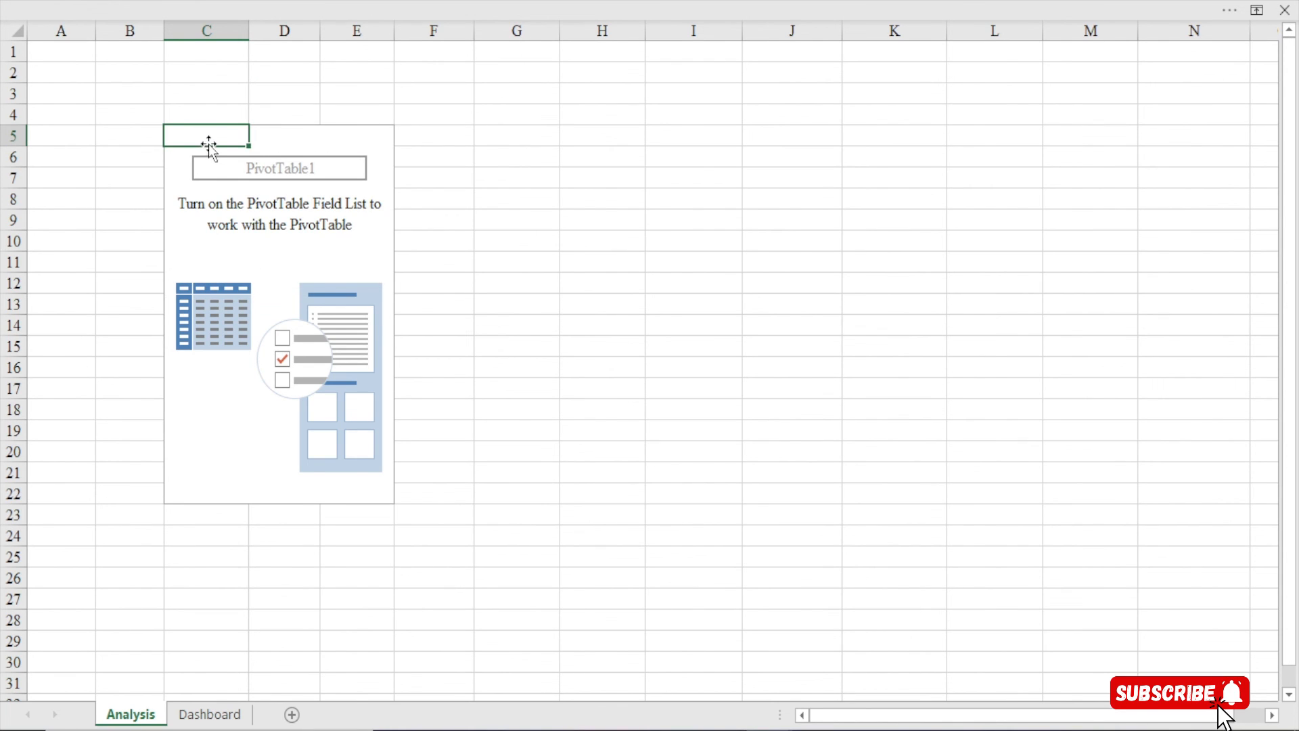
right_click(224, 134)
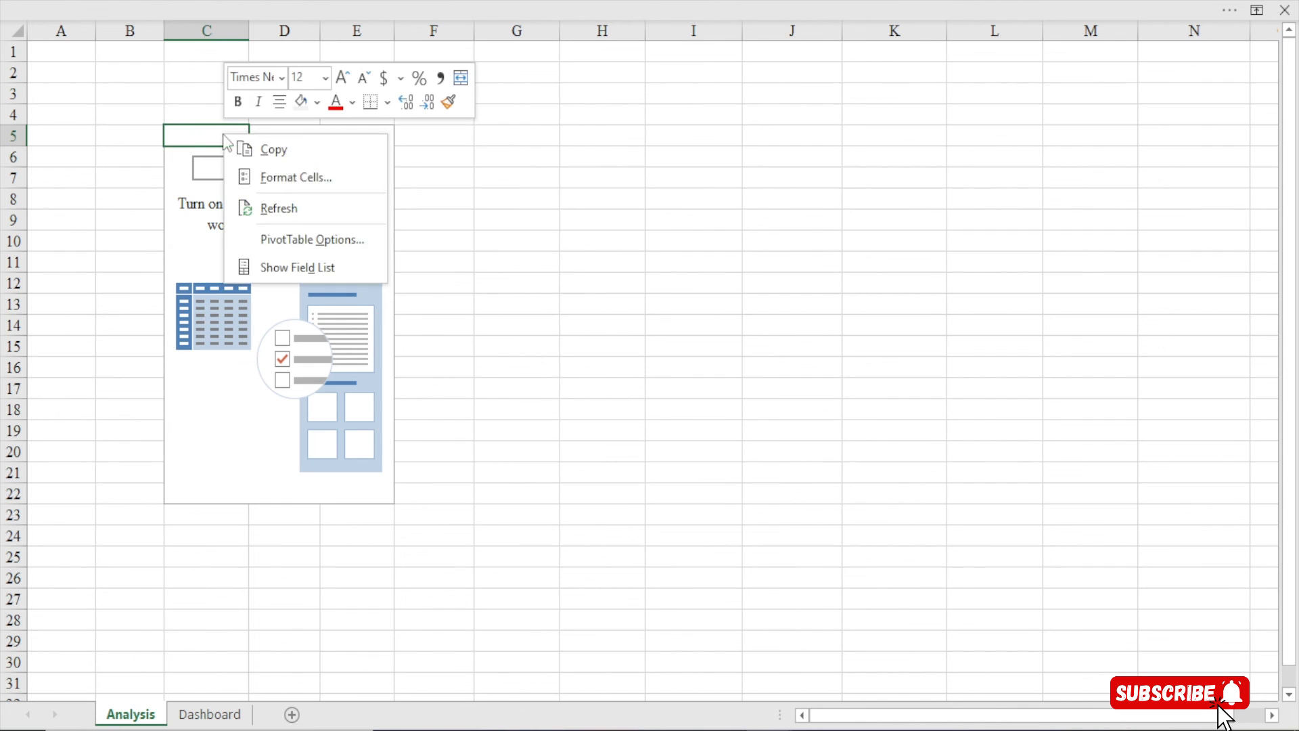
left_click(260, 267)
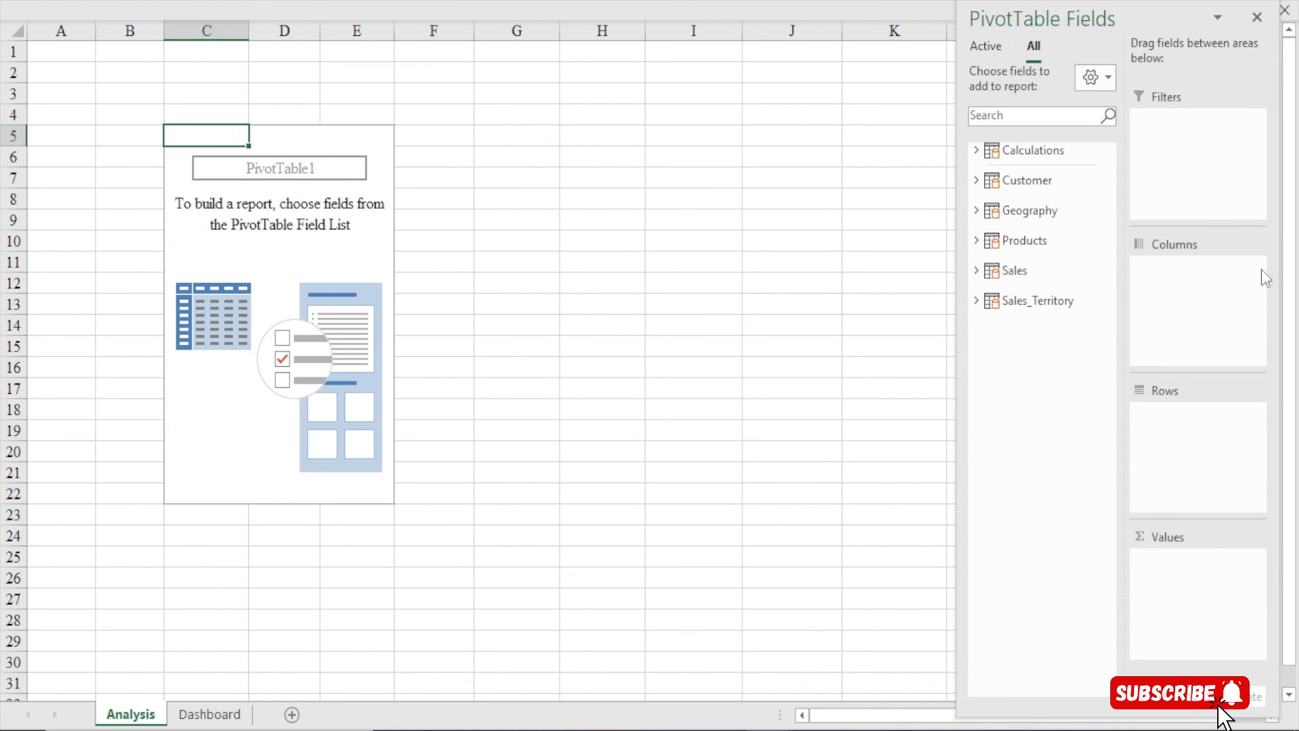
left_click(974, 151)
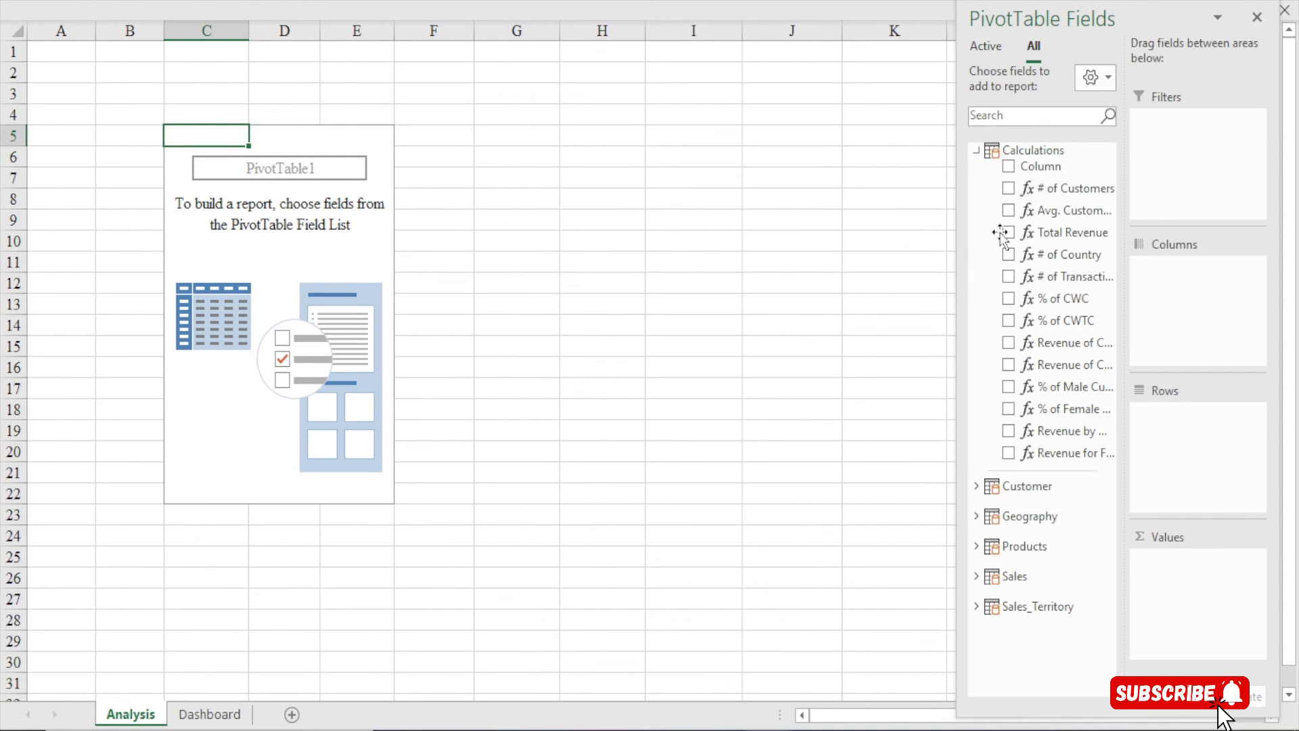
Add # of Customers, Avg. Customer Age, Revenue by Male Customer and Revenue for Female Customers to Values
left_click_drag(1088, 188, 1208, 572)
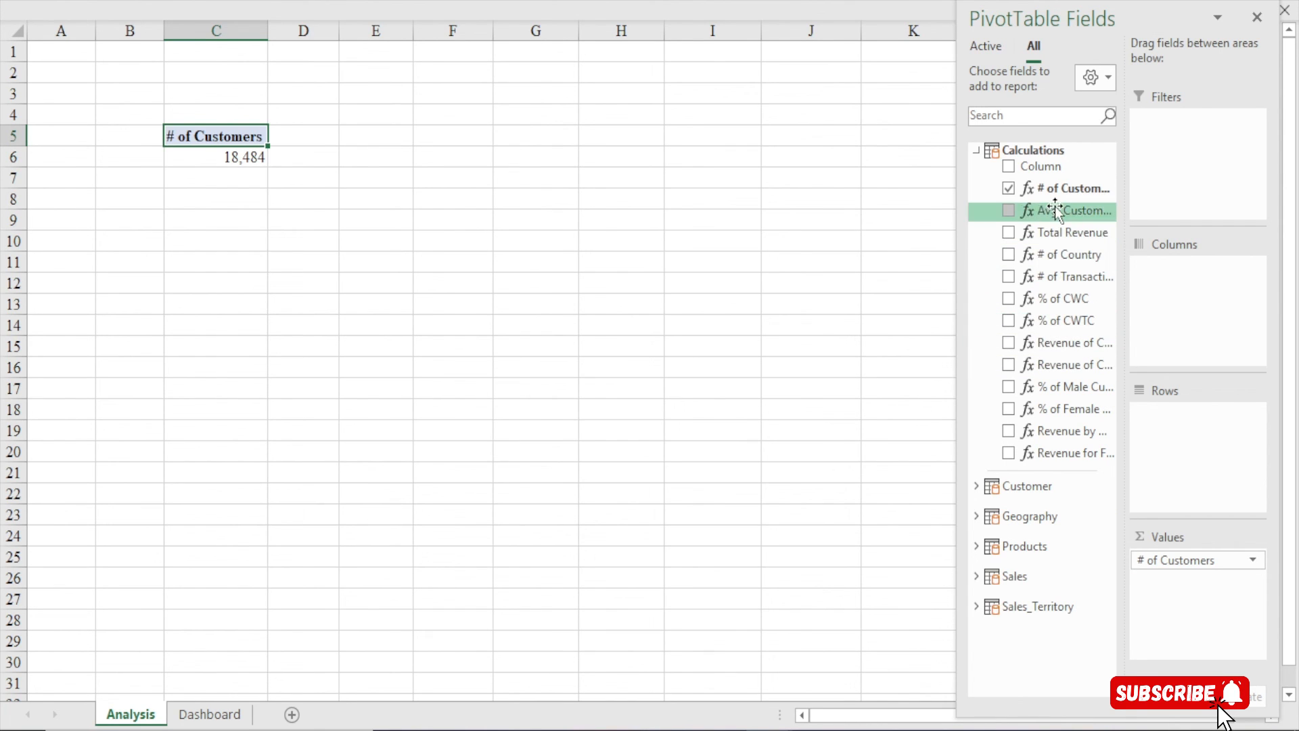
left_click_drag(1055, 209, 1188, 607)
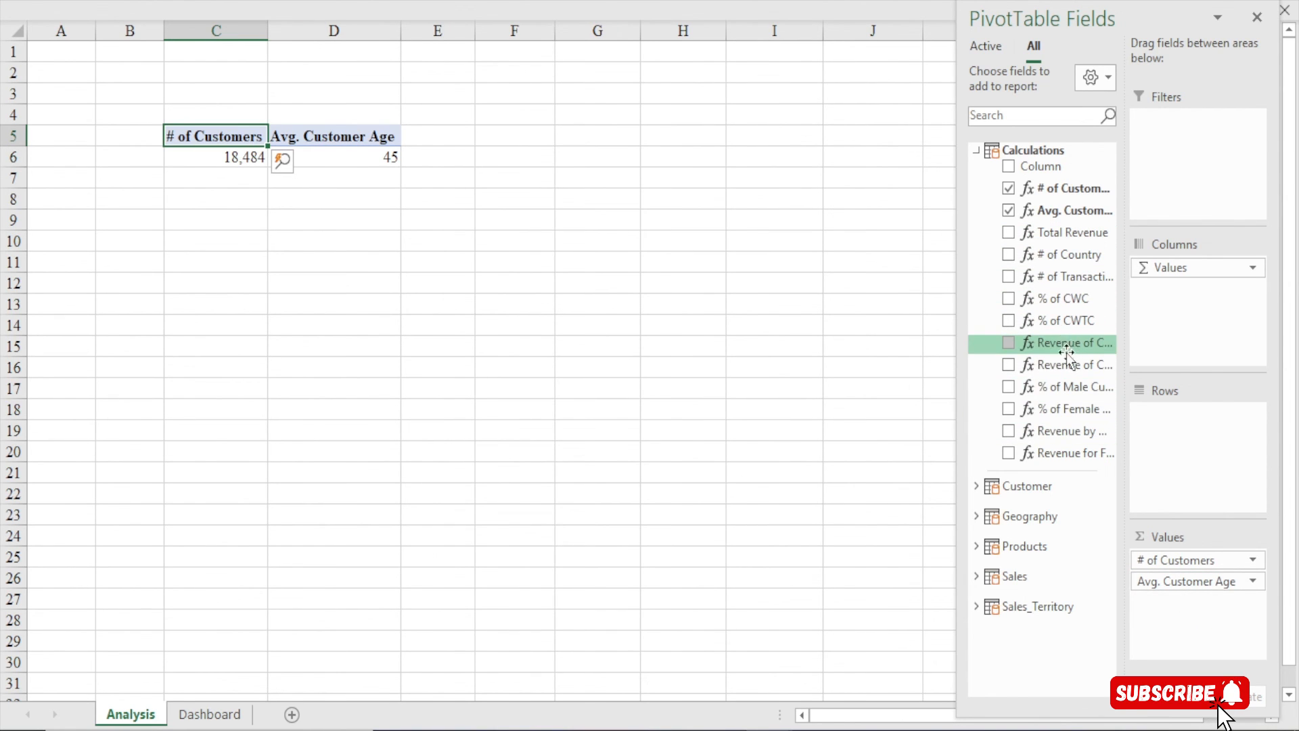
left_click_drag(1066, 387, 1038, 433)
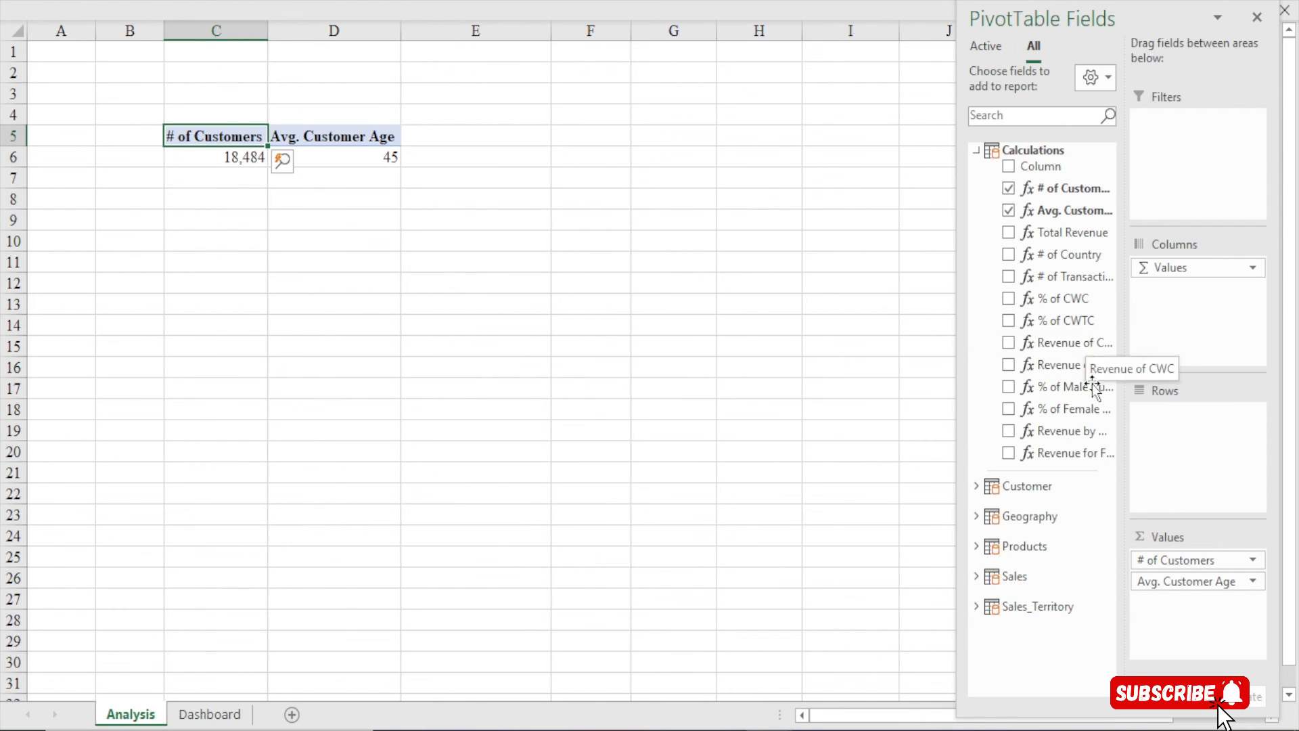
left_click_drag(1074, 428, 1191, 600)
left_click_drag(1058, 457, 1194, 636)
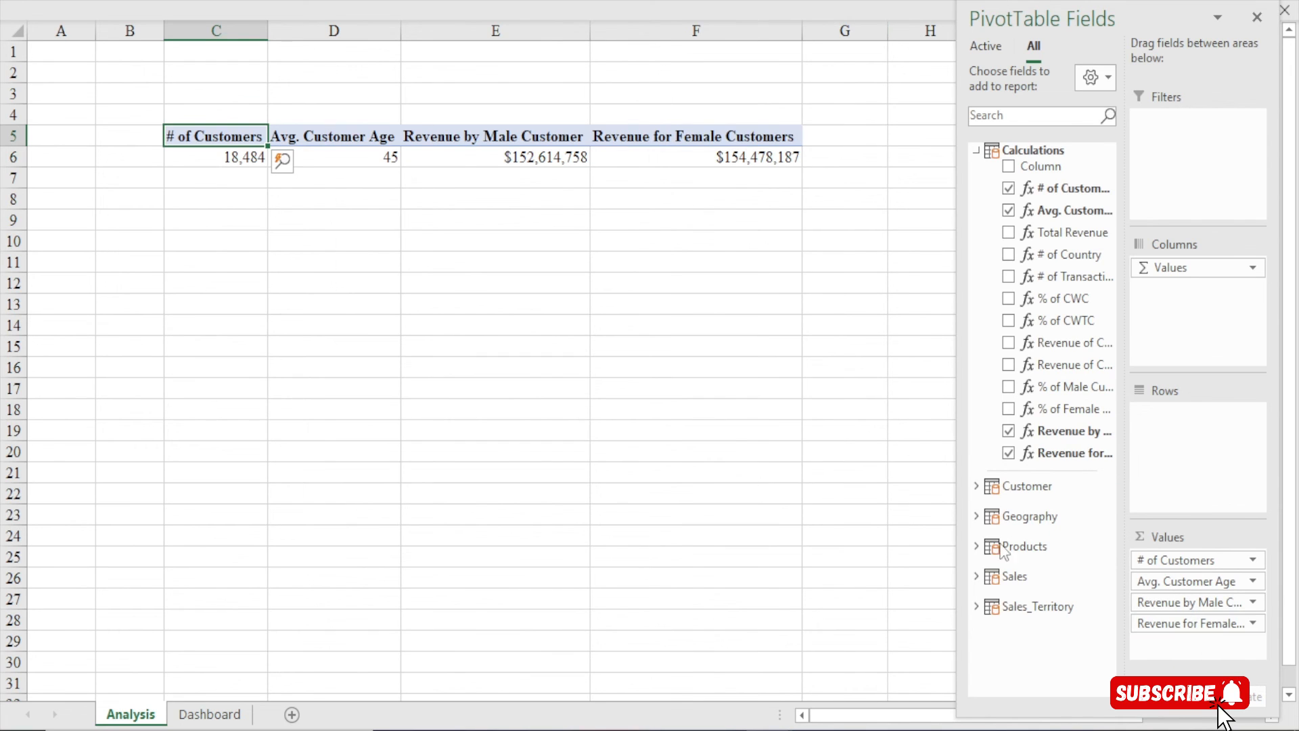
left_click(496, 240)
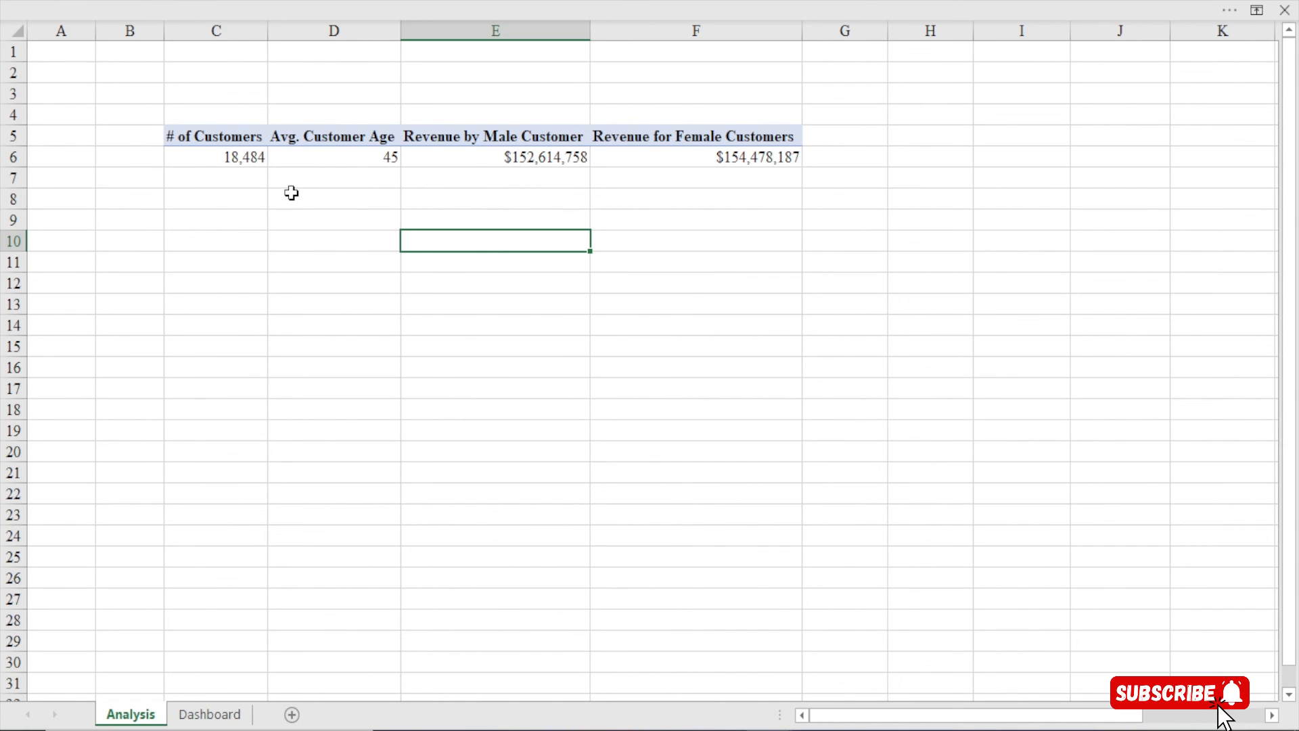
Apply a green Medium PivotTable style to the KPI PivotTable
left_click(233, 136)
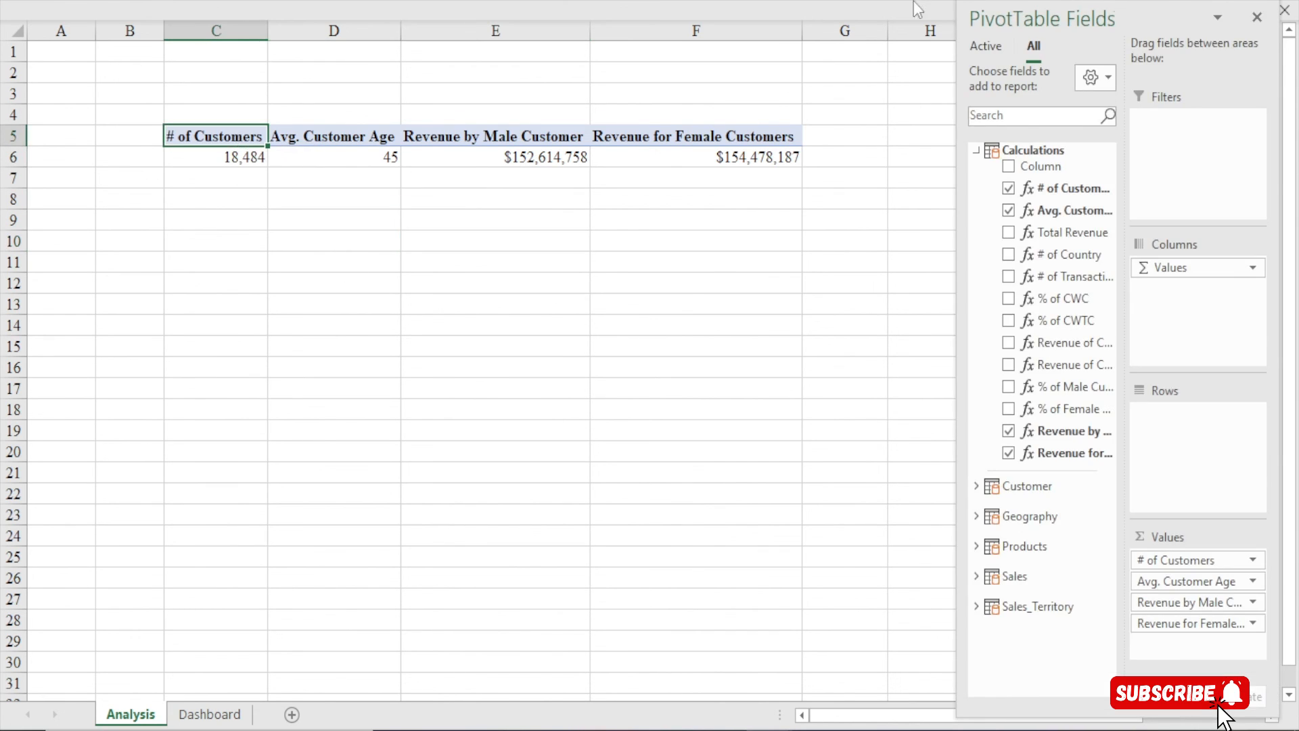
left_click(718, 1)
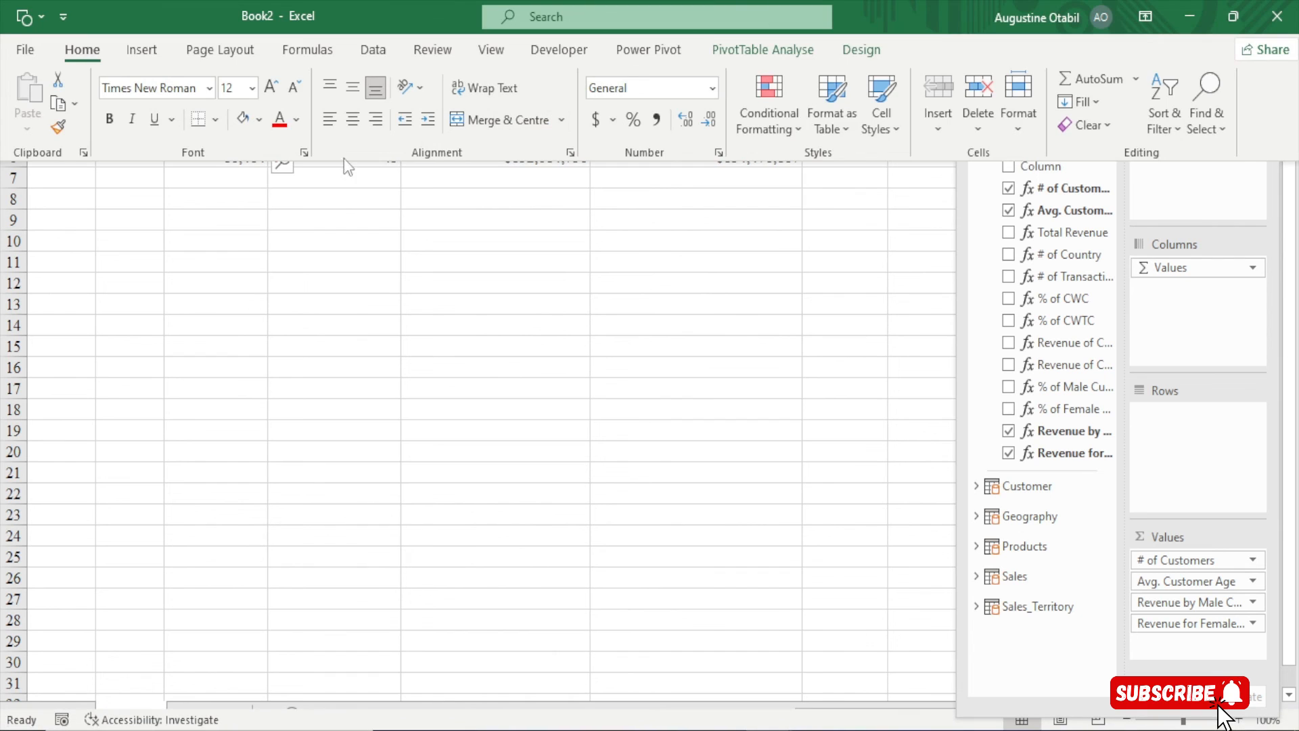
left_click(863, 51)
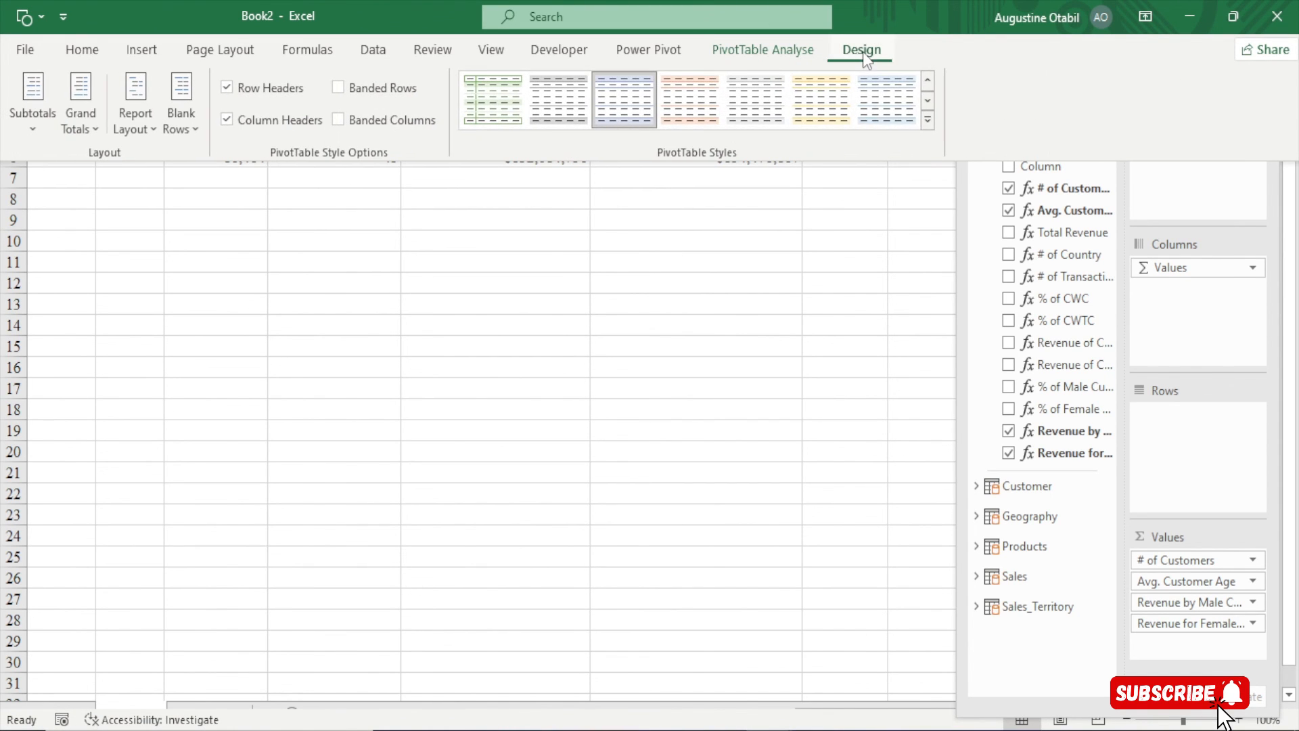
left_click(931, 122)
left_click(886, 452)
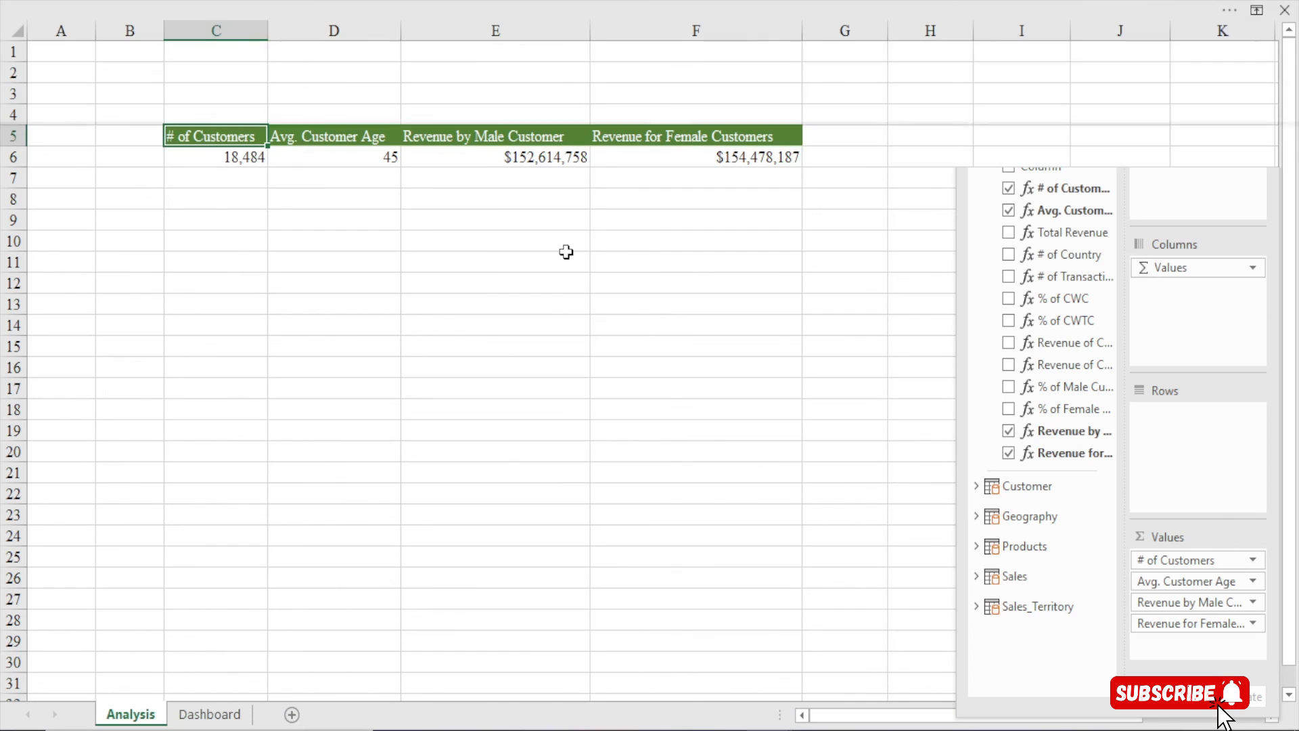
Select the Avg. Customer Age value, then the Revenue by Male Customer value in E6
left_click(330, 156)
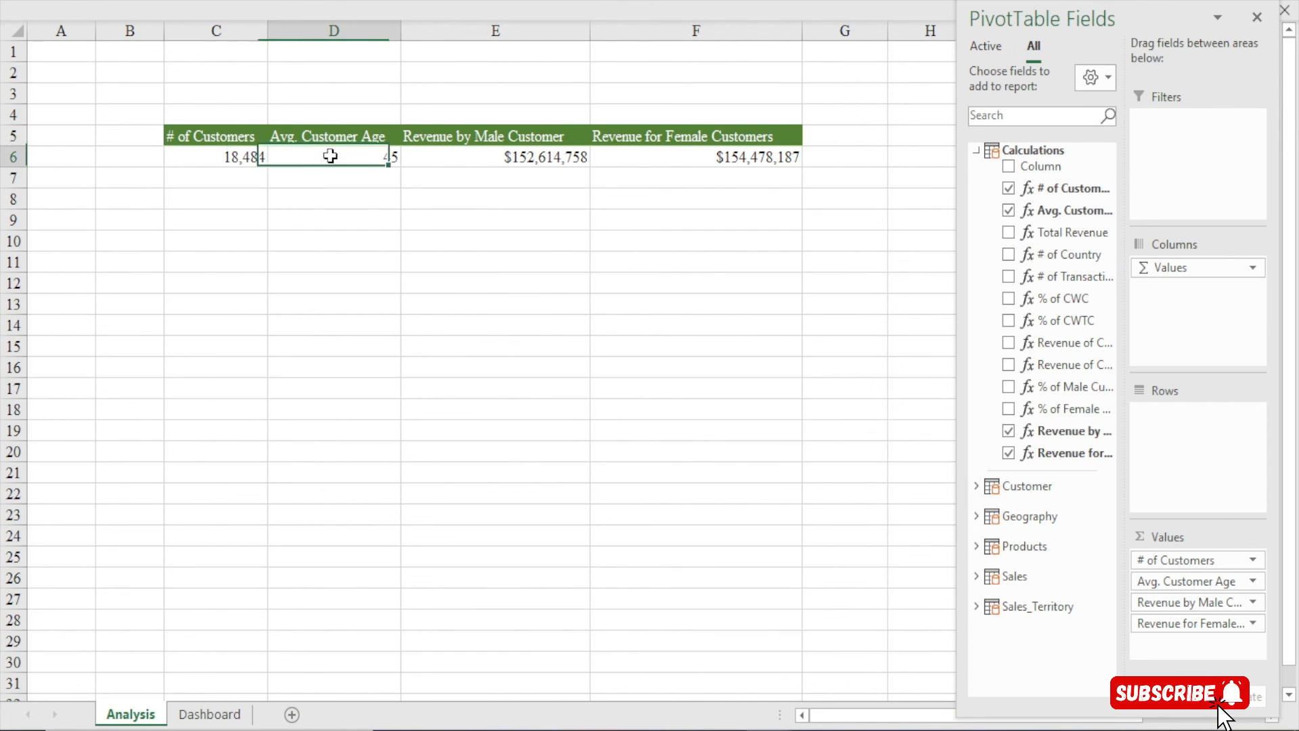
left_click(513, 158)
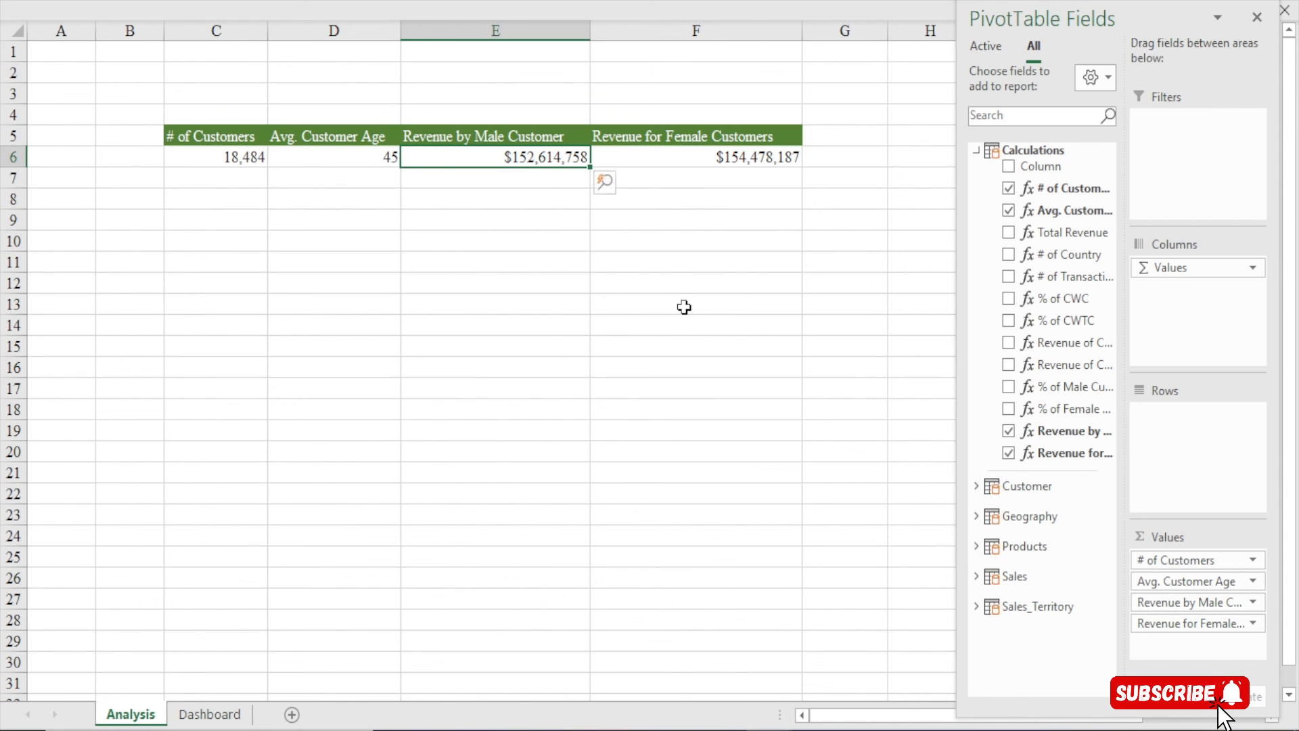
mouse_move(212, 161)
mouse_move(489, 159)
Open Format Cells for E6 and clear the existing General format code
key("ctrl+1")
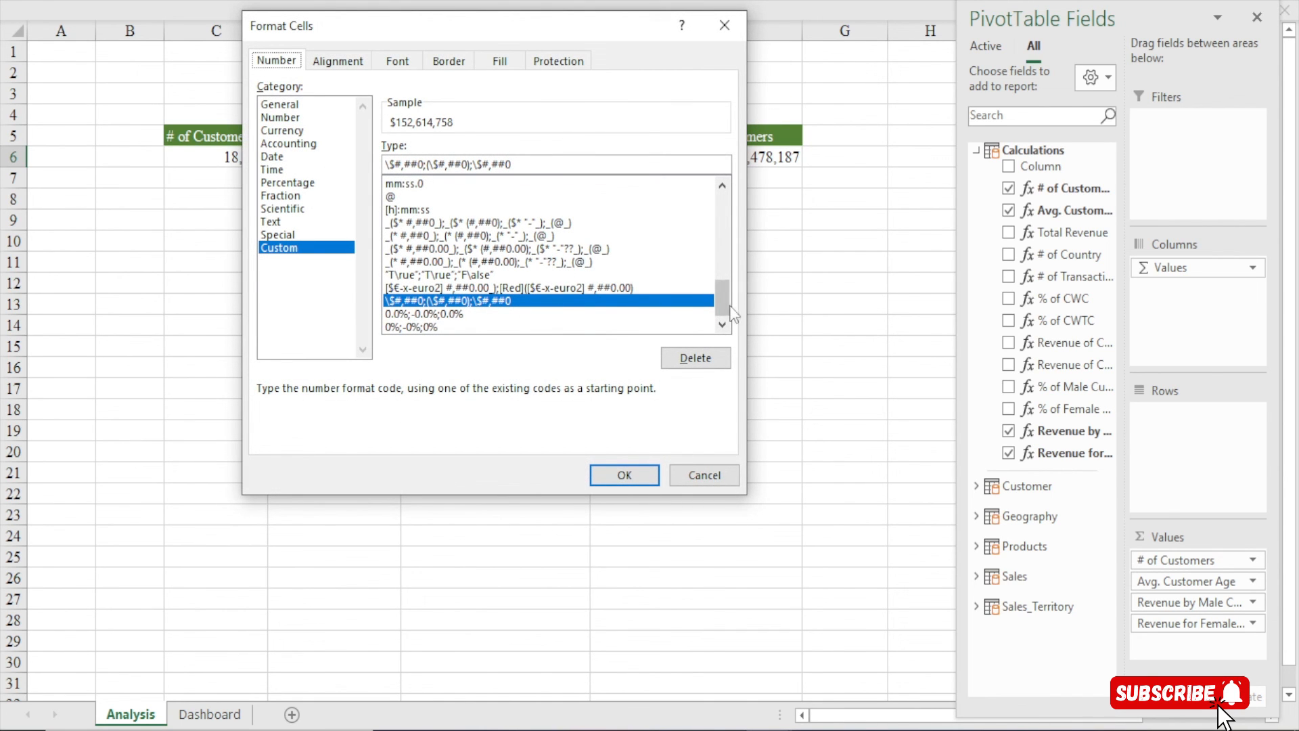
scroll(731, 311, "up", 10)
left_click(433, 184)
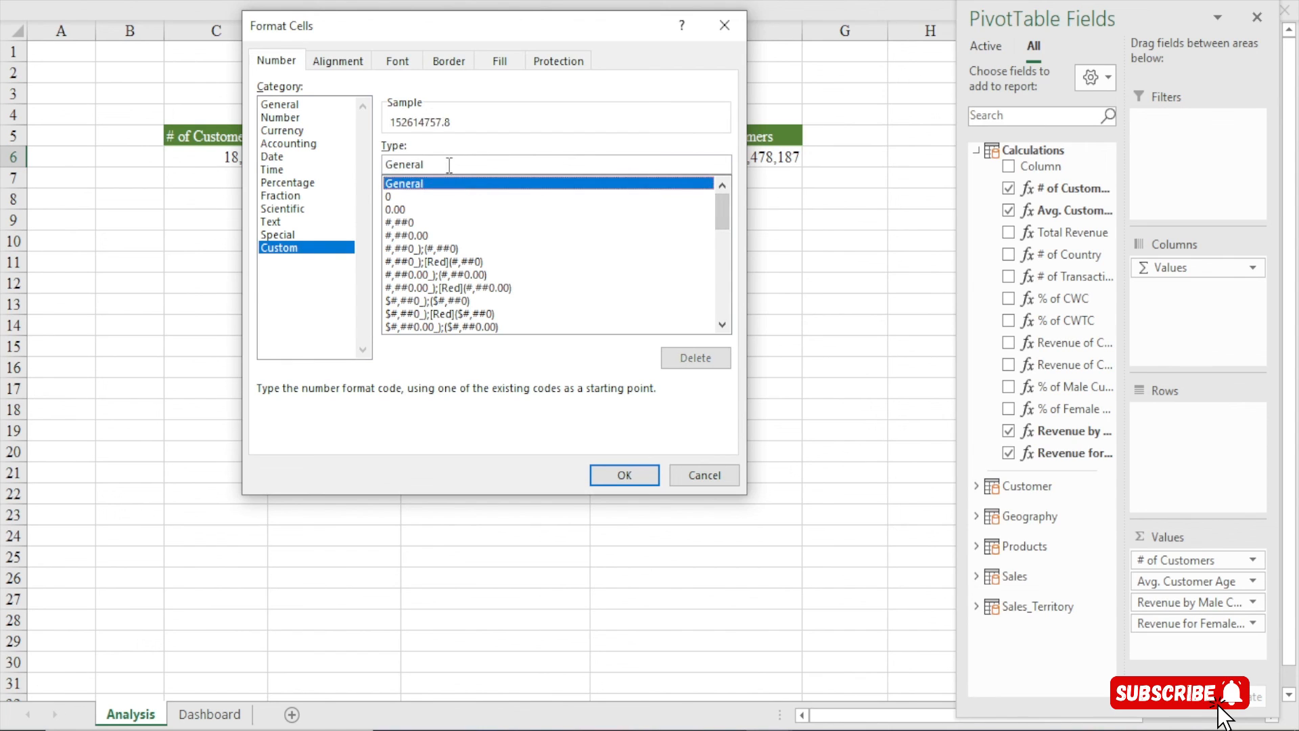
double_click(450, 165)
key("BackSpace")
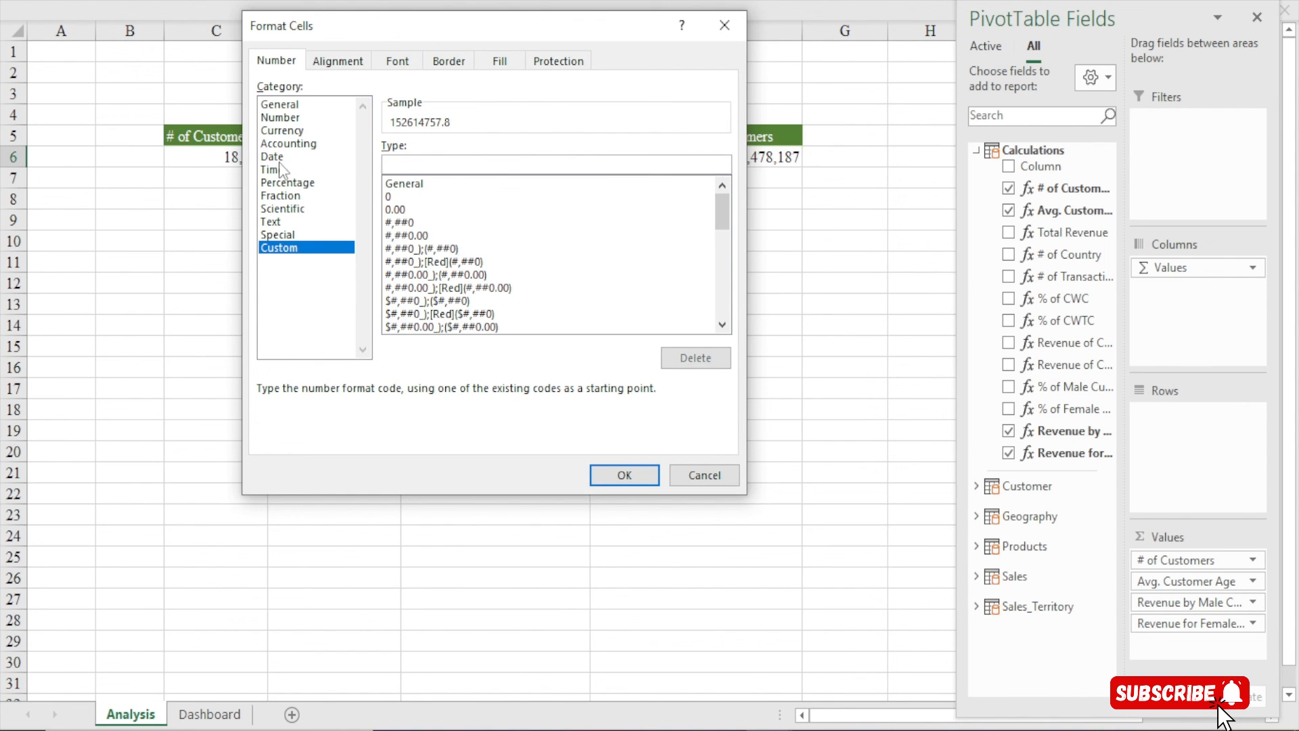
left_click_drag(367, 37, 353, 108)
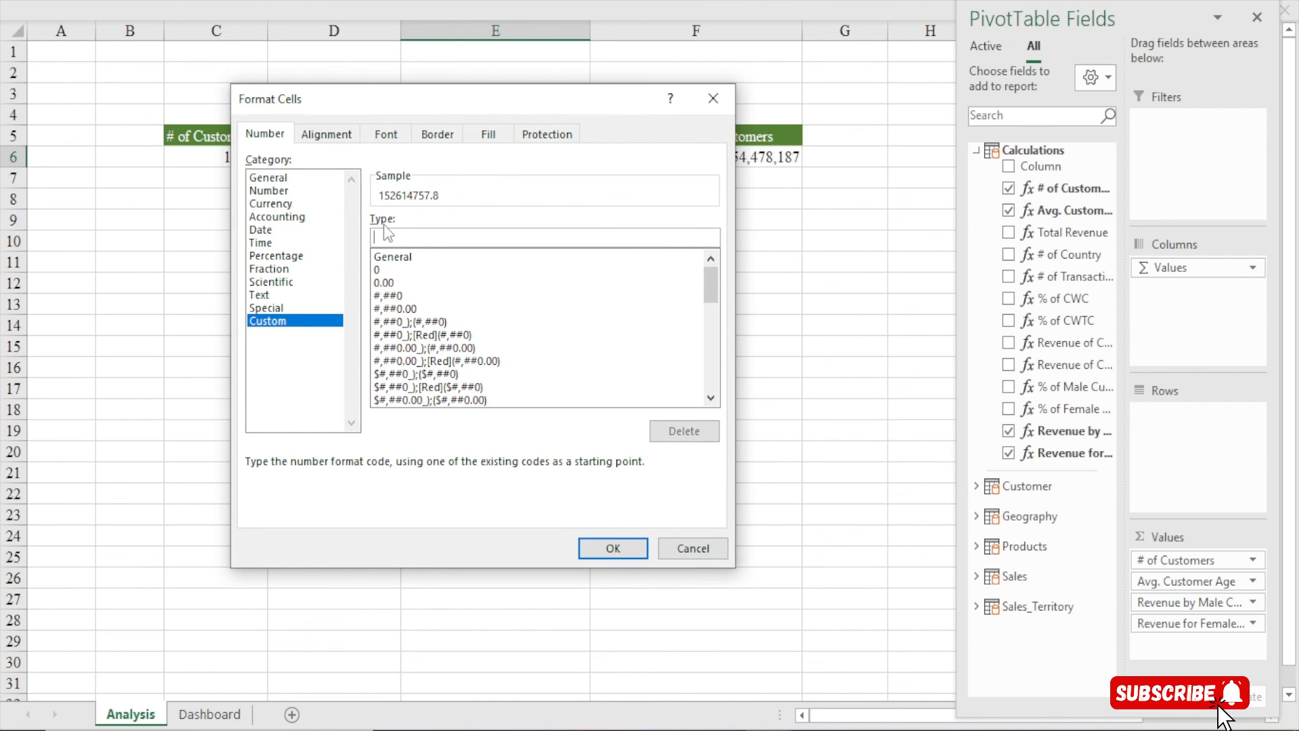
Apply custom format [>=1000000]$0,,"M";[>=1000]$0,"K"; so E6 reads $153M
type("[> =1000000")
type("]$")
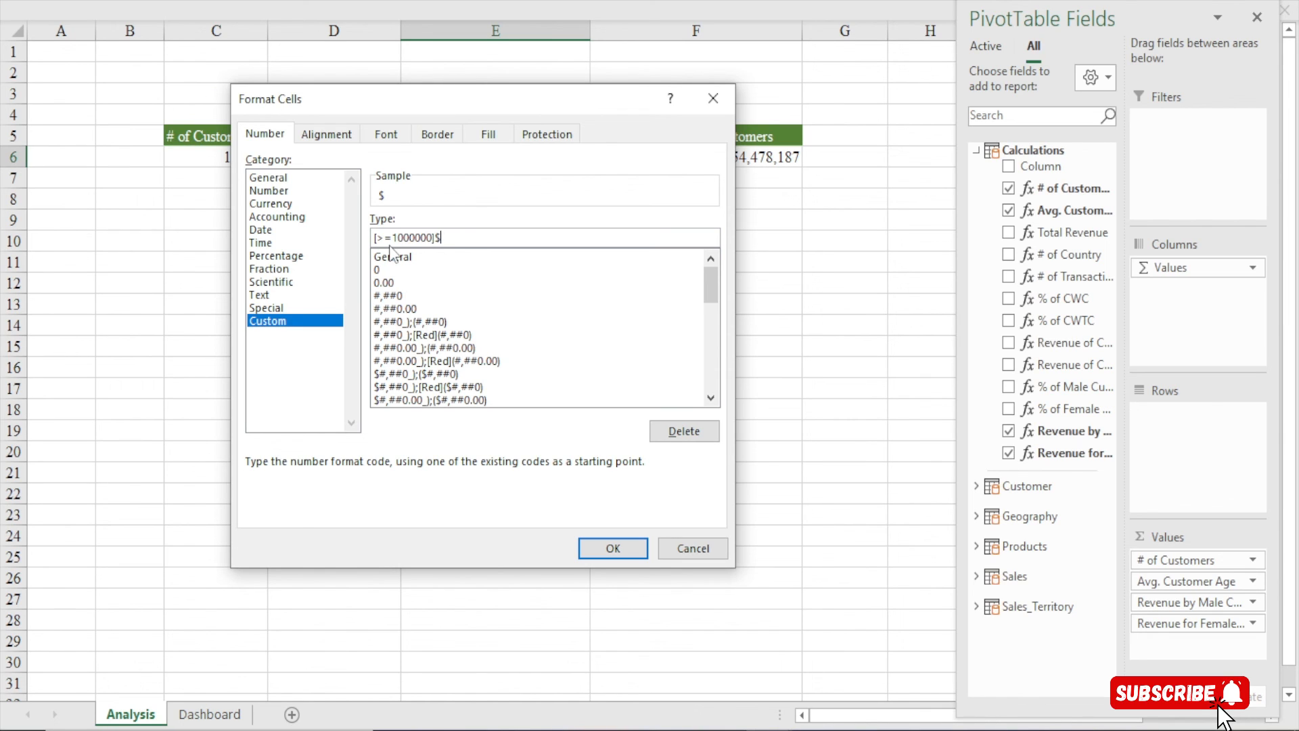
type("0,,\"M")
type("\"]")
key("BackSpace")
type("[>=10000")
key("BackSpace")
type("]$0,\"K\";")
left_click(618, 549)
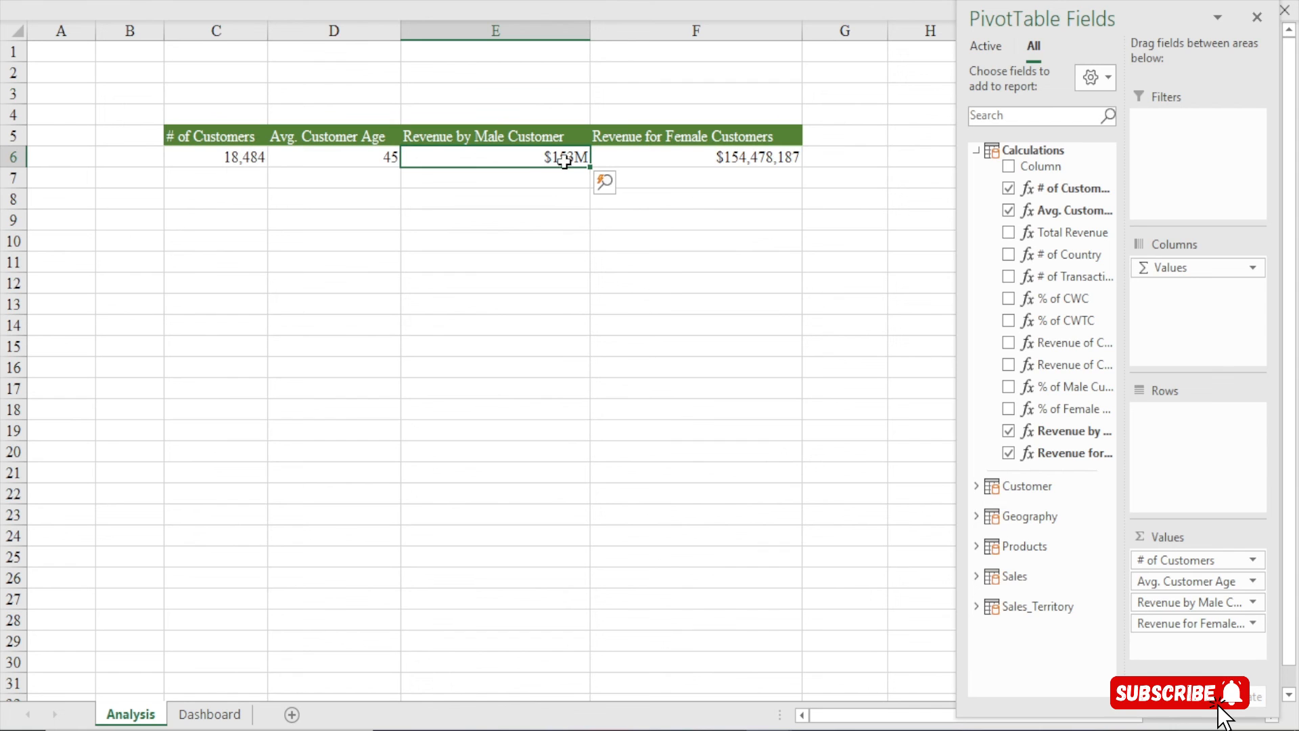
Use Format Painter to copy E6's $M format onto F6, so female revenue reads $154M
left_click(258, 4)
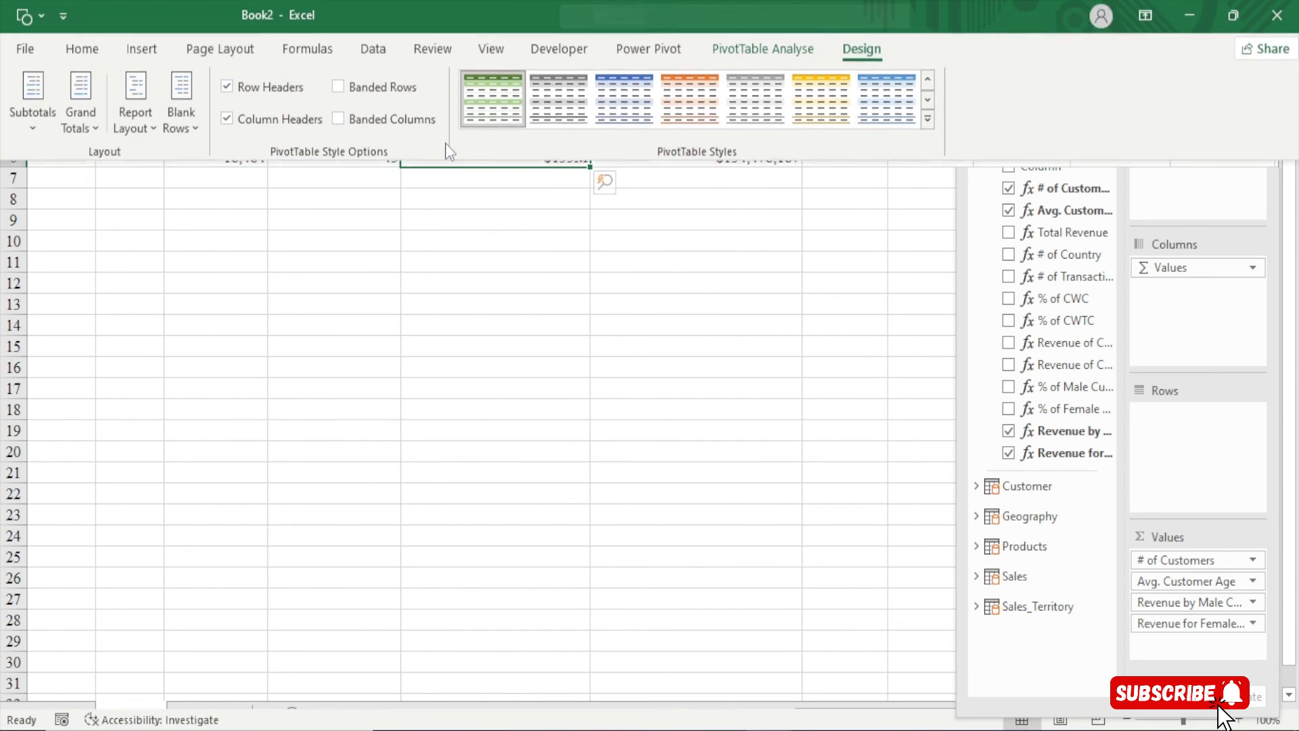
left_click(57, 47)
left_click(57, 129)
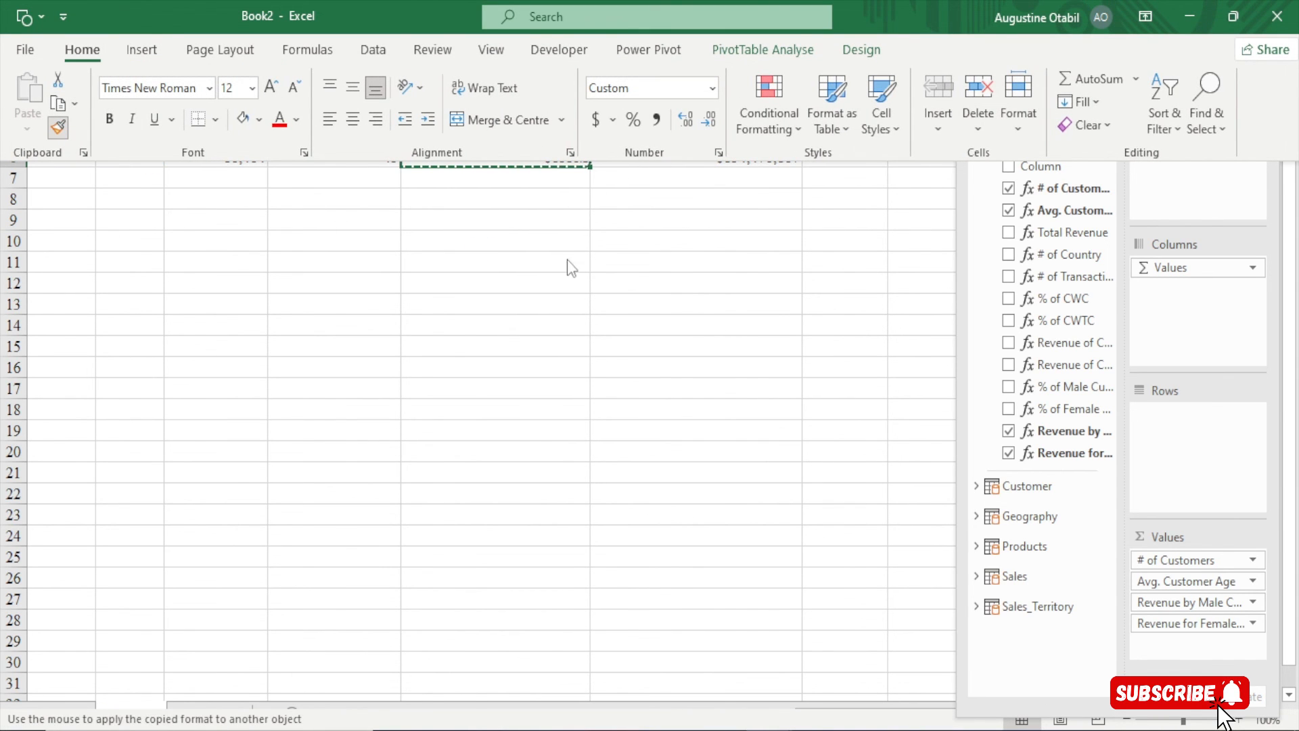
left_click(697, 182)
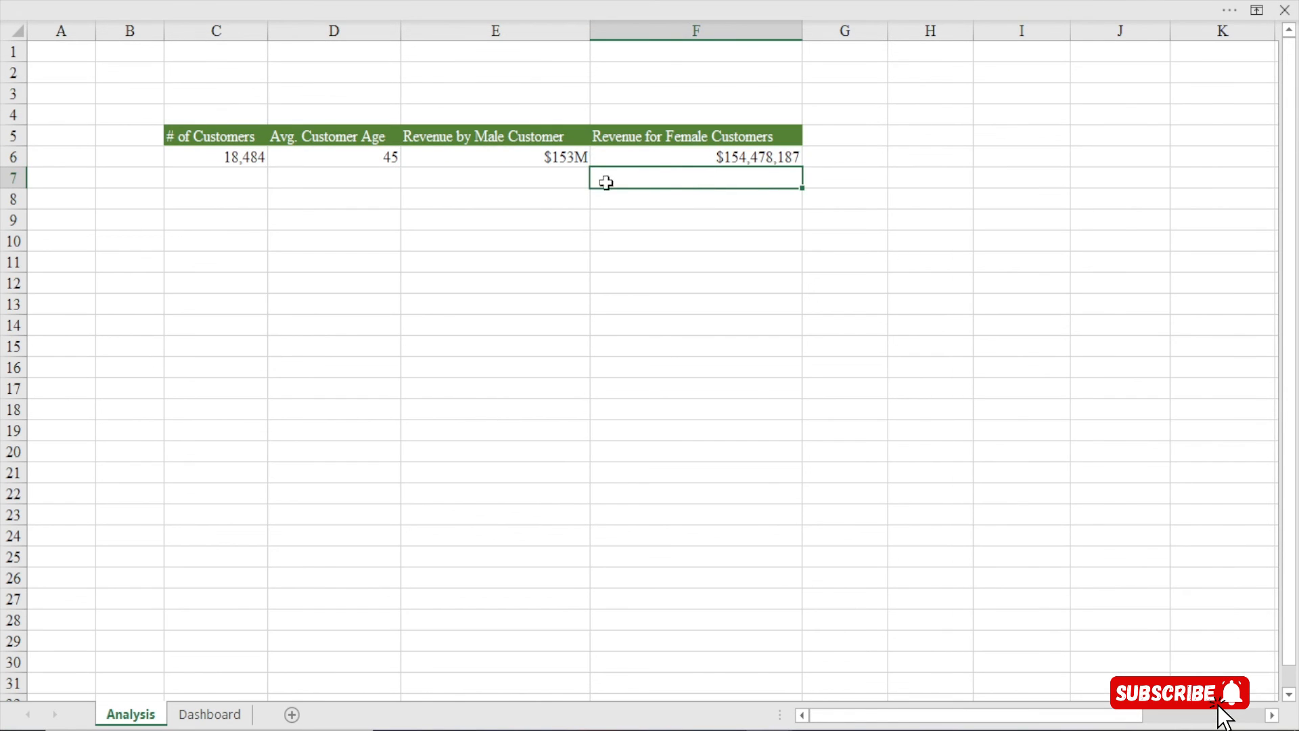
key("ctrl+z")
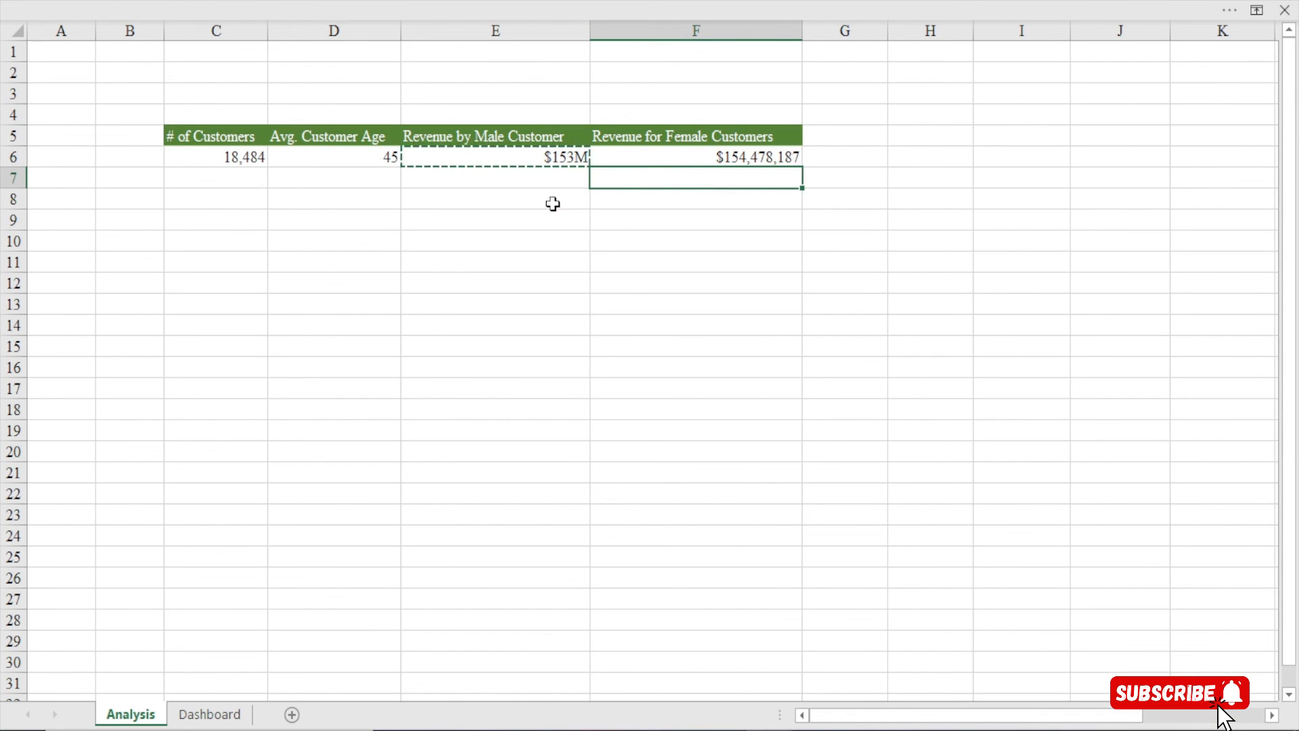
left_click(529, 157)
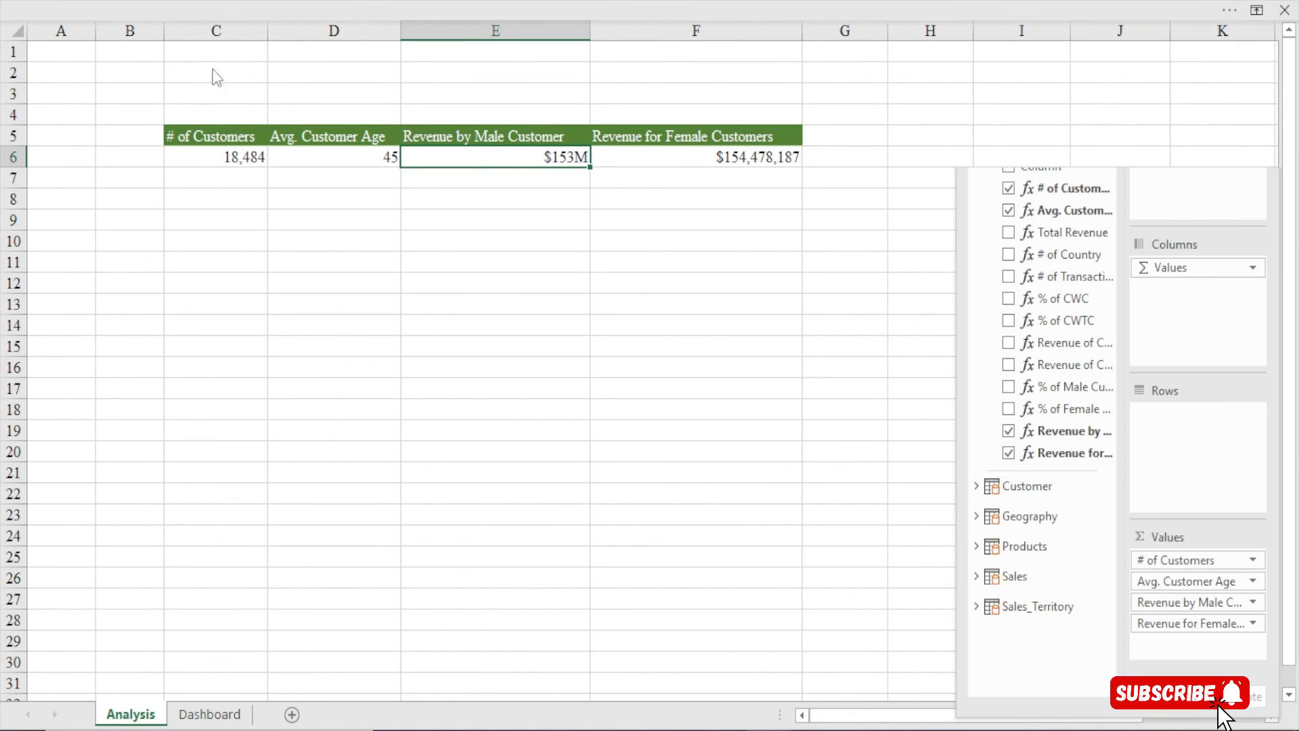
left_click(212, 10)
left_click(66, 125)
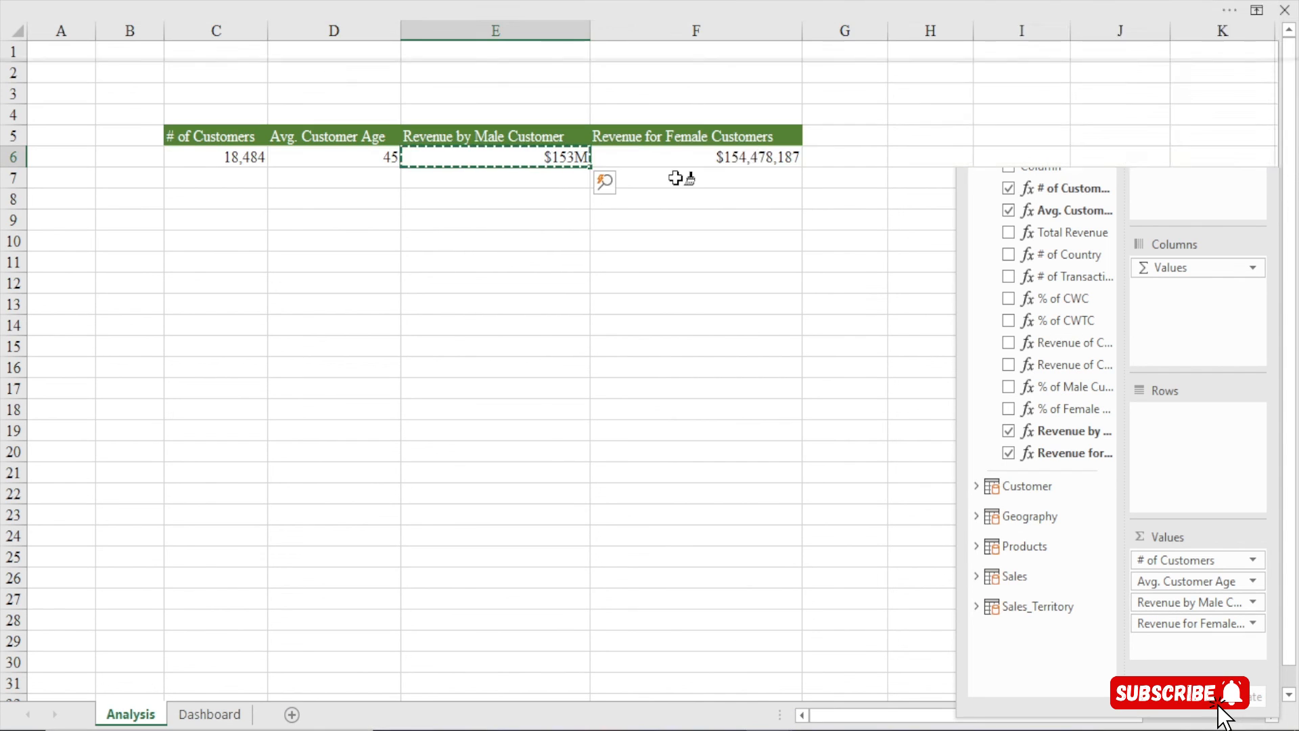
left_click(676, 157)
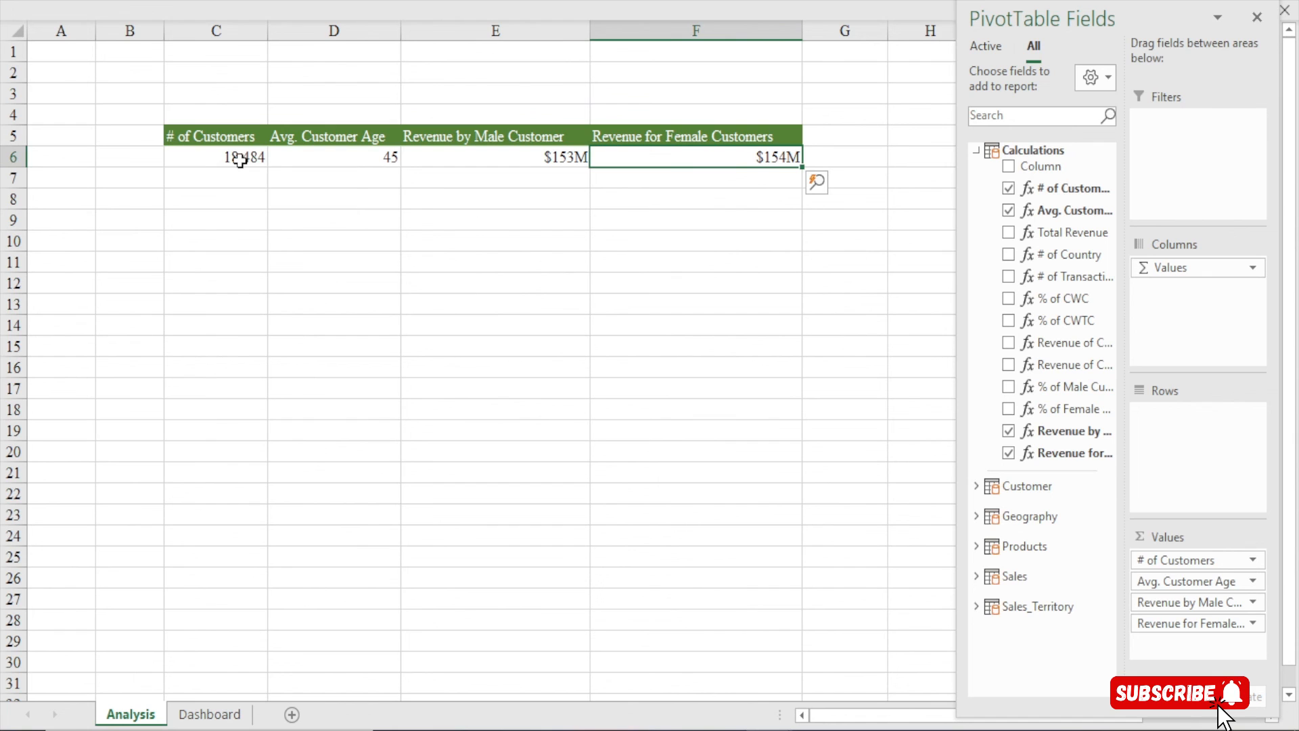
Paint E6's format onto the customer count in C6
left_click(534, 157)
left_click(292, 3)
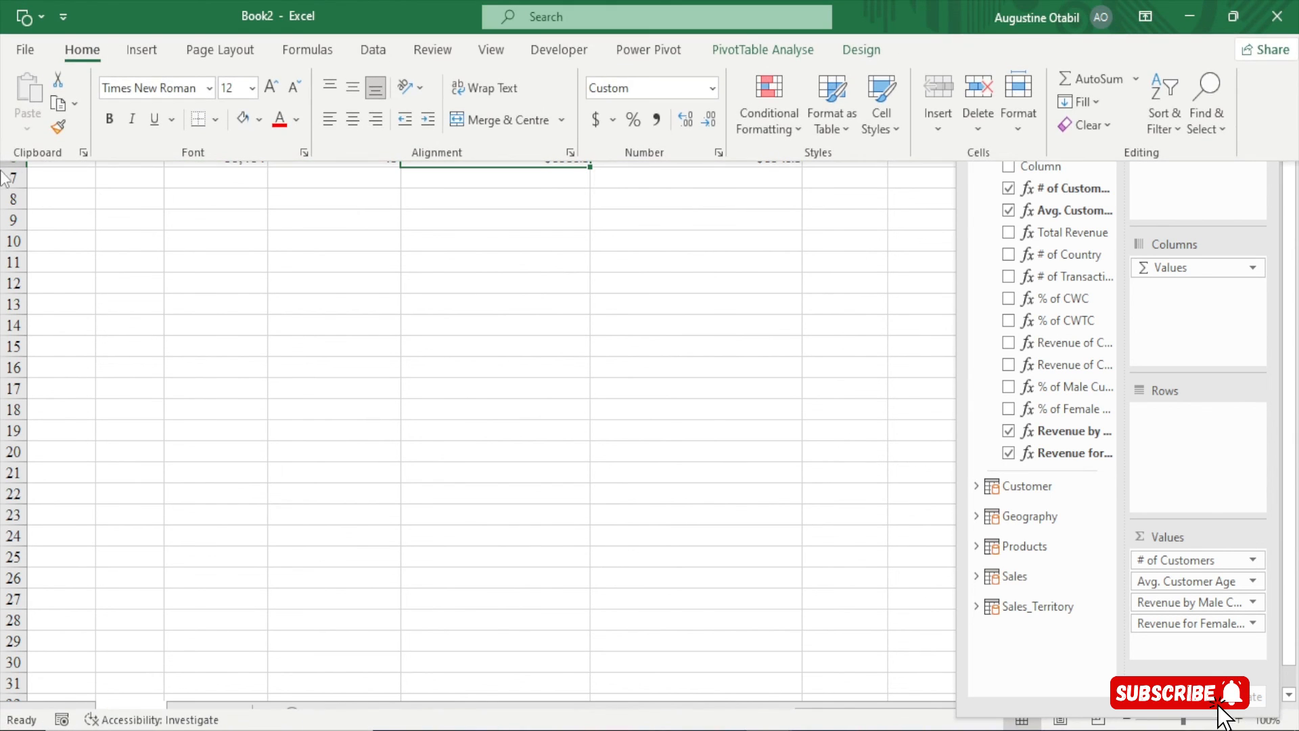
left_click(63, 116)
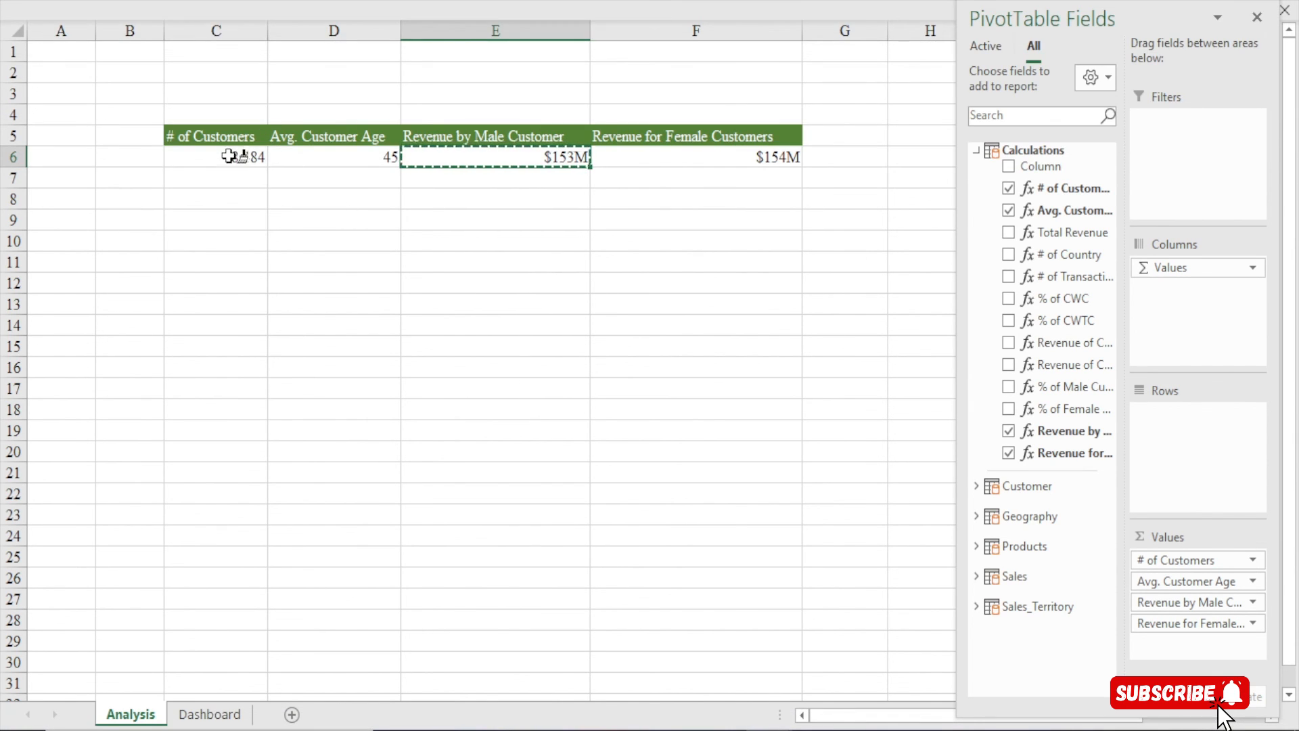
left_click(233, 157)
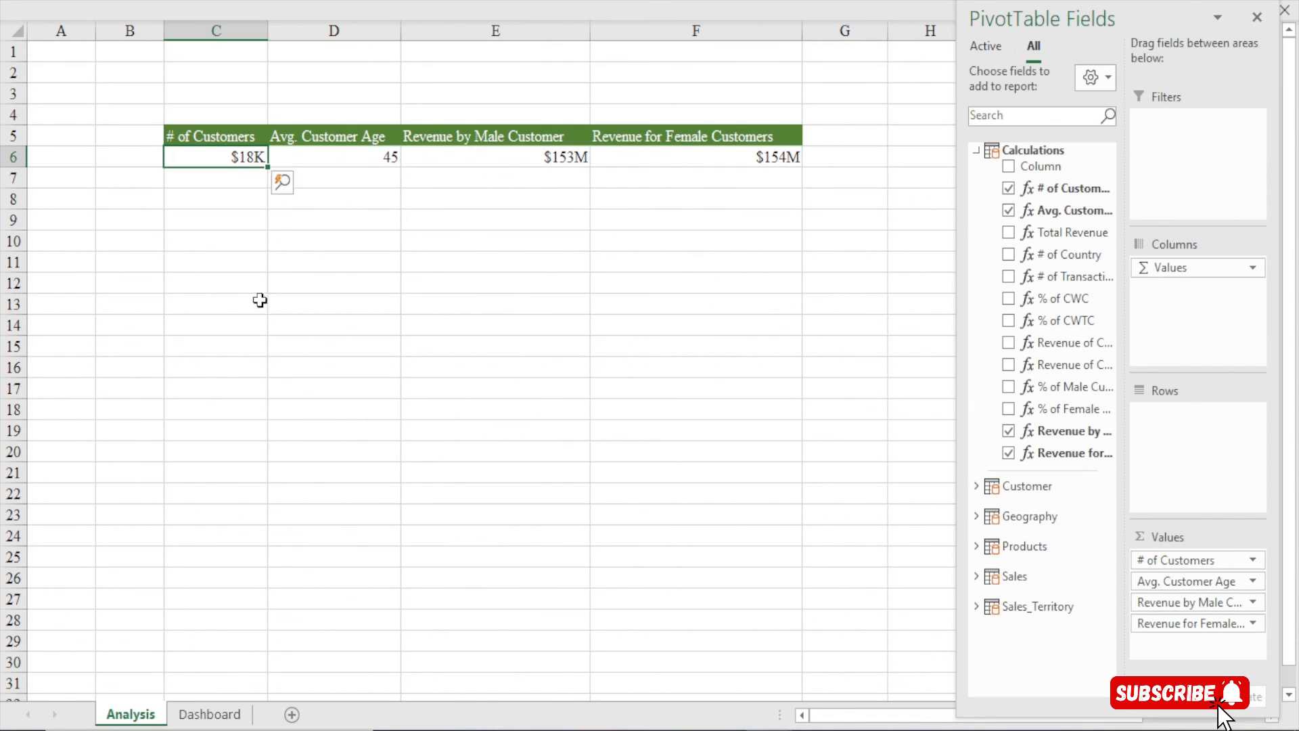
Give C6 the pasted K/M custom format code without the dollar sign, so it shows 18K
left_click(241, 160)
key("ctrl+1")
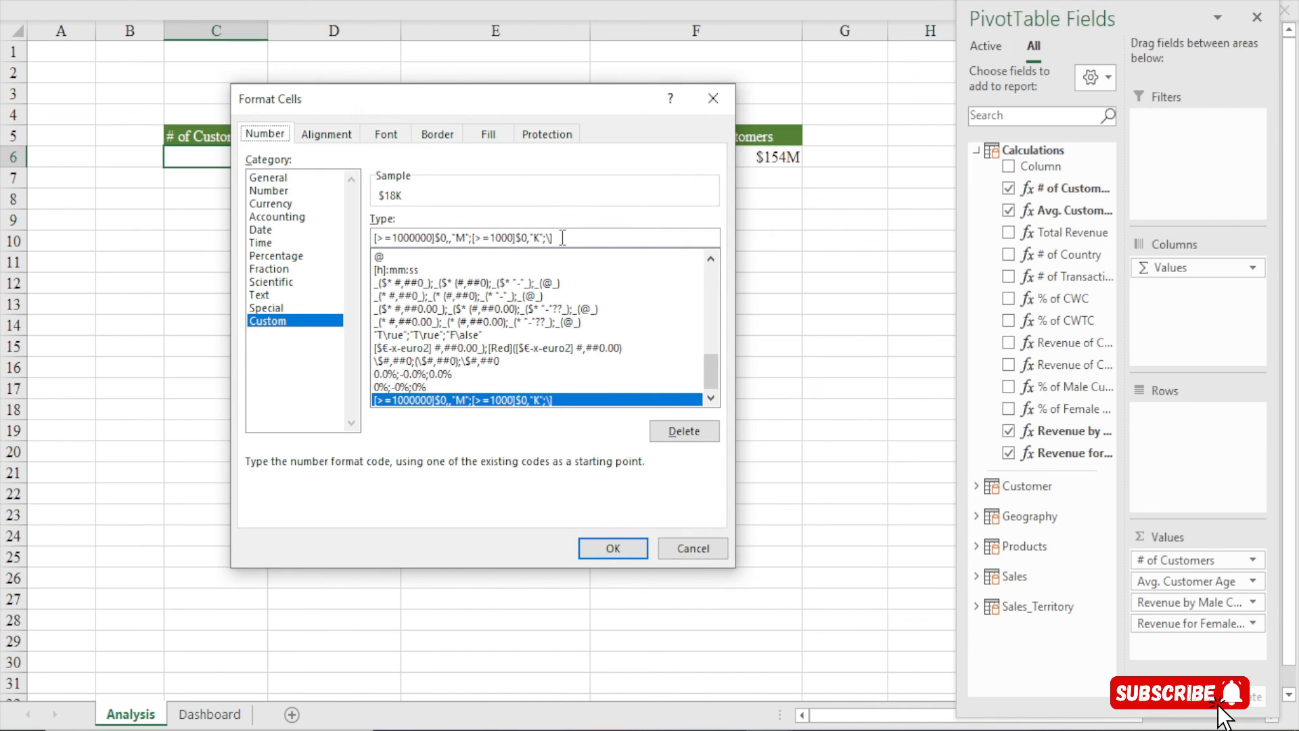
left_click_drag(562, 238, 321, 235)
key("ctrl+c")
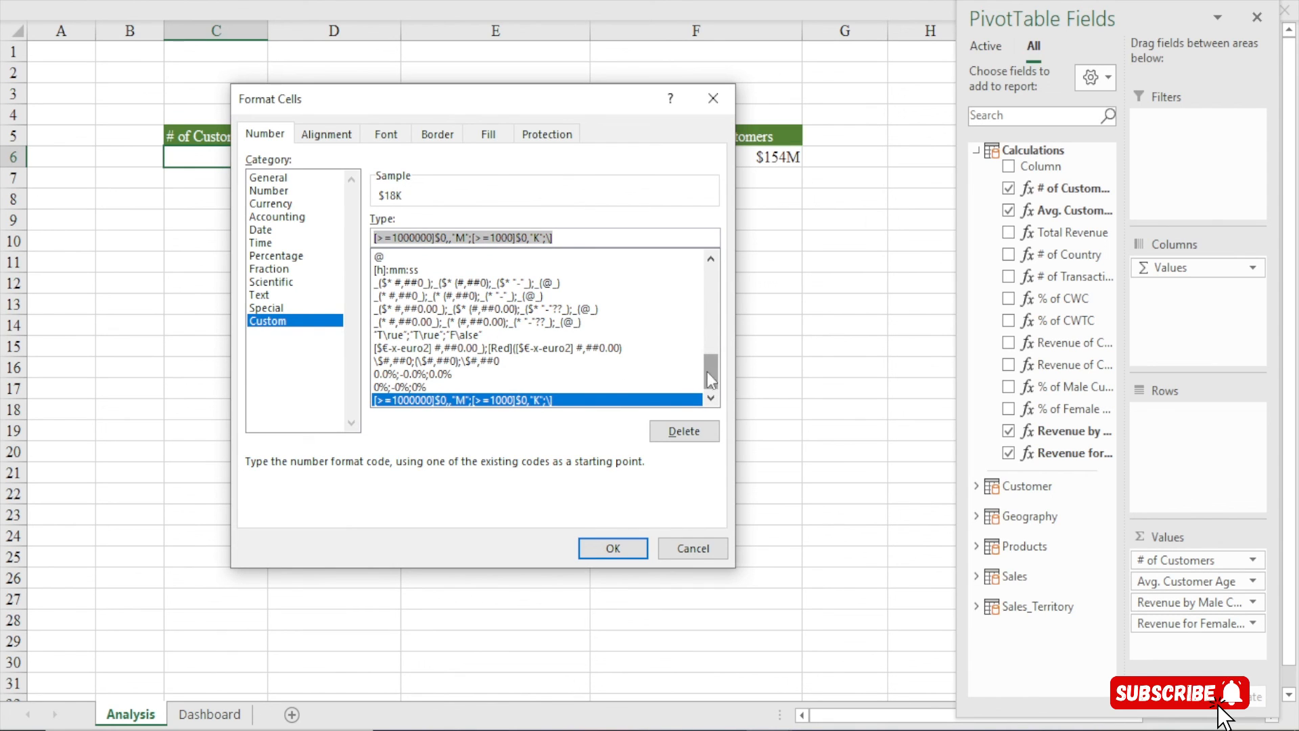
left_click_drag(714, 373, 713, 291)
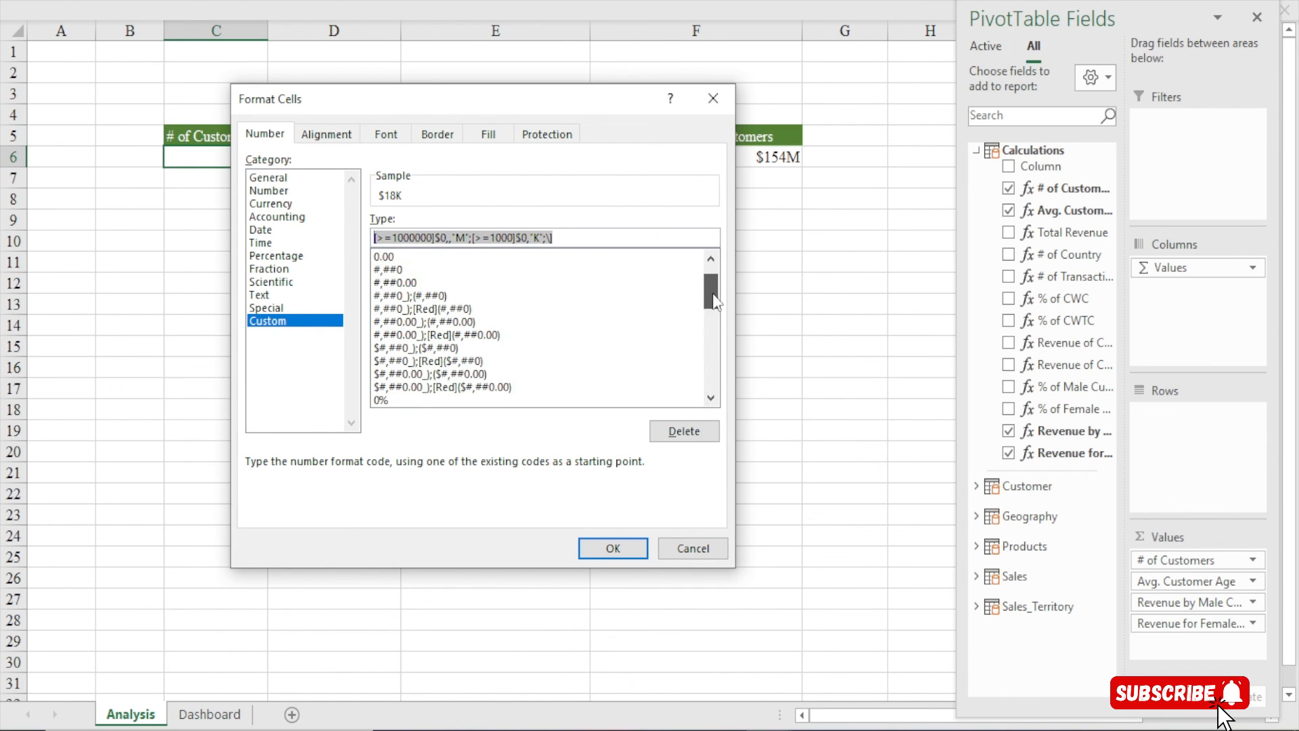
scroll(615, 359, "up", 1)
left_click(414, 257)
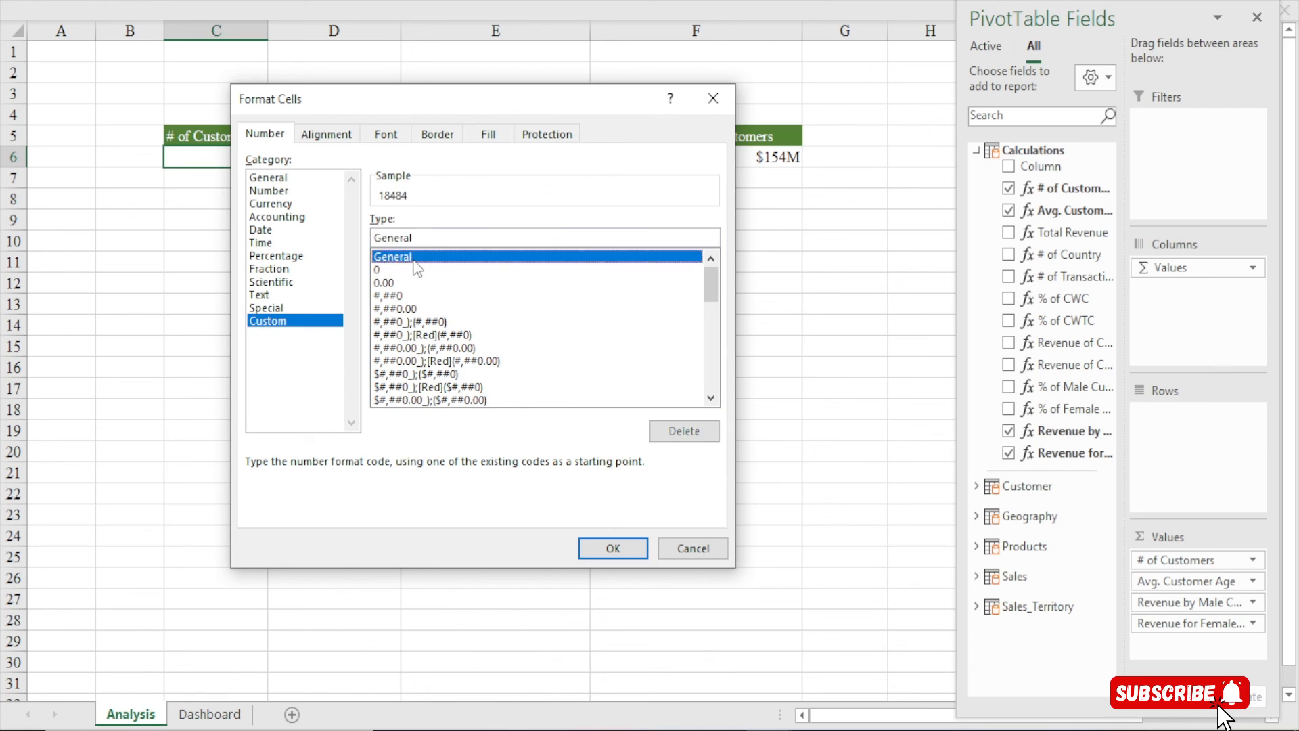
left_click(421, 239)
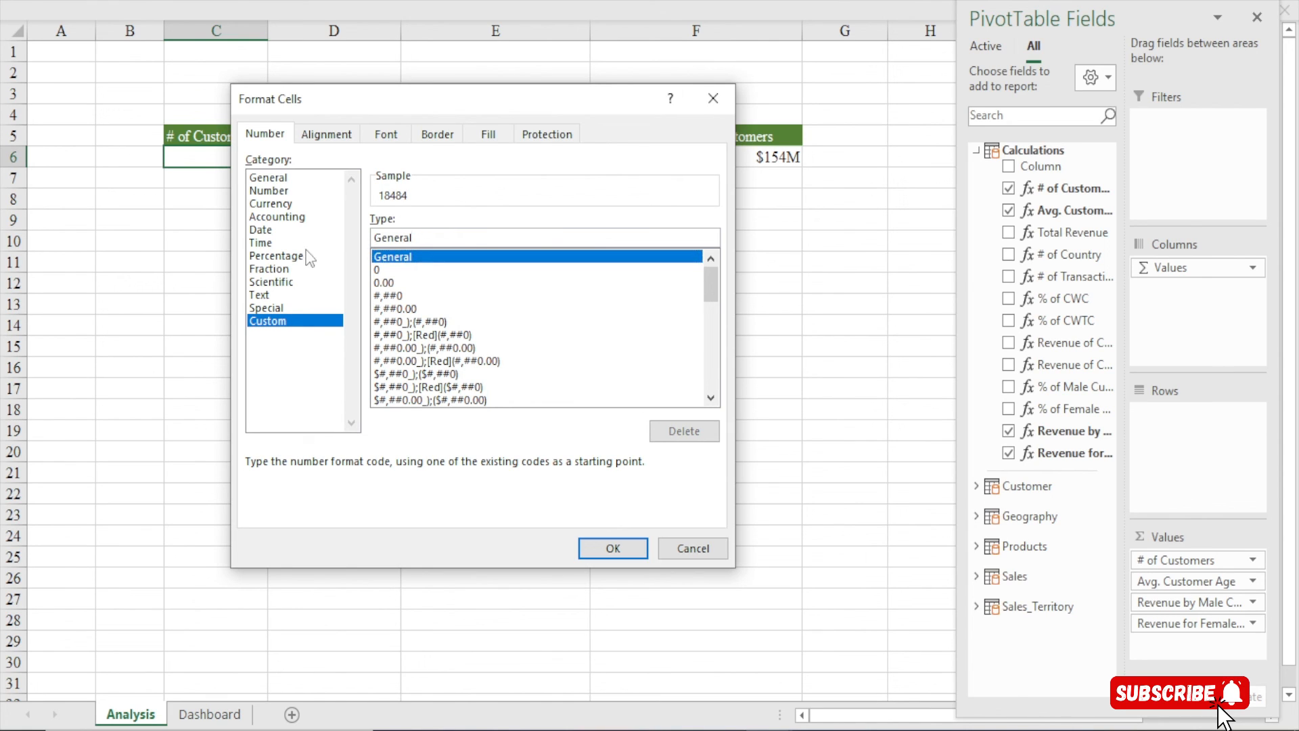
left_click_drag(428, 237, 355, 239)
key("BackSpace")
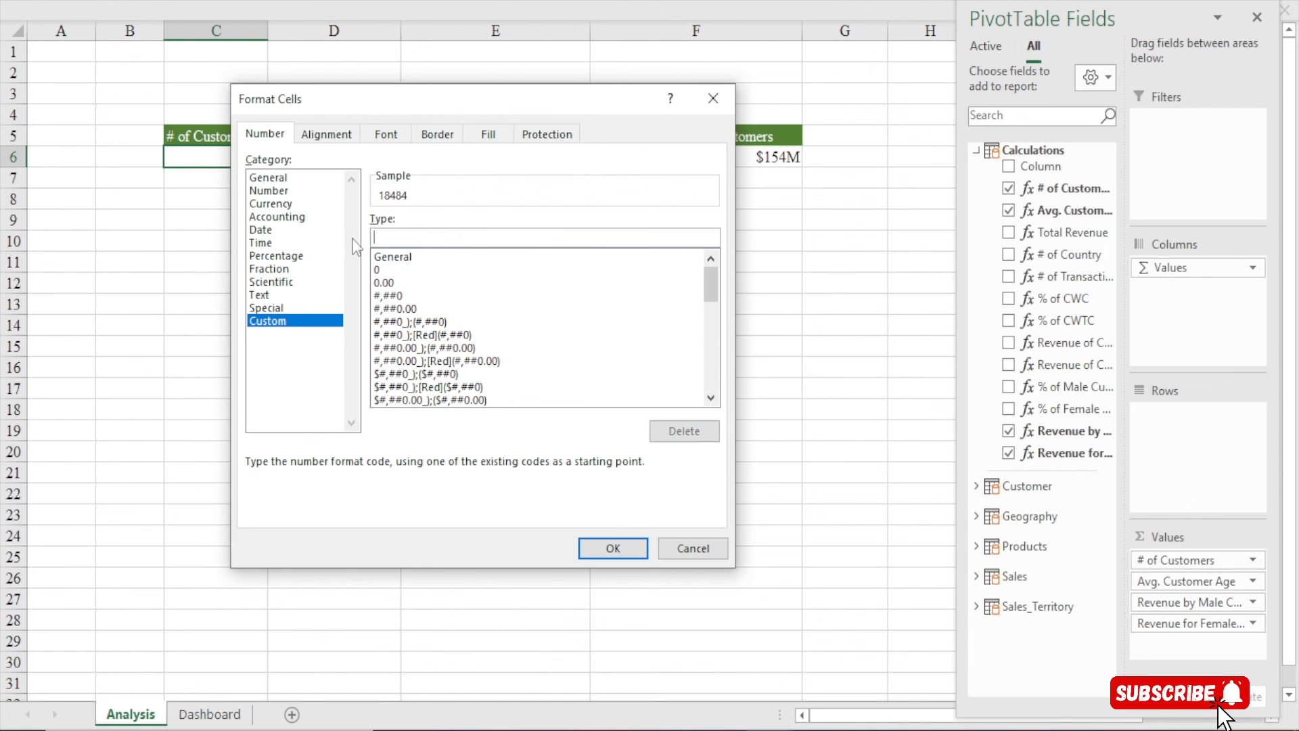
key("ctrl+v")
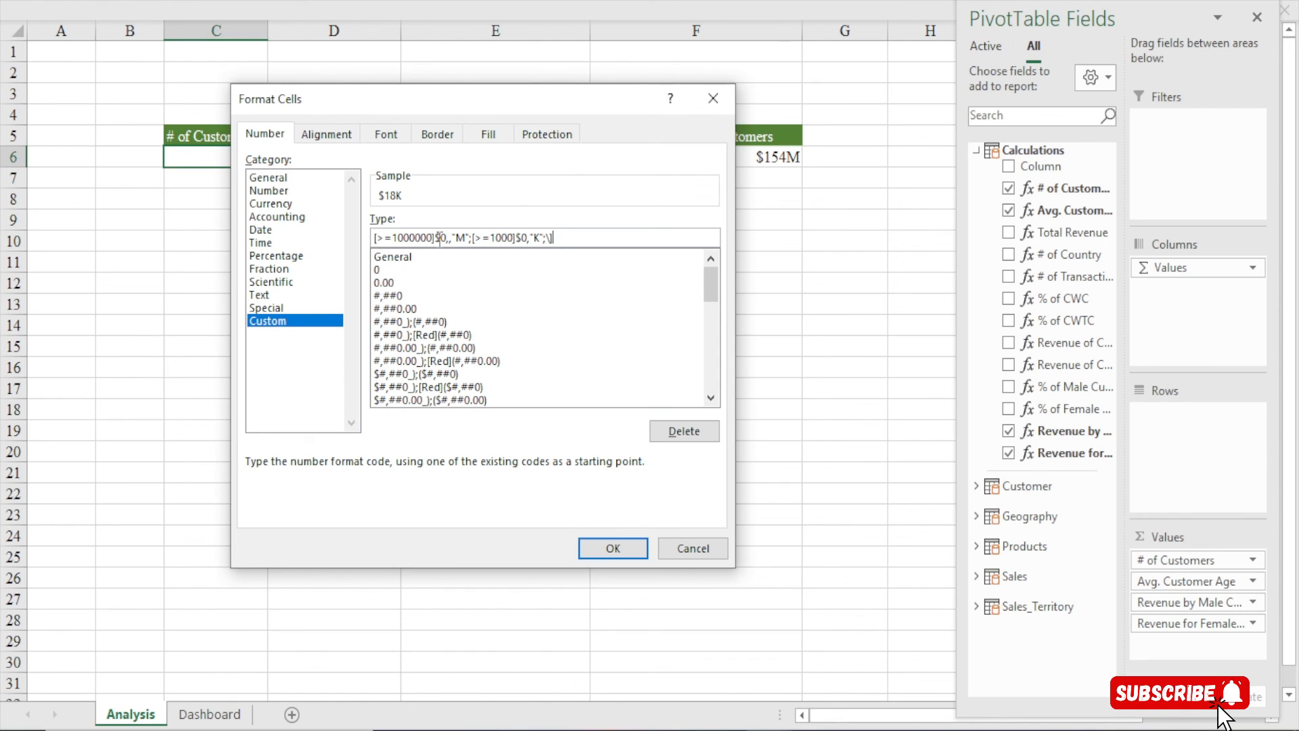
key("BackSpace")
key("BackSpace")
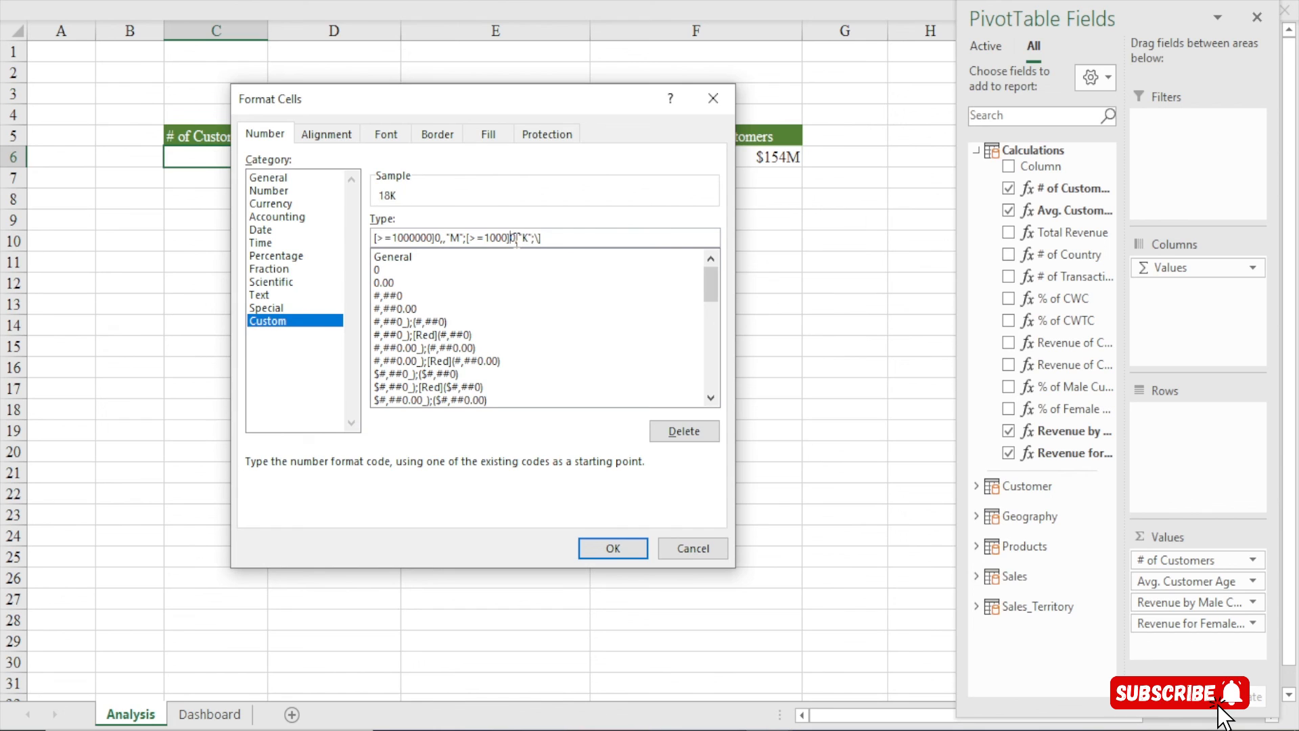
left_click(613, 548)
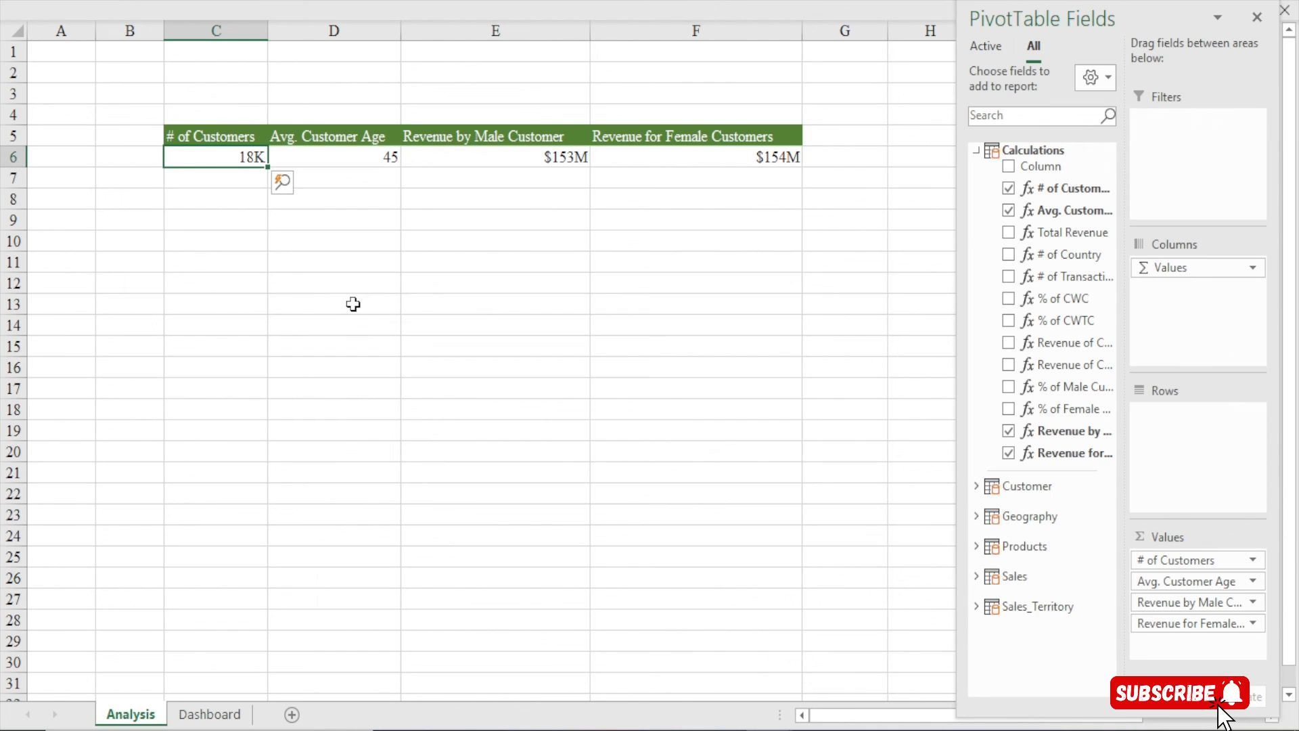
Enter the test number 1,233,333,333 in empty cell D13
left_click(353, 304)
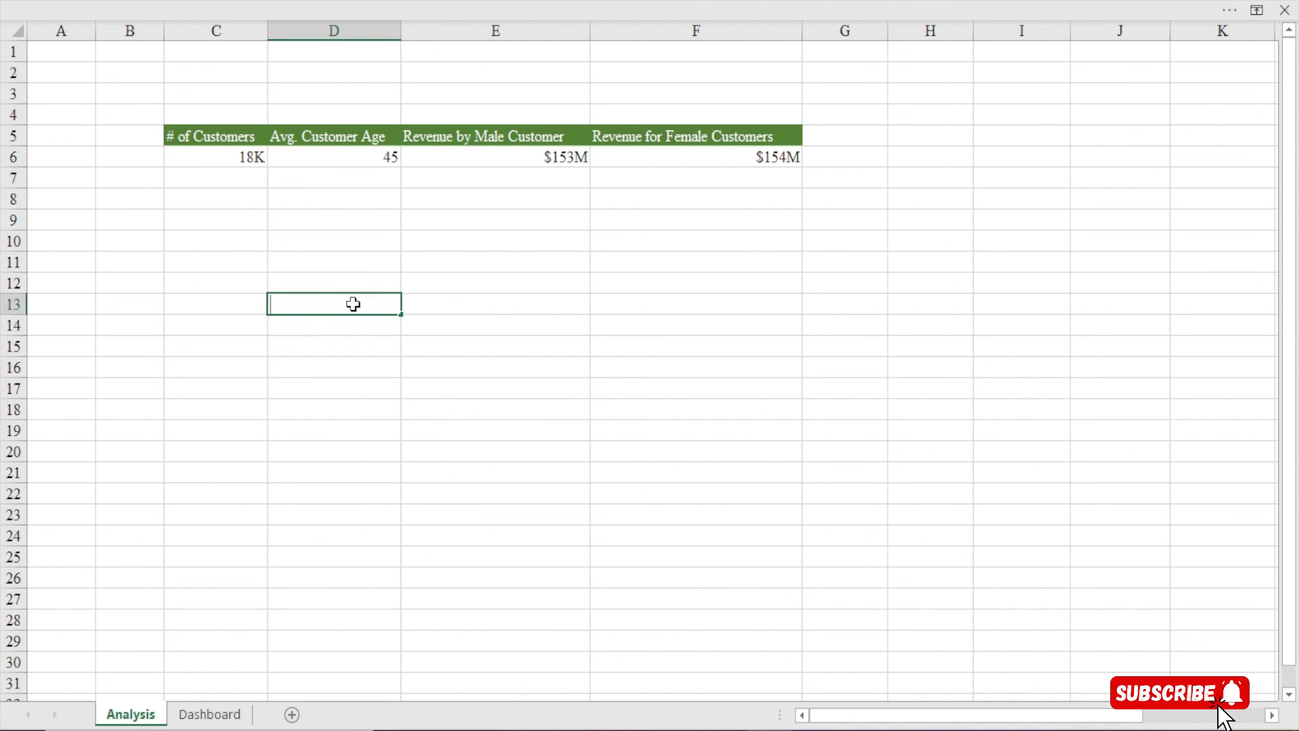
type("123333333")
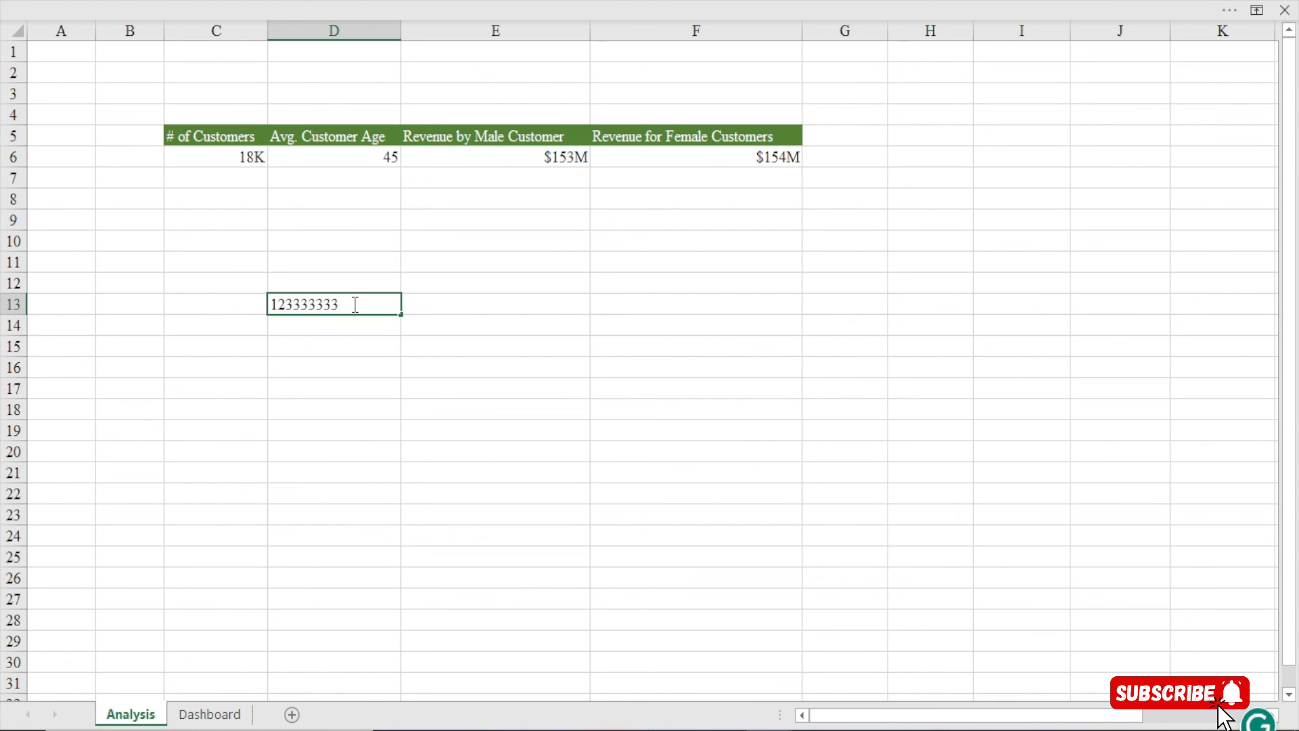
type("3")
left_click(295, 304)
type(",")
left_click(322, 306)
type(",")
left_click(354, 321)
Apply the saved $M/K custom format to D13 so it shows $1233M
left_click(354, 304)
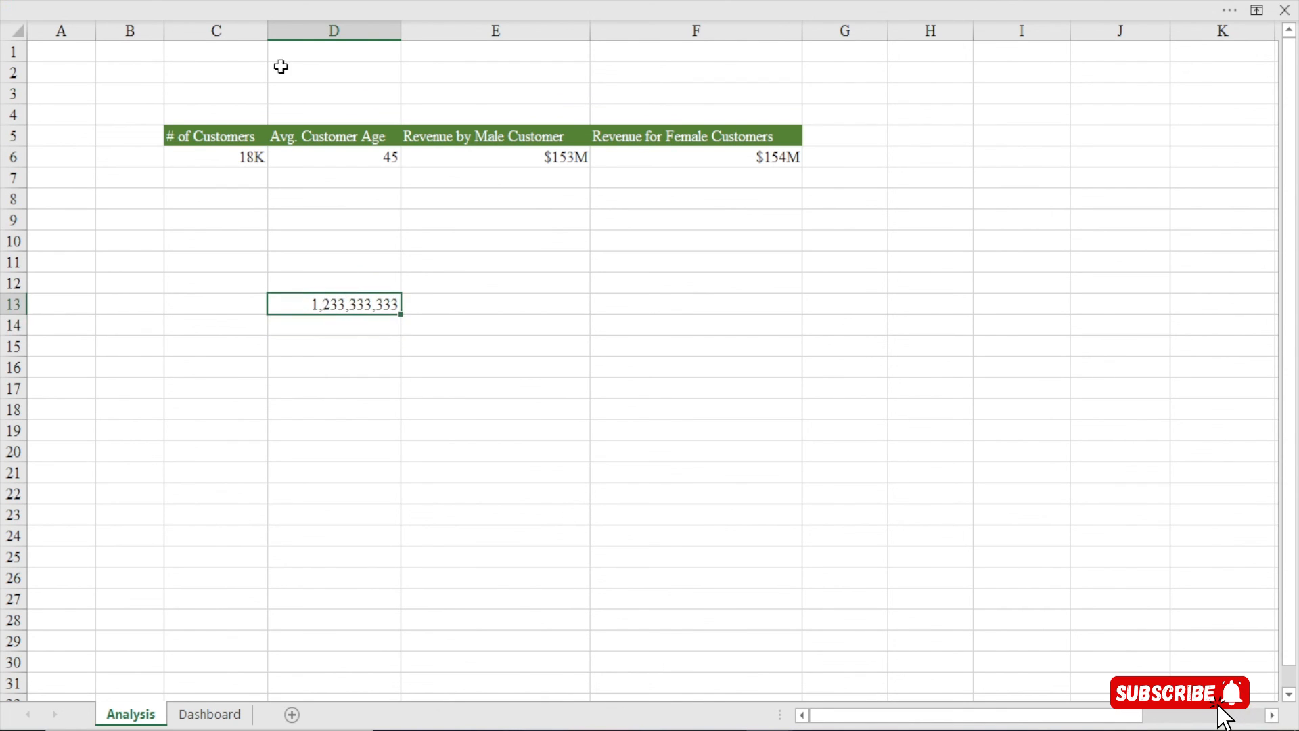
key("ctrl+1")
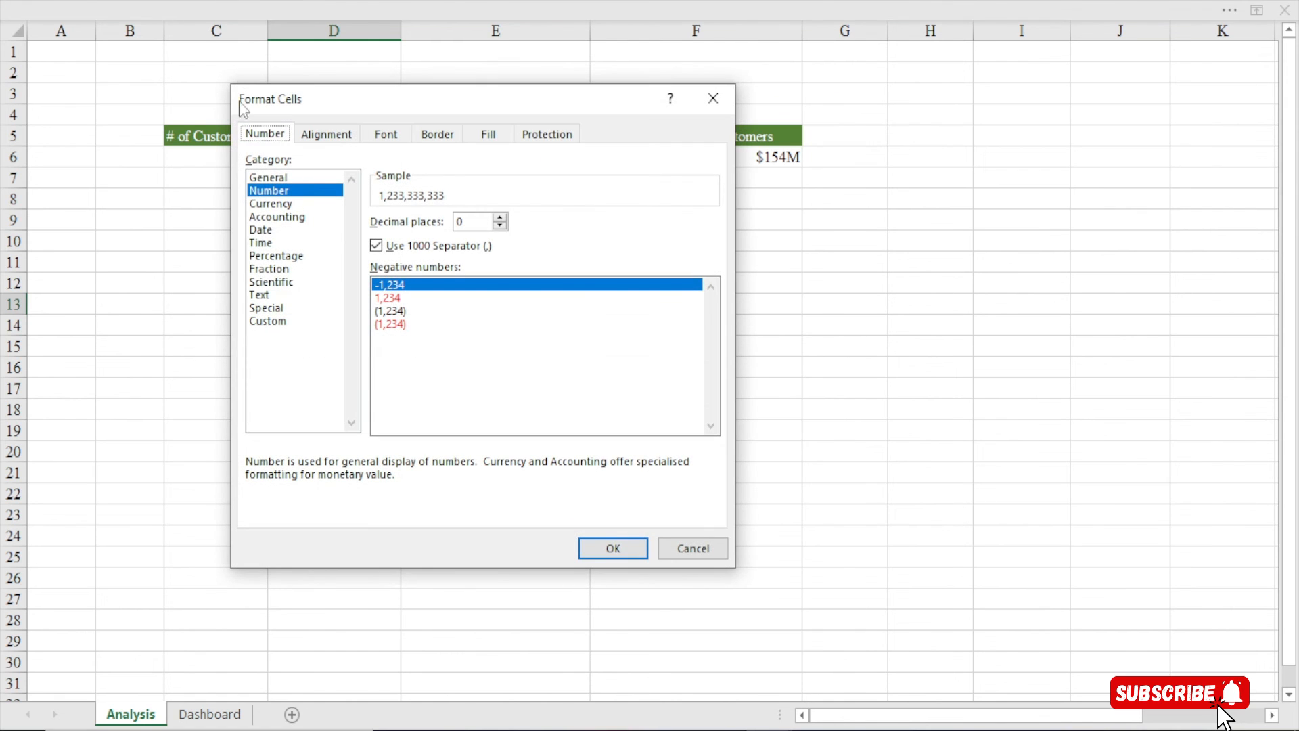
left_click(271, 322)
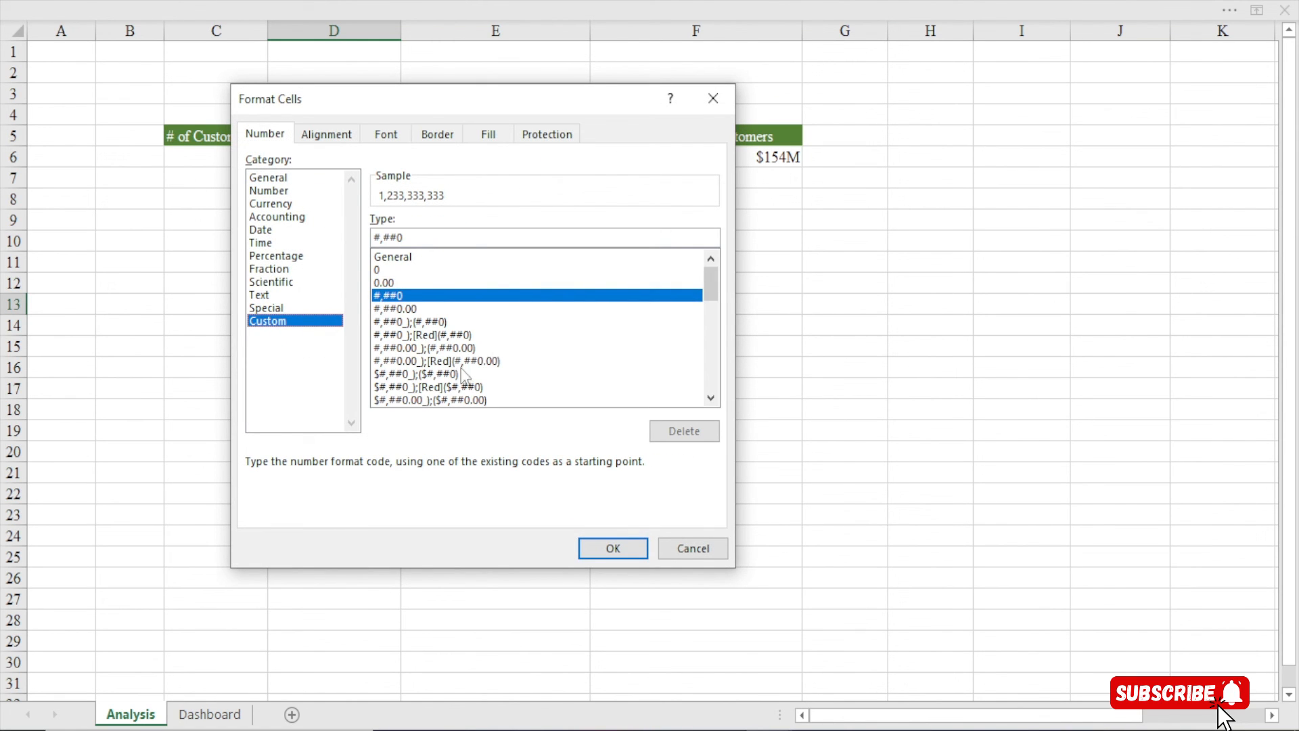
left_click_drag(714, 292, 712, 379)
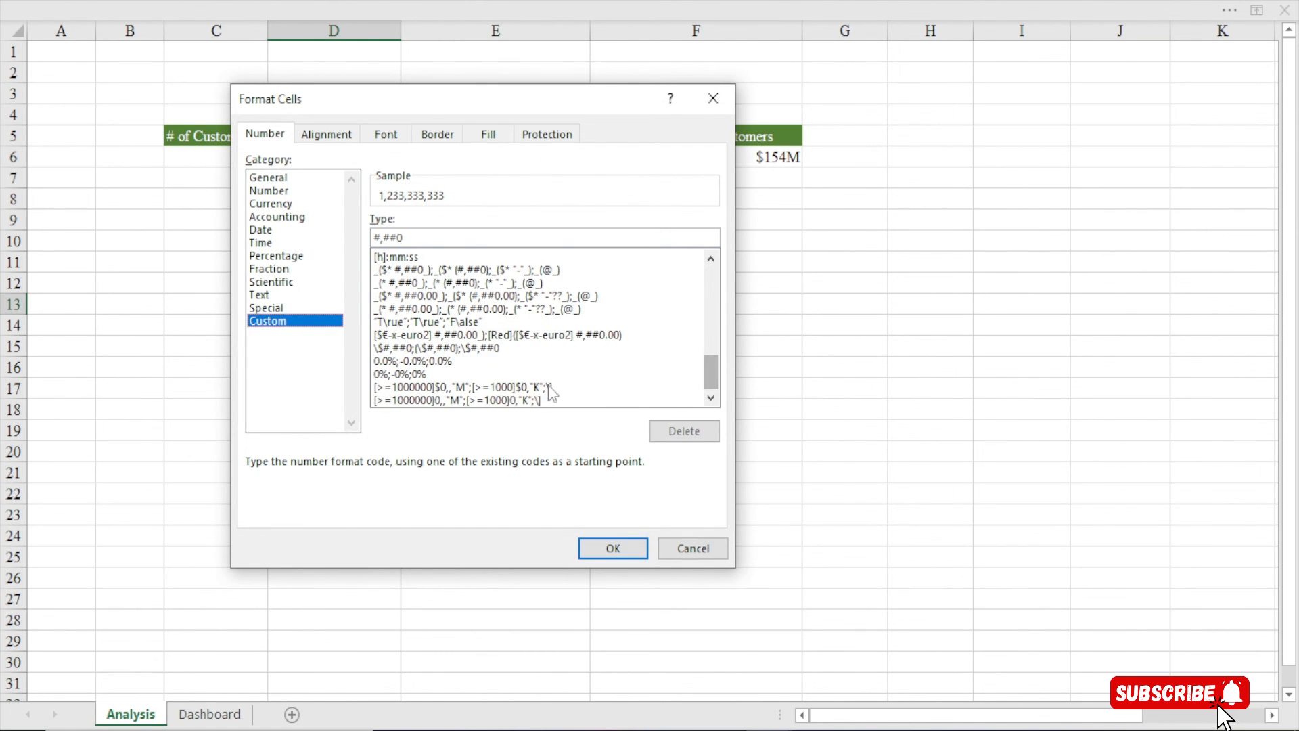
left_click(477, 387)
left_click(612, 548)
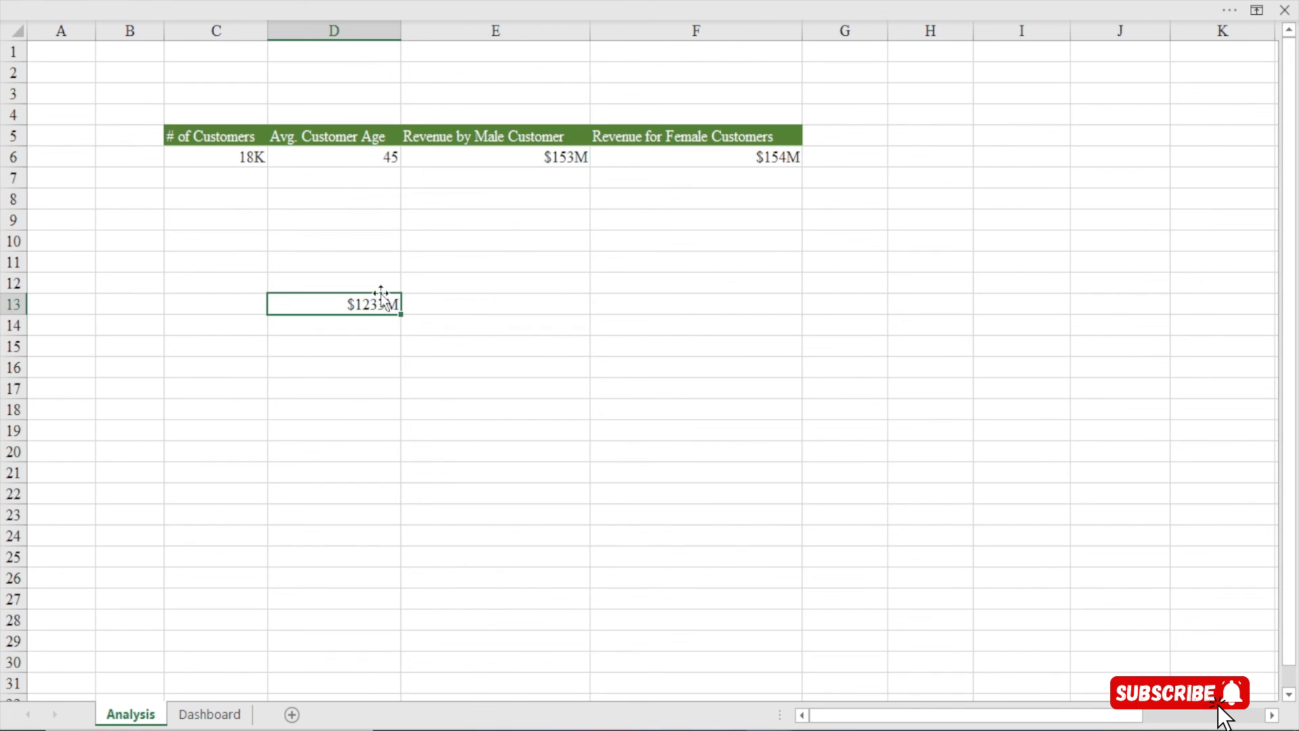
Replace the test value in D13 with 25000 to check it displays as $25K
key("Delete")
type("1234")
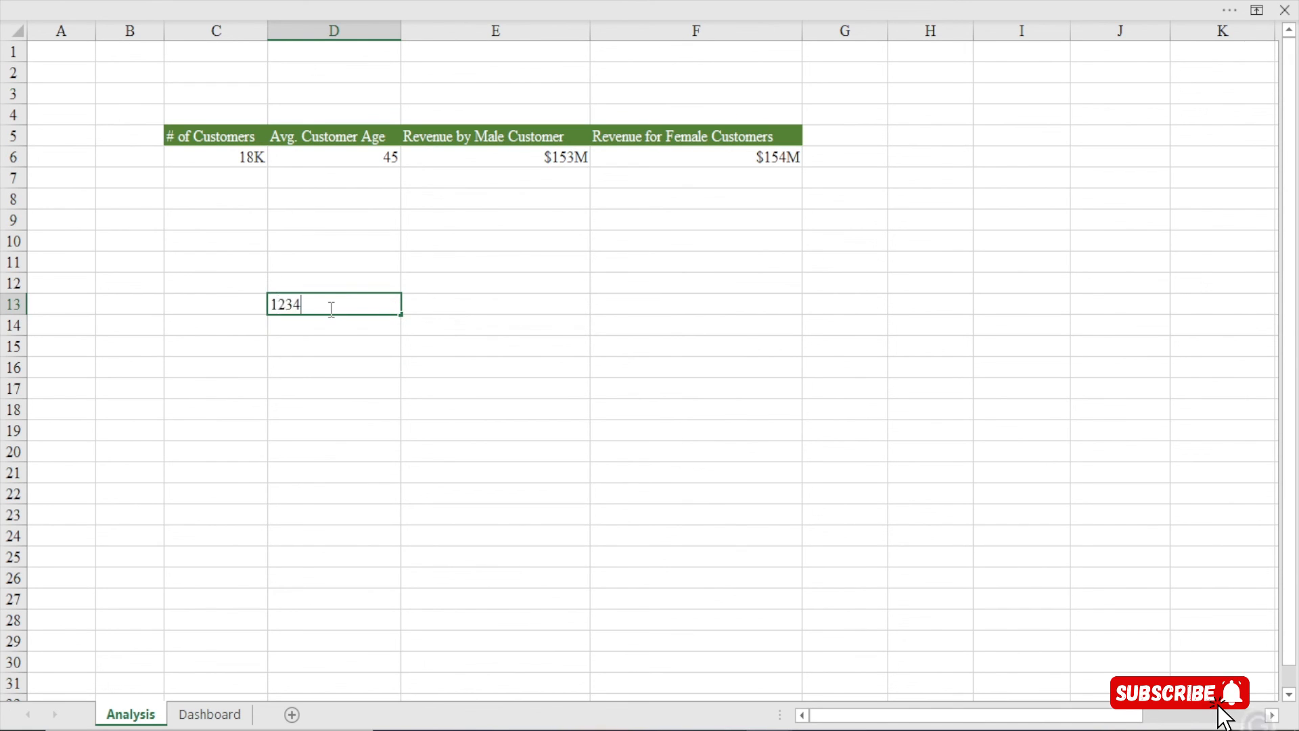
key("BackSpace")
key("BackSpace")
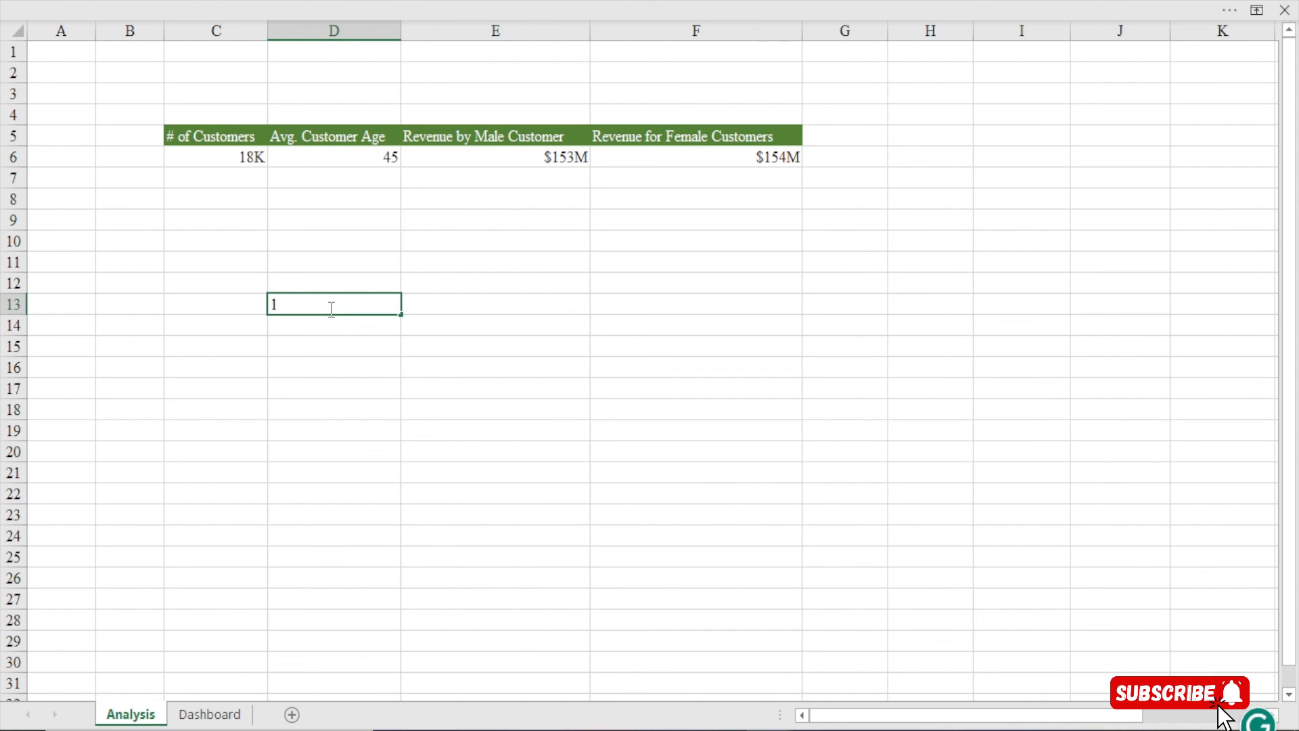
type("4")
key("BackSpace")
type("59")
key("BackSpace")
key("BackSpace")
key("BackSpace")
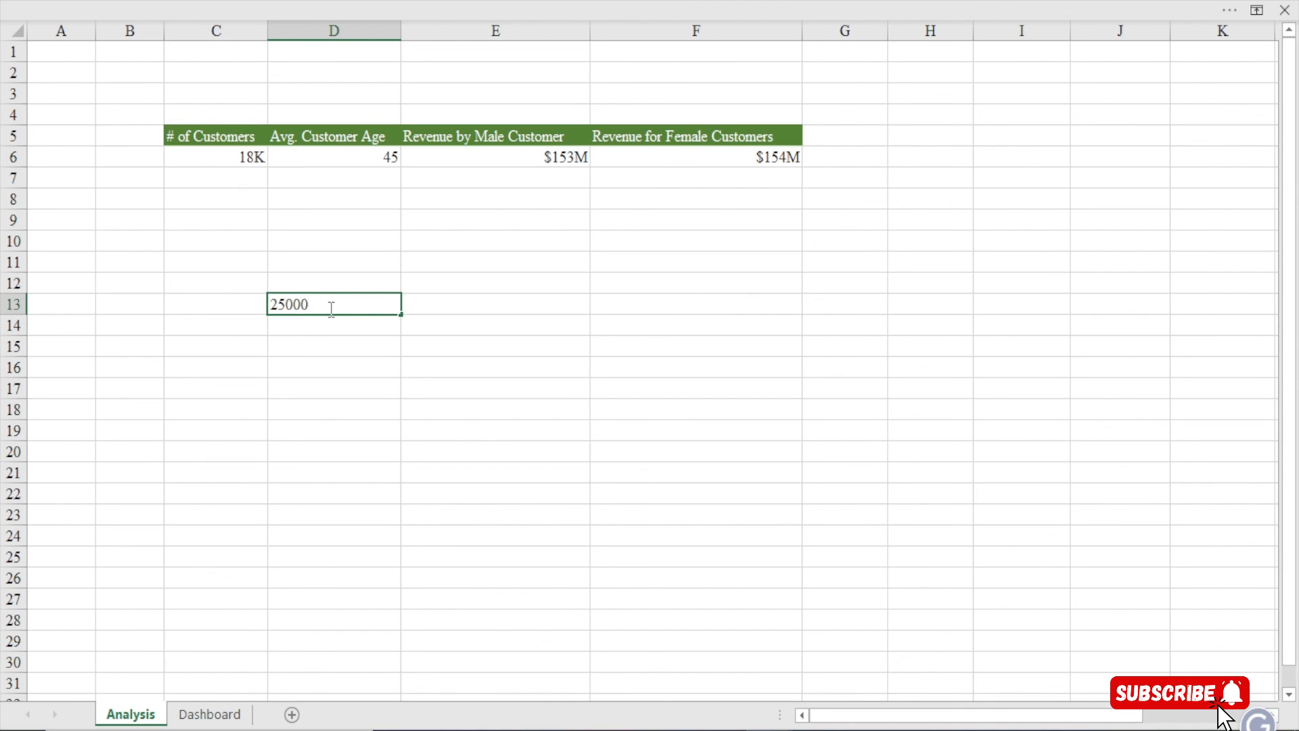
type("25000")
key("Return")
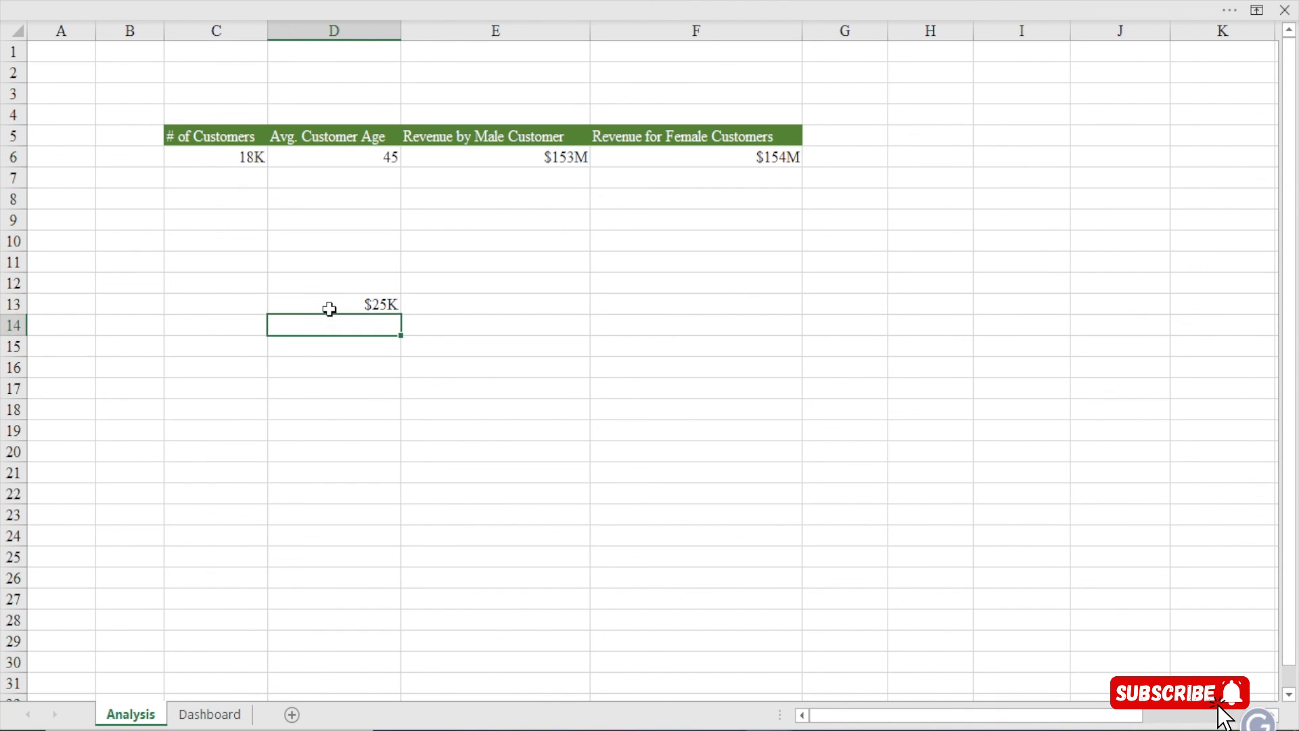
Clear D13 and paste the custom format code text into it
left_click(386, 308)
key("Delete")
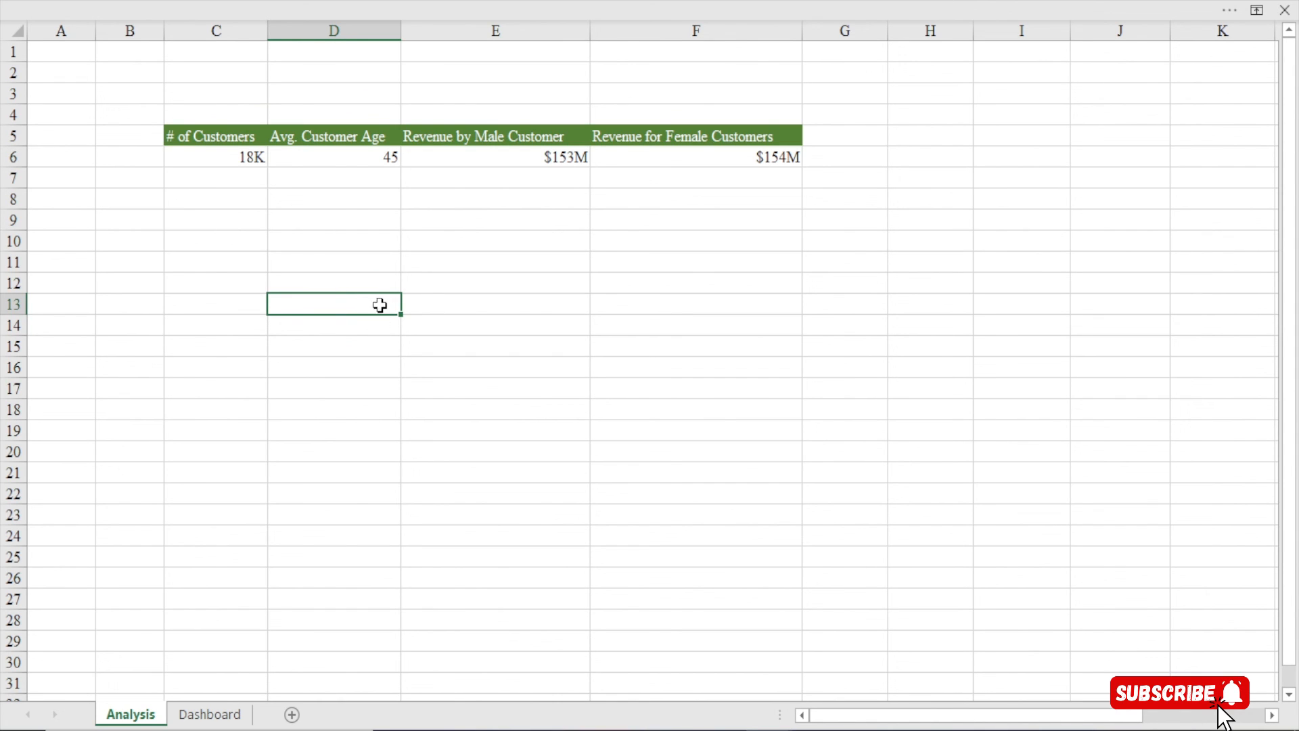
key("ctrl+v")
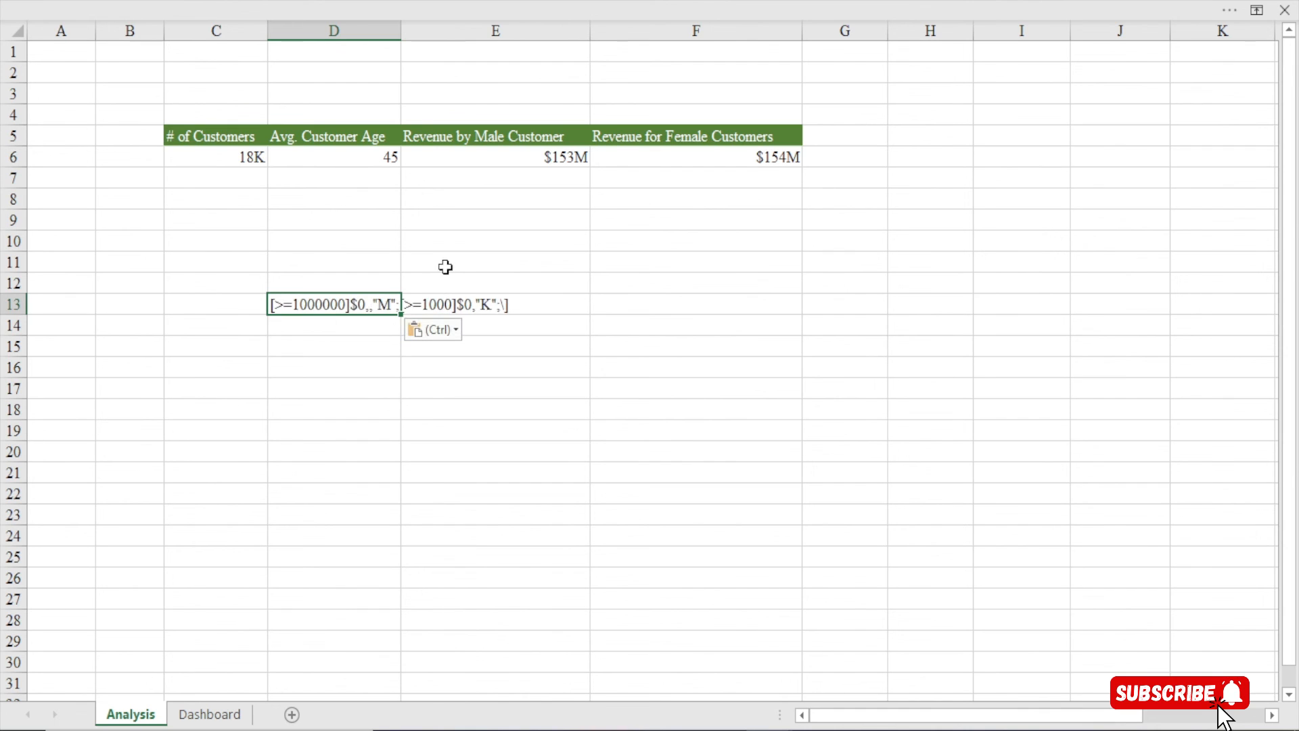
Remove the pasted format code text from D13
double_click(400, 30)
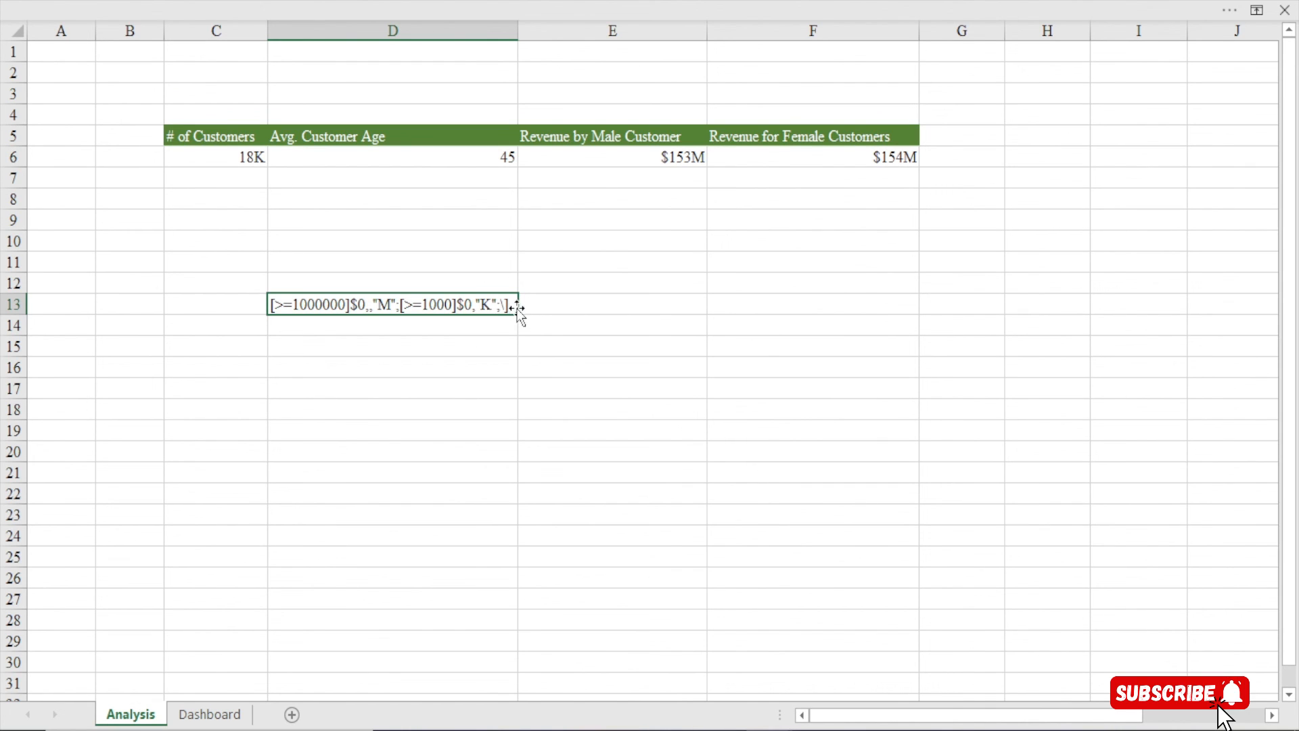
key("Delete")
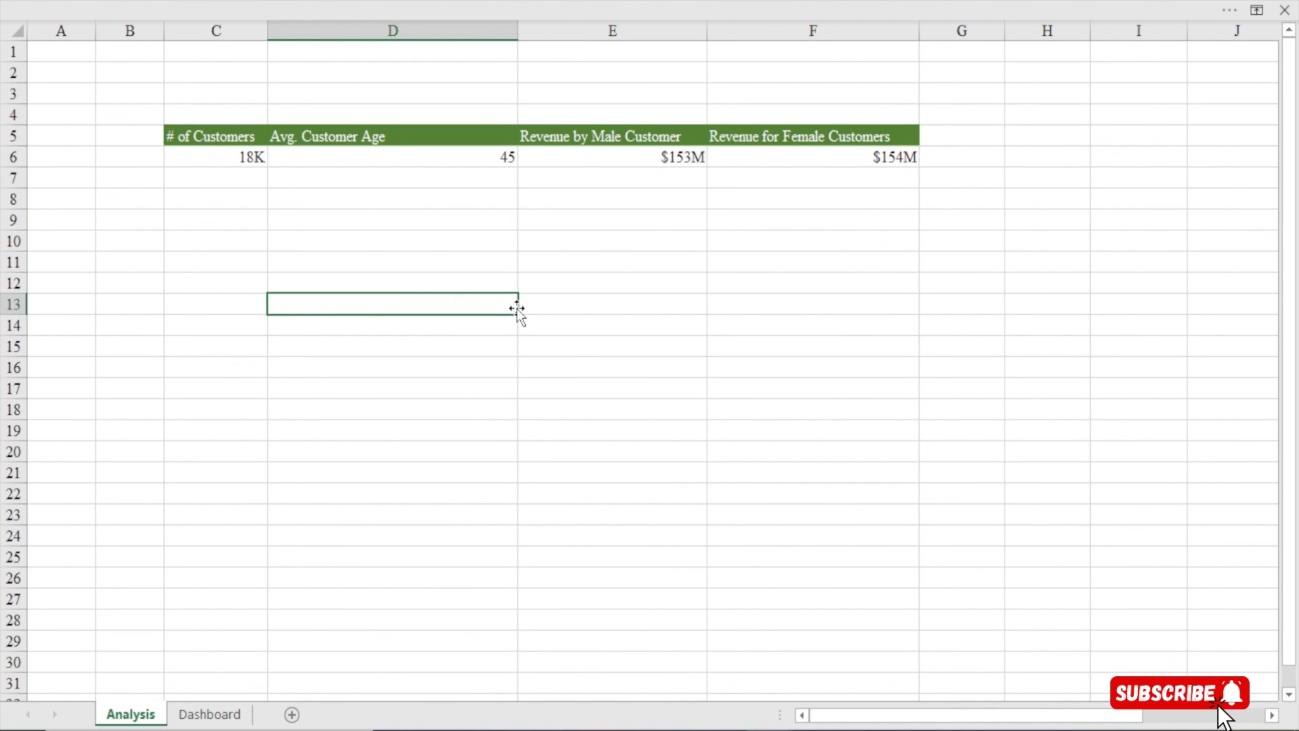
left_click(470, 329)
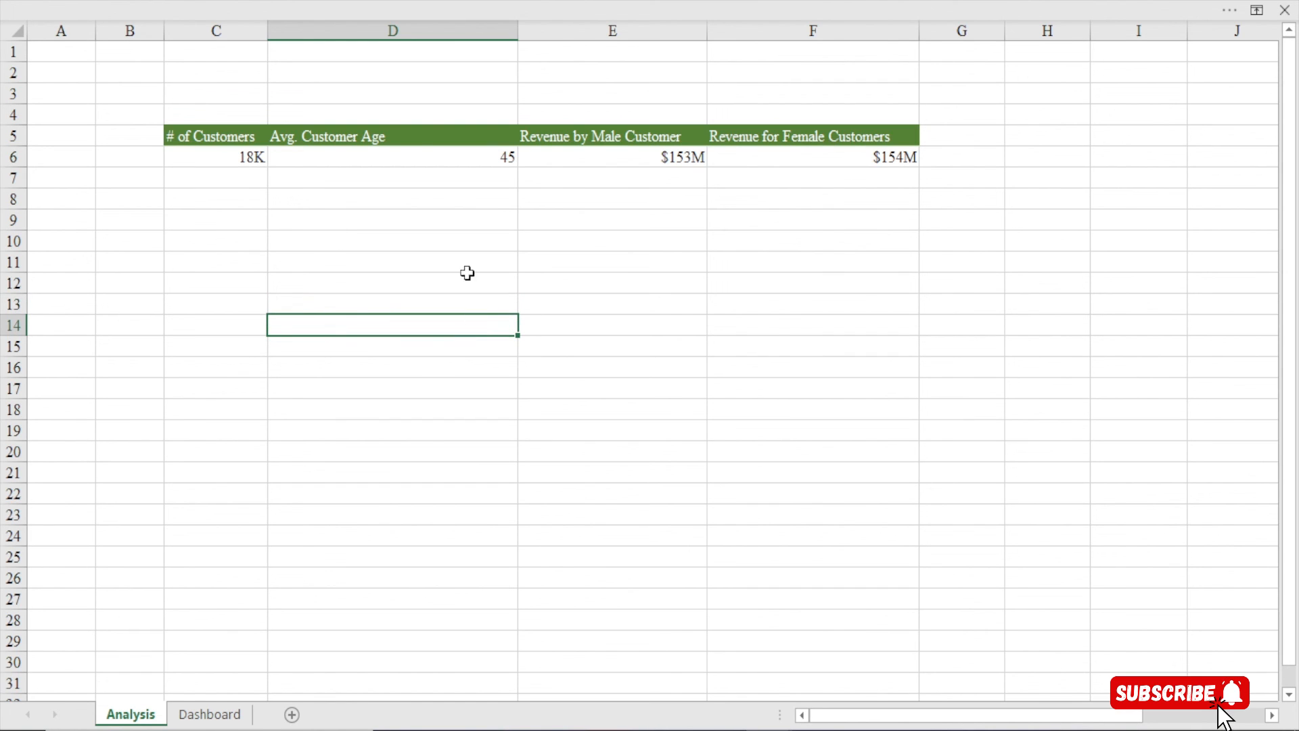
Autofit column D and narrow columns E, F and C of the KPI table
double_click(518, 30)
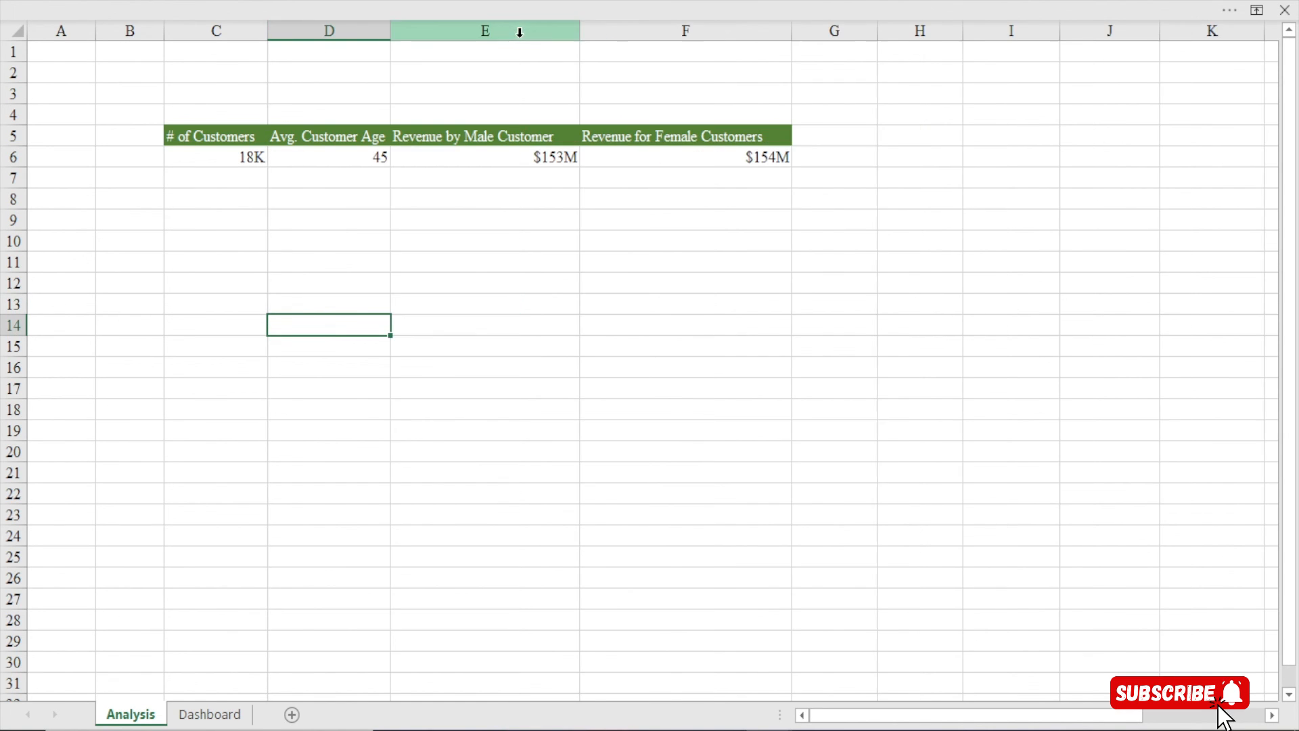
left_click_drag(583, 31, 534, 61)
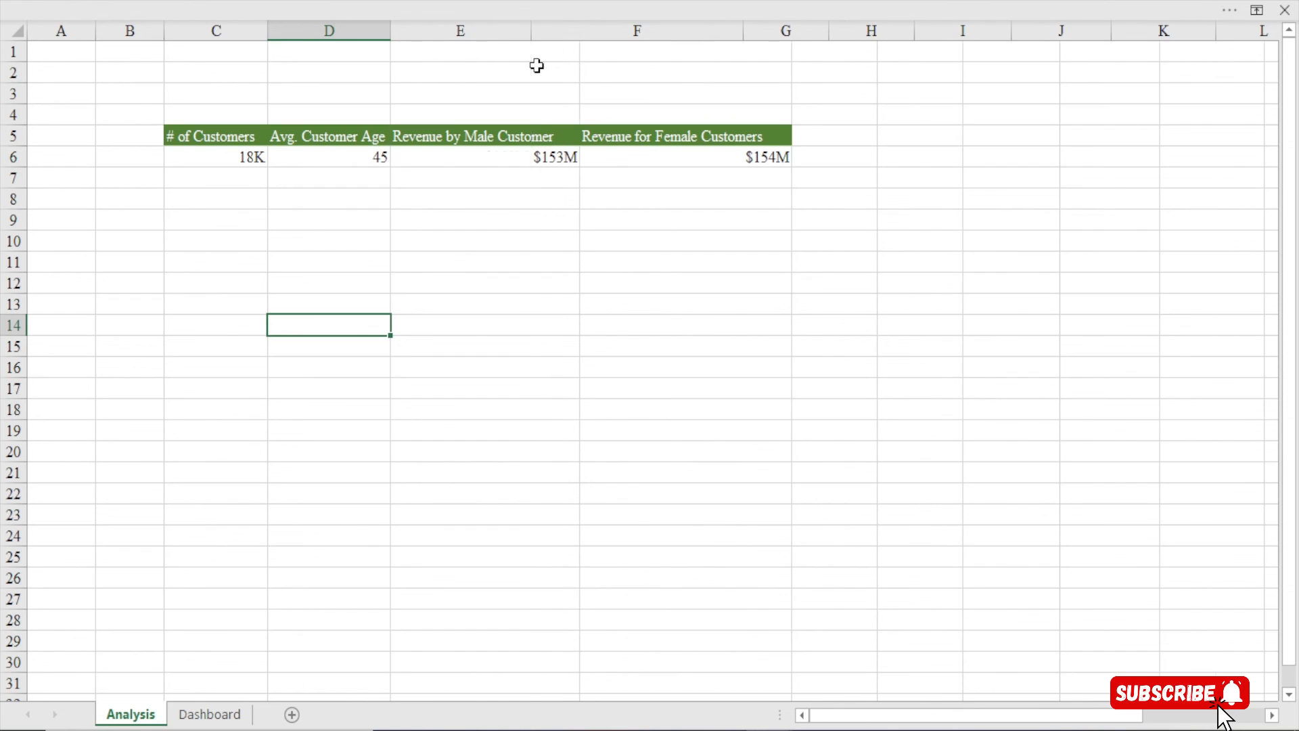
left_click_drag(743, 31, 641, 51)
left_click_drag(268, 30, 237, 42)
left_click(204, 115)
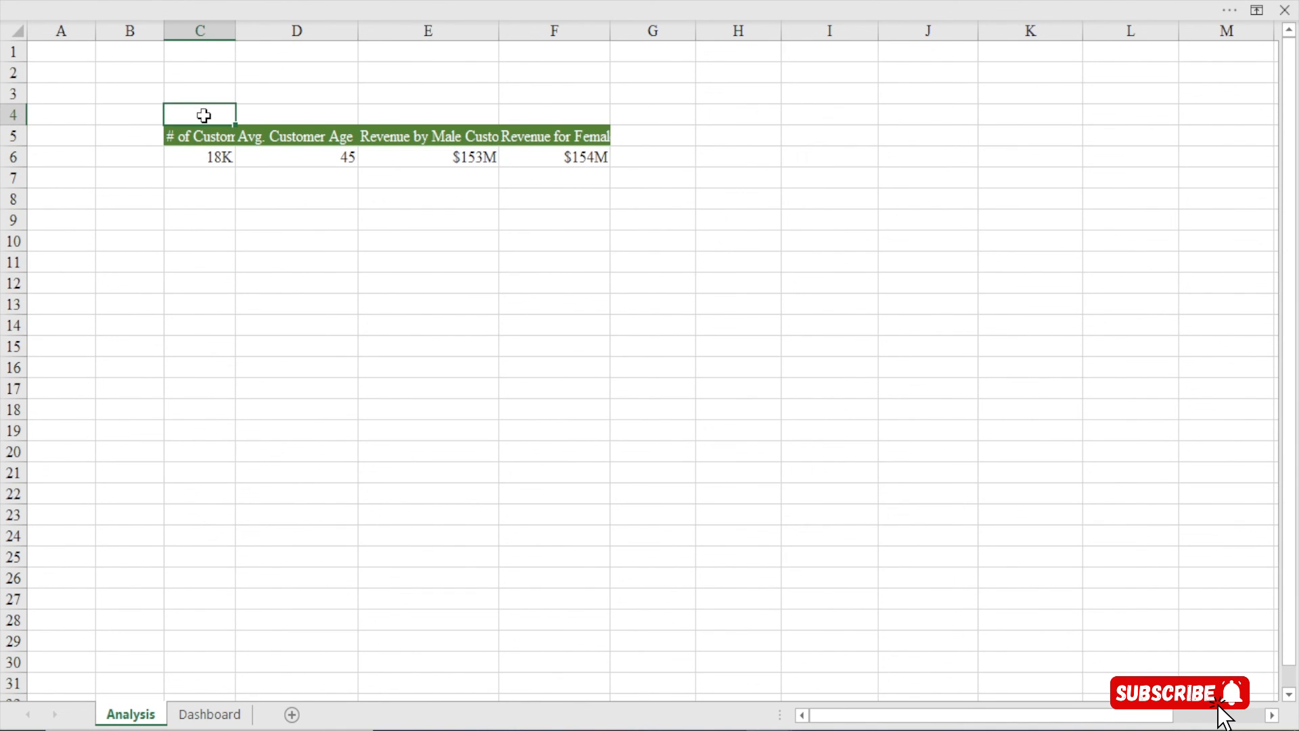
Label C4 'KPIs' with an orange fill and white font
type("KPI")
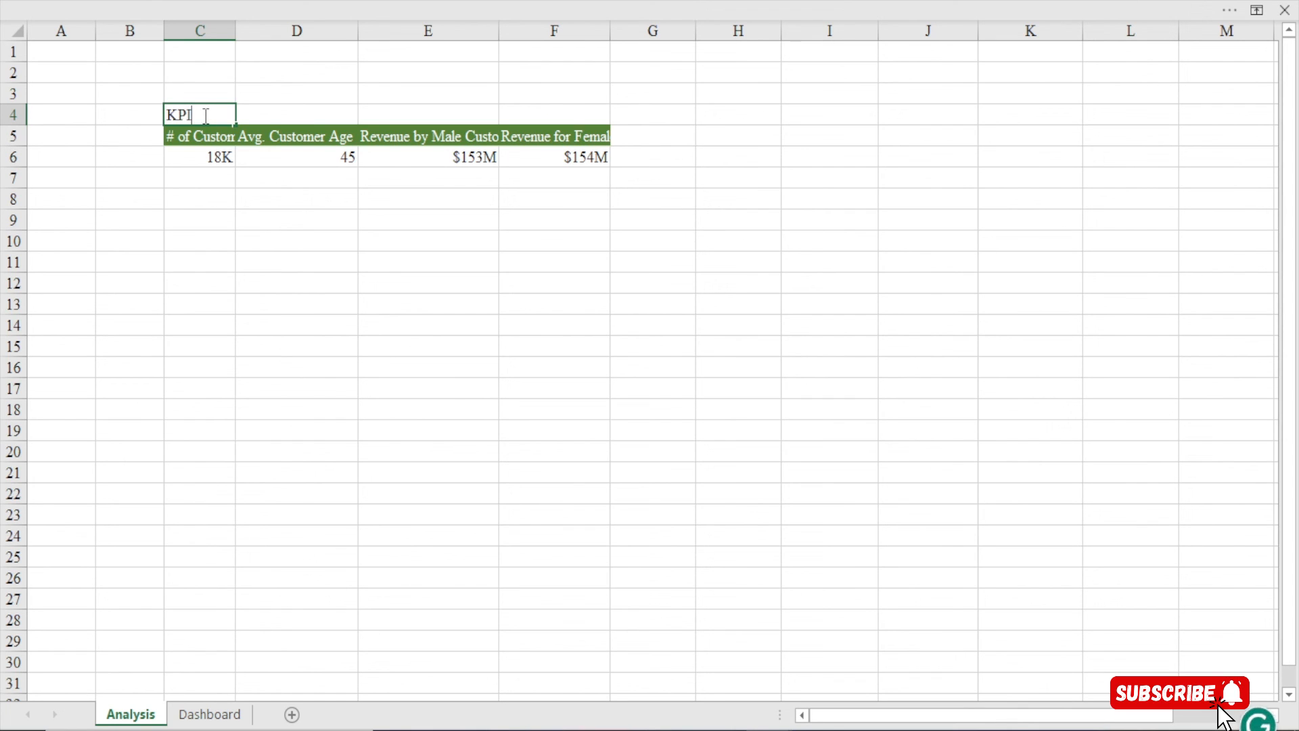
type("s")
key("Return")
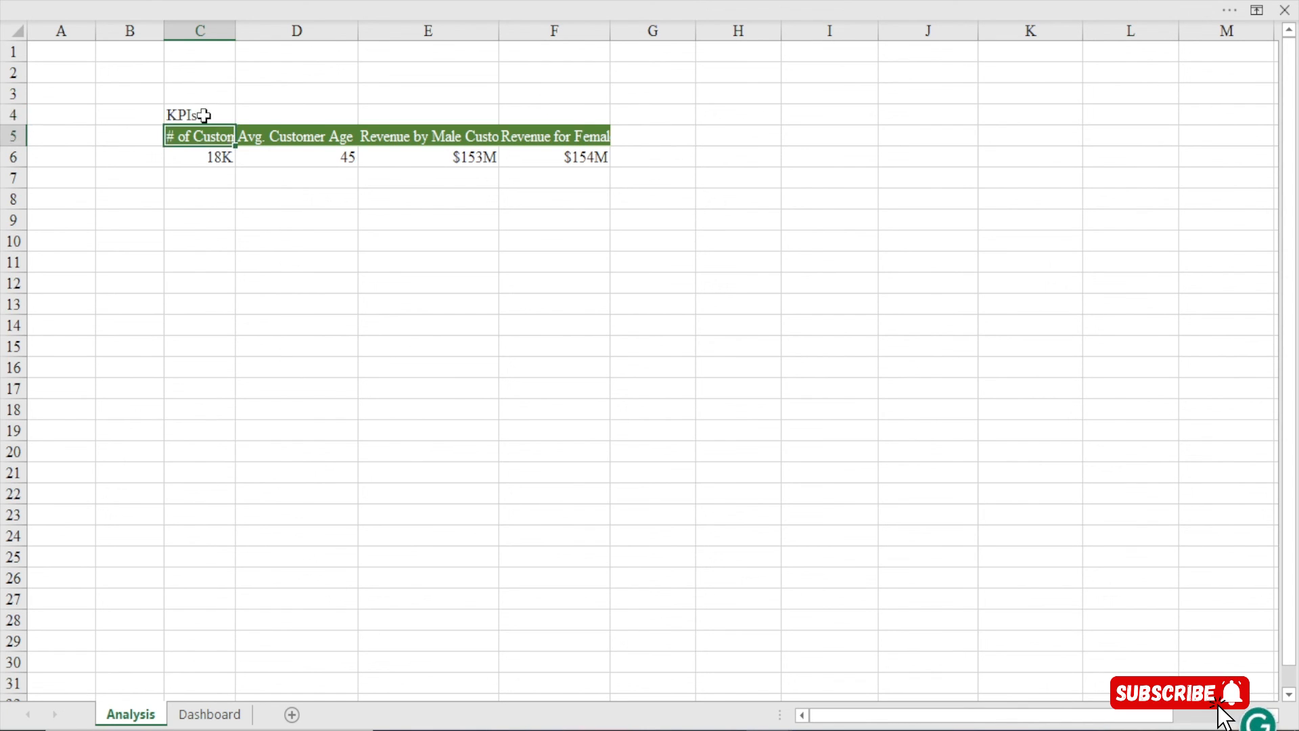
left_click(203, 115)
left_click(190, 5)
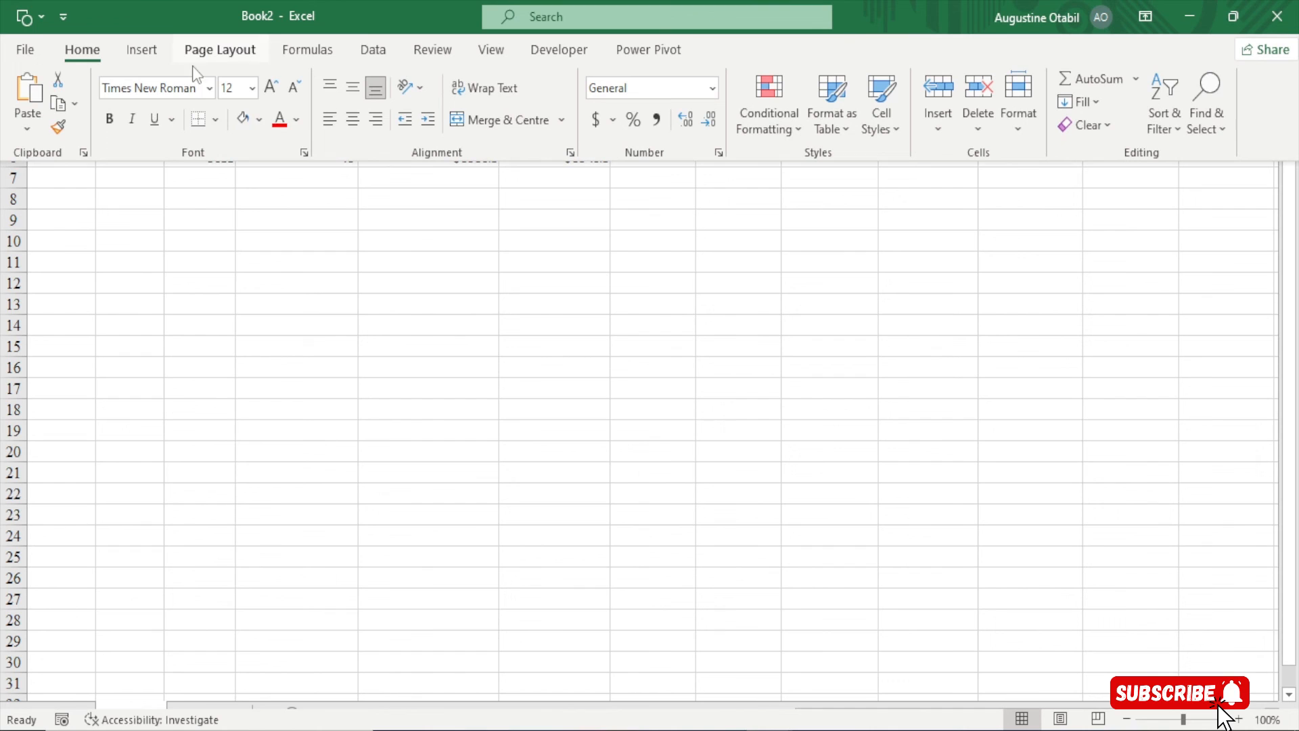
left_click(258, 121)
left_click(323, 171)
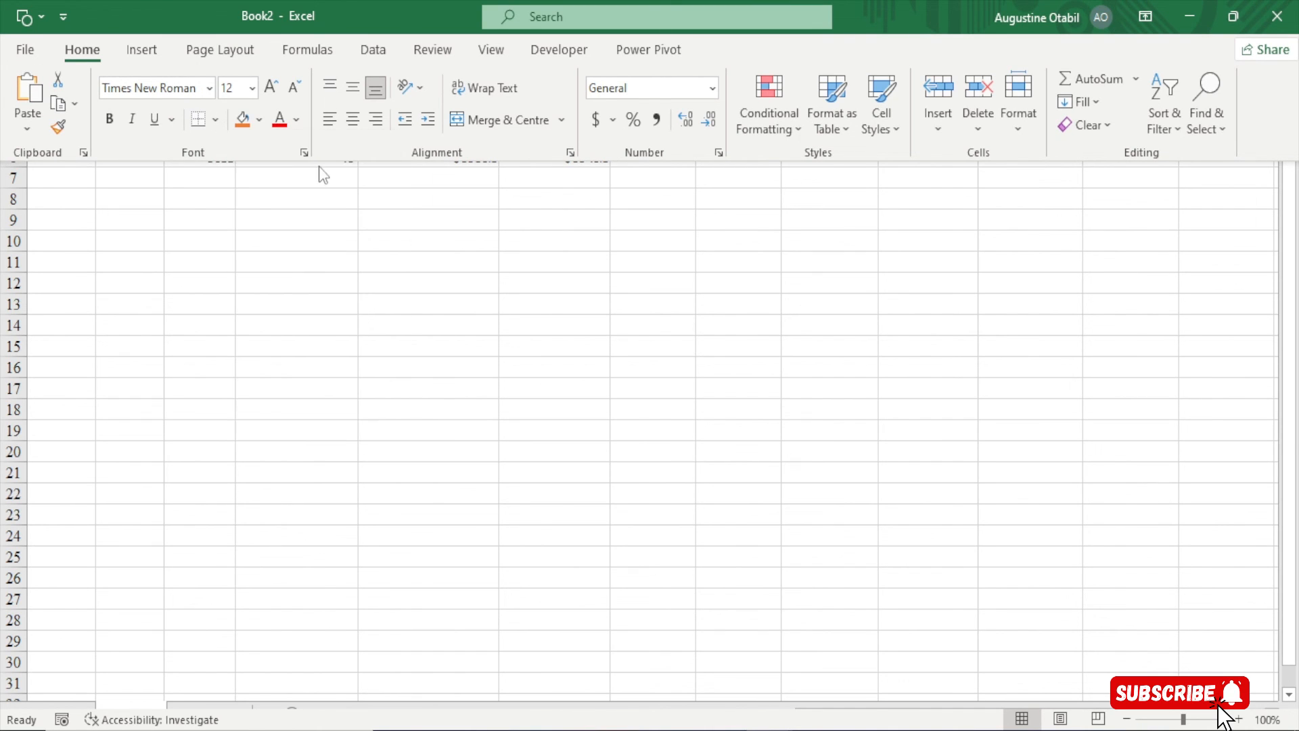
left_click(297, 120)
left_click(284, 197)
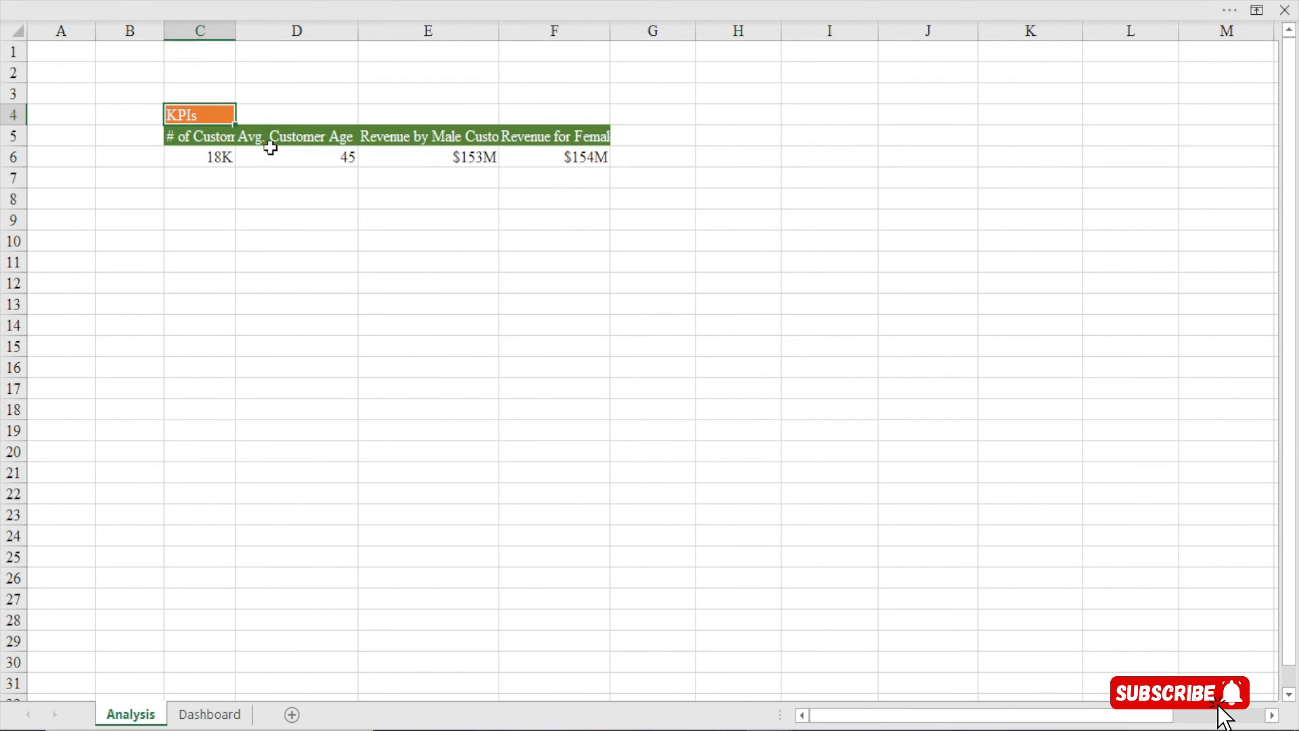
Select a cell inside the KPI PivotTable
left_click(270, 148)
left_click(291, 135)
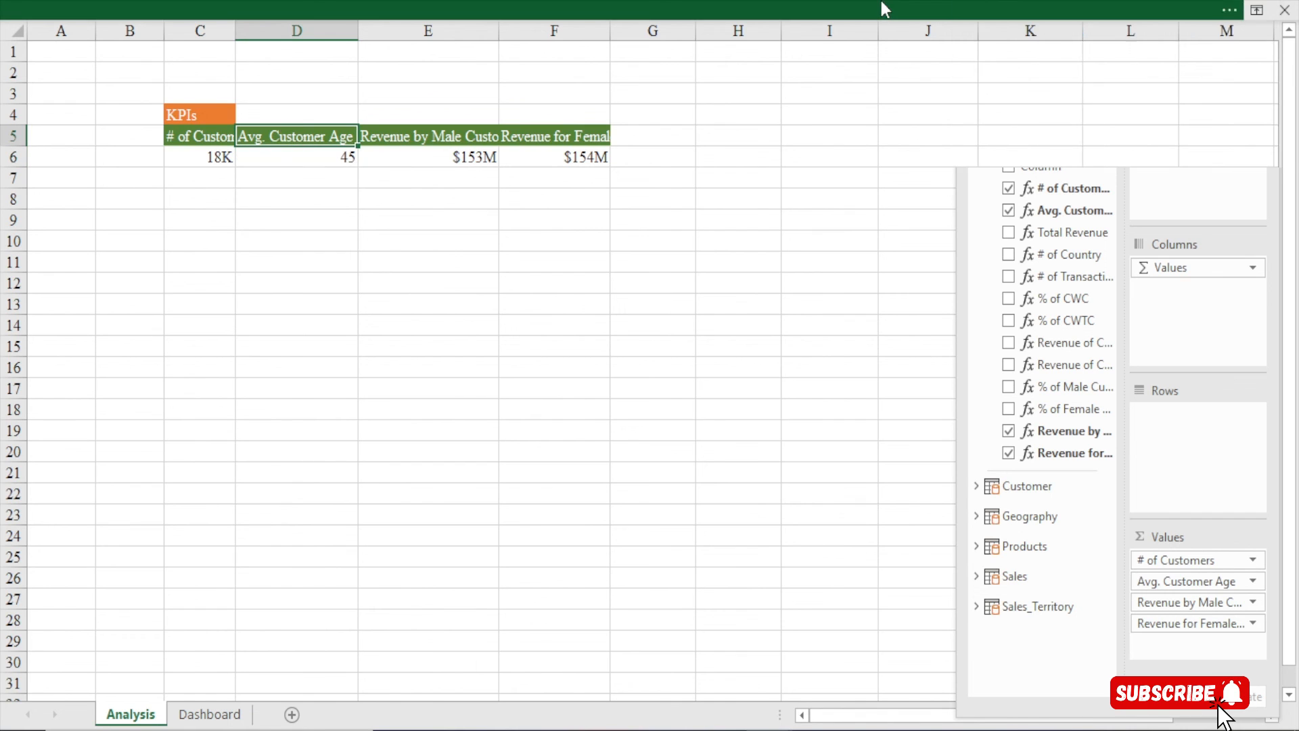
left_click(881, 1)
Rename the PivotTable to kpis
left_click(797, 52)
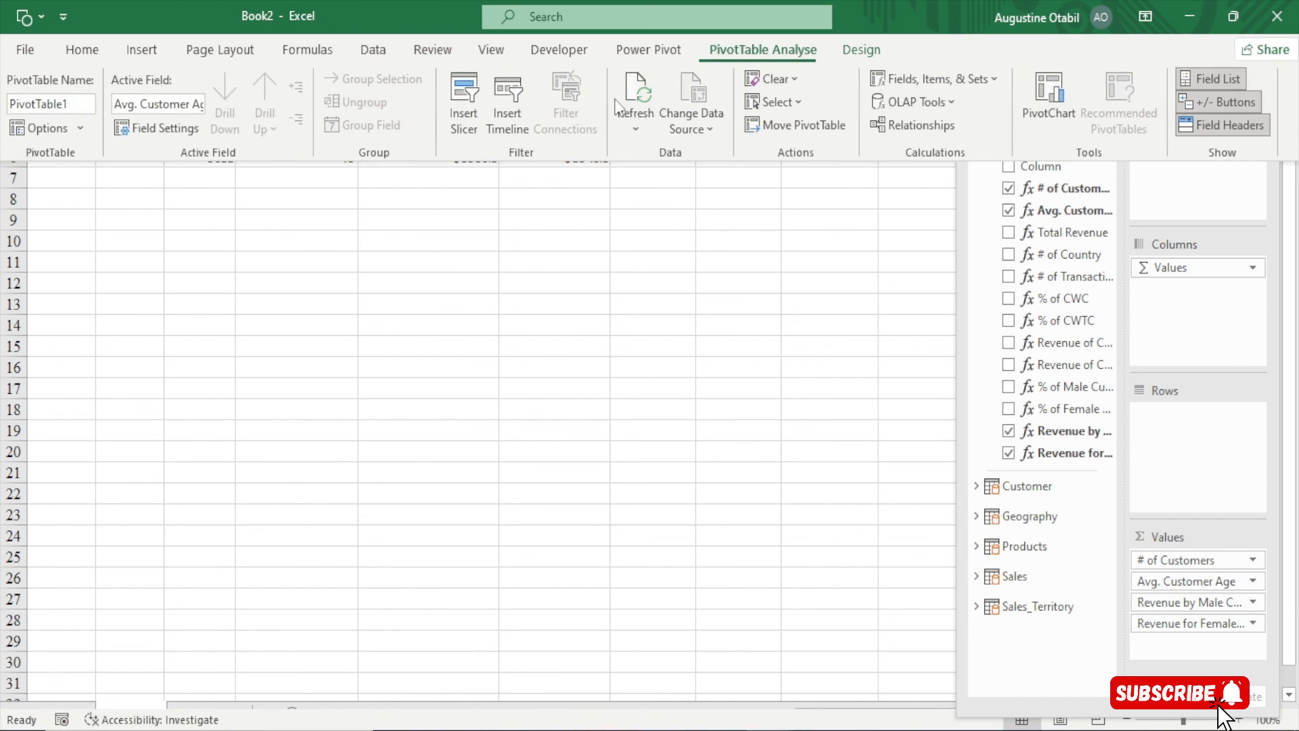
left_click(54, 101)
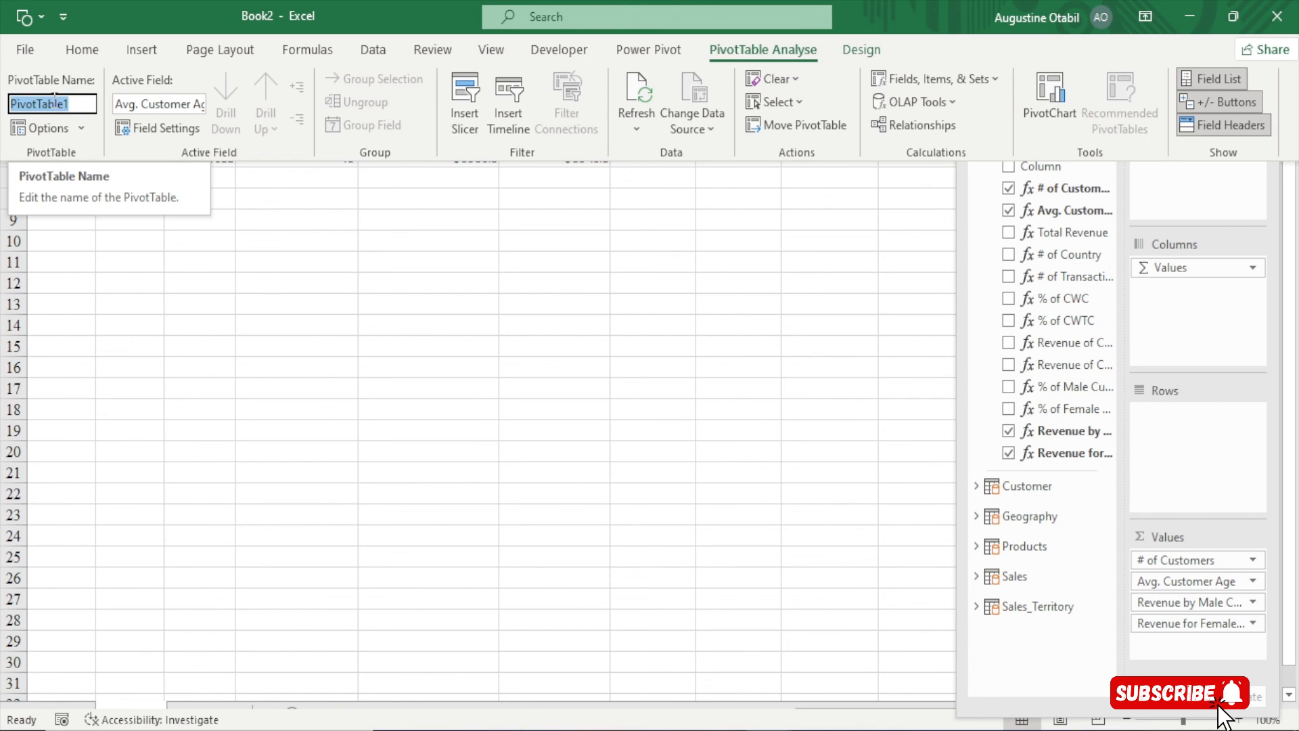
type("kpis")
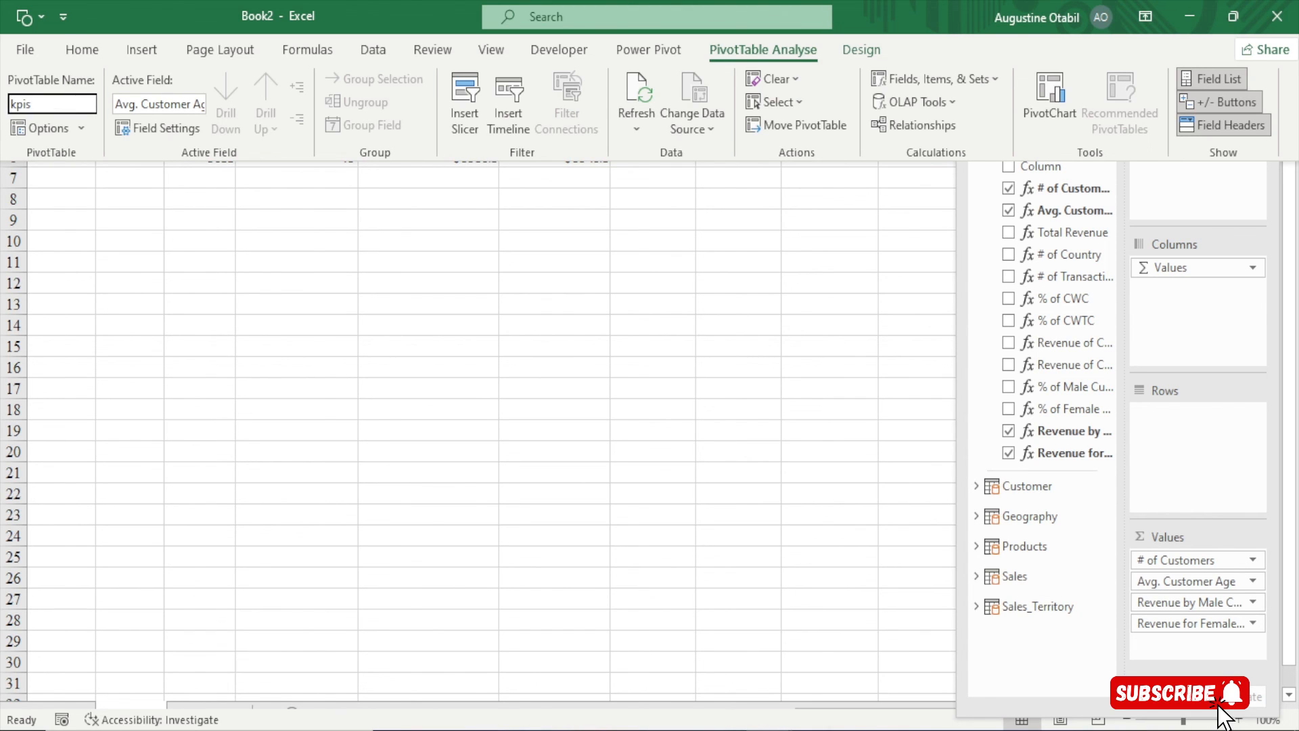
key("Return")
left_click(296, 164)
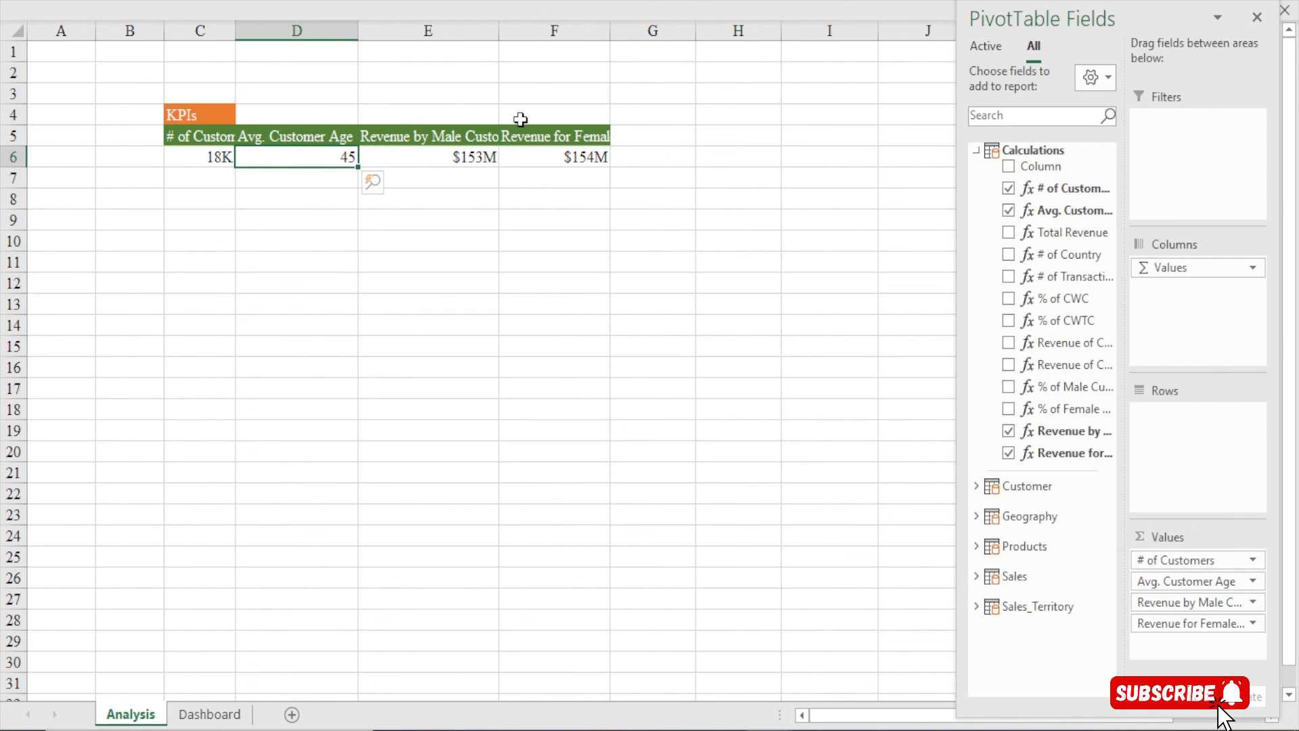
Switch to the Dashboard sheet and turn on the formula bar
left_click(219, 720)
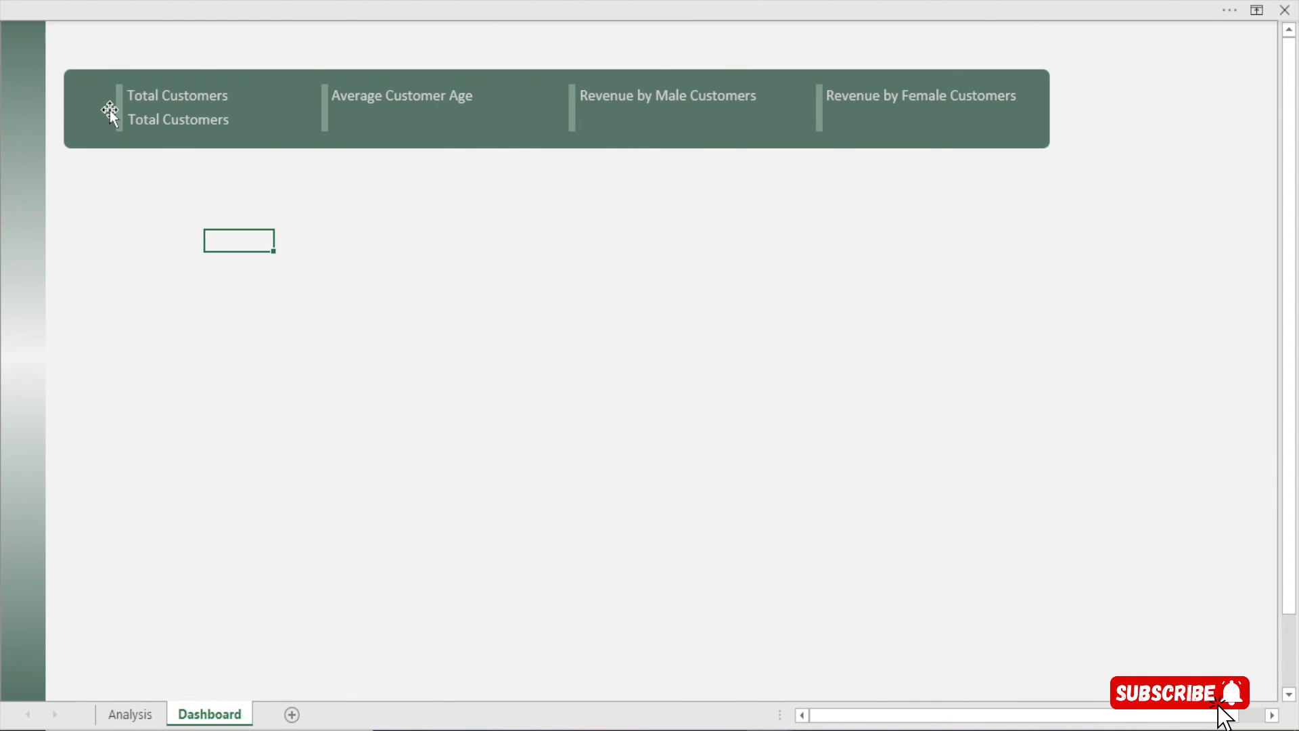
left_click(711, 7)
left_click(481, 56)
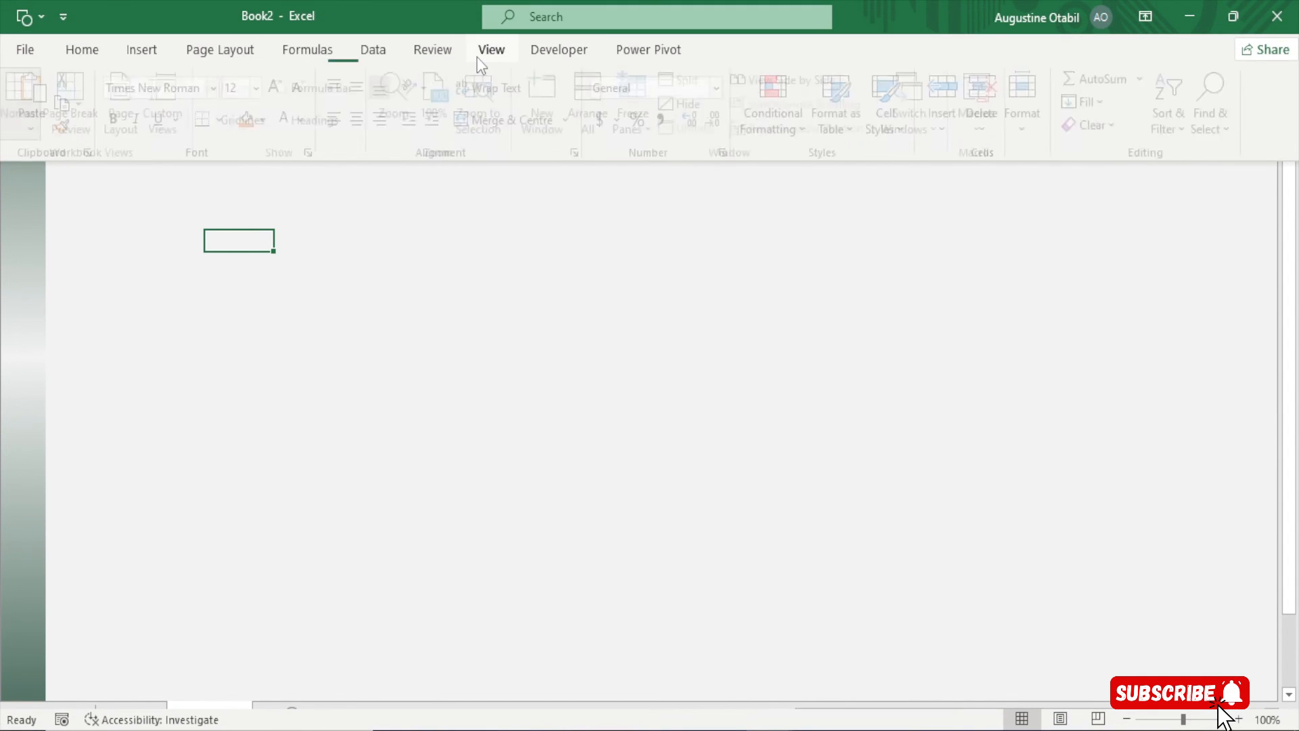
left_click(345, 95)
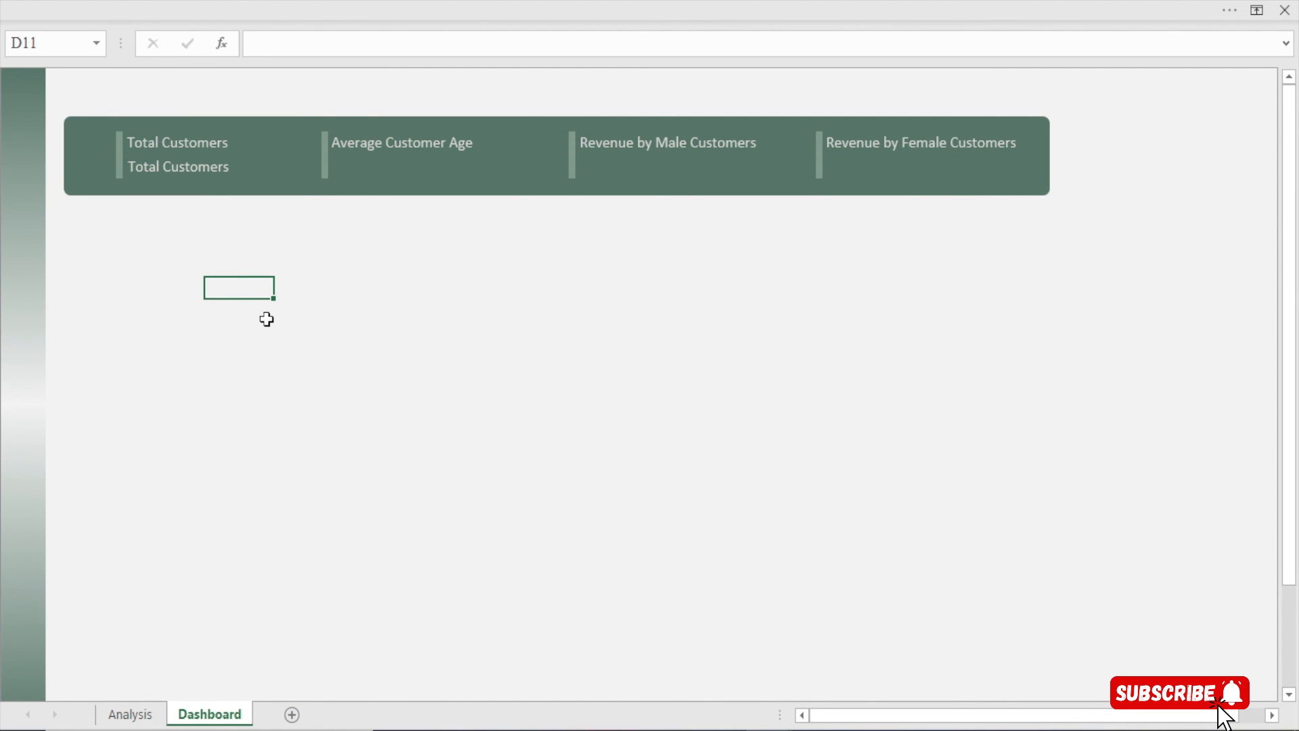